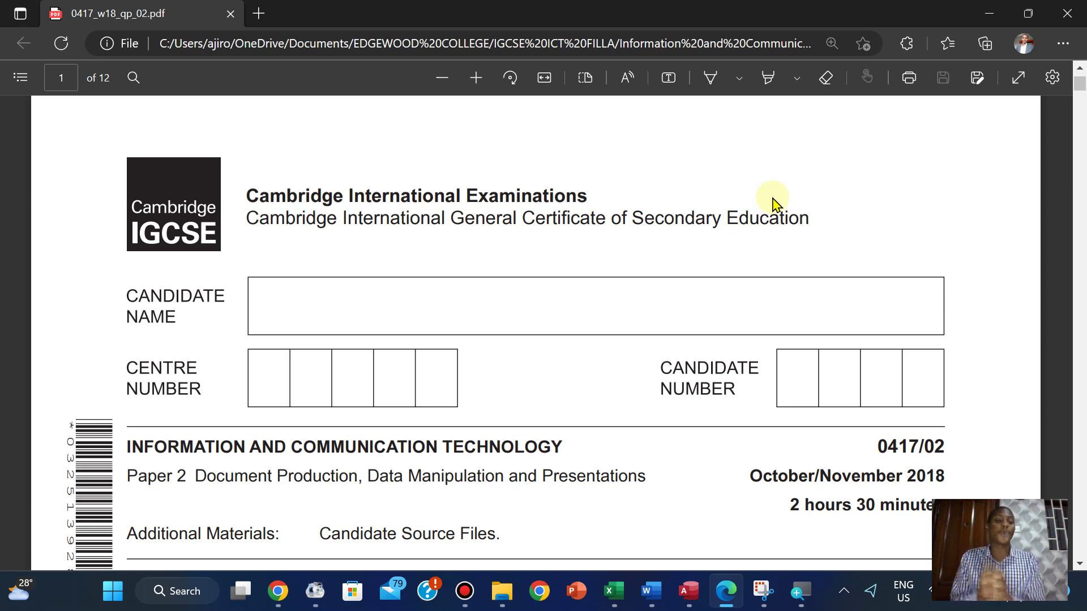
Page through the 0417_w18_qp_02 PDF to page 7 and back to page 6's Task 3 – Database instructions
{"action": "scroll", "coordinate": [775, 202], "scroll_direction": "down", "scroll_amount": 1}
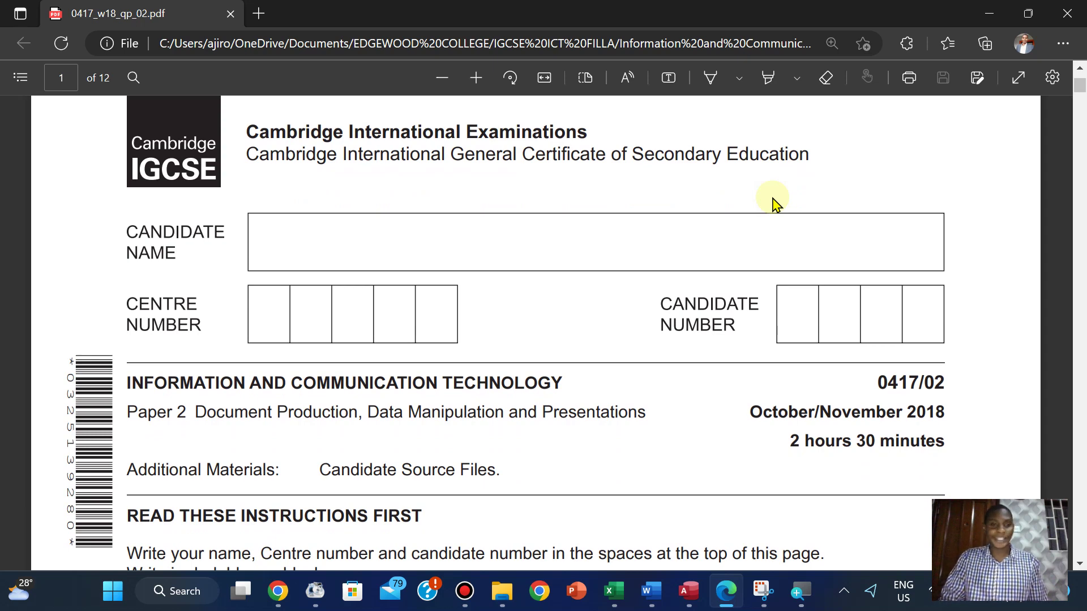
{"action": "key", "text": "Right"}
{"action": "key", "text": "Right"}
{"action": "key", "text": "Right"}
{"action": "key", "text": "Right"}
{"action": "key", "text": "Right"}
{"action": "key", "text": "Right"}
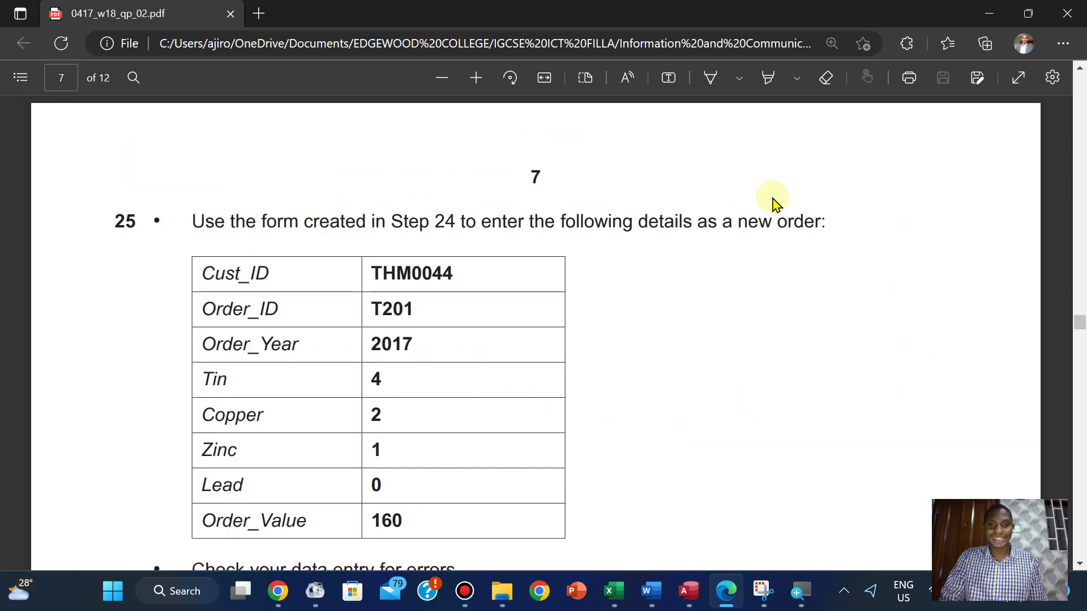
{"action": "key", "text": "Left"}
{"action": "scroll", "coordinate": [774, 203], "scroll_direction": "down", "scroll_amount": 1}
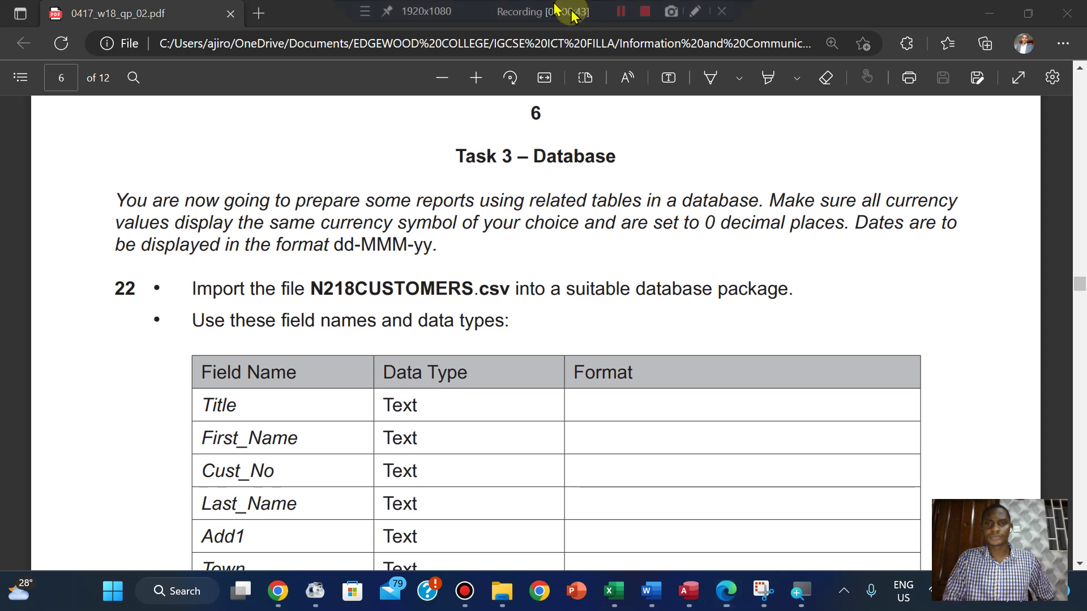
{"action": "left_click", "coordinate": [625, 11]}
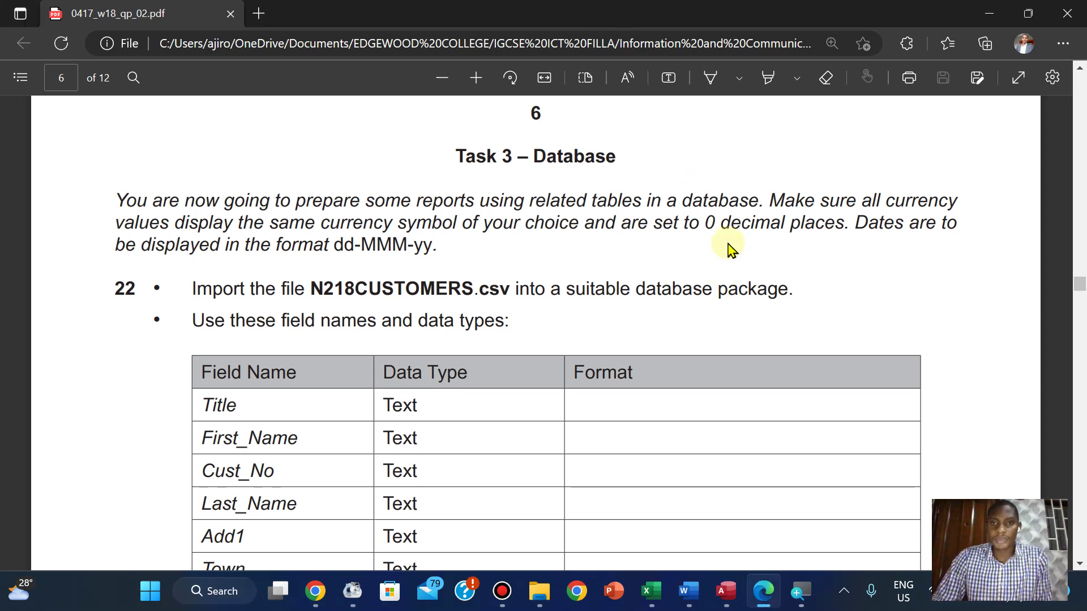
{"action": "mouse_move", "coordinate": [609, 7]}
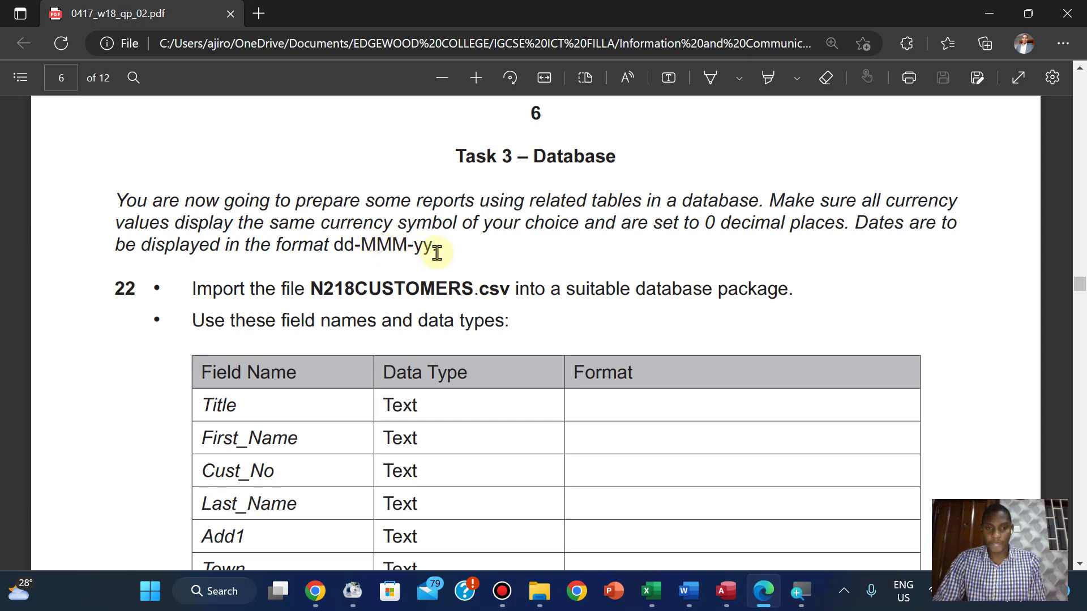
{"action": "scroll", "coordinate": [437, 253], "scroll_direction": "down", "scroll_amount": 5}
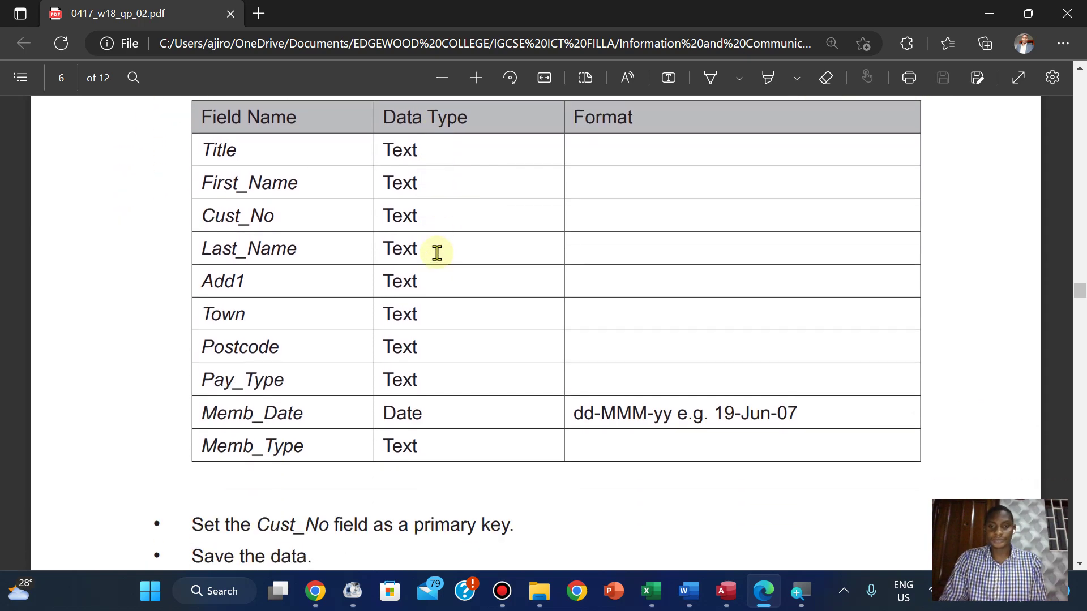
{"action": "scroll", "coordinate": [438, 253], "scroll_direction": "up", "scroll_amount": 1}
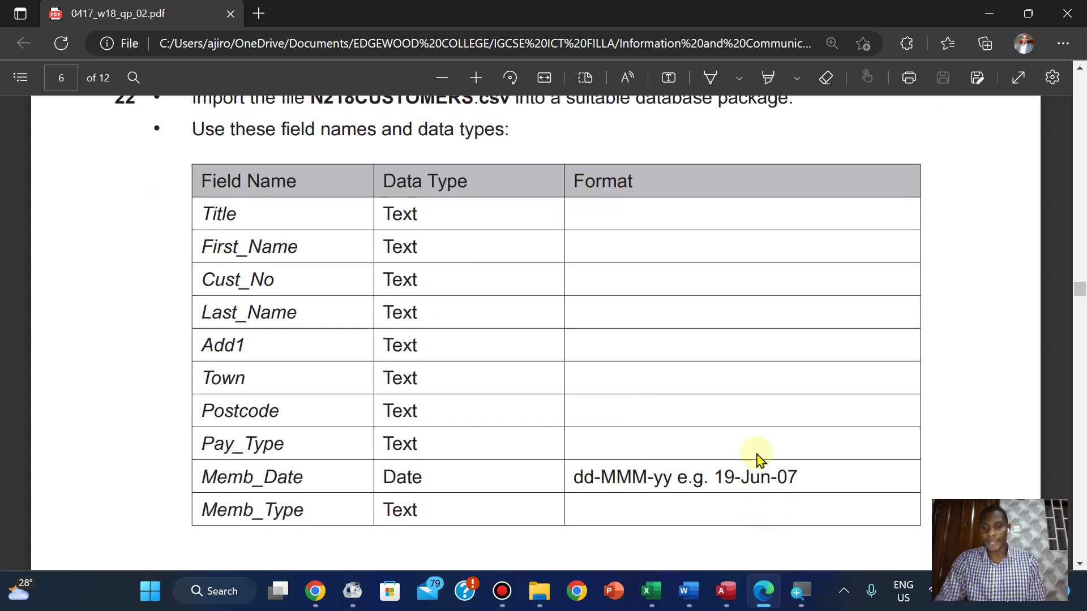
{"action": "scroll", "coordinate": [759, 459], "scroll_direction": "up", "scroll_amount": 3}
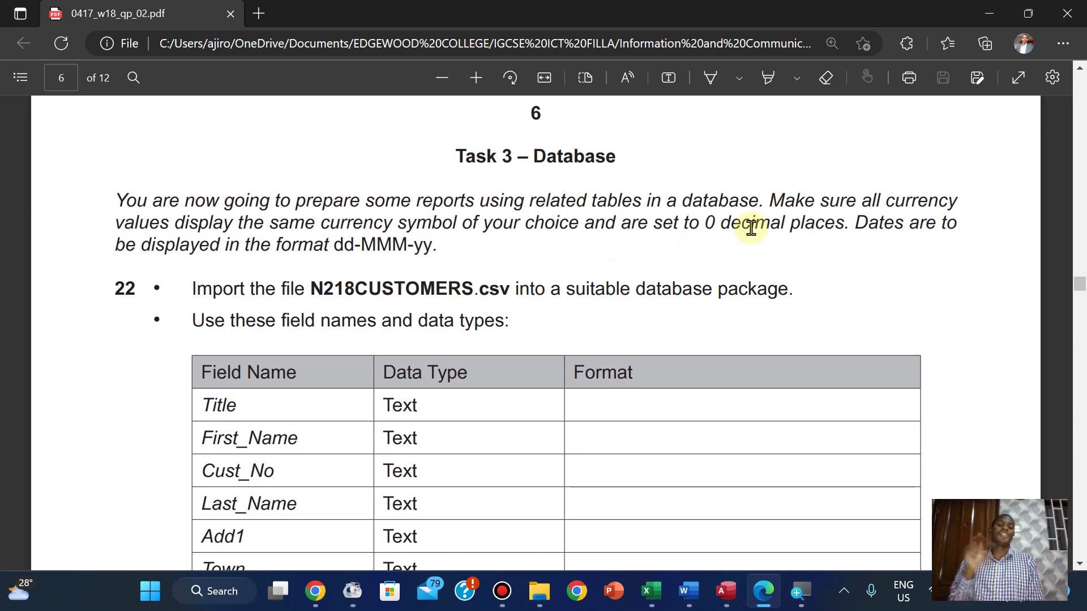
{"action": "scroll", "coordinate": [751, 228], "scroll_direction": "down", "scroll_amount": 1}
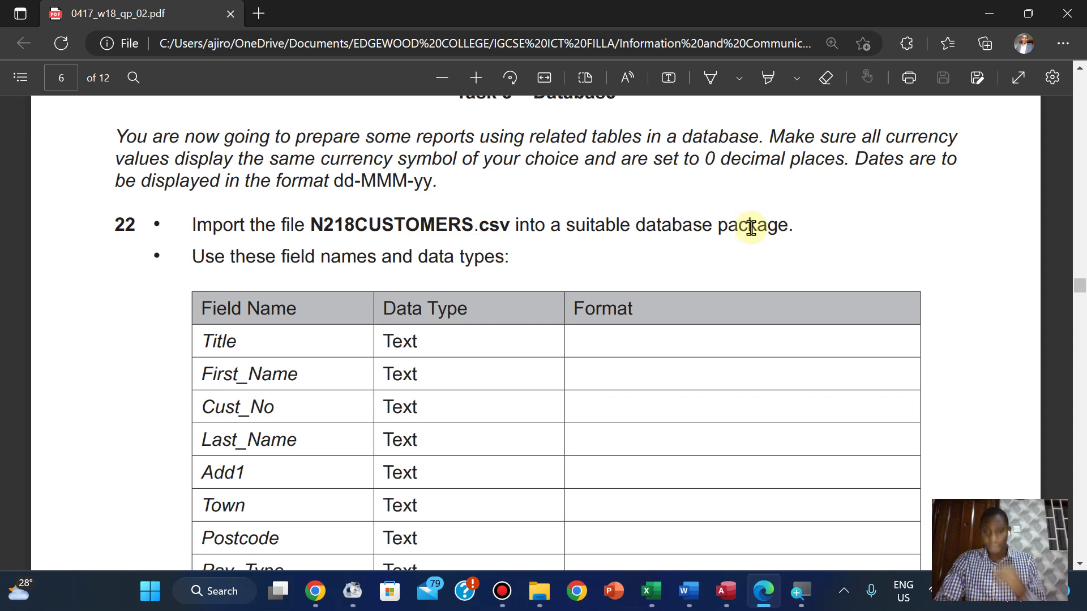
Start a blank database in Access and name it with the candidate's name followed by 'DB'
{"action": "left_click", "coordinate": [726, 591]}
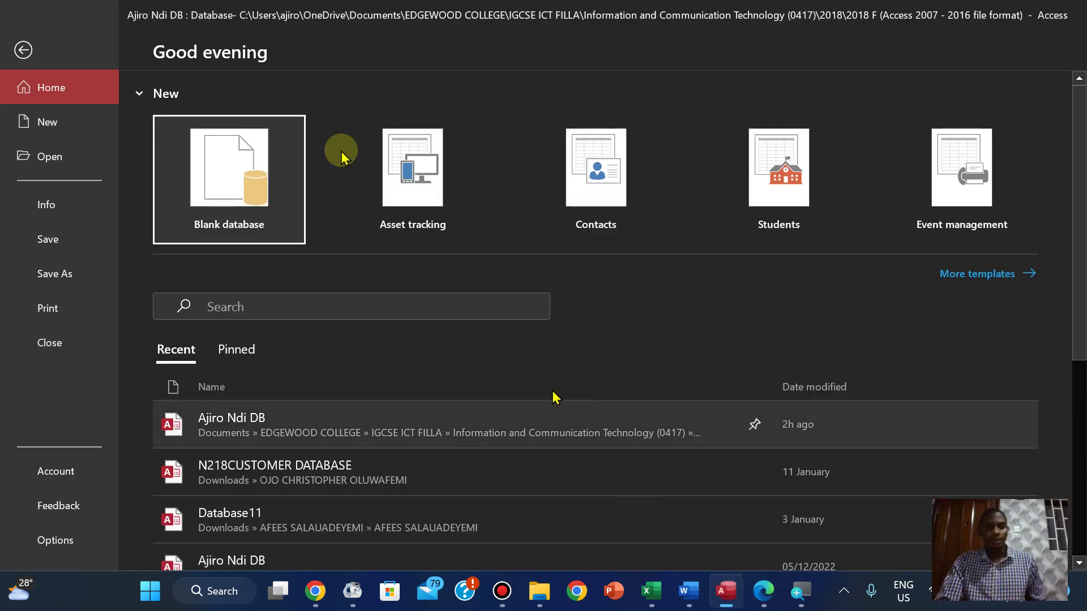
{"action": "left_click", "coordinate": [235, 182]}
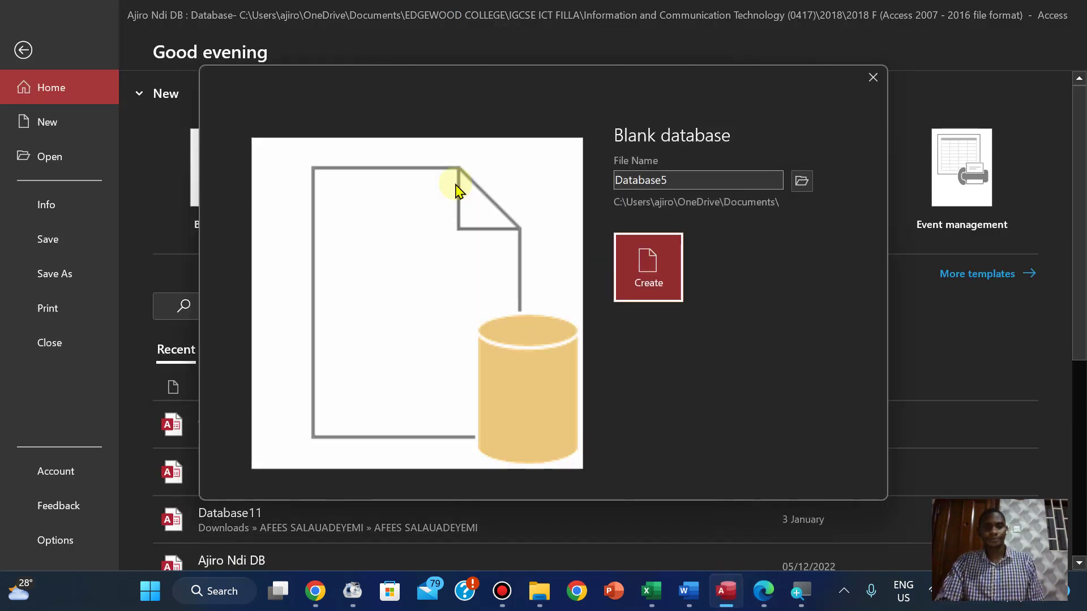
{"action": "double_click", "coordinate": [662, 181]}
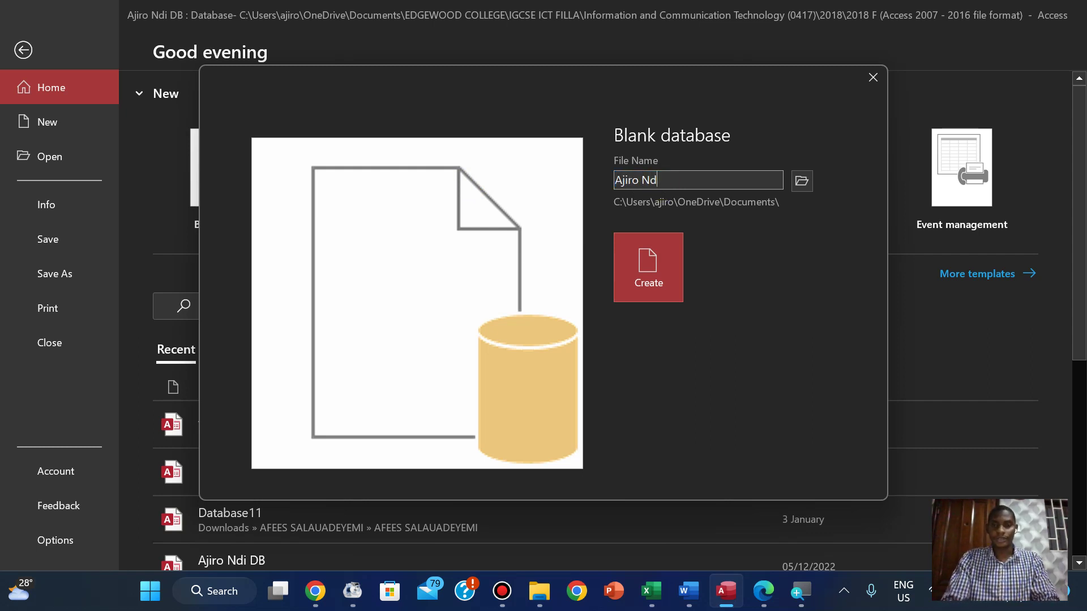
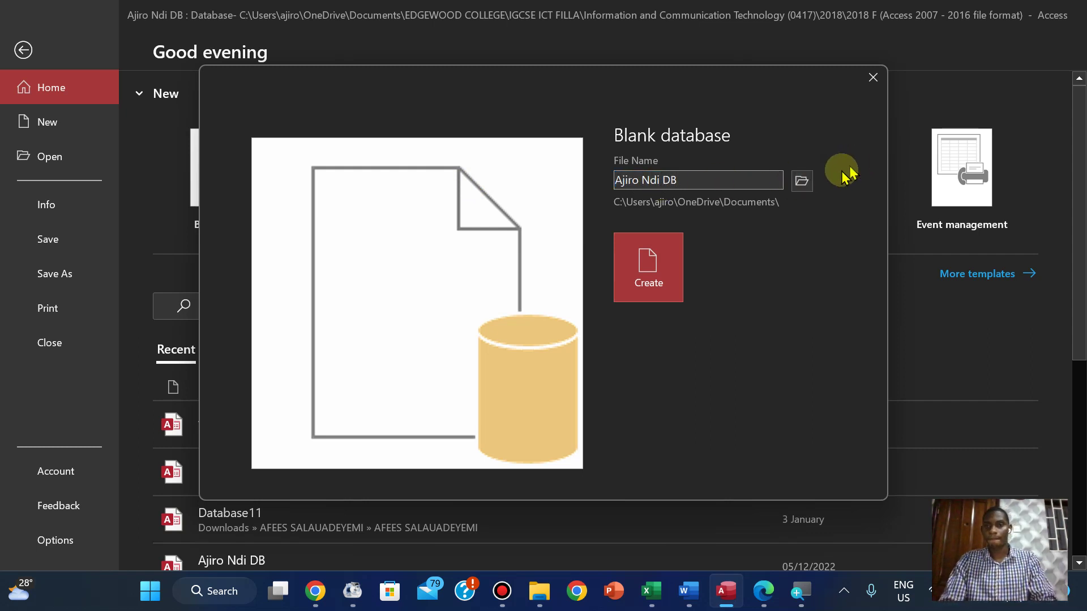
Browse the save location through EDGEWOOD COLLEGE, IGCSE ICT FILLA and 0417 into 2018 Oct - Nov
{"action": "left_click", "coordinate": [802, 180]}
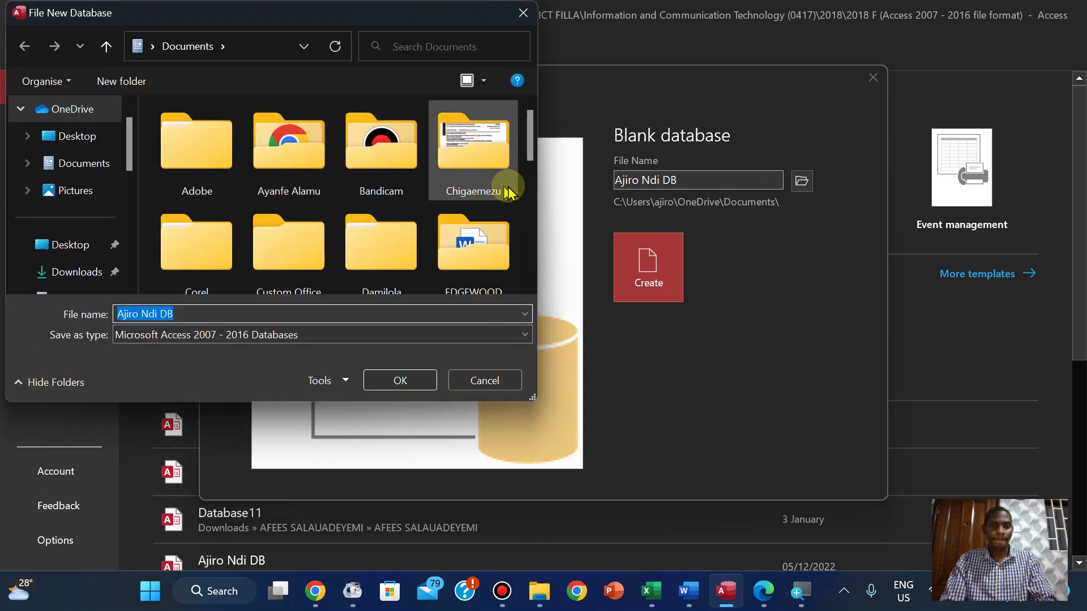
{"action": "double_click", "coordinate": [503, 260]}
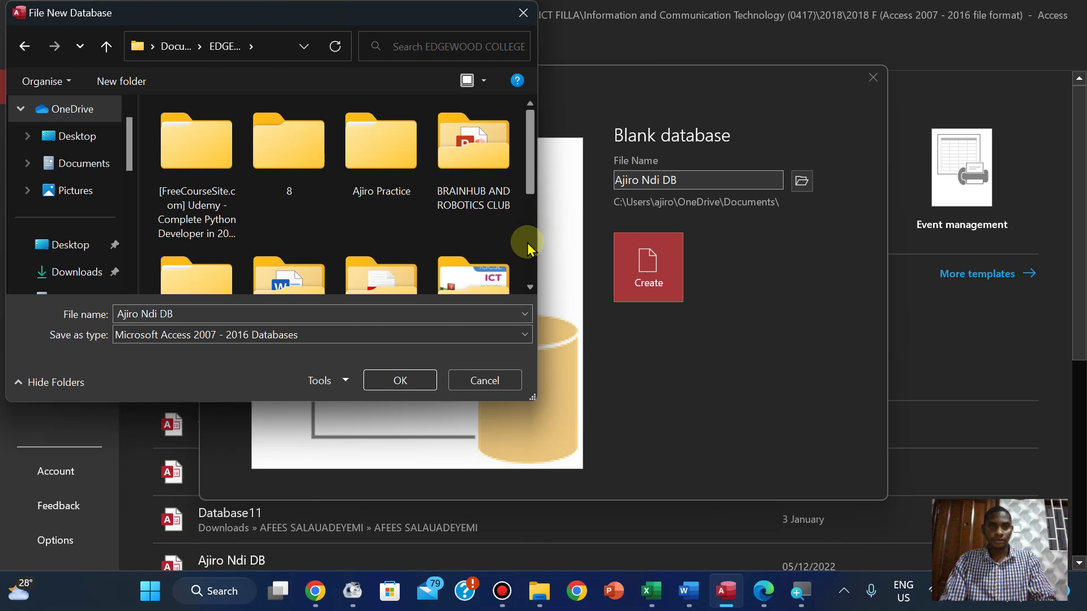
{"action": "scroll", "coordinate": [527, 247], "scroll_direction": "down", "scroll_amount": 3}
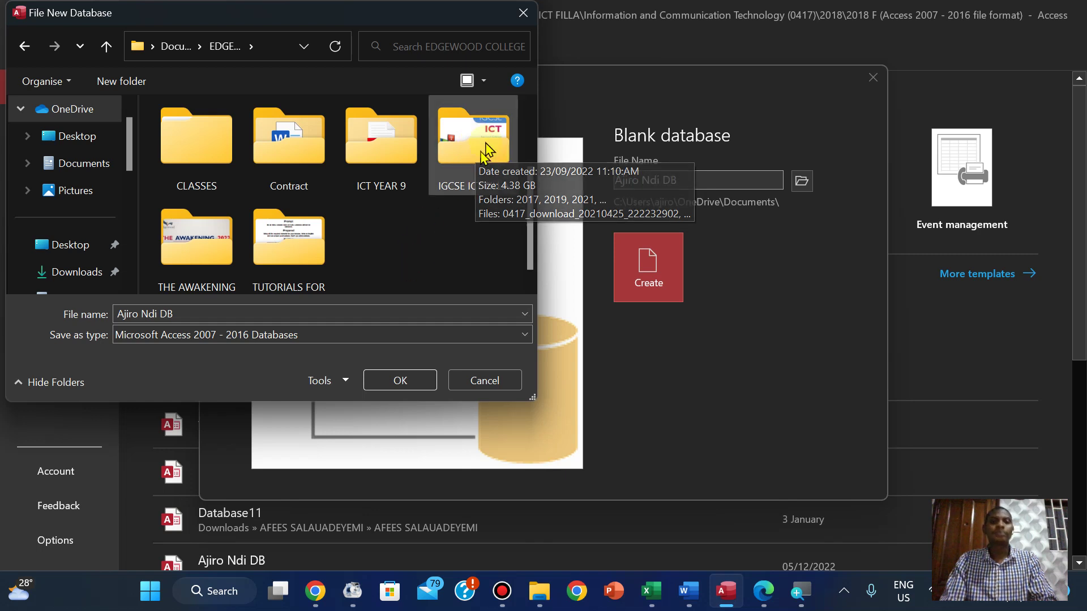
{"action": "double_click", "coordinate": [484, 142]}
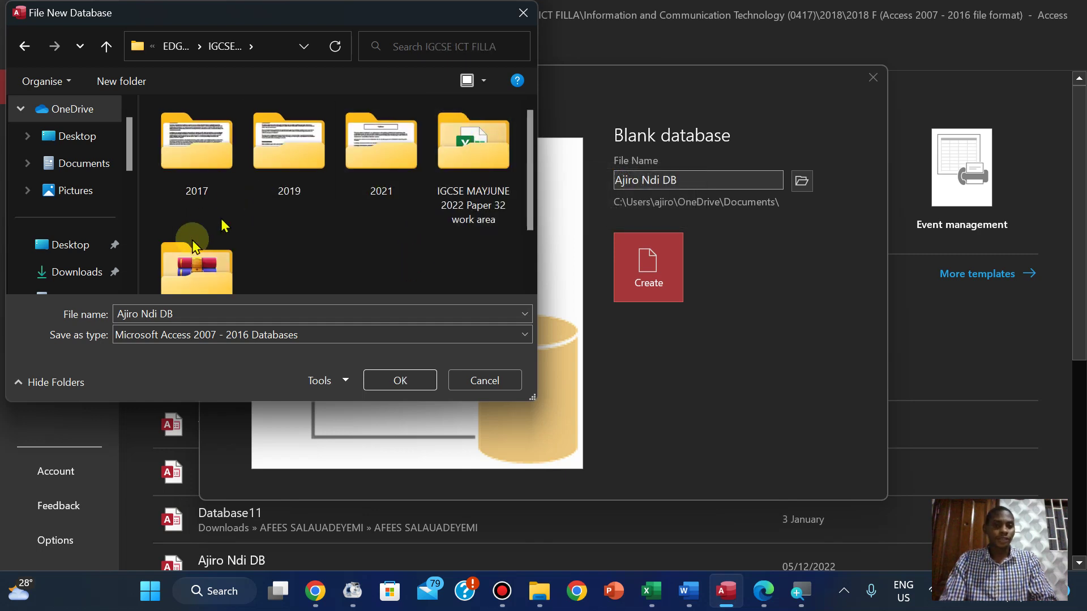
{"action": "double_click", "coordinate": [210, 257]}
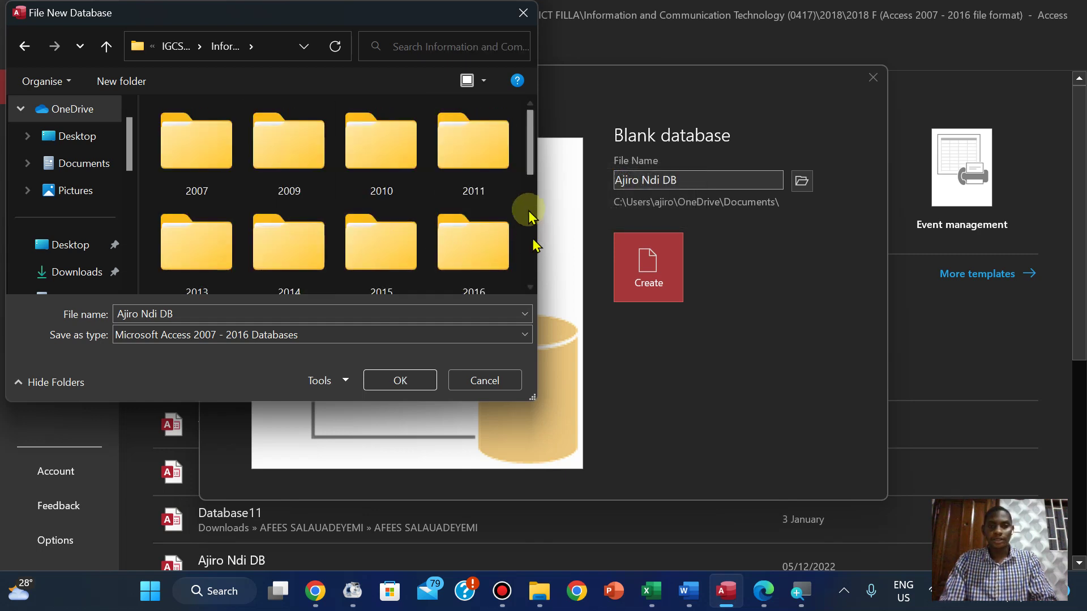
{"action": "scroll", "coordinate": [528, 209], "scroll_direction": "down", "scroll_amount": 2}
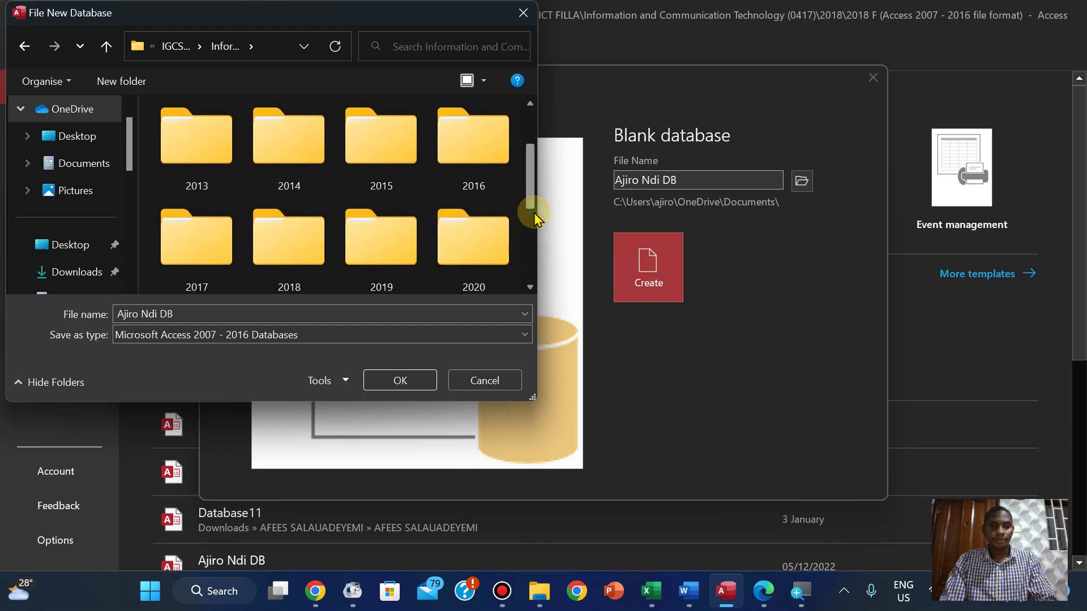
{"action": "double_click", "coordinate": [290, 271]}
{"action": "left_click", "coordinate": [404, 191]}
{"action": "double_click", "coordinate": [405, 191]}
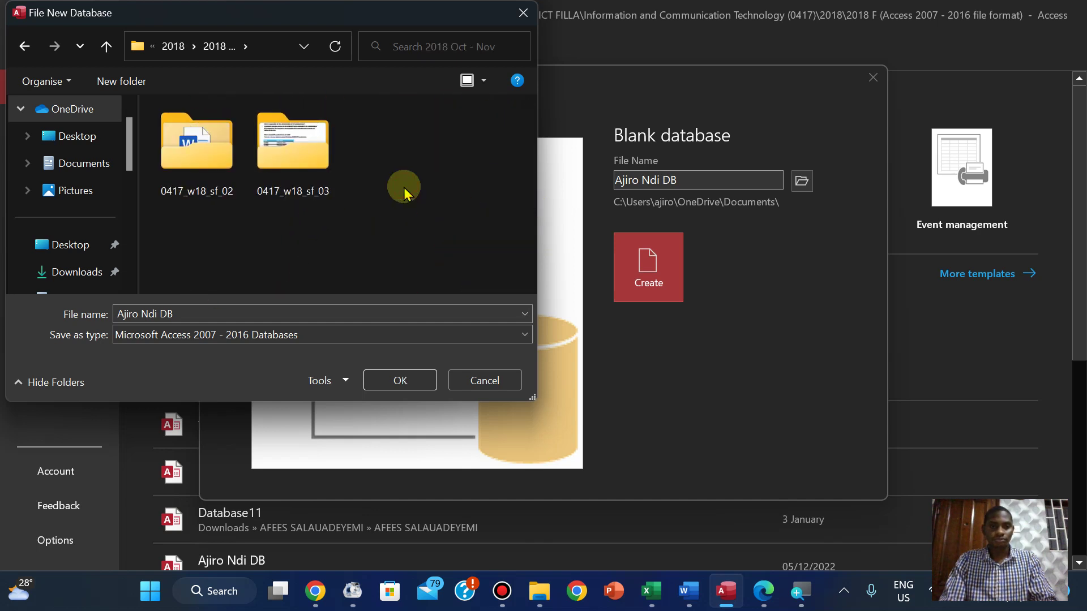
Save the database in 0417_w18_sf_02, create it, and accept saving the pending report changes
{"action": "double_click", "coordinate": [197, 166]}
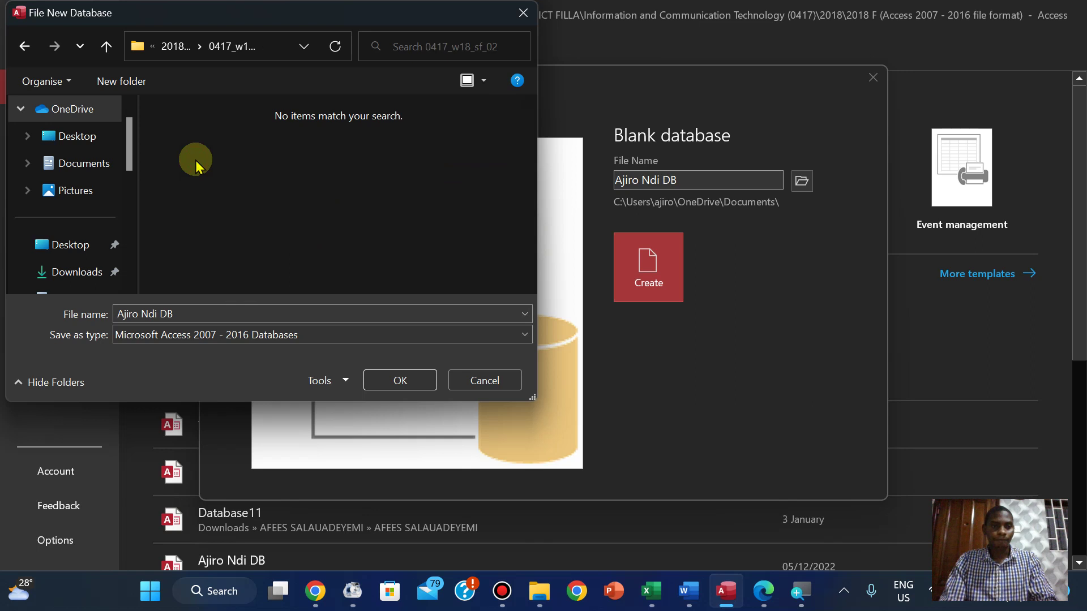
{"action": "left_click", "coordinate": [418, 381]}
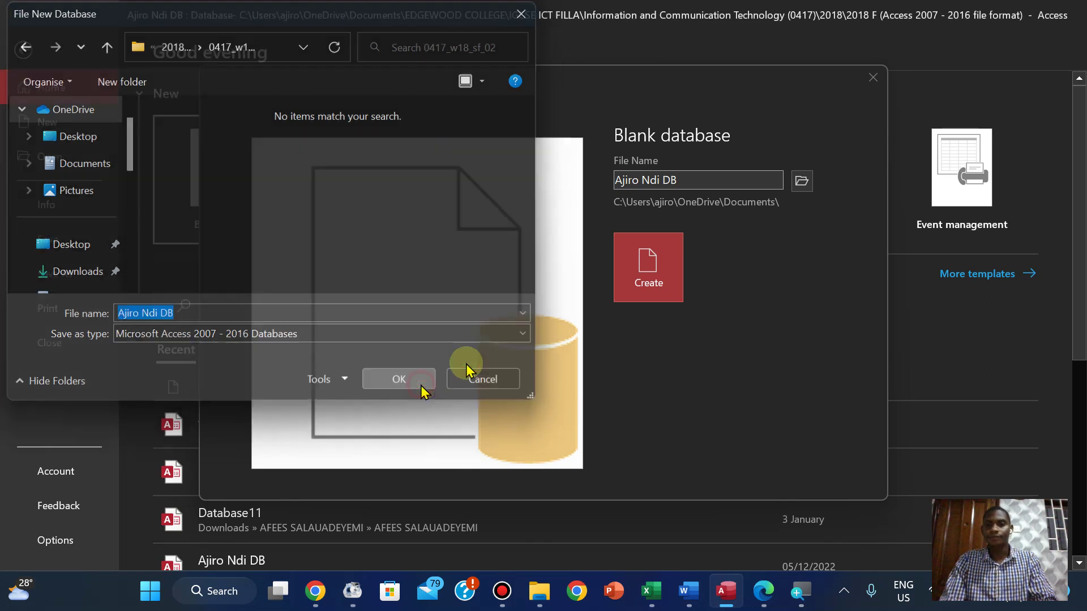
{"action": "left_click", "coordinate": [667, 317]}
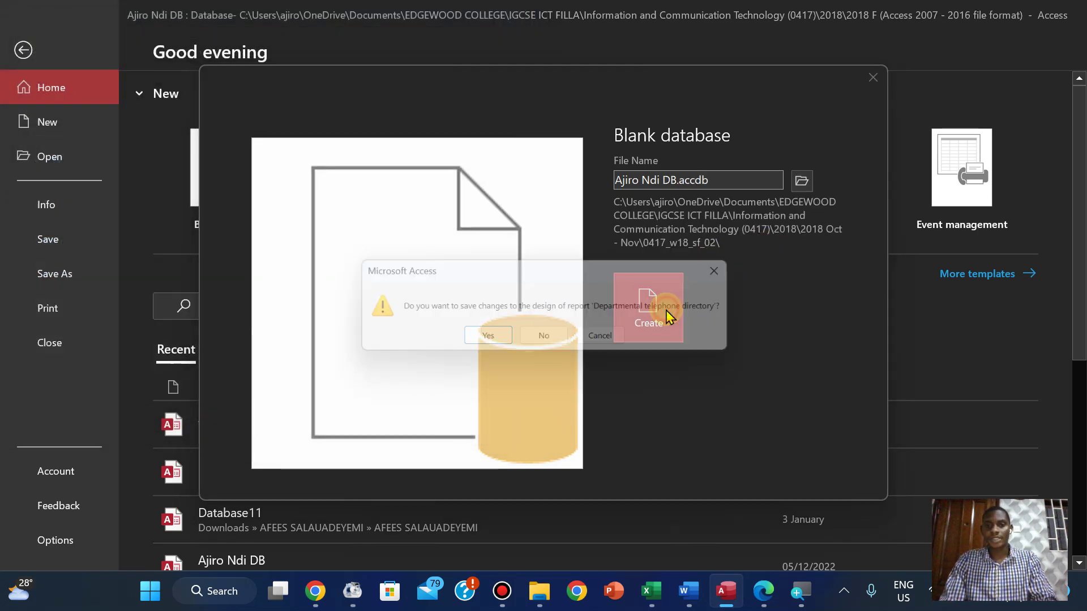
{"action": "left_click", "coordinate": [504, 345]}
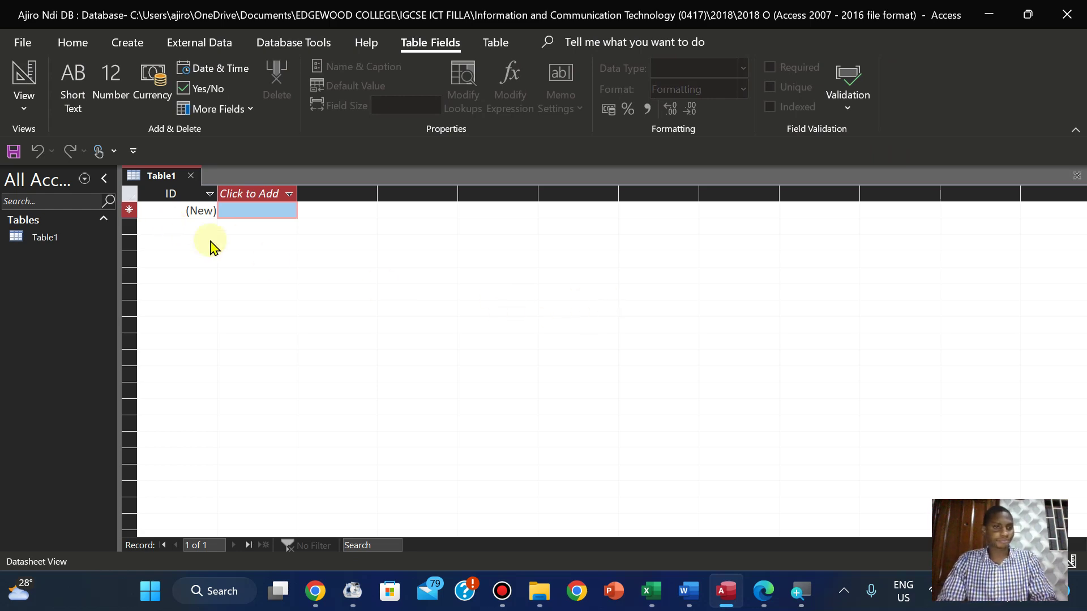
Start a Text File import from Access's External Data new data source list
{"action": "left_click", "coordinate": [763, 592]}
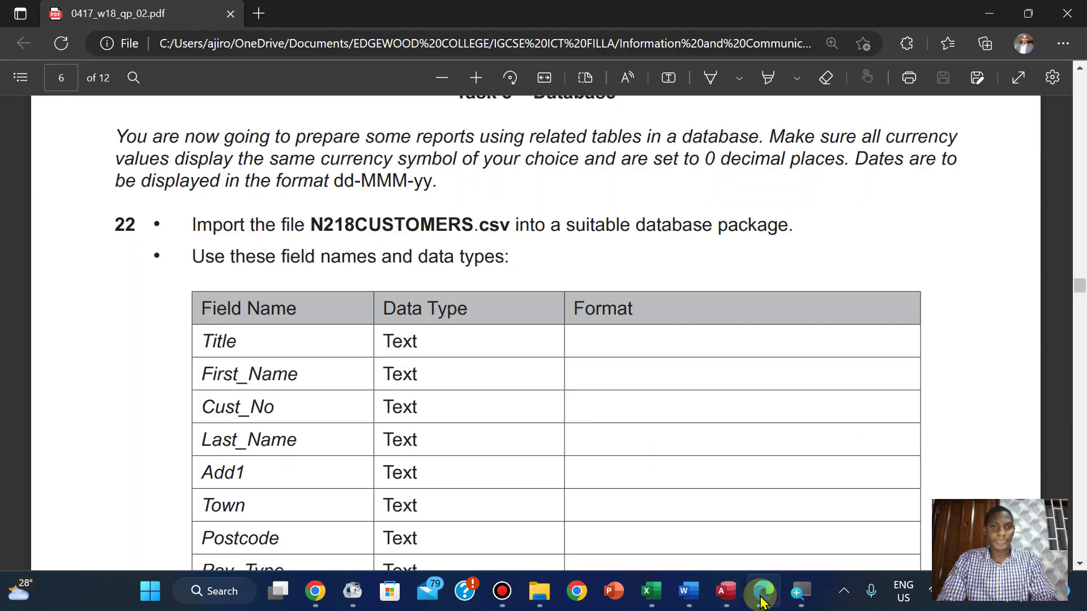
{"action": "left_click", "coordinate": [763, 591]}
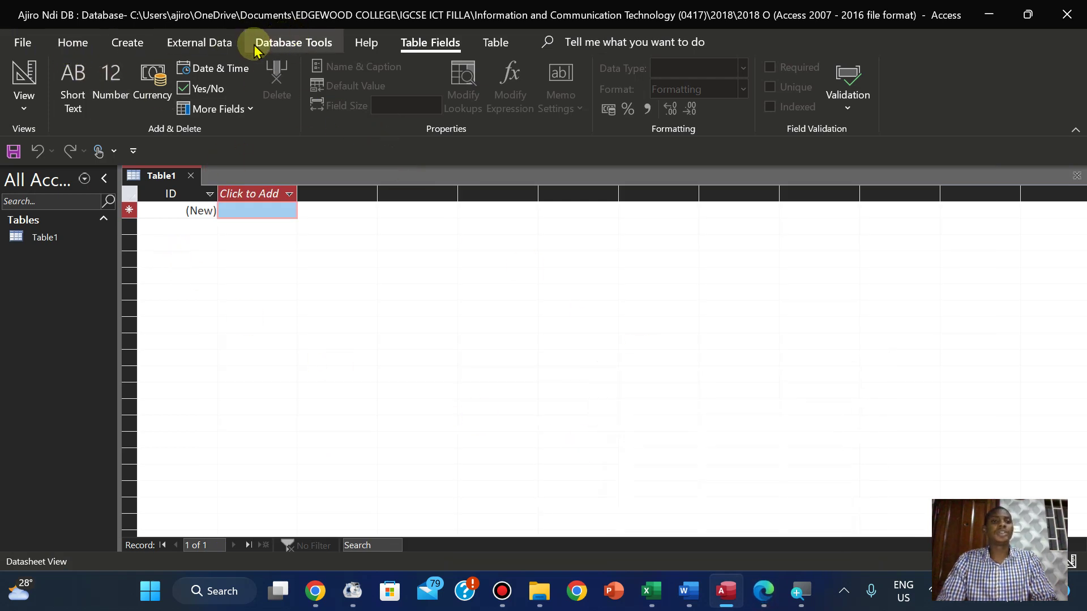
{"action": "left_click", "coordinate": [224, 43]}
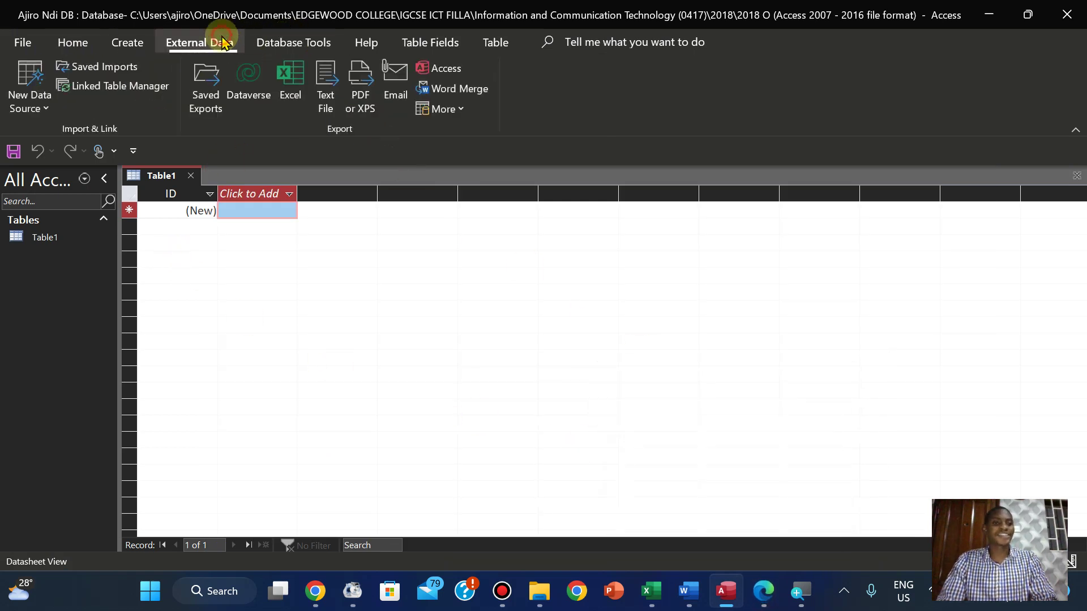
{"action": "left_click", "coordinate": [40, 108]}
{"action": "mouse_move", "coordinate": [85, 151]}
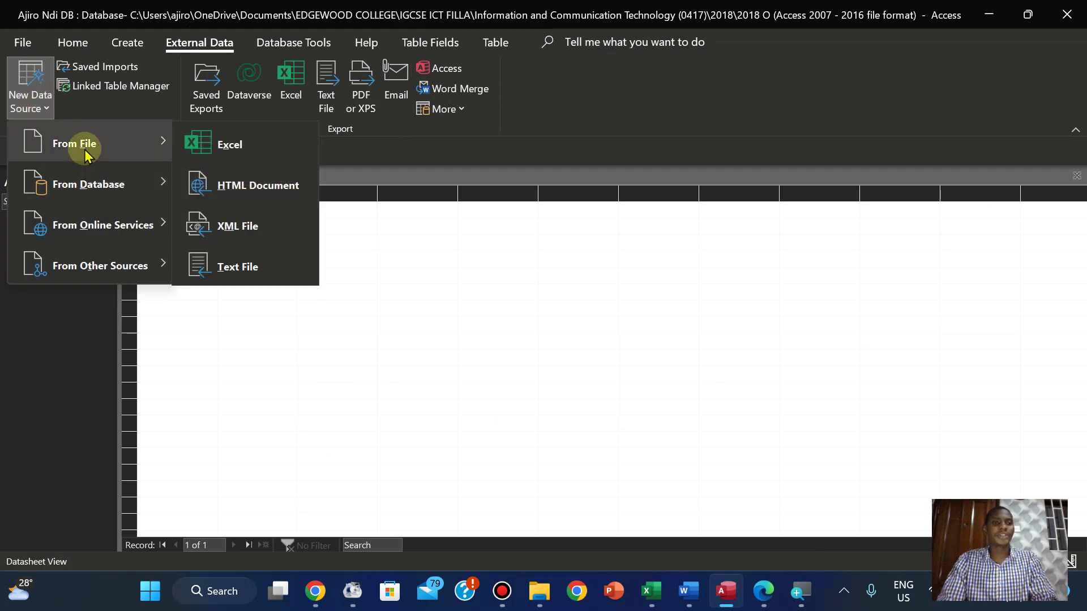
{"action": "left_click", "coordinate": [232, 269]}
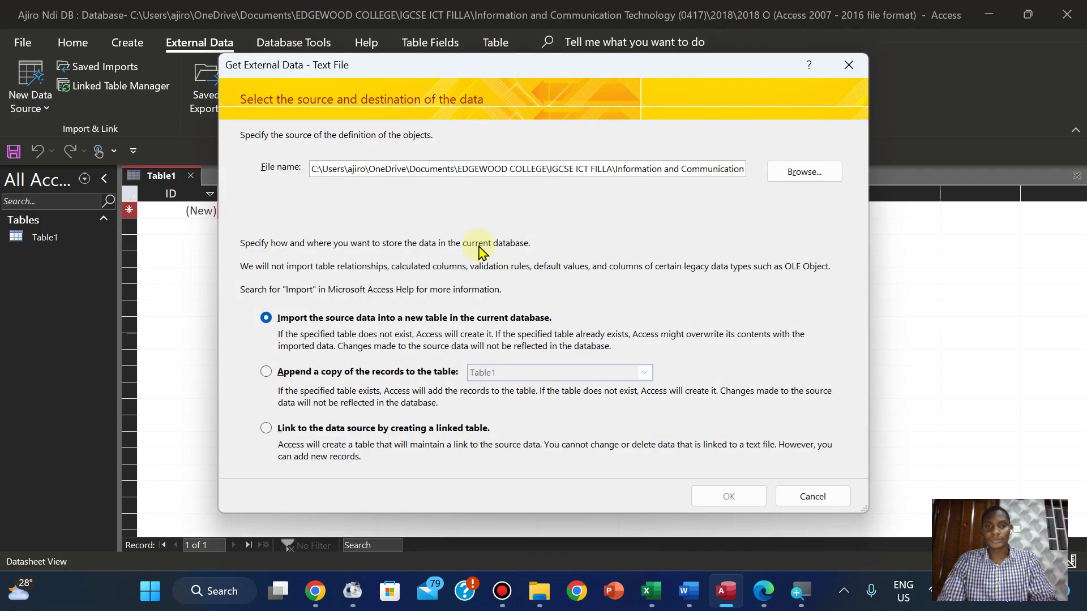
Browse for the source file up to 2018, then into 2018 Oct - Nov and 0417_w18_sf_02
{"action": "left_click", "coordinate": [802, 173]}
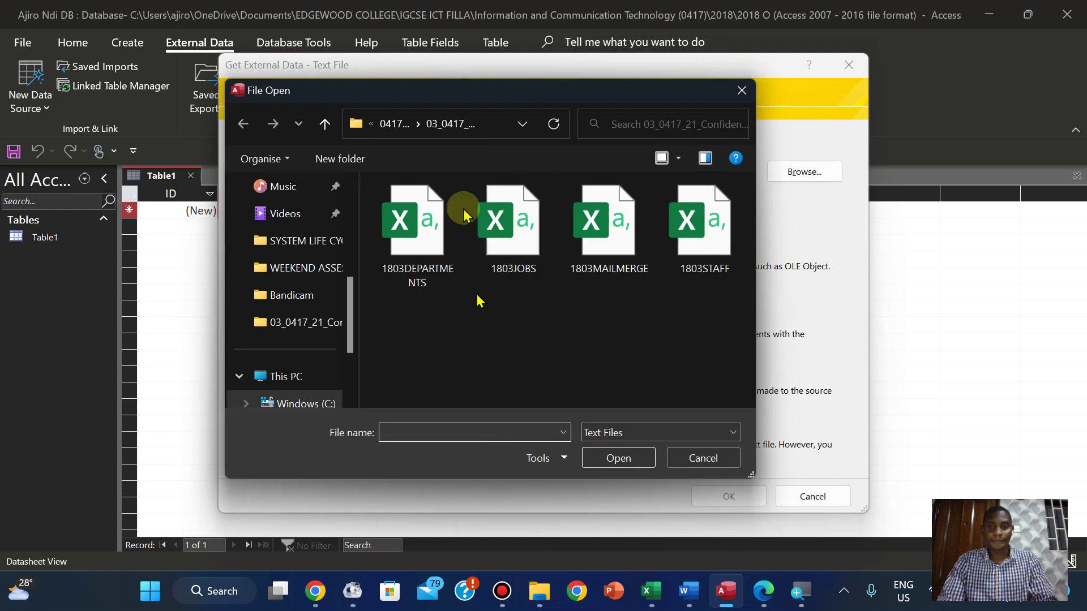
{"action": "left_click", "coordinate": [395, 124]}
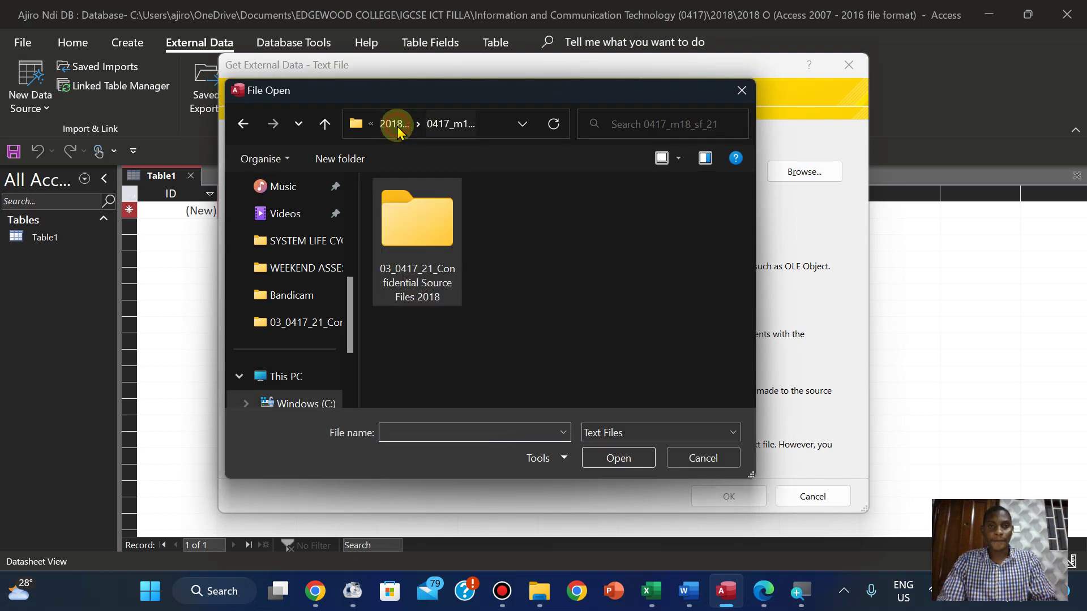
{"action": "left_click", "coordinate": [395, 124]}
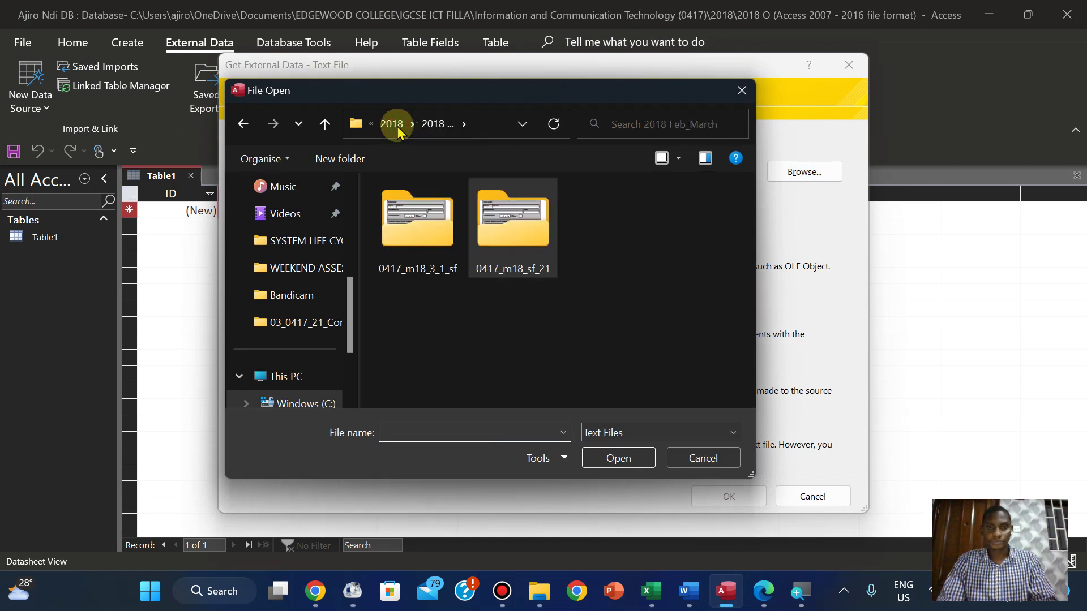
{"action": "left_click", "coordinate": [393, 124]}
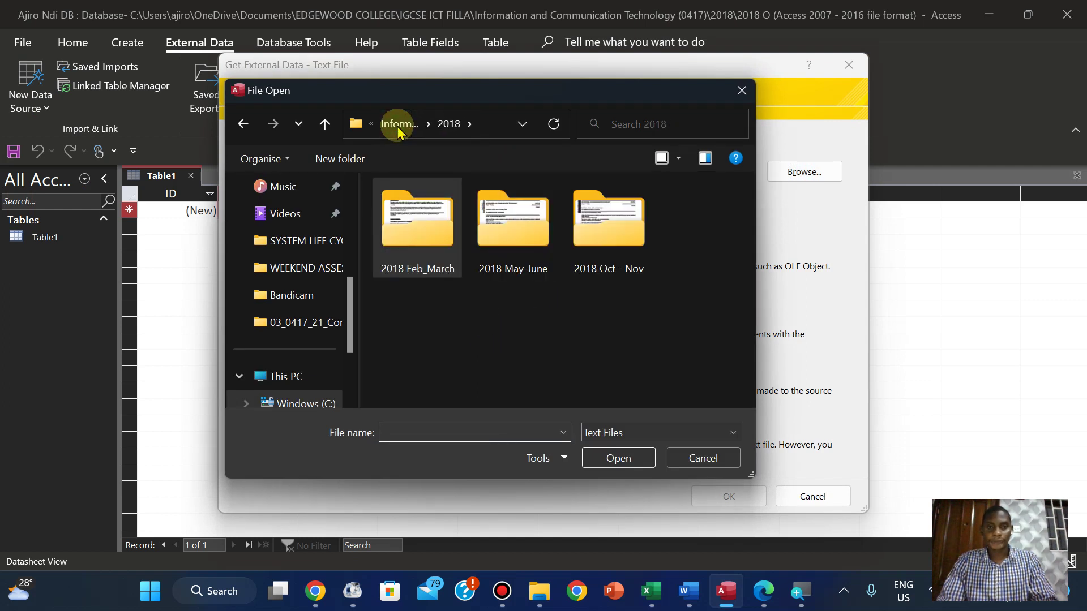
{"action": "double_click", "coordinate": [586, 224]}
{"action": "double_click", "coordinate": [394, 229]}
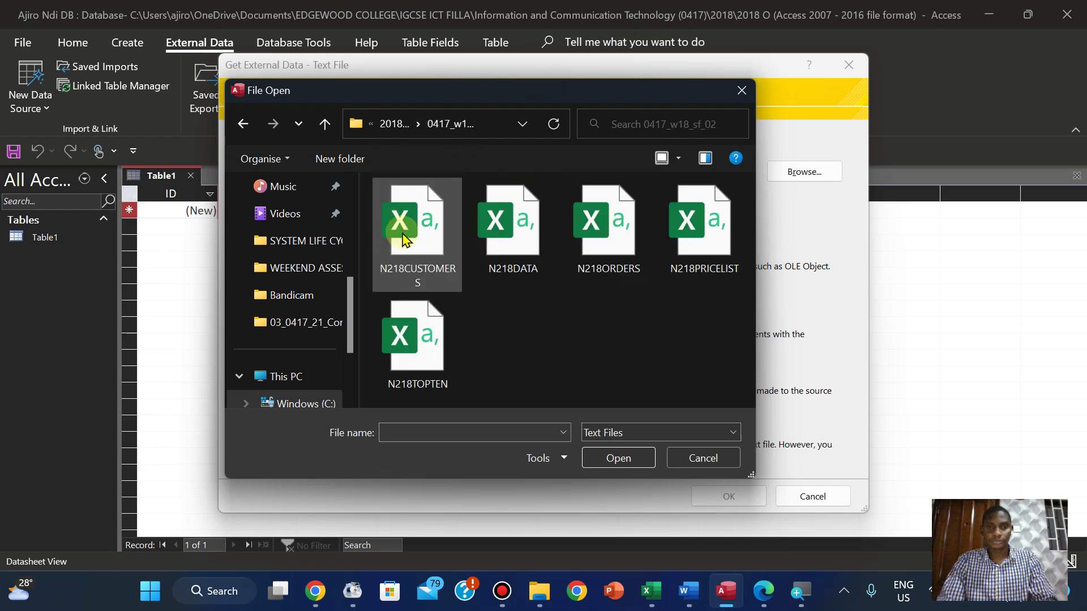
After glancing at the exam paper, choose N218CUSTOMERS as the import source file
{"action": "left_click", "coordinate": [750, 591]}
{"action": "left_click", "coordinate": [725, 591]}
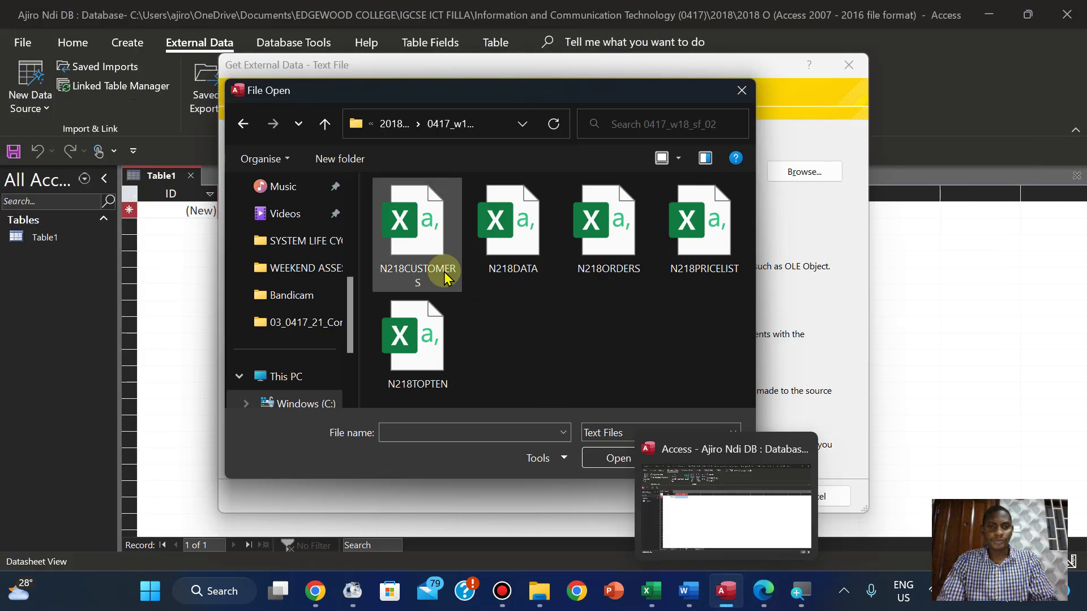
{"action": "left_click", "coordinate": [447, 277]}
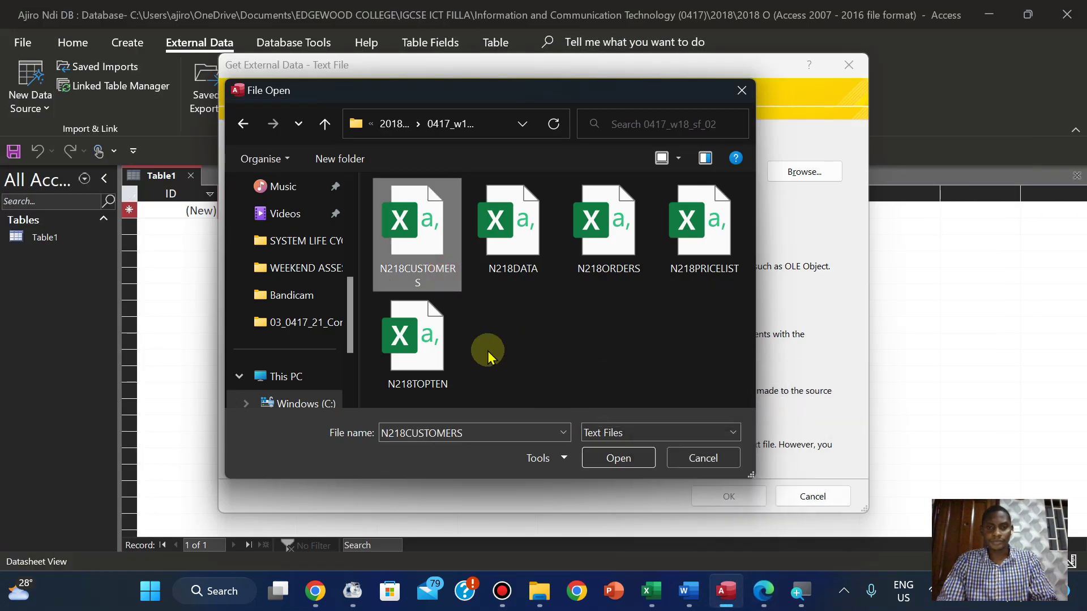
{"action": "left_click", "coordinate": [614, 460]}
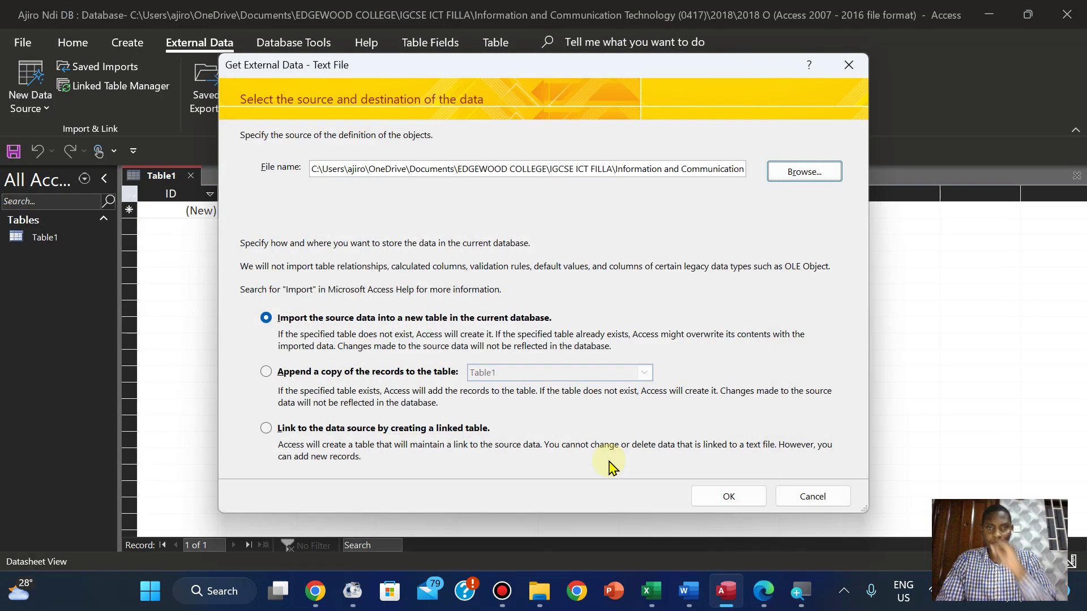
Import into a new table as comma-delimited with First Row Contains Field Names ticked, then recheck the exam paper
{"action": "left_click", "coordinate": [725, 496]}
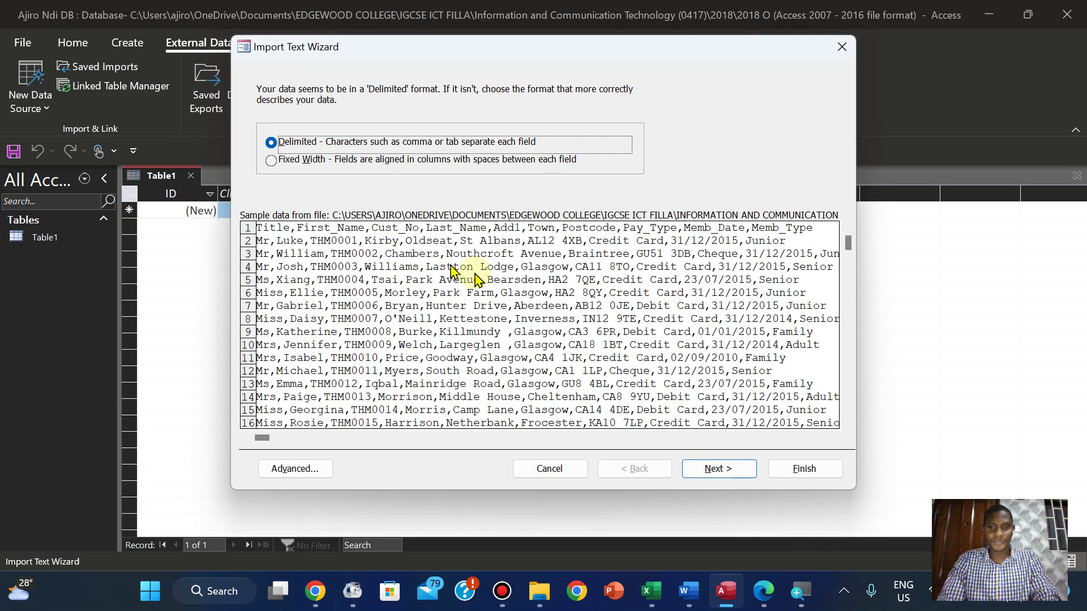
{"action": "left_click", "coordinate": [711, 469]}
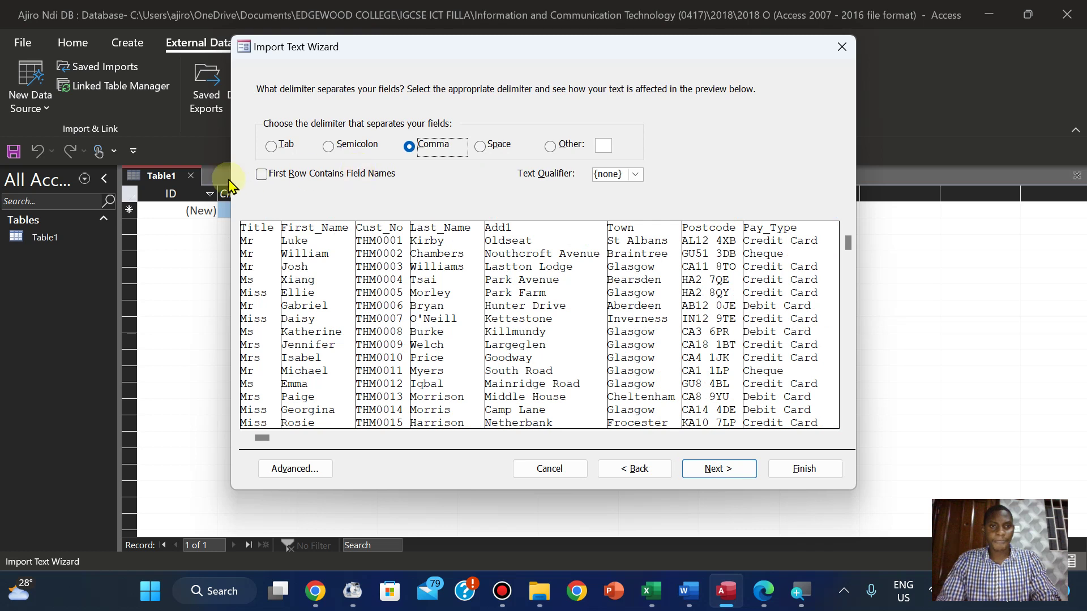
{"action": "left_click", "coordinate": [261, 175]}
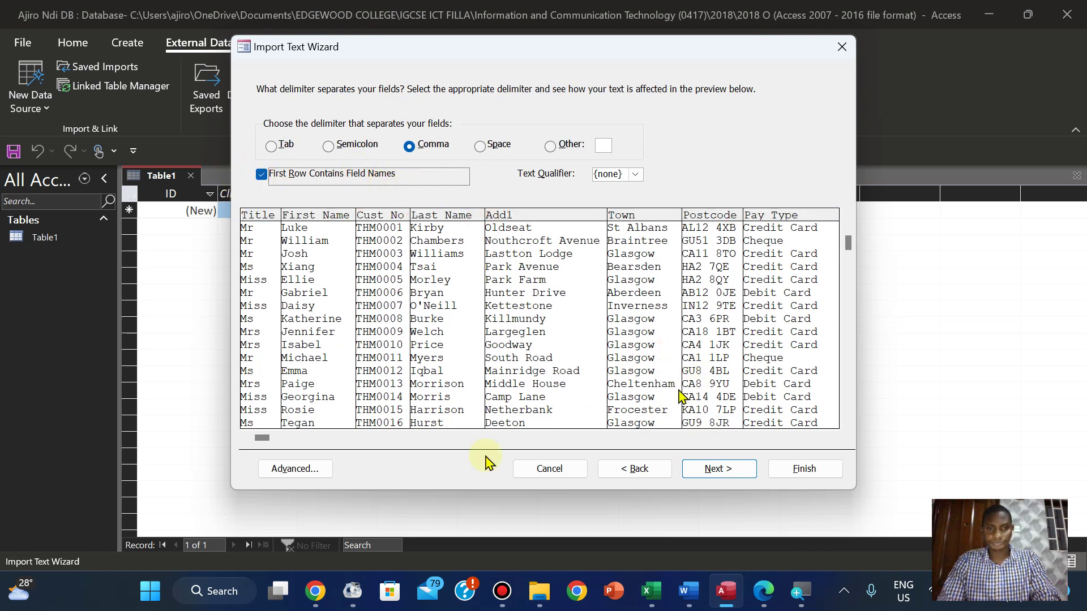
{"action": "left_click", "coordinate": [764, 605]}
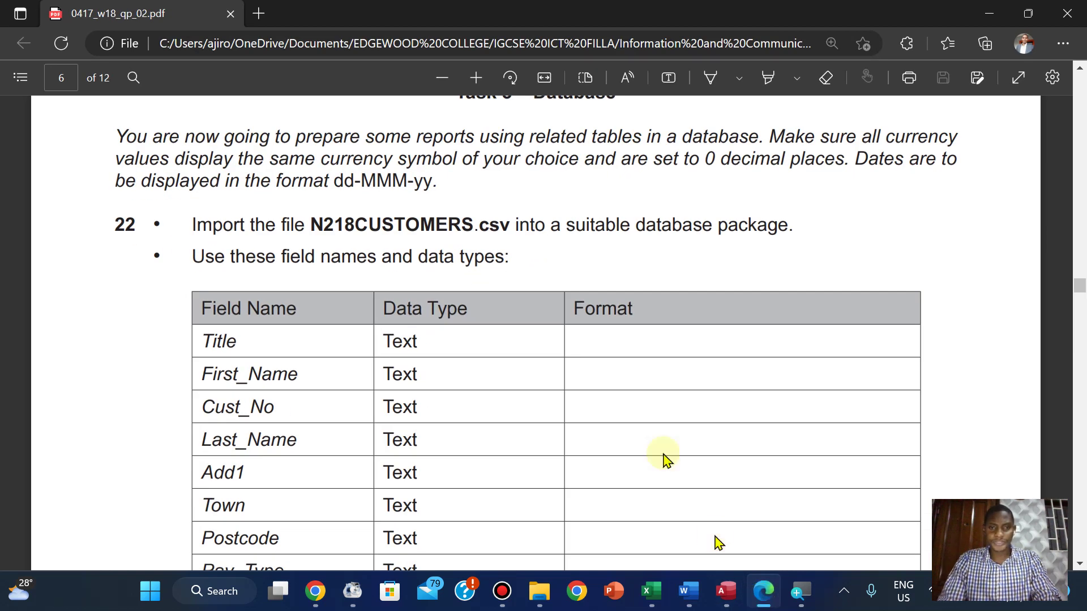
Read the field table down to Memb_Date (Date, dd-MMM-yy) and Memb_Type, then return to Access
{"action": "scroll", "coordinate": [622, 396], "scroll_direction": "down", "scroll_amount": 2}
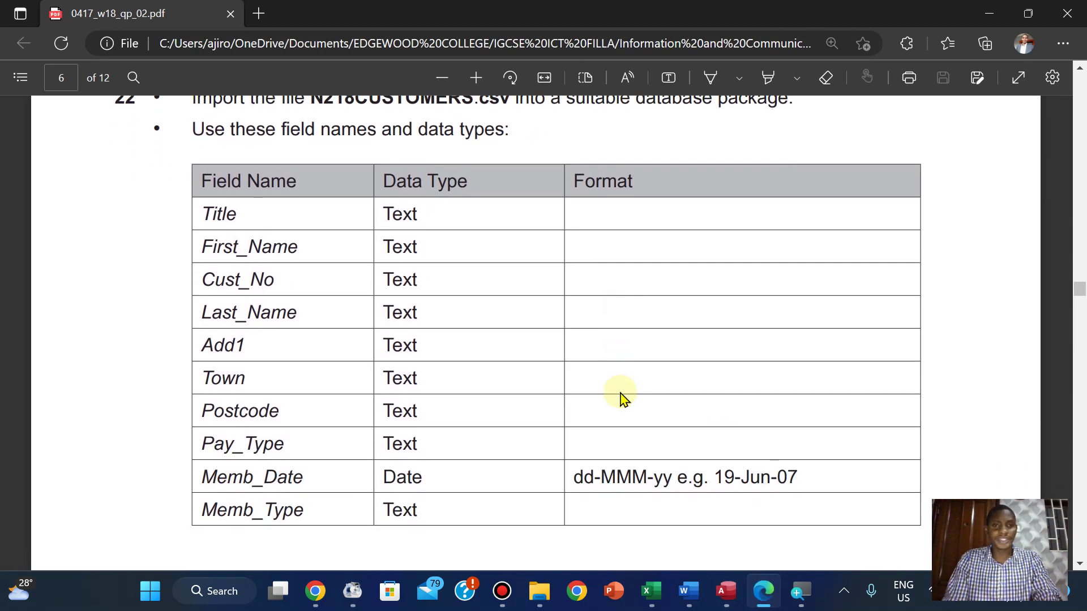
{"action": "scroll", "coordinate": [620, 393], "scroll_direction": "down", "scroll_amount": 1}
{"action": "scroll", "coordinate": [621, 393], "scroll_direction": "up", "scroll_amount": 1}
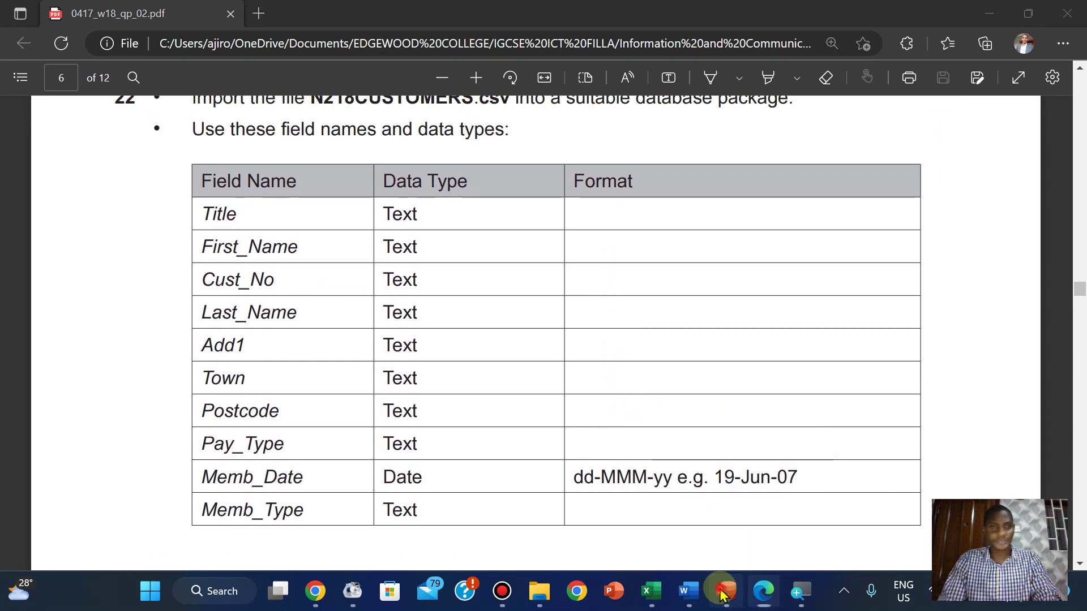
{"action": "left_click", "coordinate": [727, 589]}
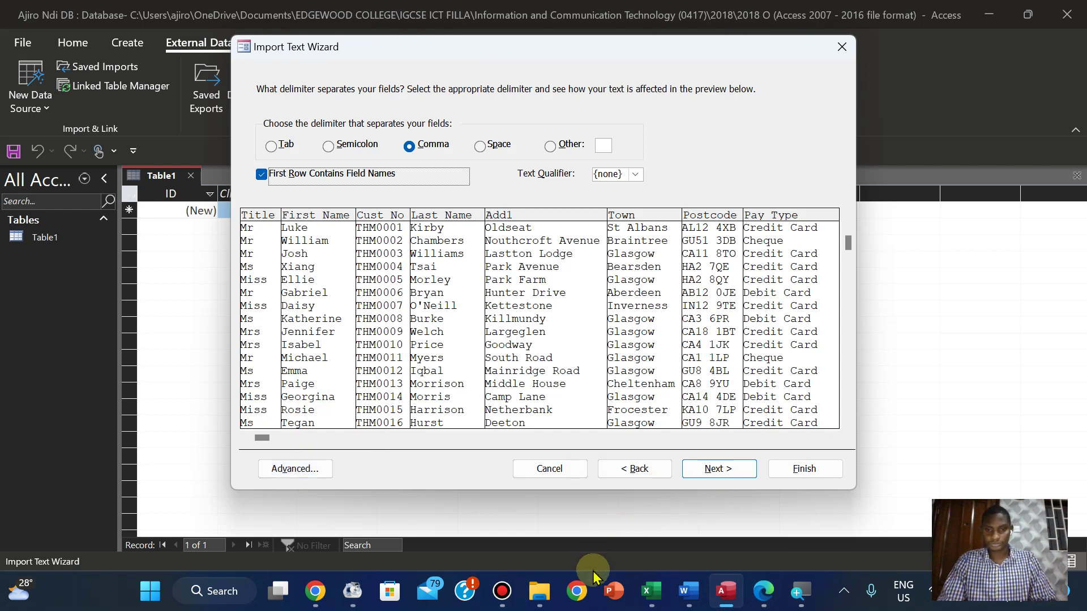
Rearrange taskbar apps, glance at the exam paper, and open the Advanced N218CUSTOMERS import specification
{"action": "left_click_drag", "start_coordinate": [604, 587], "coordinate": [685, 593]}
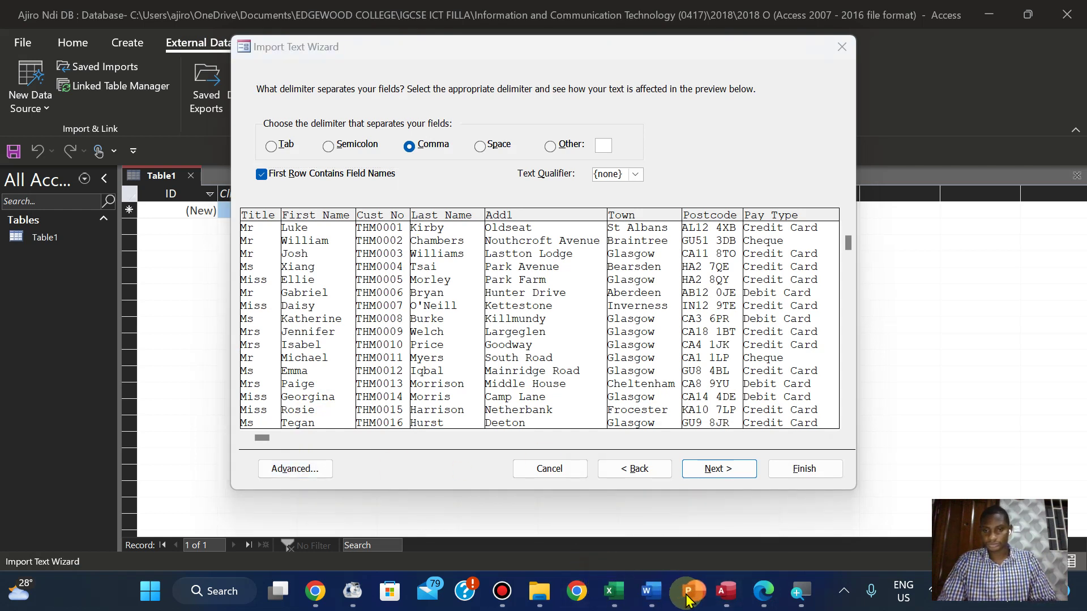
{"action": "mouse_move", "coordinate": [527, 593]}
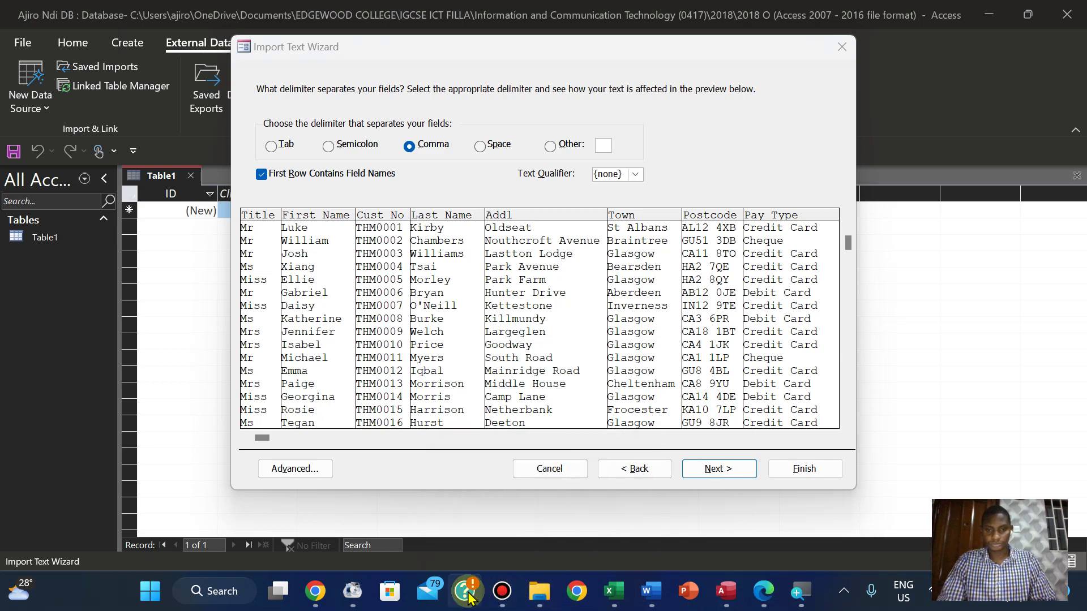
{"action": "left_click_drag", "start_coordinate": [469, 597], "coordinate": [680, 607]}
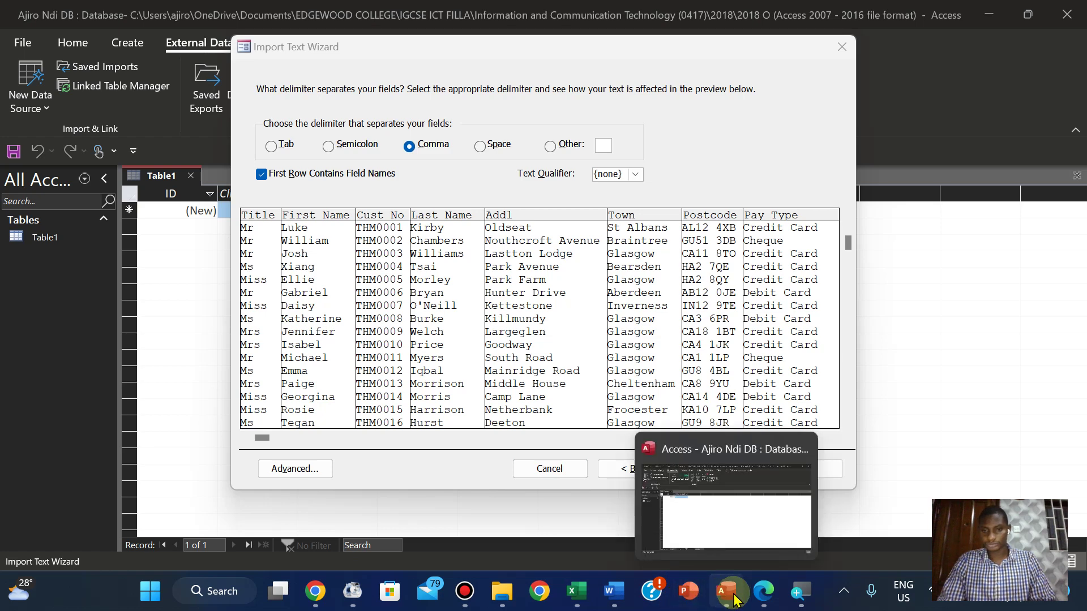
{"action": "left_click", "coordinate": [759, 599]}
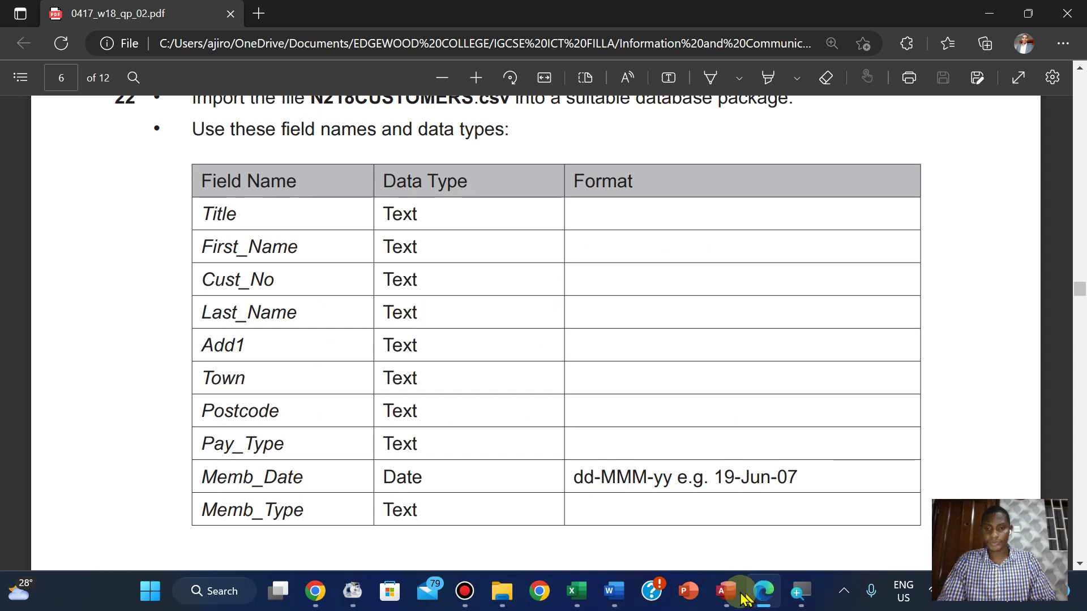
{"action": "left_click", "coordinate": [759, 599]}
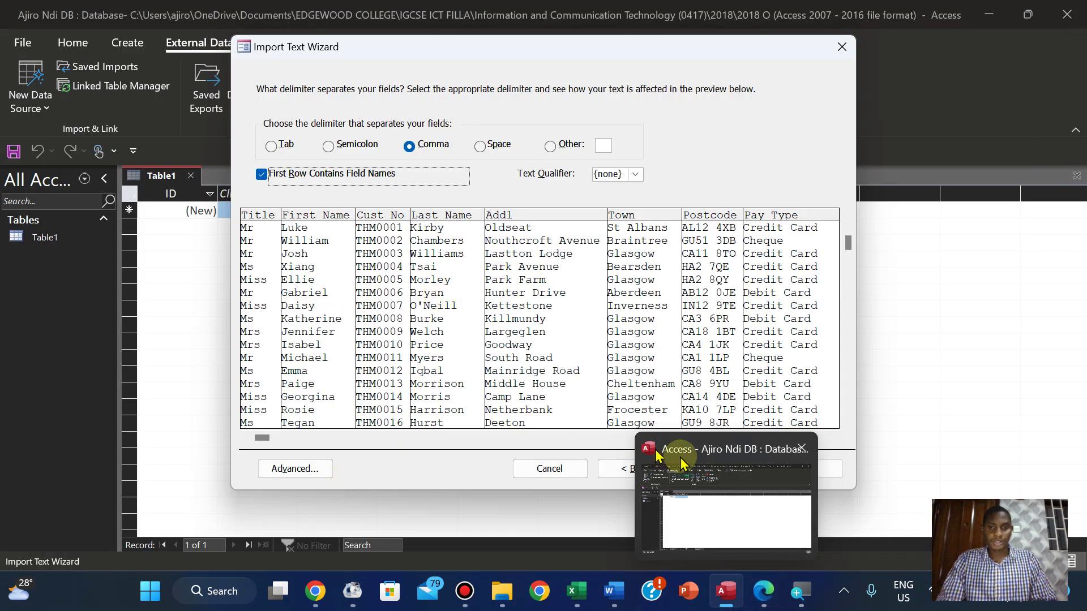
{"action": "left_click", "coordinate": [291, 468]}
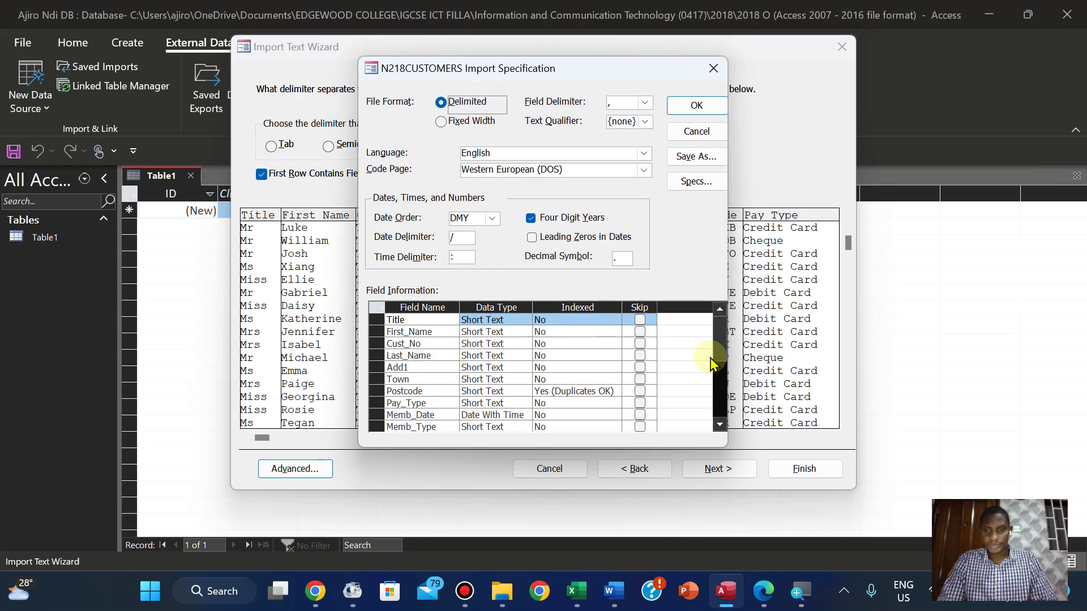
Flip repeatedly between the exam paper's field table and the import specification to compare field names
{"action": "left_click", "coordinate": [764, 592]}
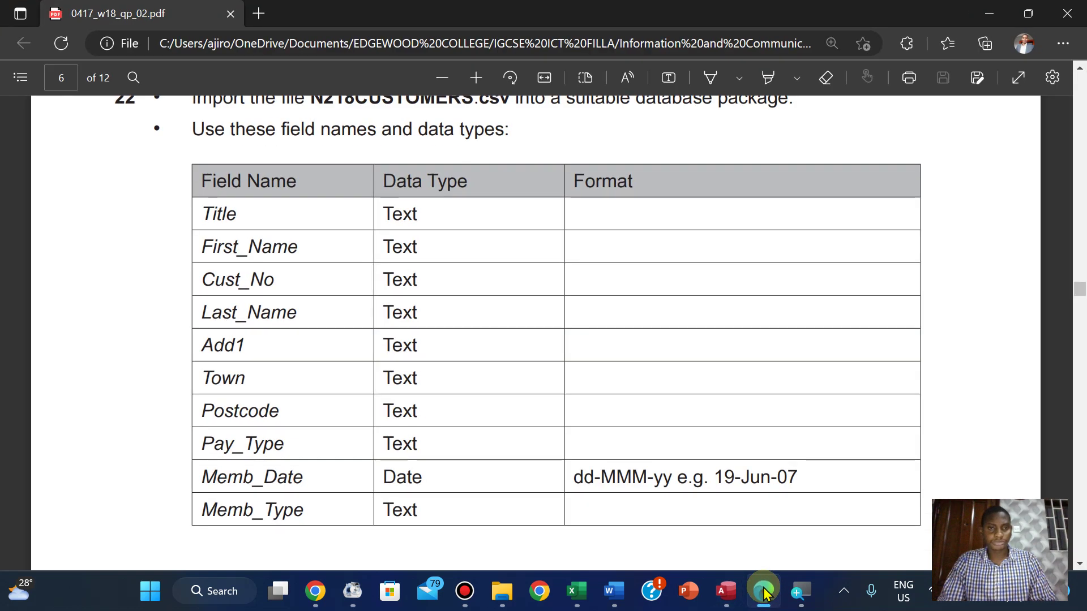
{"action": "left_click", "coordinate": [764, 592]}
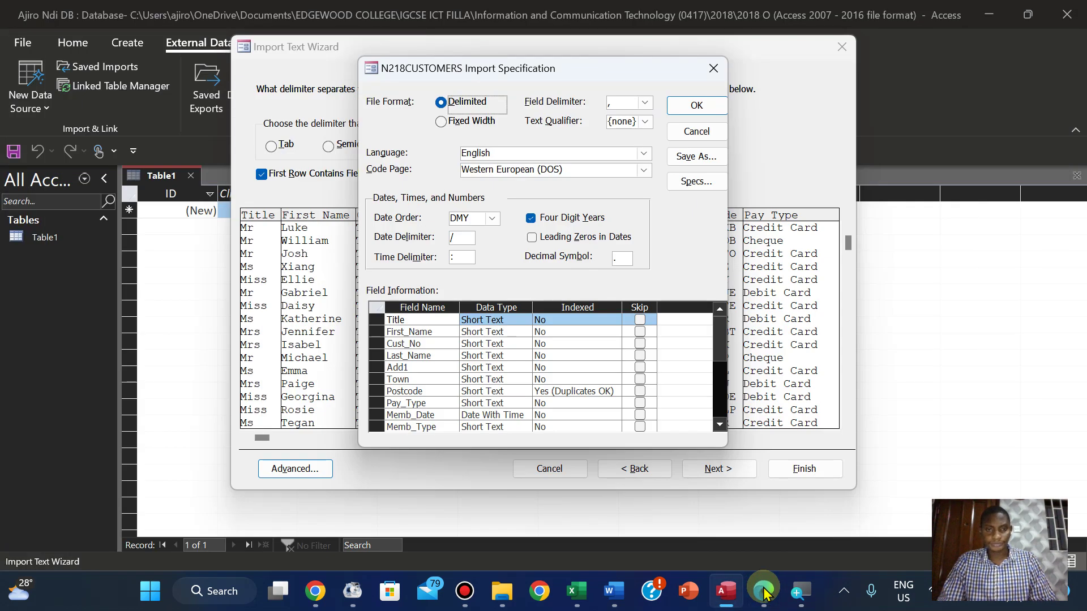
{"action": "left_click", "coordinate": [764, 592]}
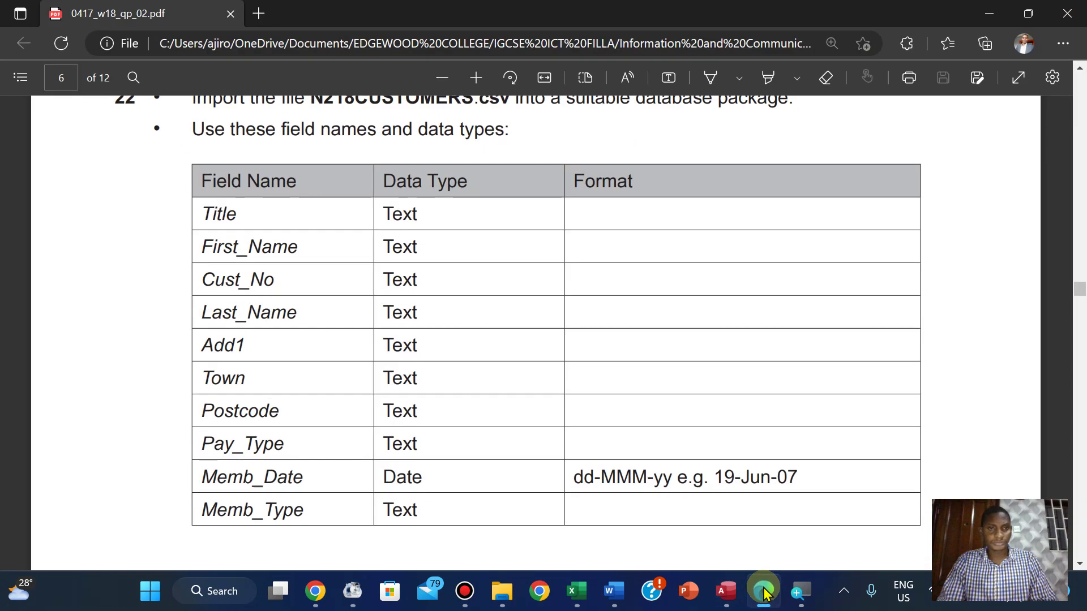
{"action": "left_click", "coordinate": [764, 592]}
{"action": "left_click", "coordinate": [763, 592]}
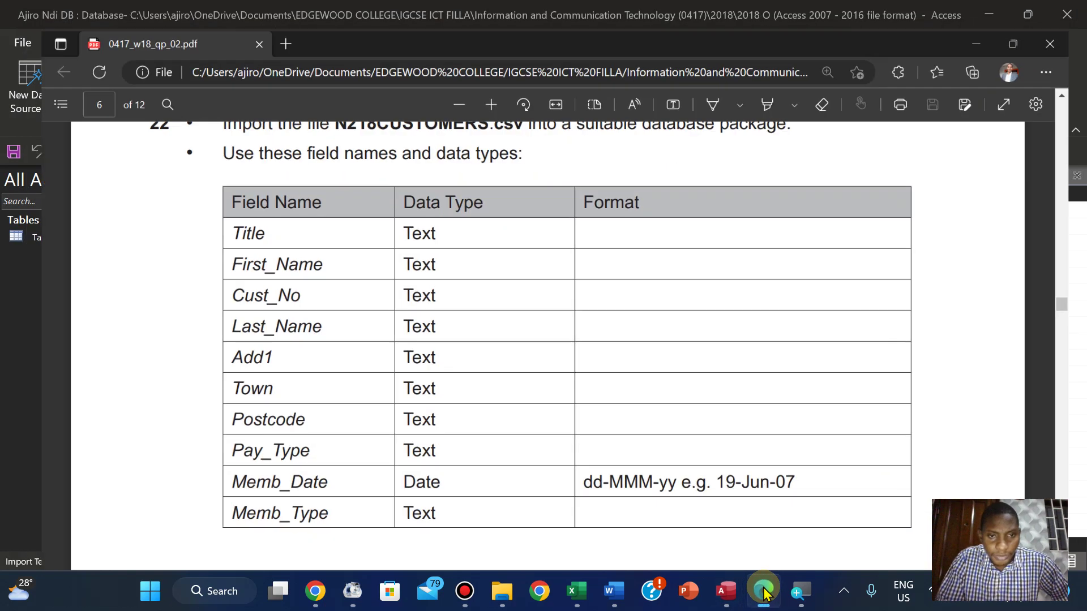
{"action": "left_click", "coordinate": [763, 592]}
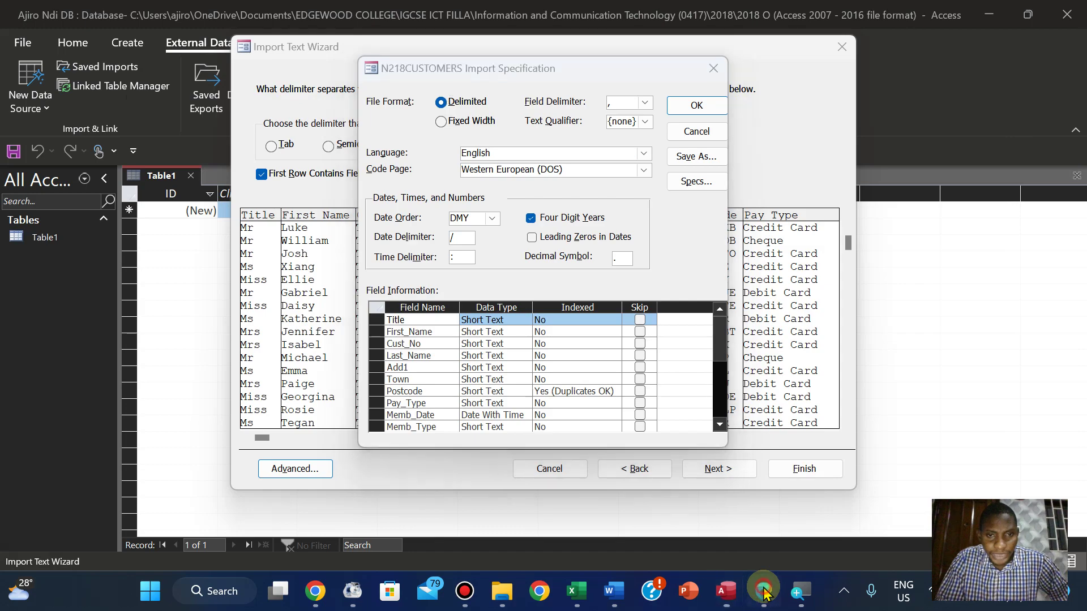
{"action": "left_click", "coordinate": [764, 592]}
{"action": "left_click", "coordinate": [764, 592]}
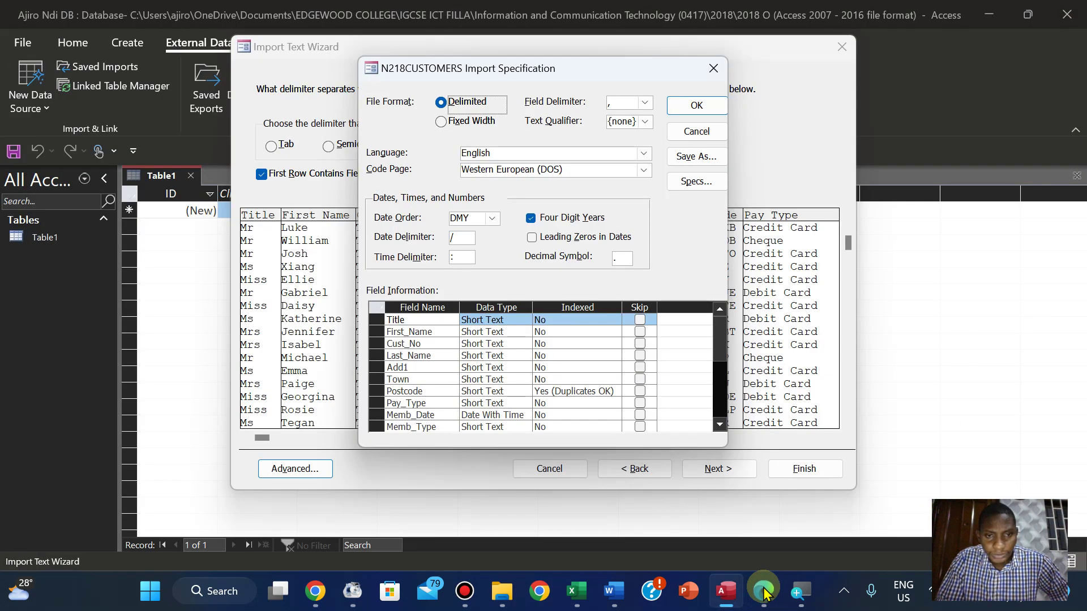
{"action": "left_click", "coordinate": [764, 592]}
{"action": "left_click", "coordinate": [764, 592]}
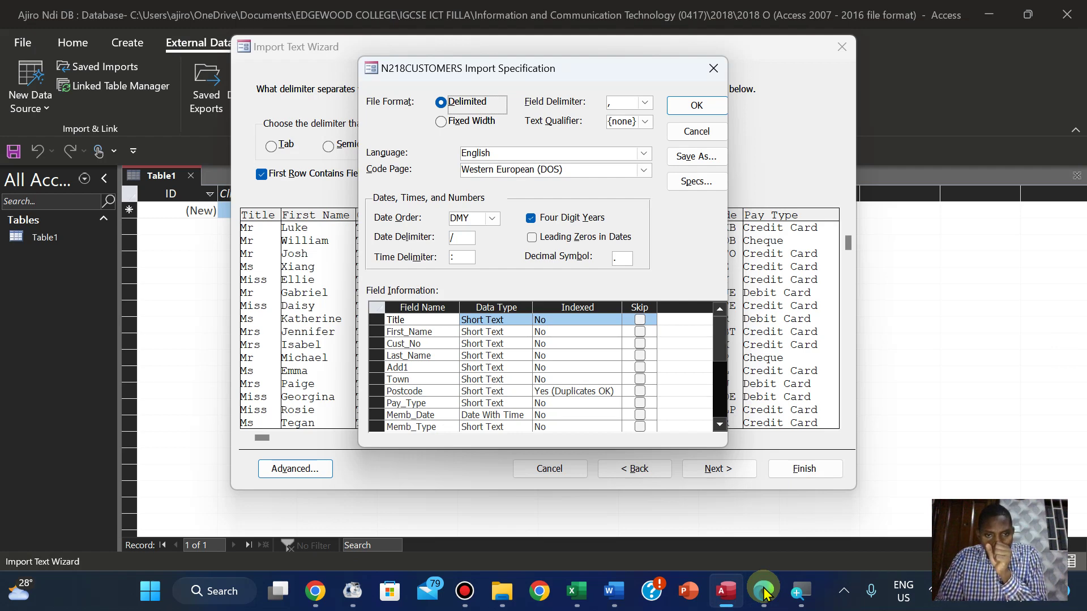
{"action": "left_click", "coordinate": [764, 591]}
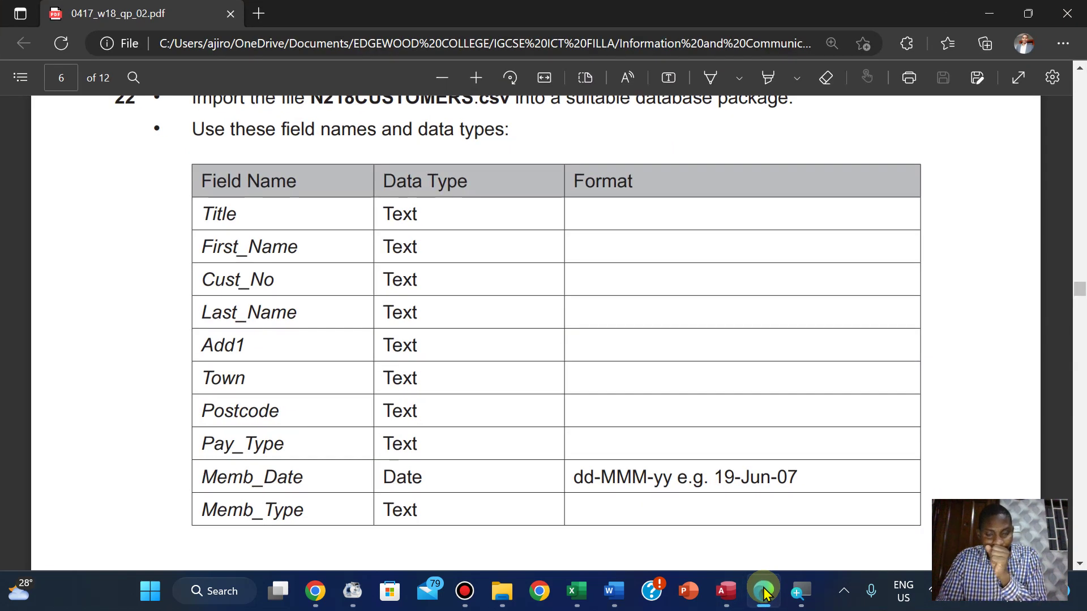
{"action": "left_click", "coordinate": [764, 593]}
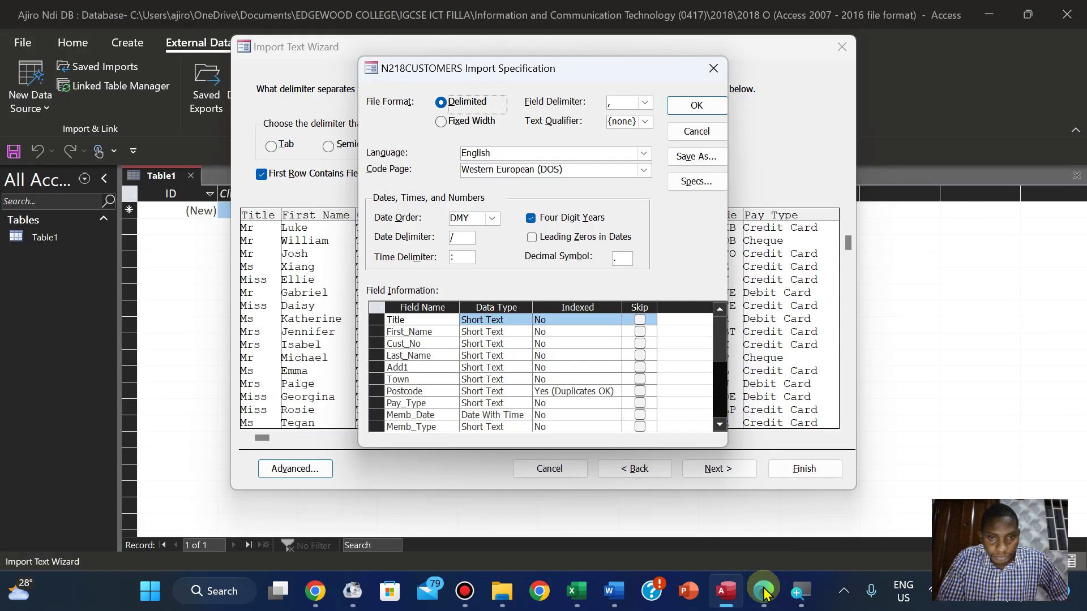
{"action": "left_click", "coordinate": [763, 592]}
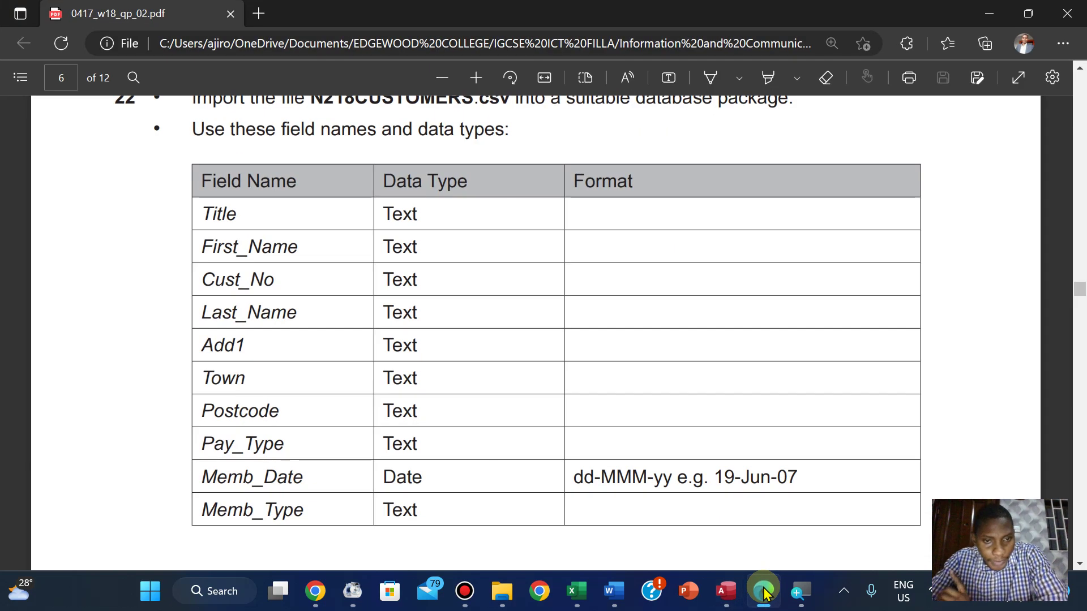
{"action": "left_click", "coordinate": [764, 592]}
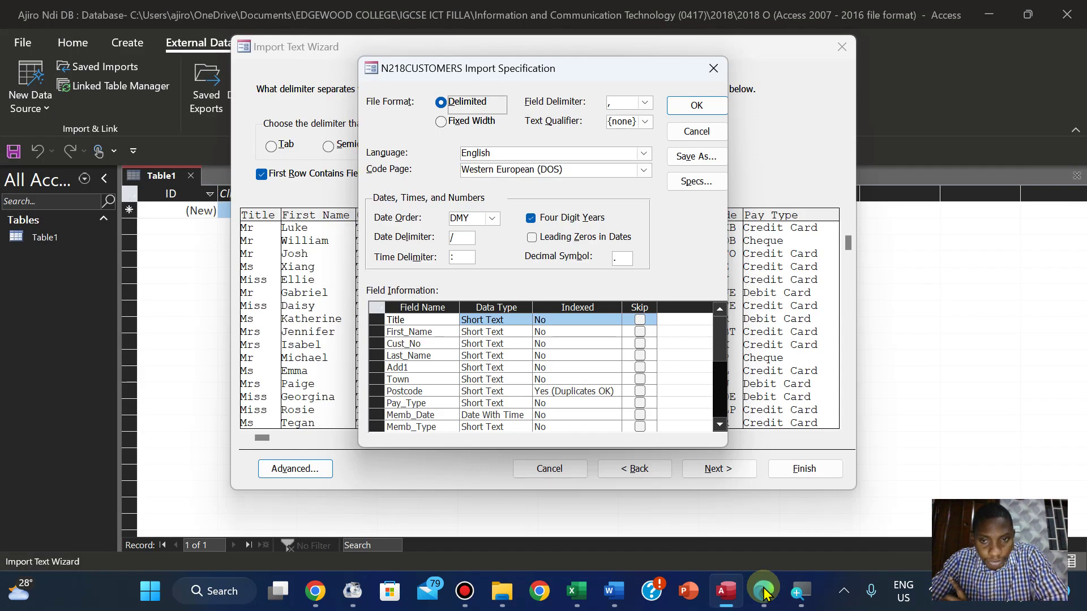
{"action": "left_click", "coordinate": [764, 592]}
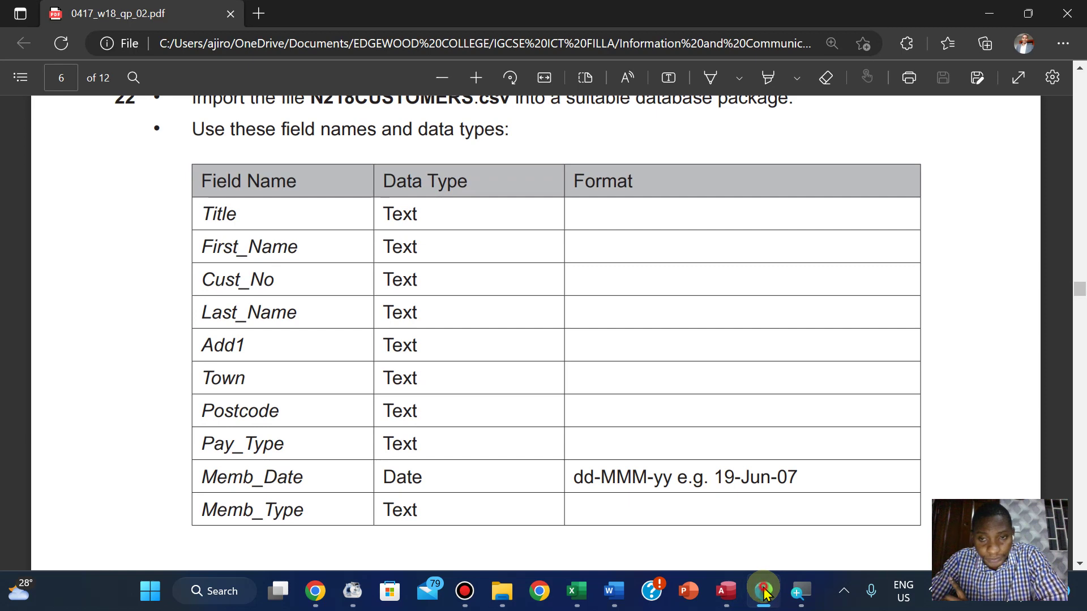
{"action": "left_click", "coordinate": [764, 592]}
Scroll the Field Information grid from Title to Memb_Type and recheck it against the exam paper
{"action": "left_click", "coordinate": [720, 426]}
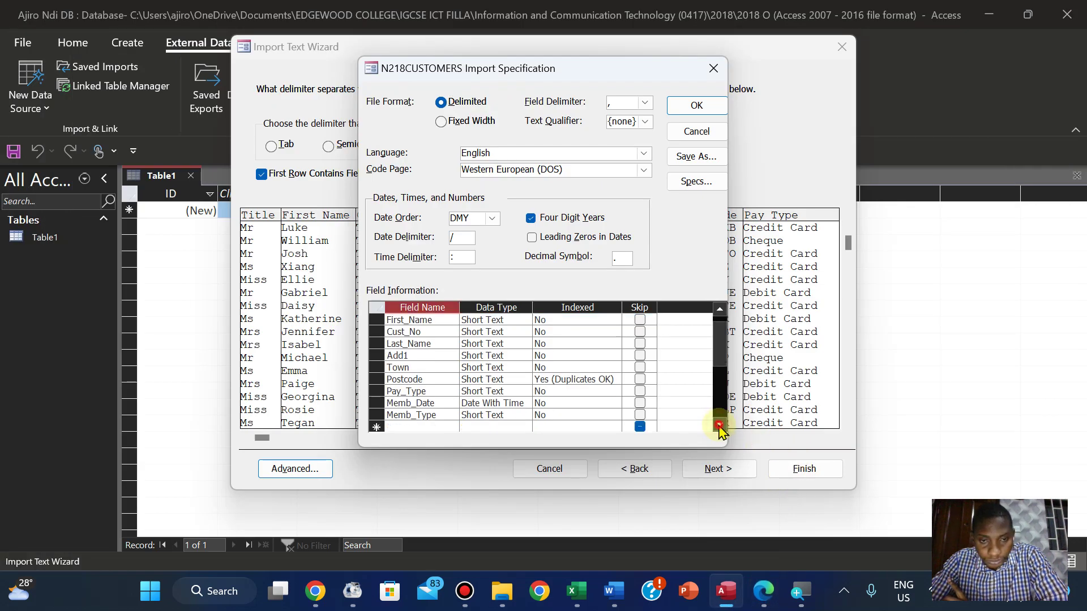
{"action": "left_click", "coordinate": [720, 427]}
{"action": "left_click", "coordinate": [719, 311]}
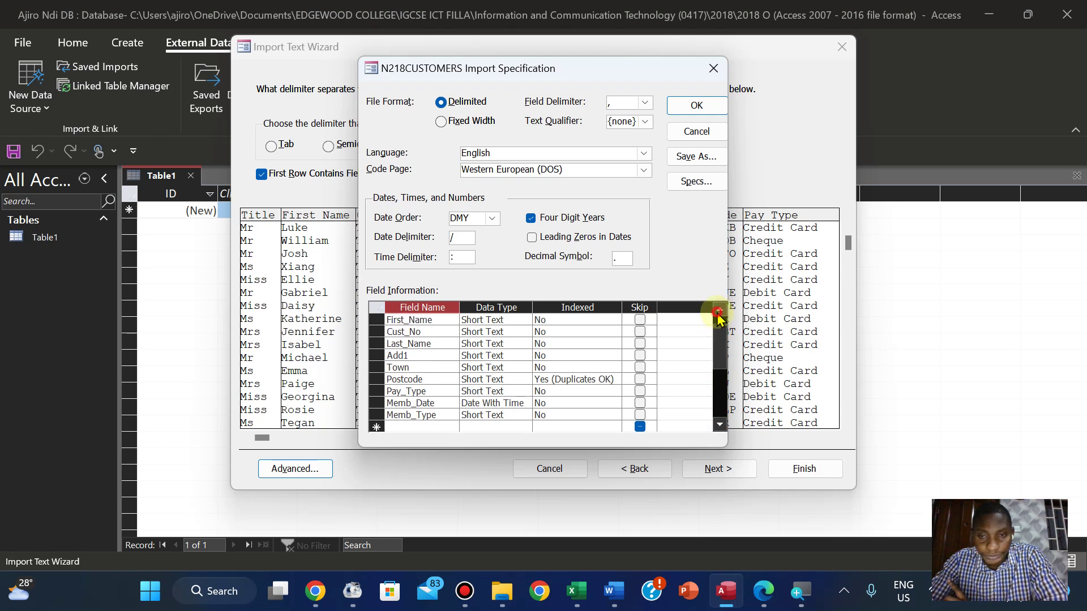
{"action": "left_click", "coordinate": [719, 310]}
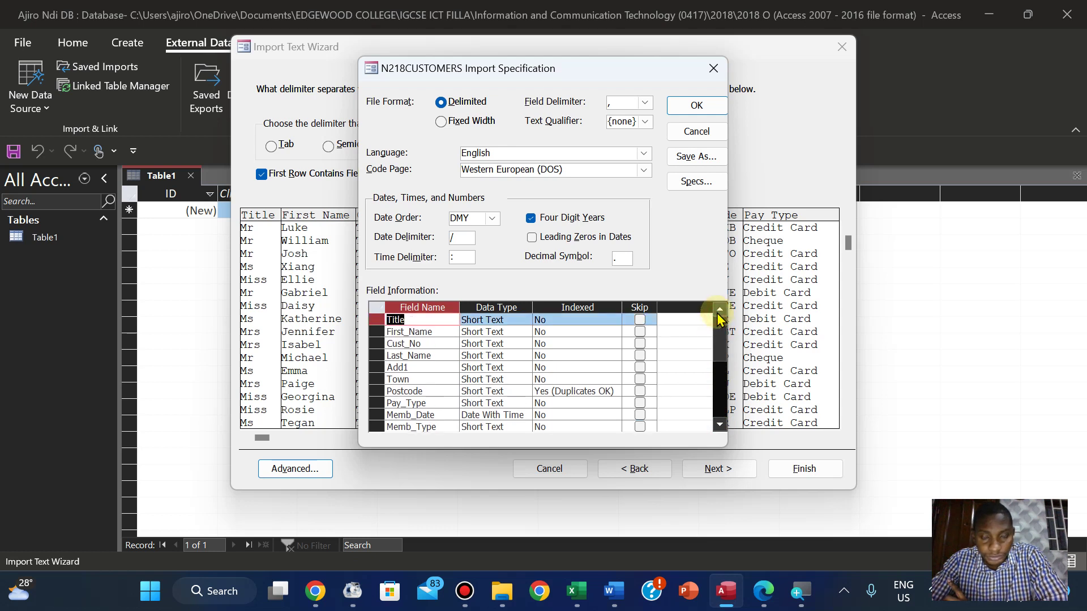
{"action": "left_click", "coordinate": [765, 592]}
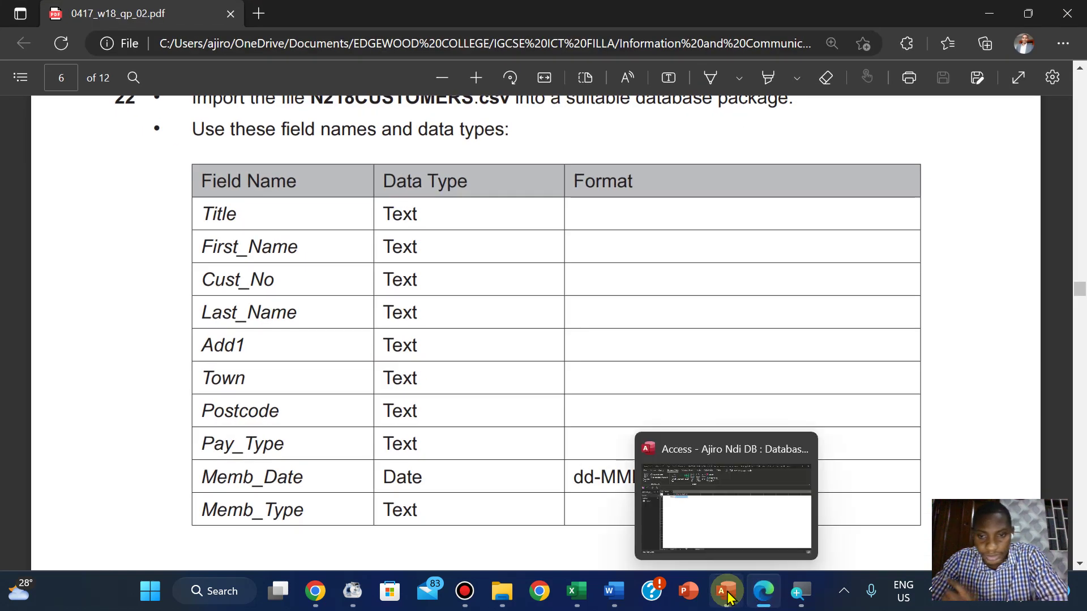
{"action": "left_click", "coordinate": [726, 592]}
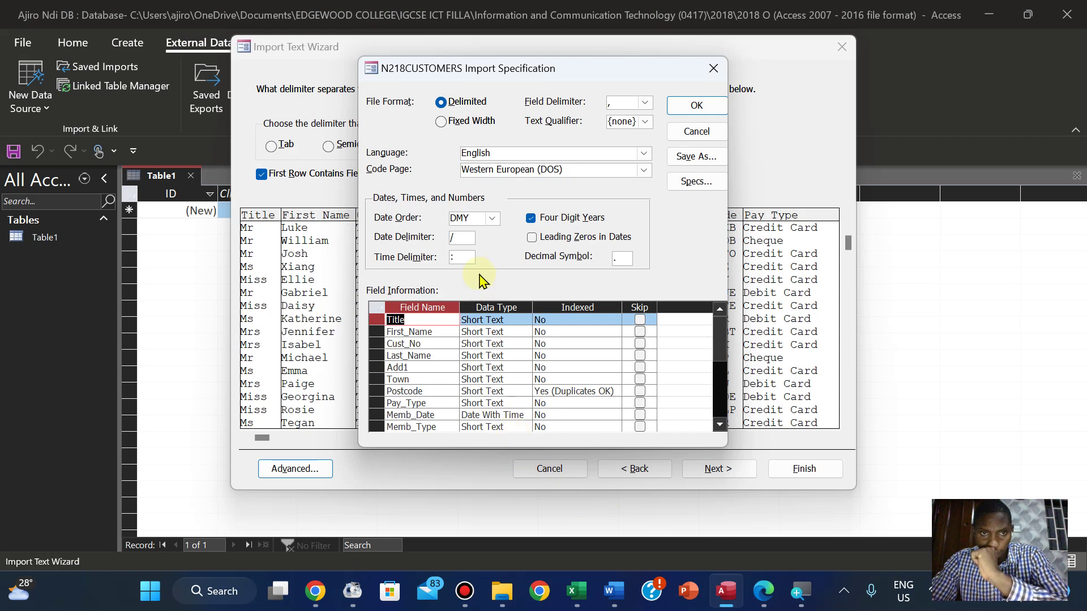
{"action": "left_click", "coordinate": [489, 219]}
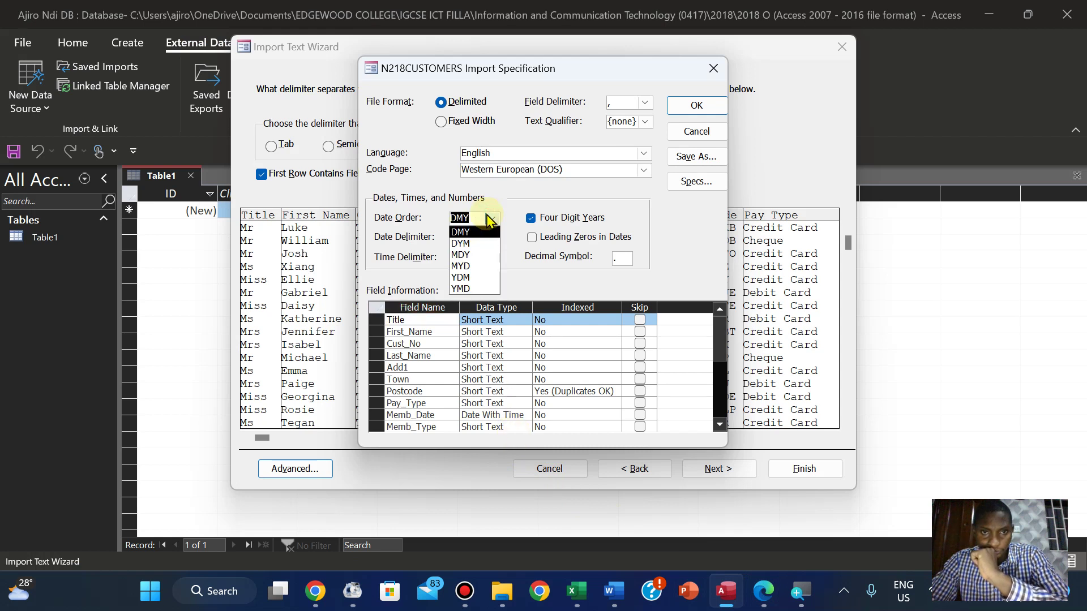
{"action": "left_click", "coordinate": [492, 222]}
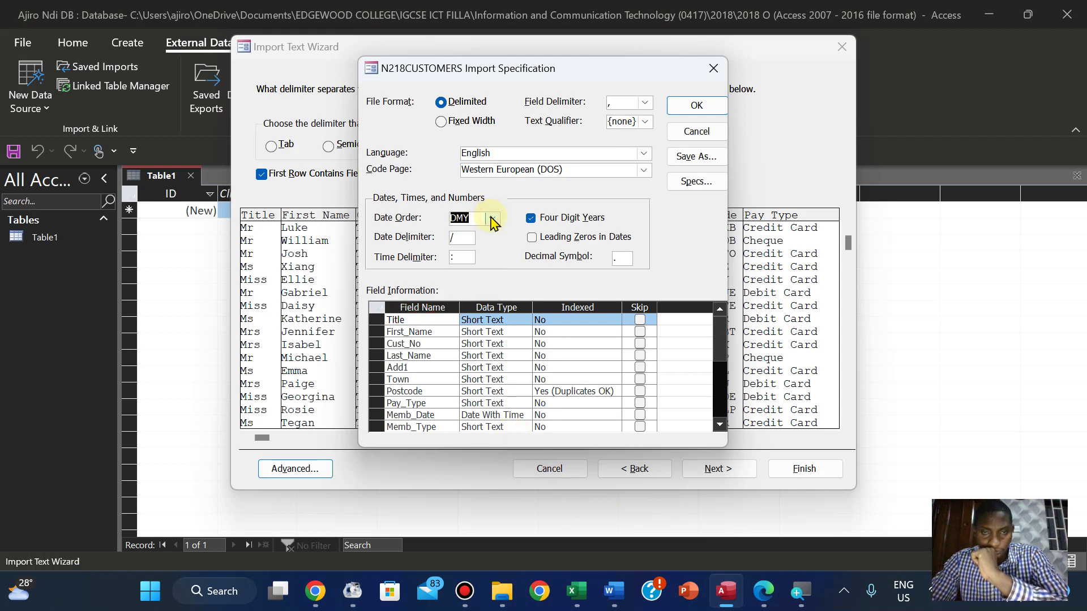
{"action": "left_click", "coordinate": [492, 220]}
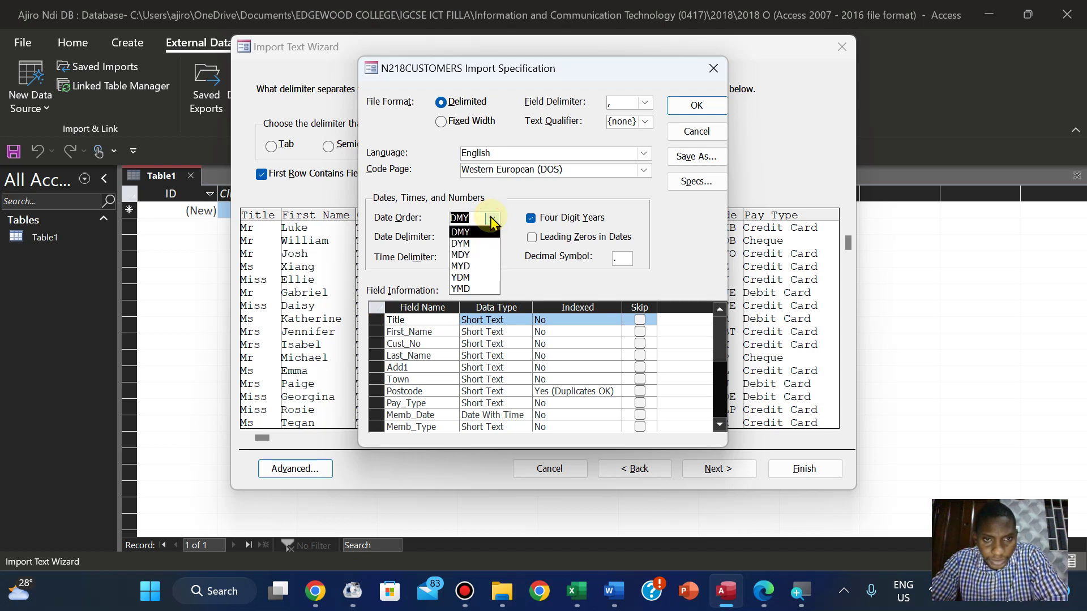
{"action": "left_click", "coordinate": [492, 222]}
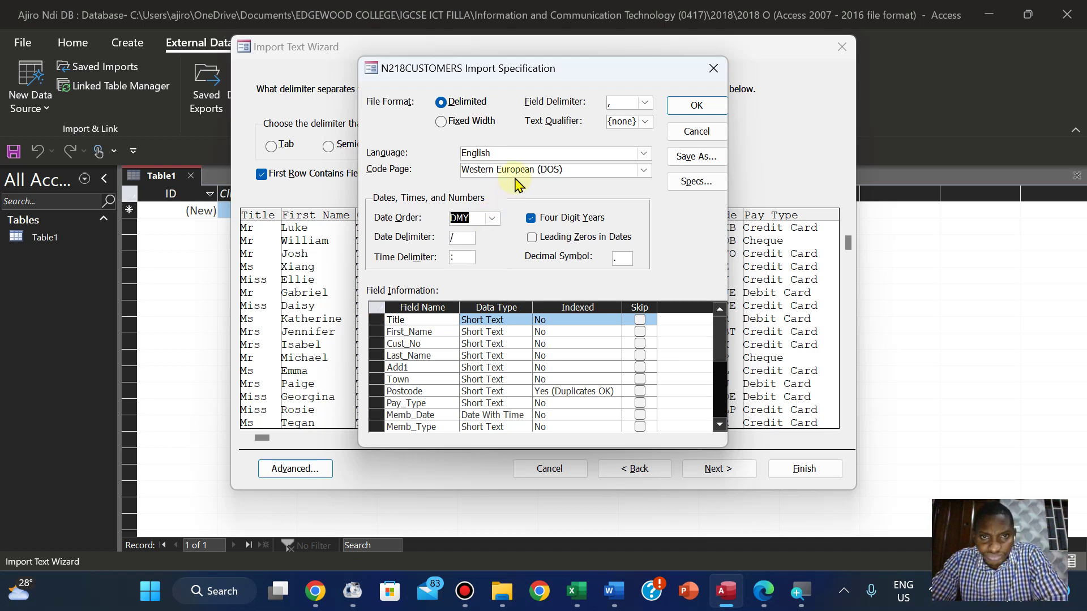
{"action": "left_click", "coordinate": [508, 426]}
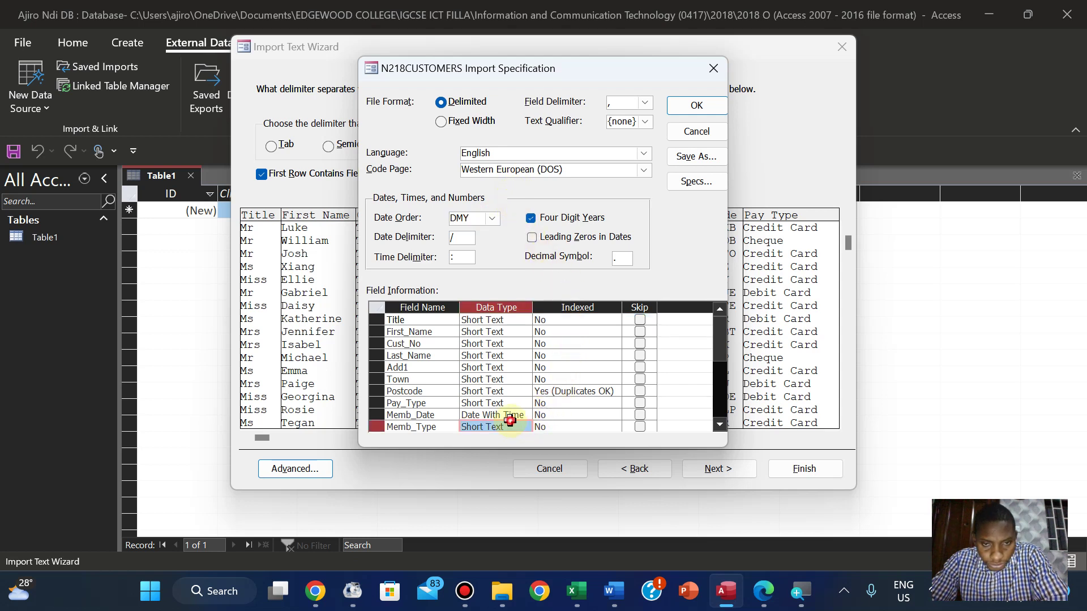
{"action": "left_click", "coordinate": [515, 416]}
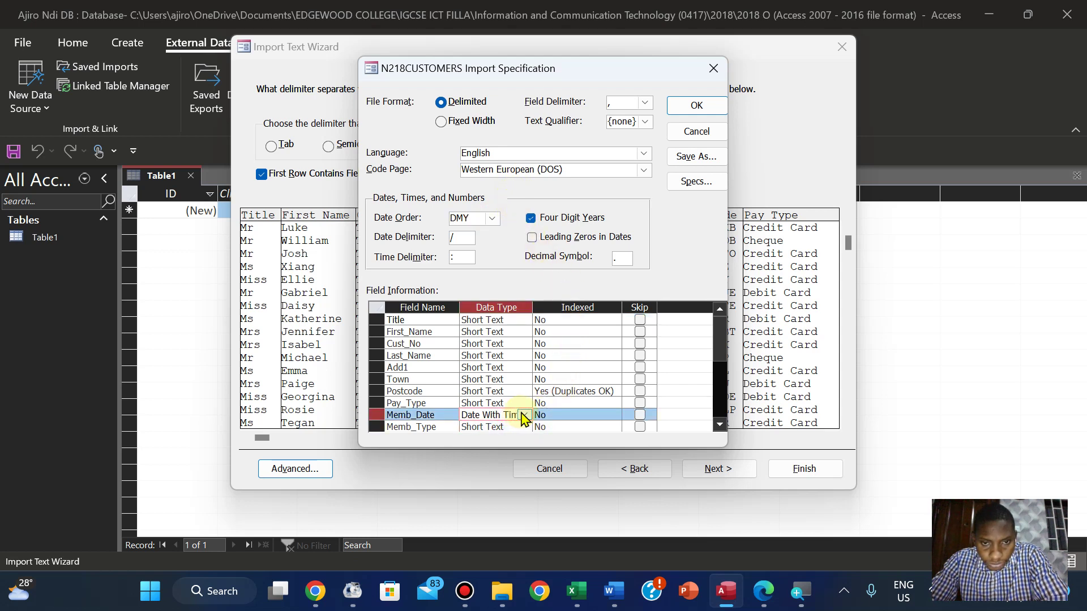
{"action": "left_click", "coordinate": [525, 417]}
{"action": "left_click", "coordinate": [523, 418]}
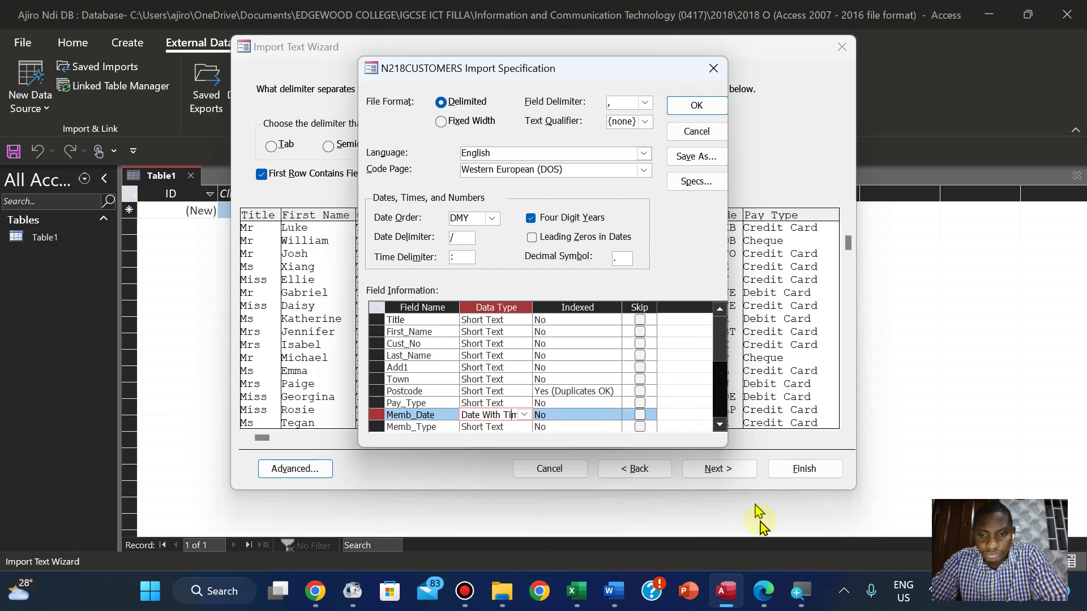
{"action": "left_click", "coordinate": [764, 587]}
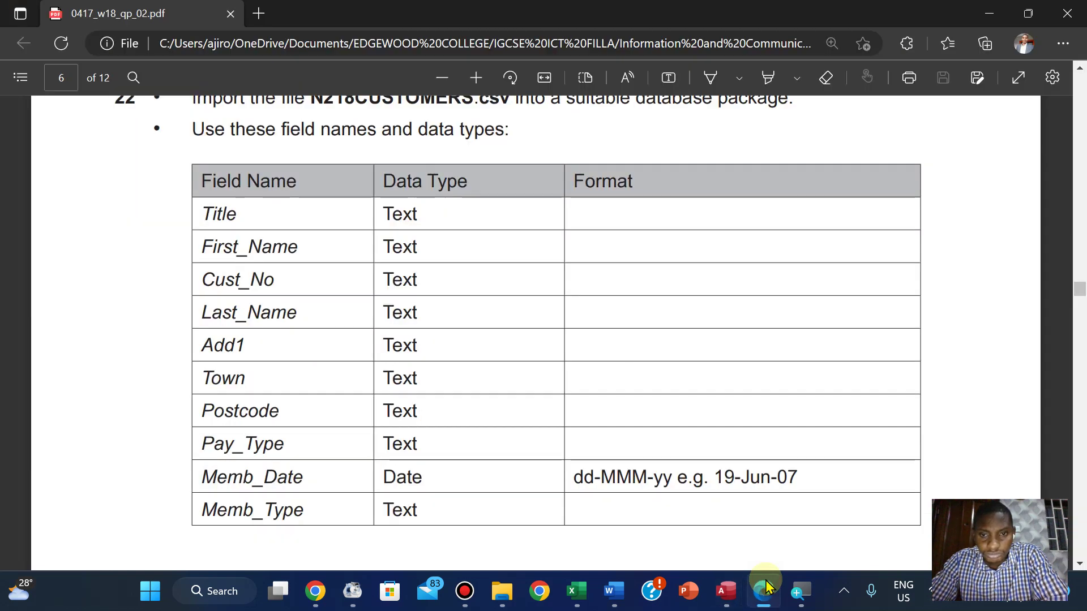
{"action": "left_click", "coordinate": [765, 587]}
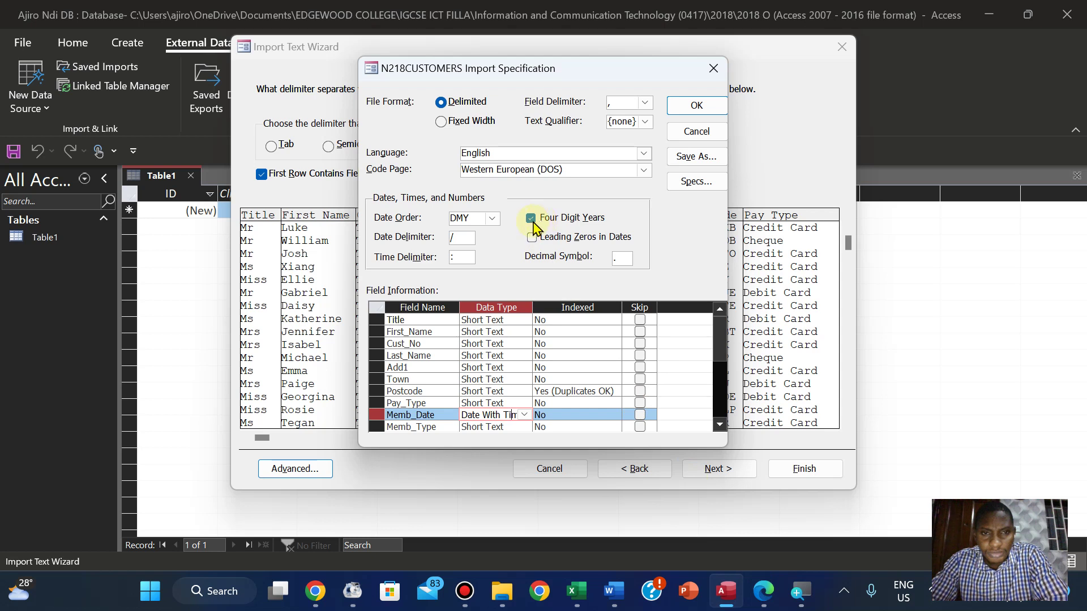
{"action": "left_click", "coordinate": [532, 220]}
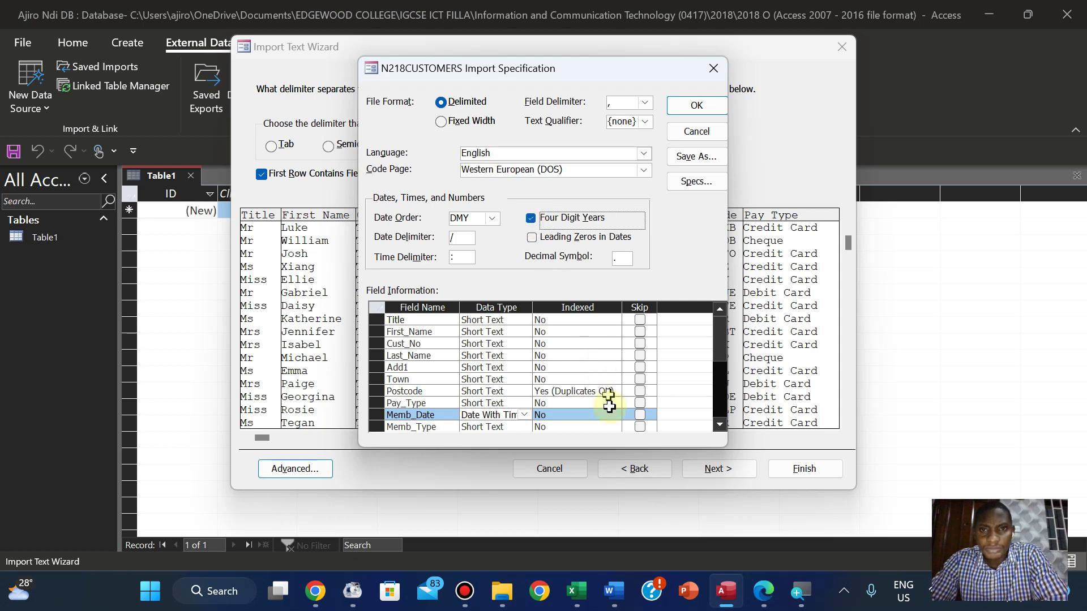
Accept the import specification, advance to field options, and review the Town and Pay Type columns
{"action": "left_click", "coordinate": [692, 106]}
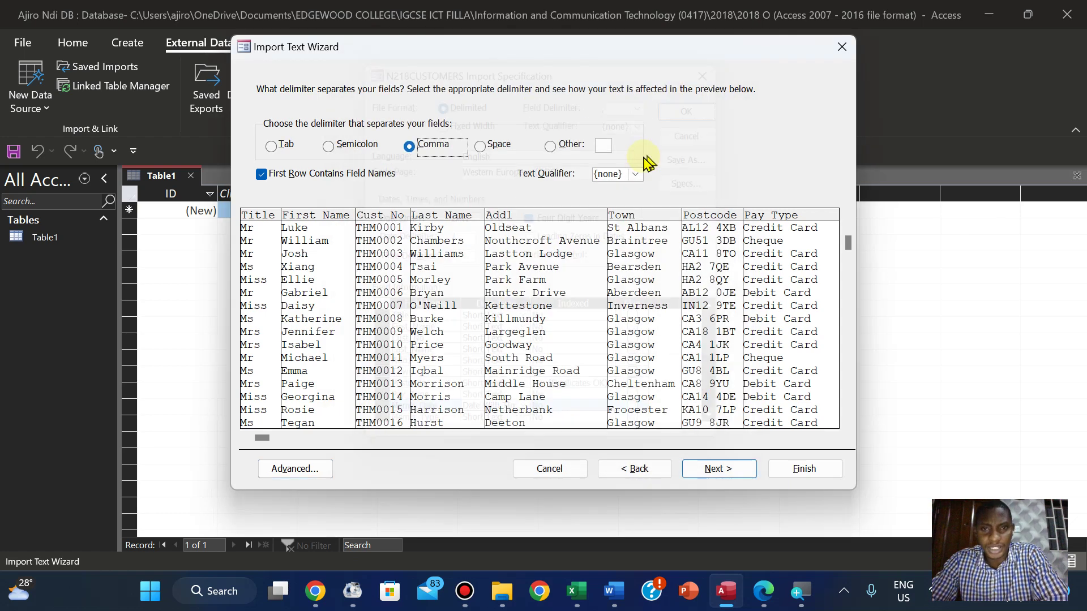
{"action": "left_click", "coordinate": [714, 470]}
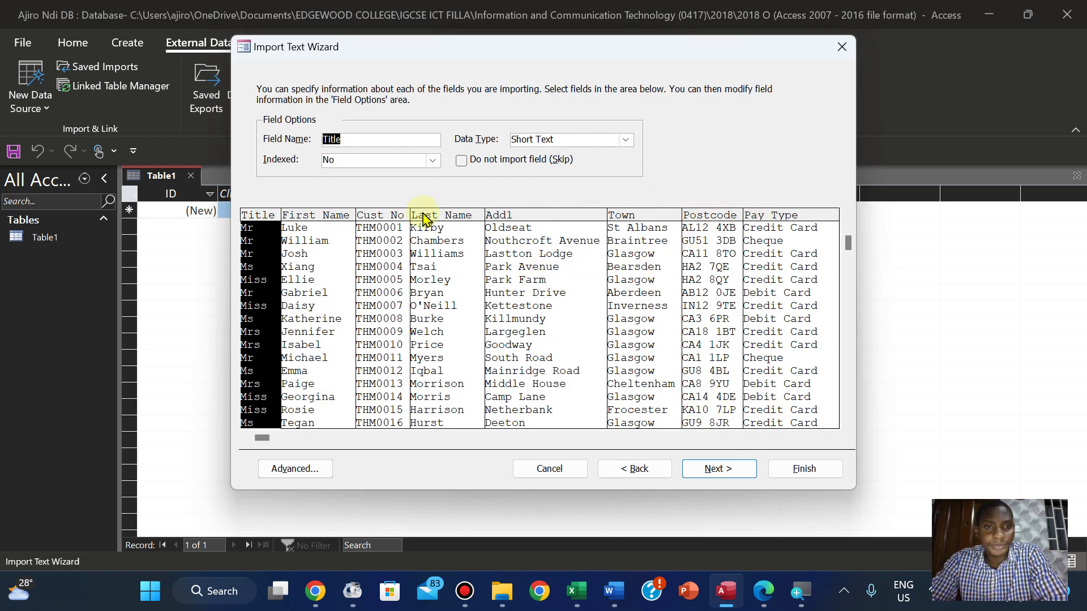
{"action": "left_click", "coordinate": [656, 399]}
{"action": "key", "text": "Tab"}
{"action": "key", "text": "Tab"}
{"action": "key", "text": "Tab"}
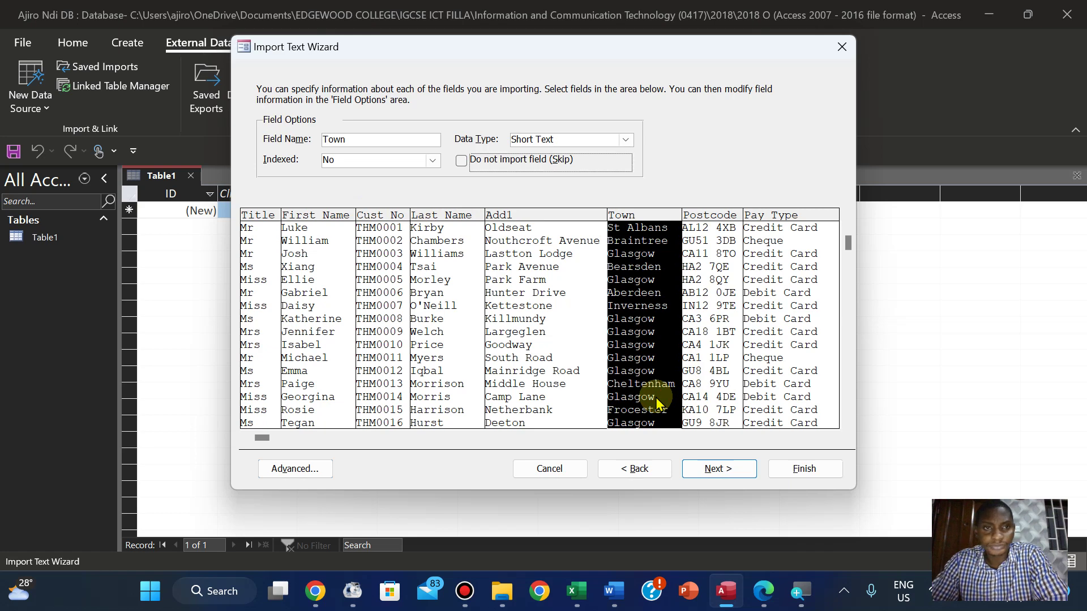
{"action": "key", "text": "Tab"}
{"action": "key", "text": "Tab"}
{"action": "key", "text": "Tab"}
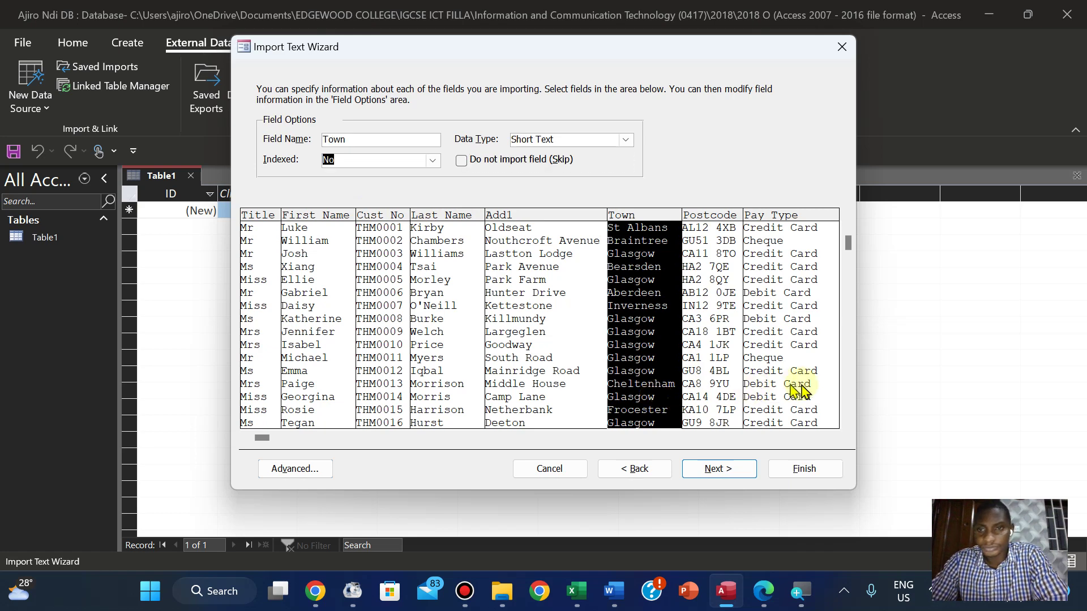
{"action": "left_click", "coordinate": [801, 392]}
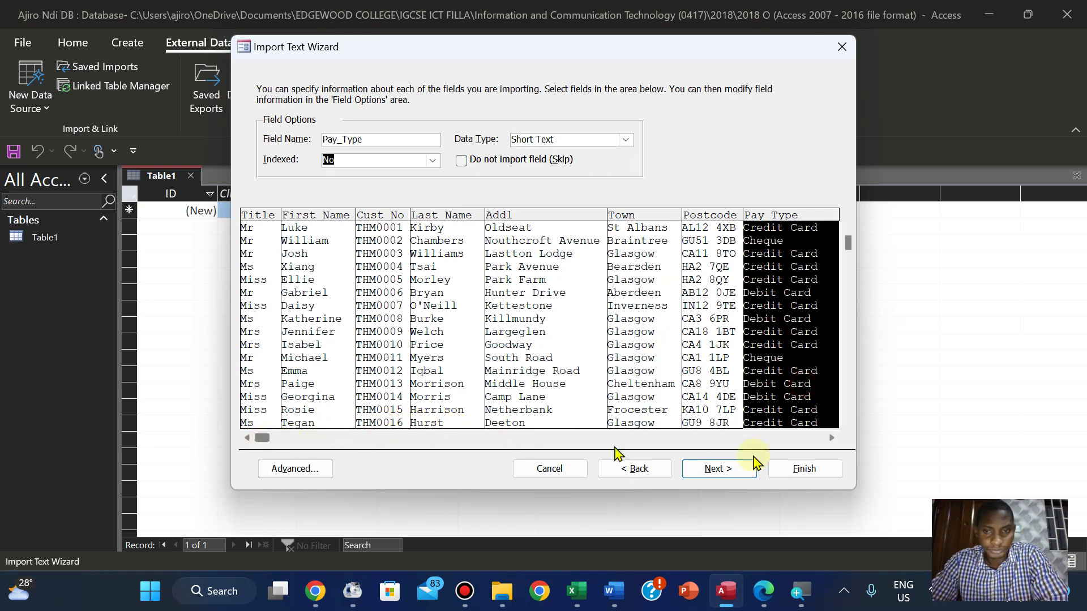
Scroll across to the Memb Date column and keep its data type as Date With Time
{"action": "left_click", "coordinate": [832, 440]}
{"action": "left_click", "coordinate": [831, 439]}
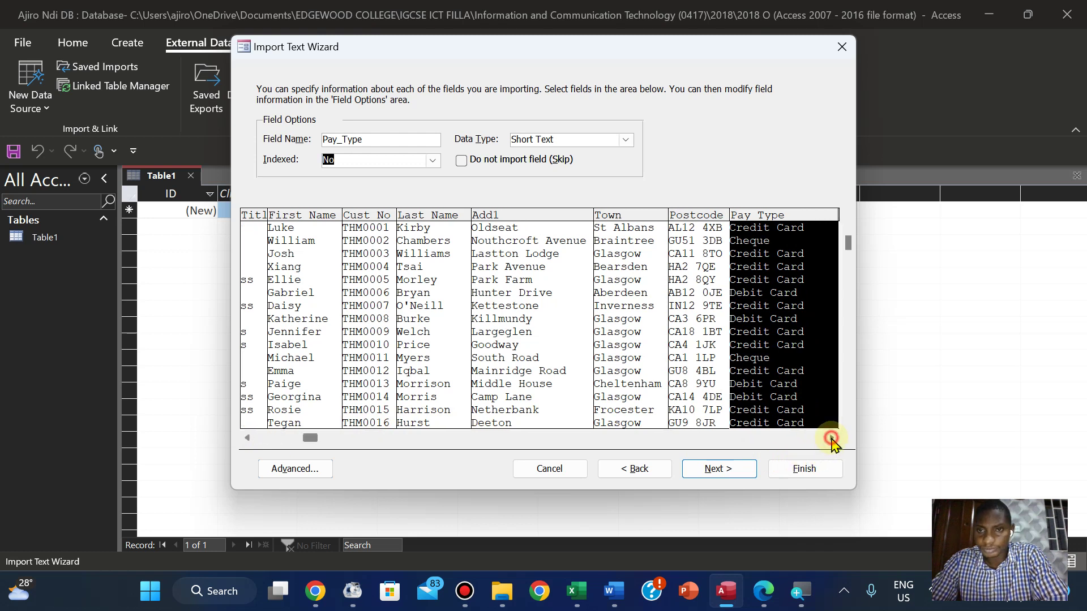
{"action": "left_click", "coordinate": [831, 440]}
{"action": "left_click", "coordinate": [832, 439]}
{"action": "left_click", "coordinate": [831, 439]}
{"action": "left_click", "coordinate": [832, 439]}
{"action": "left_click", "coordinate": [832, 439]}
{"action": "left_click", "coordinate": [832, 439]}
{"action": "left_click", "coordinate": [832, 439]}
{"action": "left_click", "coordinate": [832, 439]}
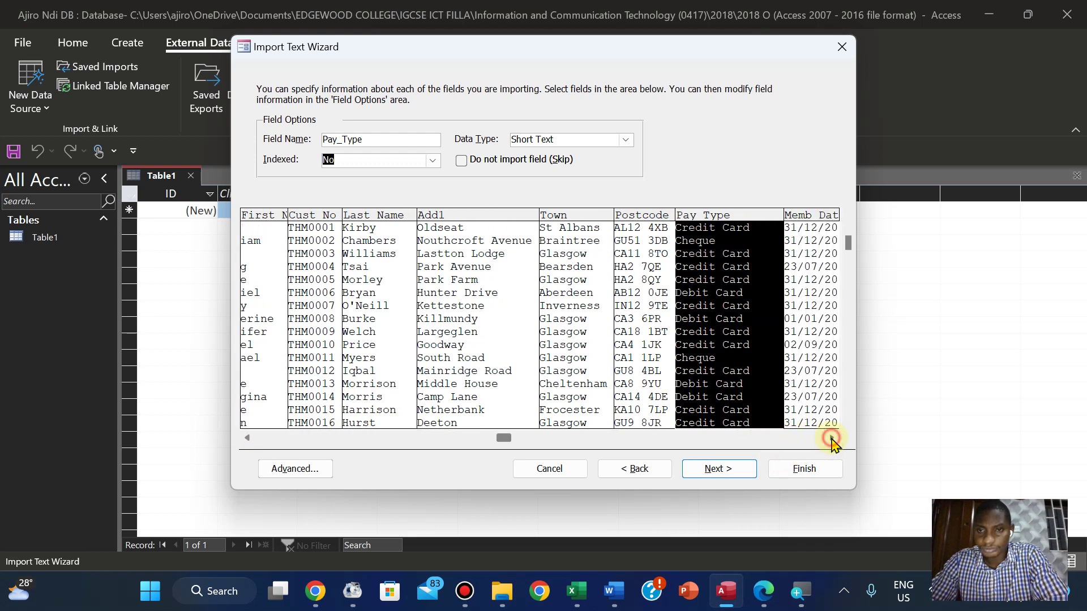
{"action": "left_click", "coordinate": [832, 439]}
{"action": "left_click", "coordinate": [832, 439]}
{"action": "left_click", "coordinate": [831, 439]}
{"action": "left_click", "coordinate": [832, 439]}
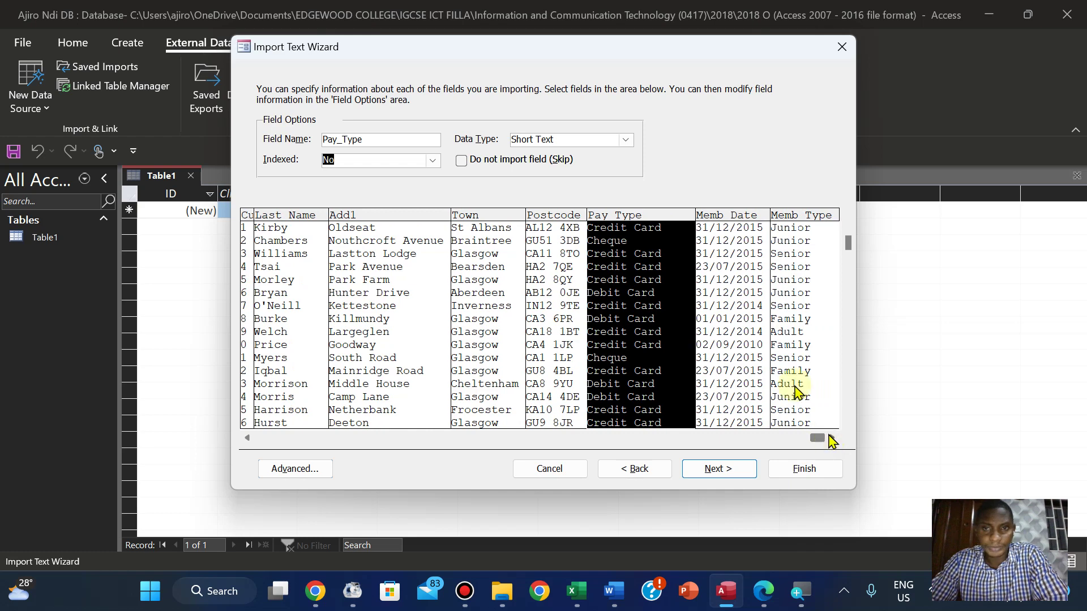
{"action": "left_click", "coordinate": [723, 302]}
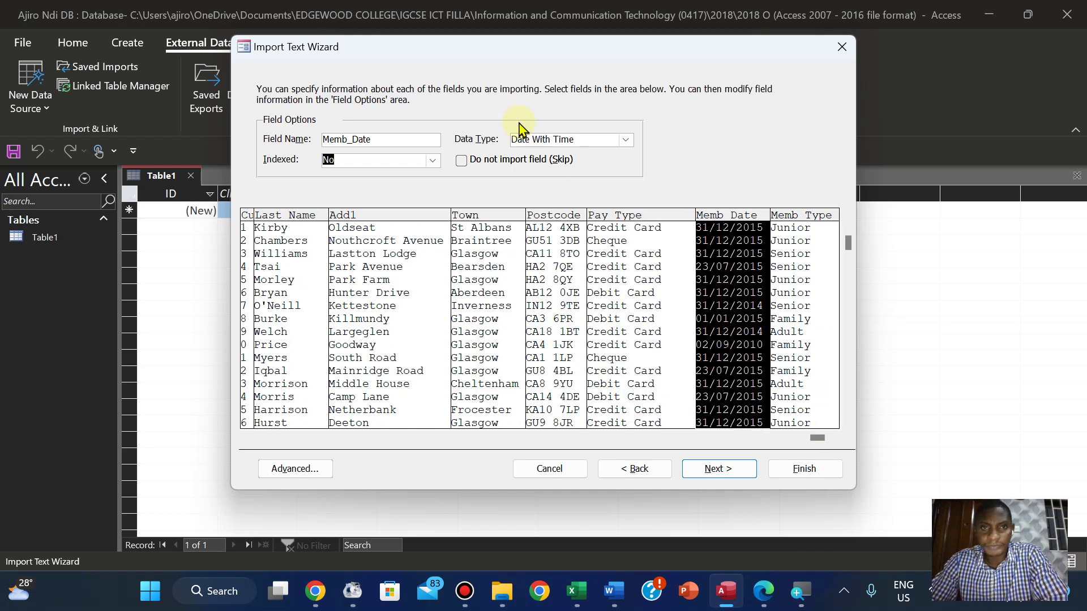
{"action": "left_click", "coordinate": [626, 142]}
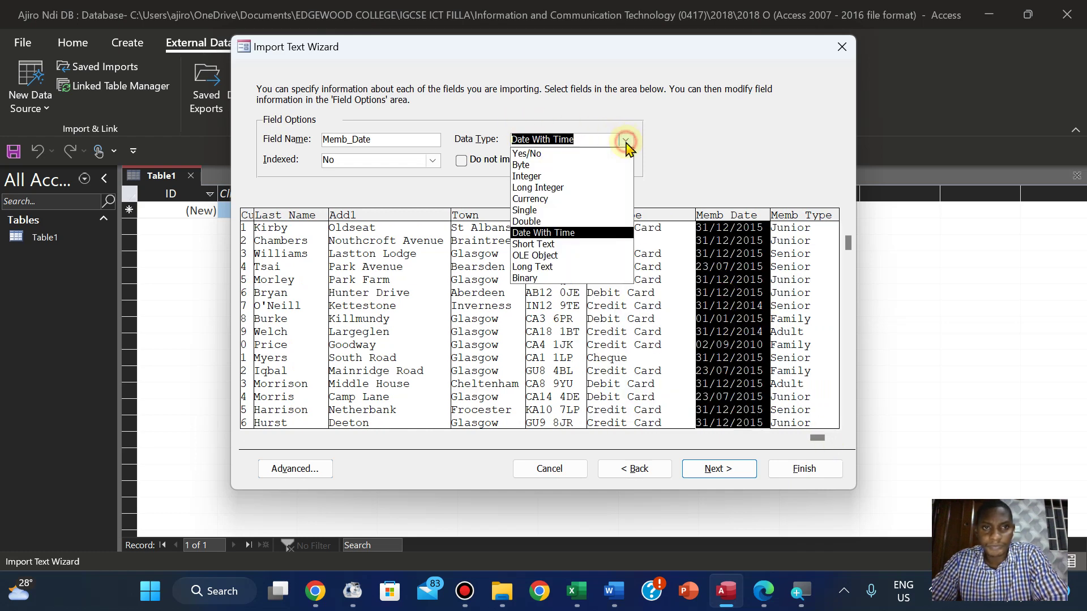
{"action": "left_click", "coordinate": [627, 142]}
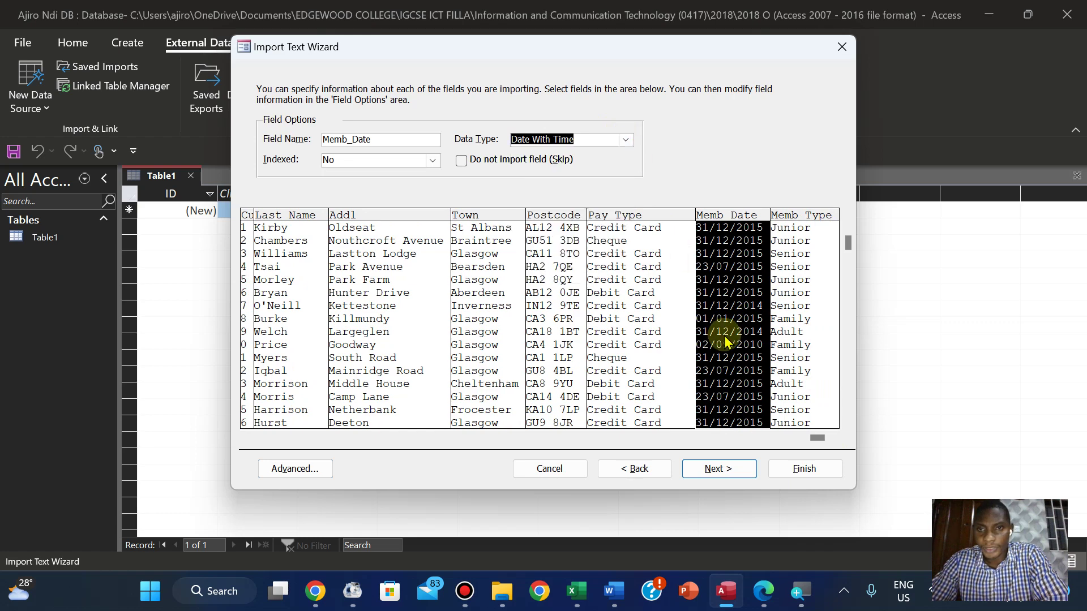
Go back to the Advanced import specification and turn off Four Digit Years for dates
{"action": "left_click", "coordinate": [637, 470]}
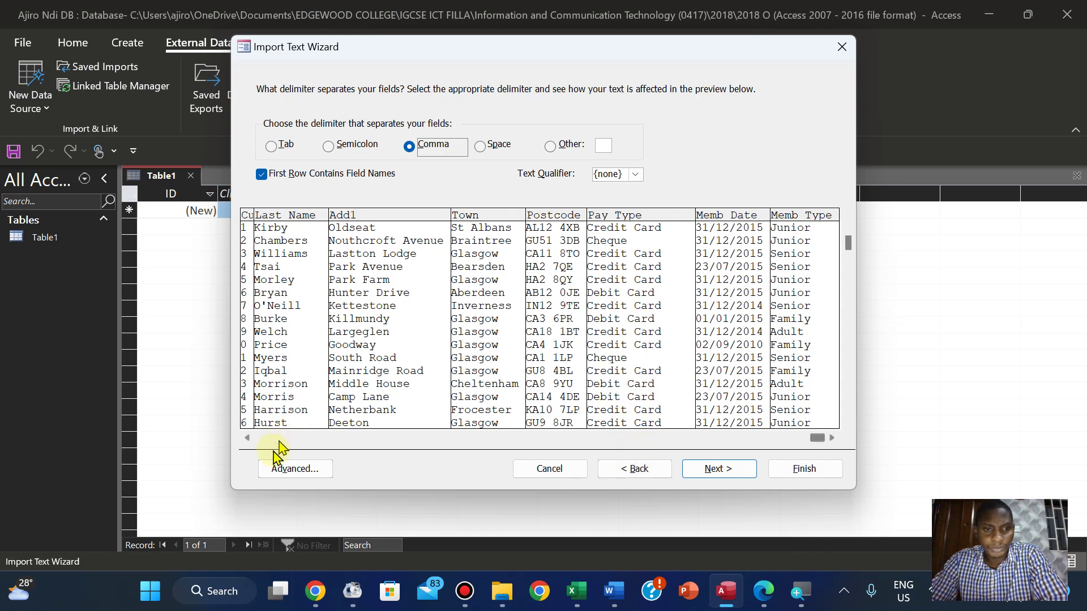
{"action": "left_click", "coordinate": [272, 469]}
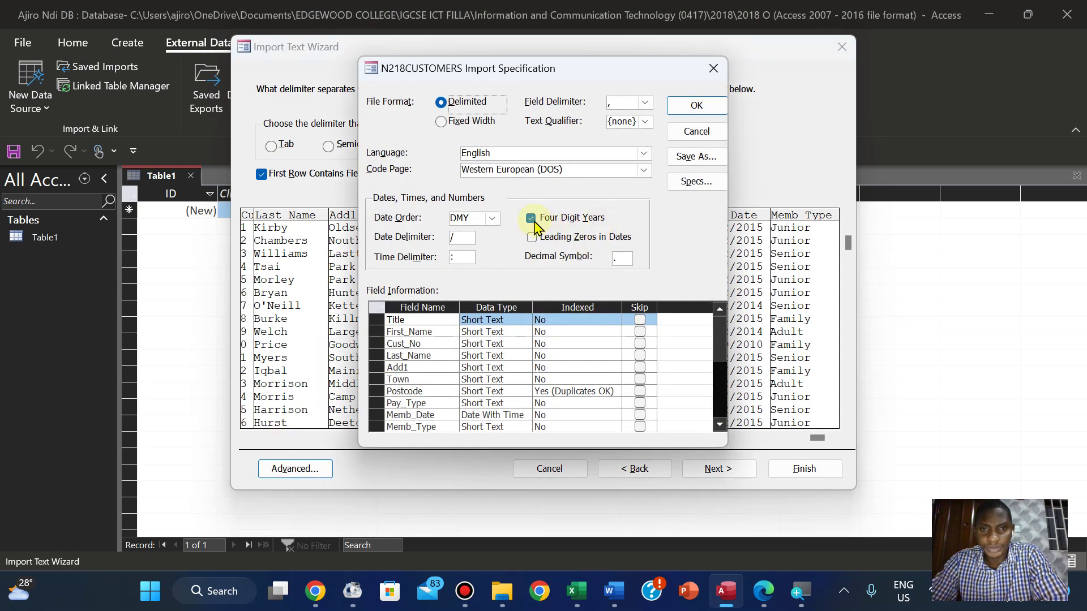
{"action": "left_click", "coordinate": [532, 219]}
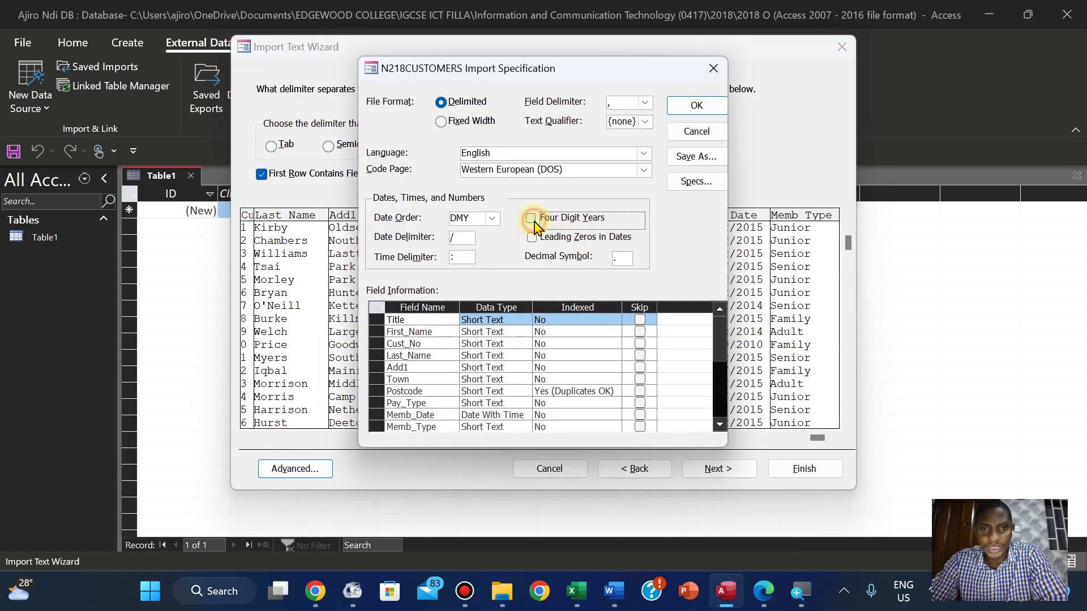
{"action": "left_click", "coordinate": [706, 112]}
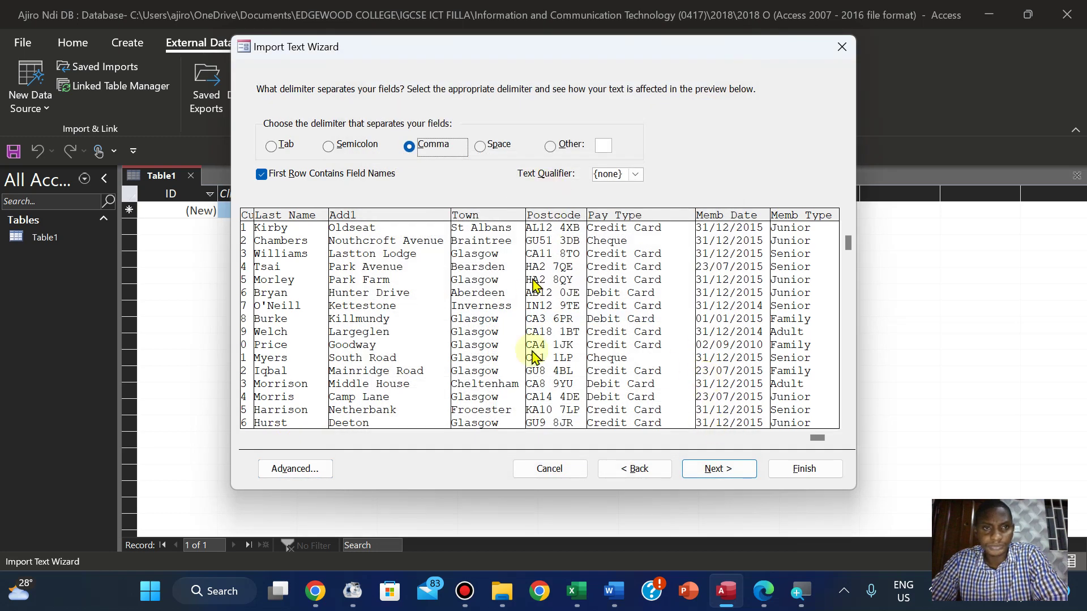
Return to field options, confirm Memb_Date still uses Date With Time, then view the exam paper
{"action": "left_click", "coordinate": [703, 469]}
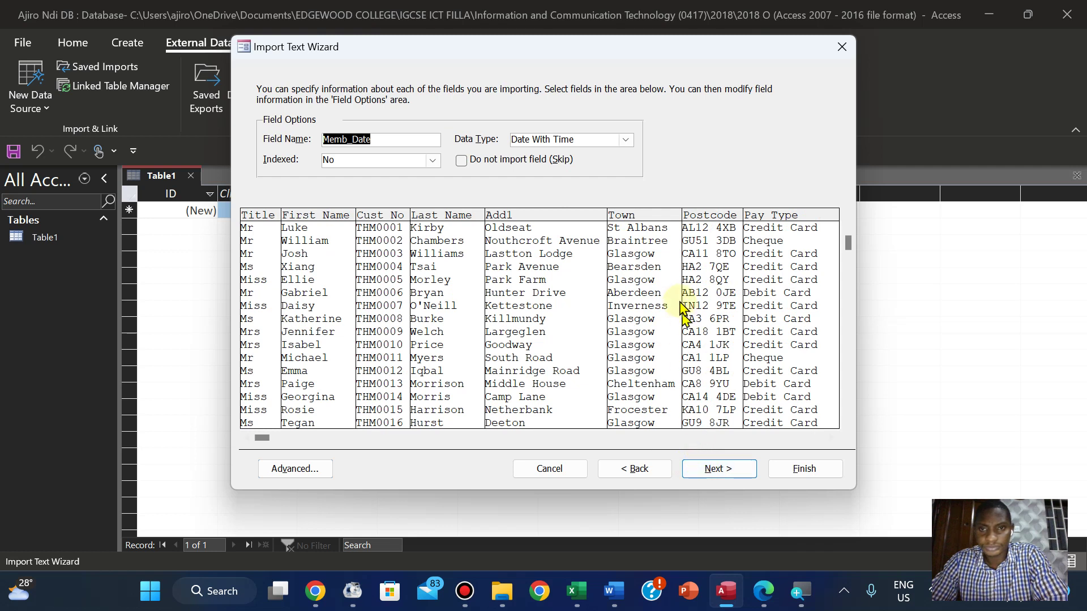
{"action": "left_click", "coordinate": [832, 438]}
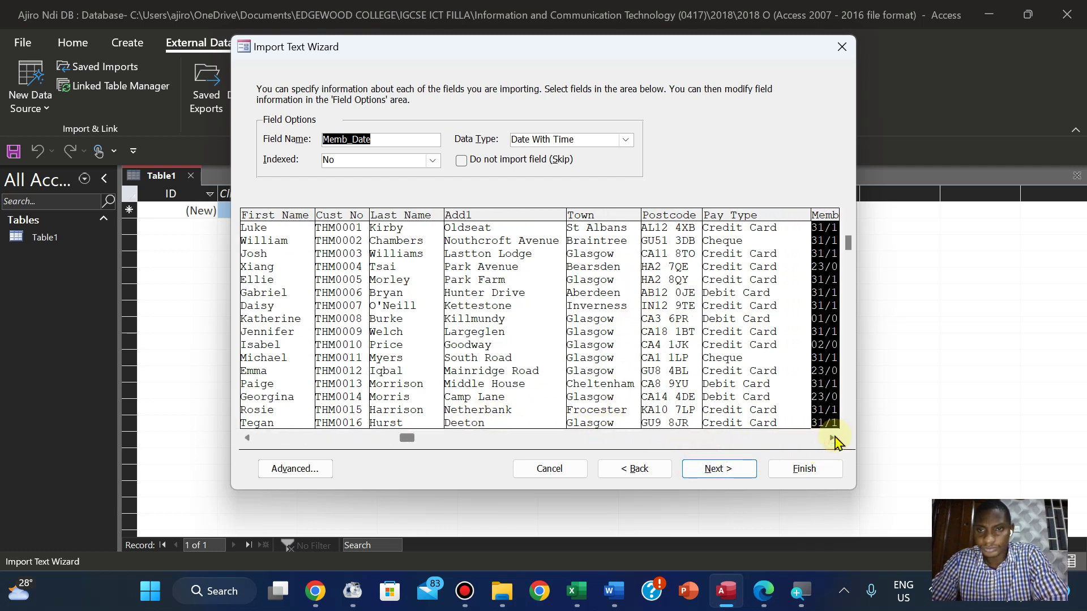
{"action": "left_click_drag", "start_coordinate": [836, 442], "coordinate": [835, 442]}
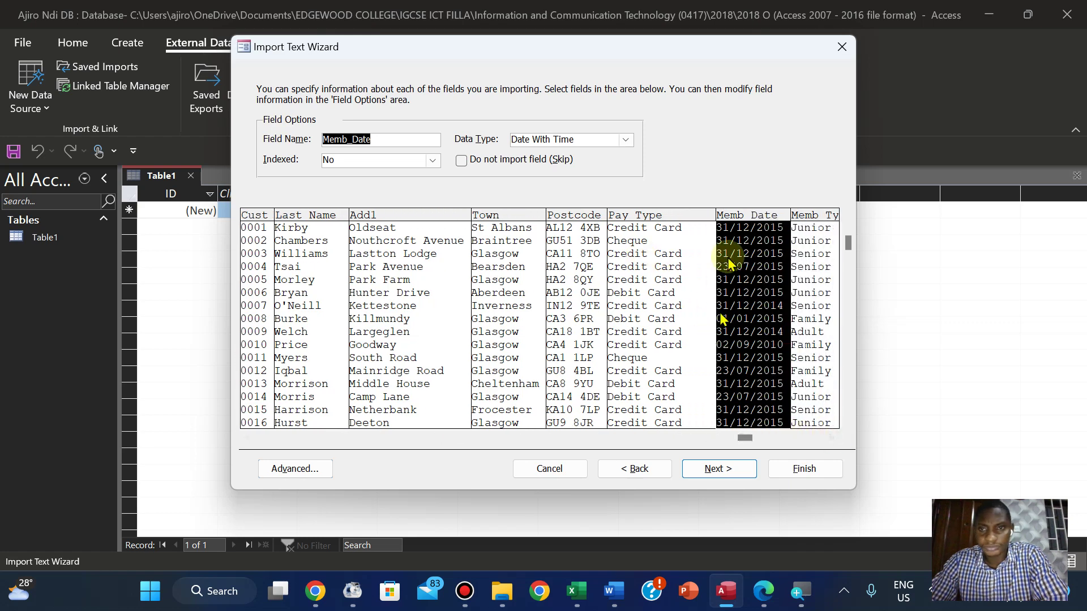
{"action": "left_click", "coordinate": [612, 286]}
{"action": "left_click", "coordinate": [729, 272]}
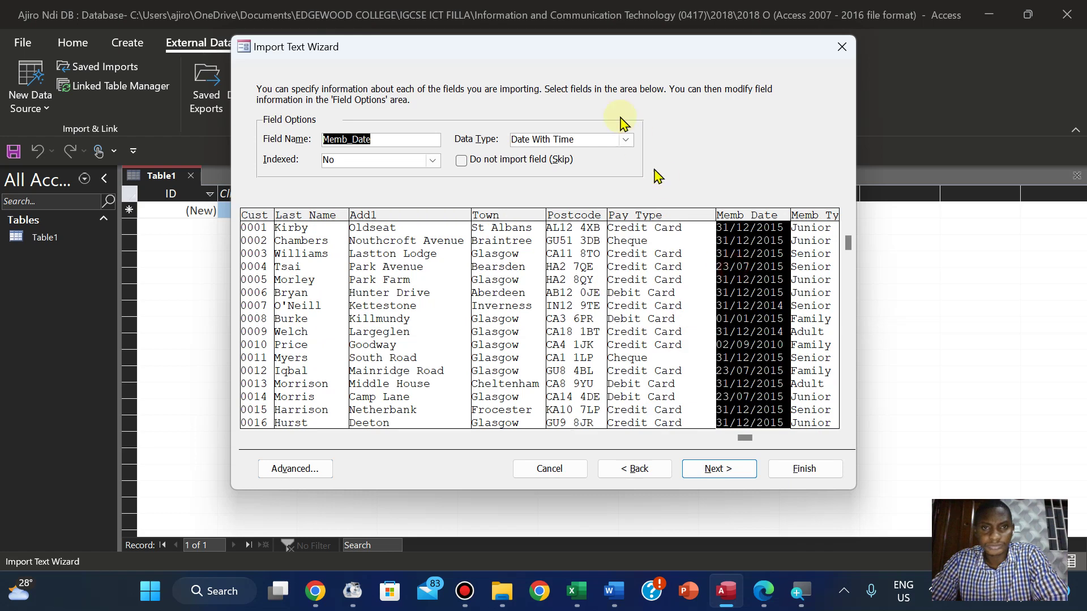
{"action": "left_click", "coordinate": [625, 140]}
{"action": "left_click", "coordinate": [626, 143]}
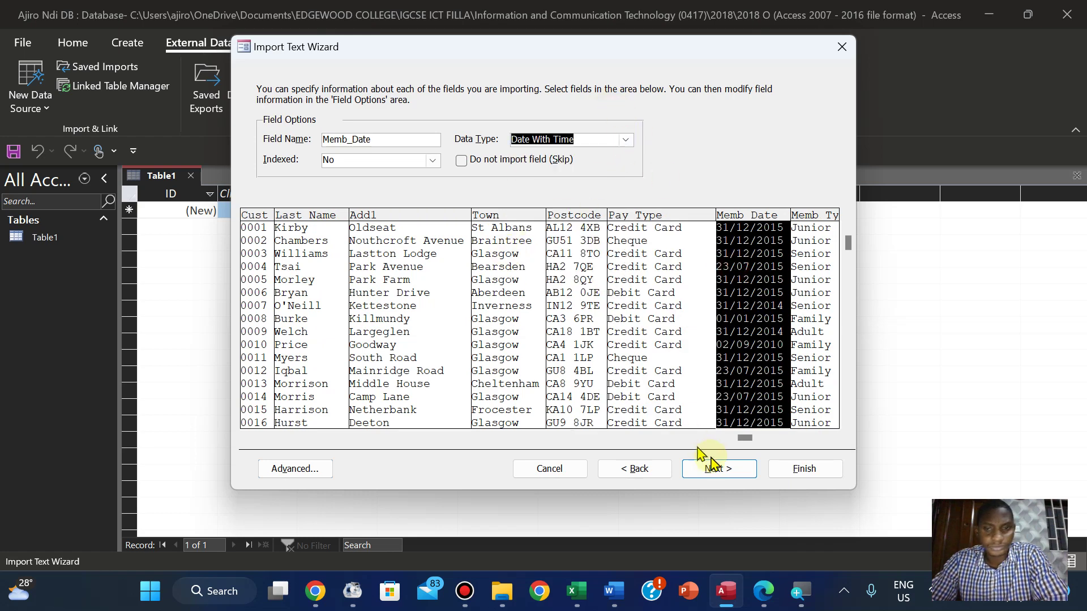
{"action": "left_click", "coordinate": [765, 592]}
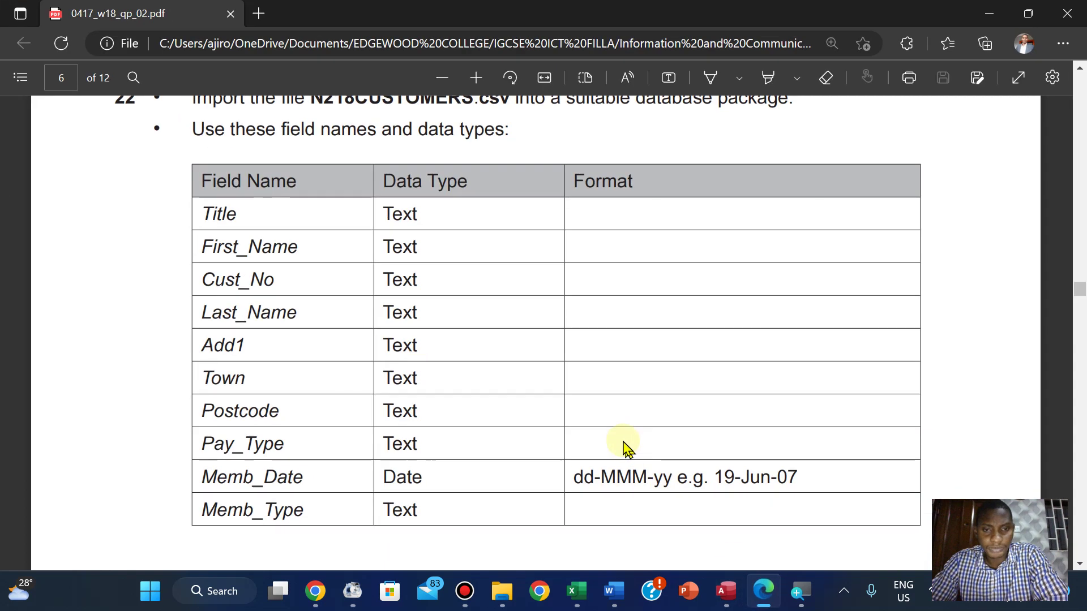
Read the field types and Evidence 4's Cust_No primary-key requirement, then return to Access
{"action": "scroll", "coordinate": [627, 448], "scroll_direction": "down", "scroll_amount": 4}
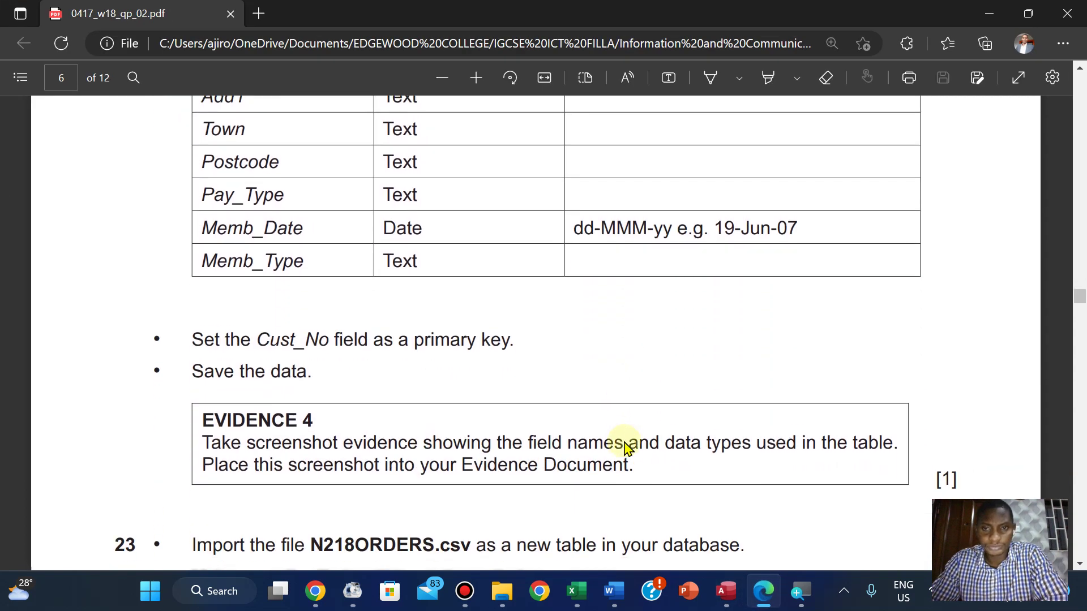
{"action": "scroll", "coordinate": [627, 447], "scroll_direction": "up", "scroll_amount": 1}
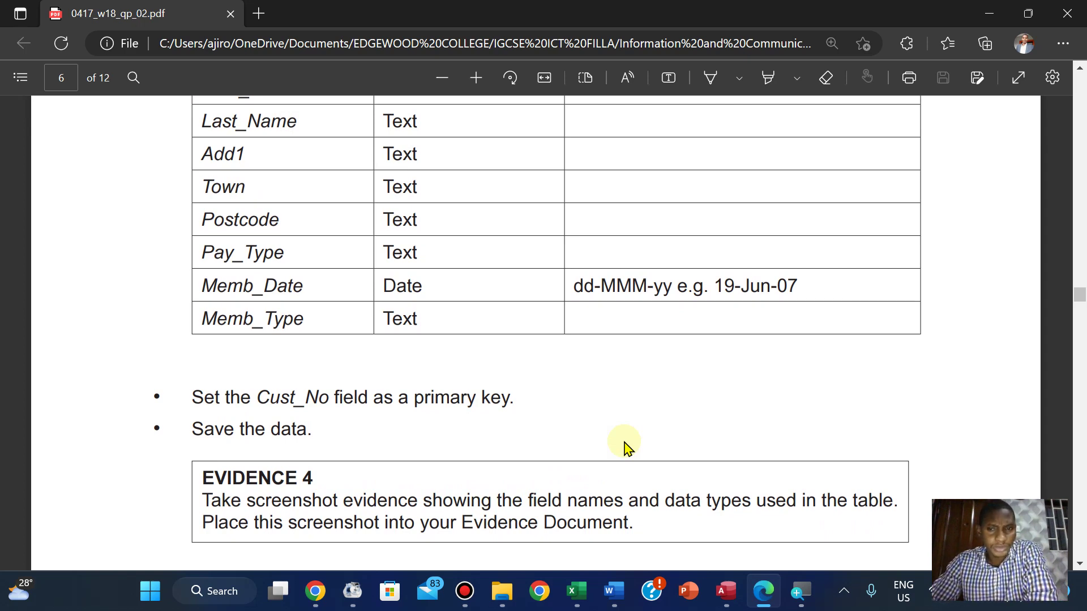
{"action": "scroll", "coordinate": [627, 447], "scroll_direction": "down", "scroll_amount": 1}
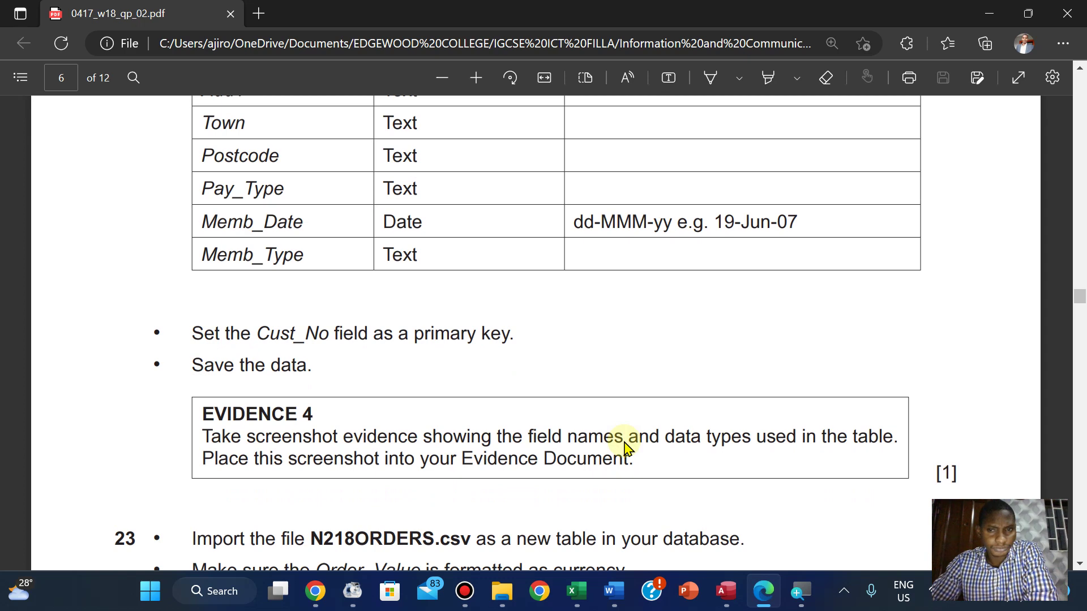
{"action": "left_click", "coordinate": [725, 592]}
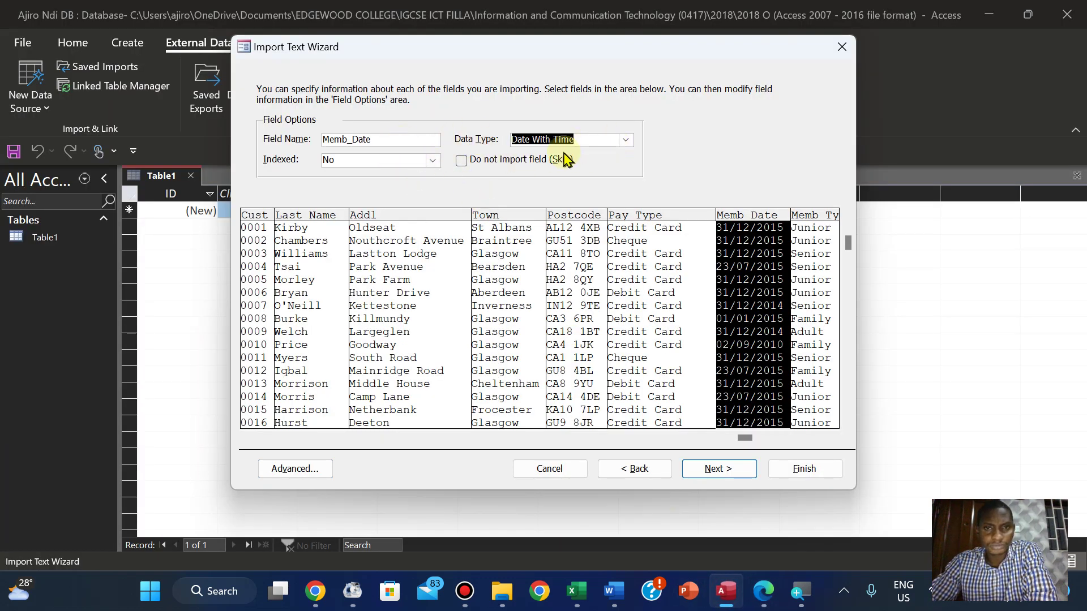
In the advanced import specification, confirm Memb_Date keeps the Date With Time data type
{"action": "left_click", "coordinate": [296, 470]}
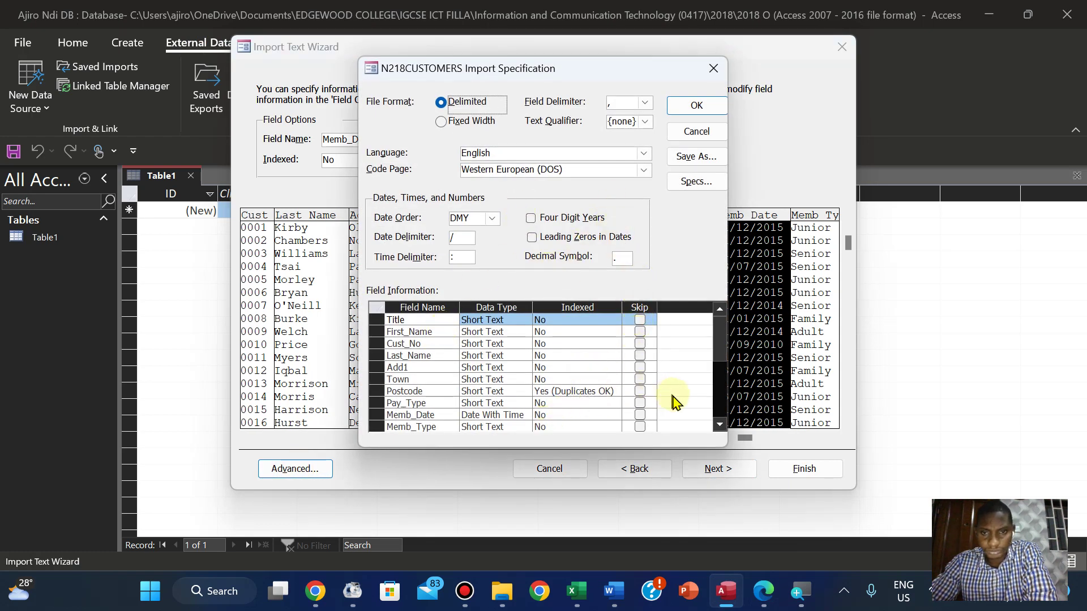
{"action": "left_click", "coordinate": [719, 424]}
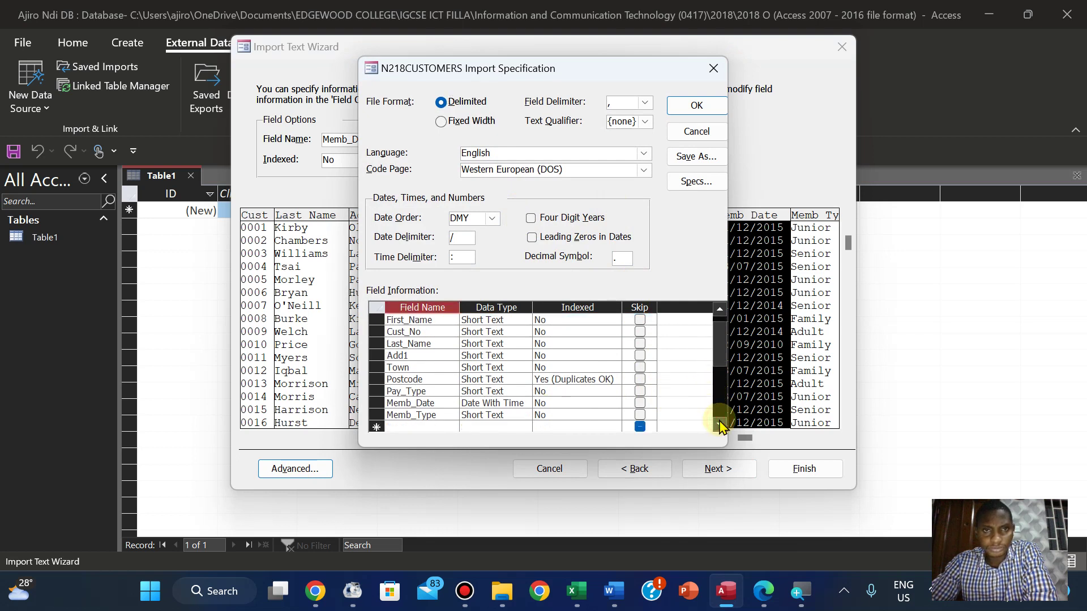
{"action": "left_click", "coordinate": [720, 424]}
{"action": "left_click", "coordinate": [514, 392]}
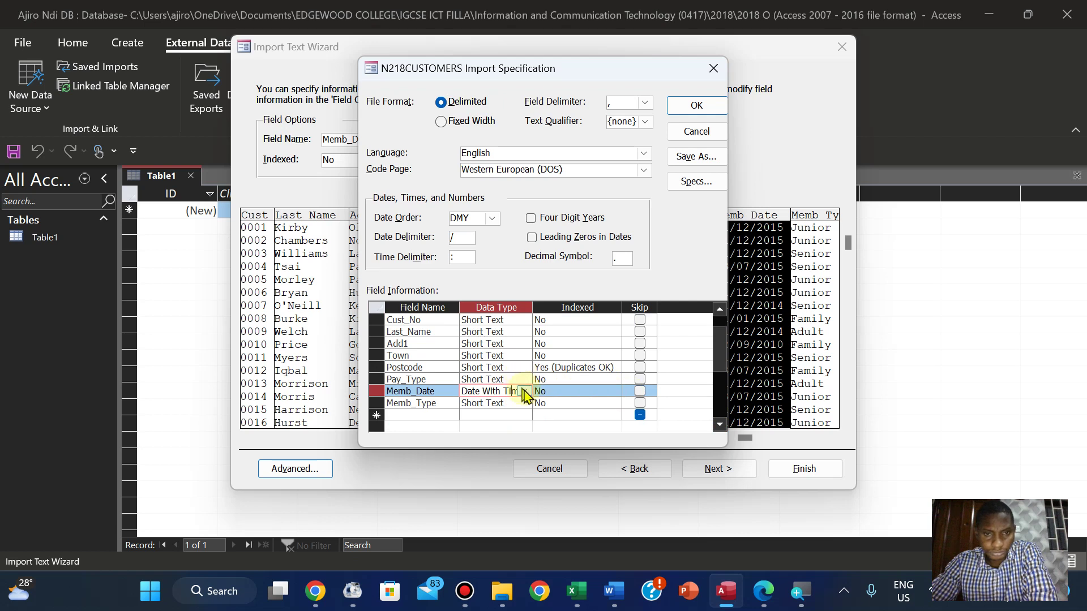
{"action": "left_click", "coordinate": [525, 392]}
{"action": "left_click", "coordinate": [525, 392]}
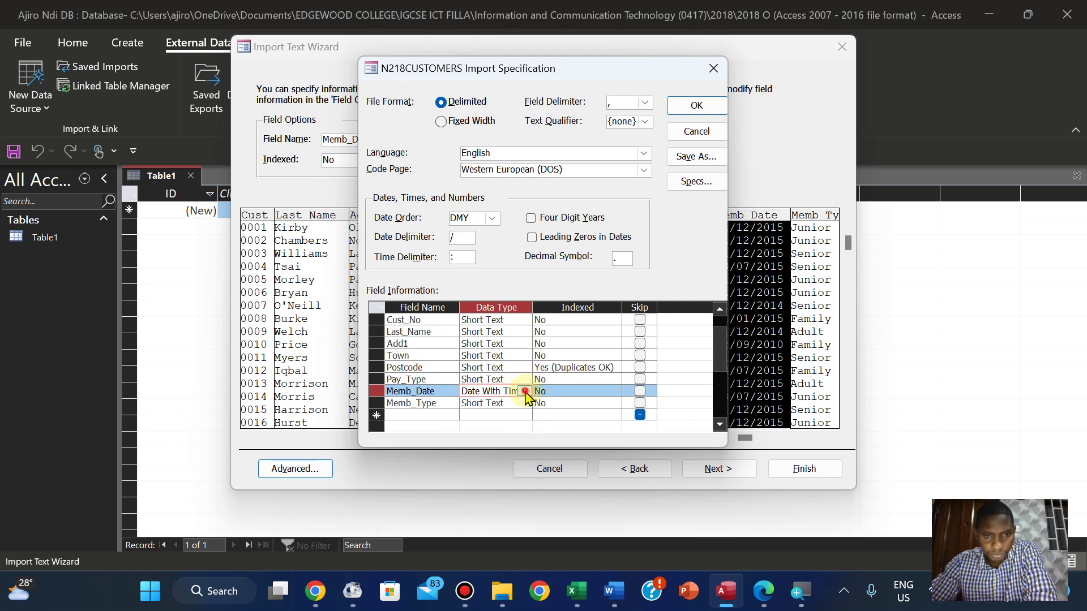
{"action": "left_click", "coordinate": [697, 106]}
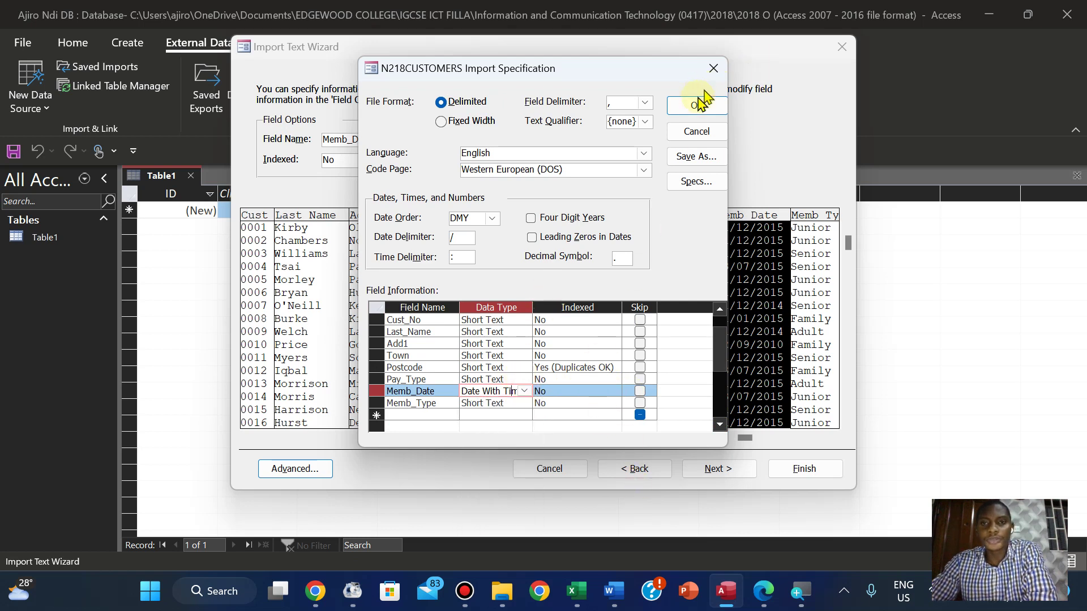
{"action": "left_click", "coordinate": [697, 105]}
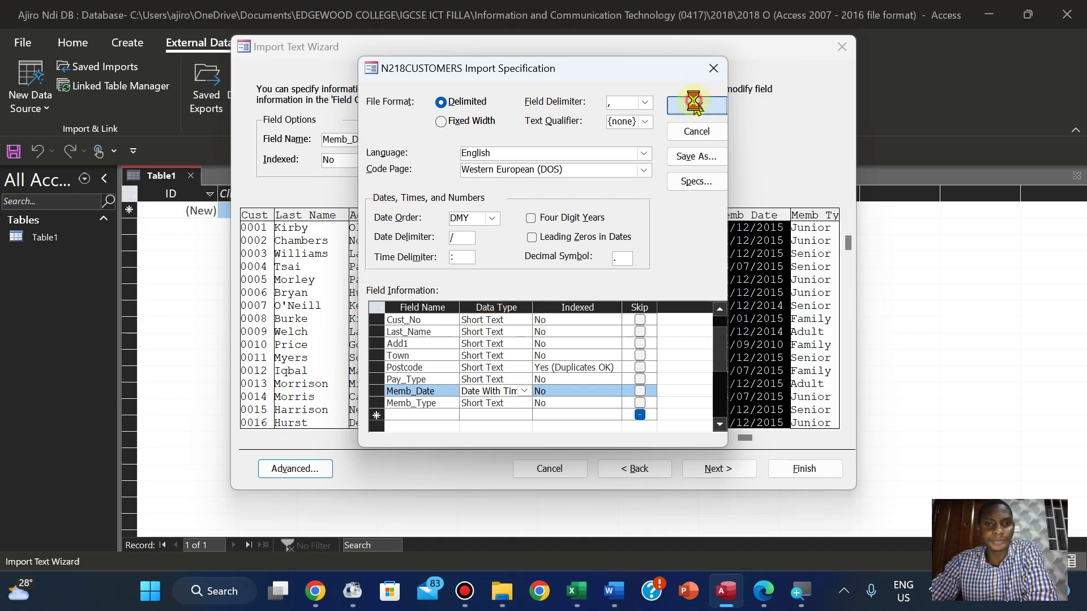
Move the customer import on to the primary-key page
{"action": "left_click", "coordinate": [762, 593]}
{"action": "left_click", "coordinate": [761, 593]}
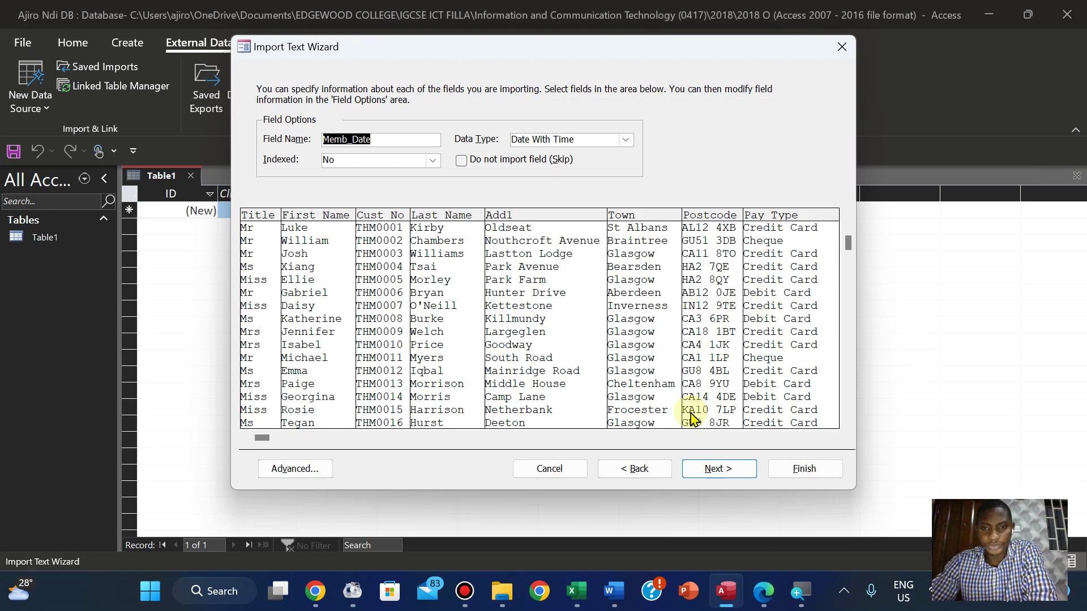
{"action": "left_click", "coordinate": [714, 470]}
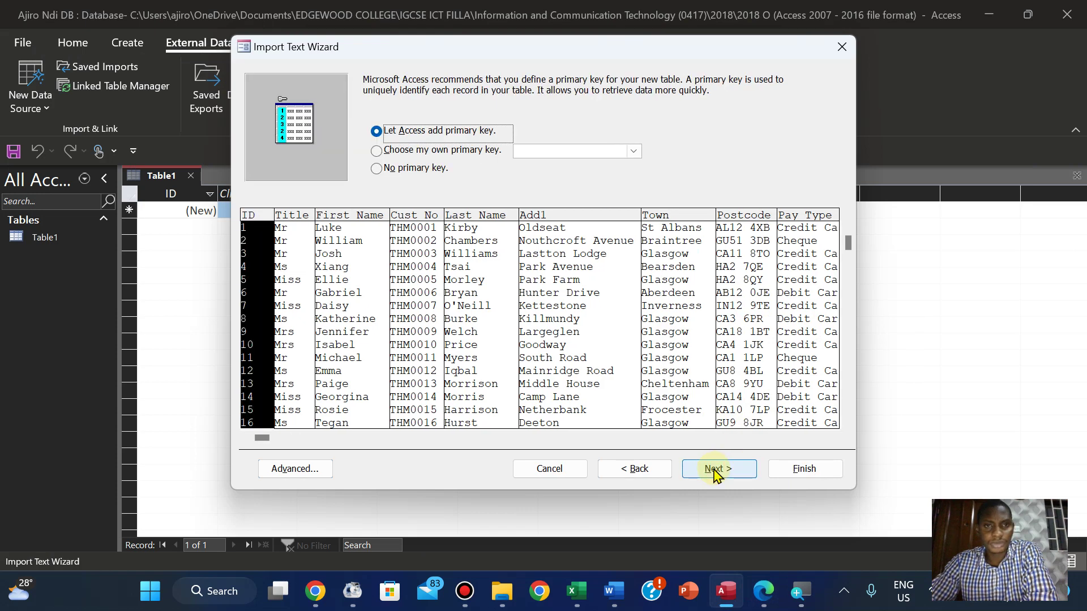
Choose Cust_No as the import's own primary key and advance to the final N218CUSTOMERS step
{"action": "left_click", "coordinate": [377, 150]}
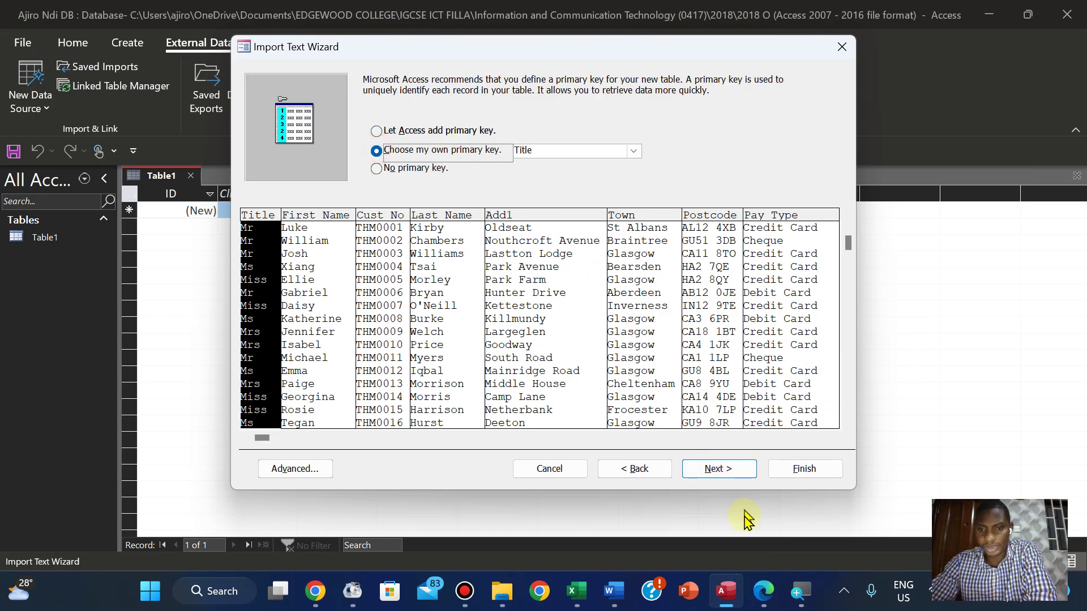
{"action": "left_click", "coordinate": [763, 593]}
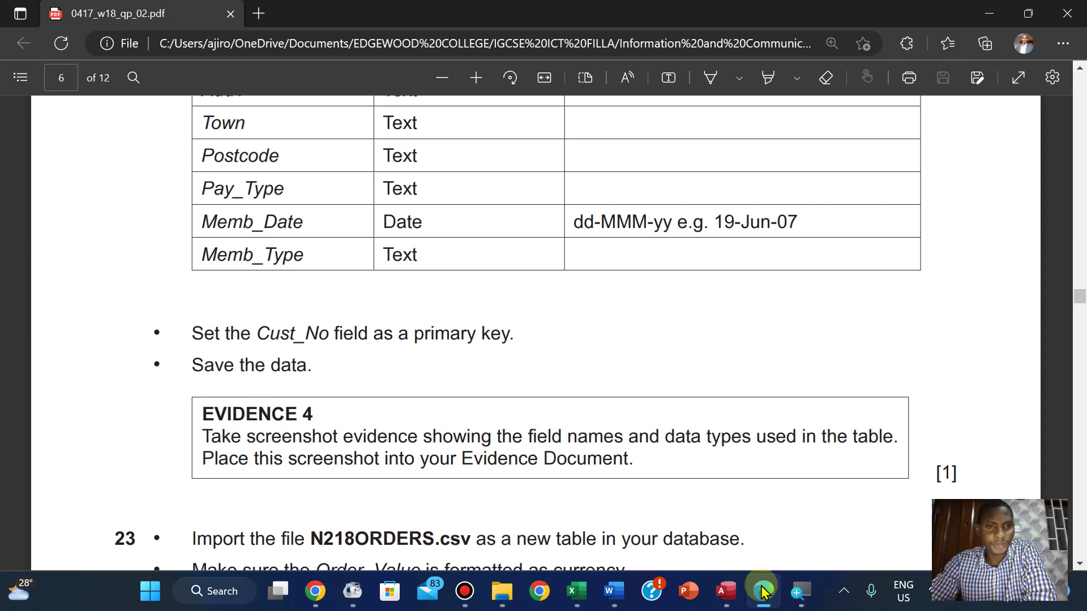
{"action": "left_click", "coordinate": [763, 592]}
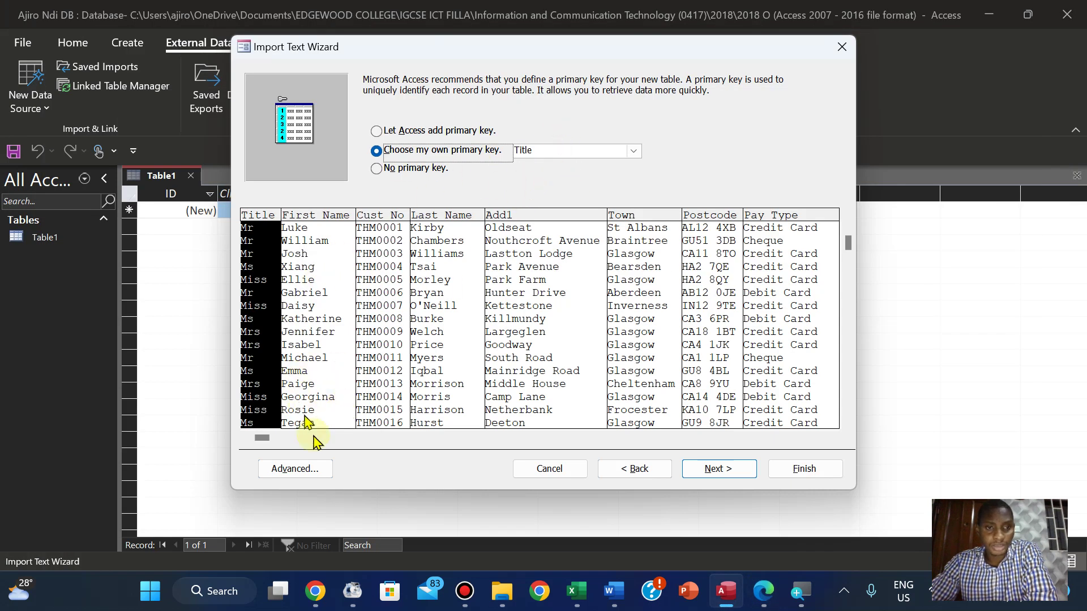
{"action": "left_click", "coordinate": [255, 439]}
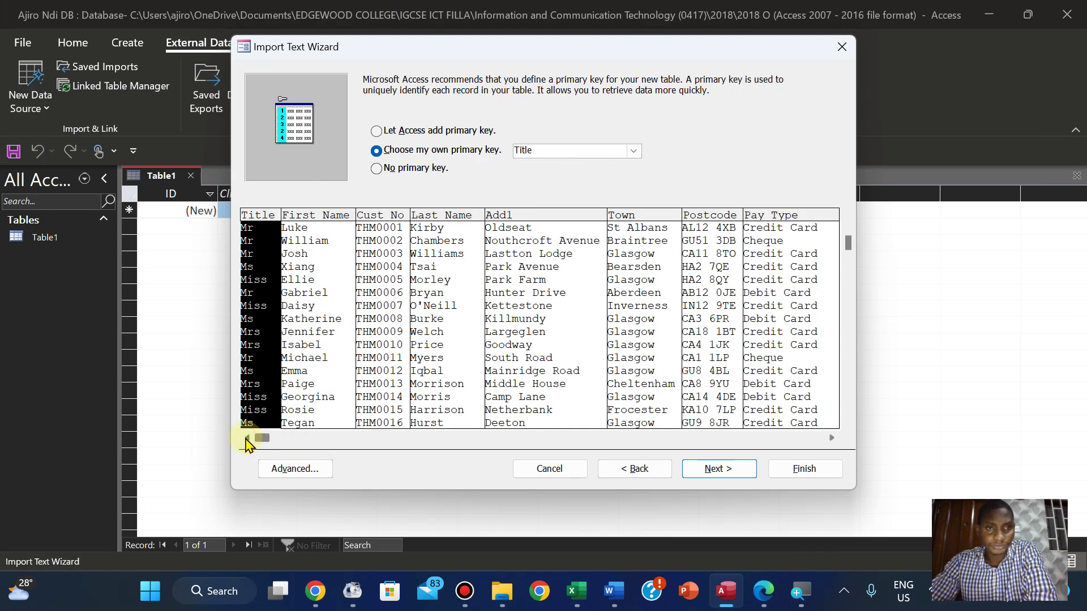
{"action": "left_click", "coordinate": [383, 231]}
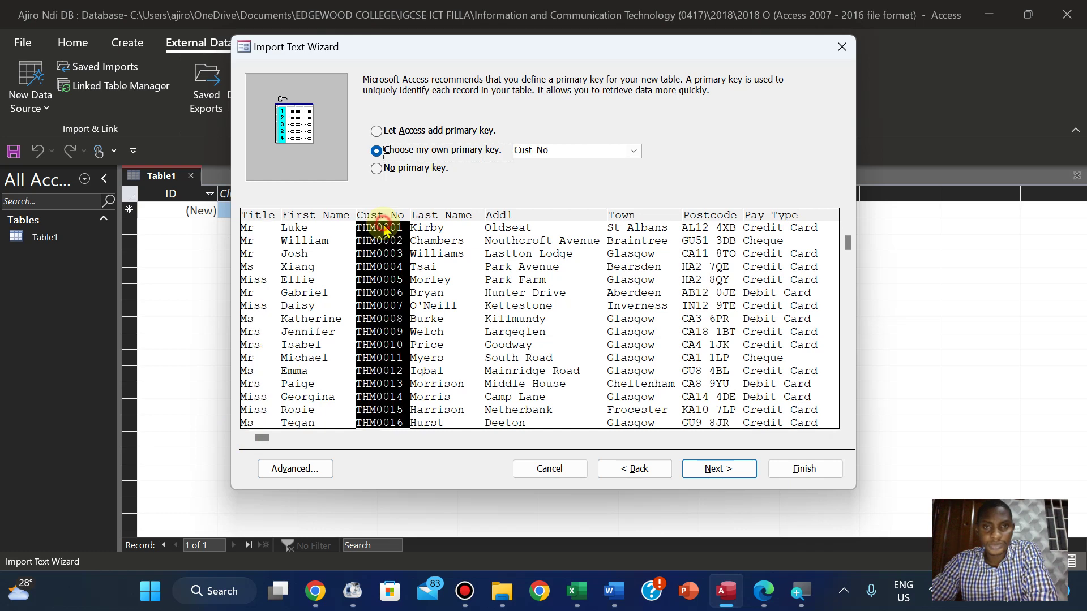
{"action": "left_click", "coordinate": [759, 593]}
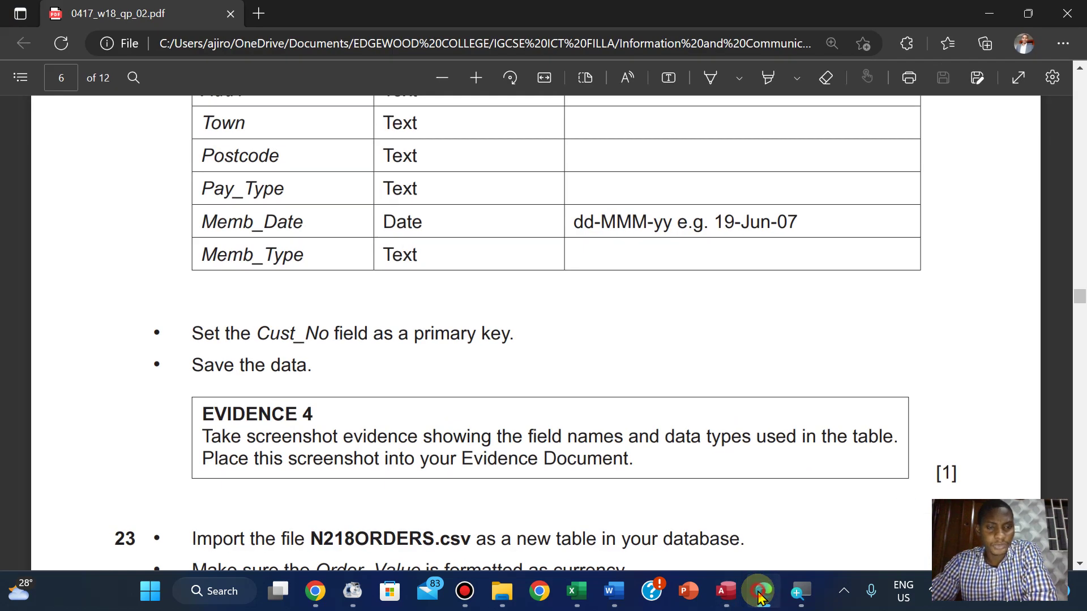
{"action": "left_click", "coordinate": [760, 595]}
{"action": "left_click", "coordinate": [708, 468]}
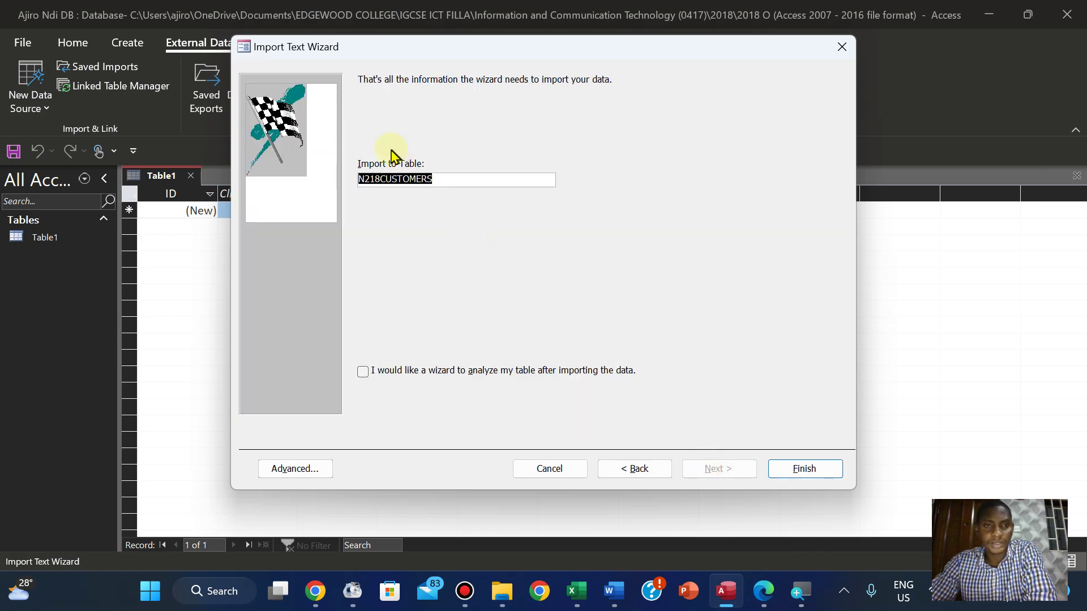
Finish importing N218CUSTOMERS without saving import steps, close the empty Table1, and open N218CUSTOMERS
{"action": "left_click", "coordinate": [784, 467]}
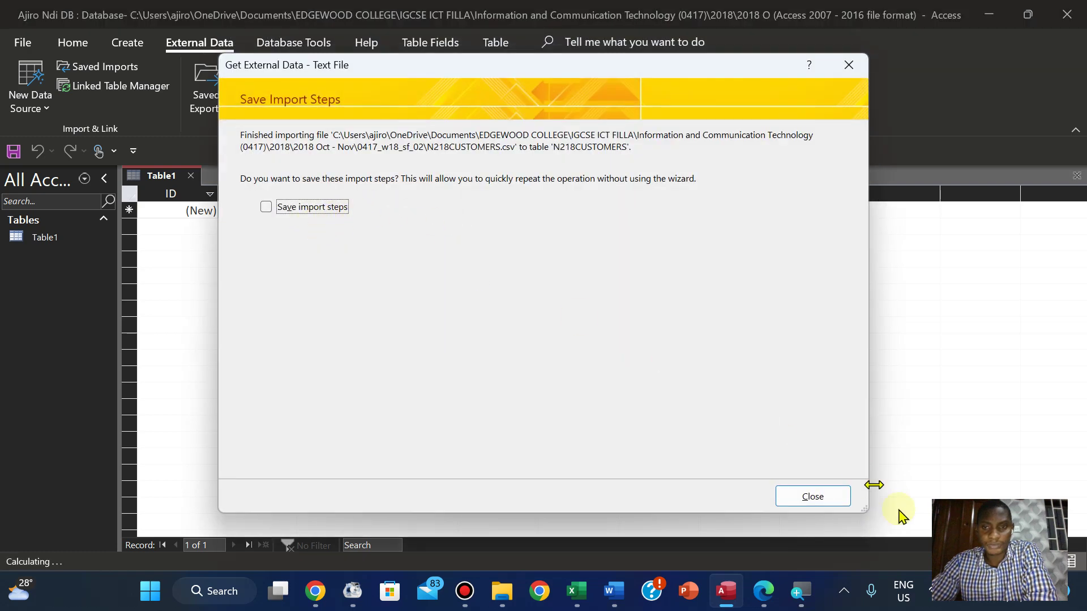
{"action": "left_click", "coordinate": [832, 499]}
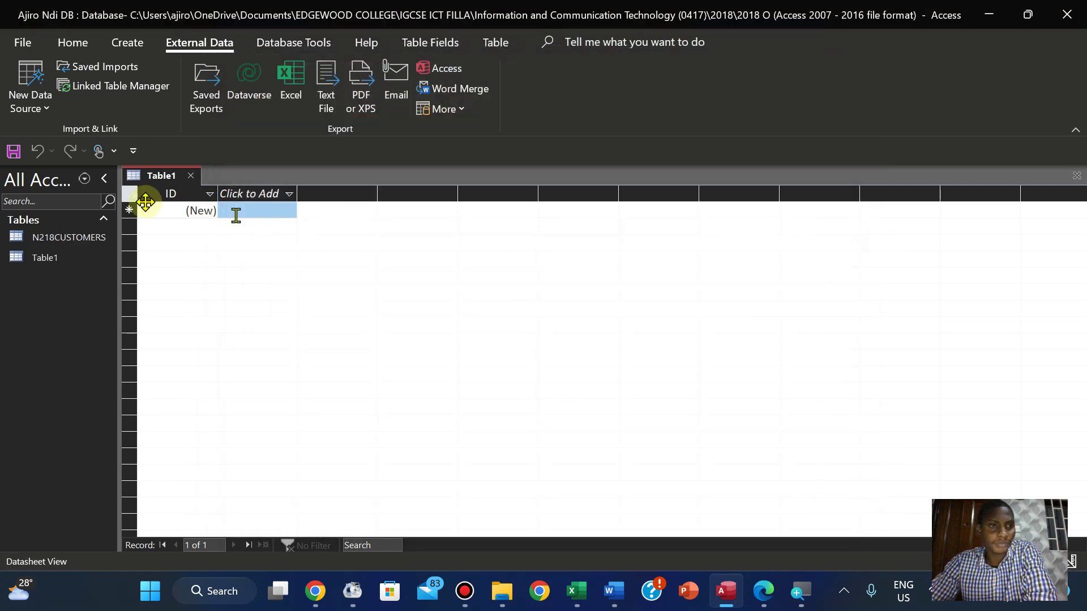
{"action": "right_click", "coordinate": [160, 180]}
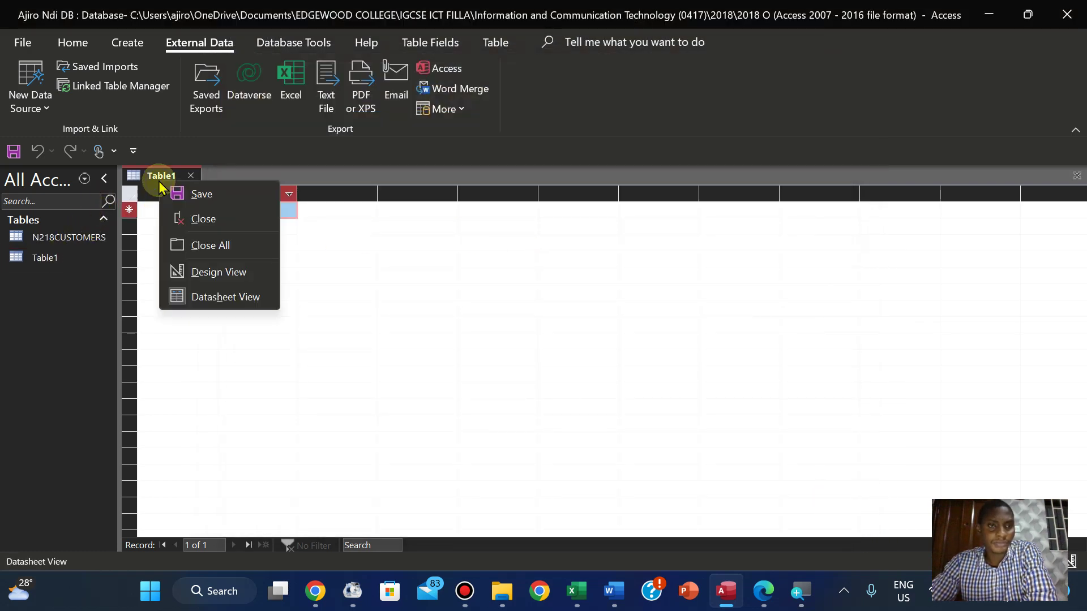
{"action": "left_click", "coordinate": [201, 219]}
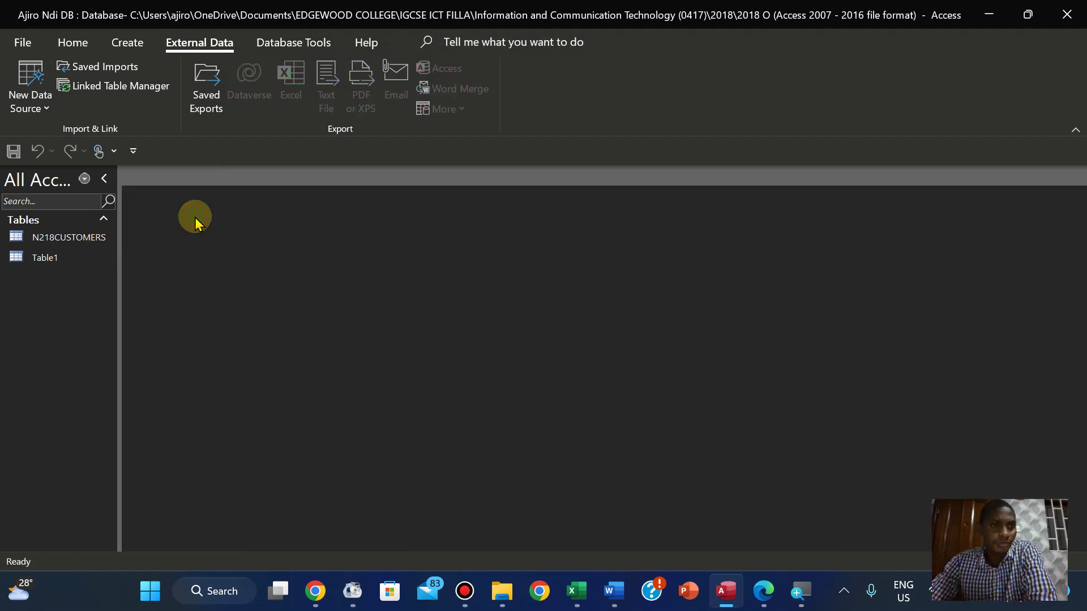
{"action": "double_click", "coordinate": [65, 241]}
In Design View, set the Memb_Date field's Format to Medium Date
{"action": "left_click", "coordinate": [71, 42]}
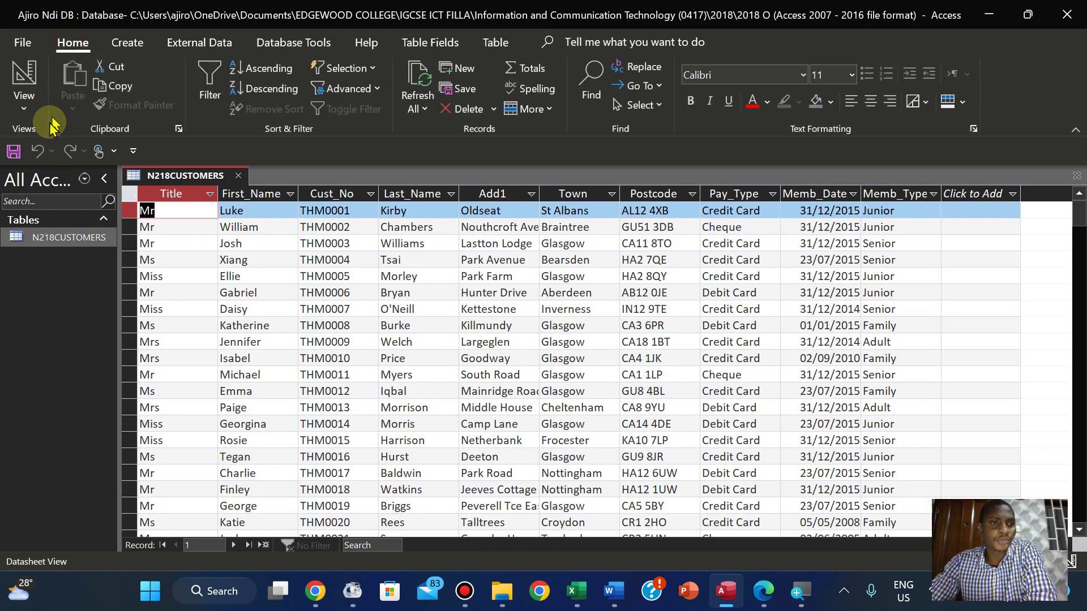
{"action": "left_click", "coordinate": [24, 102]}
{"action": "left_click", "coordinate": [45, 180]}
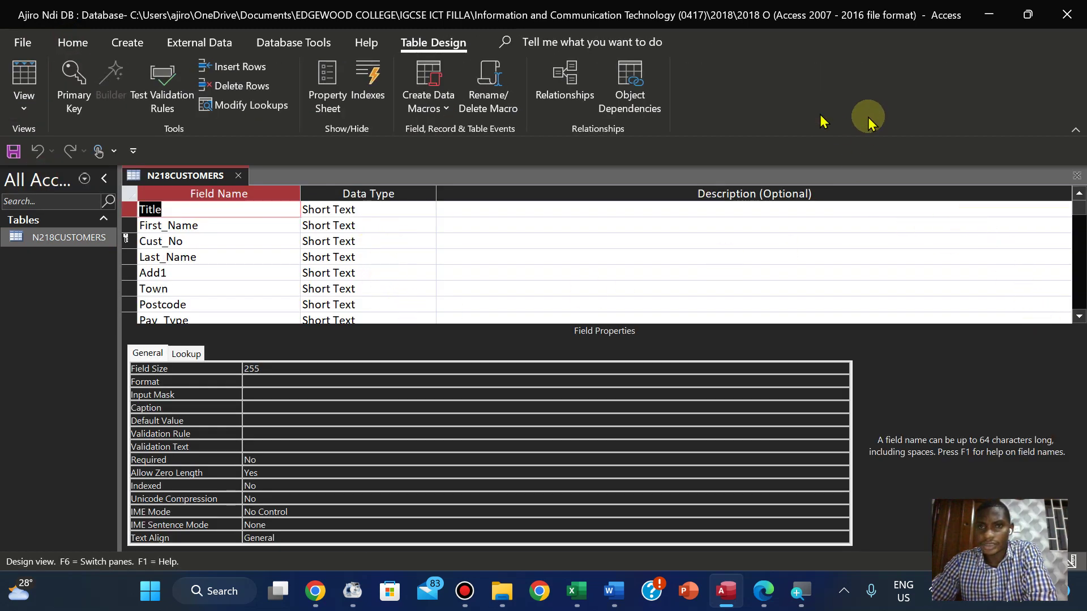
{"action": "left_click", "coordinate": [1076, 134]}
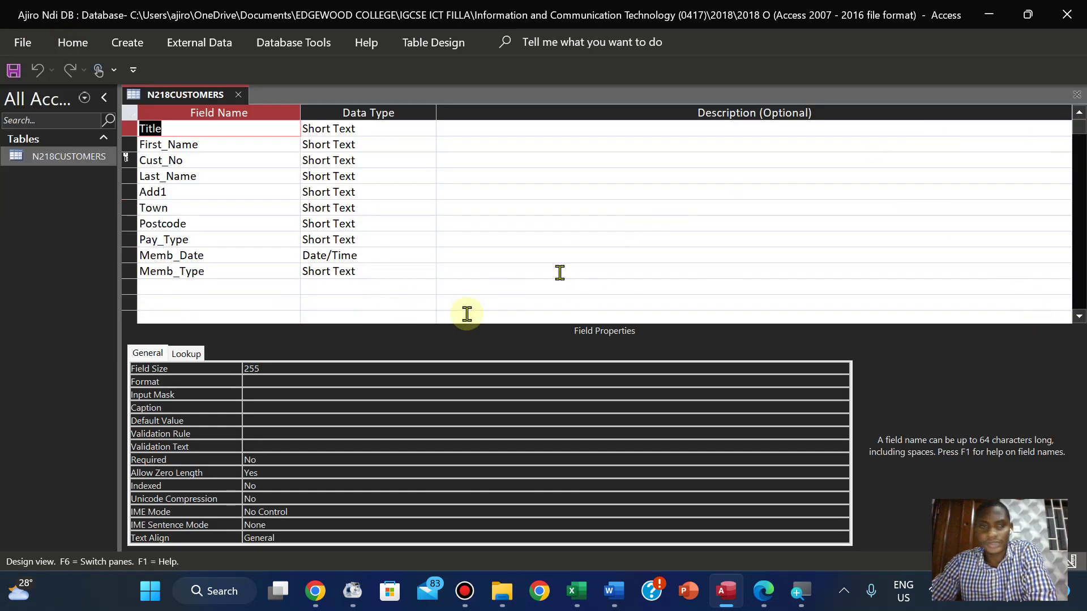
{"action": "left_click", "coordinate": [362, 256]}
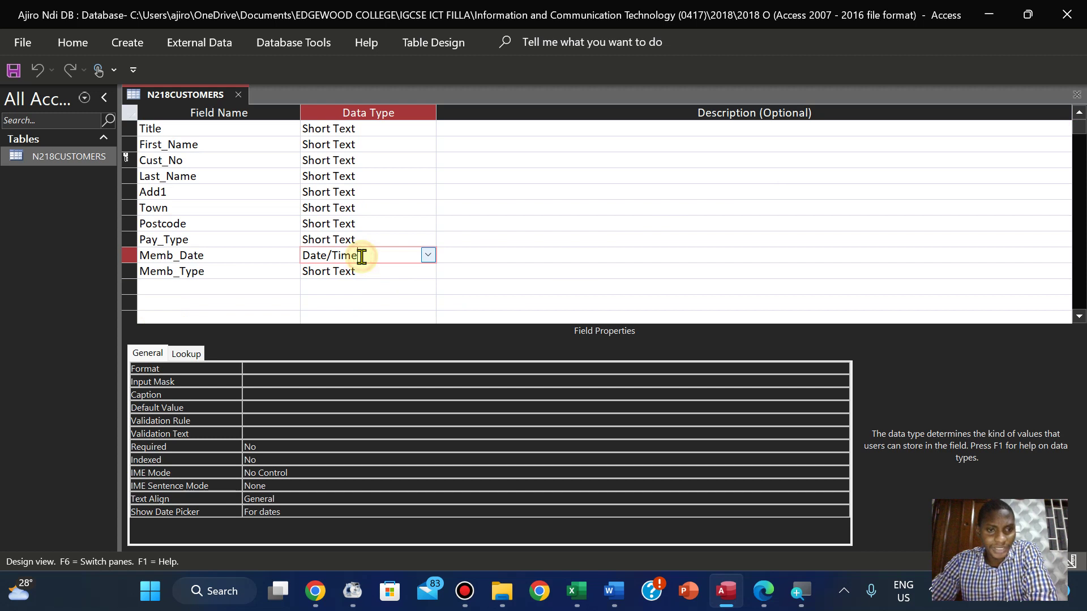
{"action": "left_click", "coordinate": [253, 369]}
{"action": "left_click", "coordinate": [842, 370]}
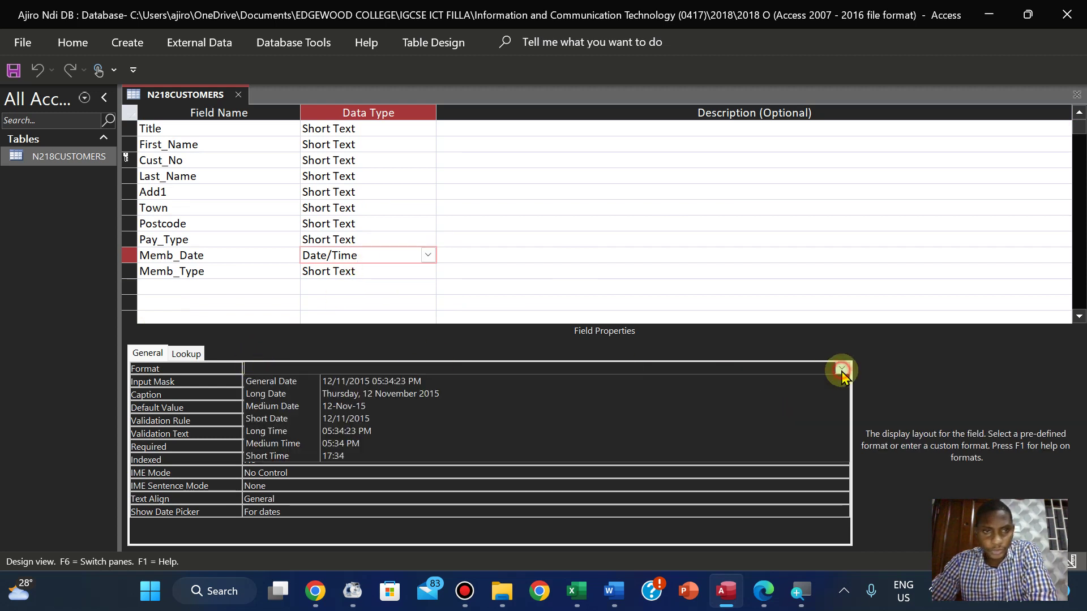
{"action": "left_click", "coordinate": [411, 412]}
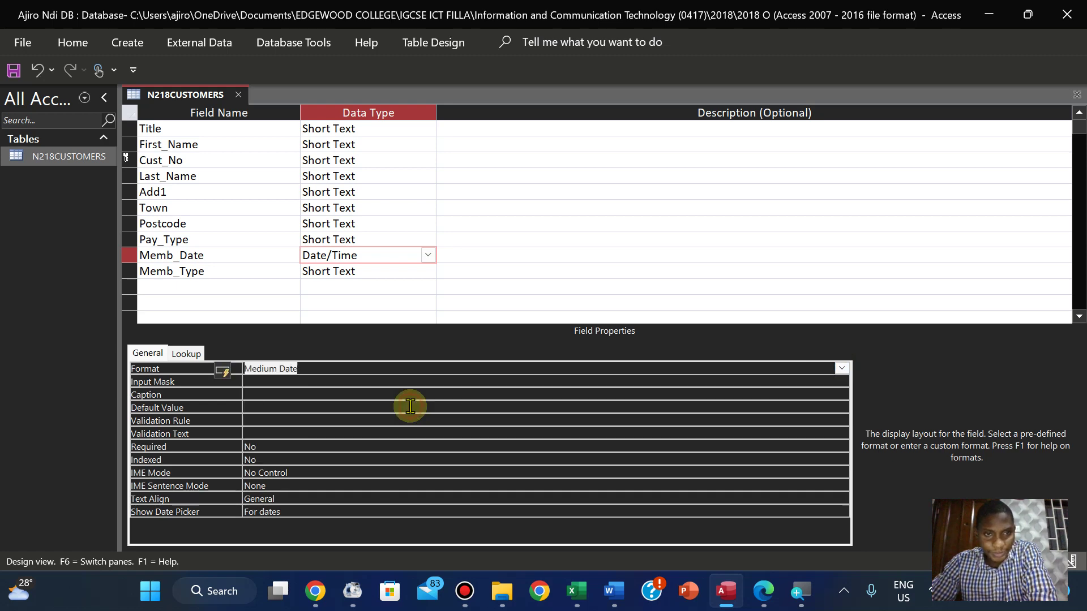
Switch N218CUSTOMERS to Datasheet View, saving the table design changes
{"action": "left_click", "coordinate": [760, 592]}
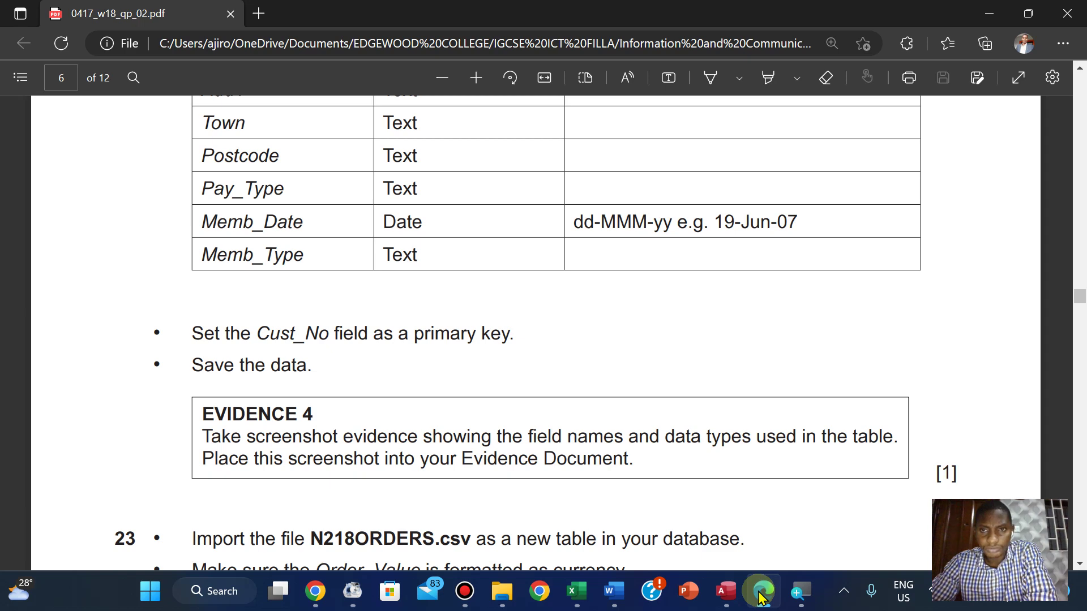
{"action": "left_click", "coordinate": [725, 592]}
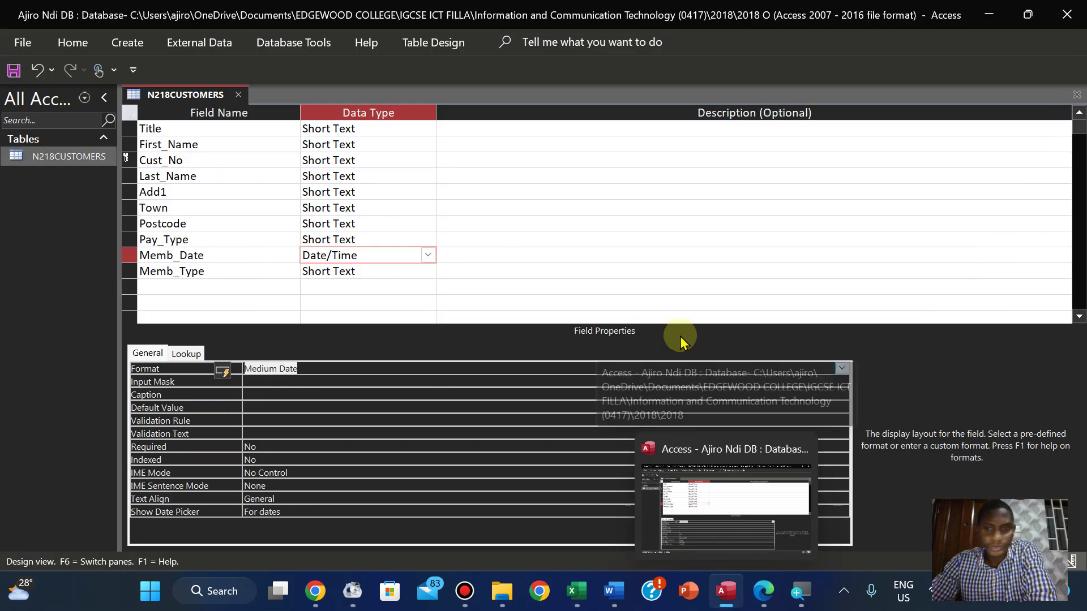
{"action": "left_click", "coordinate": [21, 45]}
{"action": "left_click", "coordinate": [21, 48]}
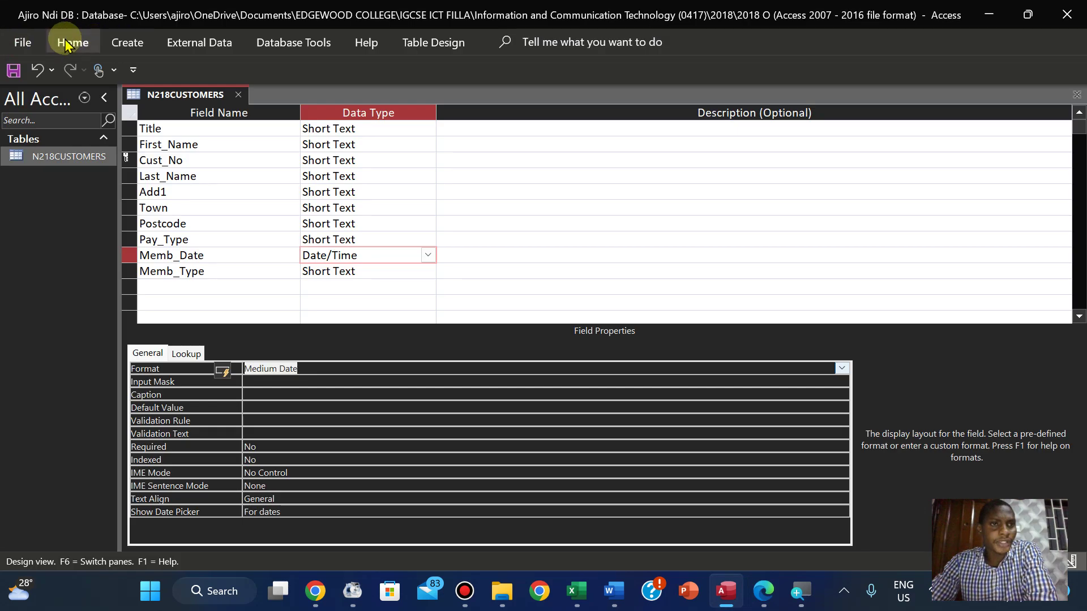
{"action": "left_click", "coordinate": [69, 42]}
{"action": "left_click", "coordinate": [25, 105]}
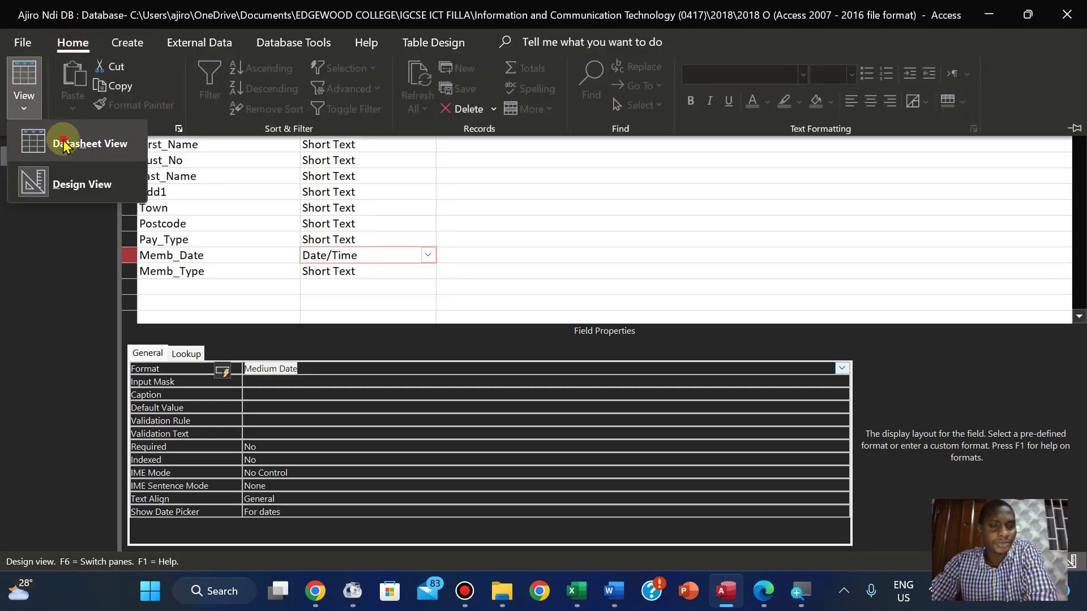
{"action": "left_click", "coordinate": [60, 141]}
{"action": "left_click", "coordinate": [527, 346]}
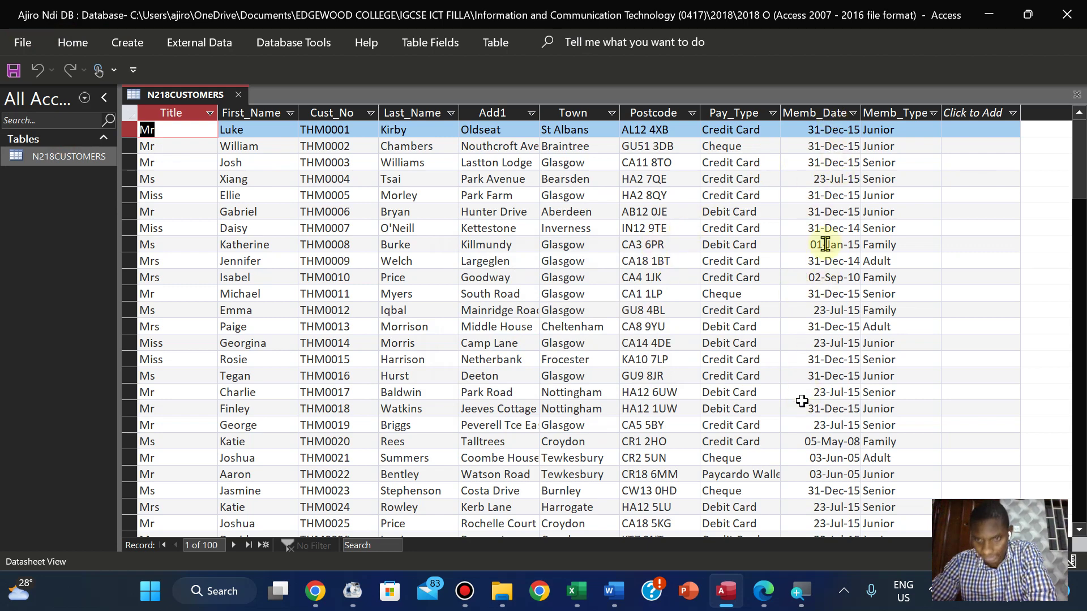
{"action": "left_click", "coordinate": [762, 591]}
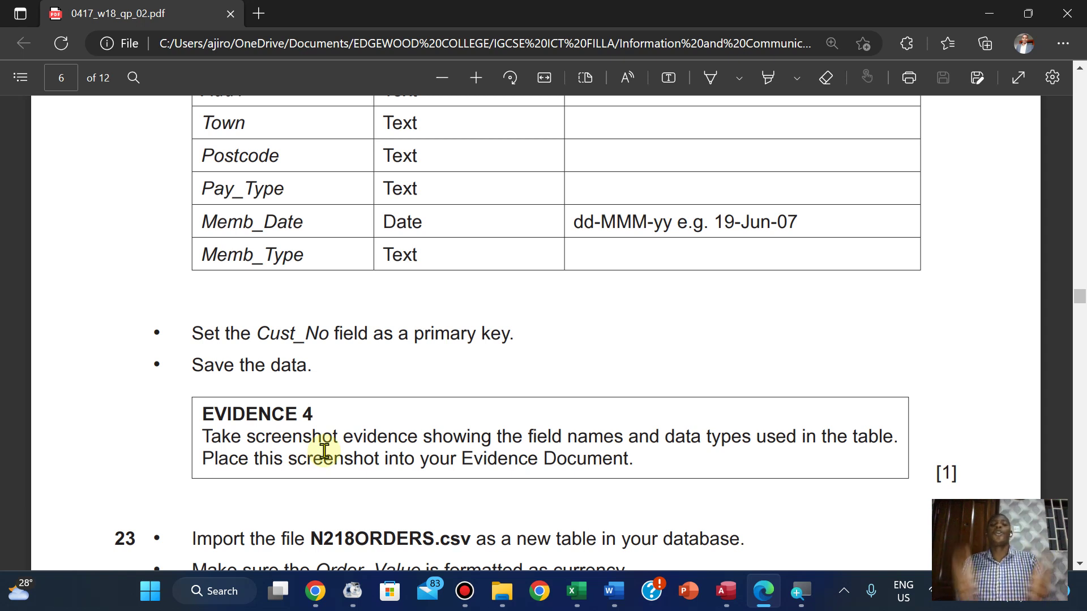
Read the Evidence 4 requirement in the PDF, then put N218CUSTOMERS back in Design View
{"action": "scroll", "coordinate": [325, 451], "scroll_direction": "up", "scroll_amount": 1}
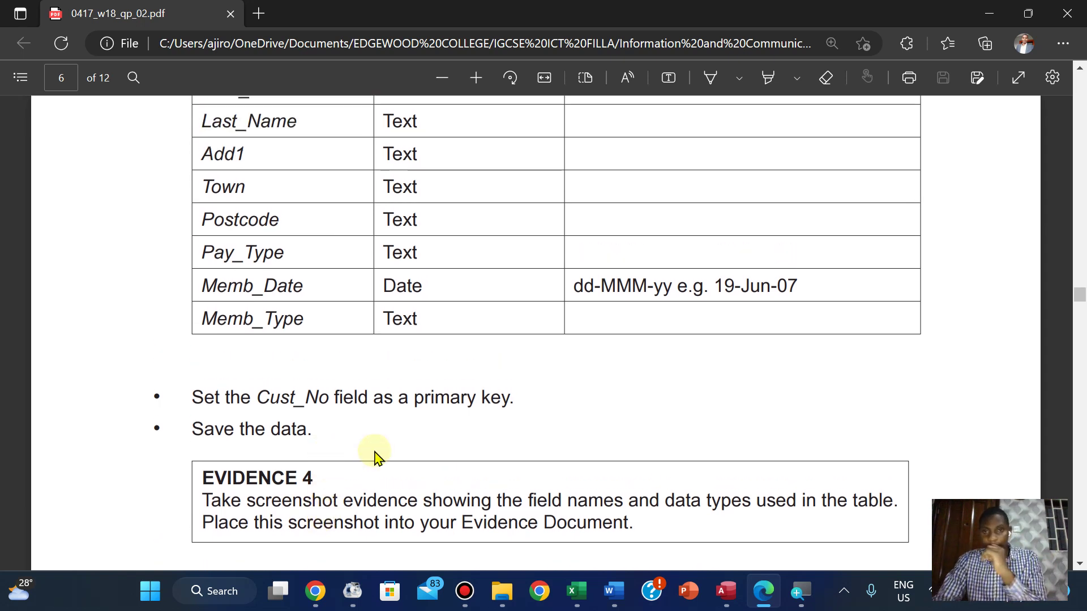
{"action": "scroll", "coordinate": [615, 453], "scroll_direction": "down", "scroll_amount": 1}
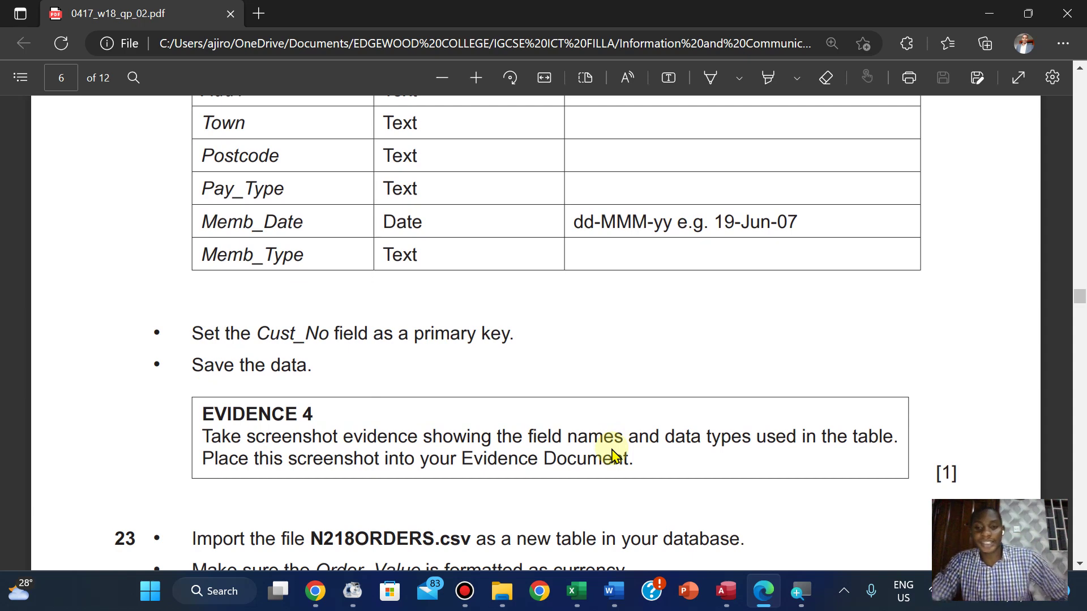
{"action": "mouse_move", "coordinate": [715, 582]}
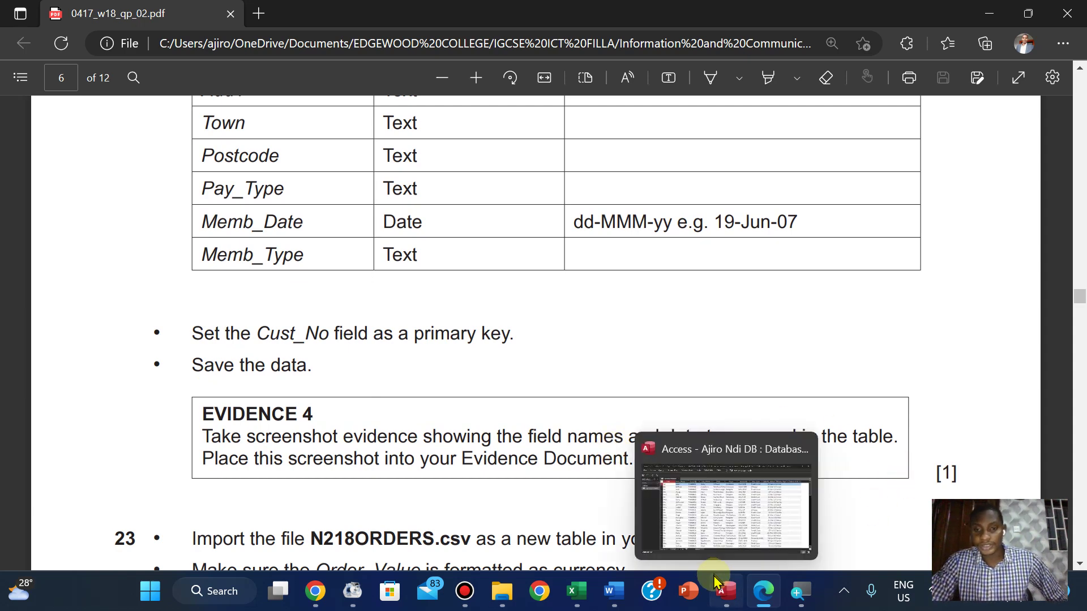
{"action": "left_click", "coordinate": [725, 503]}
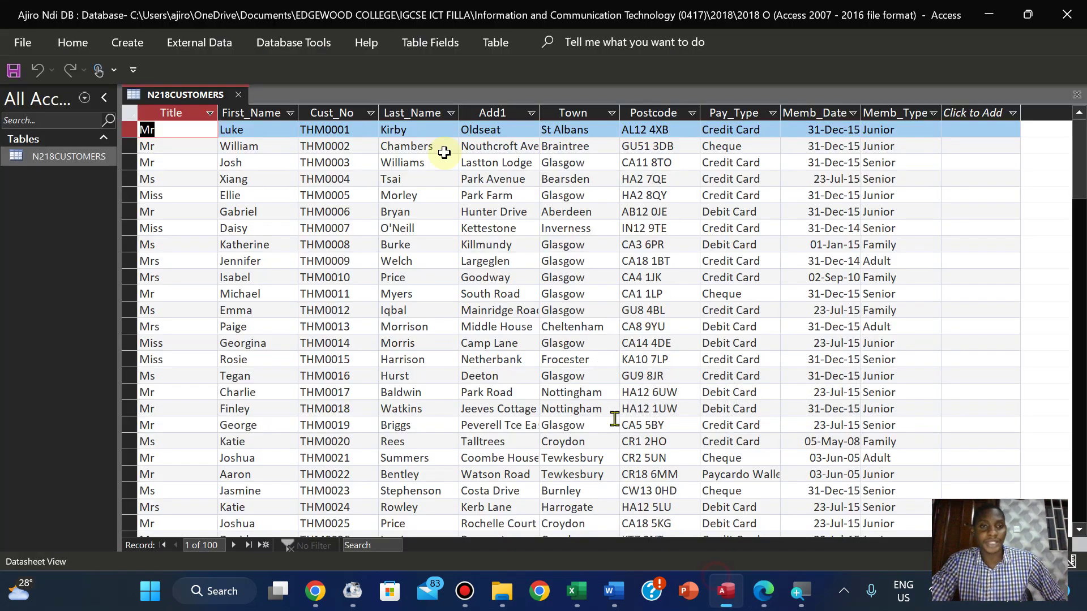
{"action": "left_click", "coordinate": [62, 48]}
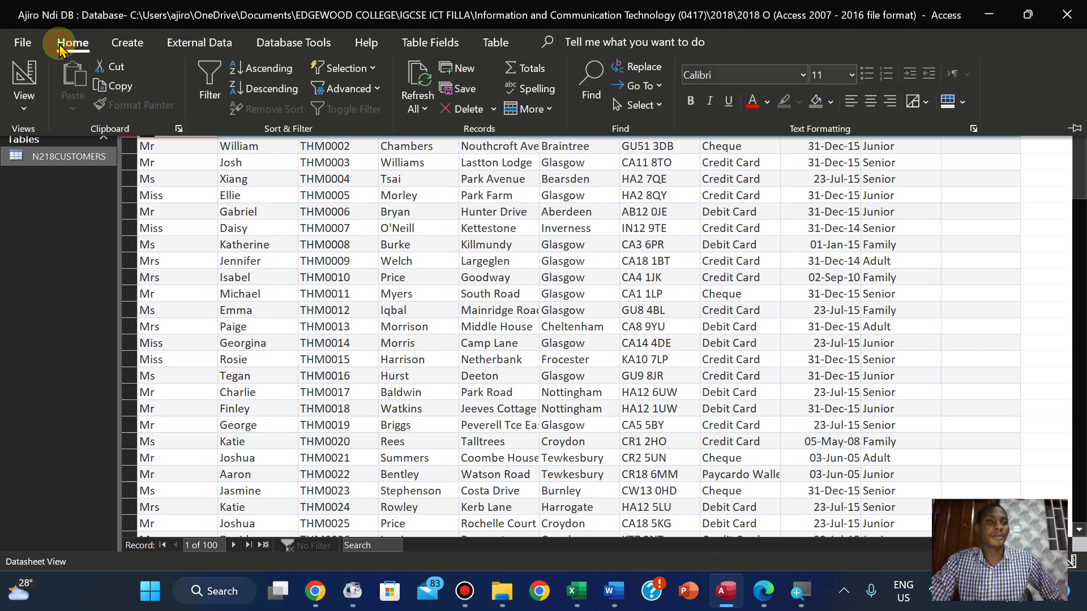
{"action": "left_click", "coordinate": [24, 113]}
{"action": "left_click", "coordinate": [59, 181]}
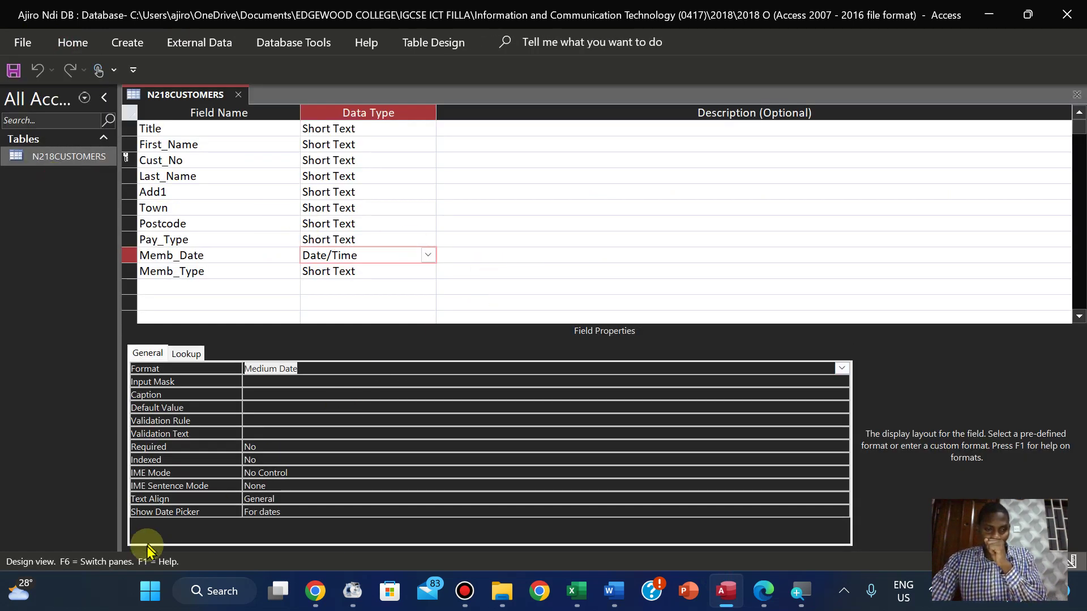
{"action": "left_click", "coordinate": [151, 591]}
Launch Snipping Tool via 'sni' and snip the N218CUSTOMERS field names and data types grid
{"action": "type", "text": "snipping Tool"}
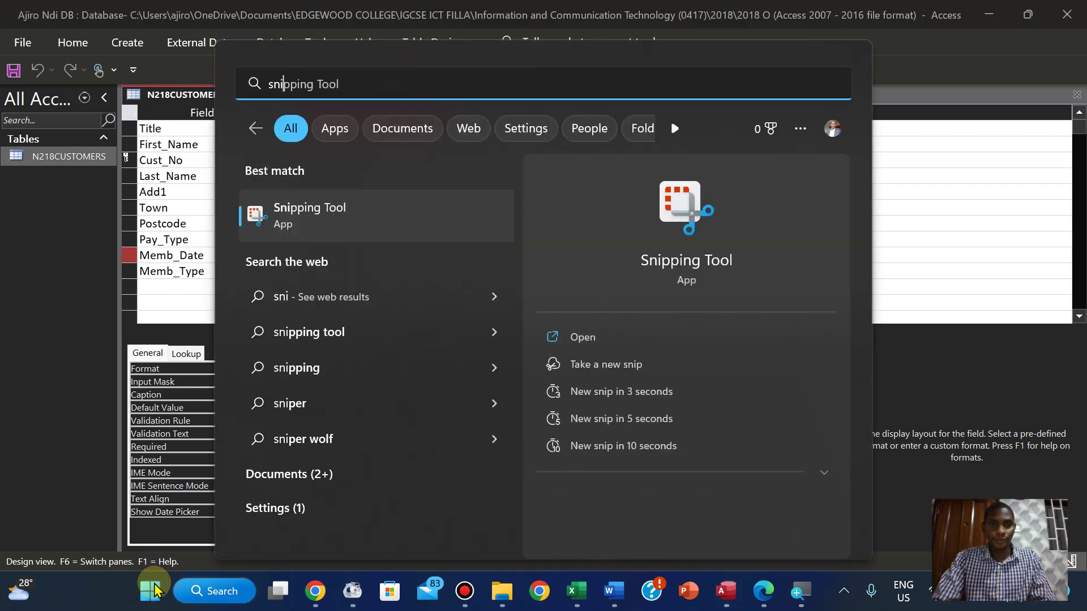
{"action": "left_click", "coordinate": [590, 337]}
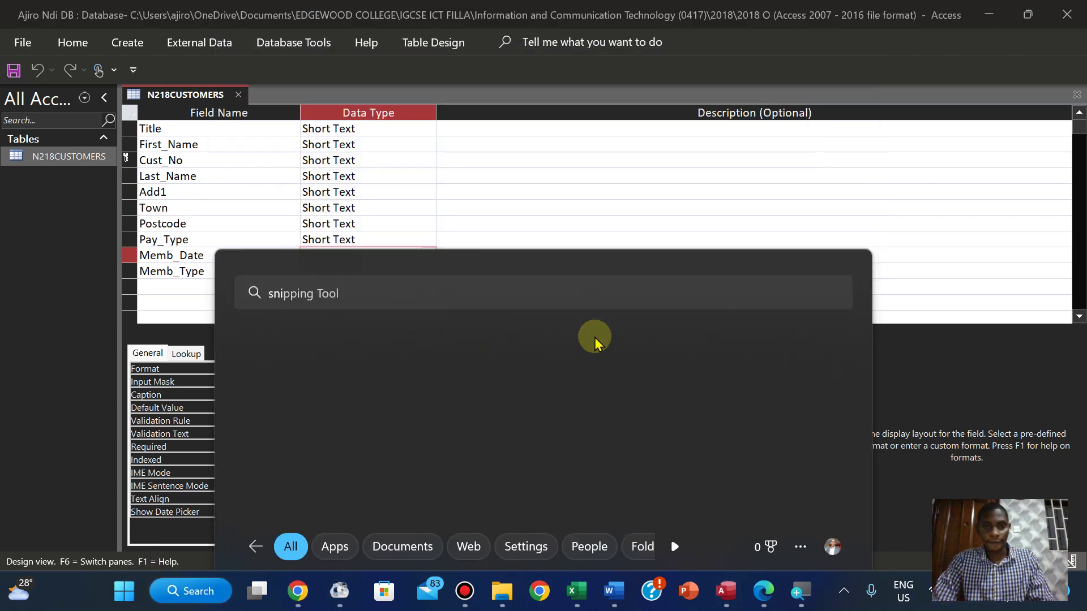
{"action": "left_click", "coordinate": [371, 188]}
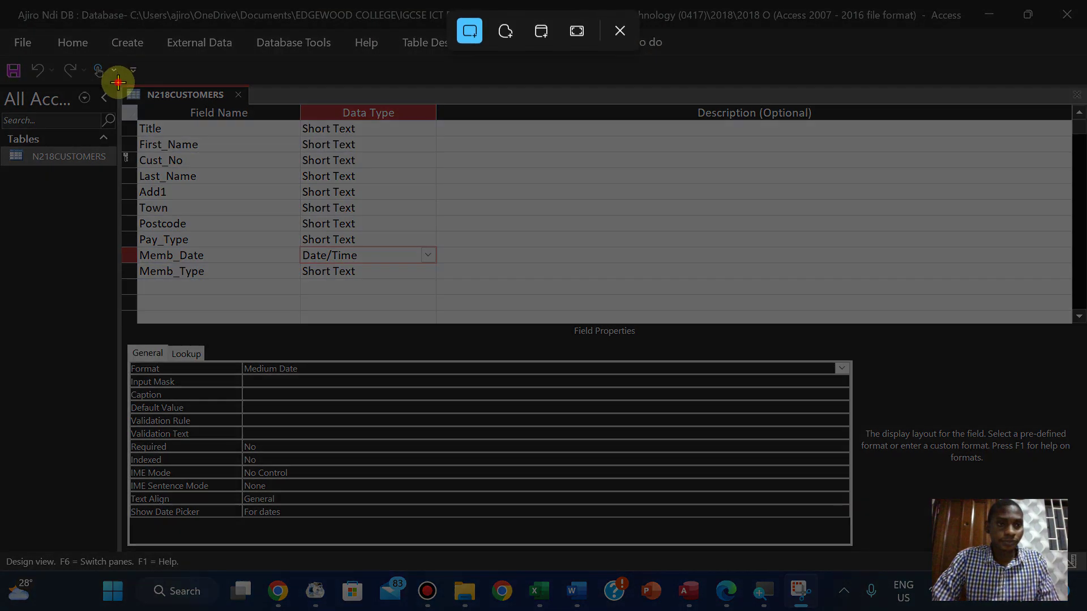
{"action": "left_click_drag", "start_coordinate": [118, 83], "coordinate": [437, 393]}
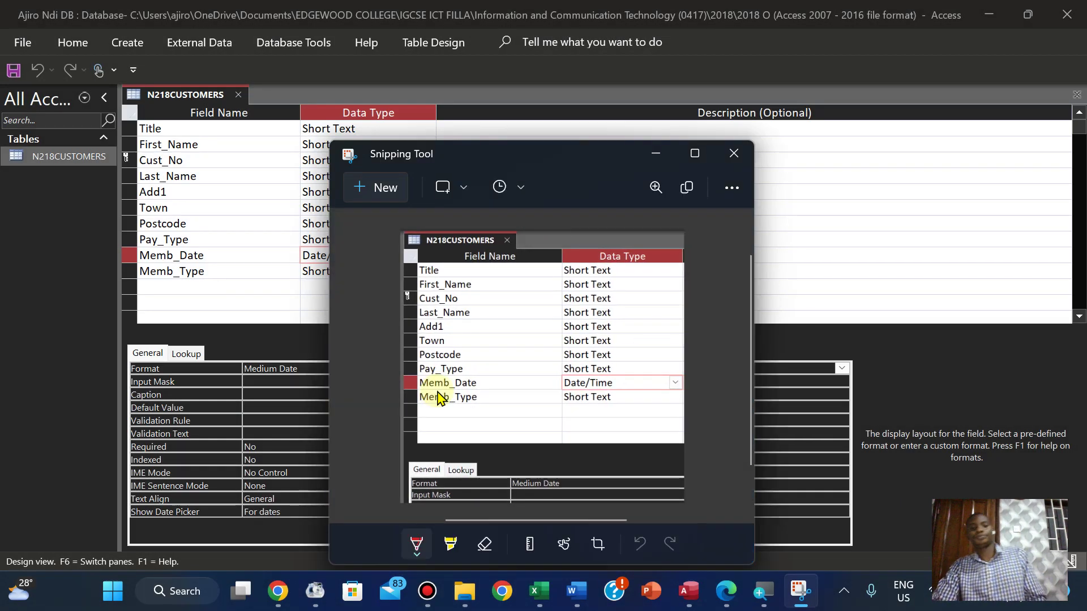
{"action": "left_click", "coordinate": [465, 594]}
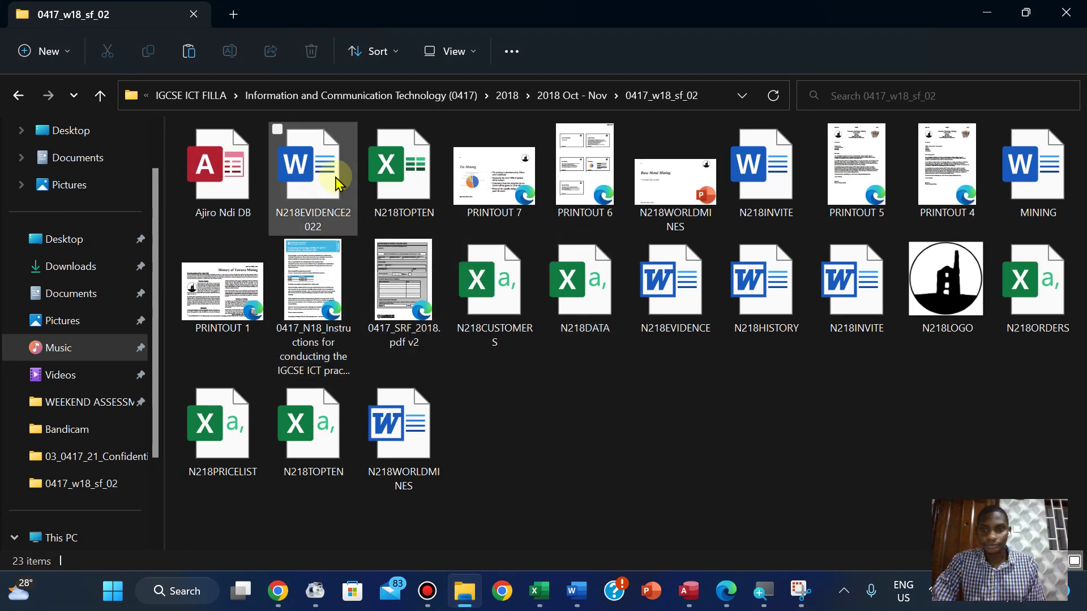
In N218EVIDENCE2022, move Step 22 to a new page, paste the table design screenshot, and save
{"action": "double_click", "coordinate": [336, 184]}
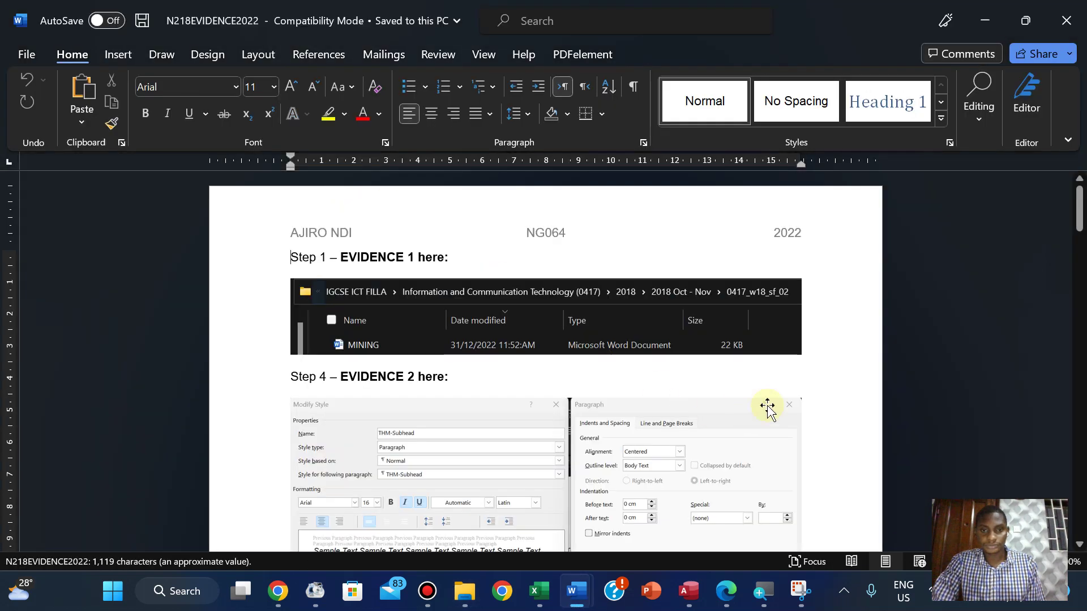
{"action": "left_click_drag", "start_coordinate": [1082, 224], "coordinate": [1067, 296]}
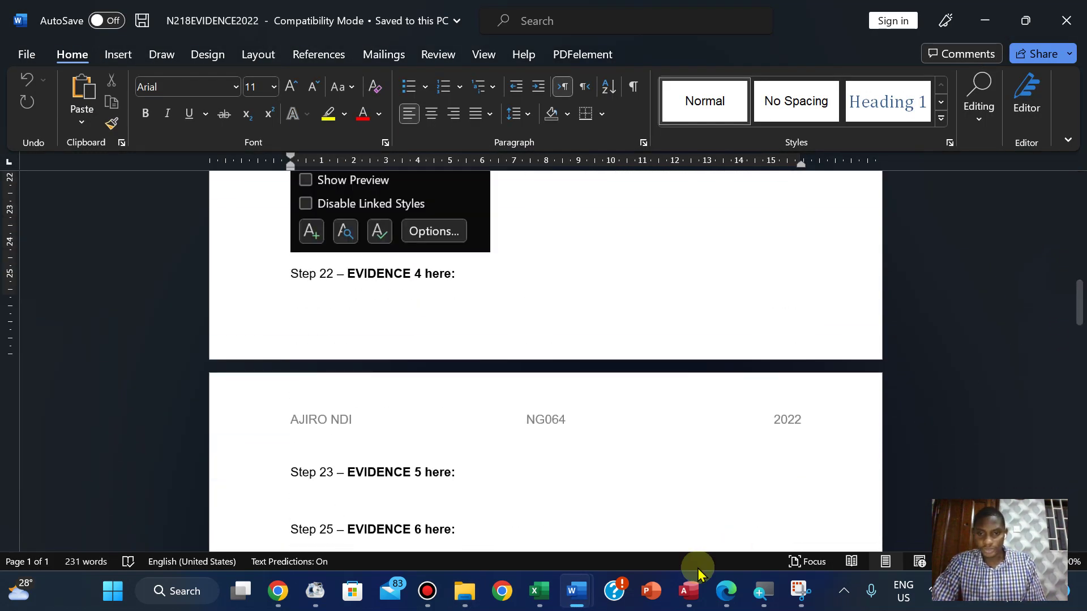
{"action": "left_click", "coordinate": [726, 592]}
{"action": "left_click", "coordinate": [726, 591]}
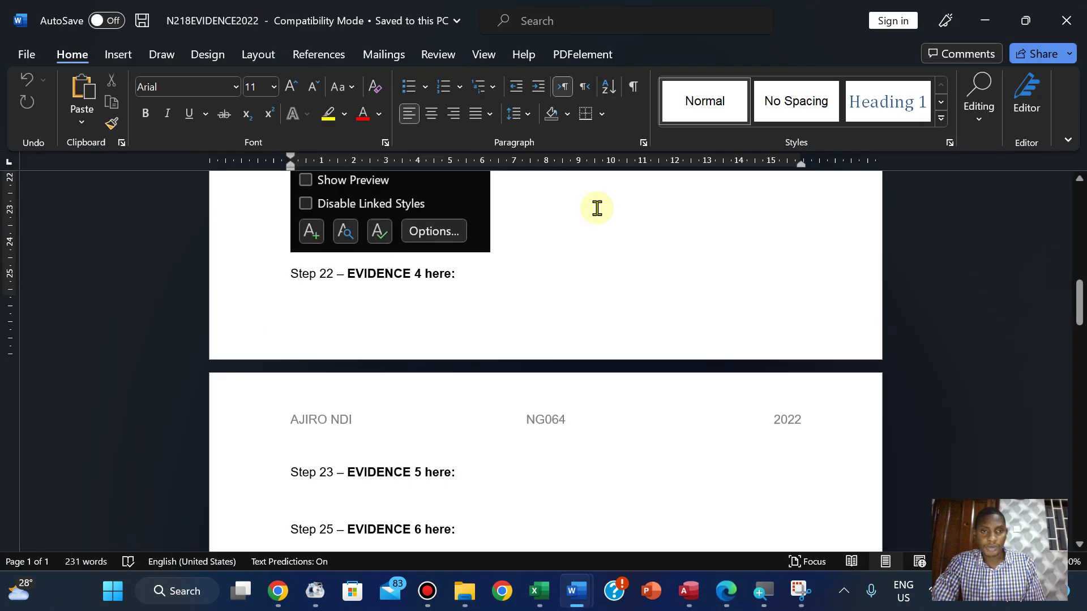
{"action": "mouse_move", "coordinate": [1078, 301]}
{"action": "left_mouse_down"}
{"action": "mouse_move", "coordinate": [1075, 229]}
{"action": "mouse_move", "coordinate": [1078, 298]}
{"action": "left_mouse_up"}
{"action": "left_click", "coordinate": [286, 216]}
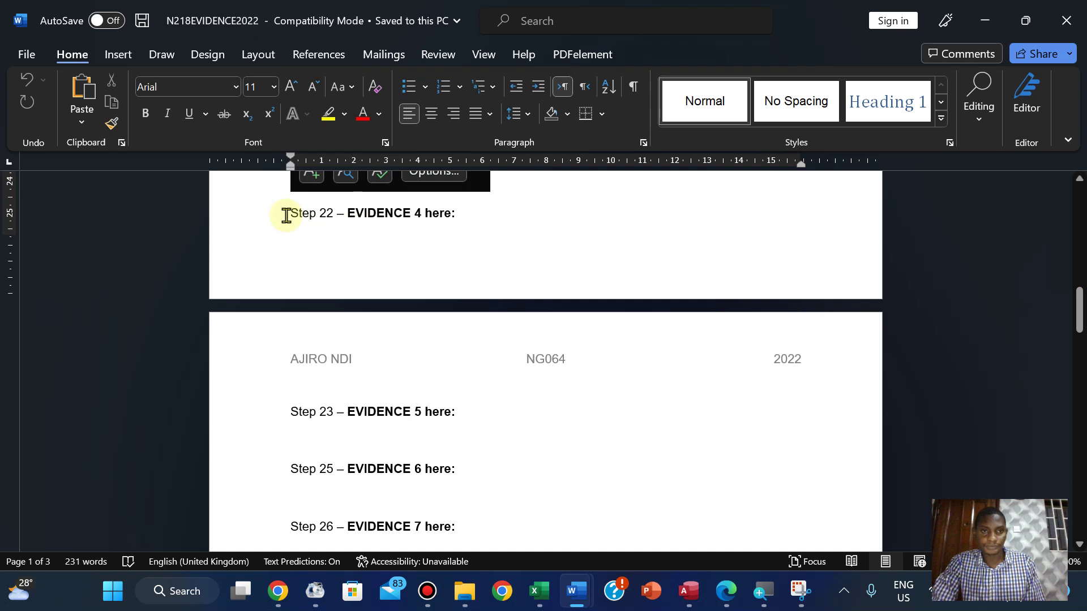
{"action": "key", "text": "ctrl+Return"}
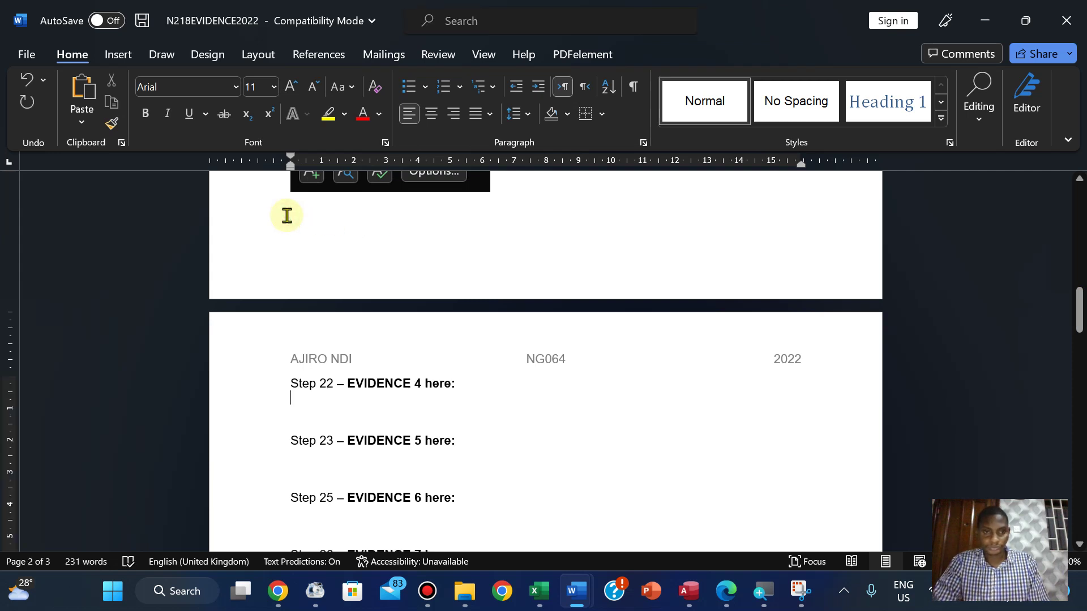
{"action": "key", "text": "ctrl+v"}
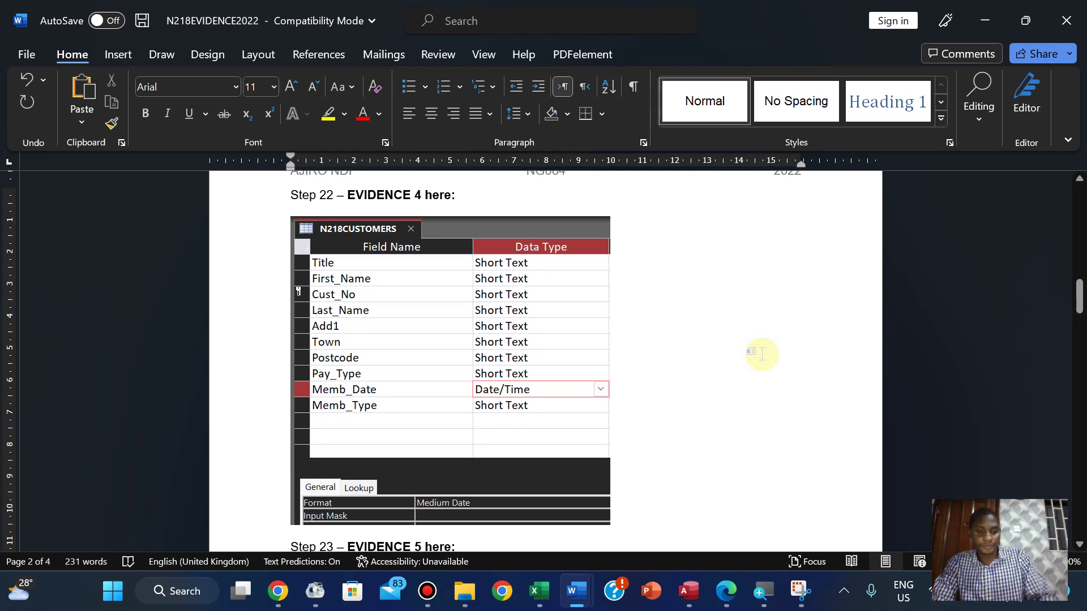
{"action": "key", "text": "ctrl+s"}
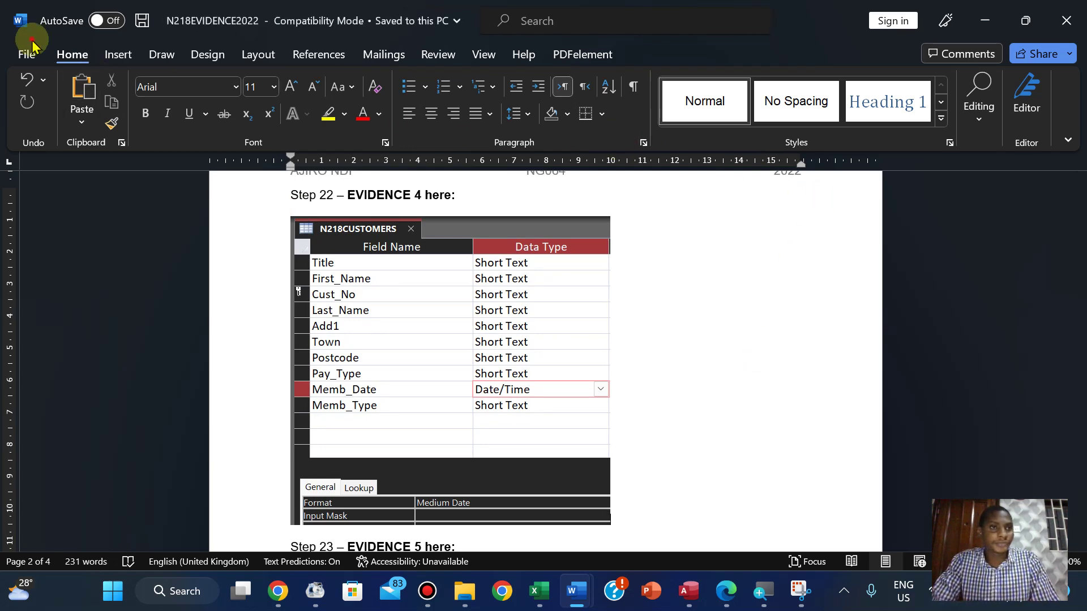
Maximise the evidence window, save again, and minimise it to reveal Document2
{"action": "left_click_drag", "start_coordinate": [32, 40], "coordinate": [25, 45]}
{"action": "left_click", "coordinate": [26, 44]}
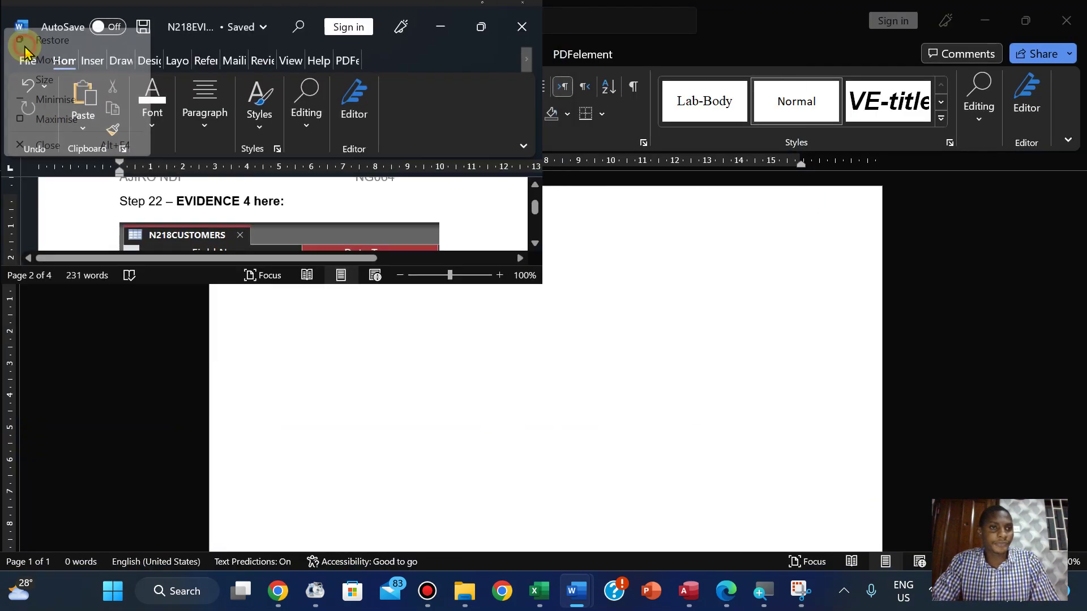
{"action": "left_click", "coordinate": [490, 22]}
{"action": "left_click", "coordinate": [483, 21]}
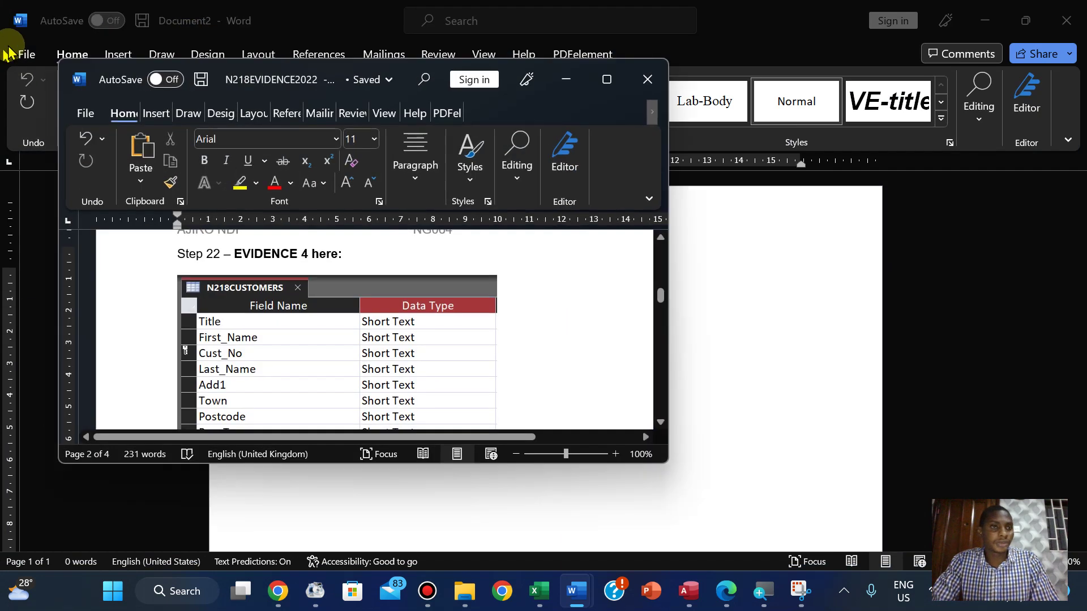
{"action": "left_click", "coordinate": [607, 79]}
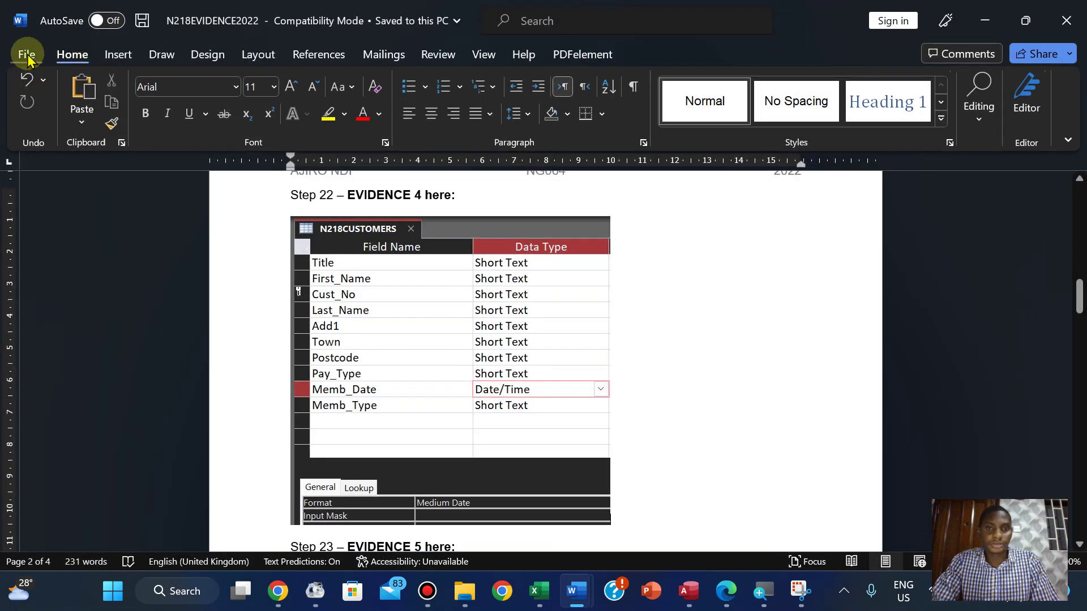
{"action": "left_click", "coordinate": [27, 57]}
{"action": "left_click", "coordinate": [52, 249]}
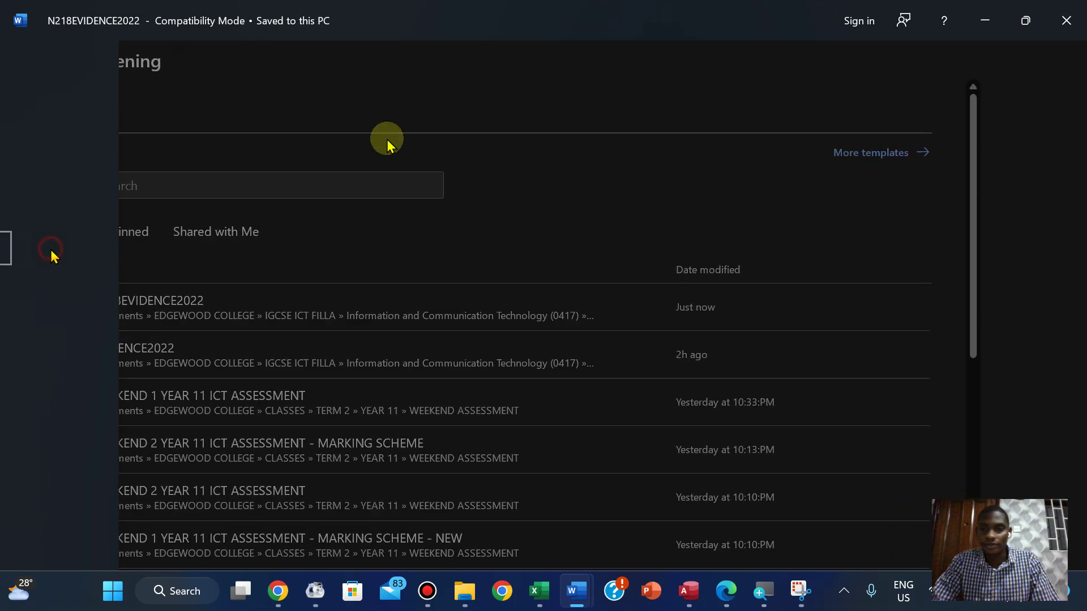
{"action": "left_click", "coordinate": [1026, 20]}
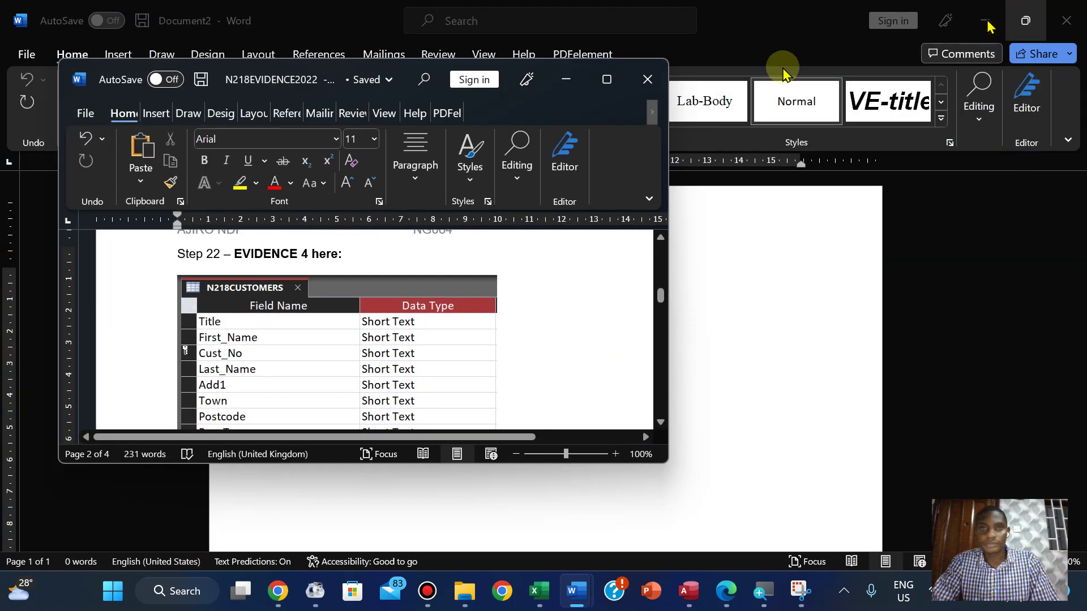
{"action": "left_click", "coordinate": [607, 79]}
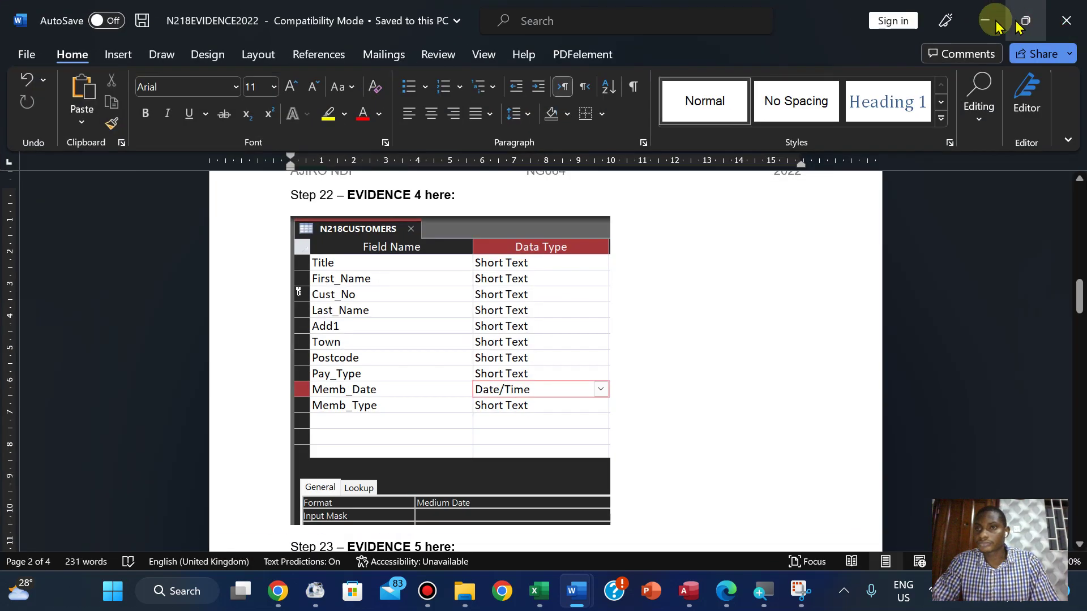
{"action": "left_click", "coordinate": [986, 21]}
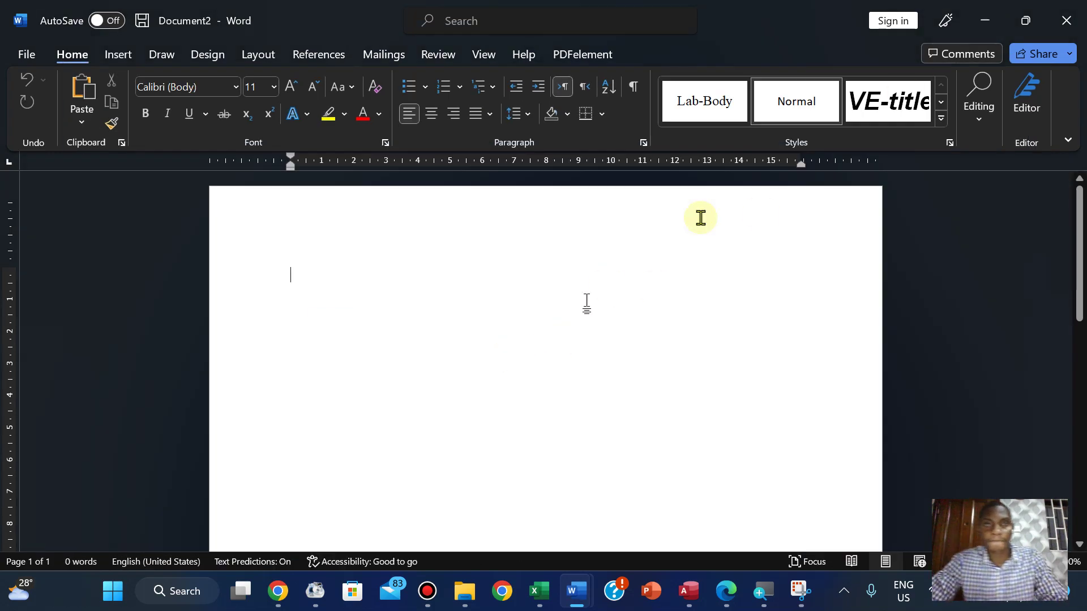
Close Document2 and highlight the Cust_No and Evidence 4 instructions green in the exam paper
{"action": "left_click", "coordinate": [1066, 20]}
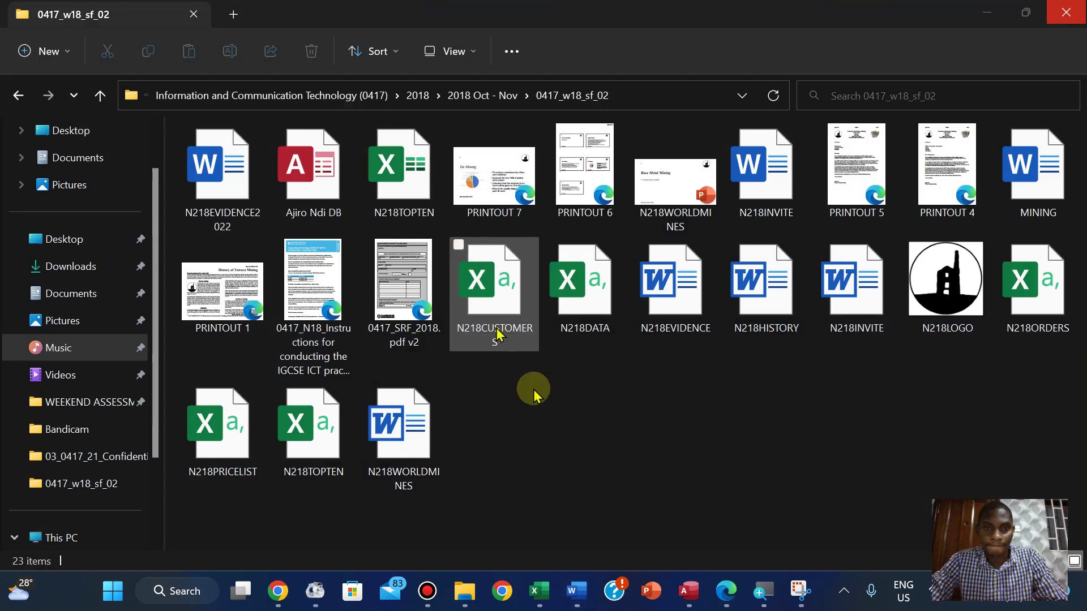
{"action": "left_click", "coordinate": [725, 591]}
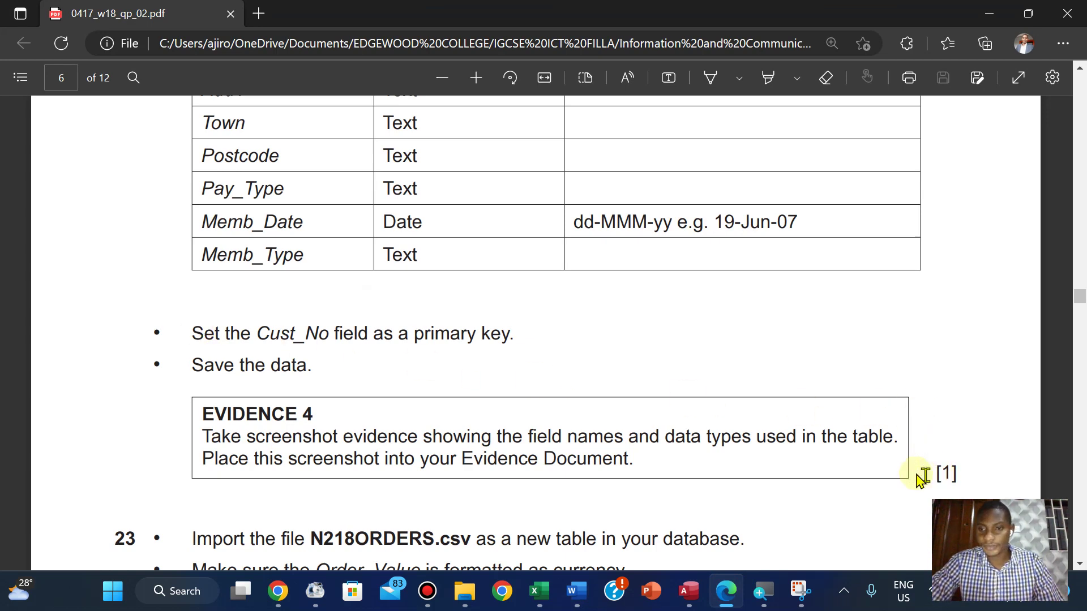
{"action": "left_click_drag", "start_coordinate": [195, 333], "coordinate": [952, 474]}
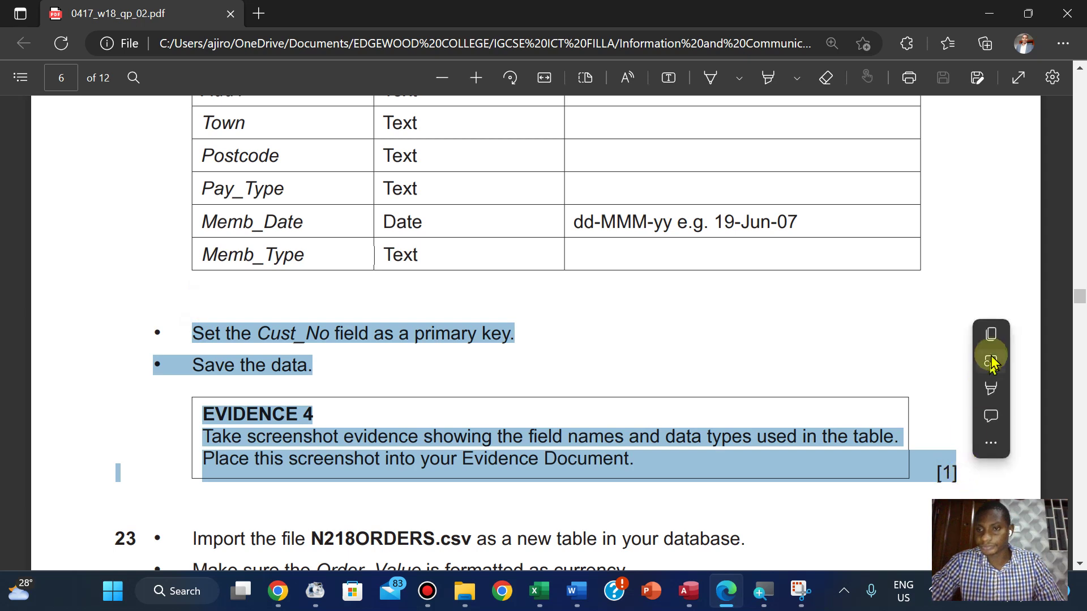
{"action": "mouse_move", "coordinate": [994, 389]}
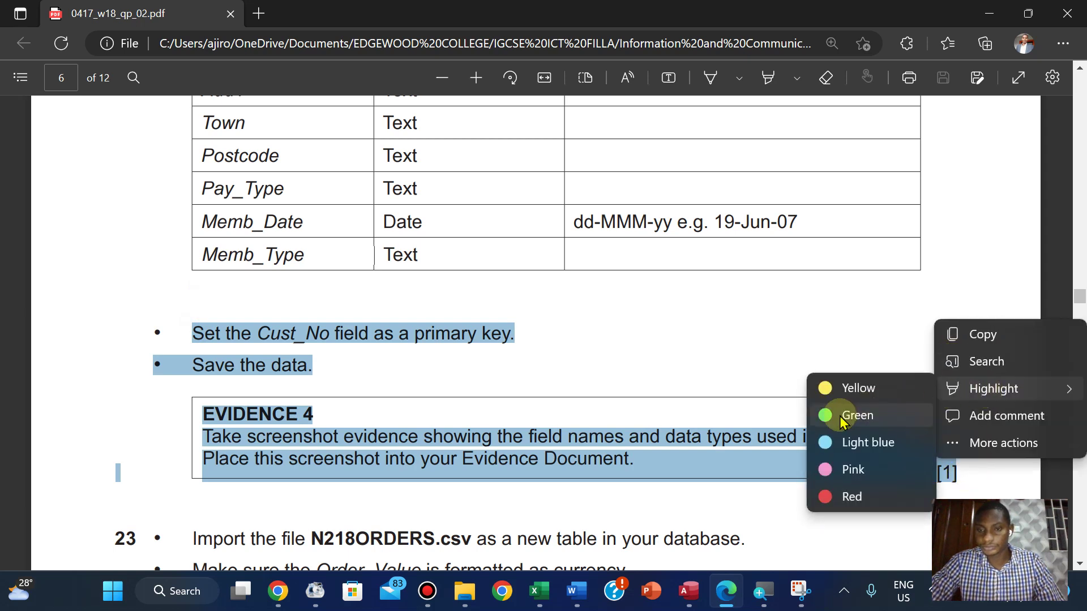
{"action": "left_click", "coordinate": [842, 417]}
{"action": "scroll", "coordinate": [842, 422], "scroll_direction": "down", "scroll_amount": 5}
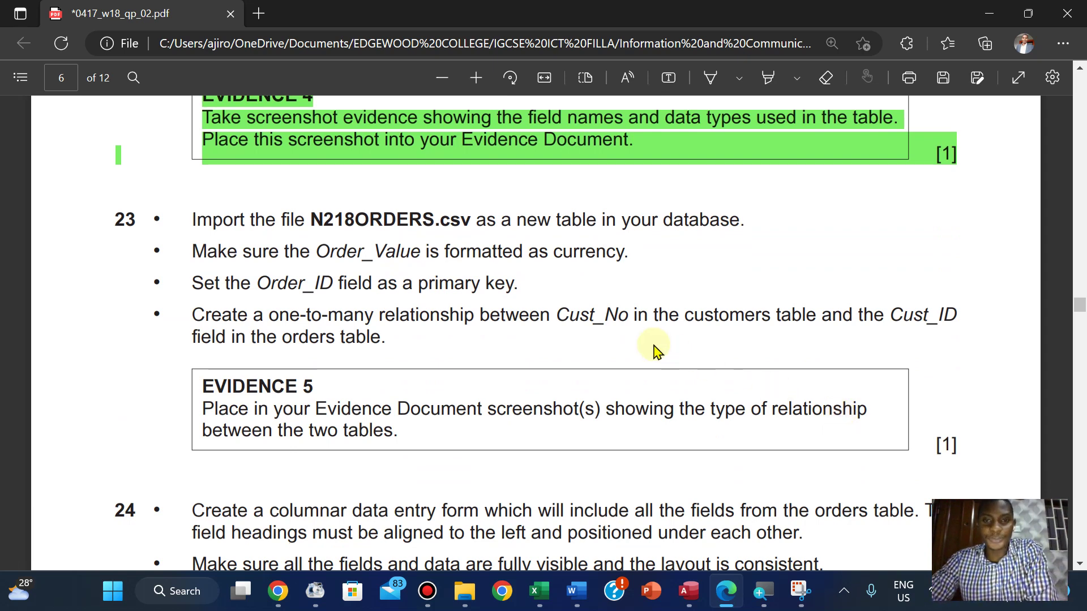
Show N218CUSTOMERS in Datasheet View and pin the External Data ribbon open
{"action": "mouse_move", "coordinate": [689, 591]}
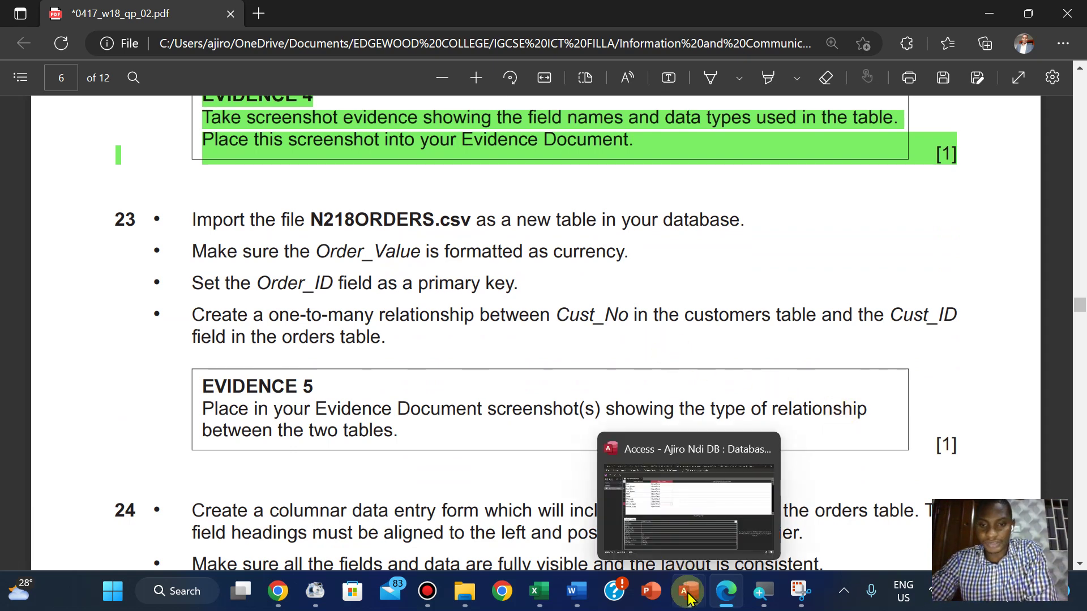
{"action": "left_click", "coordinate": [698, 503]}
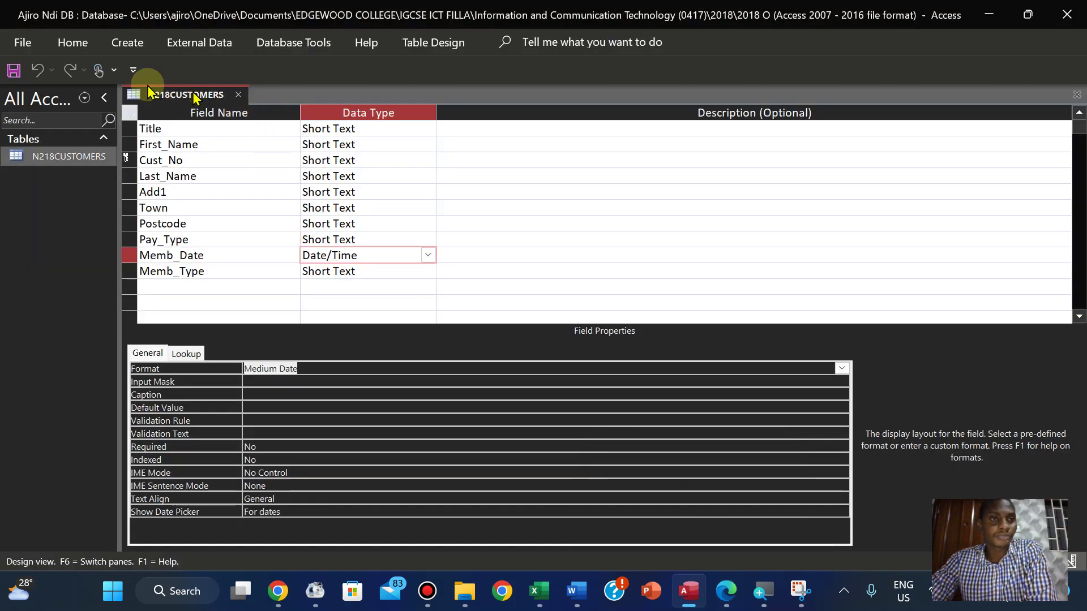
{"action": "left_click", "coordinate": [73, 50]}
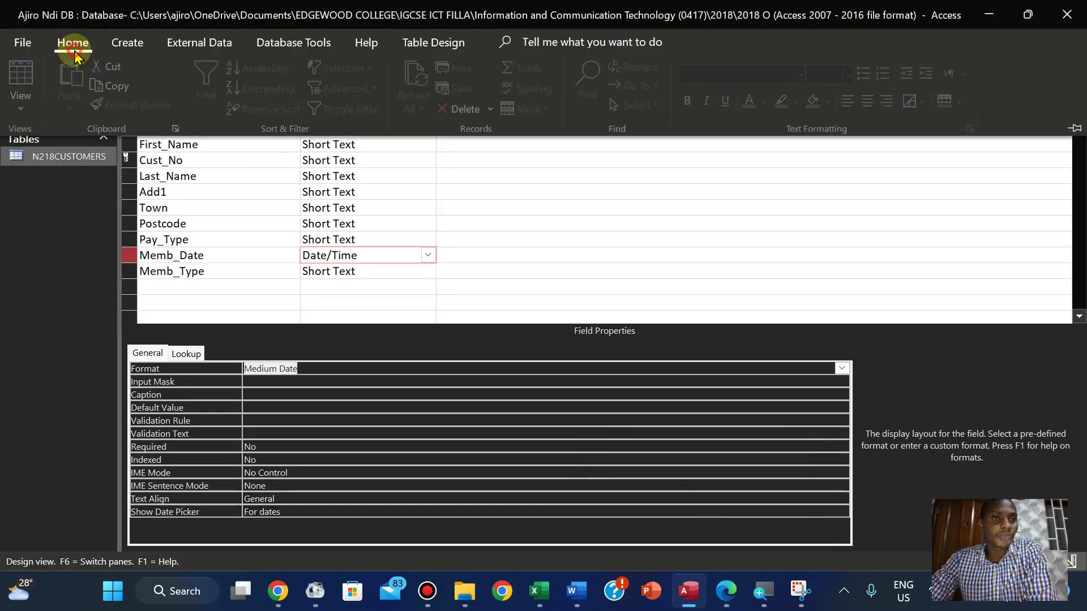
{"action": "left_click", "coordinate": [23, 101]}
{"action": "left_click", "coordinate": [58, 145]}
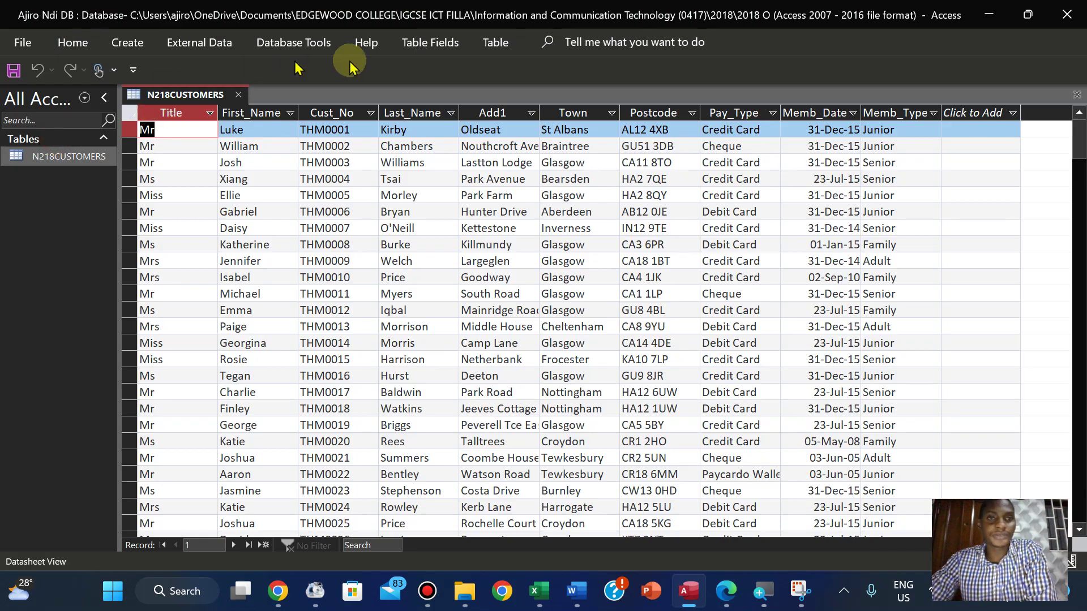
{"action": "left_click", "coordinate": [196, 43]}
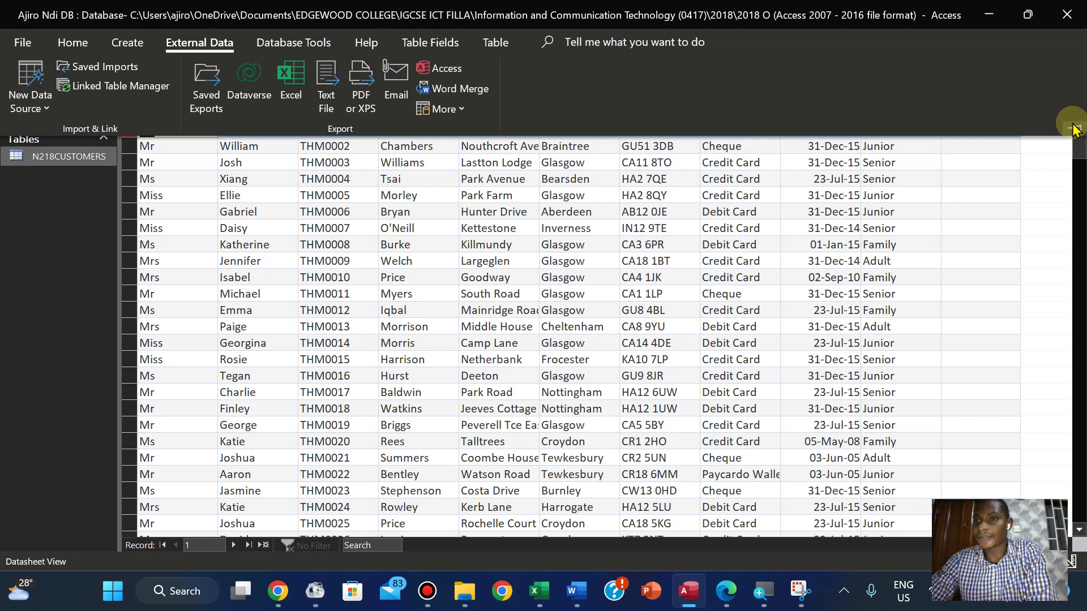
{"action": "left_click", "coordinate": [1073, 123]}
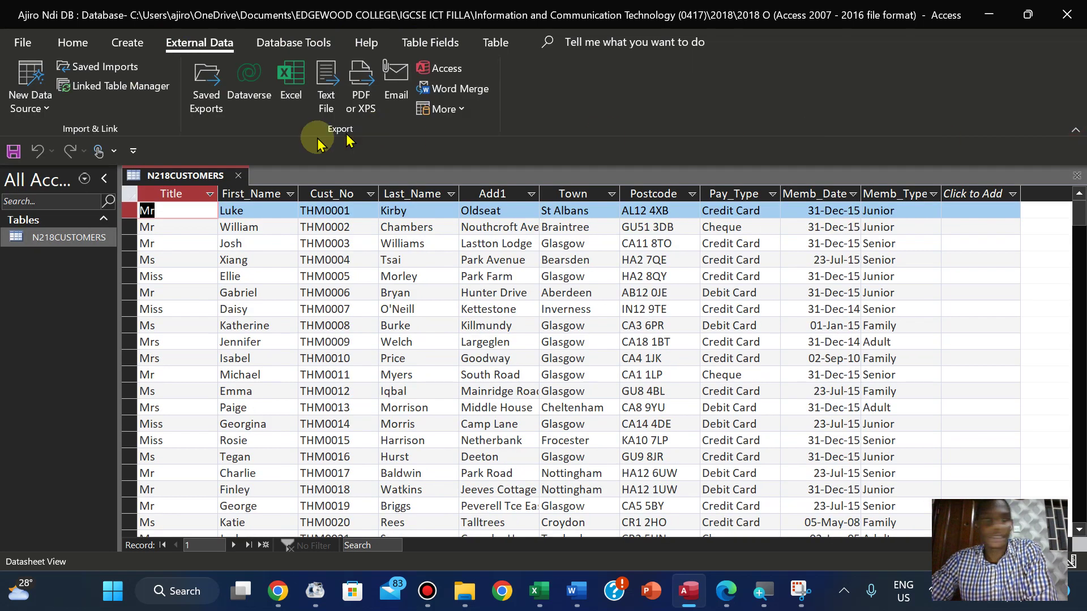
Import from a Text File, browsing to the N218ORDERS file to start the wizard
{"action": "left_click", "coordinate": [29, 95]}
{"action": "mouse_move", "coordinate": [79, 144]}
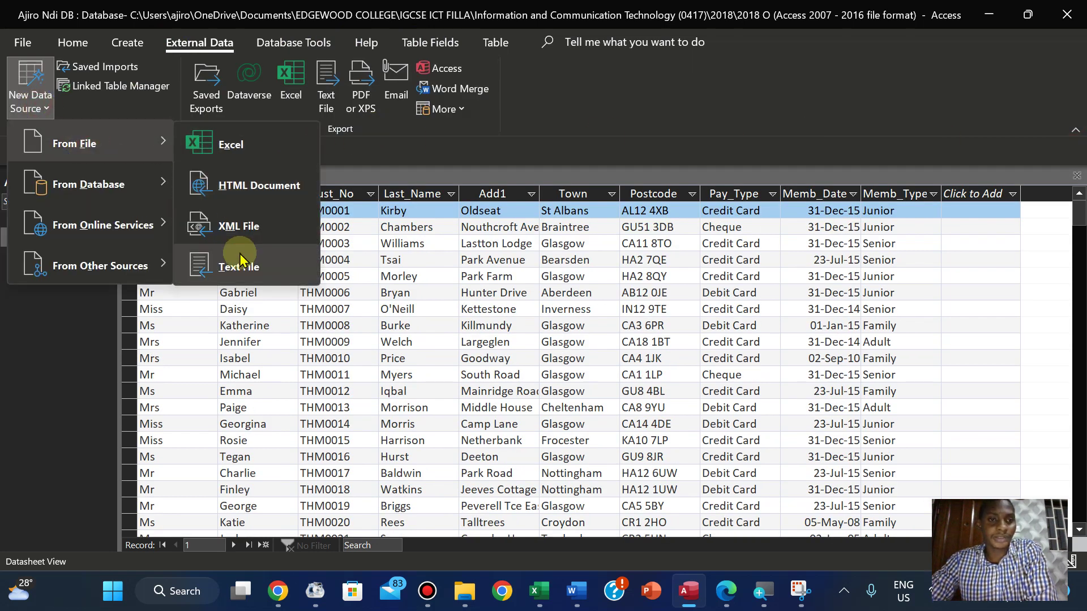
{"action": "left_click", "coordinate": [241, 260]}
{"action": "left_click", "coordinate": [782, 170]}
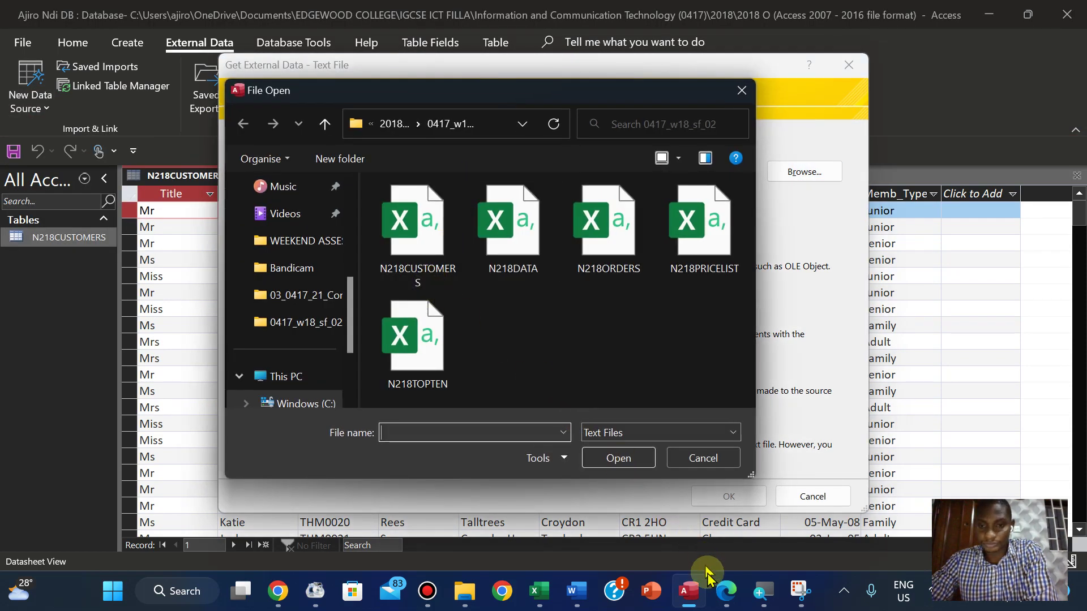
{"action": "left_click", "coordinate": [724, 596]}
{"action": "left_click", "coordinate": [722, 595]}
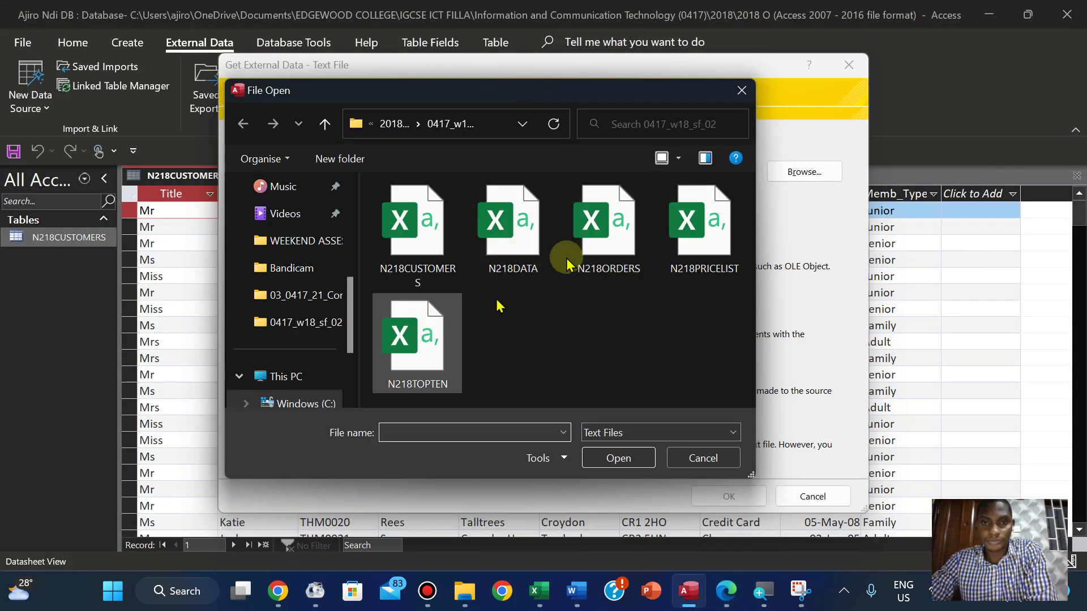
{"action": "left_click", "coordinate": [617, 226]}
{"action": "left_click", "coordinate": [607, 462]}
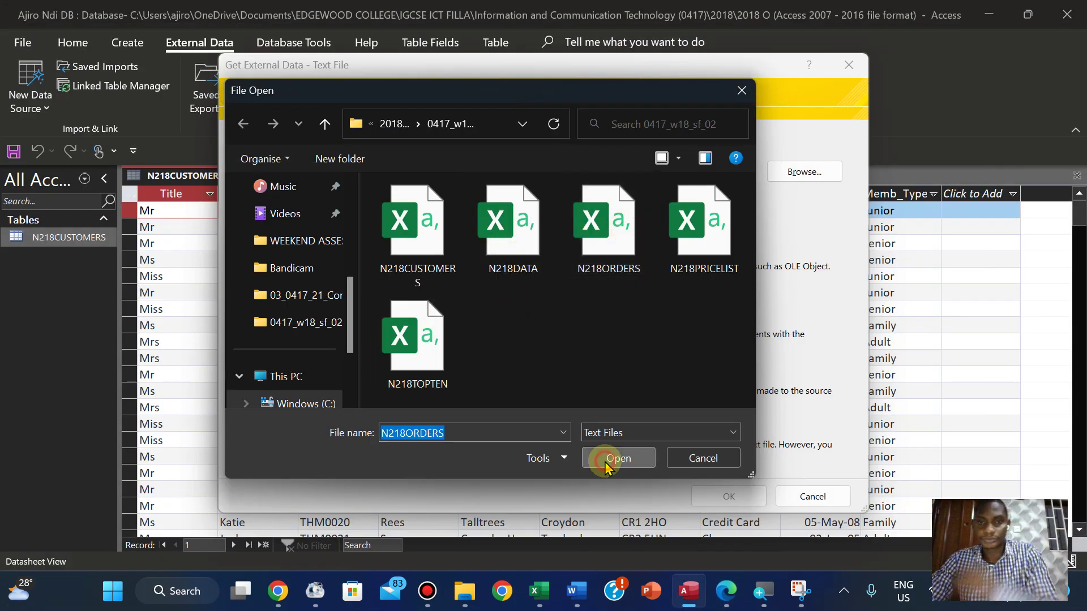
{"action": "left_click", "coordinate": [707, 501]}
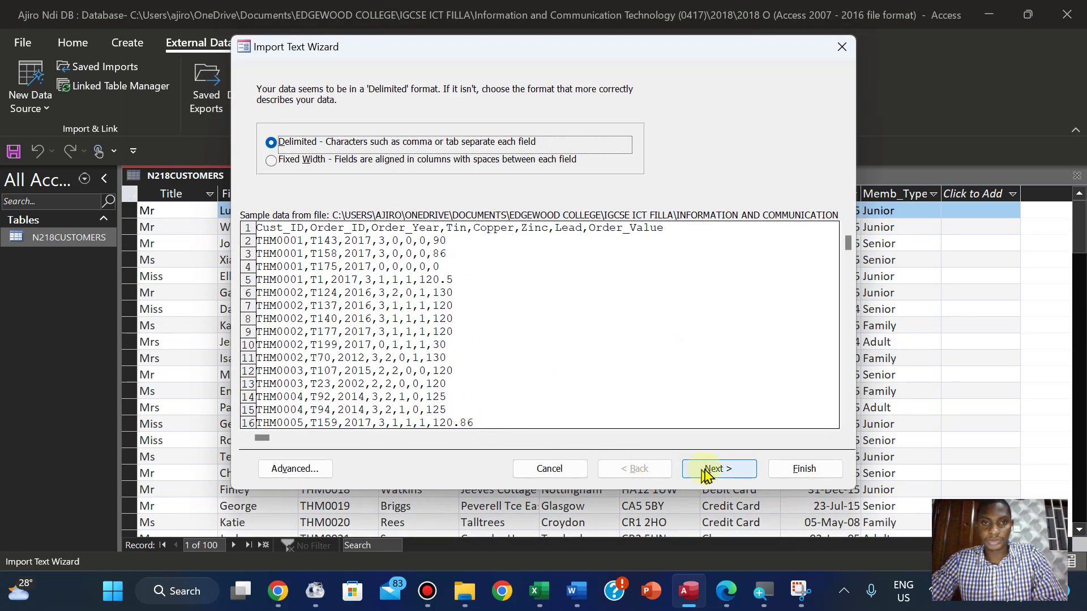
Split N218ORDERS on commas with First Row Contains Field Names, then open the Advanced specification
{"action": "left_click", "coordinate": [705, 469]}
{"action": "left_click", "coordinate": [262, 174]}
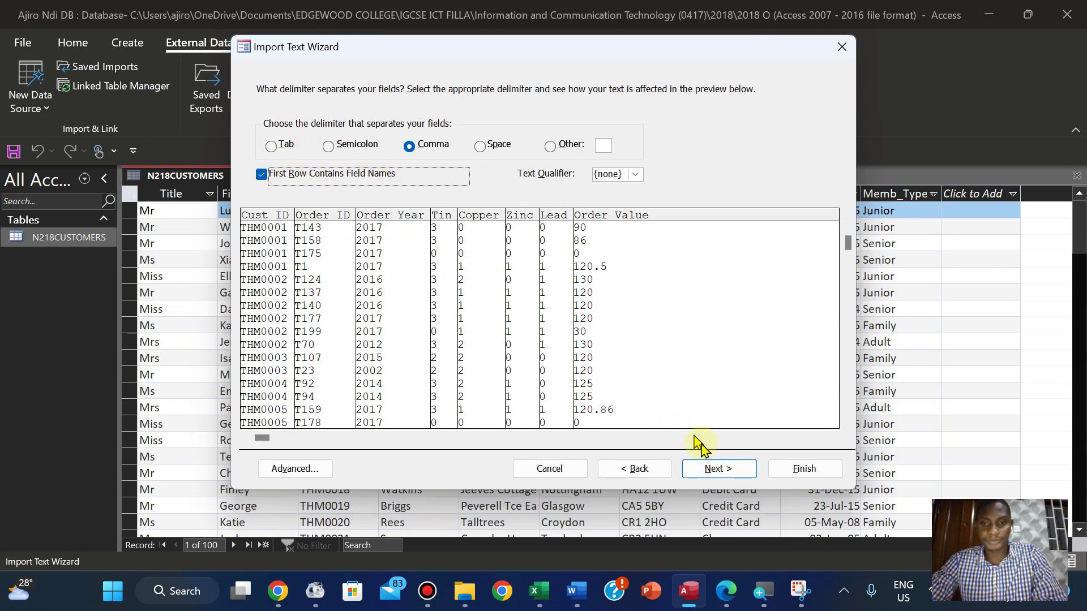
{"action": "left_click", "coordinate": [712, 469]}
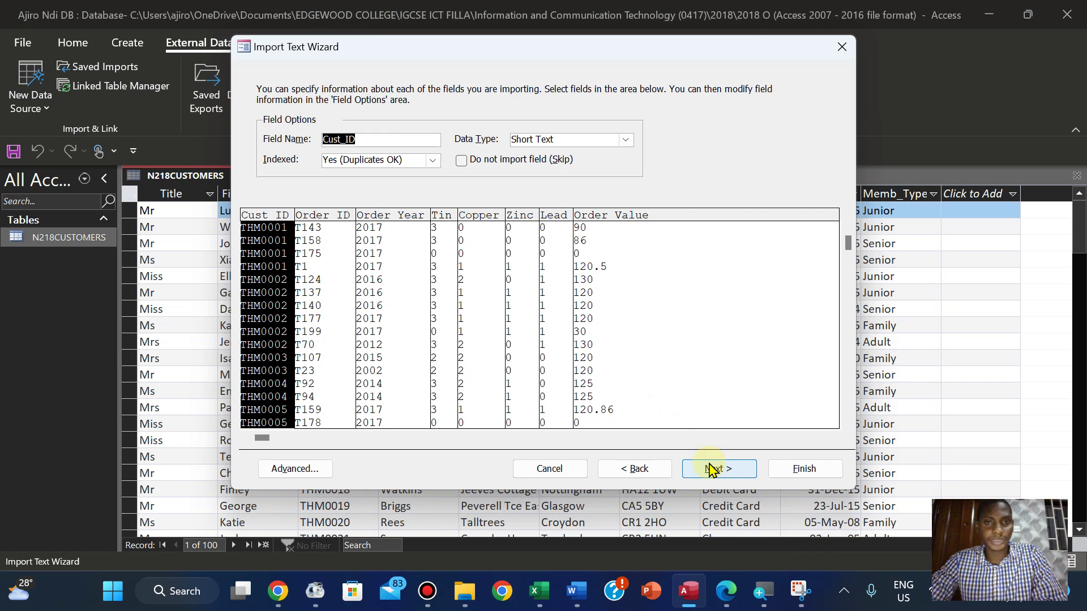
{"action": "left_click", "coordinate": [624, 470]}
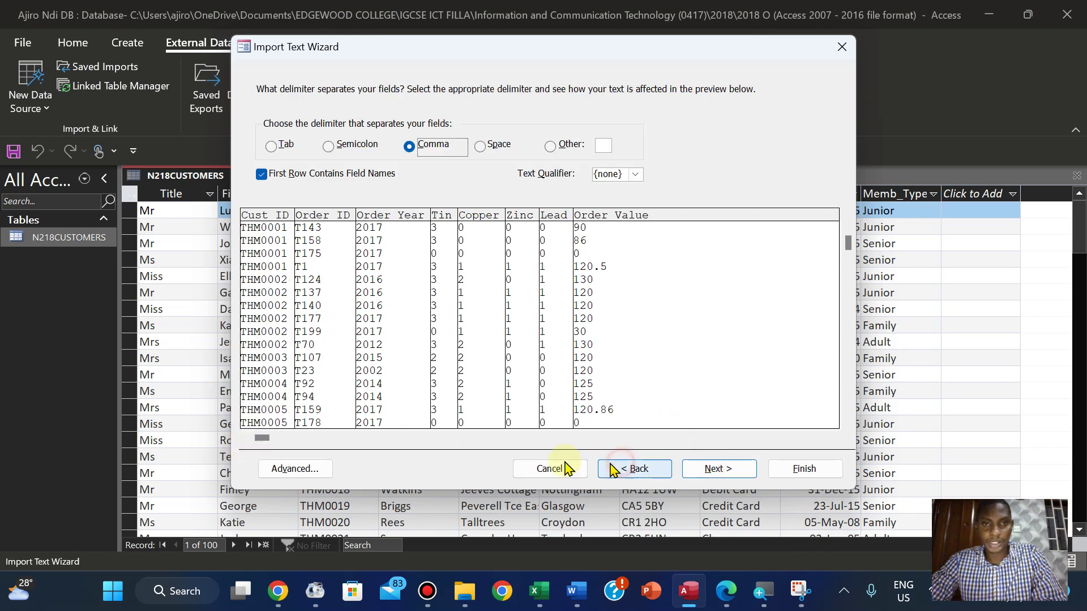
{"action": "left_click", "coordinate": [287, 476]}
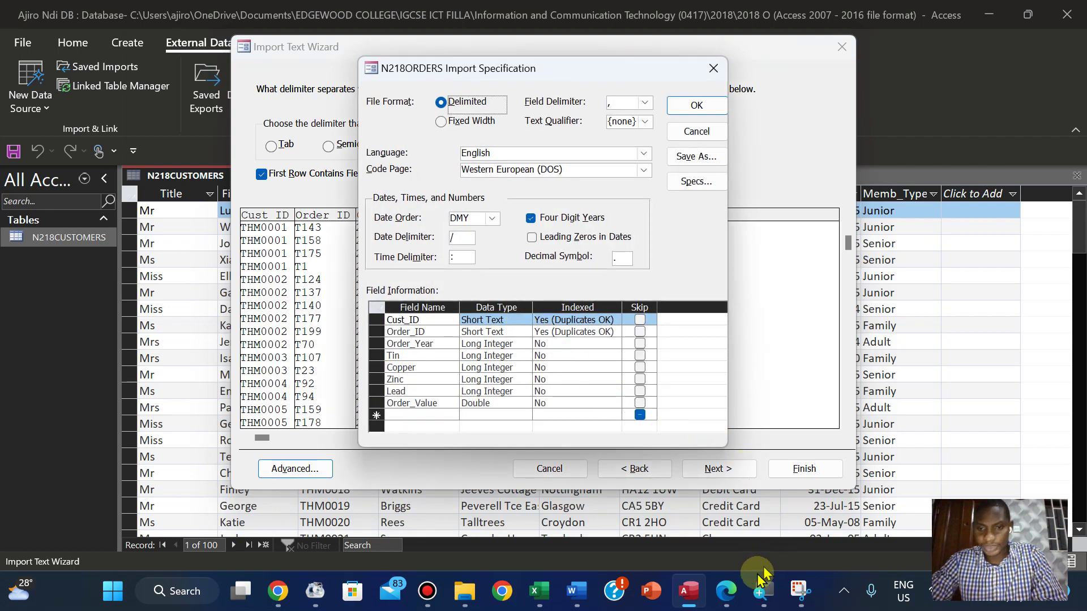
Change Order_Value's data type to Currency in the import specification and confirm it
{"action": "left_click", "coordinate": [725, 592]}
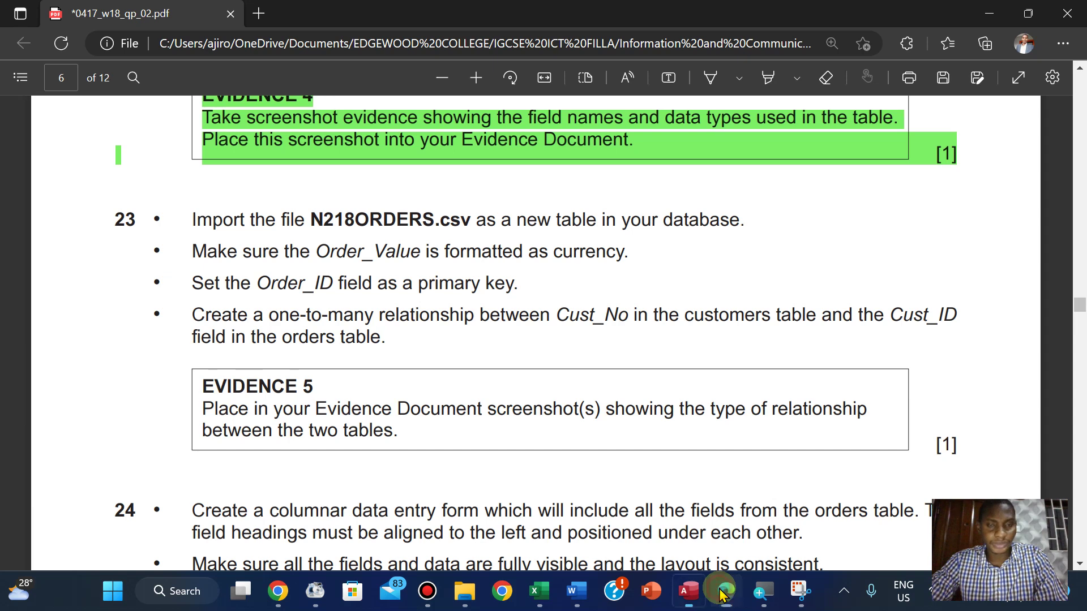
{"action": "left_click", "coordinate": [721, 592]}
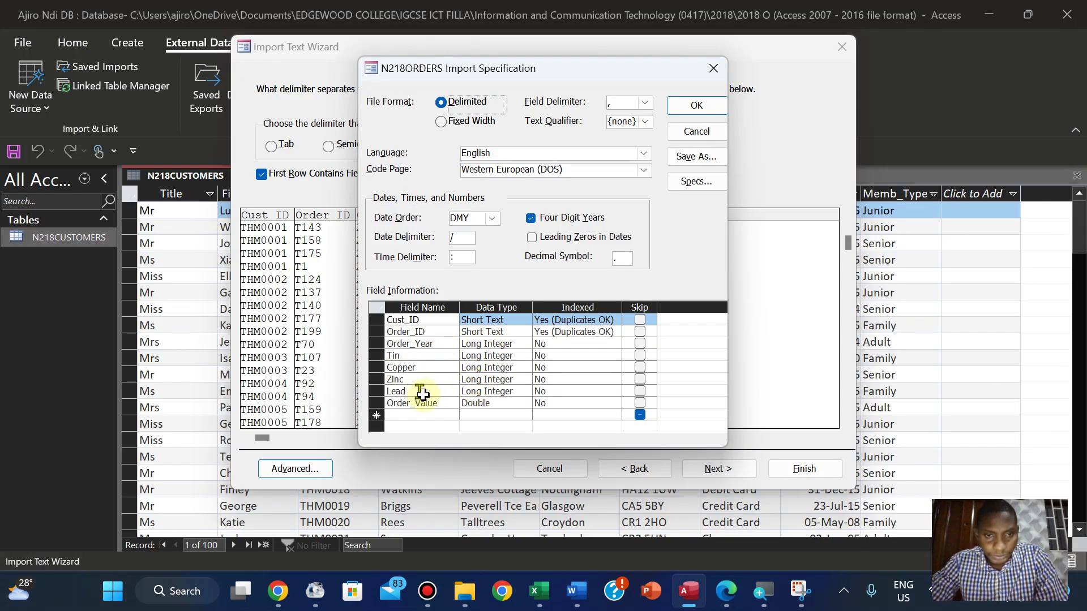
{"action": "left_click", "coordinate": [478, 402]}
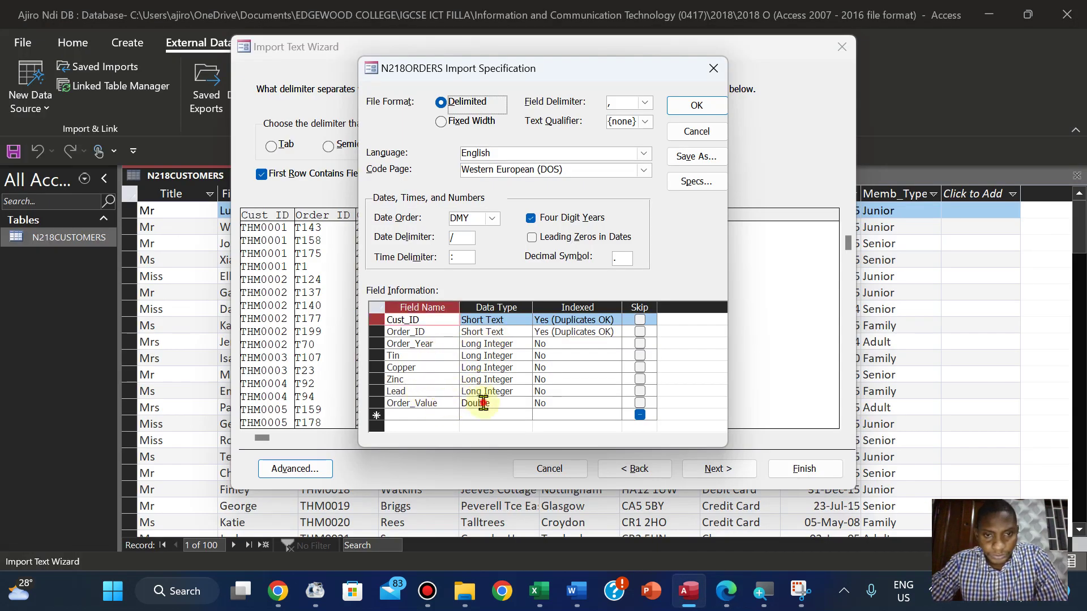
{"action": "left_click", "coordinate": [524, 403]}
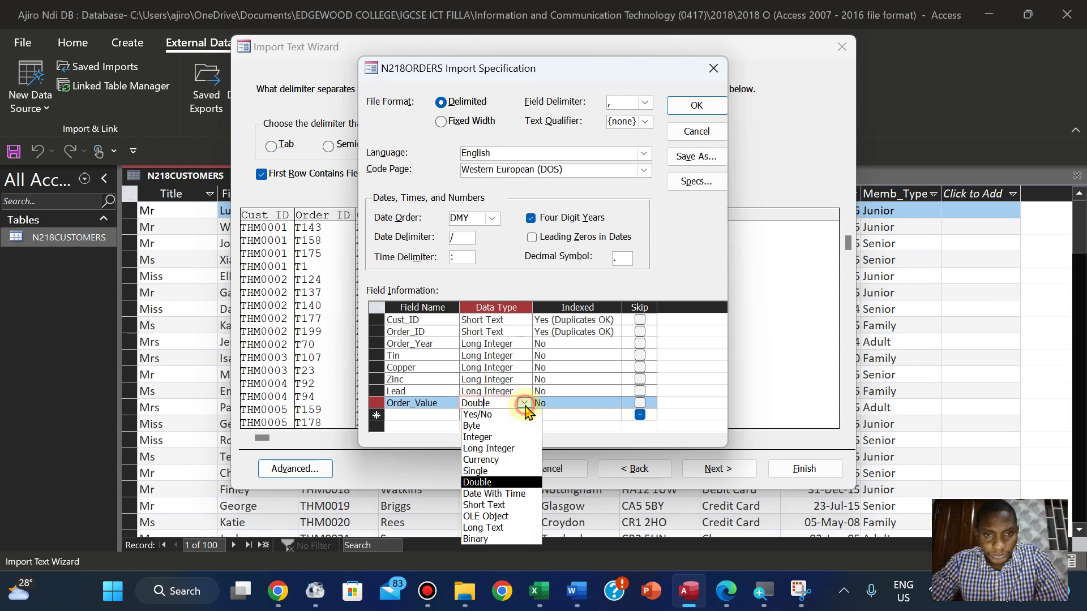
{"action": "left_click", "coordinate": [501, 460]}
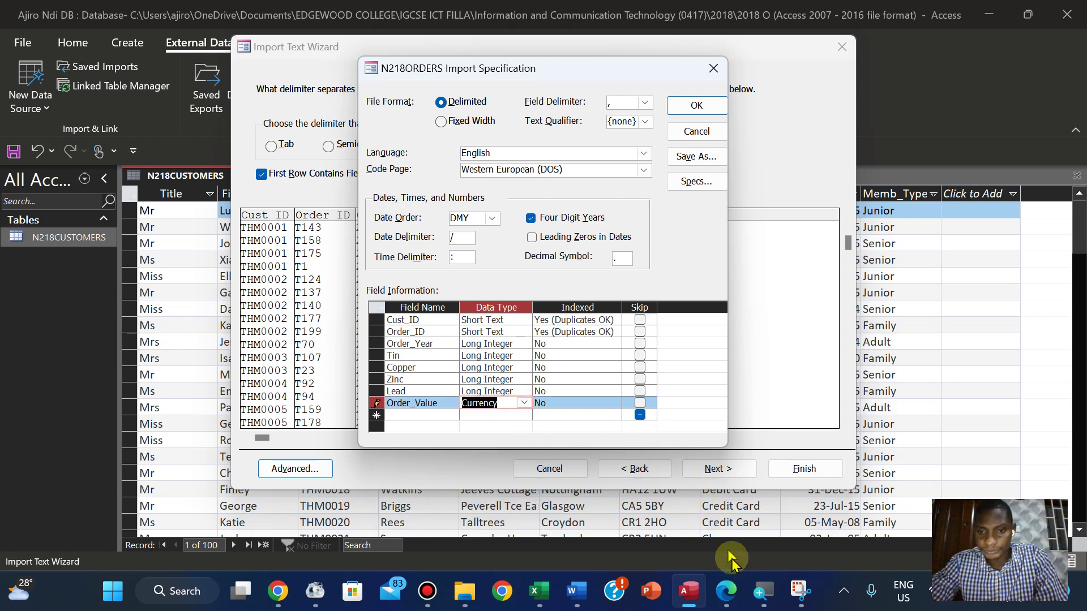
{"action": "left_click", "coordinate": [729, 591]}
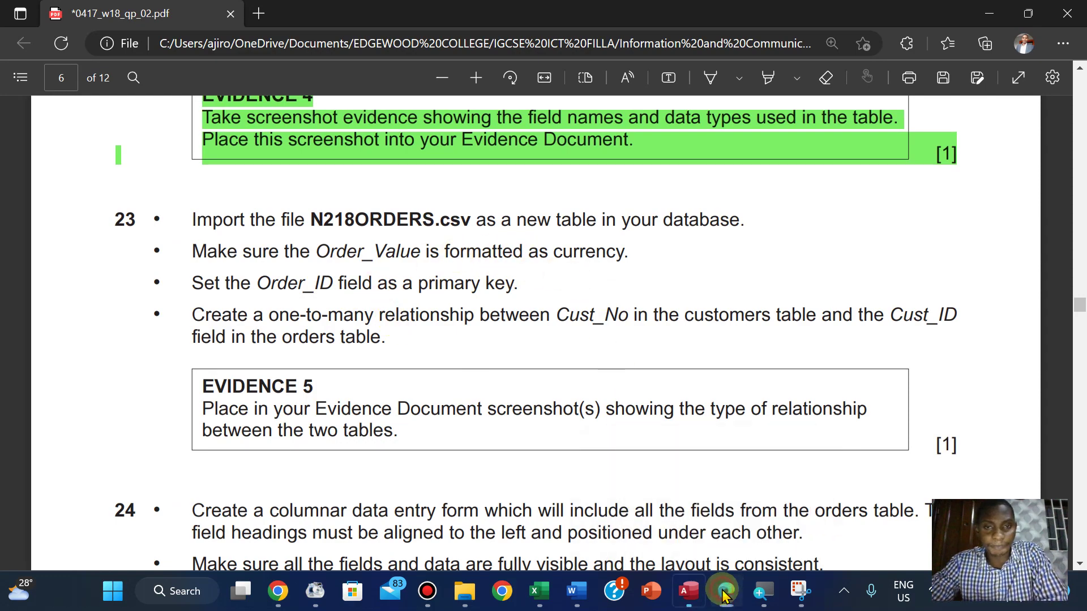
{"action": "left_click", "coordinate": [689, 591]}
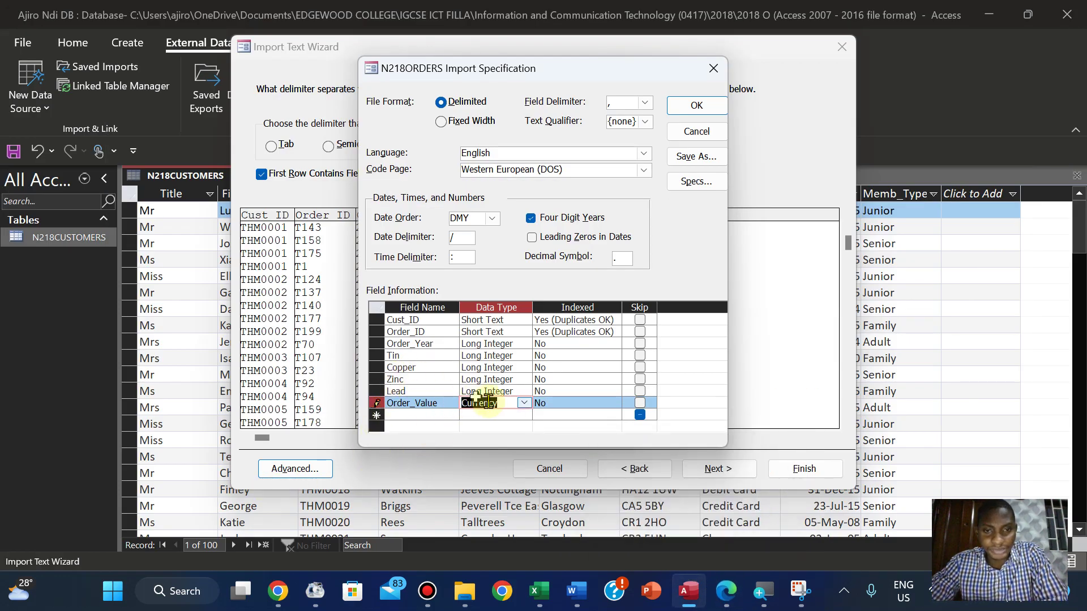
{"action": "left_click", "coordinate": [696, 107]}
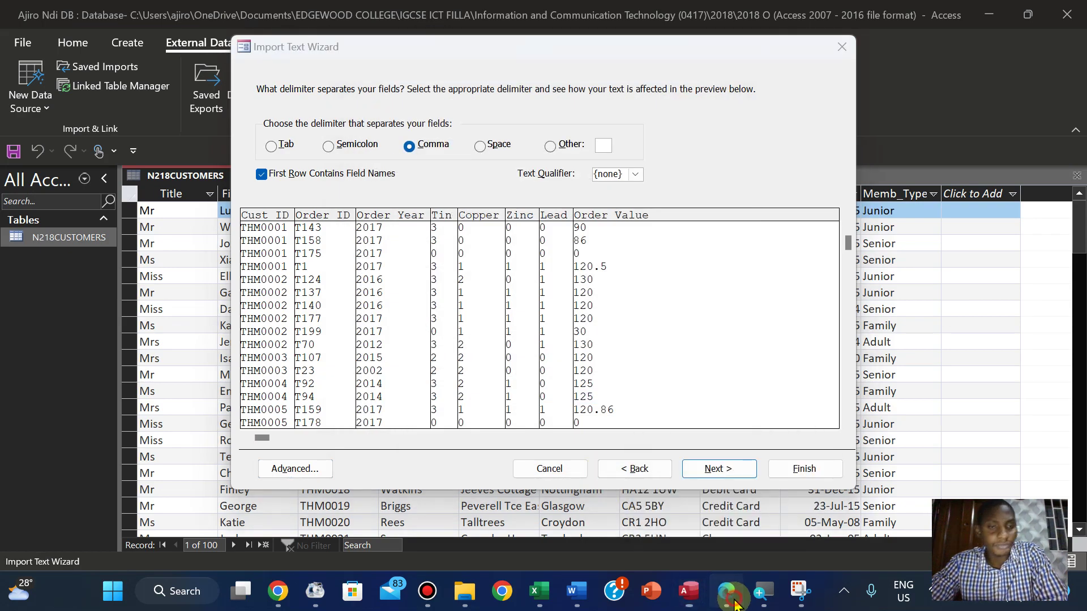
Accept the comma delimiter and the field settings in the Import Text Wizard
{"action": "left_click", "coordinate": [734, 602]}
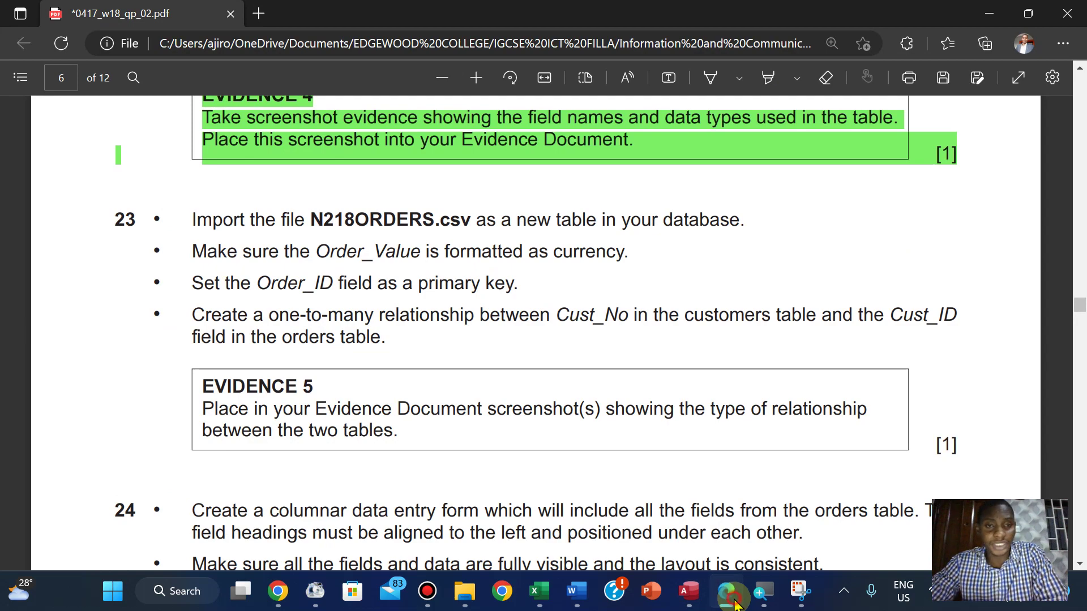
{"action": "left_click", "coordinate": [734, 603]}
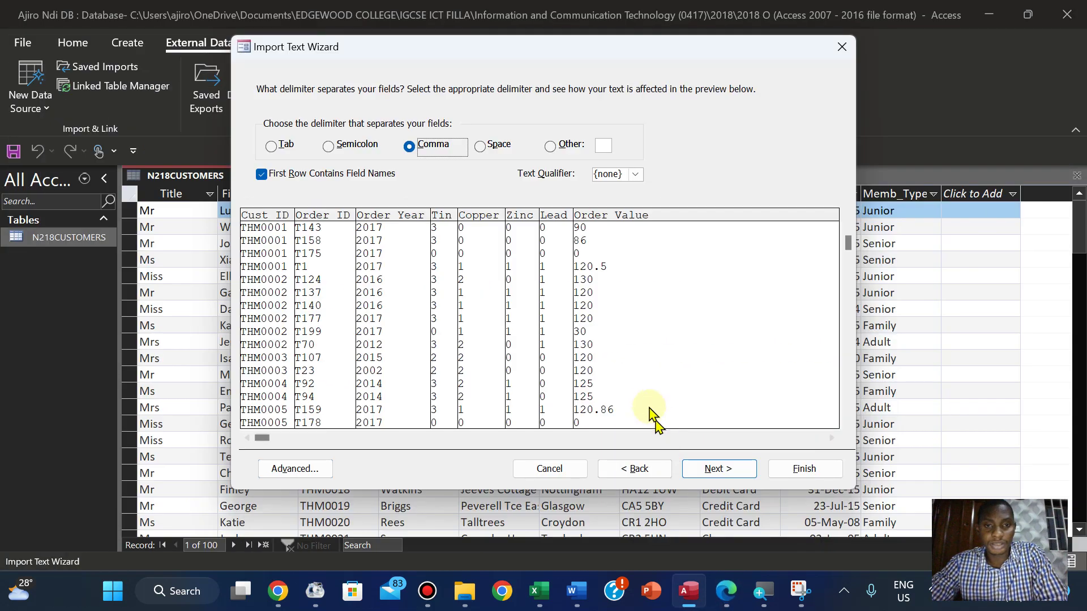
{"action": "left_click", "coordinate": [718, 470]}
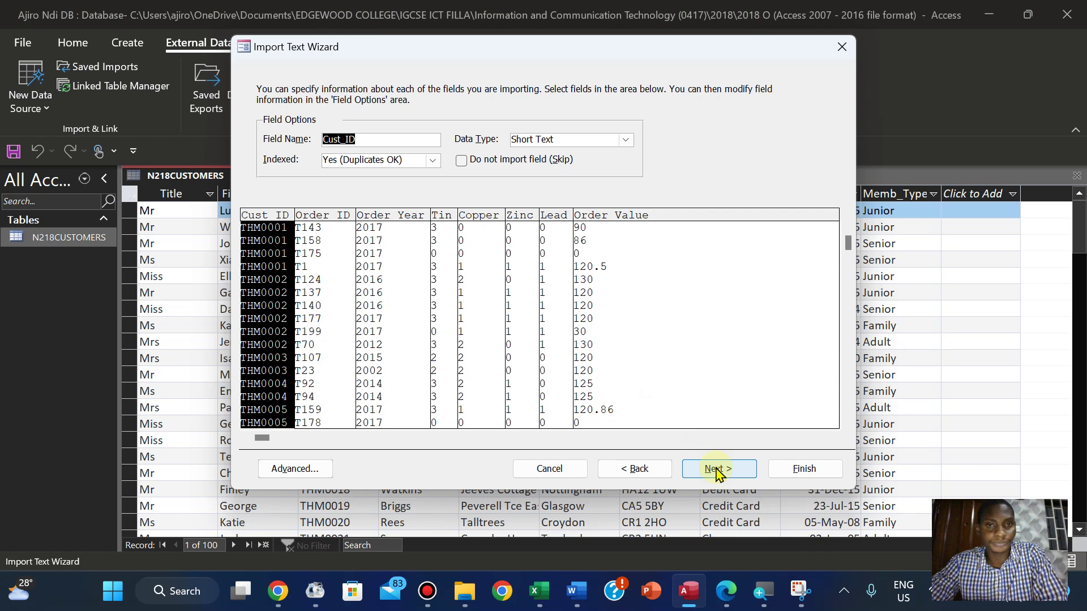
{"action": "left_click", "coordinate": [717, 471]}
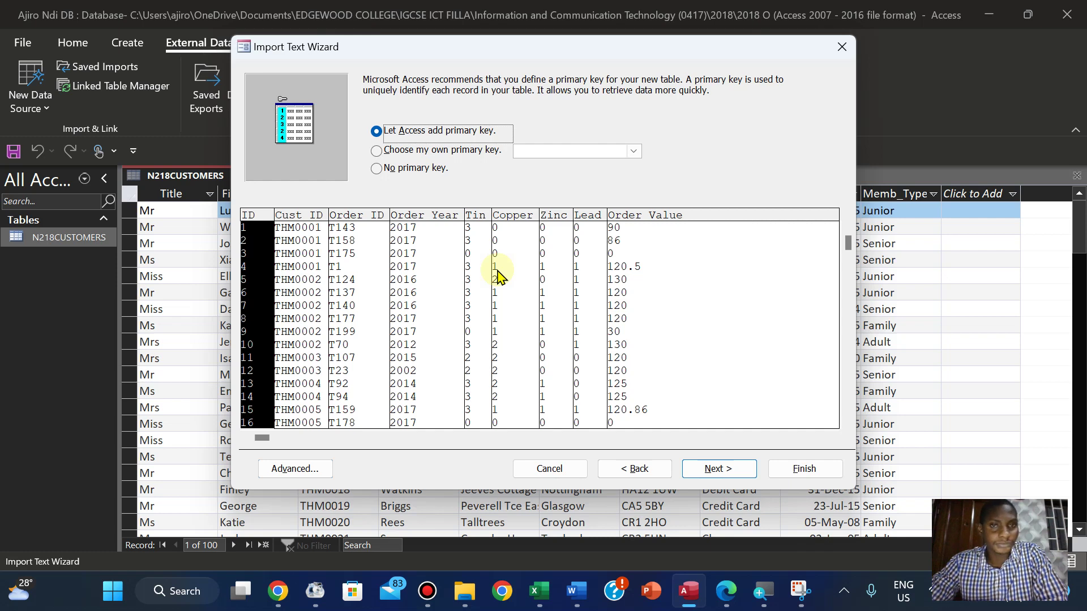
Choose Order_ID as your own primary key and finish importing the table N218ORDERS
{"action": "left_click", "coordinate": [377, 152]}
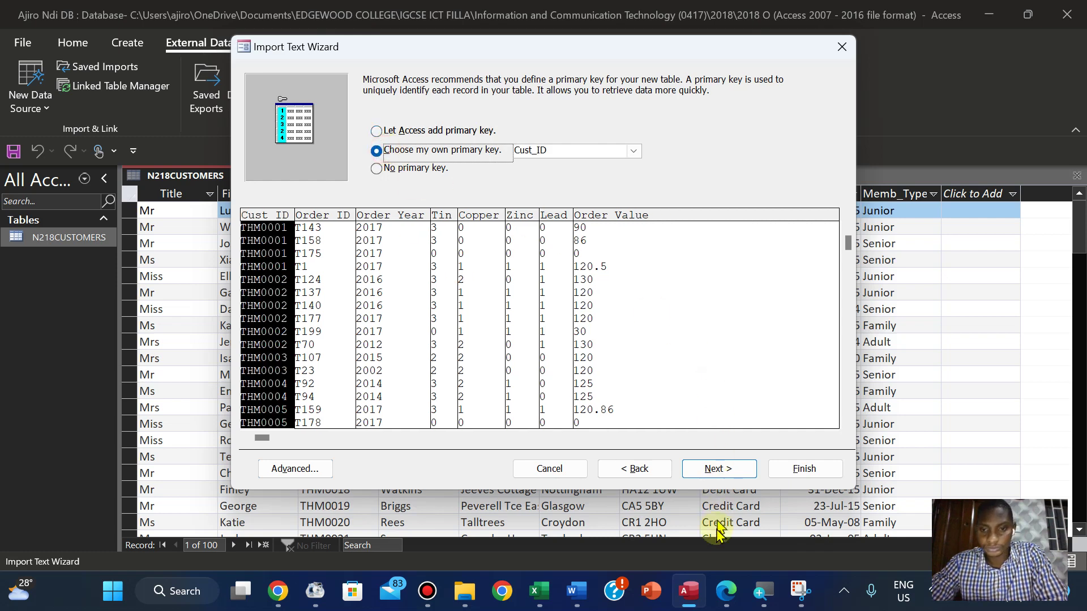
{"action": "left_click", "coordinate": [736, 594]}
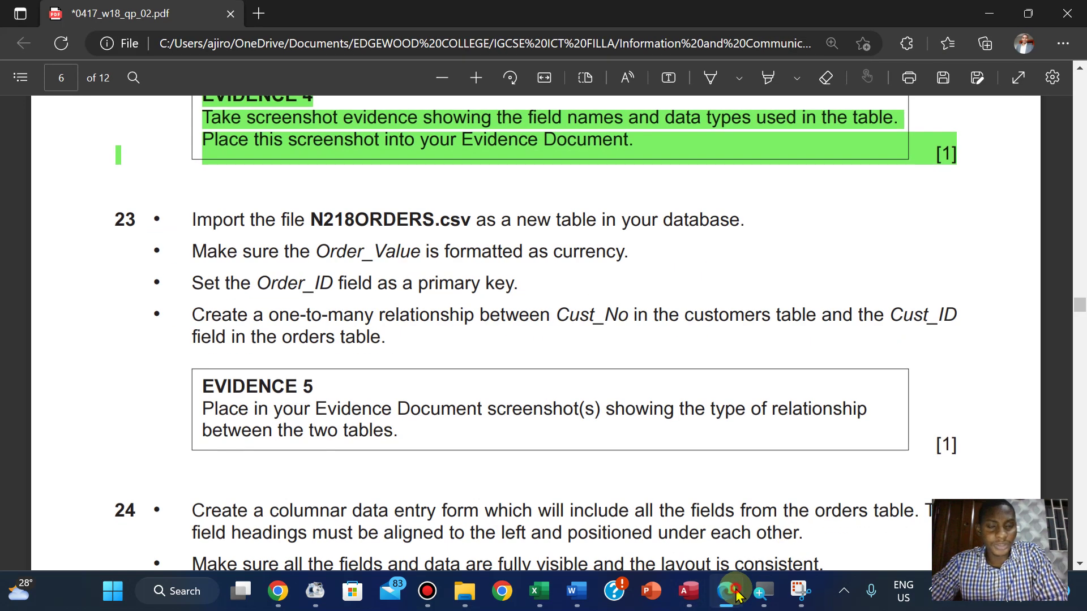
{"action": "left_click", "coordinate": [738, 592]}
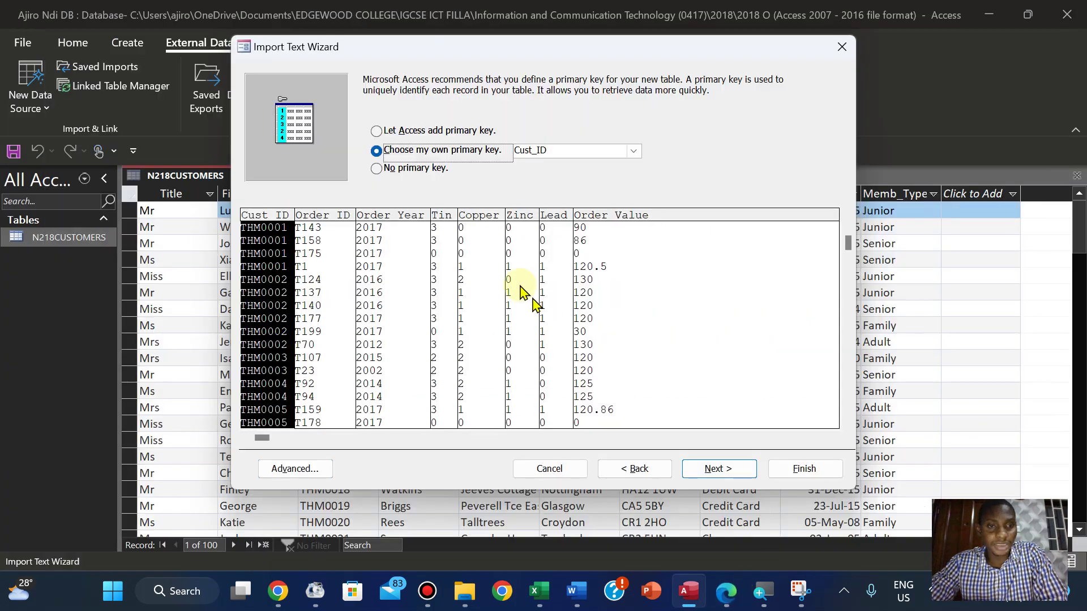
{"action": "left_click", "coordinate": [326, 227]}
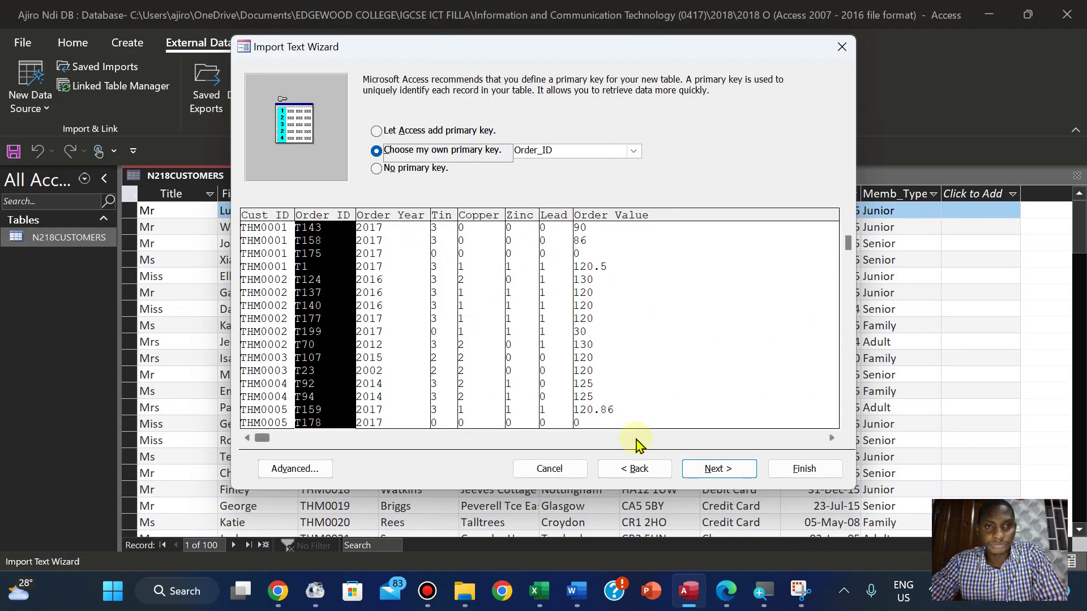
{"action": "left_click", "coordinate": [718, 469]}
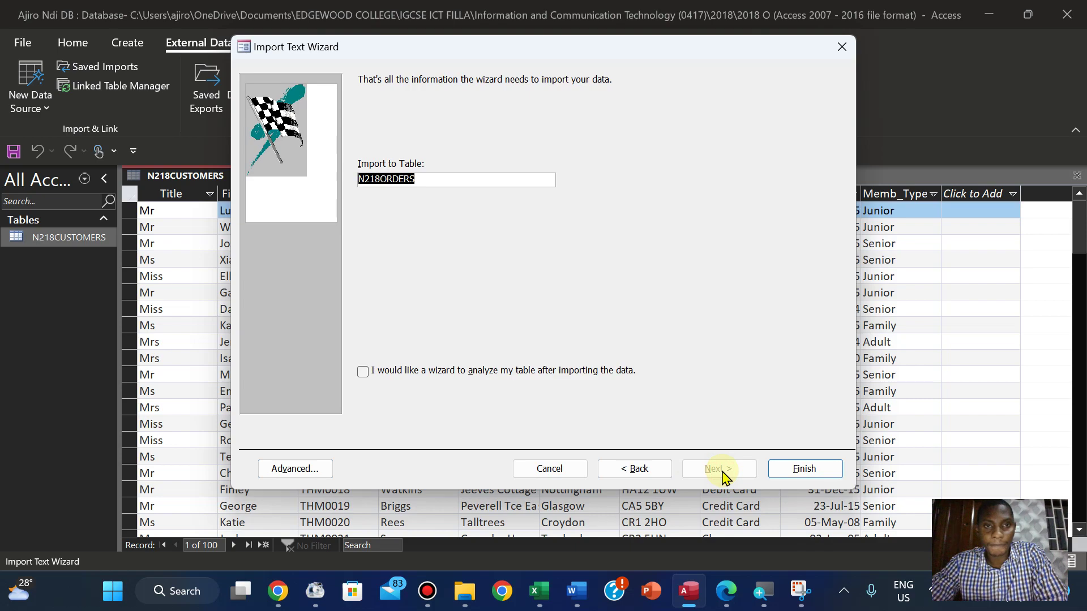
{"action": "left_click", "coordinate": [792, 468]}
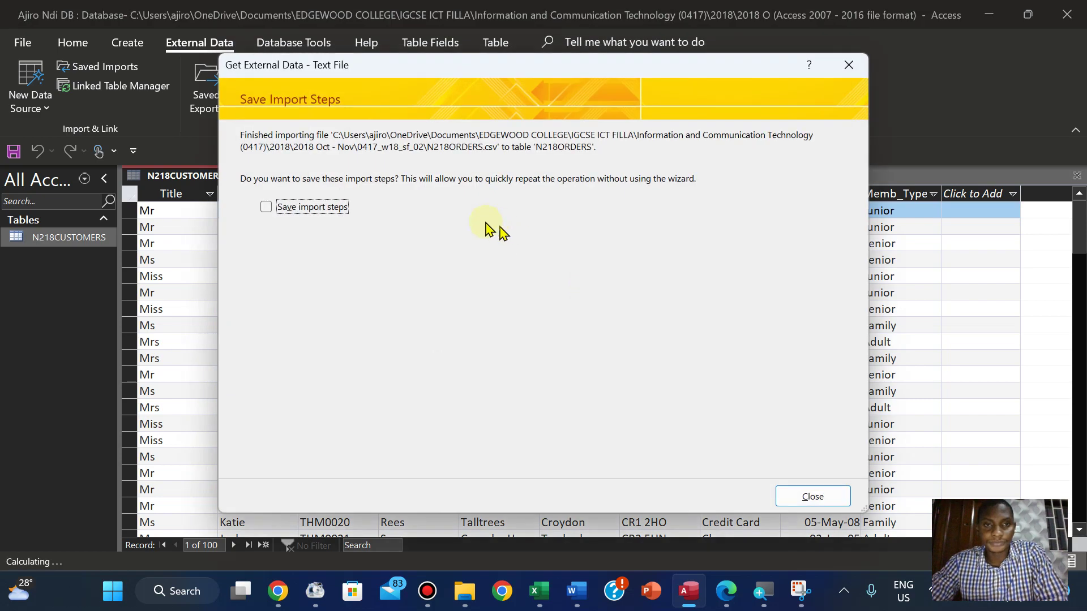
Close the import summary without saving steps, then close the N218CUSTOMERS datasheet
{"action": "left_click", "coordinate": [813, 496]}
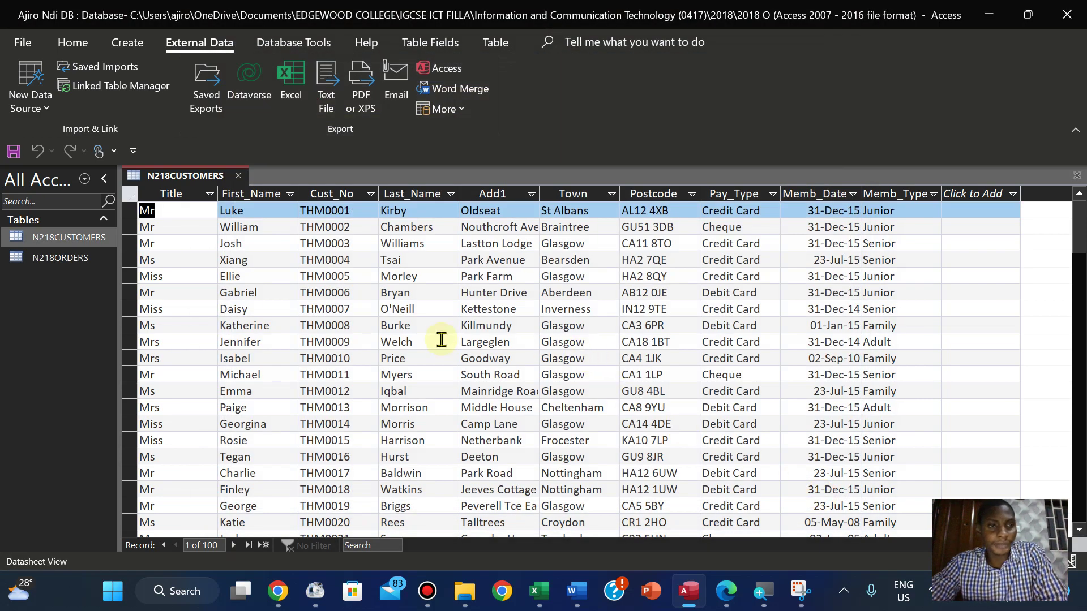
{"action": "right_click", "coordinate": [175, 184]}
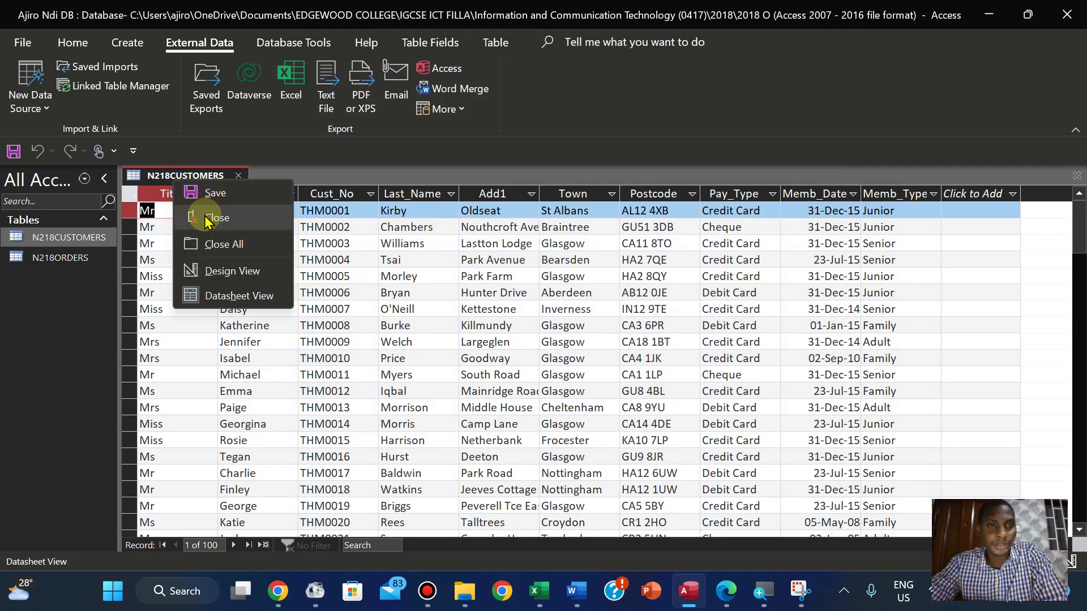
{"action": "left_click", "coordinate": [210, 218]}
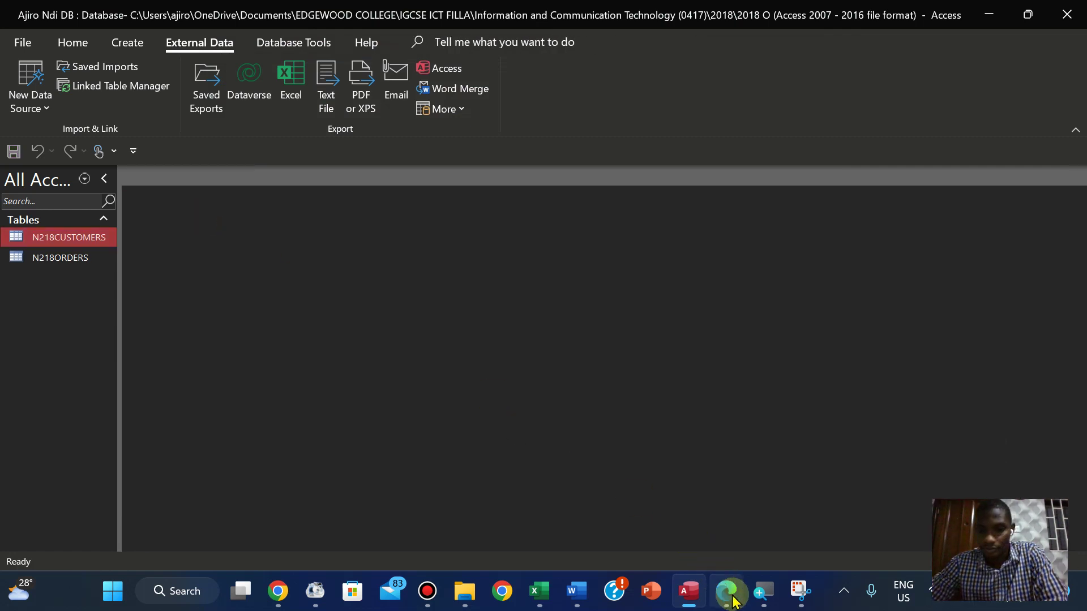
{"action": "left_click", "coordinate": [726, 591]}
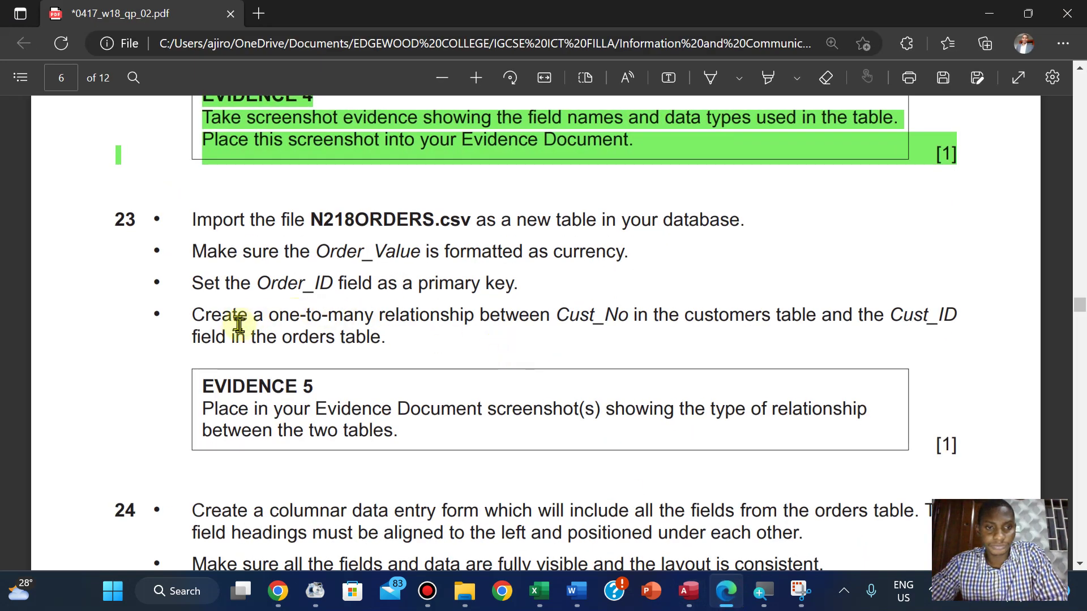
Read question 23's Cust_No–Cust_ID one-to-many relationship and Evidence 5 requirements
{"action": "scroll", "coordinate": [246, 330], "scroll_direction": "down", "scroll_amount": 2}
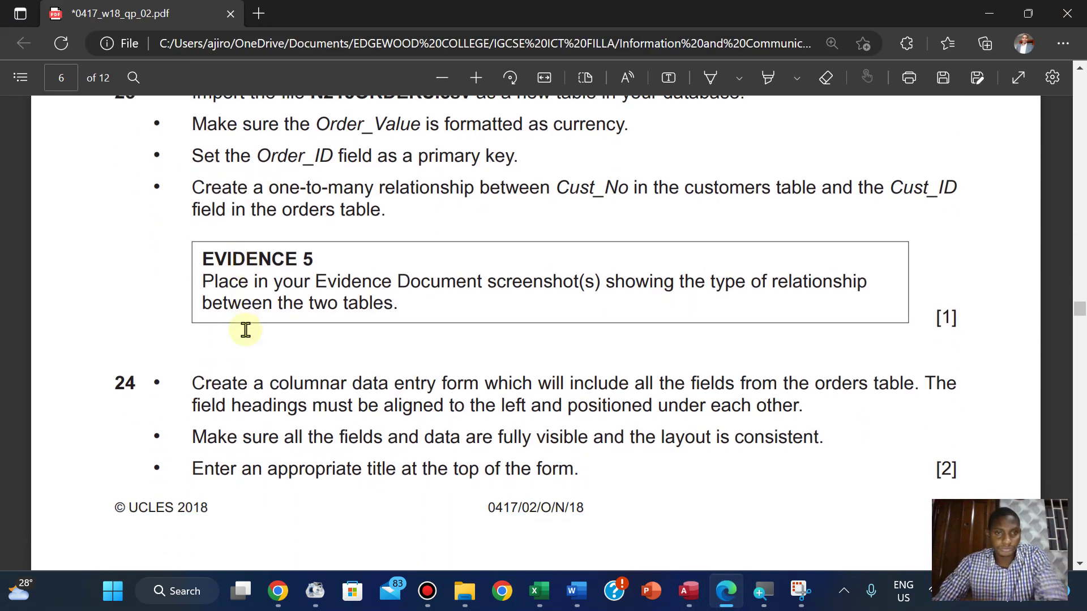
{"action": "scroll", "coordinate": [246, 331], "scroll_direction": "up", "scroll_amount": 2}
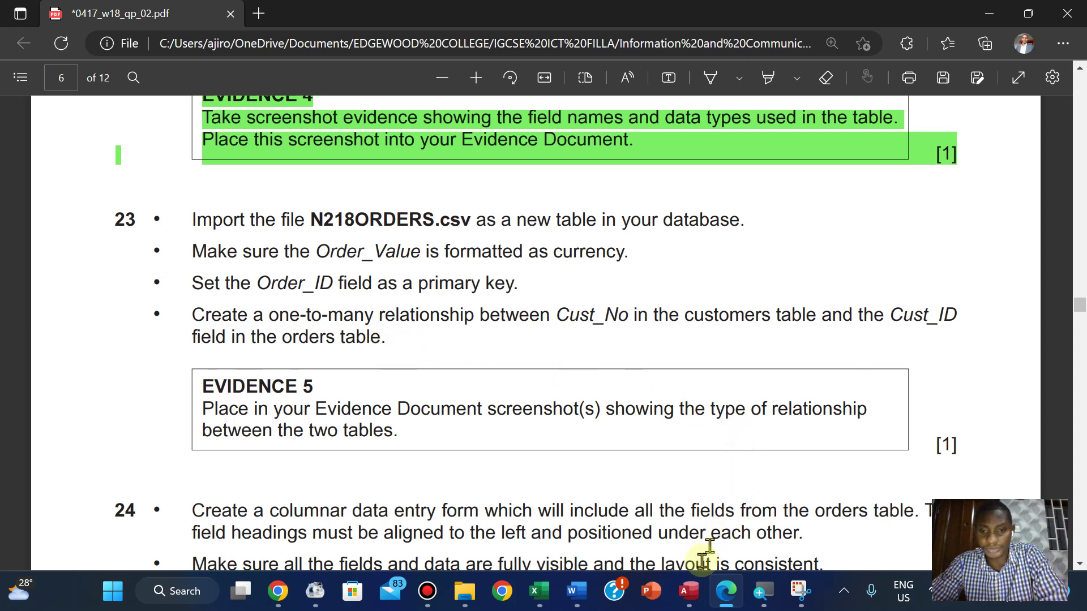
{"action": "left_click", "coordinate": [688, 592]}
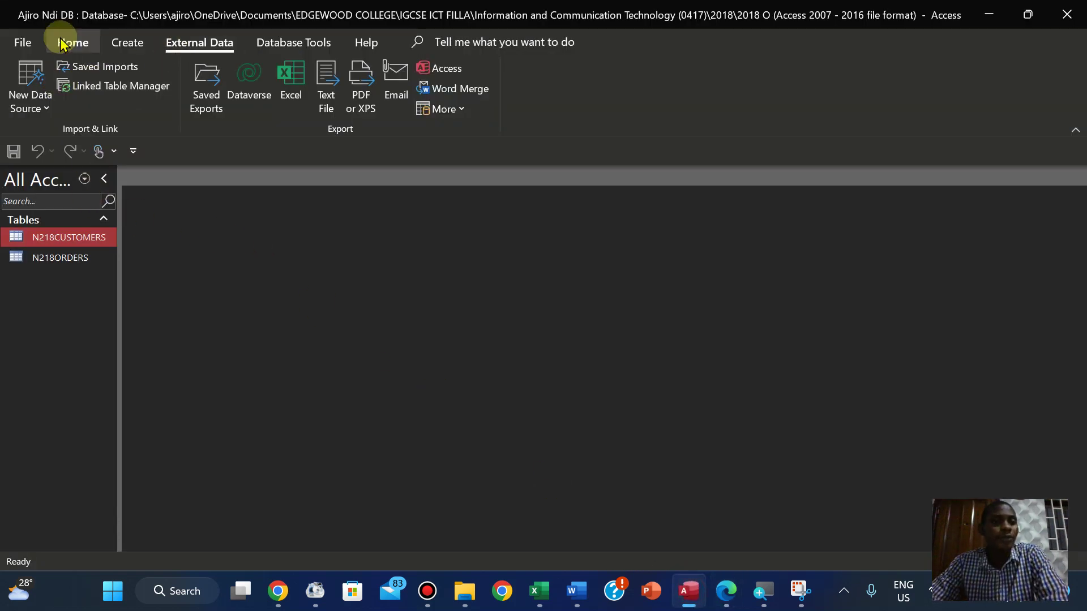
Add N218ORDERS and N218CUSTOMERS to a new Relationships window
{"action": "left_click", "coordinate": [282, 44]}
{"action": "left_click", "coordinate": [206, 74]}
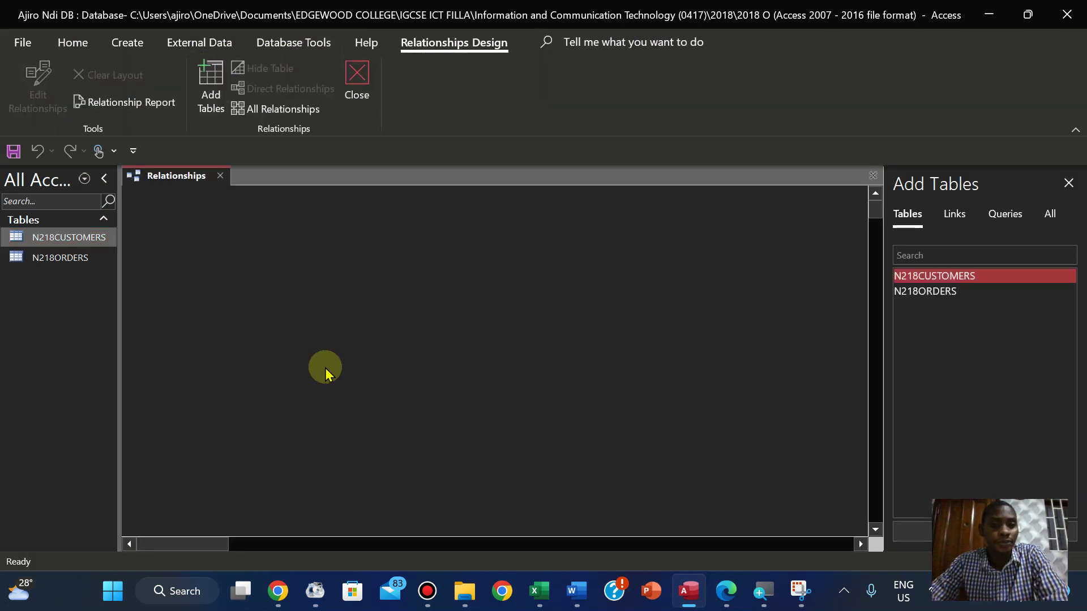
{"action": "left_click", "coordinate": [930, 292]}
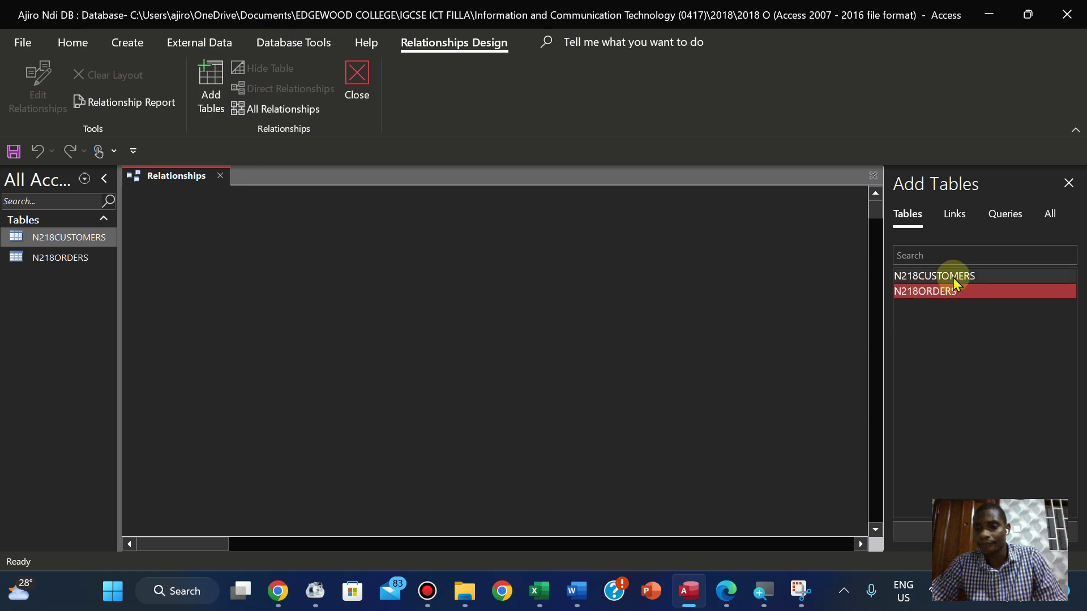
{"action": "left_click", "coordinate": [955, 277], "text": "ctrl"}
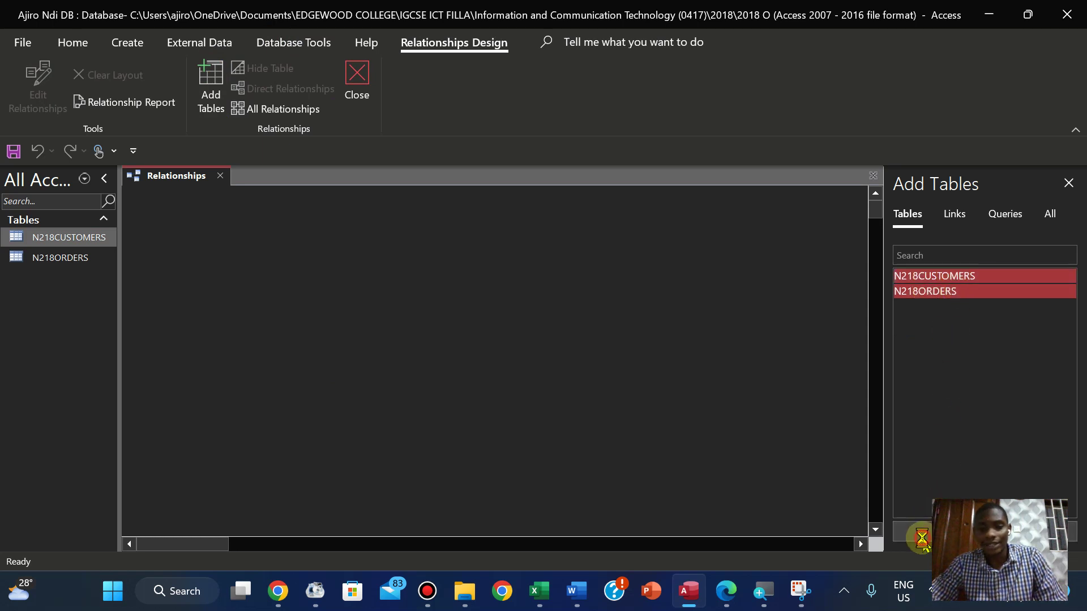
{"action": "left_click", "coordinate": [1072, 181]}
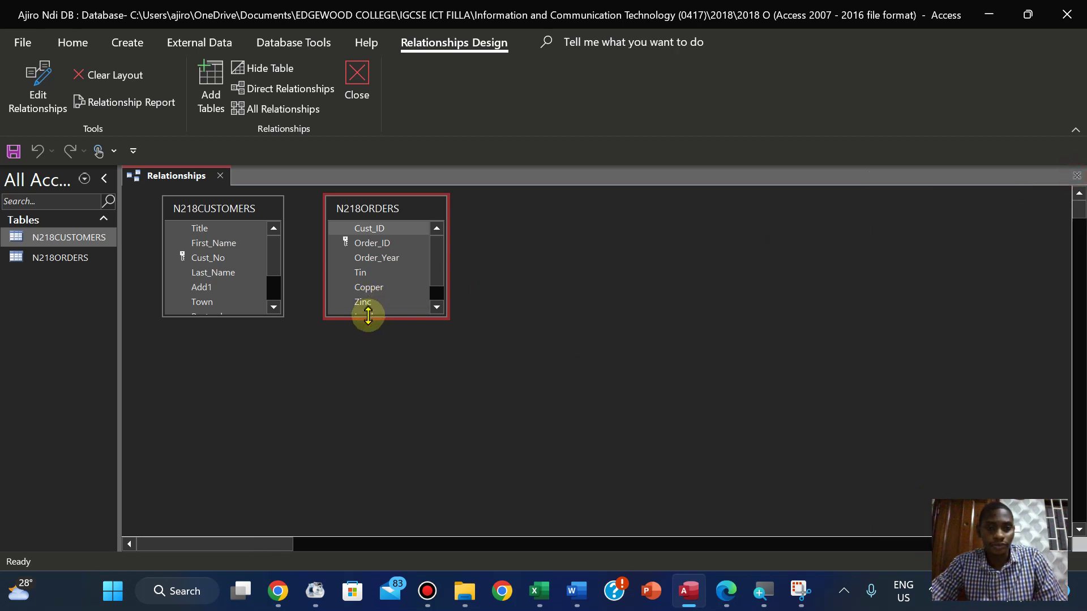
Enlarge both table boxes so every field of N218ORDERS and N218CUSTOMERS shows
{"action": "left_click_drag", "start_coordinate": [367, 317], "coordinate": [367, 354]}
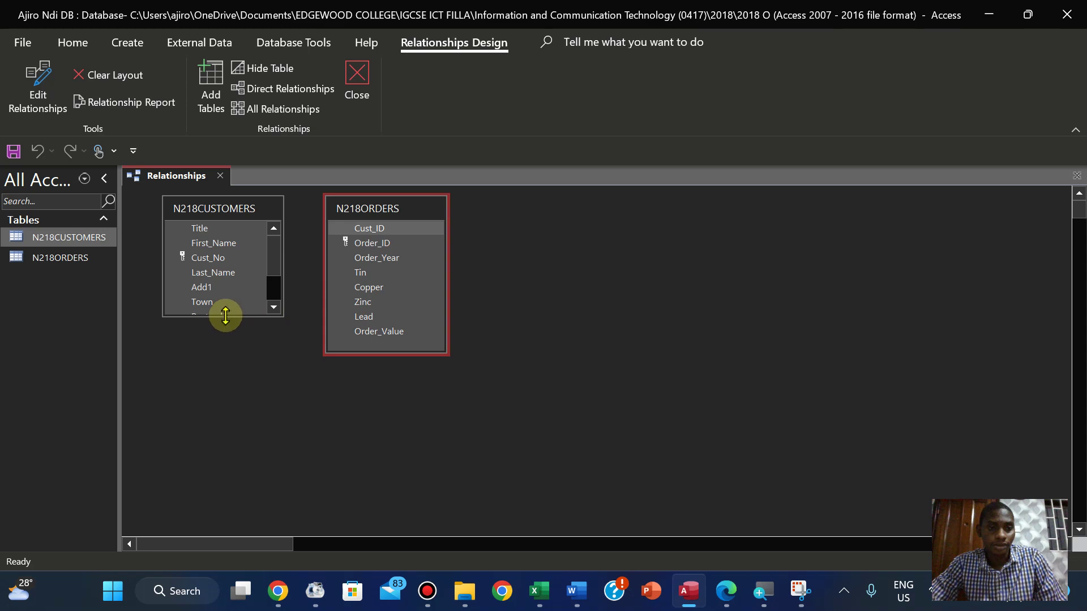
{"action": "left_click_drag", "start_coordinate": [226, 315], "coordinate": [226, 382]}
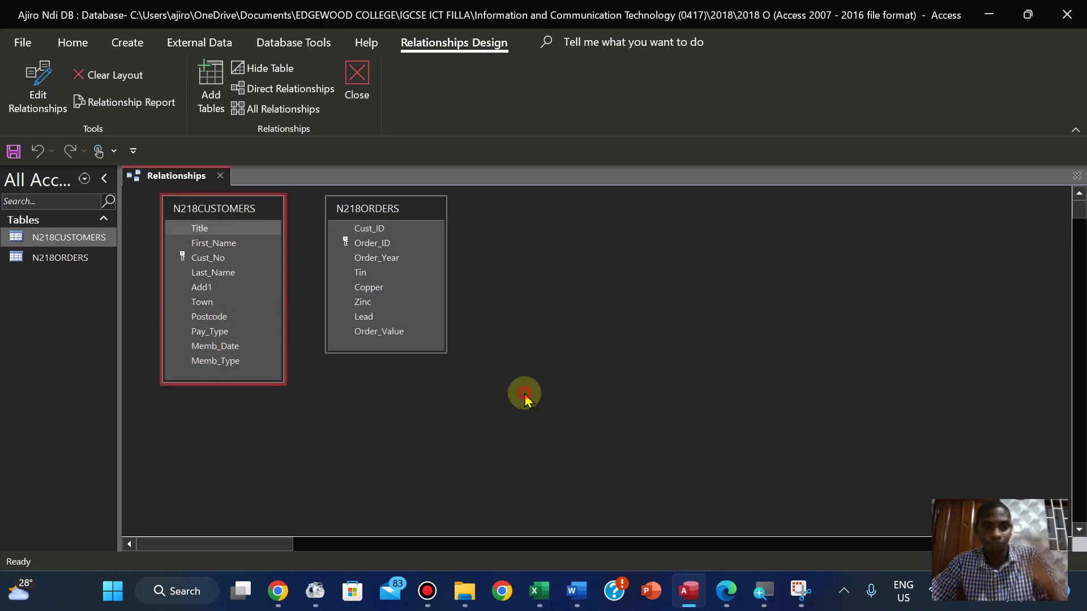
{"action": "left_click", "coordinate": [726, 591]}
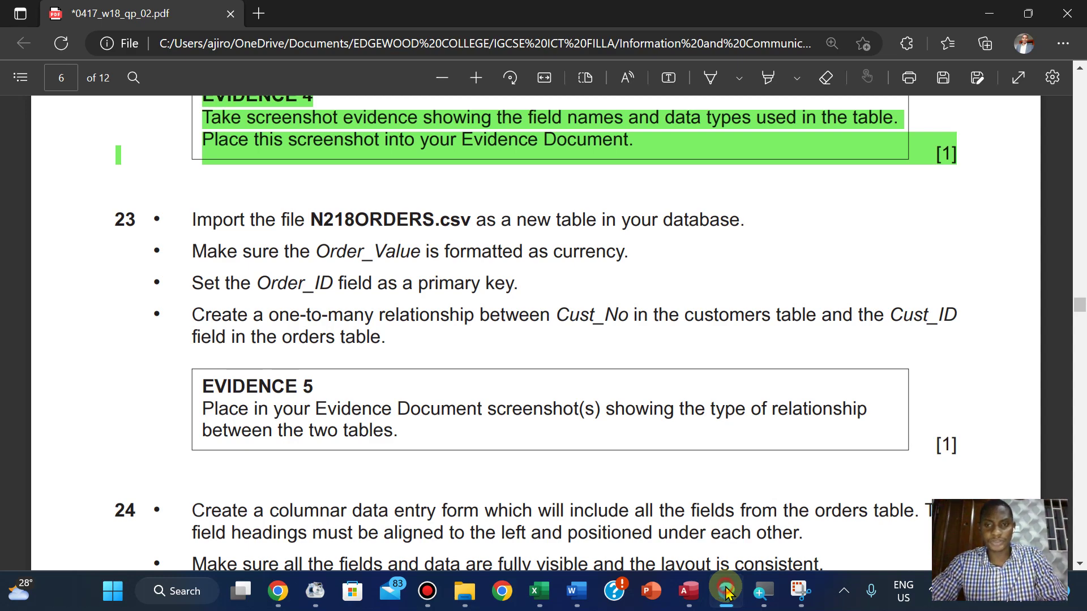
{"action": "left_click", "coordinate": [727, 591]}
{"action": "left_click", "coordinate": [727, 591]}
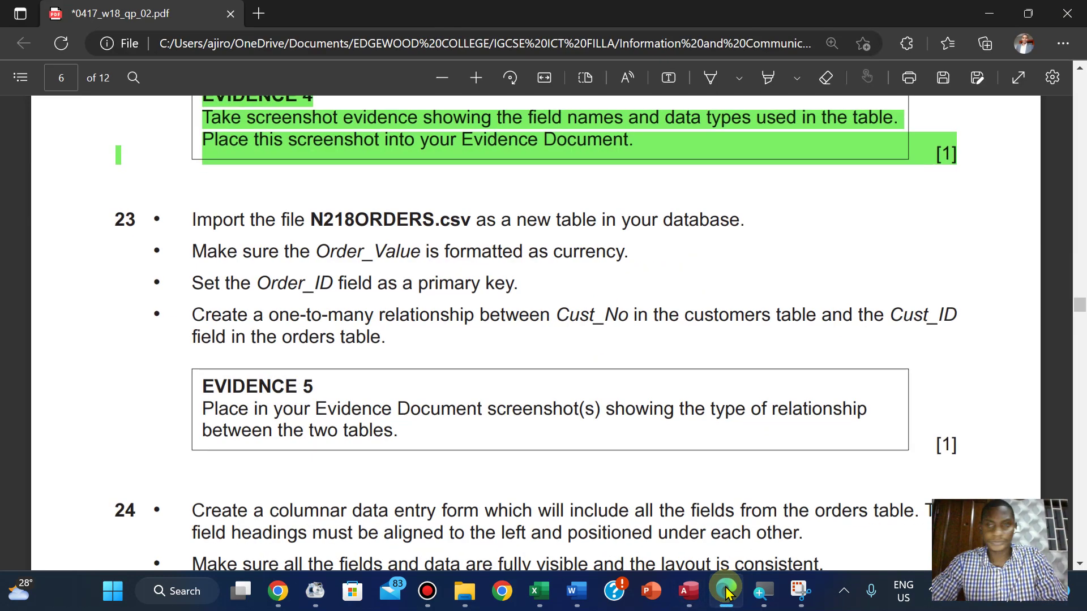
{"action": "left_click", "coordinate": [727, 591]}
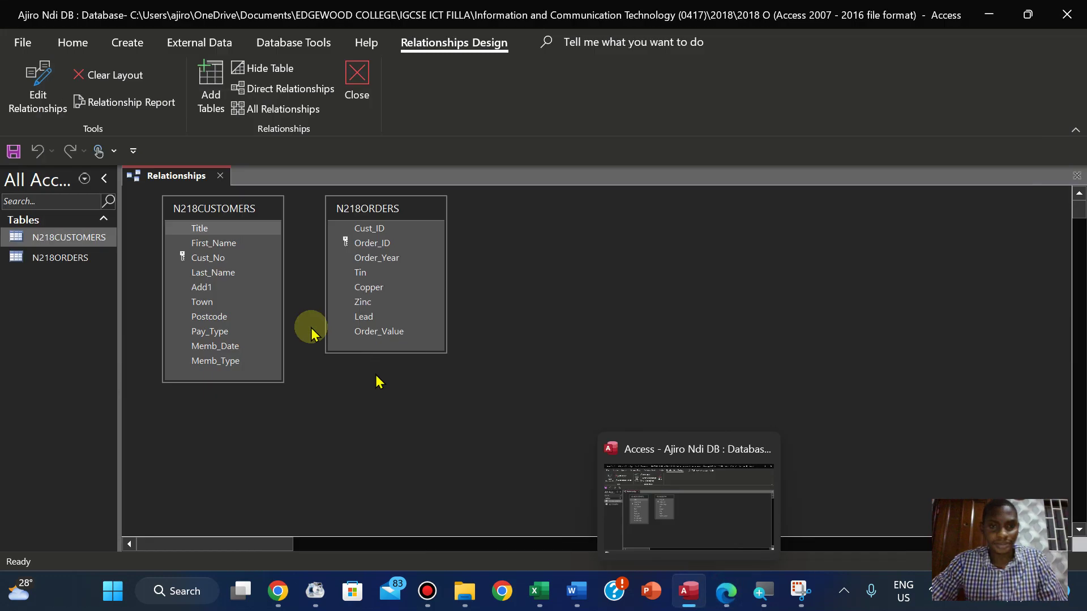
{"action": "left_click", "coordinate": [199, 259]}
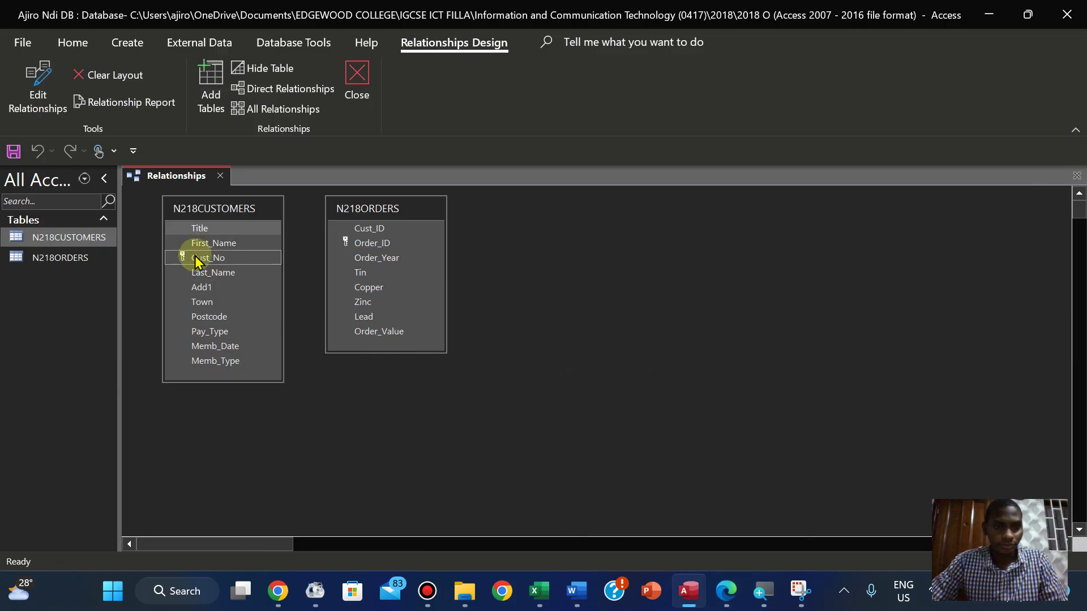
Link Cust_No in N218CUSTOMERS to Cust_ID in N218ORDERS as a one-to-many relationship
{"action": "left_click_drag", "start_coordinate": [198, 261], "coordinate": [363, 230]}
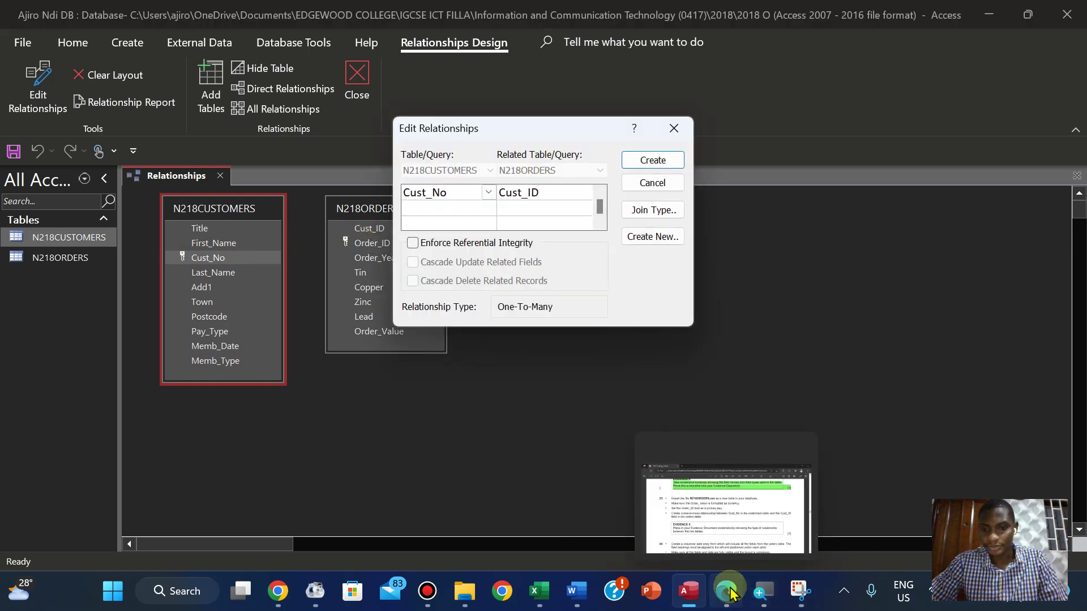
{"action": "left_click", "coordinate": [729, 593]}
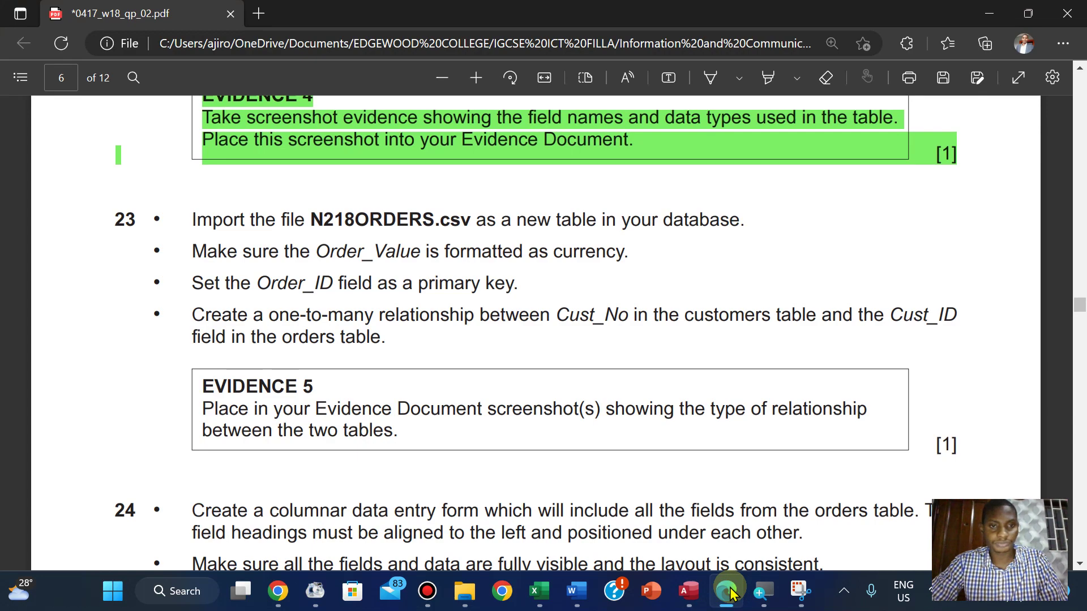
{"action": "left_click", "coordinate": [730, 593]}
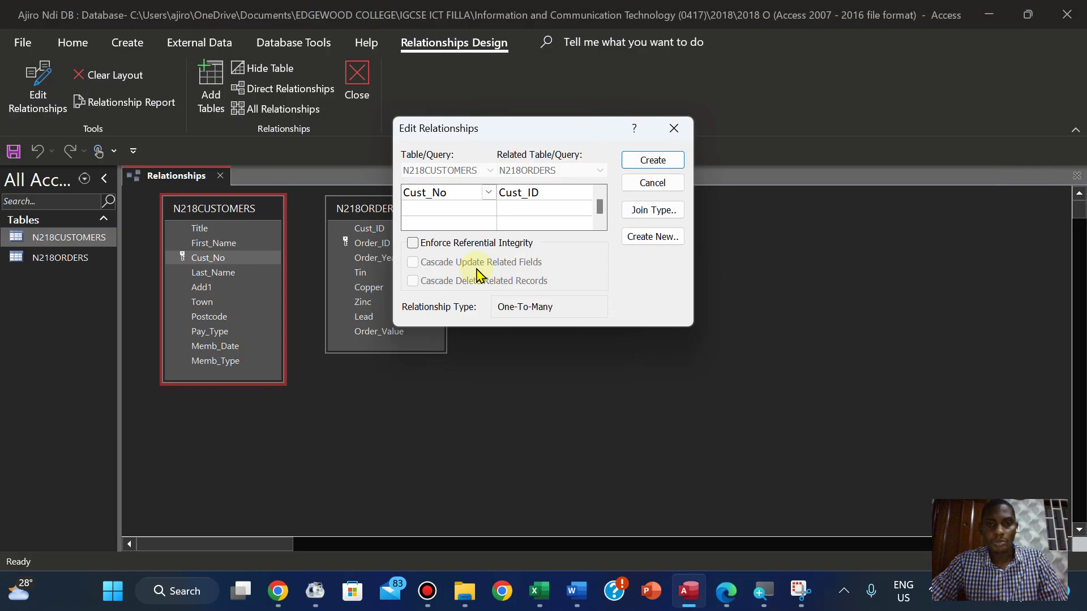
{"action": "left_click", "coordinate": [655, 163]}
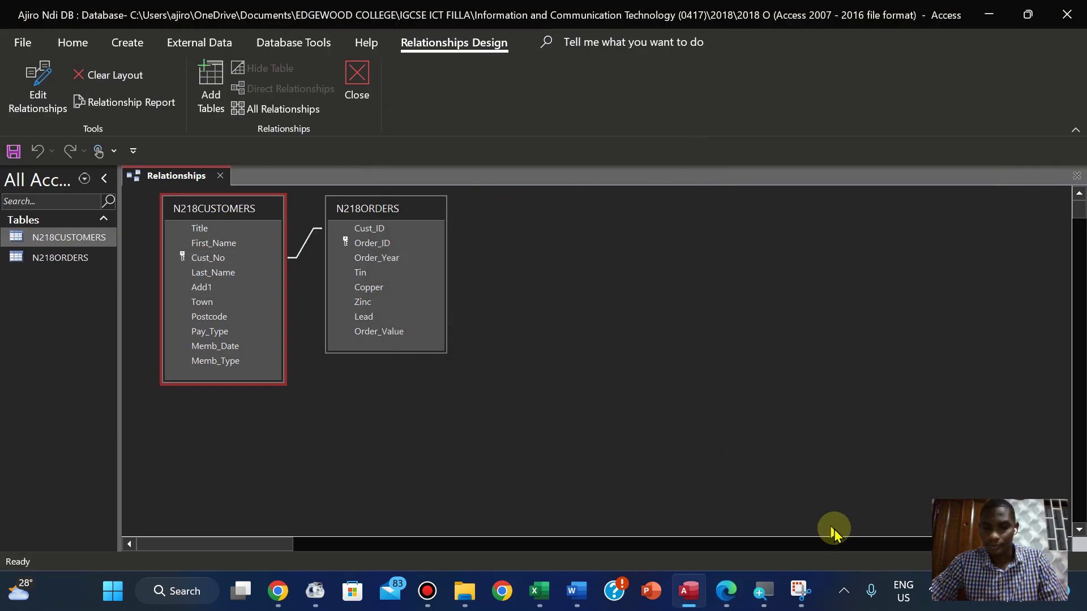
{"action": "left_click", "coordinate": [730, 597]}
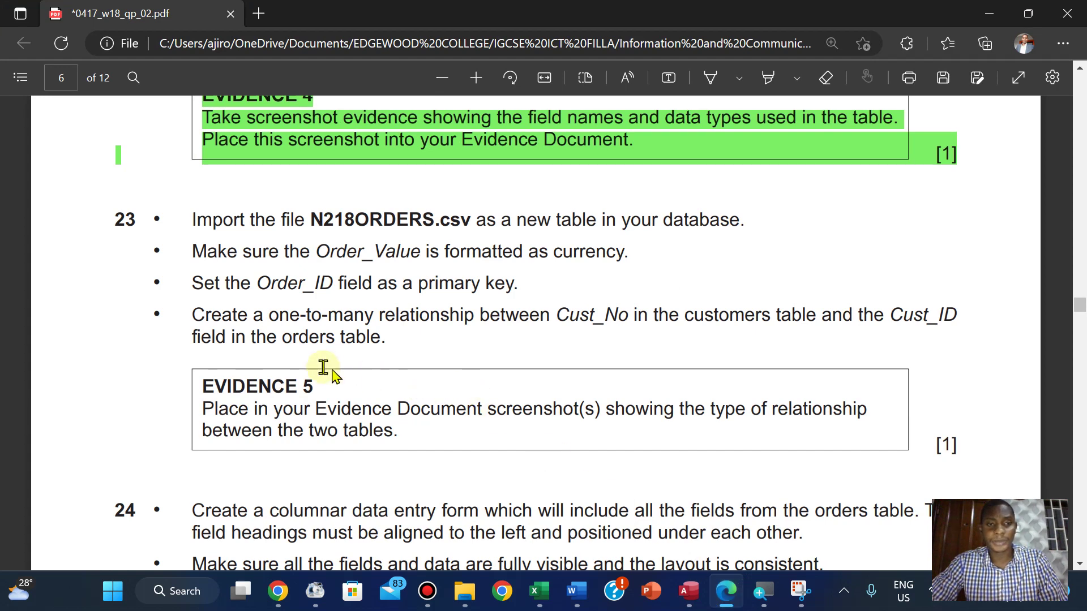
Shift the N218CUSTOMERS and N218ORDERS tables further left in the Relationships layout
{"action": "left_click", "coordinate": [725, 594]}
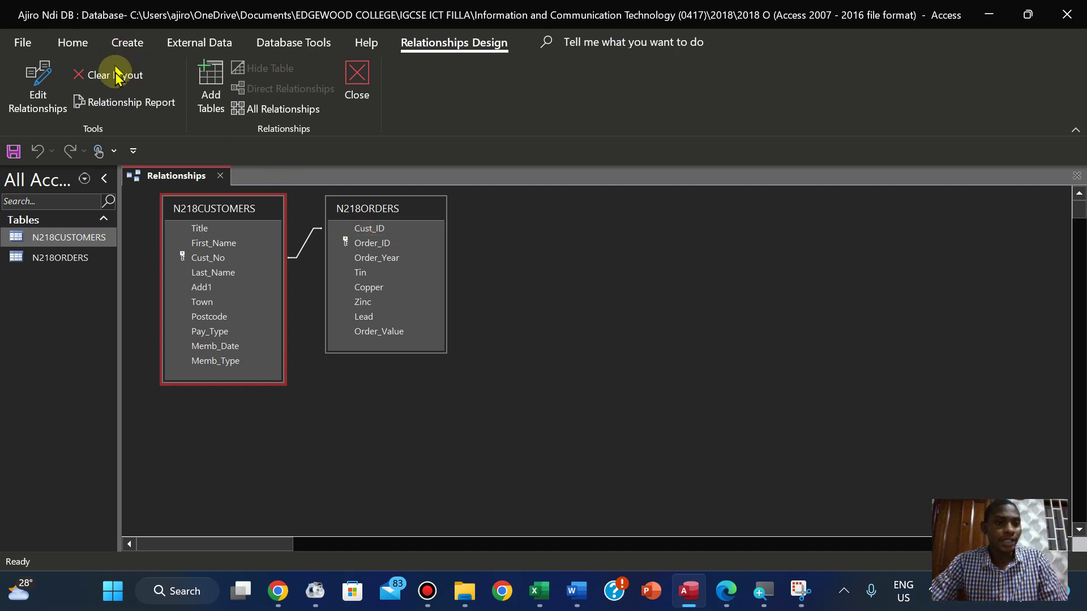
{"action": "left_click", "coordinate": [51, 96]}
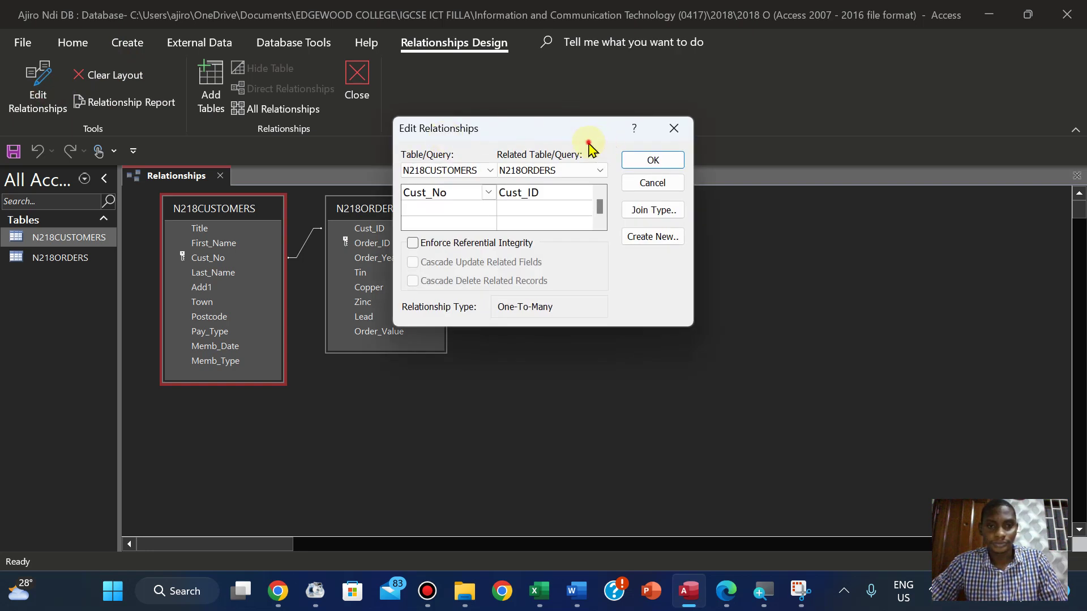
{"action": "left_click_drag", "start_coordinate": [514, 134], "coordinate": [583, 220]}
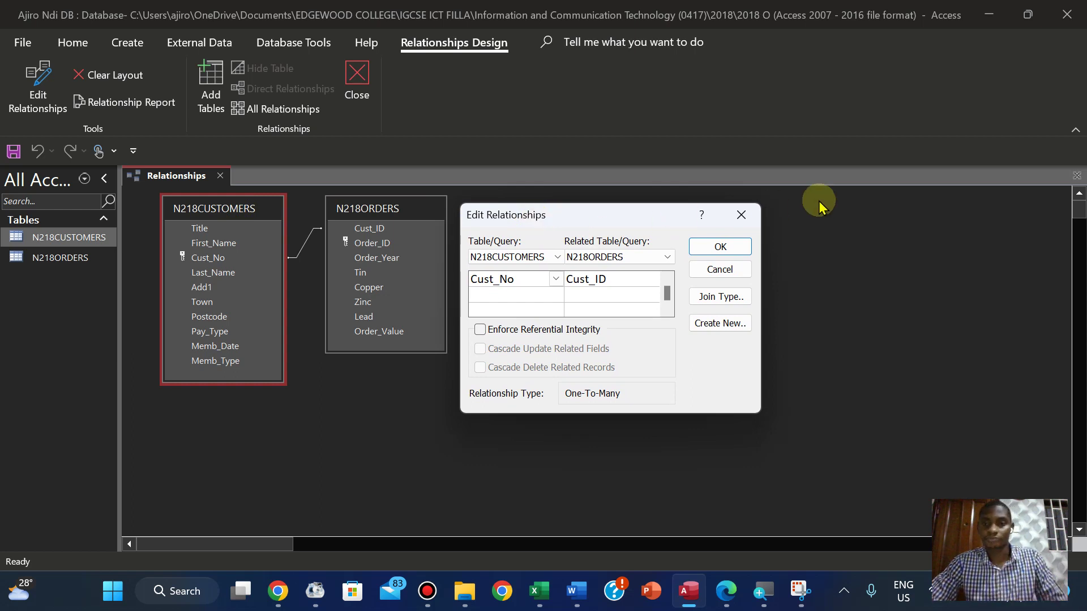
{"action": "left_click", "coordinate": [742, 215]}
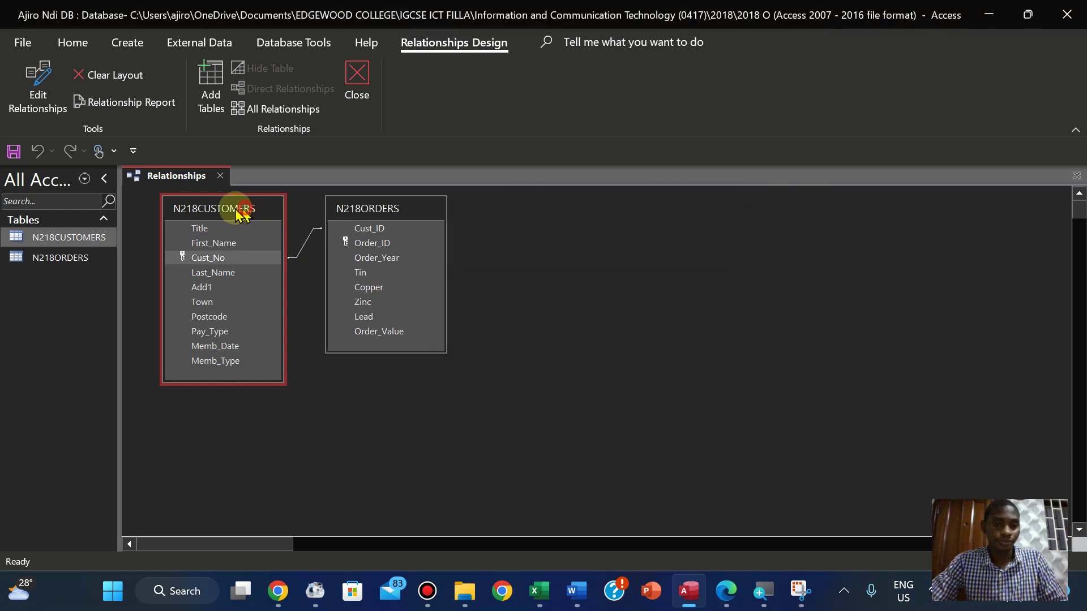
{"action": "left_click_drag", "start_coordinate": [242, 214], "coordinate": [220, 214]}
{"action": "left_click_drag", "start_coordinate": [382, 218], "coordinate": [344, 220]}
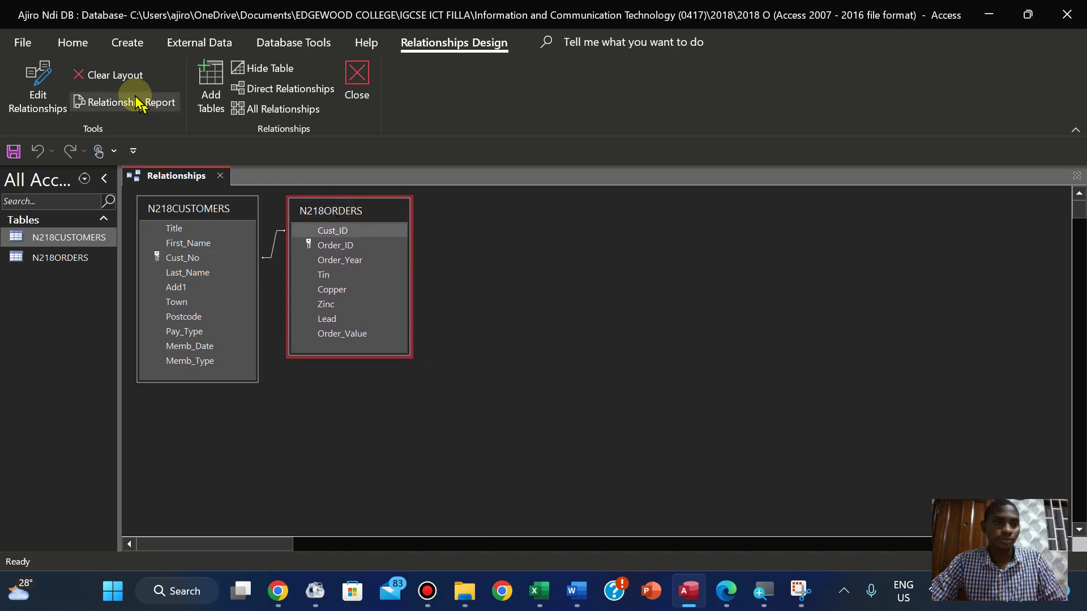
Open Edit Relationships for the Cust_No–Cust_ID line and place the dialog beside the tables
{"action": "left_click", "coordinate": [48, 95]}
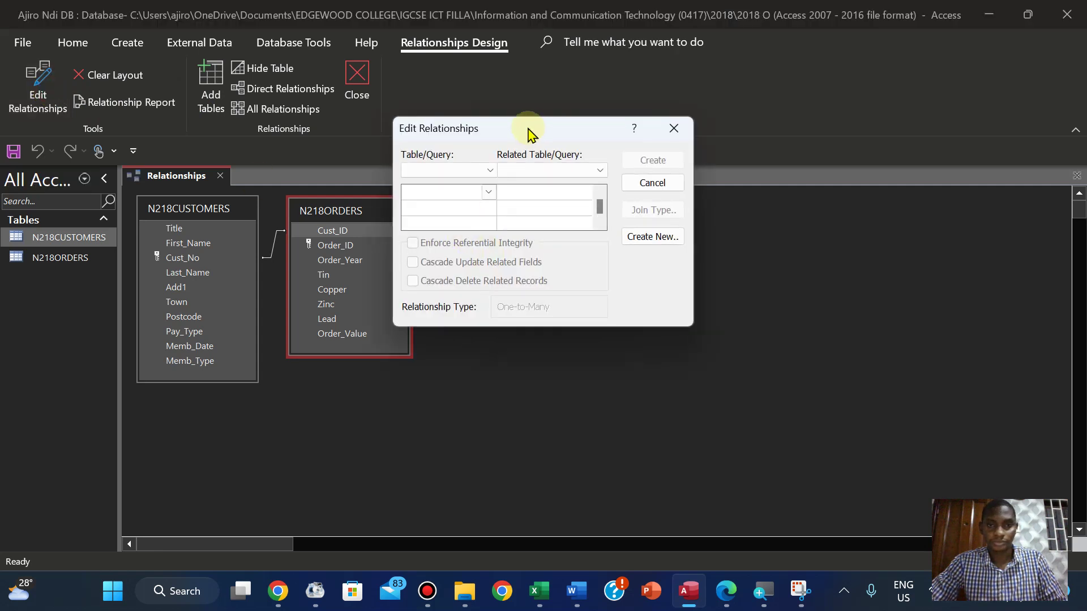
{"action": "left_click", "coordinate": [674, 128]}
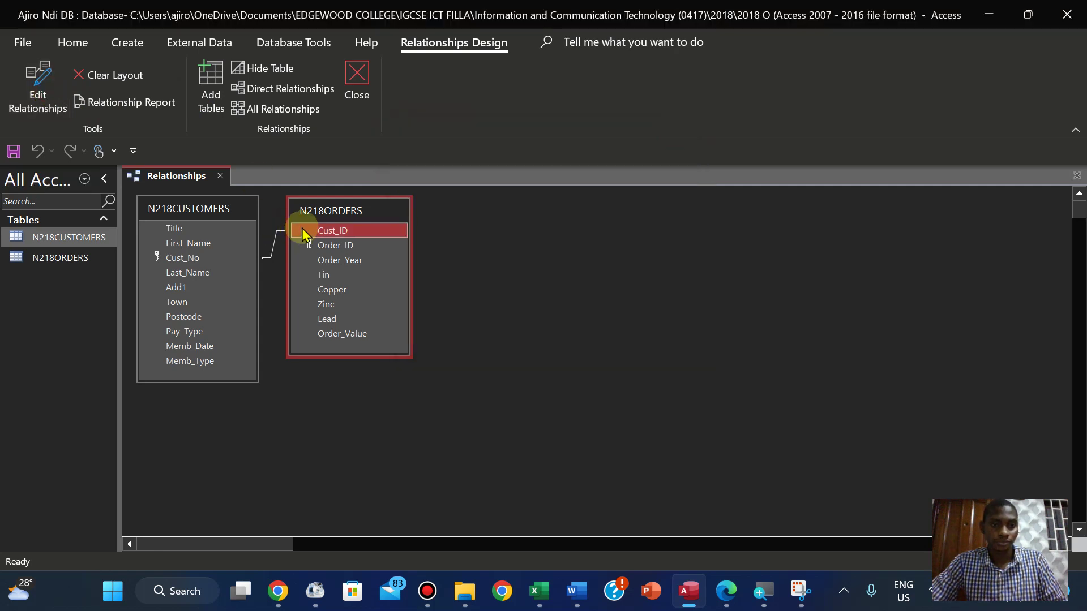
{"action": "right_click", "coordinate": [275, 249]}
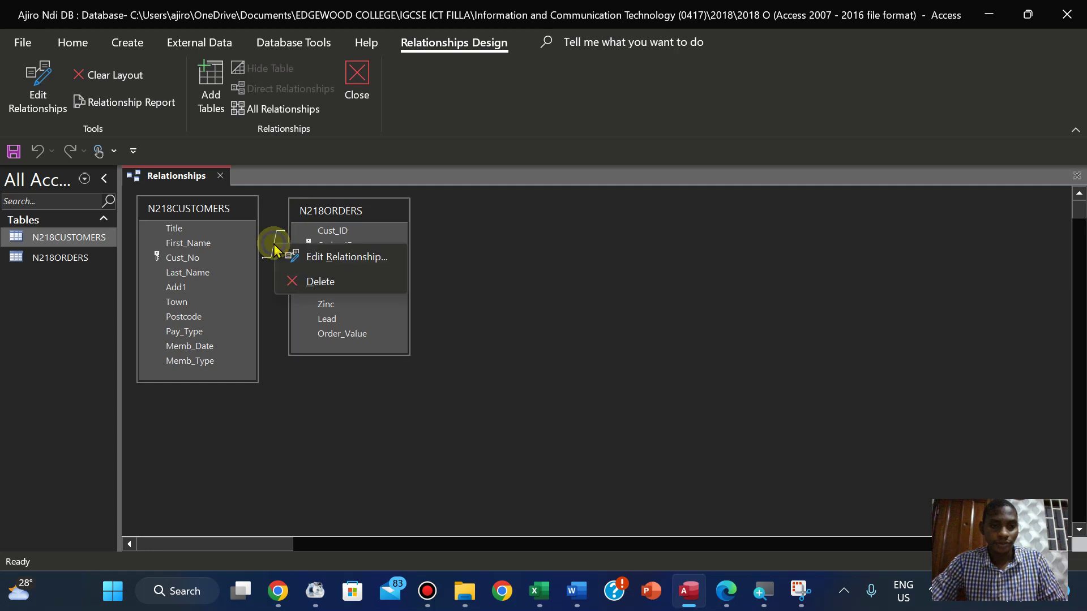
{"action": "left_click", "coordinate": [310, 258]}
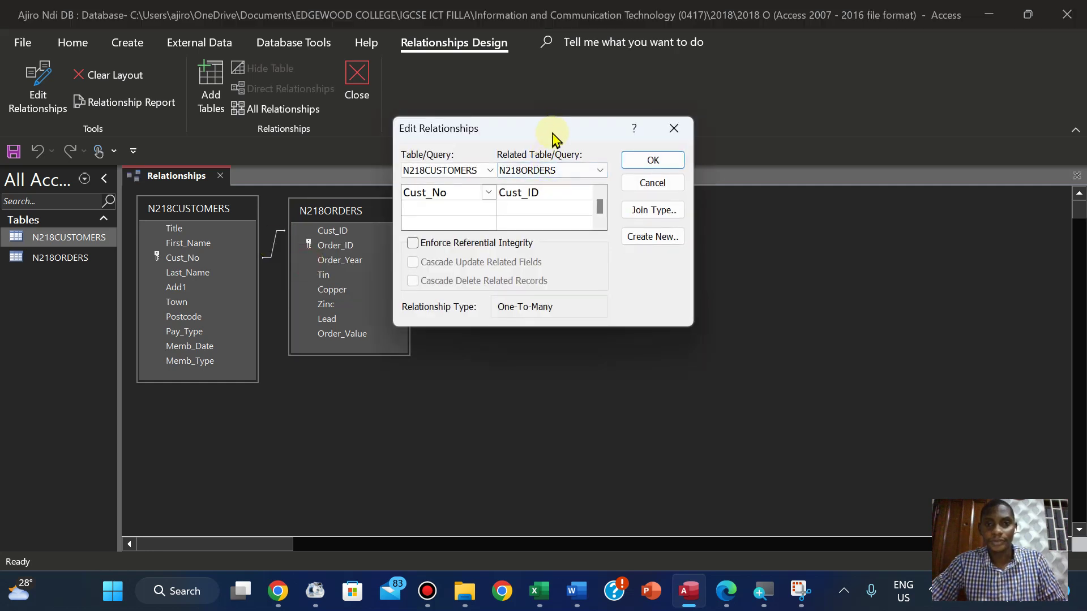
{"action": "left_click_drag", "start_coordinate": [551, 132], "coordinate": [579, 211]}
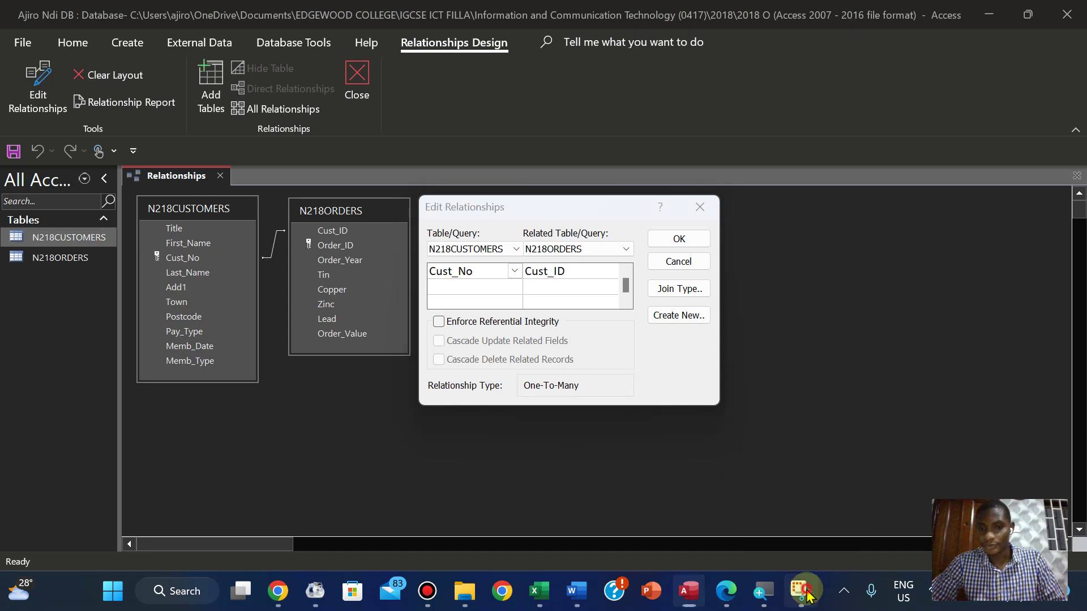
Snip a screenshot of both tables with the One-To-Many Edit Relationships dialog
{"action": "left_click", "coordinate": [800, 591]}
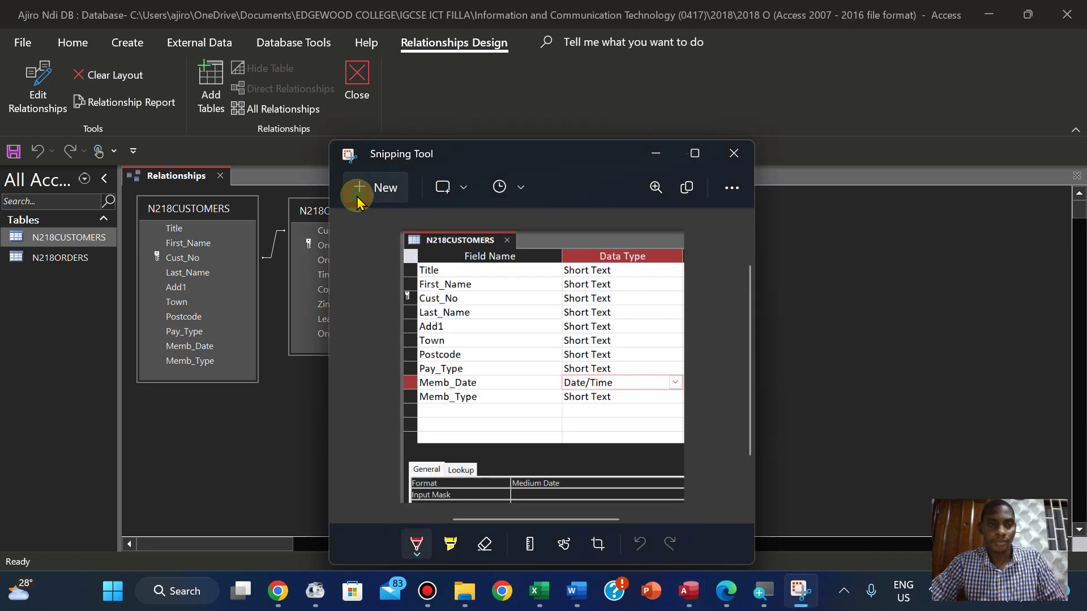
{"action": "left_click", "coordinate": [357, 196]}
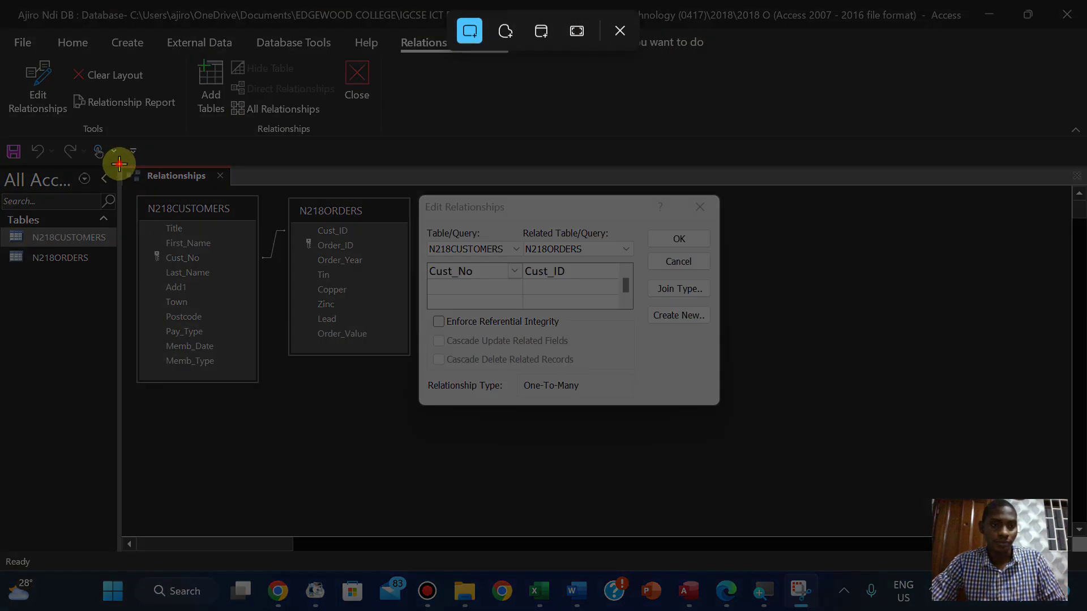
{"action": "left_click_drag", "start_coordinate": [119, 164], "coordinate": [736, 430]}
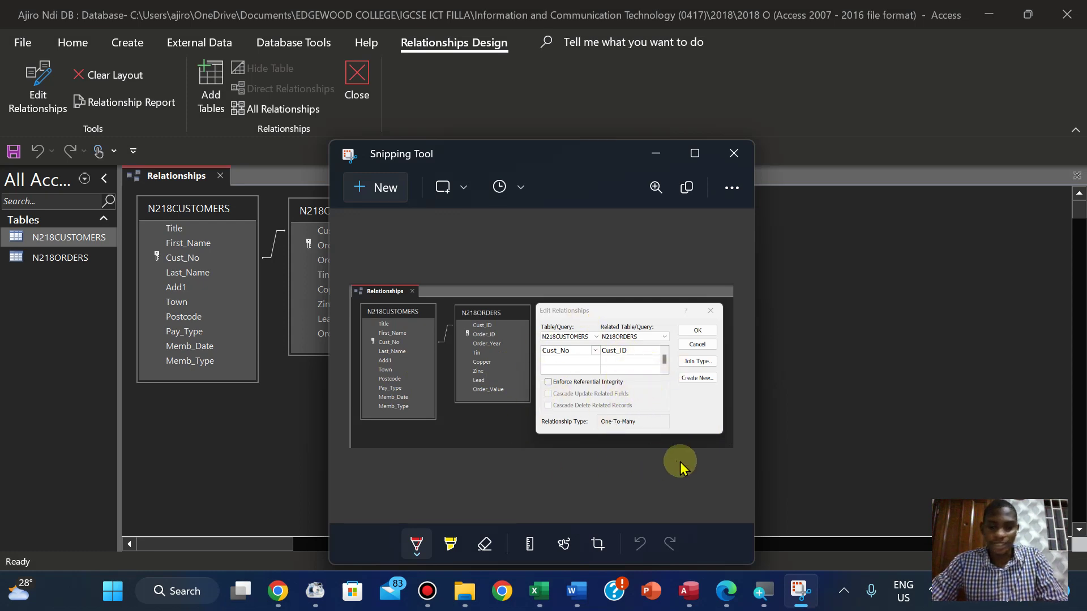
{"action": "left_click", "coordinate": [726, 595]}
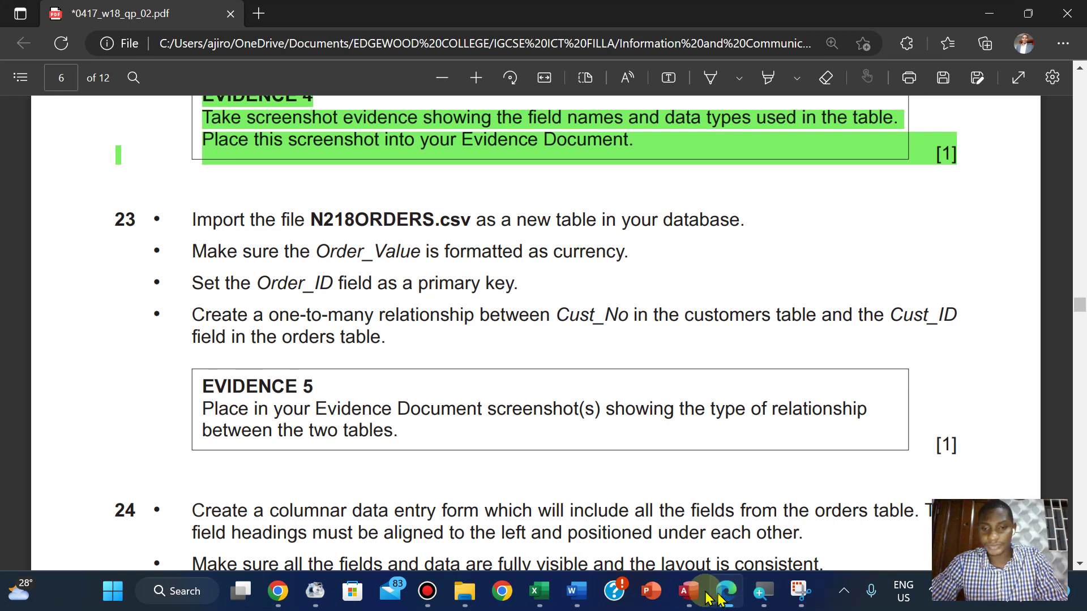
Paste the relationship screenshot below Step 23 – EVIDENCE 5 in N218EVIDENCE2022
{"action": "mouse_move", "coordinate": [562, 599]}
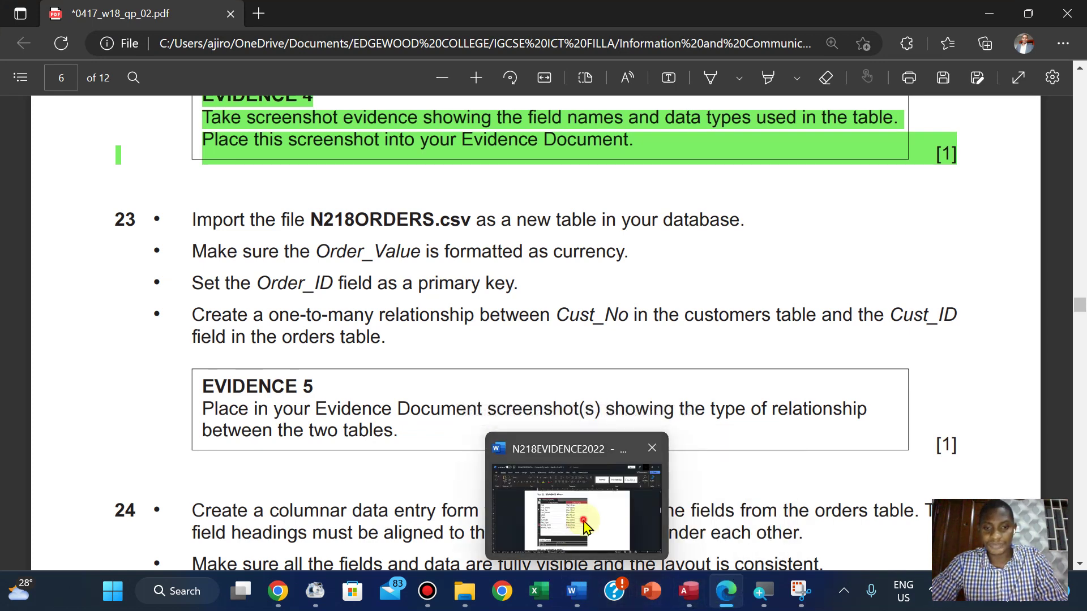
{"action": "left_click", "coordinate": [583, 520]}
{"action": "left_click_drag", "start_coordinate": [1078, 298], "coordinate": [1076, 327]}
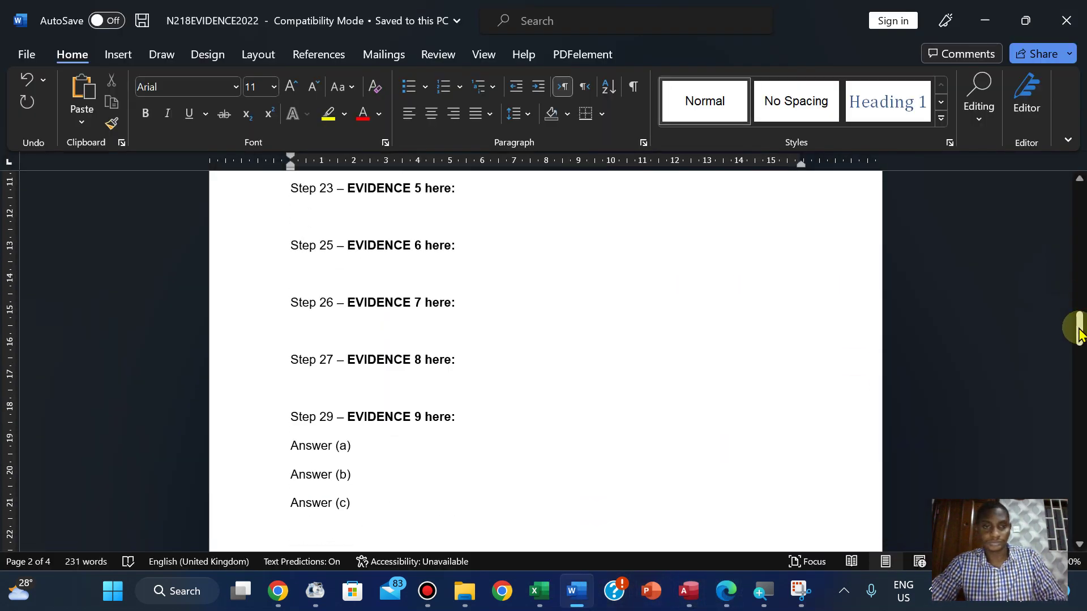
{"action": "left_click", "coordinate": [300, 211]}
{"action": "key", "text": "ctrl+v"}
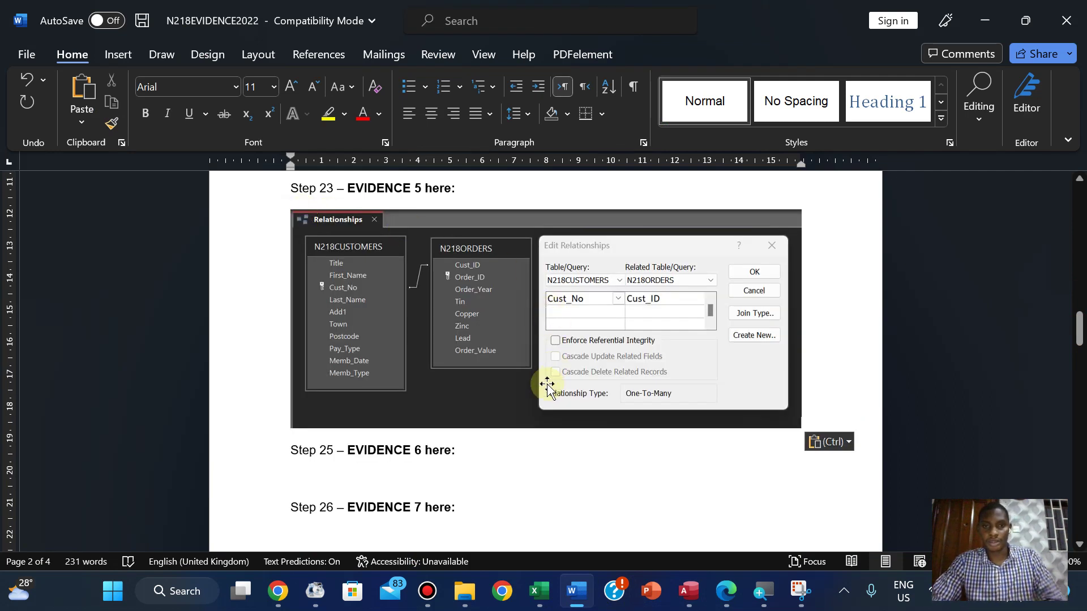
{"action": "left_click", "coordinate": [622, 374]}
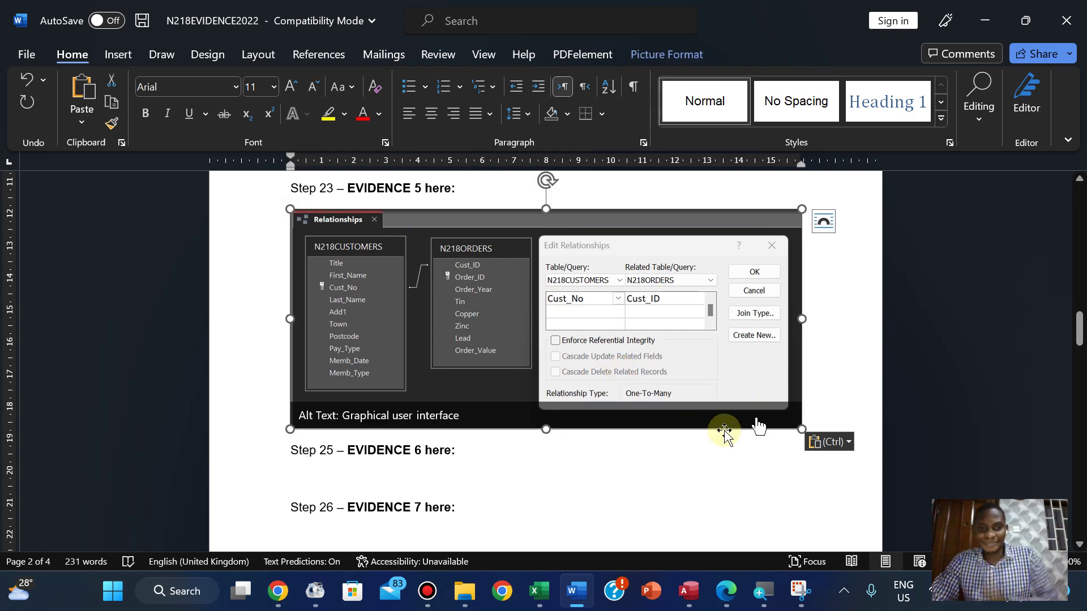
{"action": "left_click", "coordinate": [727, 591]}
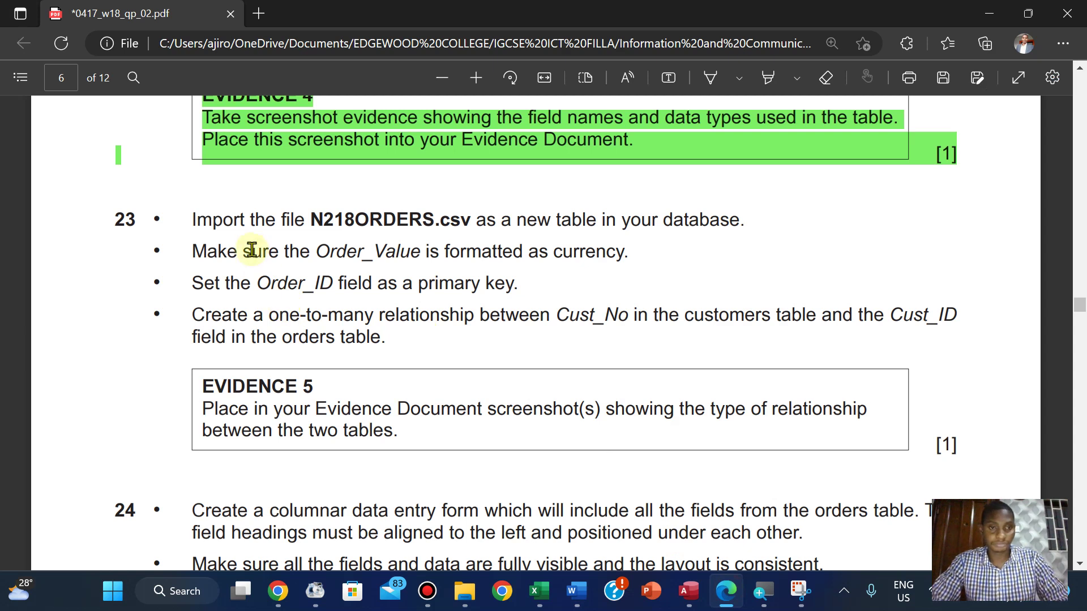
Highlight task 23 through the EVIDENCE 5 box in green on the exam paper
{"action": "left_click_drag", "start_coordinate": [193, 214], "coordinate": [957, 445]}
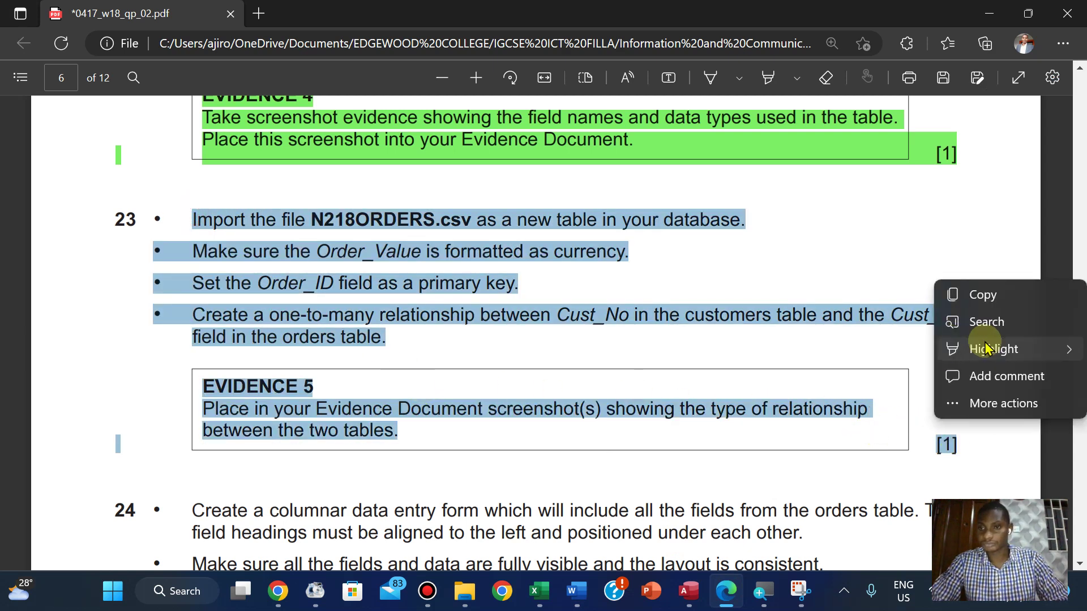
{"action": "mouse_move", "coordinate": [985, 350]}
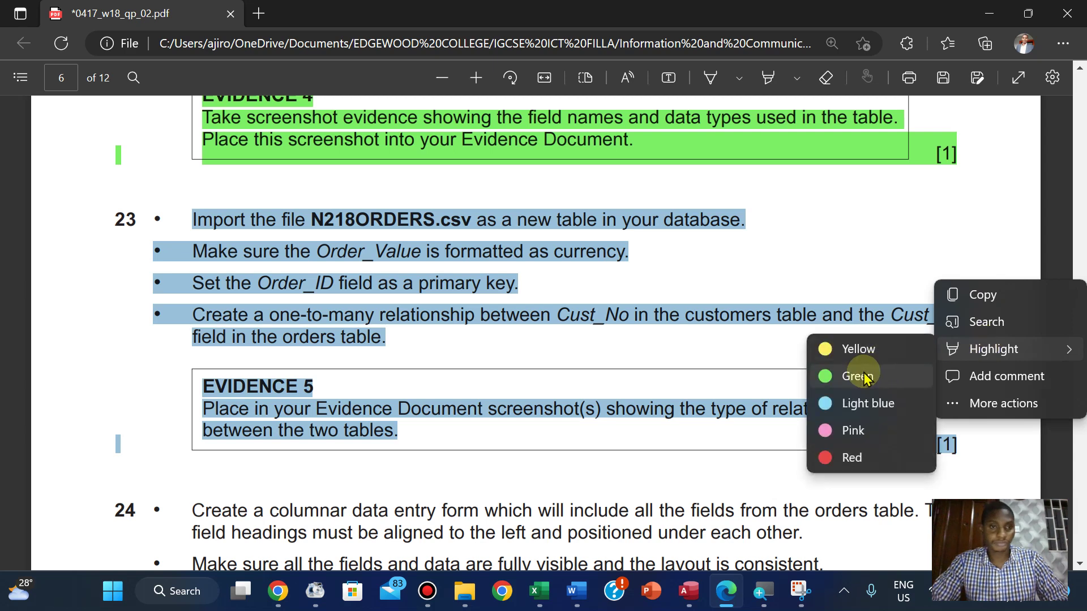
{"action": "left_click", "coordinate": [858, 376]}
{"action": "scroll", "coordinate": [272, 429], "scroll_direction": "down", "scroll_amount": 3}
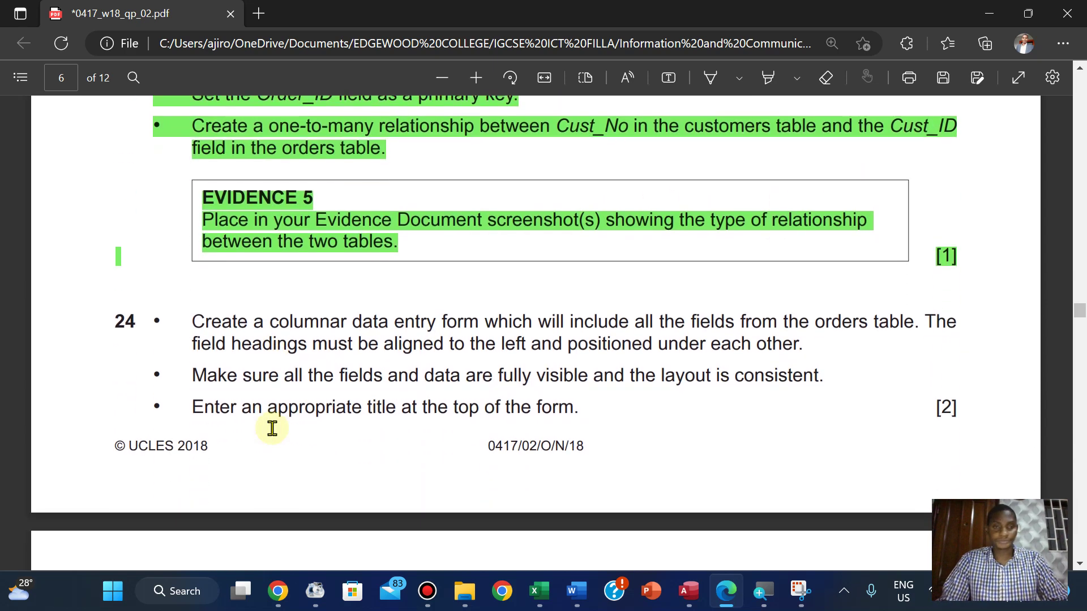
{"action": "scroll", "coordinate": [272, 429], "scroll_direction": "down", "scroll_amount": 1}
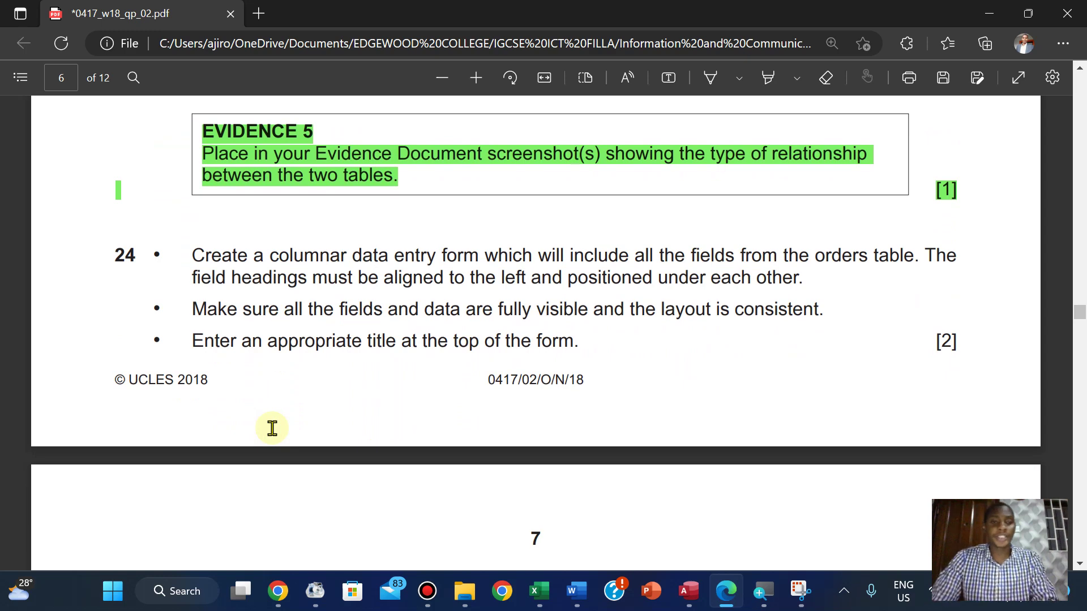
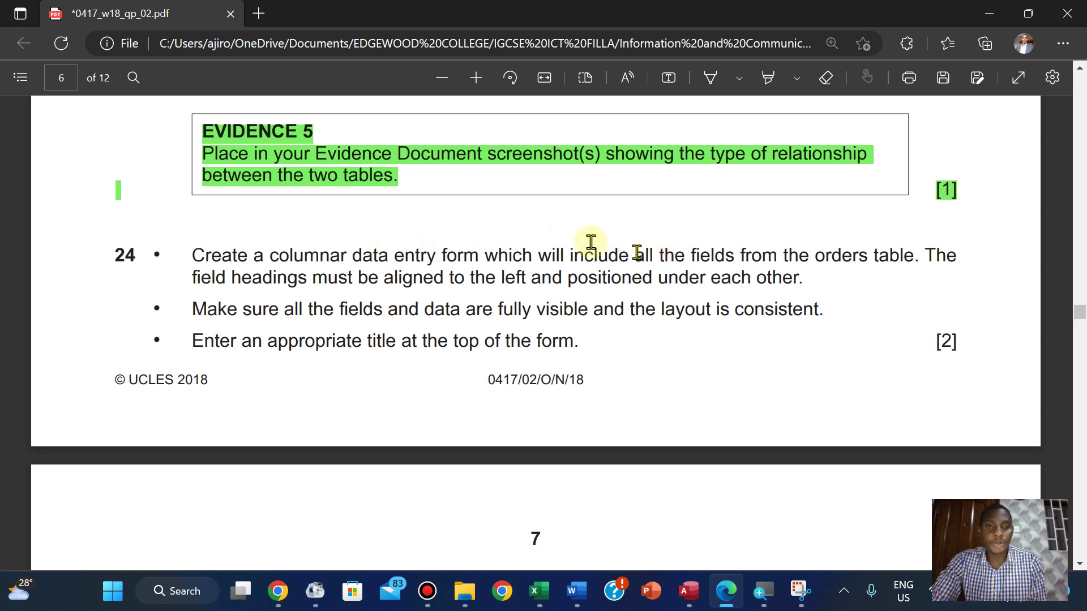
Bring the Access database showing the Cust_No to Cust_ID relationship back to the front
{"action": "mouse_move", "coordinate": [678, 589]}
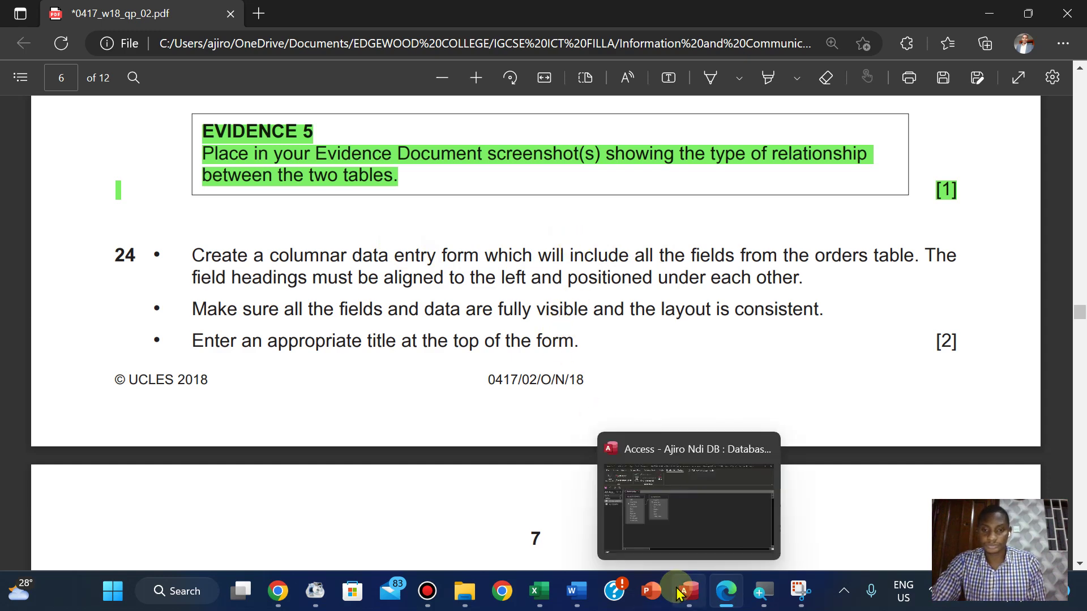
{"action": "left_click", "coordinate": [628, 481]}
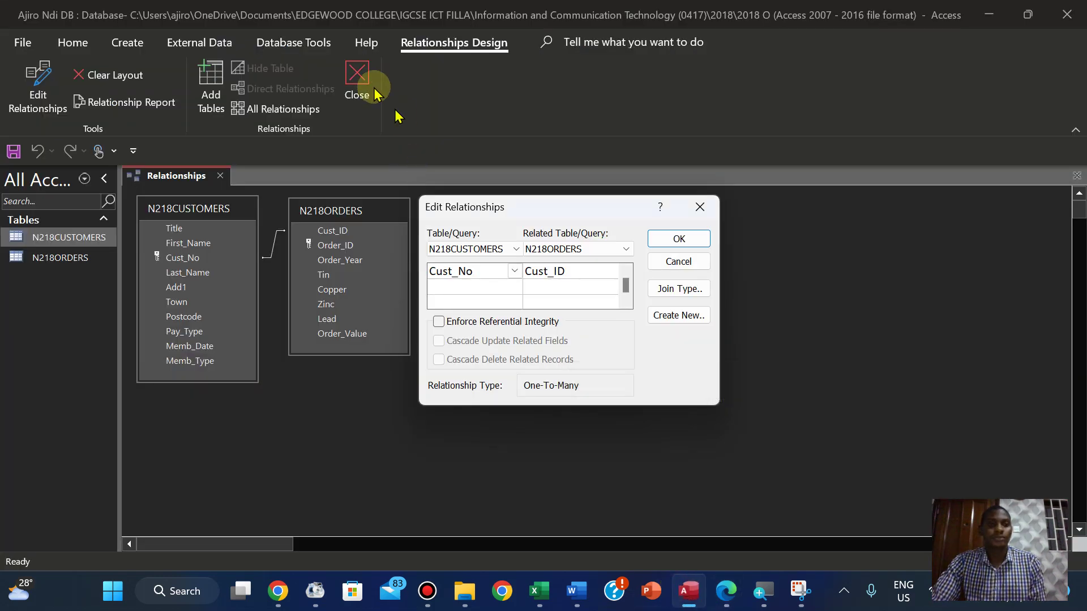
Close the Edit Relationships dialog, then save and close the Relationships layout
{"action": "left_click", "coordinate": [700, 208]}
{"action": "right_click", "coordinate": [183, 182]}
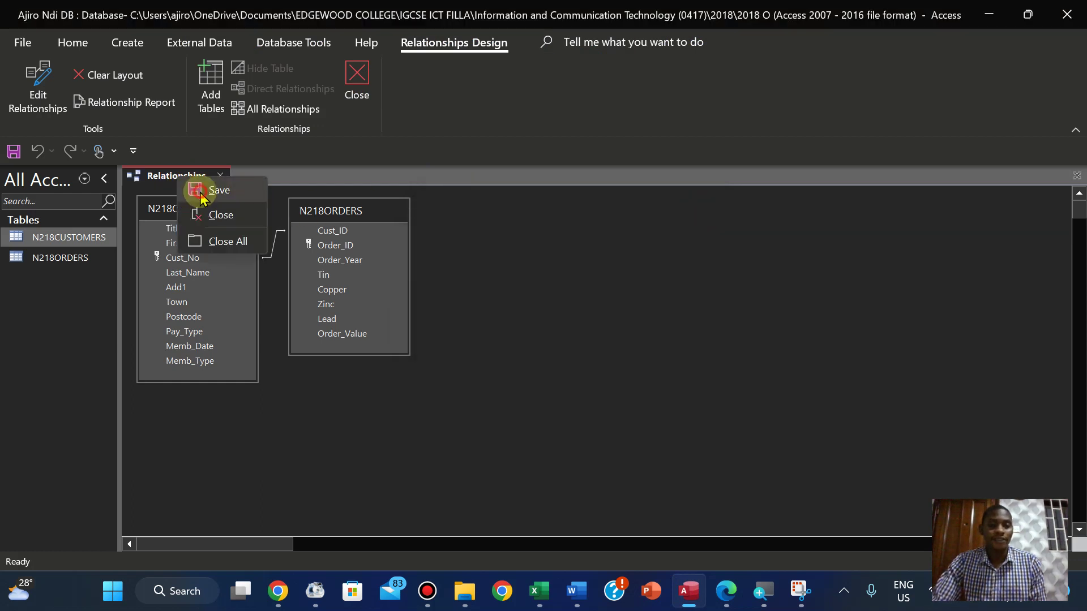
{"action": "left_click", "coordinate": [201, 191]}
{"action": "left_click", "coordinate": [355, 80]}
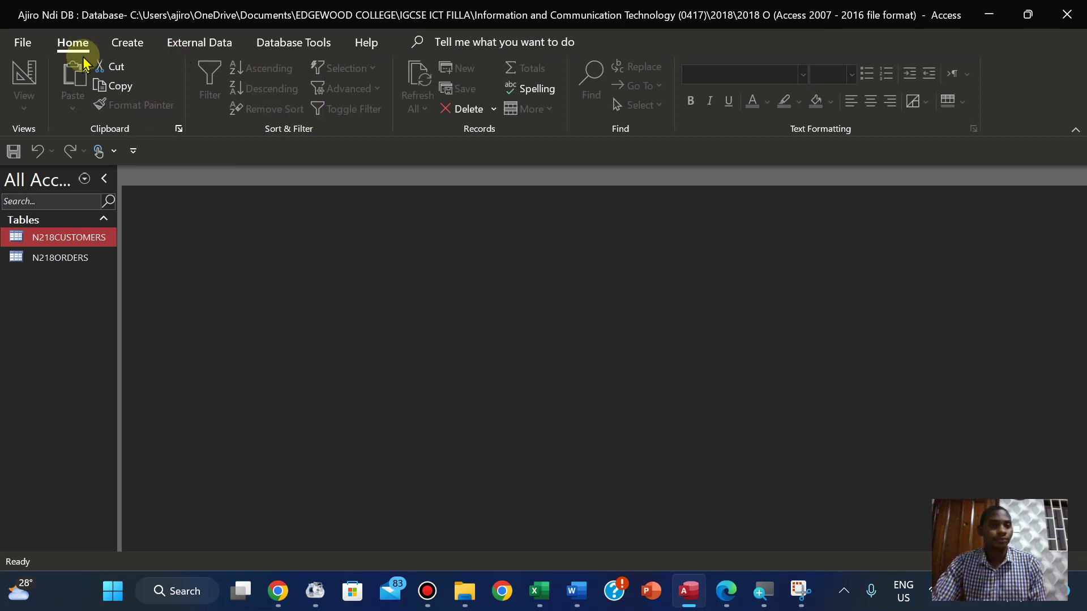
{"action": "left_click", "coordinate": [135, 46]}
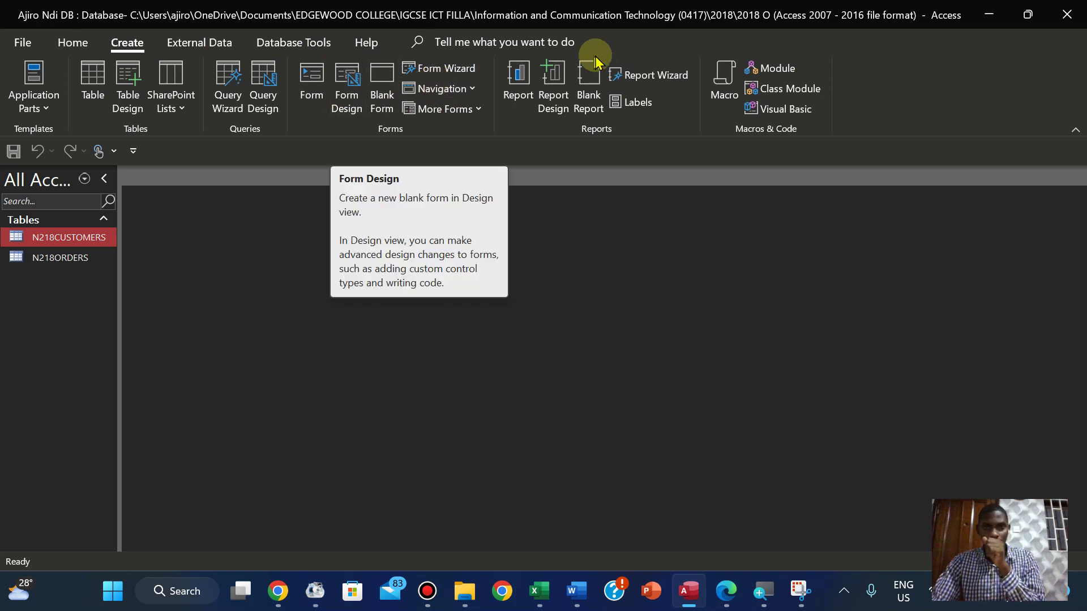
Start the Form Wizard on the N218ORDERS table and add all of its fields
{"action": "left_click", "coordinate": [437, 69]}
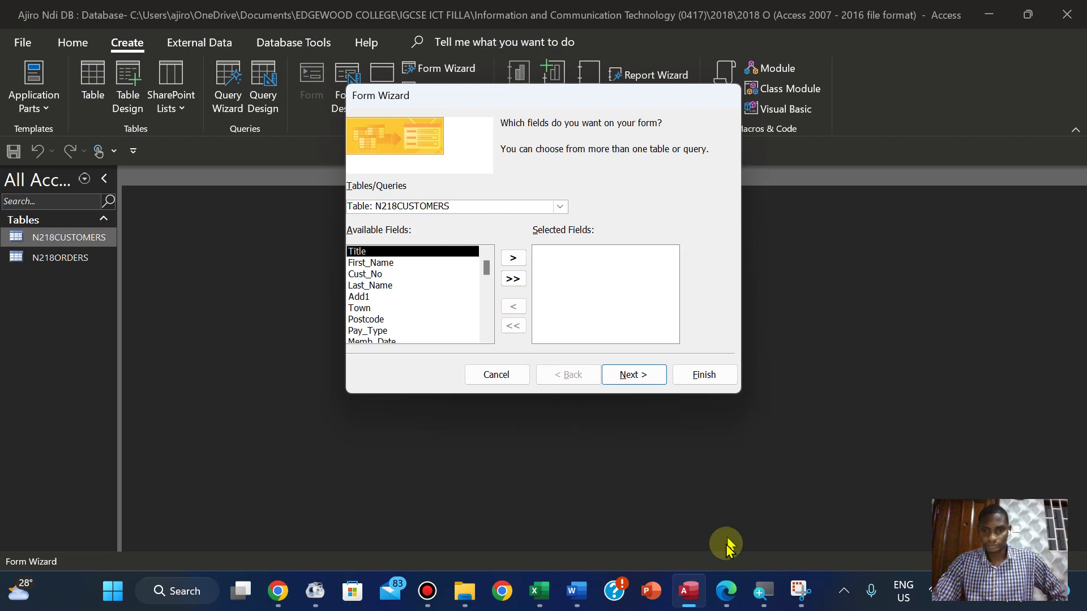
{"action": "left_click", "coordinate": [731, 595]}
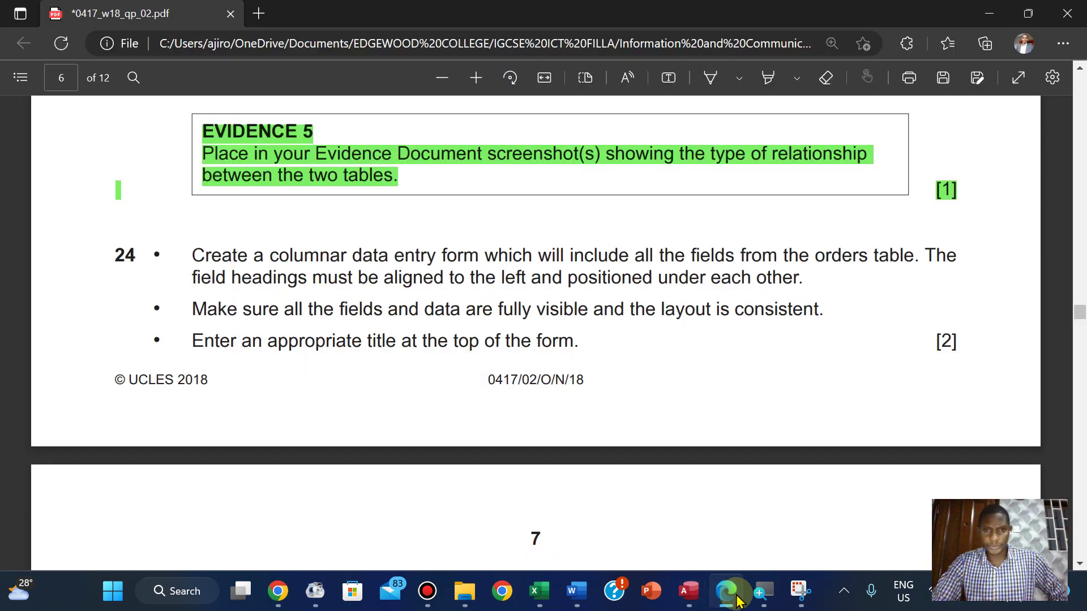
{"action": "left_click", "coordinate": [736, 596]}
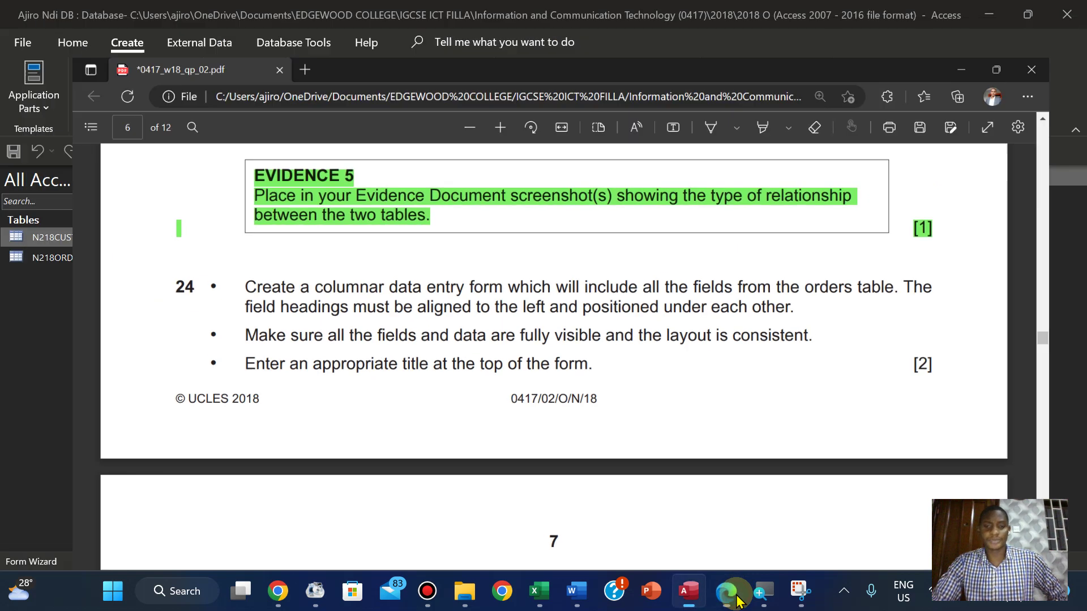
{"action": "left_click", "coordinate": [560, 207]}
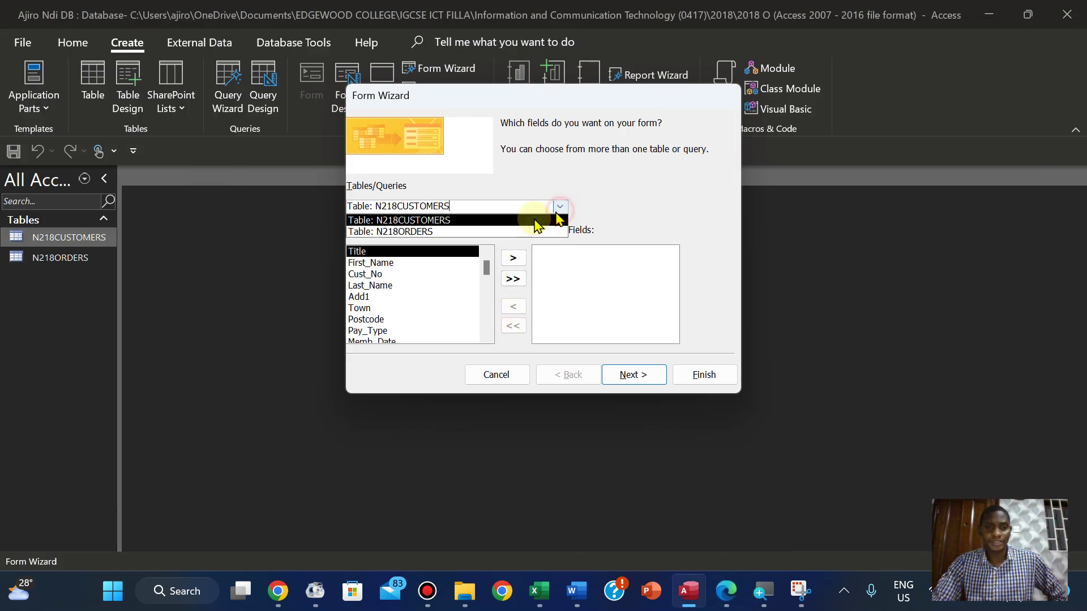
{"action": "left_click", "coordinate": [484, 229]}
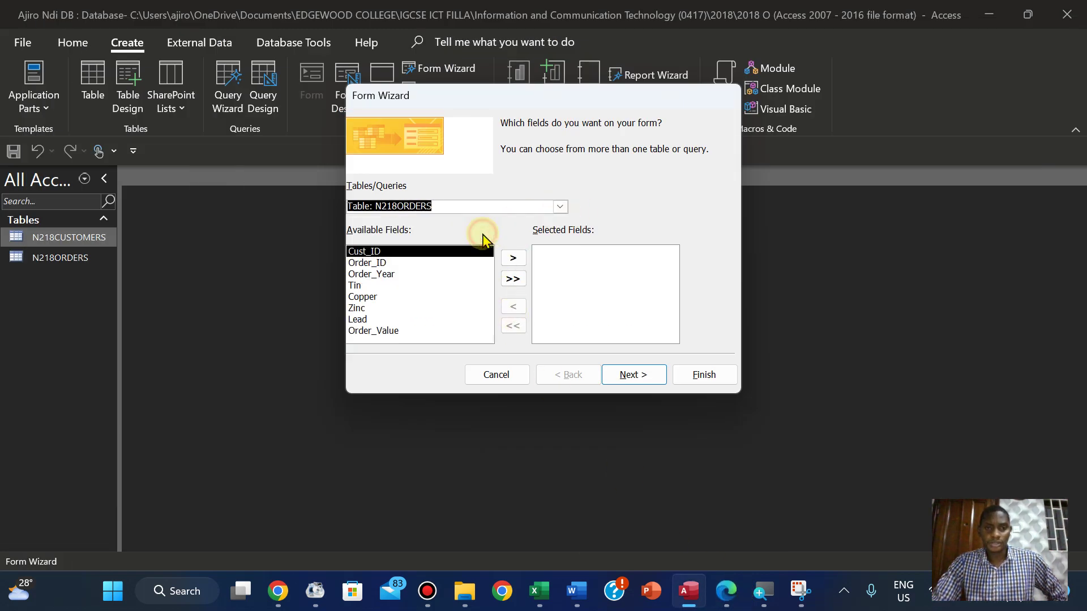
{"action": "left_click", "coordinate": [513, 279]}
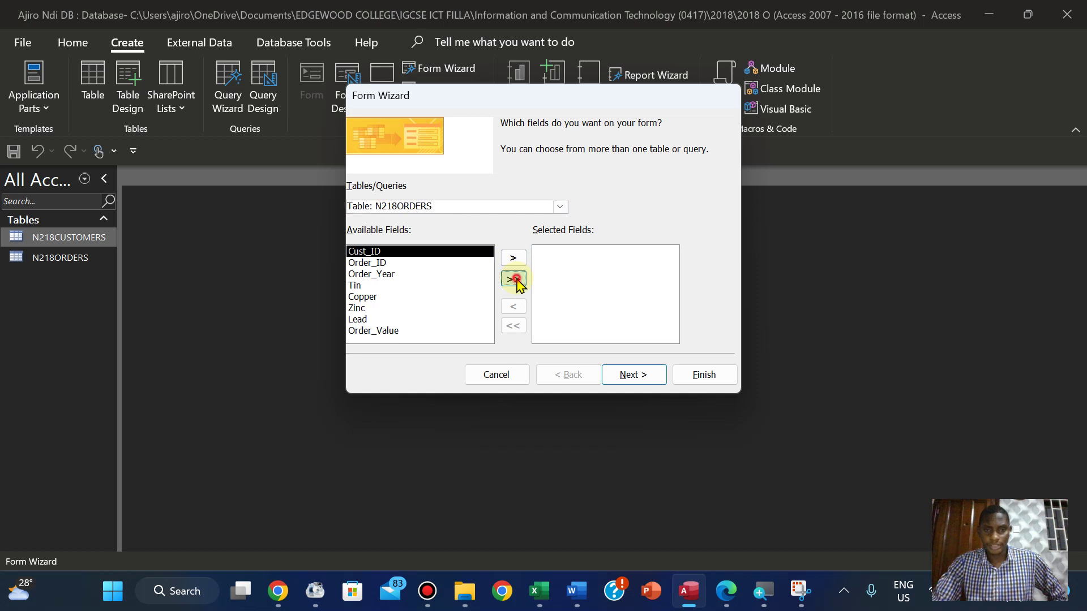
{"action": "left_click", "coordinate": [634, 375]}
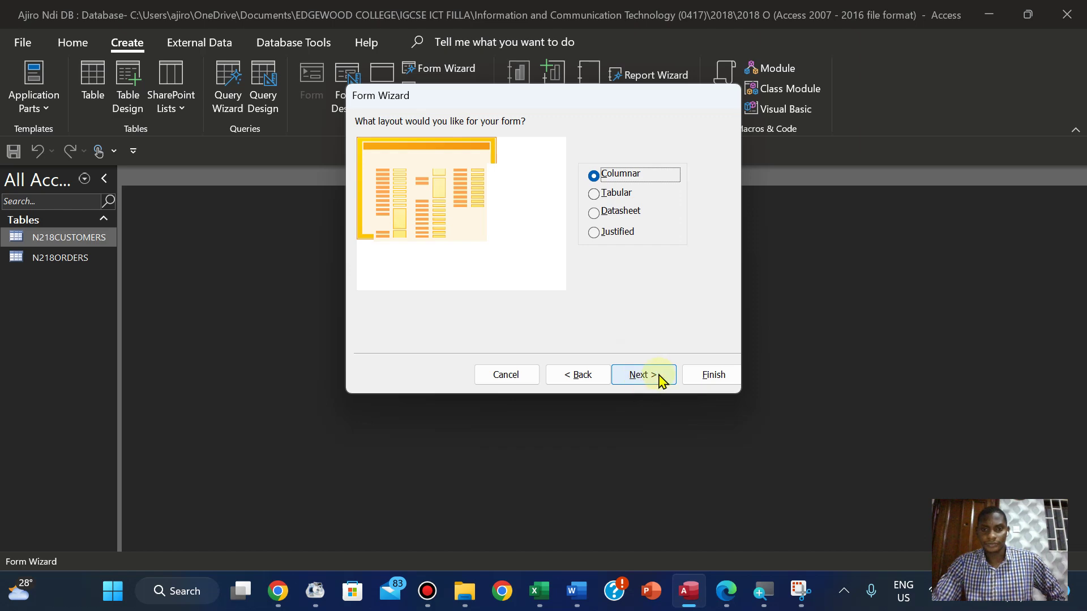
Keep the Columnar layout, title the form 'Data Entry Form' and finish it
{"action": "left_click", "coordinate": [660, 378]}
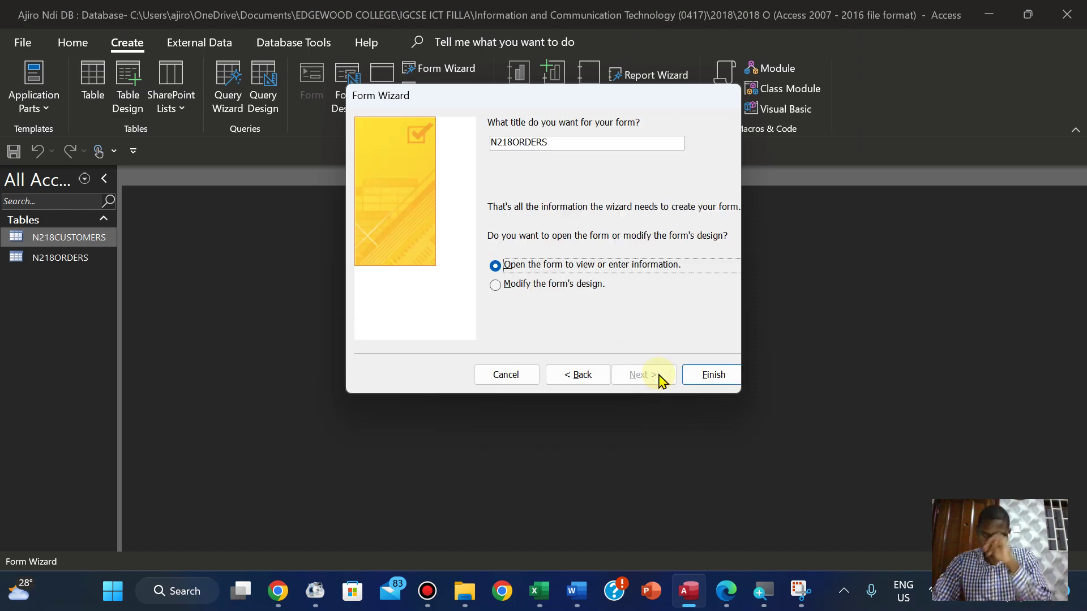
{"action": "left_click", "coordinate": [725, 586]}
{"action": "key", "text": "Down"}
{"action": "key", "text": "Down"}
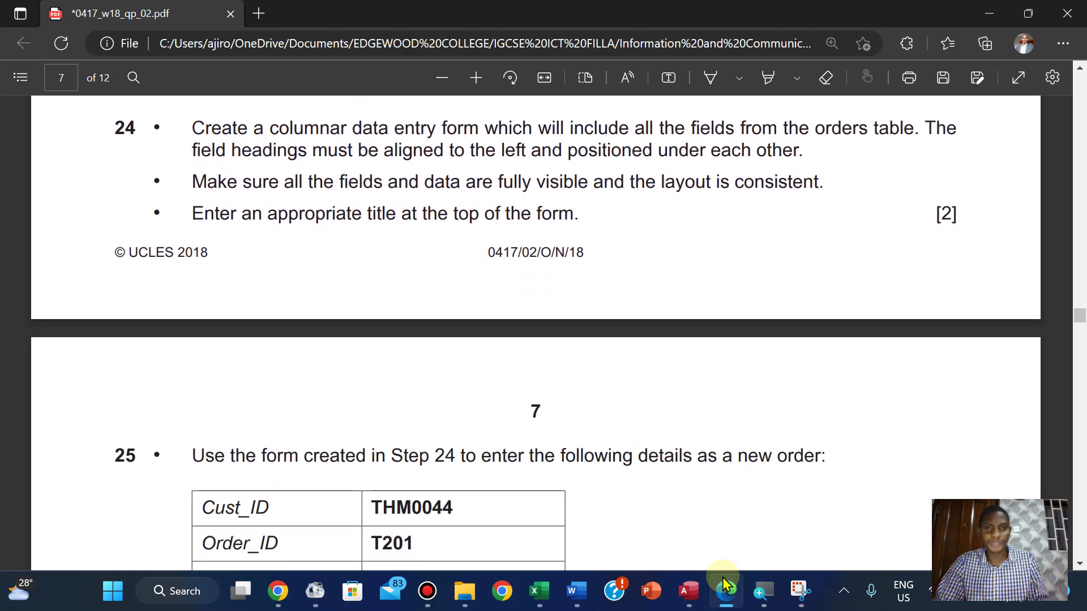
{"action": "key", "text": "Up"}
{"action": "key", "text": "Up"}
{"action": "key", "text": "Up"}
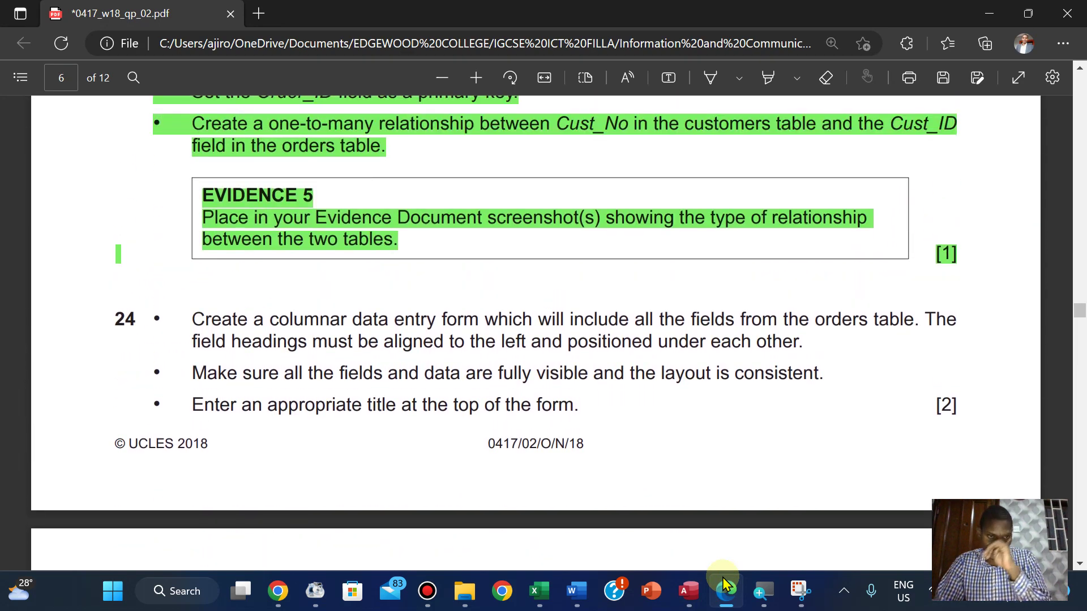
{"action": "left_click", "coordinate": [696, 589]}
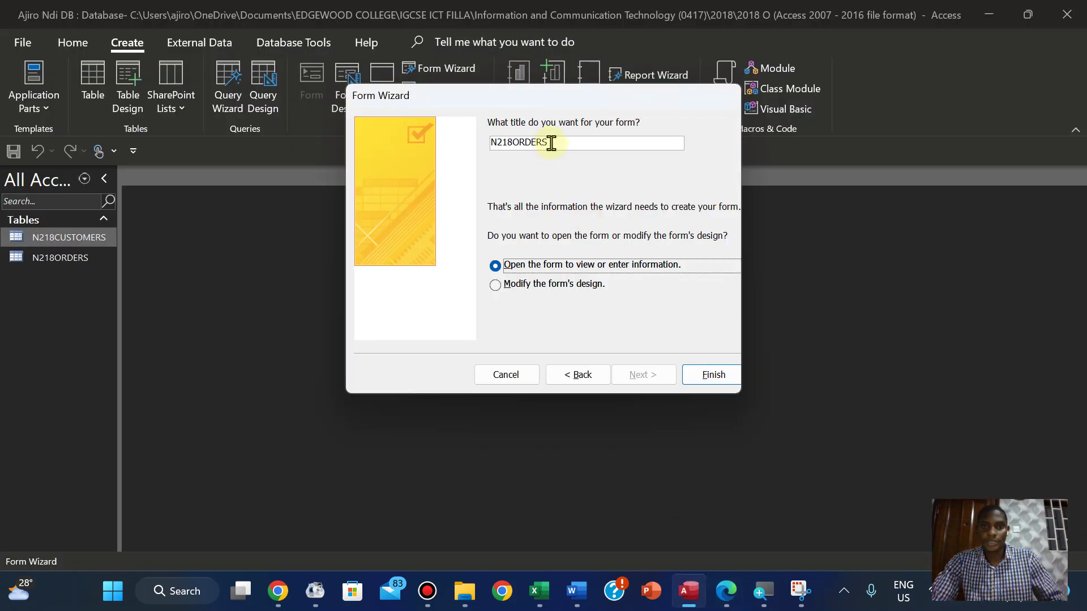
{"action": "left_click_drag", "start_coordinate": [549, 142], "coordinate": [487, 143]}
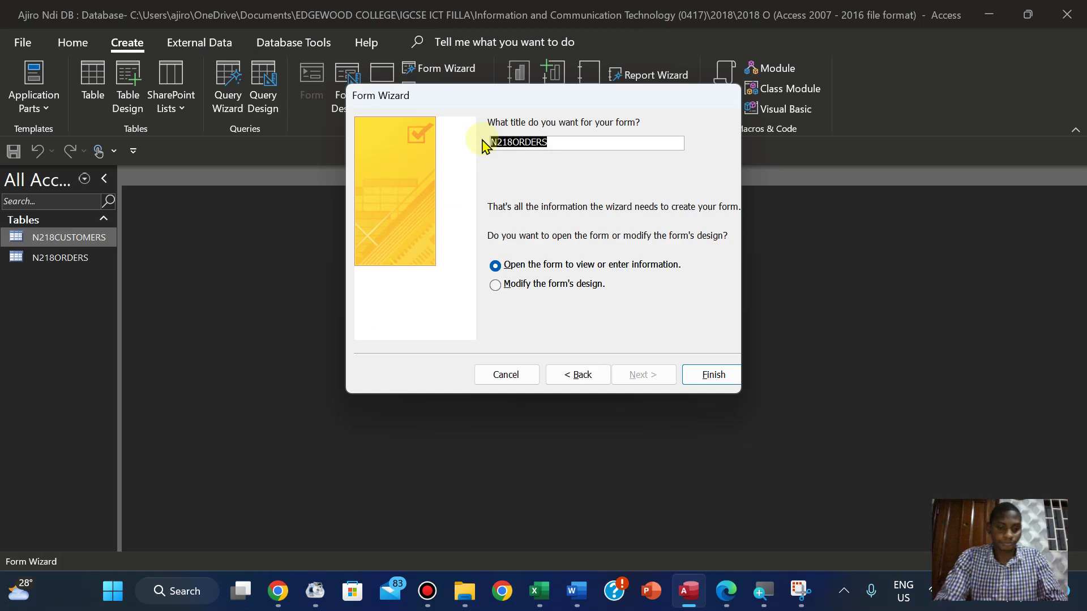
{"action": "type", "text": "Data Entry Form"}
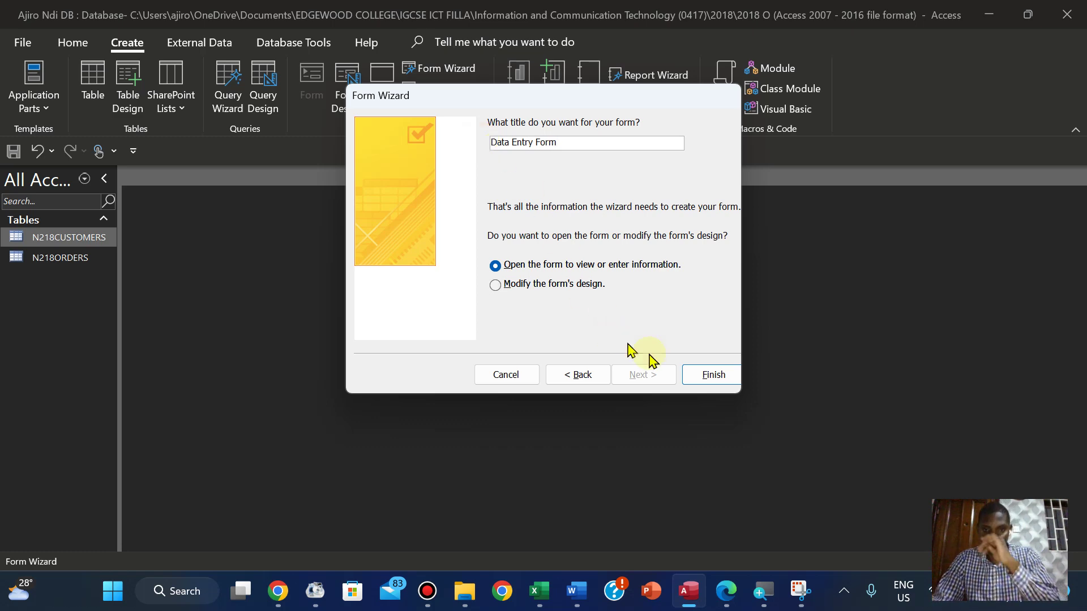
{"action": "left_click", "coordinate": [712, 375]}
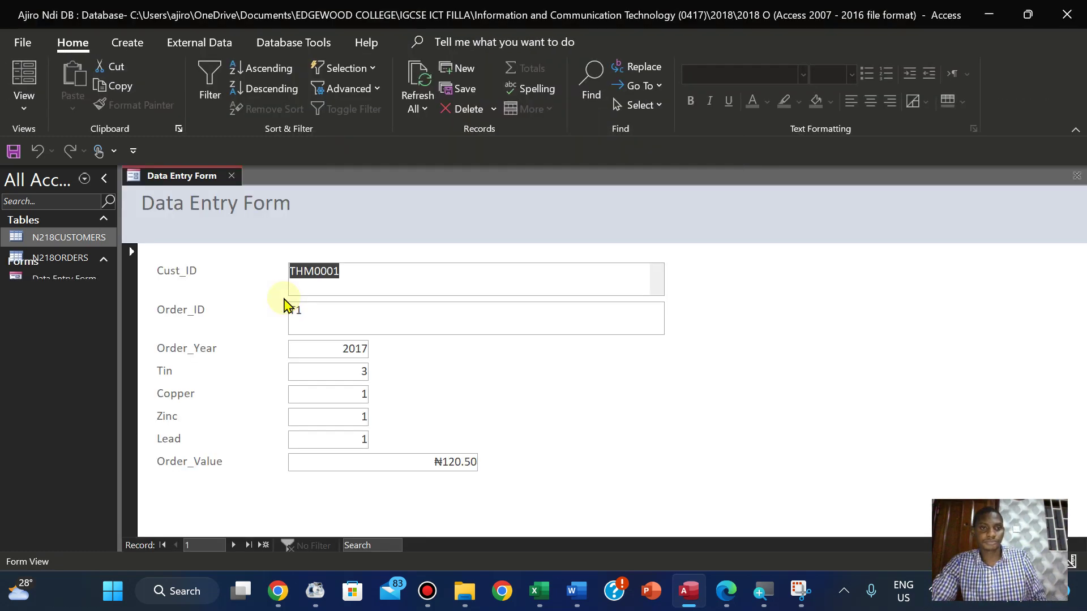
In Design View, narrow the Cust_ID, Order_ID and Order_Value text boxes to one matching width
{"action": "left_click", "coordinate": [22, 95]}
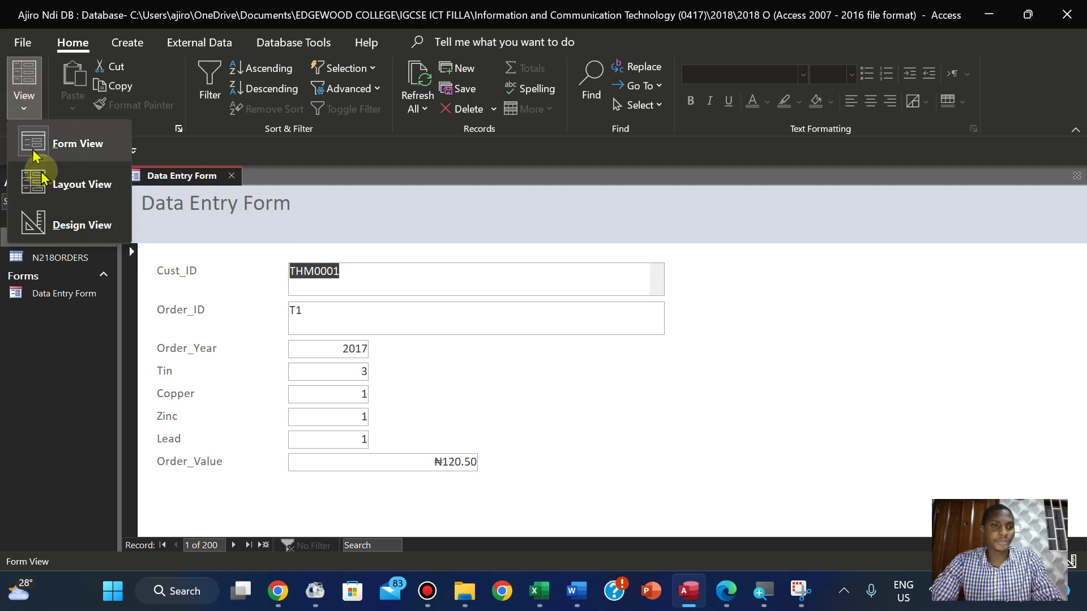
{"action": "left_click", "coordinate": [66, 224]}
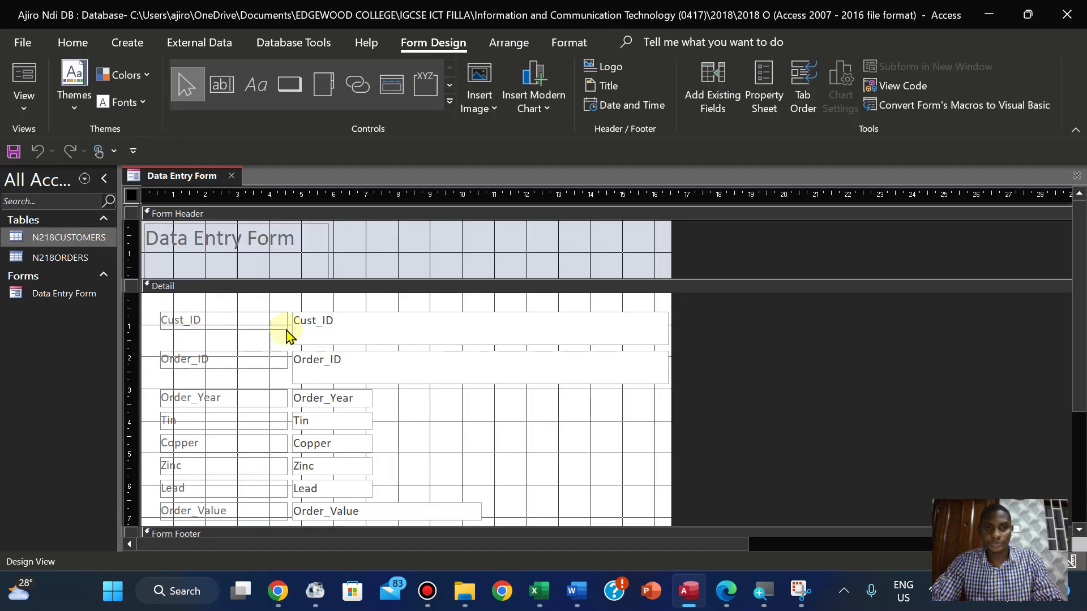
{"action": "left_click", "coordinate": [607, 328]}
{"action": "left_click_drag", "start_coordinate": [667, 327], "coordinate": [429, 328]}
{"action": "left_click", "coordinate": [549, 369]}
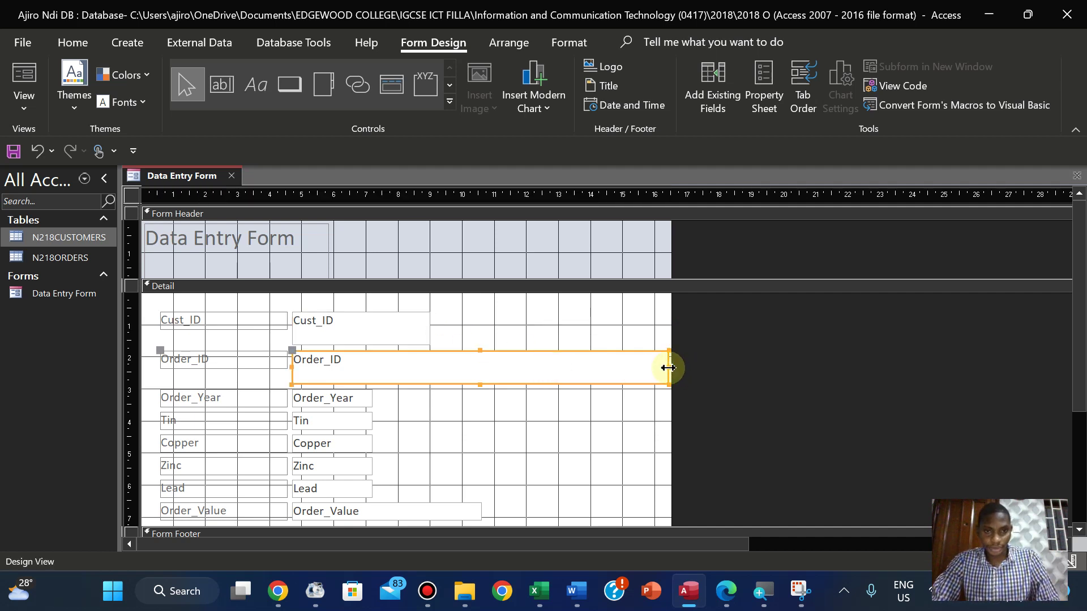
{"action": "left_click_drag", "start_coordinate": [669, 368], "coordinate": [431, 368]}
{"action": "left_click", "coordinate": [493, 365]}
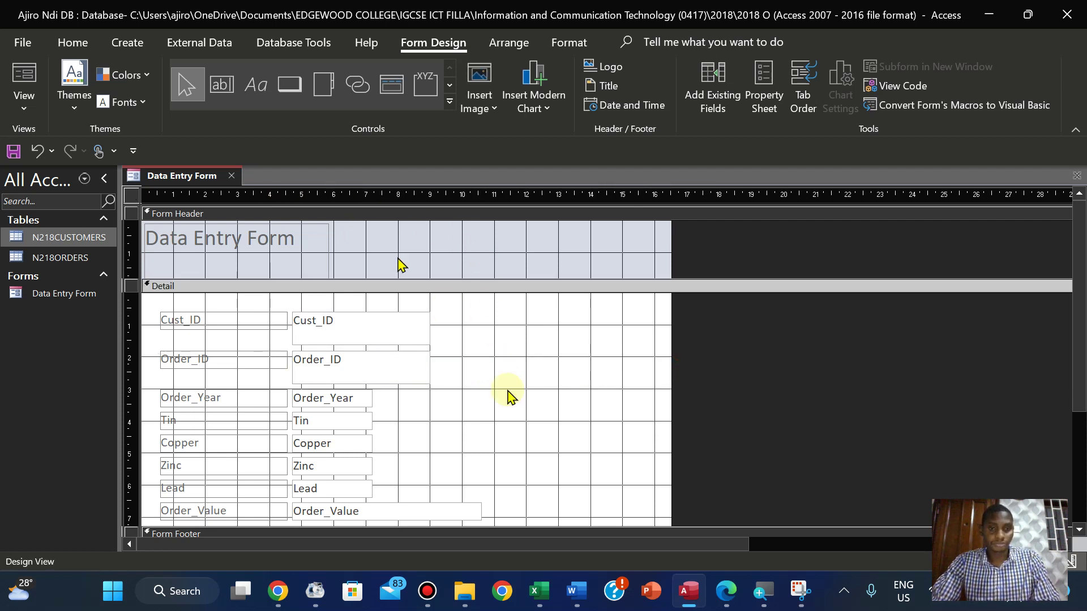
{"action": "left_click", "coordinate": [461, 512]}
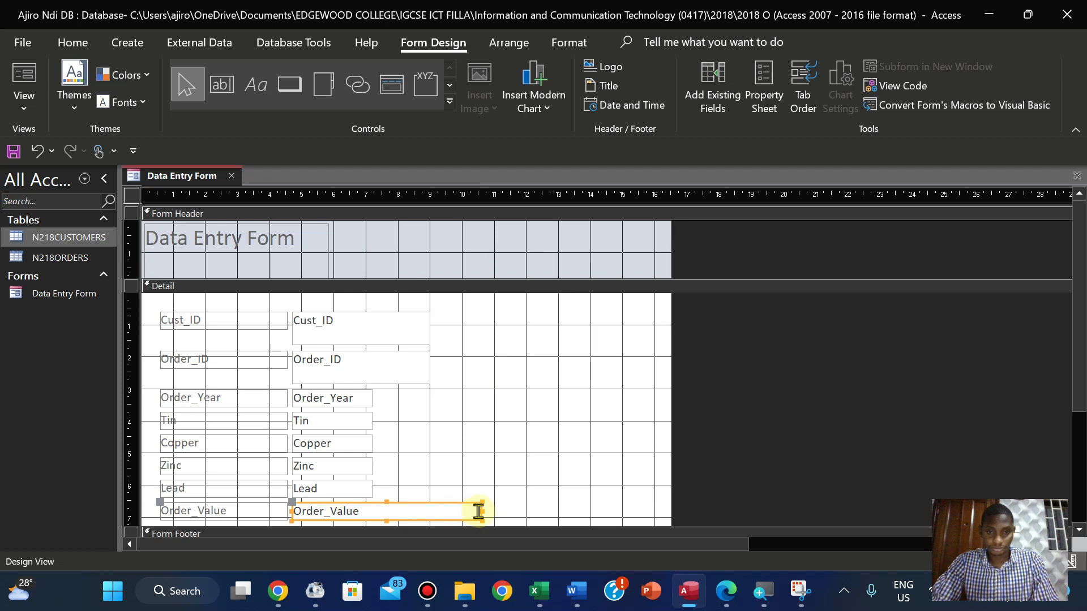
{"action": "left_click_drag", "start_coordinate": [480, 510], "coordinate": [430, 513]}
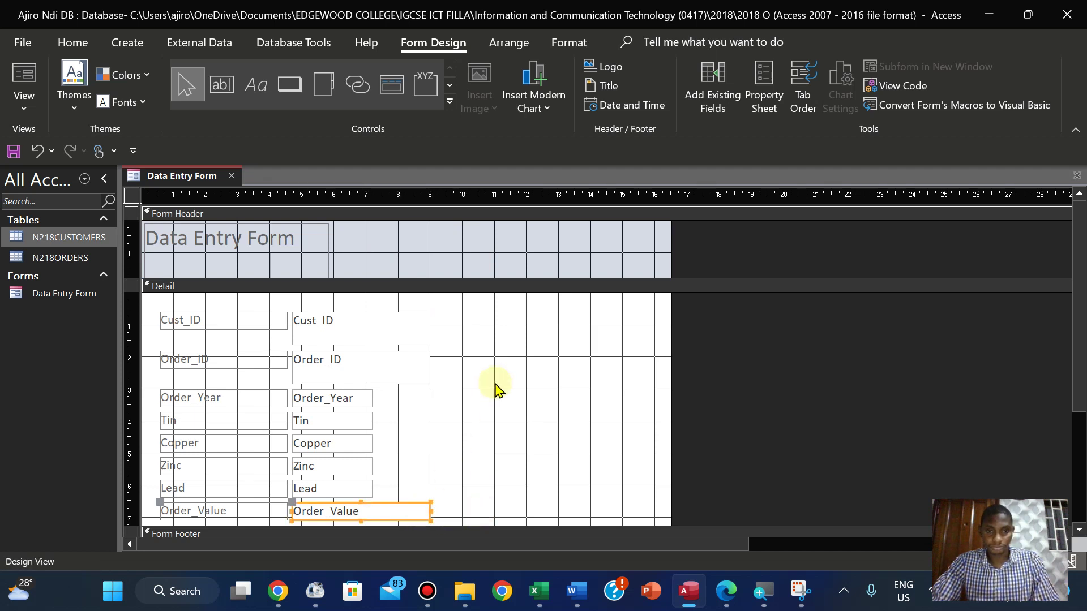
{"action": "left_click", "coordinate": [495, 387]}
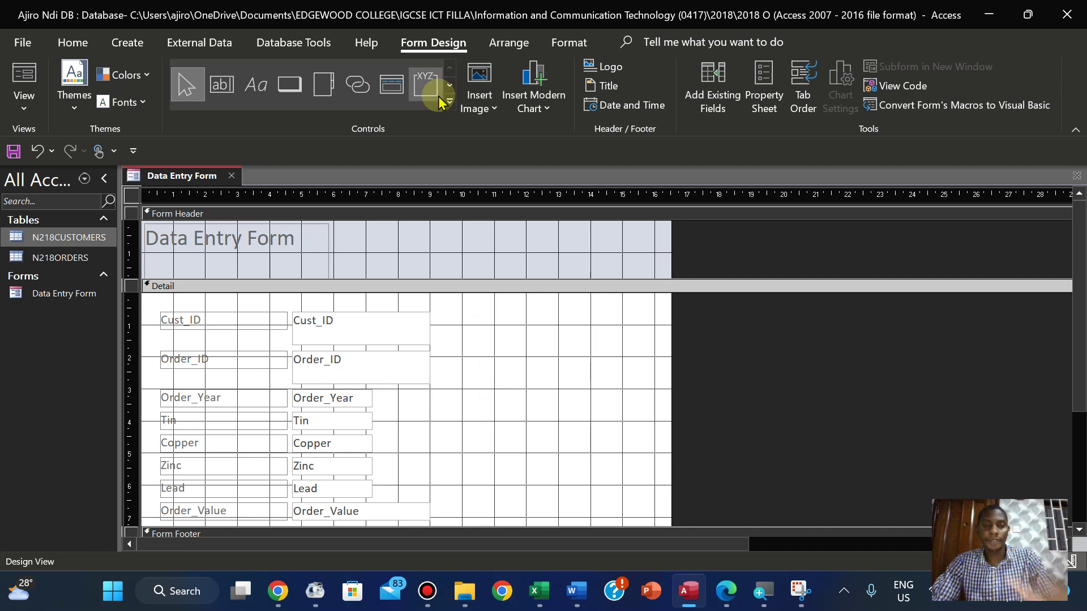
Draw a text-captioned Add Record command button beside the Cust_ID field
{"action": "left_click", "coordinate": [291, 100]}
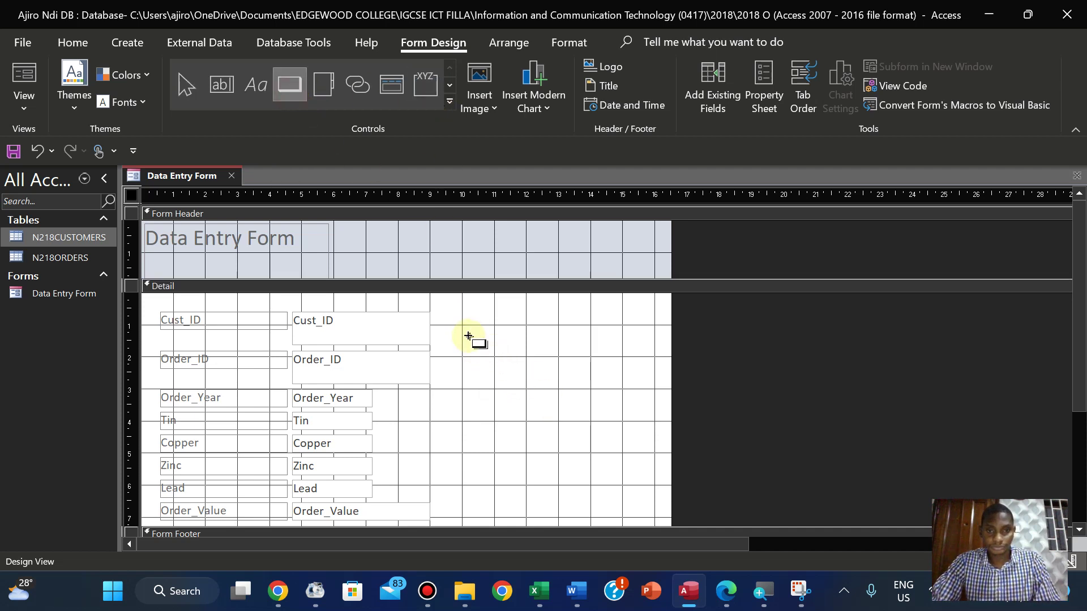
{"action": "left_click_drag", "start_coordinate": [464, 335], "coordinate": [539, 360]}
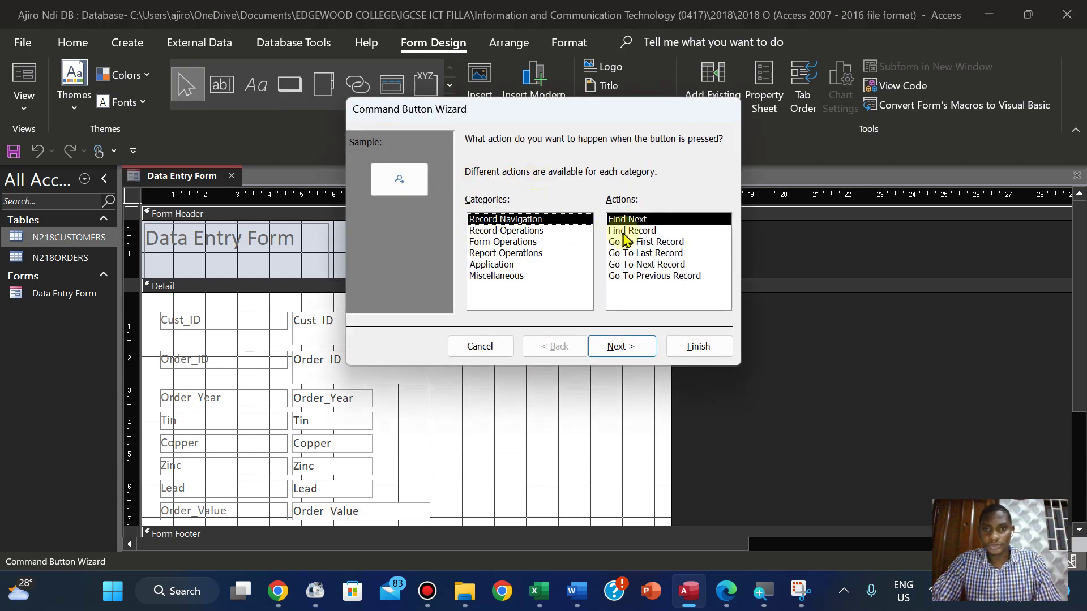
{"action": "left_click", "coordinate": [521, 231]}
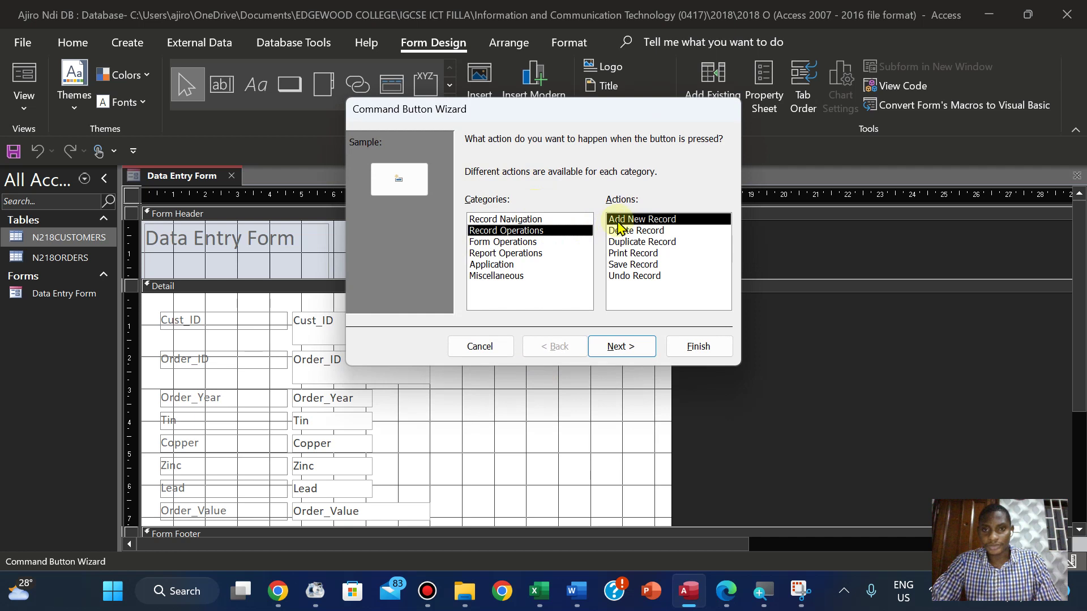
{"action": "left_click", "coordinate": [613, 347]}
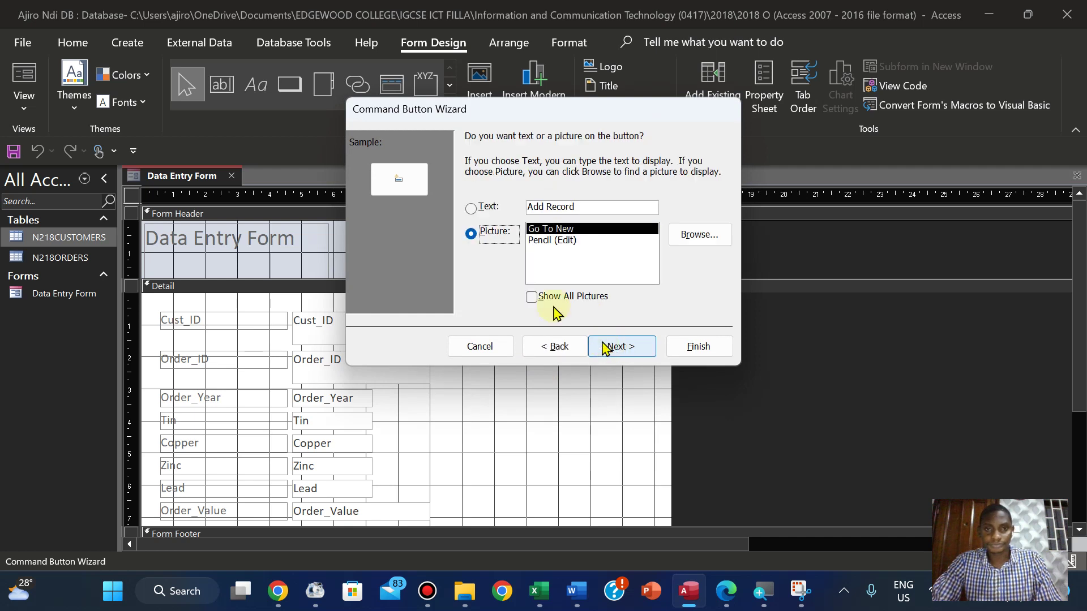
{"action": "left_click", "coordinate": [471, 208]}
{"action": "left_click", "coordinate": [627, 350]}
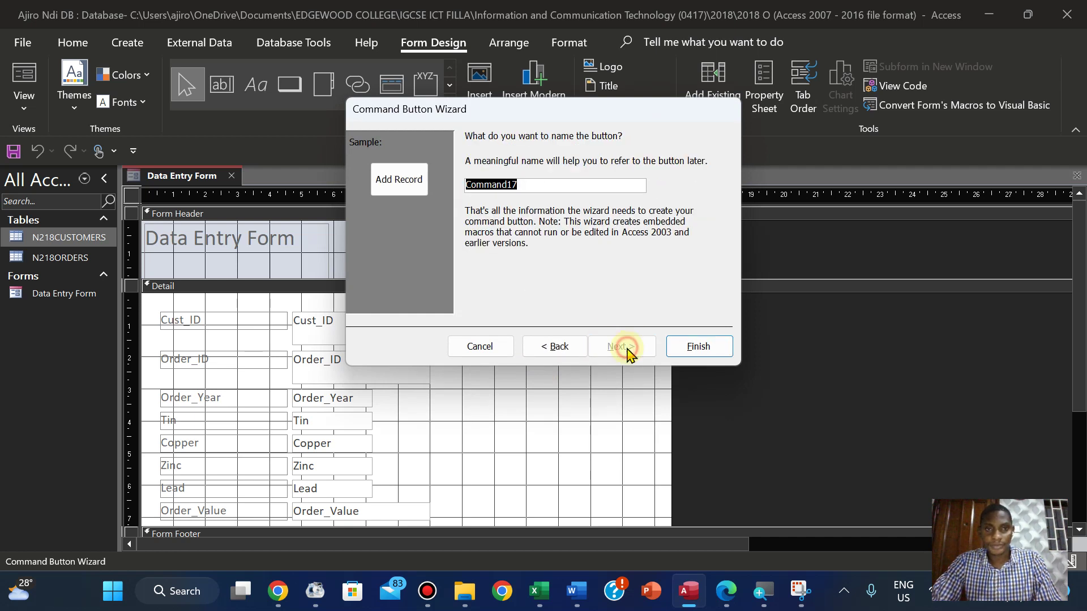
{"action": "left_click", "coordinate": [698, 347]}
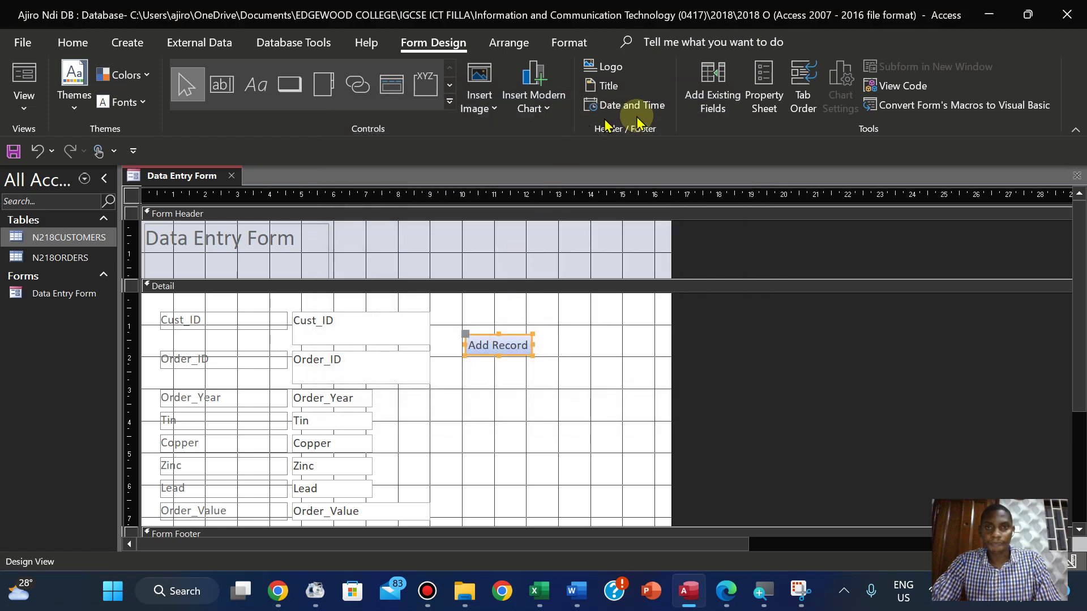
Give the Add Record button a rounded shape, red fill and bold white text
{"action": "left_click", "coordinate": [571, 43]}
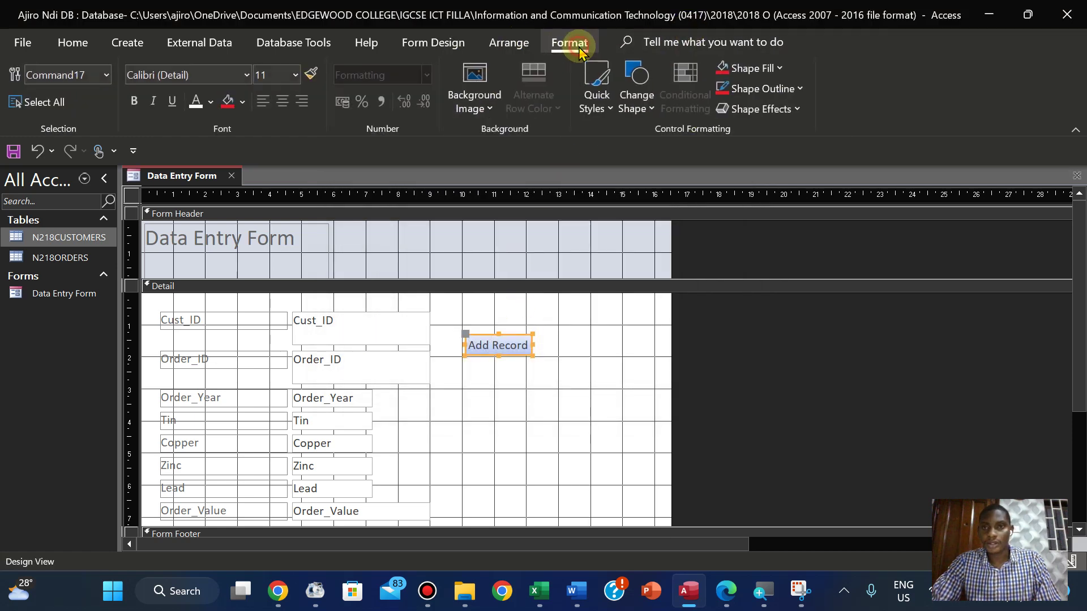
{"action": "left_click", "coordinate": [633, 104]}
{"action": "left_click", "coordinate": [634, 105]}
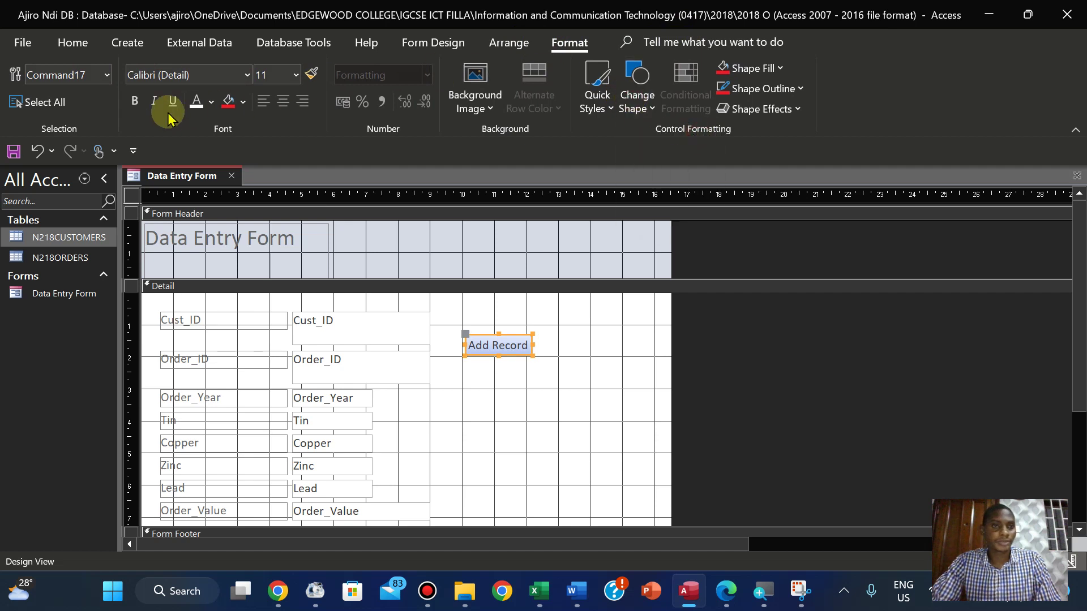
{"action": "left_click", "coordinate": [228, 102]}
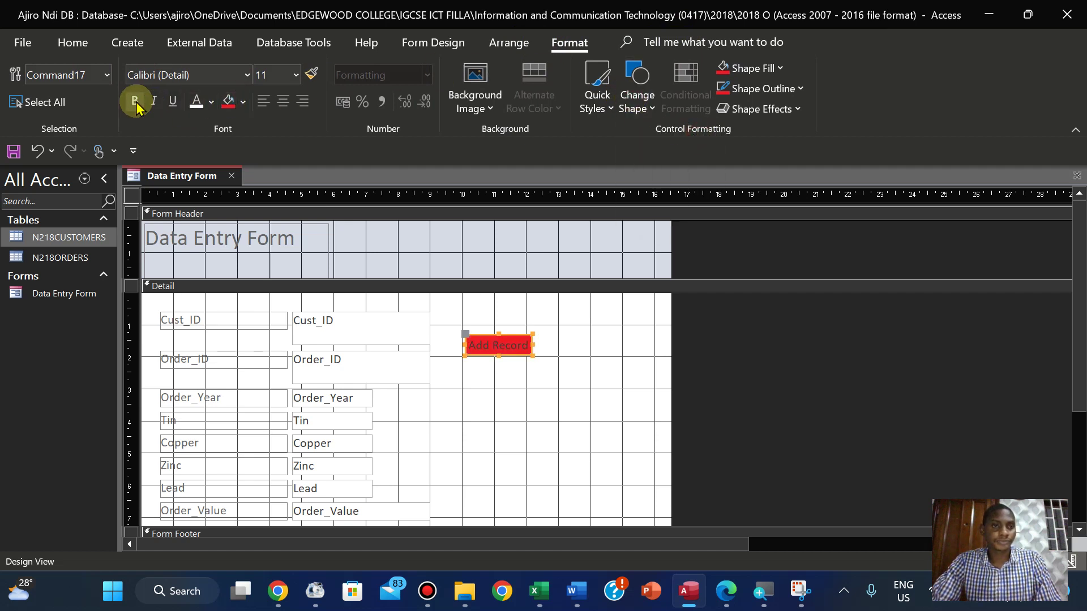
{"action": "left_click", "coordinate": [196, 101]}
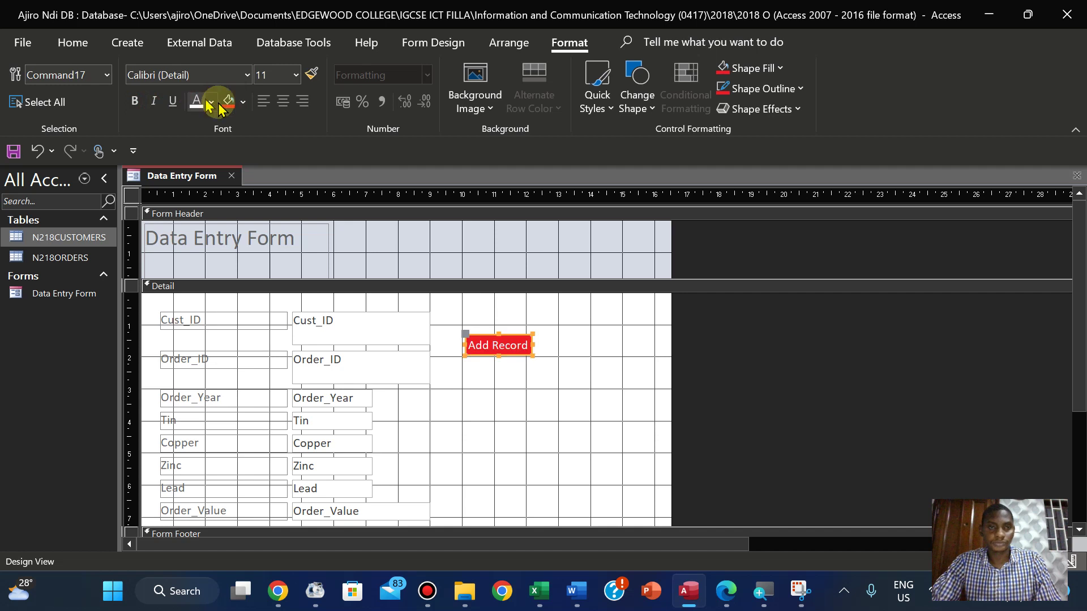
{"action": "left_click", "coordinate": [140, 101]}
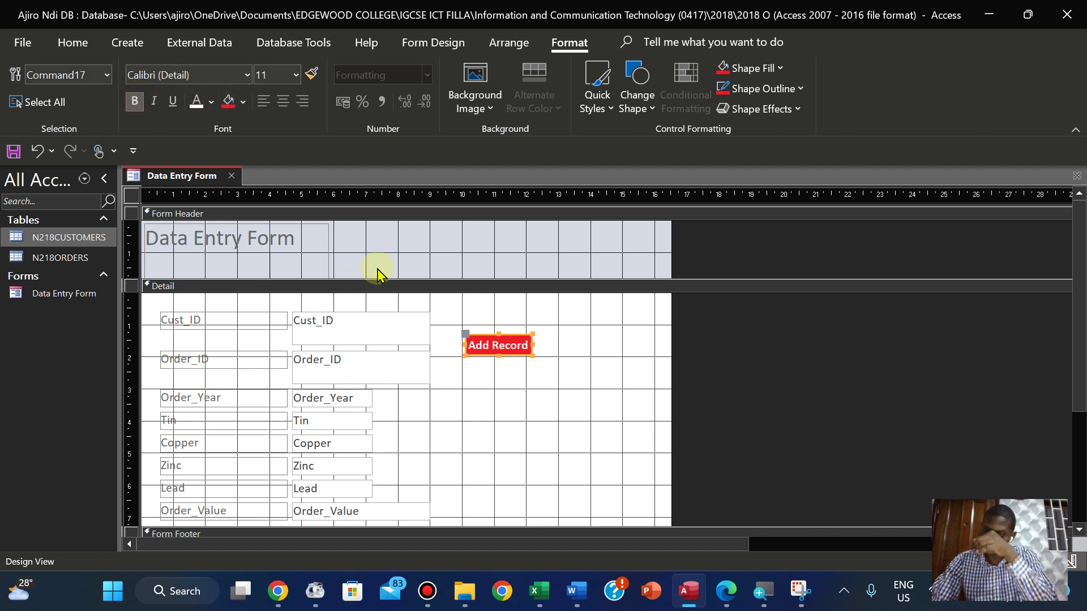
Draw a text-captioned Delete Record button below Add Record
{"action": "left_click", "coordinate": [420, 48]}
{"action": "left_click", "coordinate": [289, 84]}
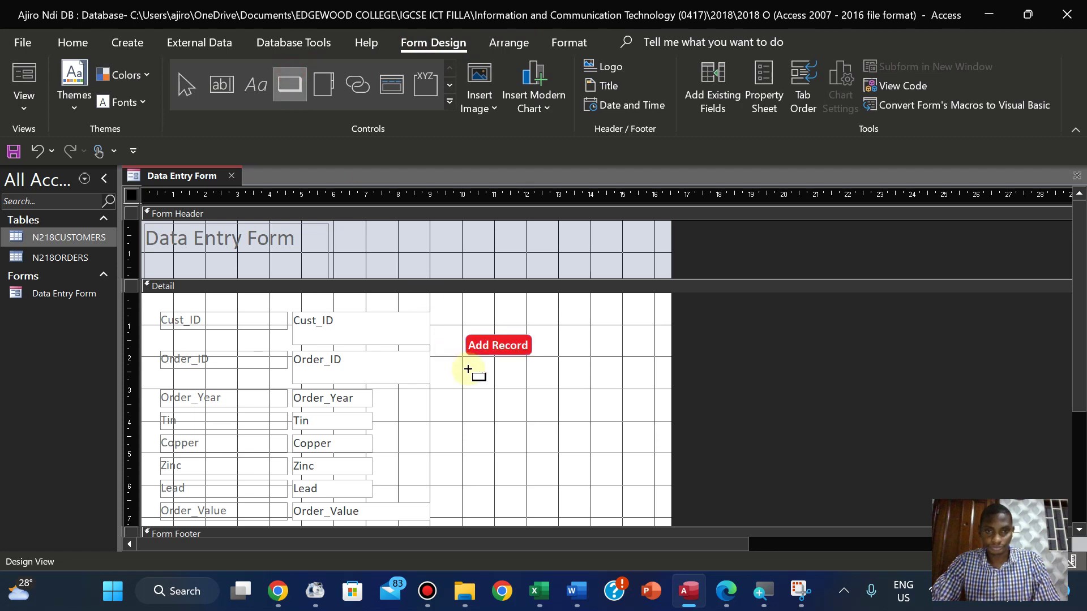
{"action": "left_click_drag", "start_coordinate": [467, 369], "coordinate": [529, 389]}
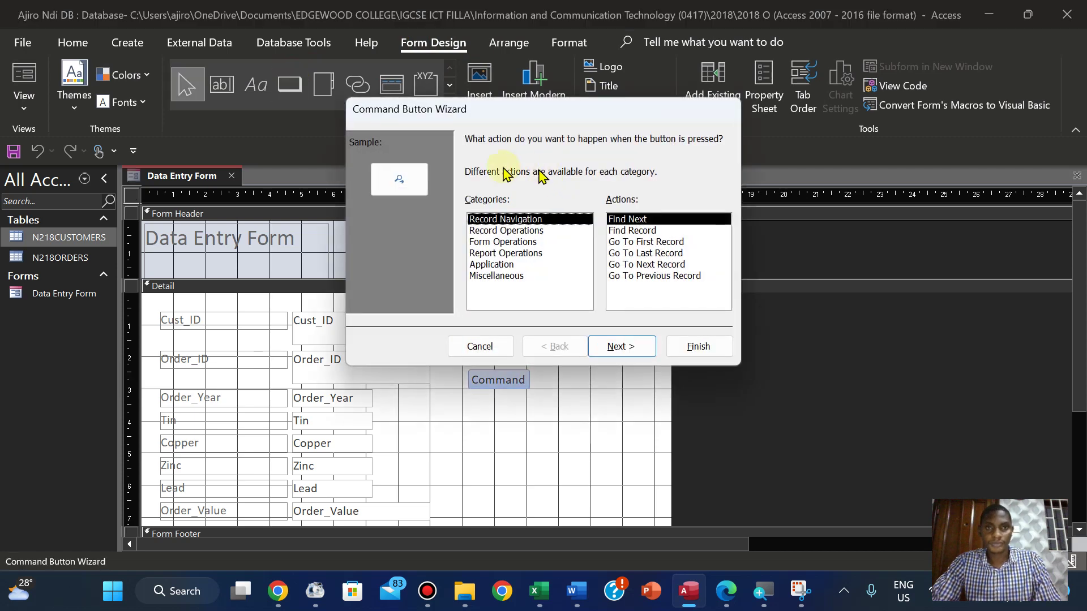
{"action": "left_click", "coordinate": [521, 231]}
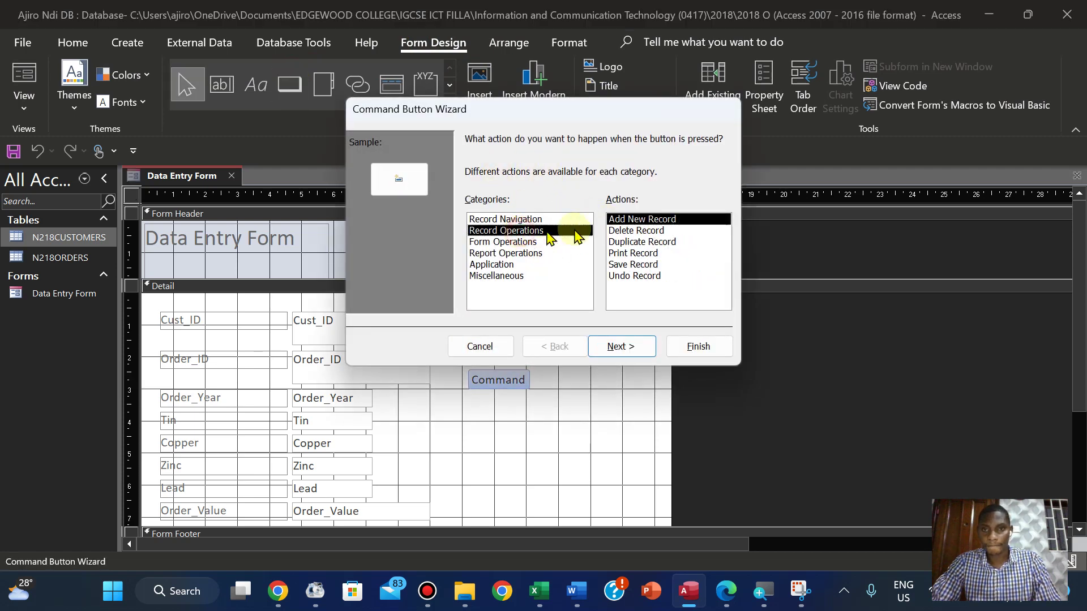
{"action": "left_click", "coordinate": [630, 231]}
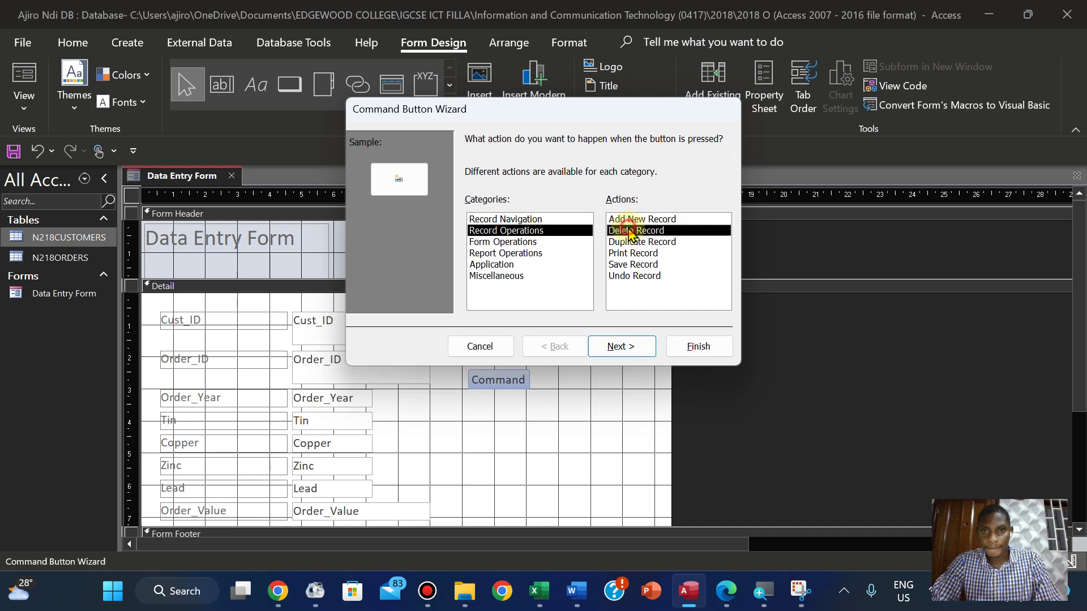
{"action": "left_click", "coordinate": [612, 346]}
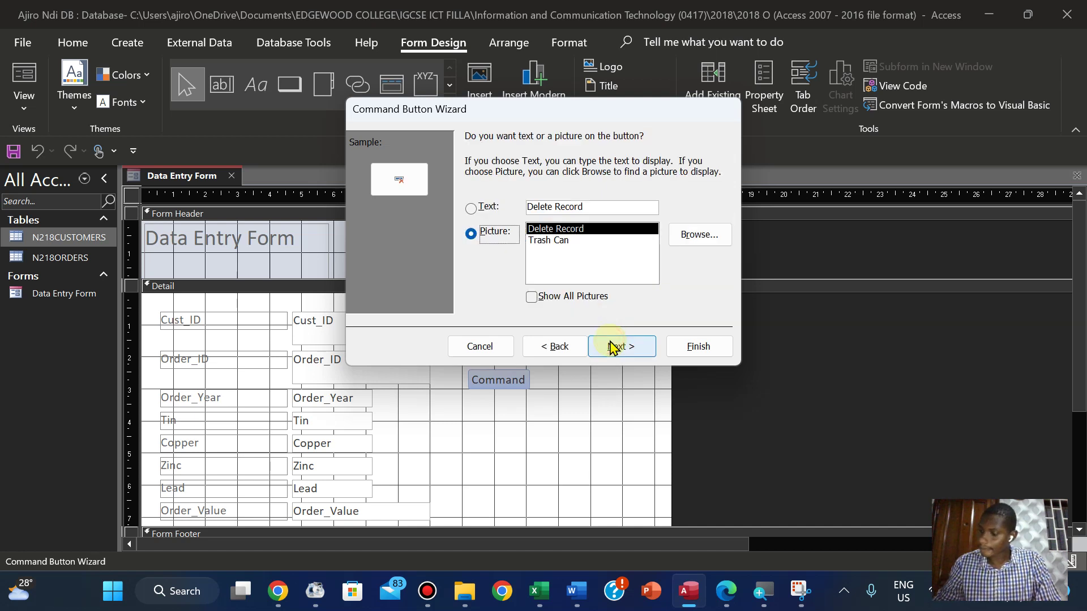
{"action": "left_click", "coordinate": [484, 207]}
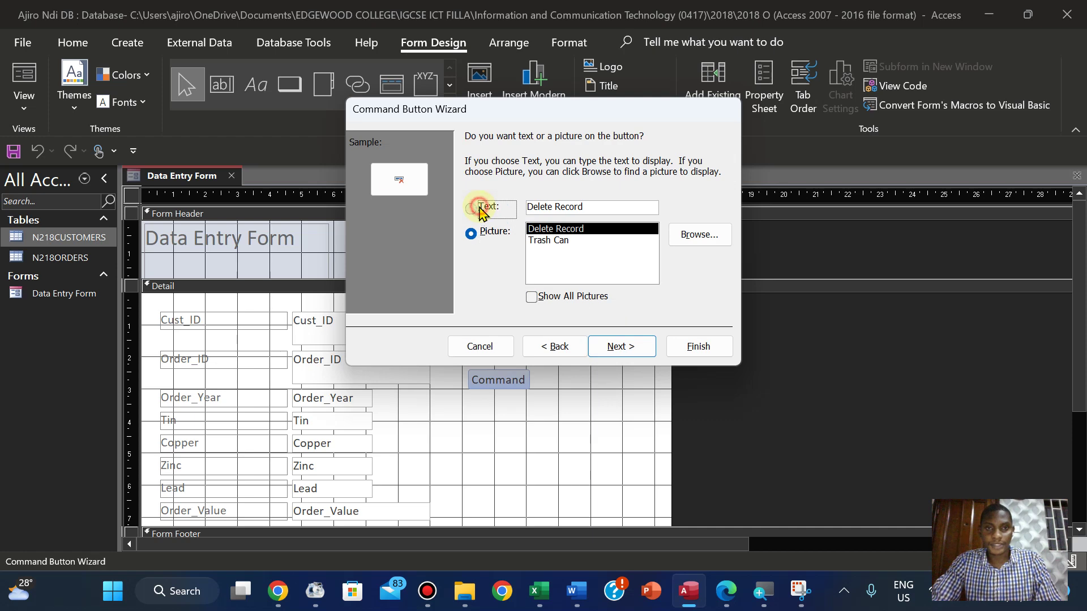
{"action": "left_click", "coordinate": [649, 351]}
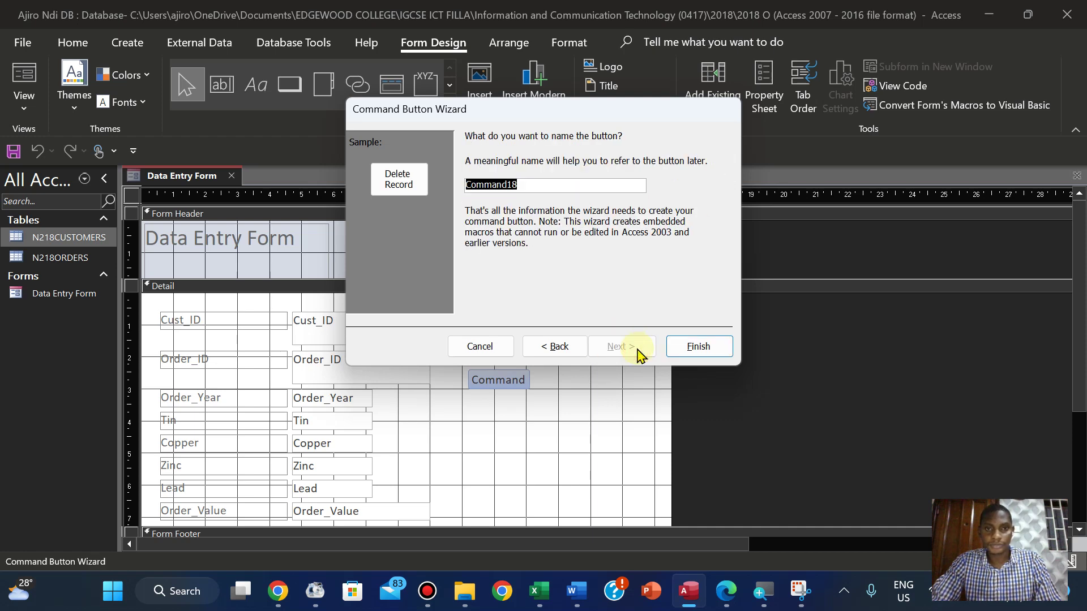
{"action": "left_click", "coordinate": [696, 350]}
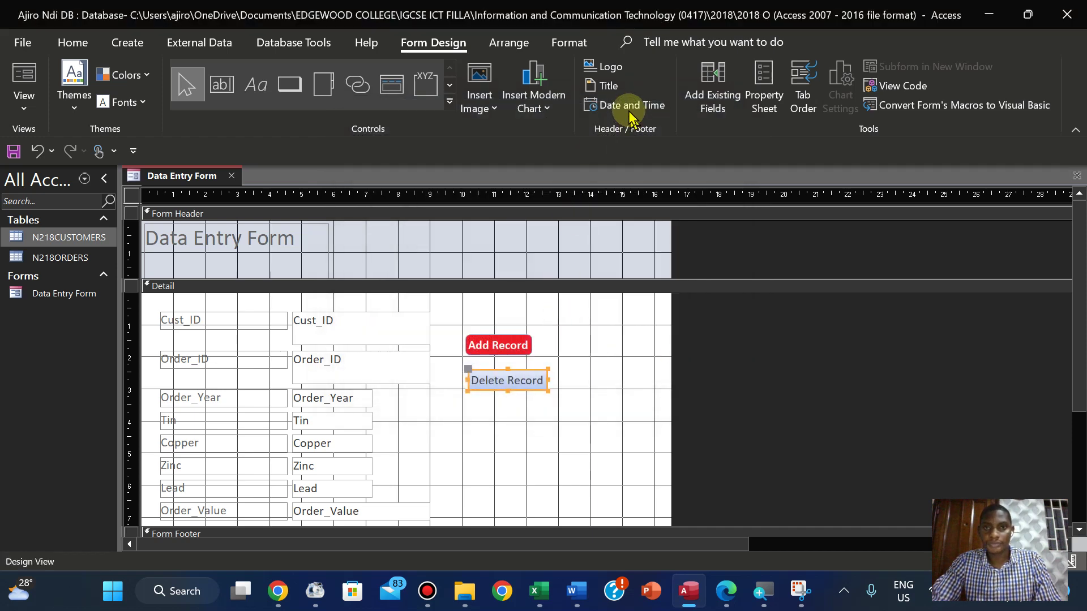
Style Delete Record rounded with red fill and bold white text, nudging it slightly up
{"action": "left_click", "coordinate": [554, 43]}
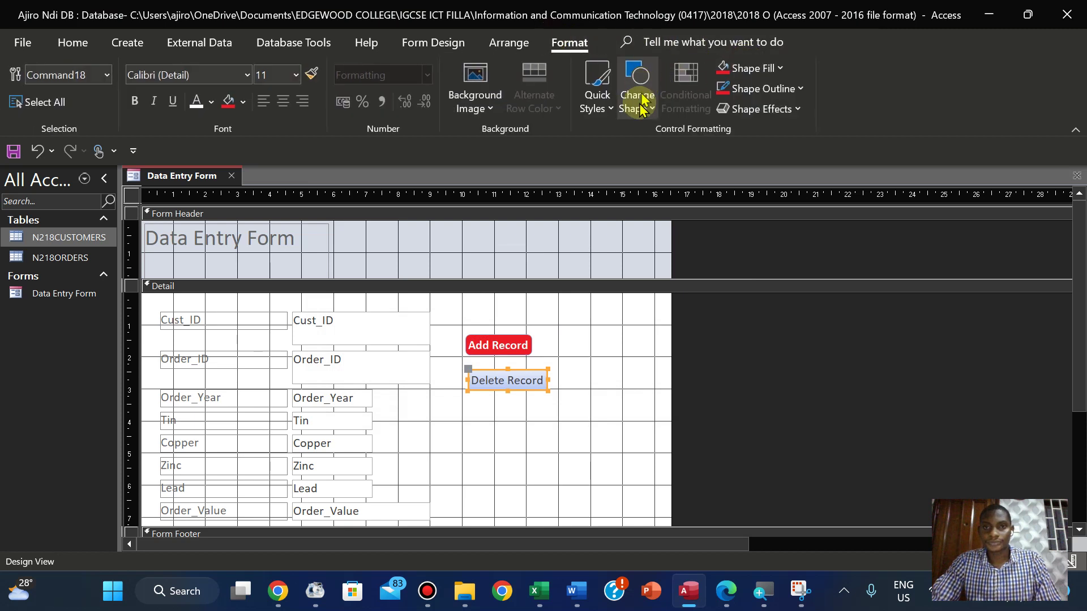
{"action": "left_click", "coordinate": [637, 100]}
{"action": "left_click", "coordinate": [703, 142]}
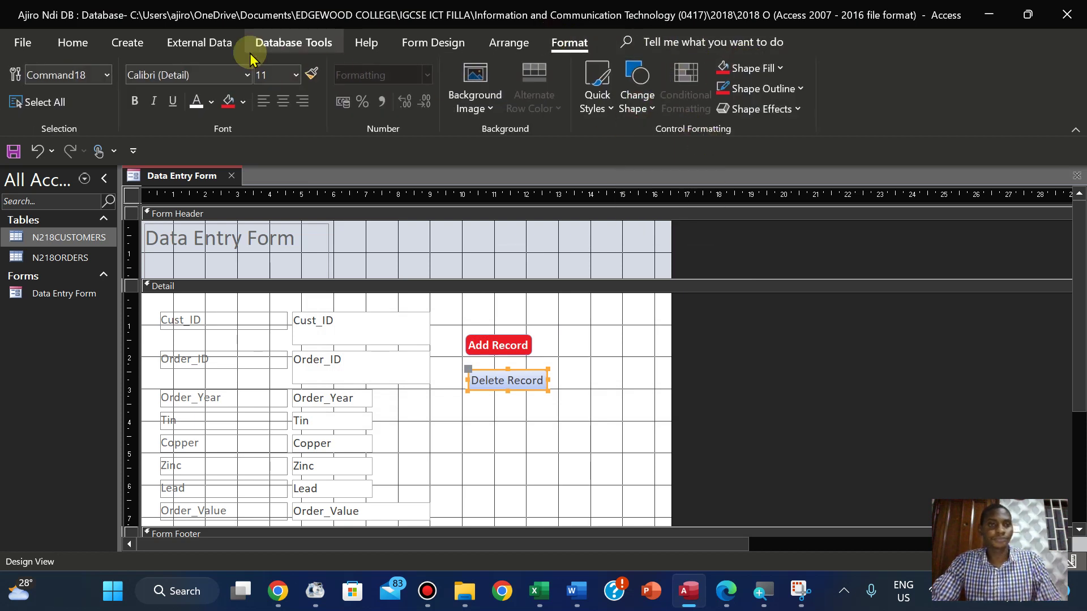
{"action": "left_click", "coordinate": [226, 105]}
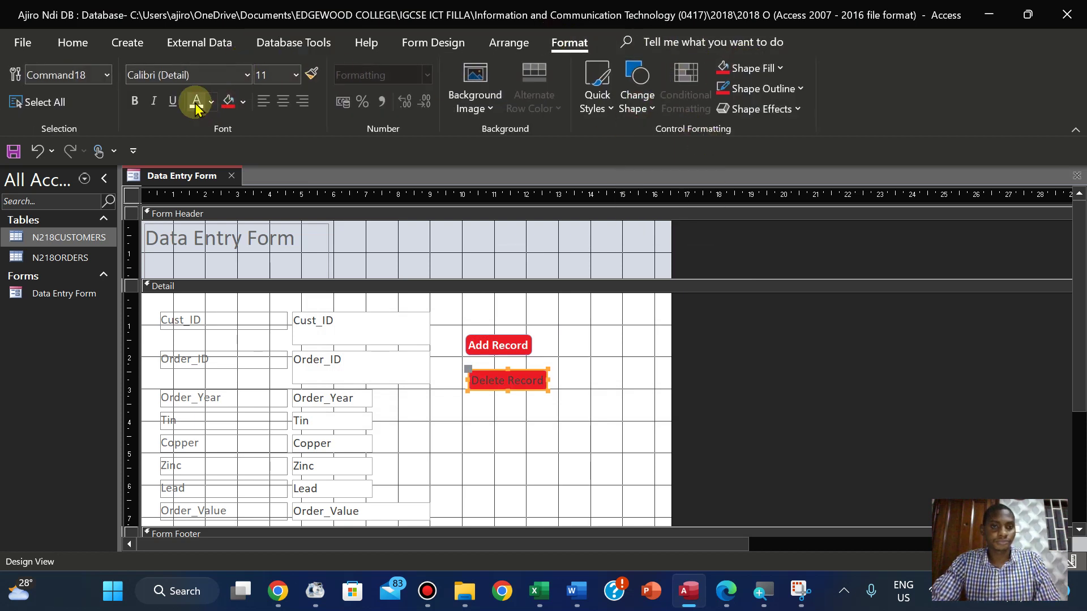
{"action": "left_click", "coordinate": [196, 102]}
{"action": "left_click", "coordinate": [134, 100]}
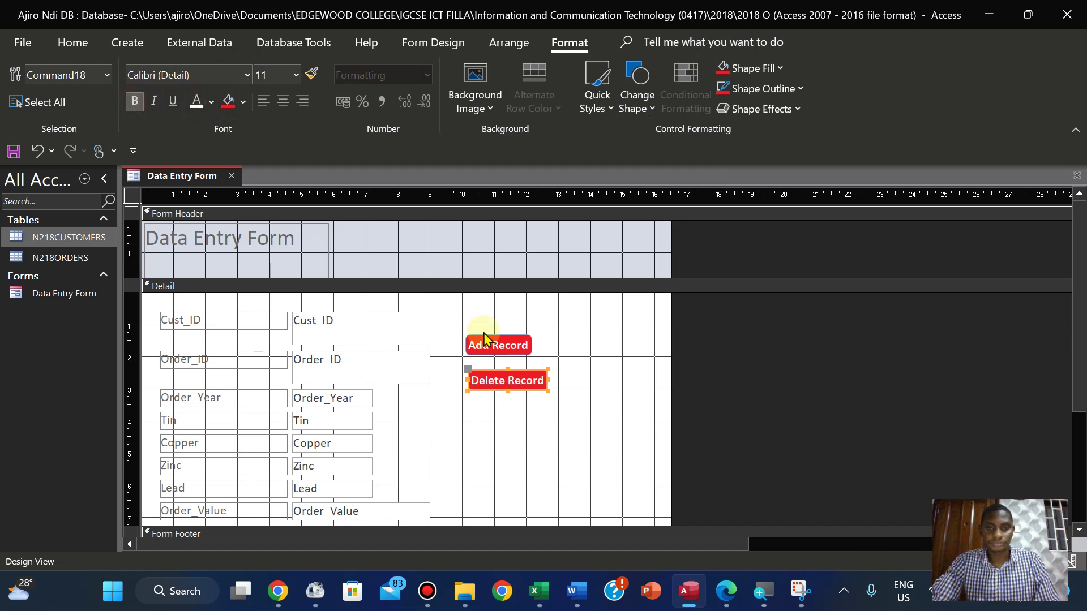
{"action": "left_click", "coordinate": [522, 370]}
{"action": "left_click_drag", "start_coordinate": [522, 370], "coordinate": [522, 366]}
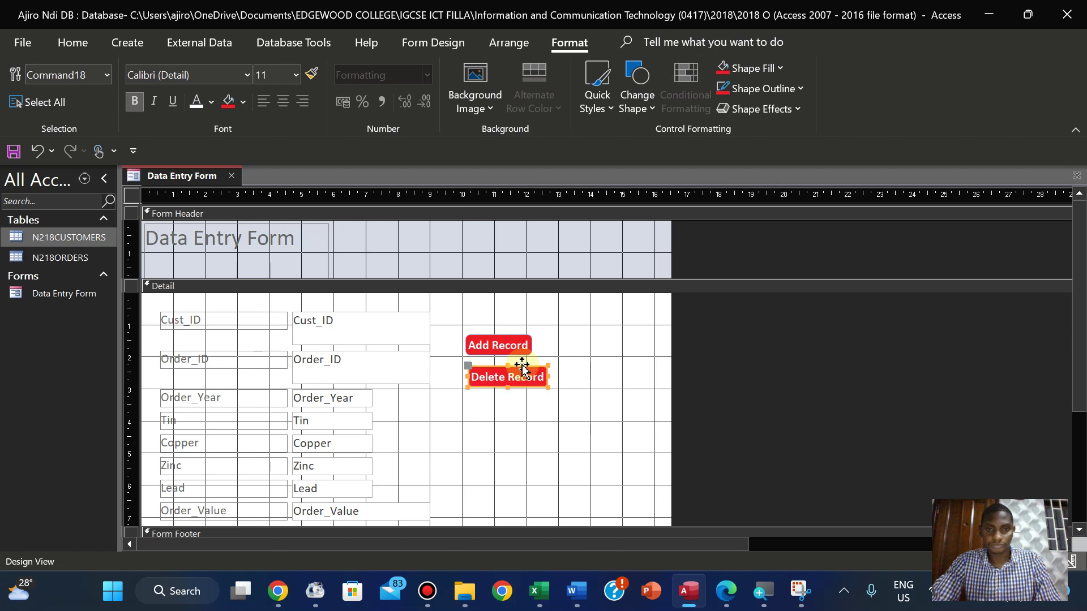
{"action": "left_click", "coordinate": [434, 43]}
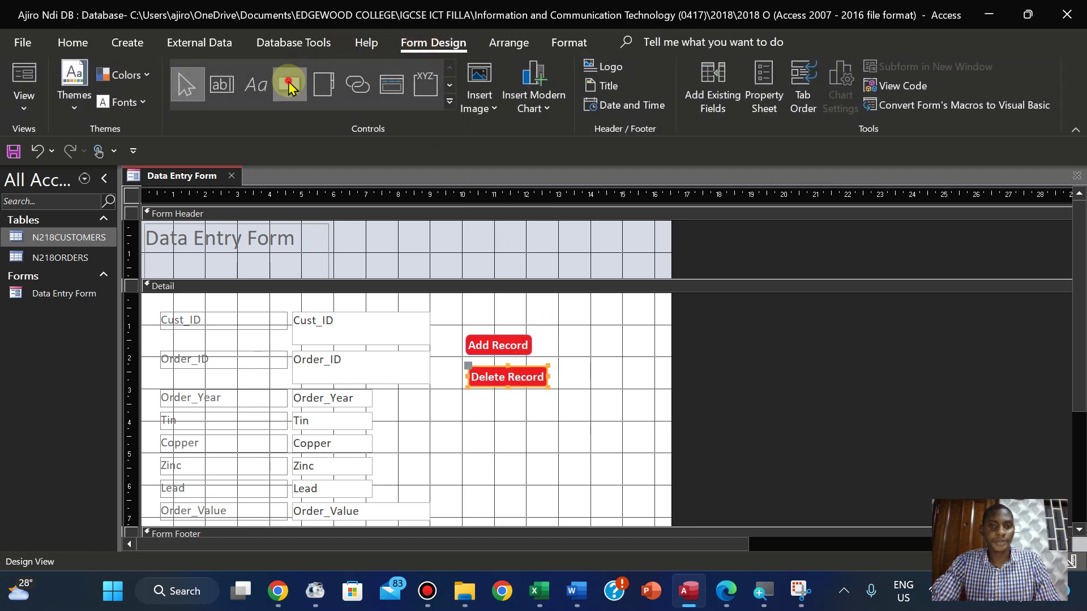
Draw a text-captioned Save Record button below Delete Record
{"action": "left_click", "coordinate": [289, 85]}
{"action": "left_click_drag", "start_coordinate": [470, 401], "coordinate": [540, 421]}
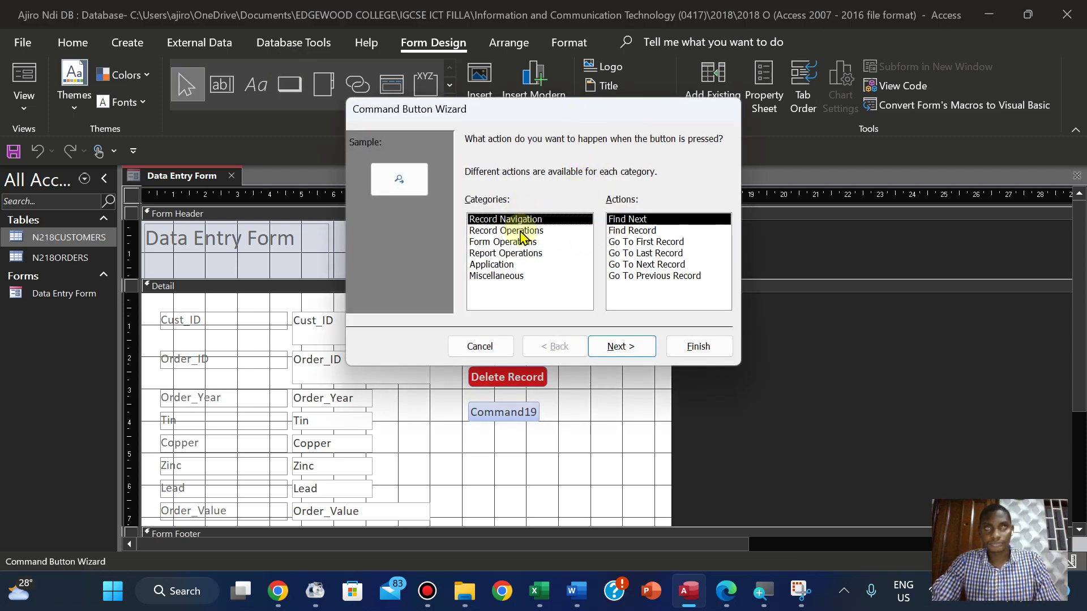
{"action": "mouse_move", "coordinate": [518, 229]}
{"action": "left_mouse_down"}
{"action": "mouse_move", "coordinate": [634, 253]}
{"action": "mouse_move", "coordinate": [653, 240]}
{"action": "mouse_move", "coordinate": [534, 228]}
{"action": "left_mouse_up"}
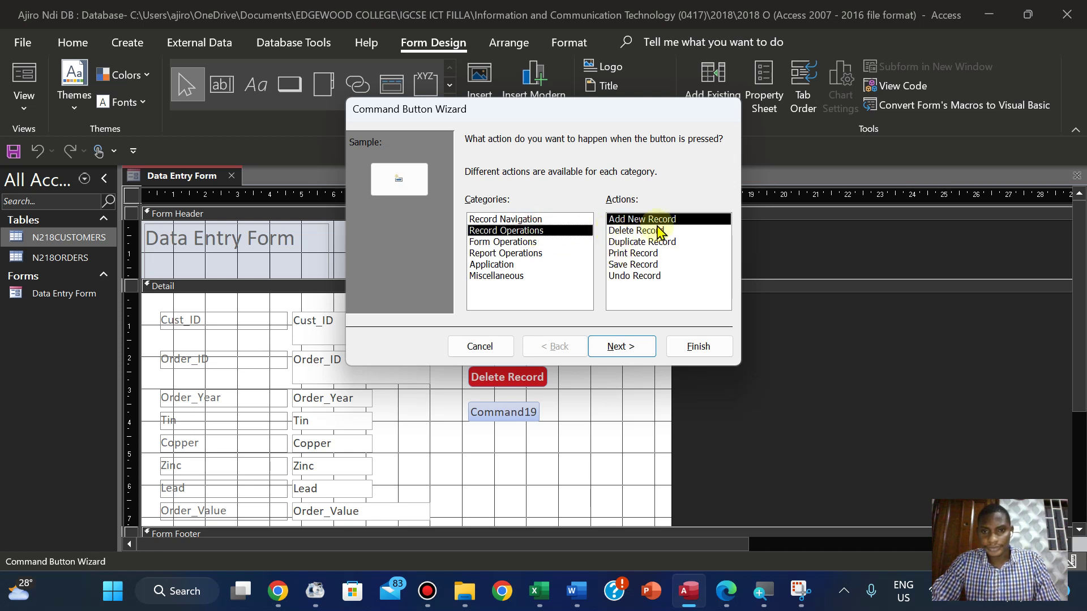
{"action": "left_click", "coordinate": [637, 266]}
{"action": "left_click", "coordinate": [622, 346]}
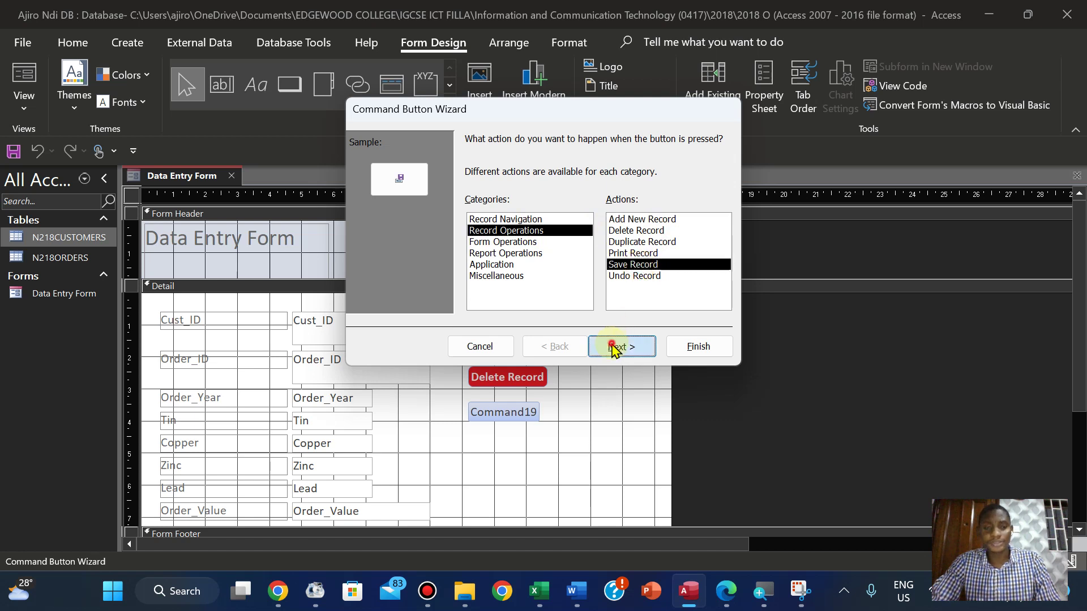
{"action": "left_click", "coordinate": [471, 209]}
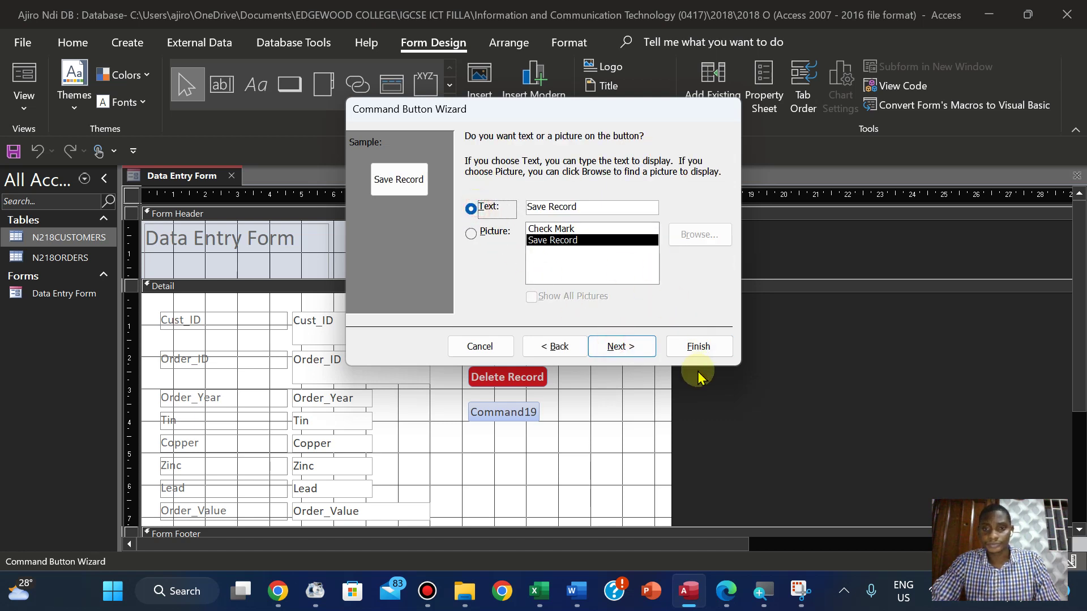
{"action": "left_click", "coordinate": [635, 347]}
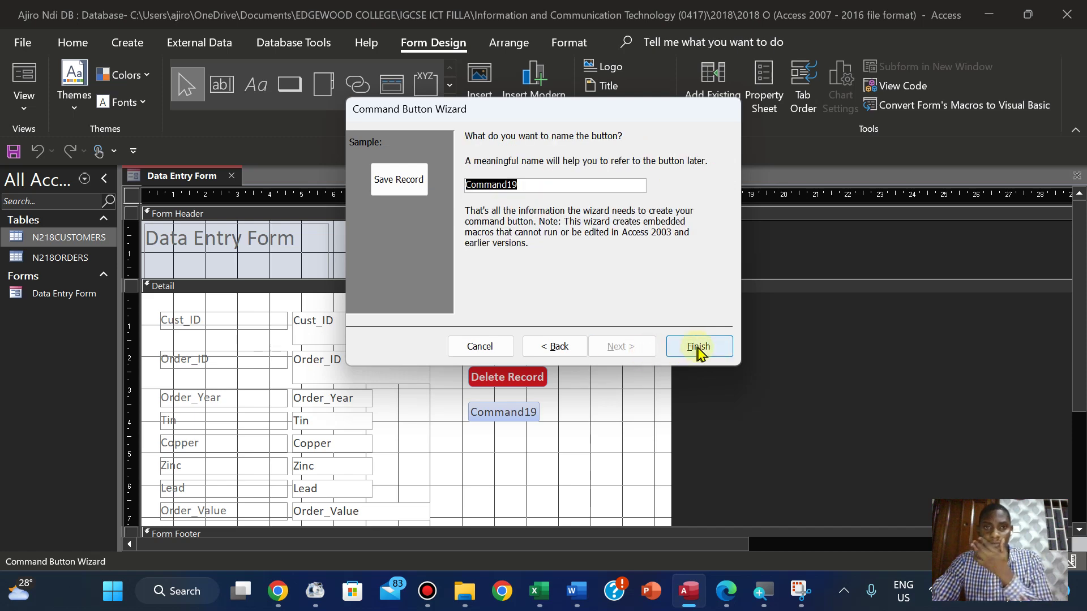
{"action": "left_click", "coordinate": [698, 347]}
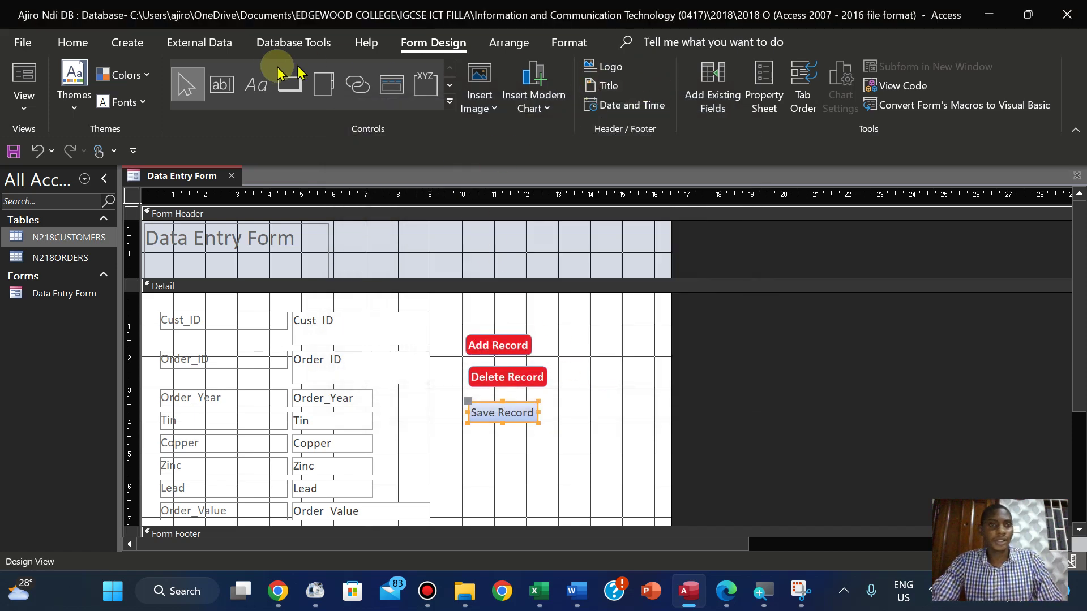
Give the Save Record button a rounded shape, red fill and white text
{"action": "left_click", "coordinate": [566, 43]}
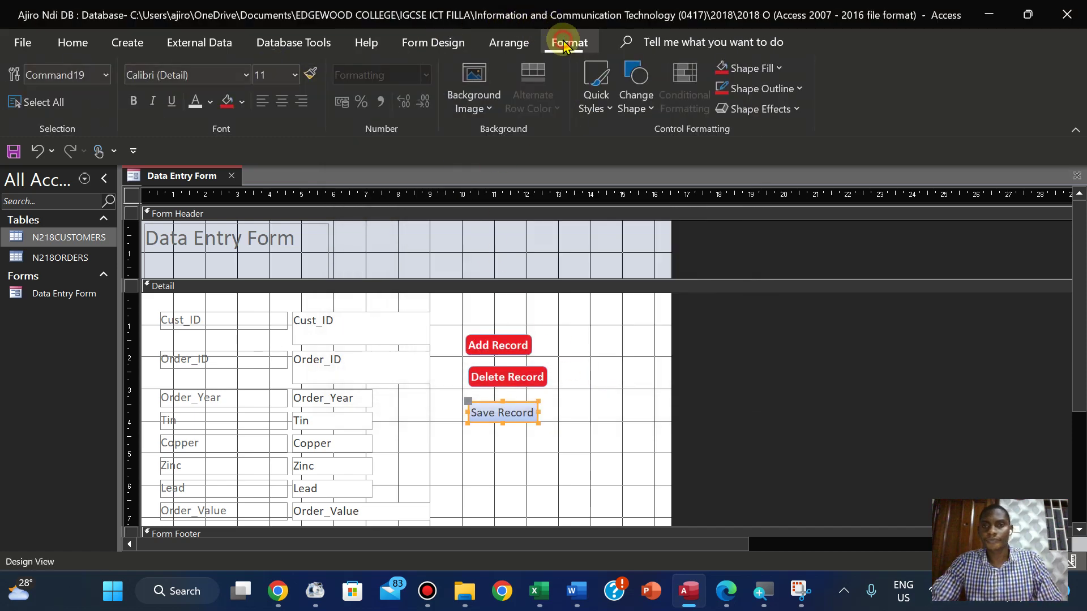
{"action": "left_click", "coordinate": [637, 91]}
{"action": "left_click", "coordinate": [705, 138]}
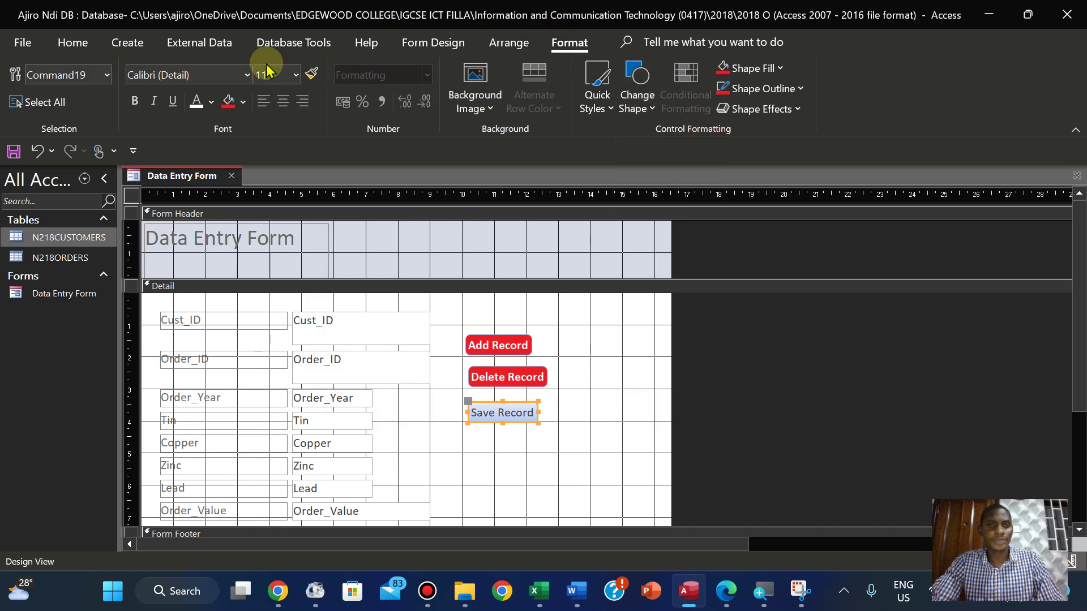
{"action": "left_click", "coordinate": [229, 100]}
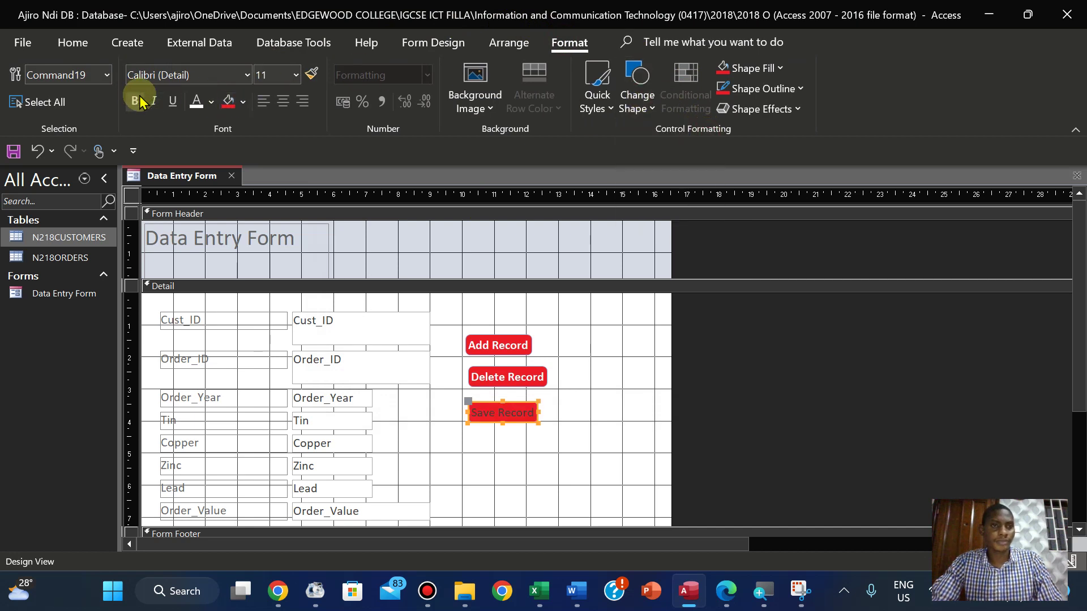
{"action": "left_click", "coordinate": [194, 105]}
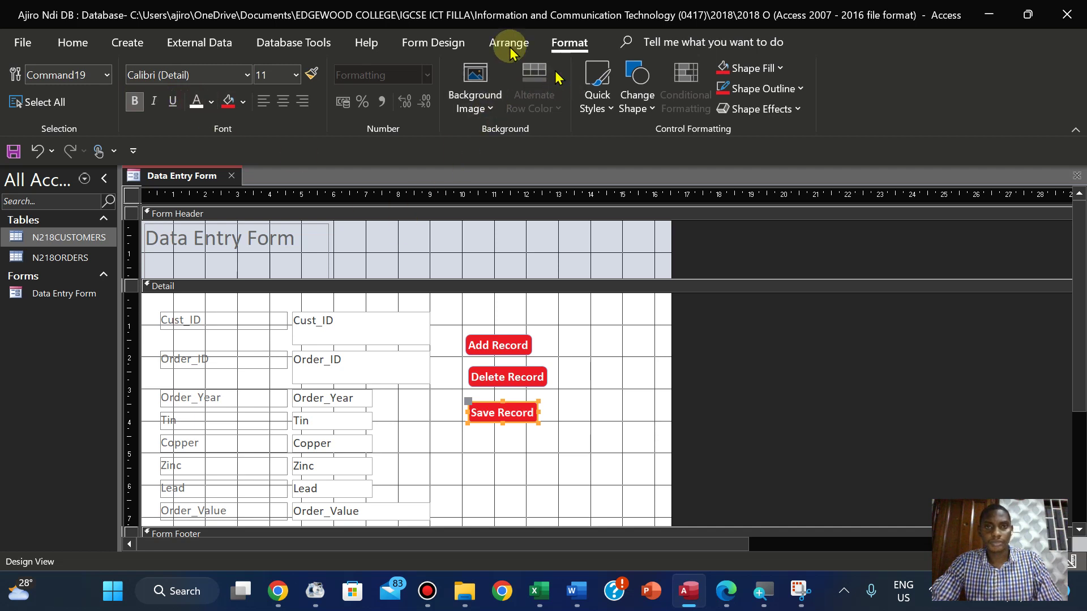
{"action": "left_click", "coordinate": [425, 46]}
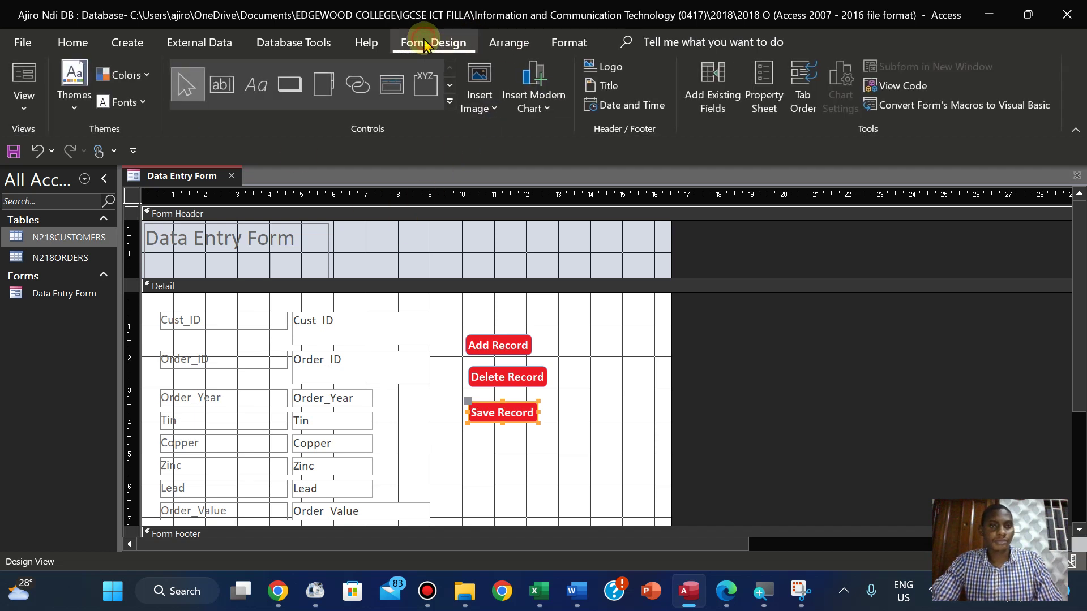
Draw a text-captioned Go To Next Record button below Save Record
{"action": "left_click", "coordinate": [289, 85]}
{"action": "left_click_drag", "start_coordinate": [465, 435], "coordinate": [539, 460]}
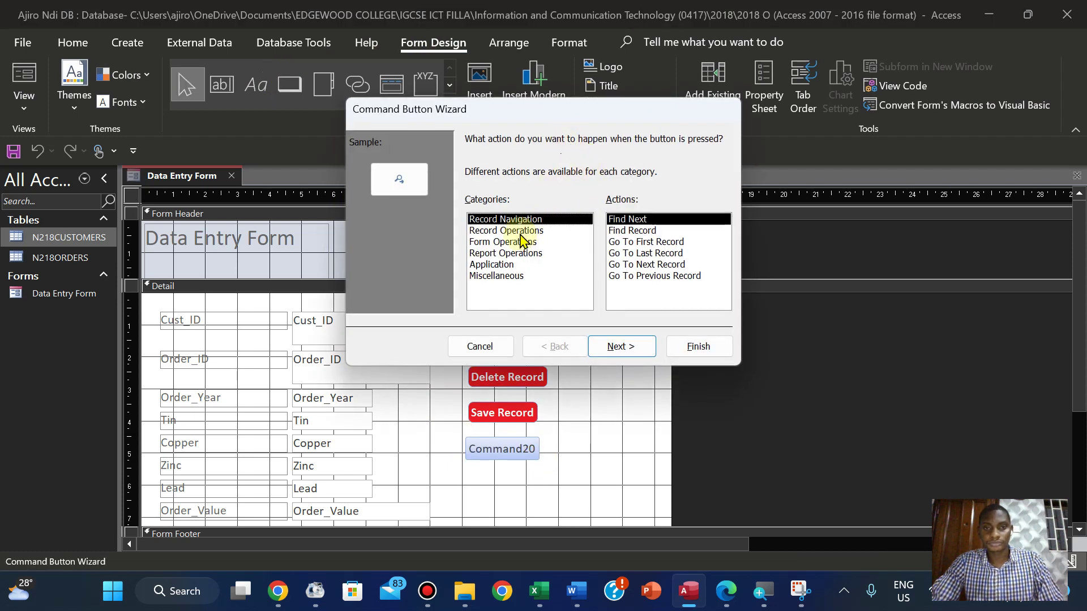
{"action": "left_click", "coordinate": [521, 231]}
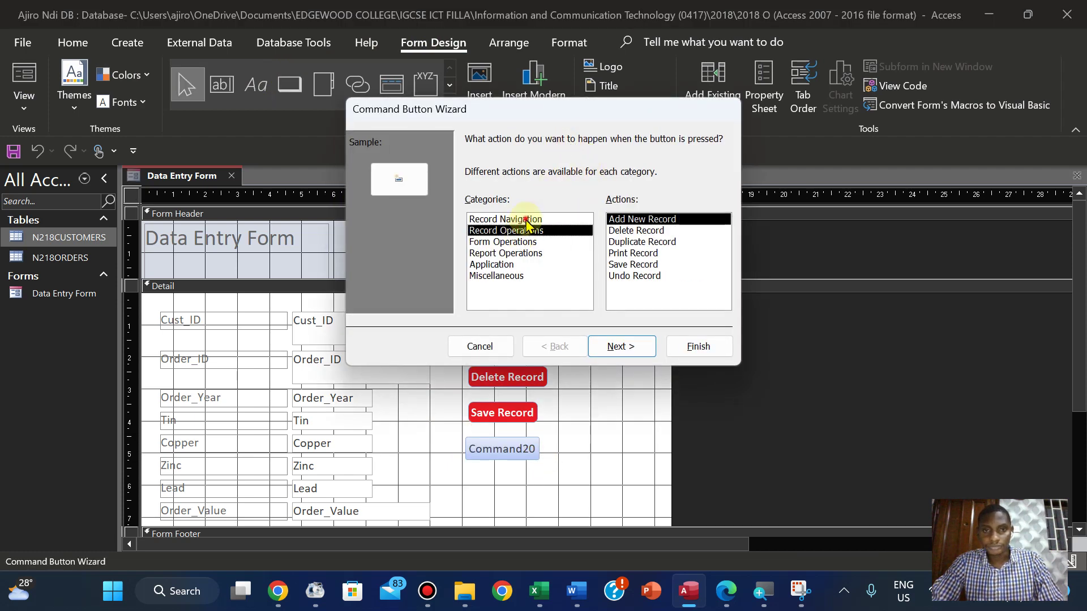
{"action": "left_click", "coordinate": [526, 220]}
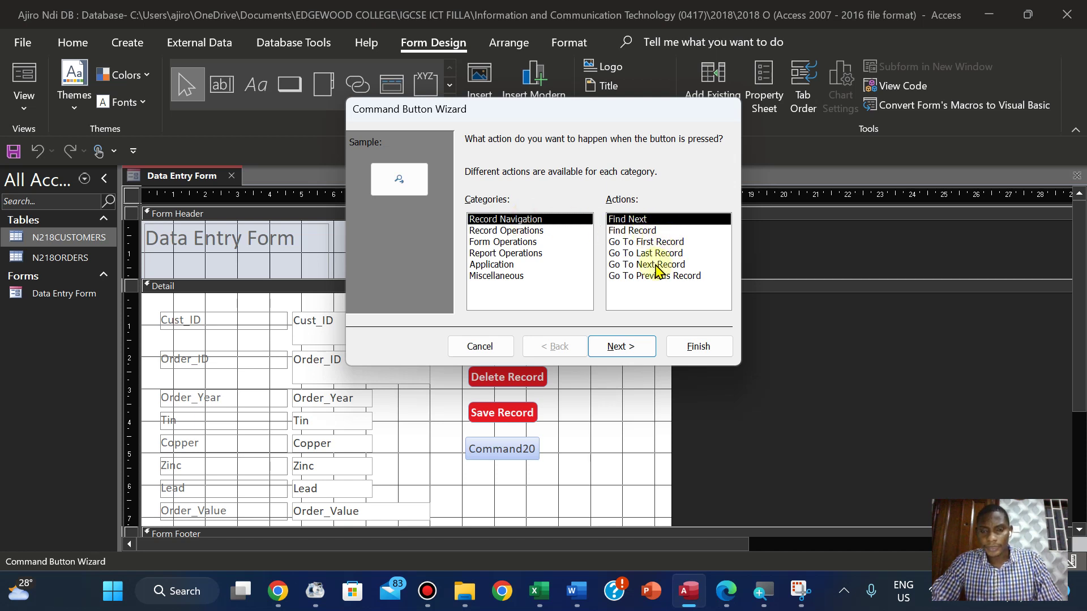
{"action": "left_click", "coordinate": [657, 266]}
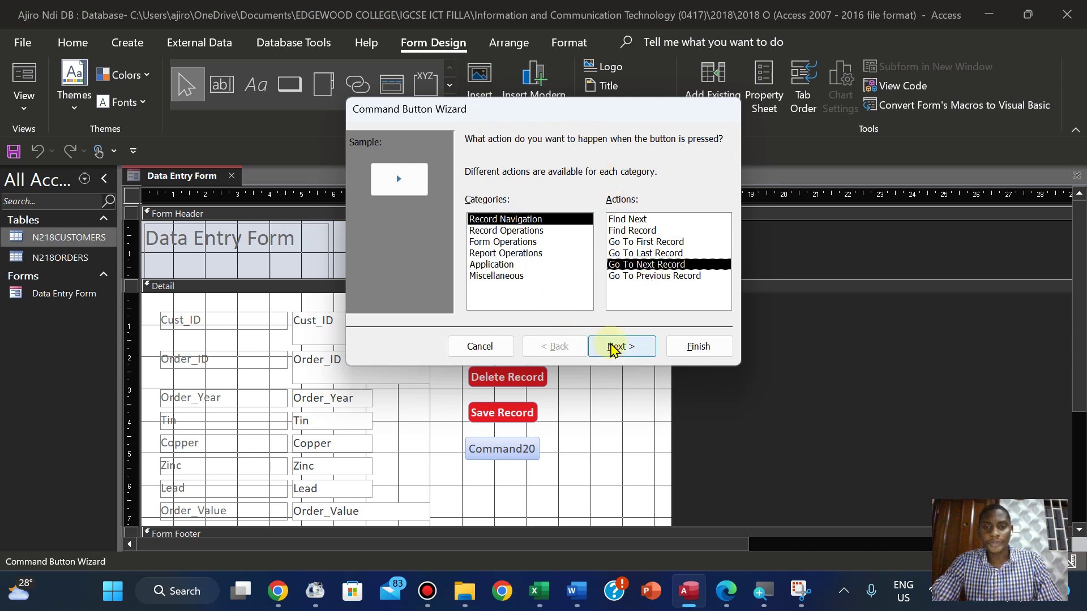
{"action": "left_click", "coordinate": [614, 347]}
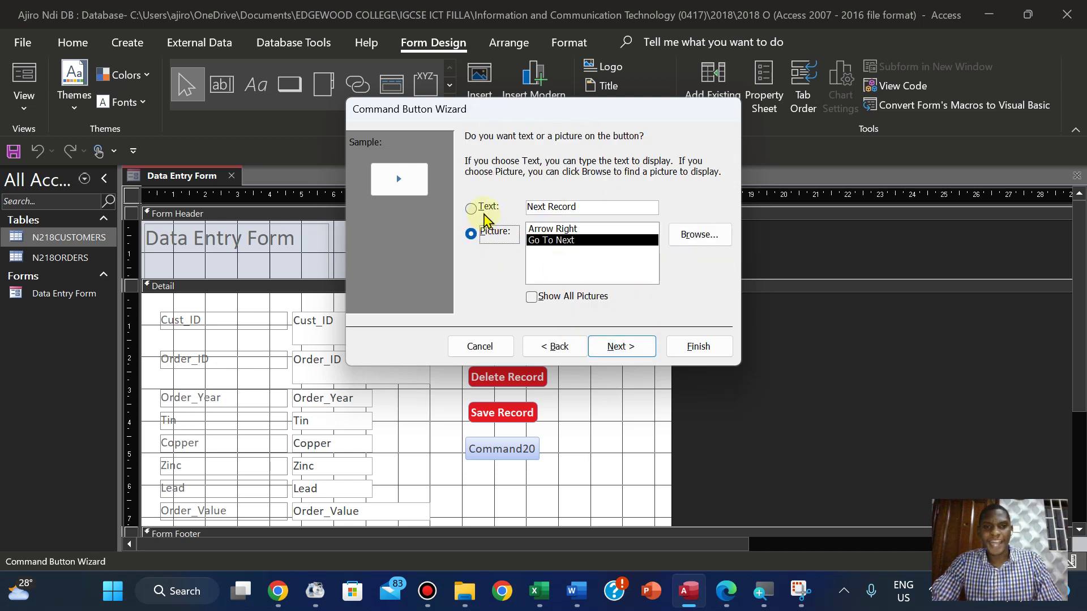
{"action": "left_click", "coordinate": [485, 215]}
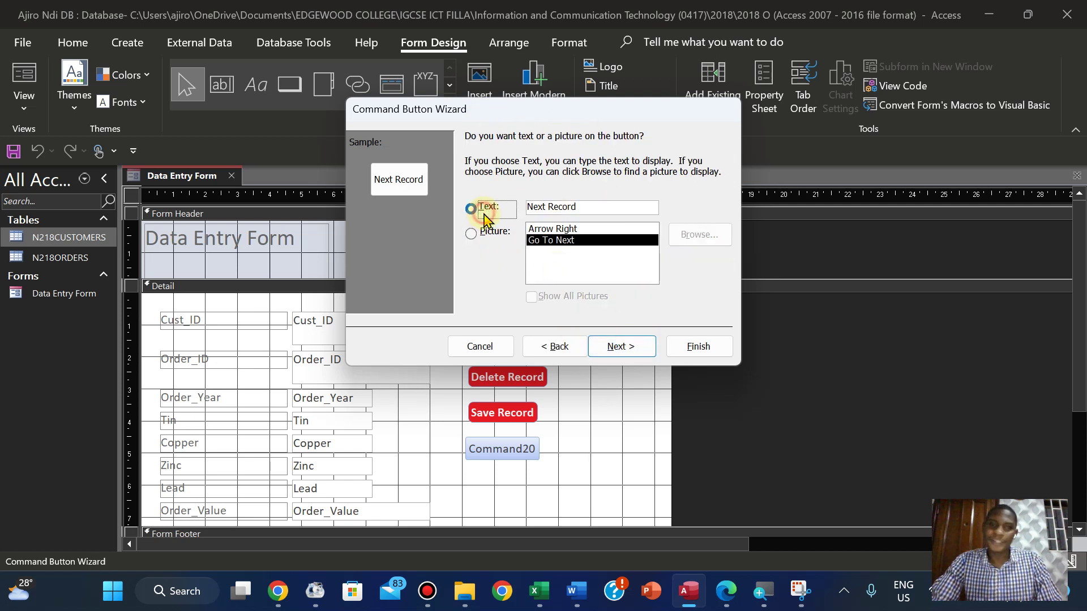
{"action": "left_click", "coordinate": [648, 347]}
{"action": "left_click", "coordinate": [698, 347]}
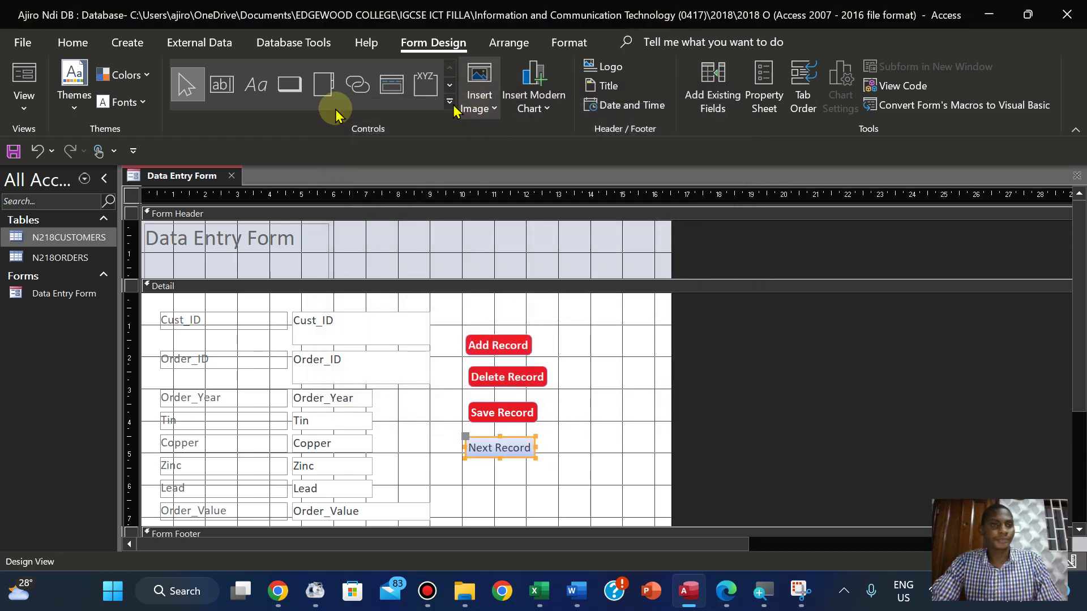
Style Next Record with red fill and bold white text, moving it just under Save Record
{"action": "left_click", "coordinate": [567, 43]}
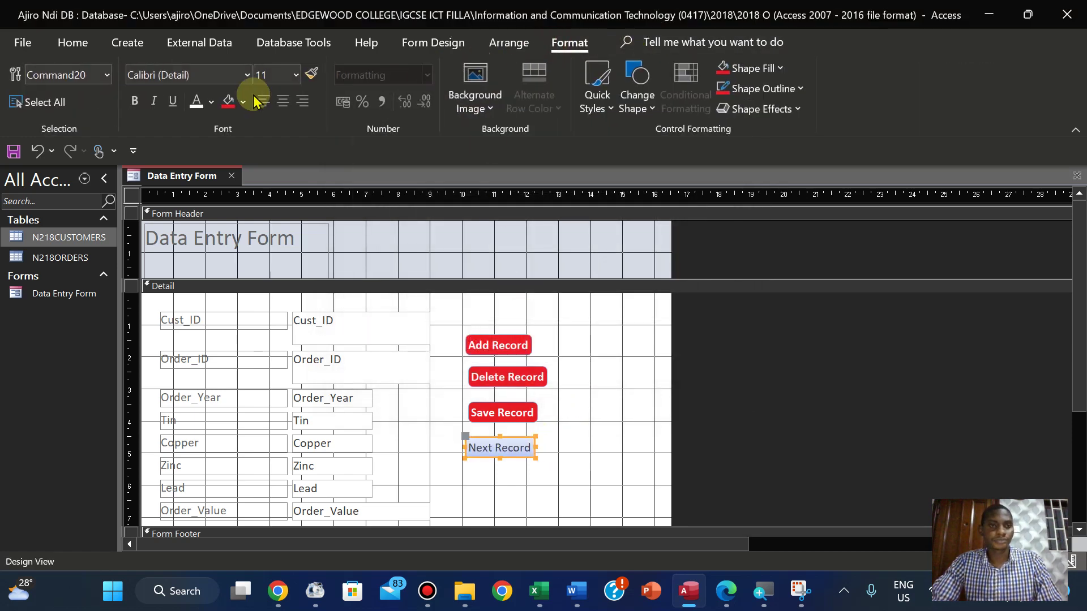
{"action": "left_click", "coordinate": [227, 101]}
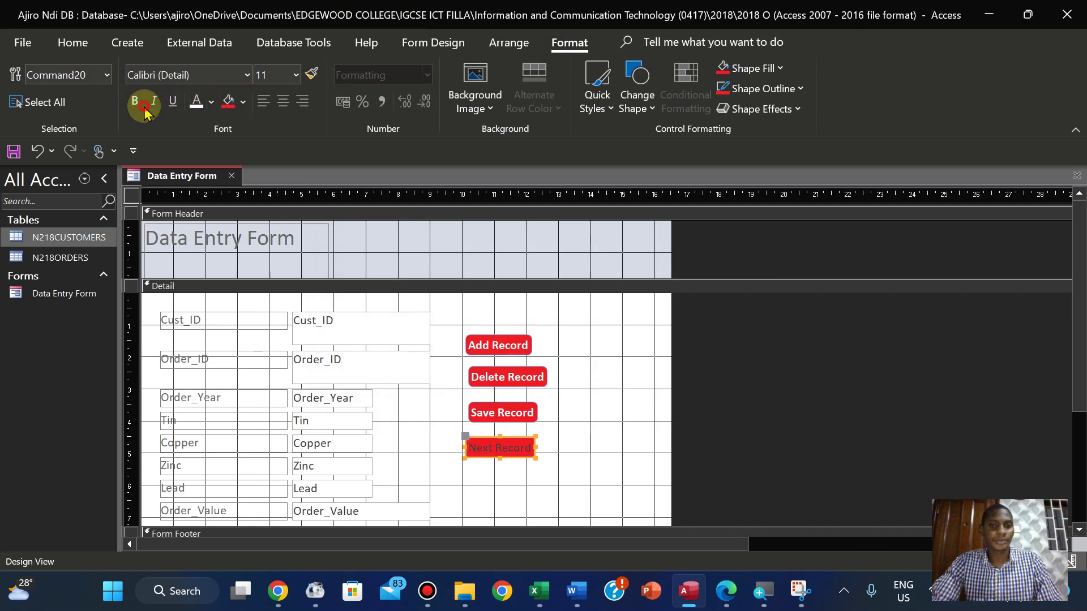
{"action": "left_click", "coordinate": [135, 102]}
{"action": "left_click", "coordinate": [197, 102]}
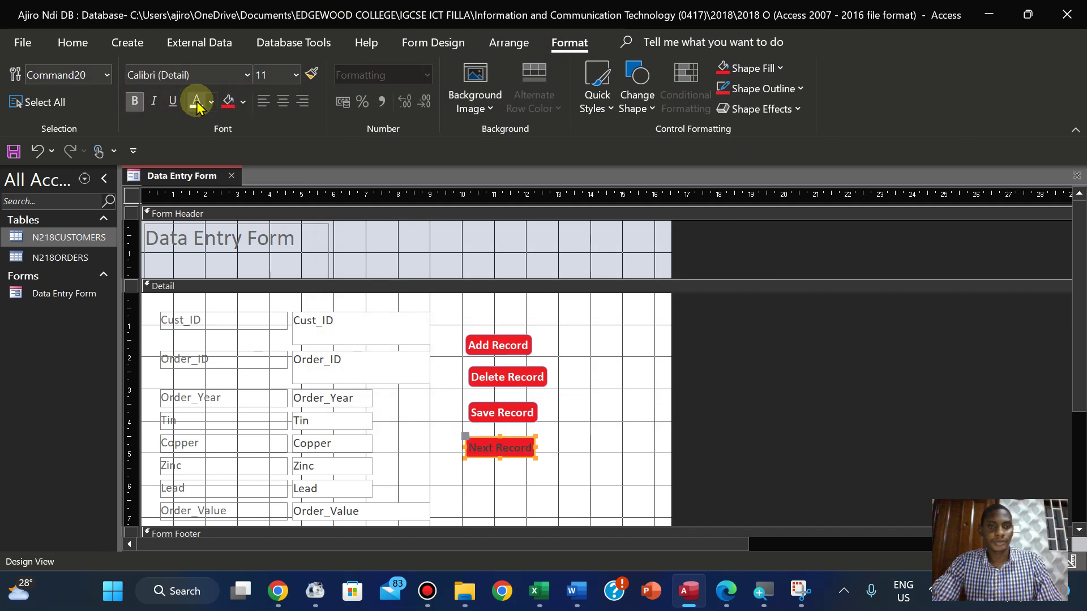
{"action": "left_click_drag", "start_coordinate": [511, 437], "coordinate": [514, 432]}
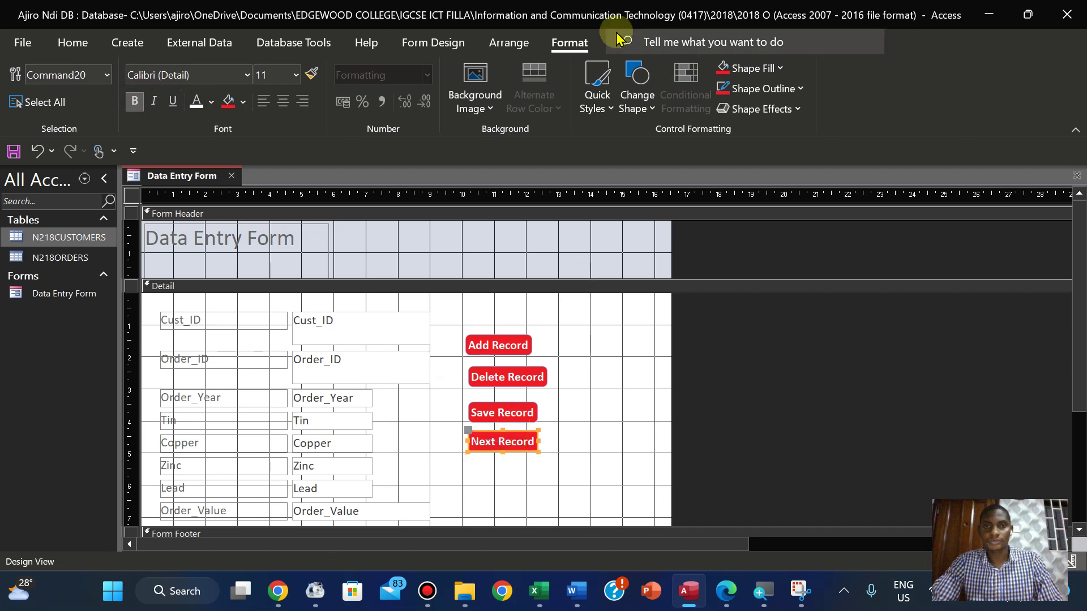
{"action": "left_click", "coordinate": [399, 44]}
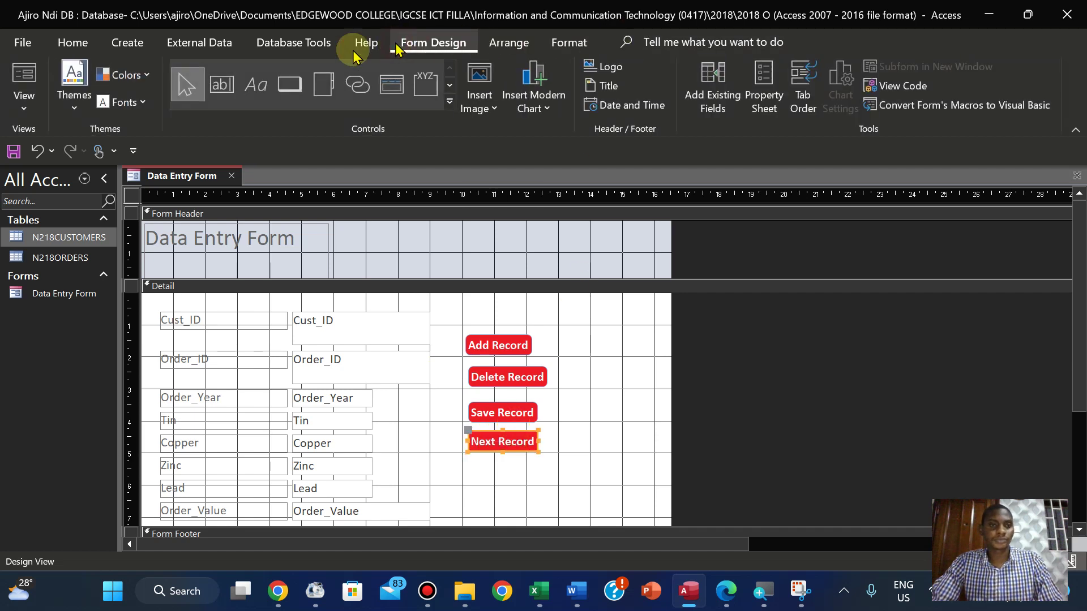
Draw a text-captioned Go To Previous Record button below Next Record
{"action": "left_click", "coordinate": [290, 84]}
{"action": "left_click_drag", "start_coordinate": [470, 463], "coordinate": [549, 484]}
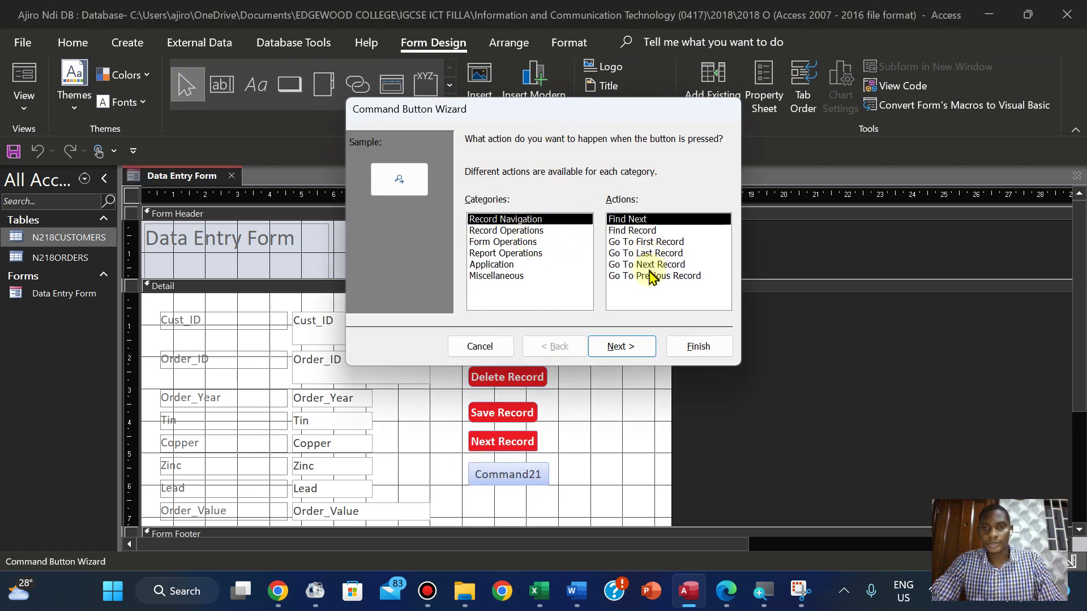
{"action": "left_click", "coordinate": [651, 277]}
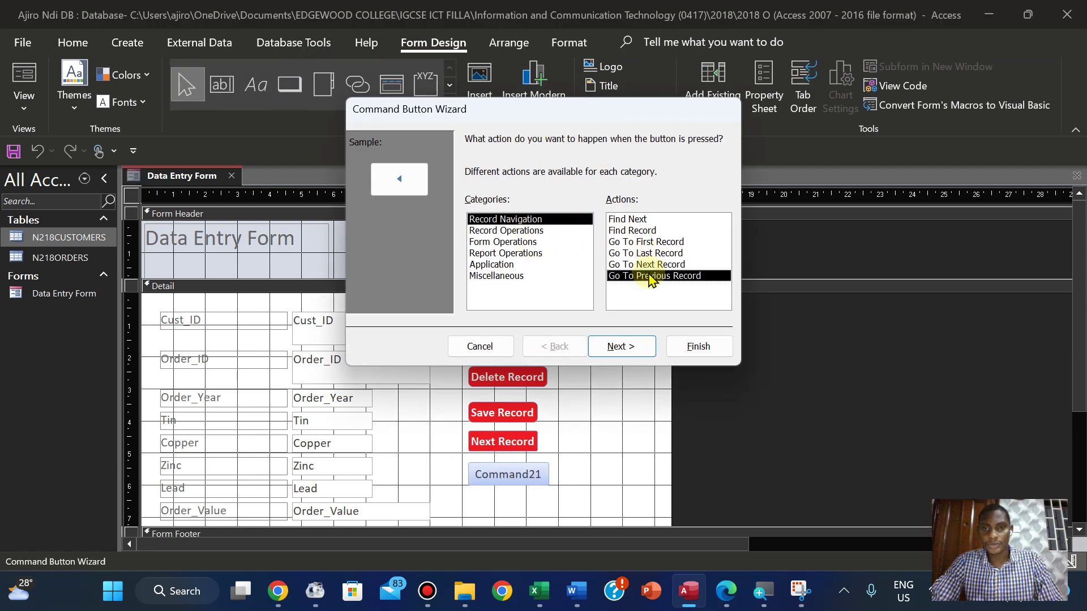
{"action": "left_click", "coordinate": [634, 352]}
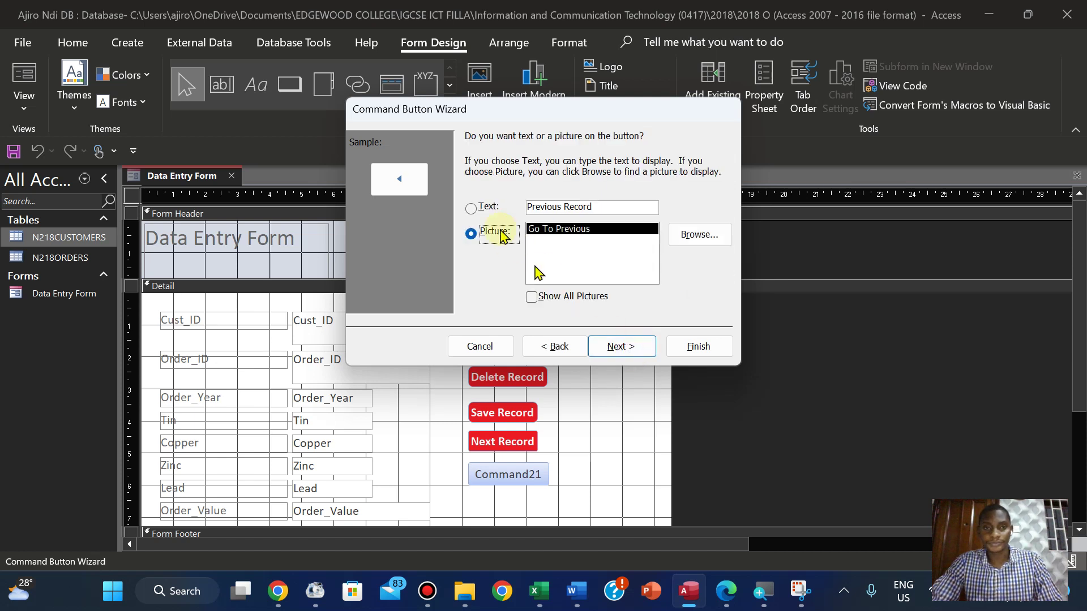
{"action": "left_click", "coordinate": [488, 215]}
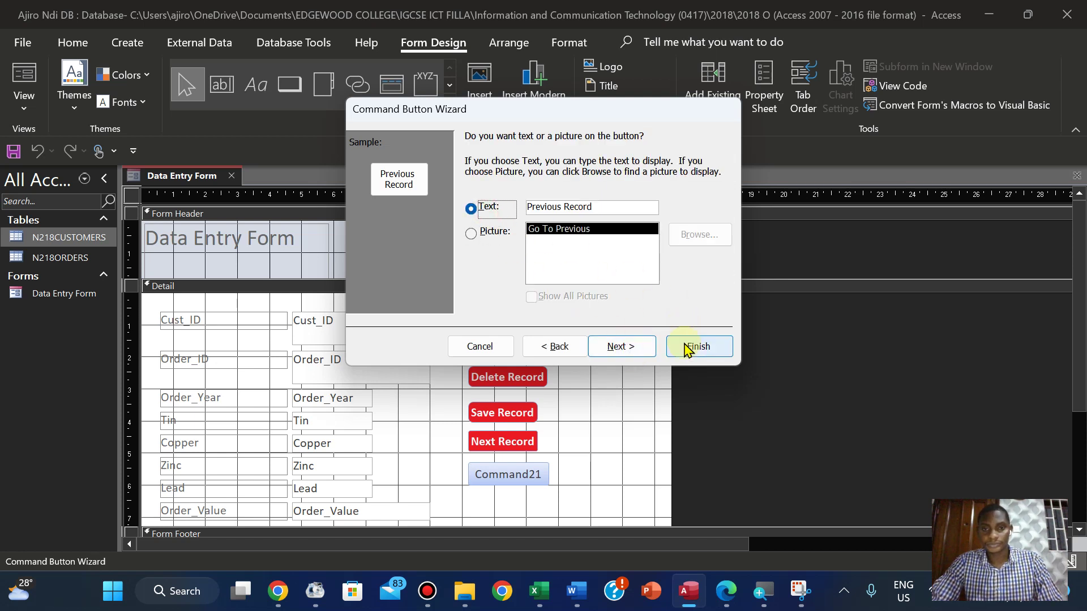
{"action": "left_click", "coordinate": [648, 349]}
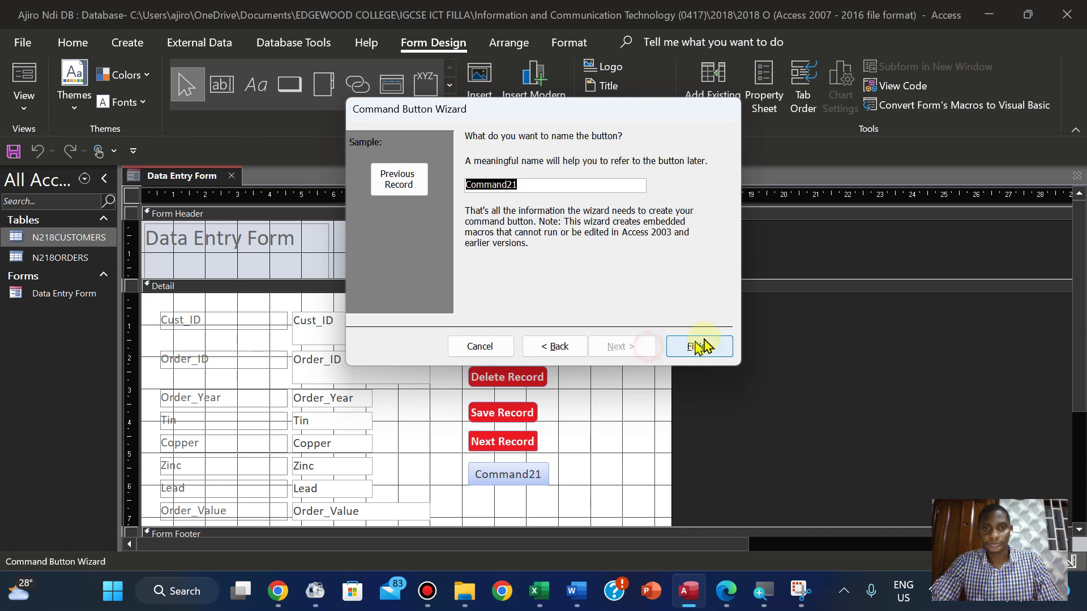
{"action": "left_click", "coordinate": [699, 343]}
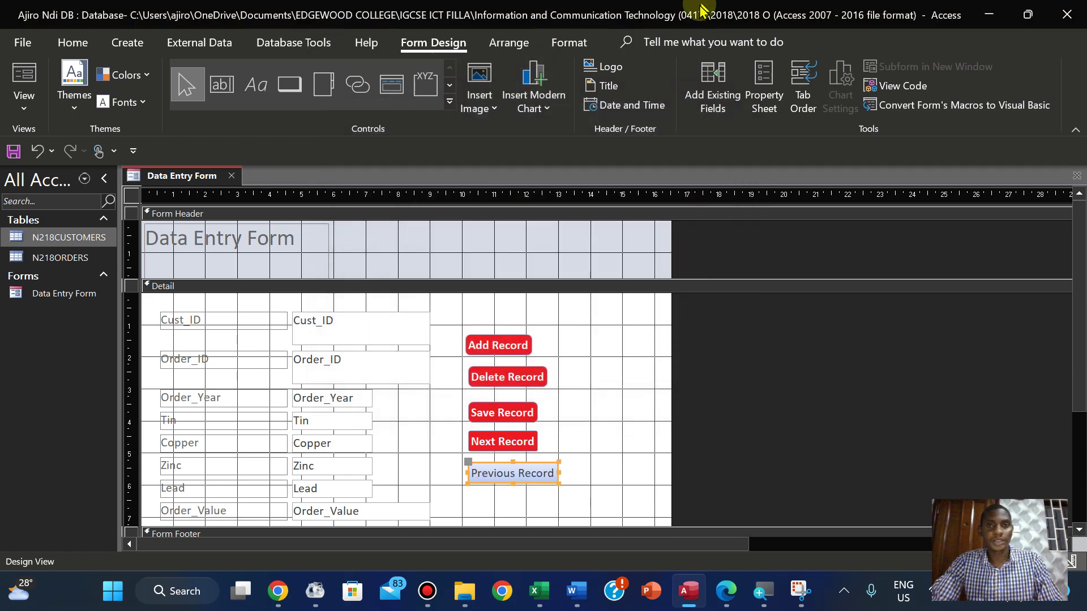
Give the Previous Record button red fill, bold white text and a rounded shape
{"action": "left_click", "coordinate": [576, 46]}
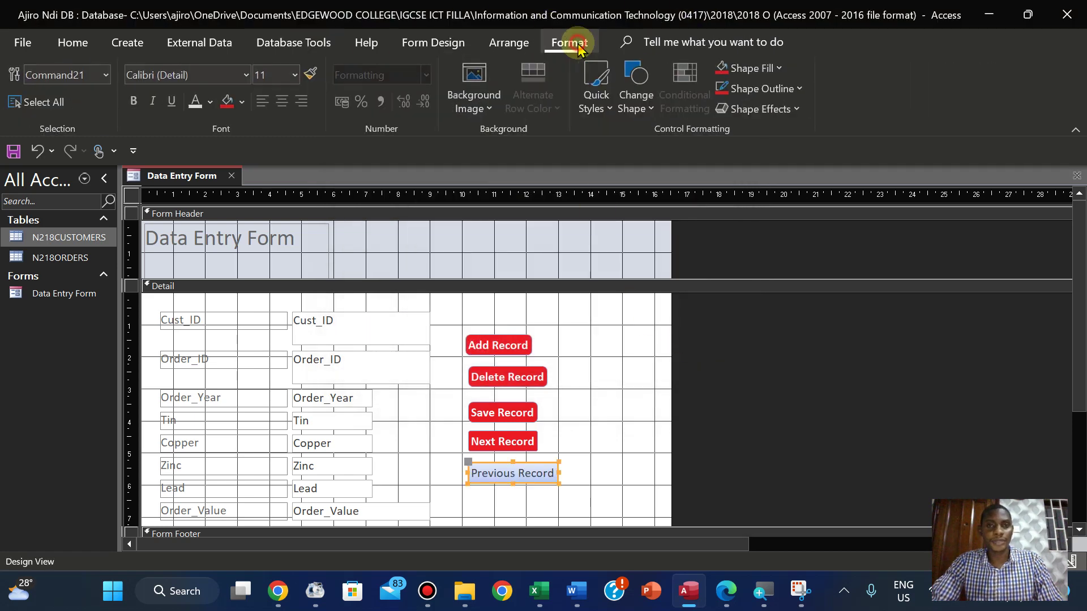
{"action": "left_click", "coordinate": [229, 102]}
{"action": "left_click", "coordinate": [198, 105]}
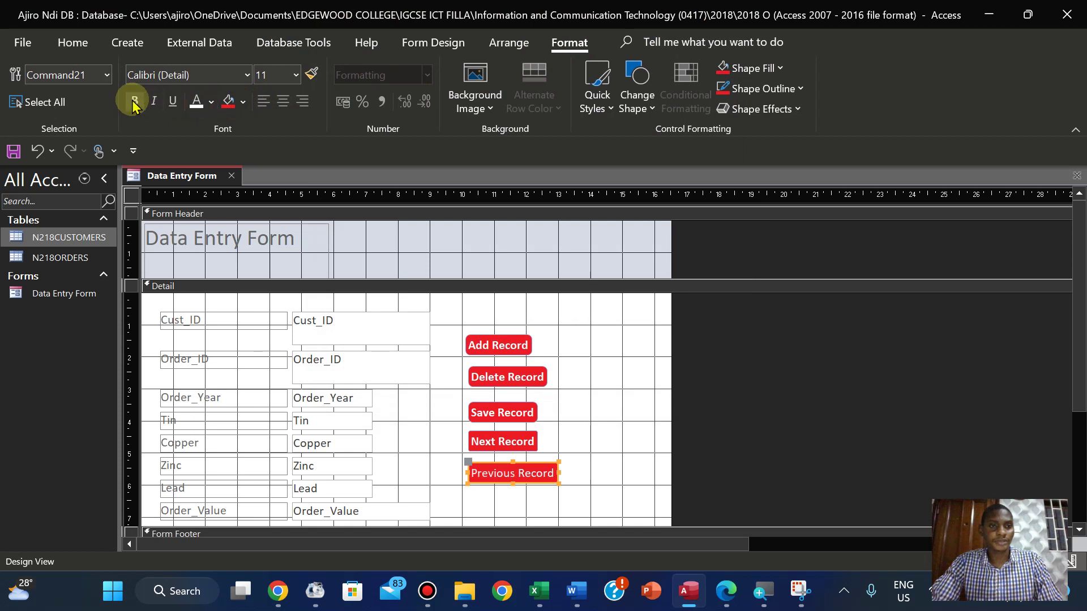
{"action": "left_click", "coordinate": [134, 102]}
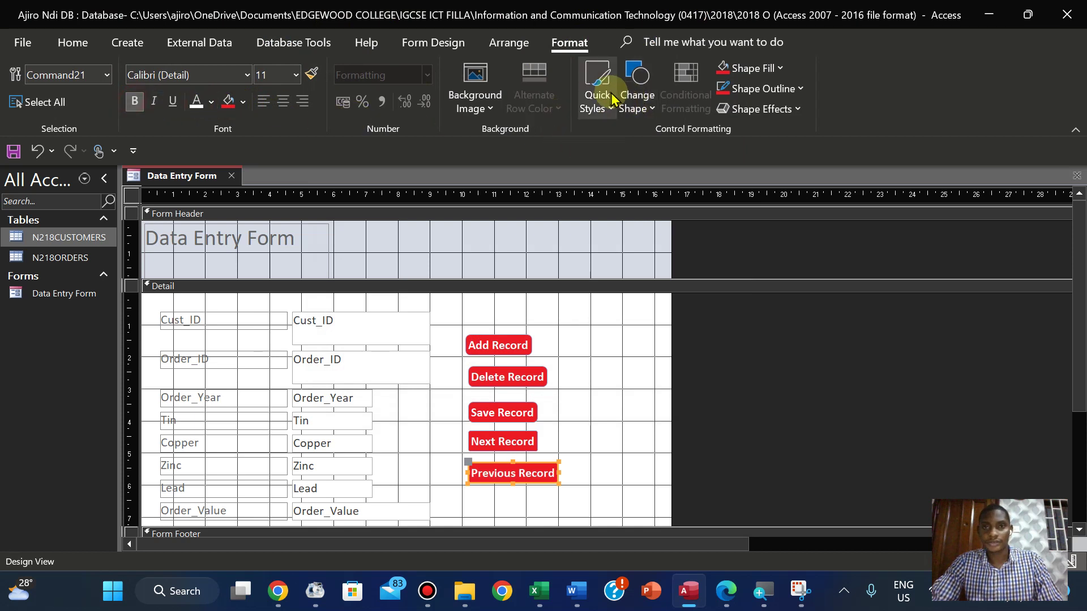
{"action": "left_click", "coordinate": [632, 107]}
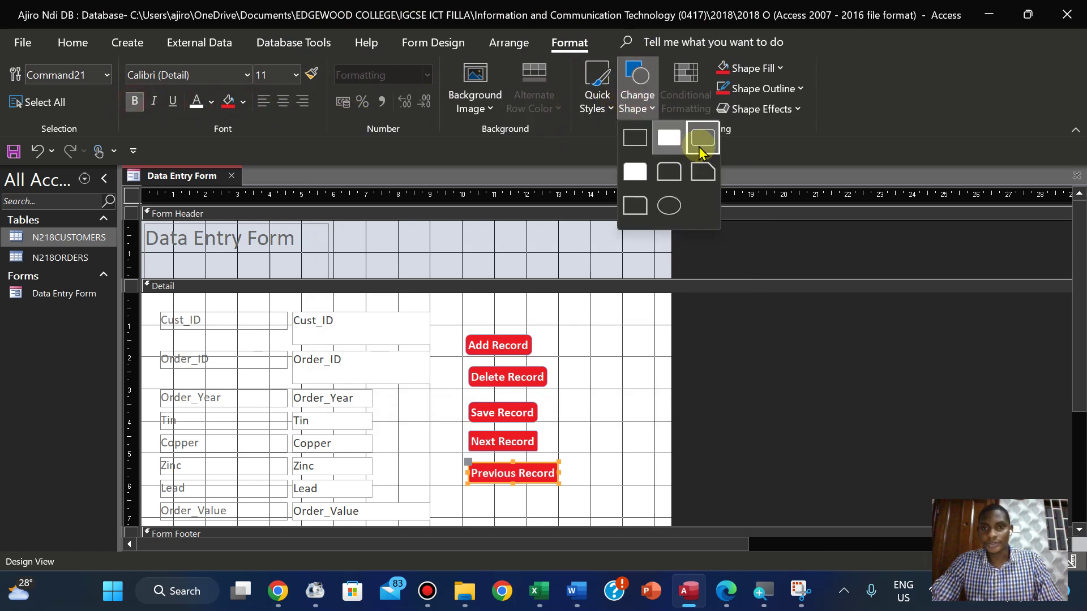
{"action": "left_click", "coordinate": [700, 143]}
Apply the same rounded shape to the Next Record button
{"action": "left_click", "coordinate": [513, 441]}
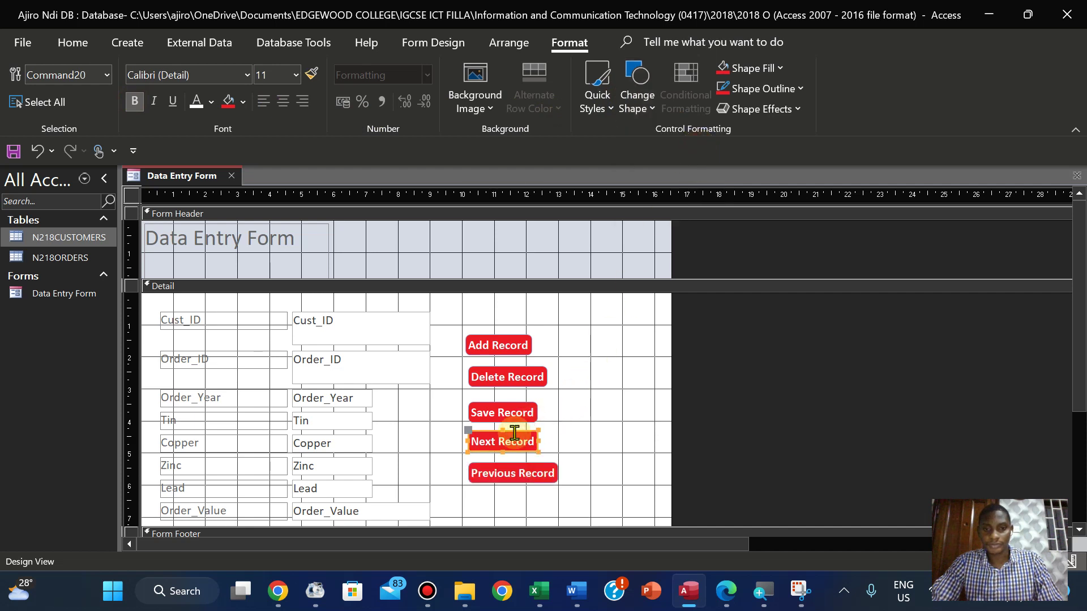
{"action": "left_click", "coordinate": [648, 103]}
{"action": "left_click", "coordinate": [698, 141]}
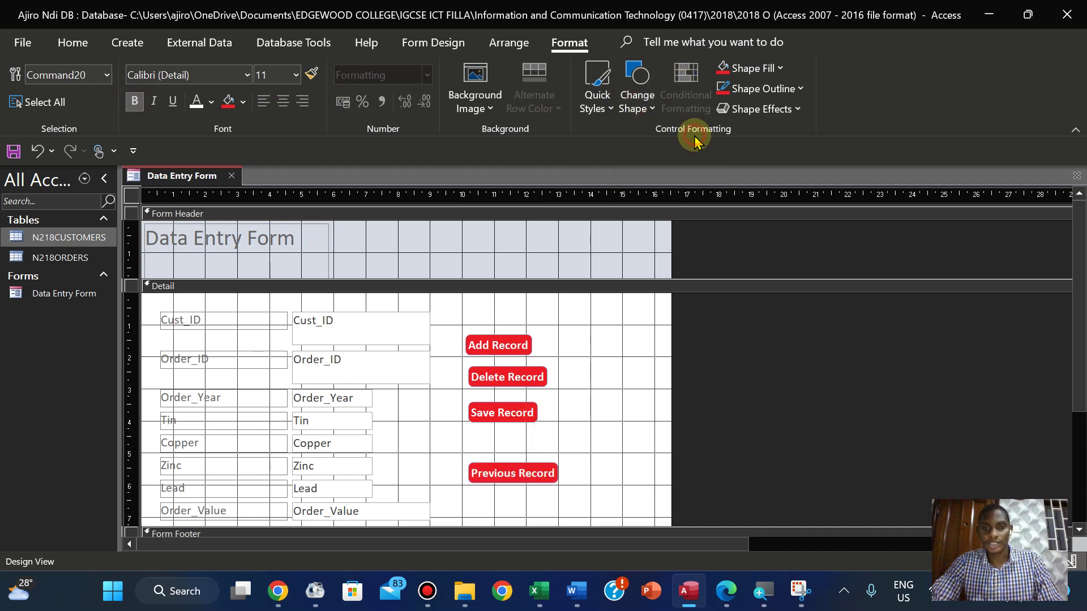
{"action": "left_click", "coordinate": [576, 432]}
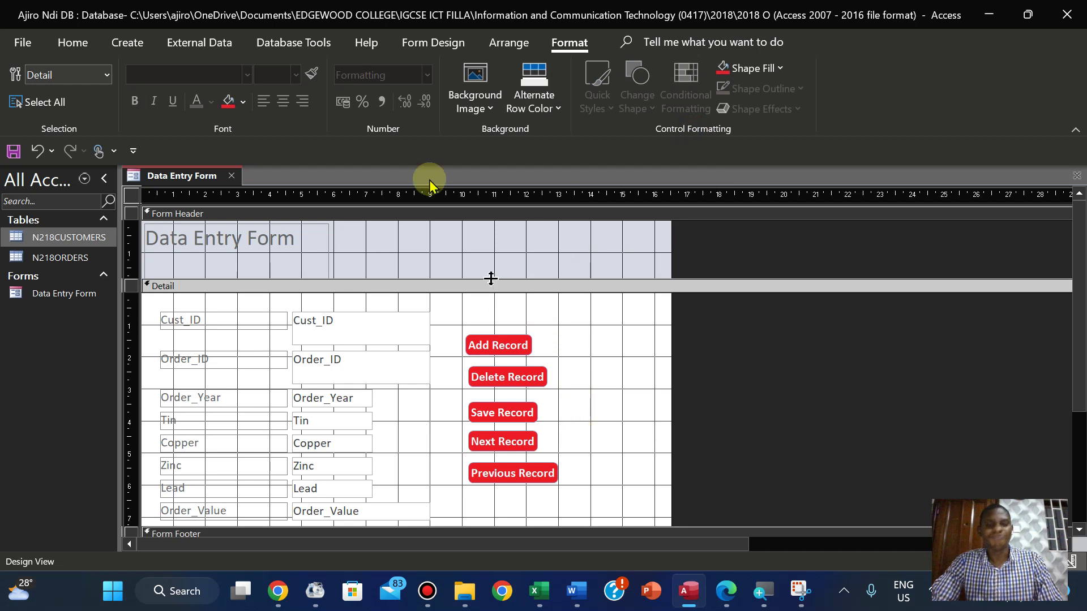
{"action": "left_click", "coordinate": [433, 44]}
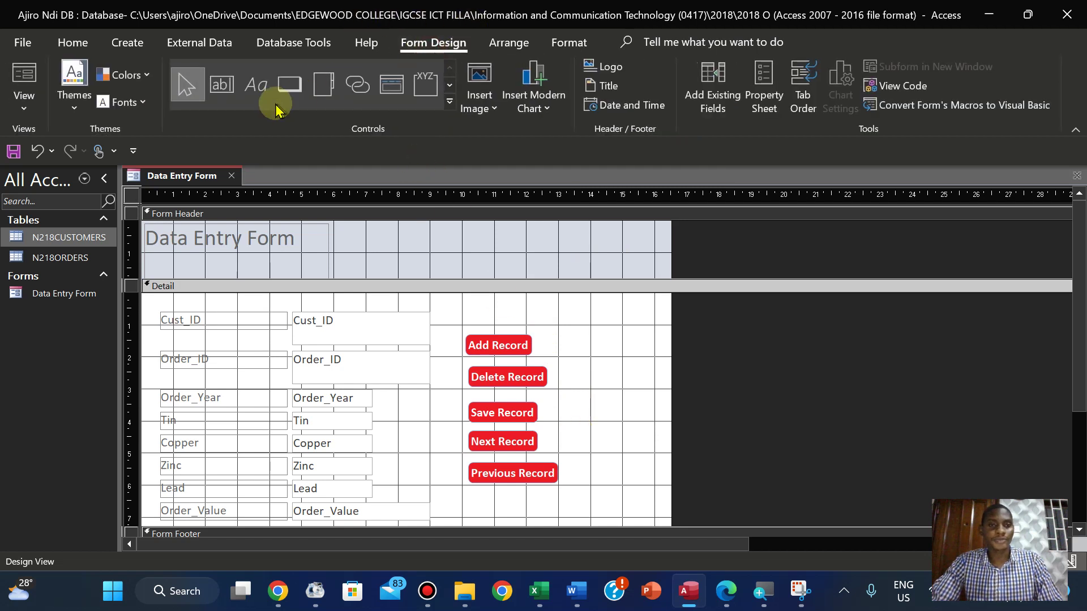
Draw a text-captioned Go To First Record button to the right of Add Record
{"action": "left_click", "coordinate": [289, 96]}
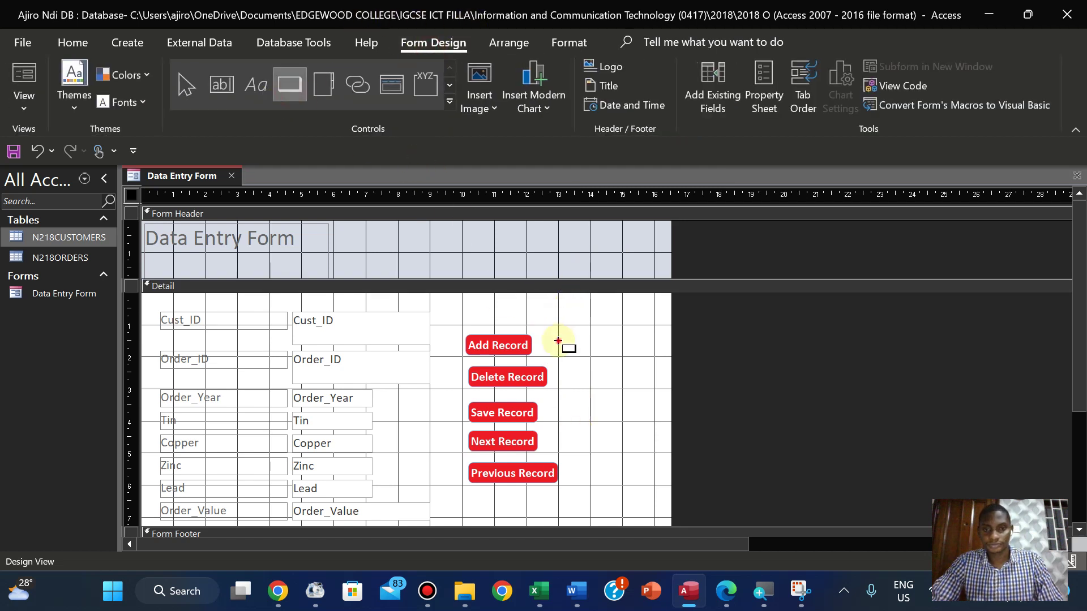
{"action": "left_click_drag", "start_coordinate": [558, 341], "coordinate": [623, 360]}
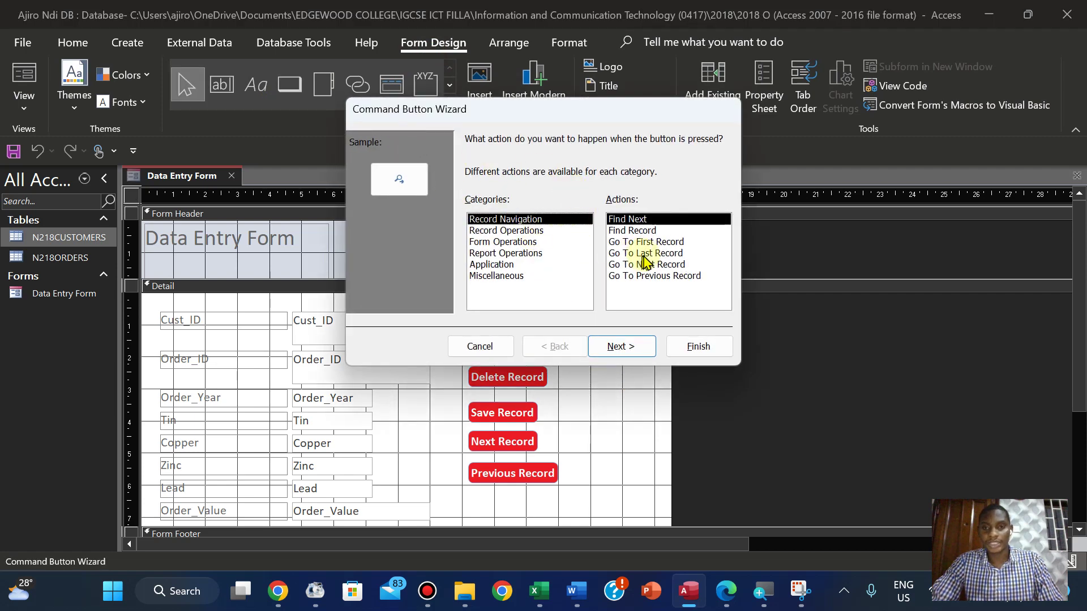
{"action": "left_click", "coordinate": [652, 241]}
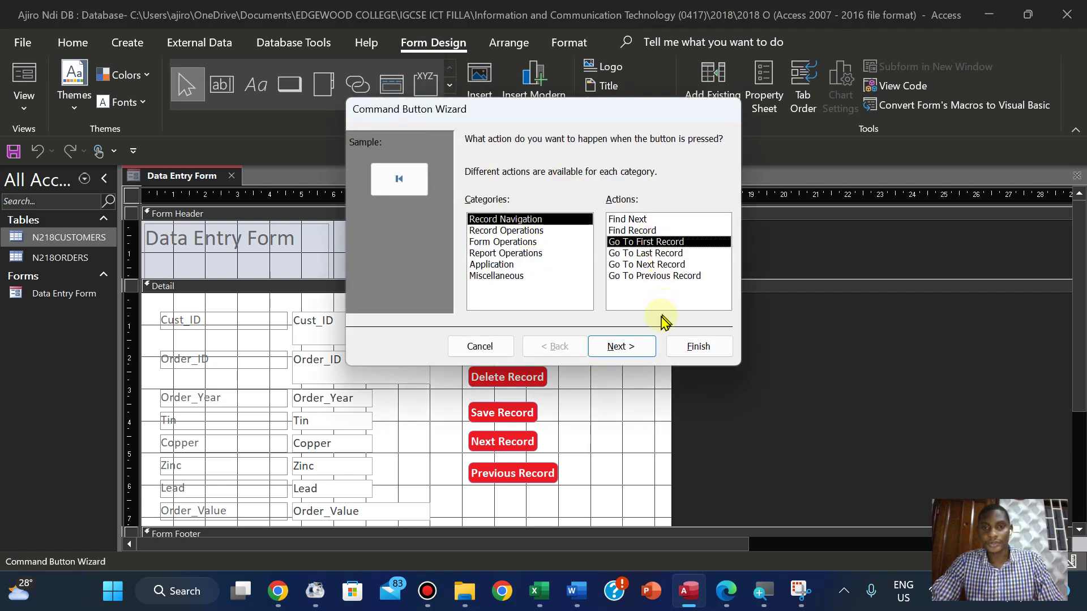
{"action": "left_click", "coordinate": [632, 347]}
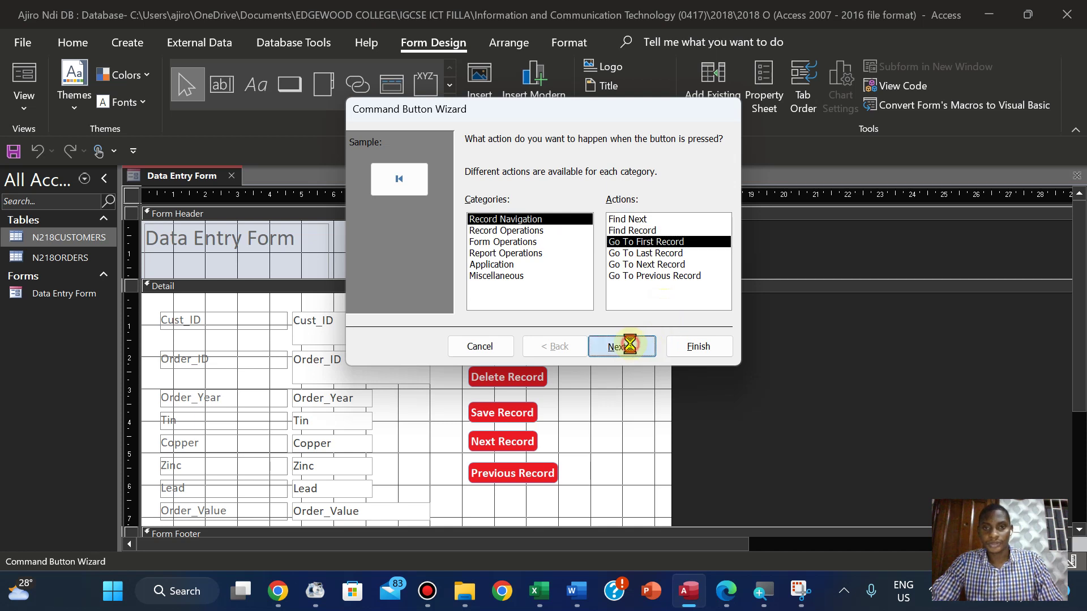
{"action": "left_click", "coordinate": [482, 209]}
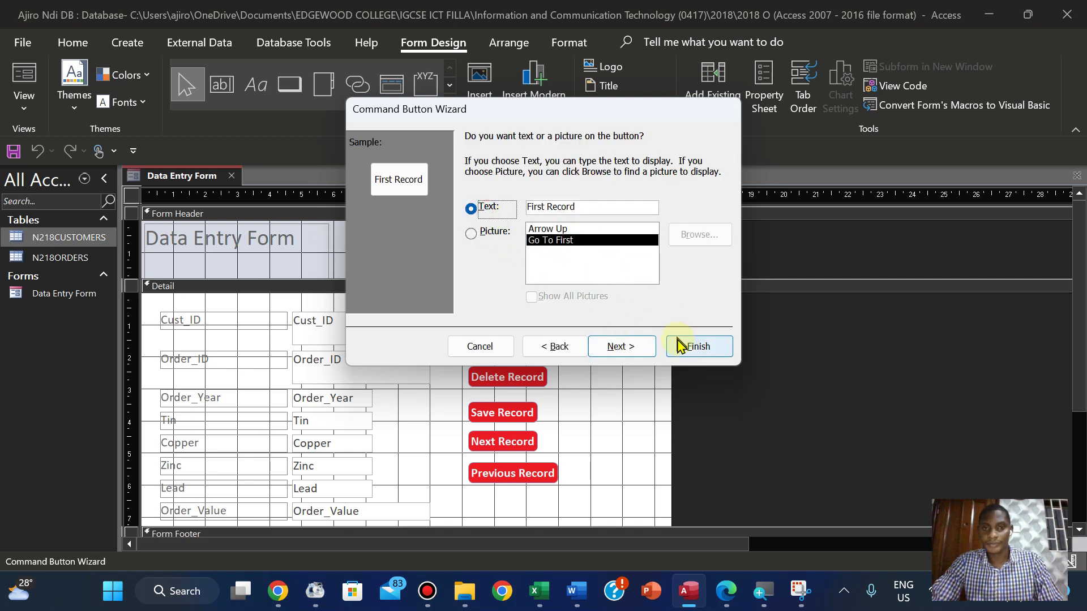
{"action": "left_click", "coordinate": [631, 346]}
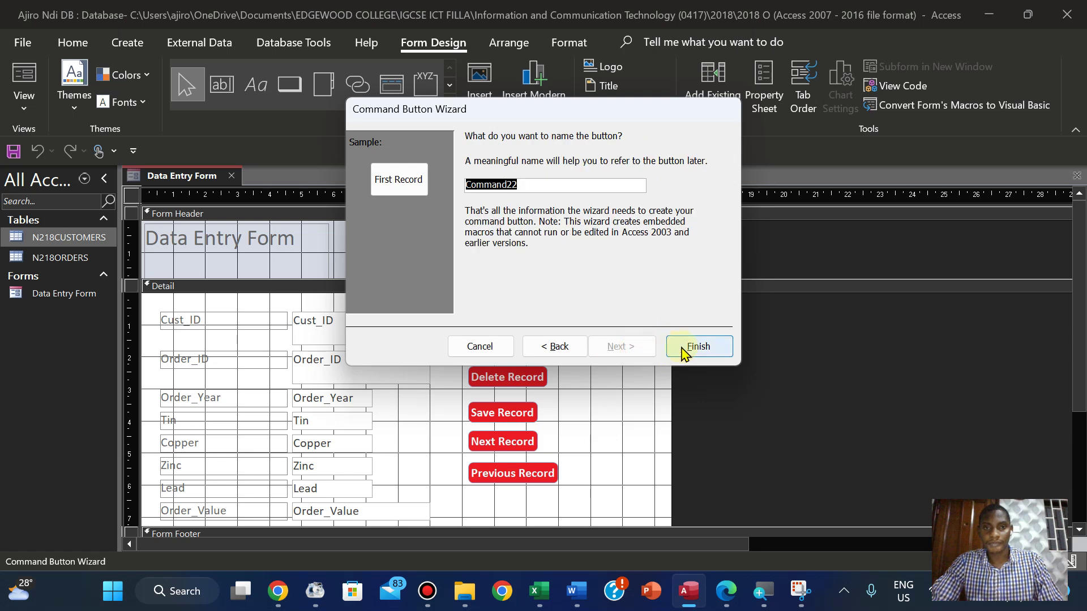
{"action": "left_click", "coordinate": [684, 348]}
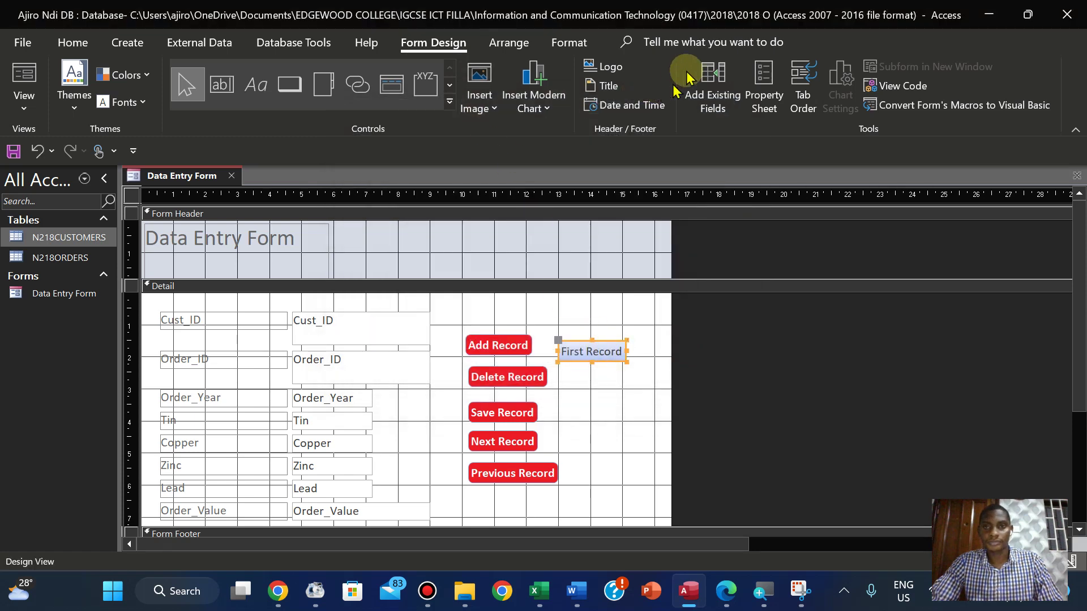
Give the First Record button a rounded shape, red fill and bold white text
{"action": "left_click", "coordinate": [585, 45]}
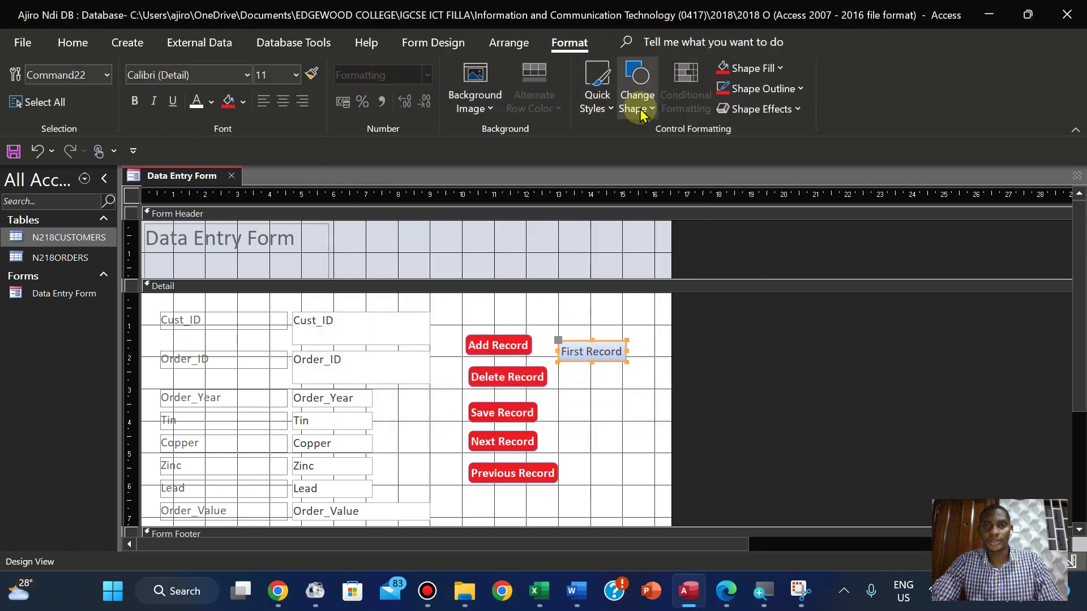
{"action": "left_click", "coordinate": [640, 109]}
{"action": "left_click", "coordinate": [703, 137]}
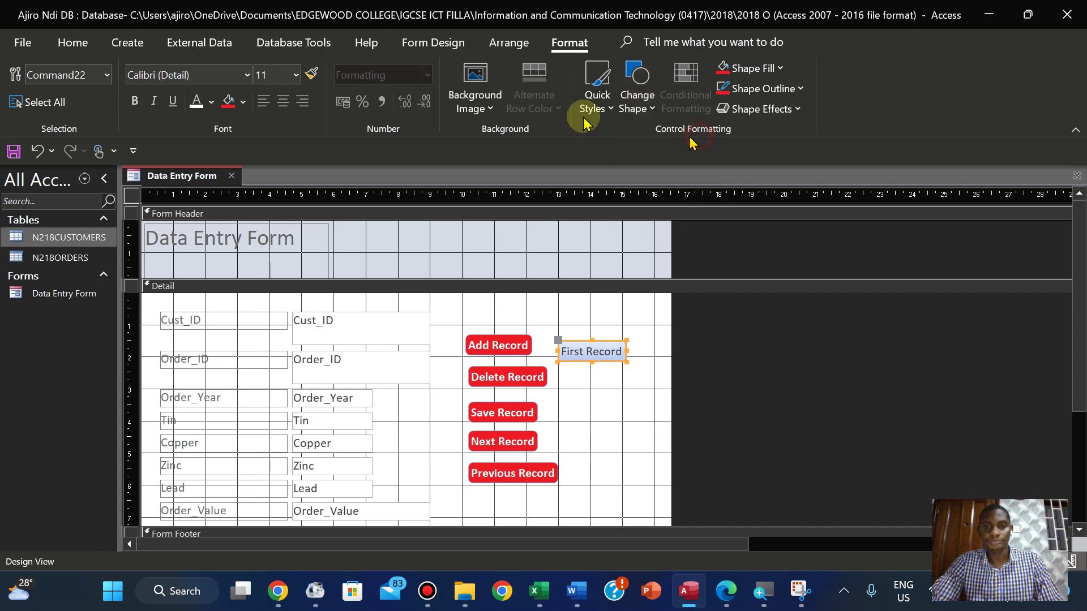
{"action": "left_click", "coordinate": [228, 105]}
{"action": "left_click", "coordinate": [196, 102]}
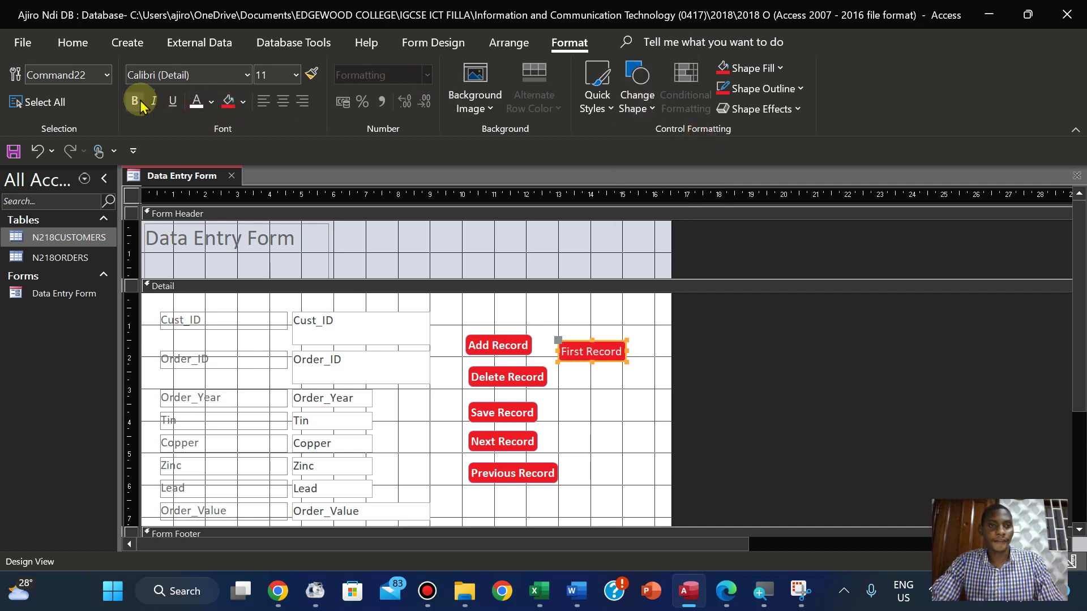
{"action": "left_click", "coordinate": [136, 102]}
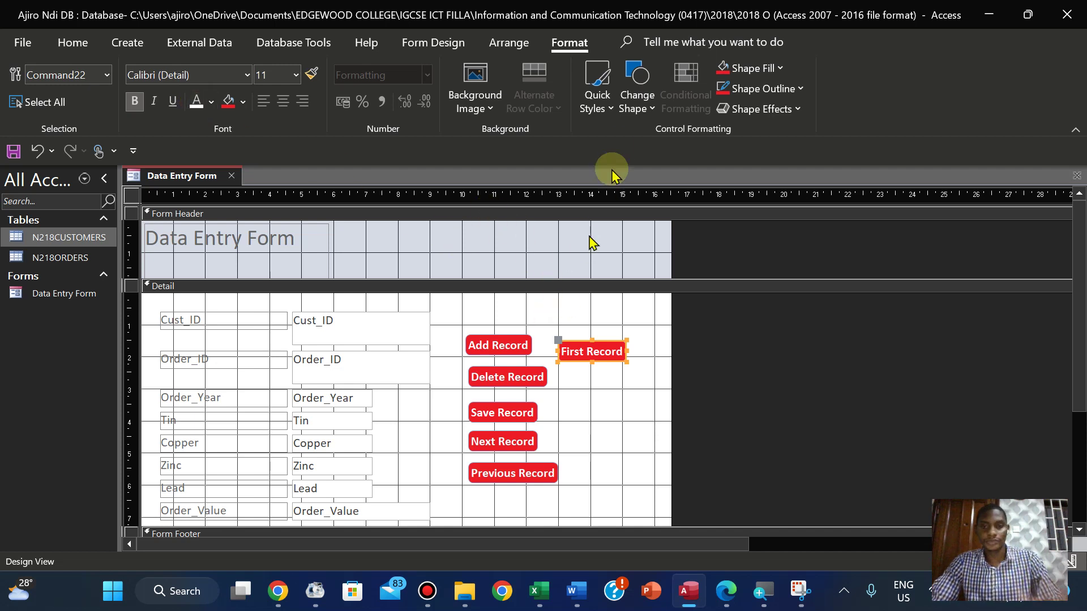
Add a text-captioned 'Last Record' button below First Record that goes to the last record
{"action": "left_click", "coordinate": [416, 43]}
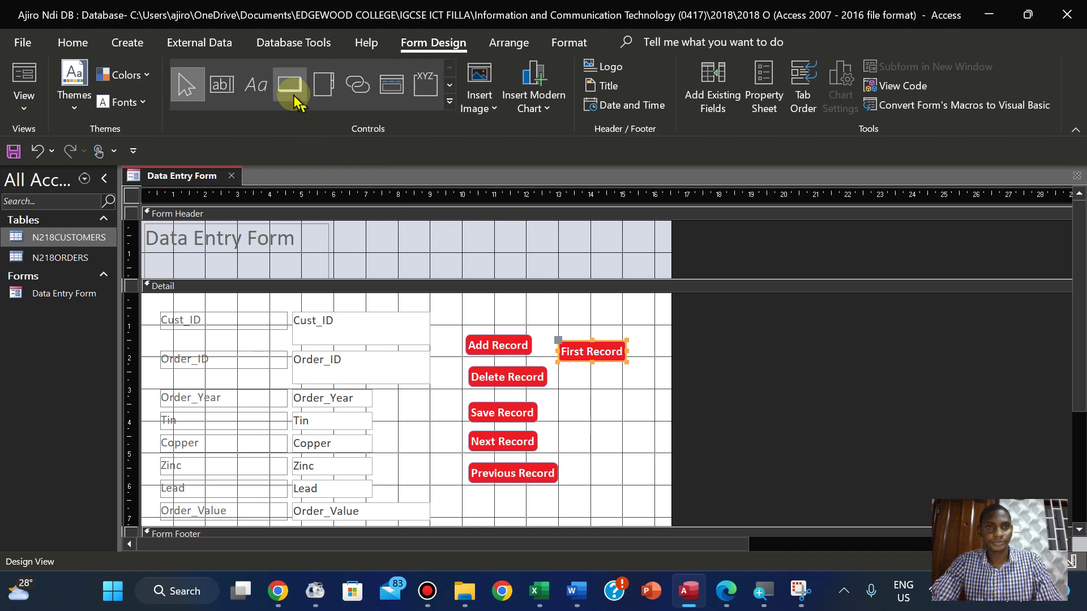
{"action": "left_click", "coordinate": [294, 97]}
{"action": "left_click_drag", "start_coordinate": [572, 374], "coordinate": [626, 402]}
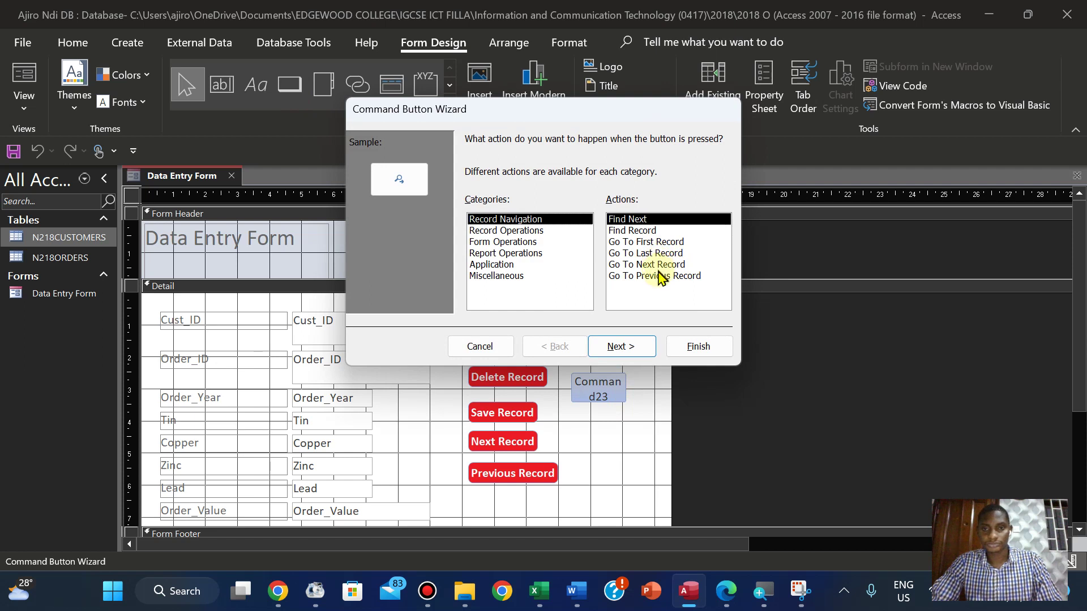
{"action": "left_click", "coordinate": [658, 256]}
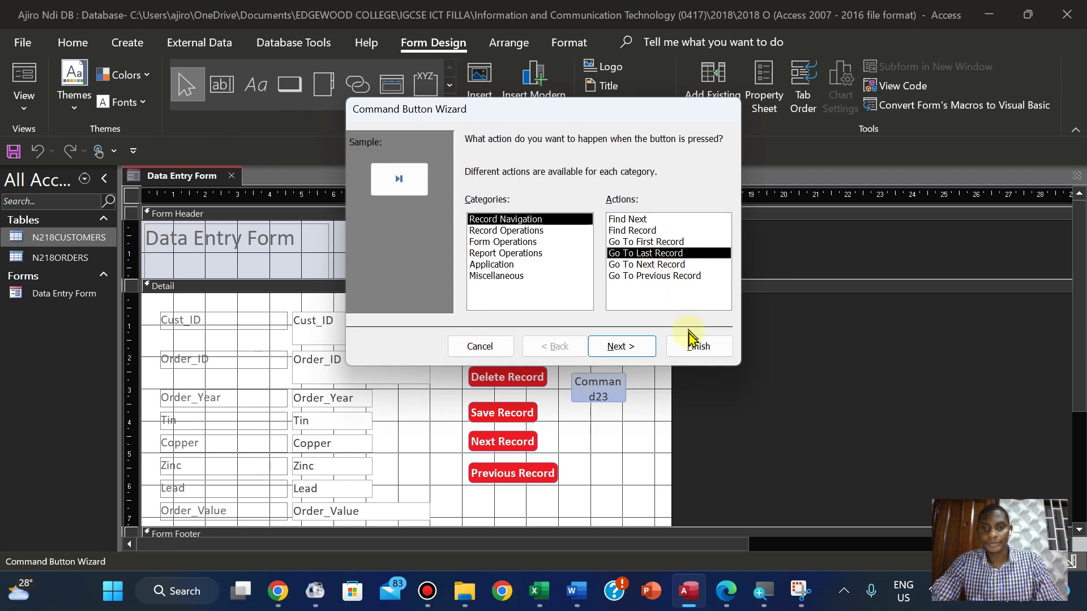
{"action": "left_click", "coordinate": [634, 344]}
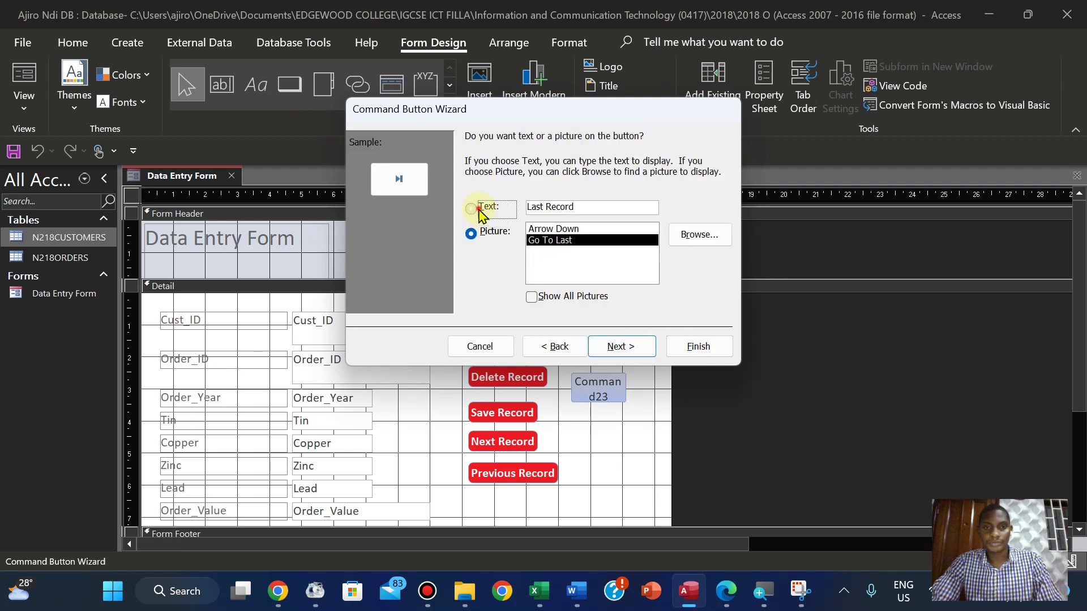
{"action": "left_click", "coordinate": [478, 211]}
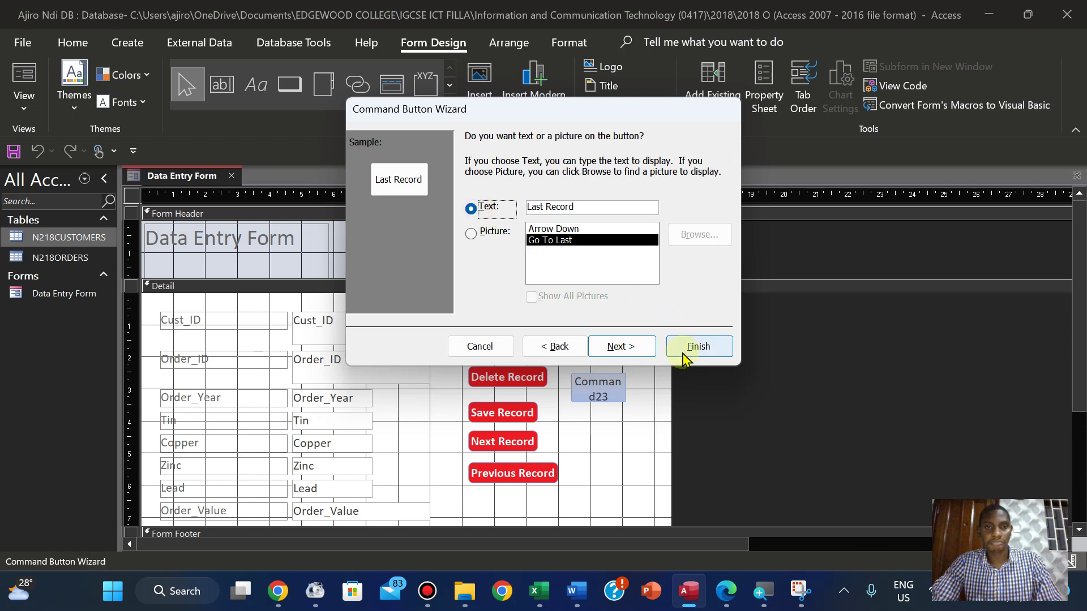
{"action": "left_click", "coordinate": [620, 347]}
{"action": "left_click", "coordinate": [697, 347]}
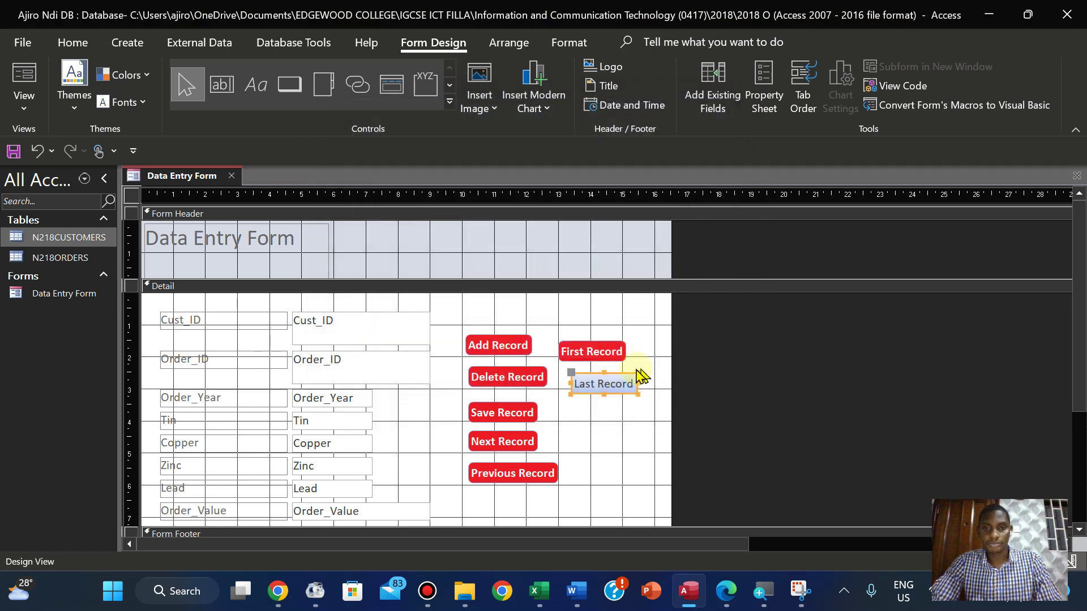
Style the Last Record button with a rounded shape, red fill and bold white text
{"action": "left_click", "coordinate": [560, 41]}
{"action": "left_click", "coordinate": [640, 105]}
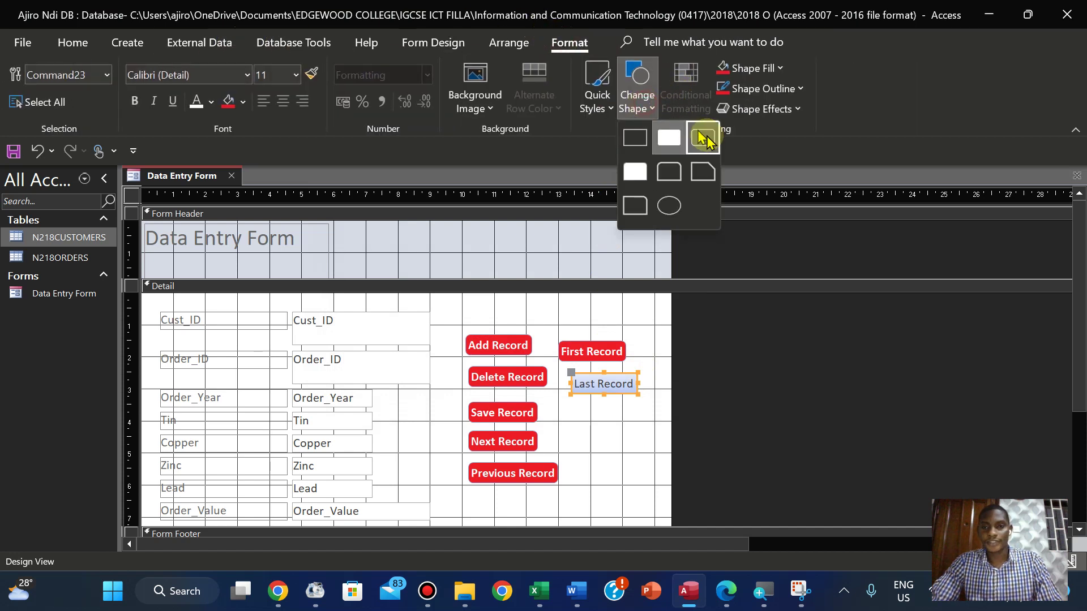
{"action": "left_click", "coordinate": [703, 137]}
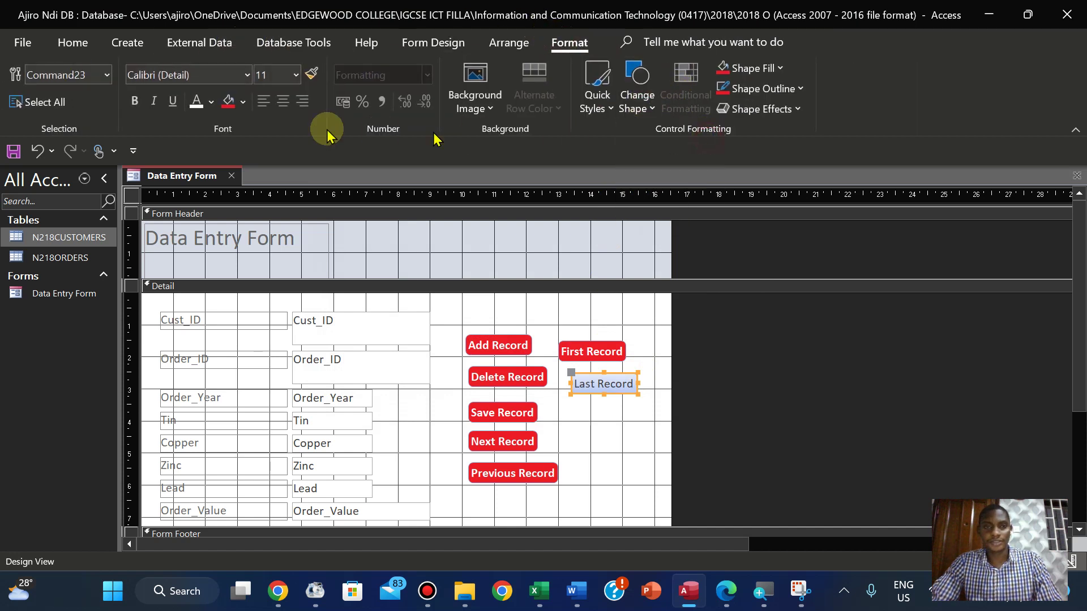
{"action": "left_click", "coordinate": [228, 103]}
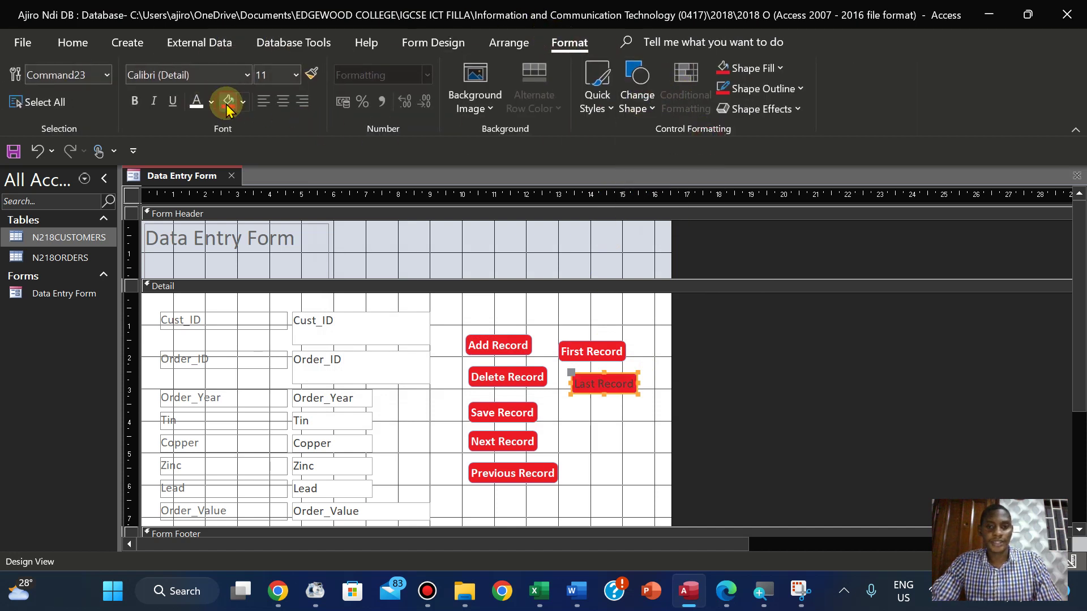
{"action": "left_click", "coordinate": [194, 104]}
{"action": "left_click", "coordinate": [133, 102]}
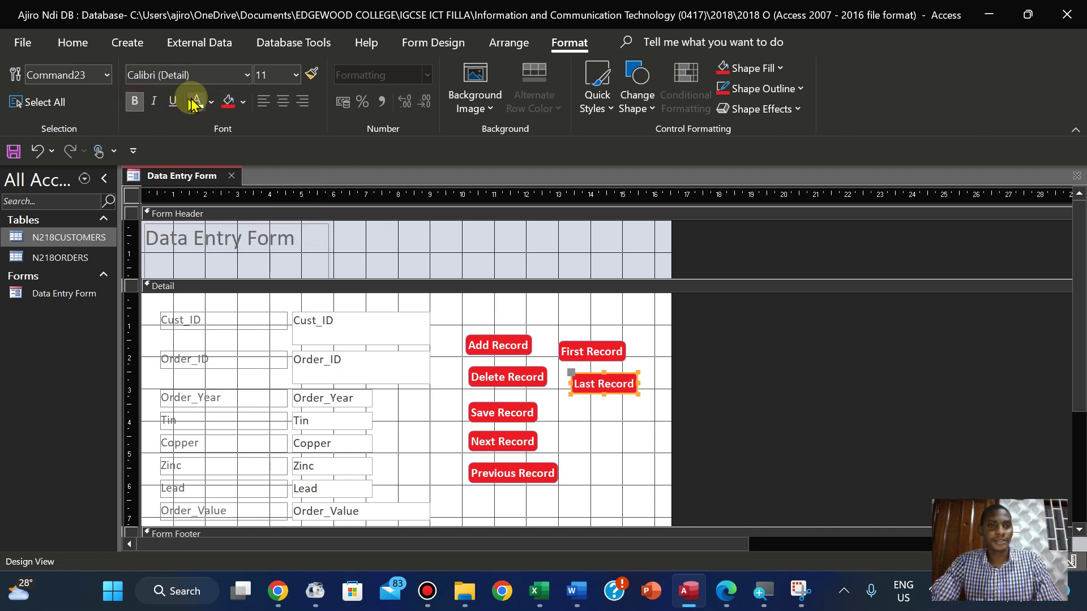
{"action": "left_click", "coordinate": [609, 432]}
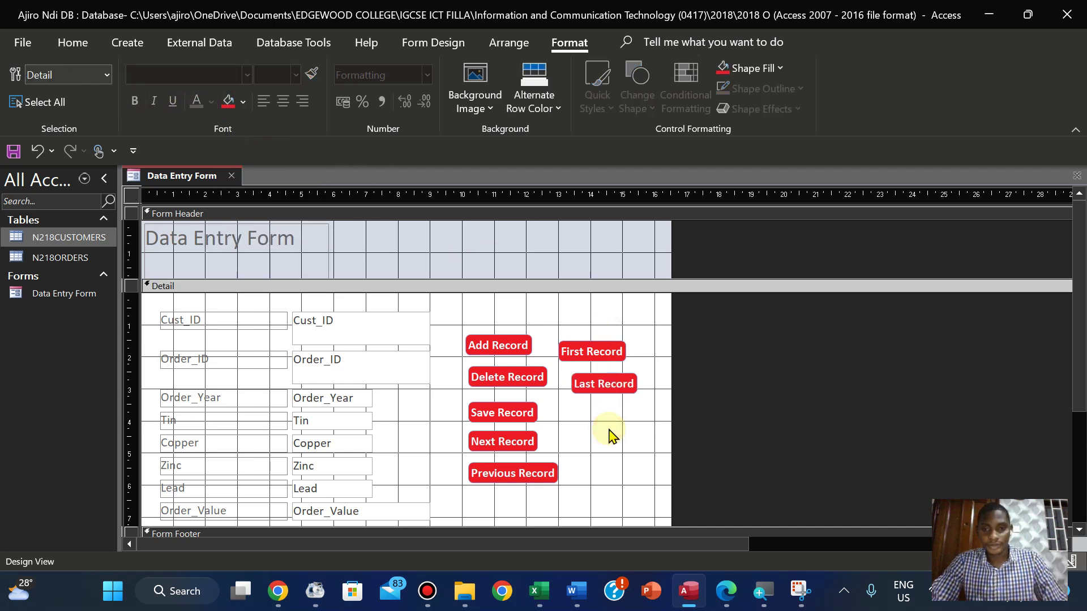
Realign the Delete Record, Save Record and Add Record buttons into one column
{"action": "left_click", "coordinate": [501, 380]}
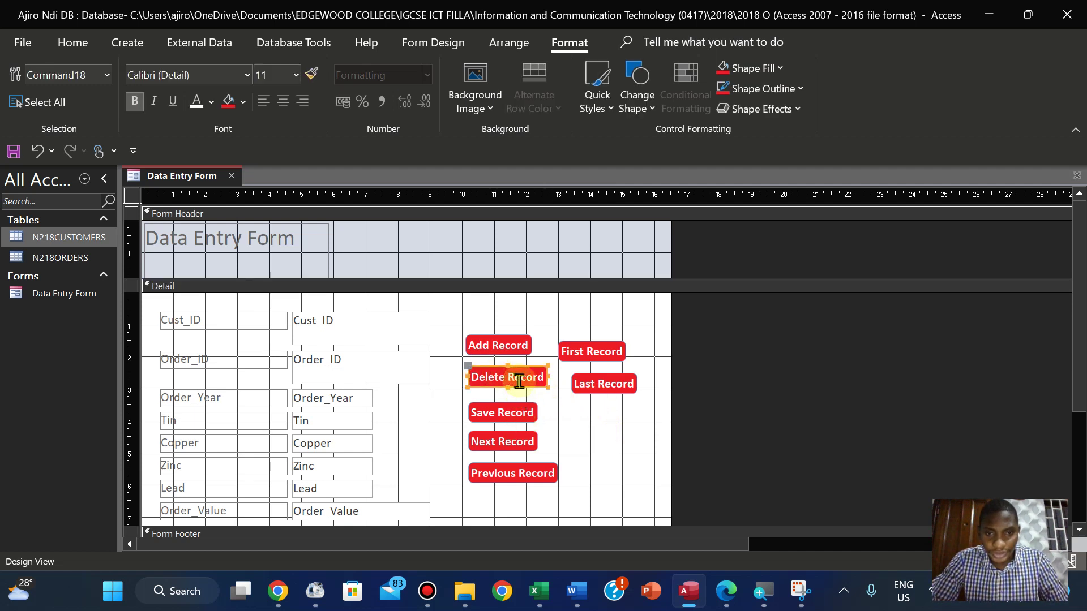
{"action": "left_click_drag", "start_coordinate": [520, 388], "coordinate": [516, 414]}
{"action": "left_click", "coordinate": [515, 419]}
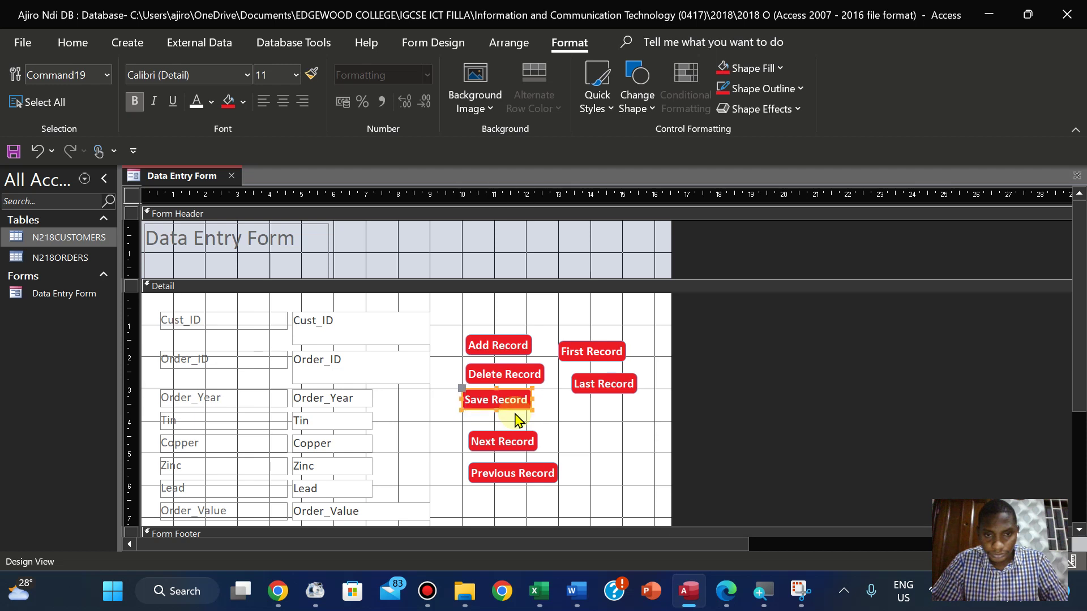
{"action": "left_click", "coordinate": [521, 386]}
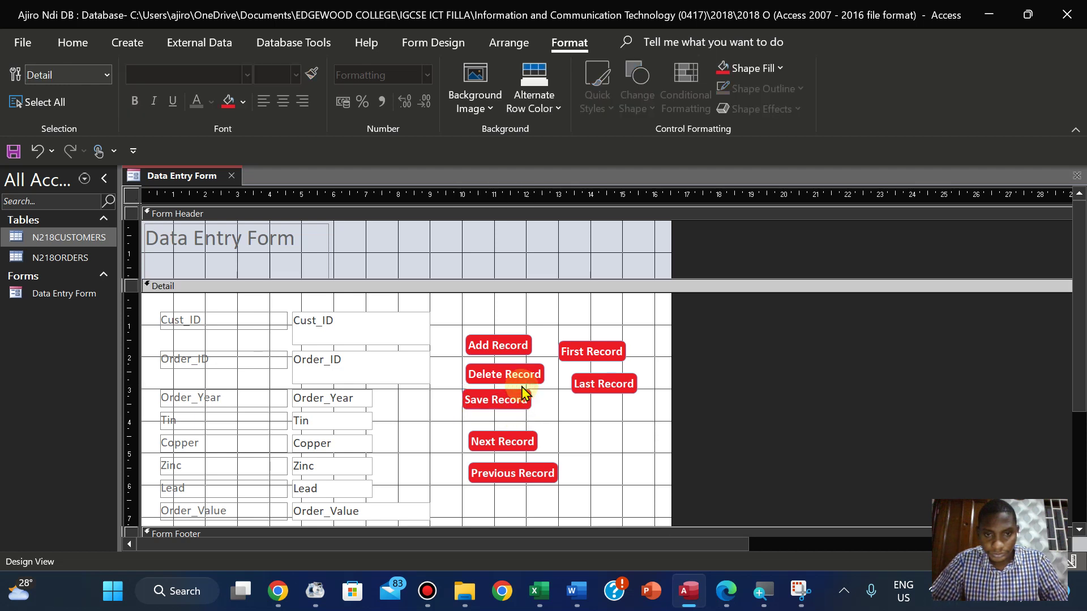
{"action": "left_click_drag", "start_coordinate": [513, 378], "coordinate": [505, 344]}
{"action": "key", "text": "Right"}
{"action": "key", "text": "Left"}
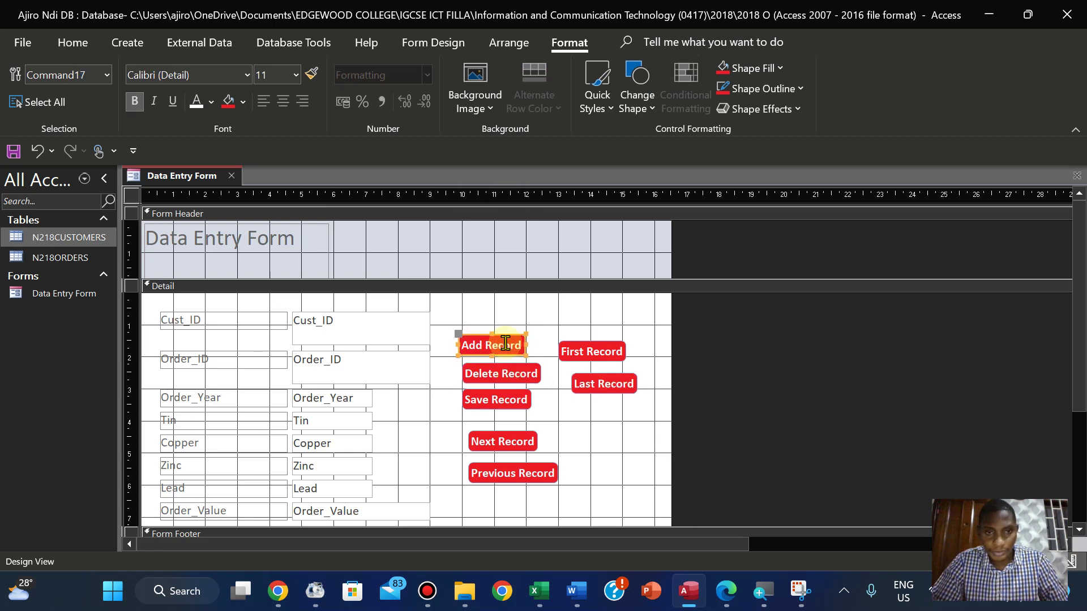
{"action": "key", "text": "Right"}
Move Next Record and Previous Record up and left into the button column
{"action": "left_click_drag", "start_coordinate": [516, 441], "coordinate": [511, 442]}
{"action": "key", "text": "Up"}
{"action": "key", "text": "Up"}
{"action": "key", "text": "Up"}
{"action": "key", "text": "Up"}
{"action": "key", "text": "Up"}
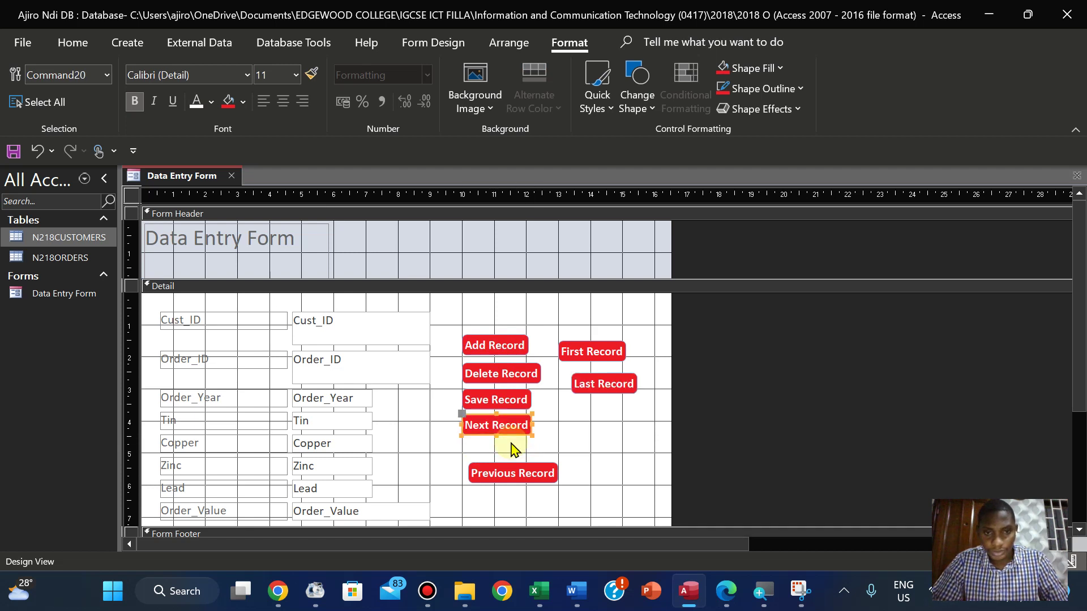
{"action": "left_click", "coordinate": [510, 476]}
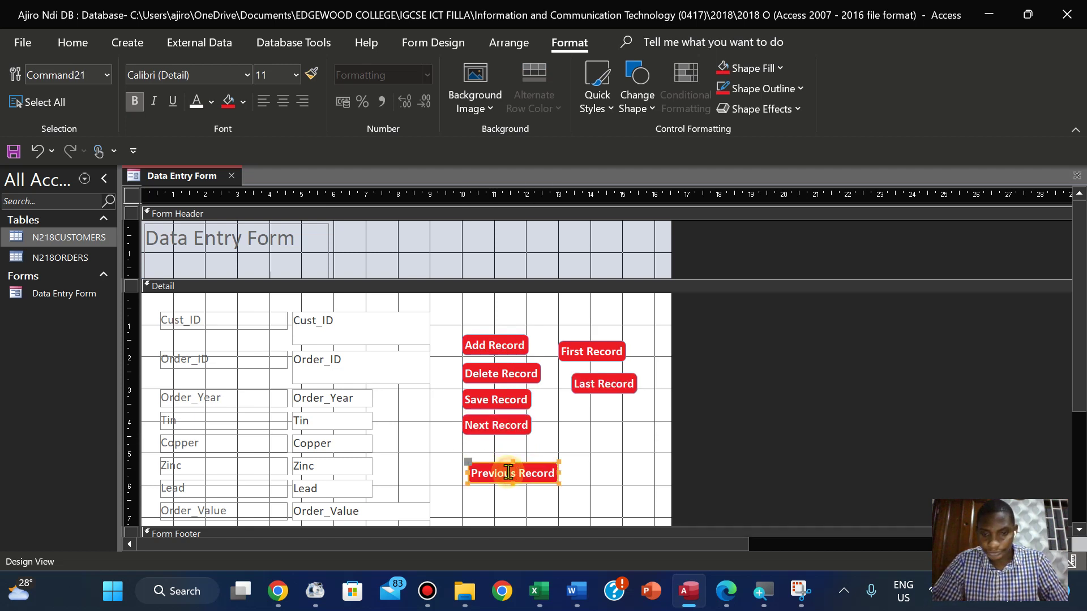
{"action": "key", "text": "Up"}
{"action": "key", "text": "Up"}
{"action": "key", "text": "Up"}
{"action": "key", "text": "Up"}
{"action": "key", "text": "Up"}
{"action": "key", "text": "Up"}
{"action": "key", "text": "Up"}
{"action": "key", "text": "Left"}
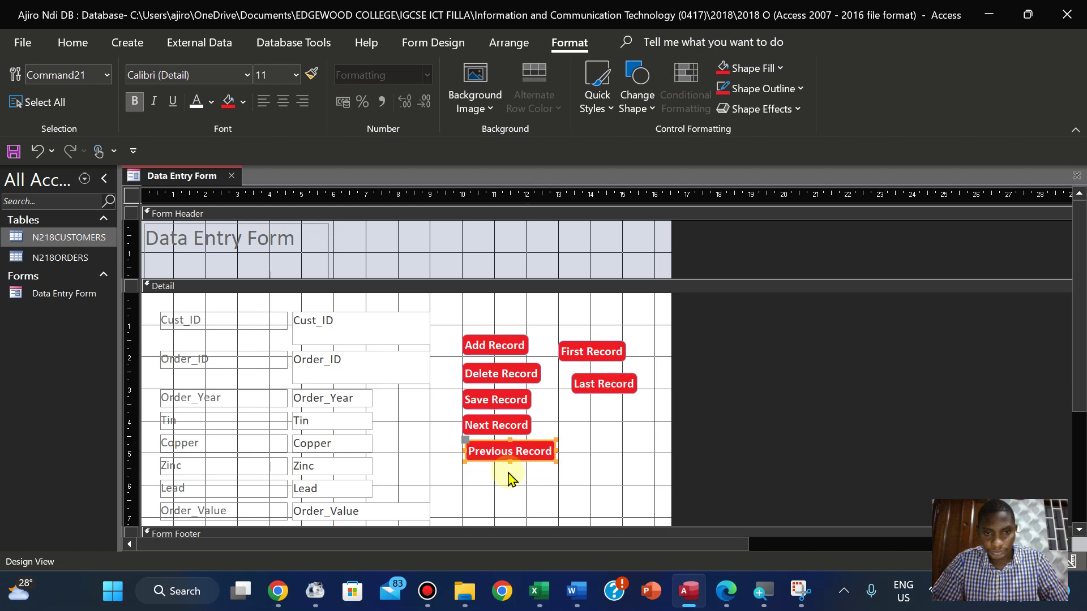
Nudge the First Record button up and left to sit under Previous Record
{"action": "left_click", "coordinate": [587, 357]}
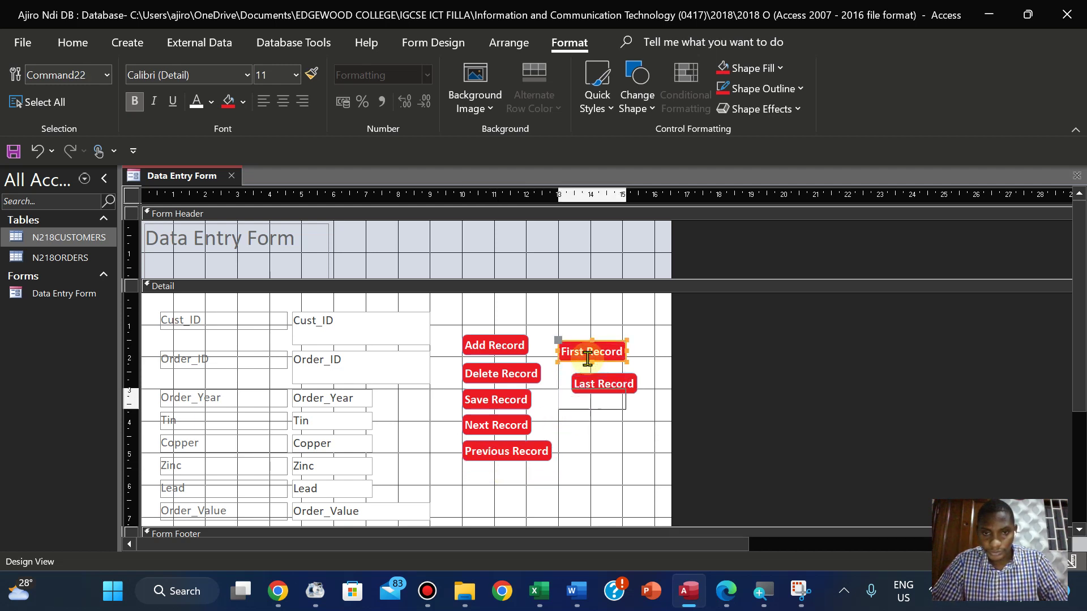
{"action": "key", "text": "Down"}
{"action": "key", "text": "Down"}
{"action": "key", "text": "Down"}
{"action": "key", "text": "Down"}
{"action": "key", "text": "Down"}
{"action": "key", "text": "Down"}
{"action": "key", "text": "Down"}
{"action": "key", "text": "Down"}
{"action": "key", "text": "Down"}
{"action": "key", "text": "Down"}
{"action": "key", "text": "Down"}
{"action": "key", "text": "Down"}
{"action": "key", "text": "Down"}
{"action": "key", "text": "Down"}
{"action": "key", "text": "Down"}
{"action": "key", "text": "Down"}
{"action": "key", "text": "Down"}
{"action": "key", "text": "Down"}
{"action": "key", "text": "Down"}
{"action": "key", "text": "Down"}
{"action": "key", "text": "Up"}
{"action": "key", "text": "Up"}
{"action": "key", "text": "Up"}
{"action": "key", "text": "Up"}
{"action": "key", "text": "Up"}
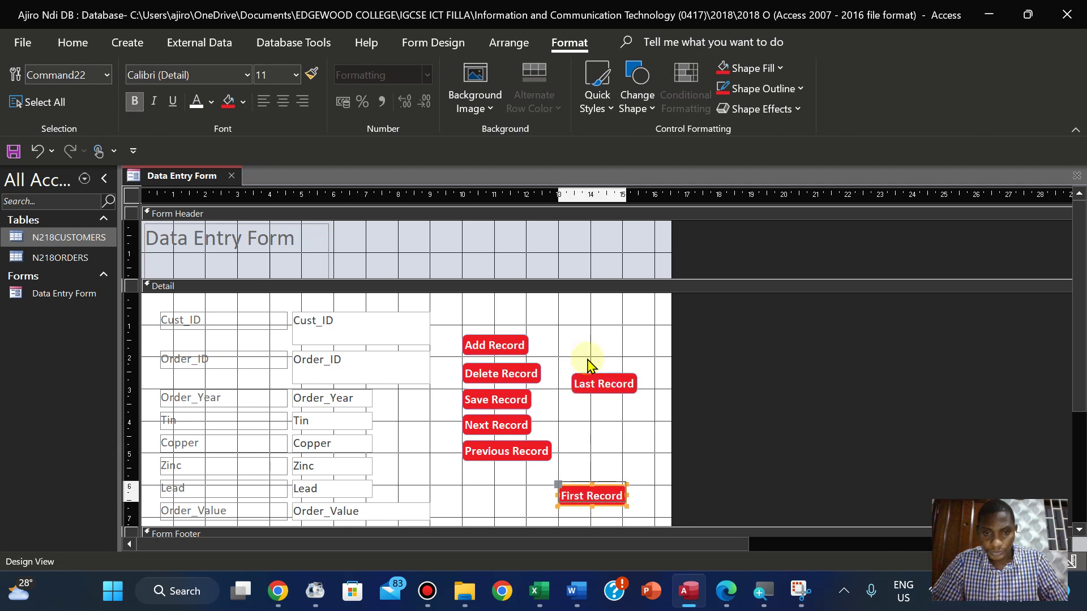
{"action": "key", "text": "Up"}
{"action": "key", "text": "Up"}
{"action": "key", "text": "Up"}
{"action": "key", "text": "Up"}
{"action": "key", "text": "Up"}
{"action": "key", "text": "Left"}
{"action": "key", "text": "Left"}
{"action": "key", "text": "Left"}
{"action": "key", "text": "Left"}
{"action": "key", "text": "Left"}
{"action": "key", "text": "Left"}
{"action": "key", "text": "Left"}
{"action": "key", "text": "Left"}
{"action": "key", "text": "Left"}
{"action": "key", "text": "Left"}
{"action": "key", "text": "Left"}
{"action": "key", "text": "Left"}
{"action": "key", "text": "Left"}
{"action": "key", "text": "Left"}
{"action": "key", "text": "Left"}
{"action": "key", "text": "Left"}
{"action": "key", "text": "Left"}
{"action": "key", "text": "Left"}
{"action": "key", "text": "Left"}
{"action": "key", "text": "Left"}
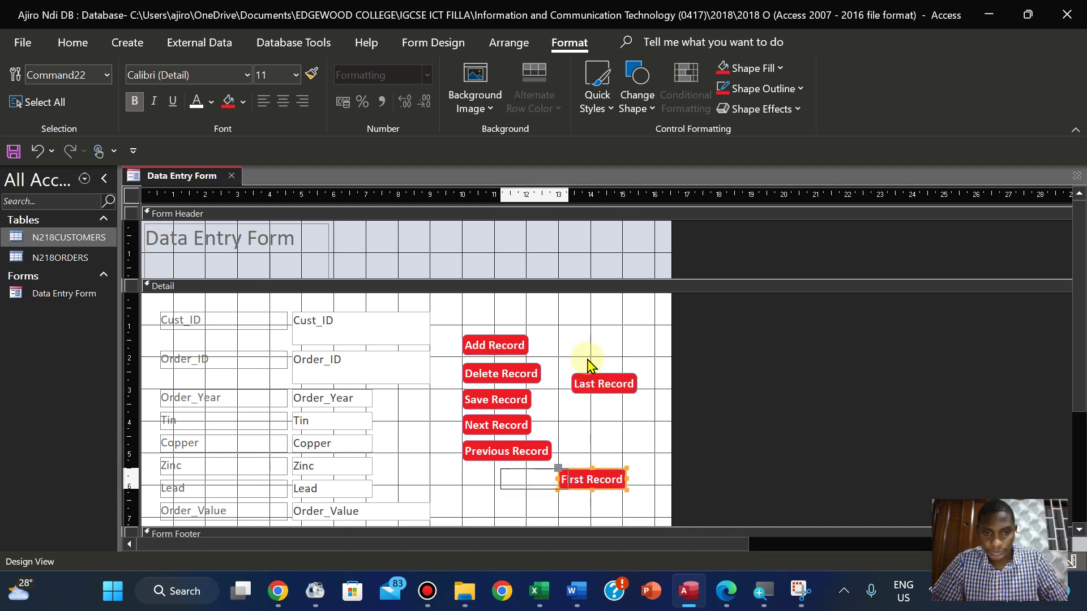
{"action": "key", "text": "Left"}
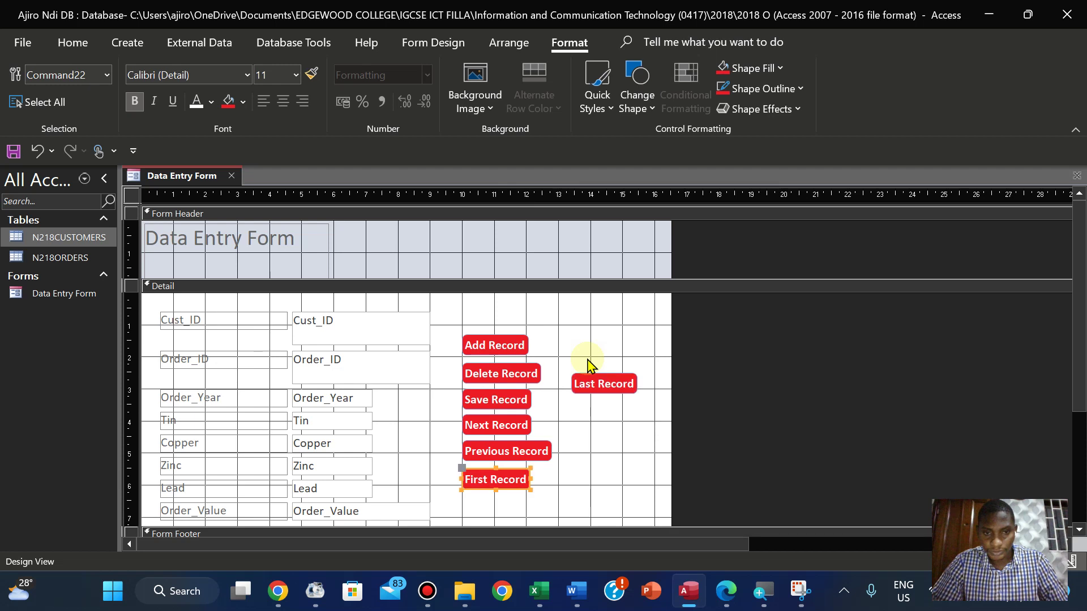
Nudge the Last Record button into place directly beneath First Record
{"action": "left_click", "coordinate": [608, 378]}
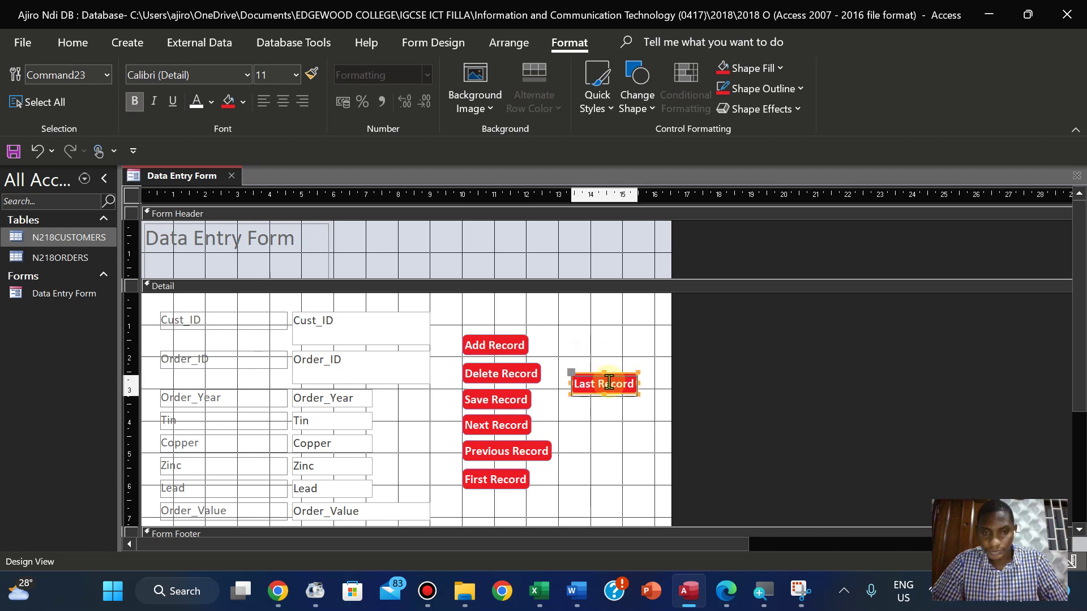
{"action": "key", "text": "Down"}
{"action": "key", "text": "Down"}
{"action": "key", "text": "Down"}
{"action": "key", "text": "Down"}
{"action": "key", "text": "Down"}
{"action": "key", "text": "Down"}
{"action": "key", "text": "Down"}
{"action": "key", "text": "Down"}
{"action": "key", "text": "Down"}
{"action": "key", "text": "Down"}
{"action": "key", "text": "Down"}
{"action": "key", "text": "Down"}
{"action": "key", "text": "Down"}
{"action": "key", "text": "Down"}
{"action": "key", "text": "Down"}
{"action": "key", "text": "Down"}
{"action": "key", "text": "Down"}
{"action": "key", "text": "Down"}
{"action": "key", "text": "Down"}
{"action": "key", "text": "Down"}
{"action": "key", "text": "Up"}
{"action": "key", "text": "Up"}
{"action": "key", "text": "Up"}
{"action": "key", "text": "Up"}
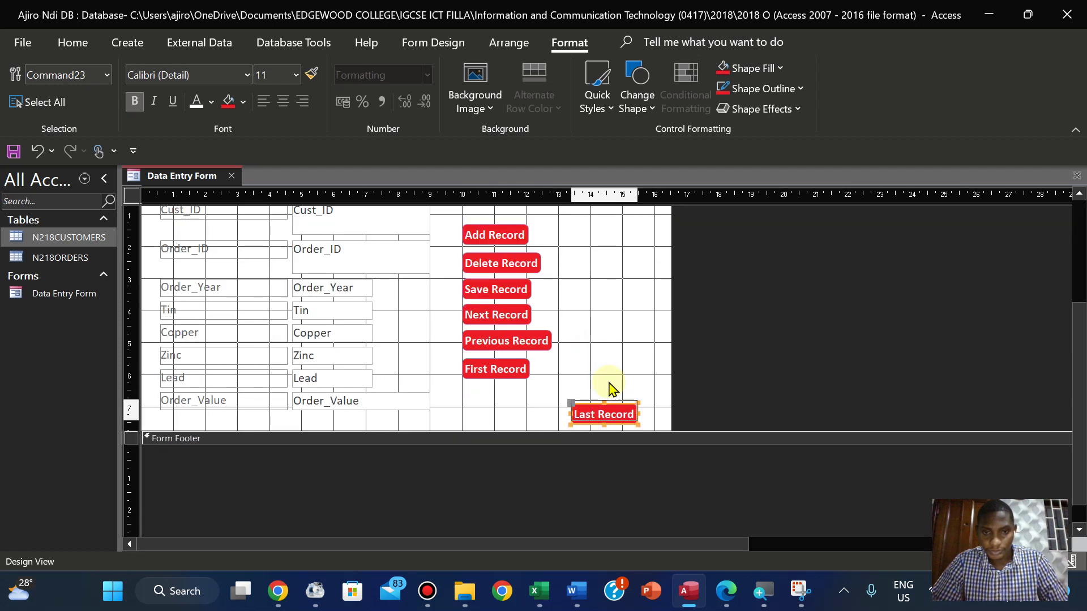
{"action": "key", "text": "Left"}
{"action": "key", "text": "Left"}
{"action": "key", "text": "Left"}
{"action": "key", "text": "Left"}
{"action": "key", "text": "Left"}
{"action": "key", "text": "Left"}
{"action": "key", "text": "Left"}
{"action": "key", "text": "Left"}
{"action": "key", "text": "Left"}
{"action": "key", "text": "Left"}
{"action": "key", "text": "Left"}
{"action": "key", "text": "Left"}
{"action": "key", "text": "Left"}
{"action": "key", "text": "Left"}
{"action": "key", "text": "Left"}
{"action": "key", "text": "Left"}
{"action": "key", "text": "Left"}
{"action": "key", "text": "Left"}
{"action": "key", "text": "Left"}
{"action": "key", "text": "Left"}
{"action": "key", "text": "Left"}
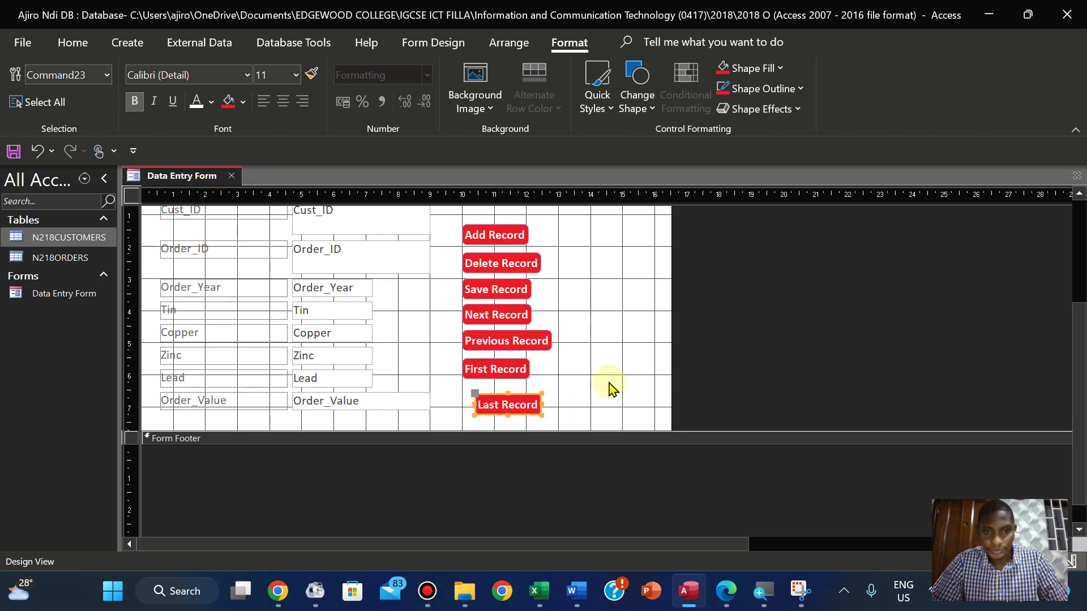
{"action": "key", "text": "Up"}
{"action": "key", "text": "Up"}
{"action": "key", "text": "Left"}
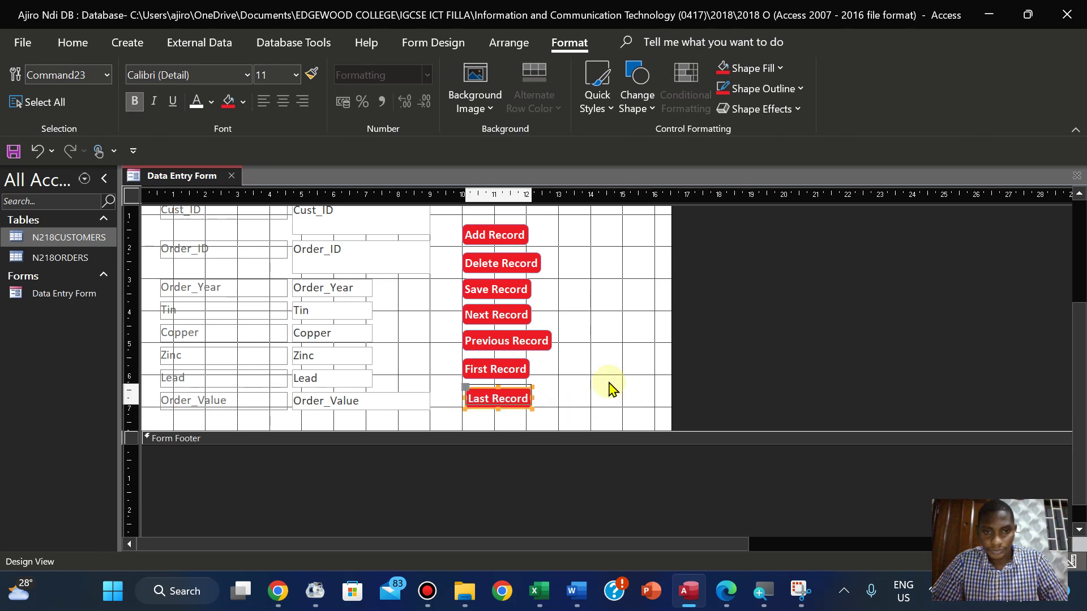
{"action": "key", "text": "Up"}
{"action": "key", "text": "Up"}
{"action": "key", "text": "Down"}
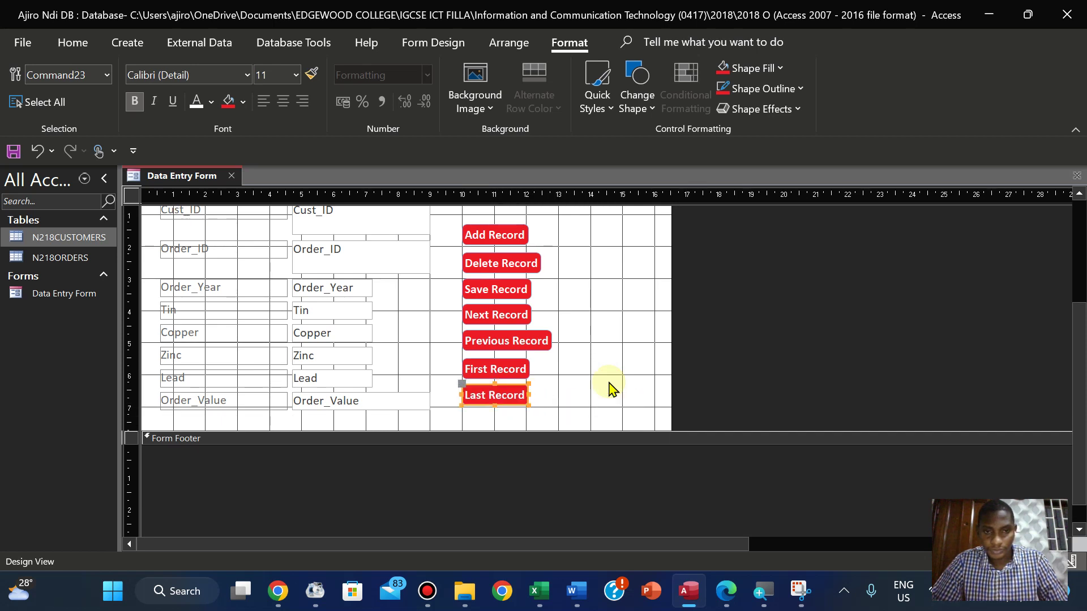
Scroll up to the form header and select the Data Entry Form title label
{"action": "left_click", "coordinate": [616, 354]}
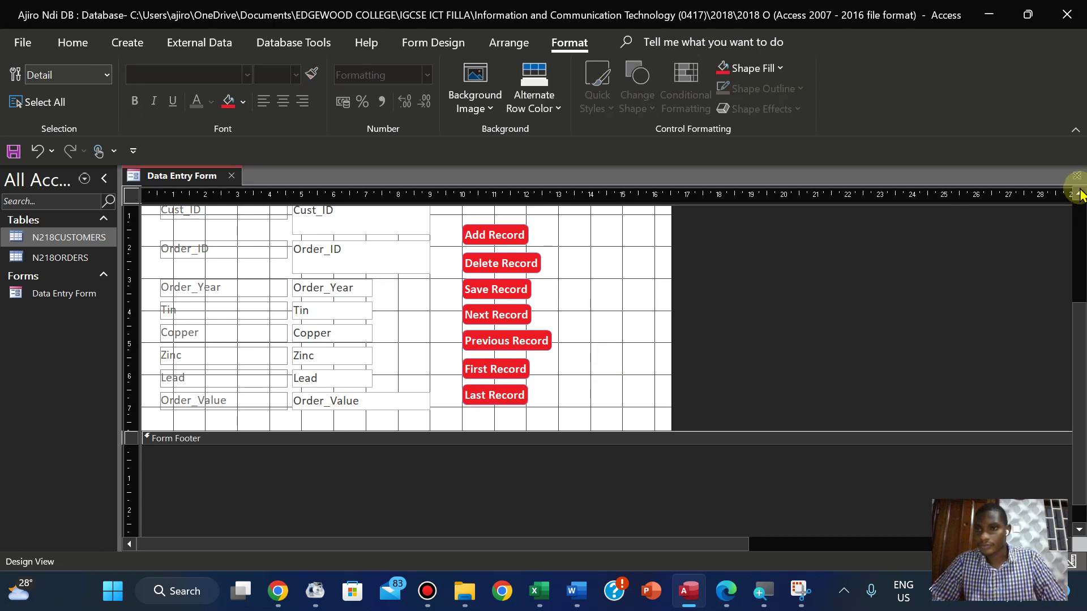
{"action": "left_click", "coordinate": [1080, 195]}
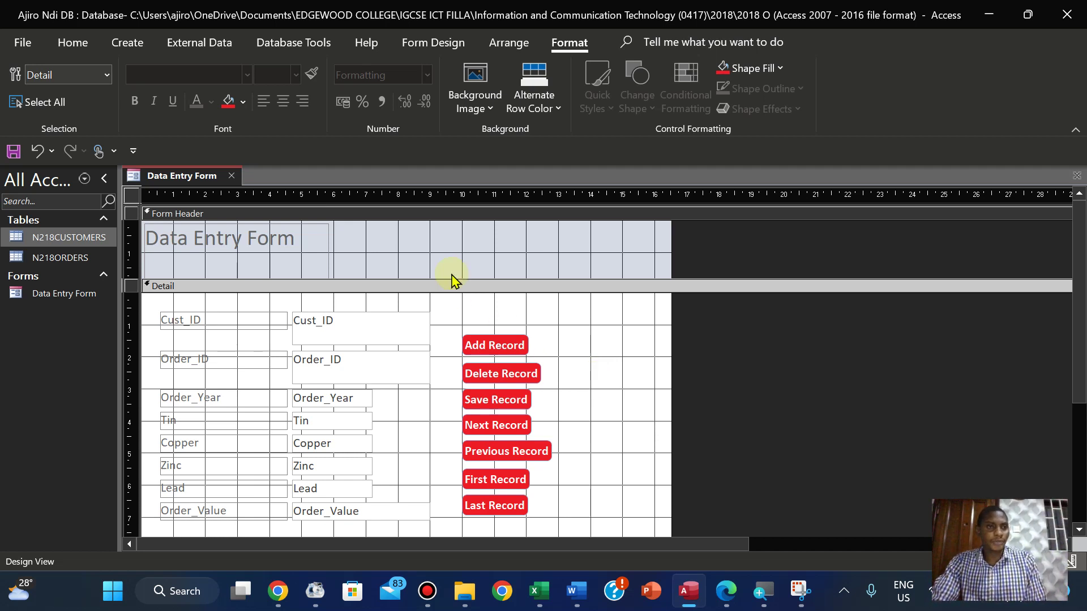
{"action": "left_click", "coordinate": [220, 241]}
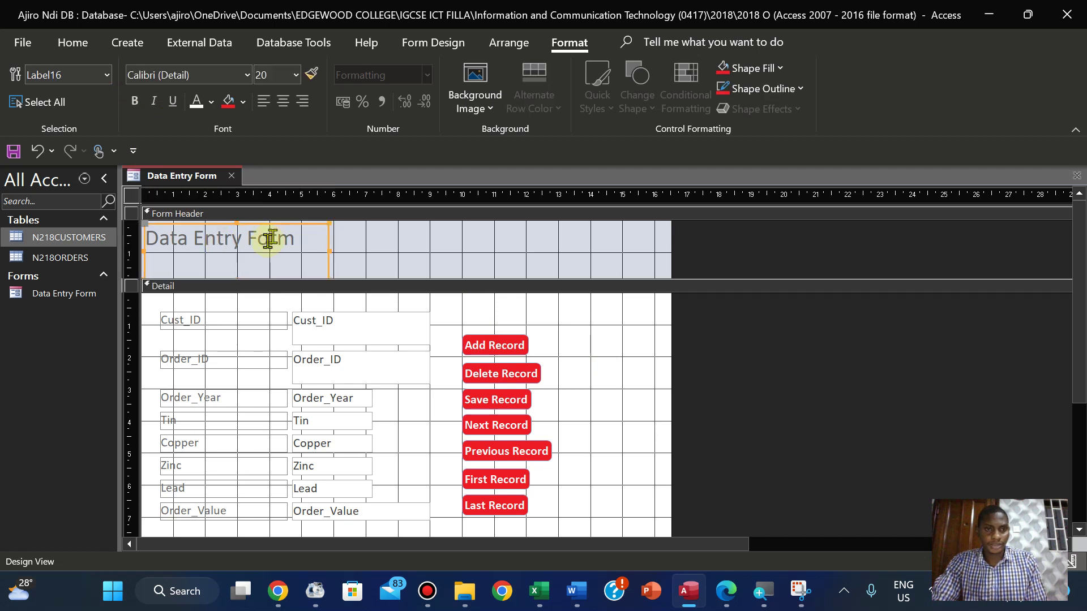
{"action": "left_click", "coordinate": [301, 262]}
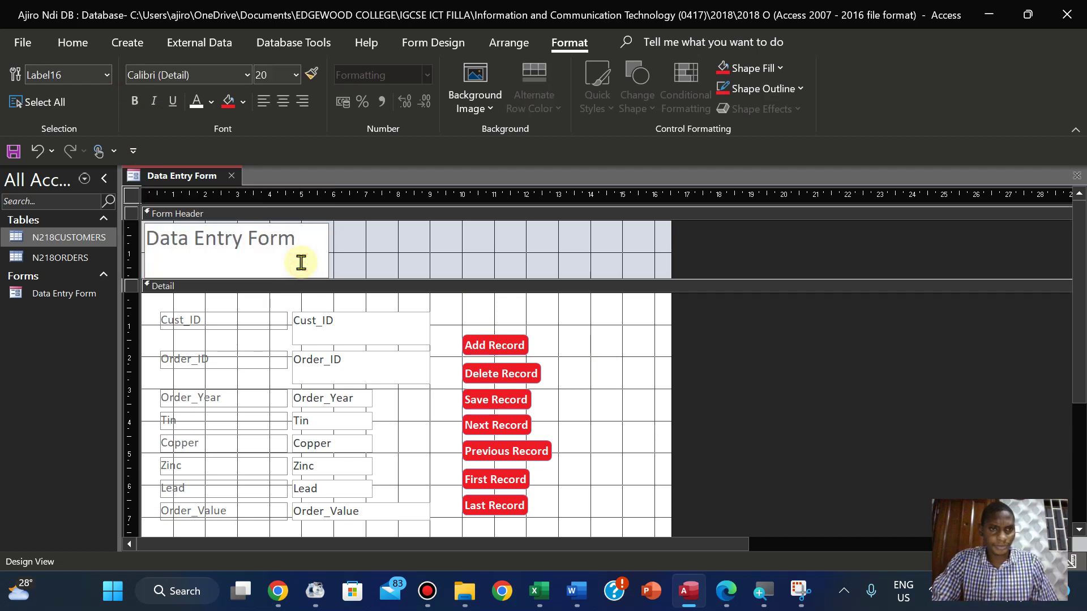
{"action": "left_click", "coordinate": [333, 252]}
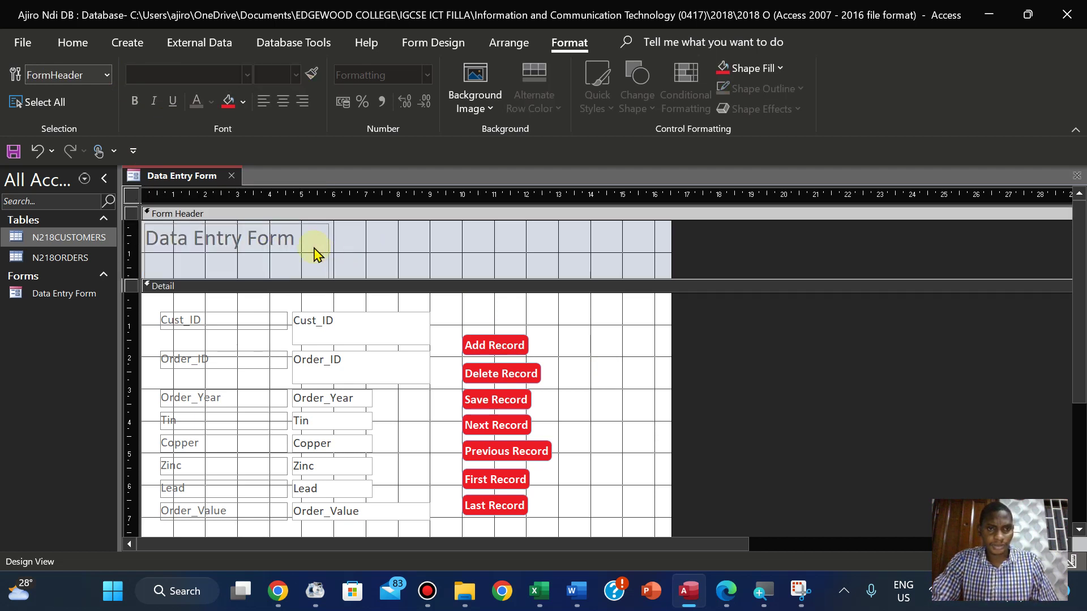
{"action": "left_click", "coordinate": [325, 246]}
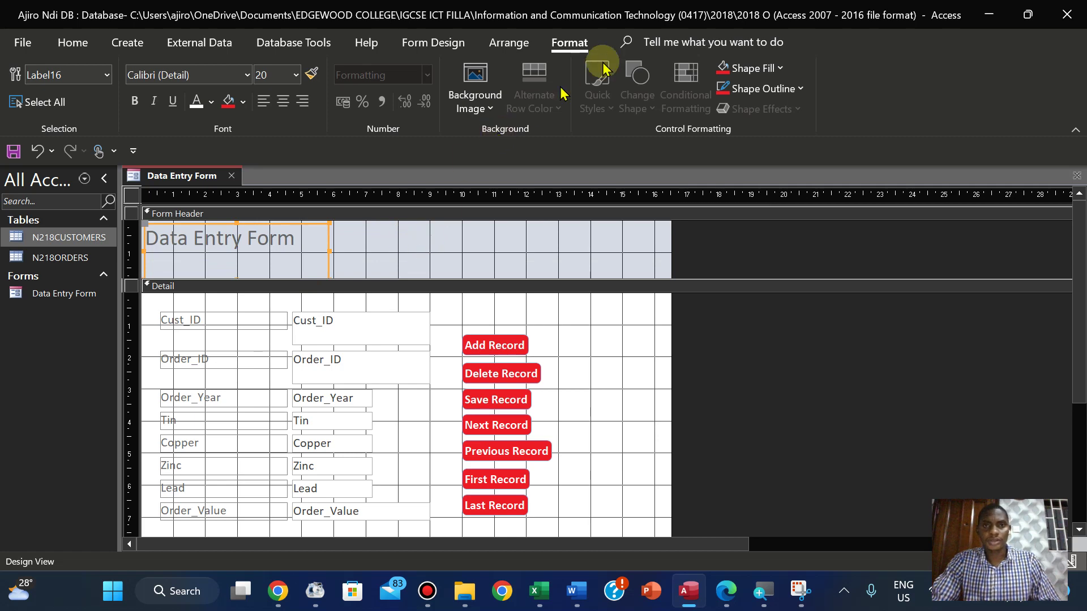
{"action": "left_click", "coordinate": [73, 43]}
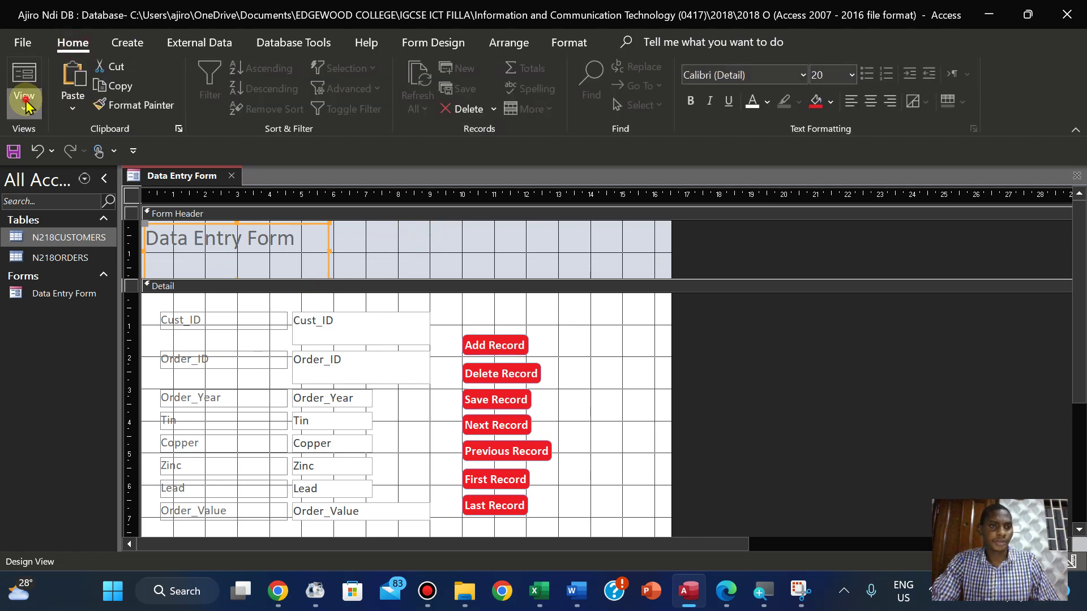
Switch the Data Entry Form to Layout View and select its title label
{"action": "left_click", "coordinate": [24, 93]}
{"action": "left_click", "coordinate": [68, 176]}
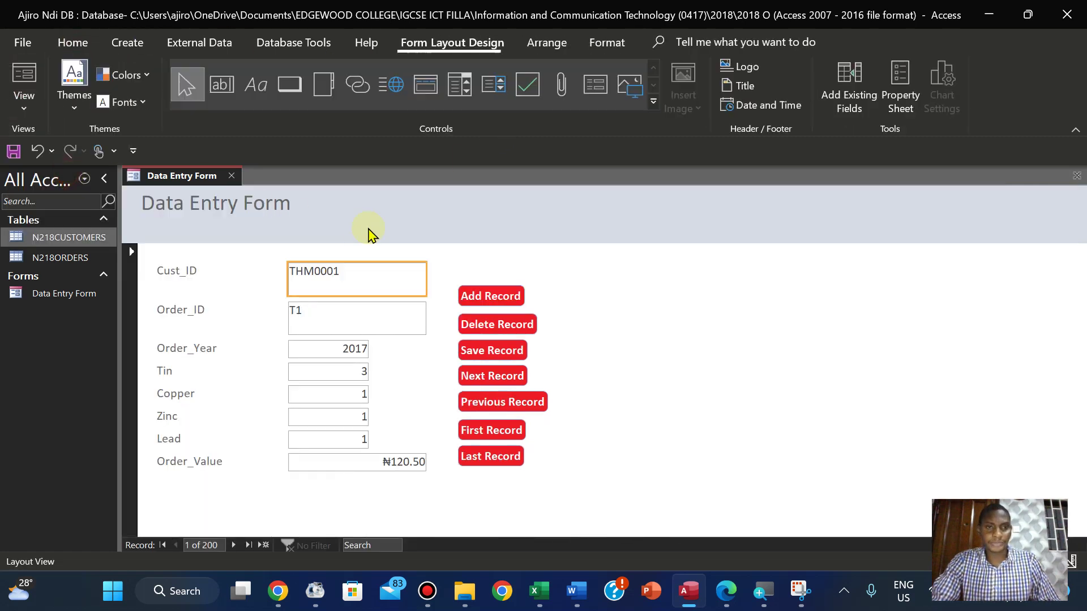
{"action": "left_click", "coordinate": [260, 225]}
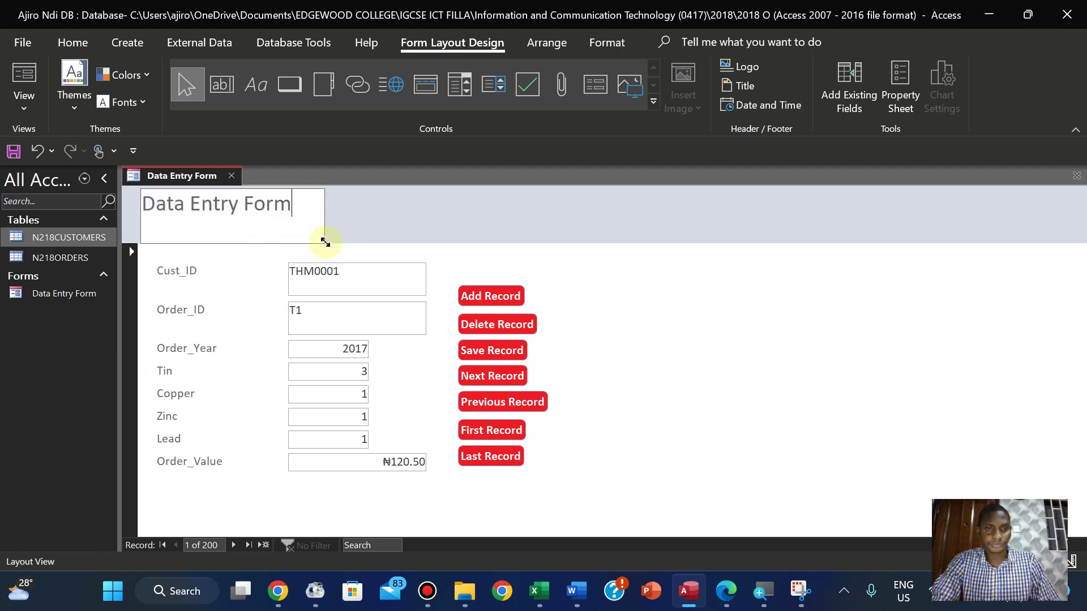
{"action": "left_click", "coordinate": [352, 244]}
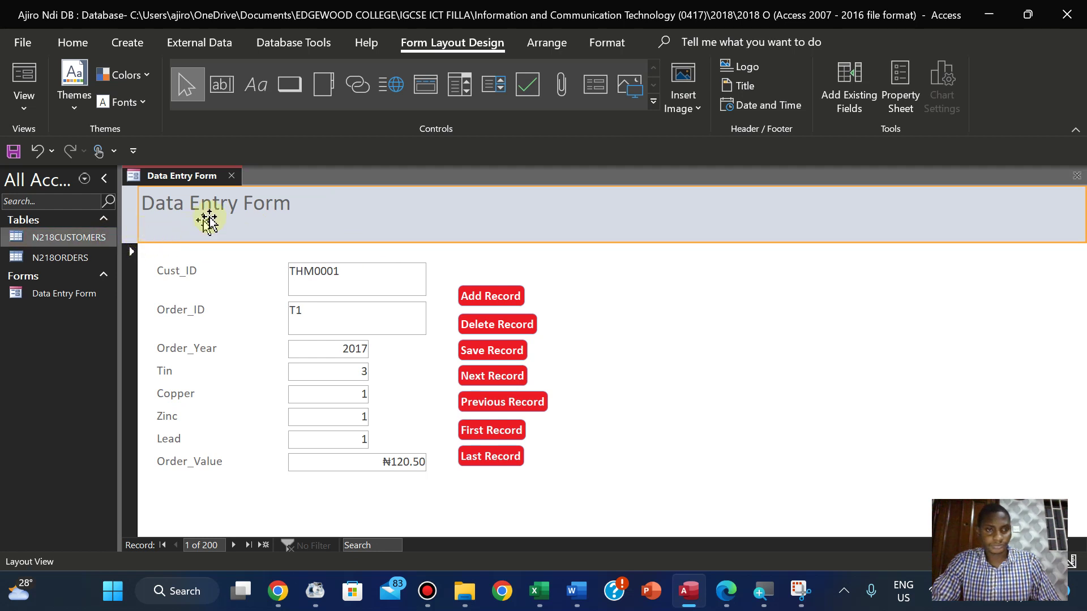
{"action": "left_click", "coordinate": [215, 201]}
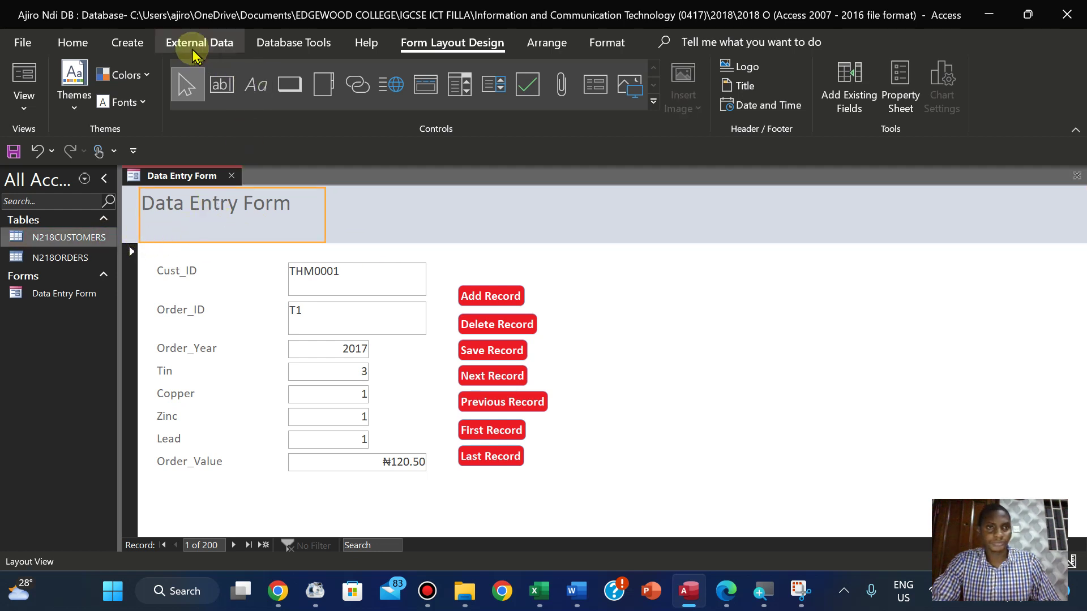
{"action": "left_click", "coordinate": [600, 44]}
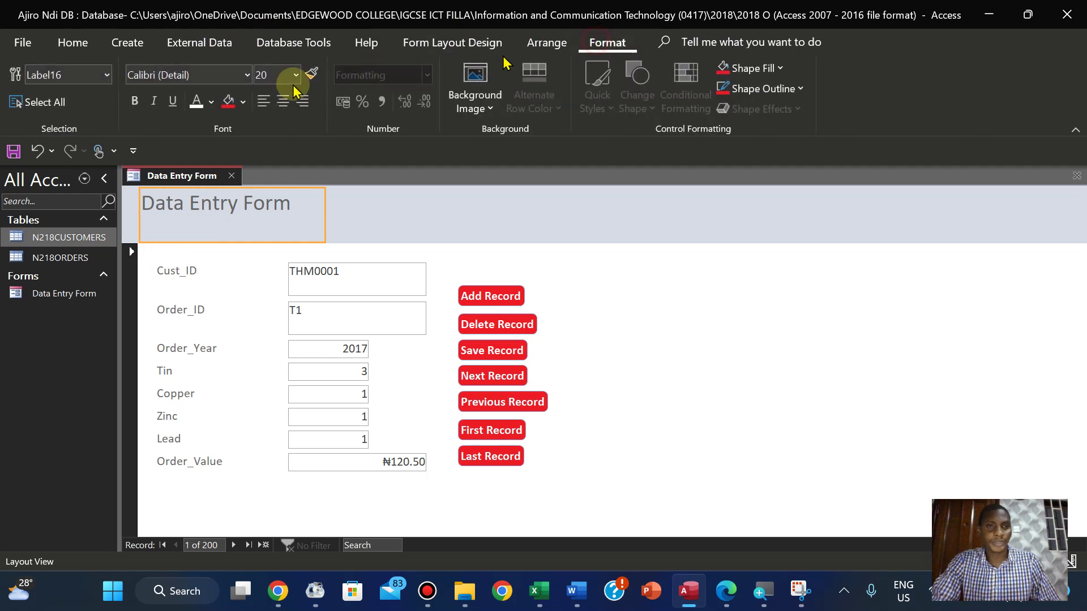
Make the title 22 pt bold and give the form header a black background
{"action": "left_click", "coordinate": [295, 75]}
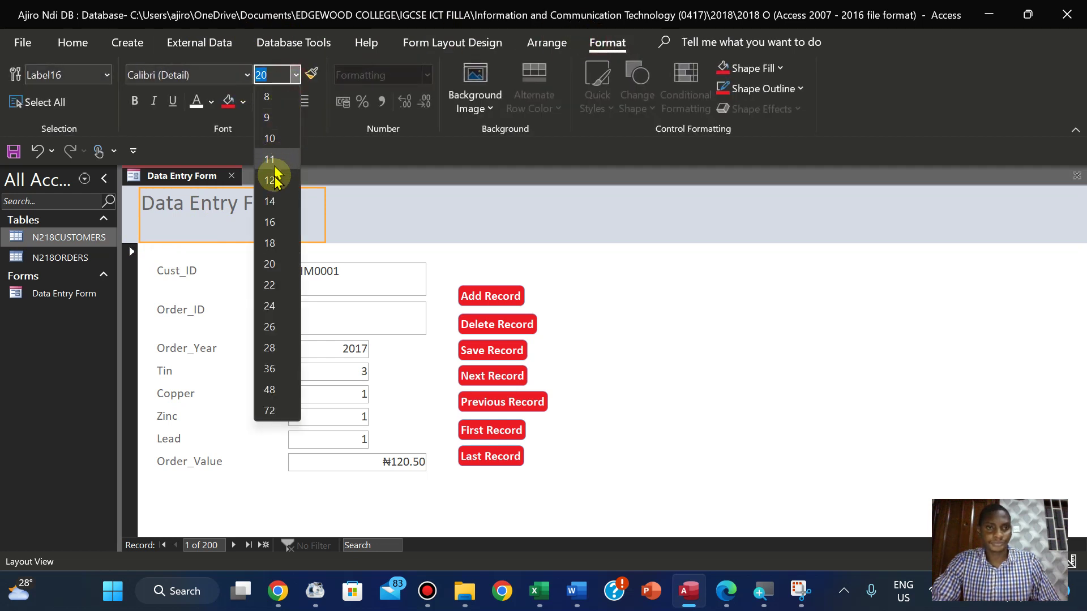
{"action": "left_click", "coordinate": [269, 284]}
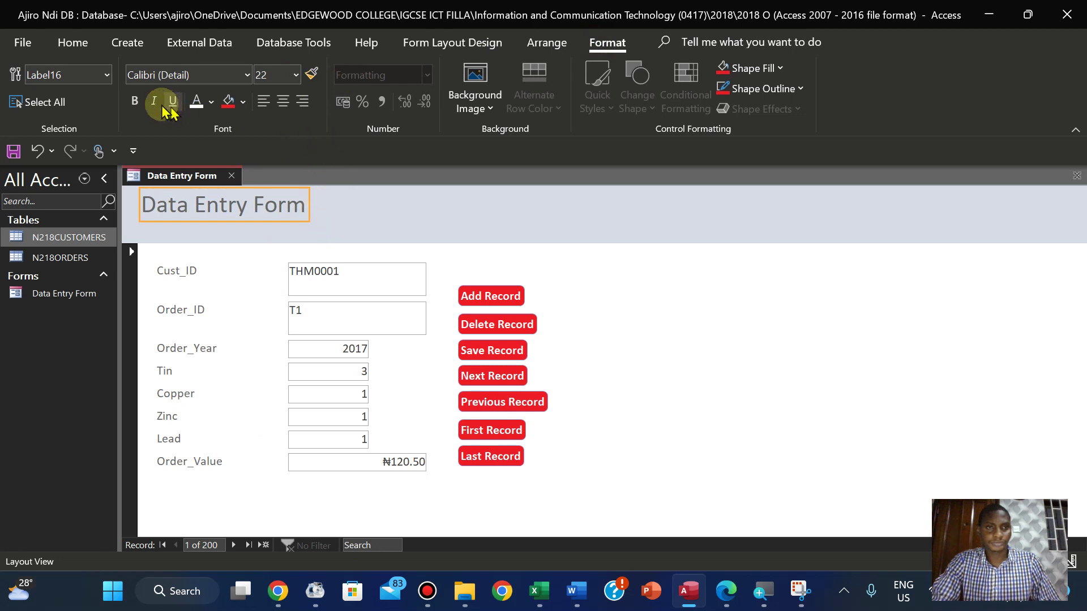
{"action": "left_click", "coordinate": [134, 100]}
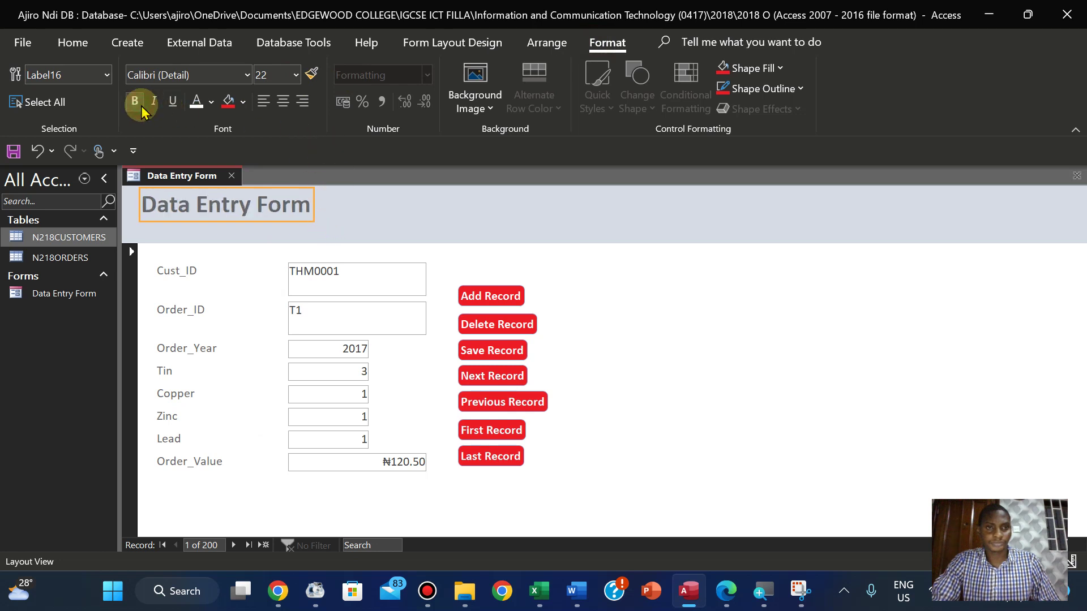
{"action": "left_click", "coordinate": [354, 223]}
{"action": "left_click", "coordinate": [230, 103]}
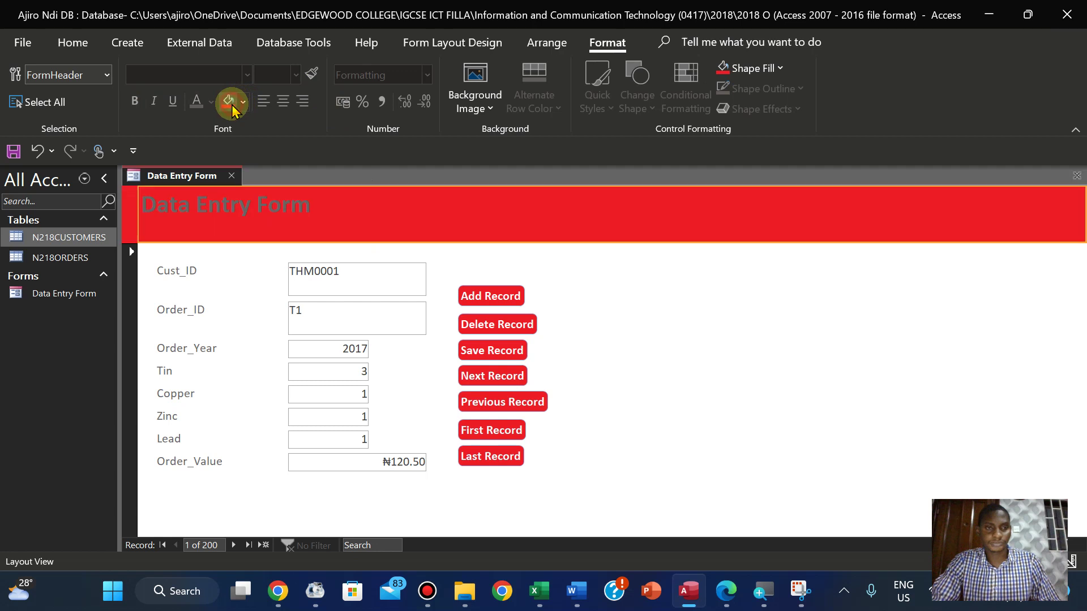
{"action": "left_click", "coordinate": [243, 102]}
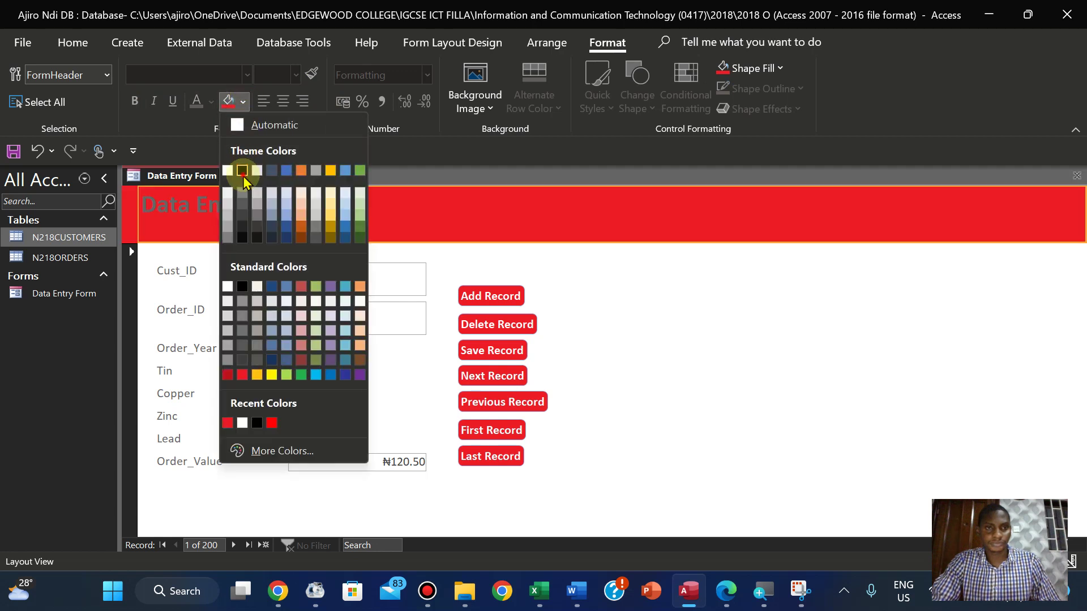
{"action": "left_click", "coordinate": [242, 171]}
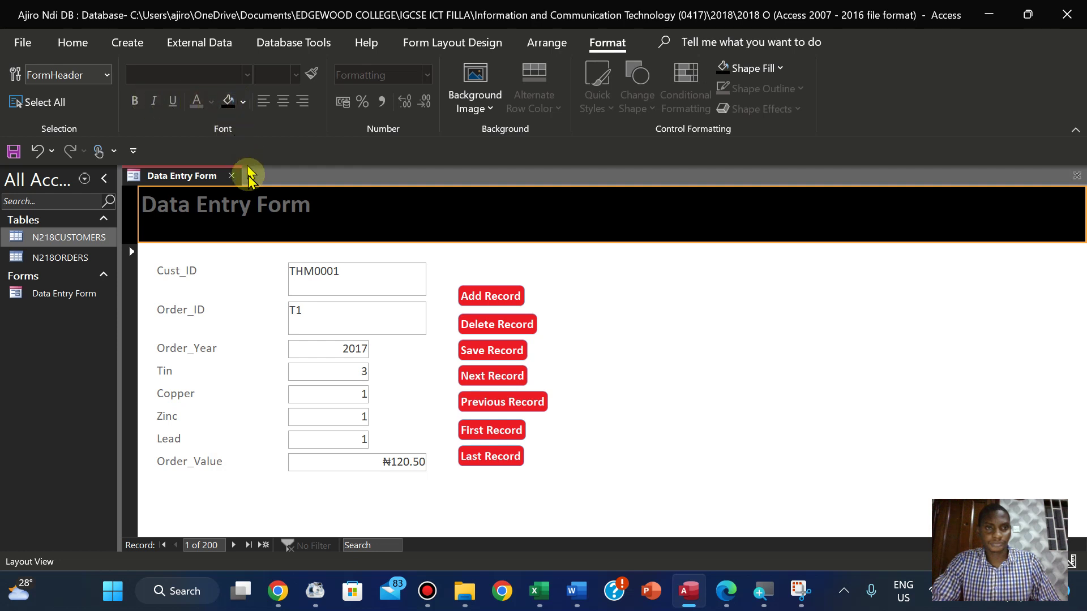
Turn the title text white and enlarge it to 26 pt
{"action": "left_click", "coordinate": [281, 218]}
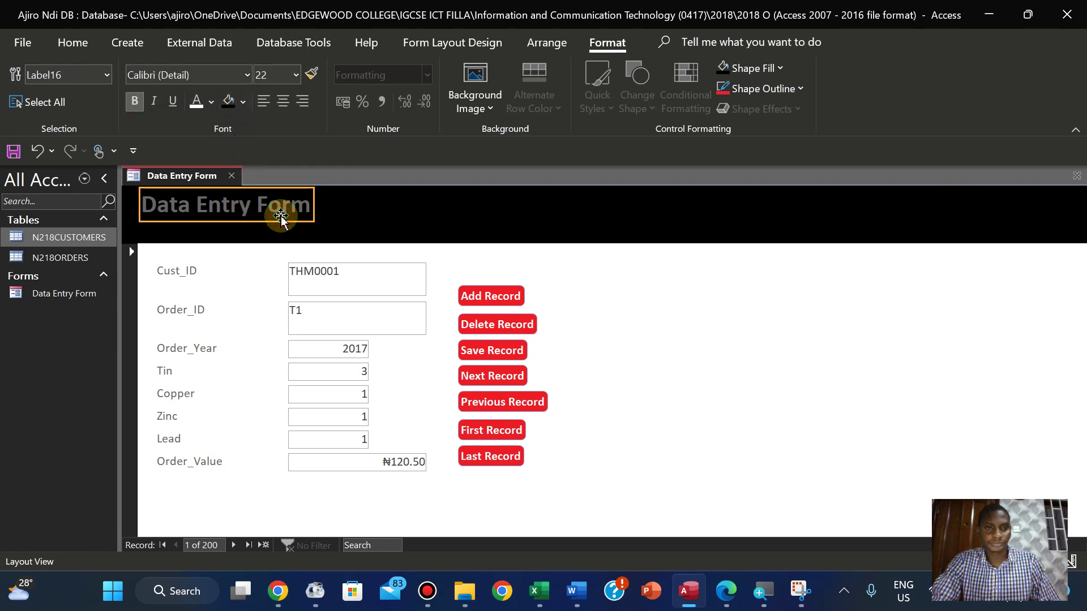
{"action": "left_click", "coordinate": [194, 108]}
{"action": "left_click", "coordinate": [449, 194]}
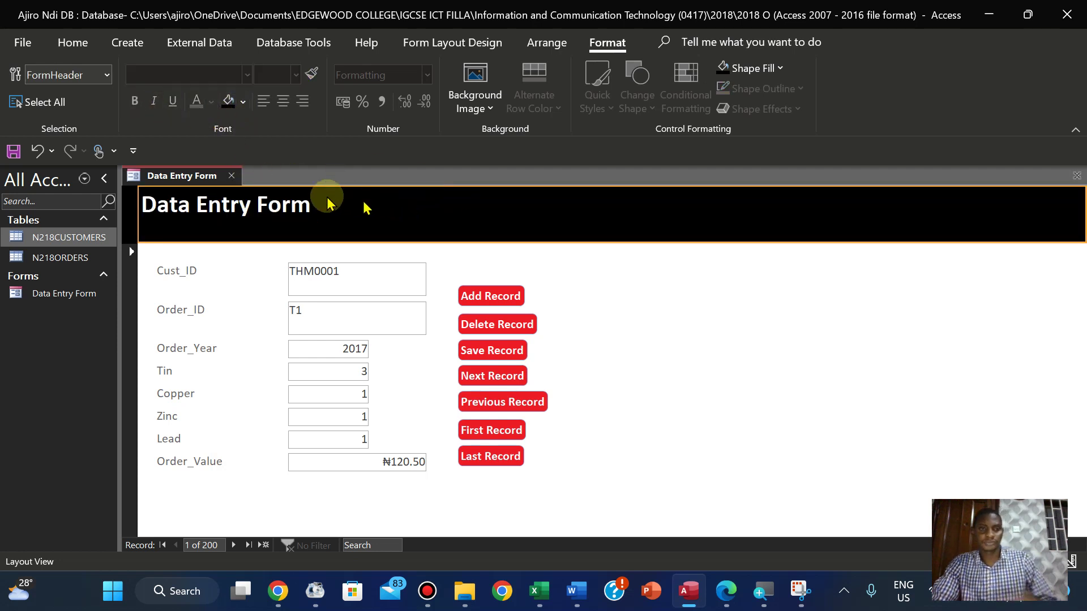
{"action": "left_click", "coordinate": [287, 204]}
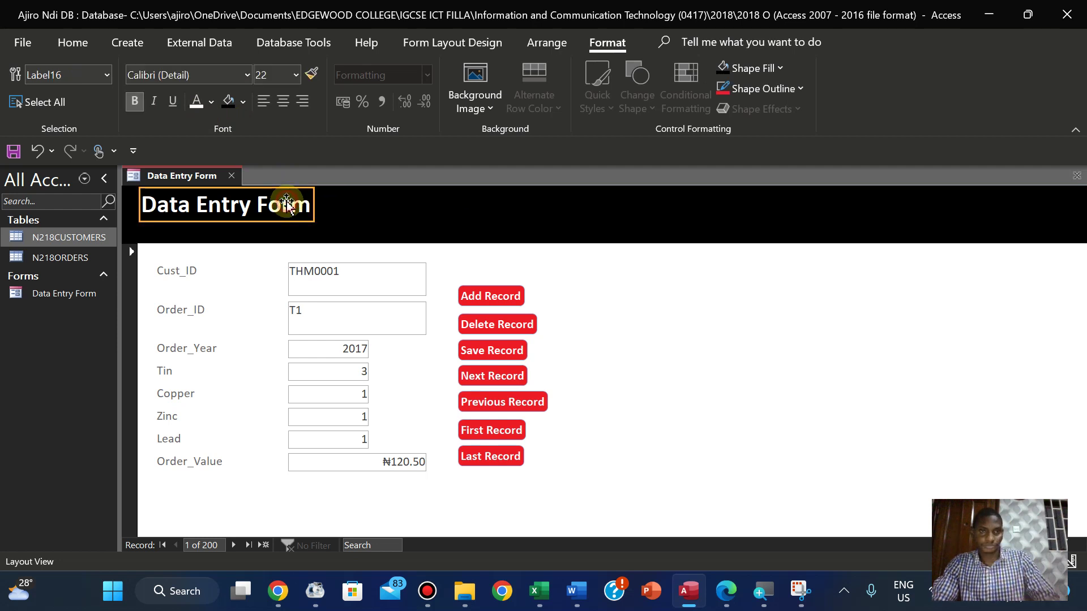
{"action": "left_click", "coordinate": [296, 74]}
{"action": "left_click", "coordinate": [274, 329]}
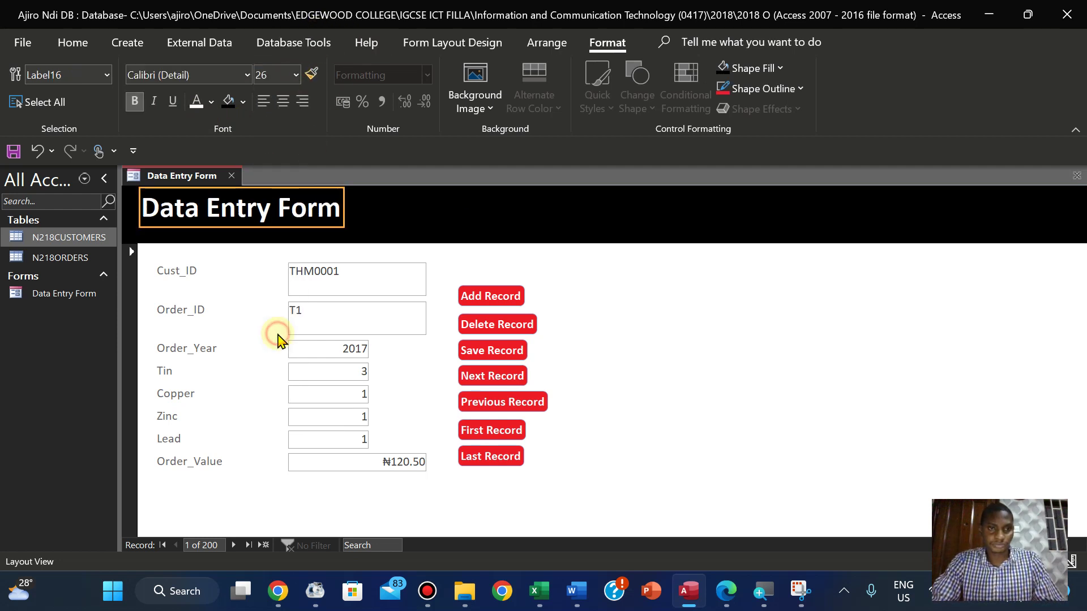
{"action": "left_click", "coordinate": [380, 225]}
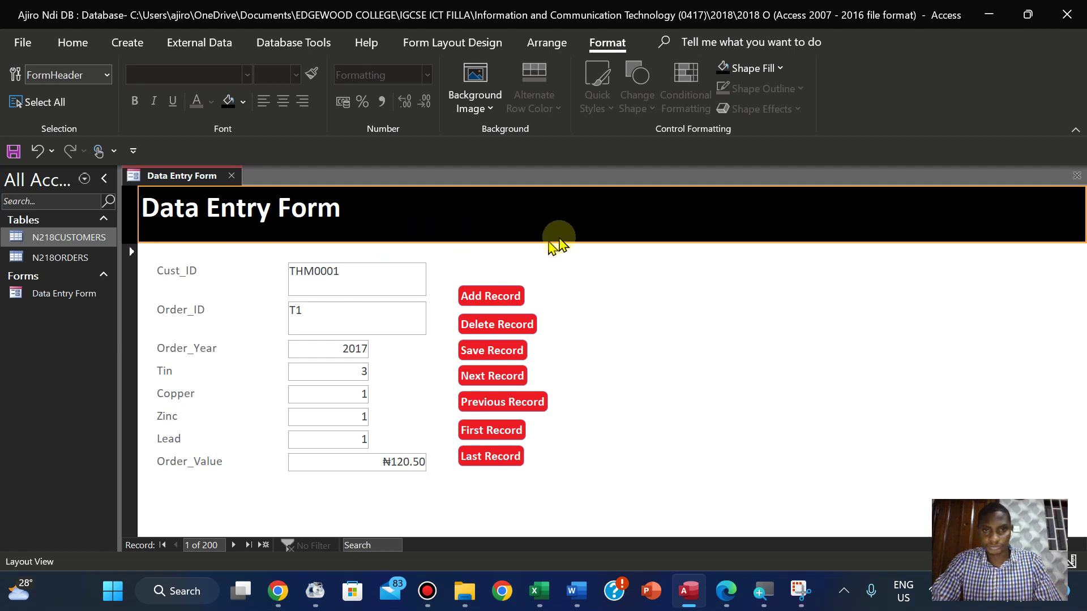
Undo an accidental move of the title label, then set the title to 36 pt
{"action": "left_click", "coordinate": [266, 208]}
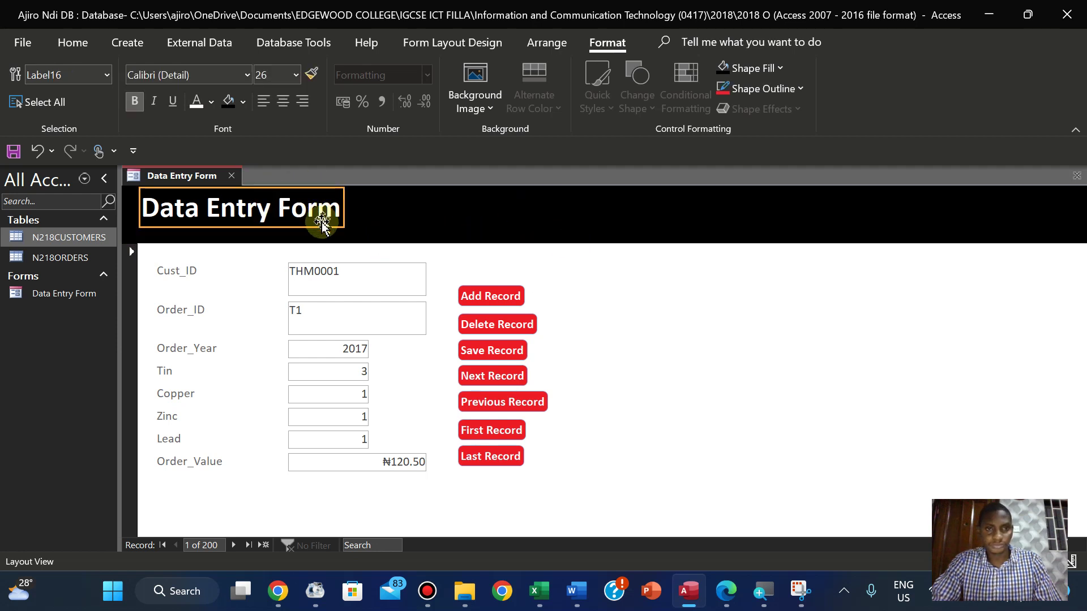
{"action": "left_click_drag", "start_coordinate": [385, 211], "coordinate": [388, 209]}
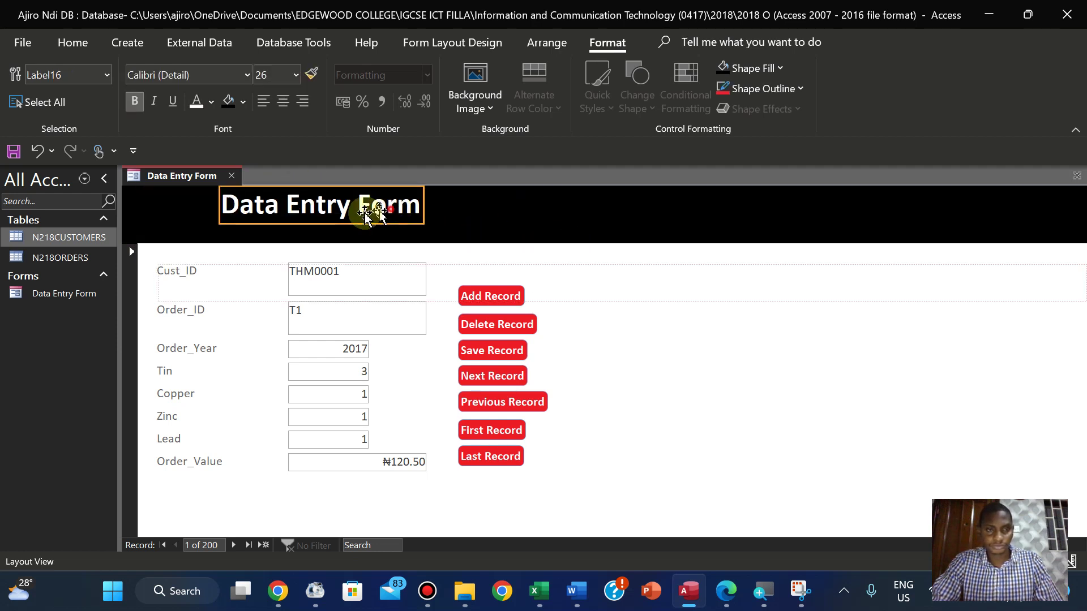
{"action": "key", "text": "ctrl+z"}
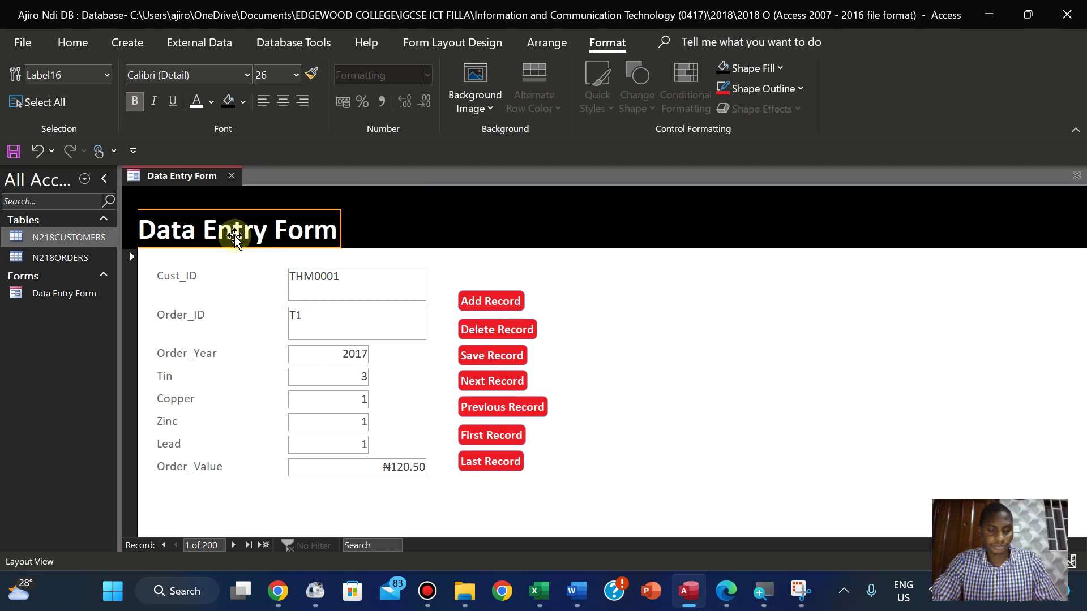
{"action": "key", "text": "ctrl+z"}
{"action": "key", "text": "ctrl+z"}
{"action": "left_click", "coordinate": [203, 240]}
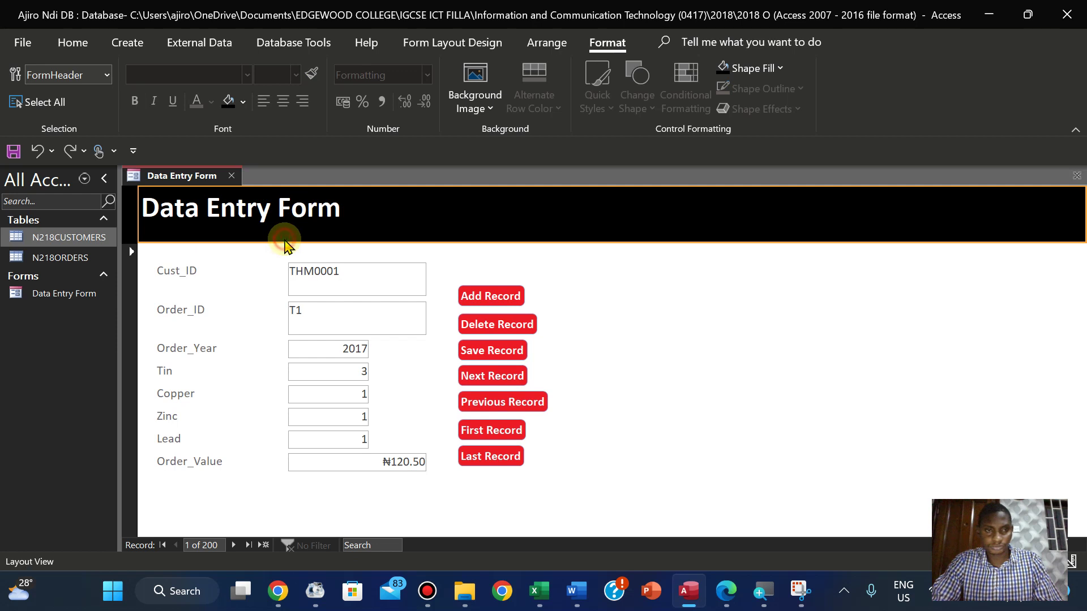
{"action": "left_click", "coordinate": [245, 210]}
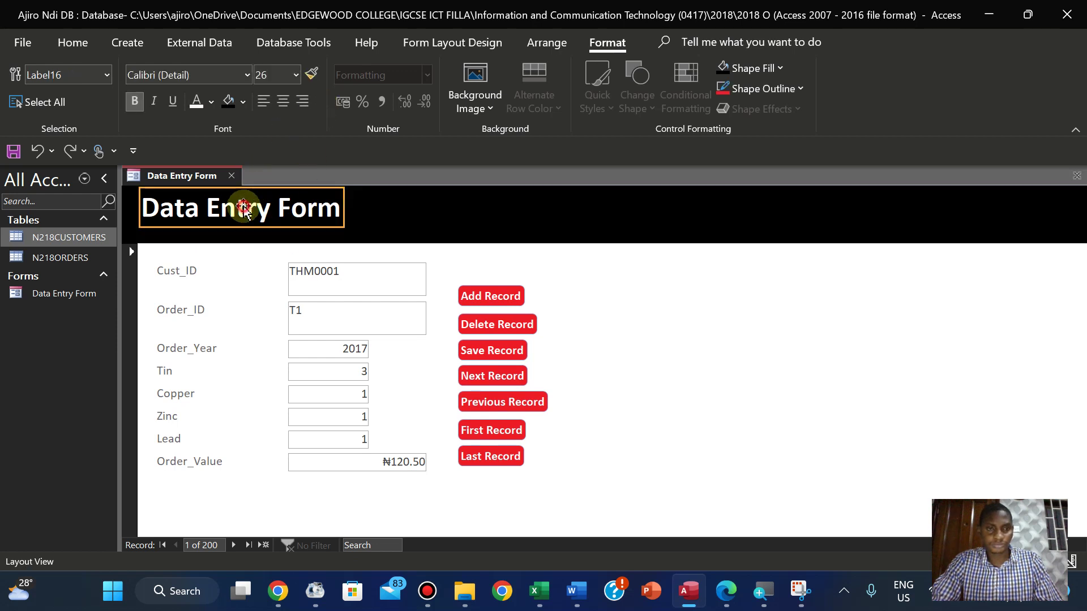
{"action": "left_click", "coordinate": [296, 75]}
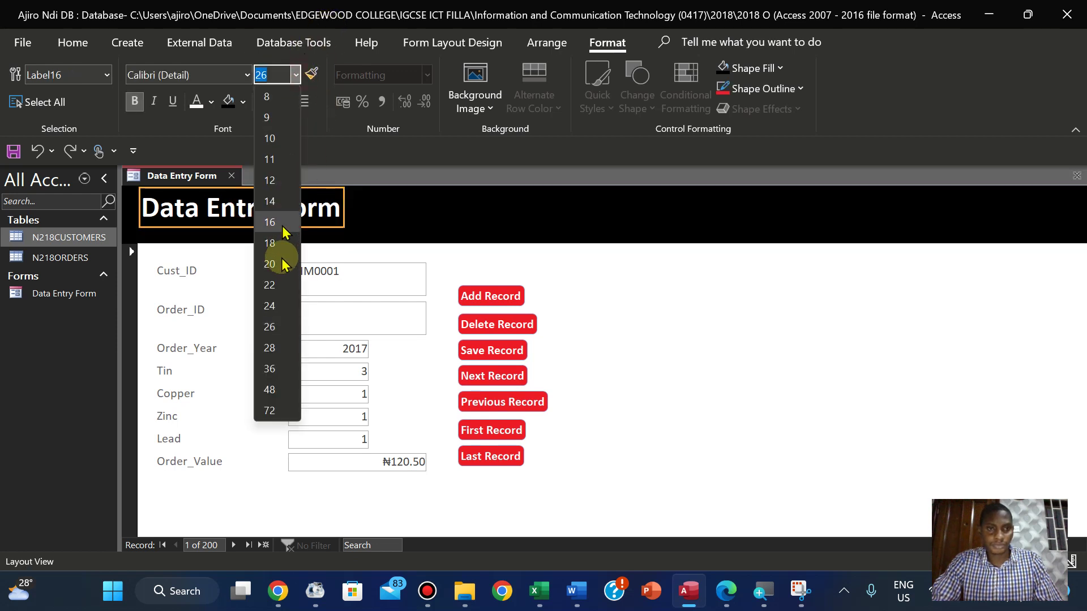
{"action": "left_click", "coordinate": [270, 369]}
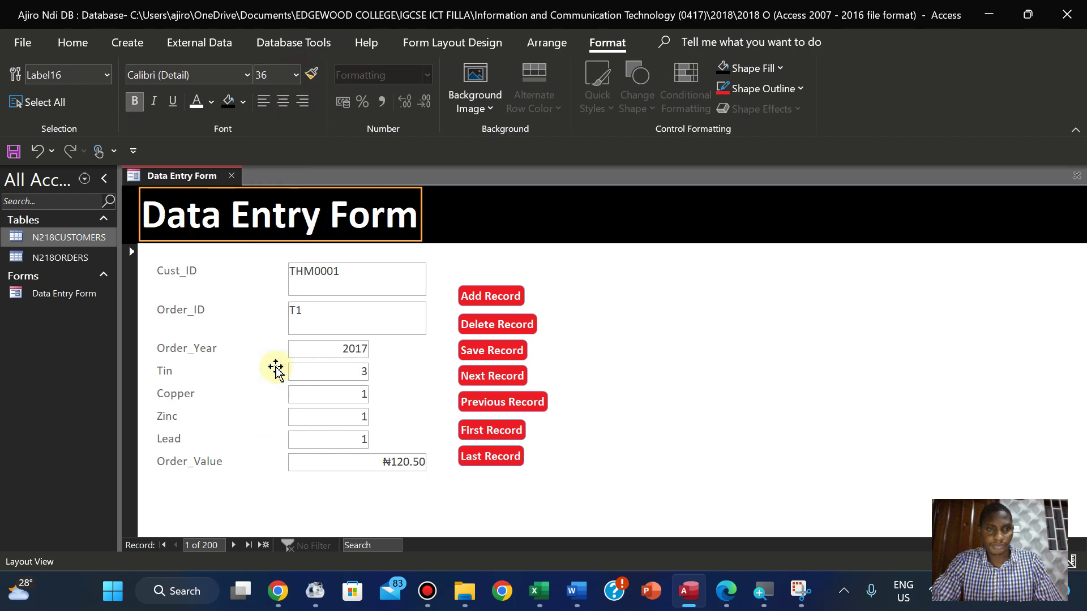
{"action": "left_click", "coordinate": [505, 217]}
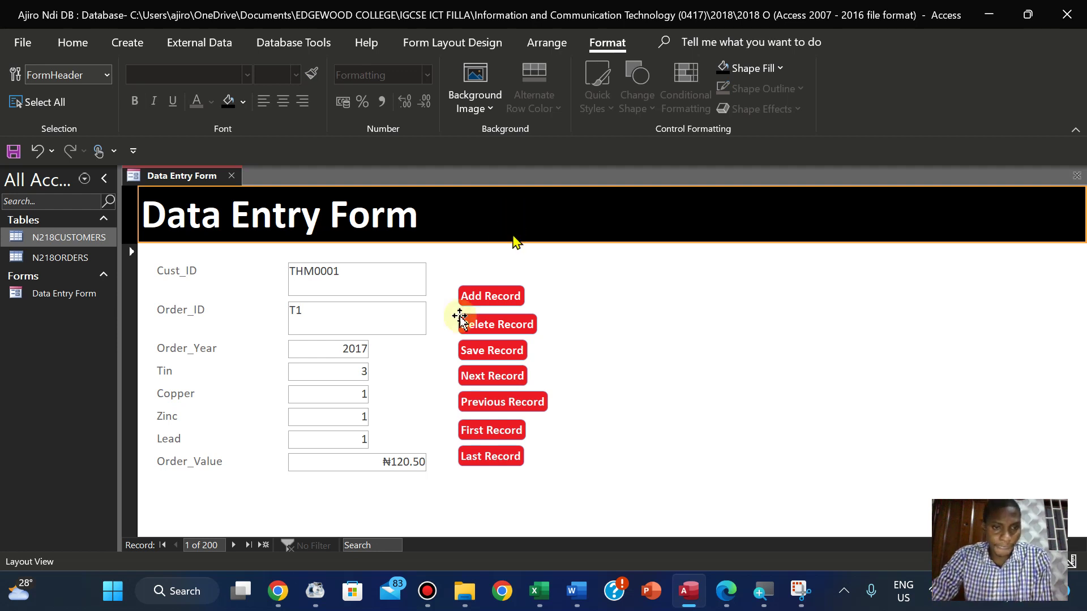
Select the Cust_ID, Order_ID, Order_Year, Copper, Zinc and Order_Value labels
{"action": "left_click", "coordinate": [180, 272]}
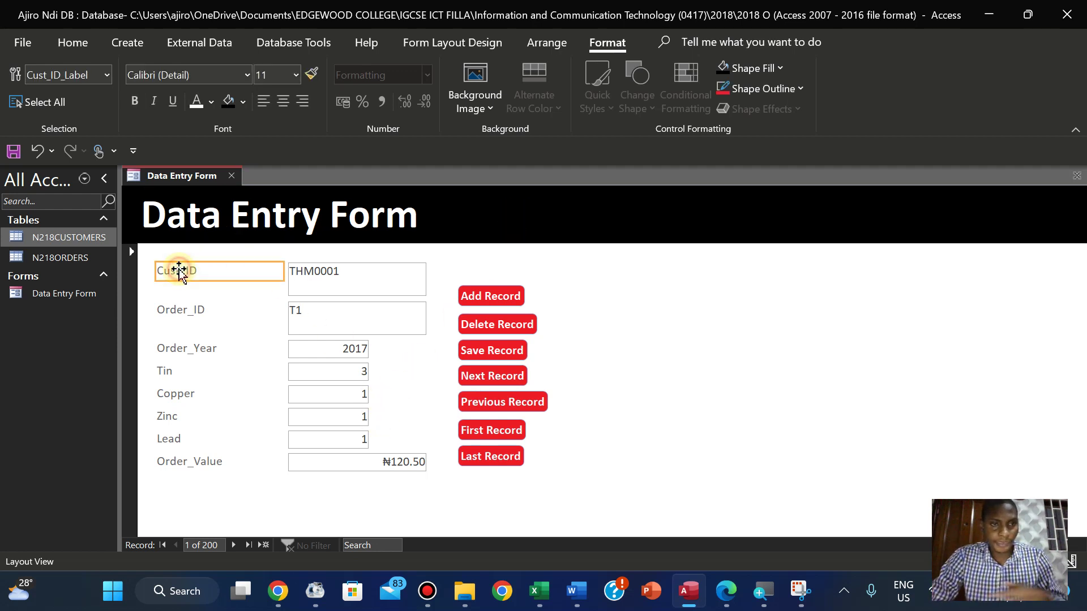
{"action": "left_click", "coordinate": [180, 311], "text": "shift"}
{"action": "left_click", "coordinate": [180, 349], "text": "shift"}
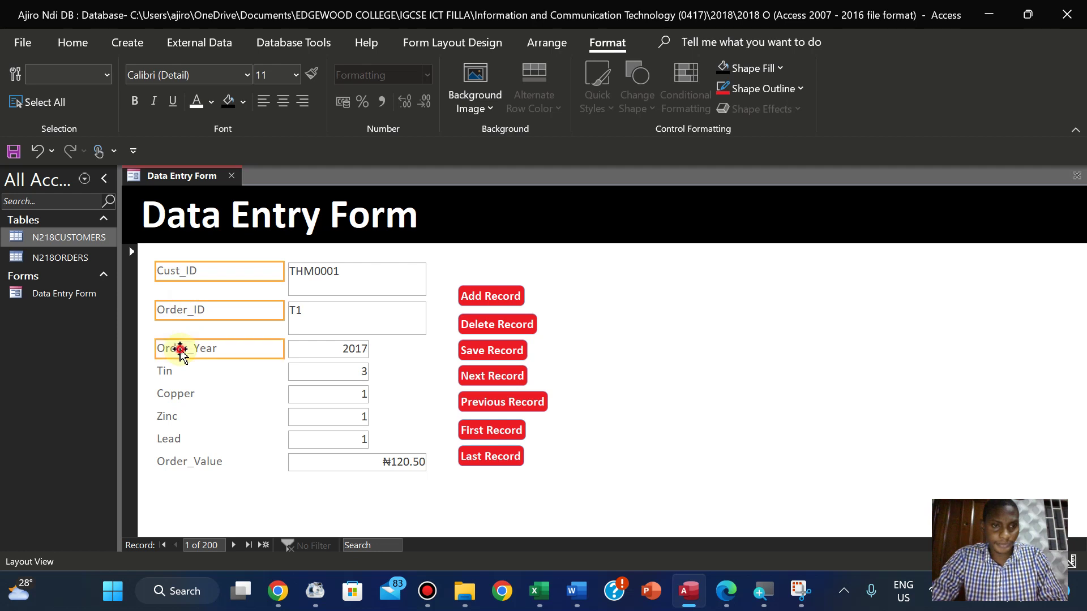
{"action": "left_click", "coordinate": [171, 395], "text": "shift"}
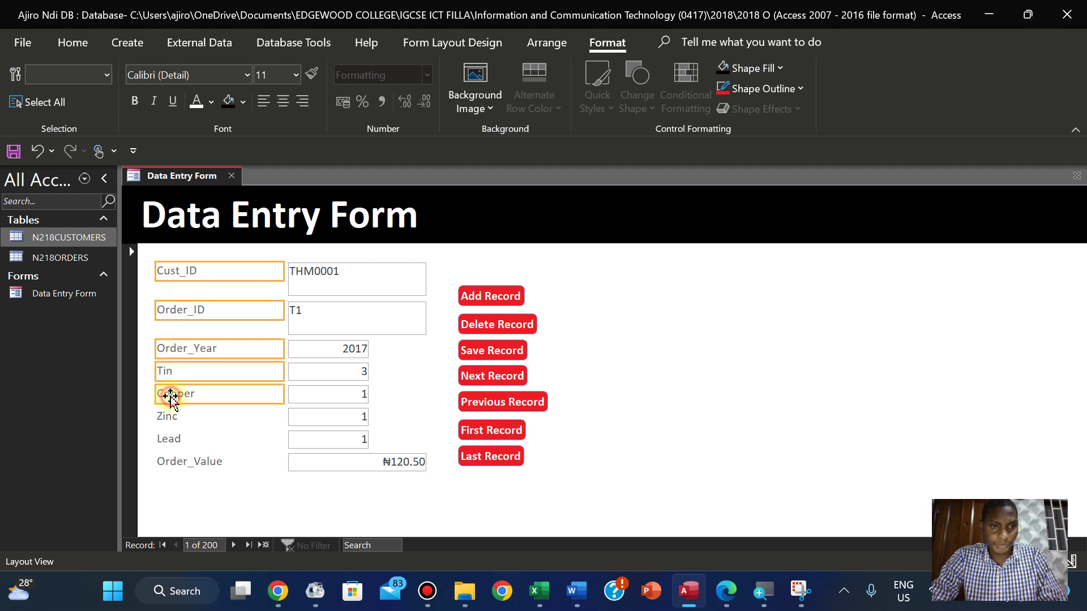
{"action": "left_click", "coordinate": [167, 419], "text": "shift"}
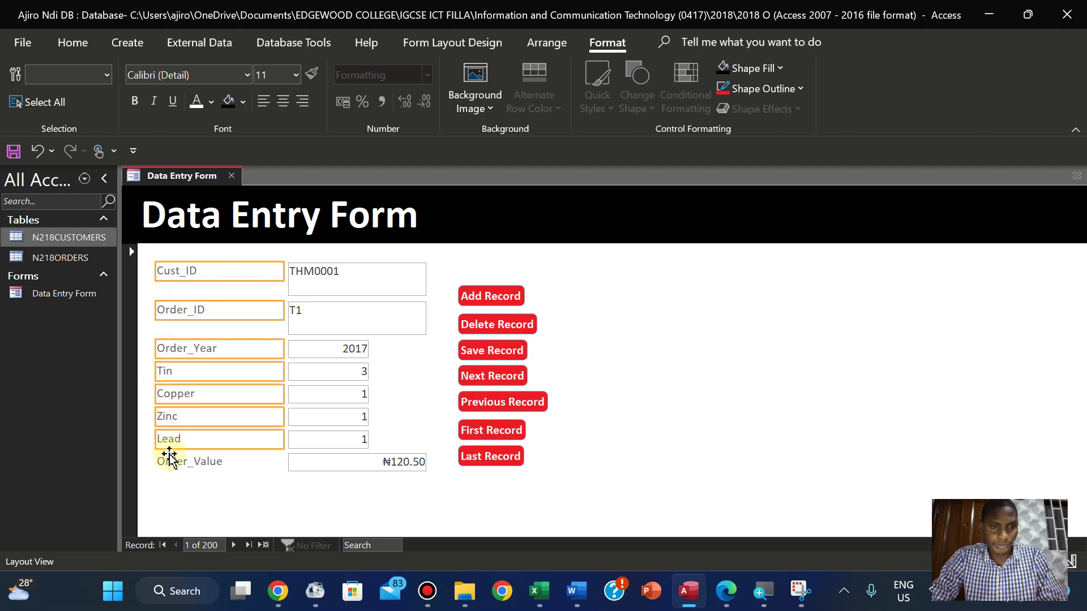
{"action": "left_click", "coordinate": [169, 460]}
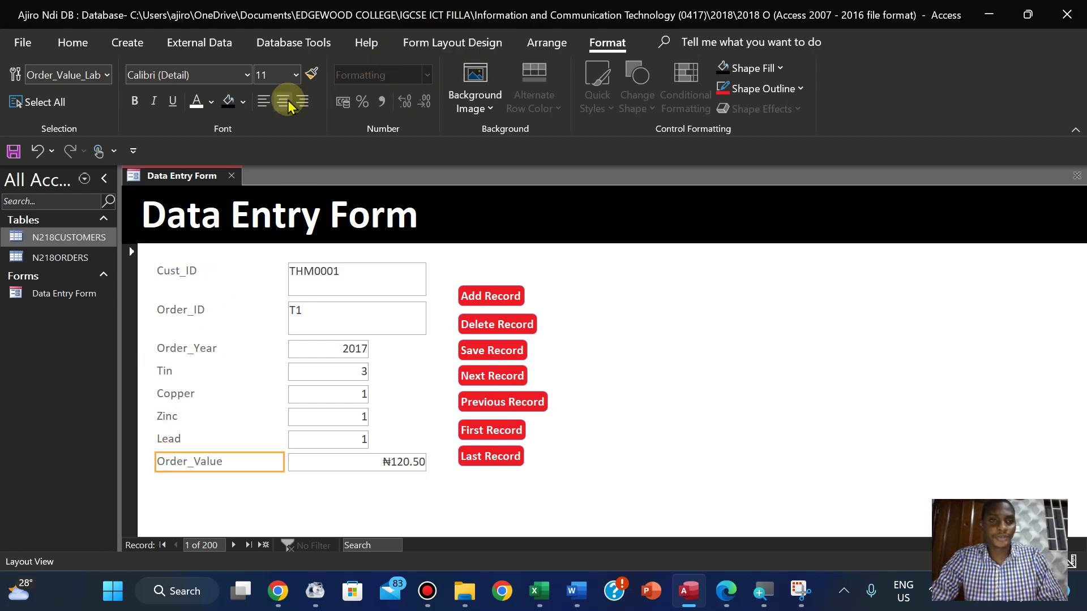
{"action": "left_click", "coordinate": [243, 102]}
{"action": "left_click", "coordinate": [190, 271]}
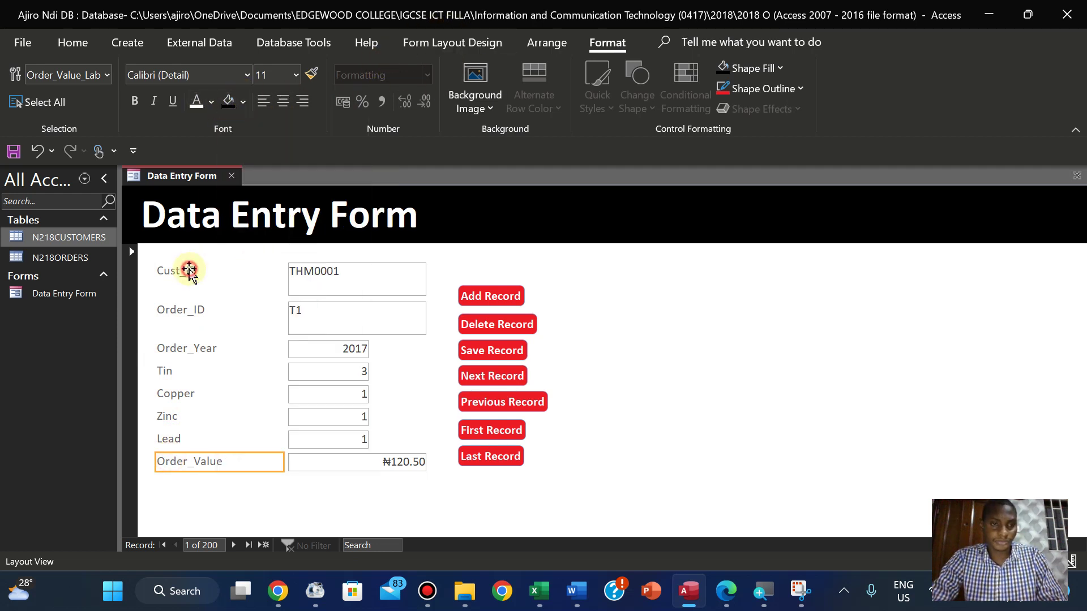
Fill the Order_ID label red and make its text bold
{"action": "left_click", "coordinate": [190, 271]}
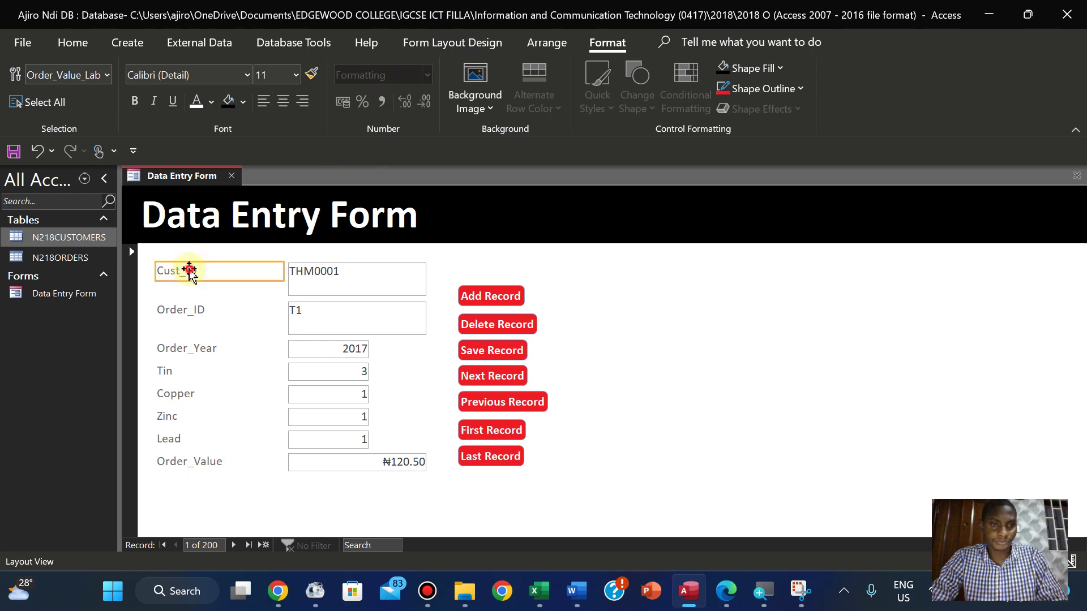
{"action": "left_click", "coordinate": [191, 465], "text": "shift"}
{"action": "left_click", "coordinate": [179, 439], "text": "shift"}
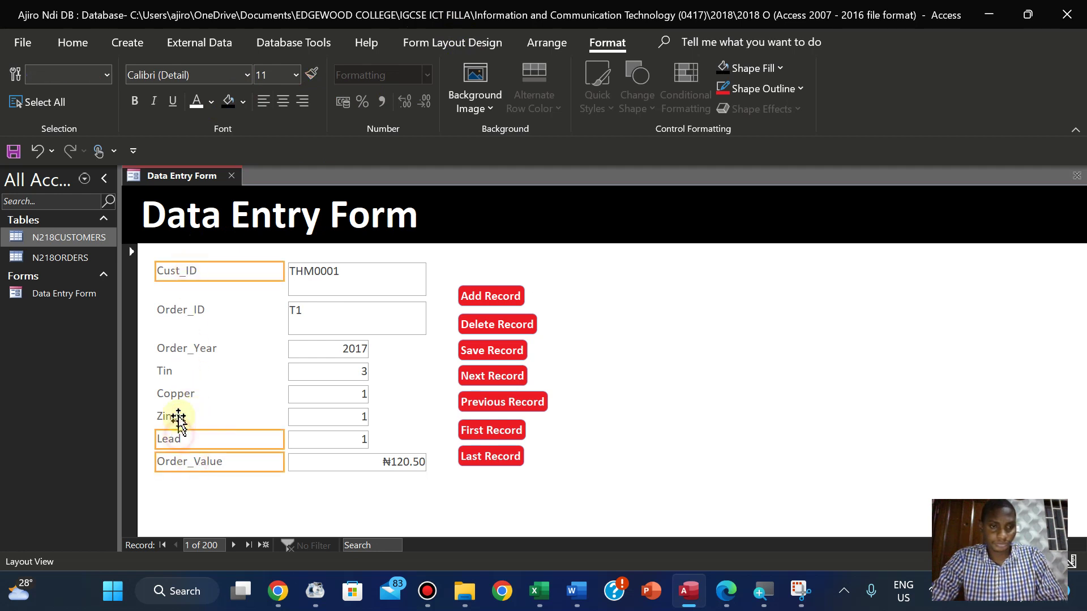
{"action": "left_click", "coordinate": [178, 416], "text": "shift"}
{"action": "left_click", "coordinate": [187, 394], "text": "shift"}
{"action": "left_click", "coordinate": [177, 373], "text": "shift"}
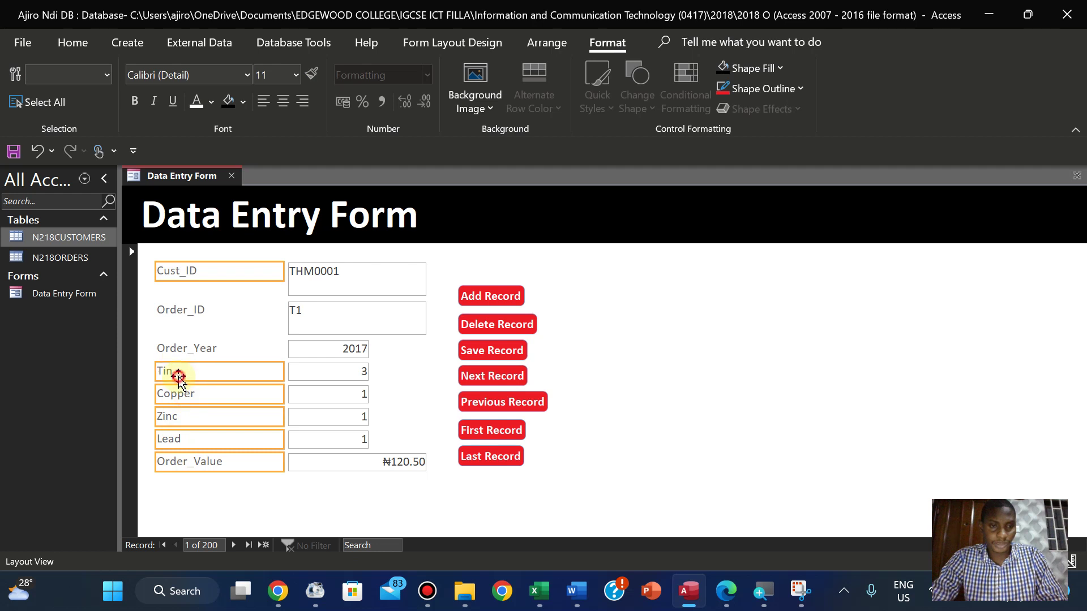
{"action": "left_click", "coordinate": [199, 347], "text": "shift"}
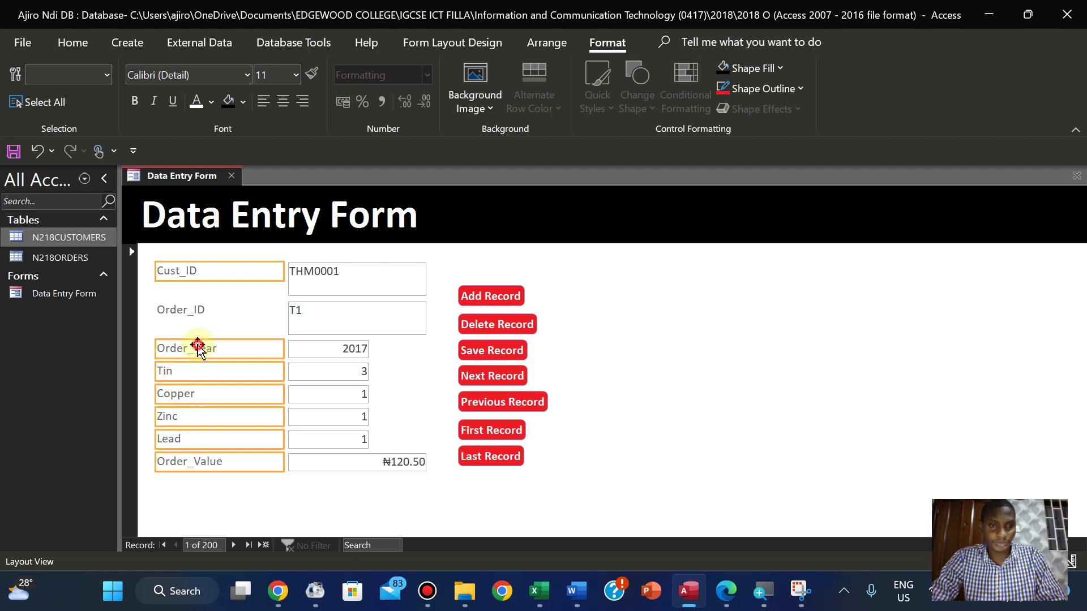
{"action": "left_click", "coordinate": [199, 309]}
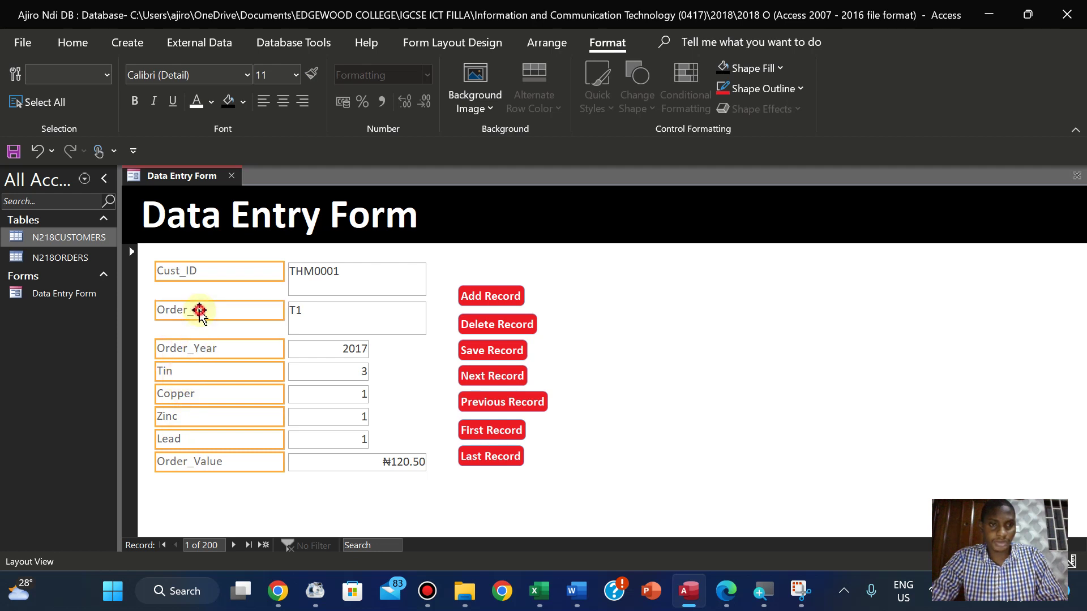
{"action": "left_click", "coordinate": [243, 102]}
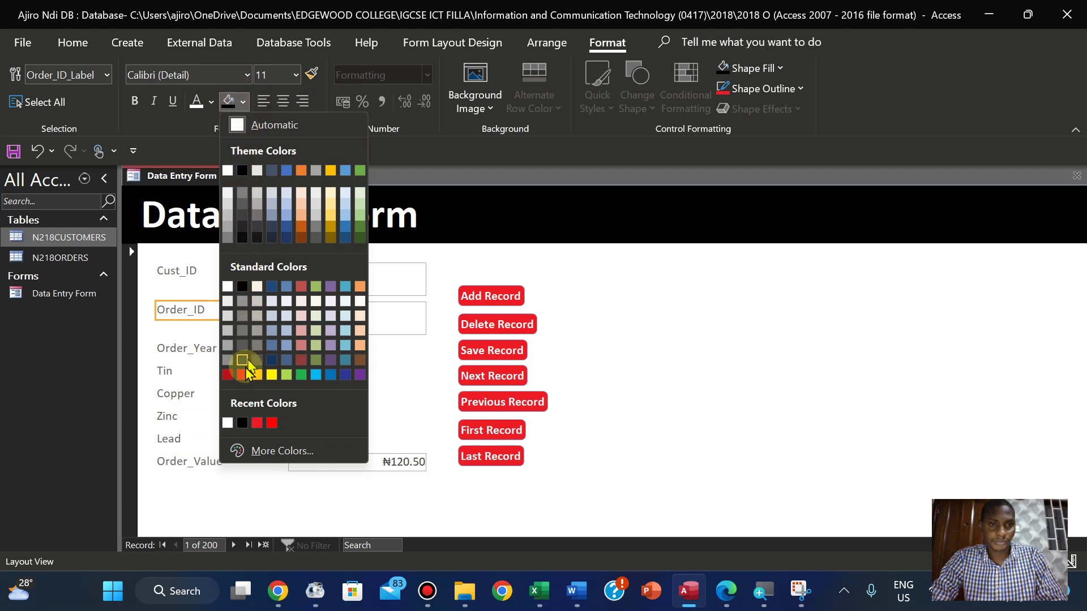
{"action": "left_click", "coordinate": [242, 375]}
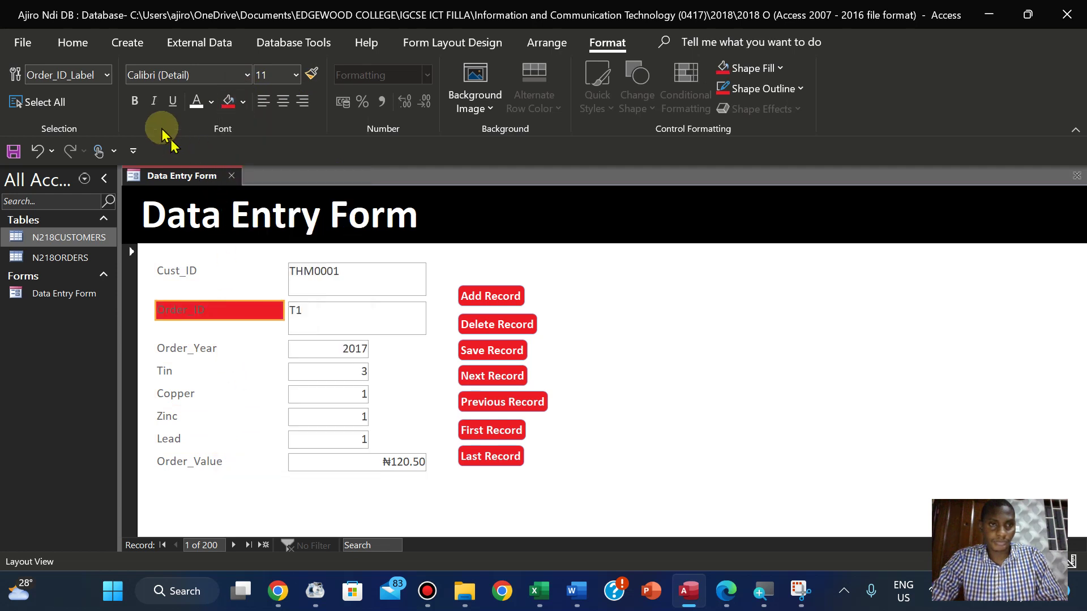
{"action": "left_click", "coordinate": [133, 101]}
Give the Cust_ID, Order_Year, Copper, Zinc, Lead and Order_Value labels red fill with bold white text
{"action": "left_click", "coordinate": [187, 273]}
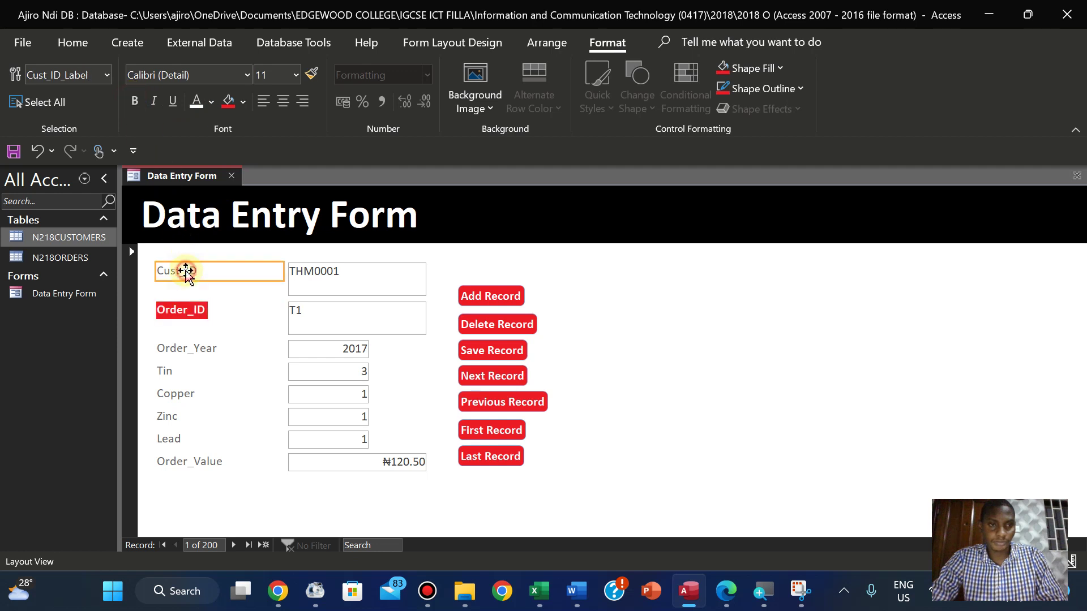
{"action": "left_click", "coordinate": [198, 355], "text": "shift"}
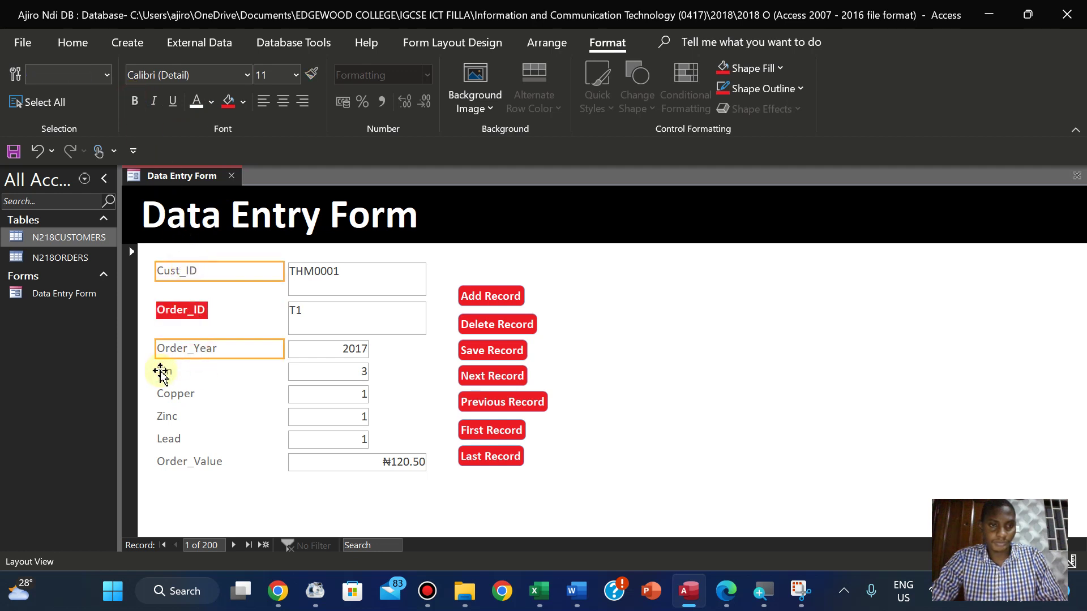
{"action": "left_click", "coordinate": [162, 394], "text": "shift"}
{"action": "left_click", "coordinate": [163, 422], "text": "shift"}
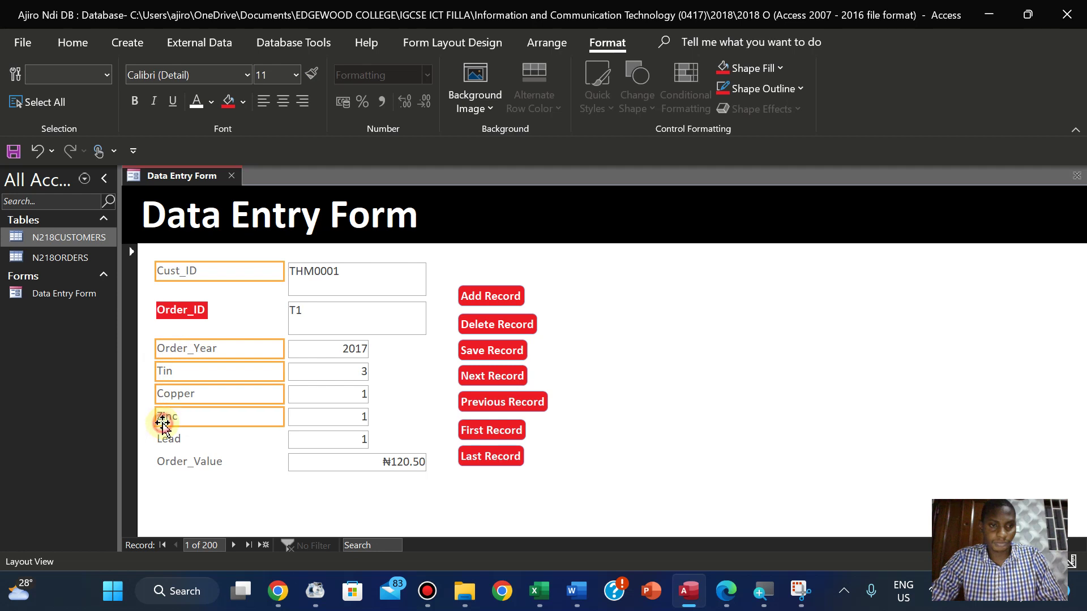
{"action": "left_click", "coordinate": [165, 439], "text": "shift"}
{"action": "left_click", "coordinate": [165, 462], "text": "shift"}
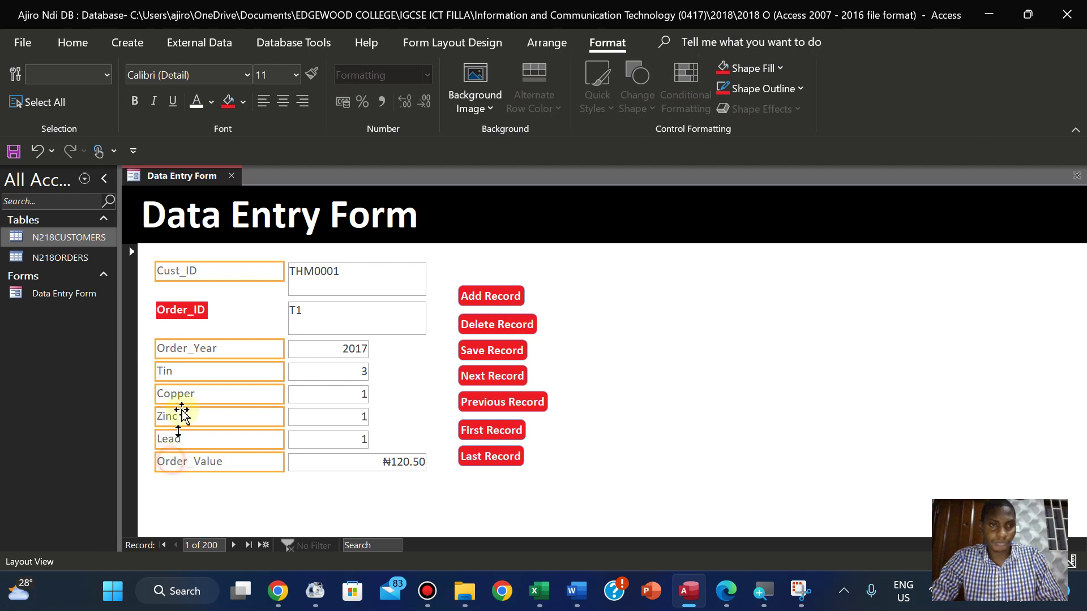
{"action": "left_click", "coordinate": [226, 101]}
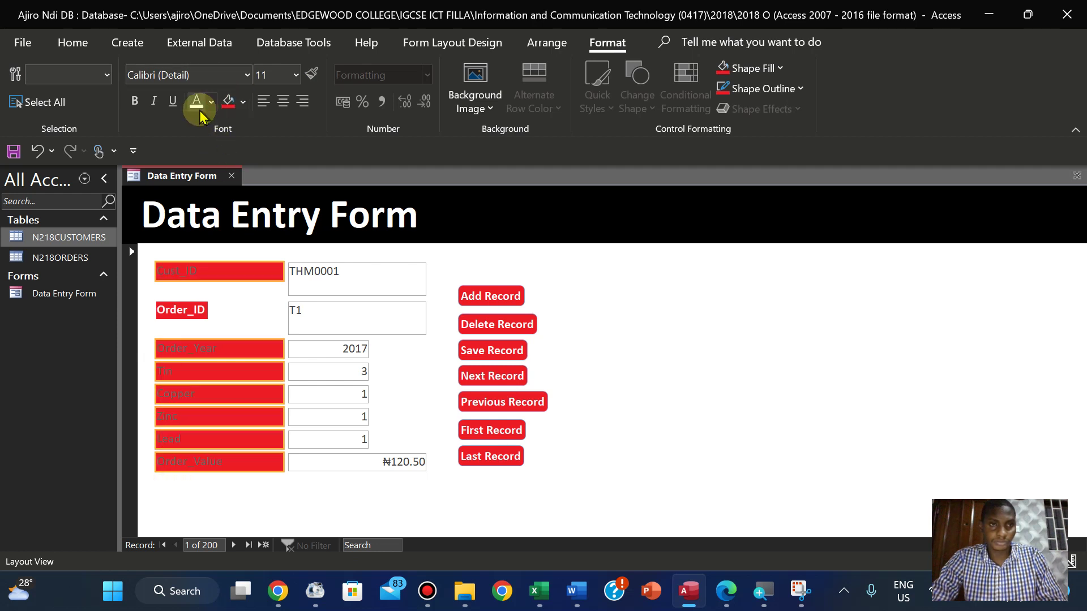
{"action": "left_click", "coordinate": [197, 104]}
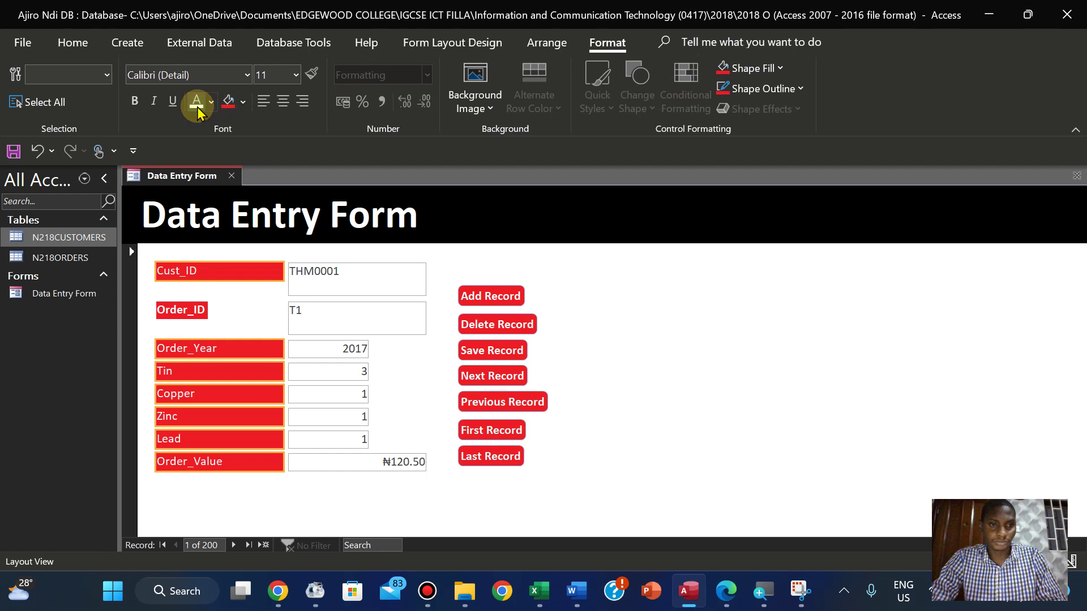
{"action": "left_click", "coordinate": [135, 102]}
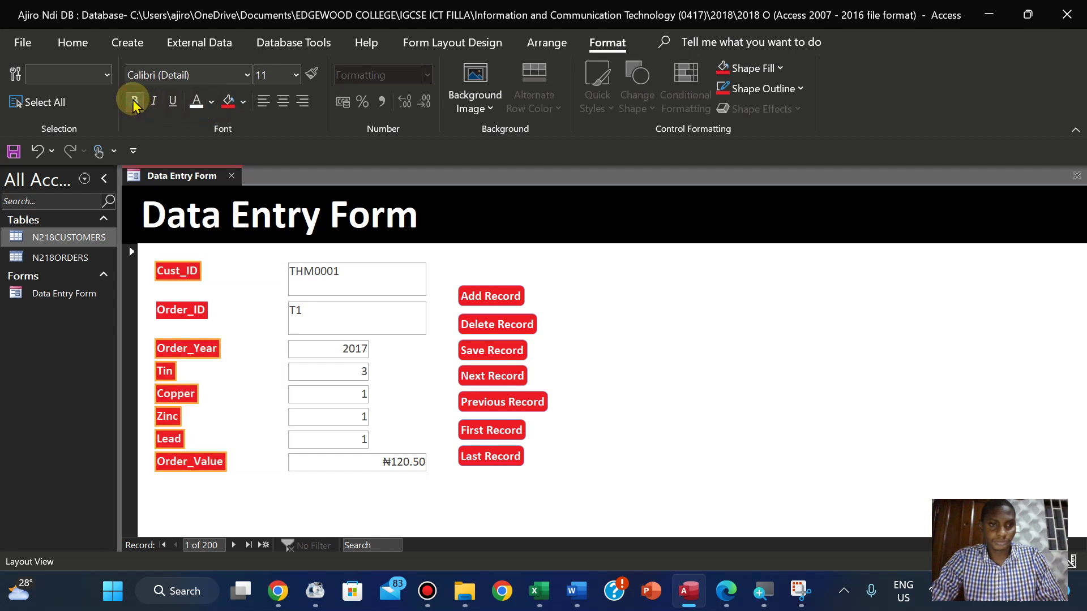
{"action": "left_click", "coordinate": [356, 283]}
{"action": "left_click", "coordinate": [338, 311], "text": "shift"}
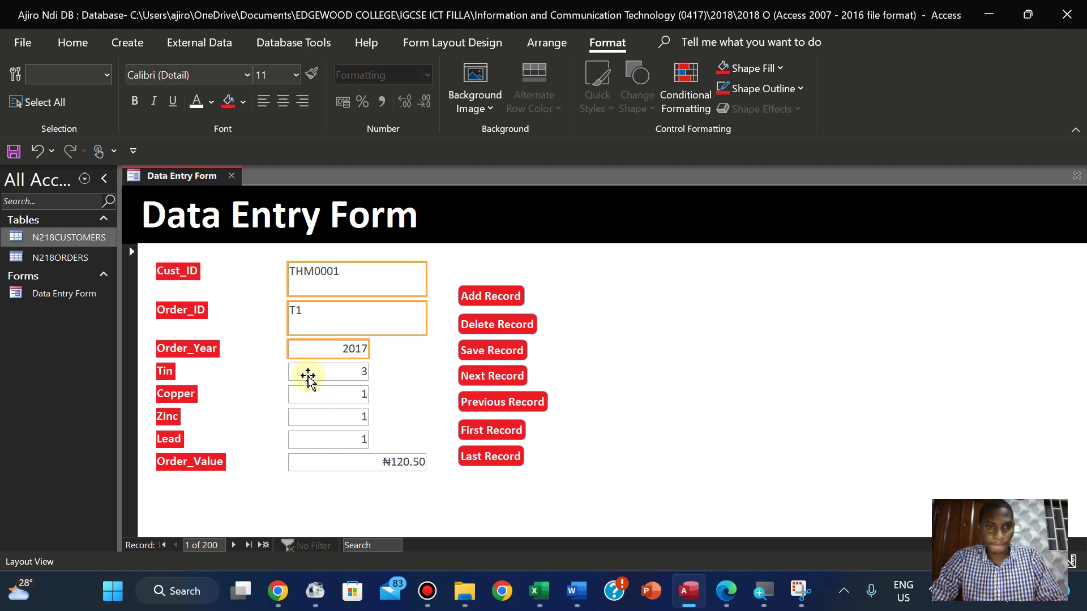
Give the Cust_ID, Order_ID, Order_Year and Order_Value data boxes thick red outlines
{"action": "left_click", "coordinate": [303, 406]}
{"action": "left_click", "coordinate": [316, 311]}
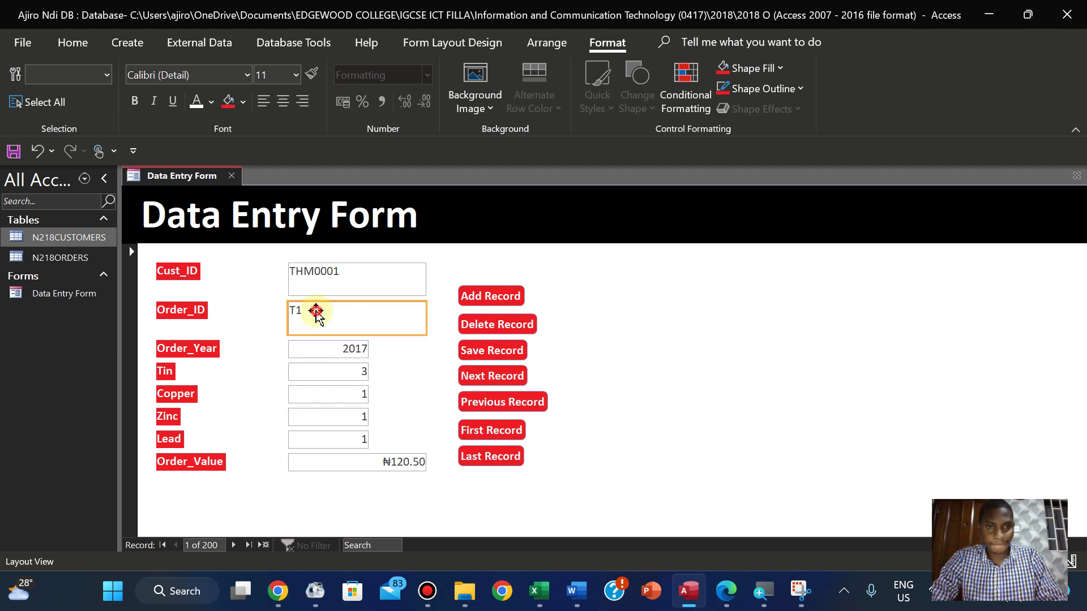
{"action": "left_click", "coordinate": [326, 272], "text": "shift"}
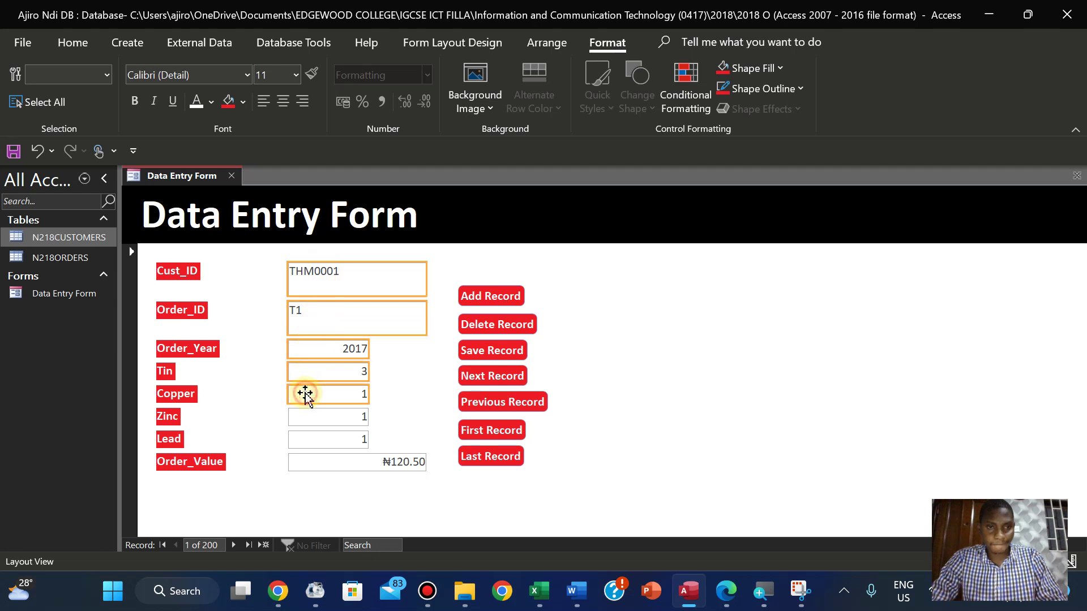
{"action": "left_click", "coordinate": [304, 462], "text": "shift"}
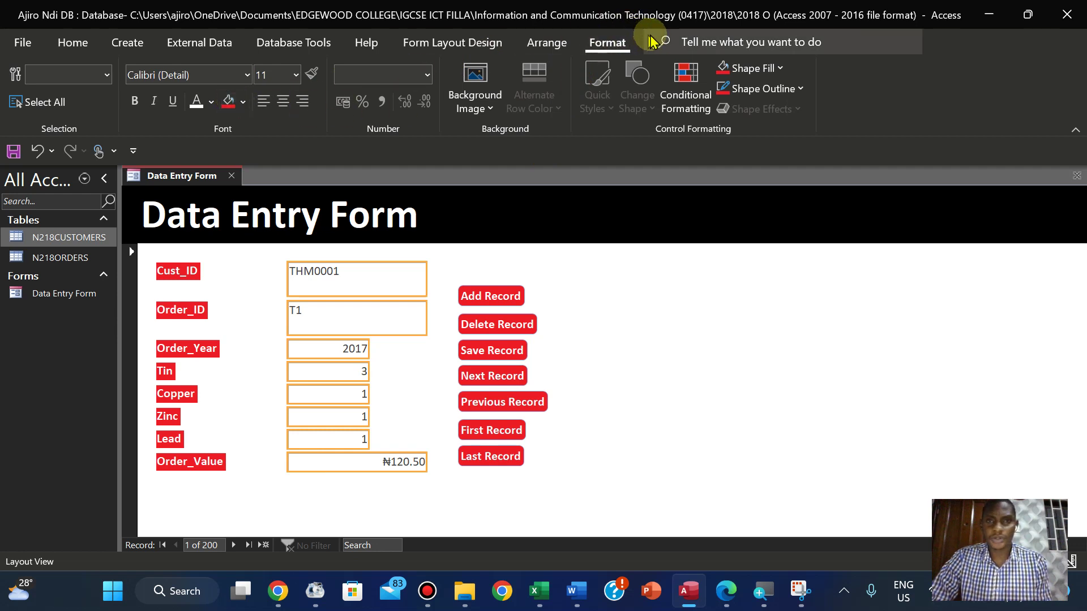
{"action": "left_click", "coordinate": [784, 89]}
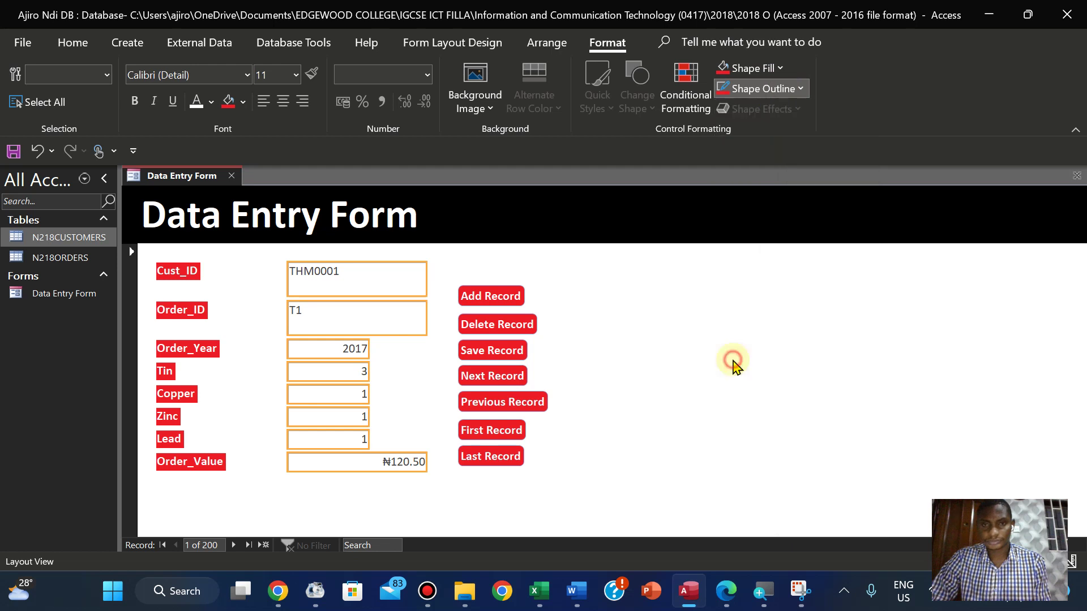
{"action": "left_click", "coordinate": [733, 362]}
{"action": "left_click", "coordinate": [799, 89]}
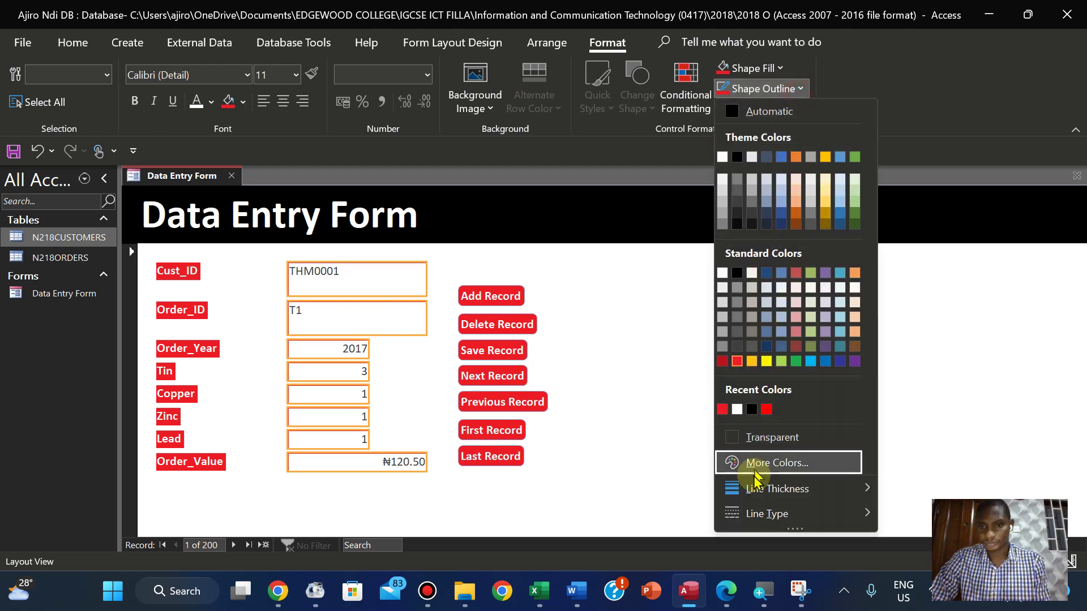
{"action": "mouse_move", "coordinate": [754, 485]}
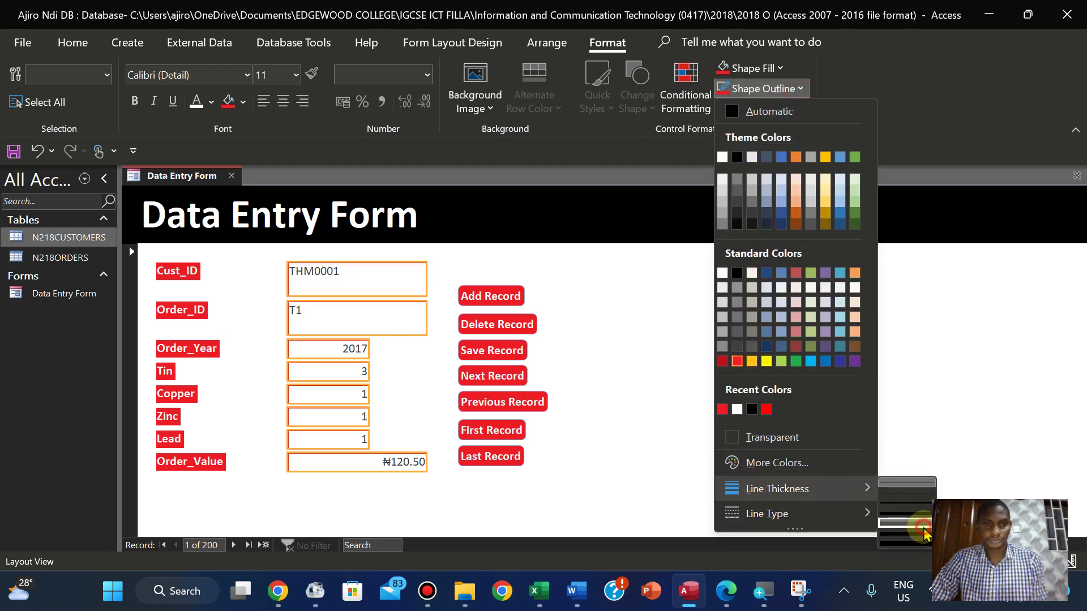
{"action": "left_click", "coordinate": [924, 534]}
{"action": "left_click", "coordinate": [675, 407]}
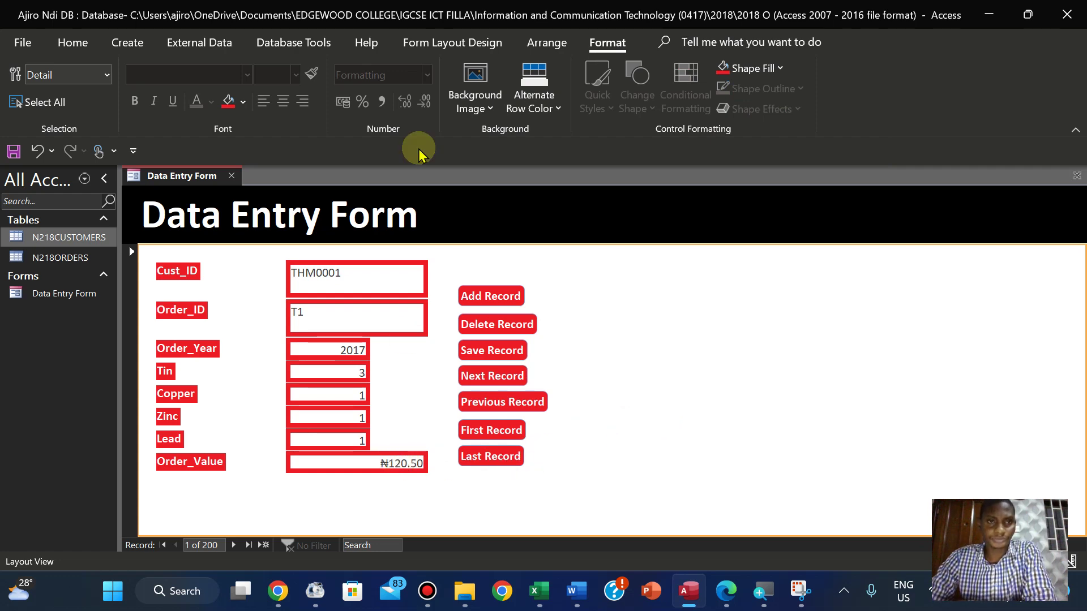
Read the Task 3 – Database instructions in the exam PDF, then return to Access
{"action": "left_click", "coordinate": [726, 591]}
{"action": "scroll", "coordinate": [509, 355], "scroll_direction": "up", "scroll_amount": 10}
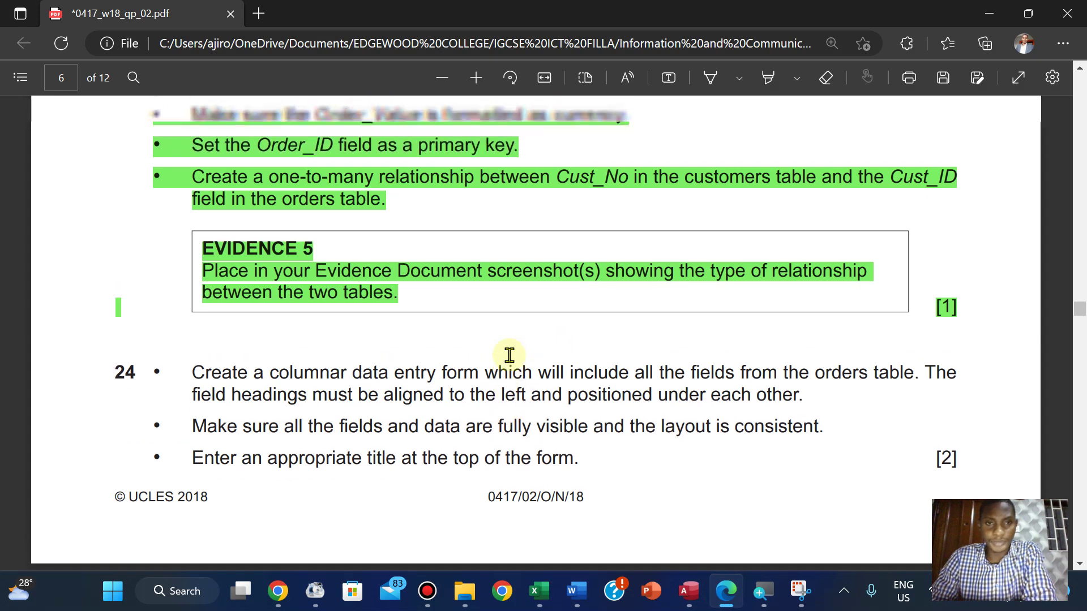
{"action": "scroll", "coordinate": [510, 355], "scroll_direction": "up", "scroll_amount": 5}
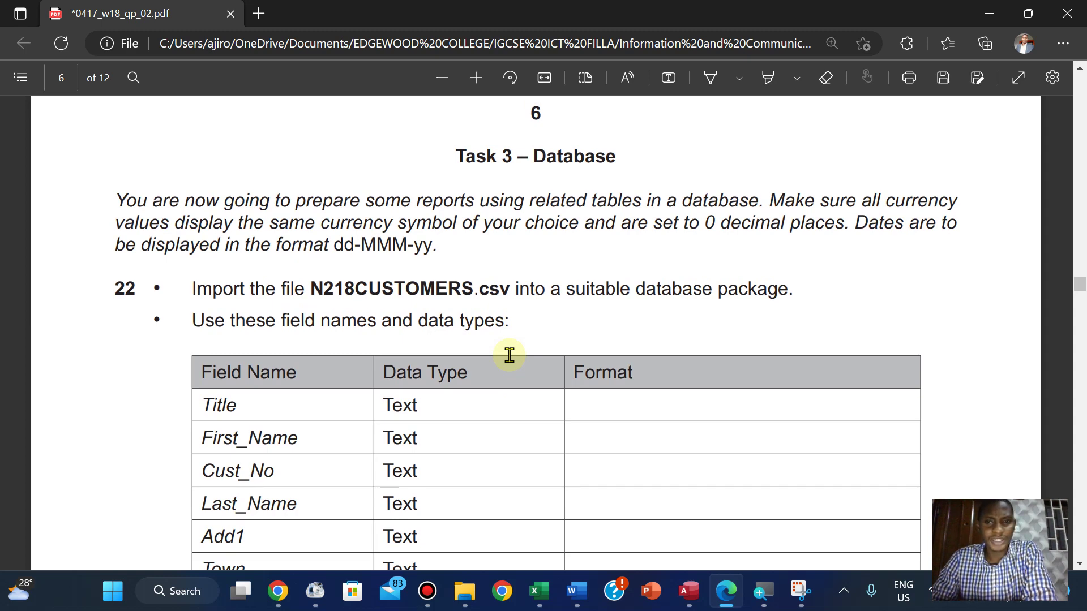
{"action": "scroll", "coordinate": [510, 355], "scroll_direction": "down", "scroll_amount": 1}
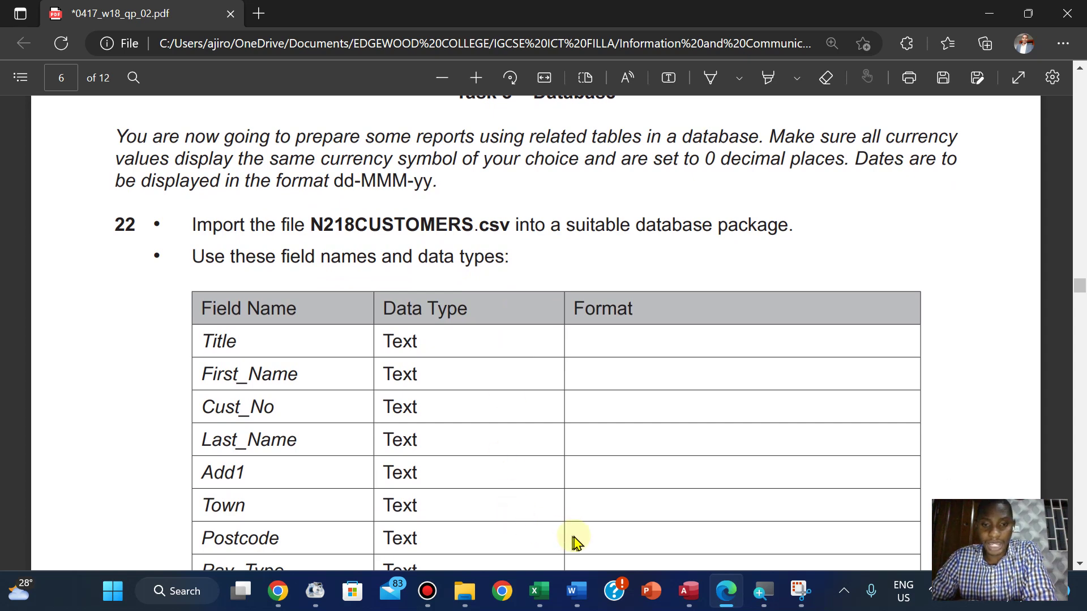
{"action": "left_click", "coordinate": [687, 589]}
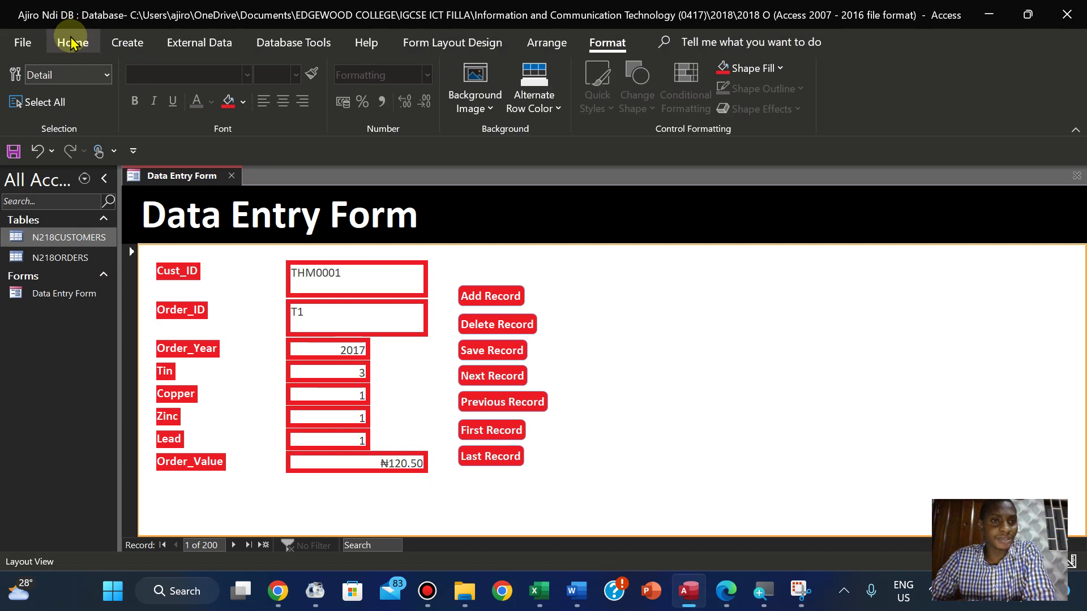
Save the Data Entry Form
{"action": "left_click", "coordinate": [56, 259]}
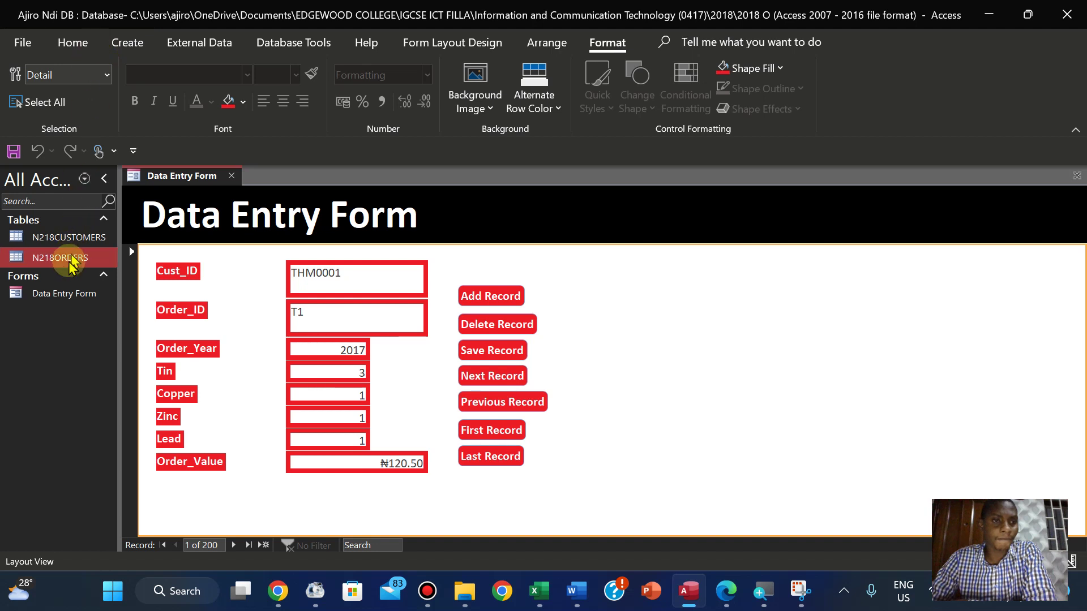
{"action": "left_click", "coordinate": [74, 43]}
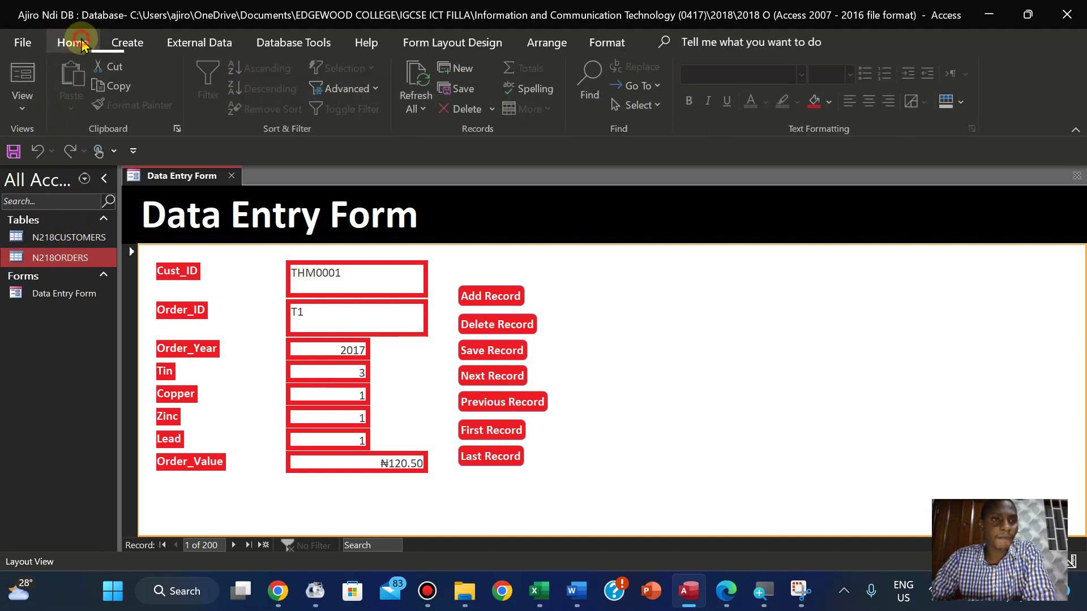
{"action": "left_click", "coordinate": [24, 102]}
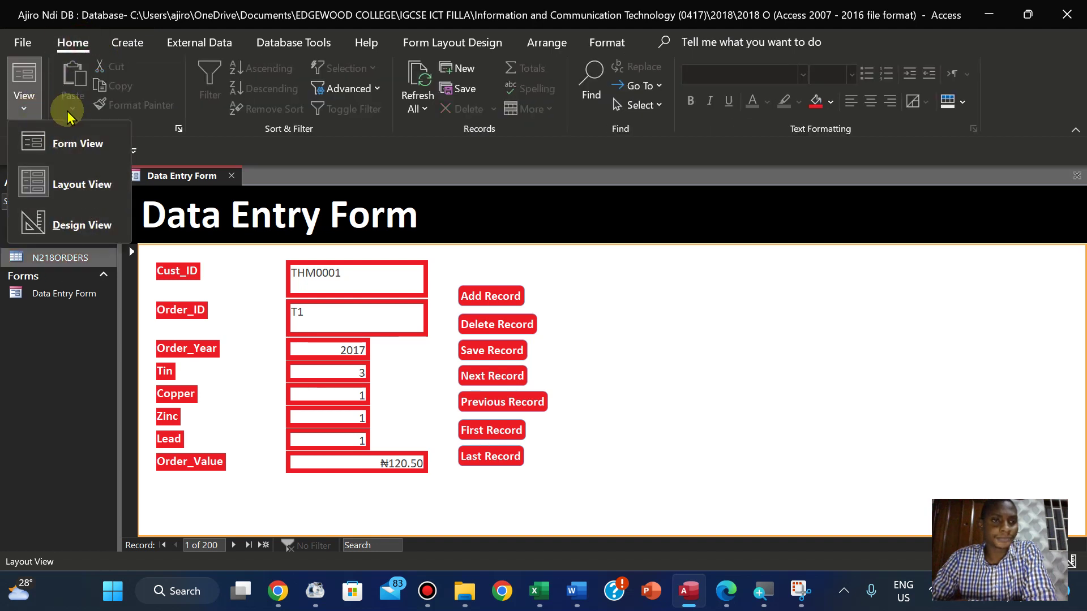
{"action": "right_click", "coordinate": [180, 178]}
{"action": "left_click", "coordinate": [201, 193]}
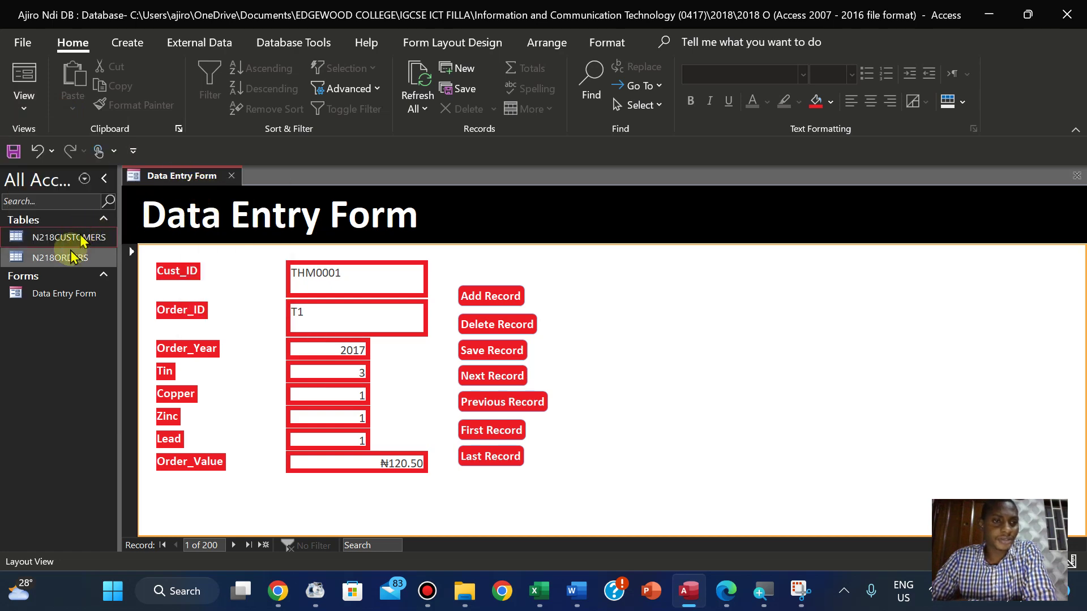
Open the N218ORDERS table, select the Order_Value column, and request Design View
{"action": "double_click", "coordinate": [68, 258]}
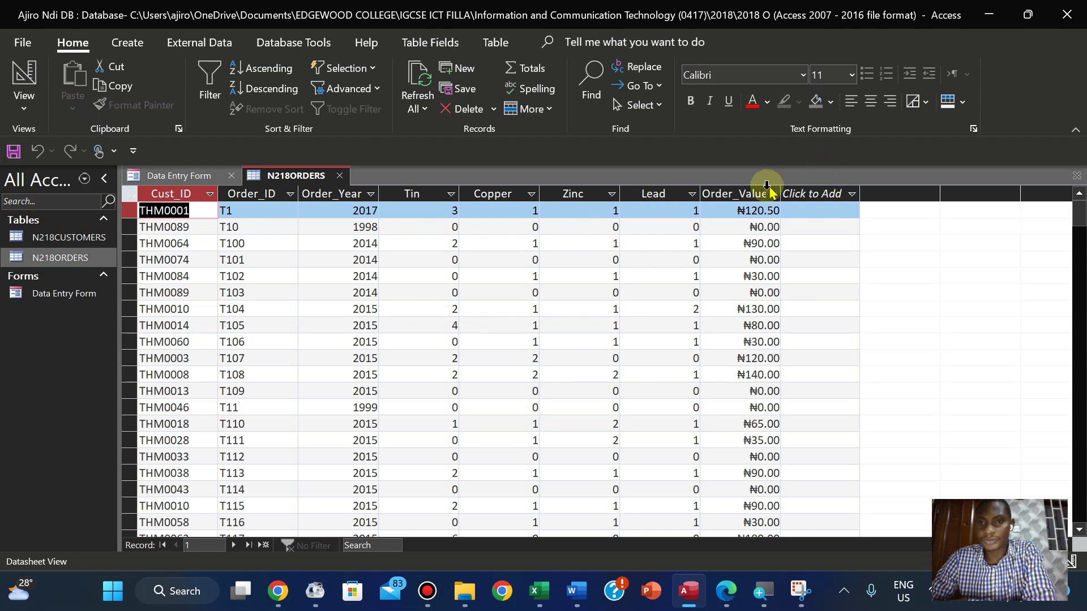
{"action": "left_click", "coordinate": [753, 194]}
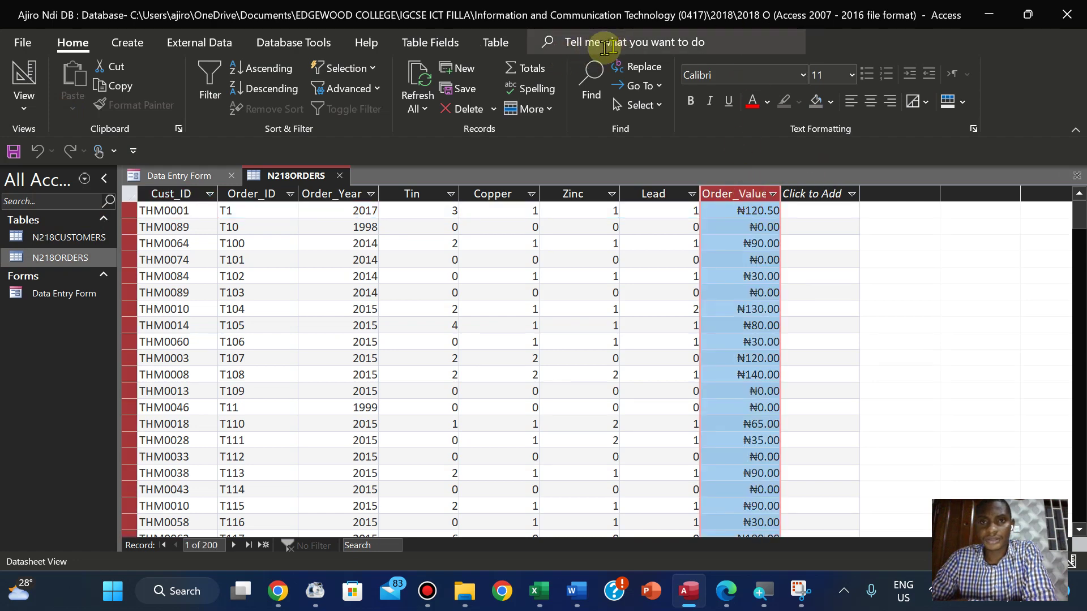
{"action": "left_click", "coordinate": [426, 45]}
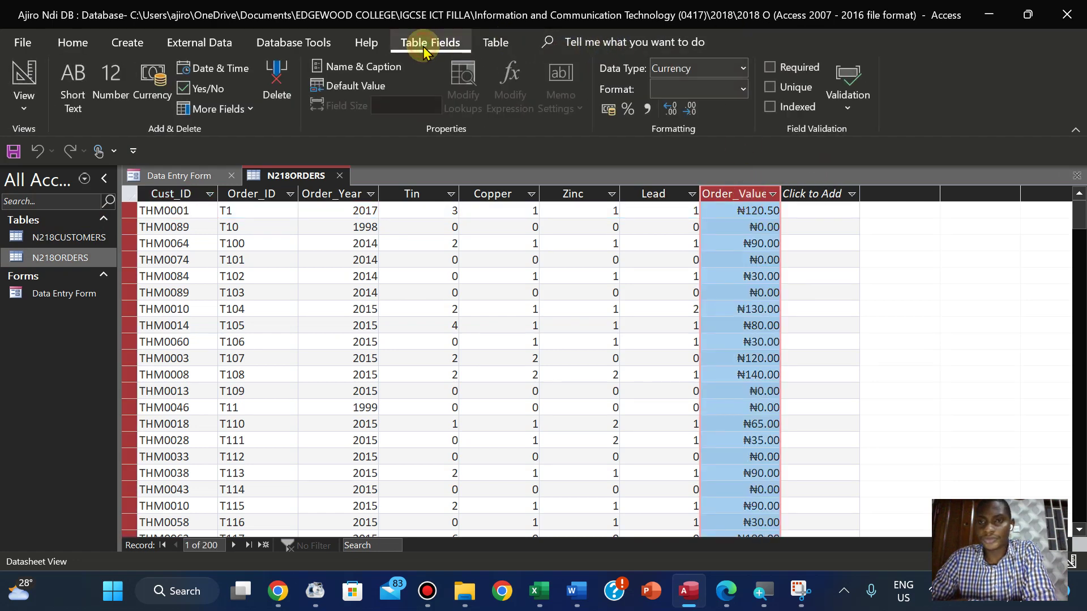
{"action": "left_click", "coordinate": [293, 44]}
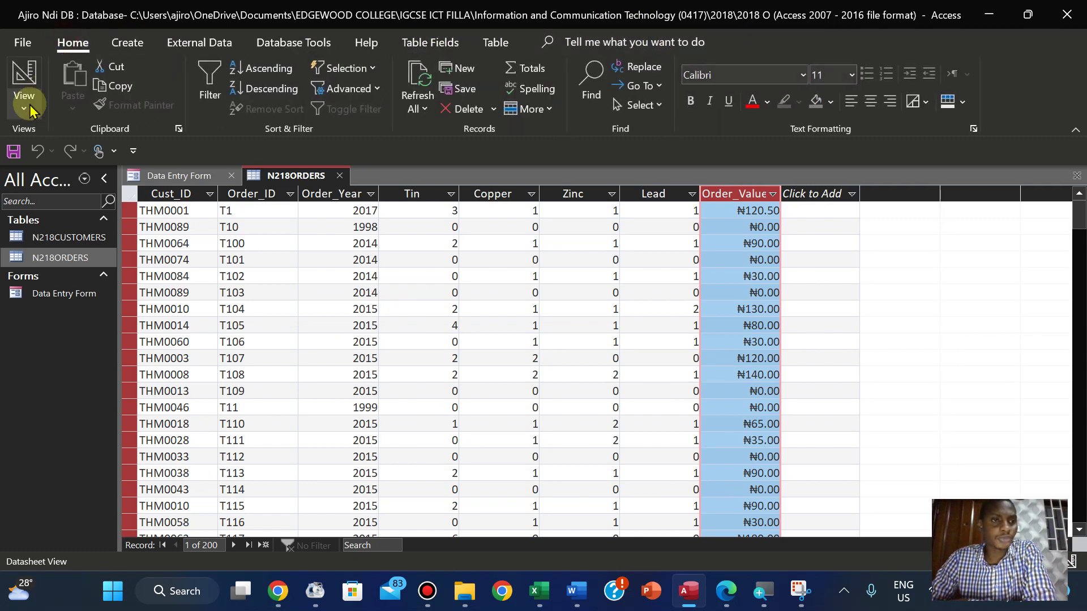
{"action": "left_click", "coordinate": [24, 98]}
{"action": "left_click", "coordinate": [54, 197]}
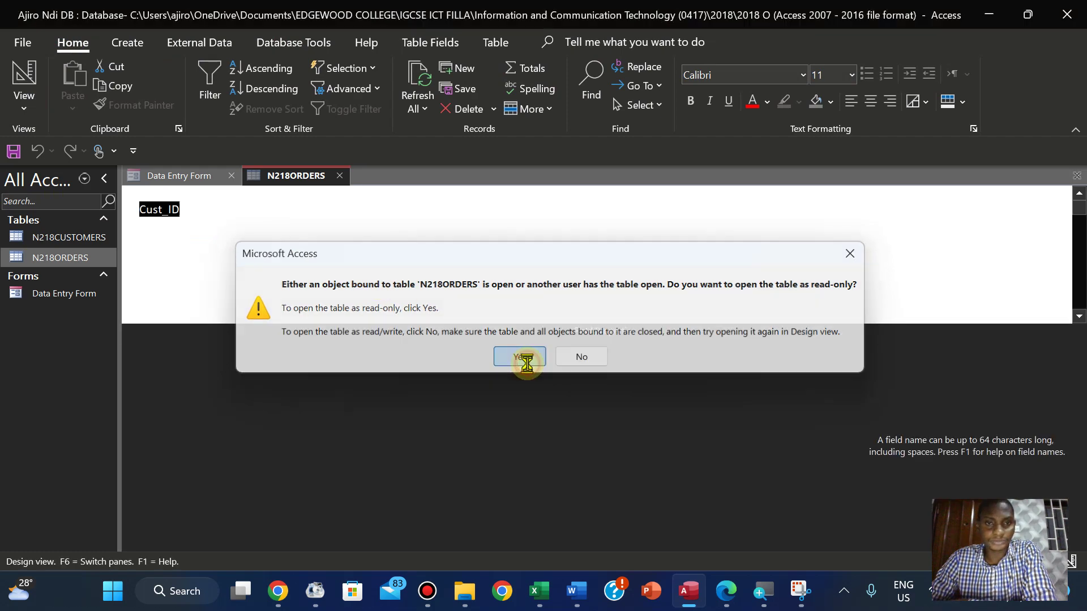
Accept the warning and close the Data Entry Form
{"action": "left_click", "coordinate": [520, 357]}
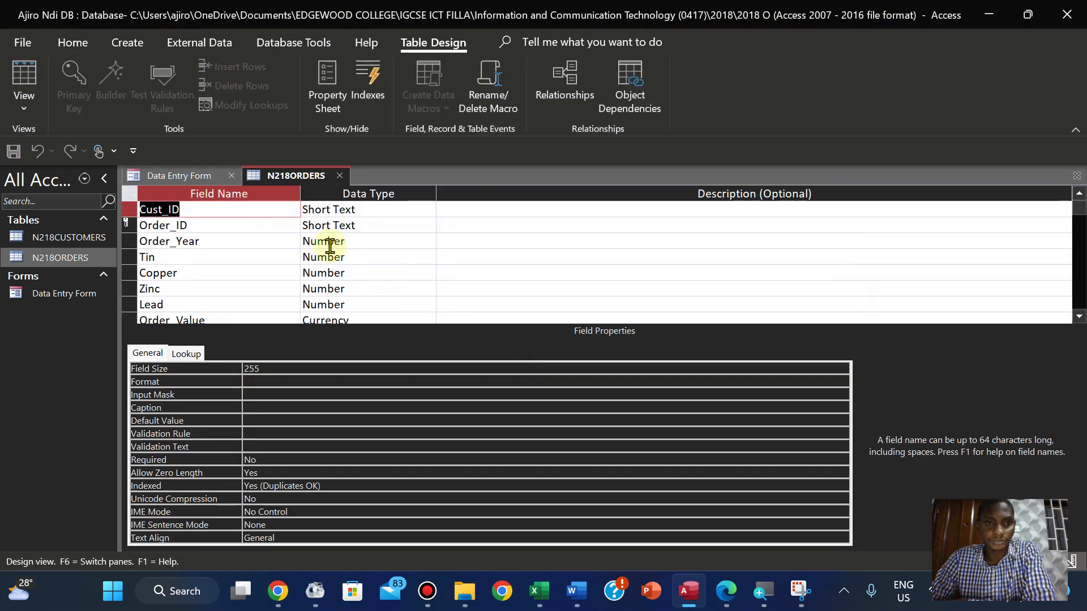
{"action": "right_click", "coordinate": [191, 171]}
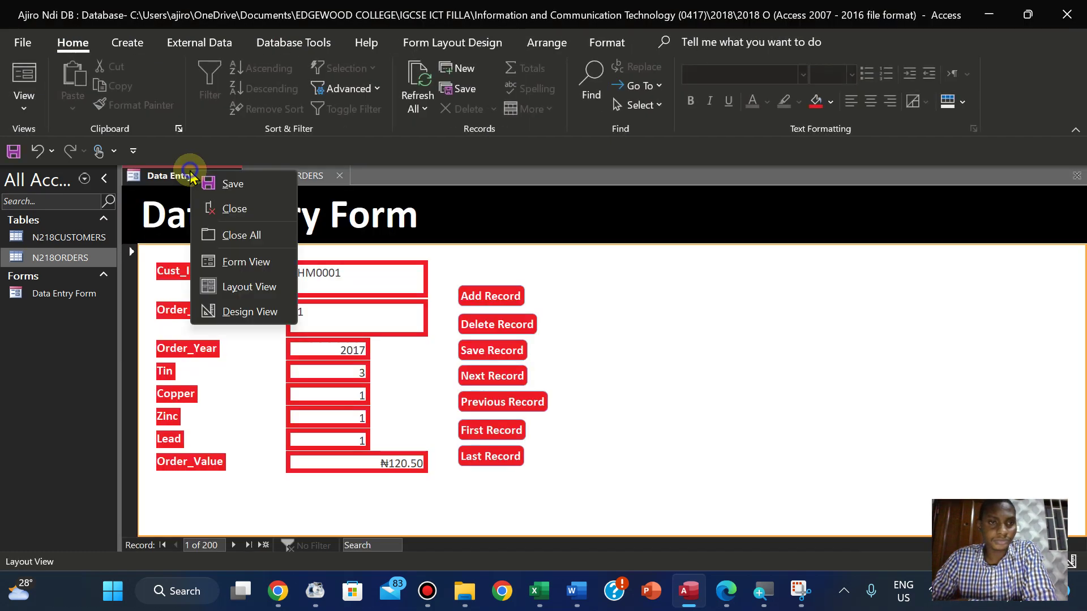
{"action": "left_click", "coordinate": [231, 218]}
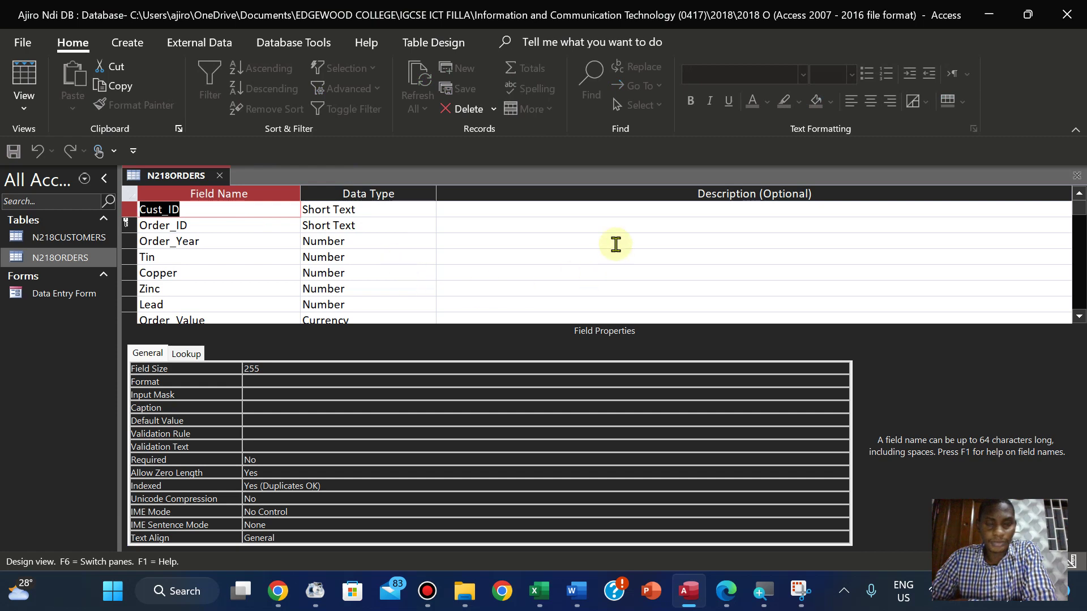
{"action": "left_click", "coordinate": [1077, 318]}
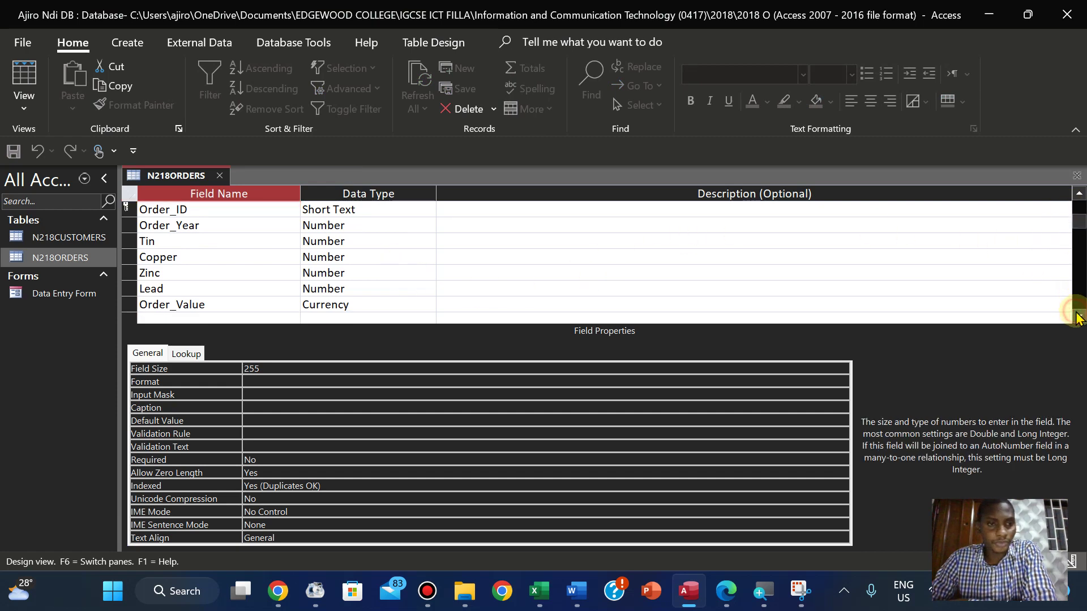
Review Order_Value's Format and Decimal Places unchanged, then return to Datasheet View
{"action": "left_click", "coordinate": [366, 304]}
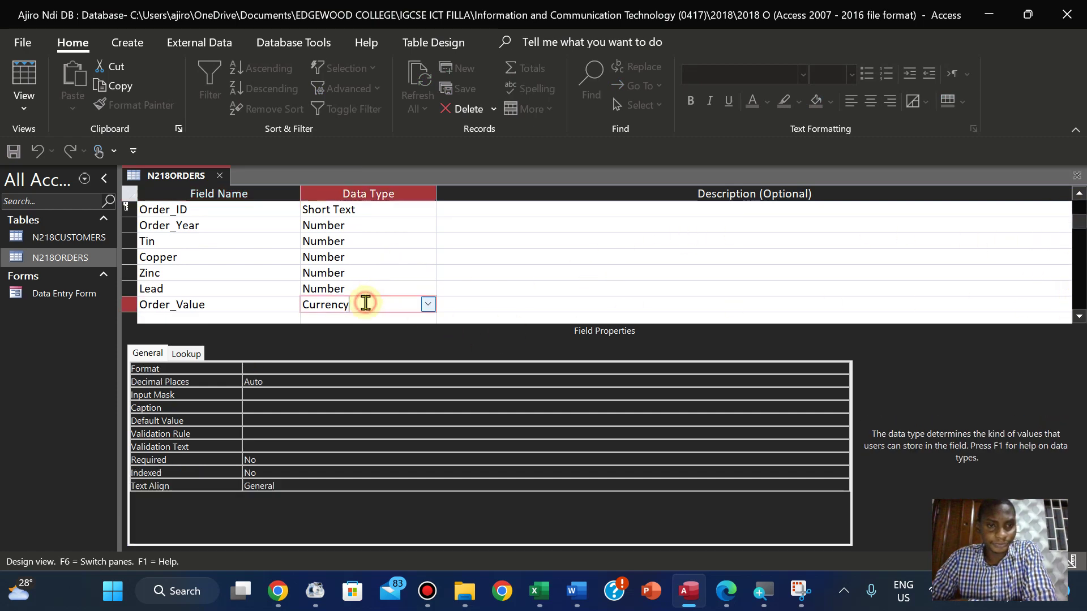
{"action": "left_click", "coordinate": [305, 368]}
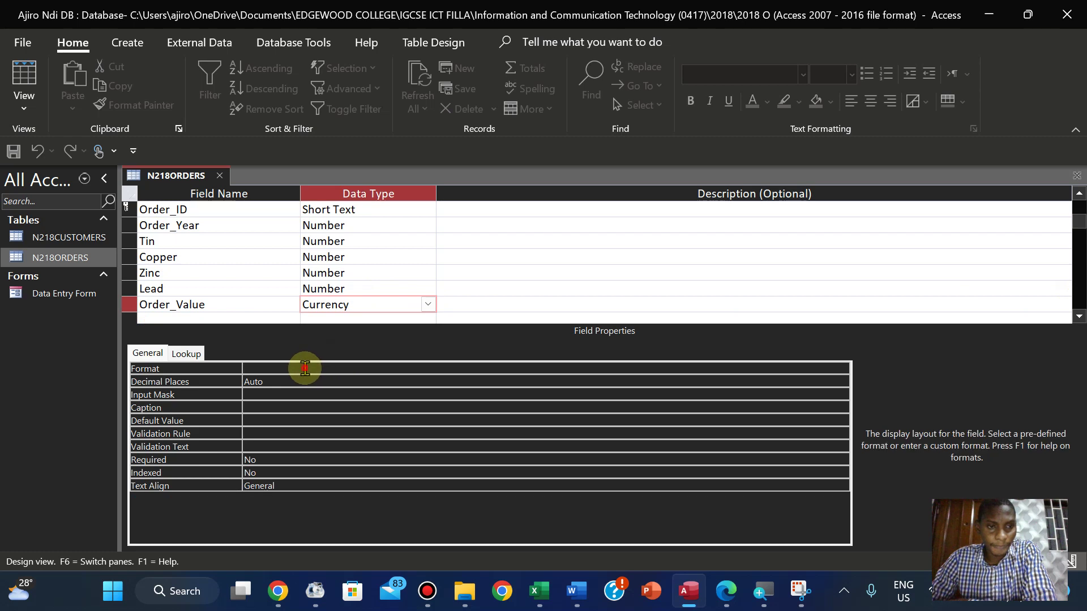
{"action": "left_click", "coordinate": [842, 369]}
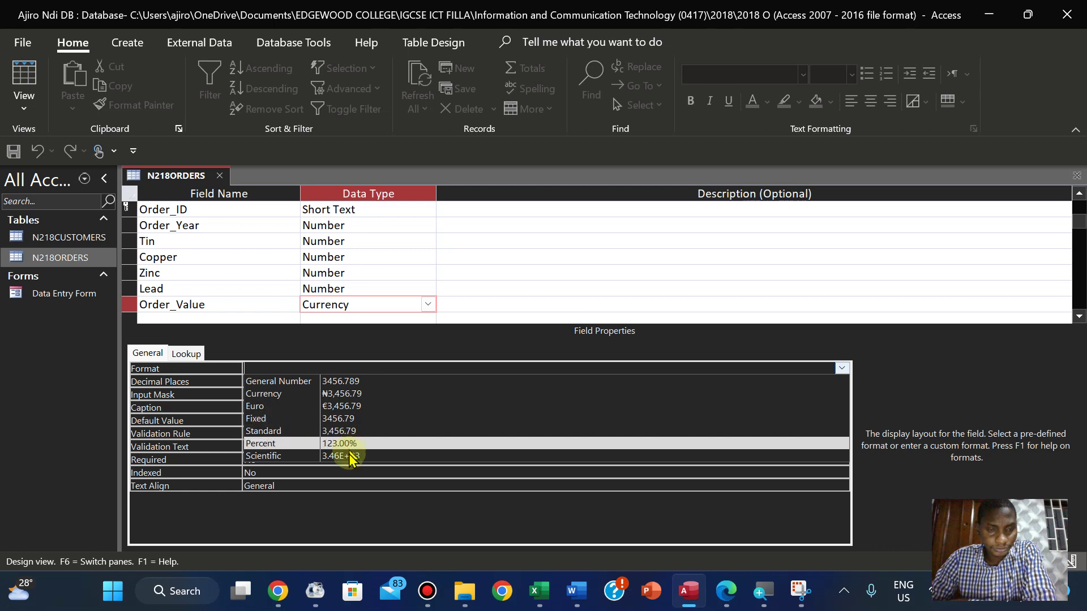
{"action": "key", "text": "Escape"}
{"action": "left_click", "coordinate": [272, 382]}
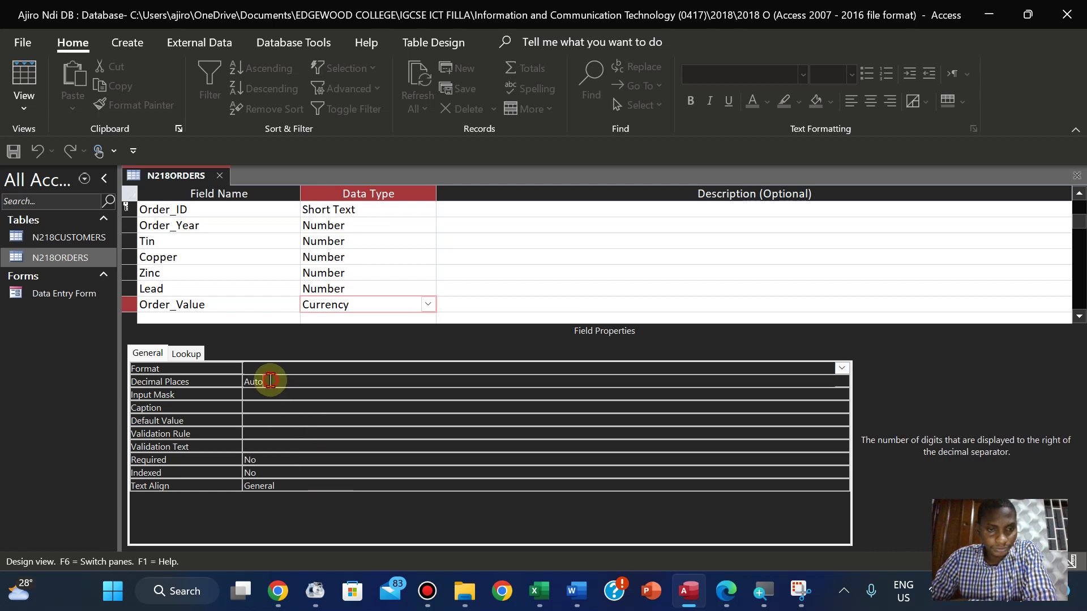
{"action": "left_click", "coordinate": [843, 381]}
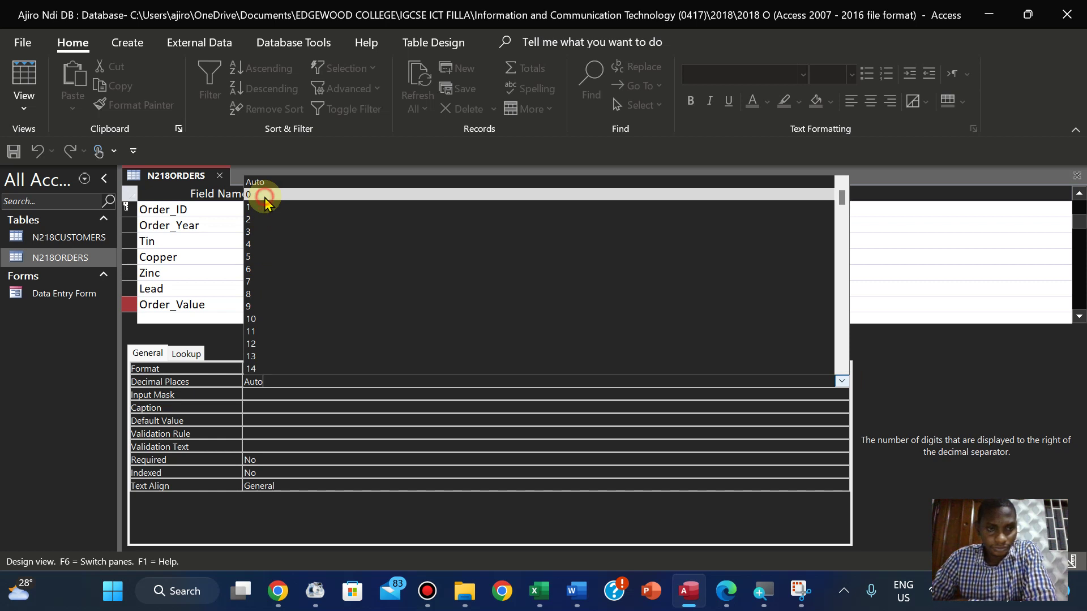
{"action": "key", "text": "Tab"}
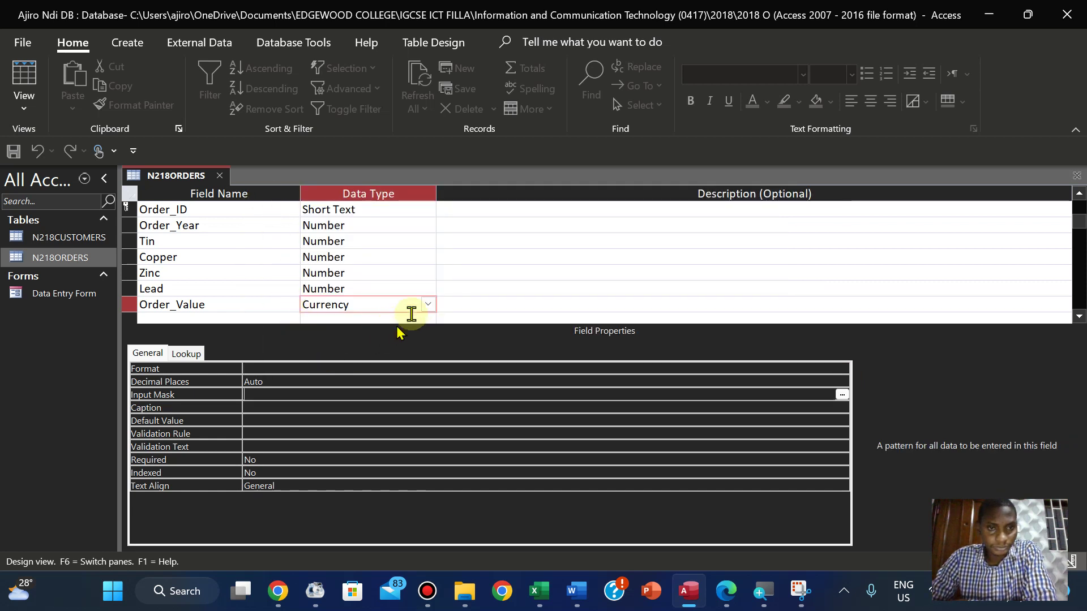
{"action": "left_click", "coordinate": [279, 368]}
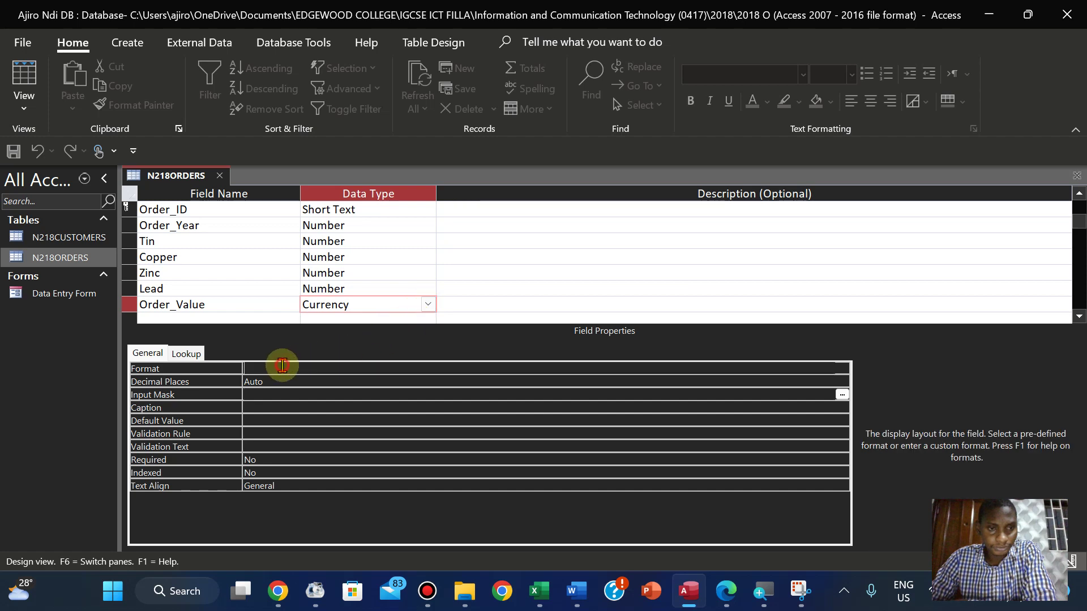
{"action": "left_click", "coordinate": [842, 368]}
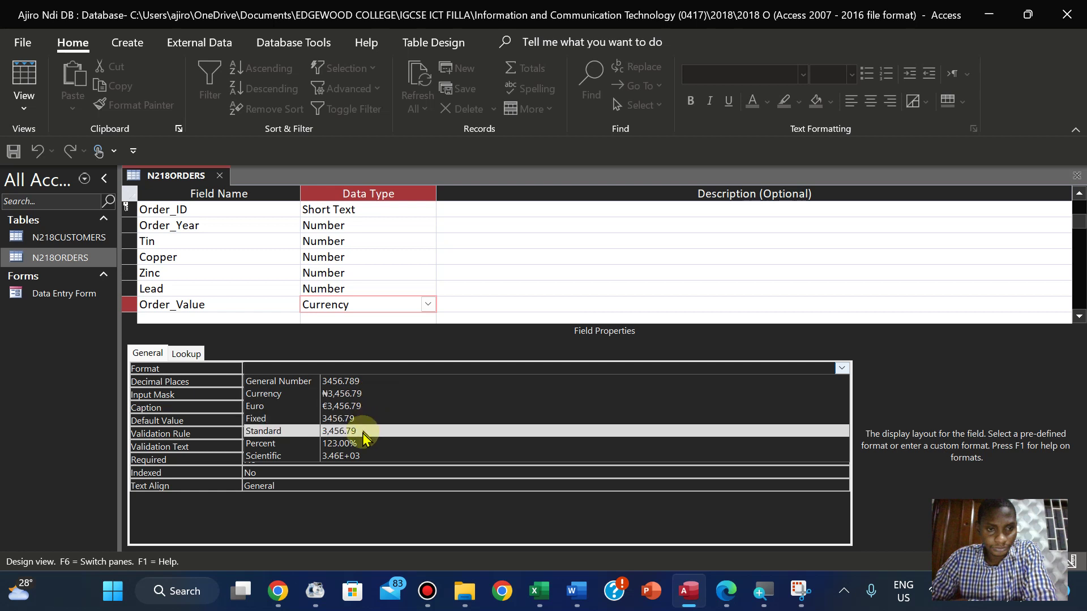
{"action": "key", "text": "Return"}
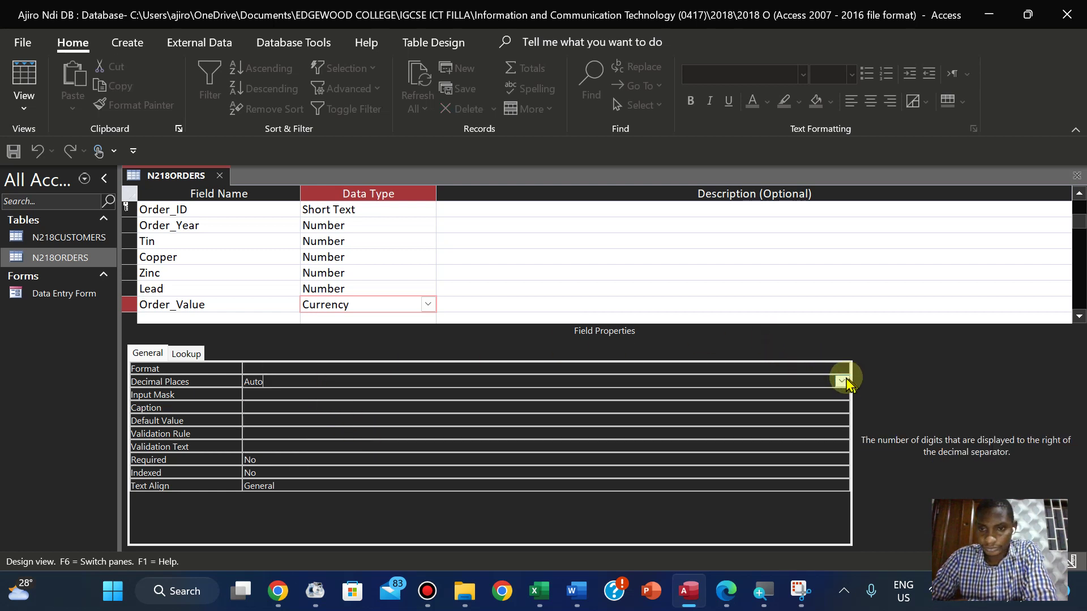
{"action": "left_click", "coordinate": [24, 96]}
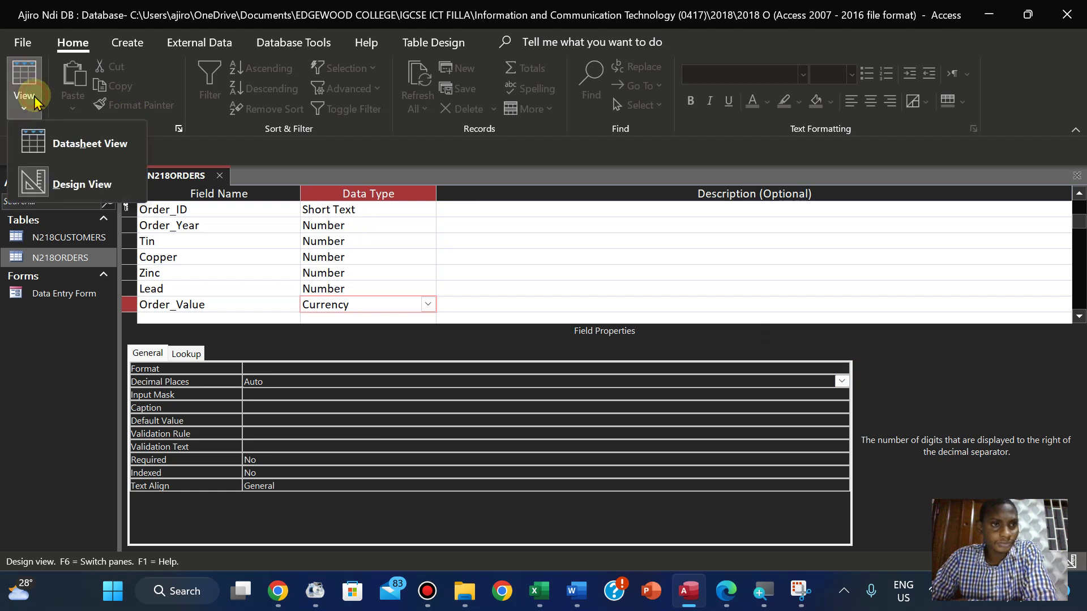
{"action": "left_click", "coordinate": [56, 148]}
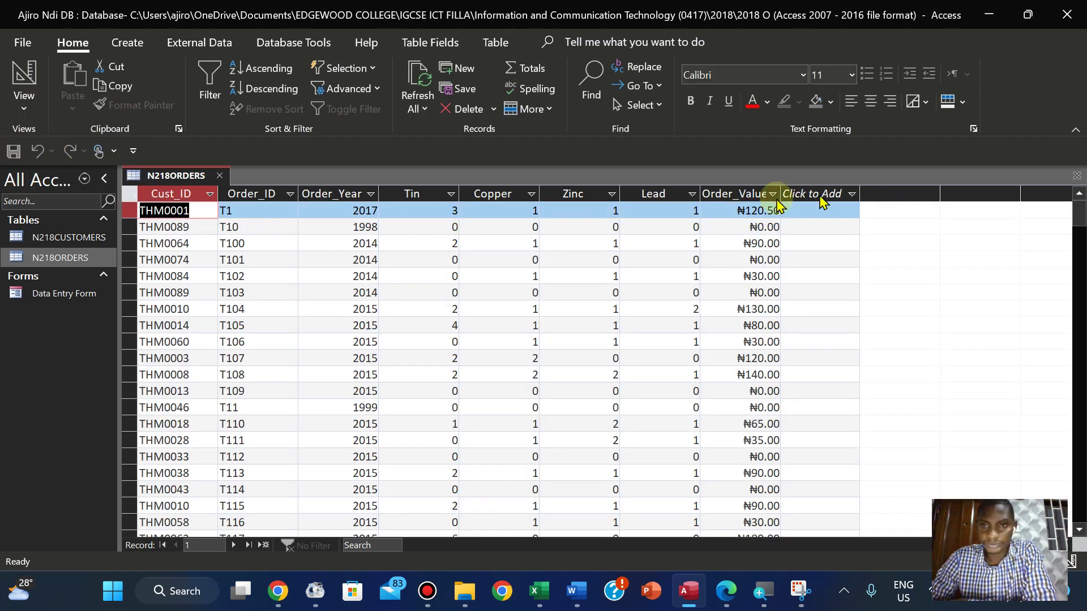
Select the Order_Value column and look through the filter and Database Tools options
{"action": "left_click", "coordinate": [745, 196]}
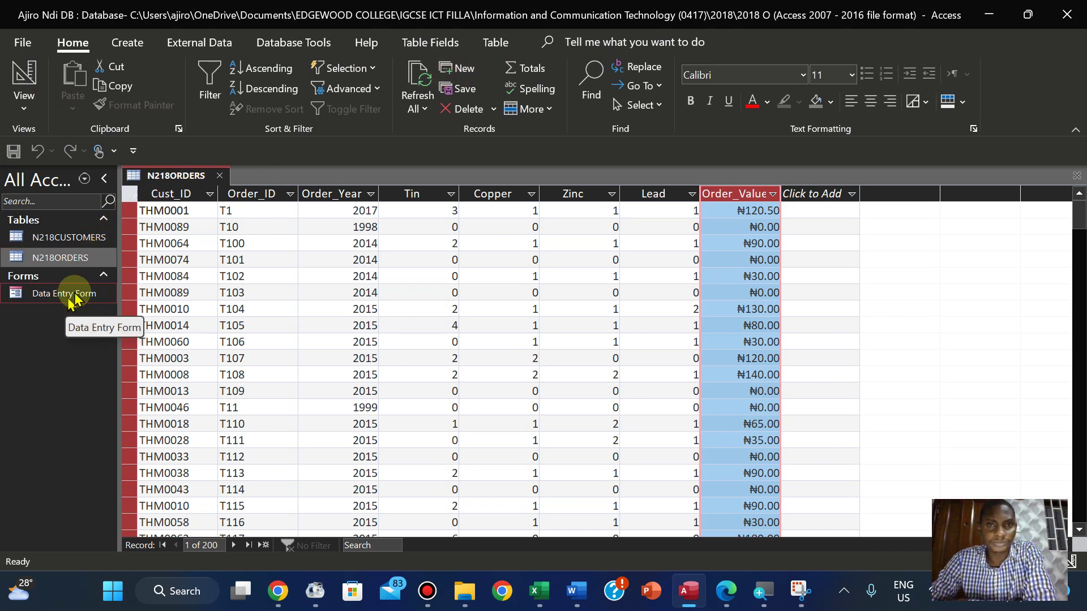
{"action": "left_click", "coordinate": [340, 89]}
{"action": "left_click", "coordinate": [348, 89]}
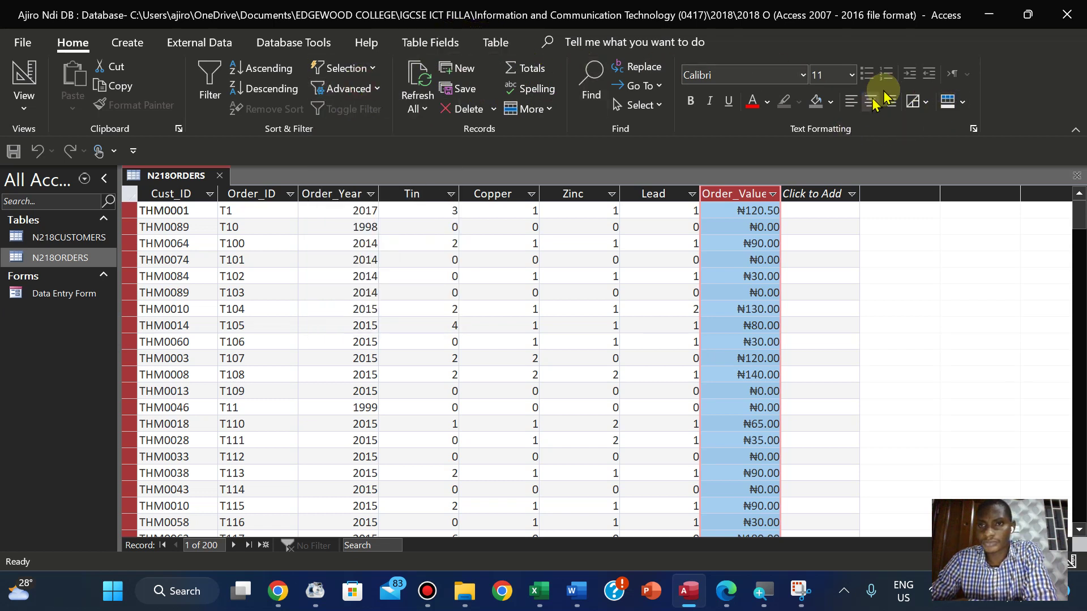
{"action": "left_click", "coordinate": [276, 44]}
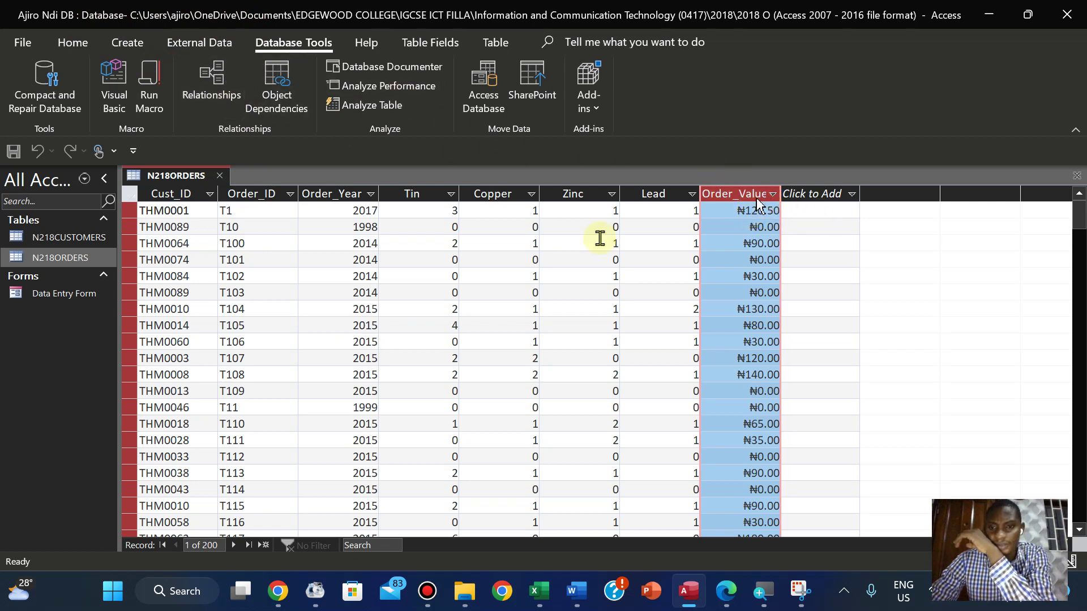
{"action": "left_click", "coordinate": [71, 40]}
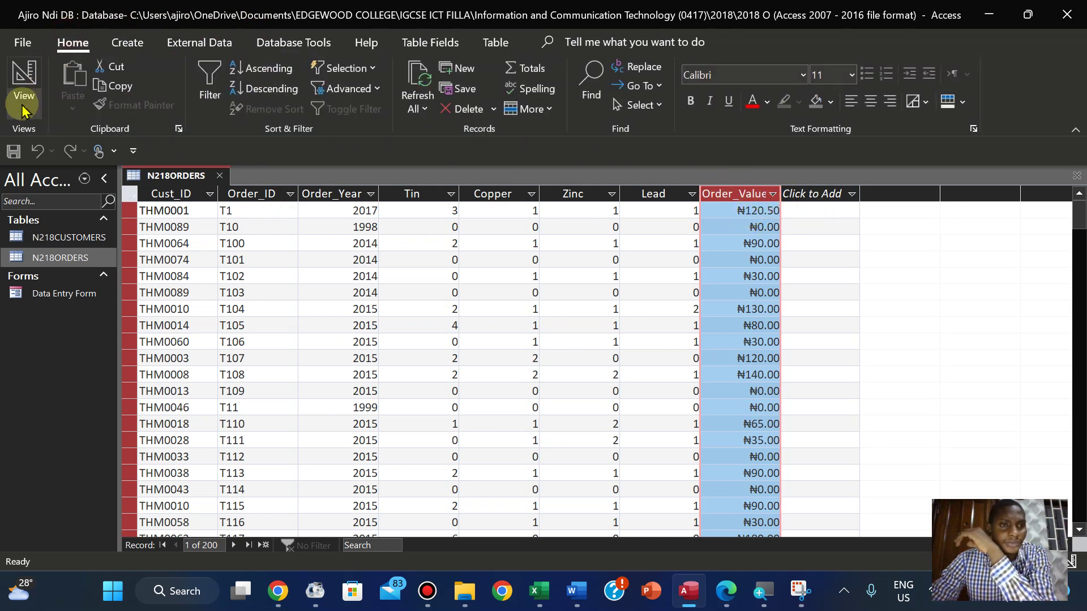
Switch the N218ORDERS table to Design View
{"action": "left_click", "coordinate": [23, 105]}
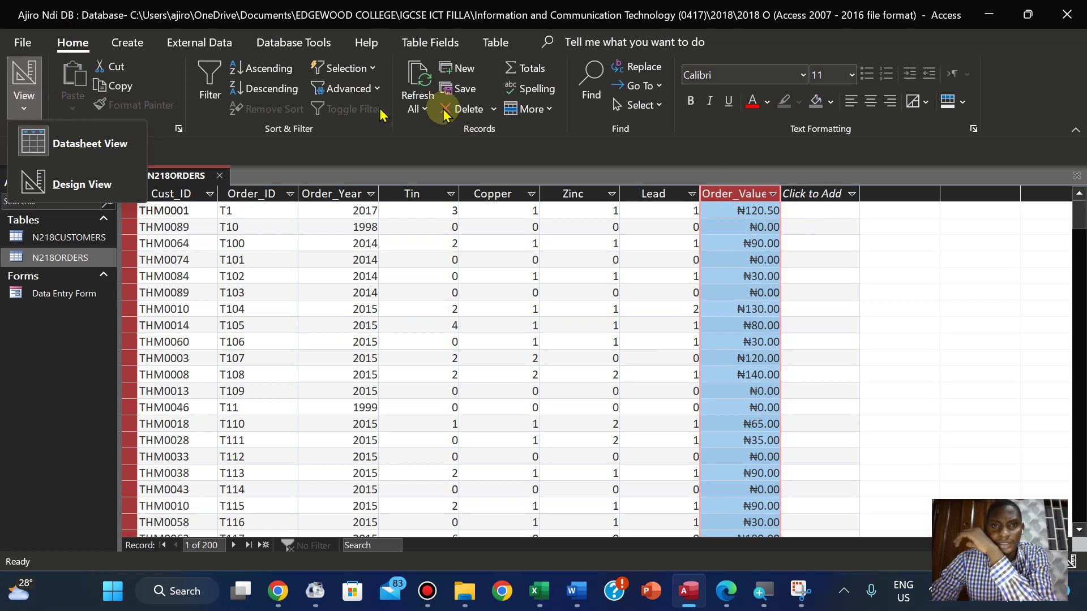
{"action": "left_click", "coordinate": [547, 110]}
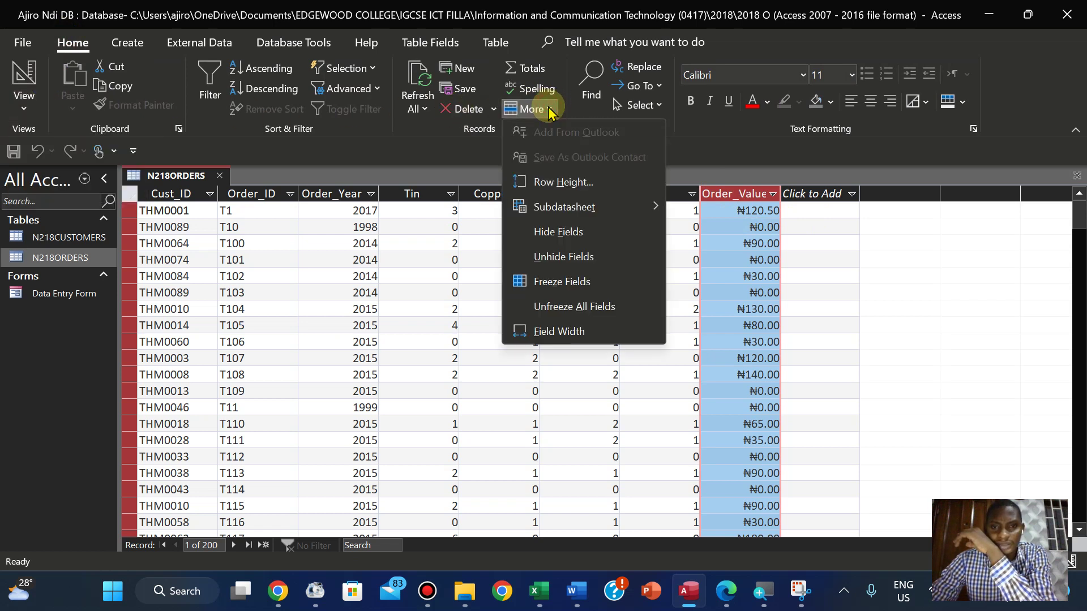
{"action": "left_click", "coordinate": [547, 109]}
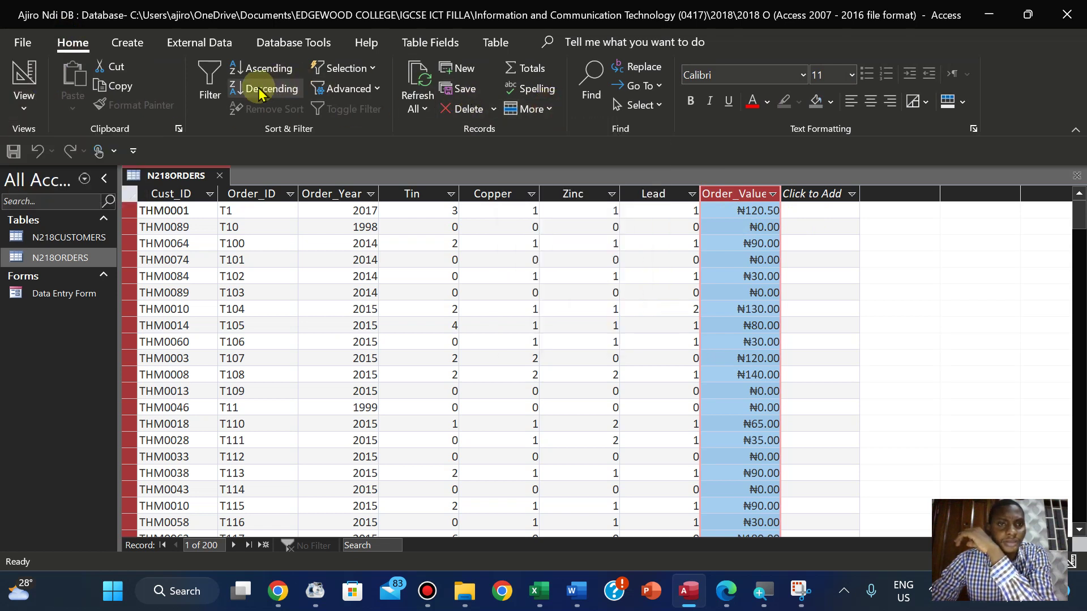
{"action": "left_click", "coordinate": [756, 210]}
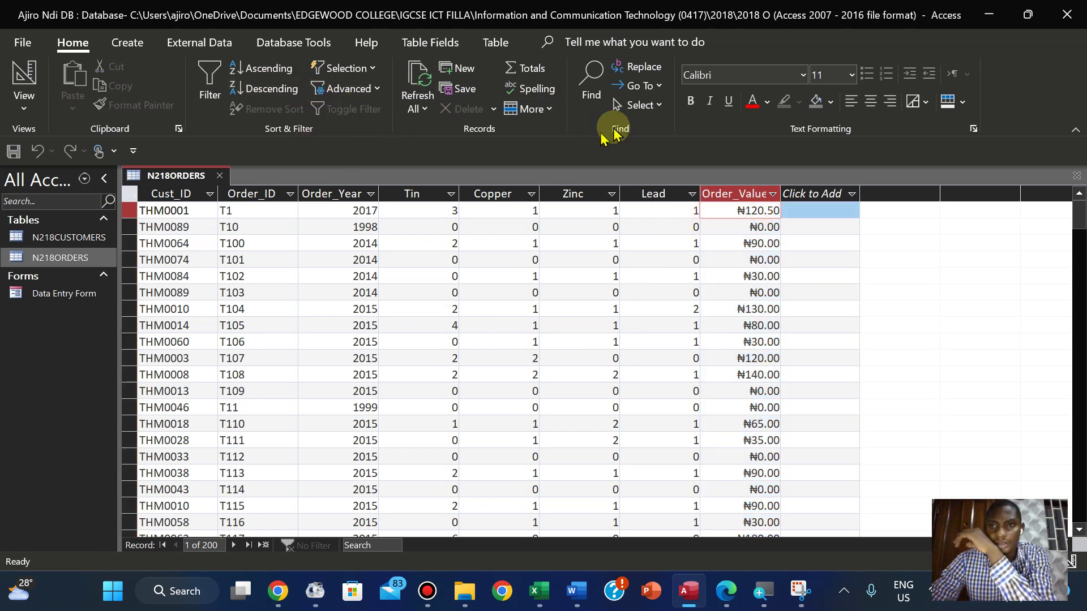
{"action": "left_click", "coordinate": [24, 102]}
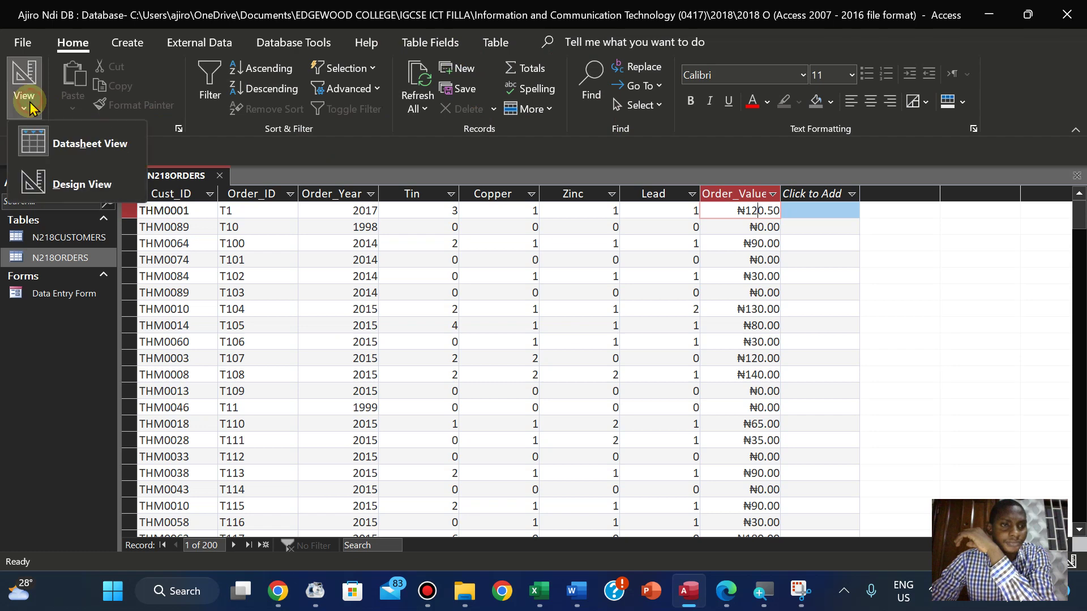
{"action": "left_click", "coordinate": [63, 183]}
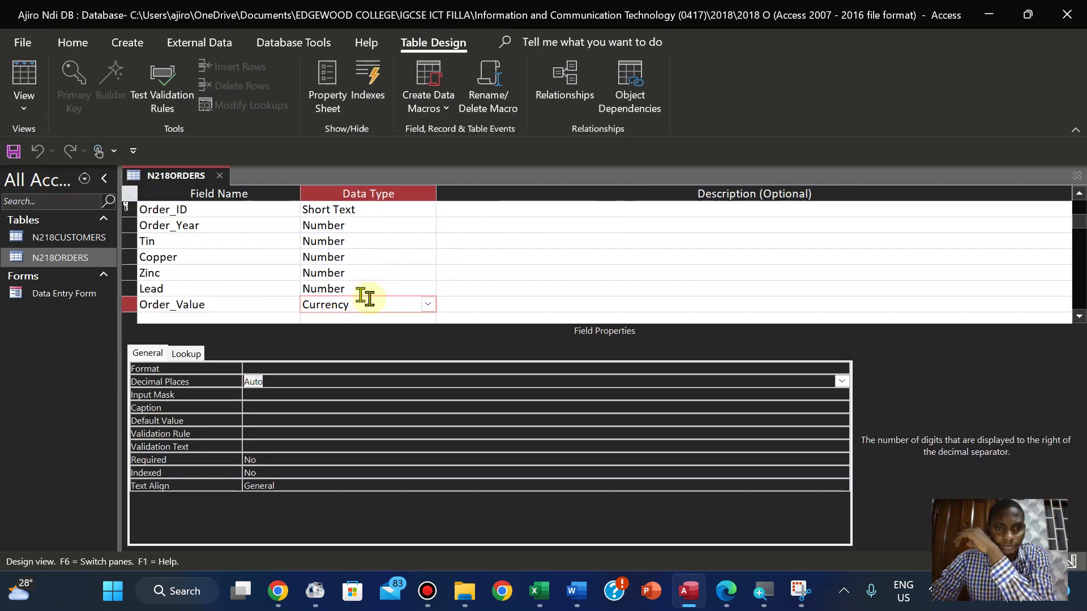
Set Order_Value's data type back to Currency after briefly choosing Long Text
{"action": "left_click", "coordinate": [428, 306]}
{"action": "left_click", "coordinate": [382, 340]}
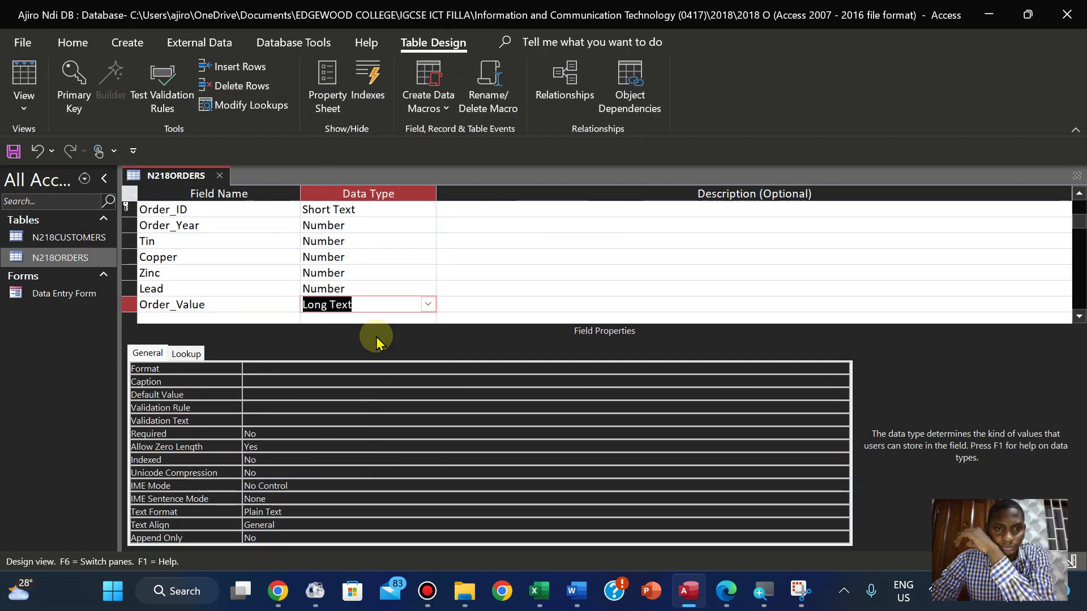
{"action": "left_click", "coordinate": [427, 304]}
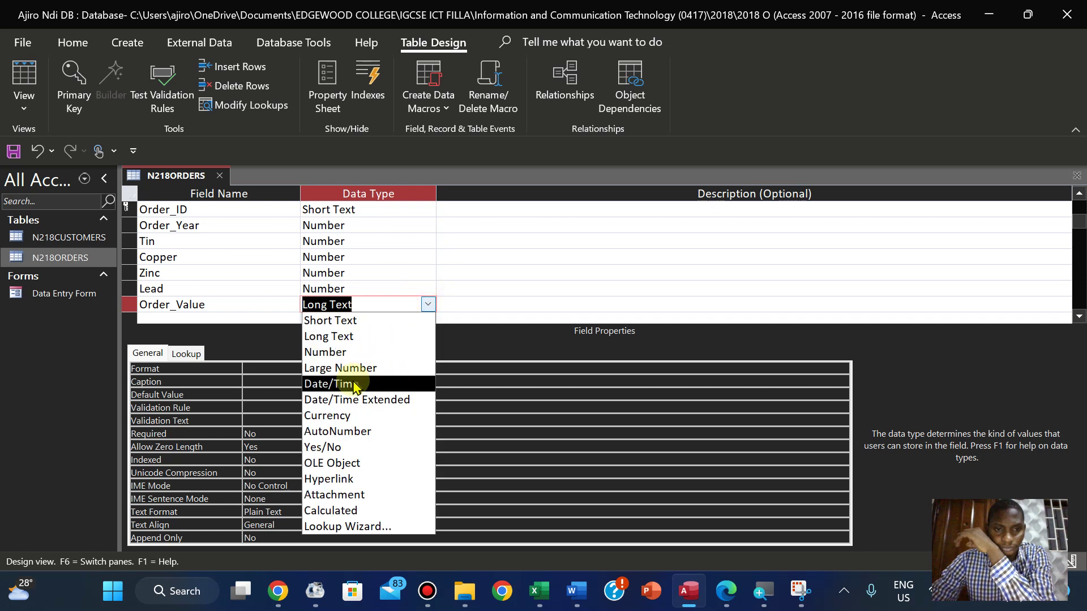
{"action": "left_click", "coordinate": [343, 419]}
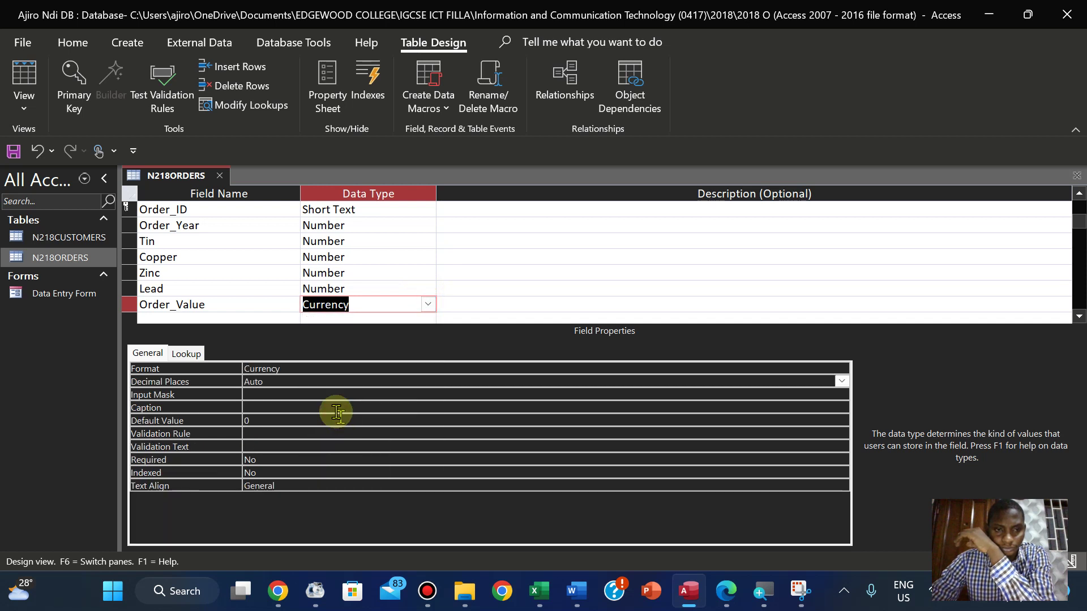
Give Order_Value the Standard format with 0 decimal places
{"action": "left_click", "coordinate": [267, 369]}
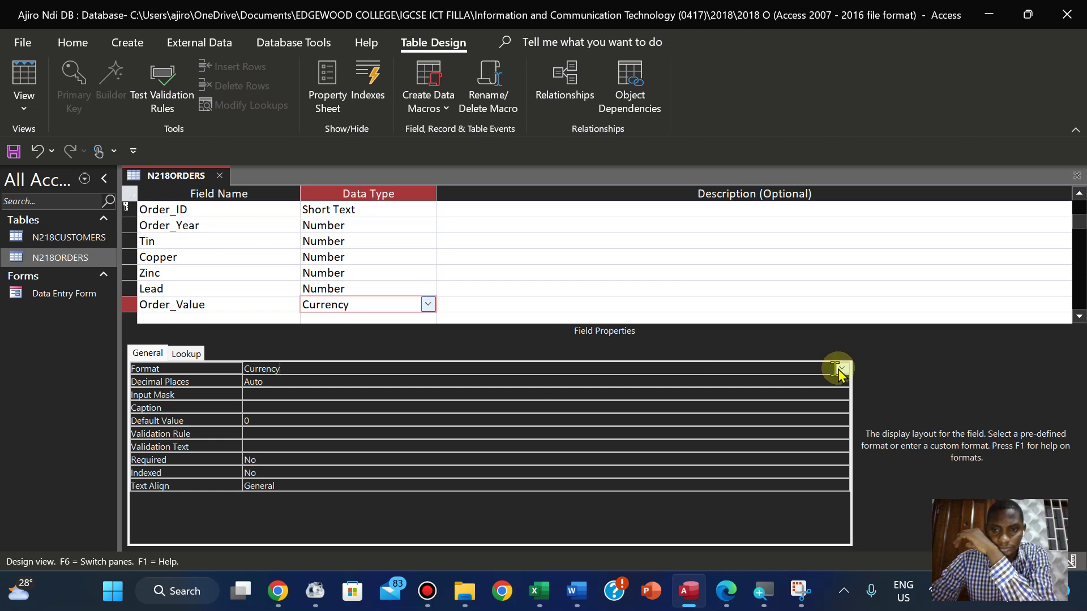
{"action": "left_click", "coordinate": [842, 369]}
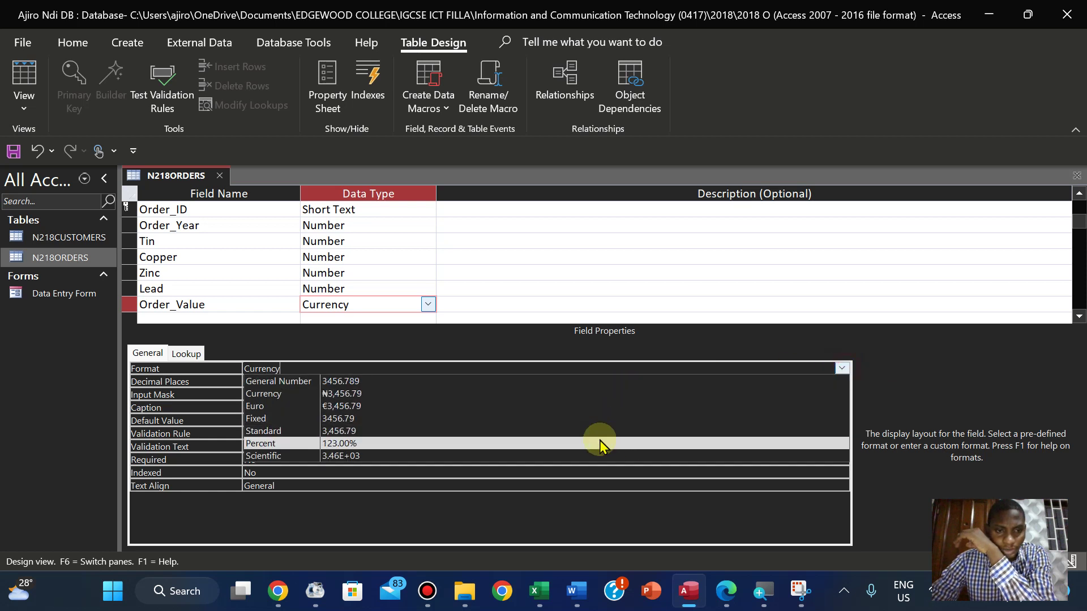
{"action": "left_click", "coordinate": [601, 434]}
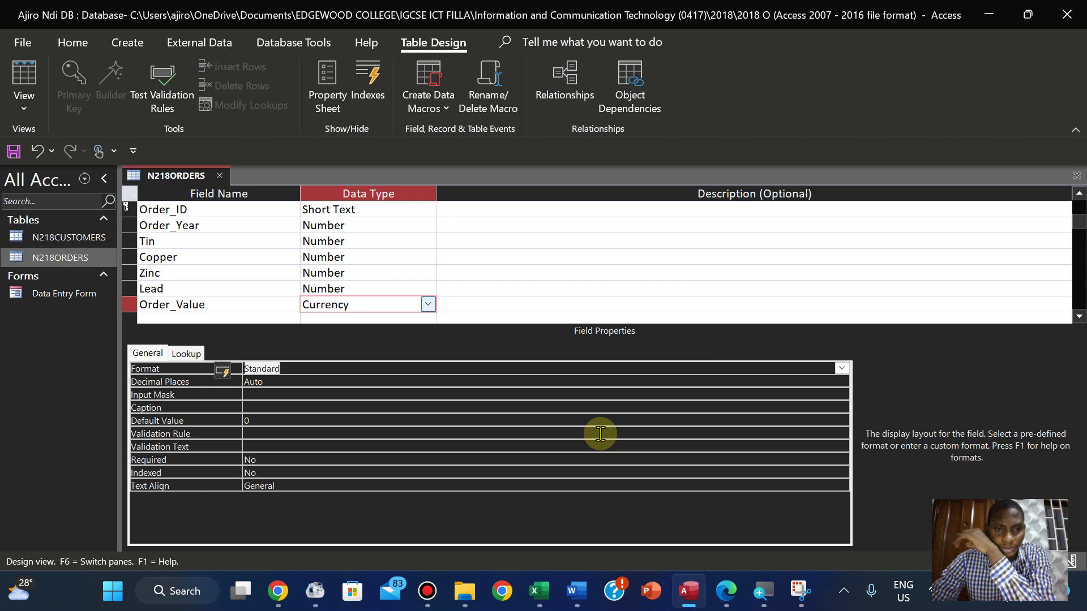
{"action": "left_click", "coordinate": [825, 383]}
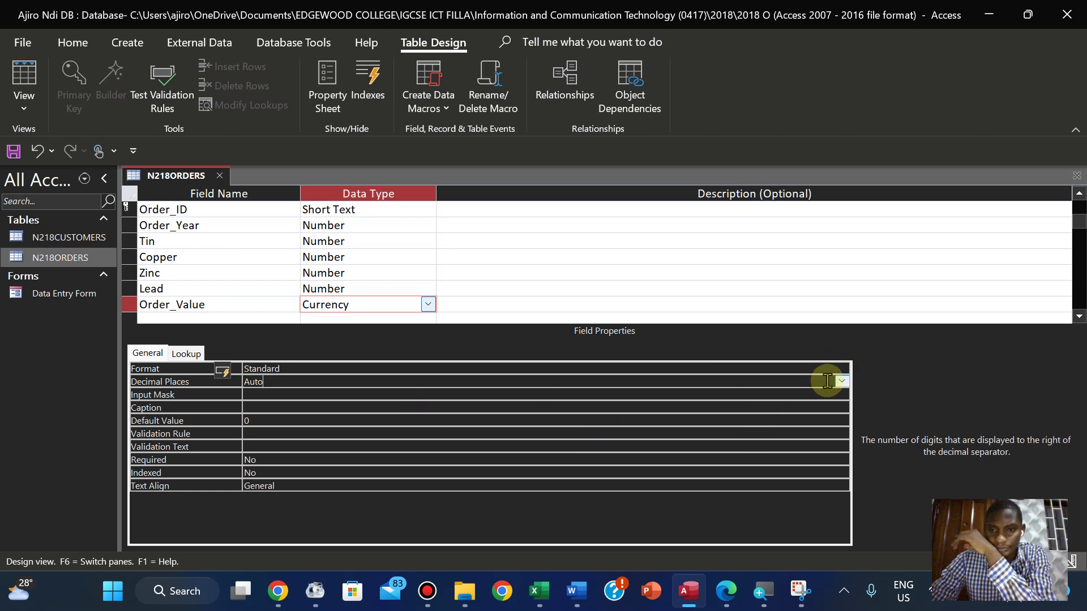
{"action": "left_click", "coordinate": [841, 381]}
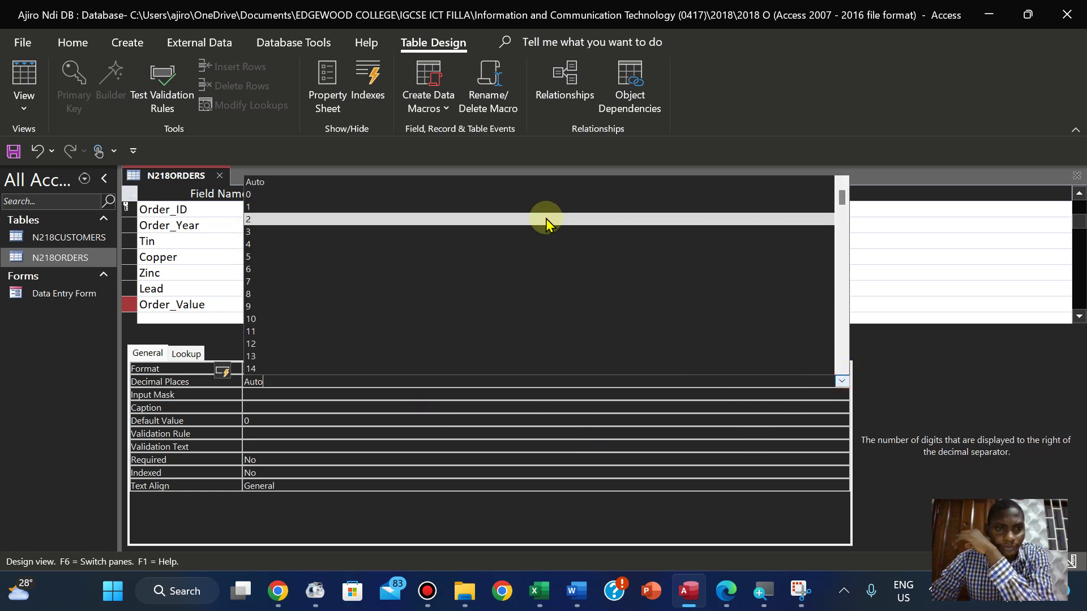
{"action": "left_click", "coordinate": [512, 195]}
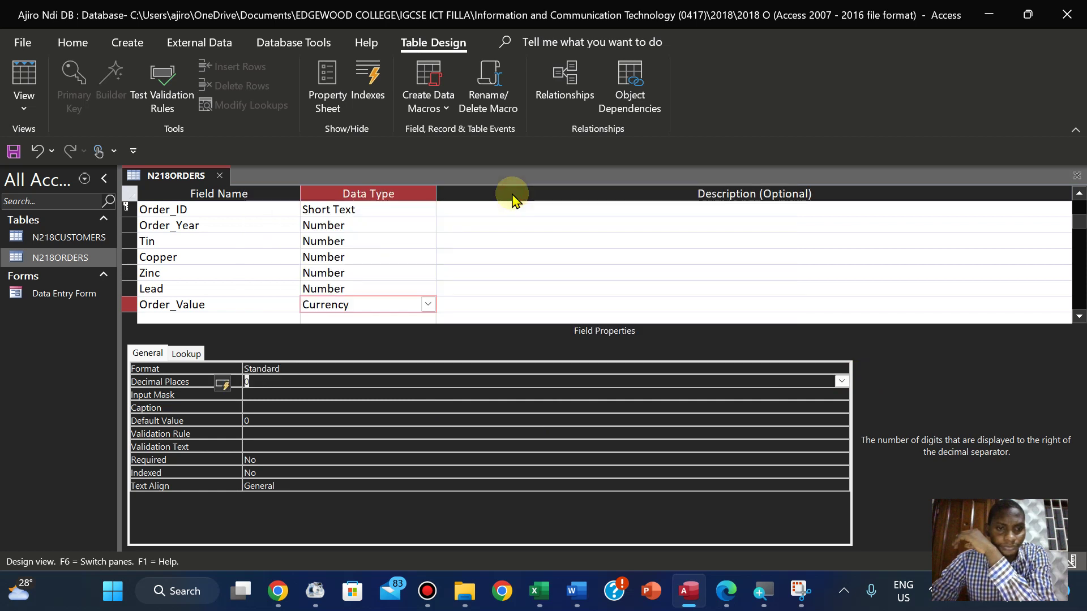
Save the table design and return to Datasheet View
{"action": "left_click", "coordinate": [25, 105]}
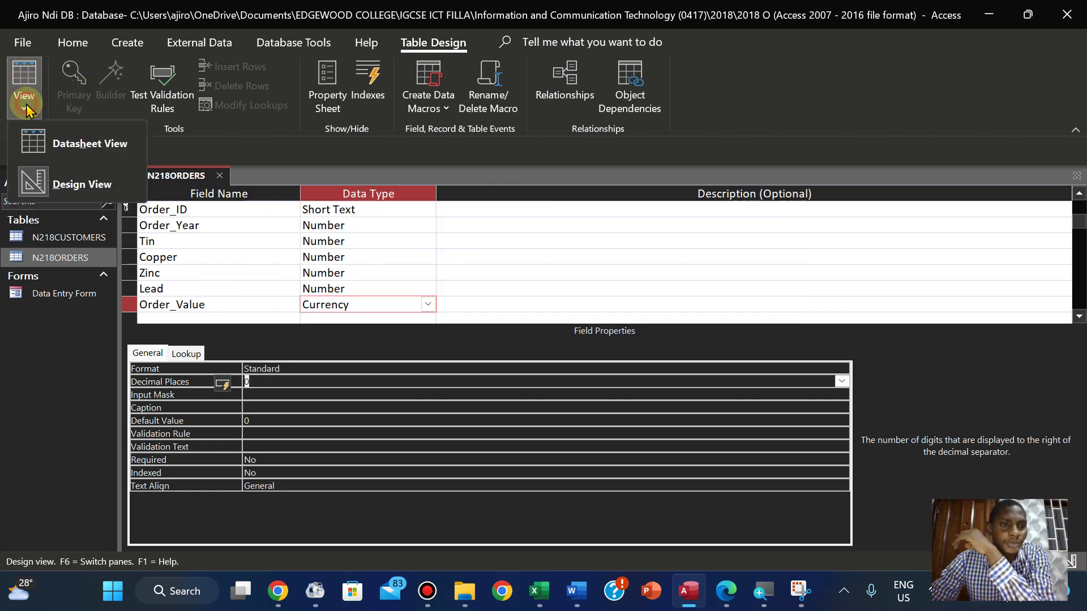
{"action": "left_click", "coordinate": [25, 144]}
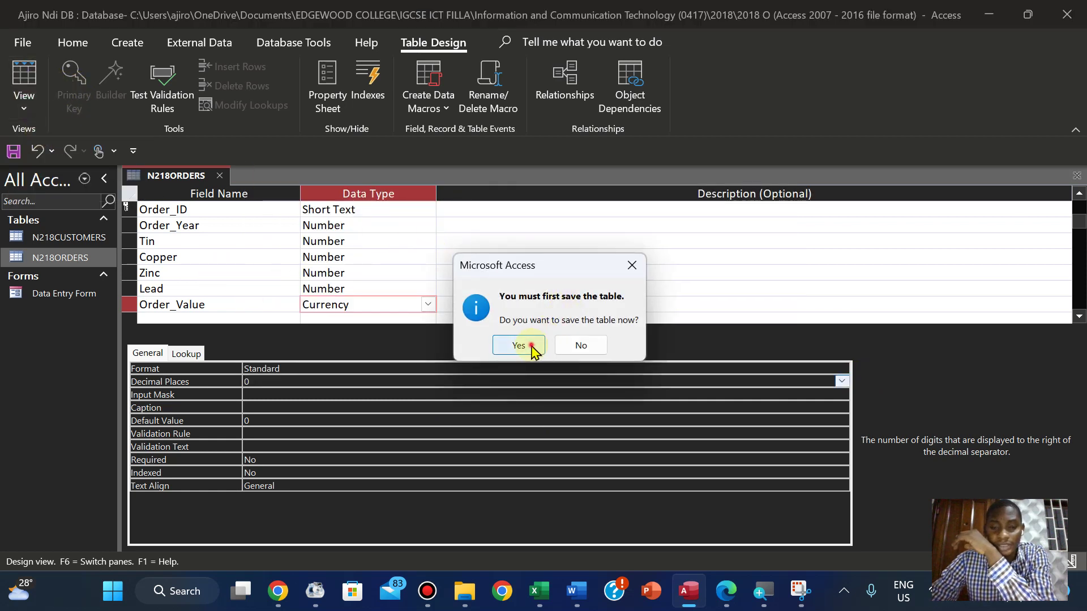
{"action": "left_click", "coordinate": [518, 345]}
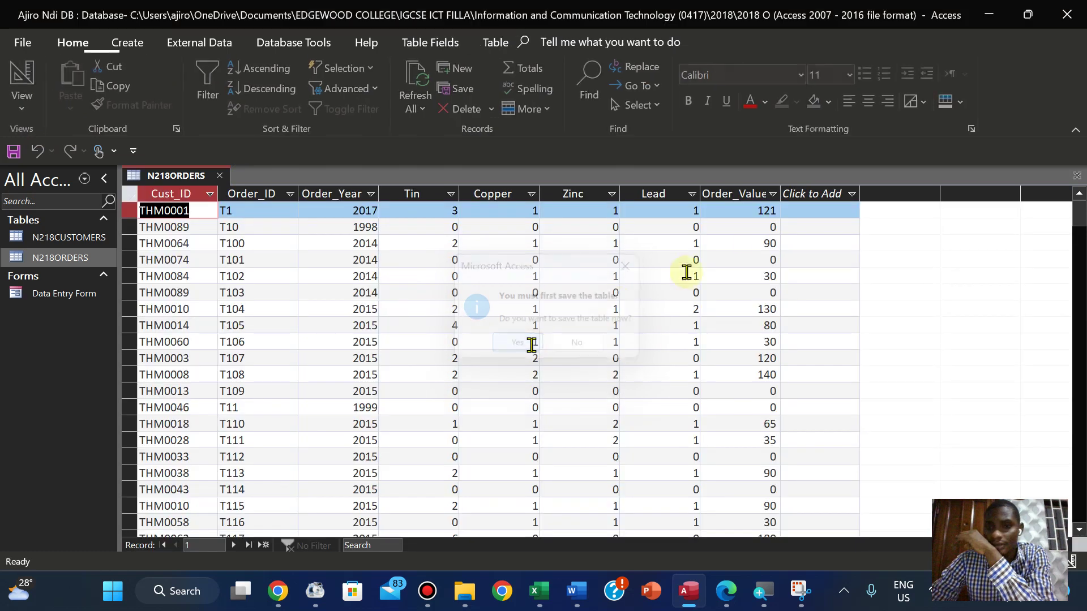
{"action": "left_click", "coordinate": [758, 214]}
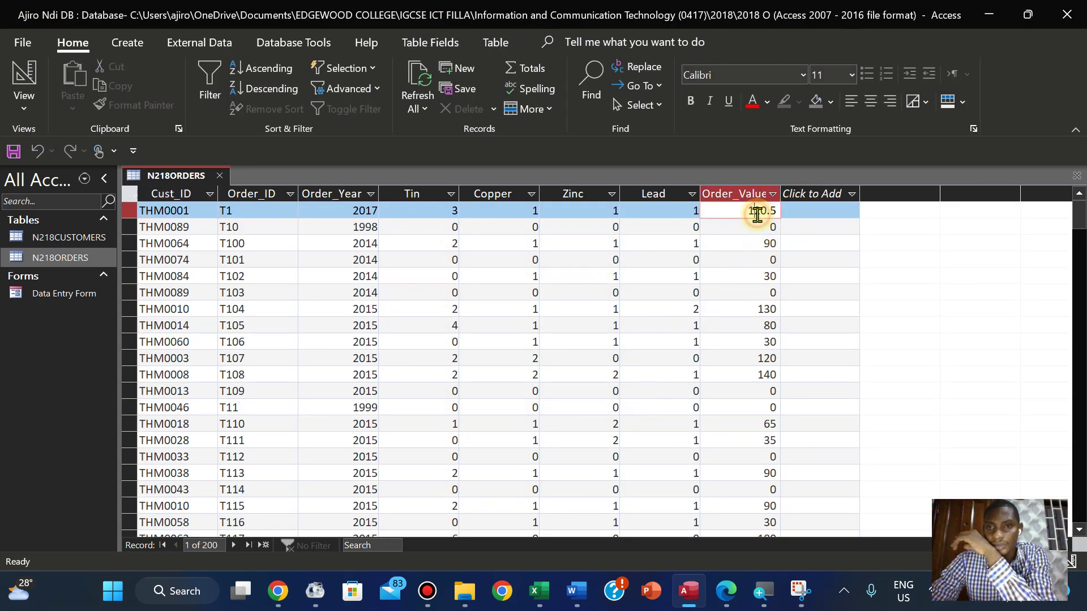
{"action": "left_click", "coordinate": [765, 230]}
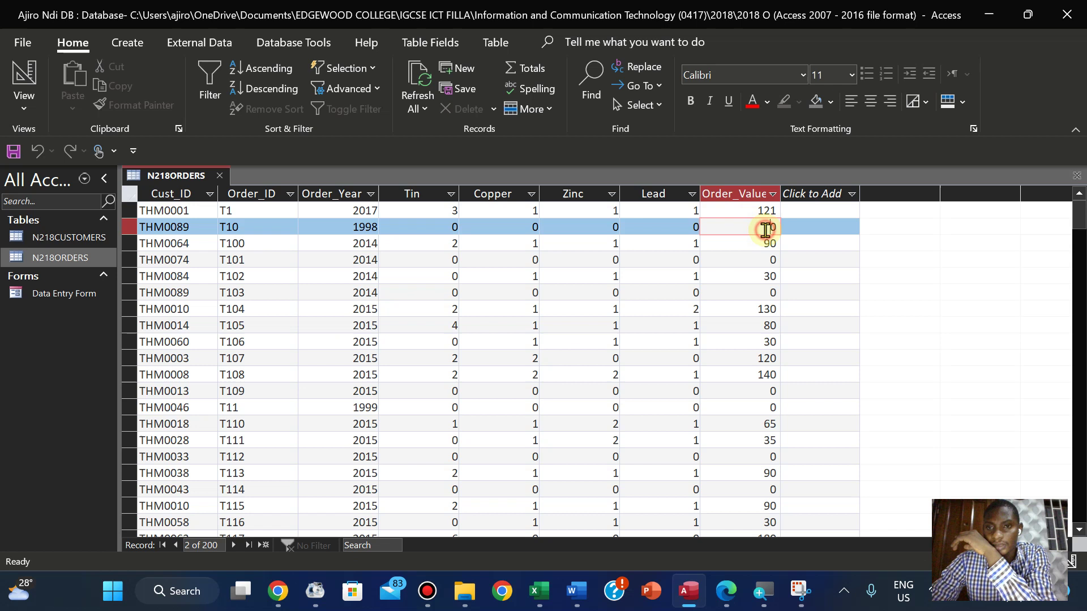
{"action": "left_click", "coordinate": [773, 257]}
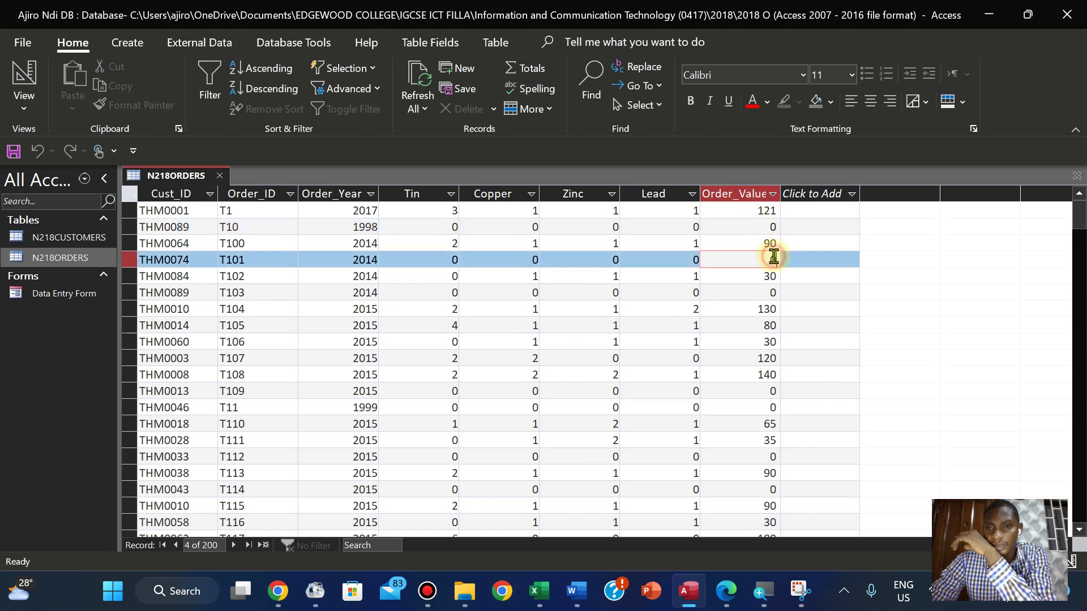
{"action": "left_click", "coordinate": [760, 214]}
{"action": "left_click", "coordinate": [767, 262]}
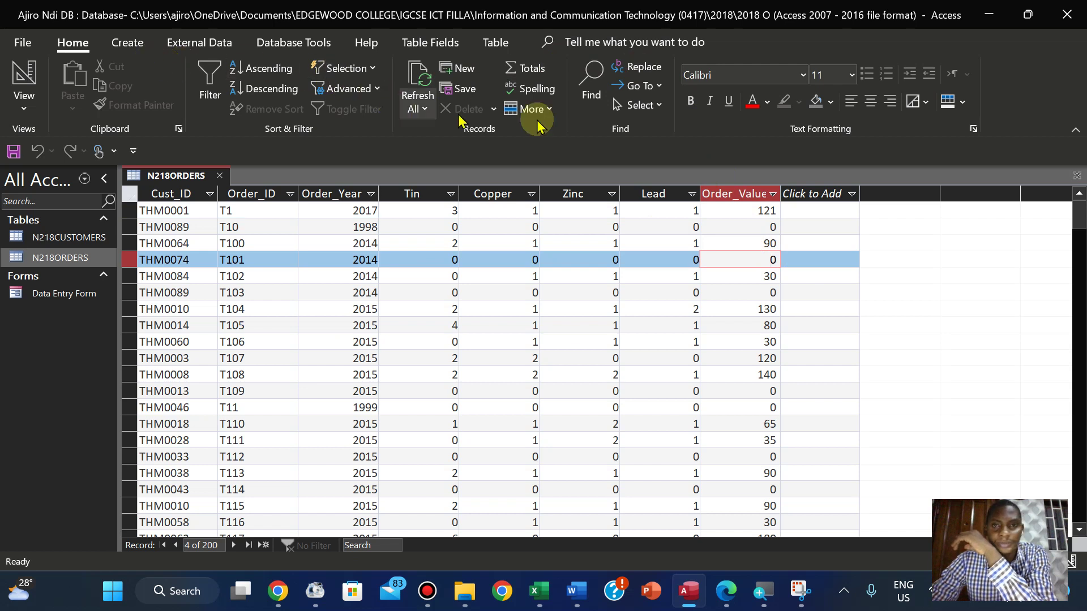
{"action": "left_click", "coordinate": [740, 207]}
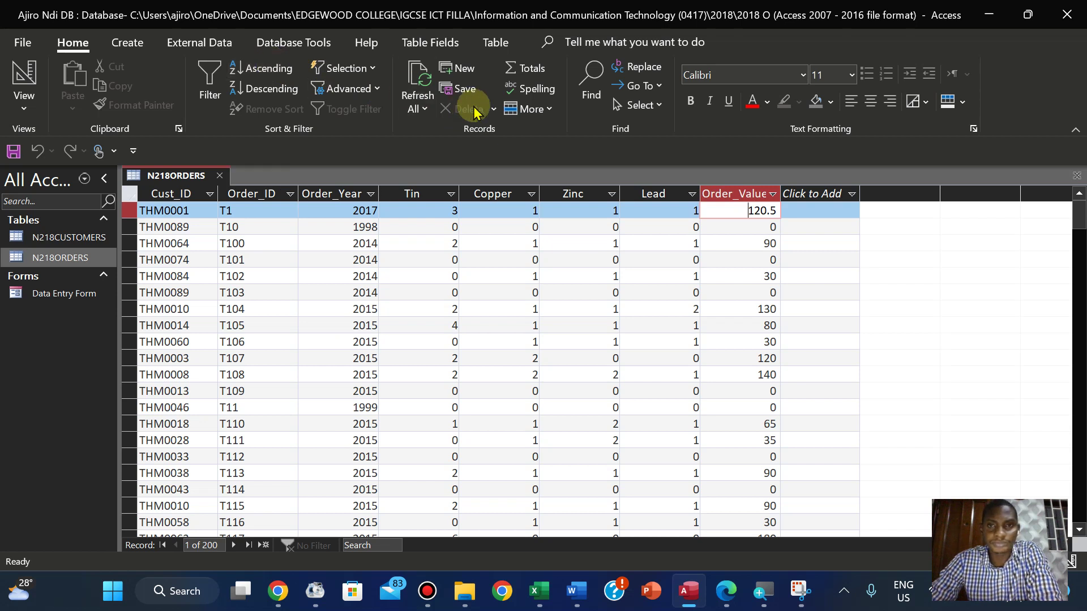
{"action": "left_click", "coordinate": [23, 105]}
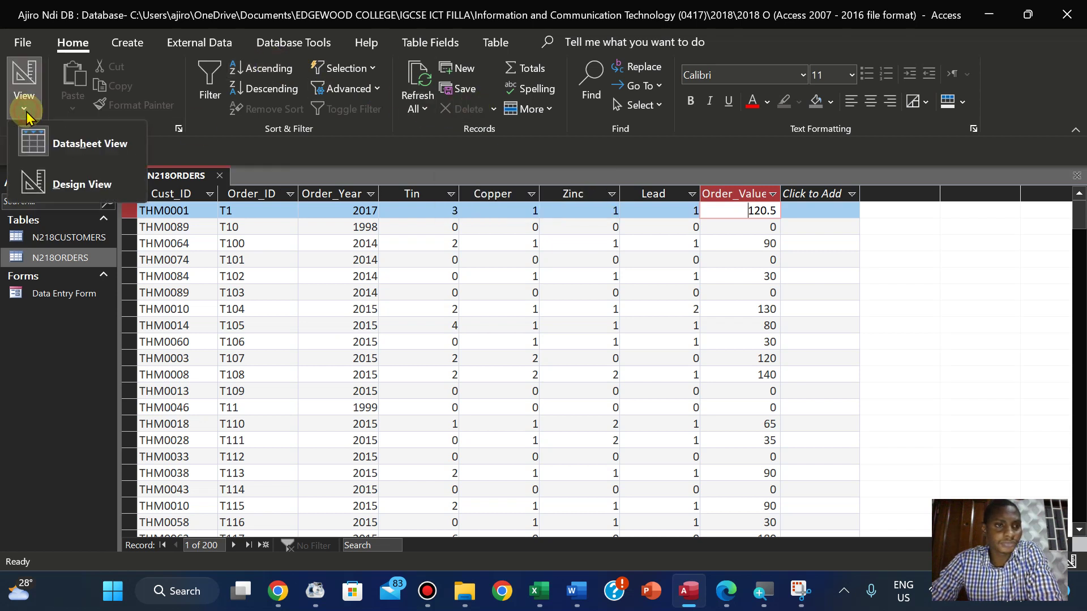
In Design View, change Order_Value's Format to Currency, then save and view the datasheet
{"action": "left_click", "coordinate": [78, 187]}
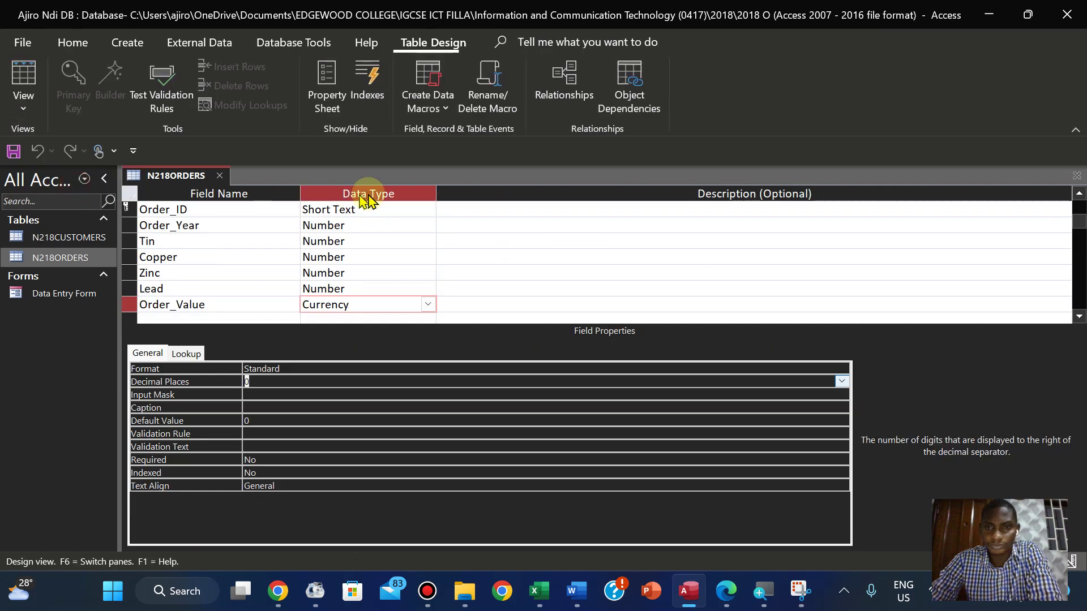
{"action": "left_click", "coordinate": [284, 367]}
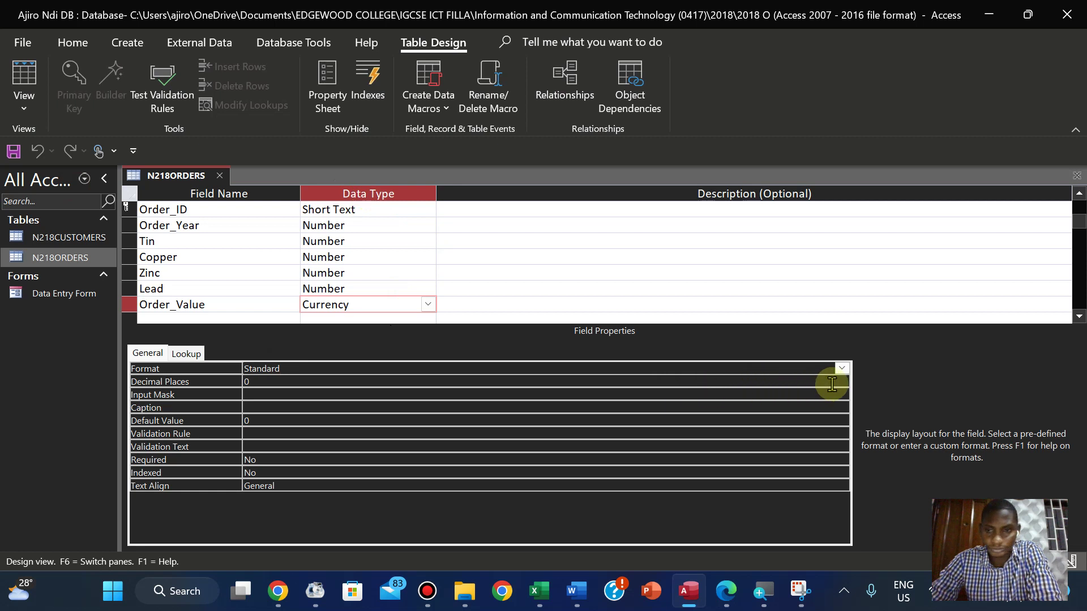
{"action": "left_click", "coordinate": [842, 369]}
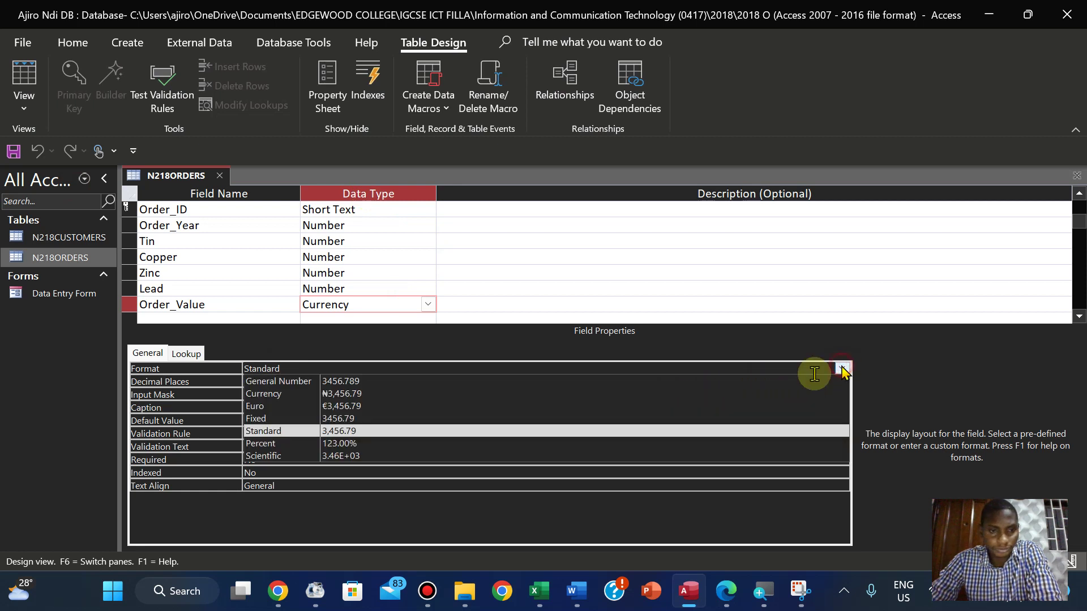
{"action": "left_click", "coordinate": [606, 394]}
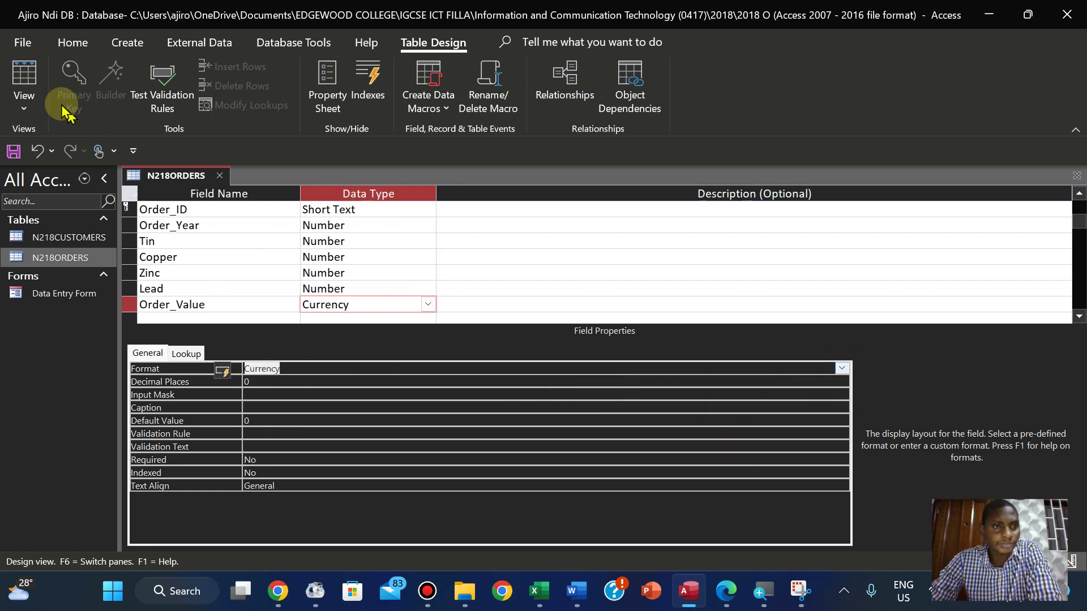
{"action": "left_click", "coordinate": [21, 113]}
{"action": "left_click", "coordinate": [34, 140]}
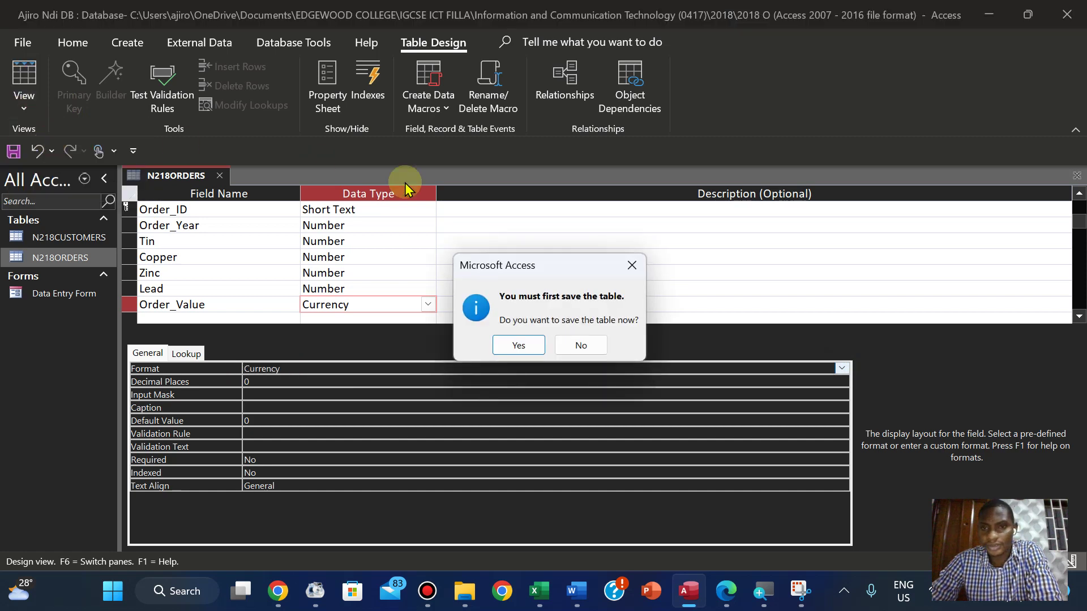
{"action": "left_click", "coordinate": [508, 344]}
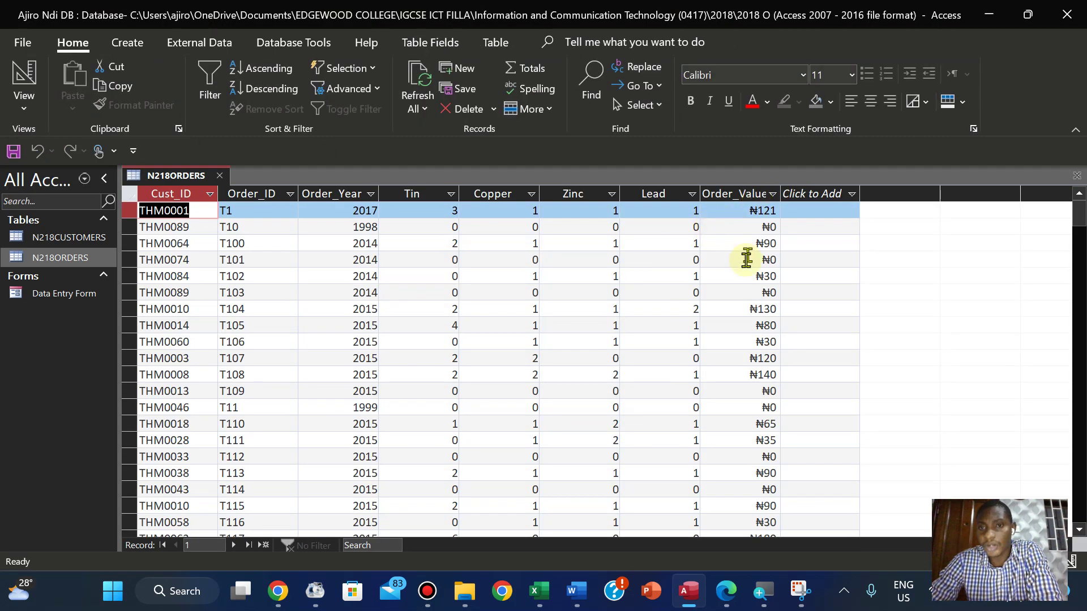
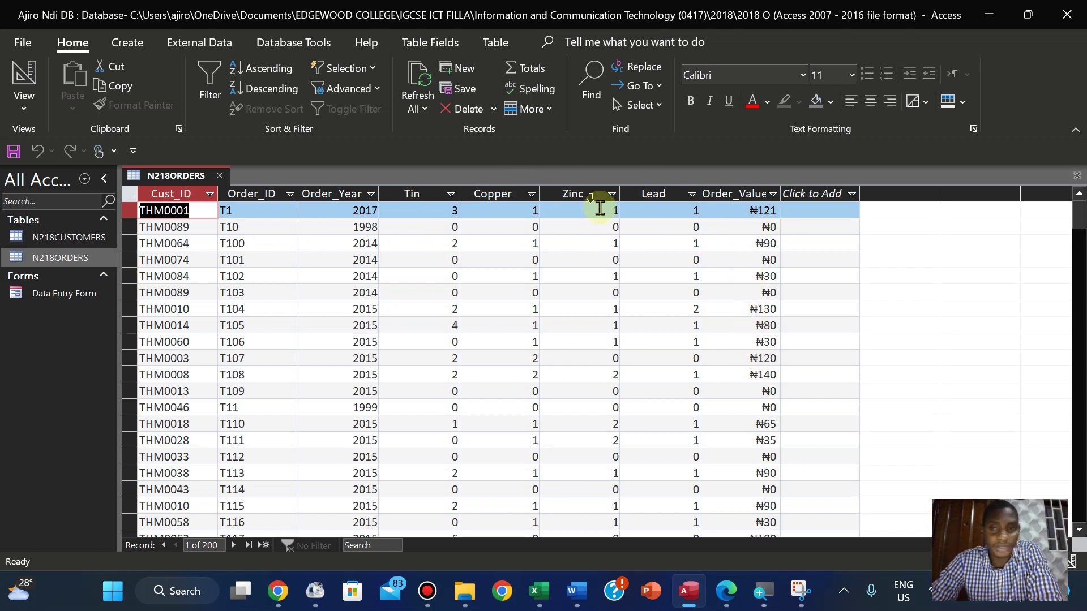
Leave Order_Value unchanged and open the Data Entry Form from the navigation pane
{"action": "left_click", "coordinate": [755, 212]}
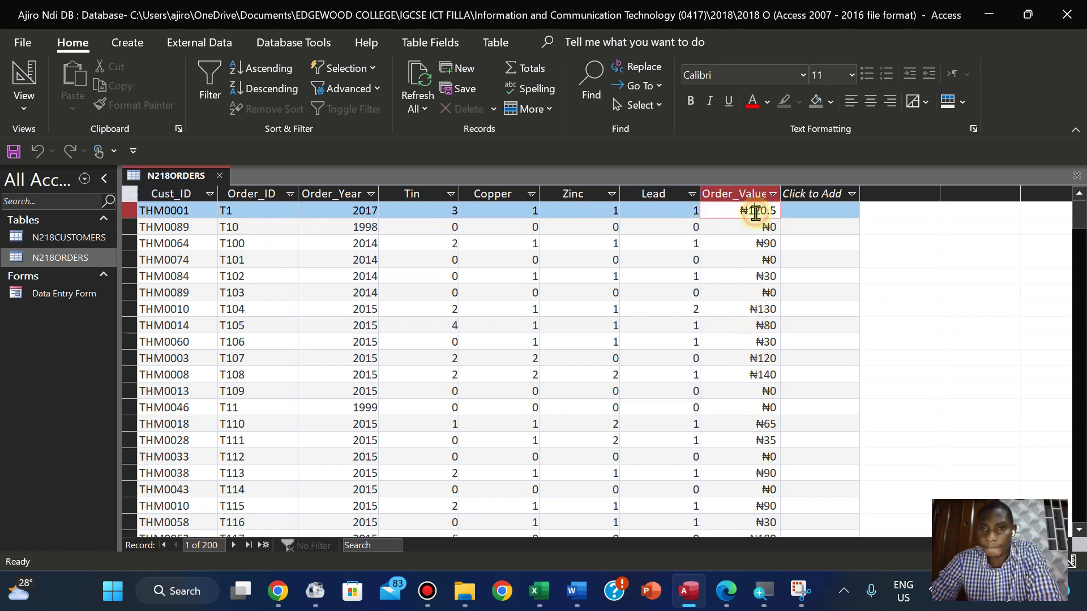
{"action": "left_click", "coordinate": [521, 270]}
{"action": "left_click", "coordinate": [37, 298]}
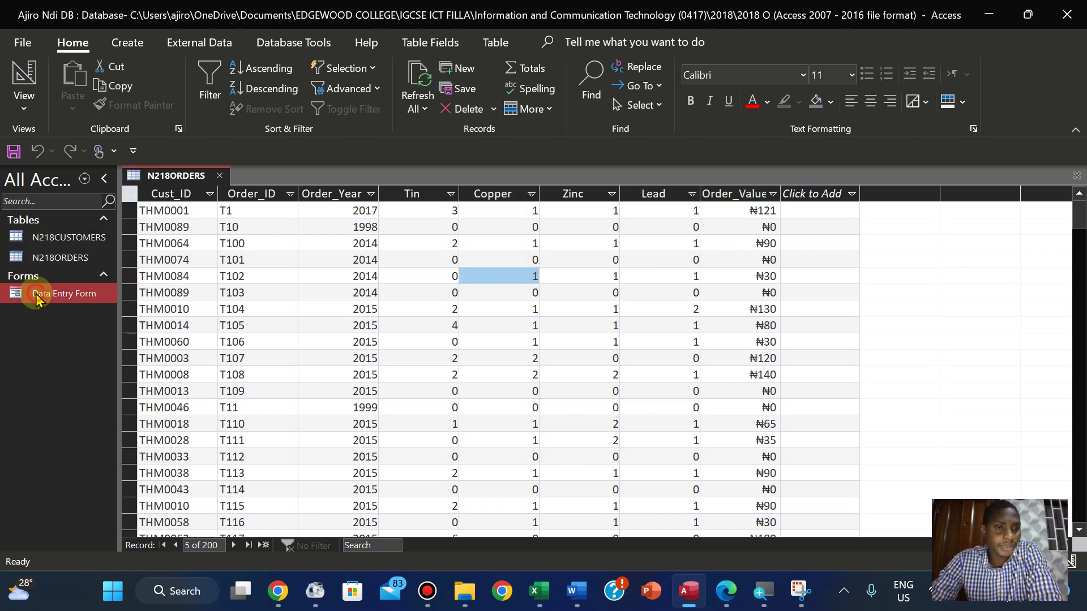
{"action": "double_click", "coordinate": [37, 298]}
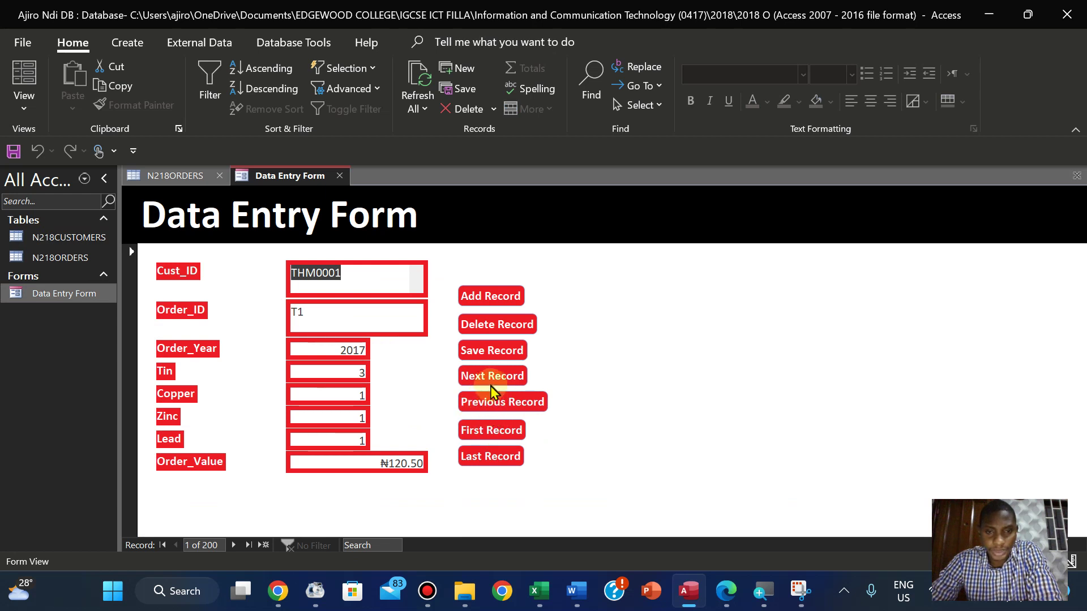
Test the form's Previous and Next Record buttons, dismissing the cannot-go-to-record messages
{"action": "left_click", "coordinate": [494, 406]}
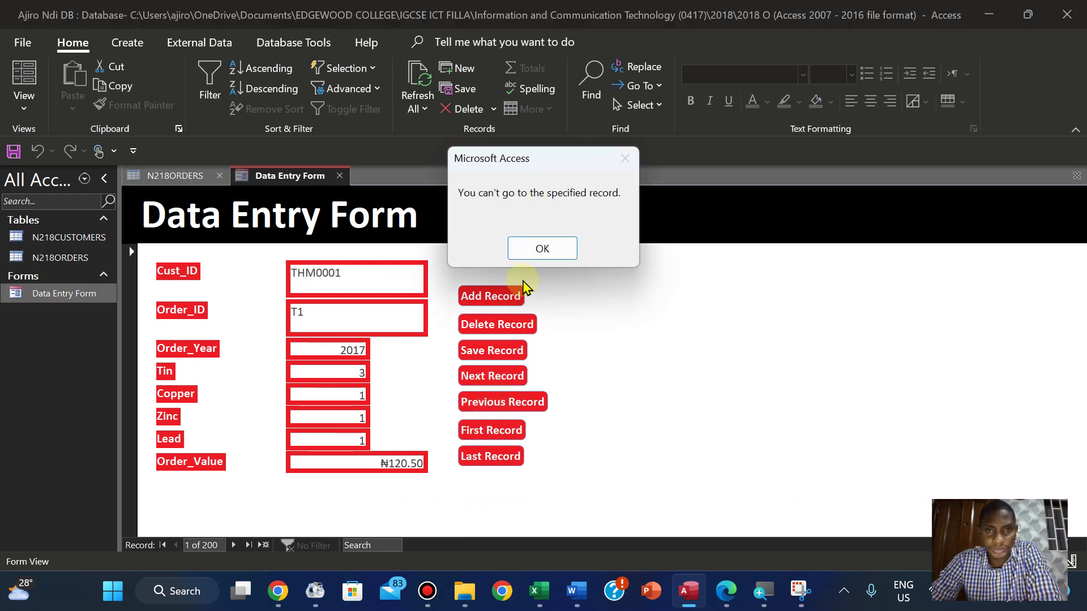
{"action": "left_click", "coordinate": [527, 256]}
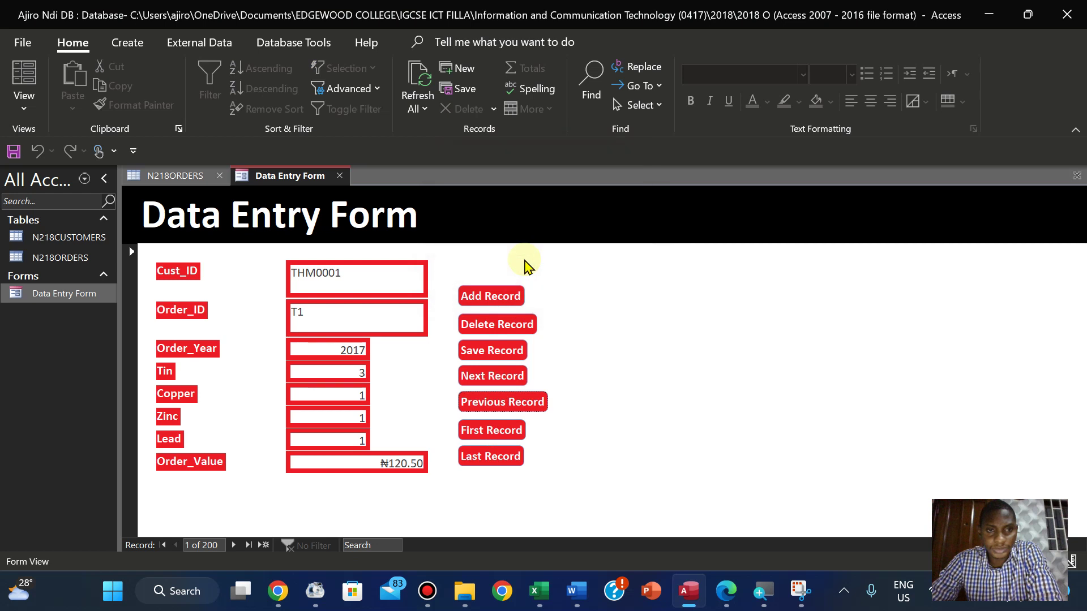
{"action": "left_click", "coordinate": [493, 378]}
{"action": "left_click", "coordinate": [493, 401]}
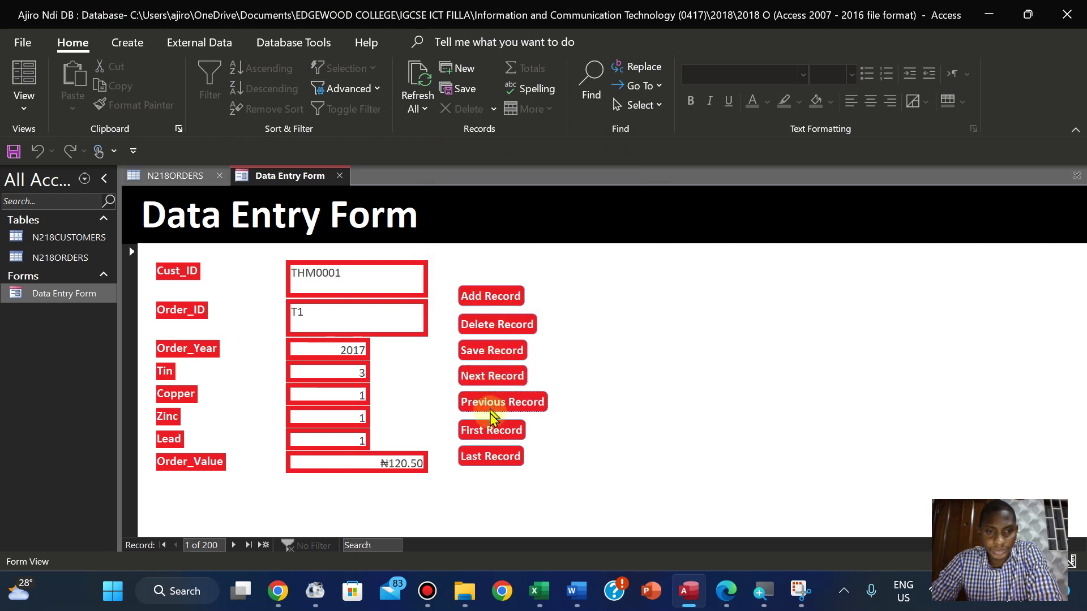
{"action": "left_click", "coordinate": [488, 376]}
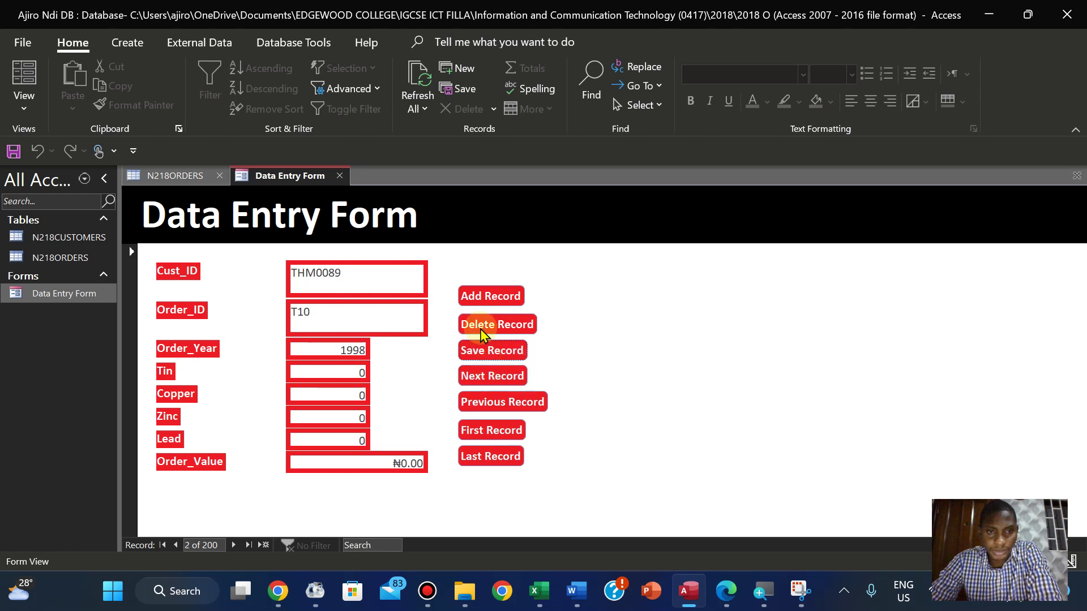
{"action": "left_click", "coordinate": [482, 395]}
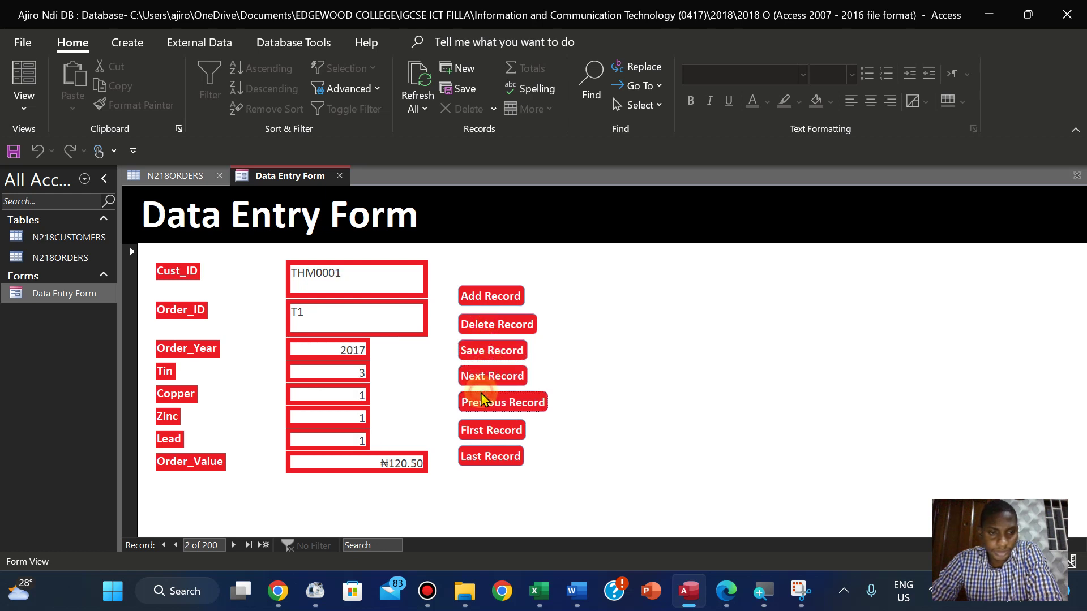
{"action": "left_click", "coordinate": [482, 396]}
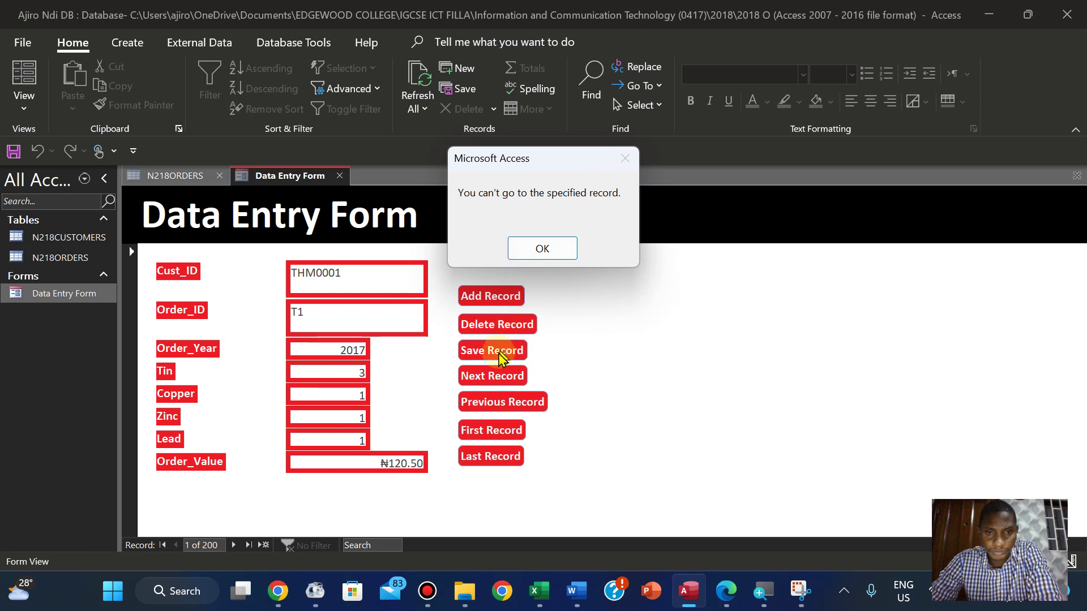
{"action": "left_click", "coordinate": [542, 248]}
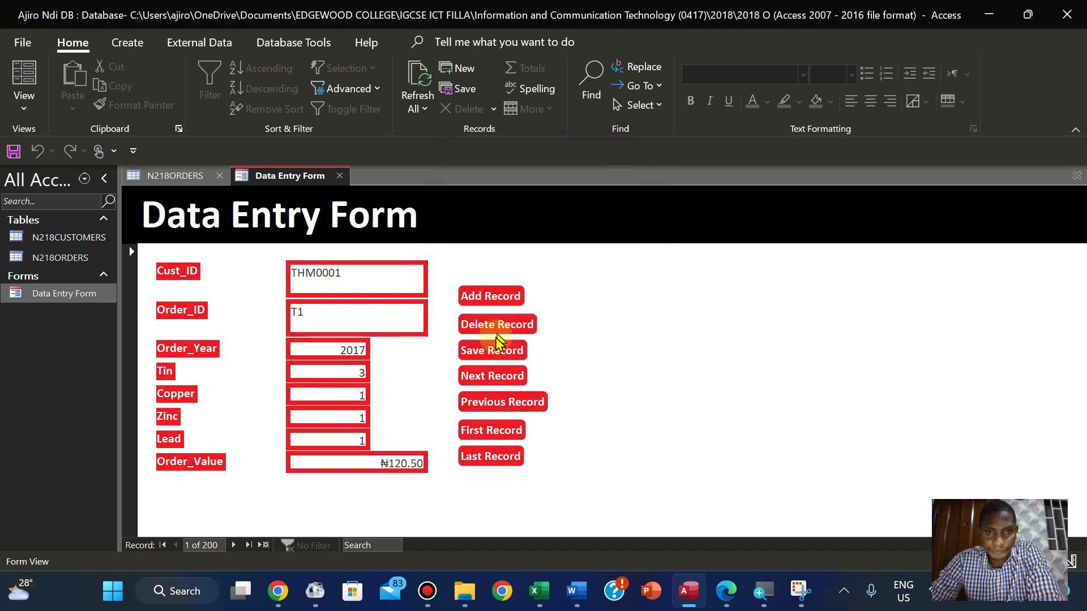
{"action": "left_click", "coordinate": [490, 383]}
{"action": "left_click", "coordinate": [490, 383]}
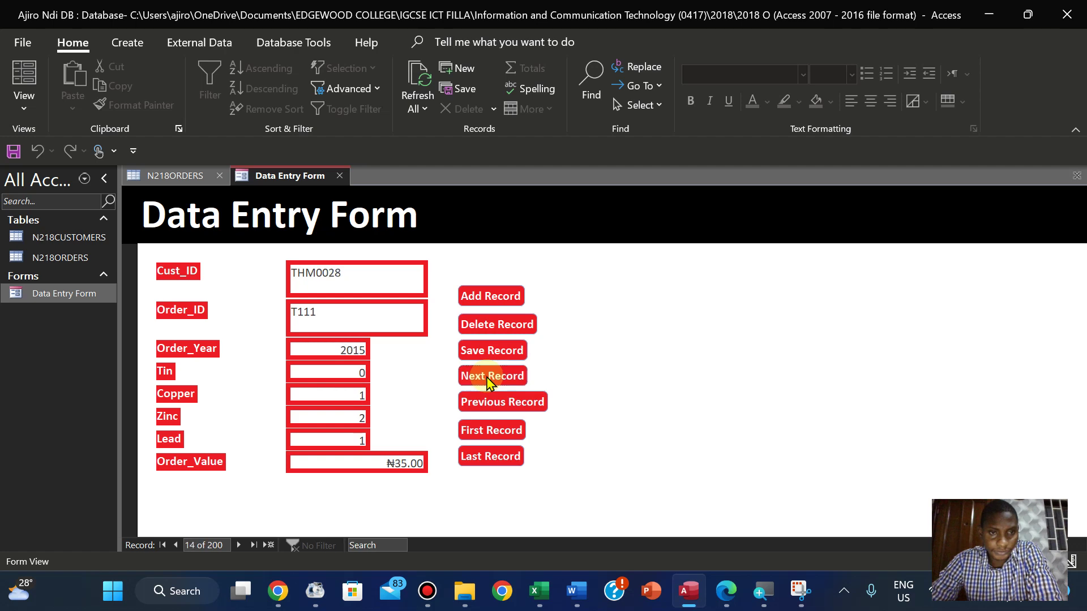
{"action": "left_click", "coordinate": [491, 383]}
{"action": "left_click", "coordinate": [490, 382]}
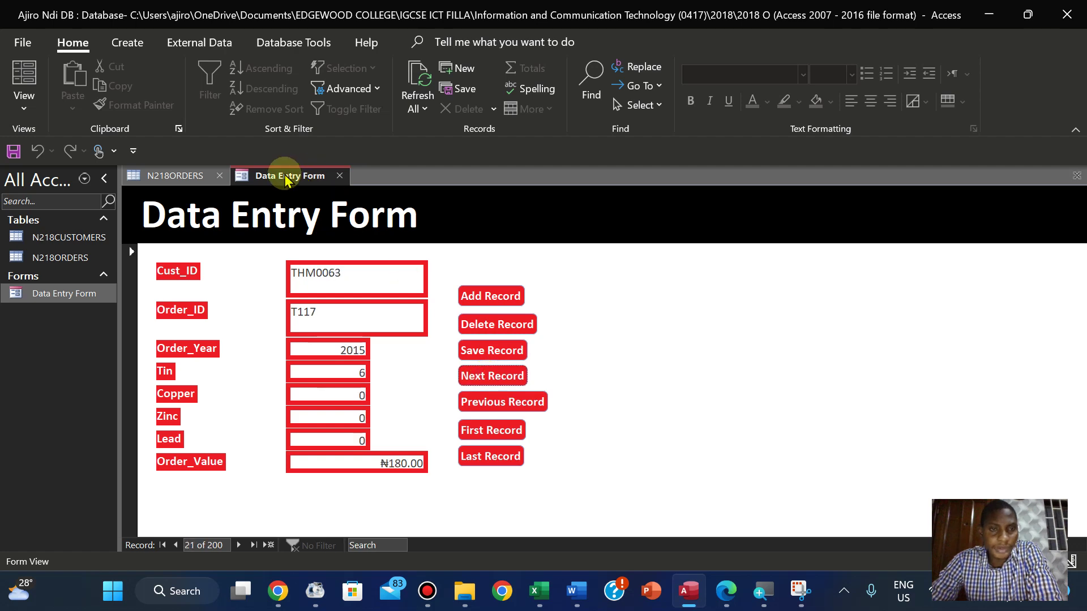
Close both the Data Entry Form and the N218ORDERS table tabs
{"action": "right_click", "coordinate": [284, 176]}
{"action": "left_click", "coordinate": [309, 210]}
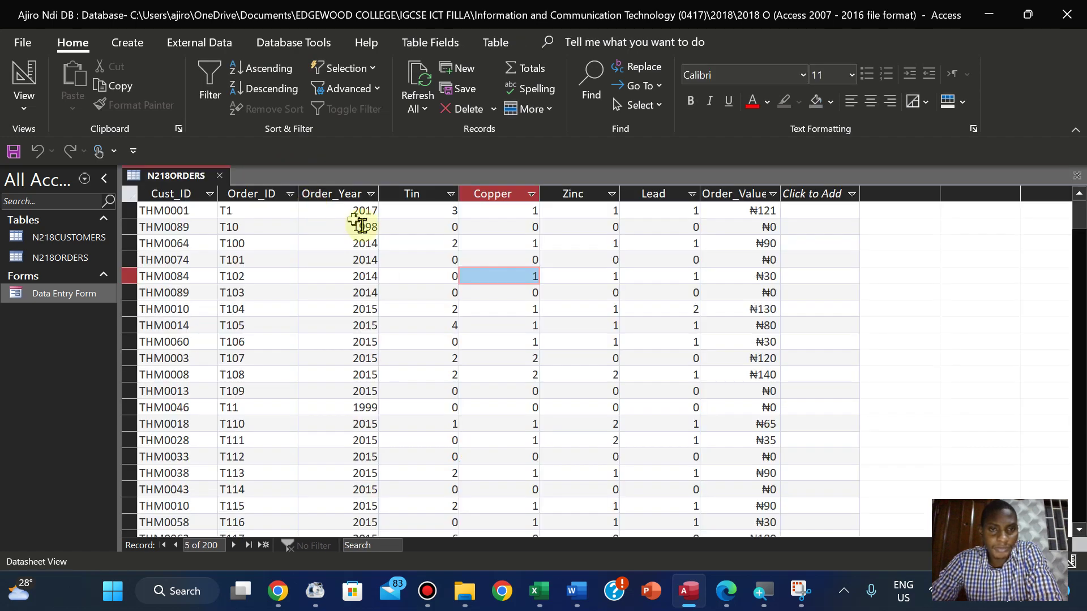
{"action": "right_click", "coordinate": [185, 174]}
{"action": "left_click", "coordinate": [185, 175]}
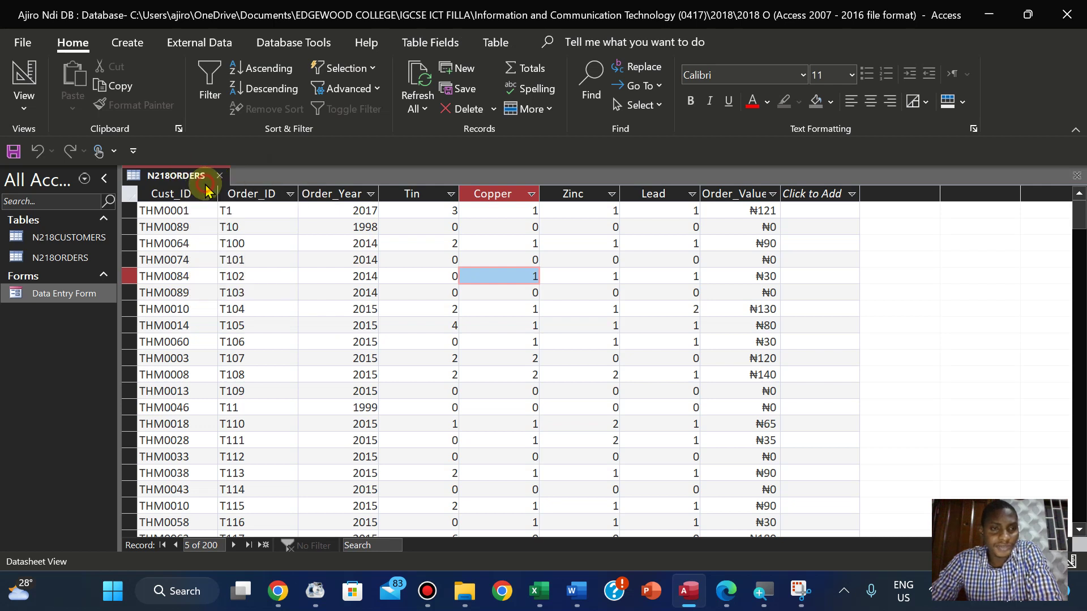
{"action": "right_click", "coordinate": [185, 176]}
{"action": "left_click", "coordinate": [216, 210]}
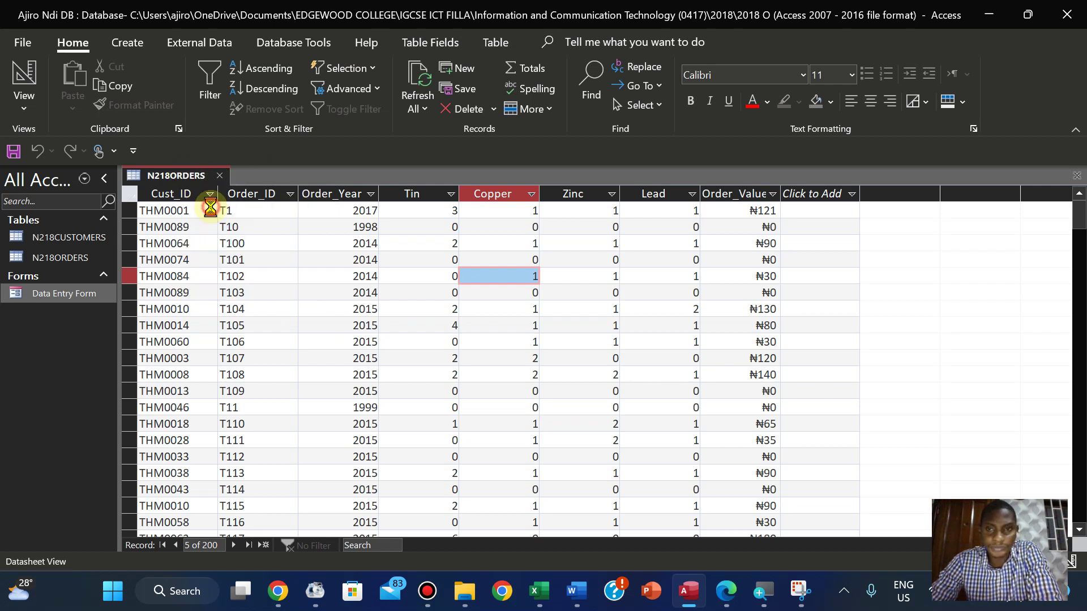
Reopen the Data Entry Form and step forward through several orders with the record navigator
{"action": "double_click", "coordinate": [53, 291]}
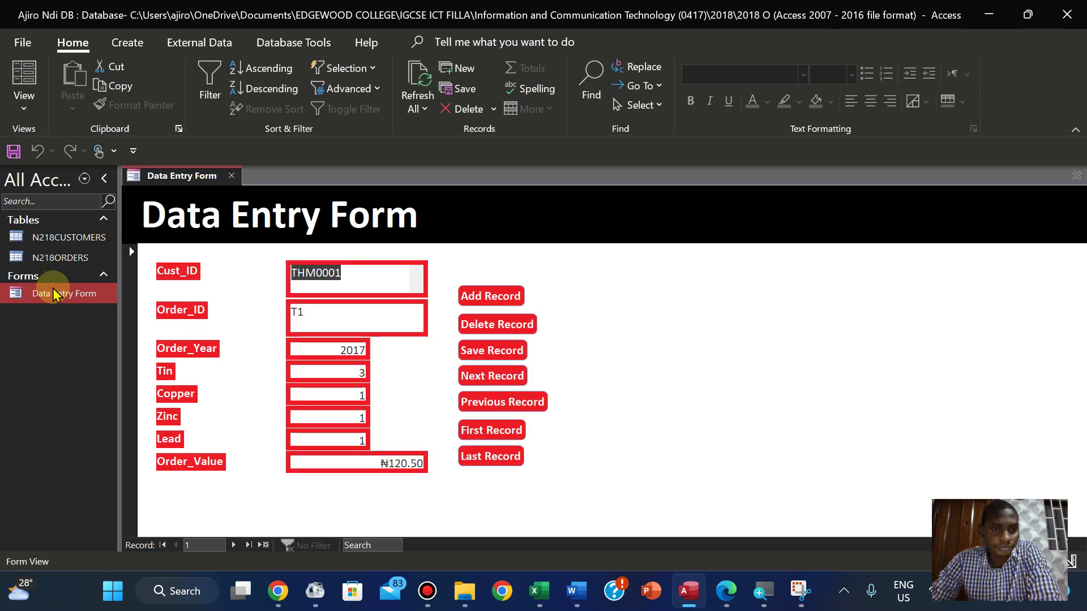
{"action": "left_click", "coordinate": [235, 545]}
{"action": "left_click", "coordinate": [235, 545]}
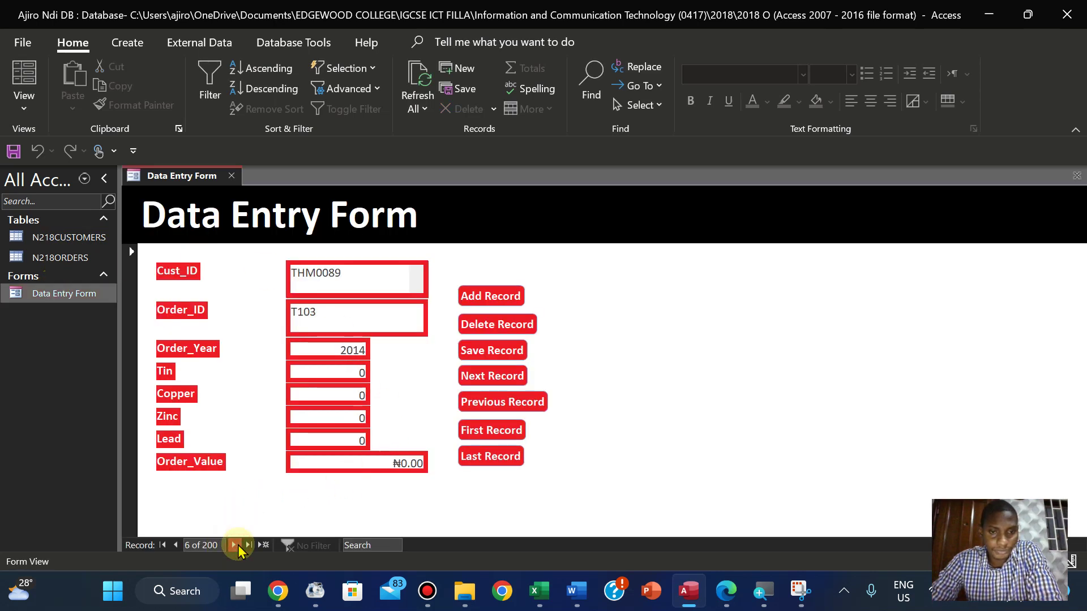
{"action": "left_click", "coordinate": [234, 545]}
{"action": "left_click", "coordinate": [234, 545]}
{"action": "left_click", "coordinate": [234, 545]}
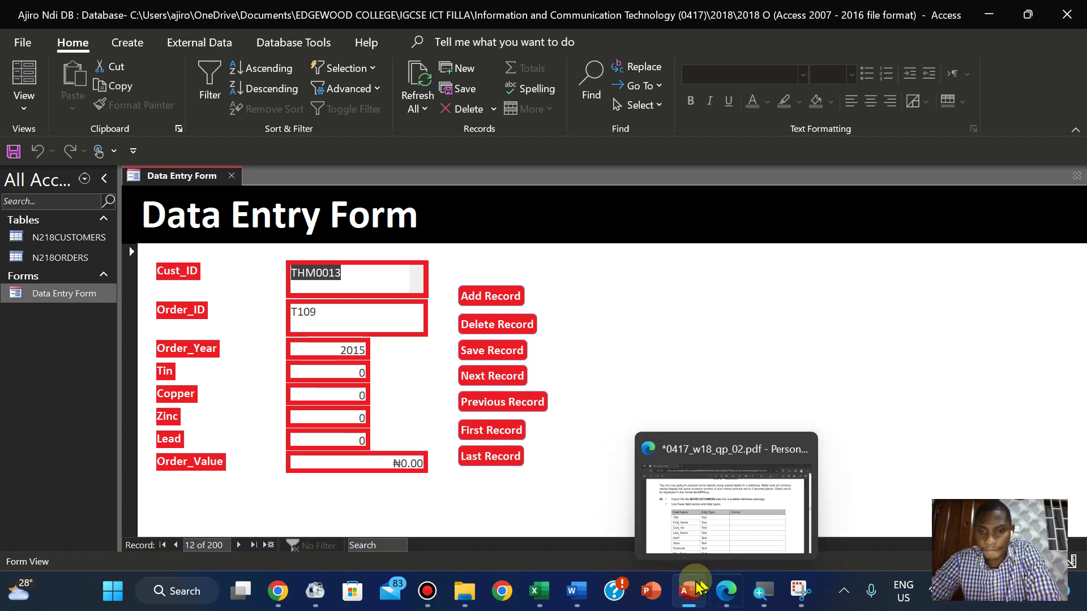
{"action": "left_click", "coordinate": [725, 592]}
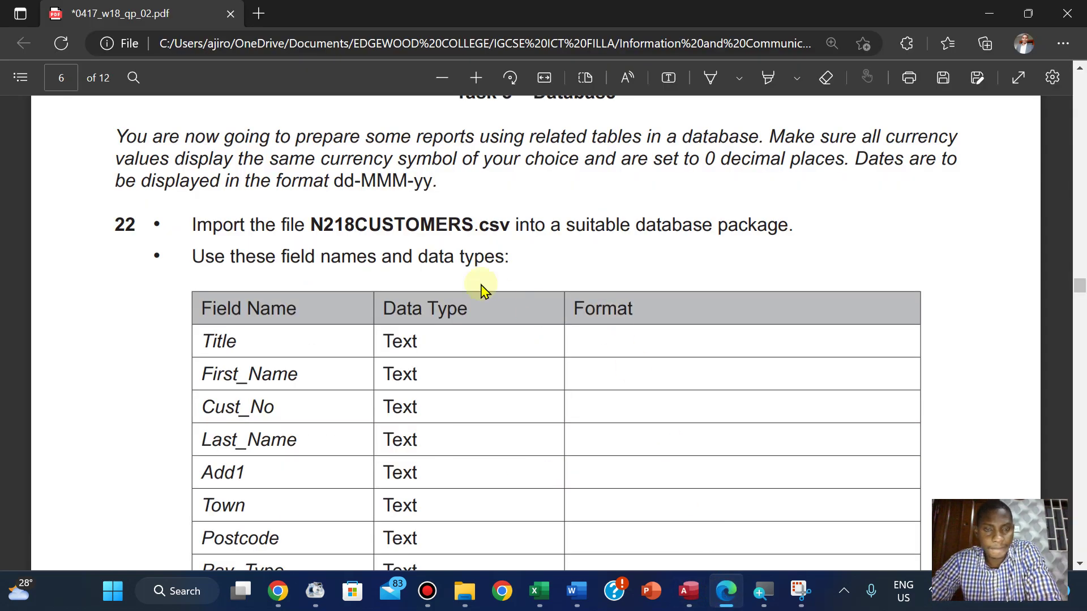
Highlight the question 24 instructions in green in the exam paper PDF
{"action": "scroll", "coordinate": [482, 290], "scroll_direction": "down", "scroll_amount": 10}
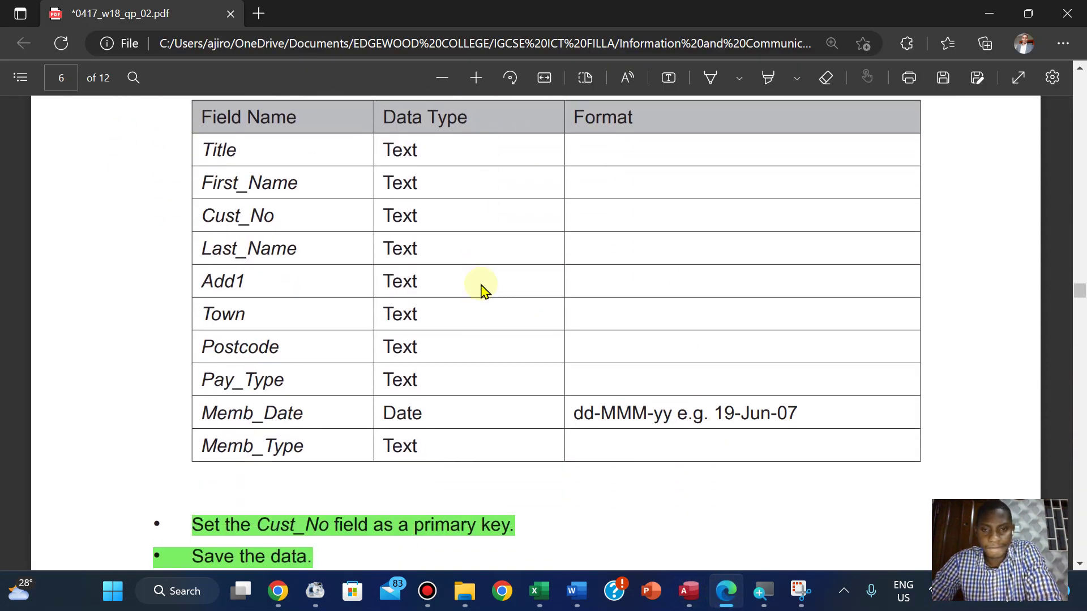
{"action": "scroll", "coordinate": [482, 289], "scroll_direction": "down", "scroll_amount": 12}
{"action": "scroll", "coordinate": [482, 290], "scroll_direction": "up", "scroll_amount": 5}
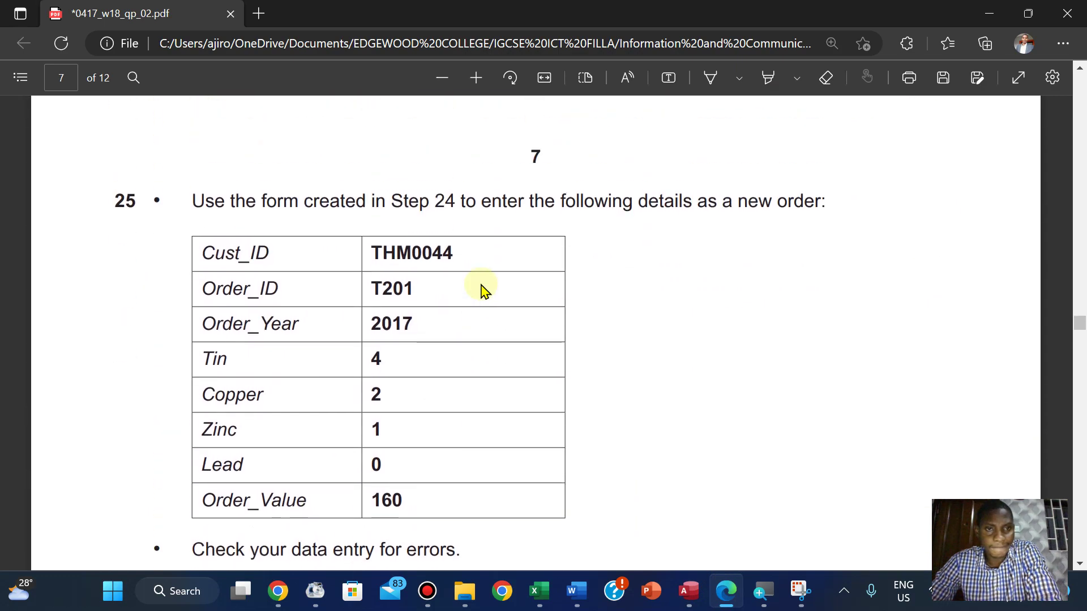
{"action": "scroll", "coordinate": [482, 290], "scroll_direction": "up", "scroll_amount": 4}
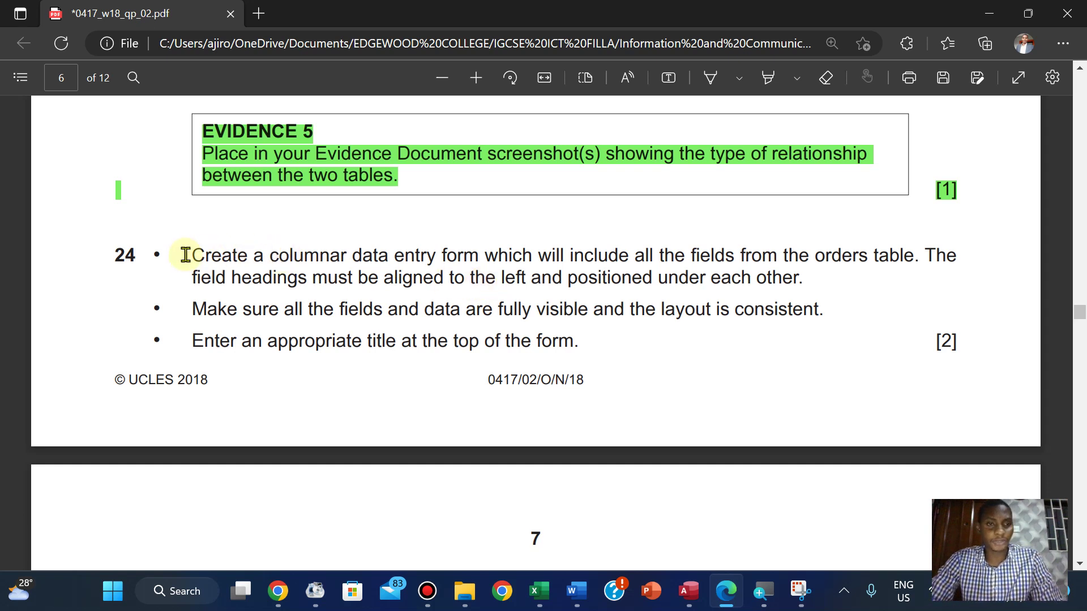
{"action": "left_click_drag", "start_coordinate": [185, 255], "coordinate": [961, 348]}
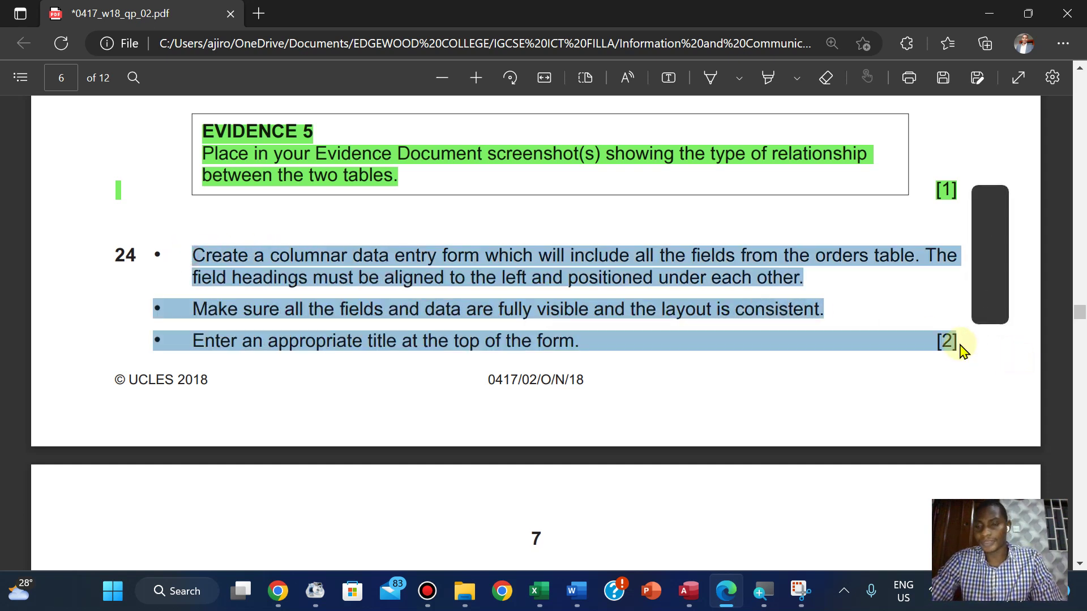
{"action": "mouse_move", "coordinate": [990, 250]}
{"action": "mouse_move", "coordinate": [954, 254]}
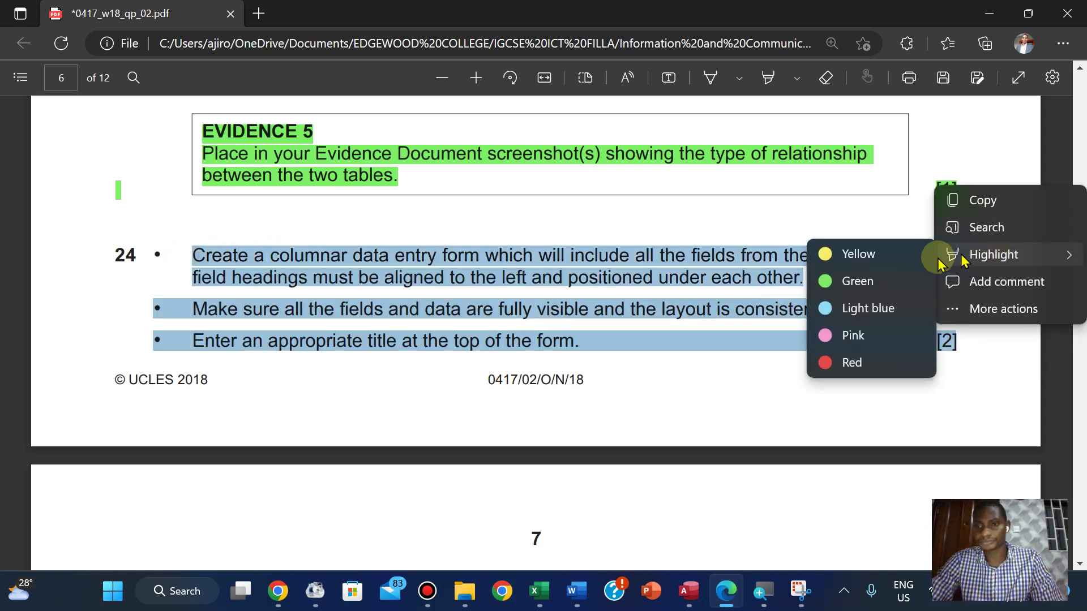
{"action": "left_click", "coordinate": [851, 282]}
Read the Step 25 order details, then bring the Access Data Entry Form back
{"action": "scroll", "coordinate": [851, 287], "scroll_direction": "down", "scroll_amount": 6}
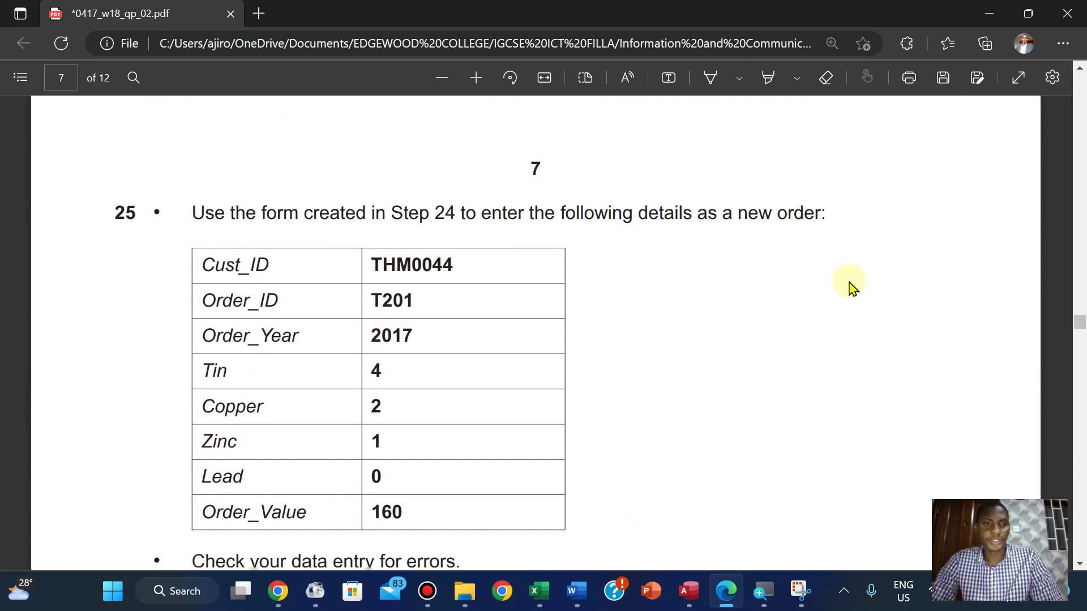
{"action": "scroll", "coordinate": [851, 287], "scroll_direction": "down", "scroll_amount": 1}
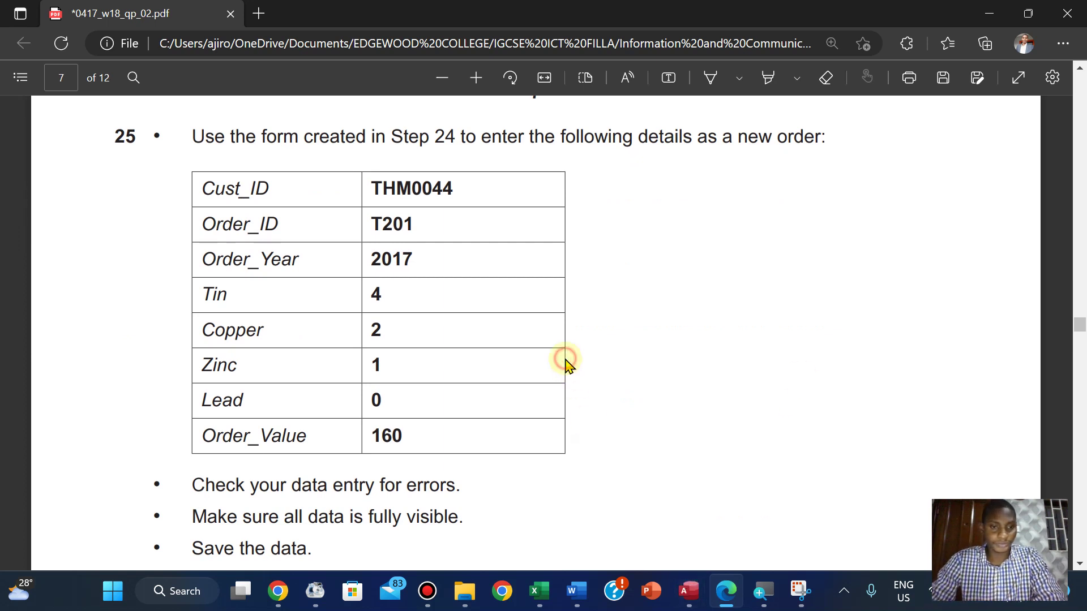
{"action": "scroll", "coordinate": [568, 363], "scroll_direction": "down", "scroll_amount": 3}
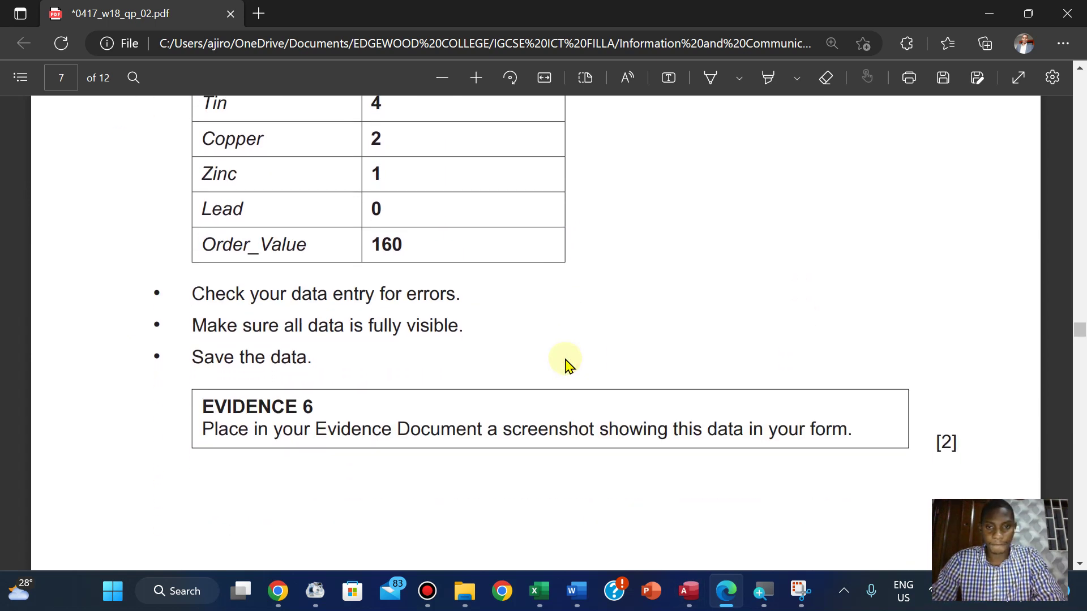
{"action": "scroll", "coordinate": [567, 363], "scroll_direction": "up", "scroll_amount": 2}
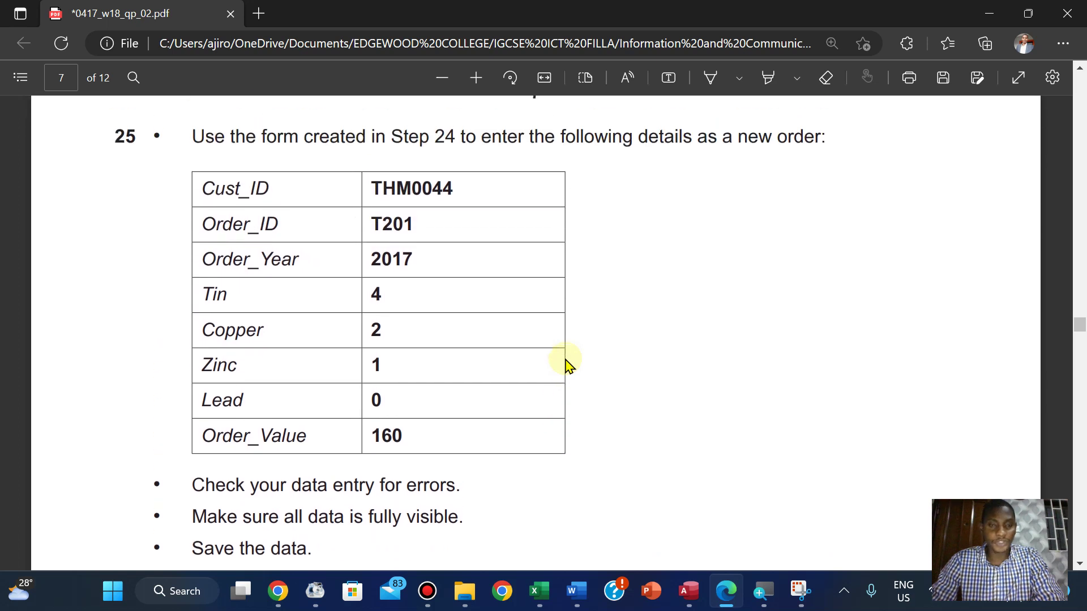
{"action": "scroll", "coordinate": [567, 363], "scroll_direction": "up", "scroll_amount": 1}
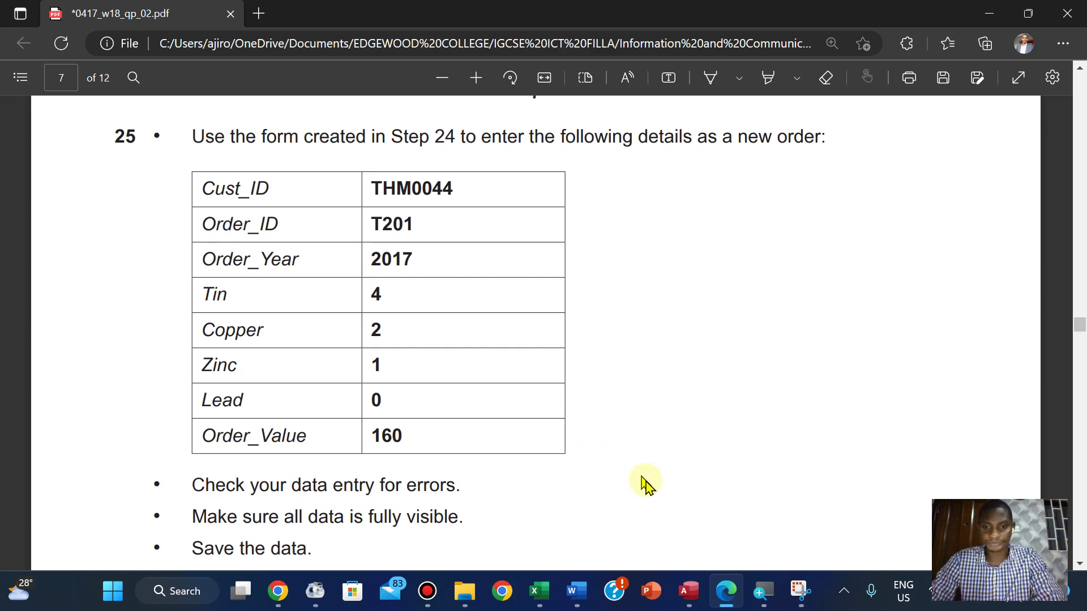
{"action": "left_click", "coordinate": [688, 591]}
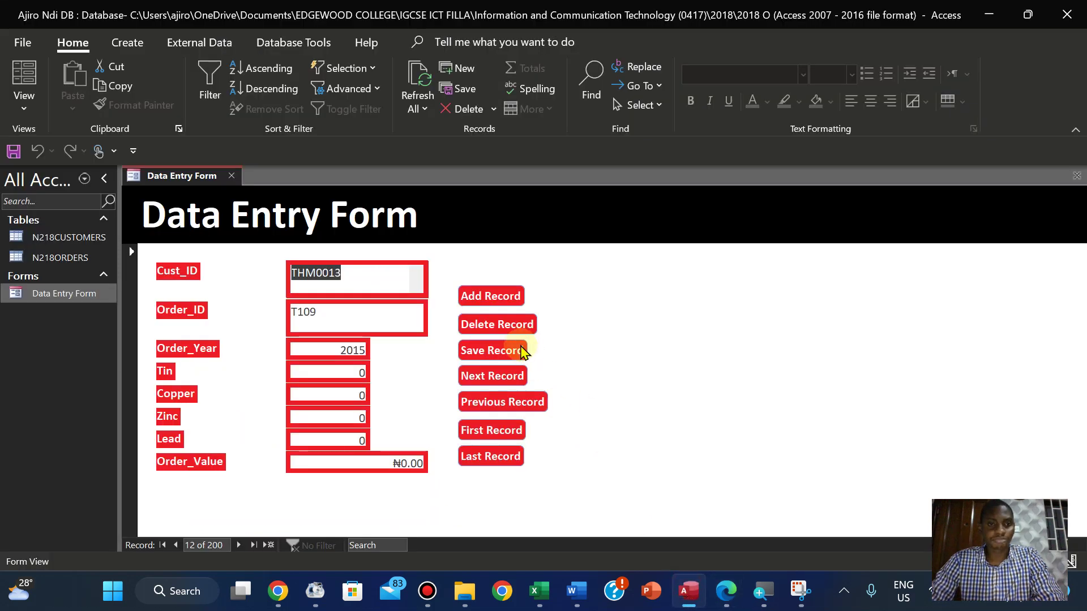
Start a new record and paste Cust_ID THM0044 copied from the PDF
{"action": "left_click", "coordinate": [266, 549]}
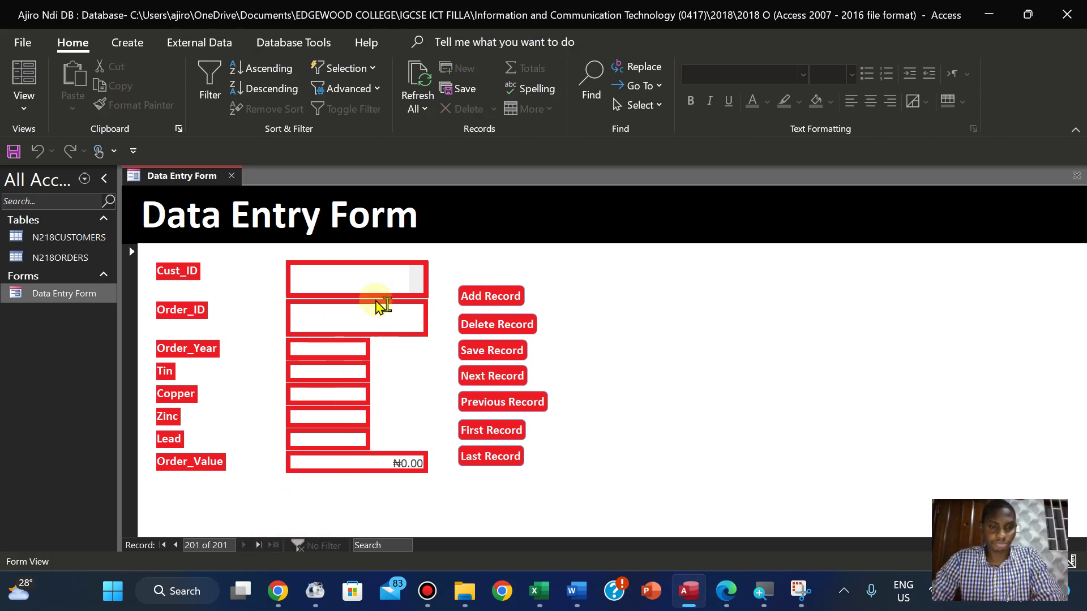
{"action": "left_click", "coordinate": [726, 591]}
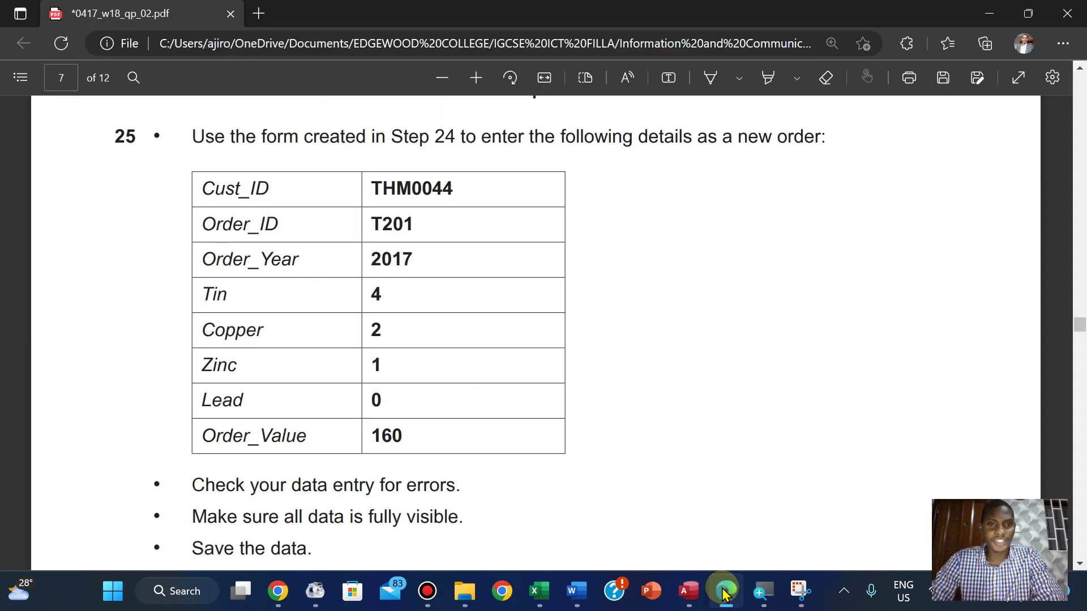
{"action": "left_click", "coordinate": [726, 594]}
{"action": "left_click", "coordinate": [724, 594]}
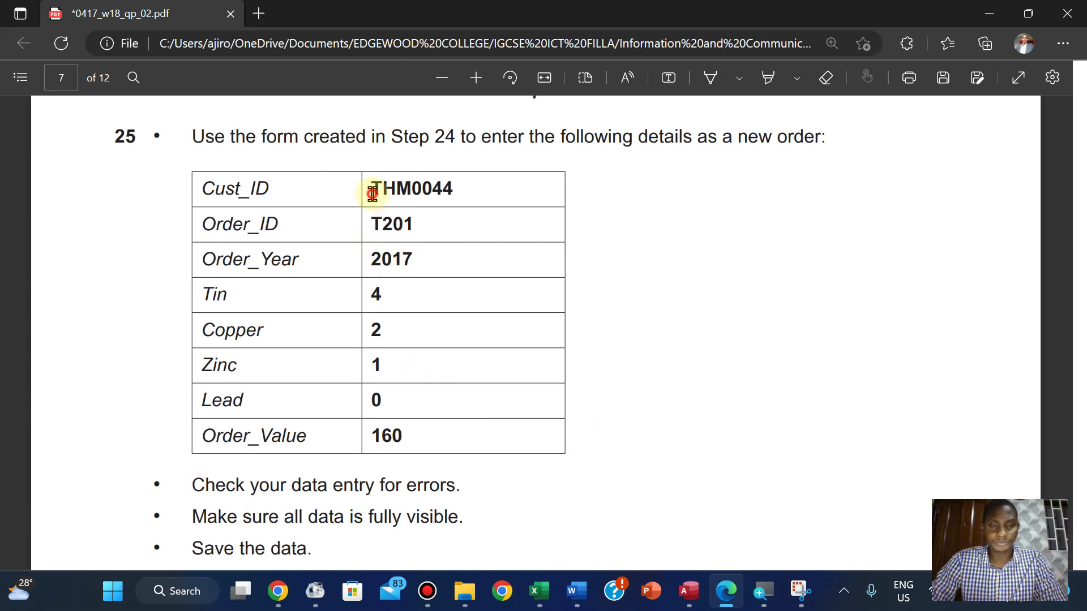
{"action": "left_click_drag", "start_coordinate": [372, 195], "coordinate": [468, 184]}
{"action": "left_click", "coordinate": [406, 194]}
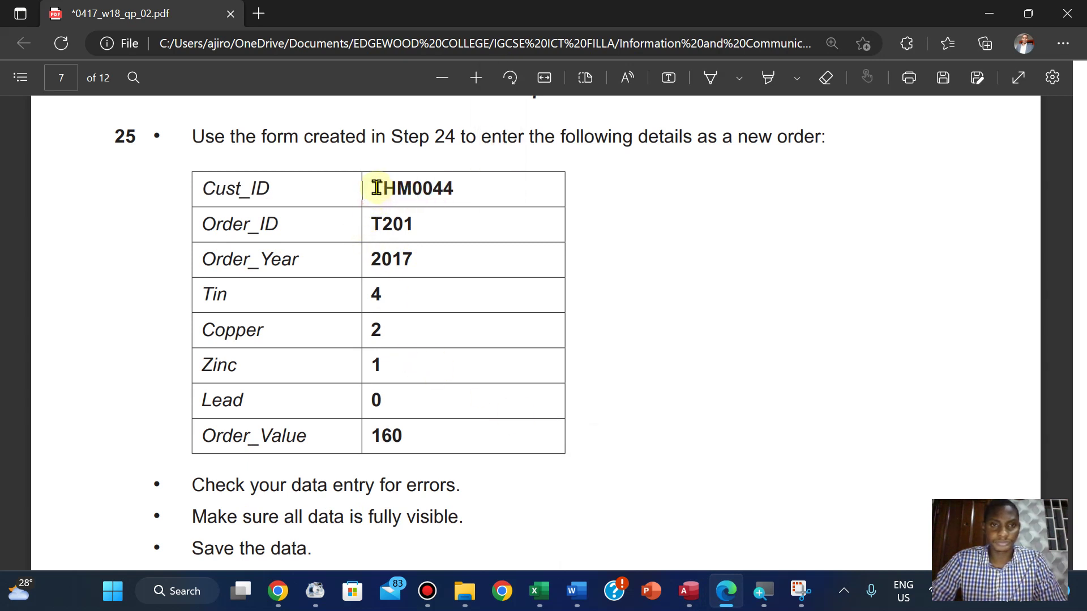
{"action": "left_click_drag", "start_coordinate": [372, 188], "coordinate": [460, 191]}
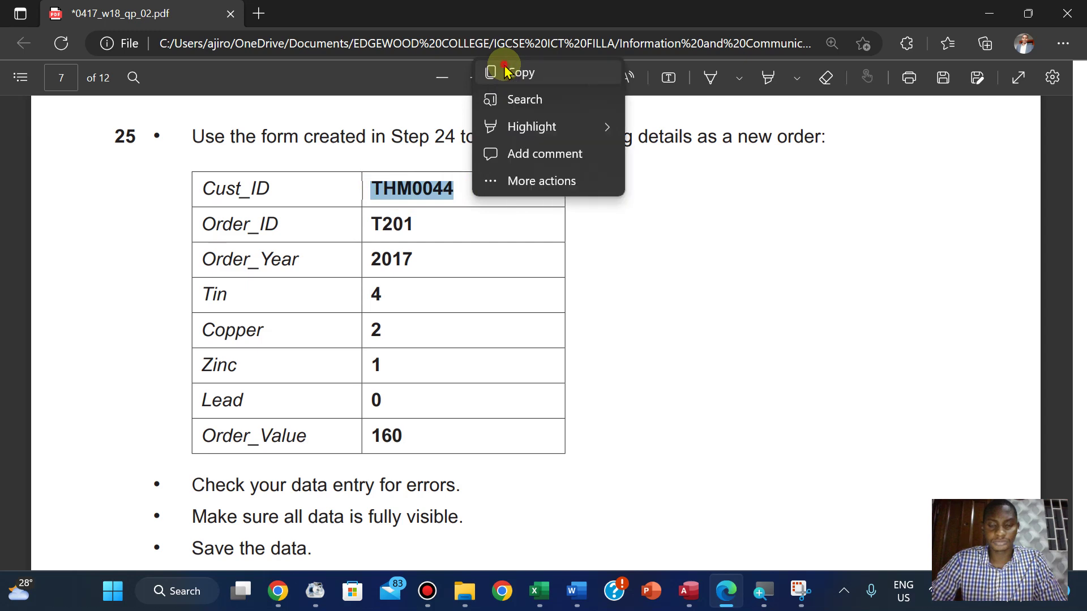
{"action": "left_click", "coordinate": [506, 72]}
{"action": "left_click", "coordinate": [688, 590]}
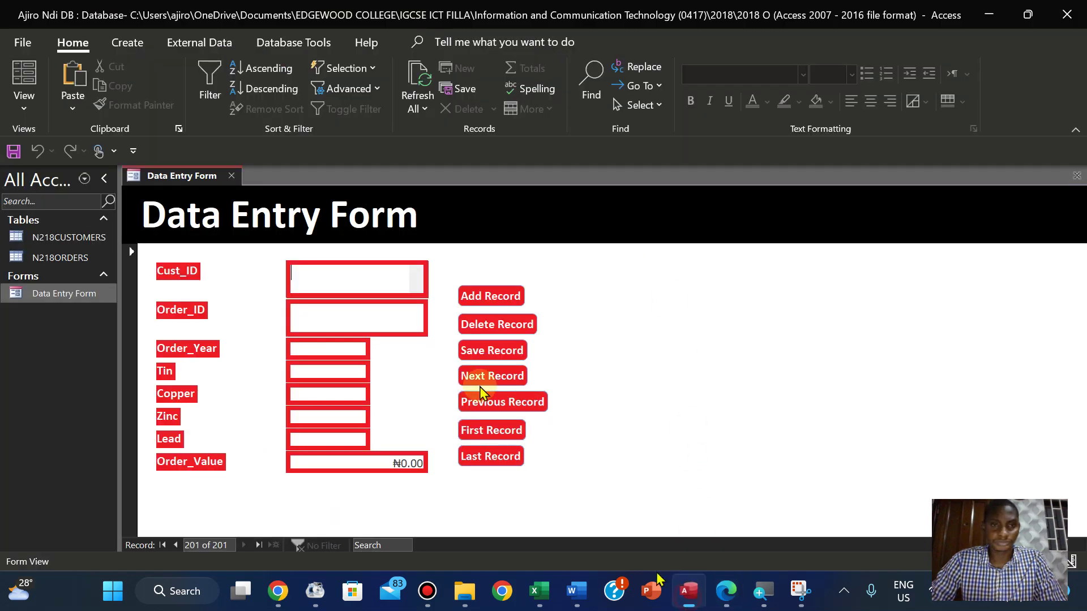
{"action": "right_click", "coordinate": [335, 277]}
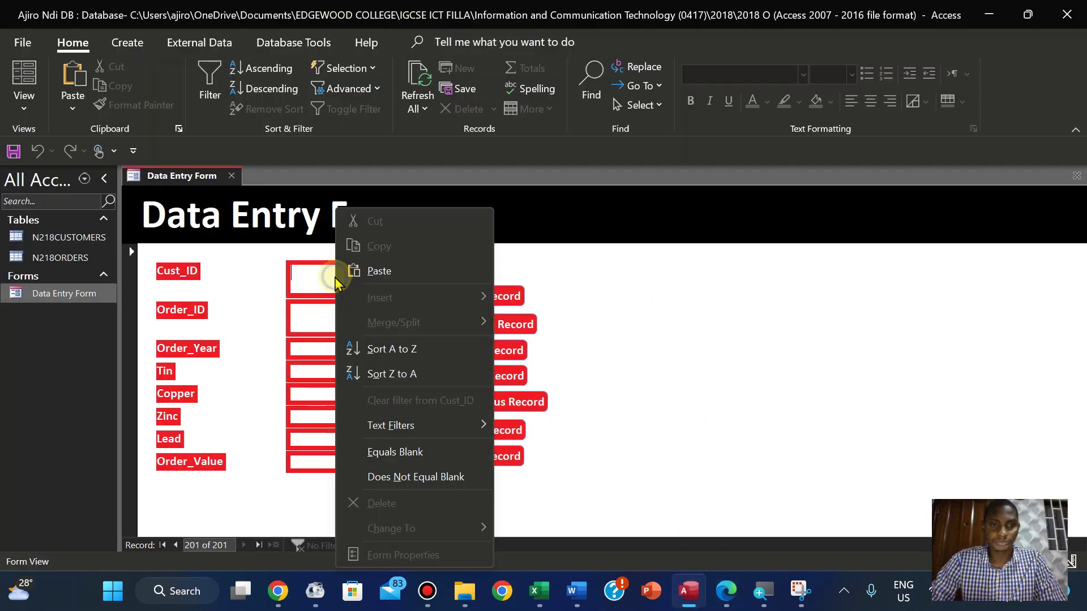
{"action": "left_click", "coordinate": [378, 272]}
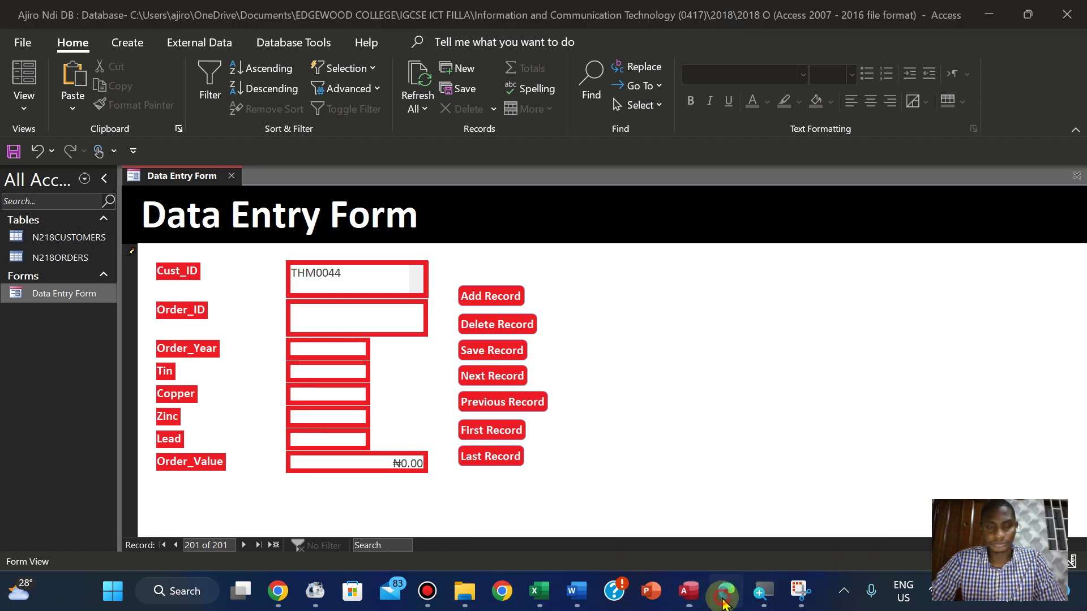
Copy T201 from the PDF and paste it into Order_ID
{"action": "left_click", "coordinate": [726, 591]}
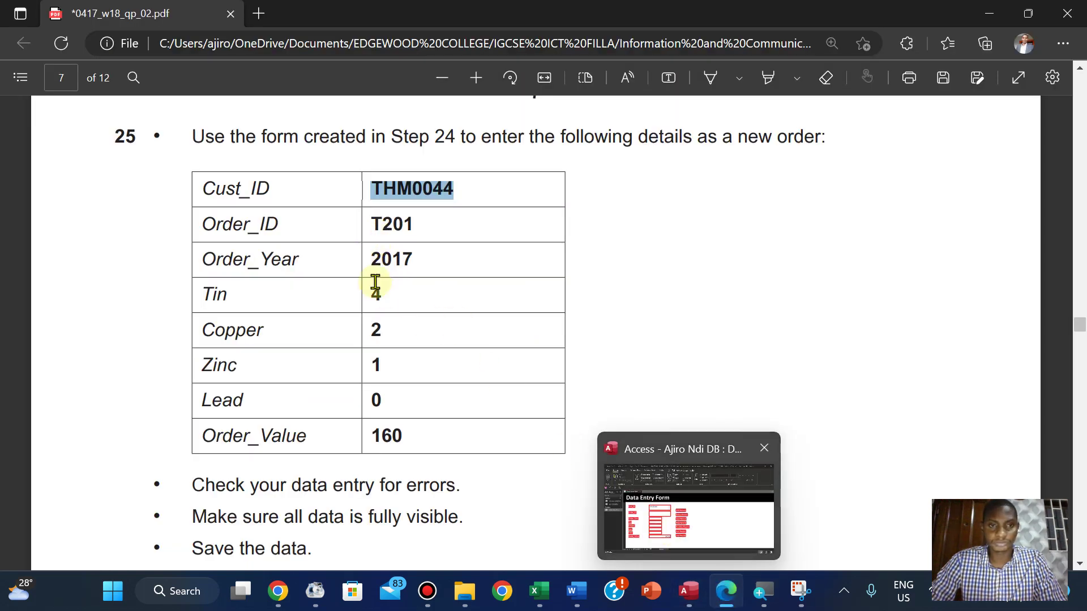
{"action": "left_click", "coordinate": [368, 225]}
{"action": "left_click_drag", "start_coordinate": [369, 225], "coordinate": [415, 219]}
{"action": "left_click", "coordinate": [380, 224]}
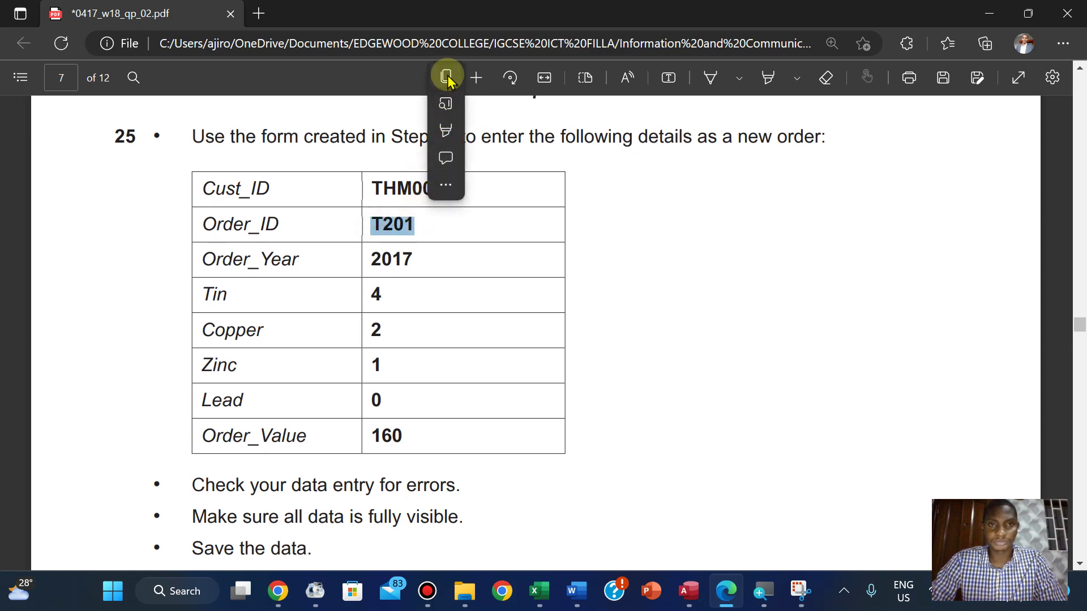
{"action": "left_click", "coordinate": [447, 76]}
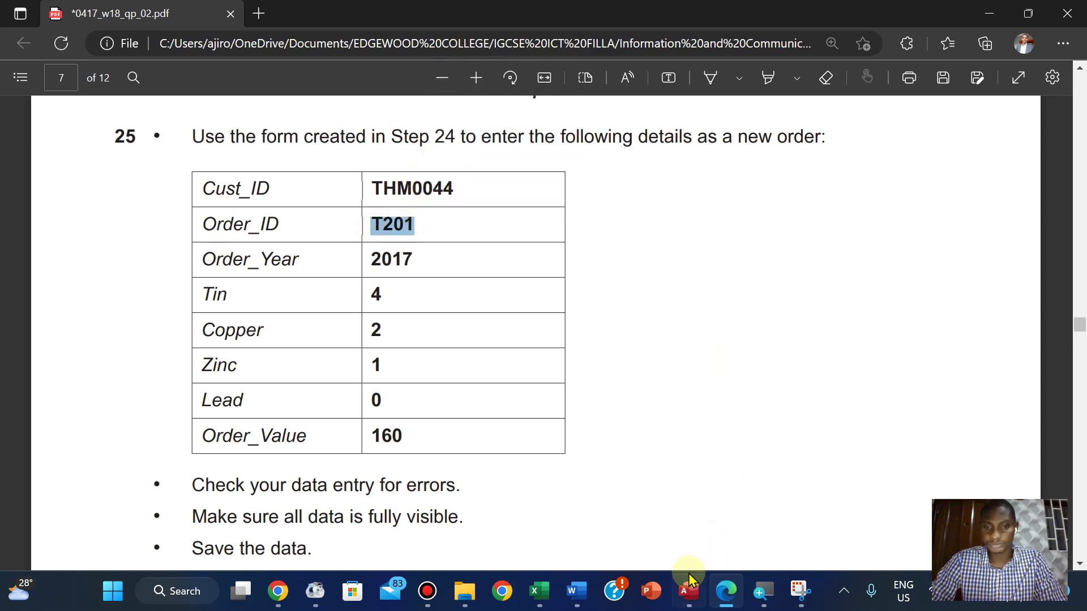
{"action": "mouse_move", "coordinate": [691, 592]}
{"action": "left_click", "coordinate": [689, 535]}
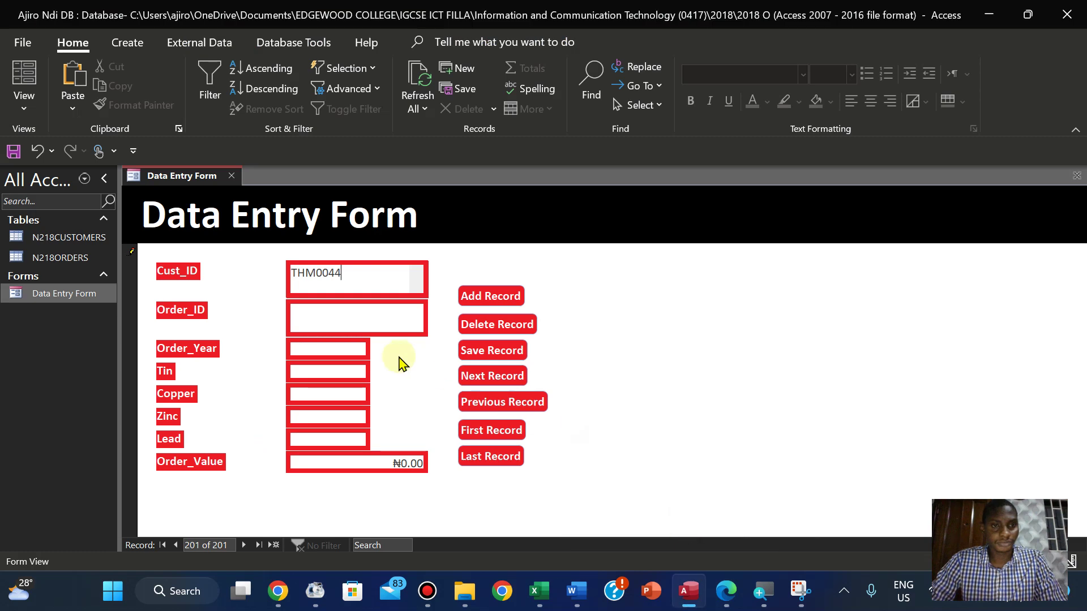
{"action": "right_click", "coordinate": [334, 316]}
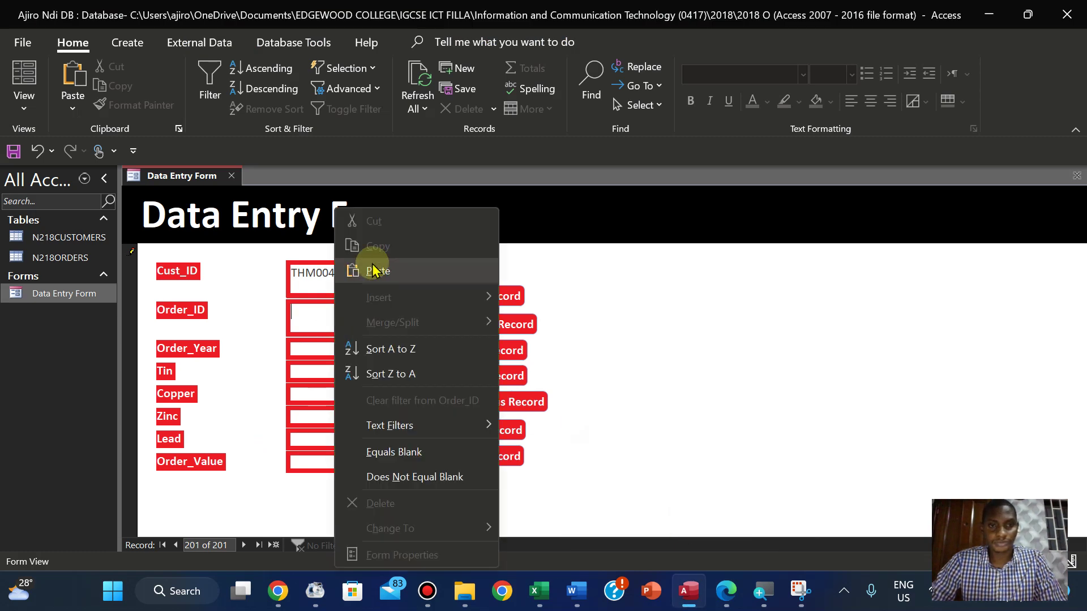
{"action": "left_click", "coordinate": [371, 272]}
Copy 2017 from the PDF and paste it into Order_Year
{"action": "mouse_move", "coordinate": [727, 591]}
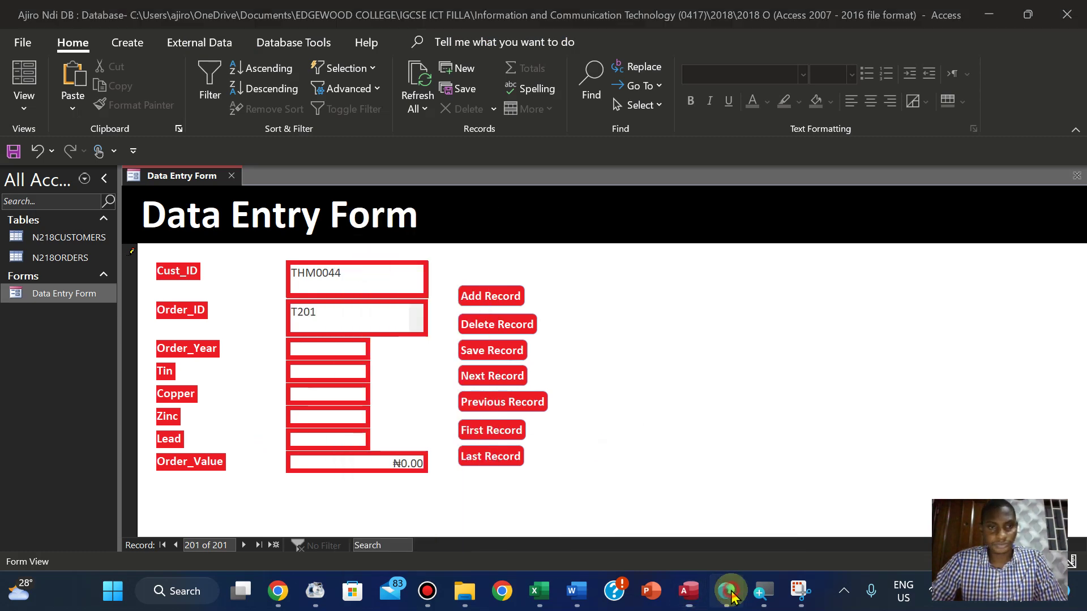
{"action": "left_click", "coordinate": [727, 493]}
{"action": "left_click_drag", "start_coordinate": [368, 263], "coordinate": [413, 259]}
{"action": "key", "text": "super+c"}
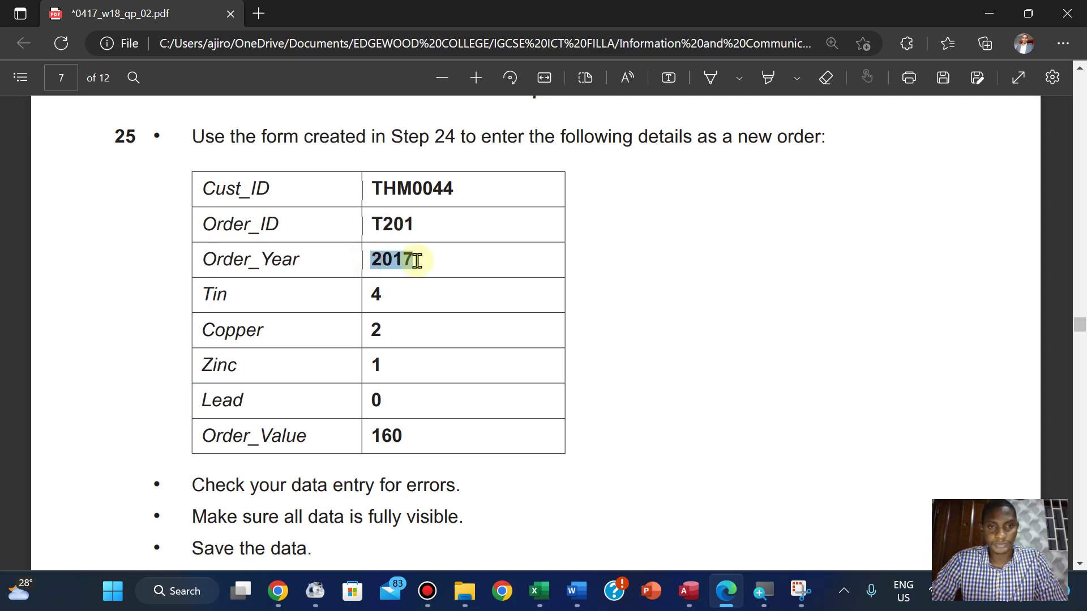
{"action": "left_click", "coordinate": [437, 116]}
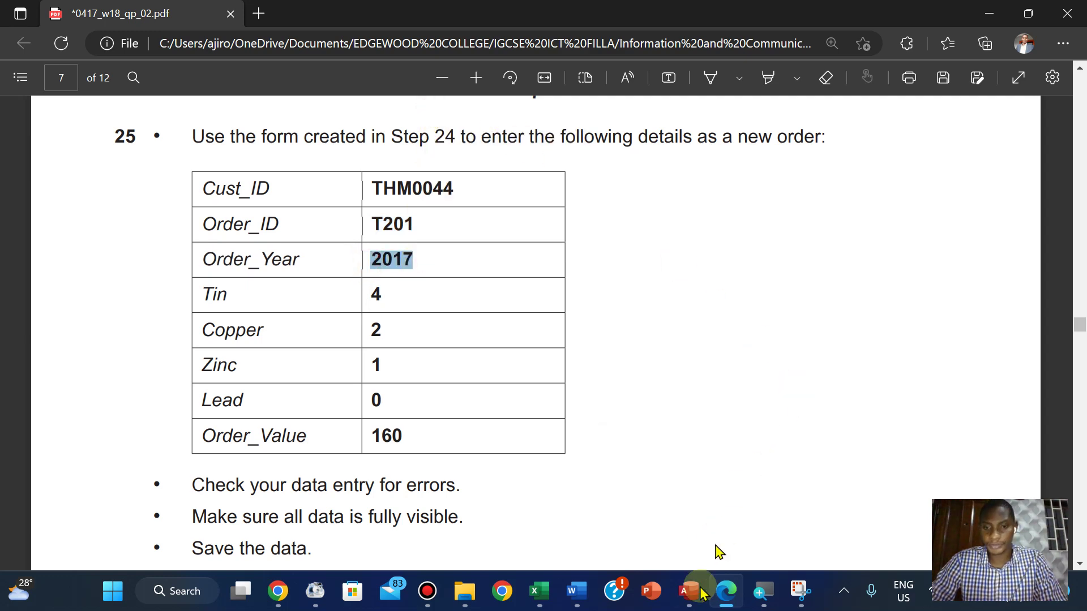
{"action": "mouse_move", "coordinate": [688, 591]}
{"action": "left_click", "coordinate": [696, 498]}
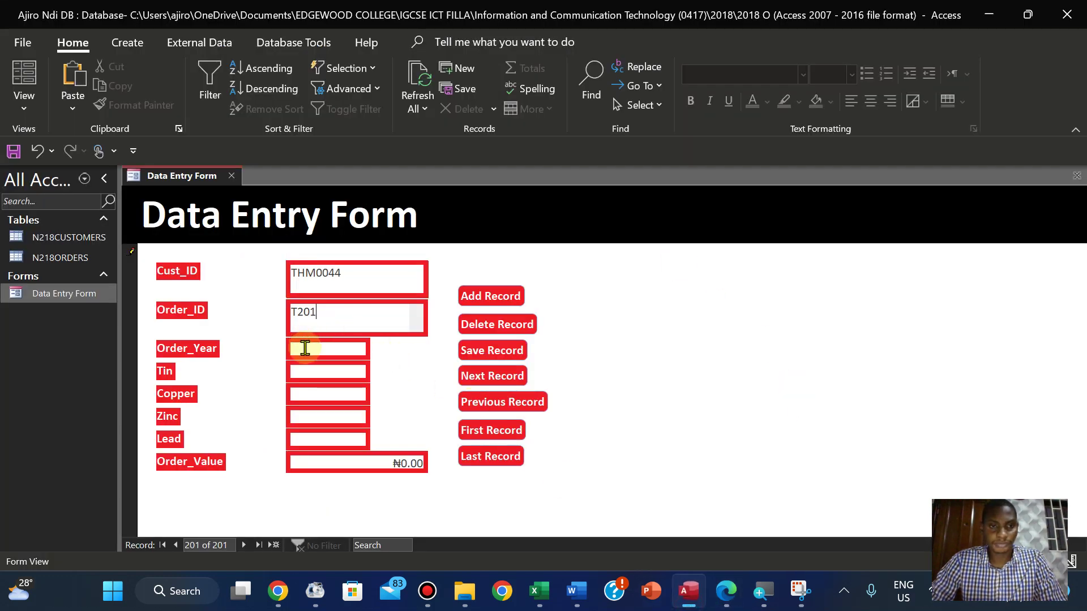
{"action": "right_click", "coordinate": [305, 348]}
{"action": "left_click", "coordinate": [300, 349]}
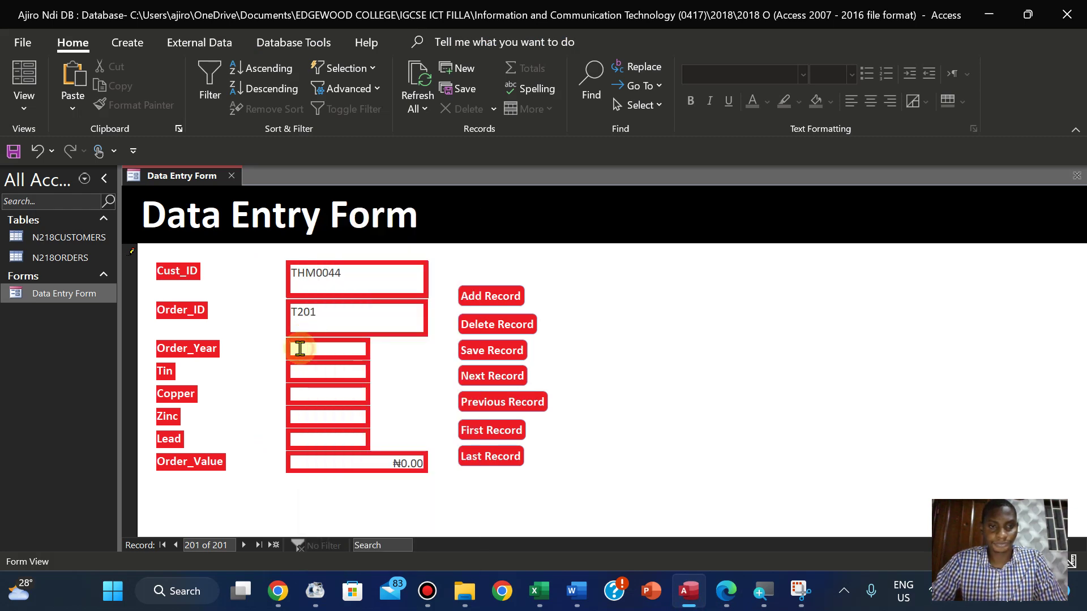
{"action": "right_click", "coordinate": [300, 350]}
{"action": "left_click", "coordinate": [346, 270]}
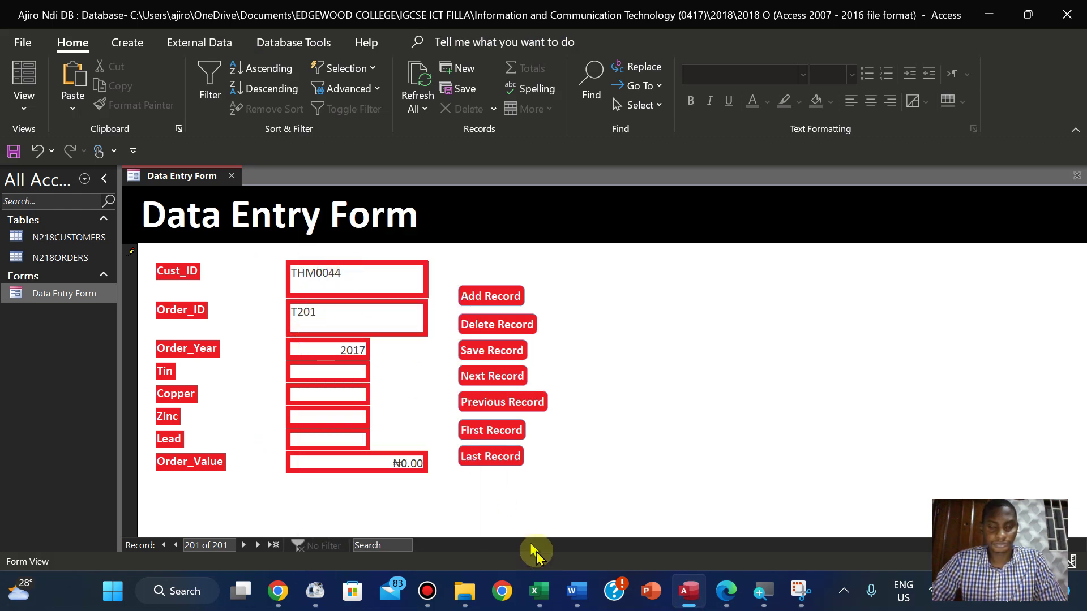
Enter Tin 4 and Copper 2, checking the quantities against the PDF
{"action": "left_click", "coordinate": [727, 591]}
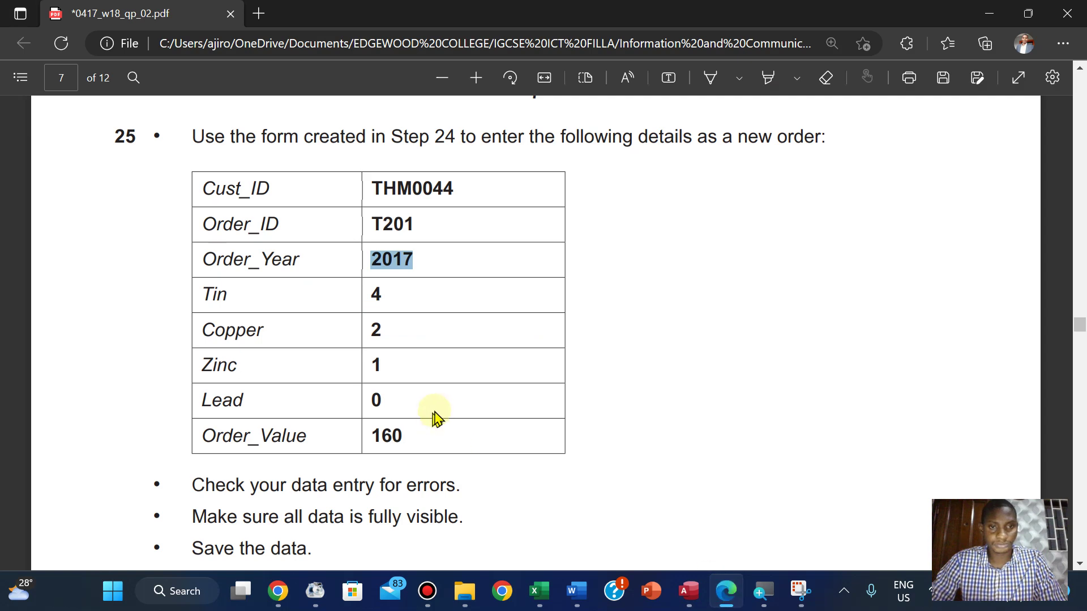
{"action": "left_click", "coordinate": [725, 604]}
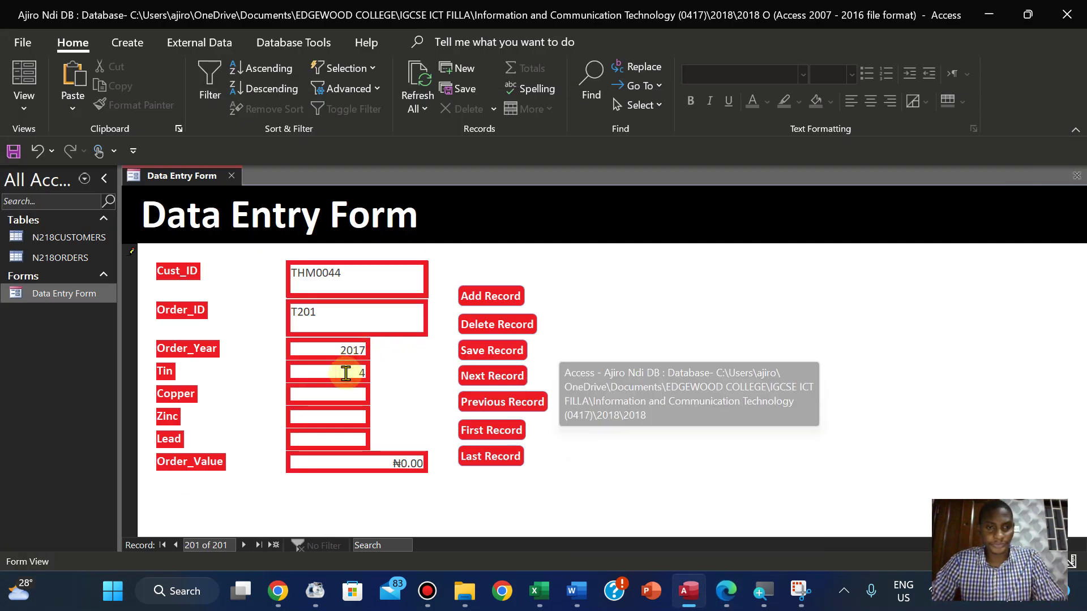
{"action": "type", "text": "4"}
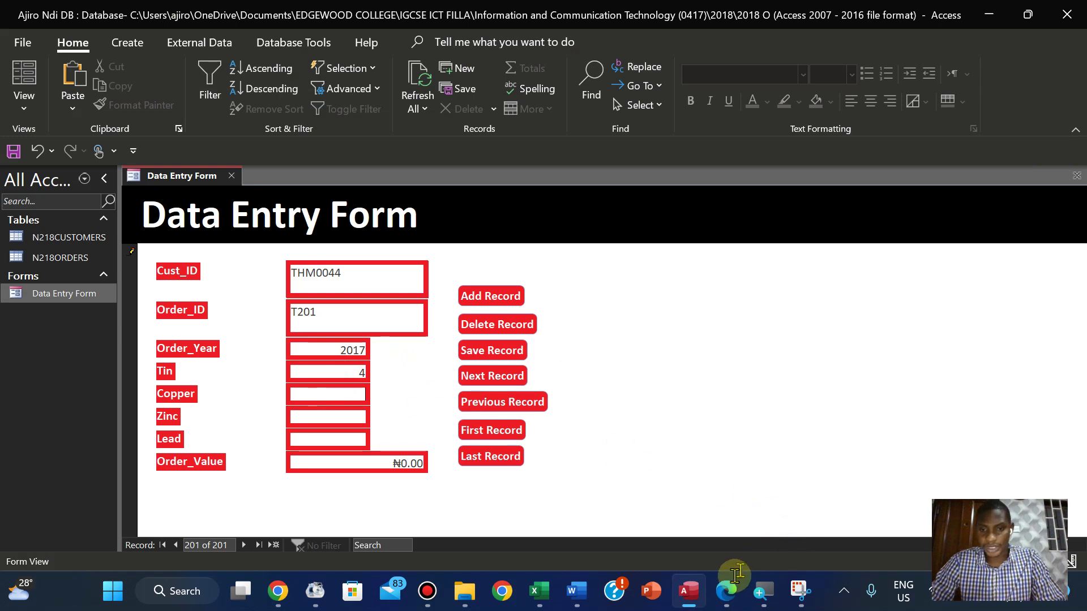
{"action": "left_click", "coordinate": [727, 592]}
{"action": "left_click", "coordinate": [729, 593]}
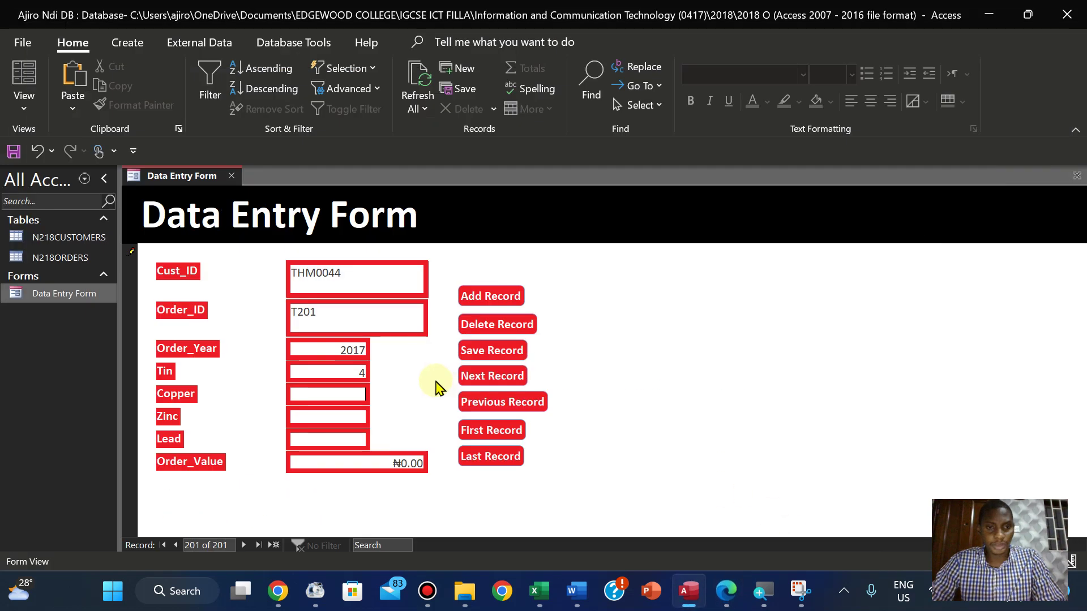
{"action": "left_click", "coordinate": [348, 395]}
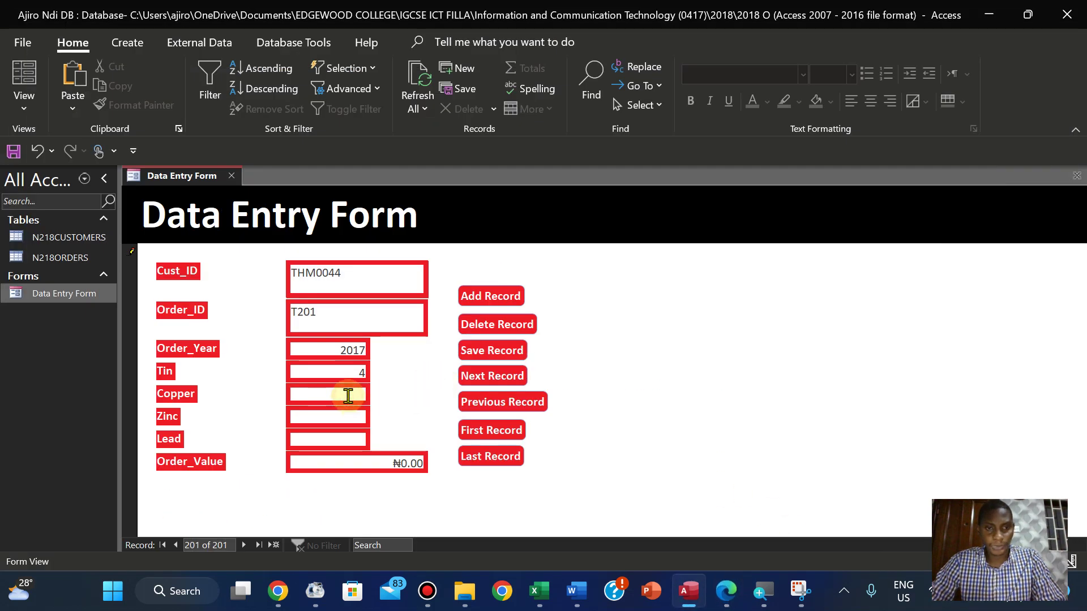
{"action": "type", "text": "2"}
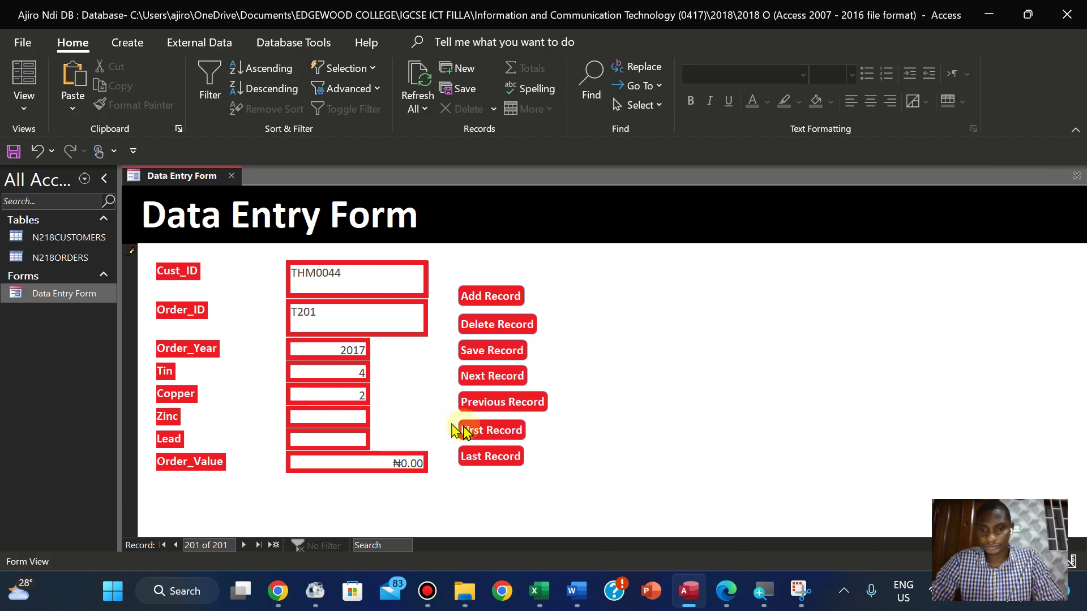
{"action": "left_click", "coordinate": [729, 594]}
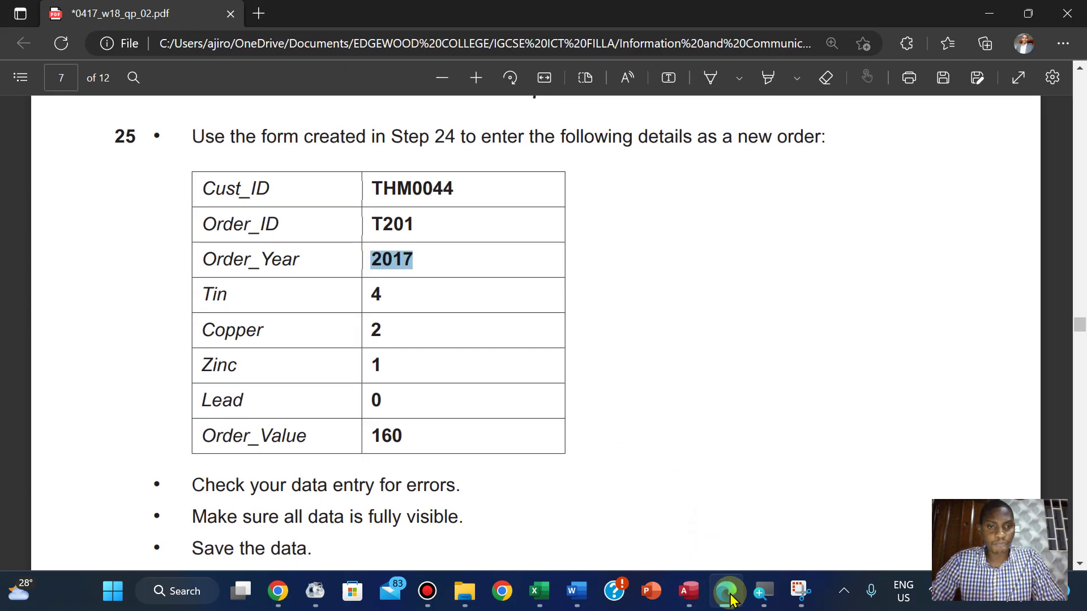
{"action": "left_click", "coordinate": [728, 595]}
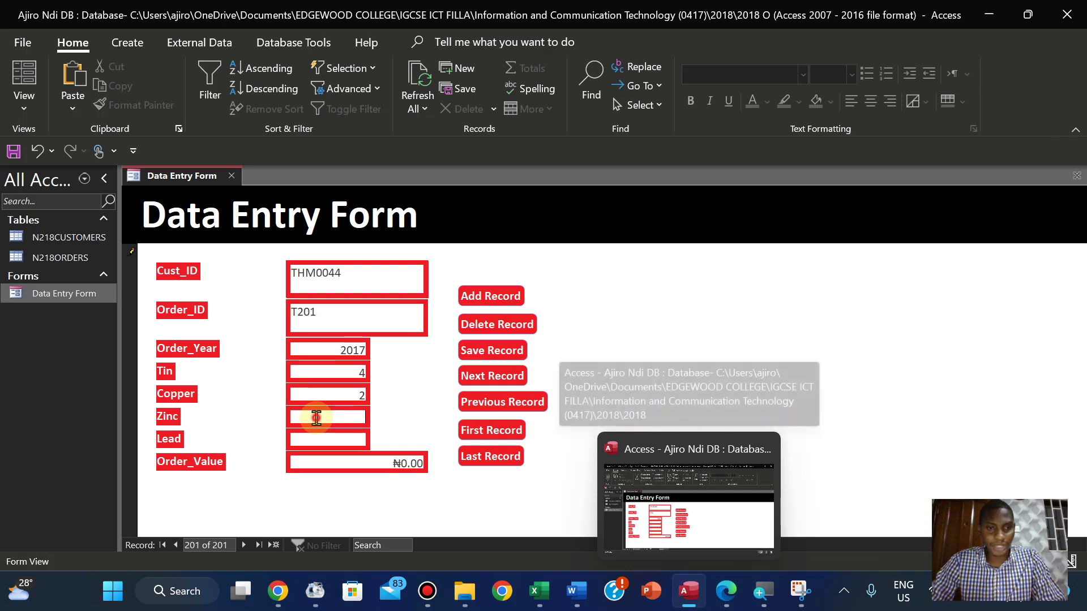
Enter Zinc 1, Lead 0 and Order_Value 160 to complete order T201
{"action": "left_click", "coordinate": [316, 418]}
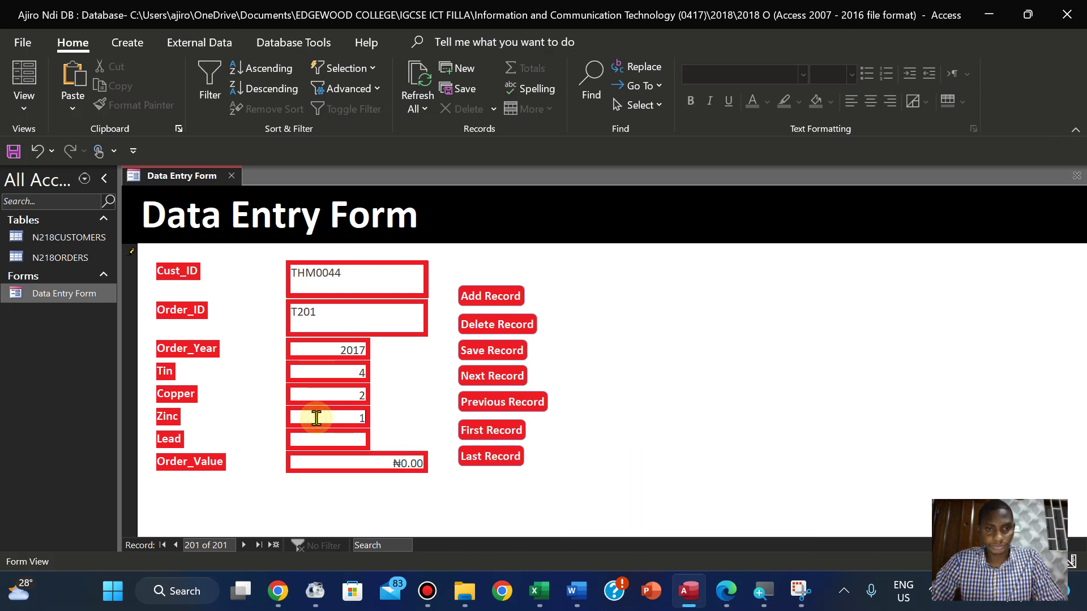
{"action": "type", "text": "1"}
{"action": "left_click", "coordinate": [726, 594]}
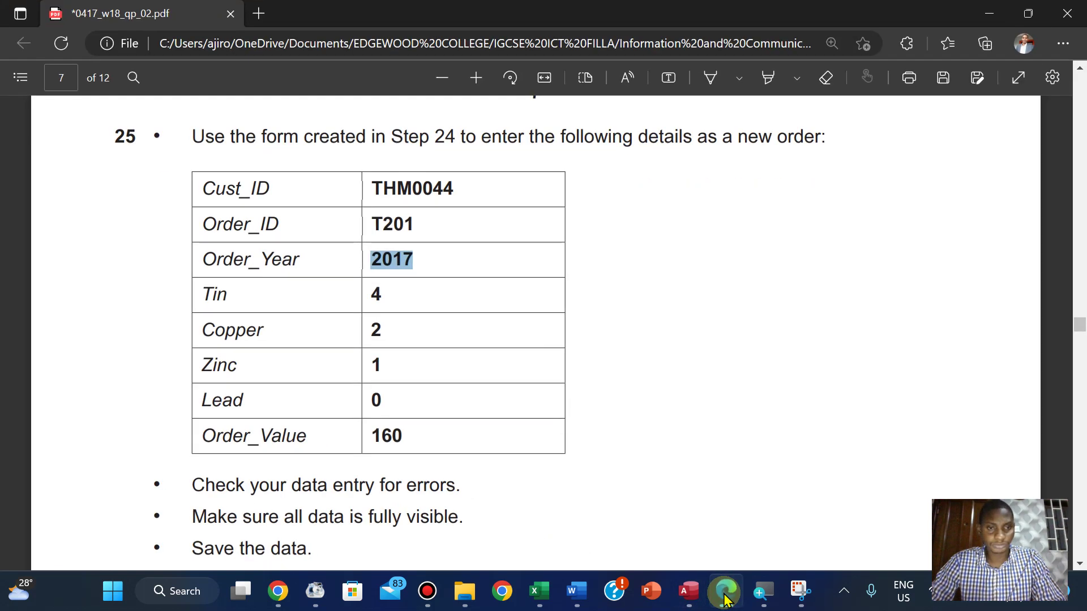
{"action": "left_click", "coordinate": [726, 594]}
{"action": "left_click", "coordinate": [320, 439]}
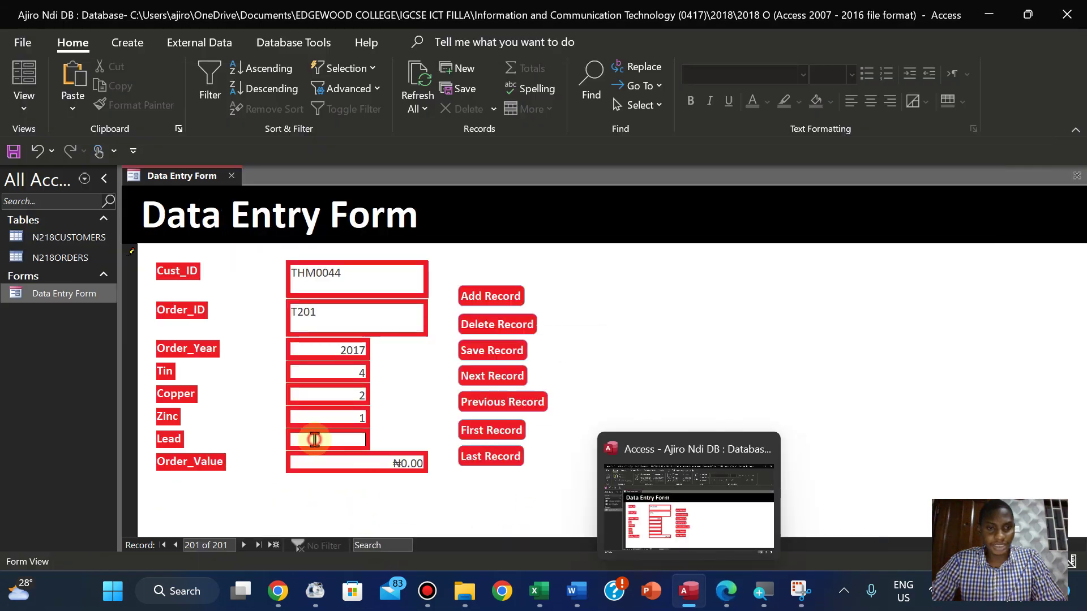
{"action": "type", "text": "0"}
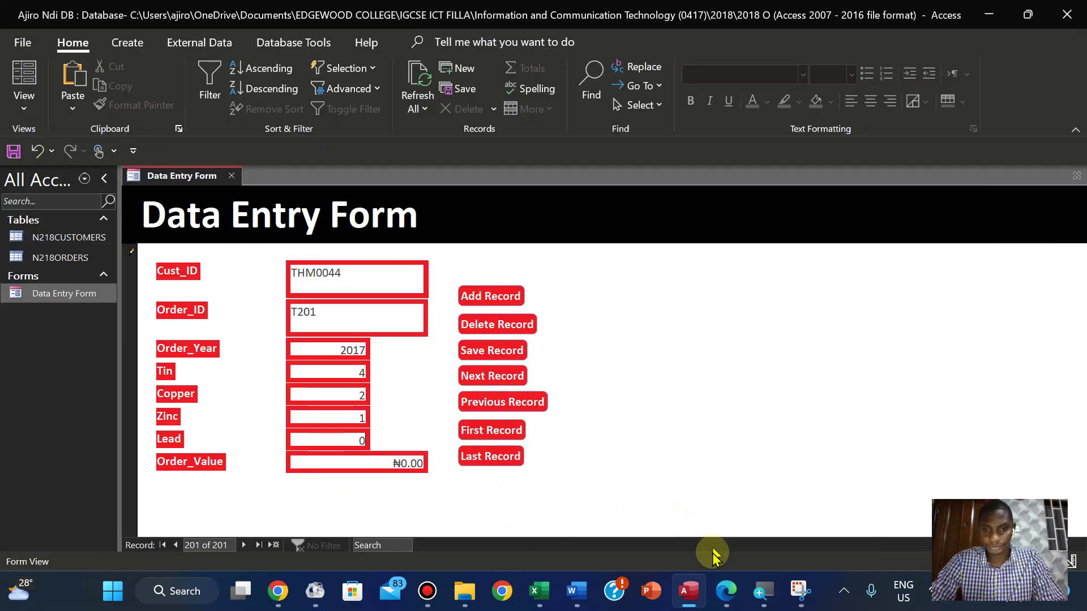
{"action": "left_click", "coordinate": [726, 592]}
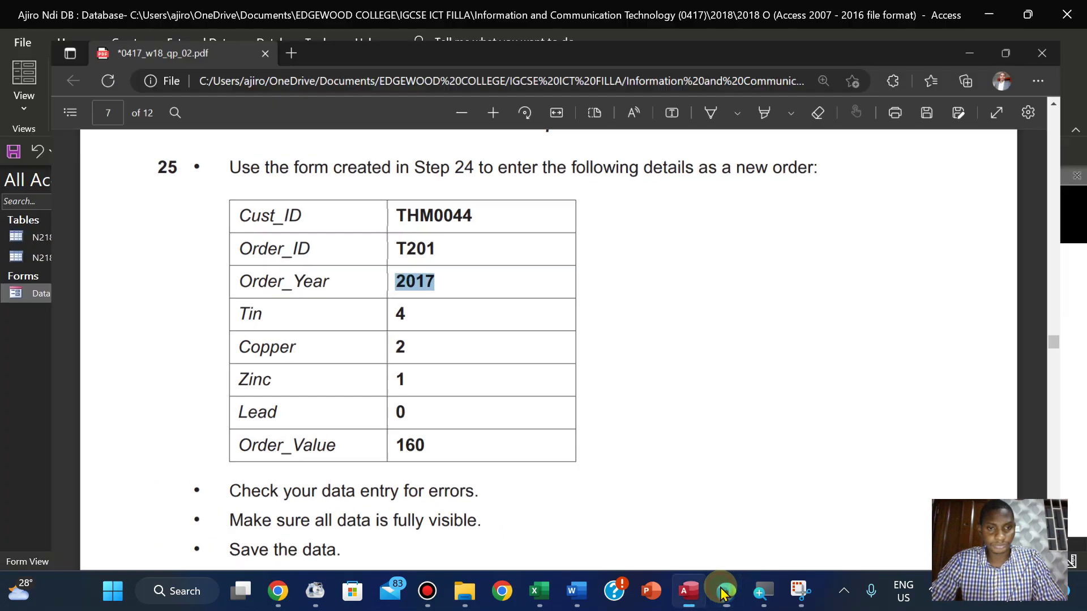
{"action": "left_click", "coordinate": [724, 592]}
{"action": "left_click", "coordinate": [394, 460]}
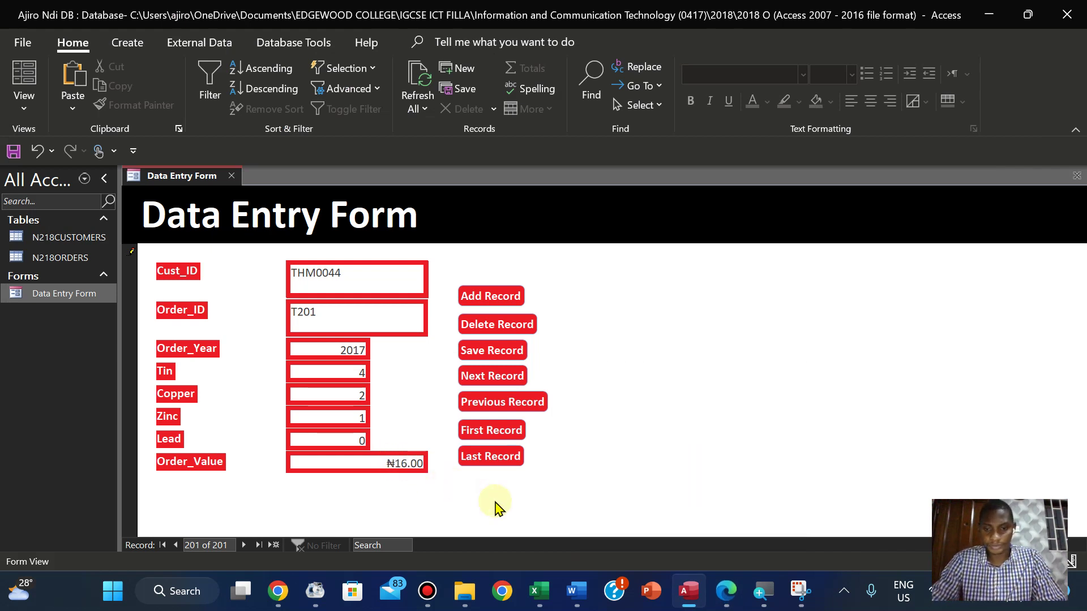
{"action": "key", "text": "BackSpace"}
{"action": "key", "text": "BackSpace"}
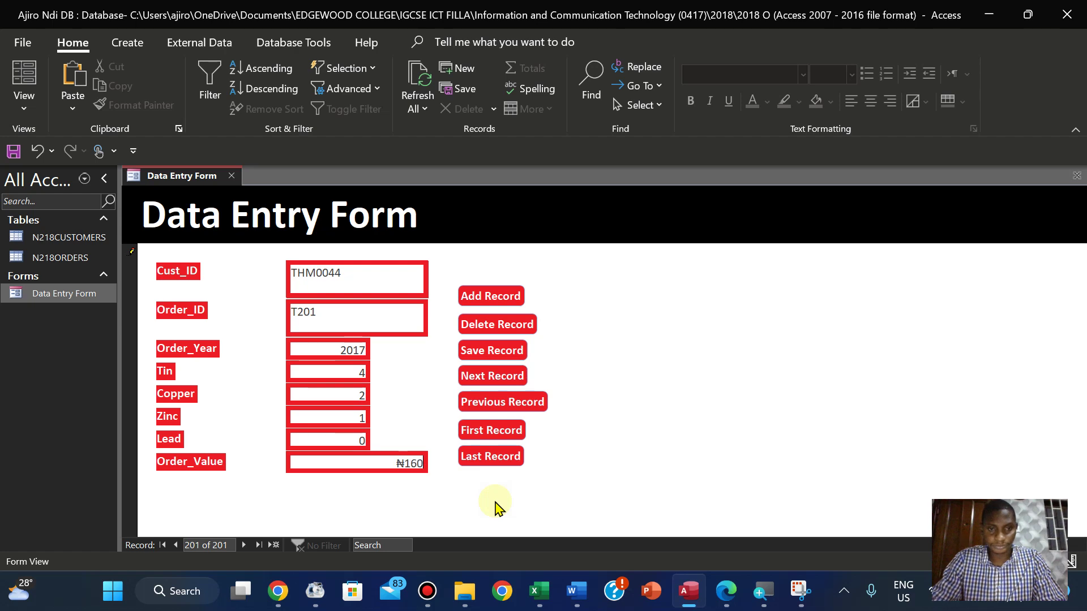
{"action": "left_click", "coordinate": [532, 496]}
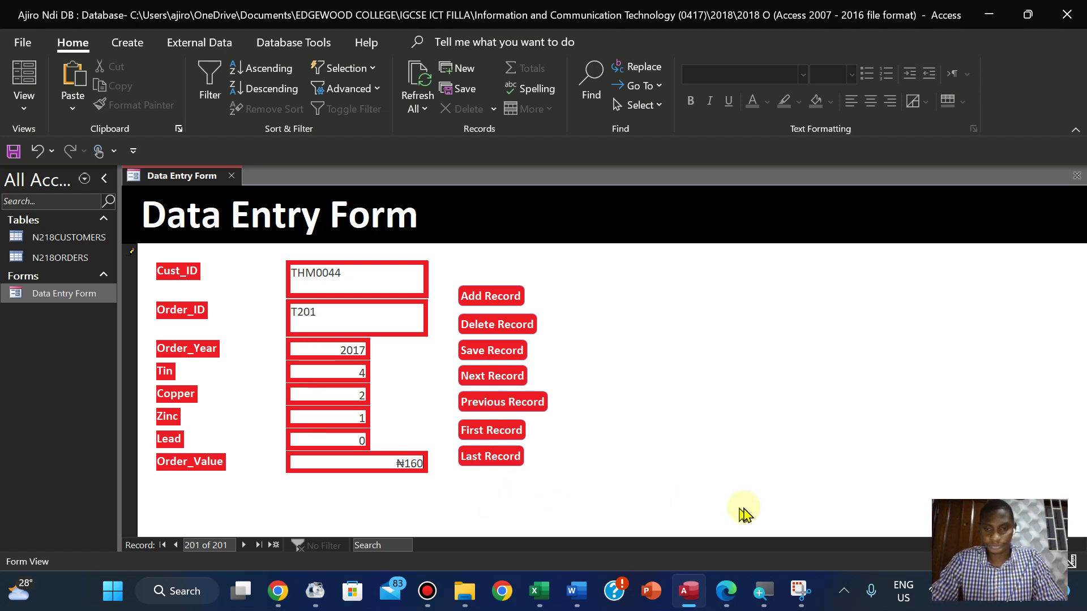
Save order T201 as record 201 after rechecking the task instructions and Order_Value
{"action": "left_click", "coordinate": [727, 591]}
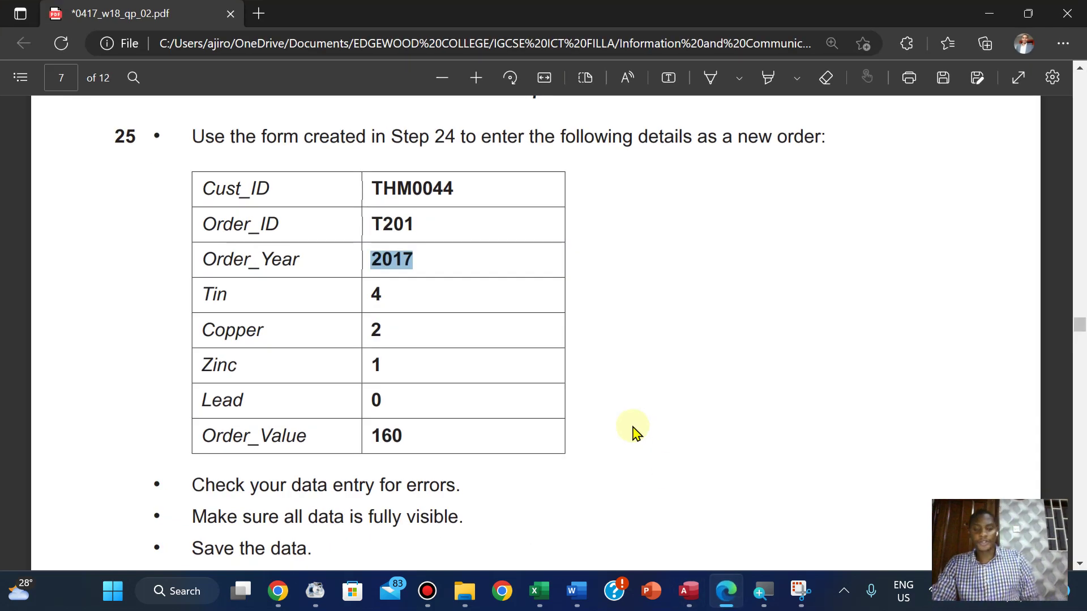
{"action": "scroll", "coordinate": [635, 432], "scroll_direction": "down", "scroll_amount": 3}
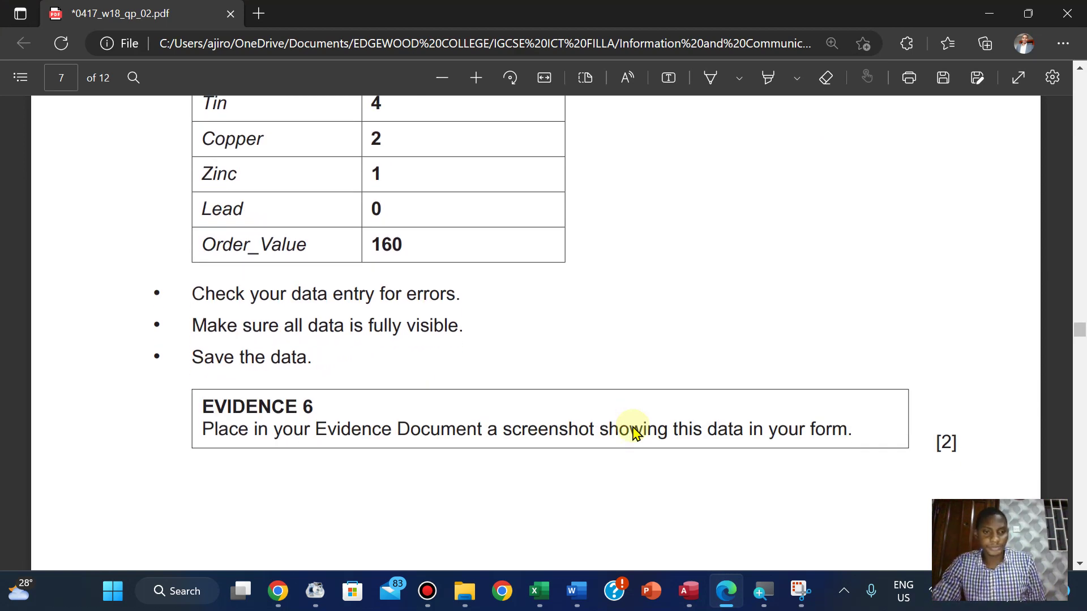
{"action": "scroll", "coordinate": [635, 432], "scroll_direction": "up", "scroll_amount": 1}
{"action": "left_click", "coordinate": [687, 591]}
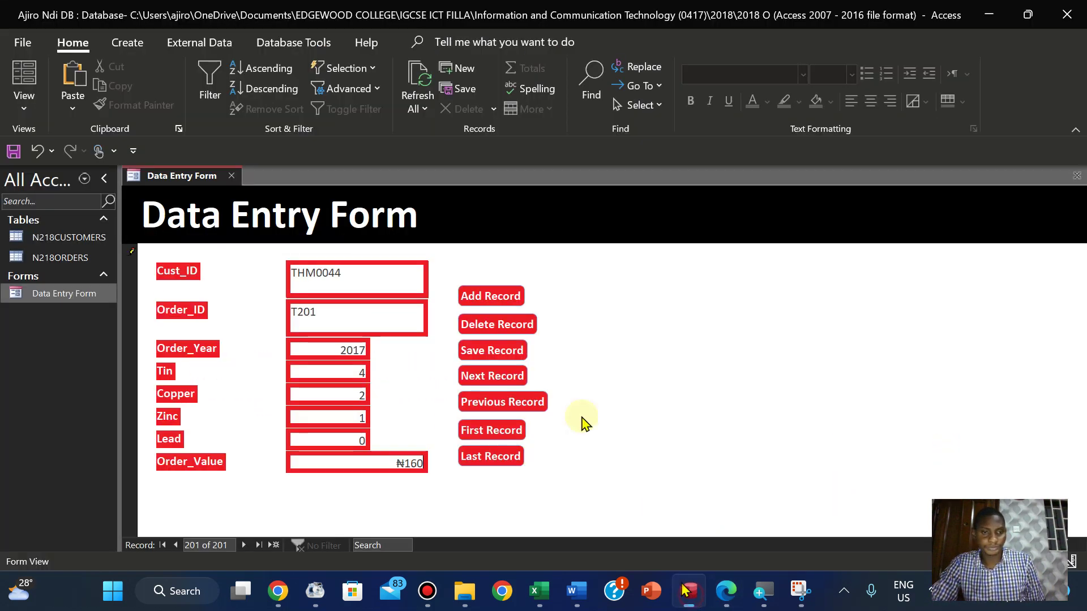
{"action": "left_click", "coordinate": [494, 355]}
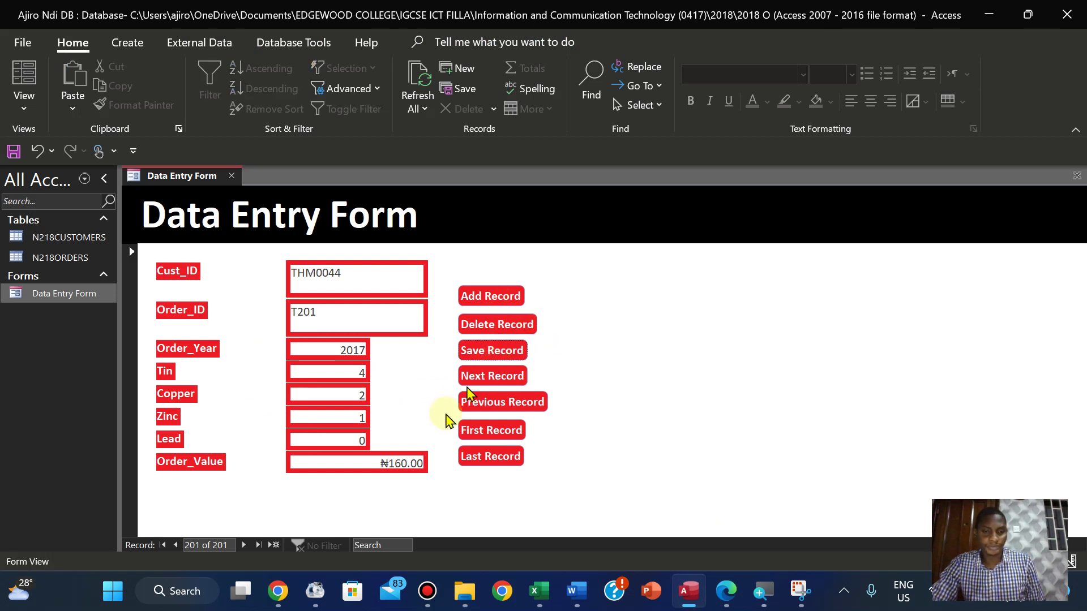
{"action": "left_click", "coordinate": [421, 464]}
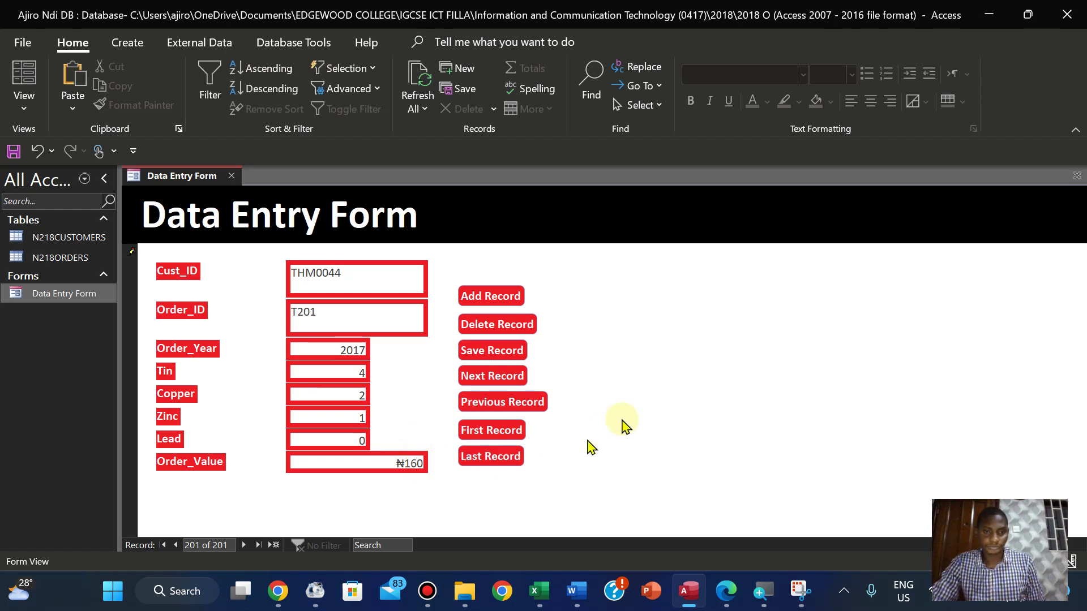
{"action": "left_click", "coordinate": [727, 592]}
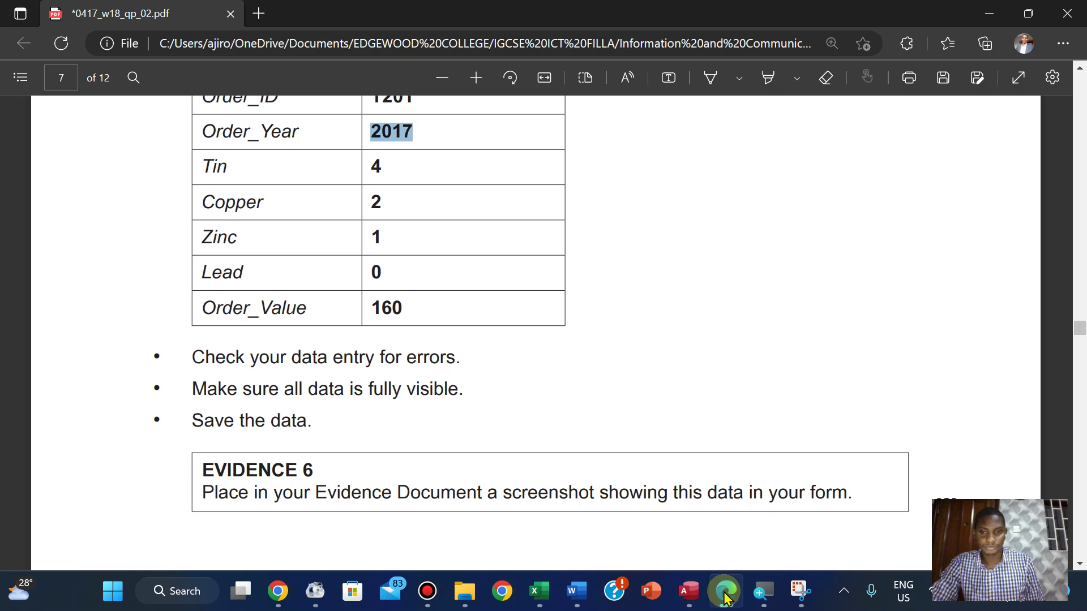
{"action": "left_click", "coordinate": [726, 592]}
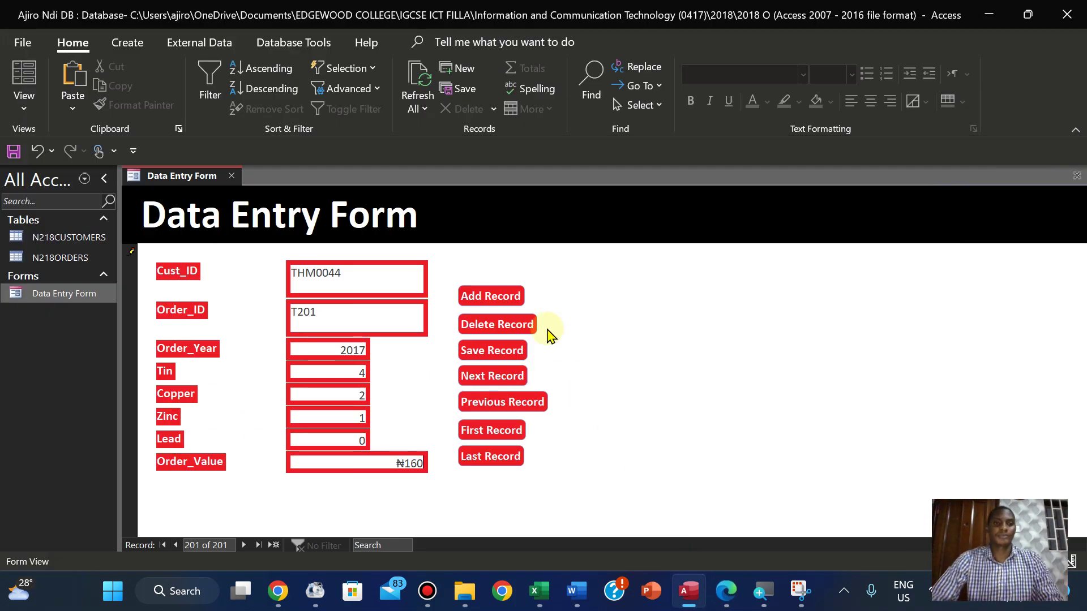
Snip the Data Entry Form showing order T201, then switch to the Word evidence document
{"action": "left_click", "coordinate": [801, 591]}
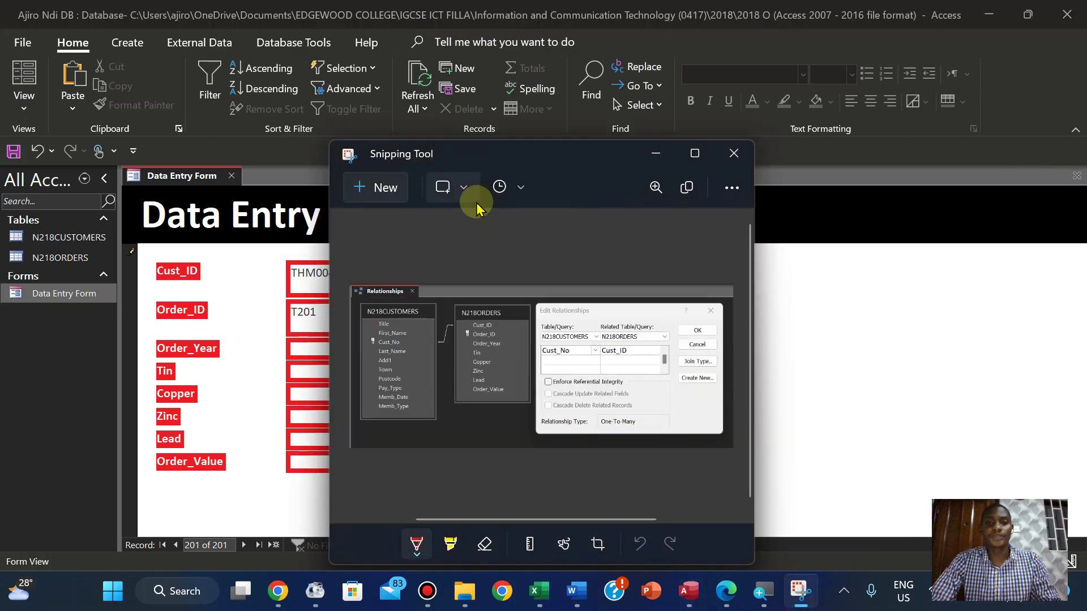
{"action": "left_click", "coordinate": [367, 187]}
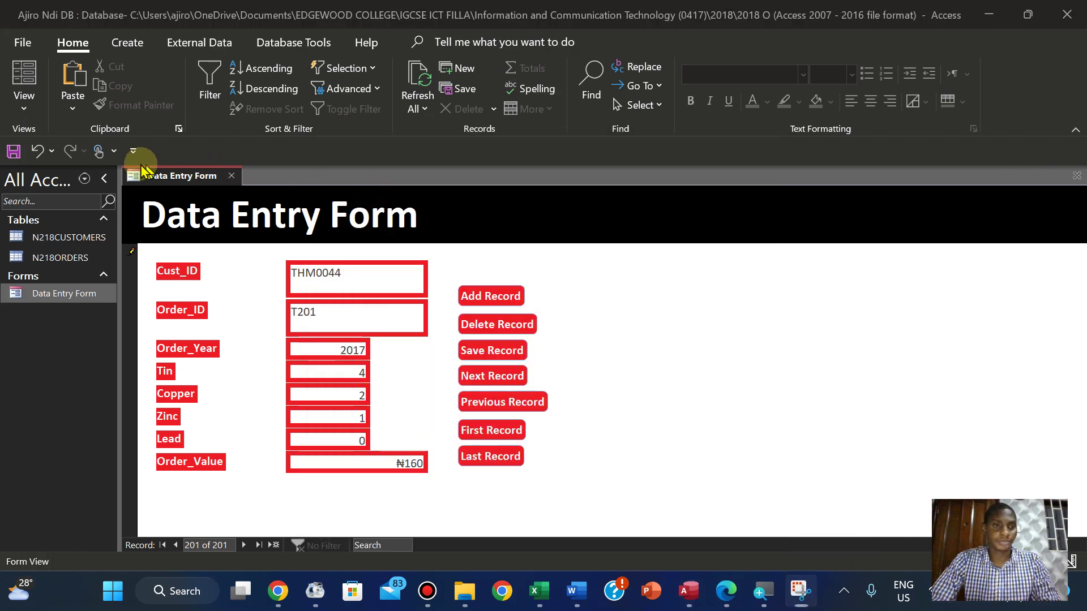
{"action": "left_click_drag", "start_coordinate": [121, 165], "coordinate": [563, 486]}
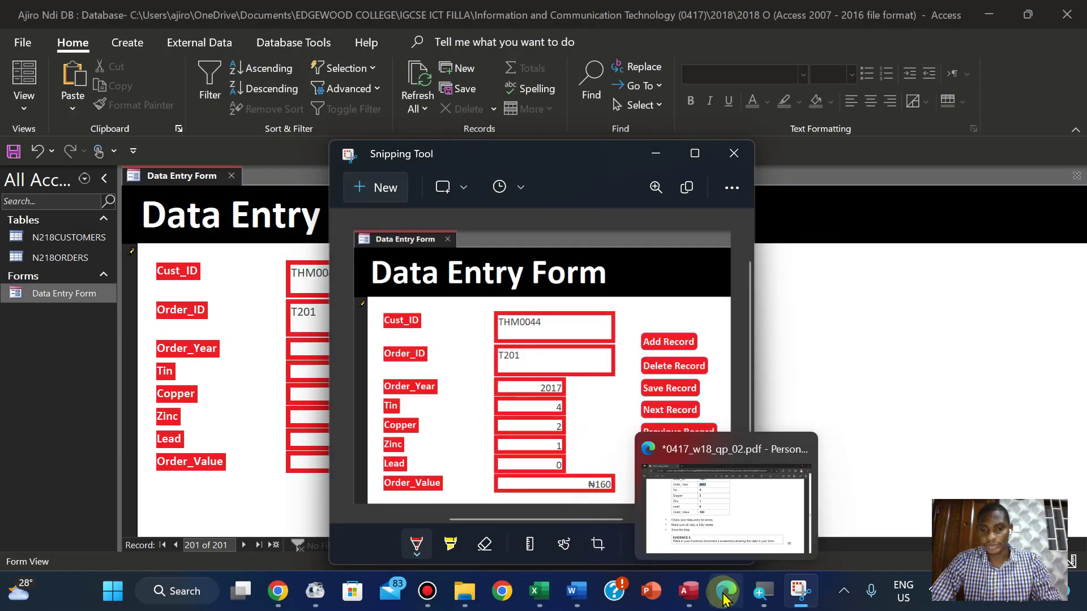
{"action": "left_click", "coordinate": [724, 591]}
{"action": "left_click", "coordinate": [724, 596]}
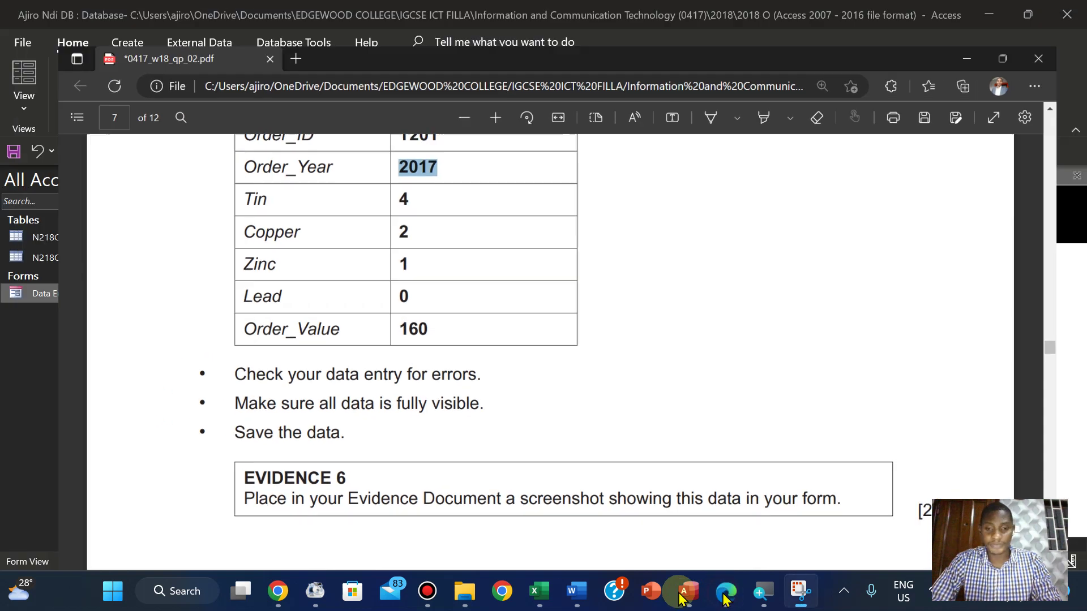
{"action": "mouse_move", "coordinate": [576, 591]}
{"action": "left_click", "coordinate": [562, 513]}
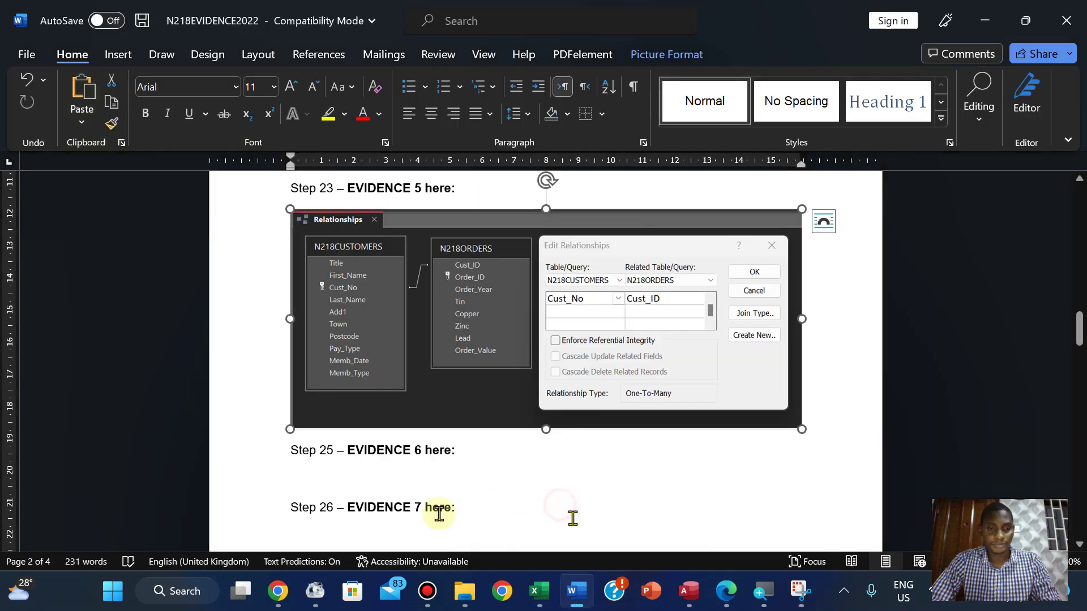
Paste the form screenshot under Step 25 – EVIDENCE 6 and start Step 25 on a new page
{"action": "left_click", "coordinate": [303, 474]}
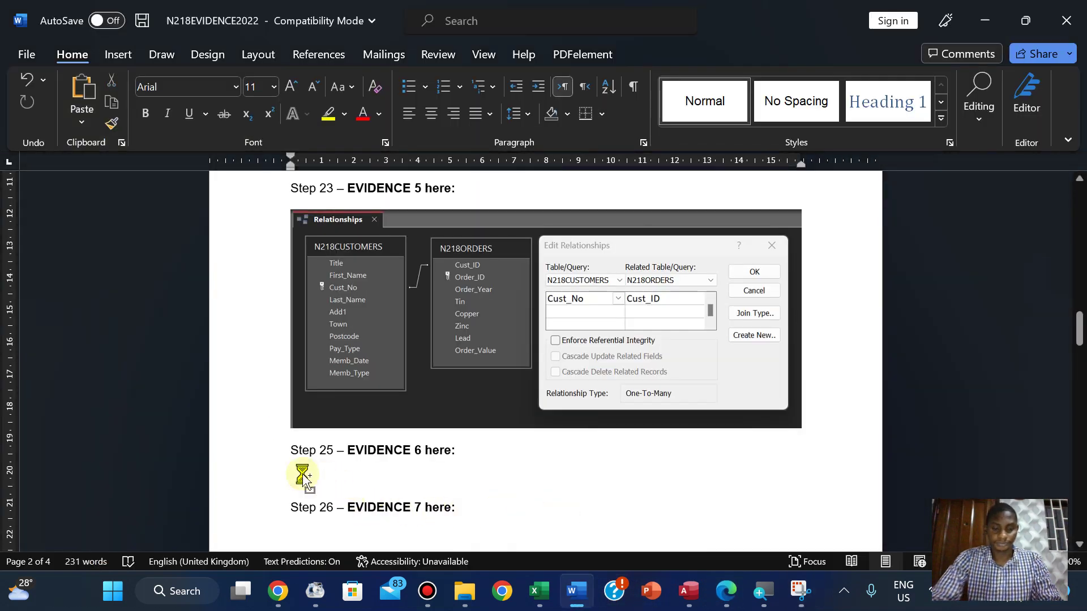
{"action": "key", "text": "ctrl+v"}
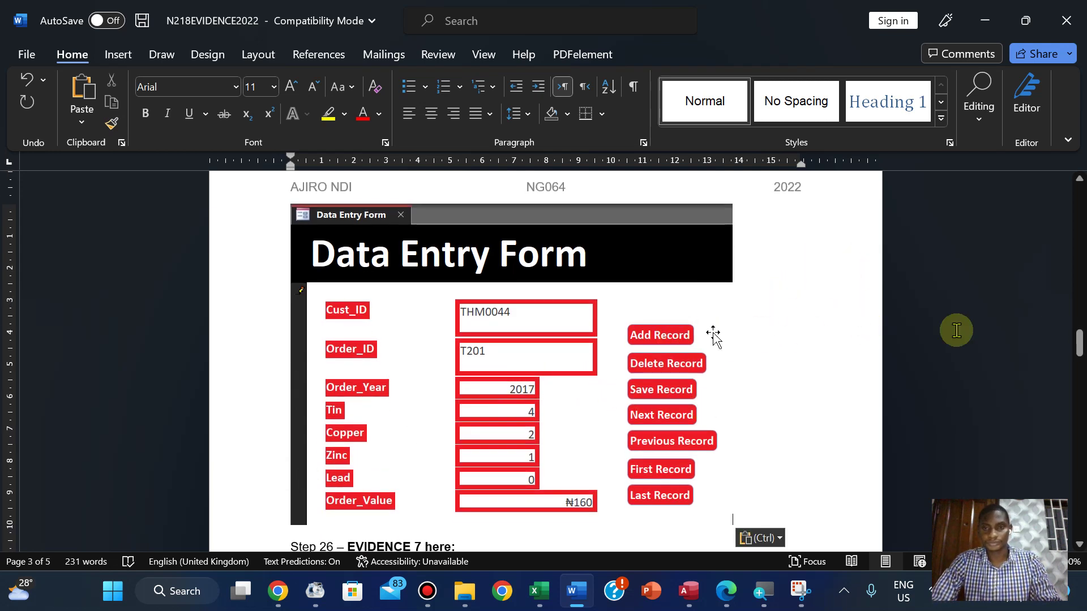
{"action": "left_click_drag", "start_coordinate": [1079, 347], "coordinate": [1076, 322]}
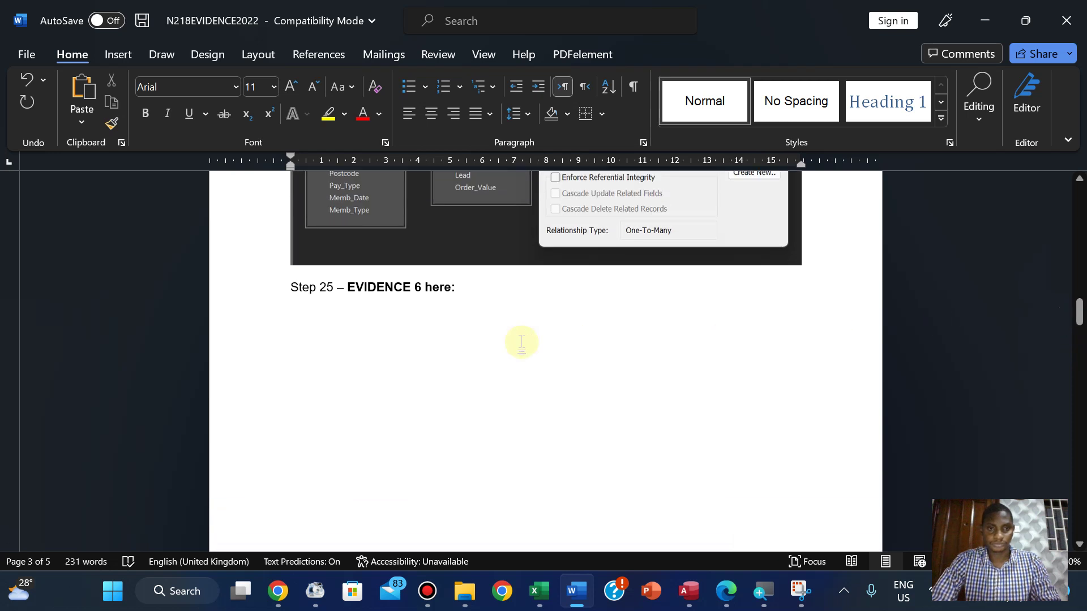
{"action": "left_click", "coordinate": [295, 290]}
{"action": "key", "text": "ctrl+Return"}
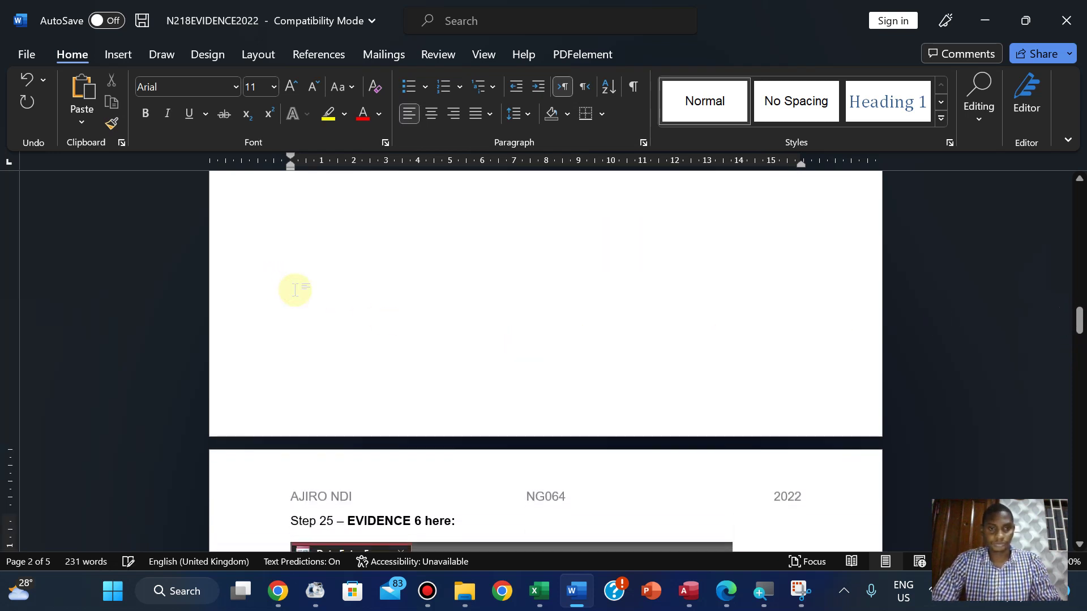
{"action": "left_click", "coordinate": [689, 590]}
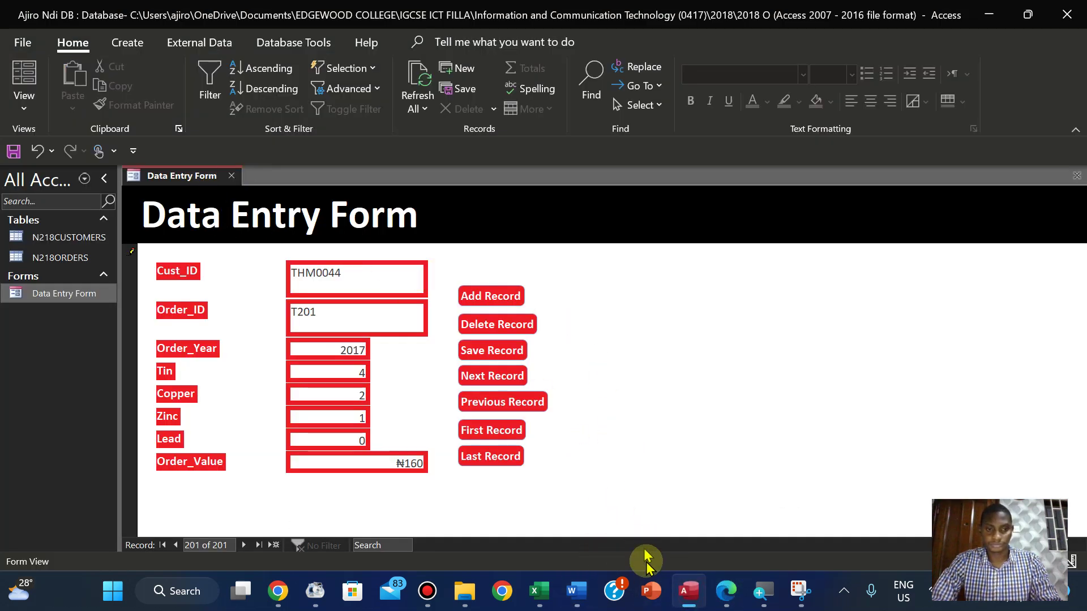
Save the form record, open N218ORDERS and jump to its last records to confirm T201
{"action": "right_click", "coordinate": [166, 182]}
{"action": "left_click", "coordinate": [169, 187]}
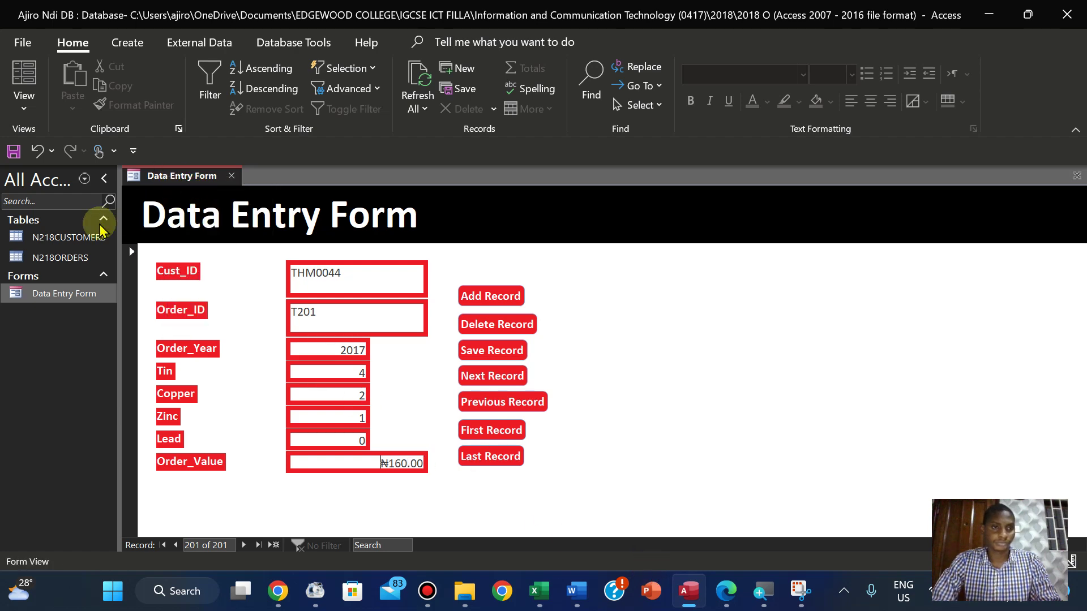
{"action": "double_click", "coordinate": [72, 258]}
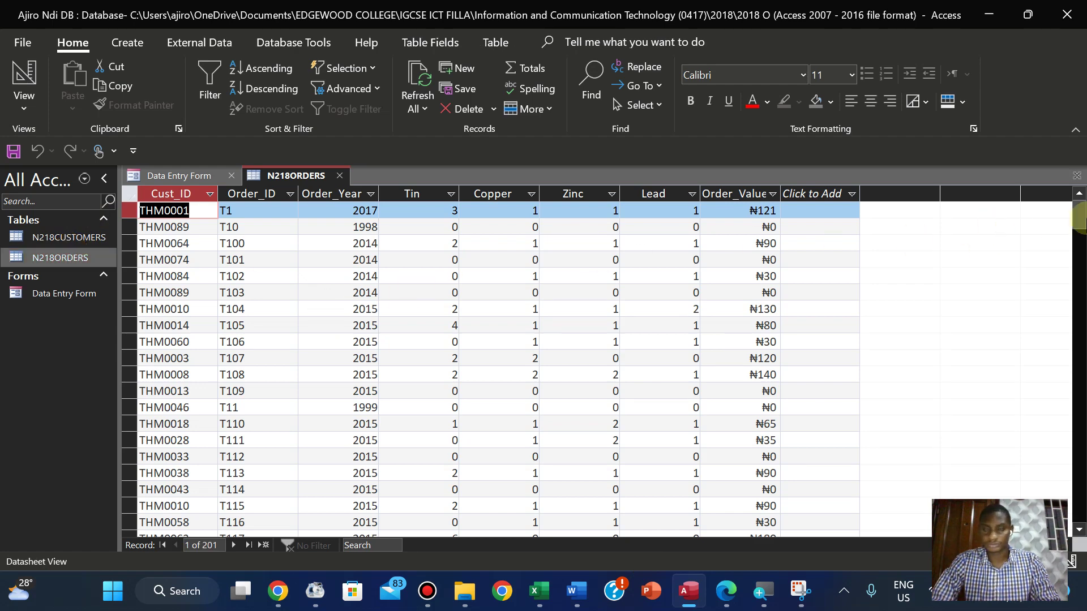
{"action": "left_click_drag", "start_coordinate": [1079, 218], "coordinate": [1056, 500]}
{"action": "scroll", "coordinate": [1054, 493], "scroll_direction": "up", "scroll_amount": 5}
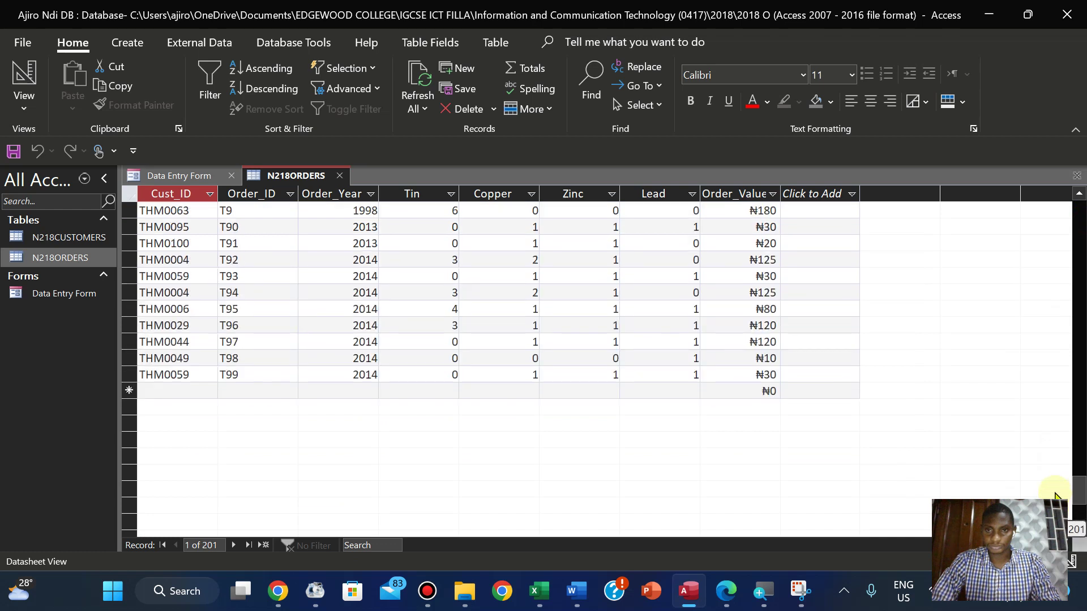
{"action": "left_click_drag", "start_coordinate": [1054, 482], "coordinate": [1020, 206]}
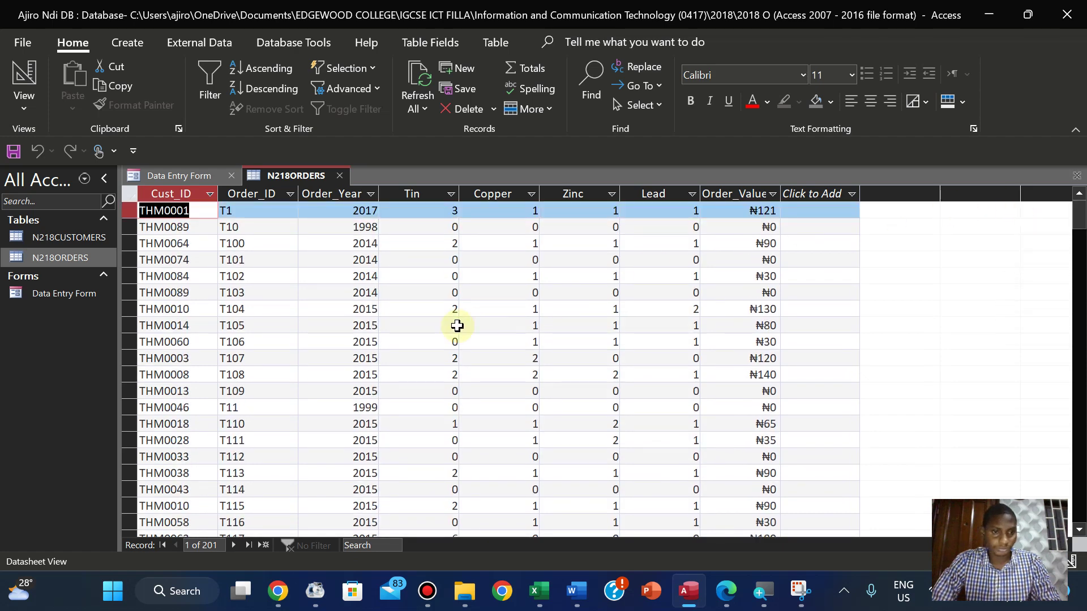
{"action": "left_click", "coordinate": [239, 548]}
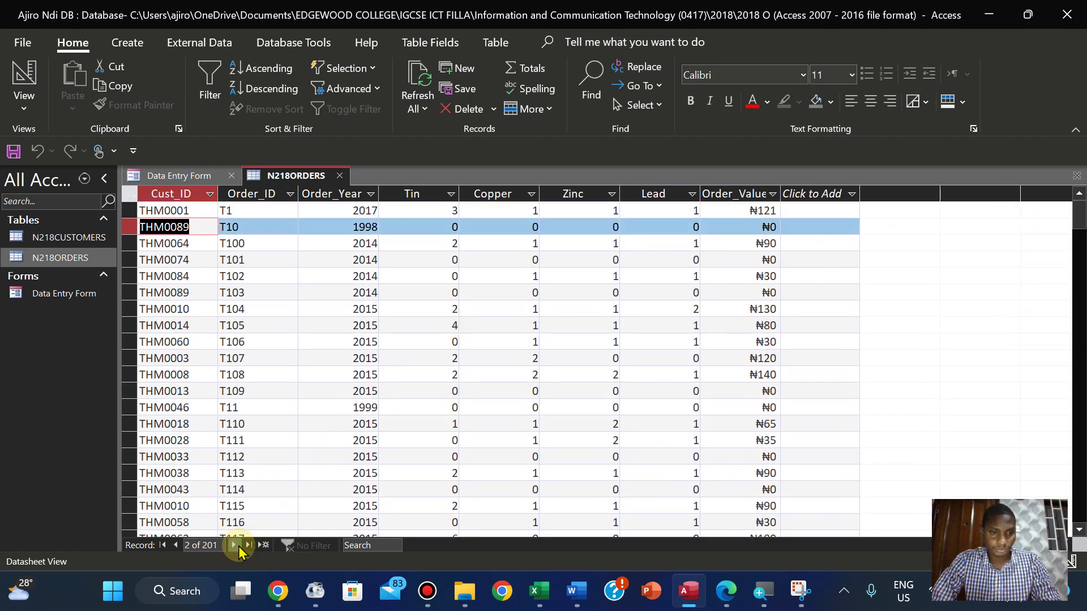
{"action": "left_click", "coordinate": [249, 547]}
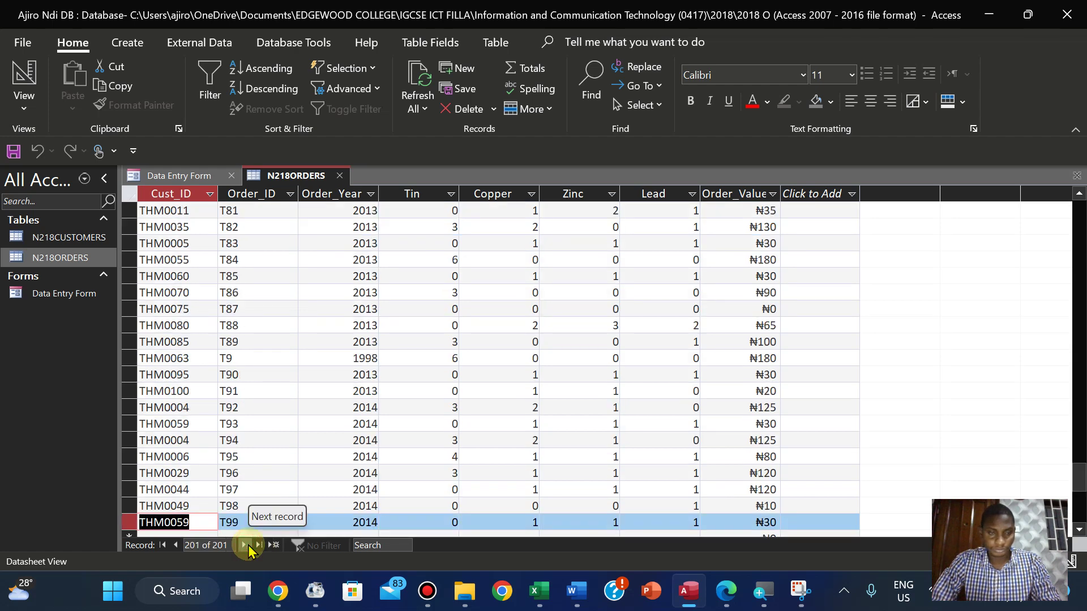
{"action": "left_click", "coordinate": [175, 175]}
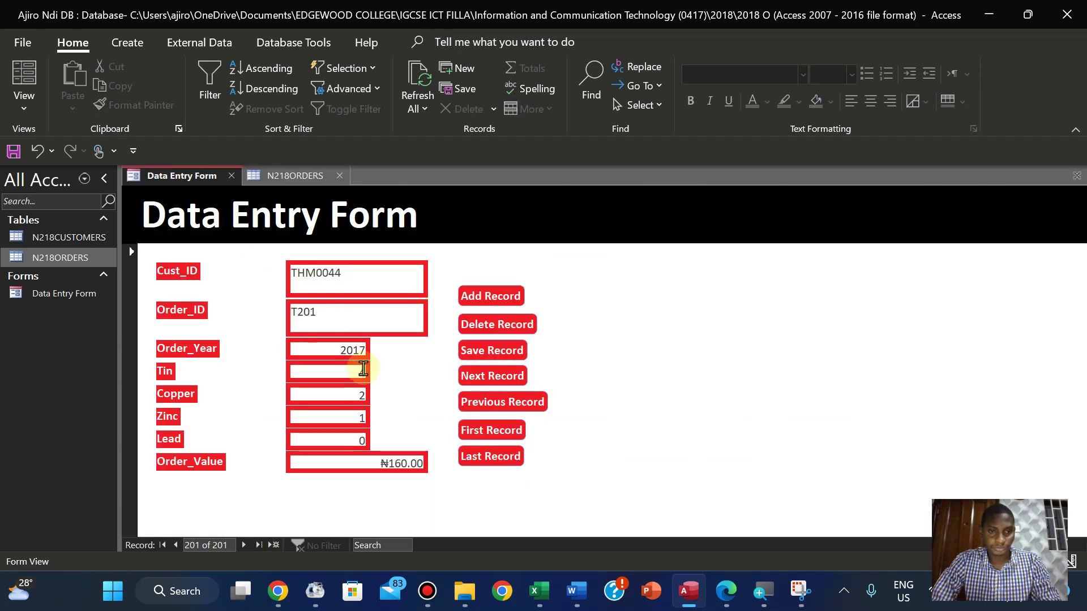
Close the Data Entry Form and N218ORDERS, then reopen N218ORDERS at its first order T1
{"action": "left_click", "coordinate": [504, 303]}
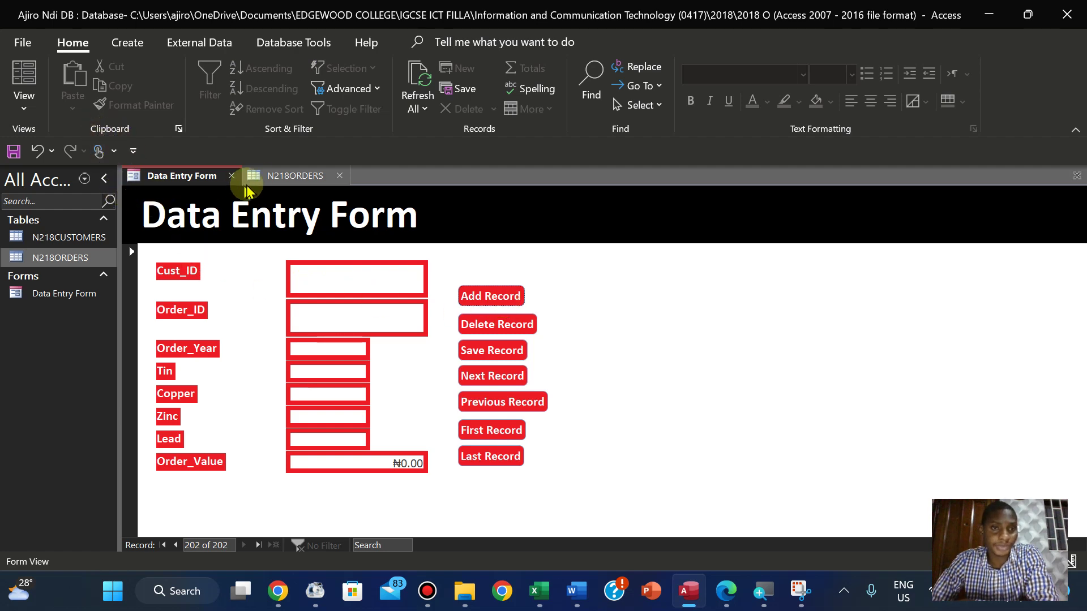
{"action": "left_click", "coordinate": [270, 176]}
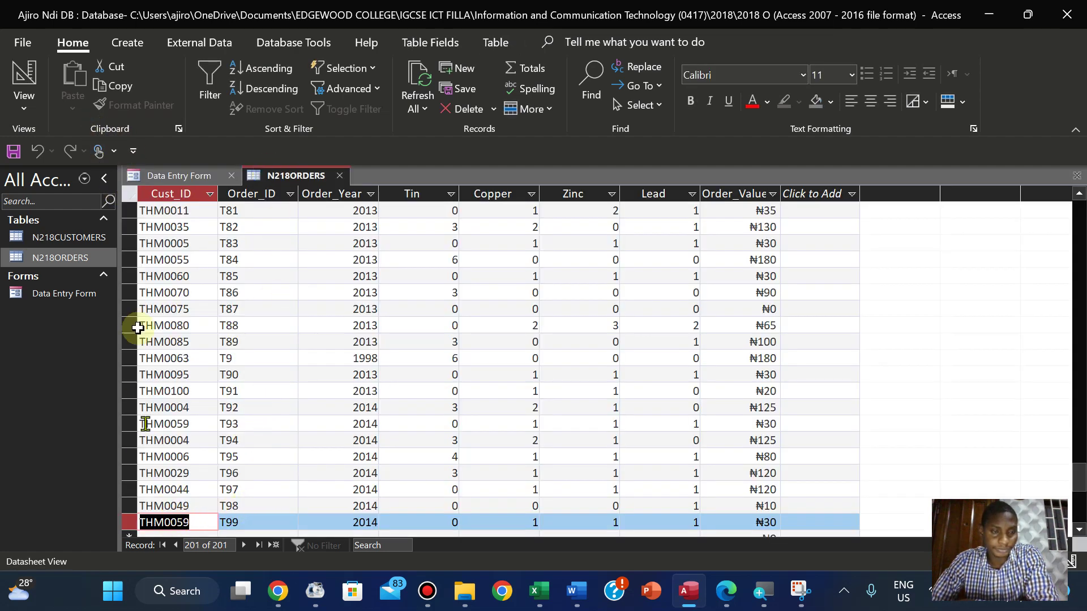
{"action": "right_click", "coordinate": [195, 180]}
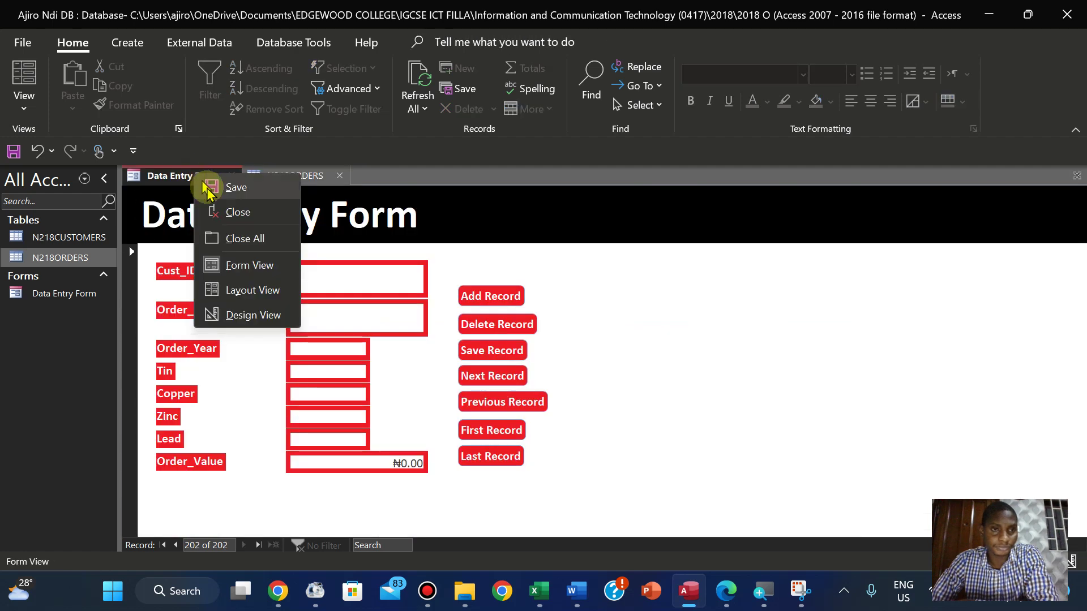
{"action": "left_click", "coordinate": [219, 203]}
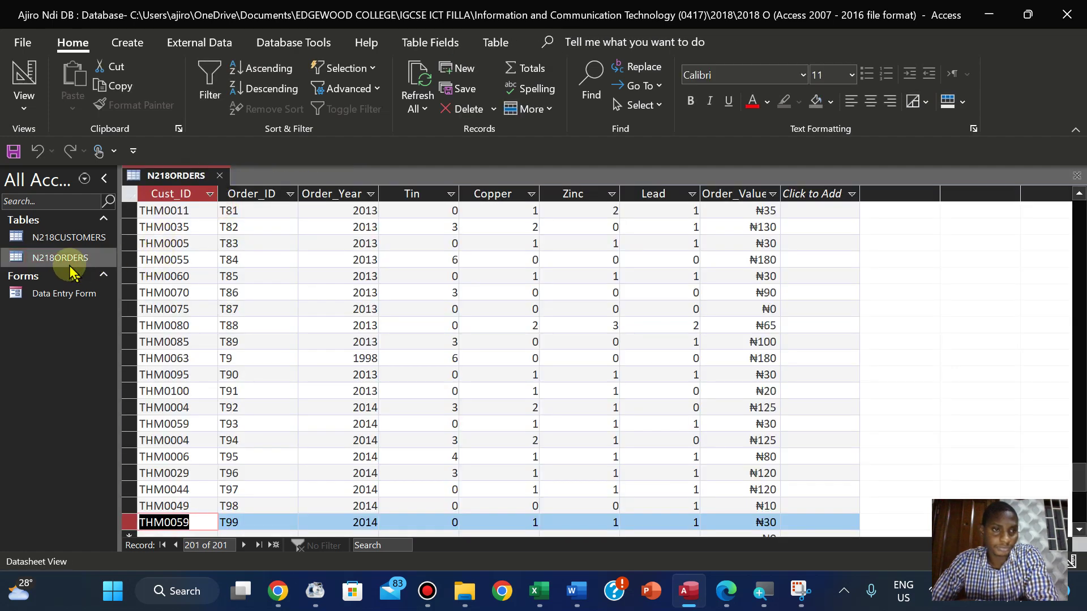
{"action": "left_click", "coordinate": [68, 268]}
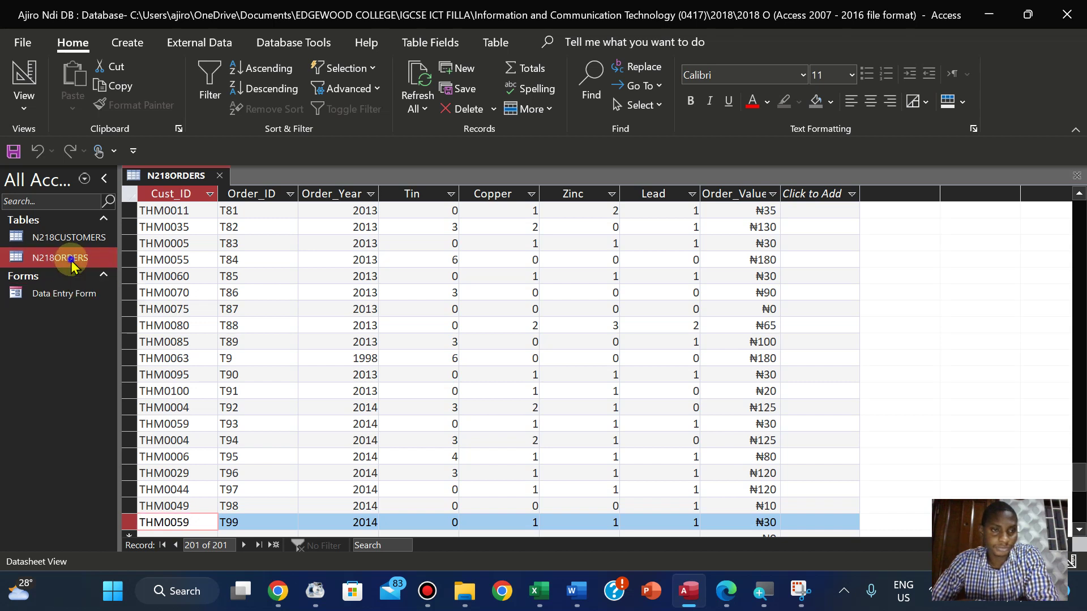
{"action": "right_click", "coordinate": [68, 261]}
{"action": "right_click", "coordinate": [173, 178]}
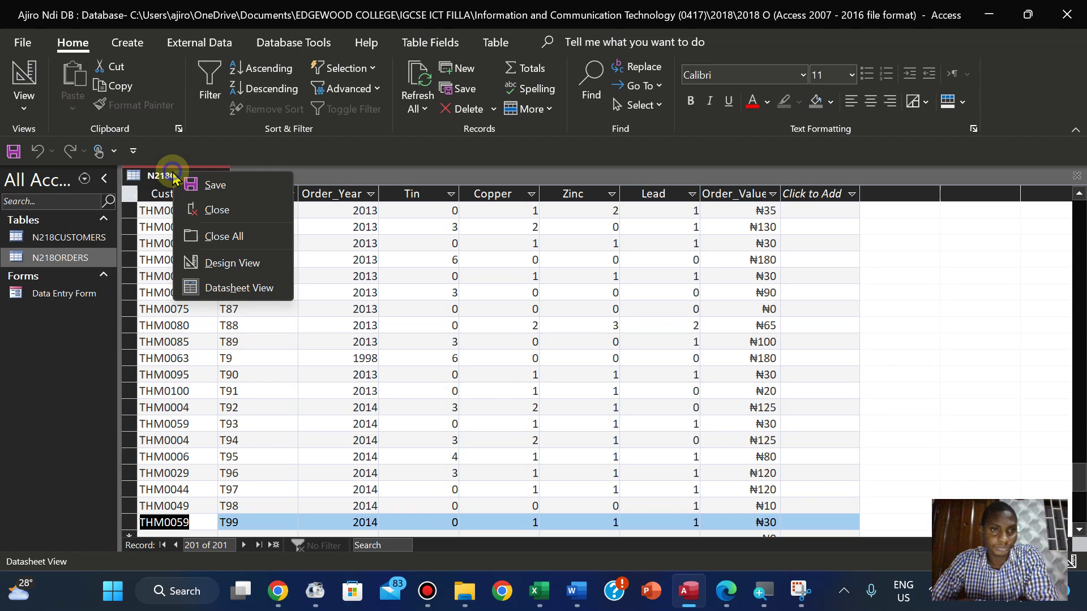
{"action": "left_click", "coordinate": [213, 210]}
{"action": "double_click", "coordinate": [63, 264]}
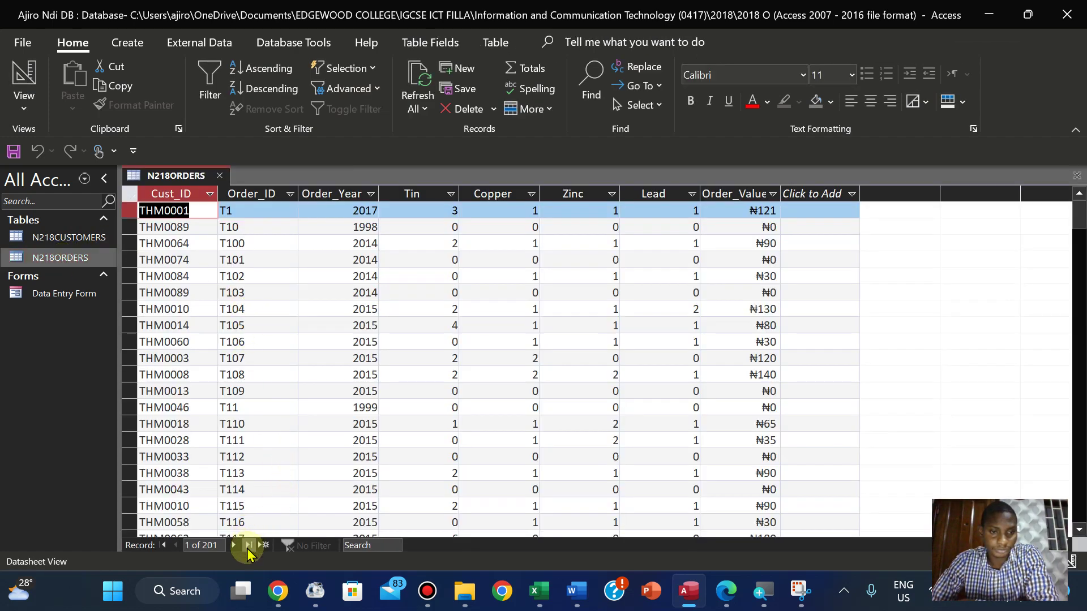
Open the Data Entry Form at record 201, check N218ORDERS' last record, and snap Access left
{"action": "double_click", "coordinate": [61, 293]}
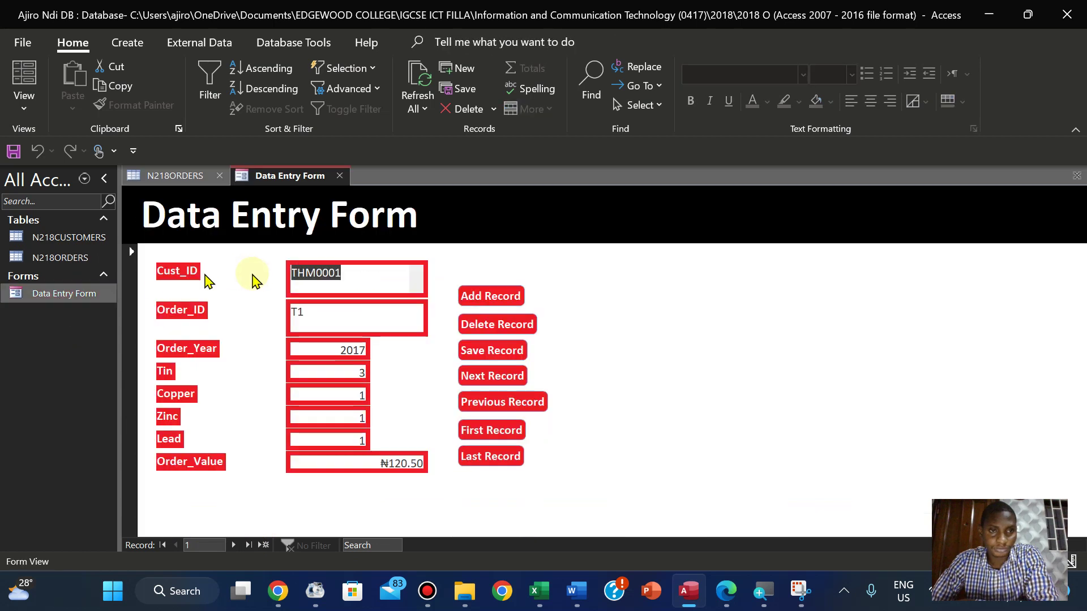
{"action": "left_click", "coordinate": [249, 546]}
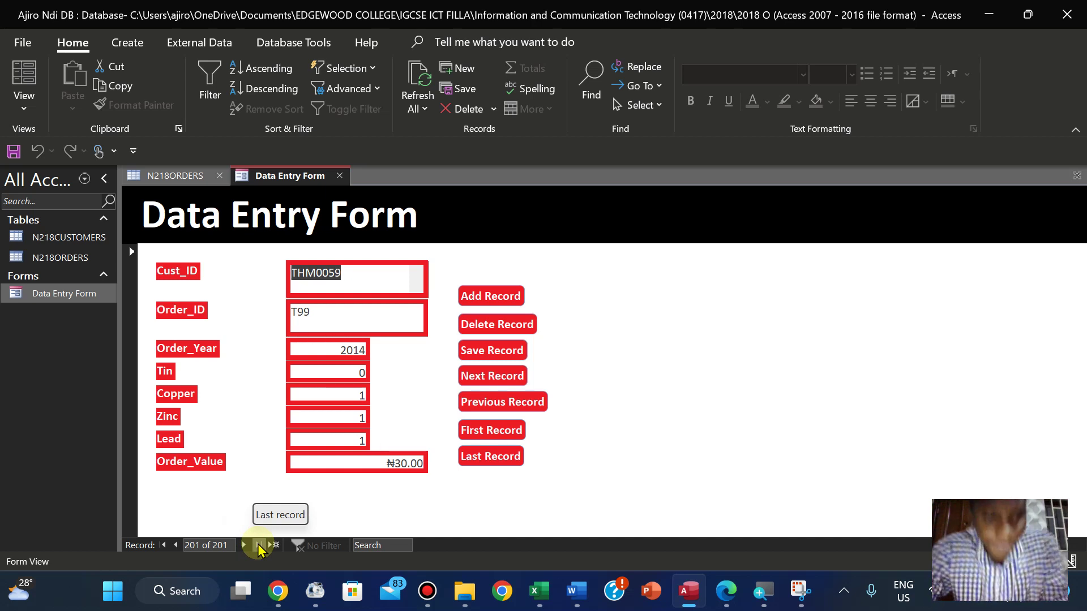
{"action": "left_click", "coordinate": [40, 258]}
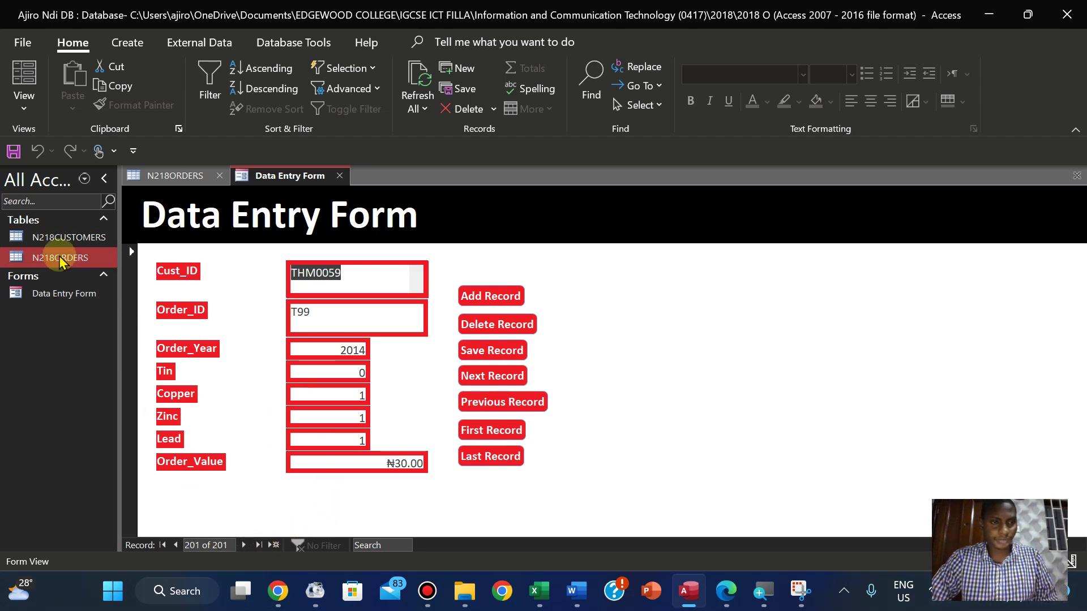
{"action": "mouse_move", "coordinate": [315, 603]}
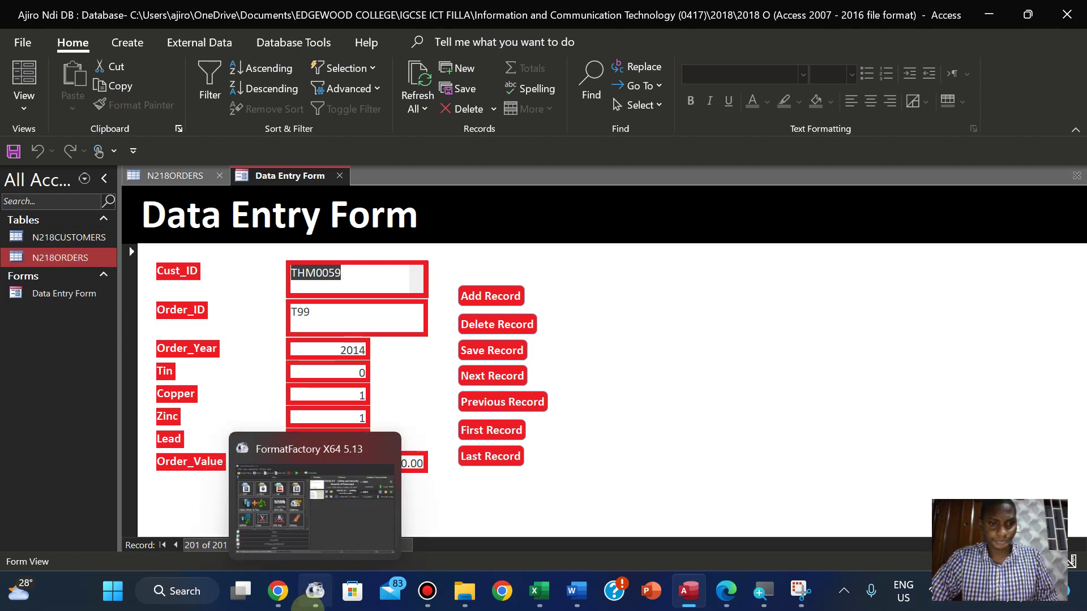
{"action": "left_click", "coordinate": [178, 176]}
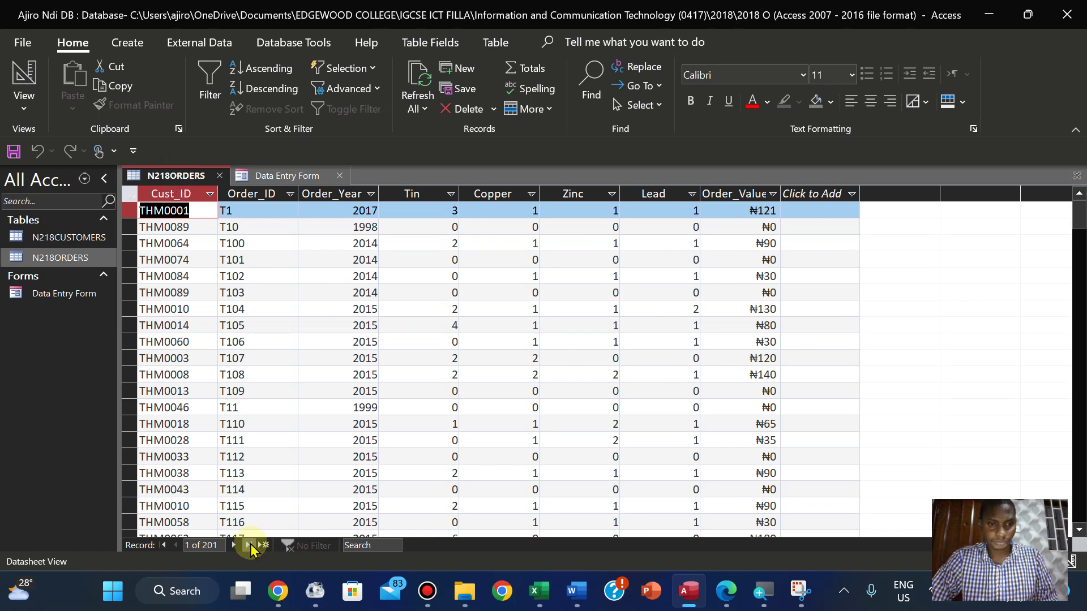
{"action": "left_click", "coordinate": [249, 546]}
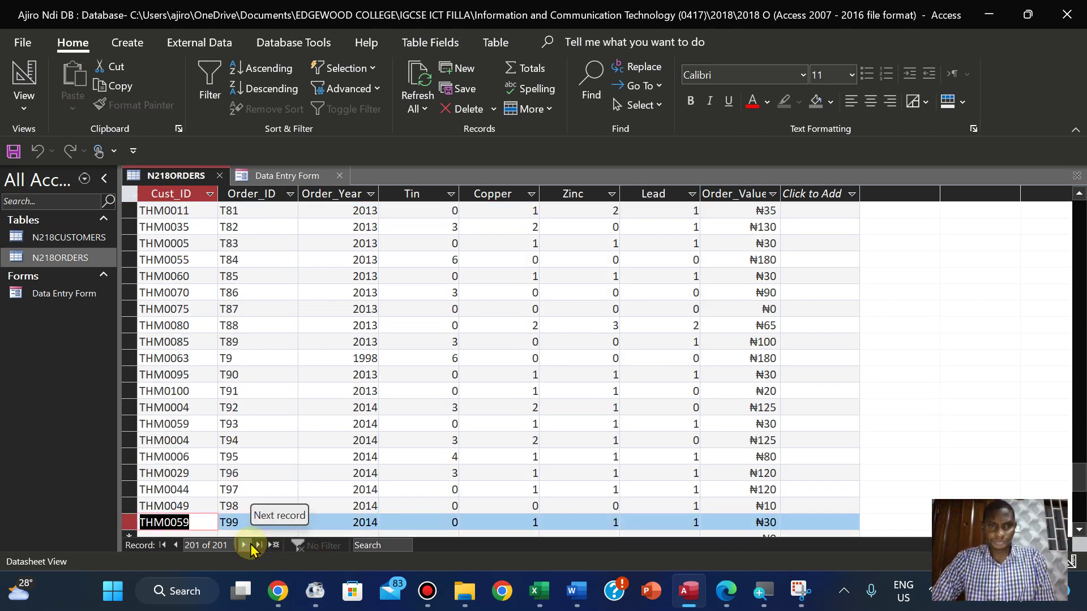
{"action": "left_click", "coordinate": [58, 294]}
{"action": "double_click", "coordinate": [59, 294]}
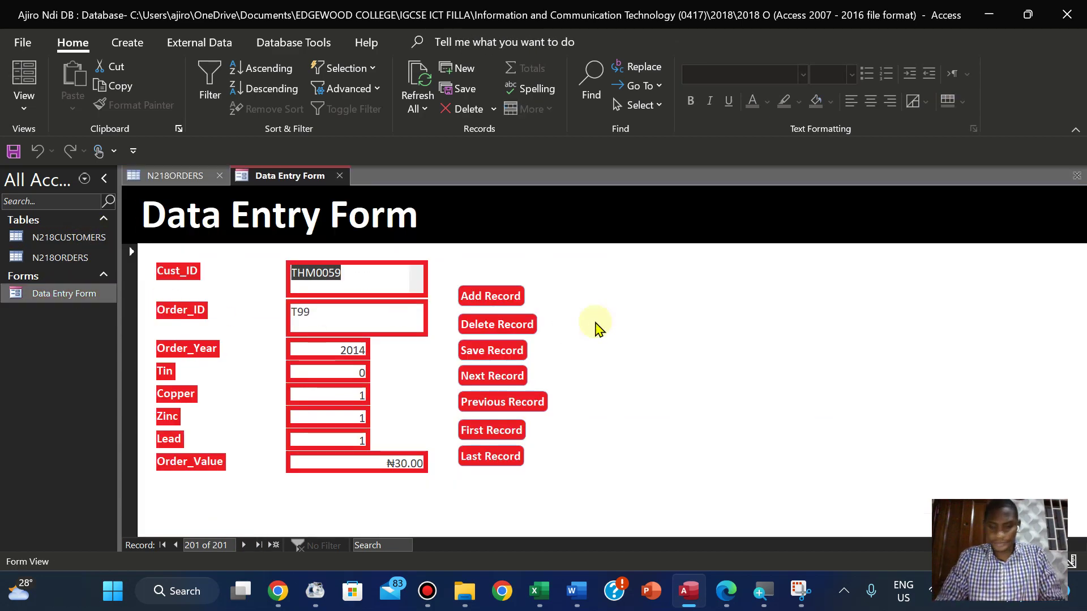
{"action": "key", "text": "super+Left"}
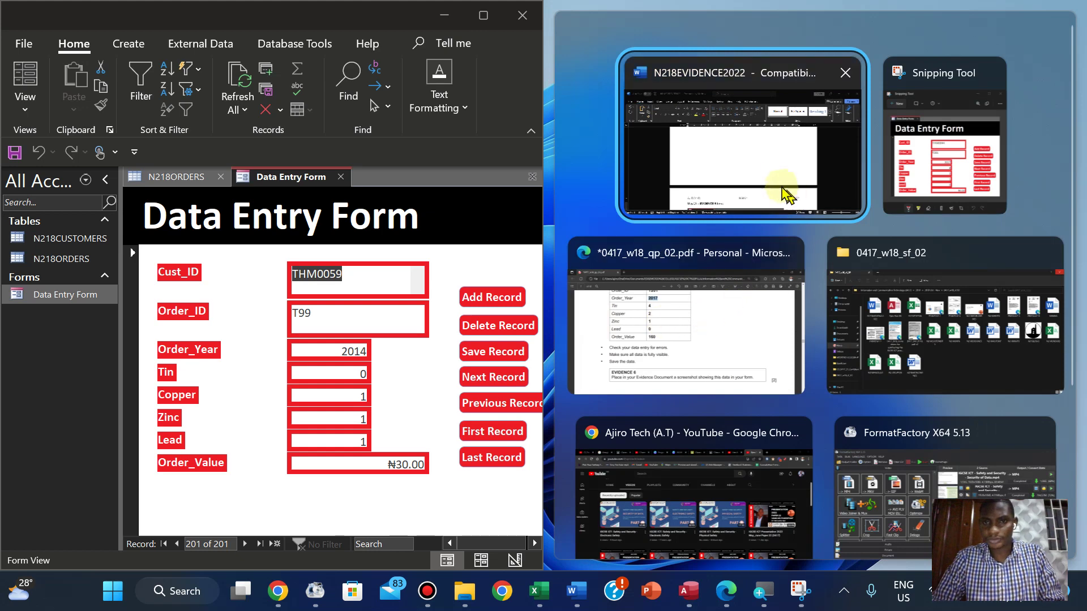
Set Word aside and dock the exam paper PDF in Edge on the right half beside Access
{"action": "left_click", "coordinate": [761, 180]}
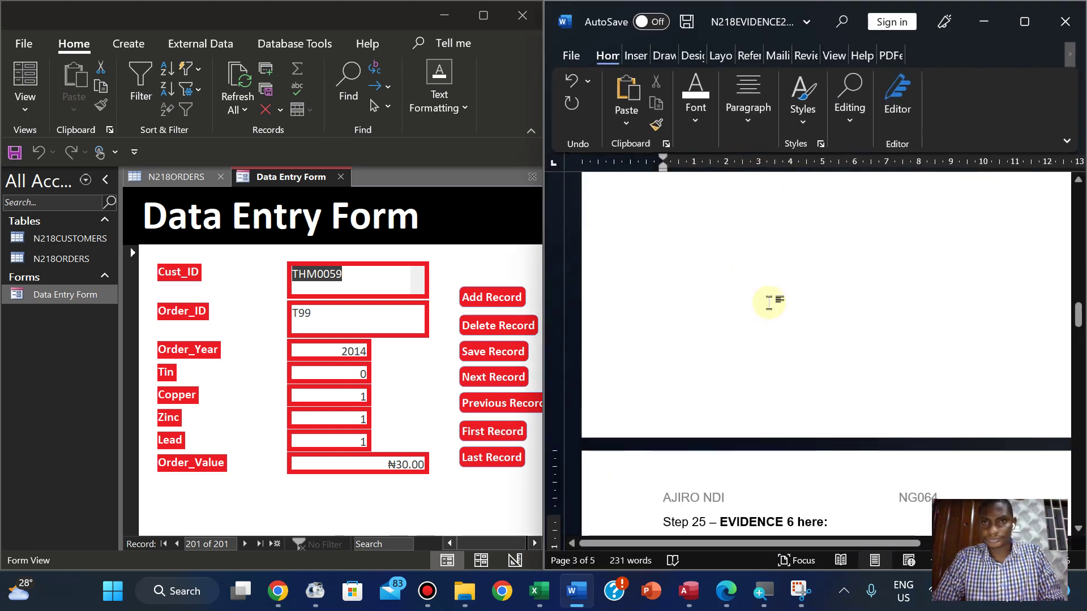
{"action": "left_click", "coordinate": [985, 22]}
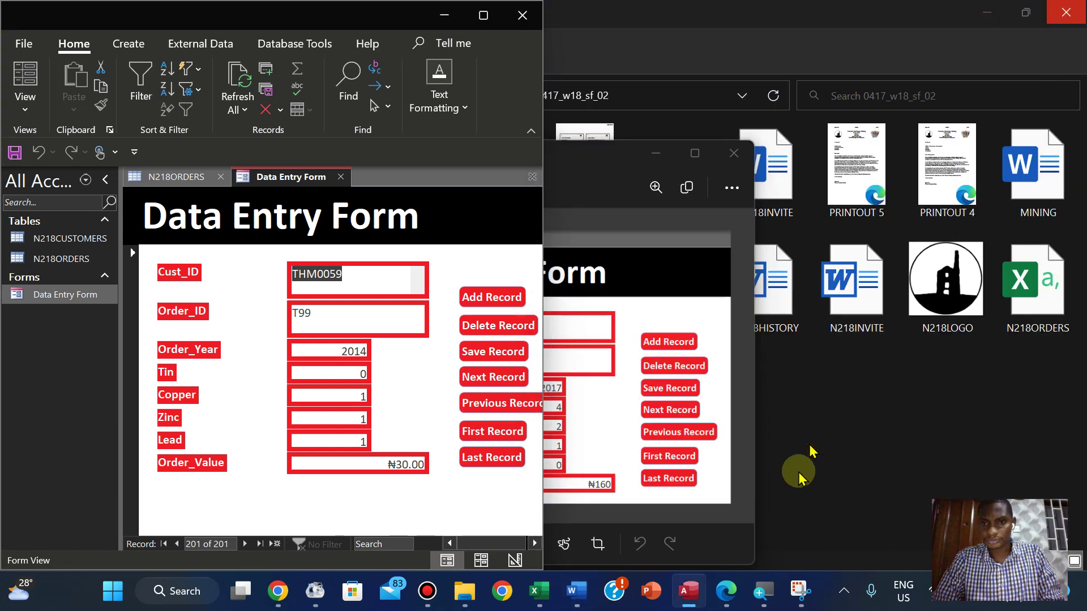
{"action": "left_click", "coordinate": [727, 591]}
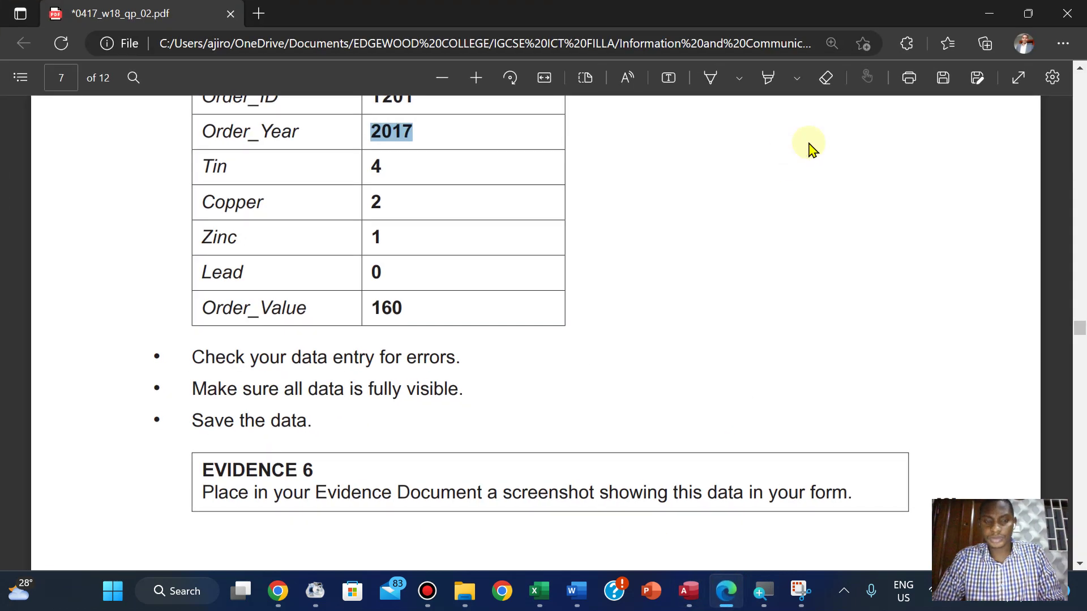
{"action": "key", "text": "super+Right"}
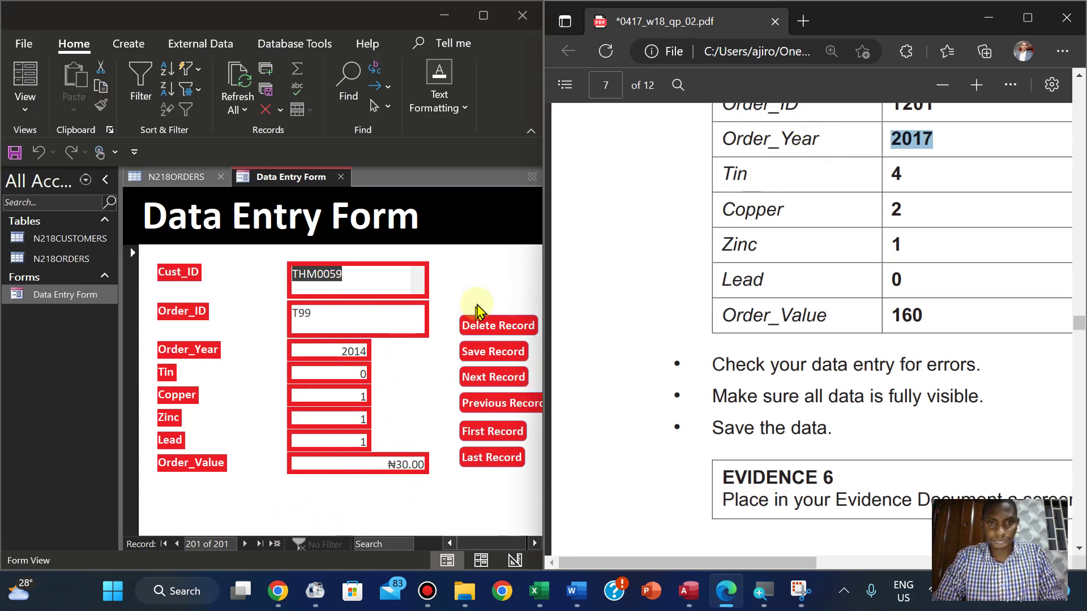
Start a blank new record (202 of 202) in the Data Entry Form and bring the PDF's Step 25 order details into view
{"action": "left_click", "coordinate": [277, 546]}
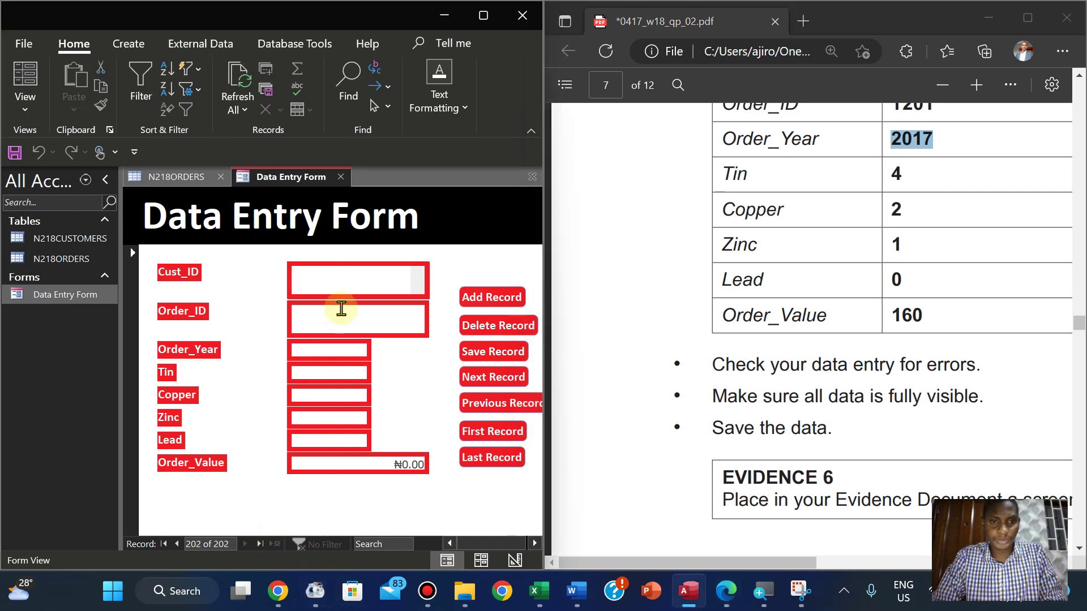
{"action": "left_click", "coordinate": [638, 318]}
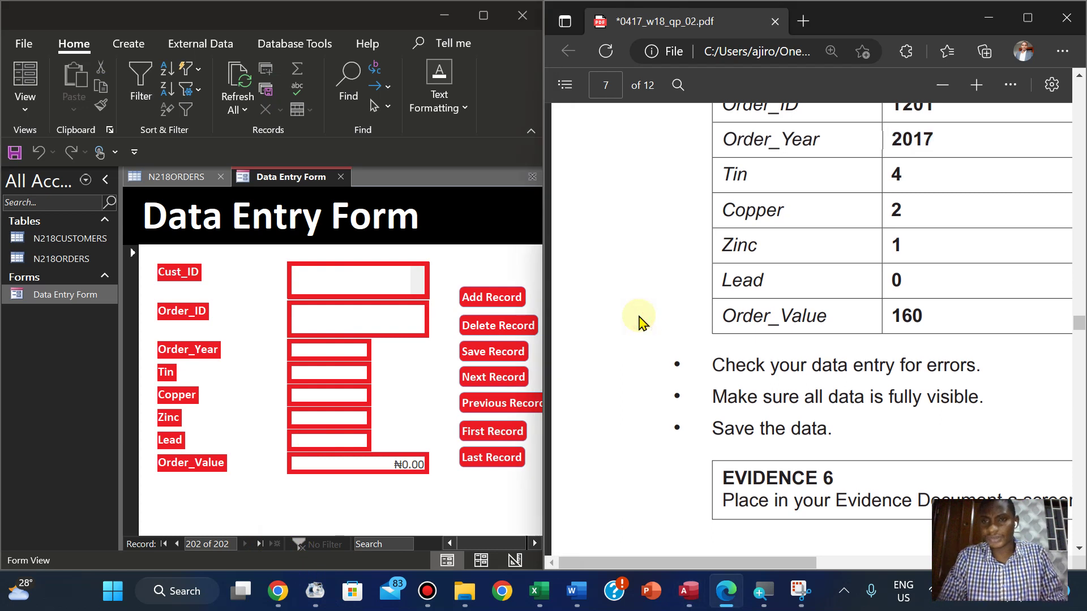
{"action": "scroll", "coordinate": [640, 321], "scroll_direction": "up", "scroll_amount": 3}
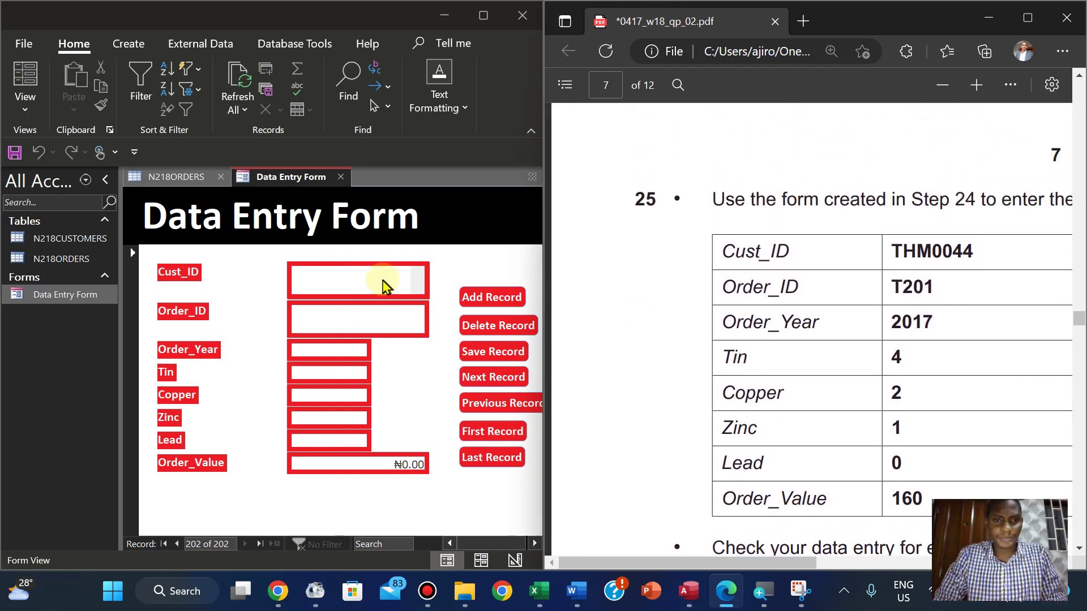
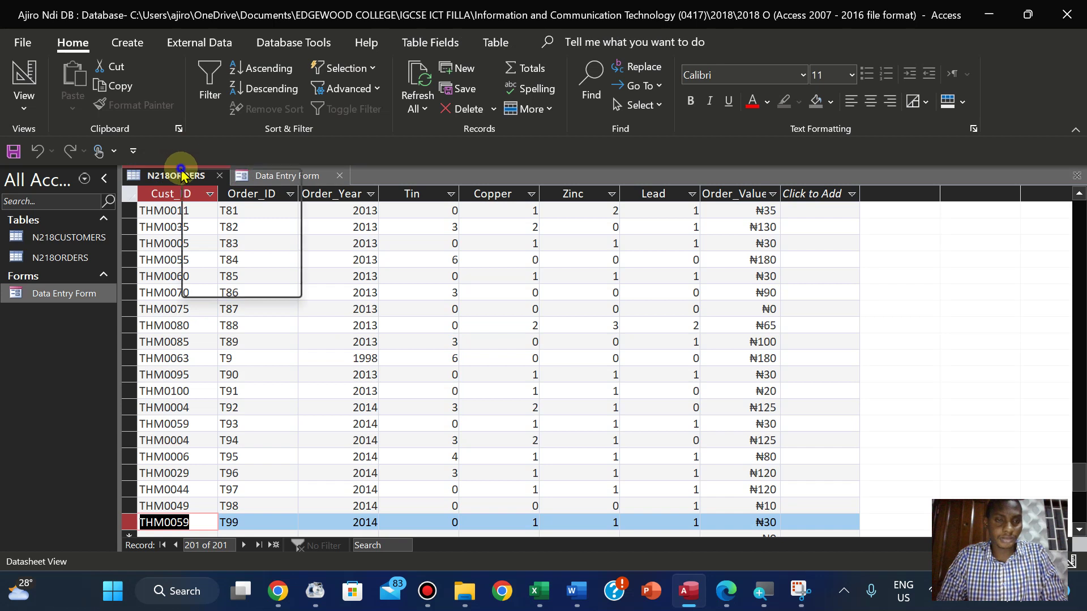
Close and reopen the N218ORDERS table so its datasheet sits beside the Data Entry Form
{"action": "left_click", "coordinate": [209, 205]}
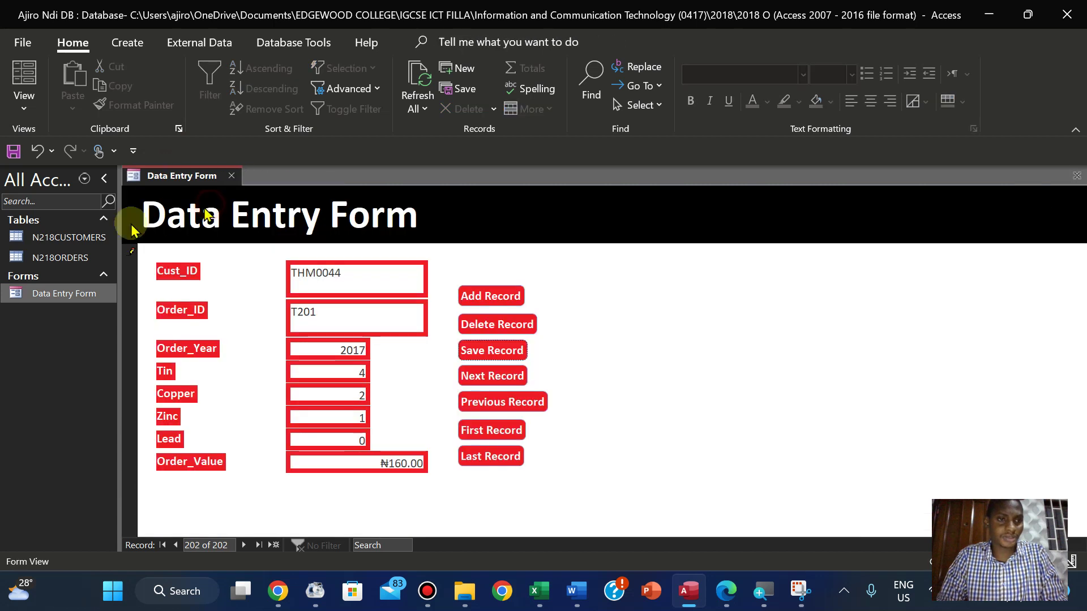
{"action": "double_click", "coordinate": [45, 260]}
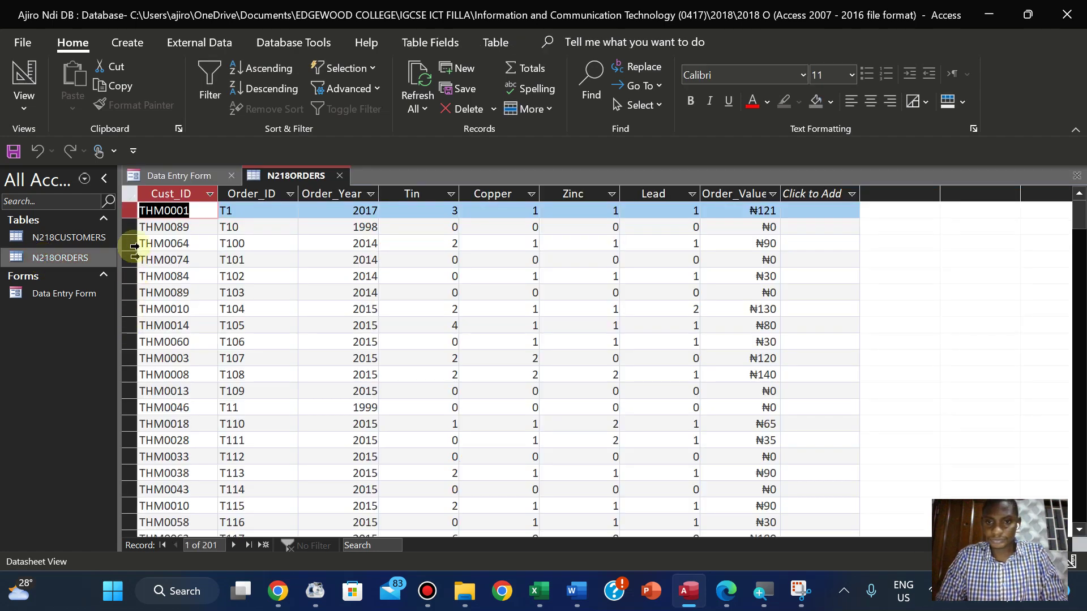
{"action": "left_click", "coordinate": [179, 177]}
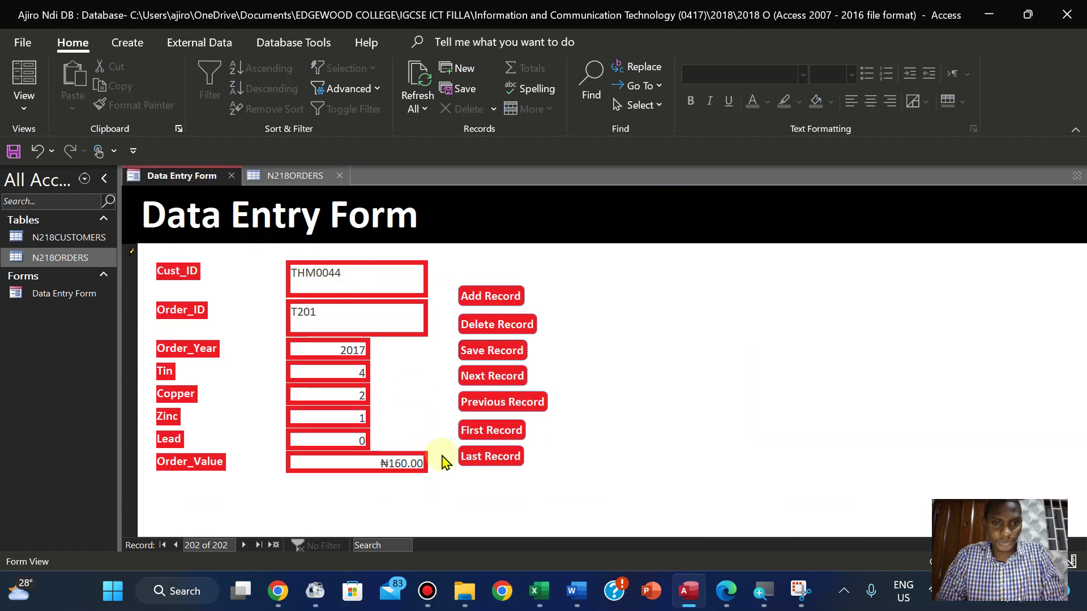
{"action": "left_click", "coordinate": [274, 176]}
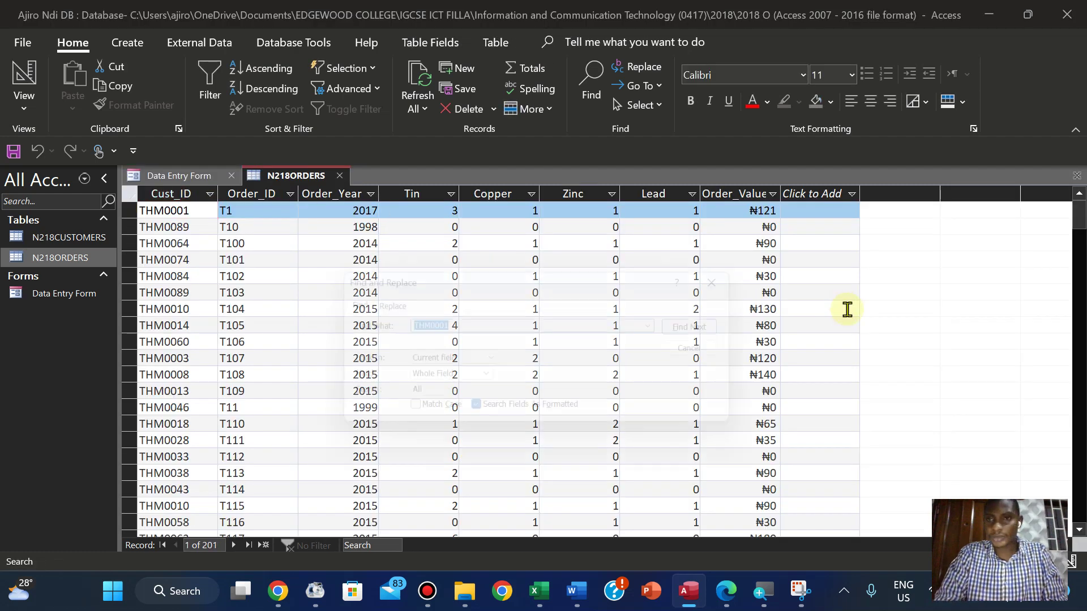
Search Cust_ID for THM0044 record by record, checking the customer ID against the exam paper
{"action": "key", "text": "ctrl+f"}
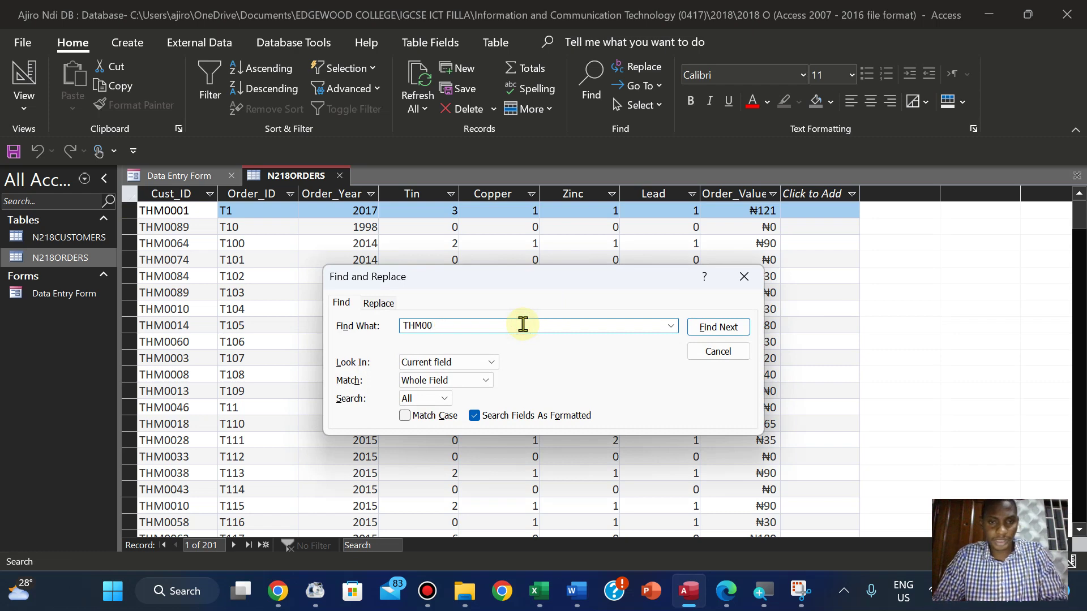
{"action": "left_click", "coordinate": [736, 601]}
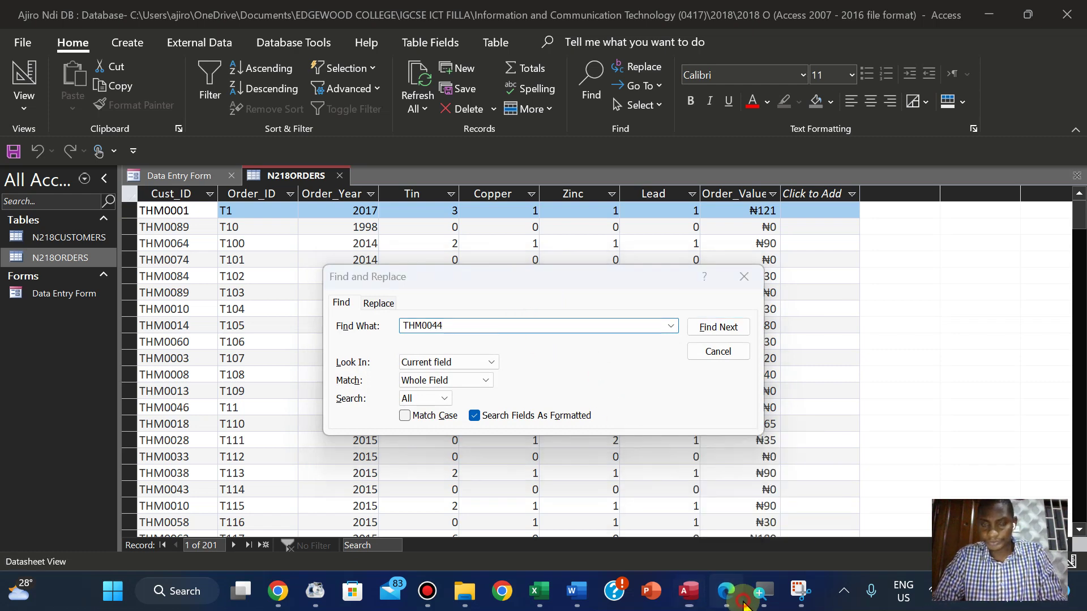
{"action": "left_click", "coordinate": [743, 602]}
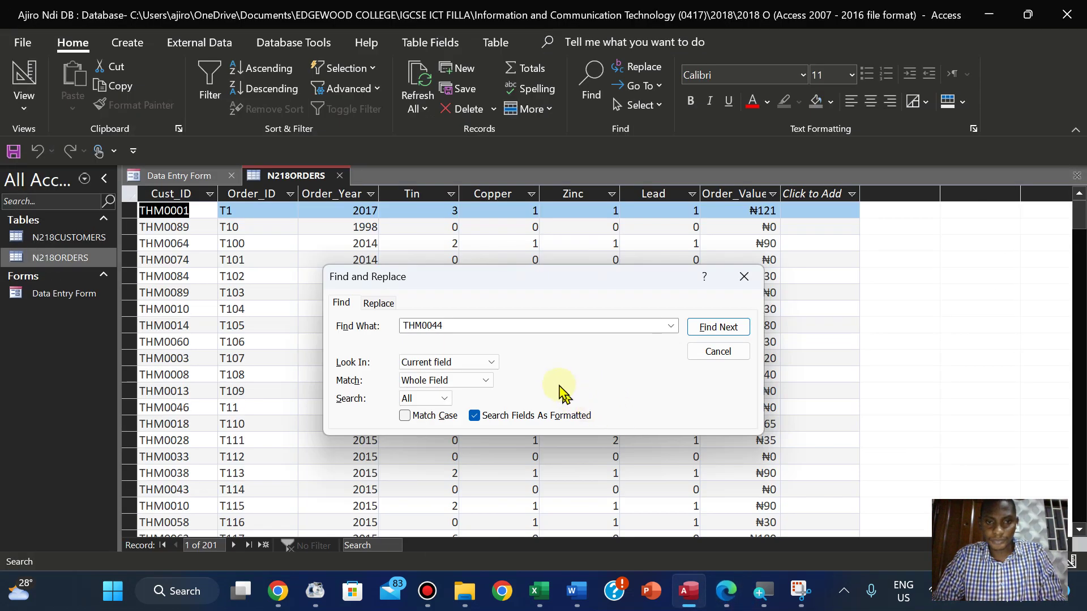
{"action": "left_click", "coordinate": [702, 334]}
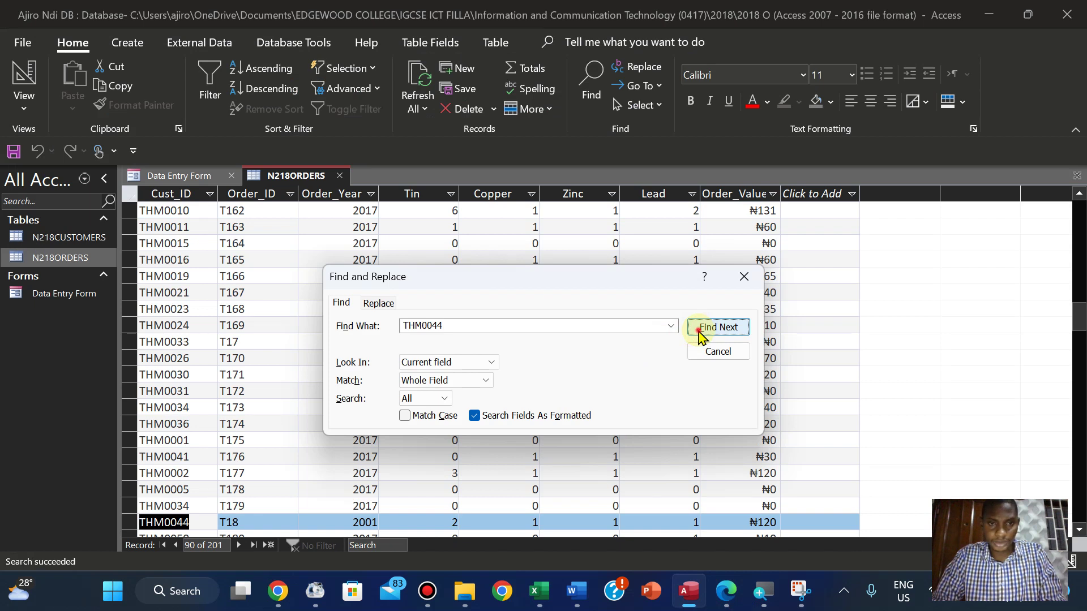
{"action": "left_click", "coordinate": [702, 334]}
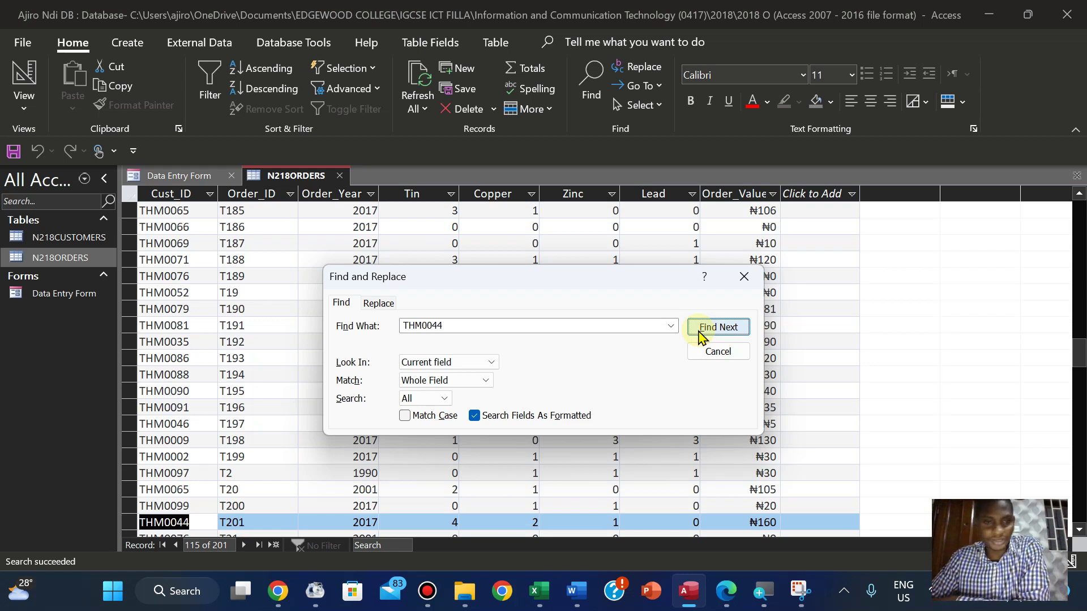
{"action": "left_click", "coordinate": [701, 334]}
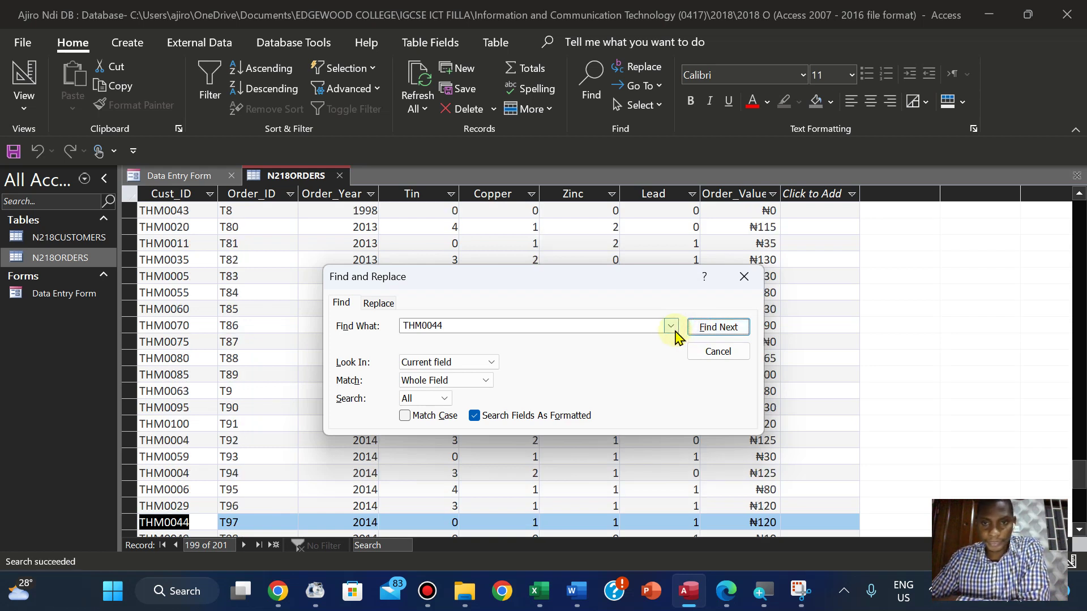
{"action": "left_click", "coordinate": [713, 334]}
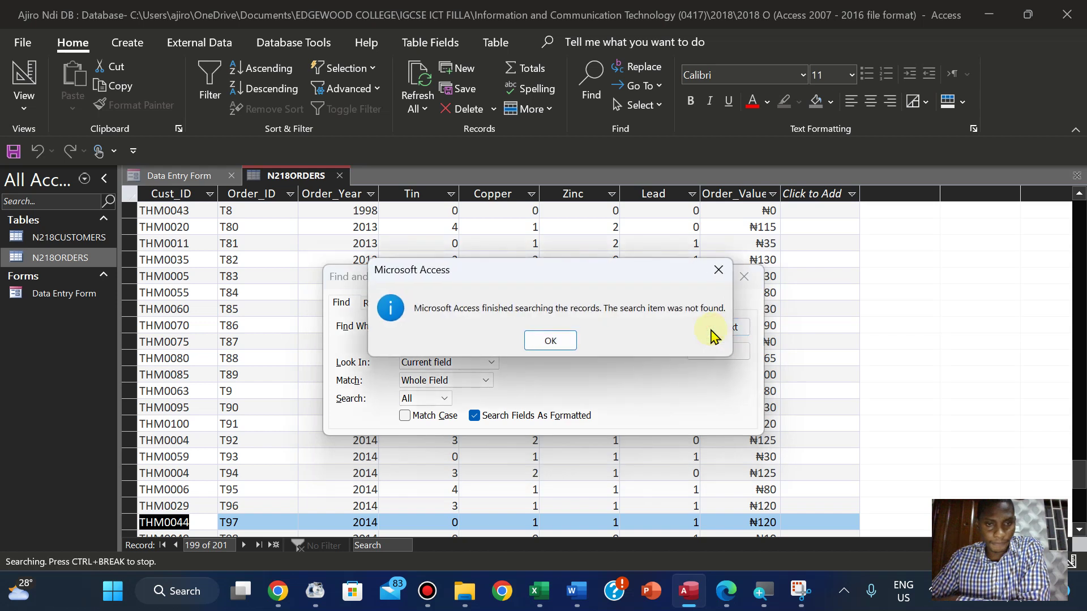
{"action": "left_click", "coordinate": [554, 341]}
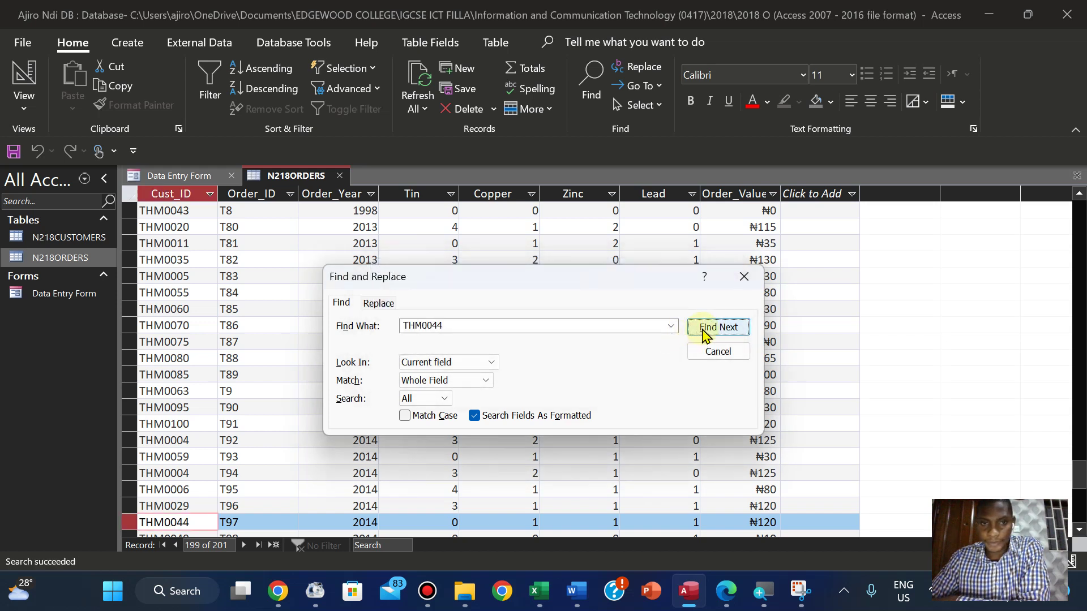
{"action": "left_click", "coordinate": [704, 333]}
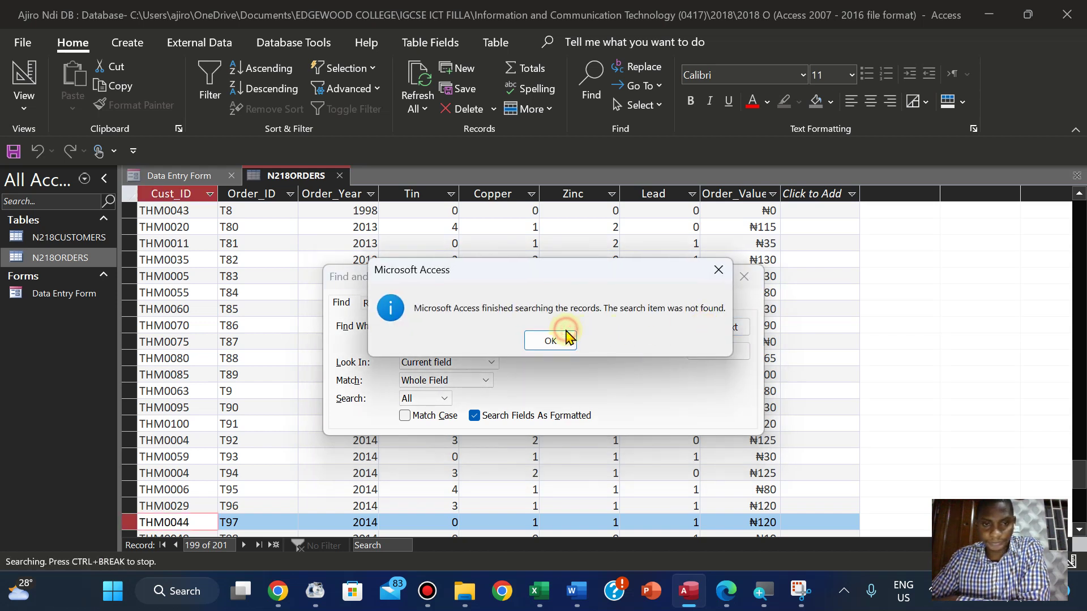
{"action": "left_click", "coordinate": [553, 341]}
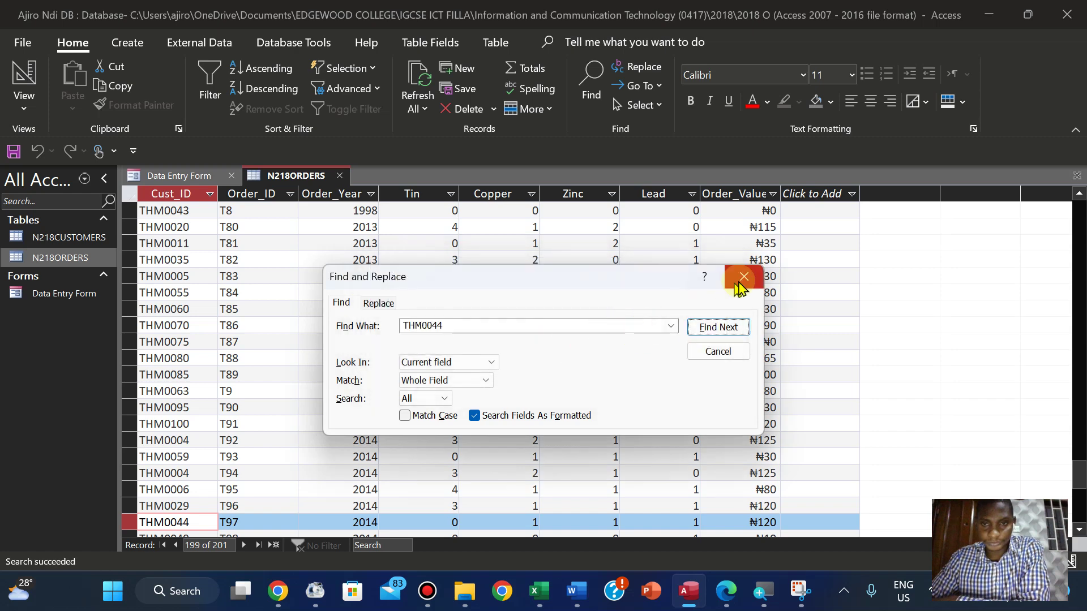
{"action": "double_click", "coordinate": [504, 326]}
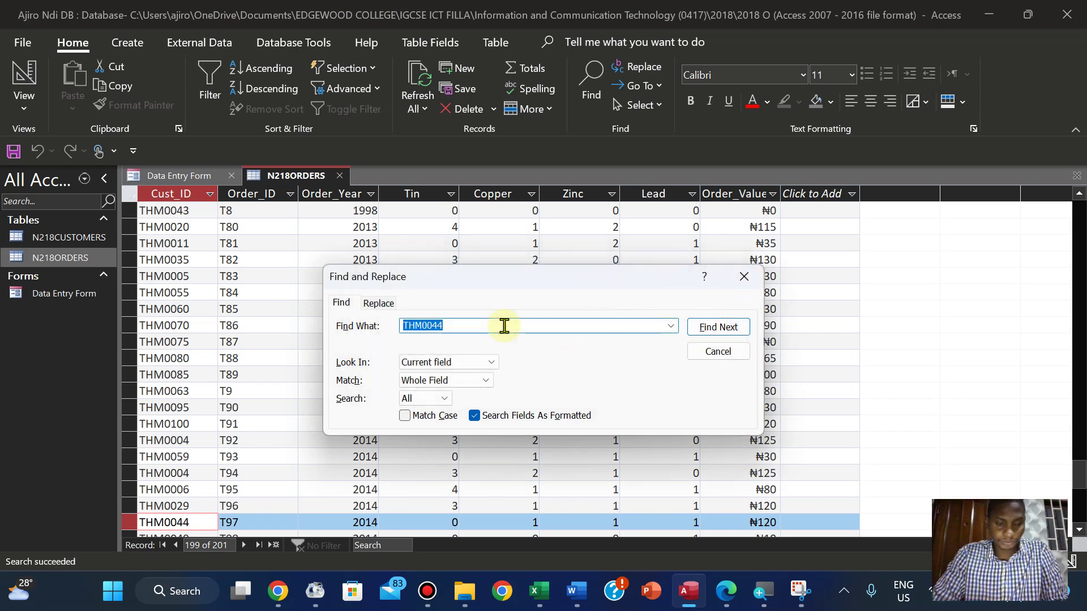
{"action": "left_click", "coordinate": [744, 277]}
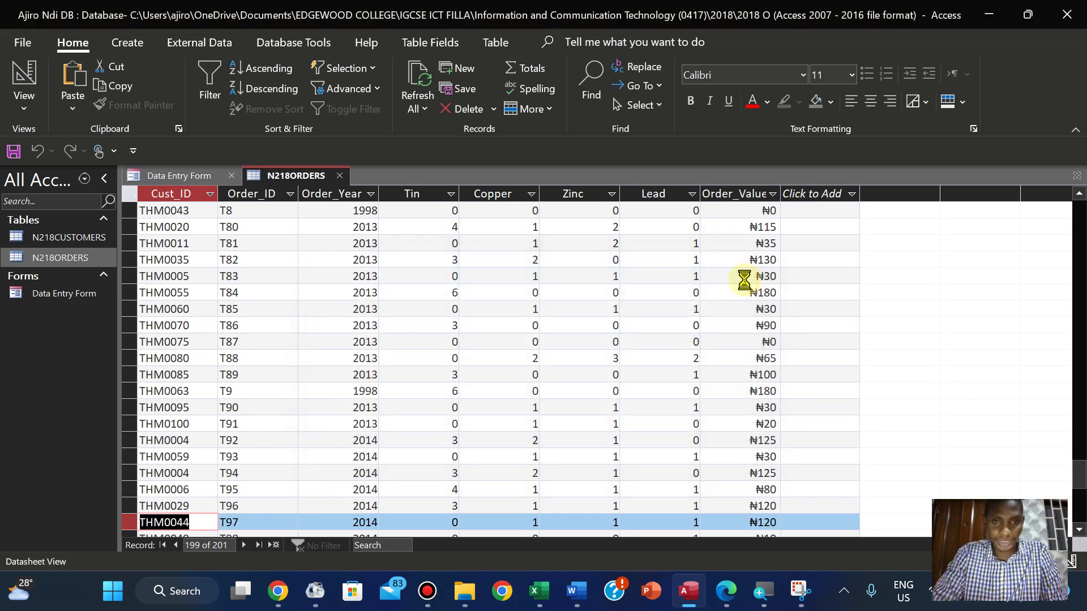
Search THM0044 again and land on its new order T201
{"action": "key", "text": "ctrl+f"}
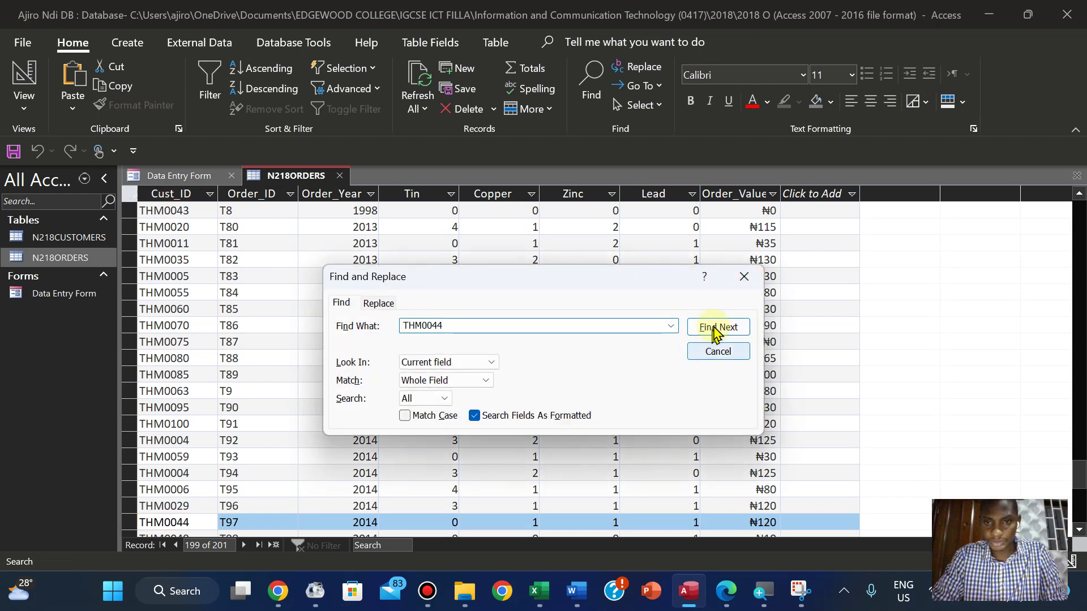
{"action": "left_click", "coordinate": [718, 329]}
{"action": "left_click", "coordinate": [717, 328]}
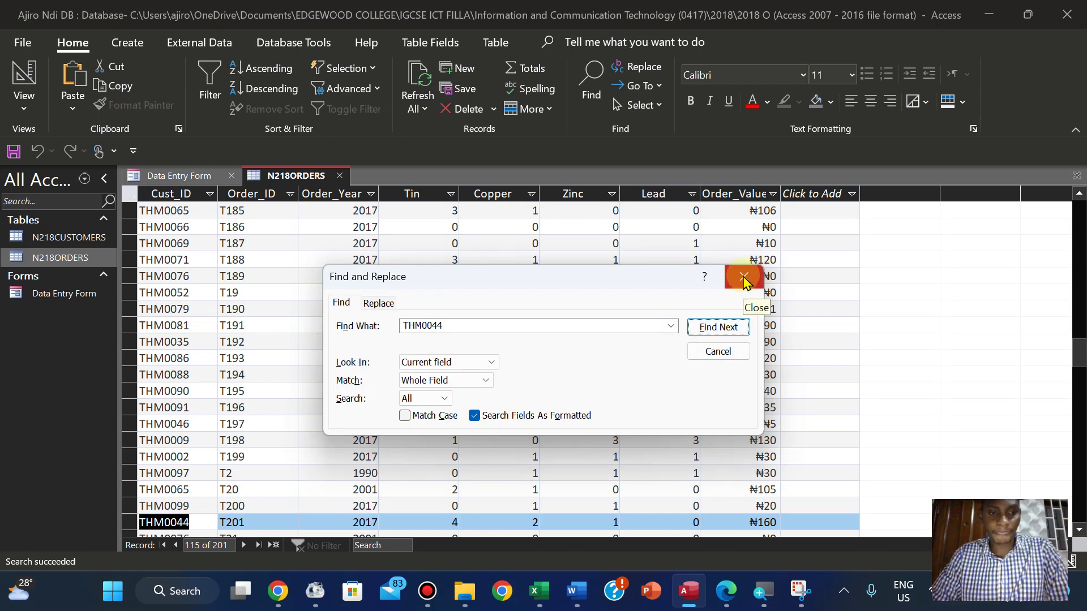
{"action": "left_click", "coordinate": [744, 278]}
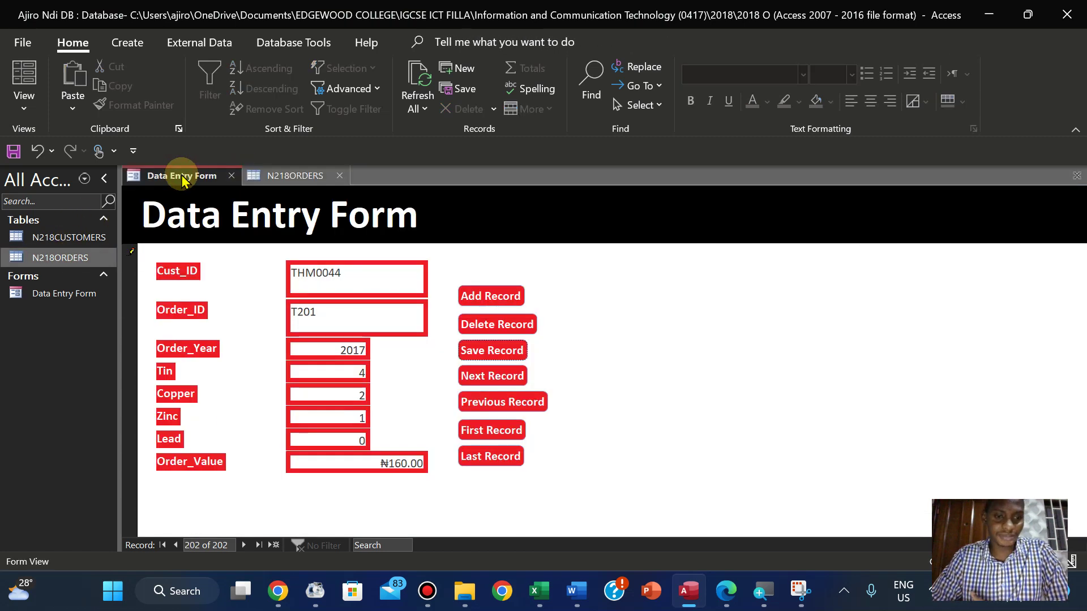
Bring the exam paper's Evidence 6 instructions into view beside the Data Entry Form
{"action": "left_click", "coordinate": [183, 178]}
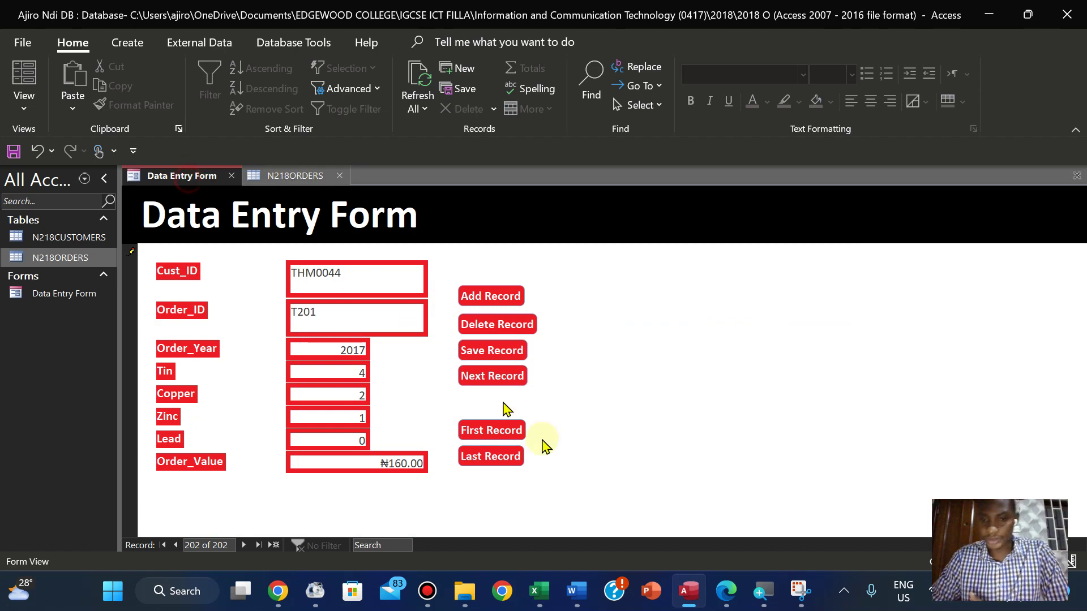
{"action": "left_click", "coordinate": [725, 592]}
{"action": "key", "text": "Down"}
{"action": "key", "text": "Down"}
{"action": "key", "text": "Down"}
{"action": "key", "text": "Down"}
{"action": "key", "text": "Down"}
{"action": "key", "text": "Down"}
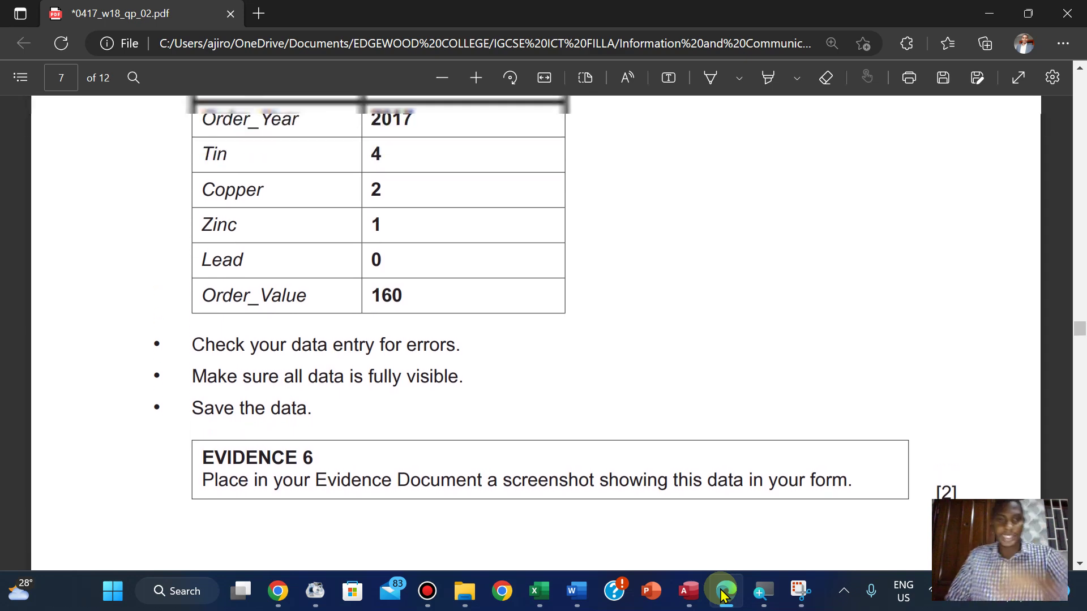
Highlight question 25's order details through the Evidence 6 box in green, then return to Access
{"action": "scroll", "coordinate": [534, 117], "scroll_direction": "up", "scroll_amount": 5}
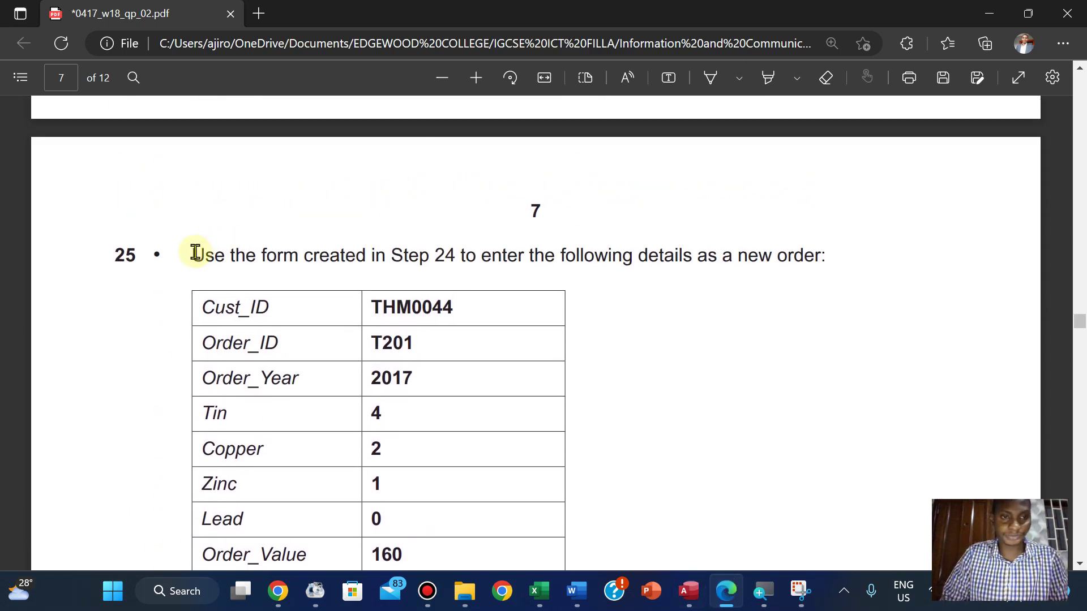
{"action": "left_click_drag", "start_coordinate": [193, 251], "coordinate": [968, 436]}
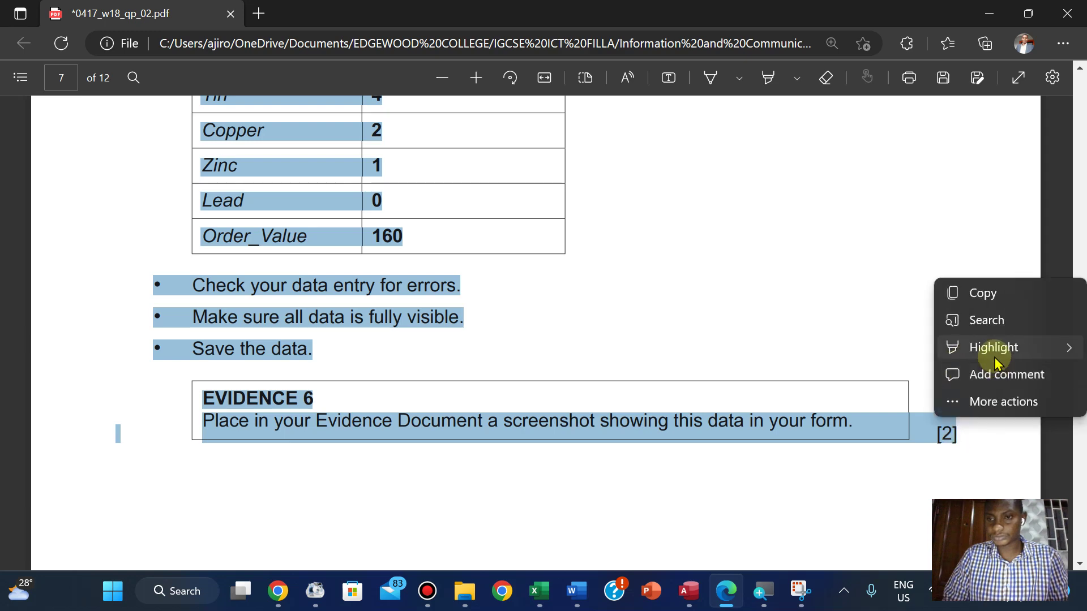
{"action": "mouse_move", "coordinate": [991, 358]}
{"action": "left_click", "coordinate": [852, 376]}
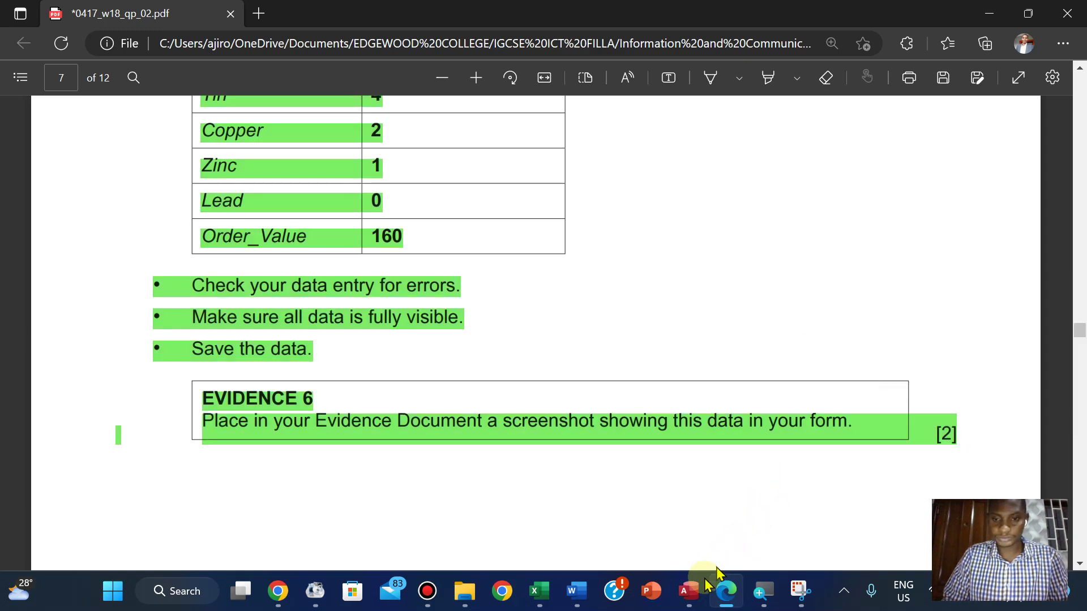
{"action": "left_click", "coordinate": [689, 591]}
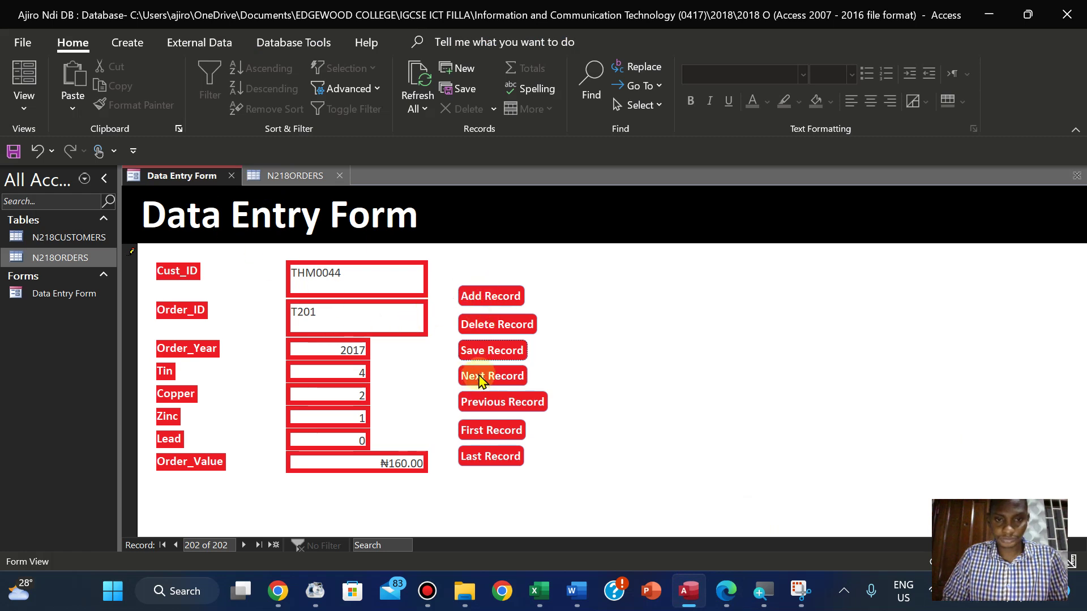
Try leaving the duplicate T201 record, dismissing the duplicate-values errors and keeping the form open
{"action": "left_click", "coordinate": [482, 402]}
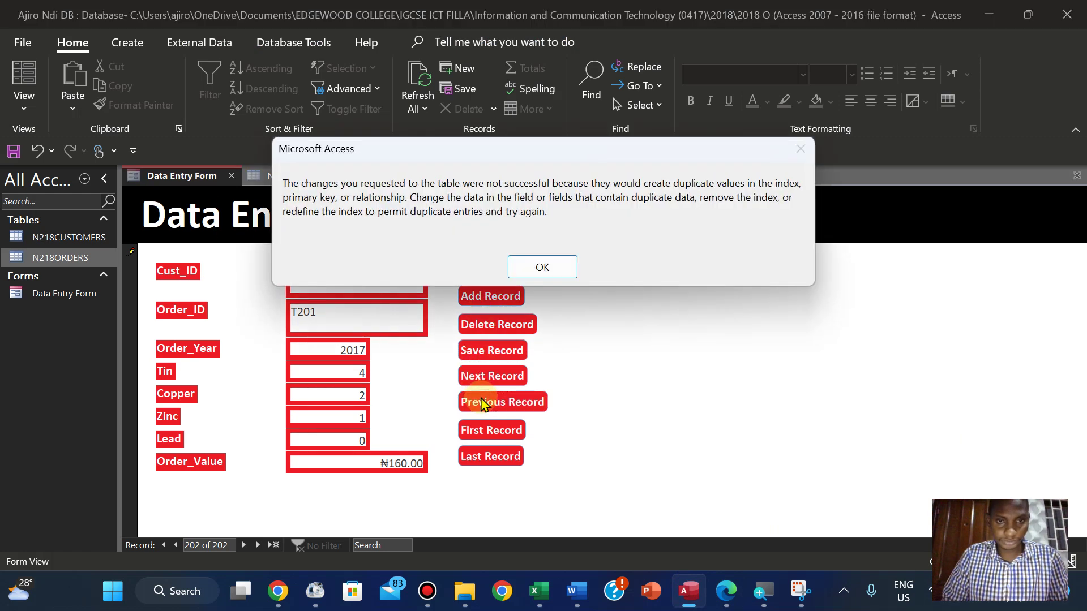
{"action": "left_click", "coordinate": [530, 266]}
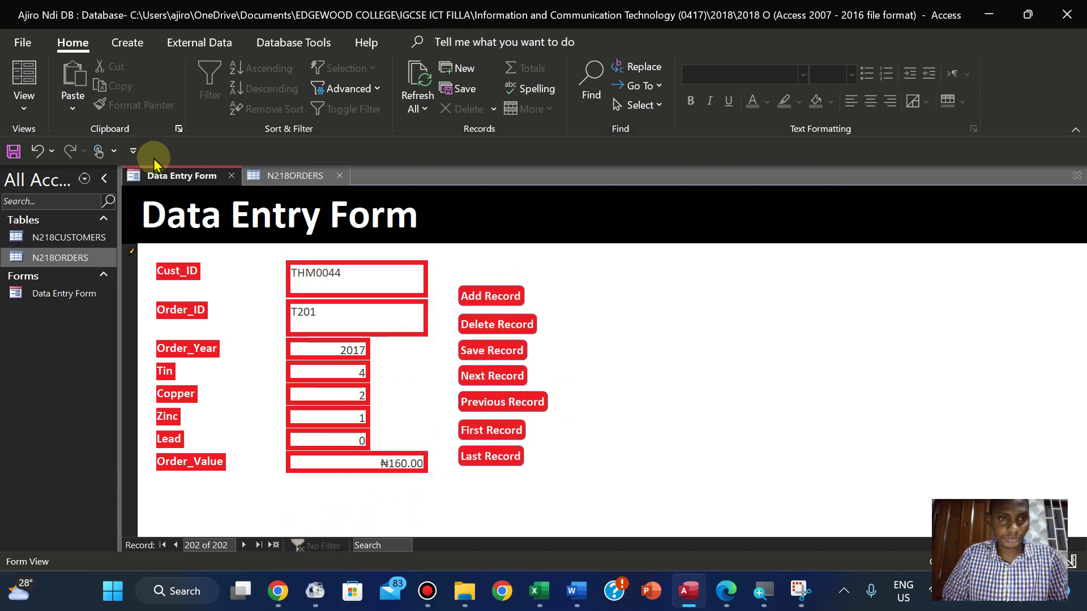
{"action": "right_click", "coordinate": [179, 177]}
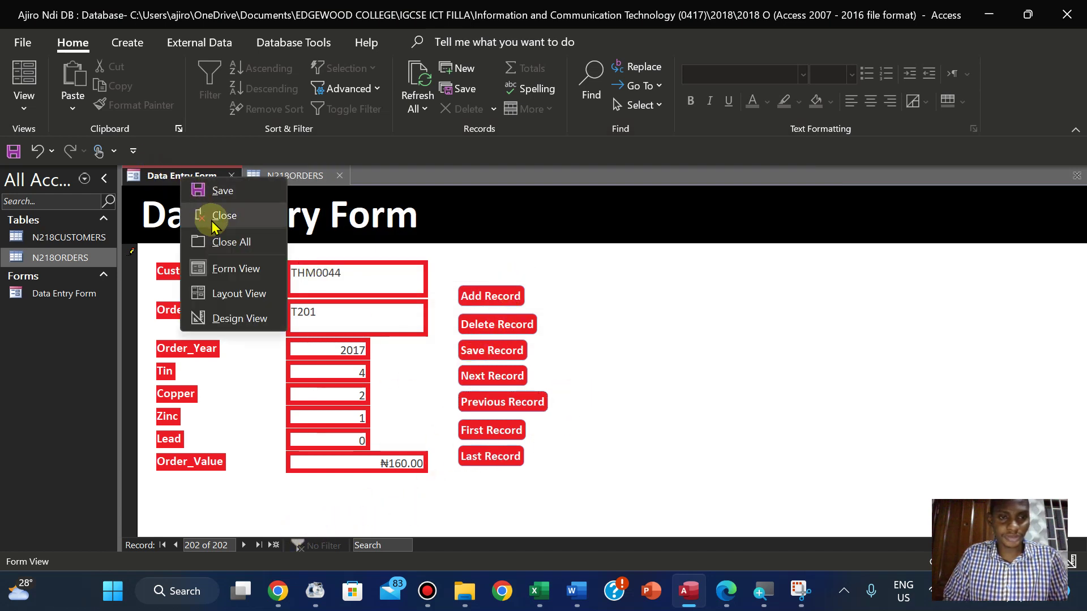
{"action": "left_click", "coordinate": [215, 218]}
{"action": "left_click", "coordinate": [512, 341]}
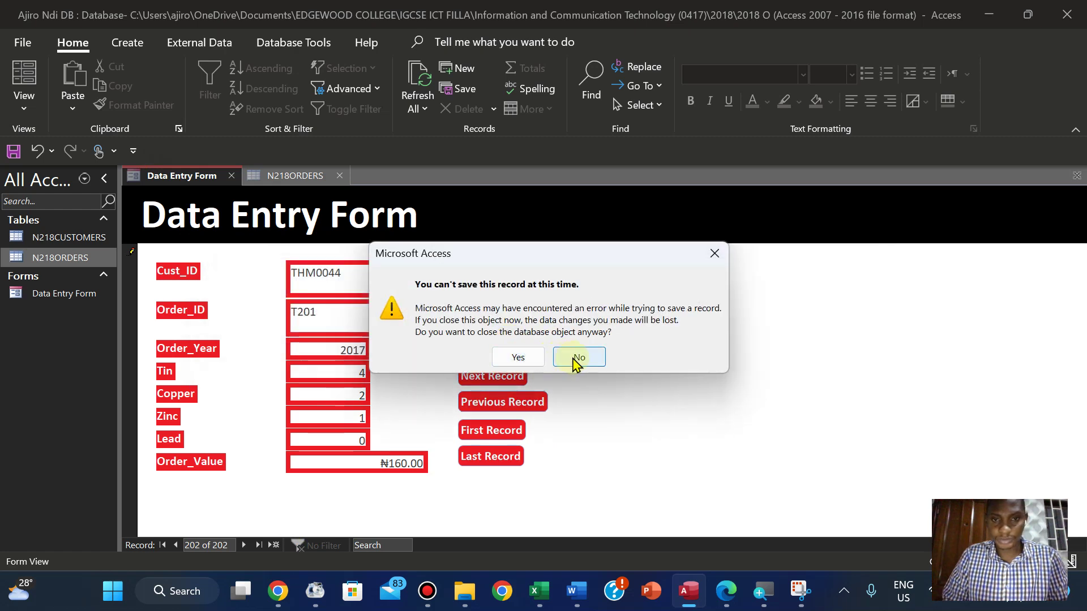
{"action": "left_click", "coordinate": [576, 360]}
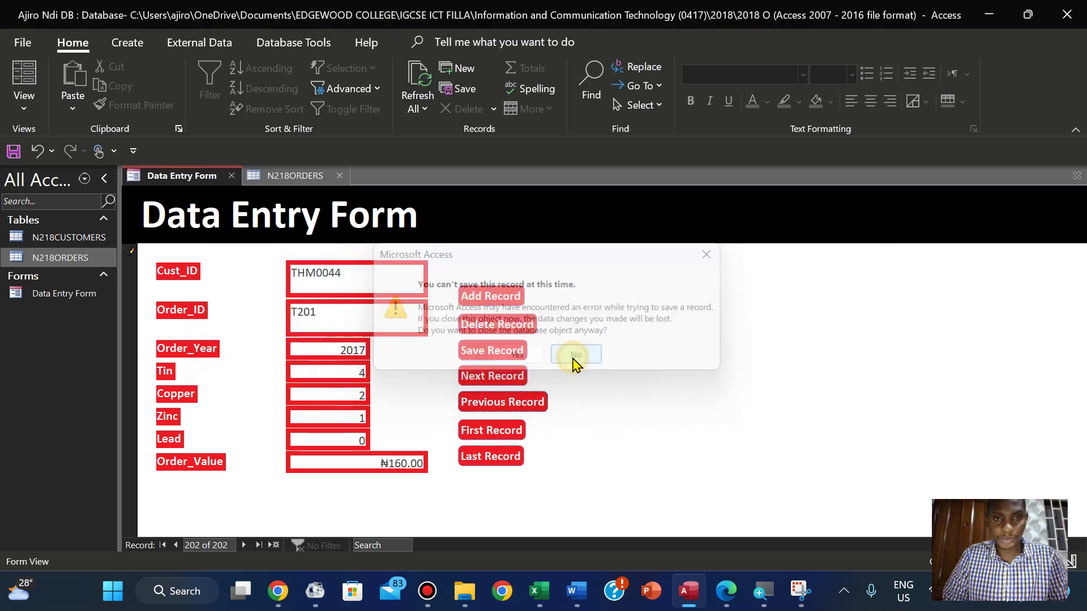
Close the Data Entry Form discarding the duplicate record, then reopen and close it again
{"action": "right_click", "coordinate": [180, 182]}
{"action": "left_click", "coordinate": [218, 220]}
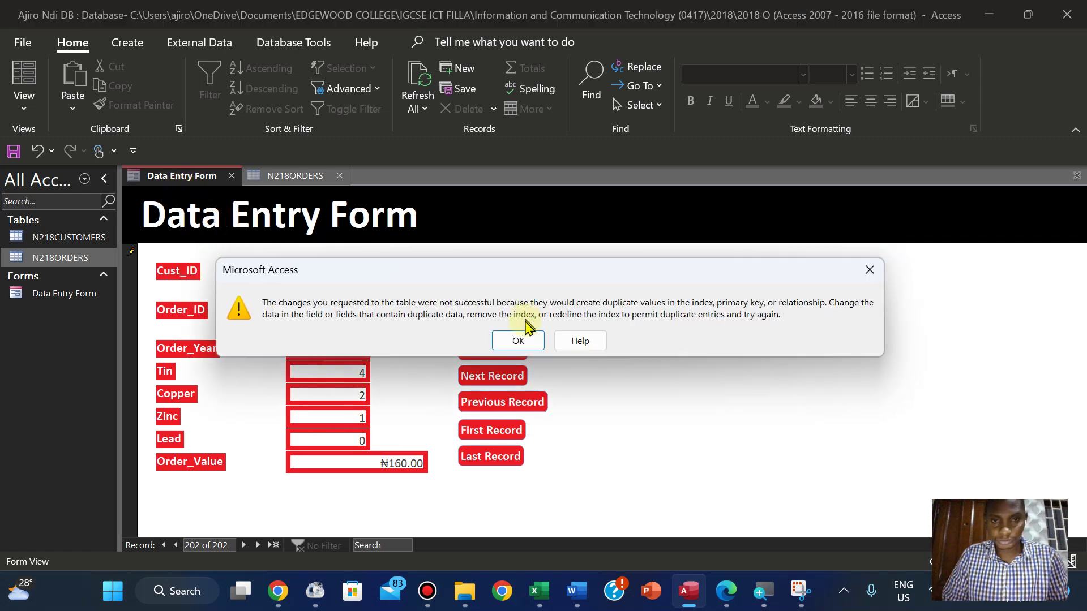
{"action": "left_click", "coordinate": [524, 339]}
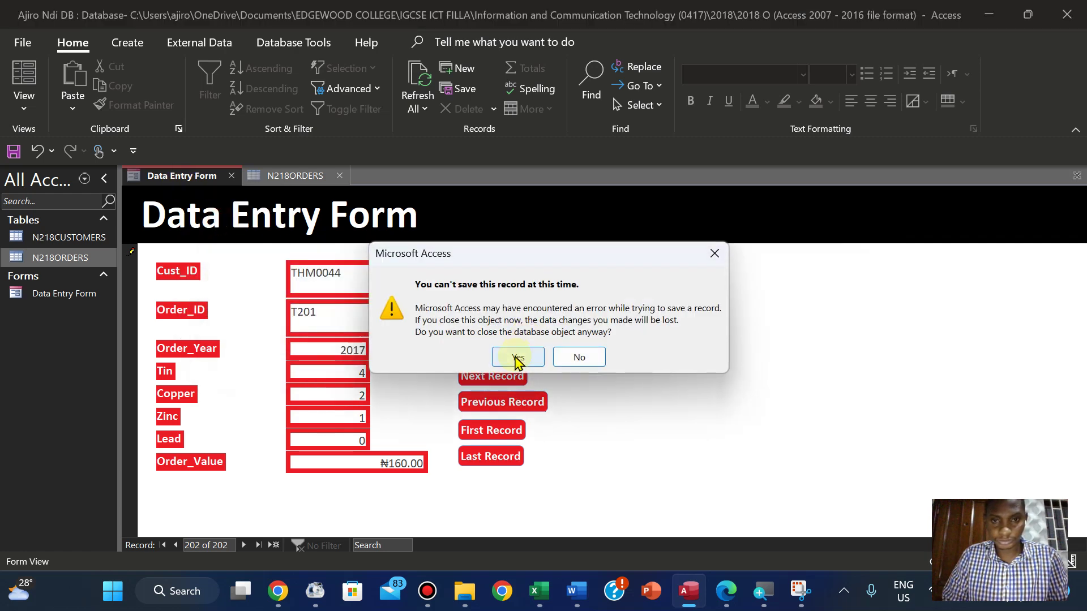
{"action": "left_click", "coordinate": [516, 356]}
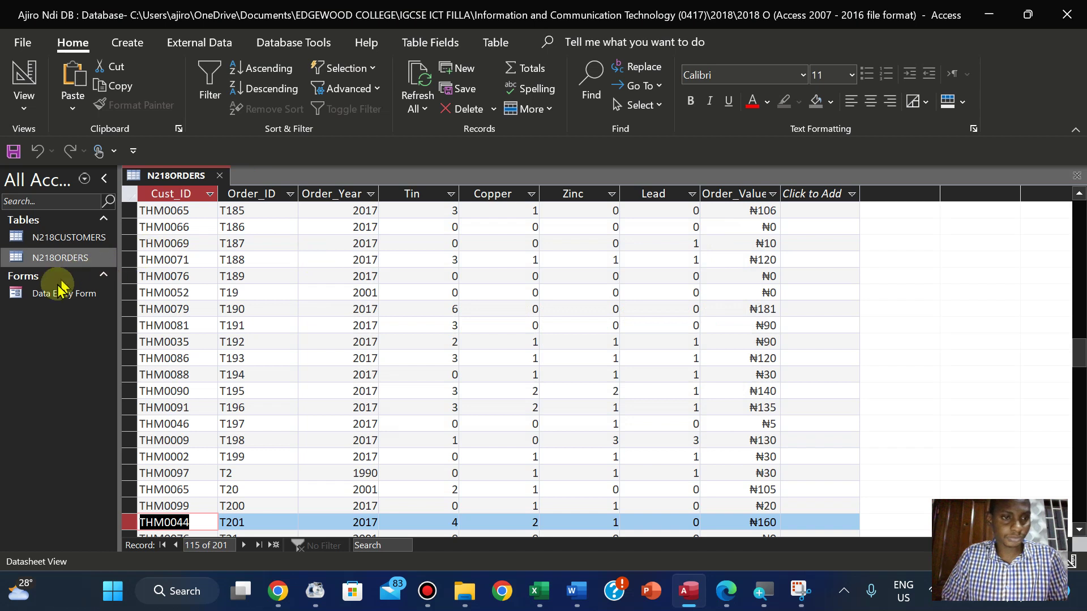
{"action": "left_click", "coordinate": [52, 299]}
{"action": "double_click", "coordinate": [52, 299]}
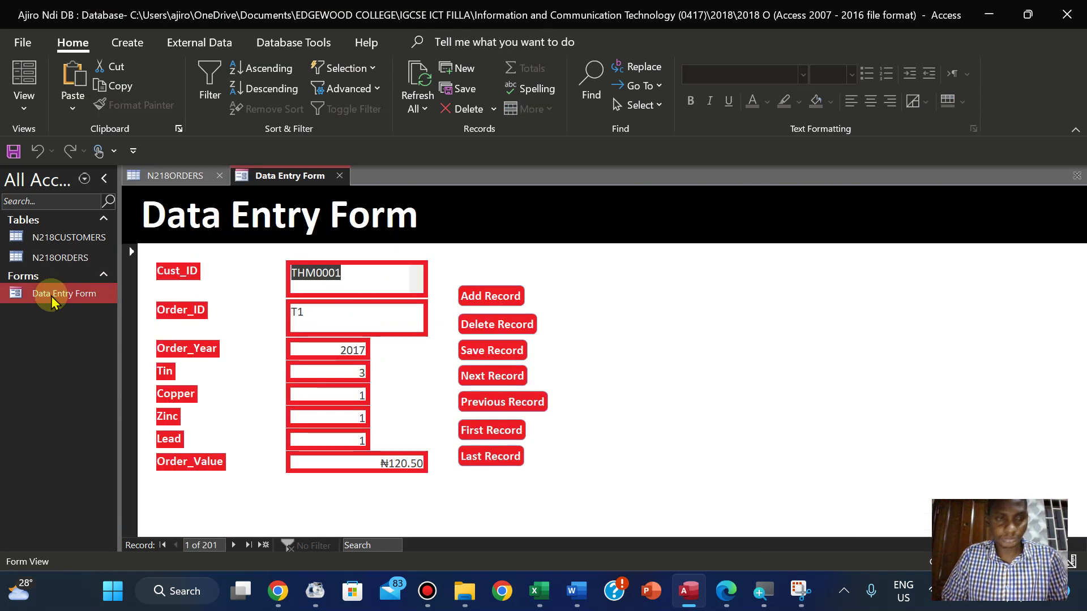
{"action": "right_click", "coordinate": [276, 176]}
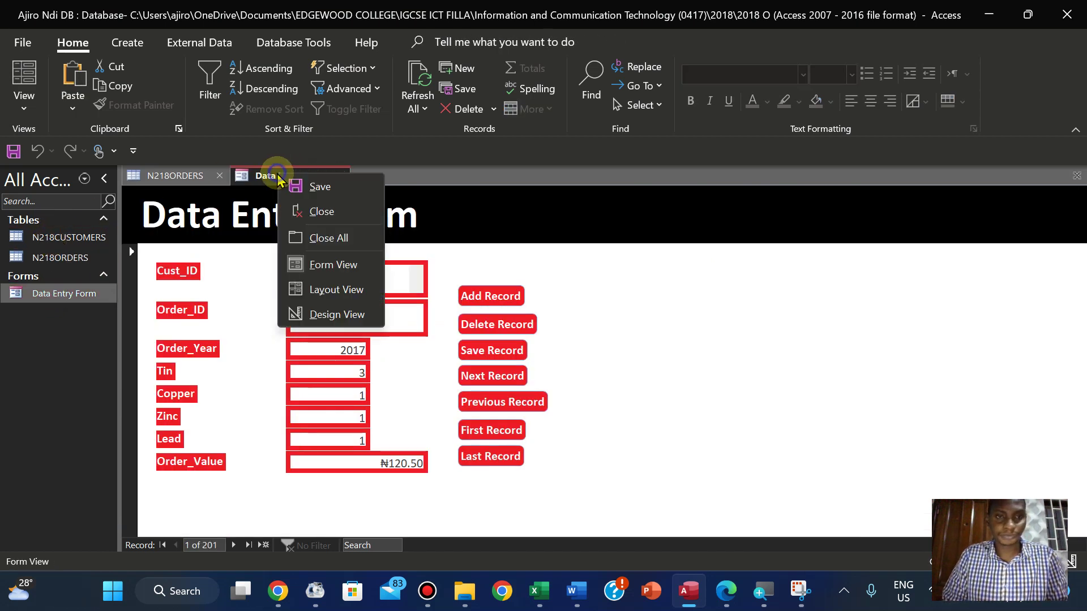
{"action": "left_click", "coordinate": [317, 212]}
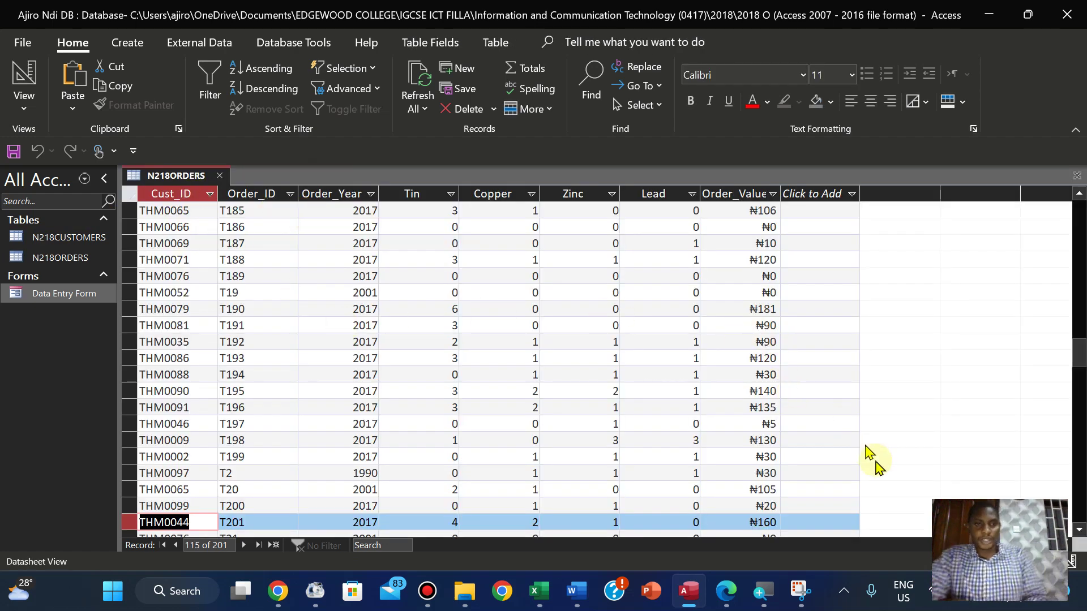
Scroll to question 26, highlight its report field-list requirement in pink, then return to Access
{"action": "left_click", "coordinate": [727, 592]}
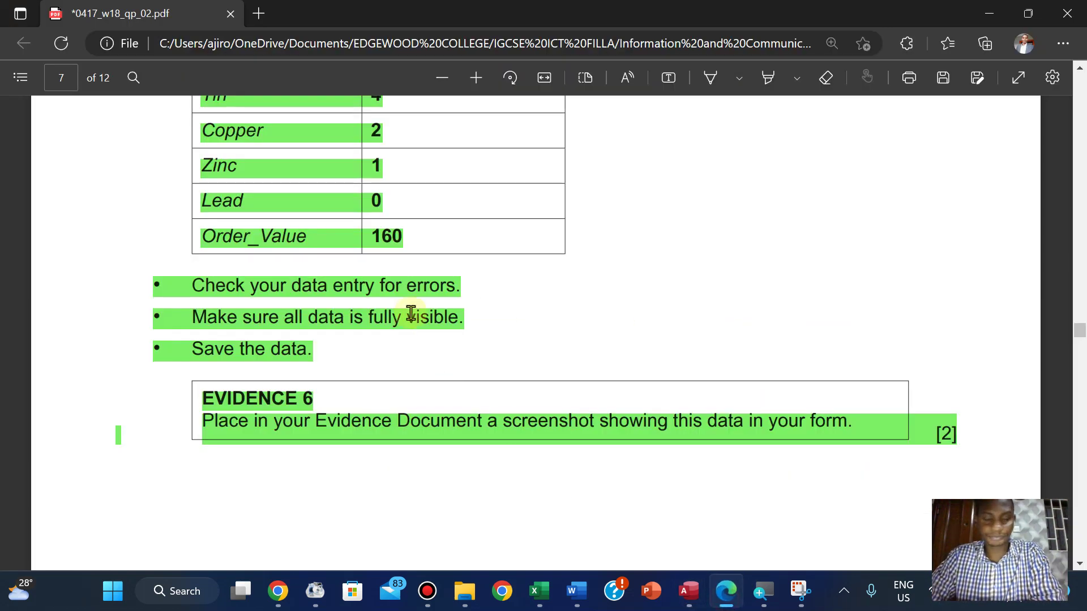
{"action": "scroll", "coordinate": [411, 315], "scroll_direction": "down", "scroll_amount": 6}
{"action": "scroll", "coordinate": [411, 313], "scroll_direction": "down", "scroll_amount": 2}
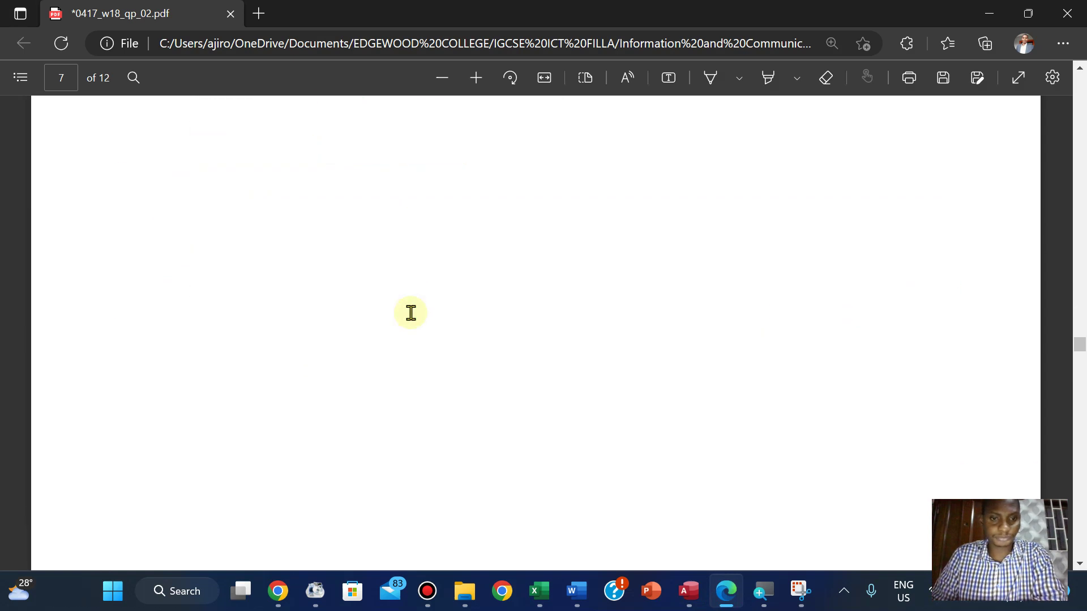
{"action": "scroll", "coordinate": [411, 312], "scroll_direction": "down", "scroll_amount": 8}
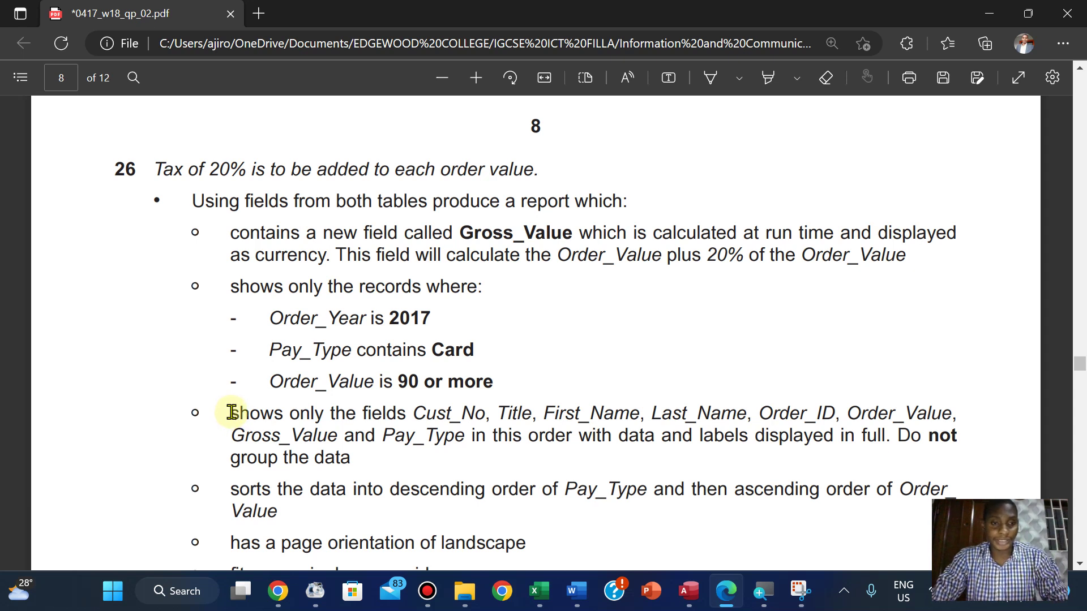
{"action": "left_click_drag", "start_coordinate": [231, 413], "coordinate": [360, 460]}
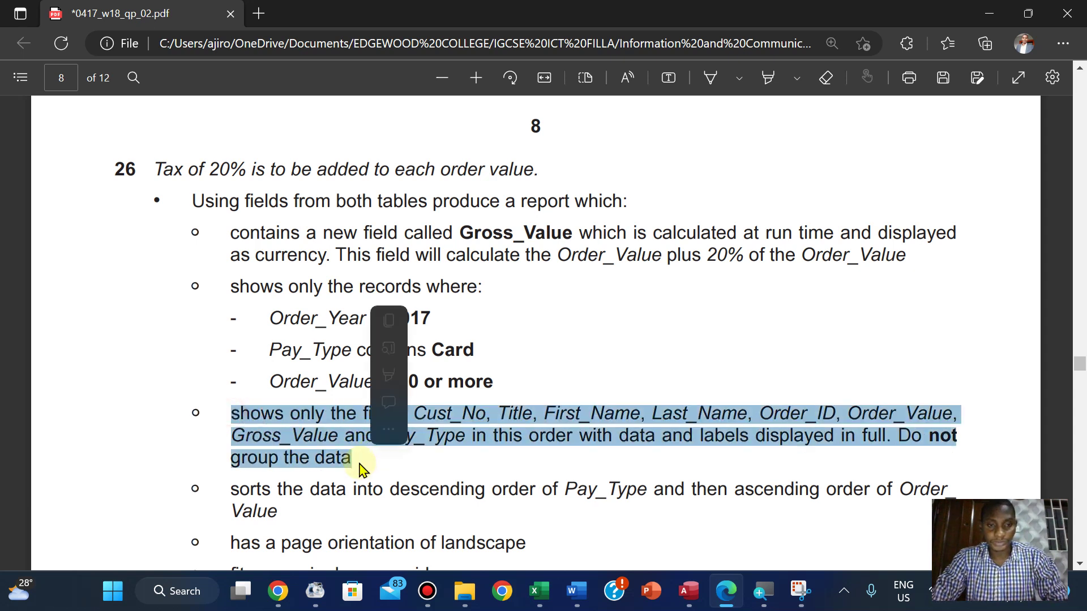
{"action": "mouse_move", "coordinate": [389, 372]}
{"action": "mouse_move", "coordinate": [431, 375]}
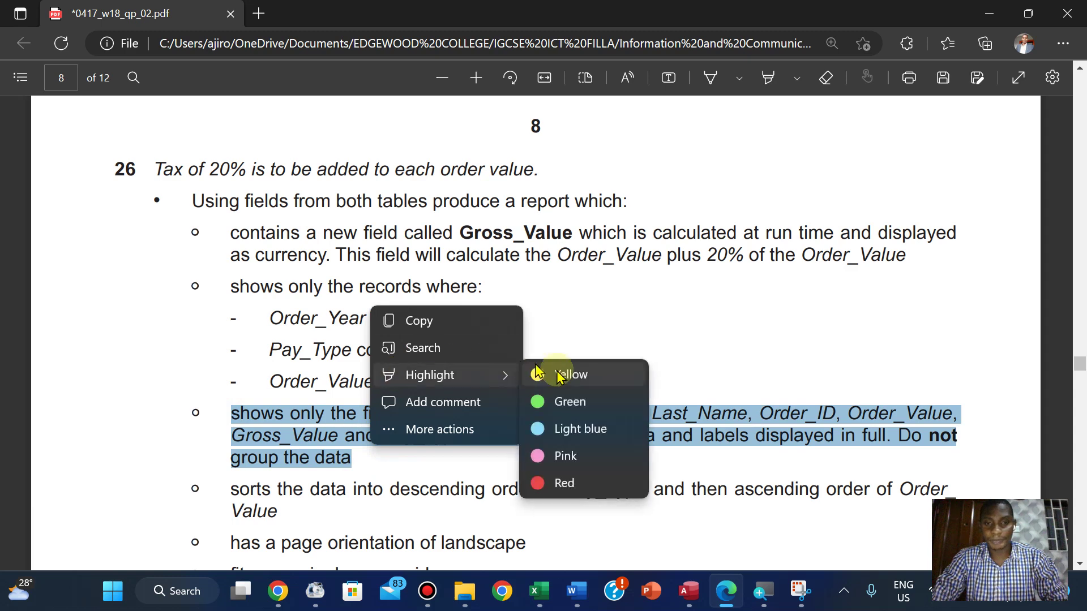
{"action": "left_click", "coordinate": [565, 457]}
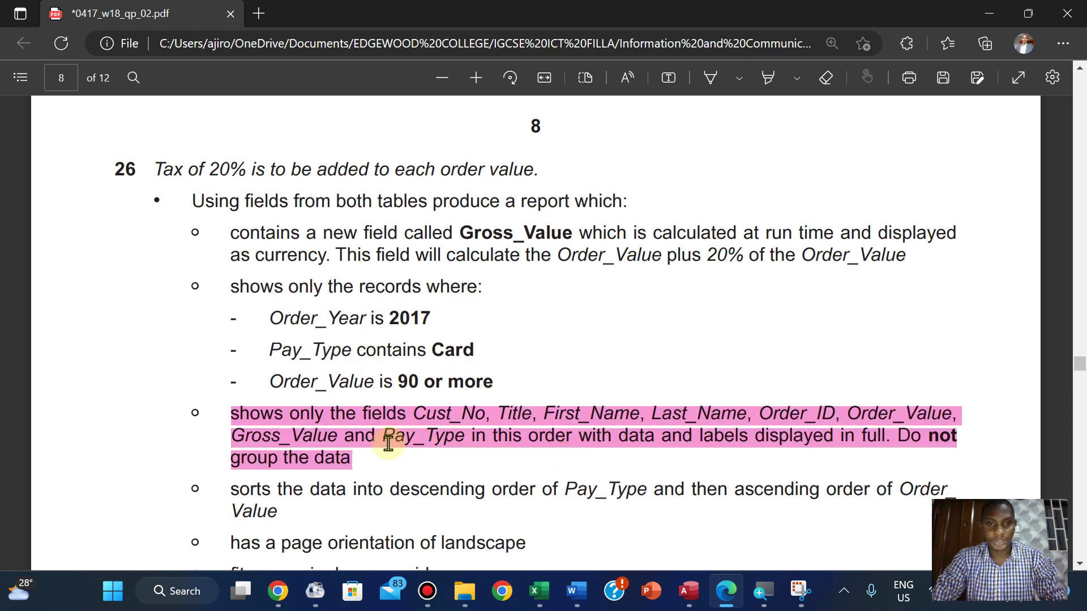
{"action": "left_click", "coordinate": [690, 592]}
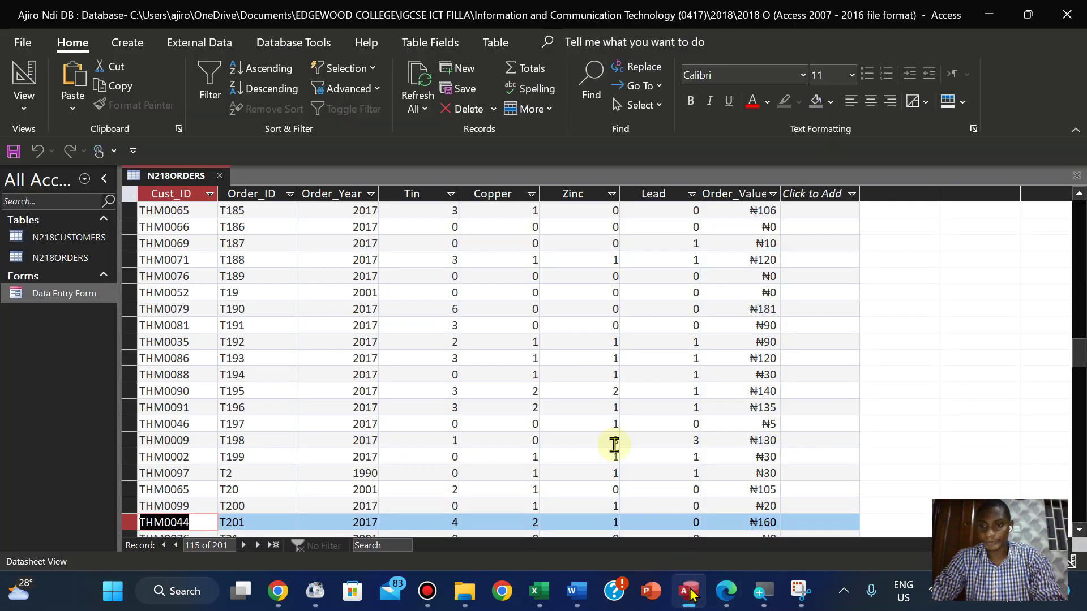
Close the N218ORDERS table and start a new Simple Query Wizard
{"action": "right_click", "coordinate": [158, 176]}
{"action": "left_click", "coordinate": [184, 205]}
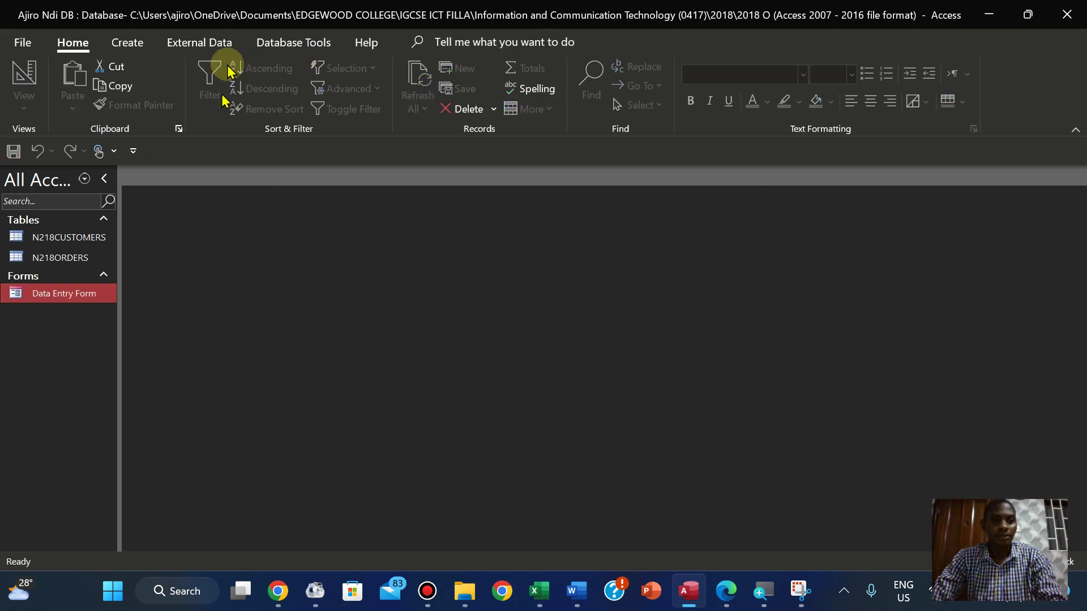
{"action": "left_click", "coordinate": [119, 43]}
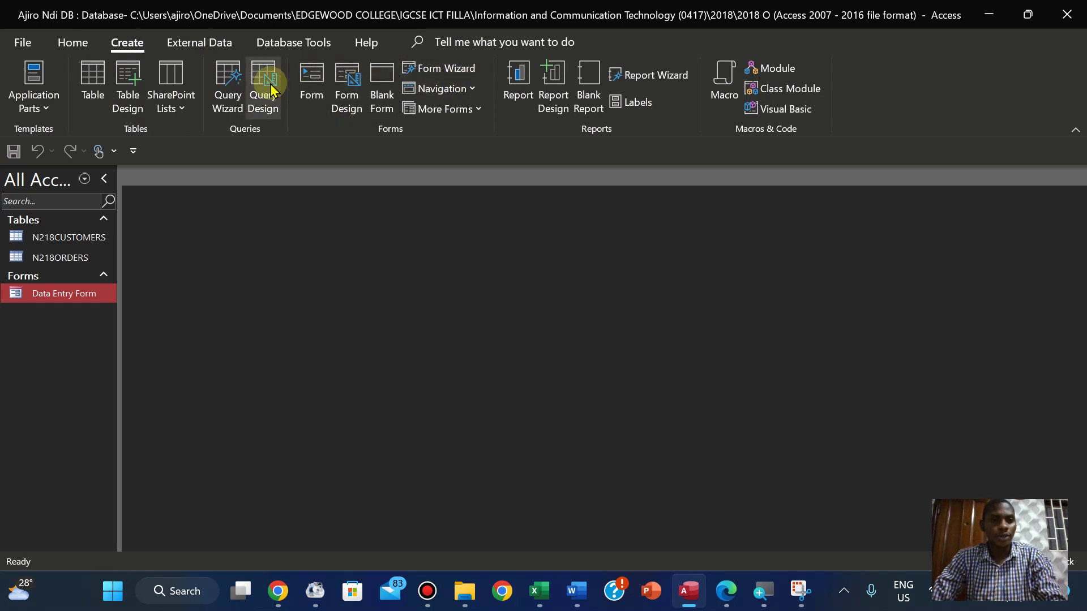
{"action": "left_click", "coordinate": [227, 93]}
{"action": "left_click", "coordinate": [591, 341]}
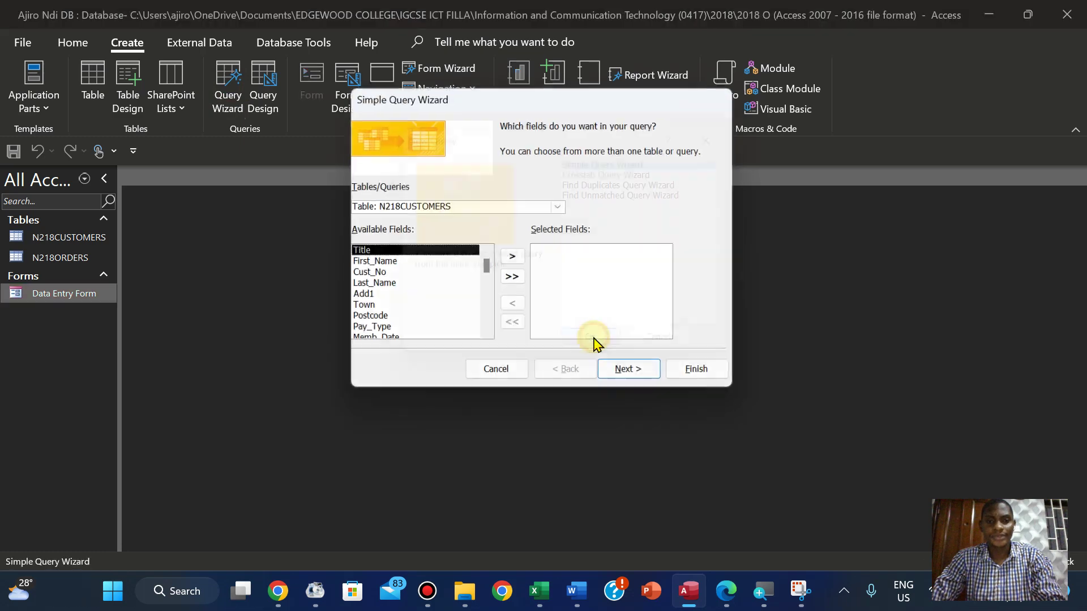
Add Cust_No and Title from N218CUSTOMERS, following the exam paper's field list
{"action": "left_click", "coordinate": [725, 591]}
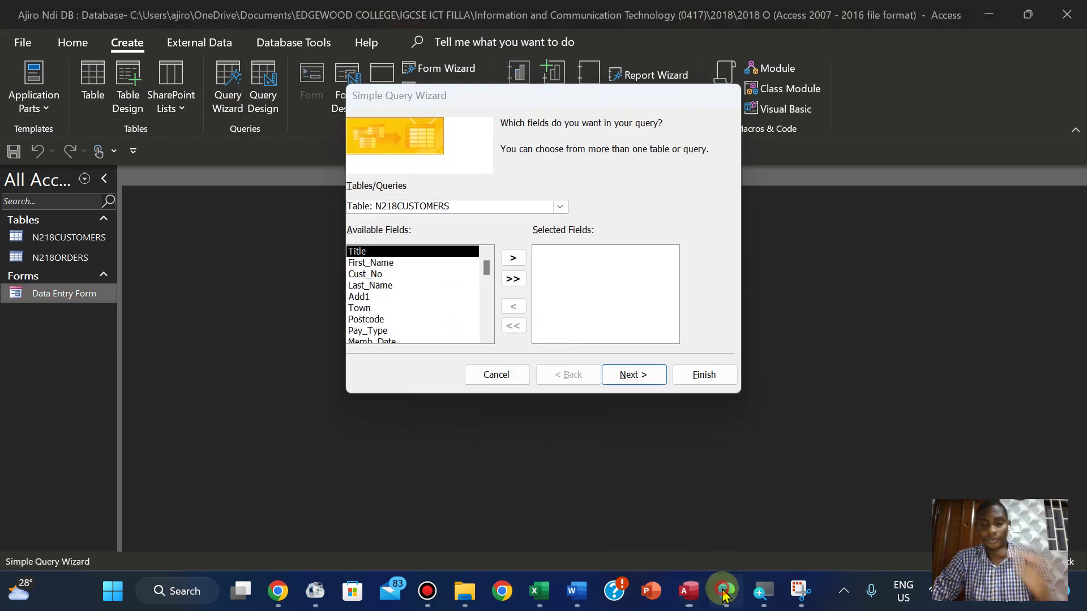
{"action": "left_click", "coordinate": [725, 592]}
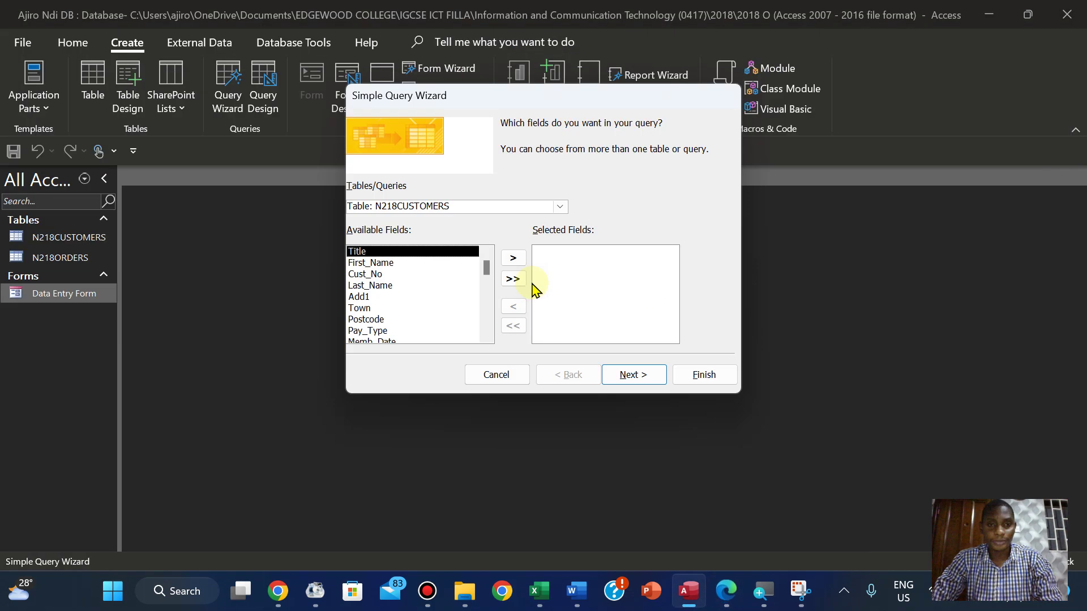
{"action": "left_click", "coordinate": [369, 274]}
{"action": "left_click", "coordinate": [513, 258]}
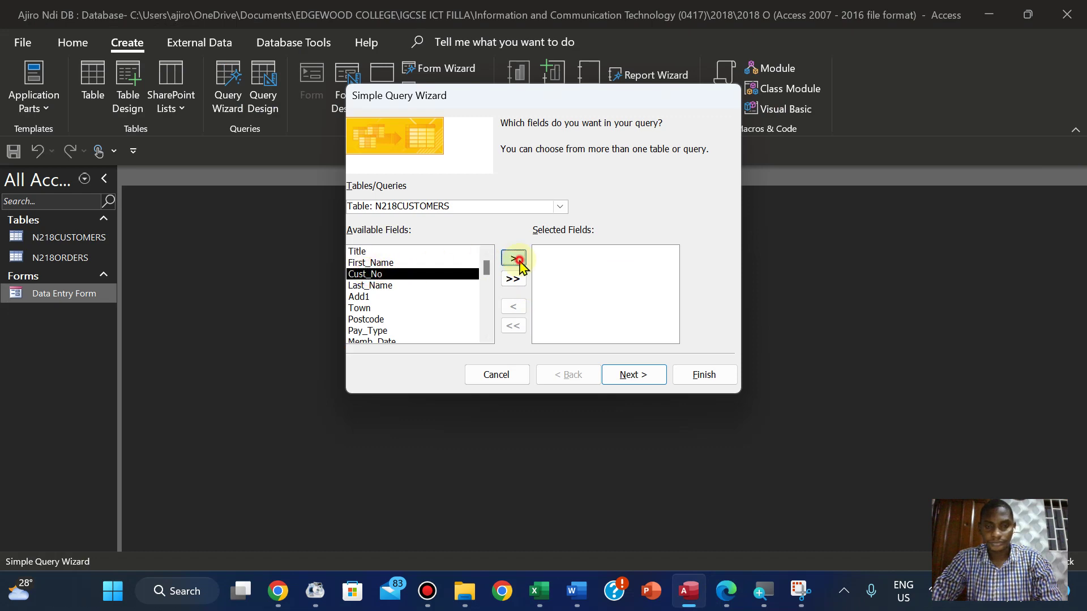
{"action": "left_click", "coordinate": [727, 594]}
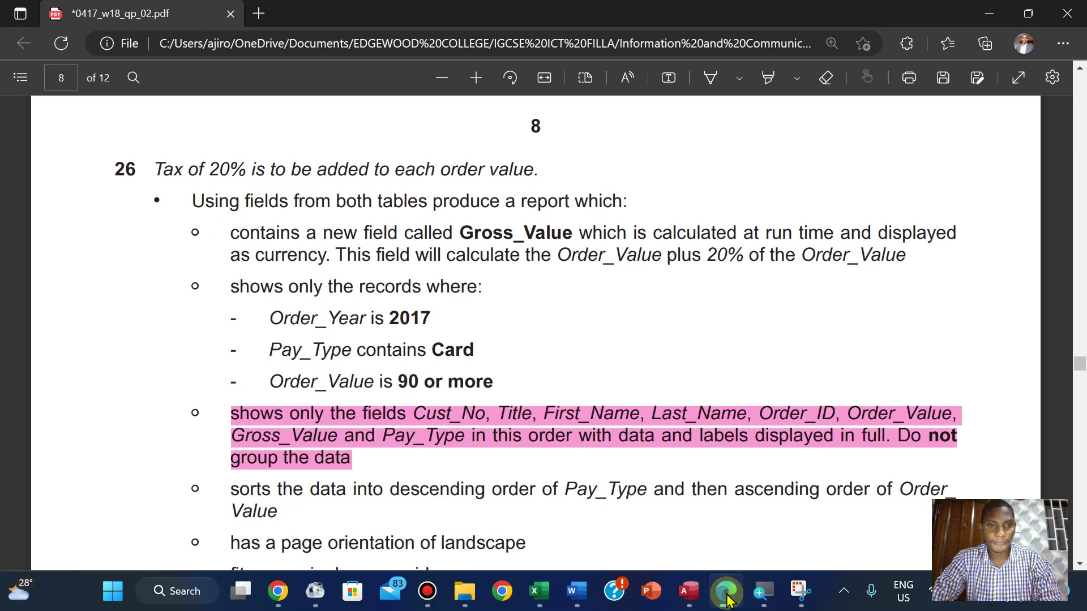
{"action": "left_click", "coordinate": [726, 595]}
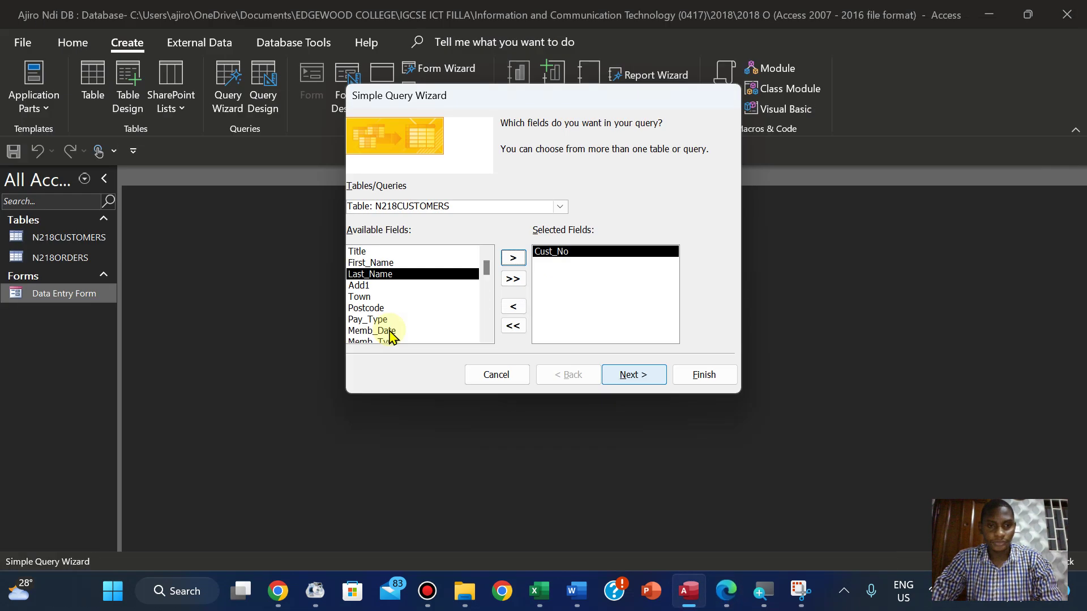
{"action": "left_click", "coordinate": [363, 252]}
{"action": "left_click", "coordinate": [513, 258]}
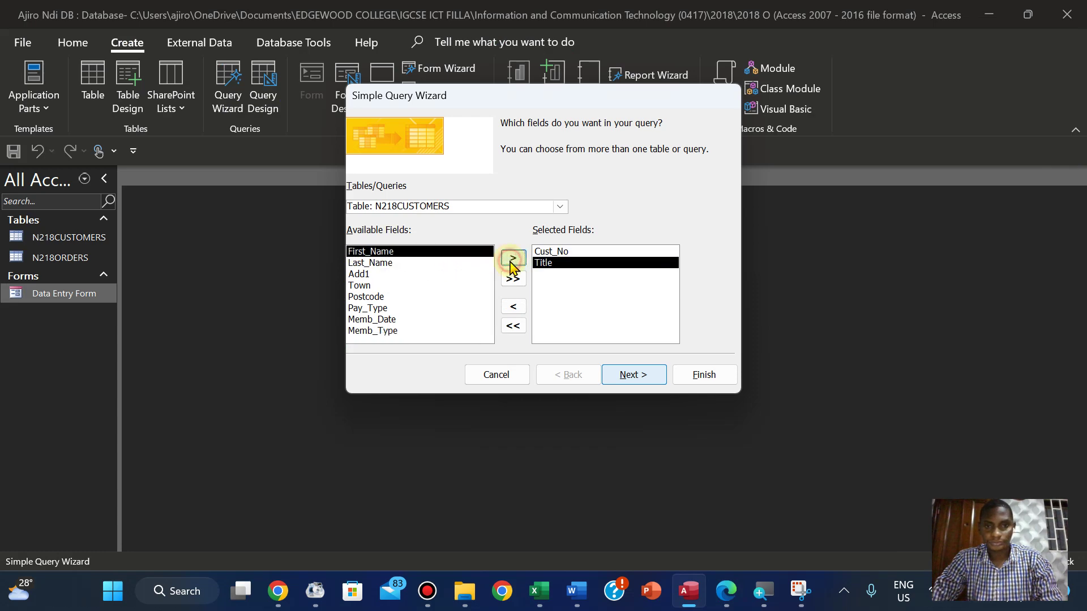
Add First_Name and Last_Name to the query's selected fields
{"action": "left_click", "coordinate": [724, 595]}
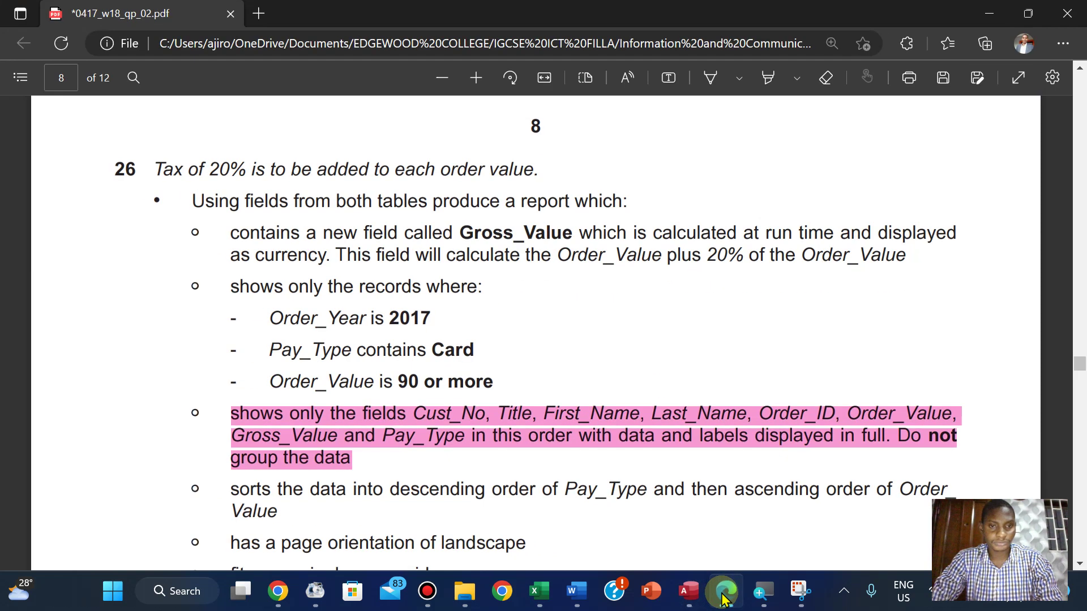
{"action": "left_click", "coordinate": [722, 596]}
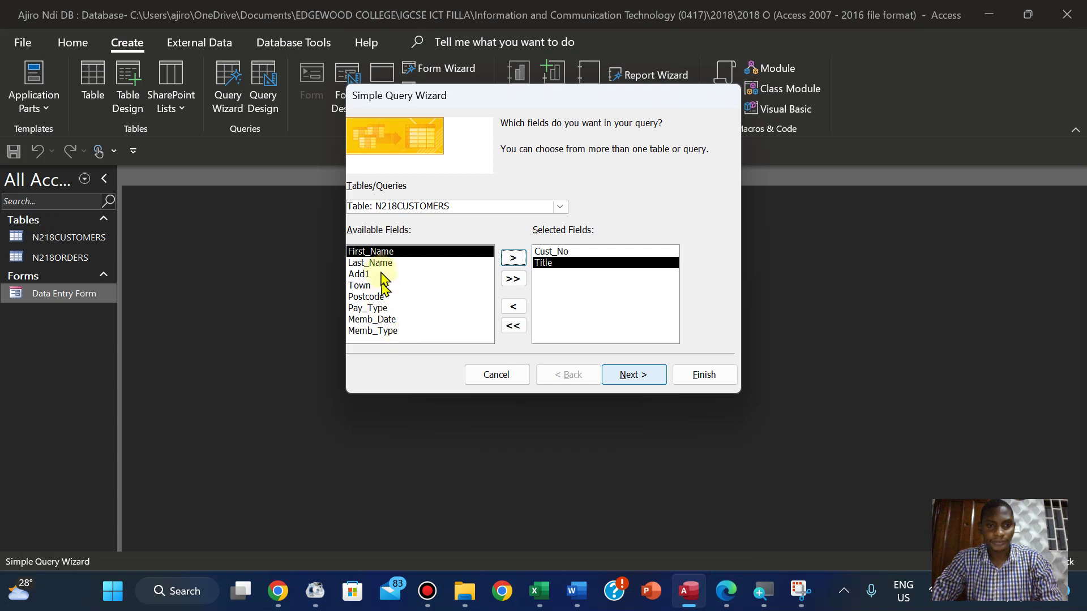
{"action": "left_click", "coordinate": [511, 260]}
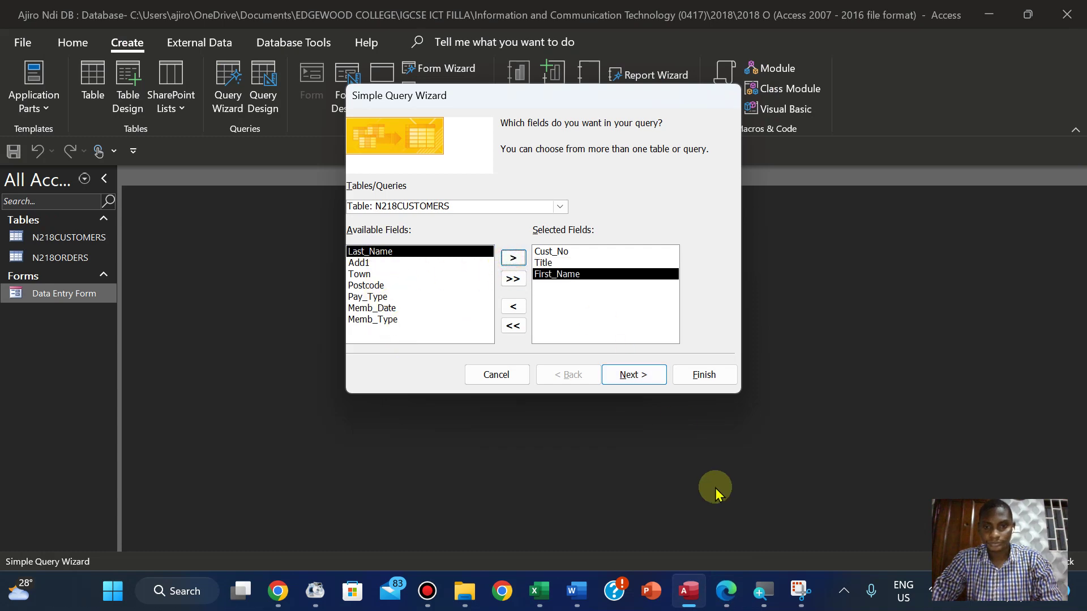
{"action": "left_click", "coordinate": [730, 592]}
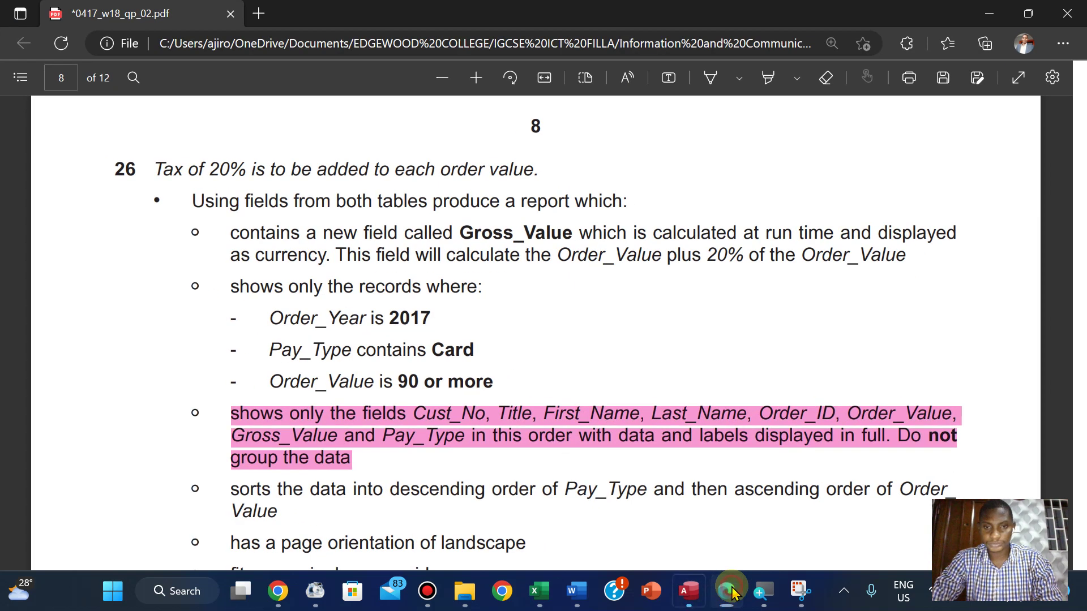
{"action": "left_click", "coordinate": [731, 591]}
{"action": "left_click", "coordinate": [513, 258]}
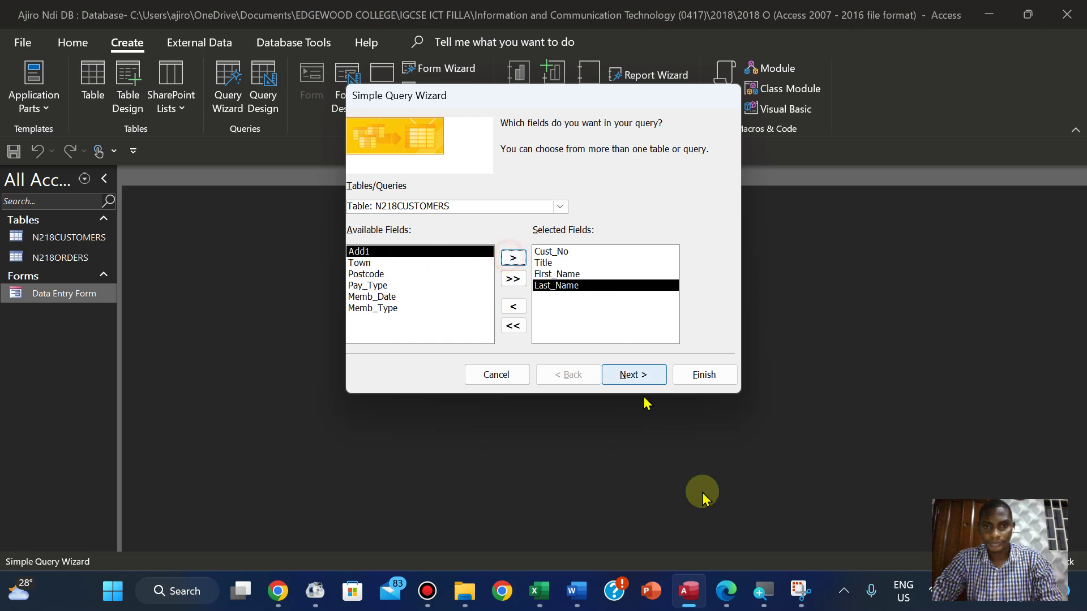
{"action": "left_click", "coordinate": [726, 591]}
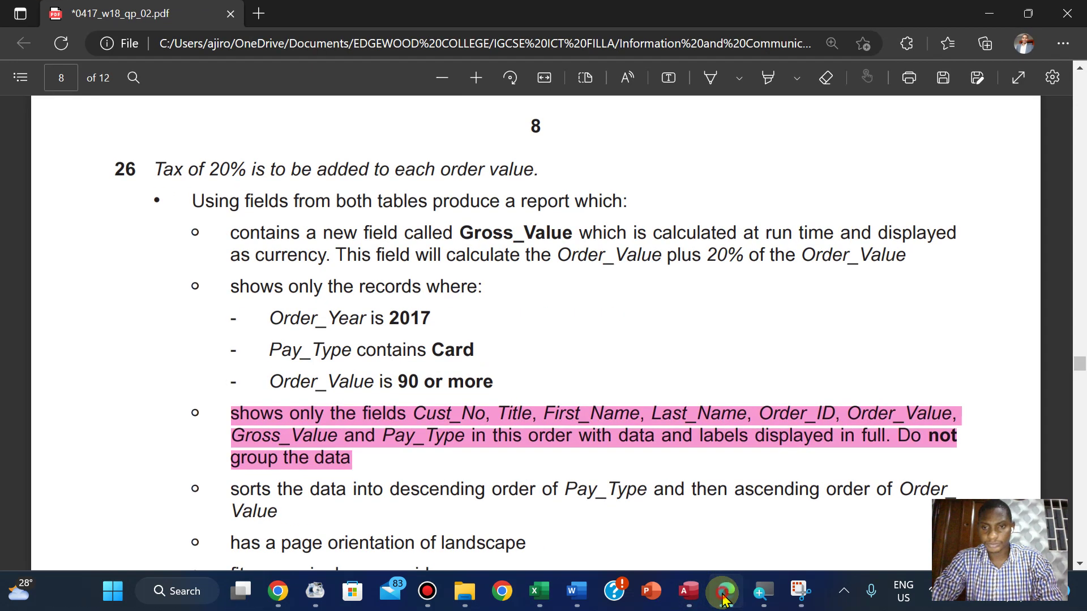
{"action": "left_click", "coordinate": [725, 597]}
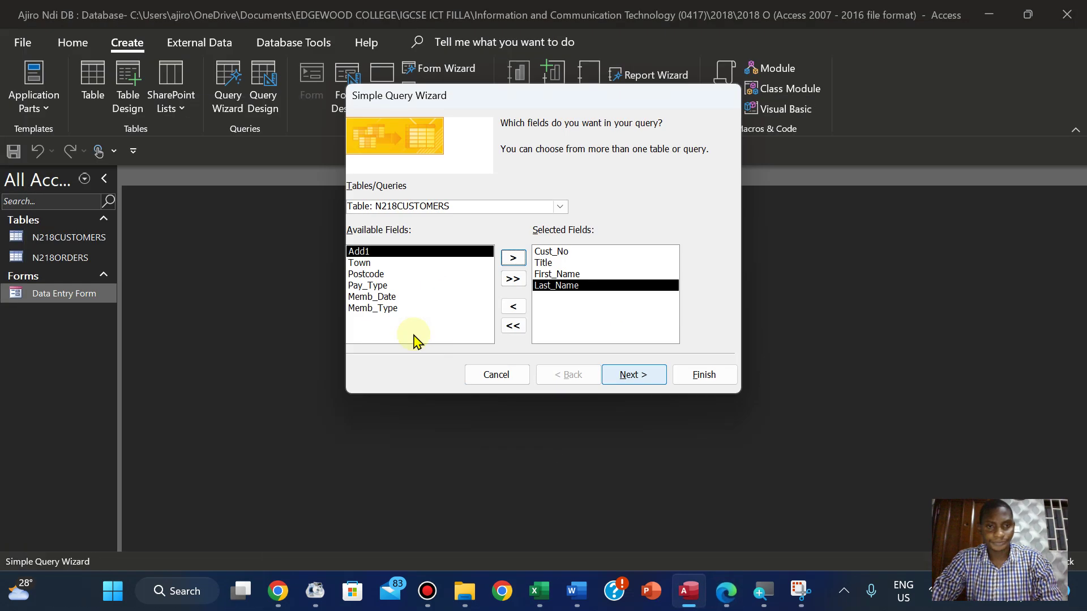
{"action": "left_click", "coordinate": [560, 206]}
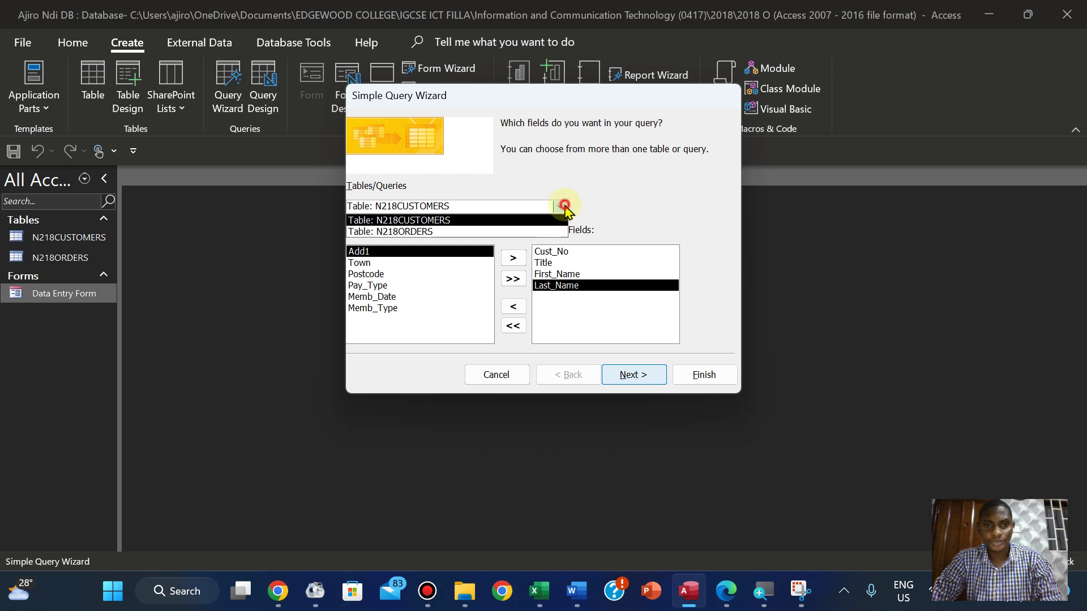
Add Order_ID and Order_Value from the N218ORDERS table to the query's fields
{"action": "left_click", "coordinate": [427, 232]}
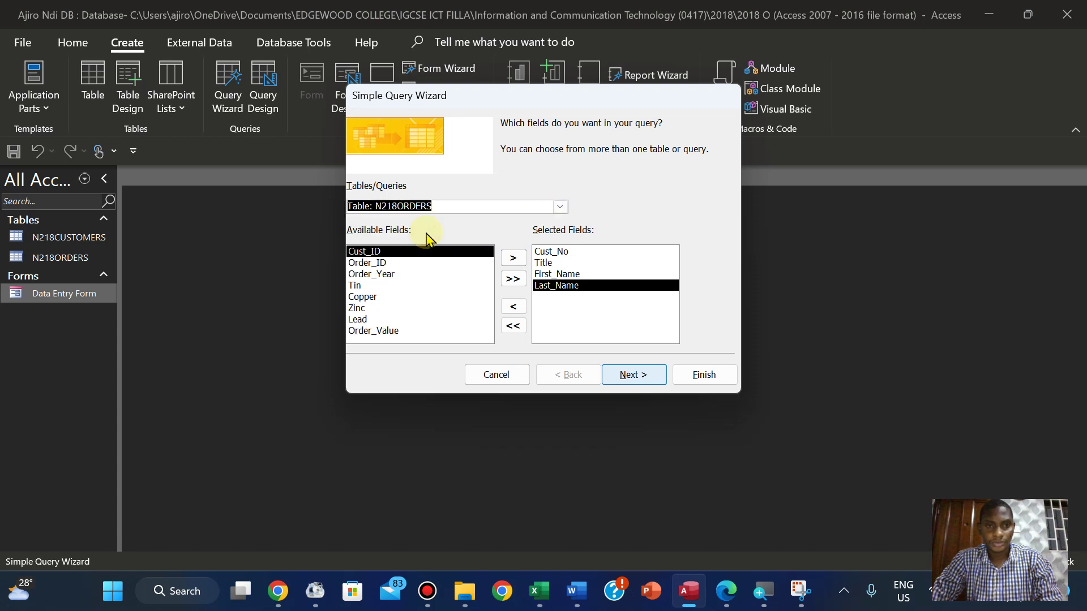
{"action": "left_click", "coordinate": [379, 263]}
{"action": "left_click", "coordinate": [513, 259]}
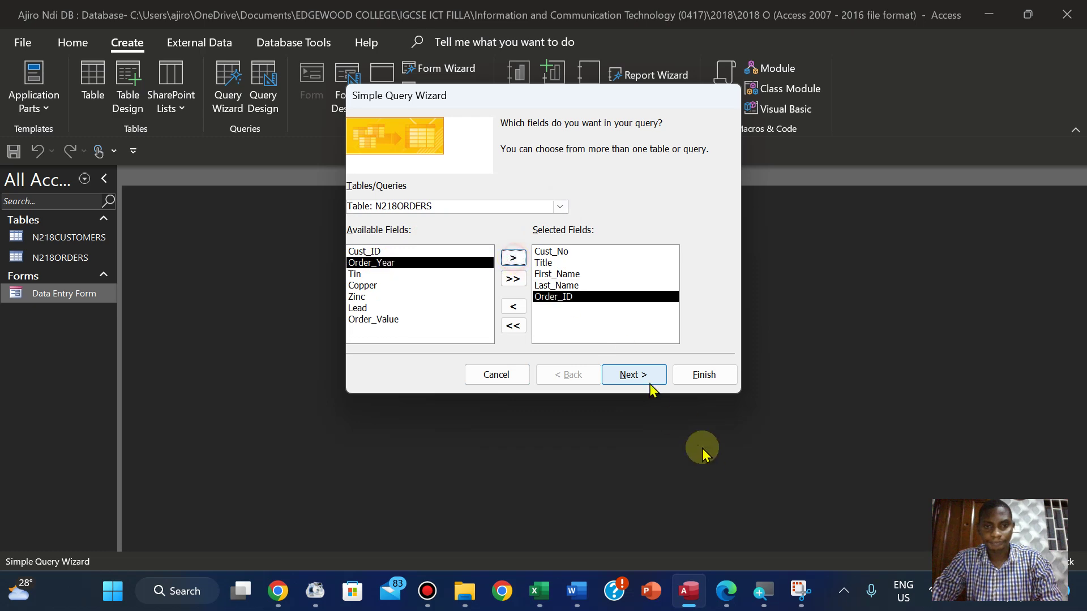
{"action": "left_click", "coordinate": [726, 590]}
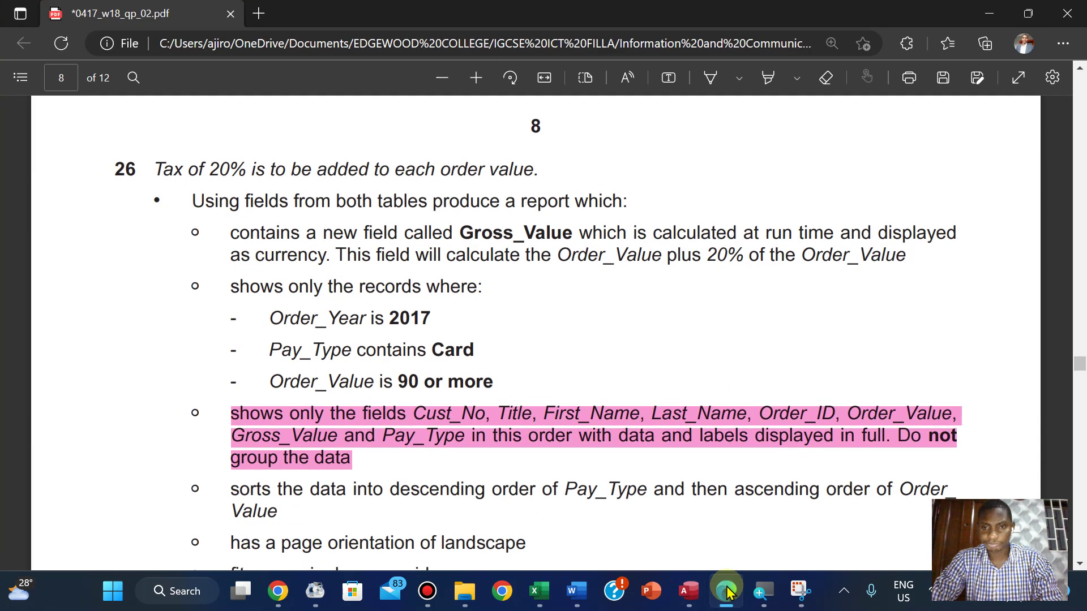
{"action": "left_click", "coordinate": [727, 590]}
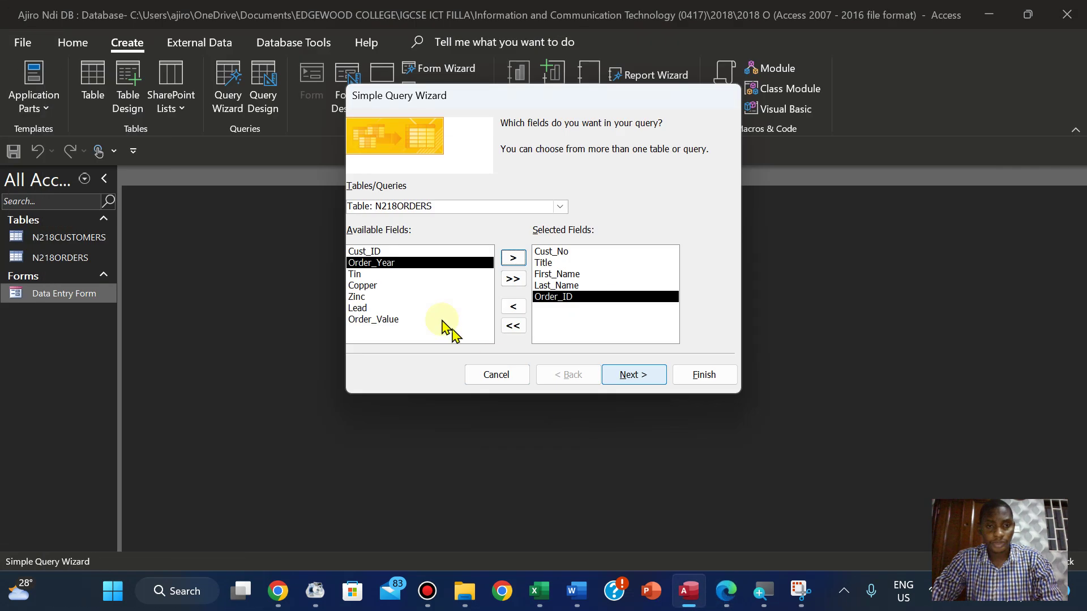
{"action": "left_click", "coordinate": [384, 320]}
{"action": "left_click", "coordinate": [478, 252]}
{"action": "left_click", "coordinate": [417, 310]}
{"action": "left_click", "coordinate": [419, 317]}
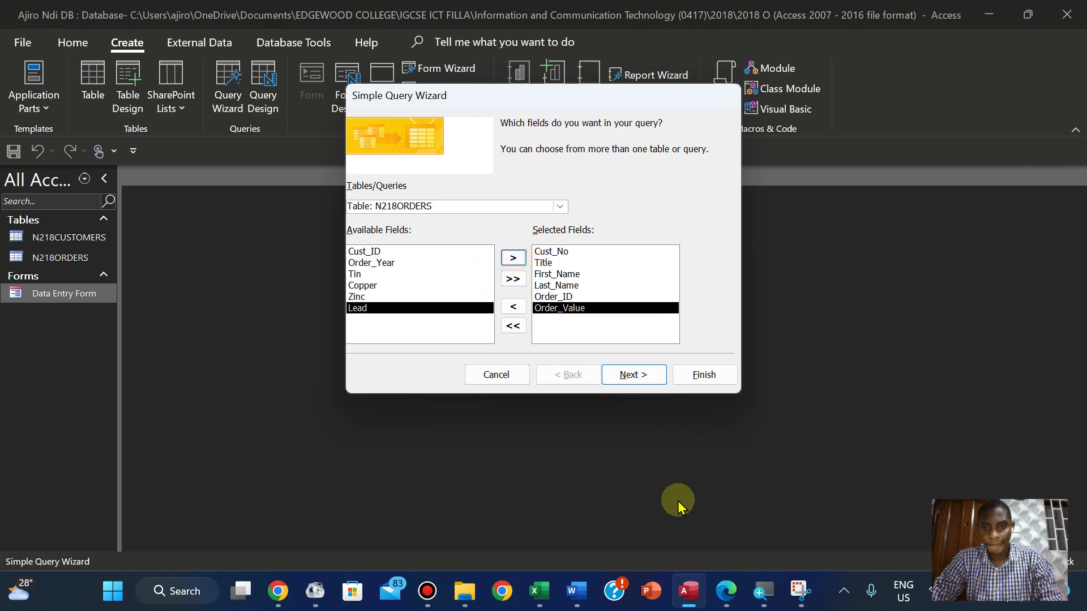
{"action": "left_click", "coordinate": [727, 591]}
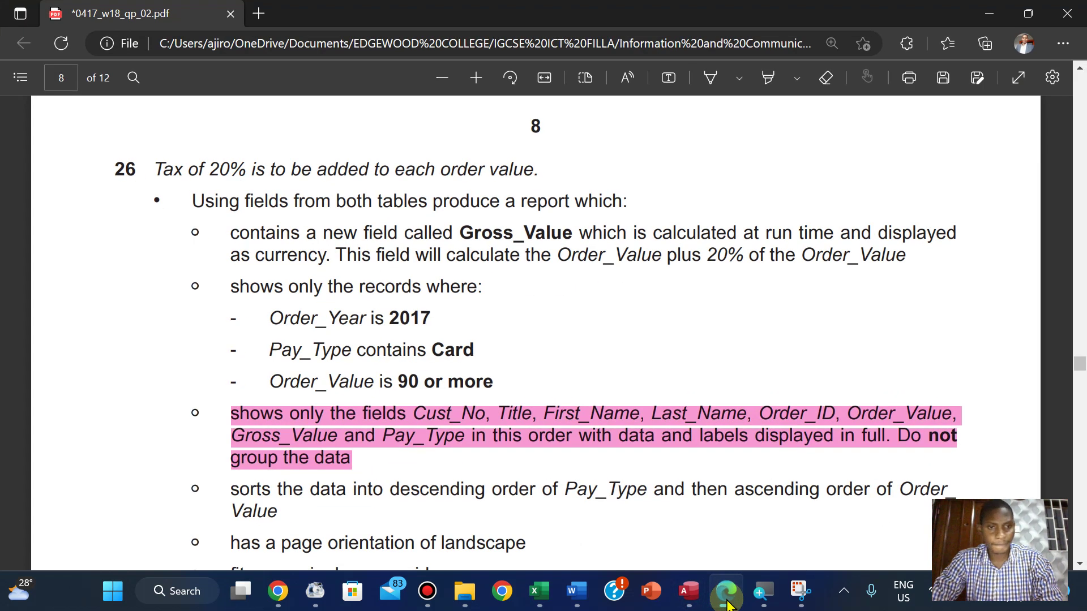
{"action": "left_click", "coordinate": [688, 592]}
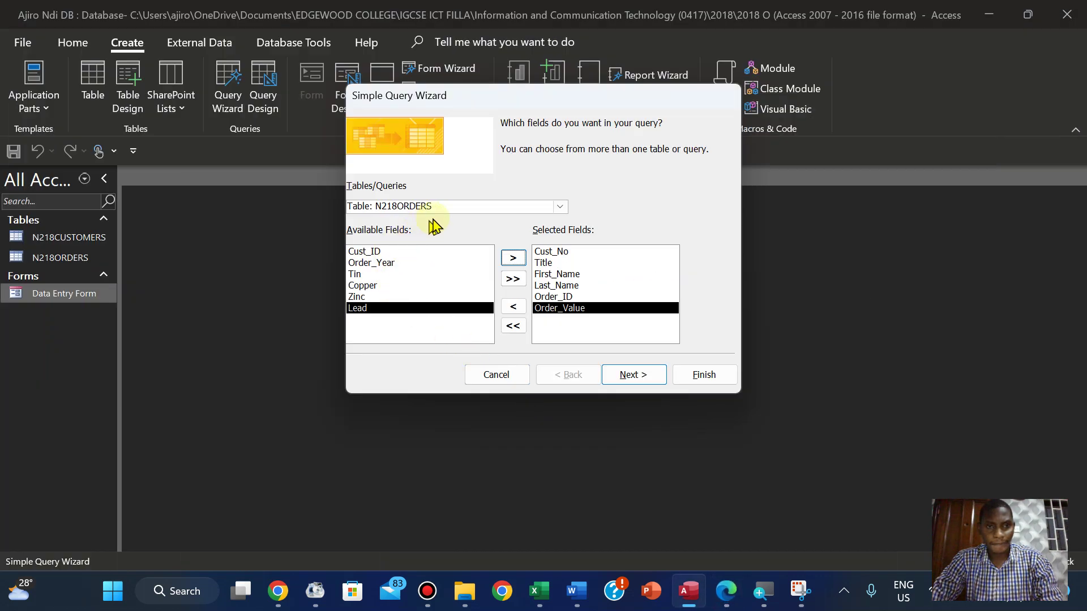
Add Pay_Type from N218CUSTOMERS and move on from field selection
{"action": "left_click", "coordinate": [558, 207]}
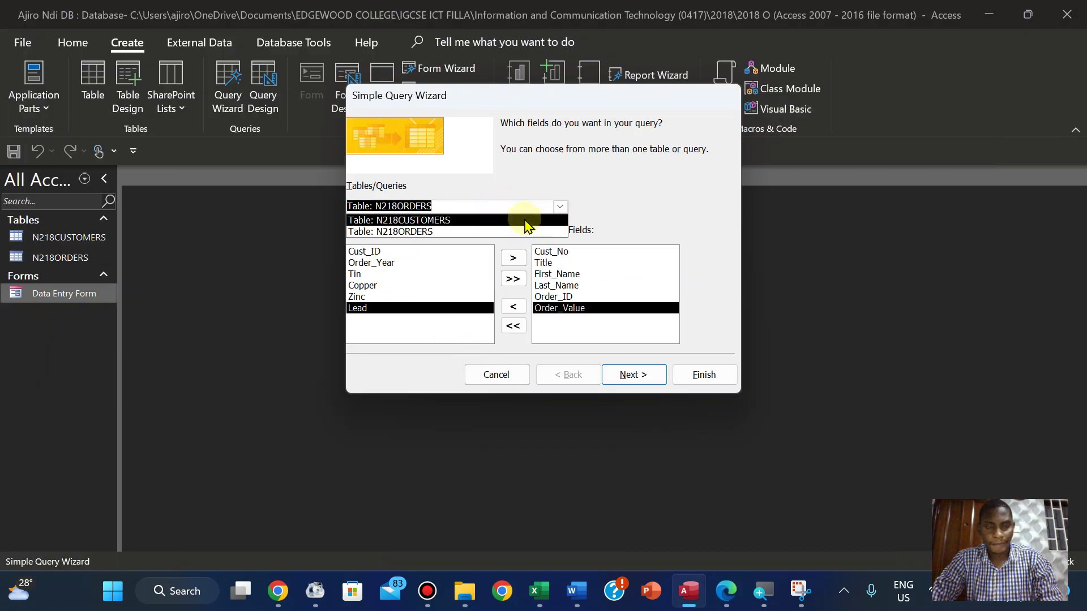
{"action": "left_click", "coordinate": [527, 221]}
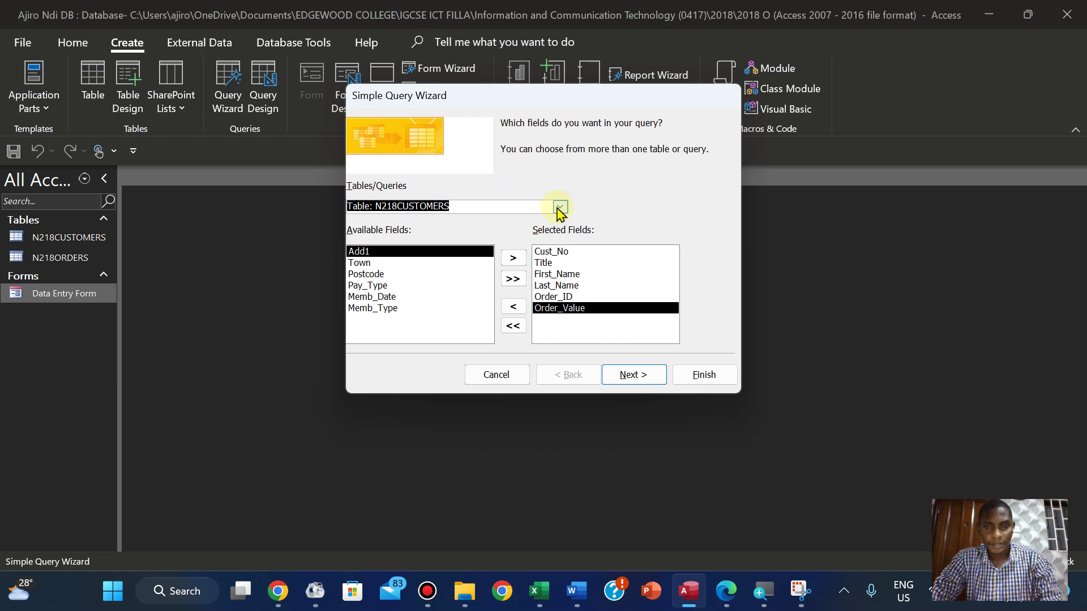
{"action": "left_click", "coordinate": [560, 207]}
{"action": "left_click", "coordinate": [498, 228]}
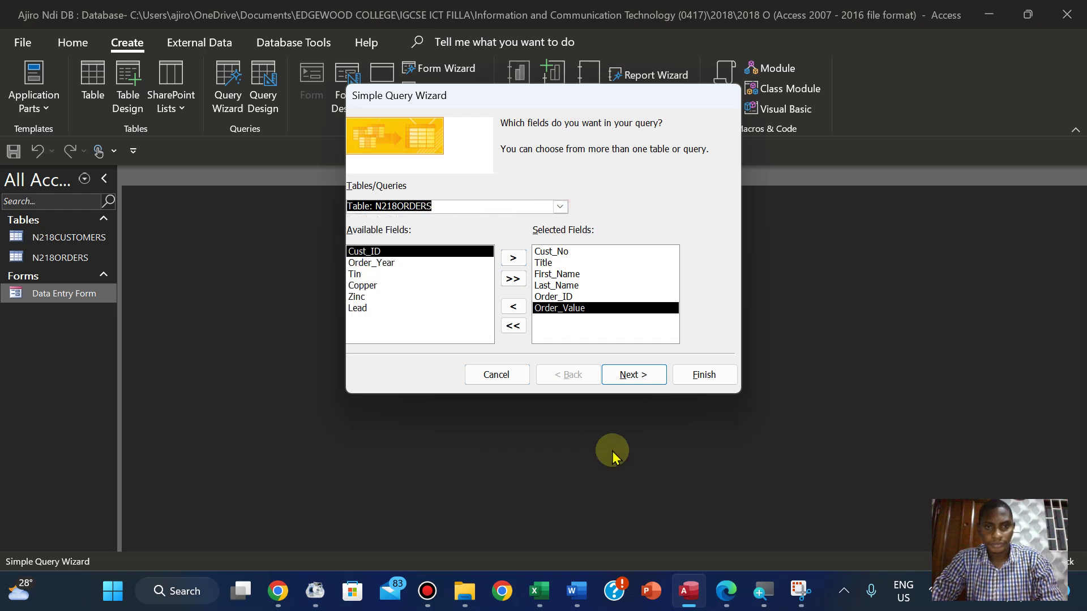
{"action": "left_click", "coordinate": [726, 595]}
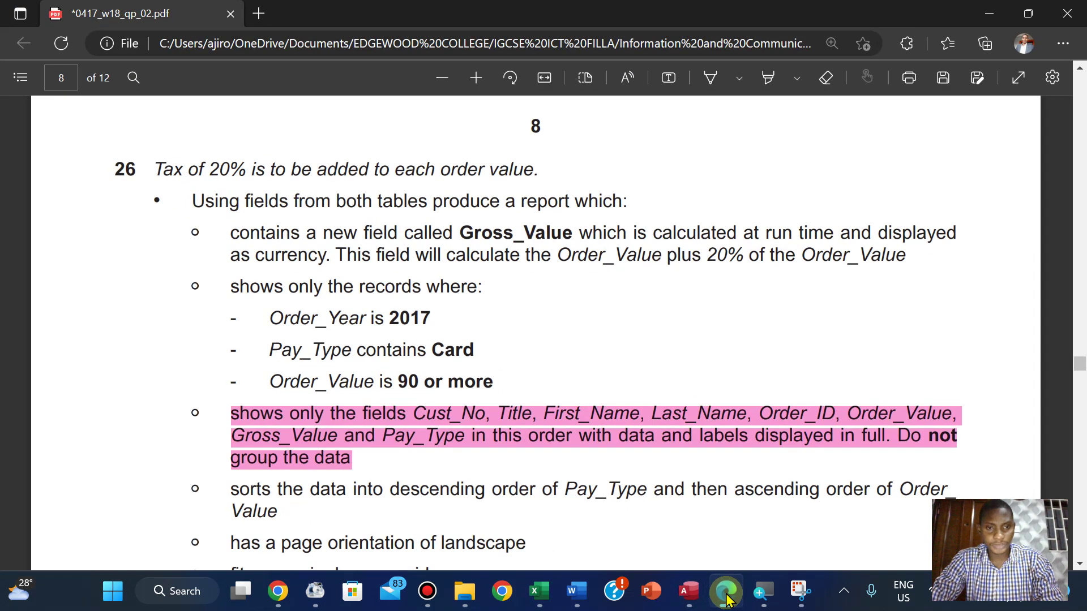
{"action": "left_click", "coordinate": [727, 594]}
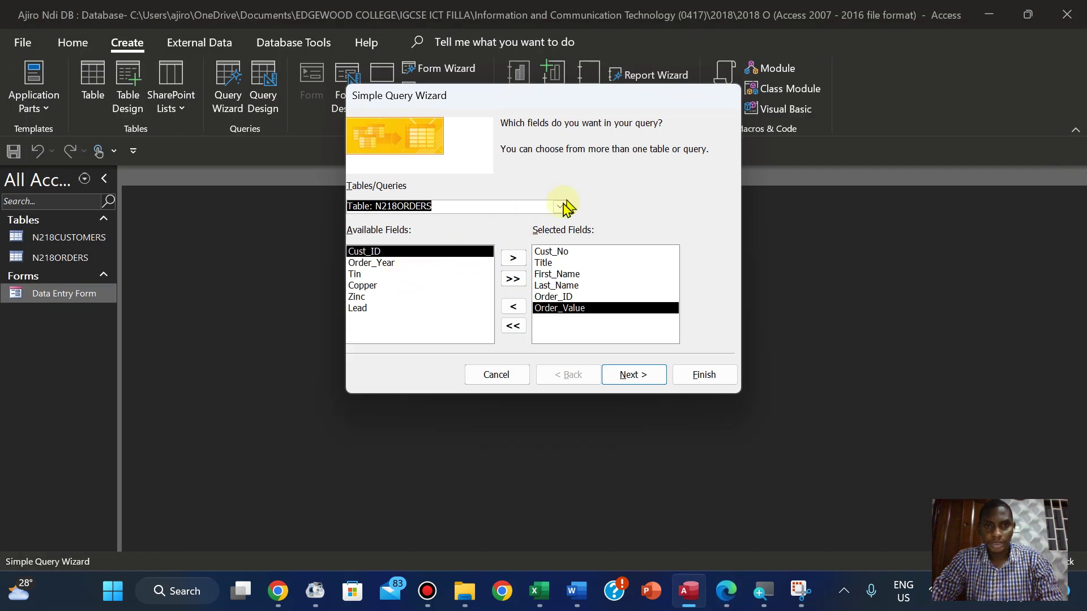
{"action": "left_click", "coordinate": [560, 207]}
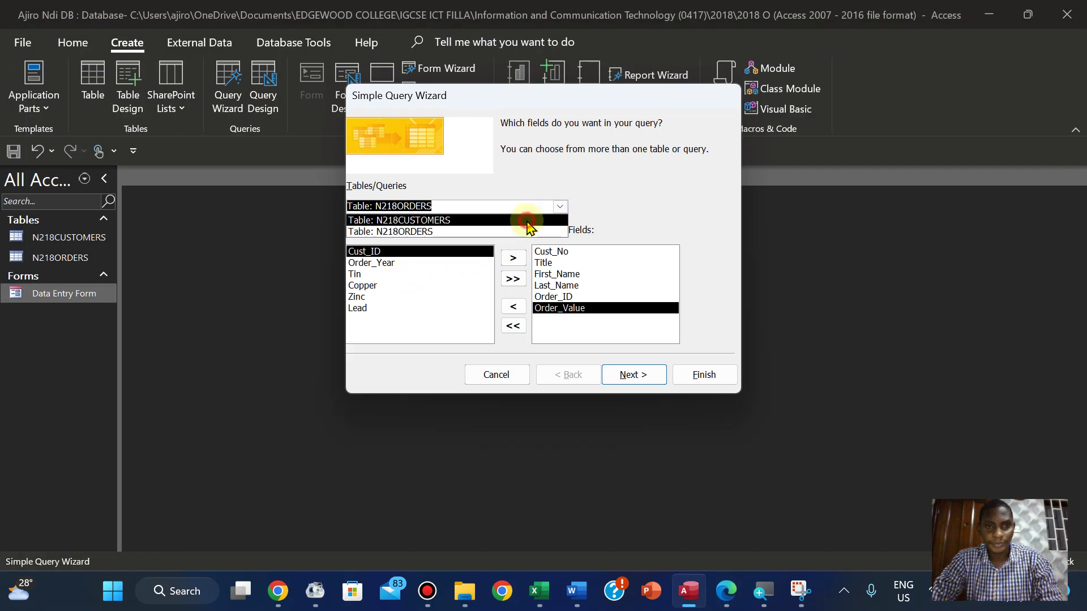
{"action": "left_click", "coordinate": [526, 220]}
{"action": "left_click", "coordinate": [395, 286]}
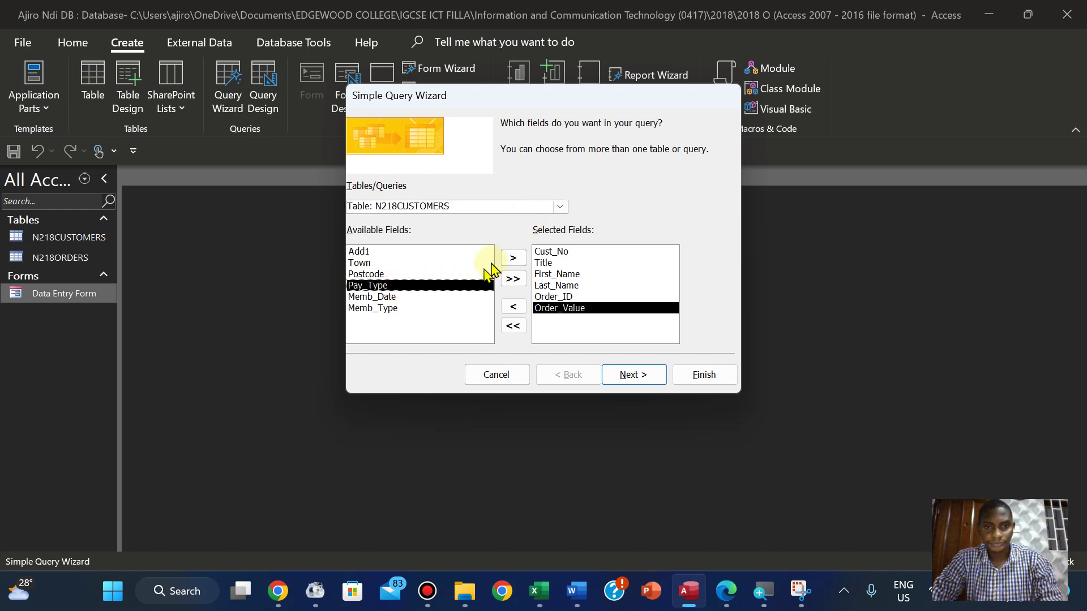
{"action": "left_click", "coordinate": [513, 258]}
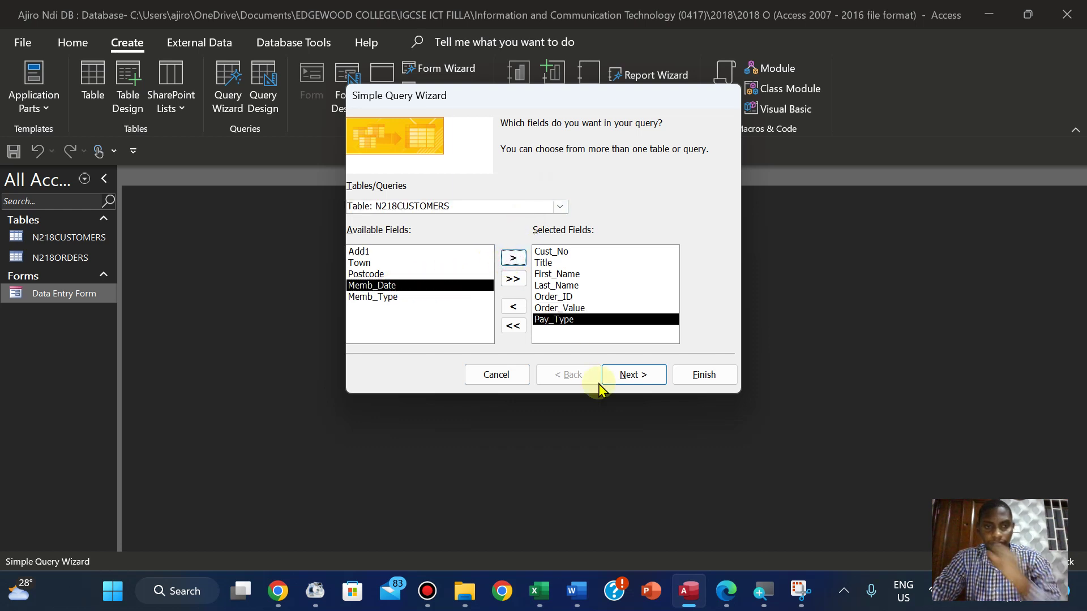
{"action": "left_click", "coordinate": [727, 593]}
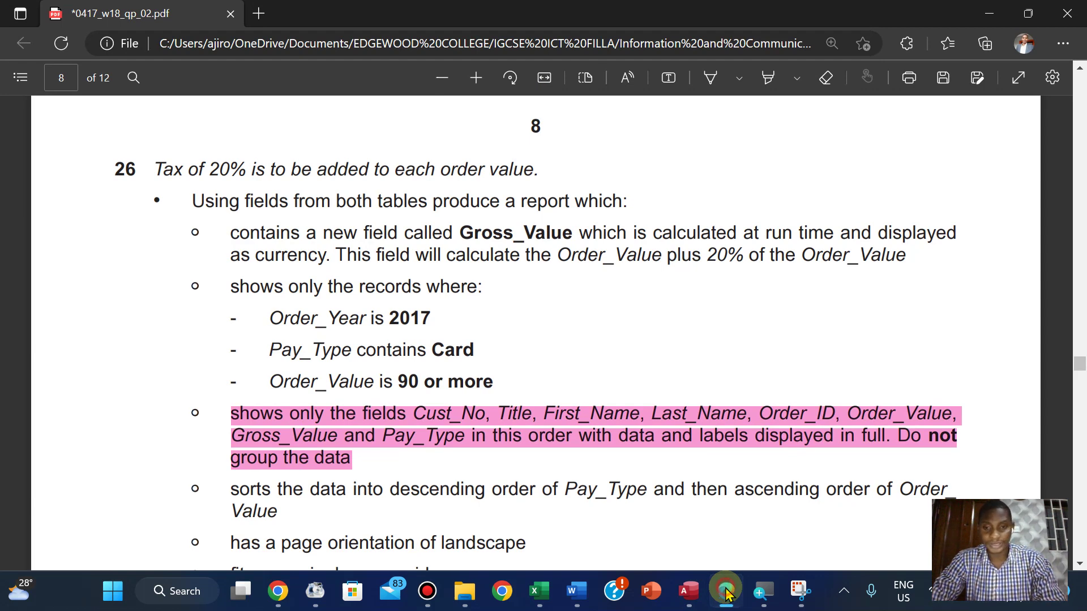
{"action": "left_click", "coordinate": [727, 593]}
{"action": "left_click", "coordinate": [635, 376]}
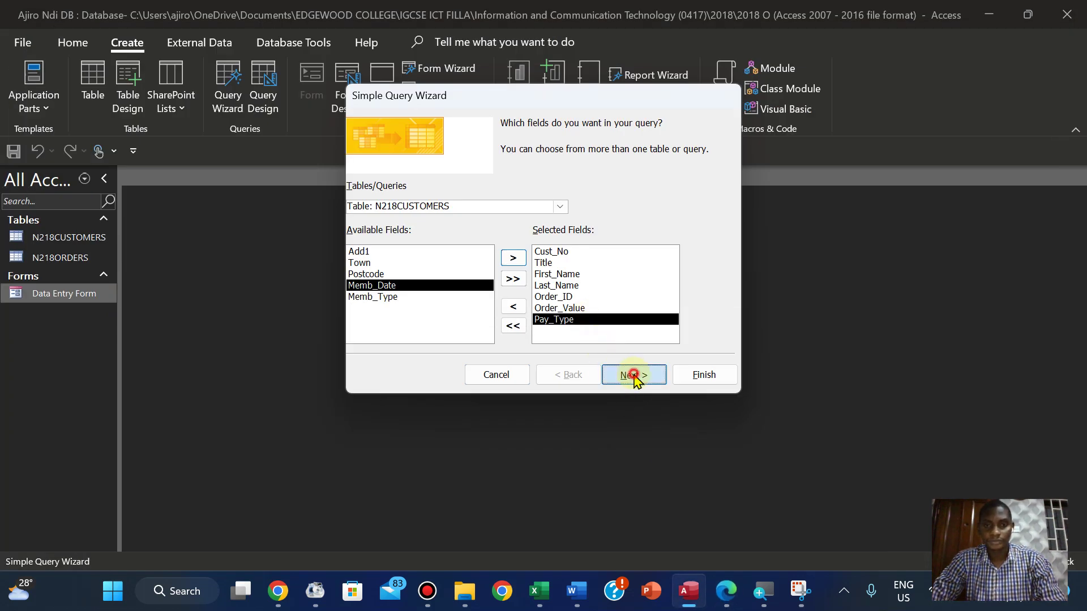
Copy the heading 'Card payments in 2017' from the exam paper
{"action": "left_click", "coordinate": [635, 376]}
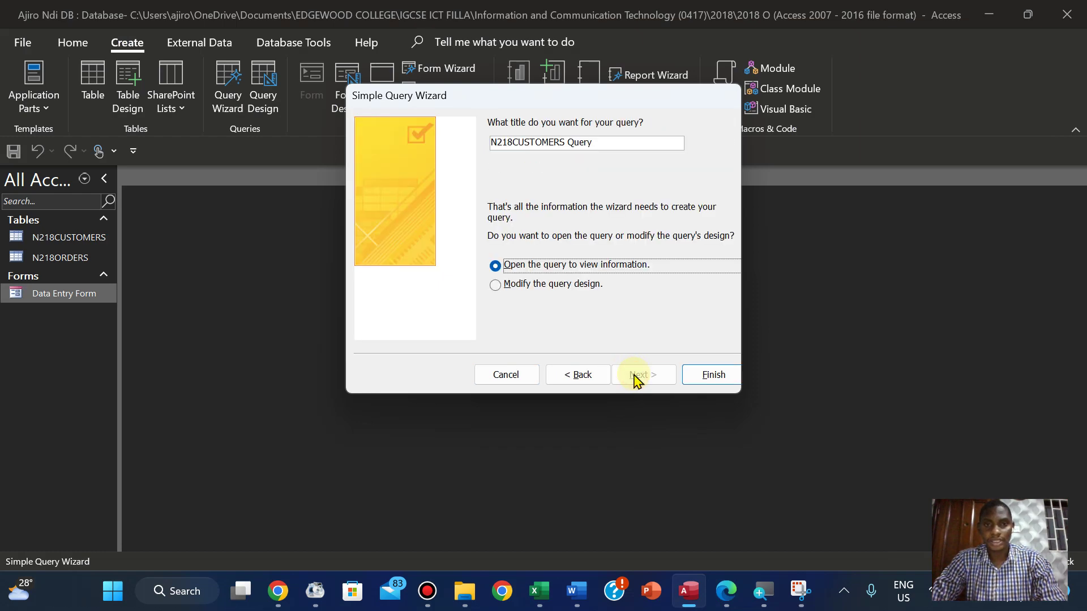
{"action": "left_click", "coordinate": [725, 592]}
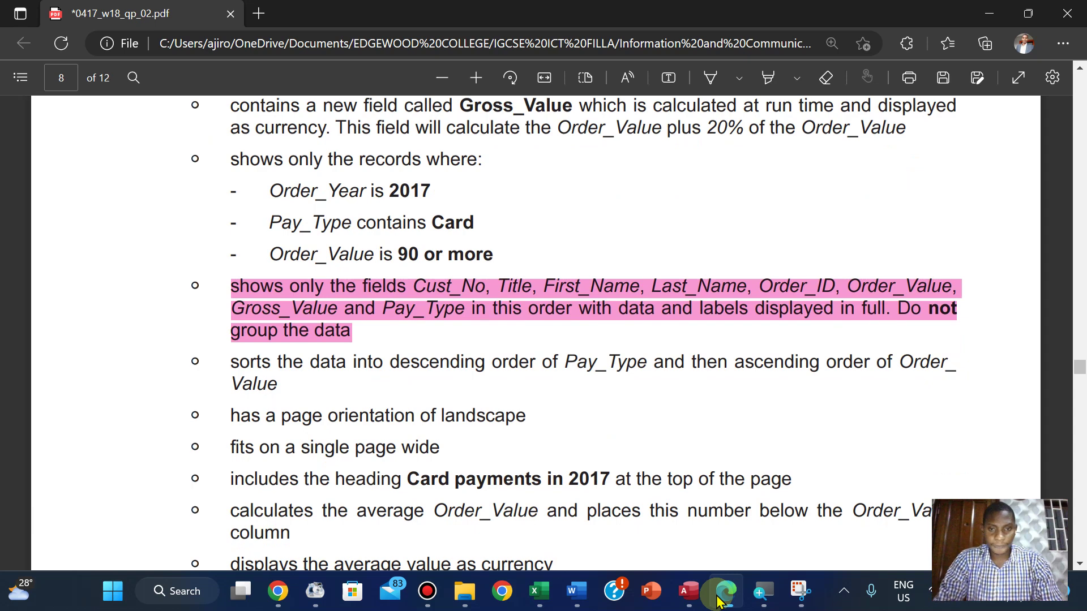
{"action": "key", "text": "Down"}
{"action": "key", "text": "Down"}
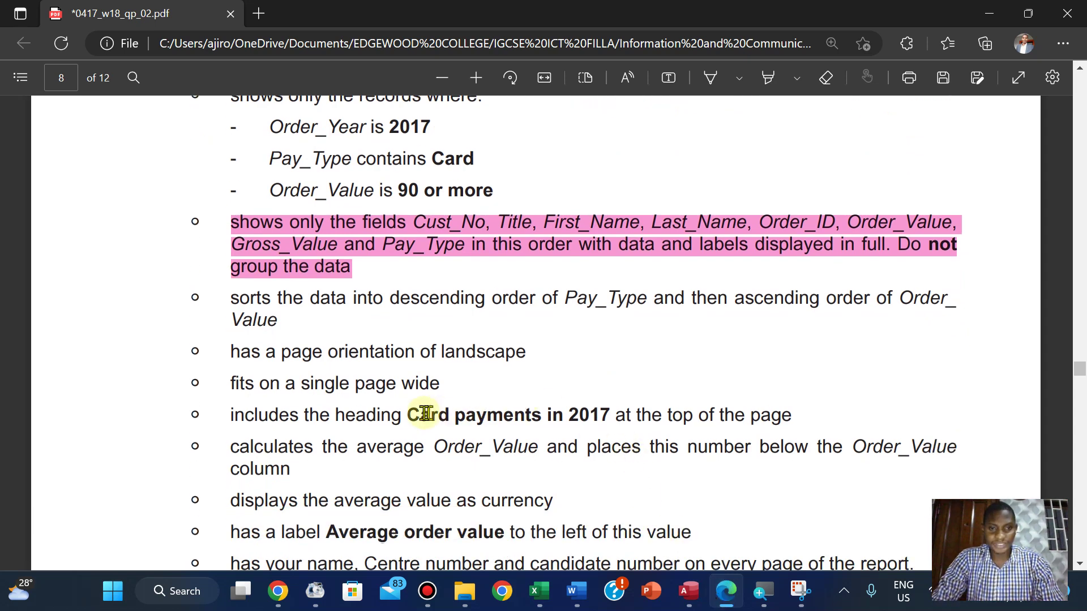
{"action": "left_click_drag", "start_coordinate": [409, 415], "coordinate": [611, 420]}
{"action": "left_click", "coordinate": [642, 274]}
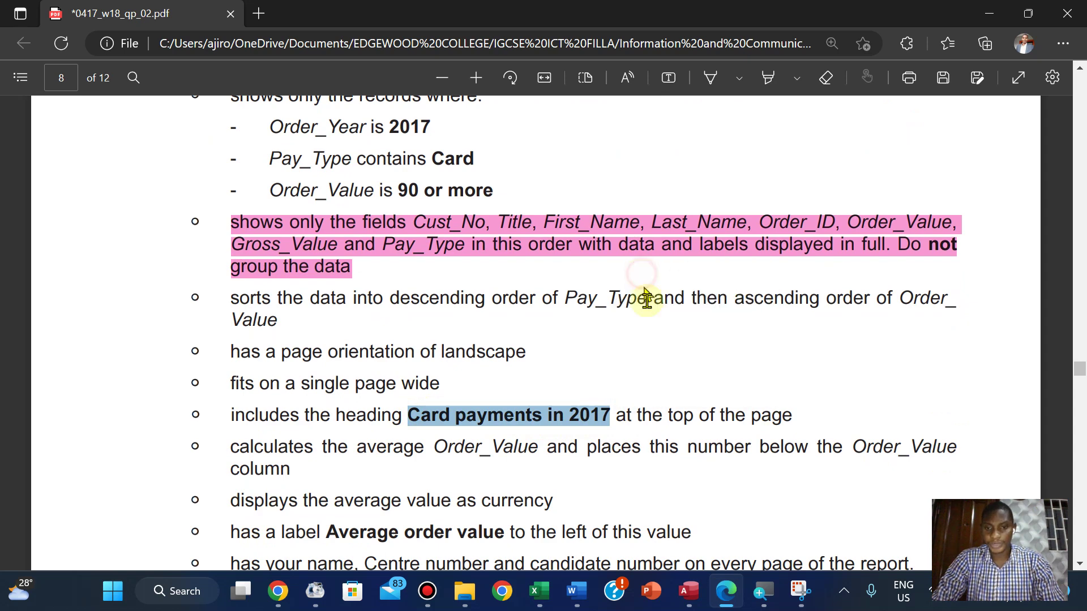
{"action": "left_click", "coordinate": [689, 591]}
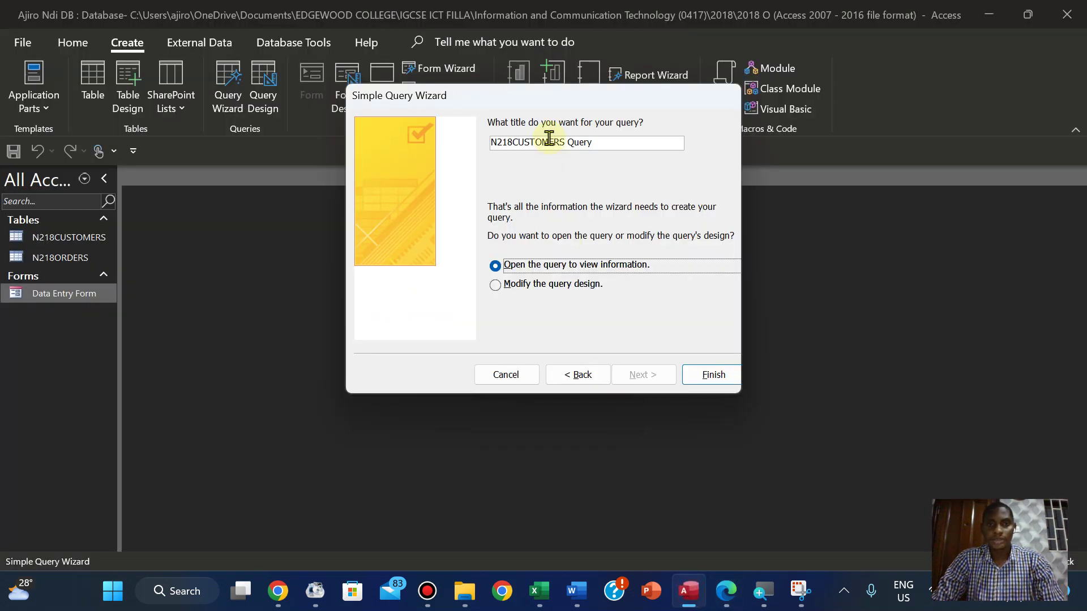
Title the query 'Card payments in 2017' and finish to open its results
{"action": "left_click", "coordinate": [581, 141]}
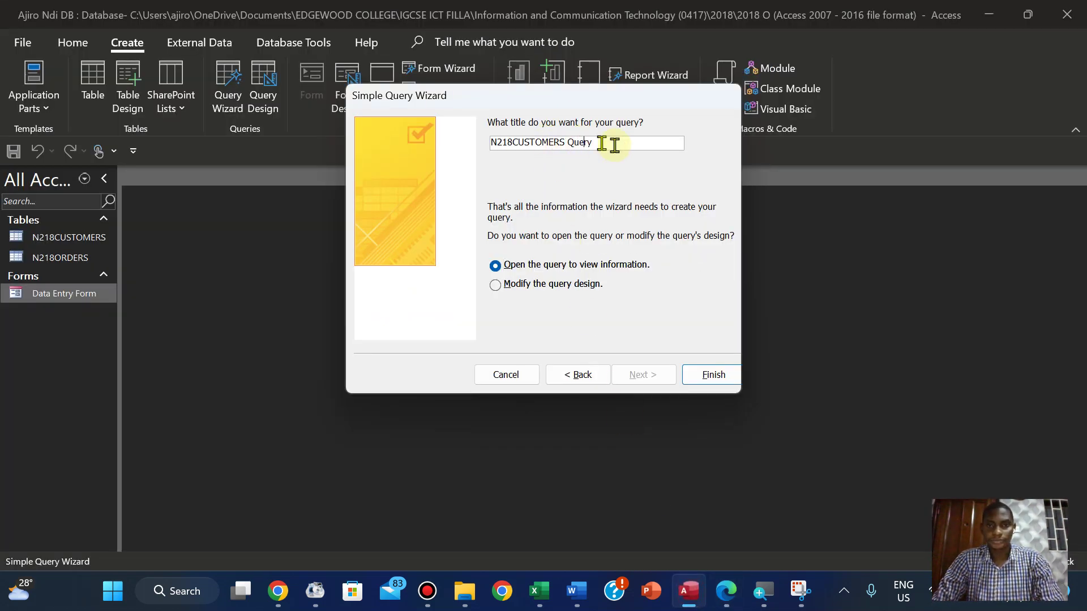
{"action": "key", "text": "BackSpace"}
{"action": "key", "text": "BackSpace"}
{"action": "key", "text": "BackSpace"}
{"action": "key", "text": "BackSpace"}
{"action": "key", "text": "BackSpace"}
{"action": "key", "text": "BackSpace"}
{"action": "key", "text": "BackSpace"}
{"action": "key", "text": "BackSpace"}
{"action": "key", "text": "BackSpace"}
{"action": "key", "text": "BackSpace"}
{"action": "key", "text": "BackSpace"}
{"action": "key", "text": "BackSpace"}
{"action": "key", "text": "BackSpace"}
{"action": "key", "text": "BackSpace"}
{"action": "key", "text": "BackSpace"}
{"action": "key", "text": "BackSpace"}
{"action": "key", "text": "BackSpace"}
{"action": "key", "text": "BackSpace"}
{"action": "key", "text": "BackSpace"}
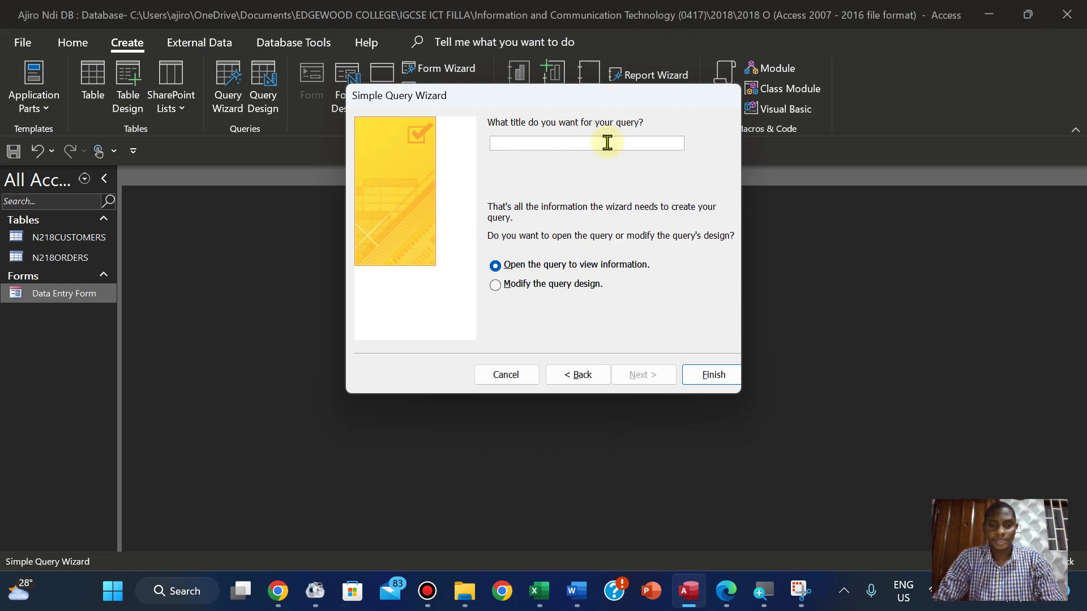
{"action": "type", "text": "Card payments in 2017"}
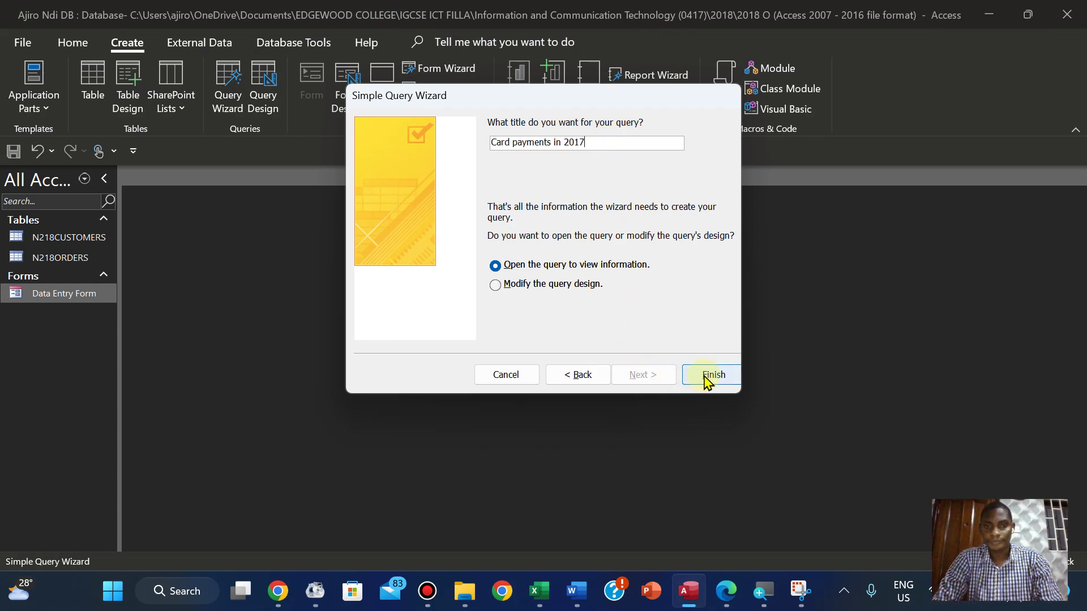
{"action": "left_click", "coordinate": [706, 376]}
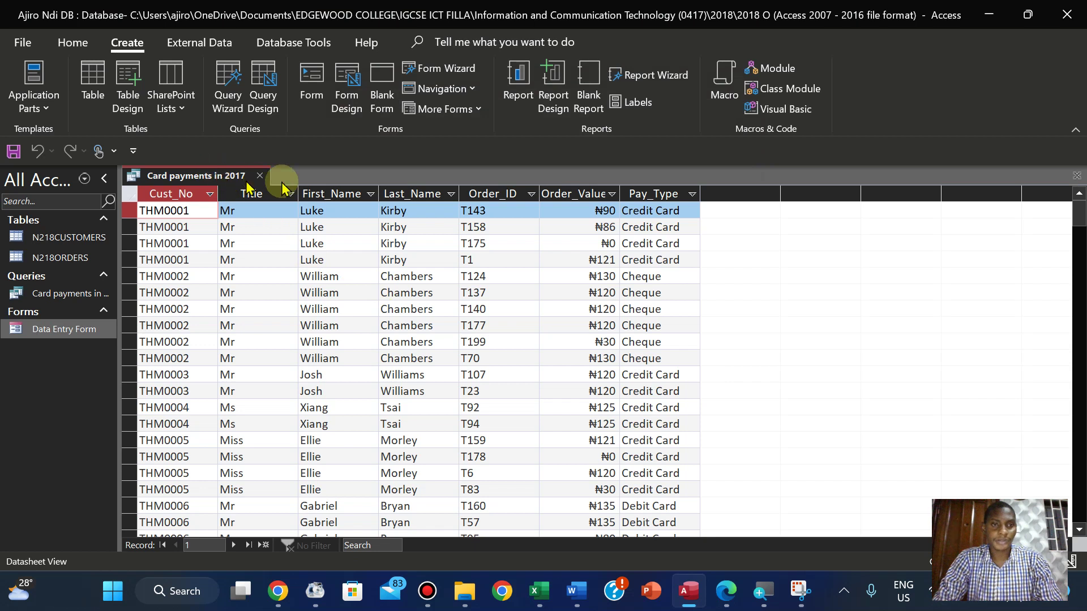
AutoFit all seven result columns from Order_Value through Cust_No, then return to the exam paper
{"action": "double_click", "coordinate": [621, 193]}
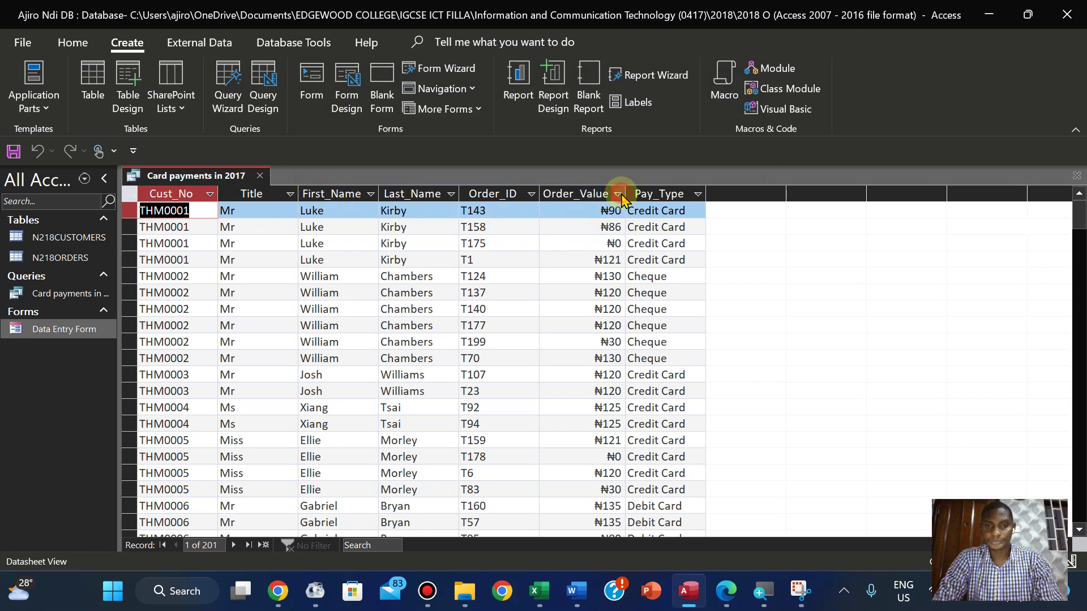
{"action": "double_click", "coordinate": [705, 190]}
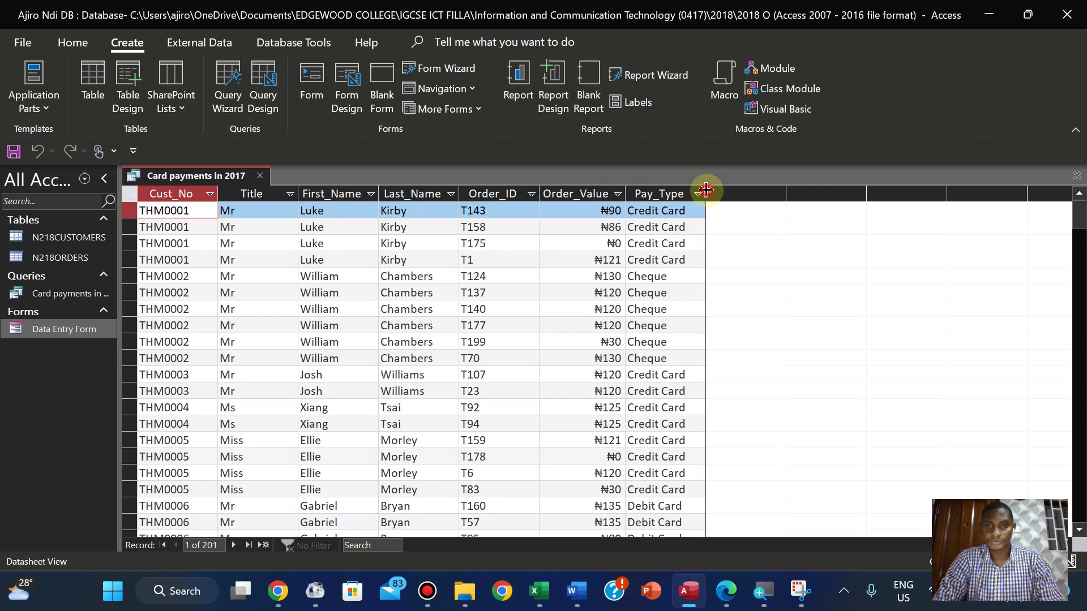
{"action": "double_click", "coordinate": [539, 193]}
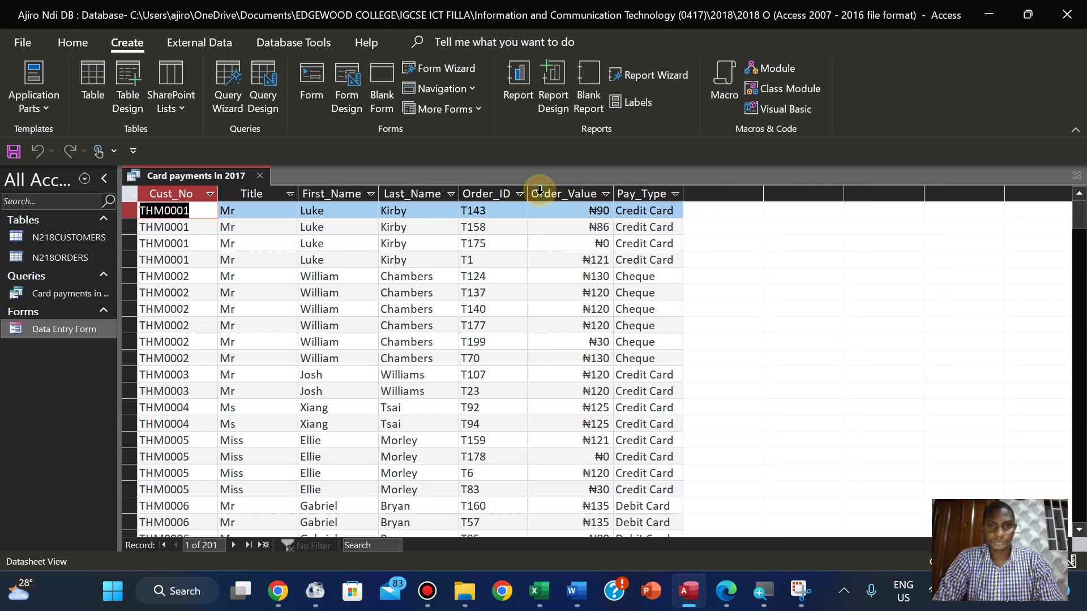
{"action": "double_click", "coordinate": [458, 192]}
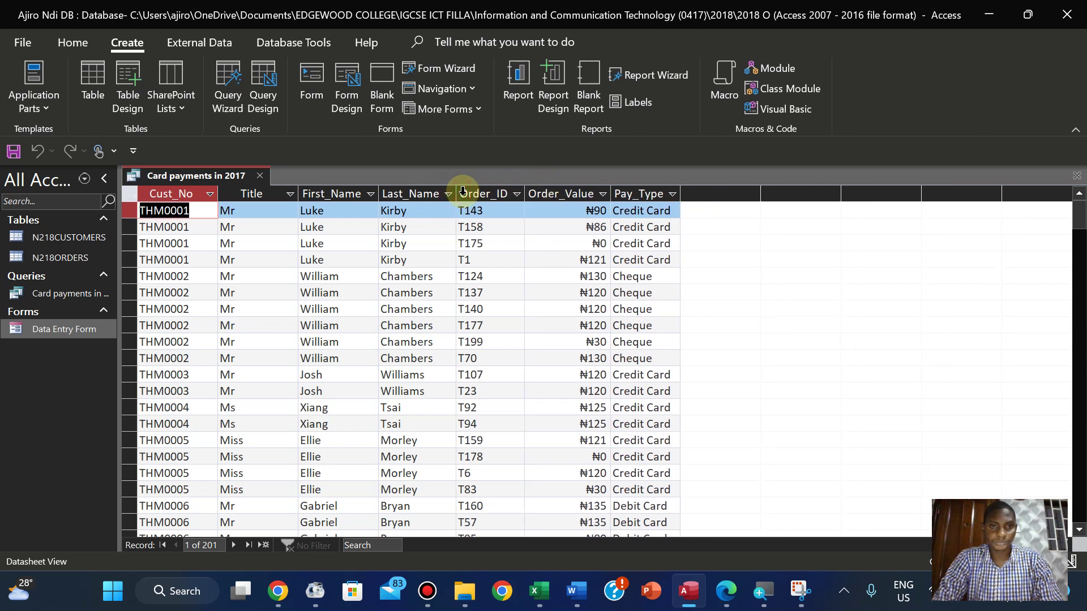
{"action": "double_click", "coordinate": [379, 188]}
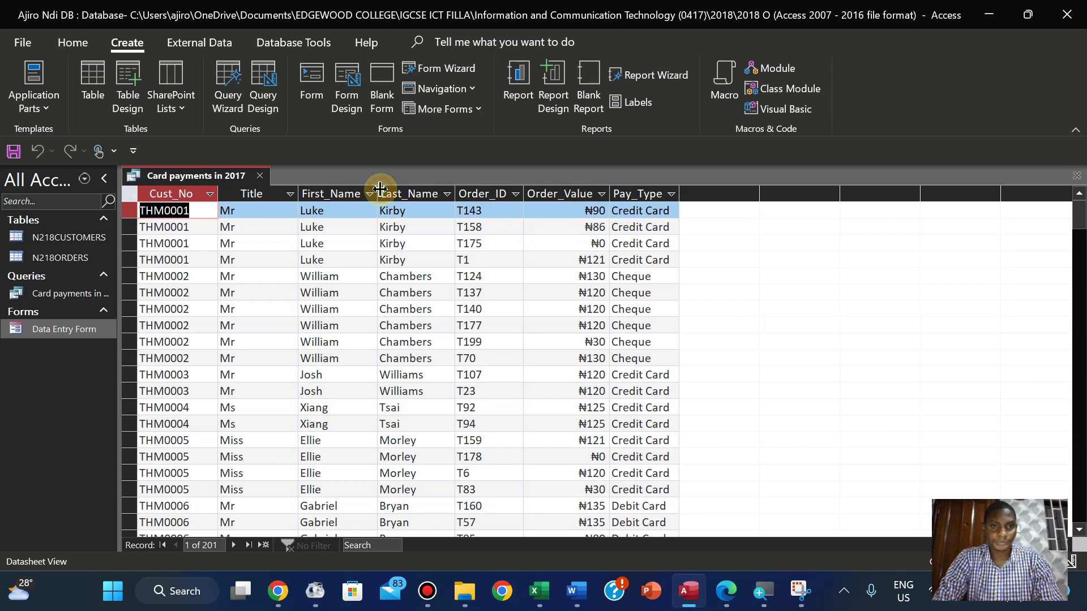
{"action": "double_click", "coordinate": [298, 188]}
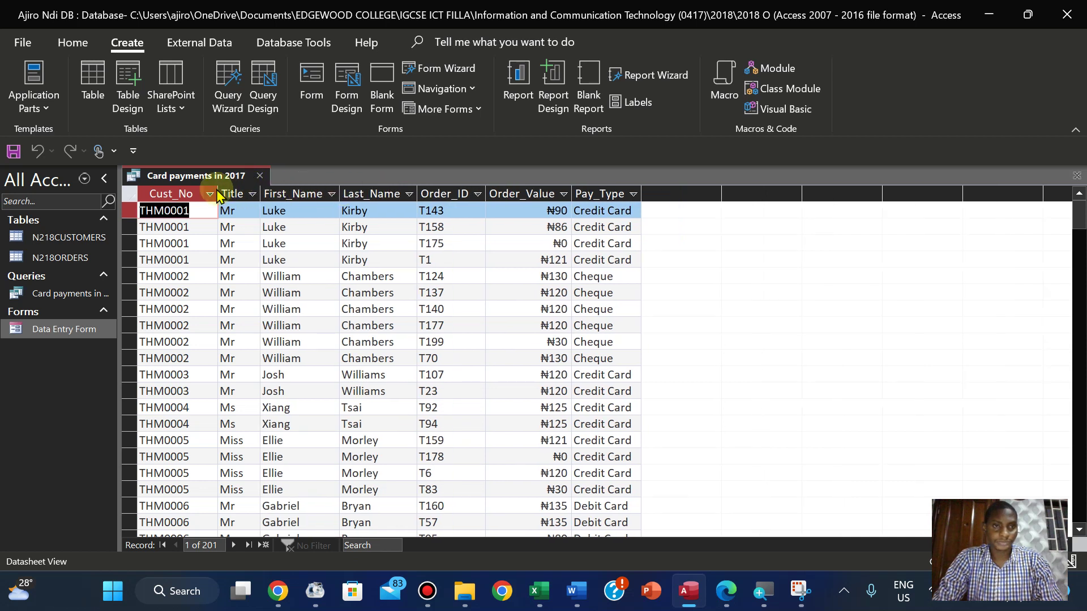
{"action": "double_click", "coordinate": [217, 194]}
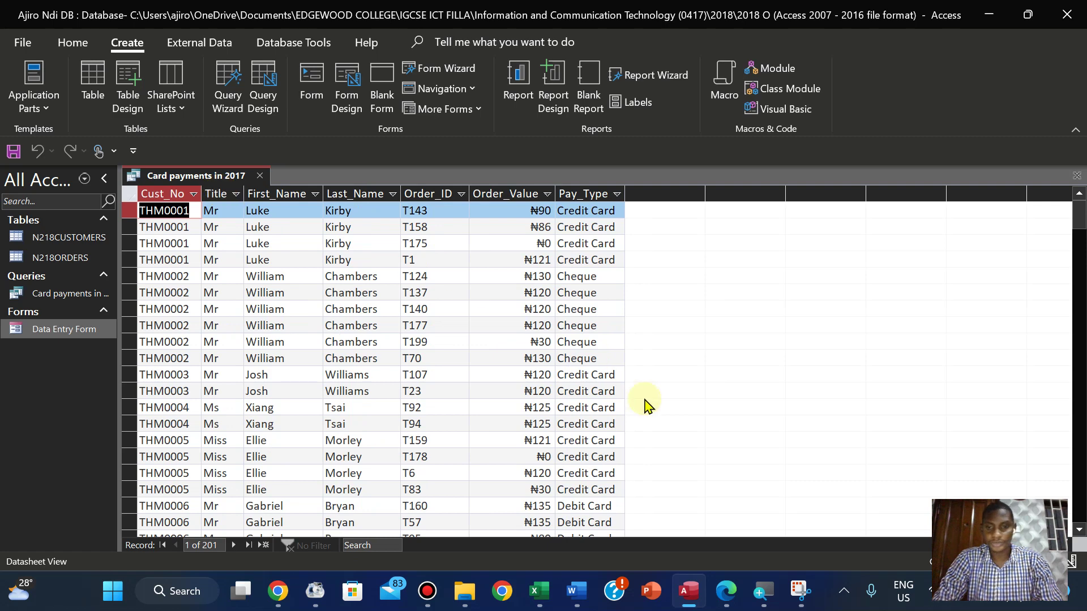
{"action": "left_click", "coordinate": [726, 592]}
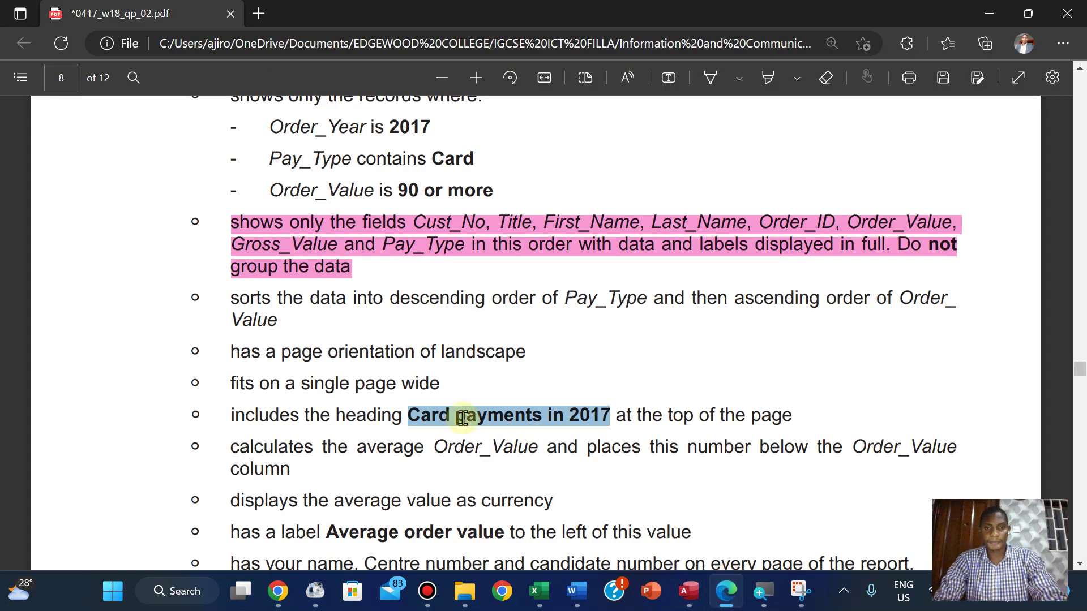
Clear the heading selection, scroll back to question 26, and add a text box among its criteria
{"action": "left_click", "coordinate": [339, 289]}
{"action": "scroll", "coordinate": [339, 289], "scroll_direction": "down", "scroll_amount": 1}
{"action": "scroll", "coordinate": [338, 288], "scroll_direction": "up", "scroll_amount": 1}
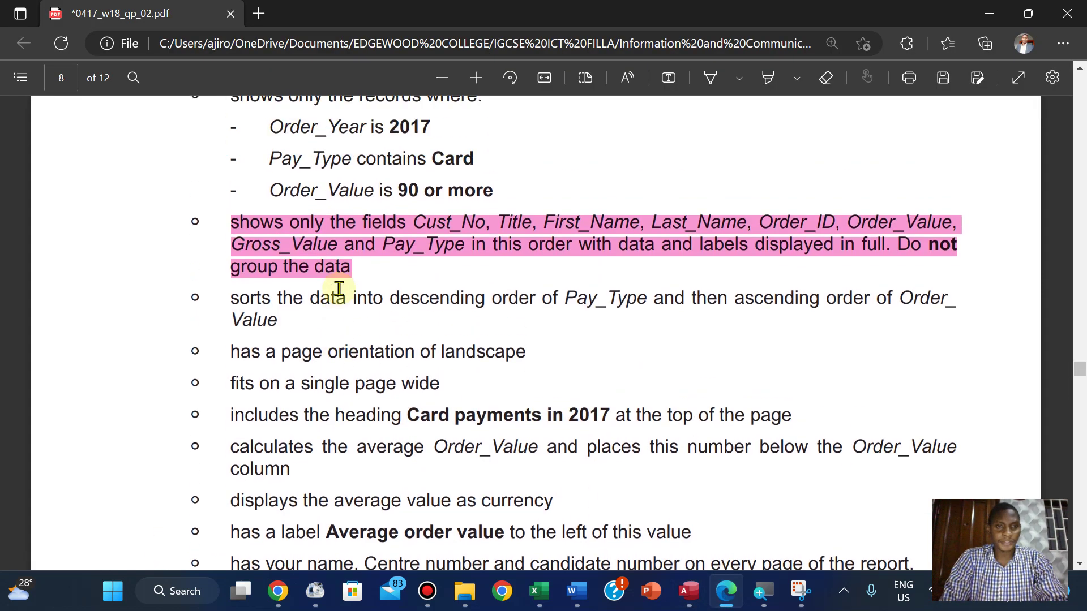
{"action": "scroll", "coordinate": [338, 289], "scroll_direction": "up", "scroll_amount": 3}
{"action": "scroll", "coordinate": [338, 288], "scroll_direction": "down", "scroll_amount": 2}
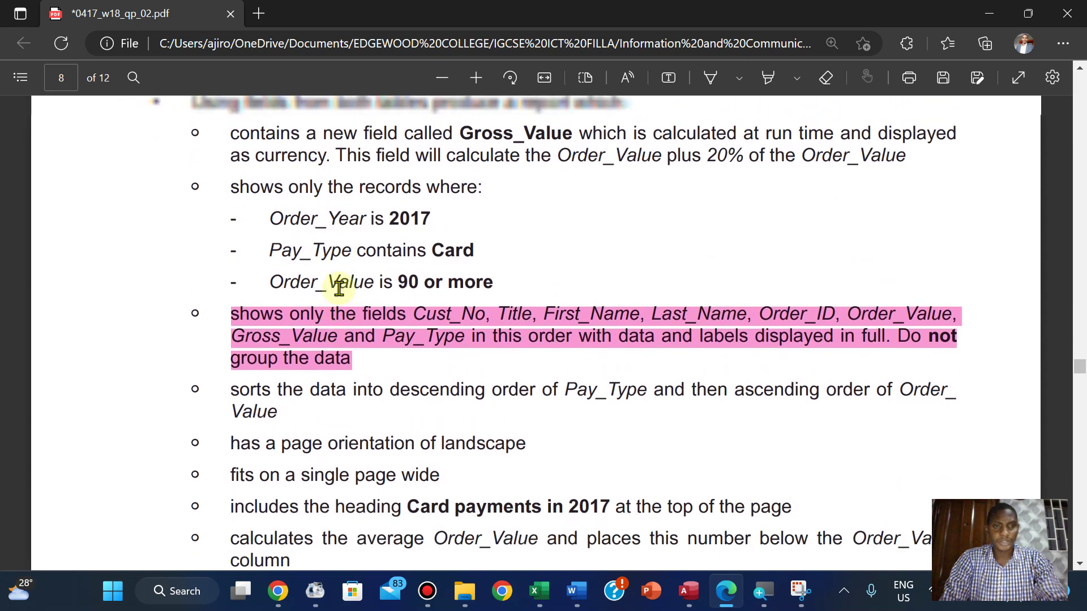
{"action": "scroll", "coordinate": [339, 289], "scroll_direction": "up", "scroll_amount": 1}
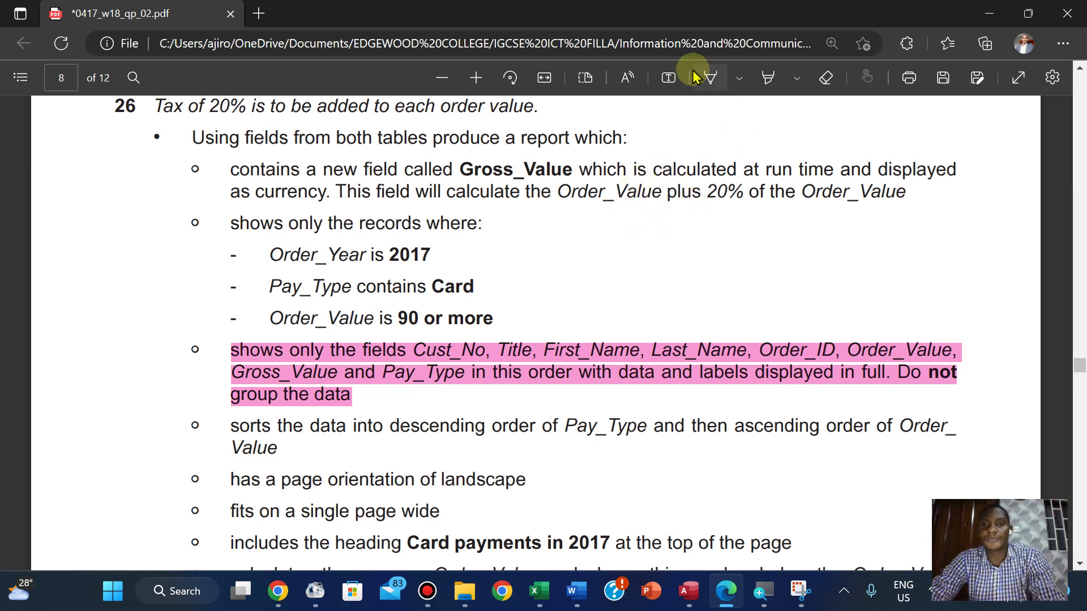
{"action": "left_click", "coordinate": [669, 77]}
Add a text note reading 'Gross_Value: Order_Value + 20/100' beside question 26's Order_Value criterion
{"action": "left_click", "coordinate": [625, 253]}
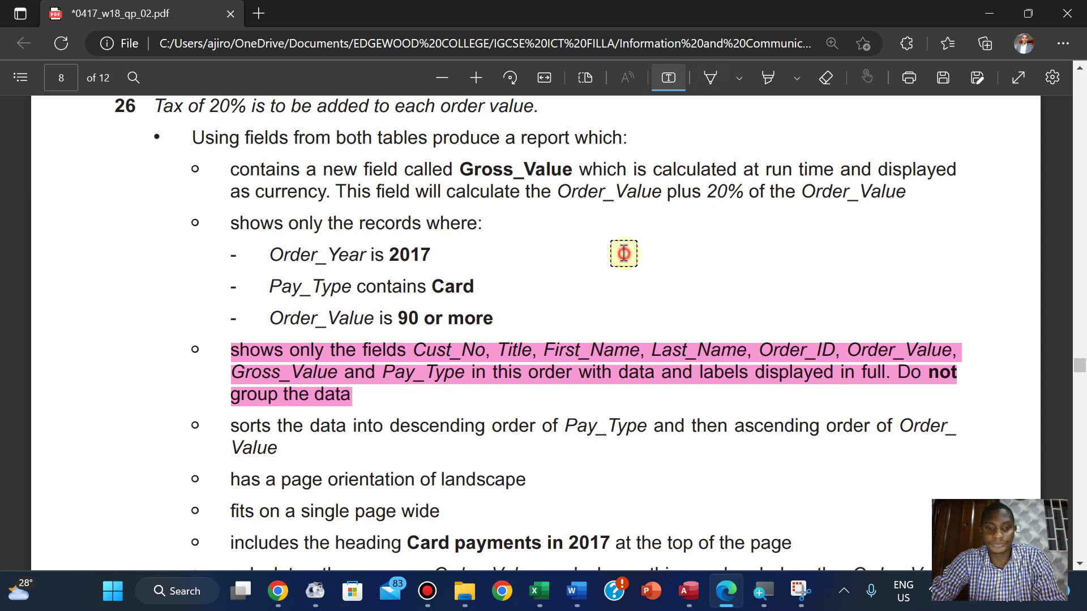
{"action": "type", "text": "g"}
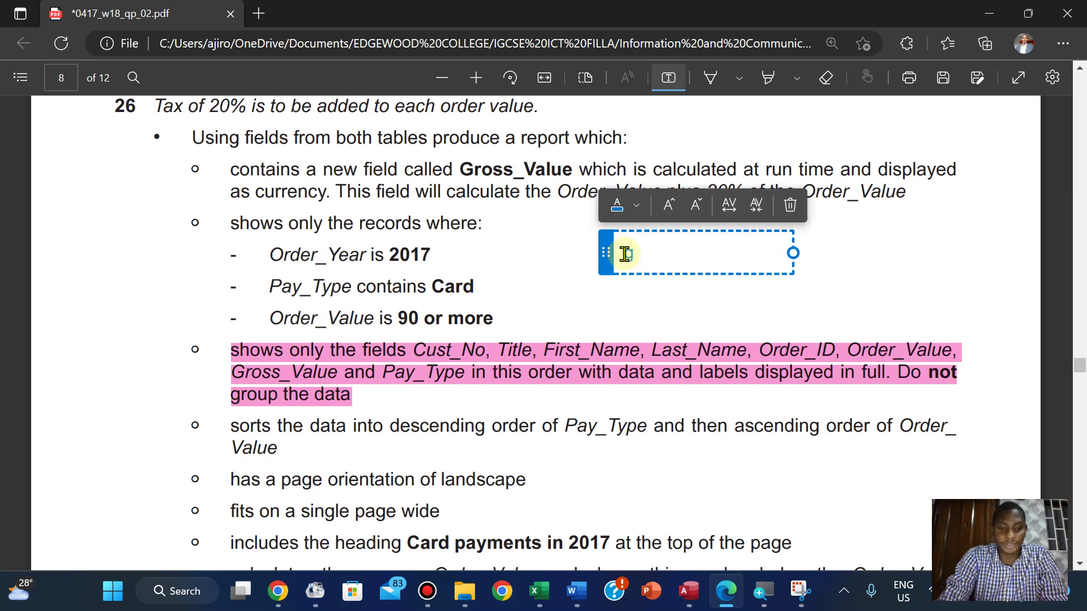
{"action": "key", "text": "BackSpace"}
{"action": "type", "text": "Gr"}
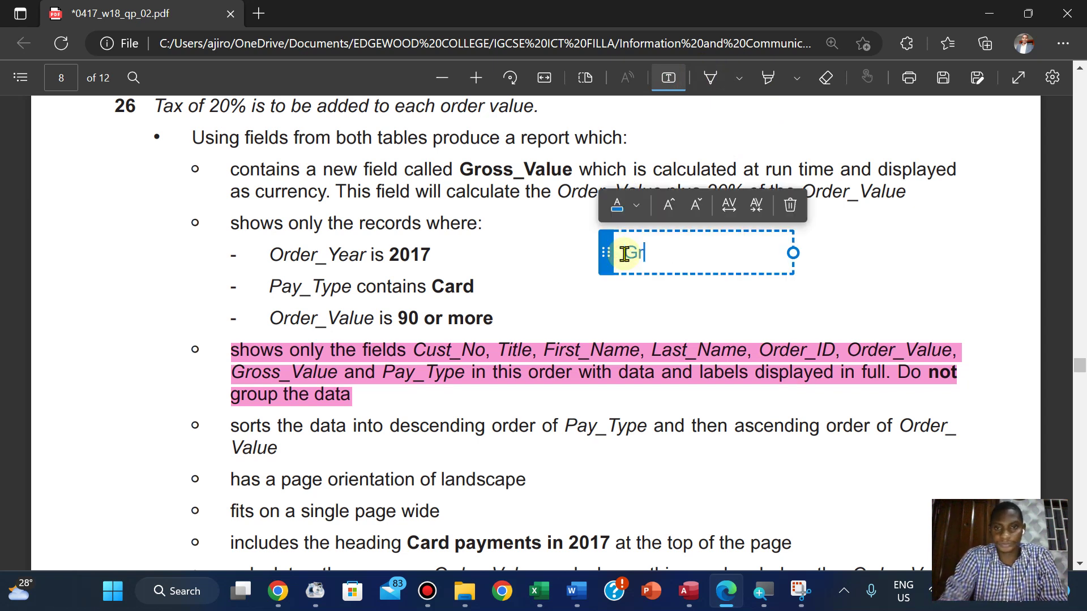
{"action": "type", "text": "oss_"}
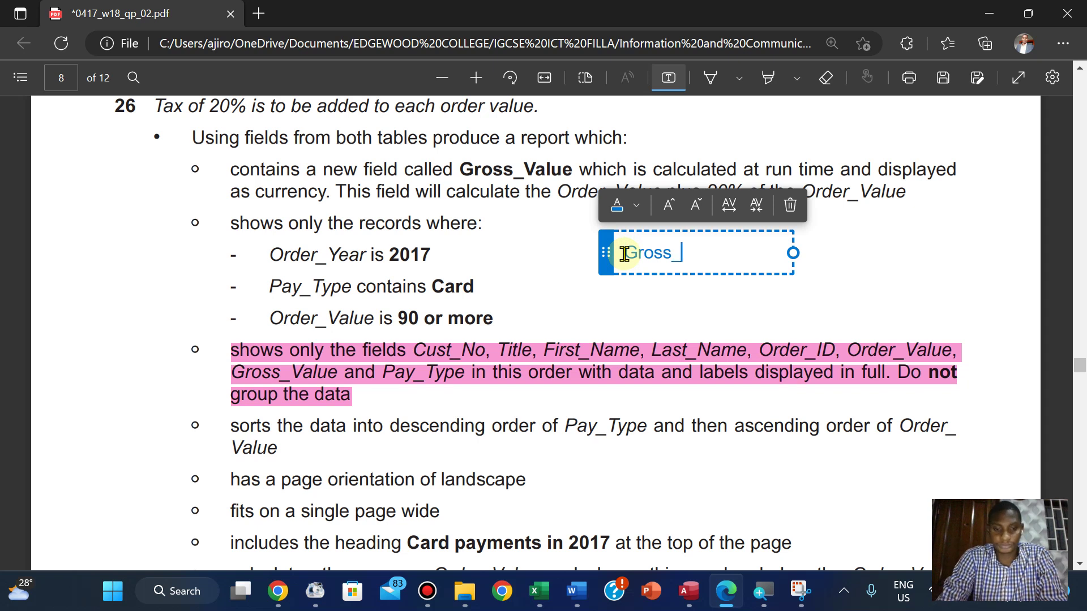
{"action": "type", "text": "Valu"}
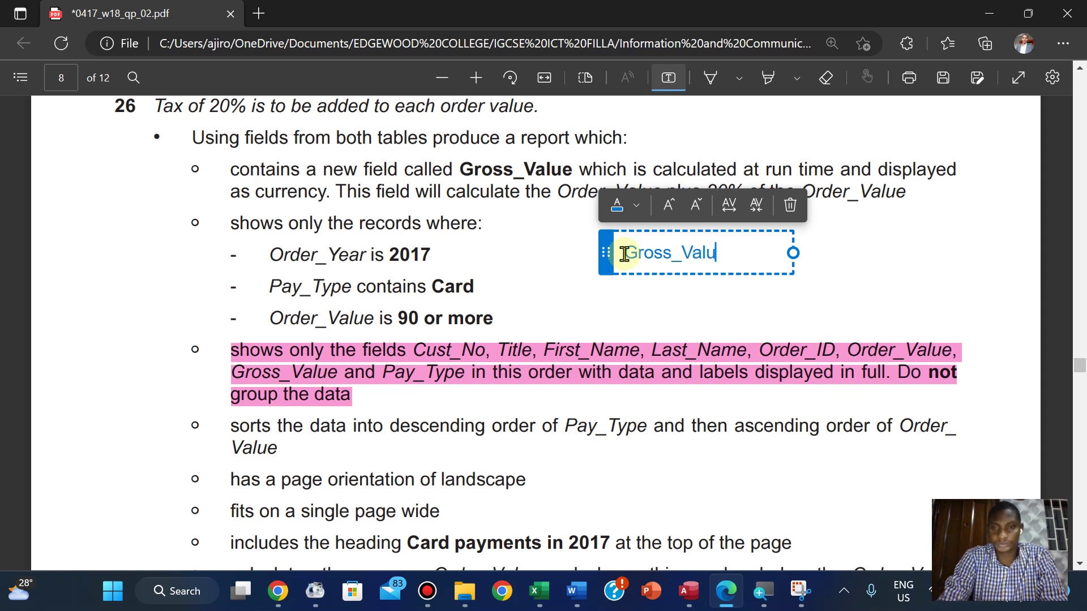
{"action": "type", "text": "e:"}
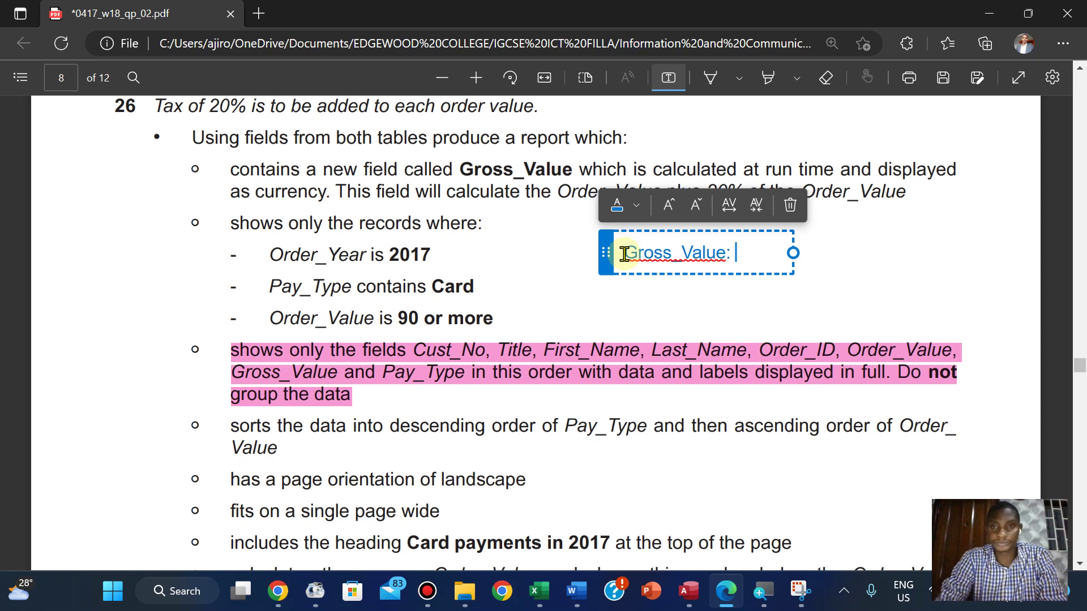
{"action": "left_click_drag", "start_coordinate": [605, 252], "coordinate": [606, 306]}
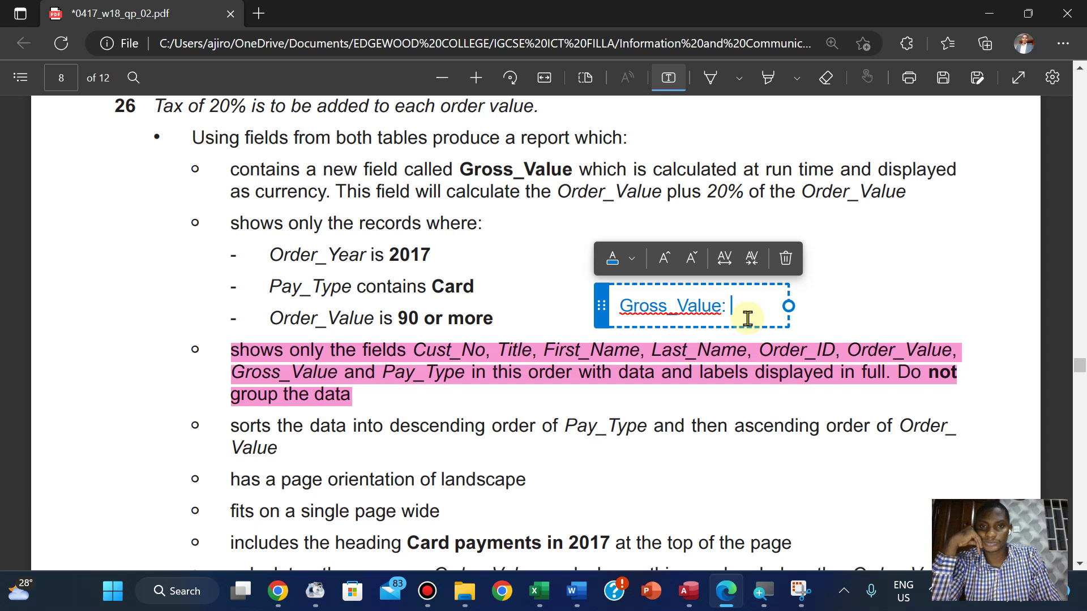
{"action": "type", "text": "Or"}
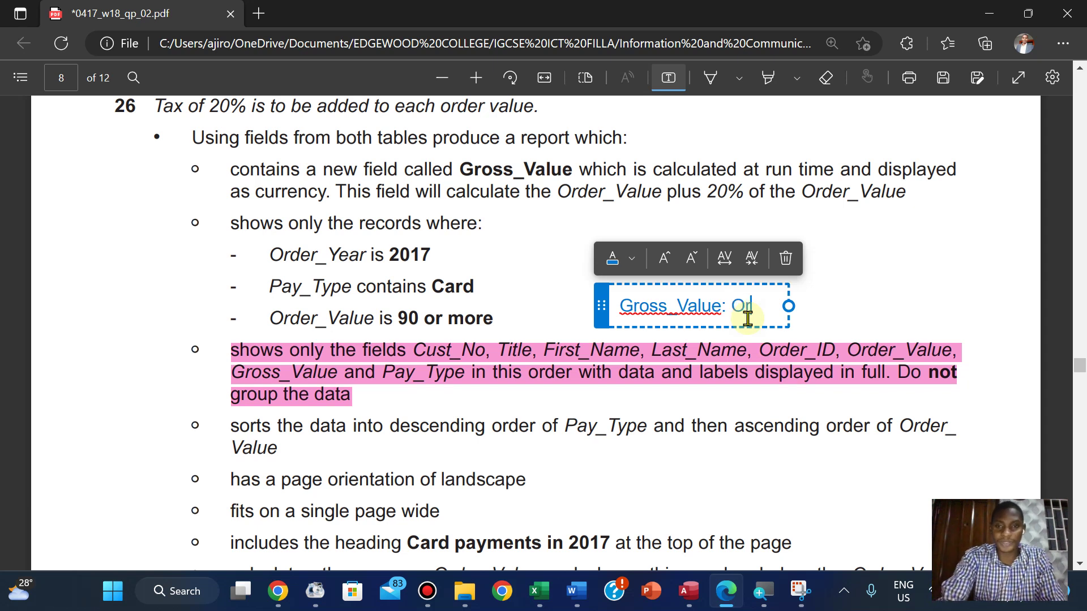
{"action": "type", "text": "der"}
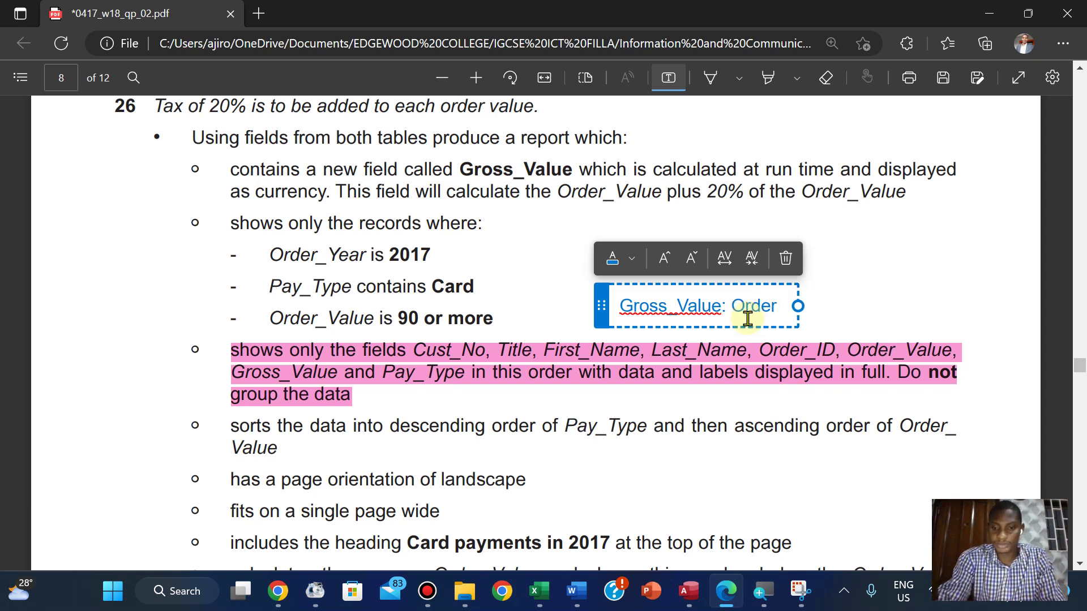
{"action": "type", "text": "_Value"}
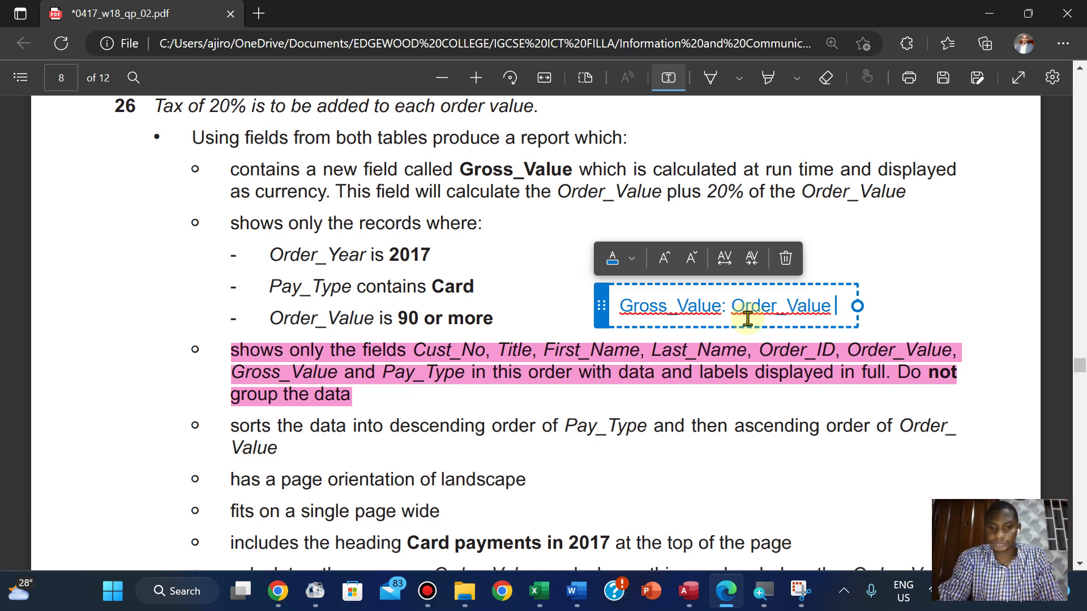
{"action": "type", "text": "+"}
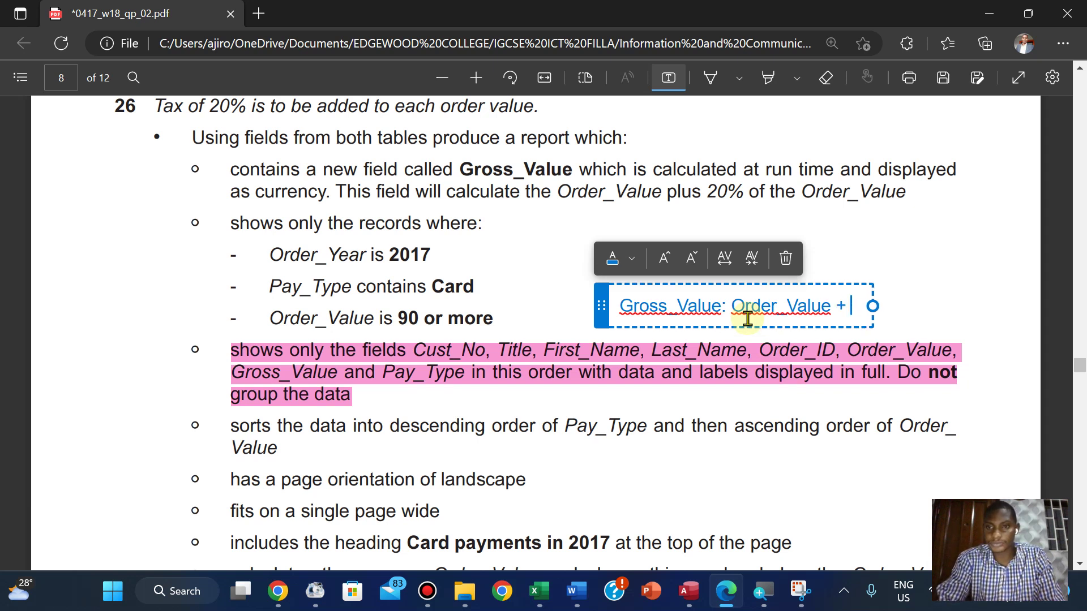
{"action": "type", "text": " 2"}
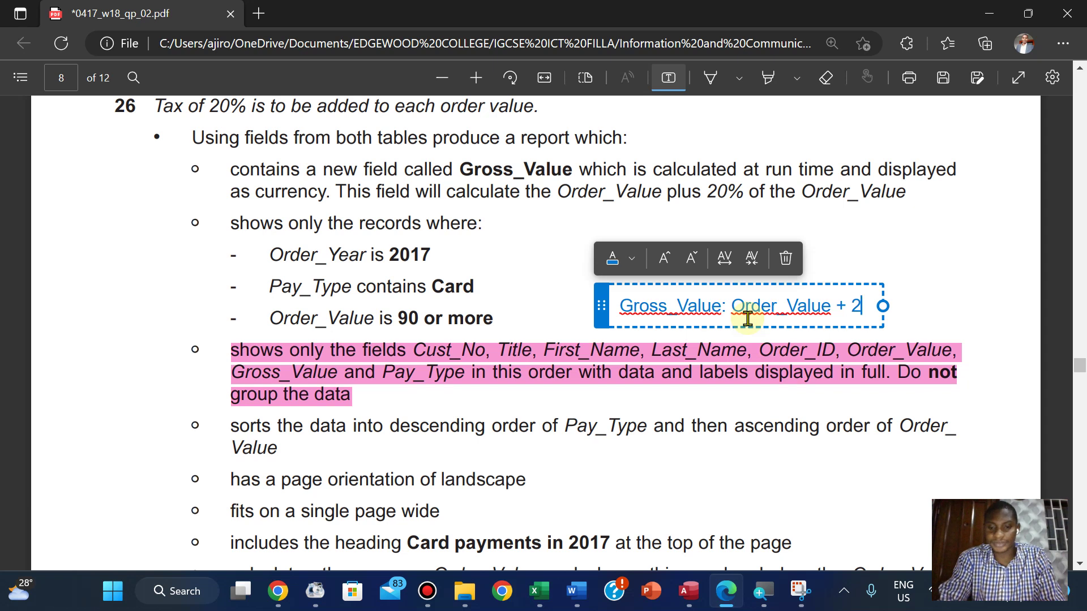
{"action": "type", "text": "0"}
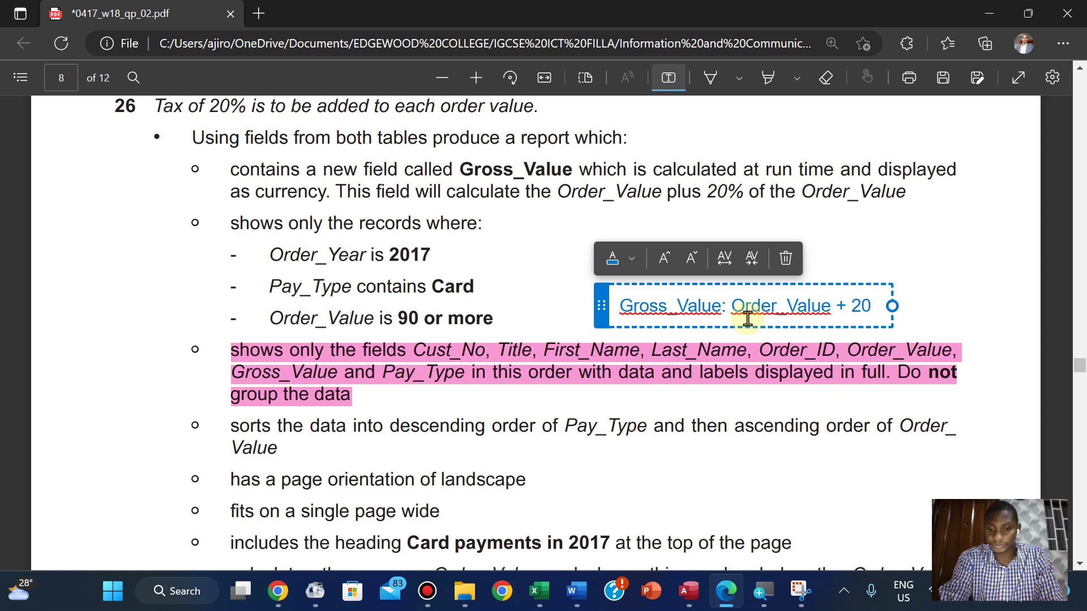
{"action": "type", "text": "/"}
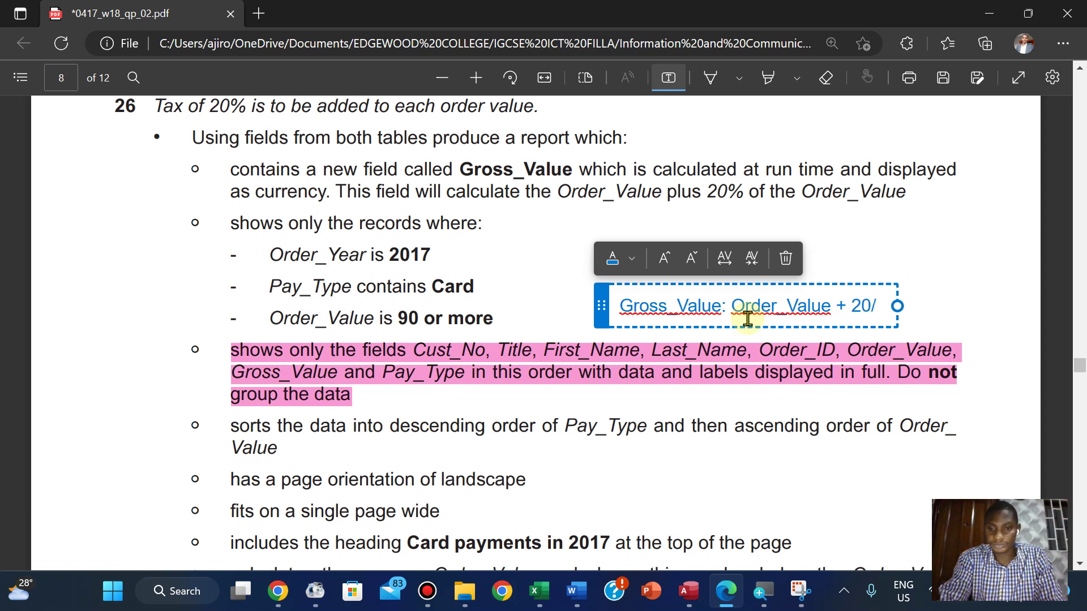
{"action": "type", "text": "100"}
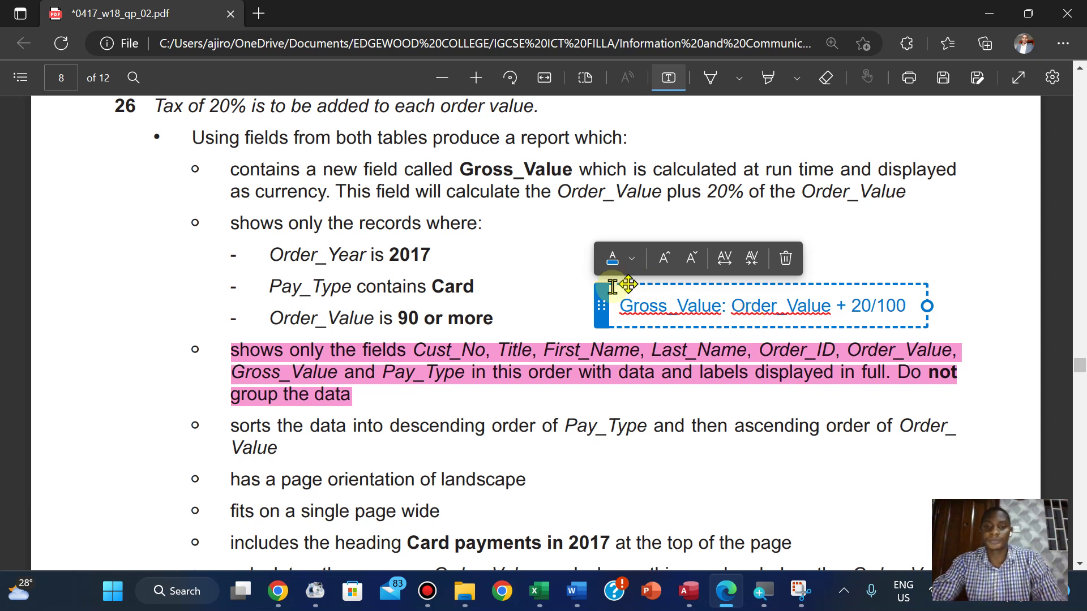
Change the note's text colour to red
{"action": "left_click", "coordinate": [632, 259]}
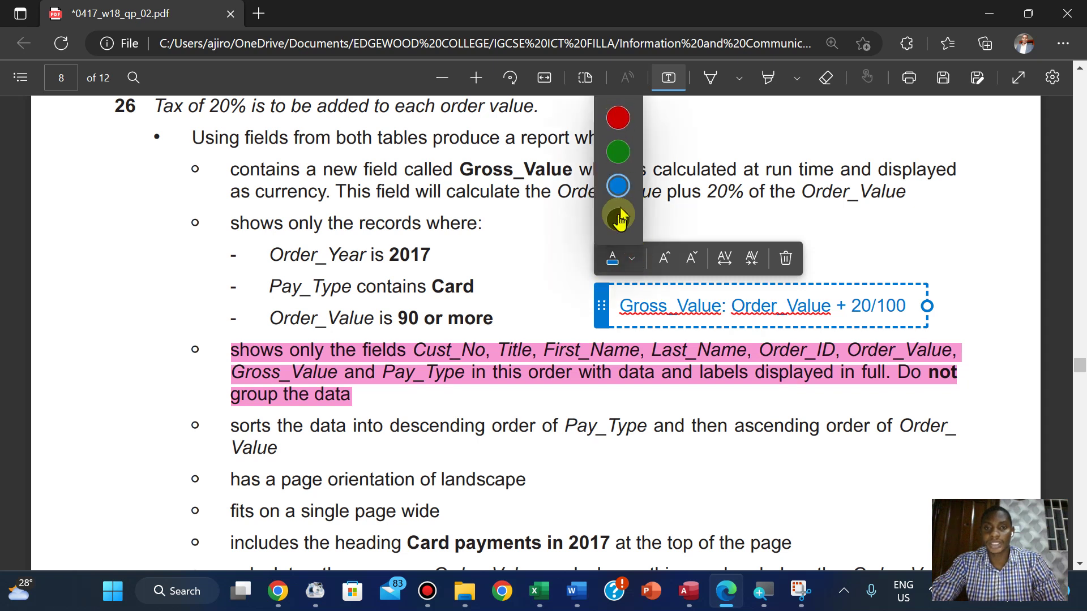
{"action": "left_click", "coordinate": [618, 219]}
{"action": "left_click", "coordinate": [695, 225]}
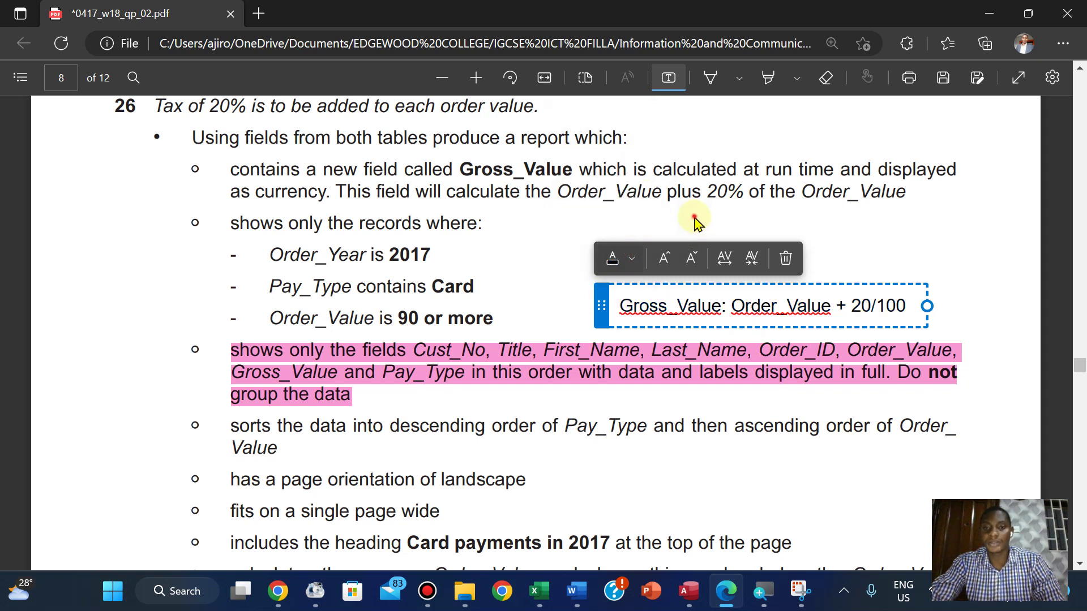
{"action": "left_click", "coordinate": [639, 314]}
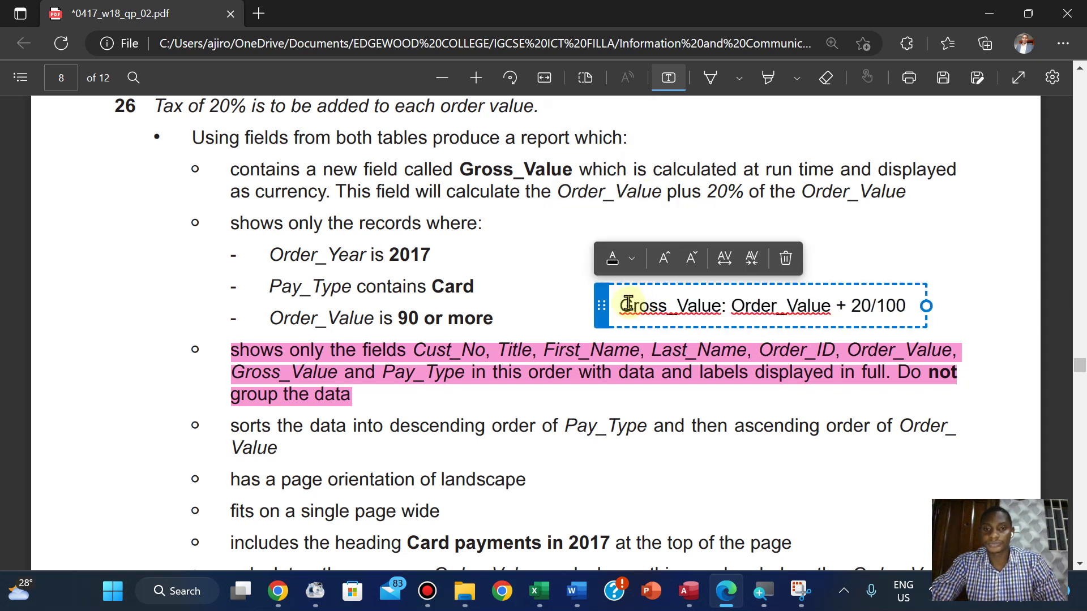
{"action": "left_click", "coordinate": [632, 259]}
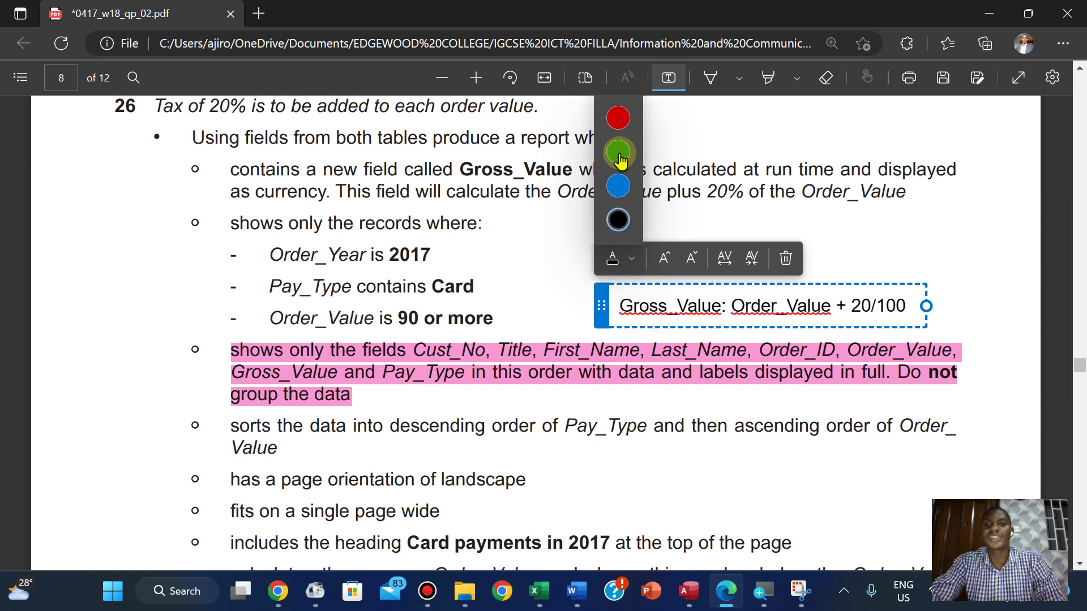
{"action": "left_click", "coordinate": [618, 118]}
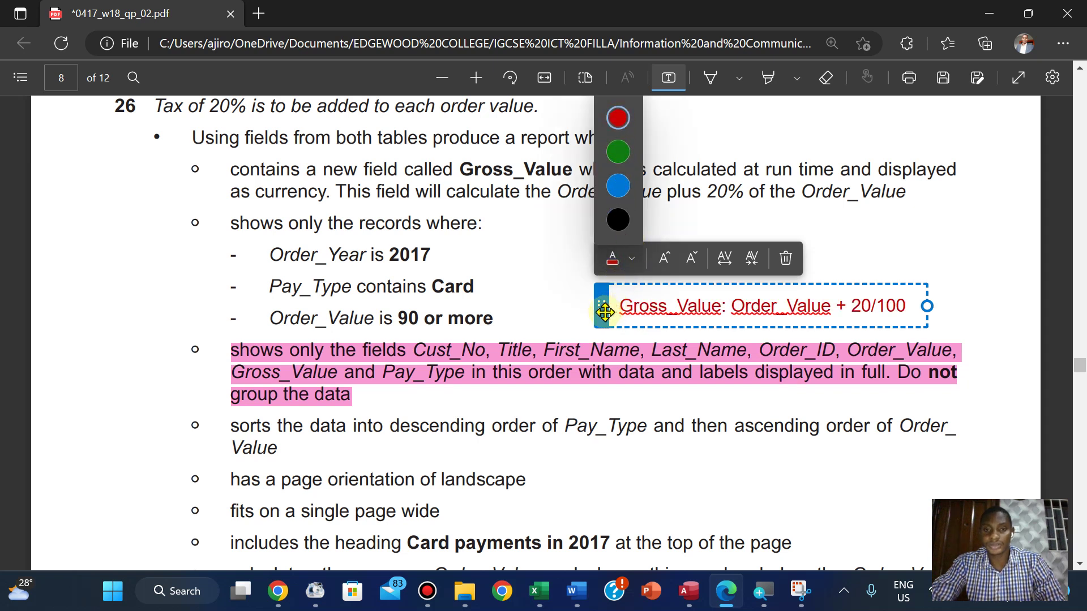
Move the red note beside the records criteria line
{"action": "left_click_drag", "start_coordinate": [602, 311], "coordinate": [573, 233]}
{"action": "left_click", "coordinate": [564, 227]}
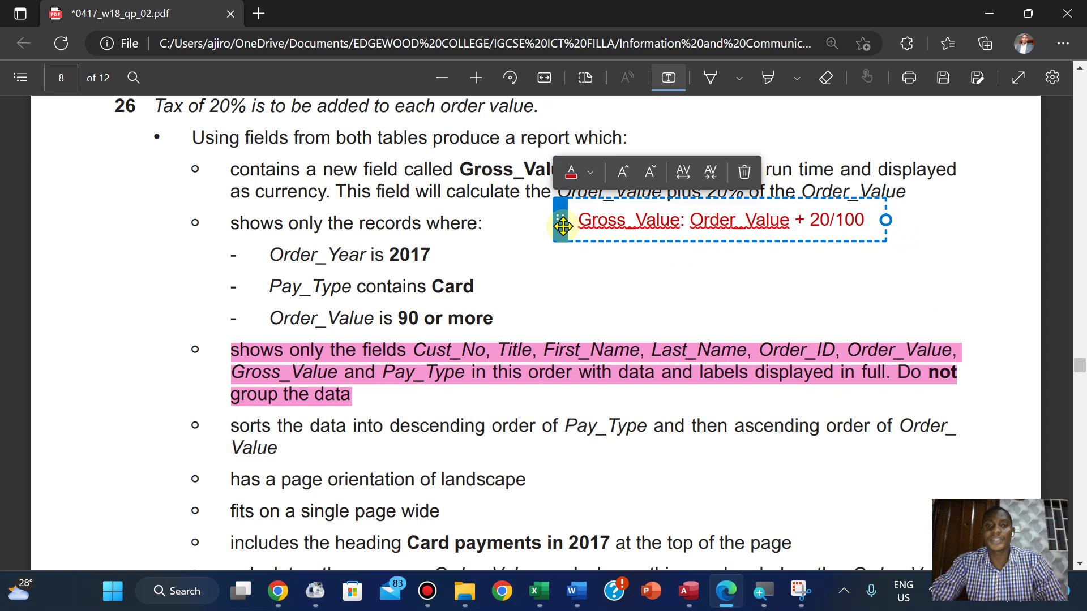
{"action": "left_click", "coordinate": [610, 15]}
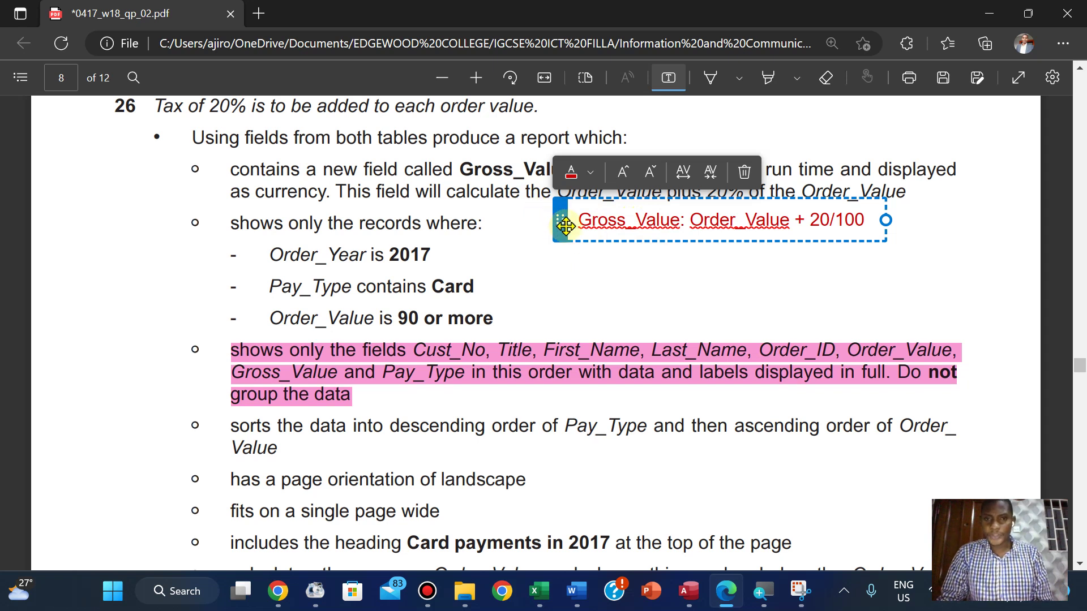
{"action": "left_click_drag", "start_coordinate": [565, 226], "coordinate": [610, 277]}
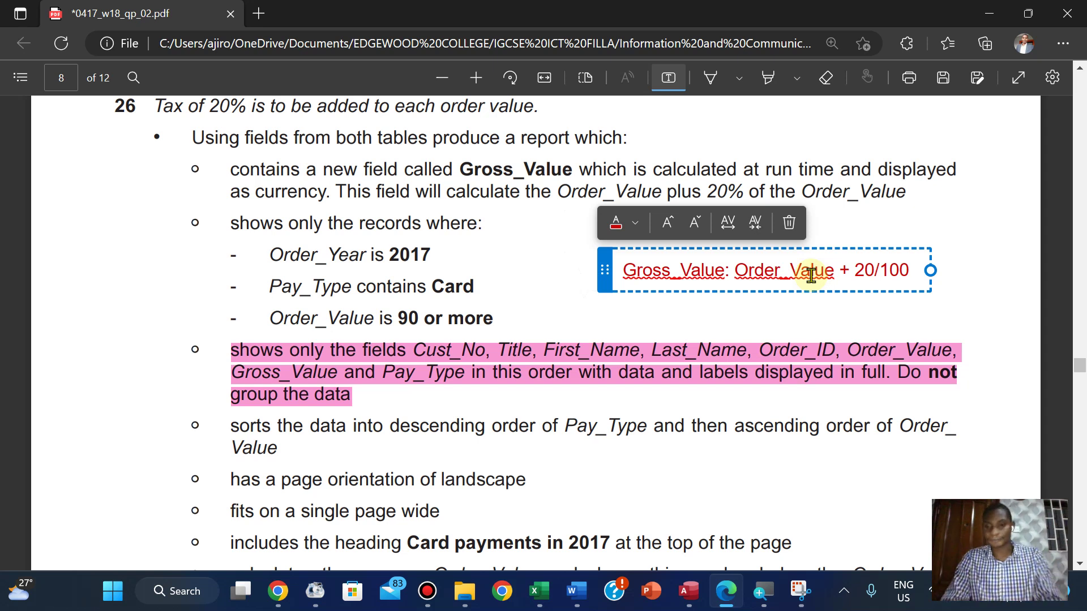
Rewrite the note as 'Gross_Value: 100/100 + 20/100 = 120/100 = 1.2 * Order_Value'
{"action": "key", "text": "BackSpace"}
{"action": "key", "text": "BackSpace"}
{"action": "key", "text": "BackSpace"}
{"action": "key", "text": "BackSpace"}
{"action": "key", "text": "BackSpace"}
{"action": "key", "text": "BackSpace"}
{"action": "key", "text": "BackSpace"}
{"action": "key", "text": "BackSpace"}
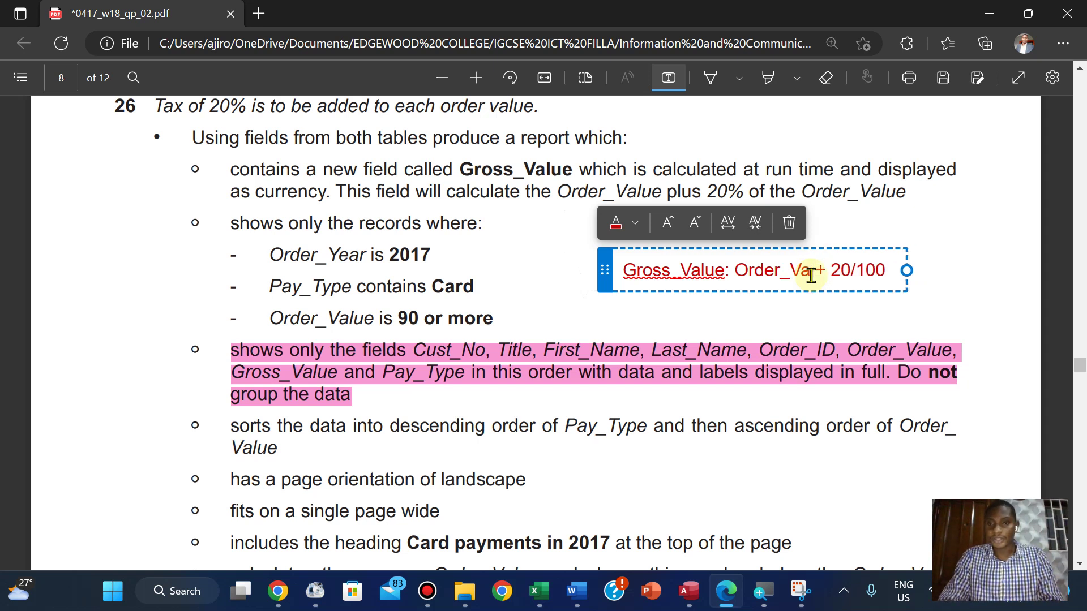
{"action": "key", "text": "BackSpace"}
{"action": "key", "text": "BackSpace"}
{"action": "key", "text": "BackSpace"}
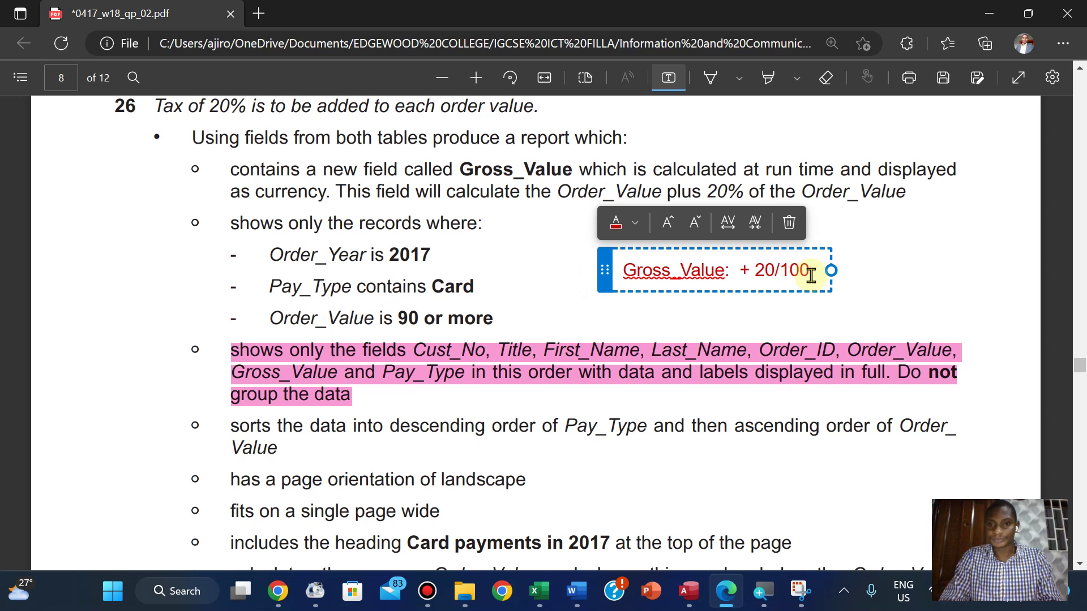
{"action": "type", "text": "100 + 20"}
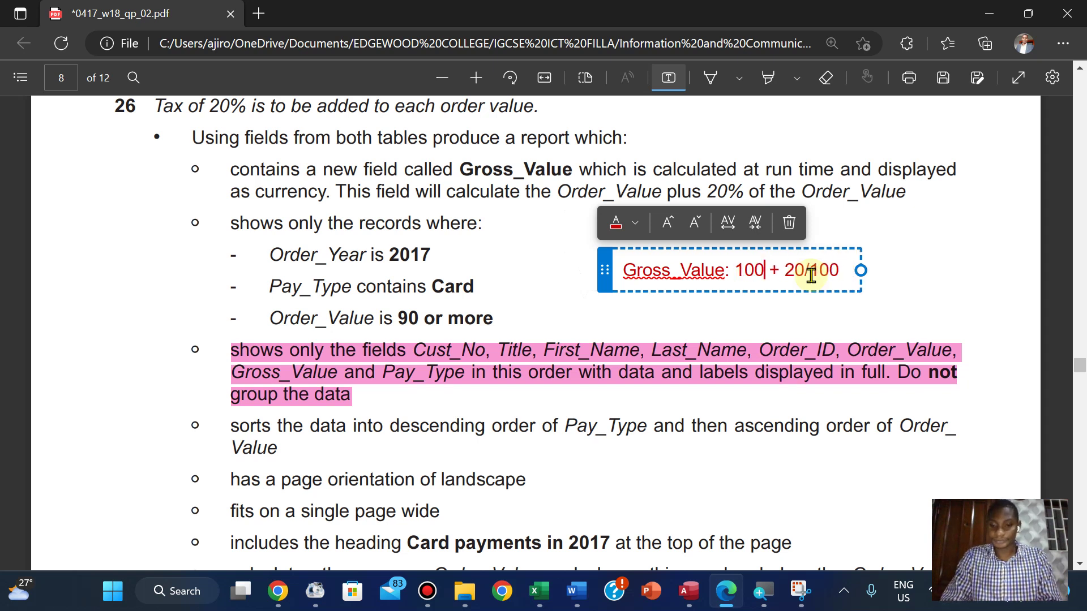
{"action": "type", "text": "/100"}
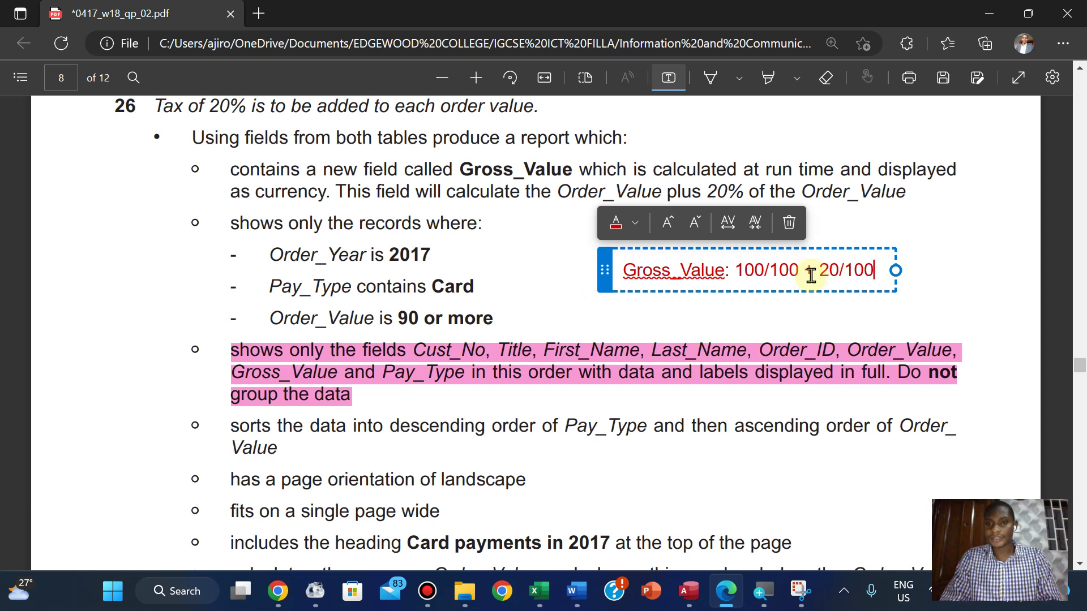
{"action": "type", "text": " = "}
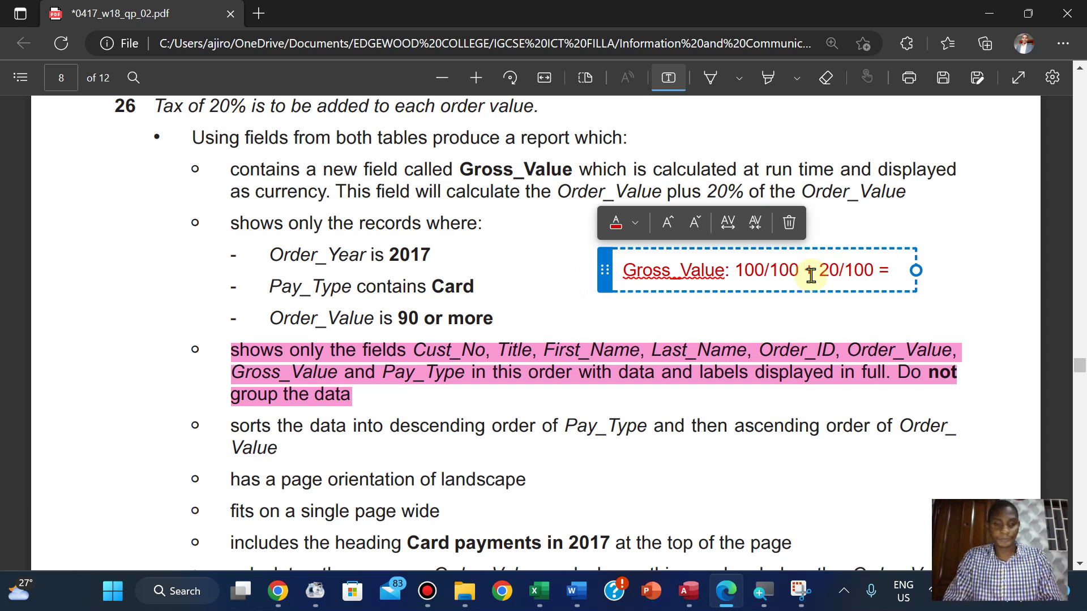
{"action": "type", "text": "120/100"}
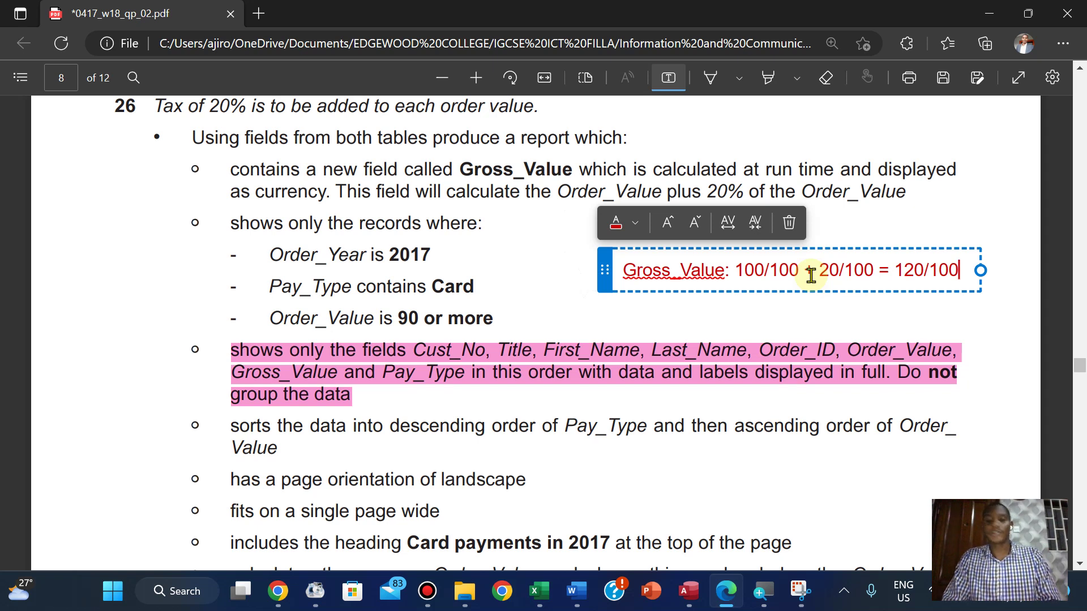
{"action": "type", "text": "= 1.2"}
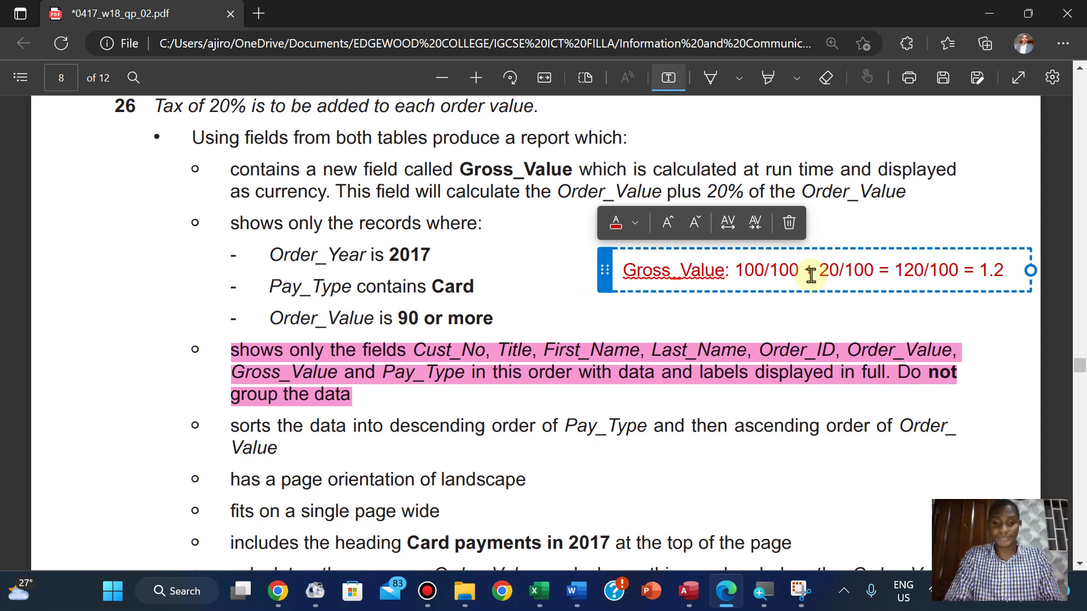
{"action": "type", "text": " *"}
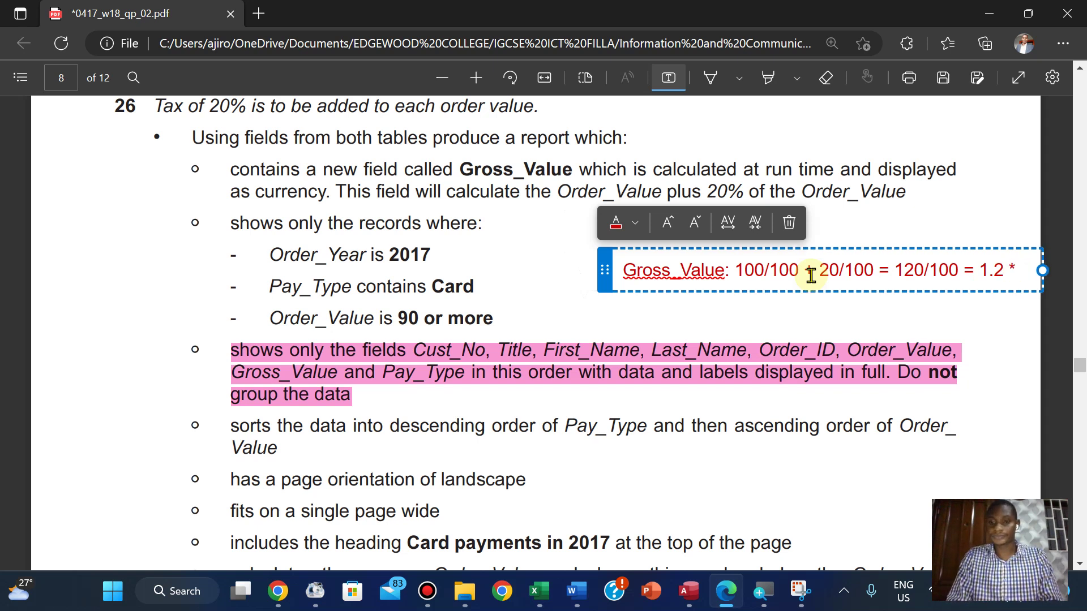
{"action": "type", "text": " ot"}
{"action": "key", "text": "BackSpace"}
{"action": "key", "text": "BackSpace"}
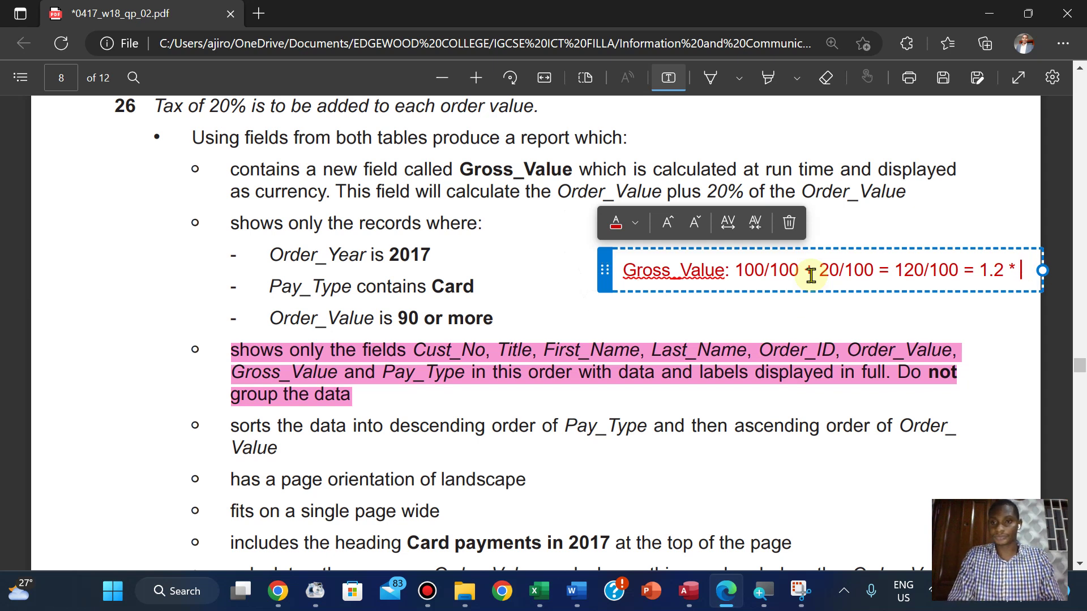
{"action": "type", "text": "Order"}
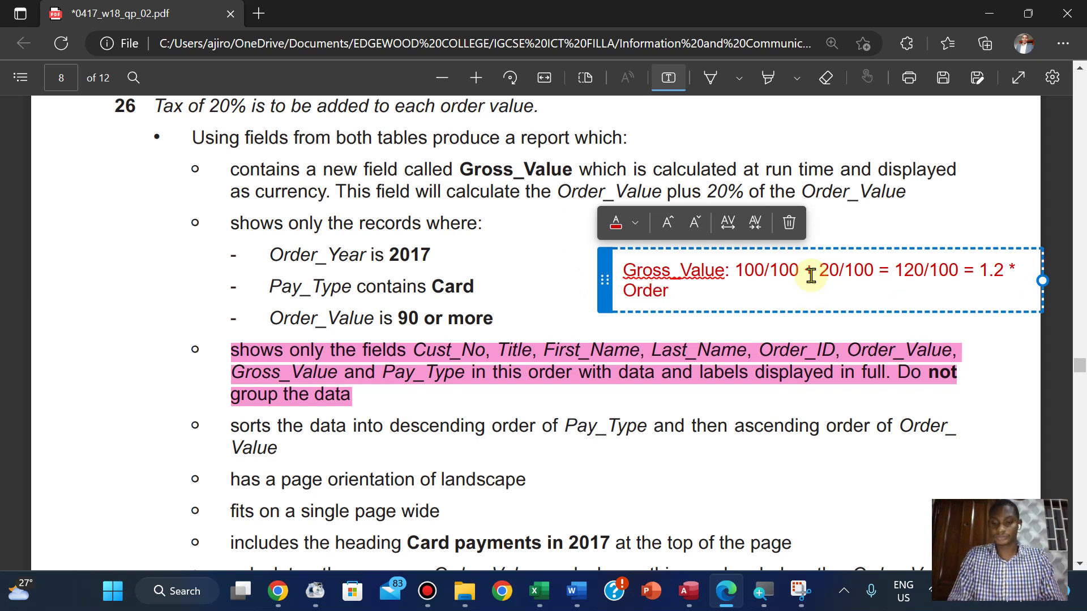
{"action": "type", "text": "_Va;"}
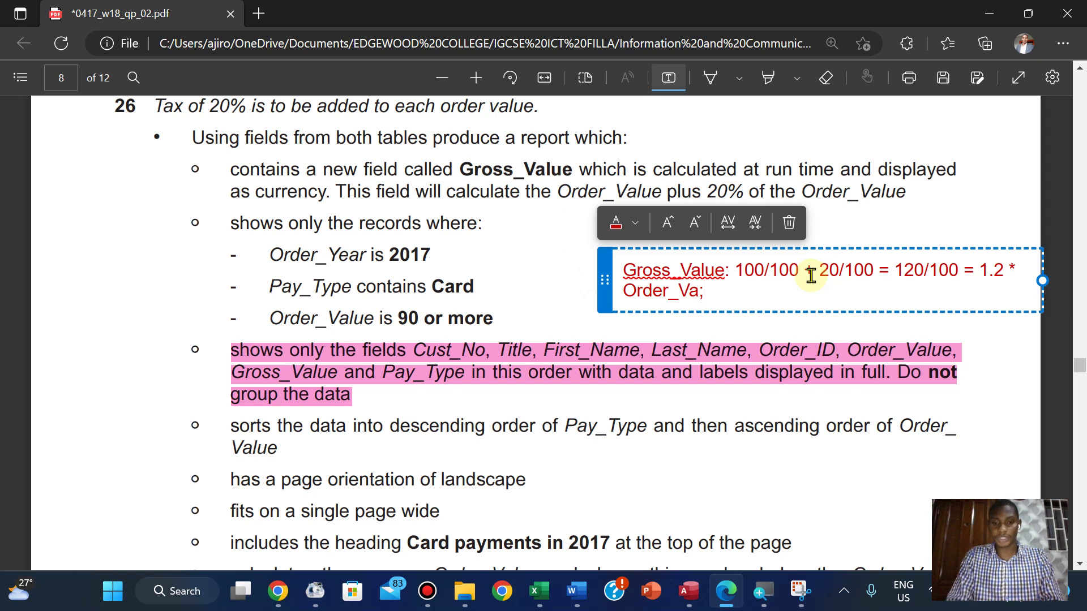
{"action": "key", "text": "BackSpace"}
{"action": "type", "text": "lue"}
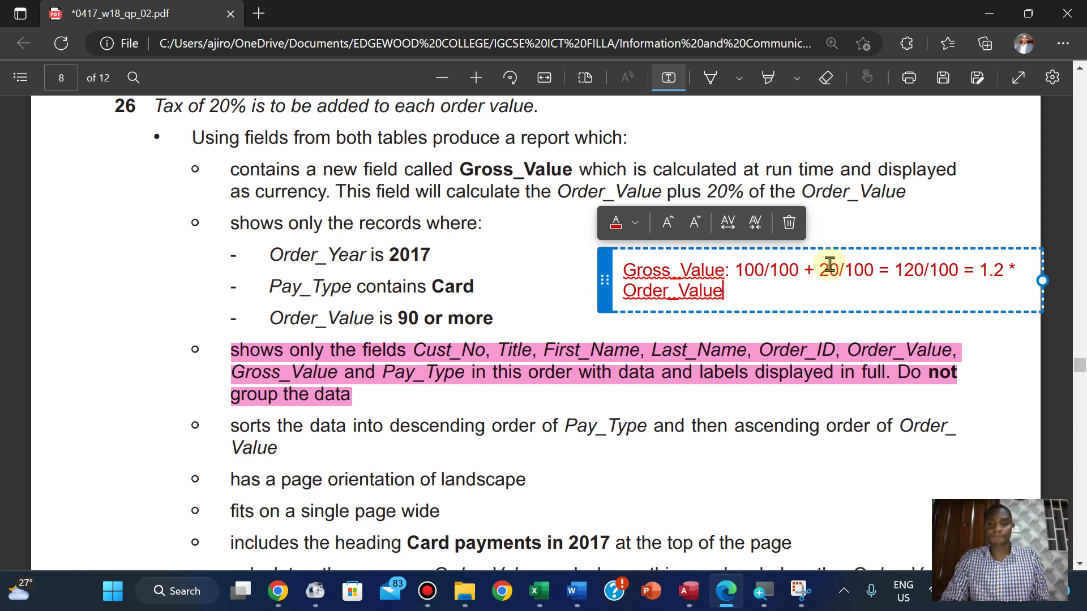
Position the formula note up beside the criteria and turn off Add text
{"action": "mouse_move", "coordinate": [512, 28]}
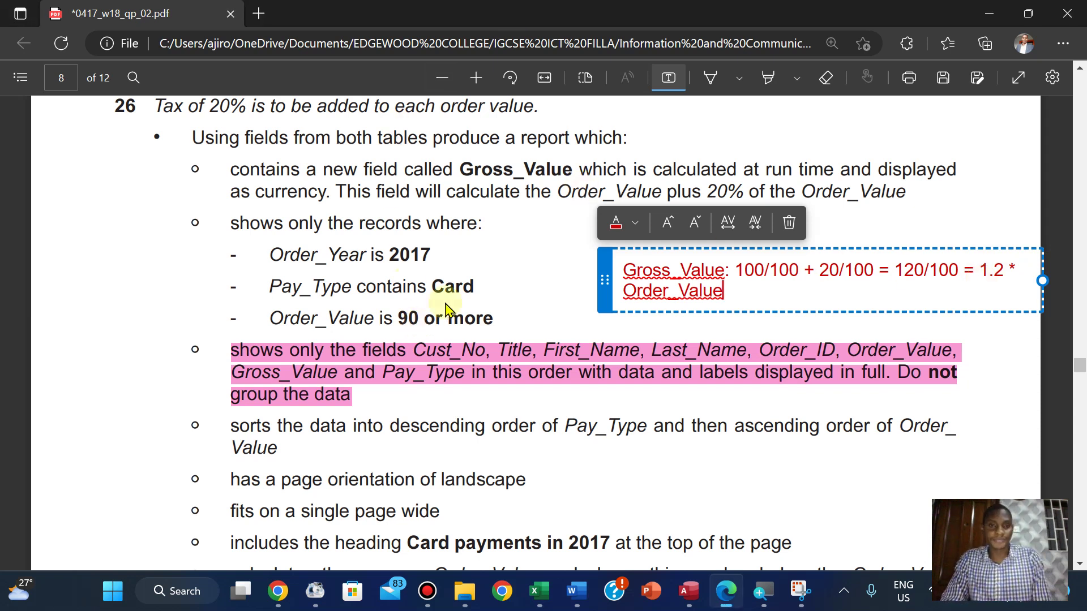
{"action": "left_click_drag", "start_coordinate": [600, 270], "coordinate": [562, 229]}
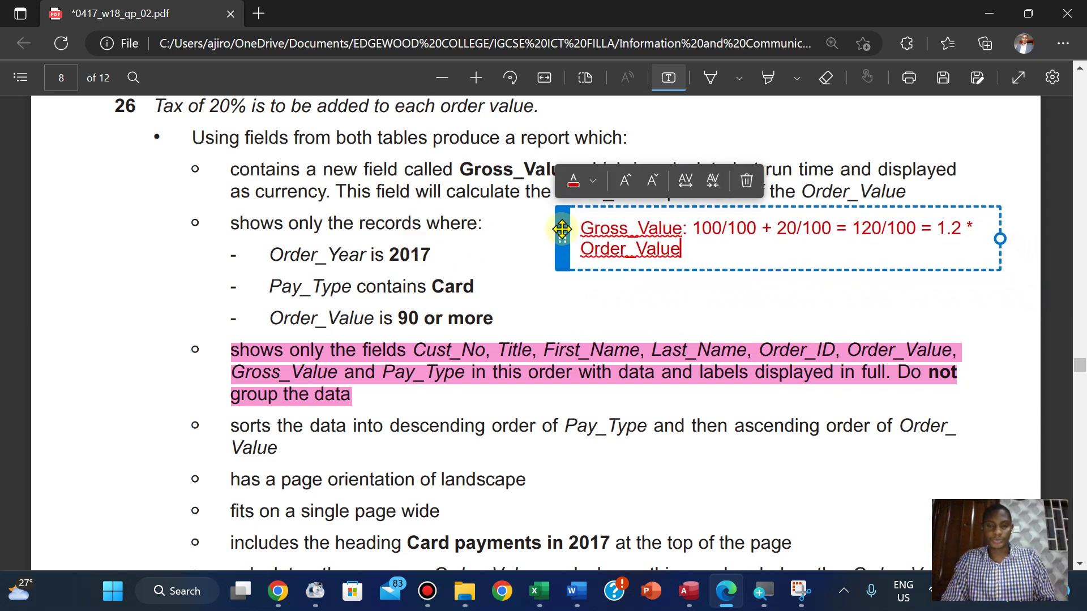
{"action": "left_click", "coordinate": [524, 258]}
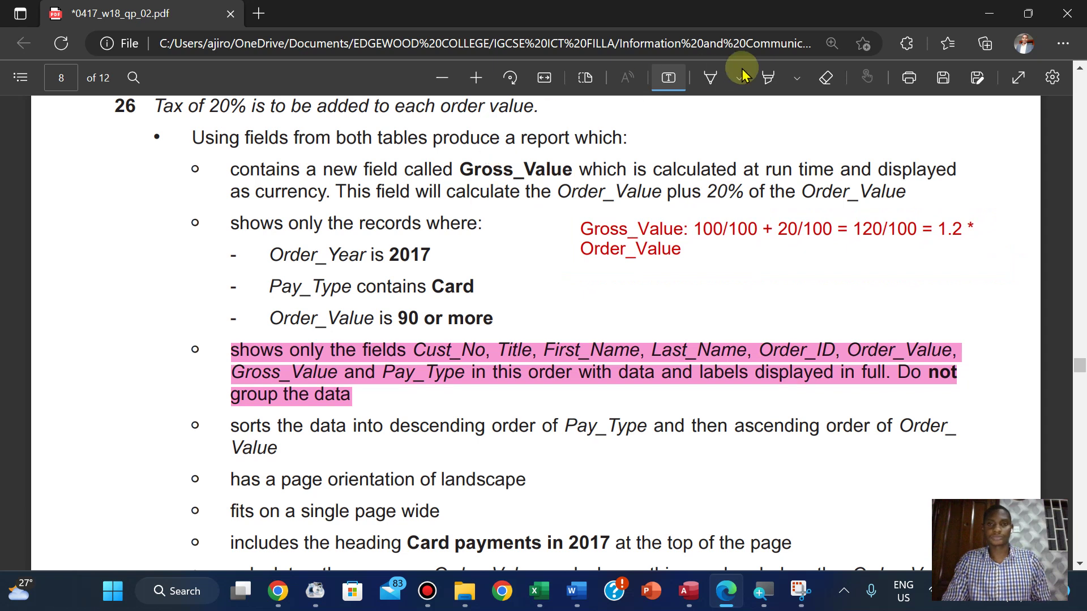
{"action": "left_click", "coordinate": [669, 77]}
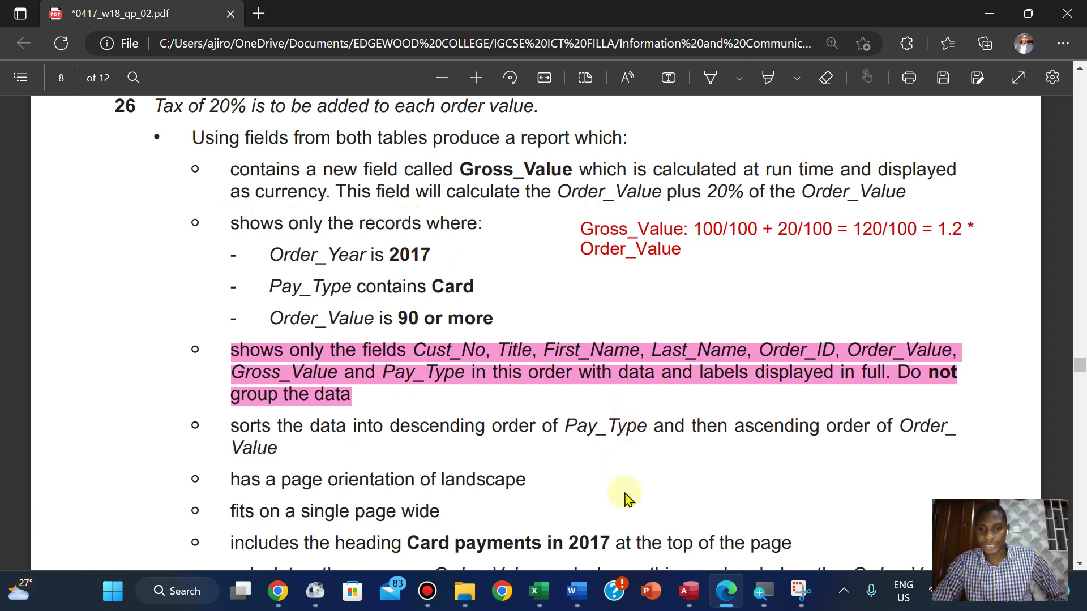
Switch to Access and put the Card payments in 2017 query into Design View
{"action": "left_click", "coordinate": [688, 592]}
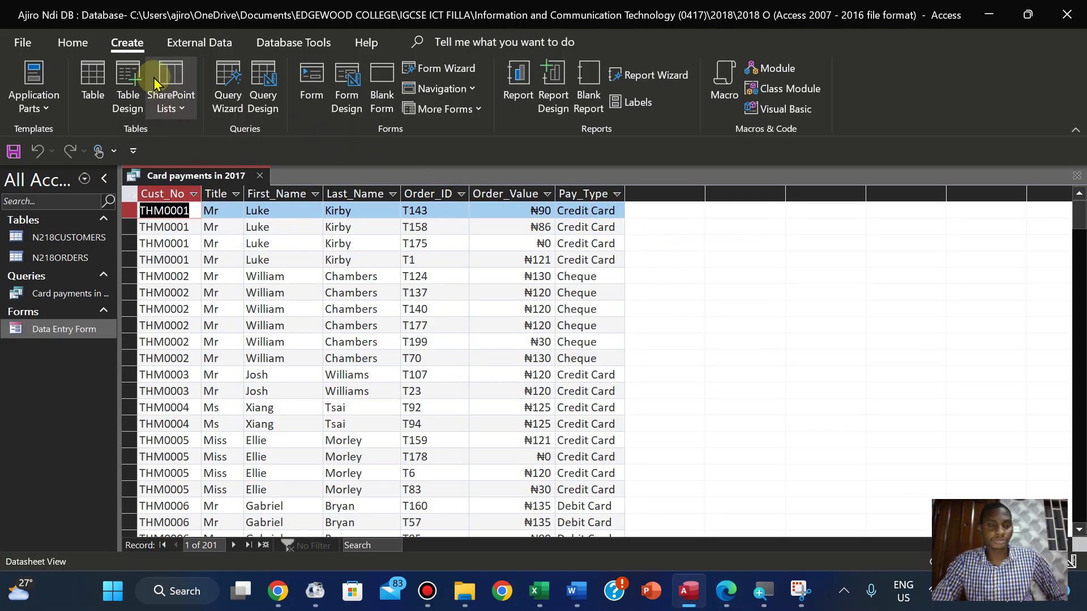
{"action": "left_click", "coordinate": [66, 50]}
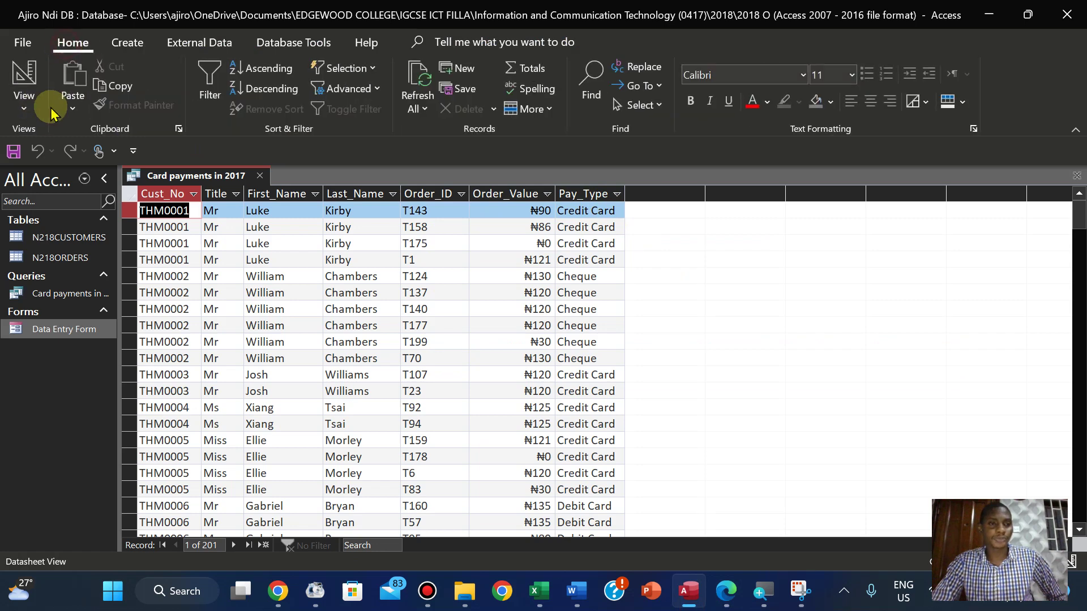
{"action": "left_click", "coordinate": [14, 110]}
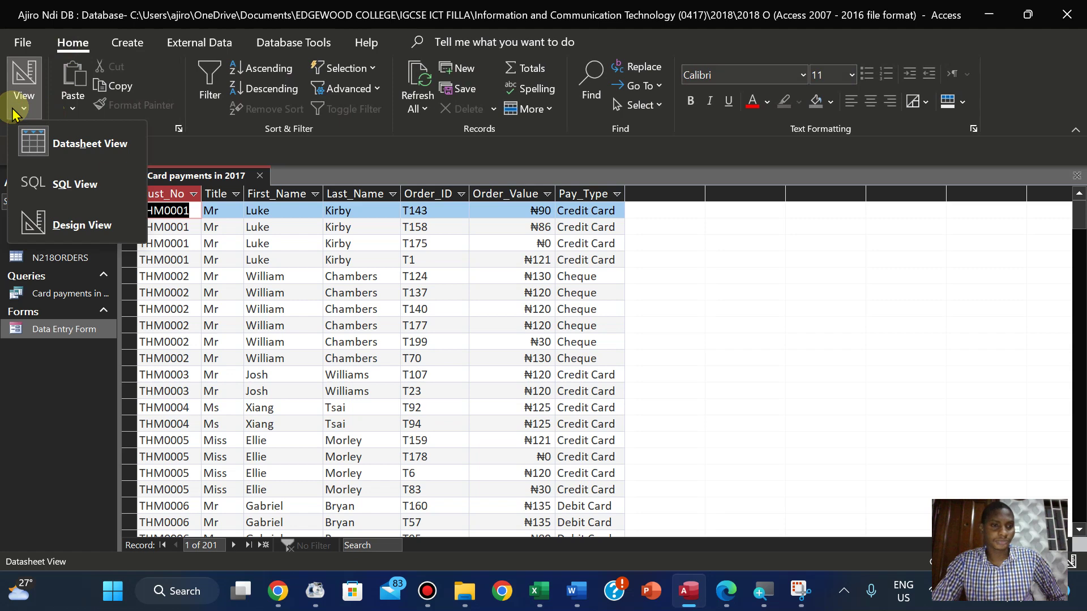
{"action": "left_click", "coordinate": [48, 223]}
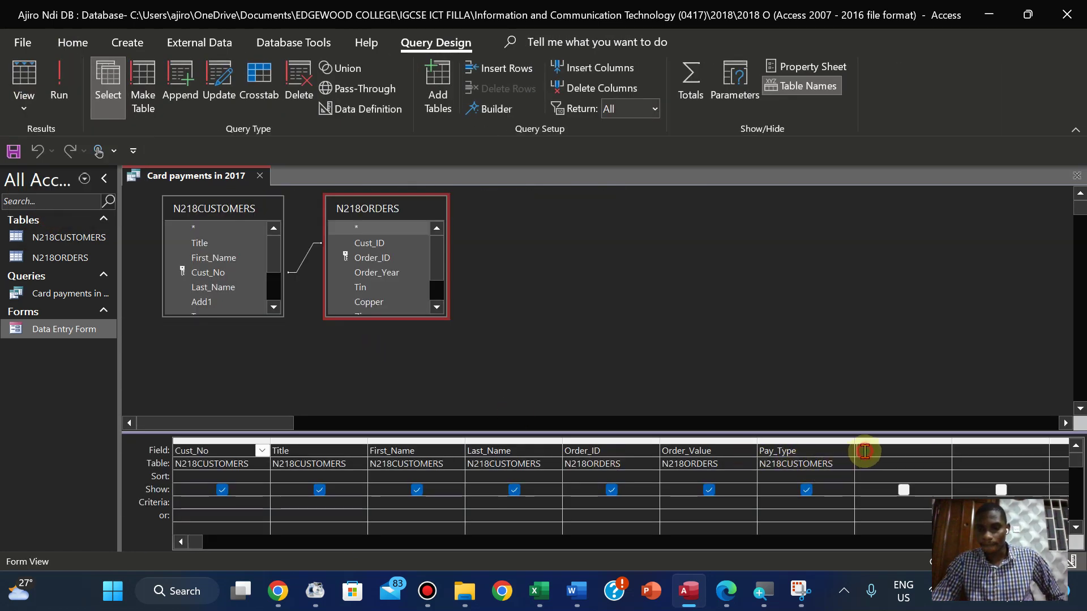
{"action": "left_click", "coordinate": [727, 592]}
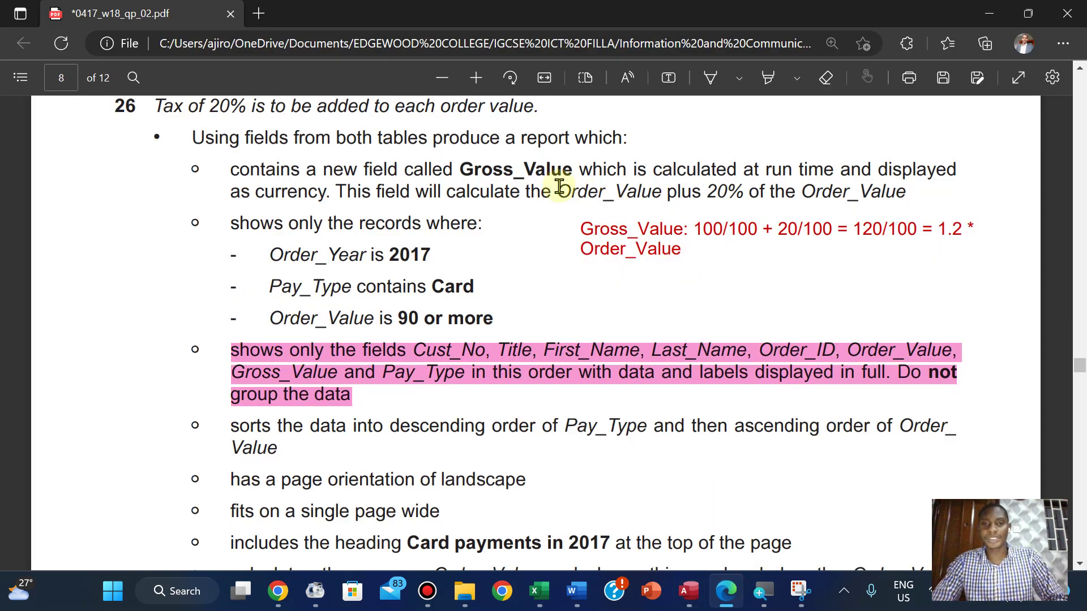
{"action": "left_click_drag", "start_coordinate": [460, 170], "coordinate": [571, 170]}
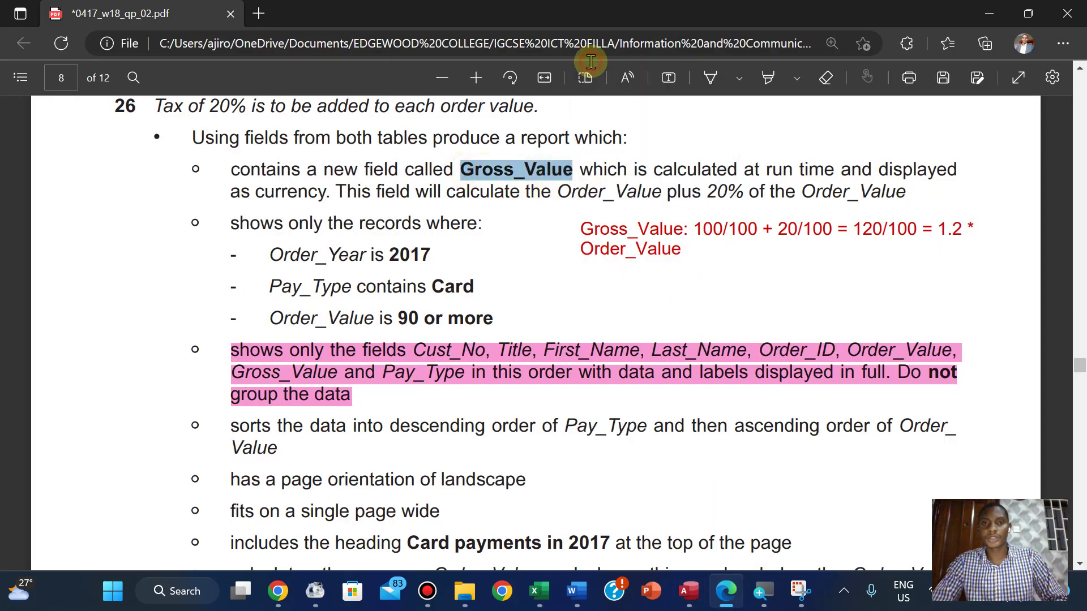
{"action": "left_click", "coordinate": [689, 591]}
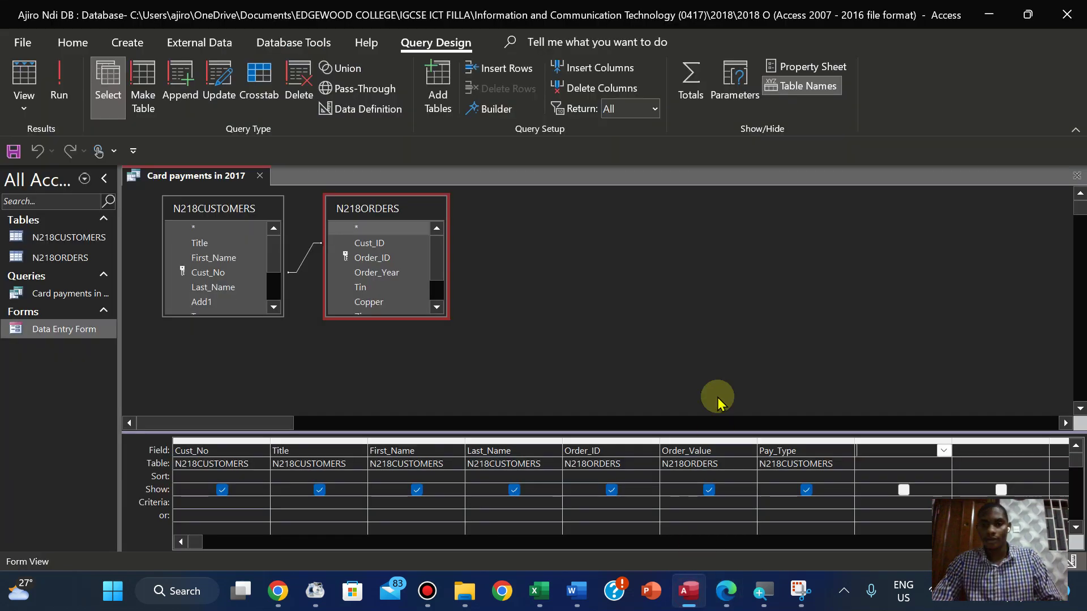
Build the calculated expression 1.2*[Order_Value] in the next empty Field column
{"action": "left_click", "coordinate": [494, 111]}
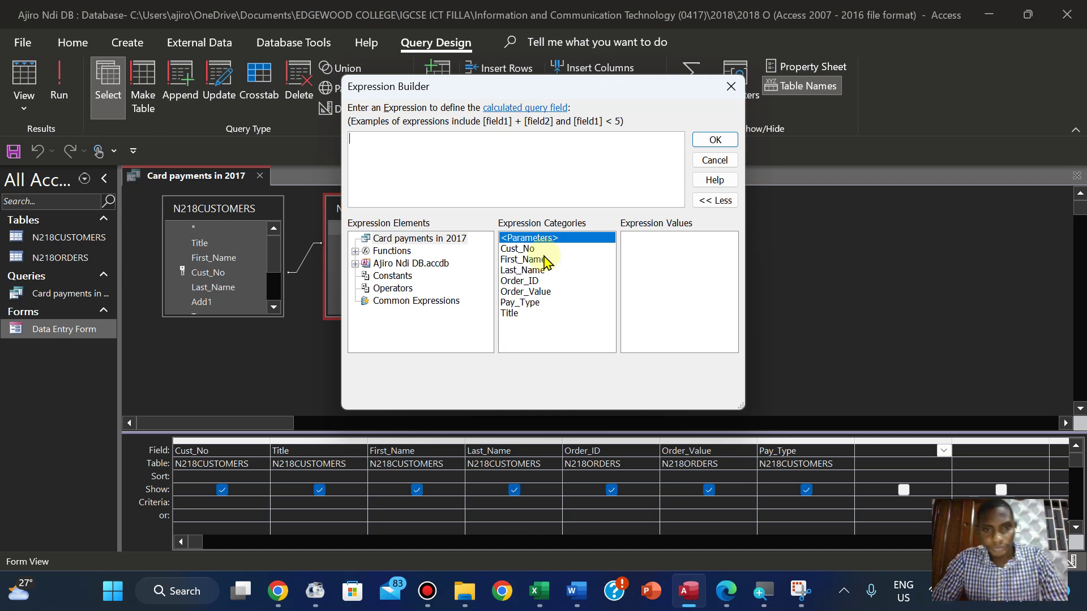
{"action": "left_click", "coordinate": [377, 149]}
{"action": "type", "text": "1"}
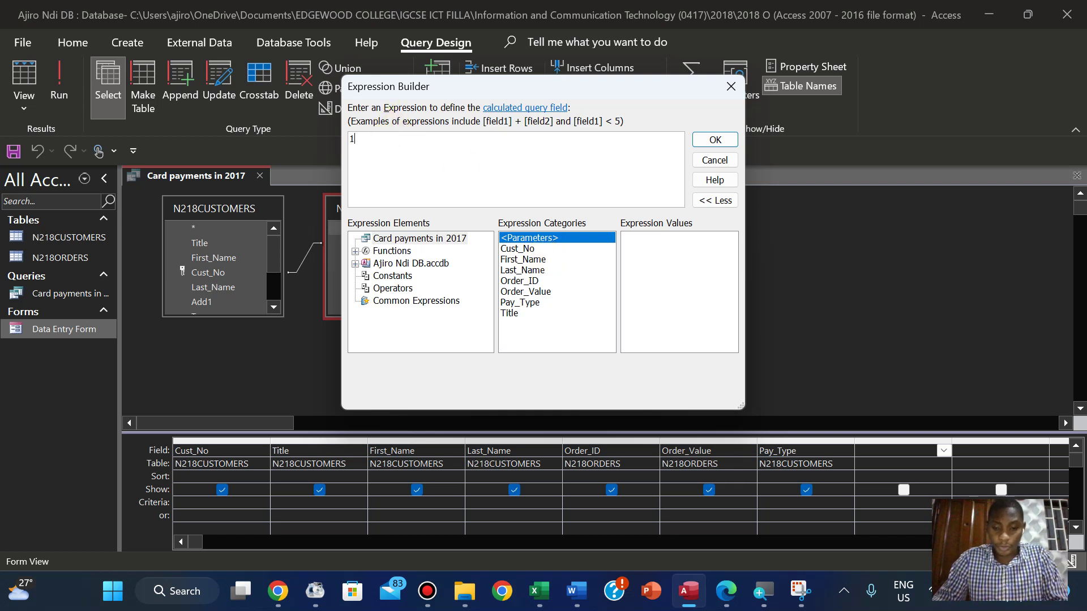
{"action": "type", "text": ".2 +"}
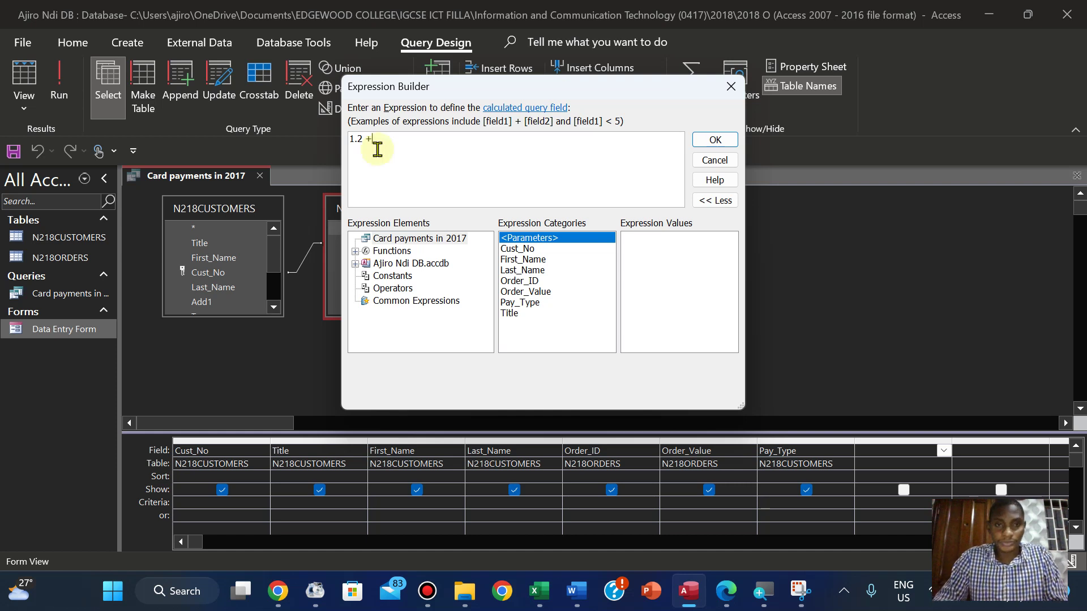
{"action": "key", "text": "BackSpace"}
{"action": "type", "text": "*"}
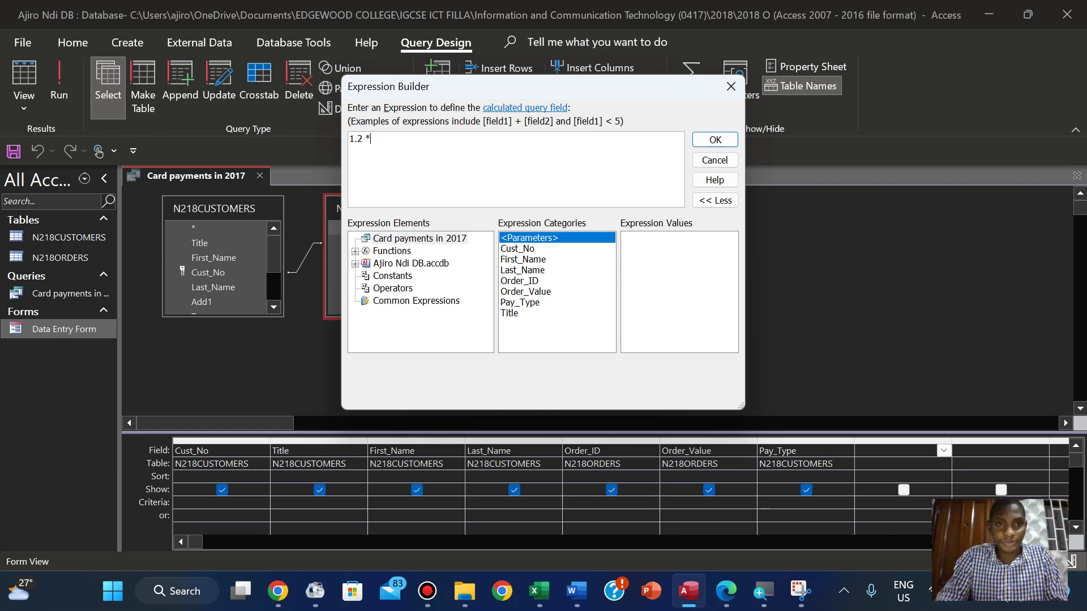
{"action": "left_click", "coordinate": [517, 295]}
{"action": "double_click", "coordinate": [517, 293]}
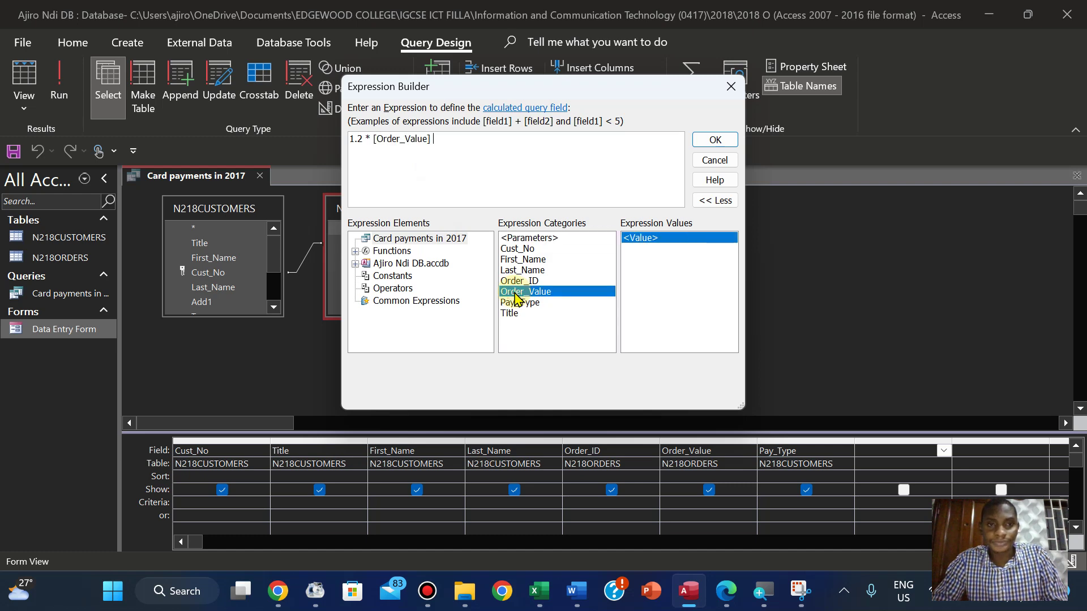
{"action": "left_click", "coordinate": [713, 140]}
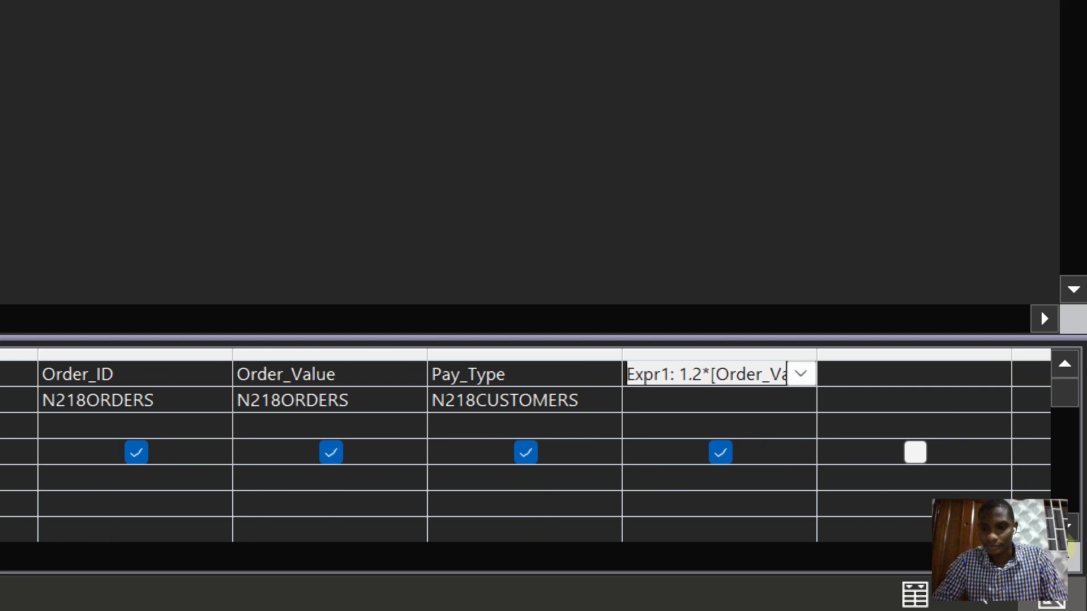
{"action": "left_click", "coordinate": [1046, 547]}
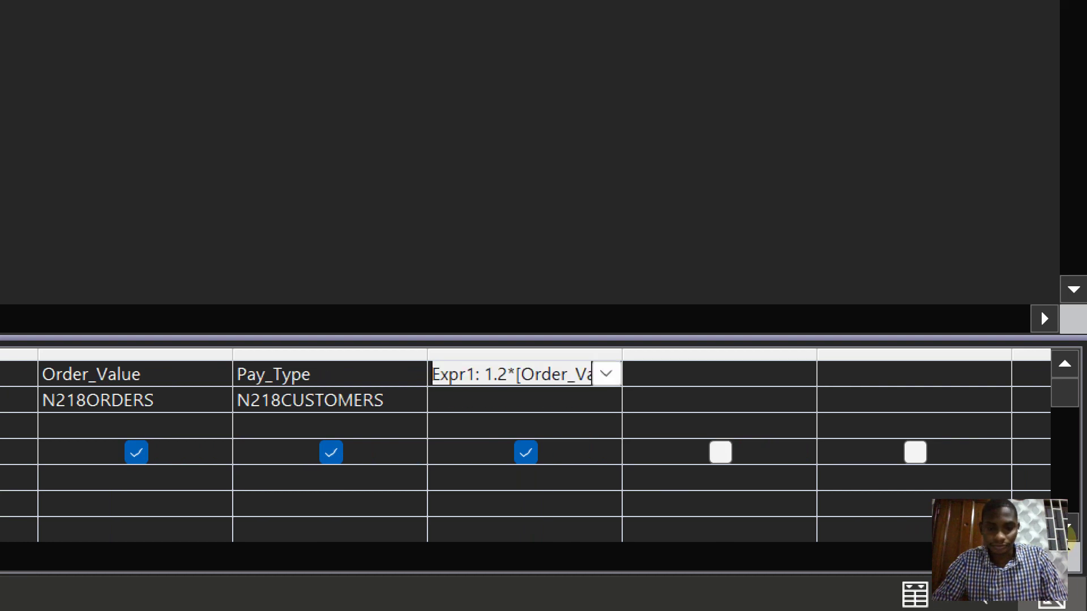
Rename the calculated field from Expr1 to Gross_Value
{"action": "left_click", "coordinate": [476, 374]}
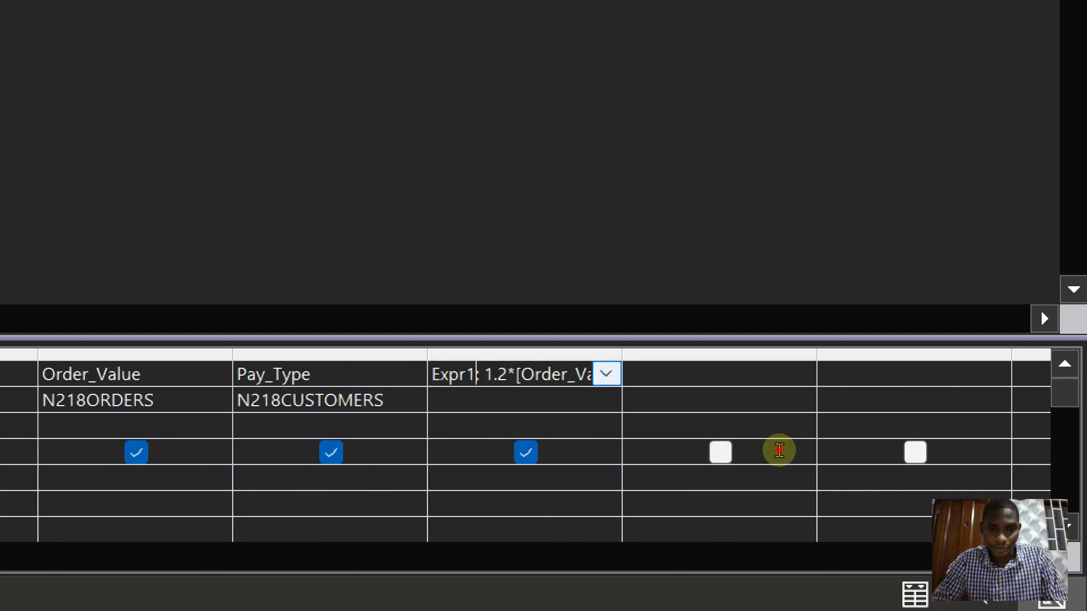
{"action": "key", "text": "BackSpace"}
{"action": "key", "text": "BackSpace"}
{"action": "key", "text": "BackSpace"}
{"action": "key", "text": "BackSpace"}
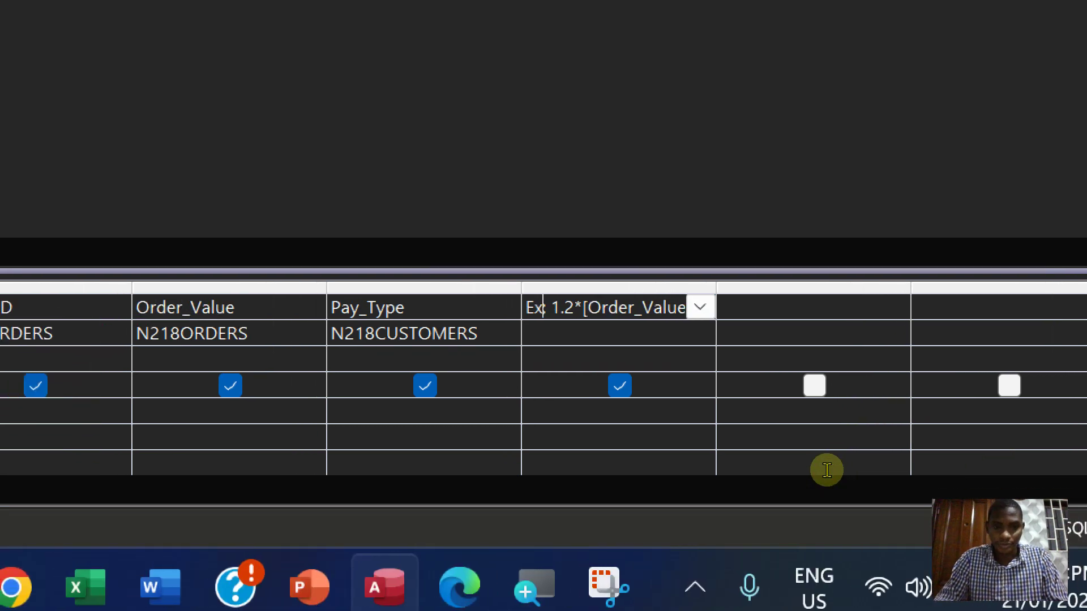
{"action": "key", "text": "BackSpace"}
{"action": "type", "text": "Gross_Value: 1.2*[Or"}
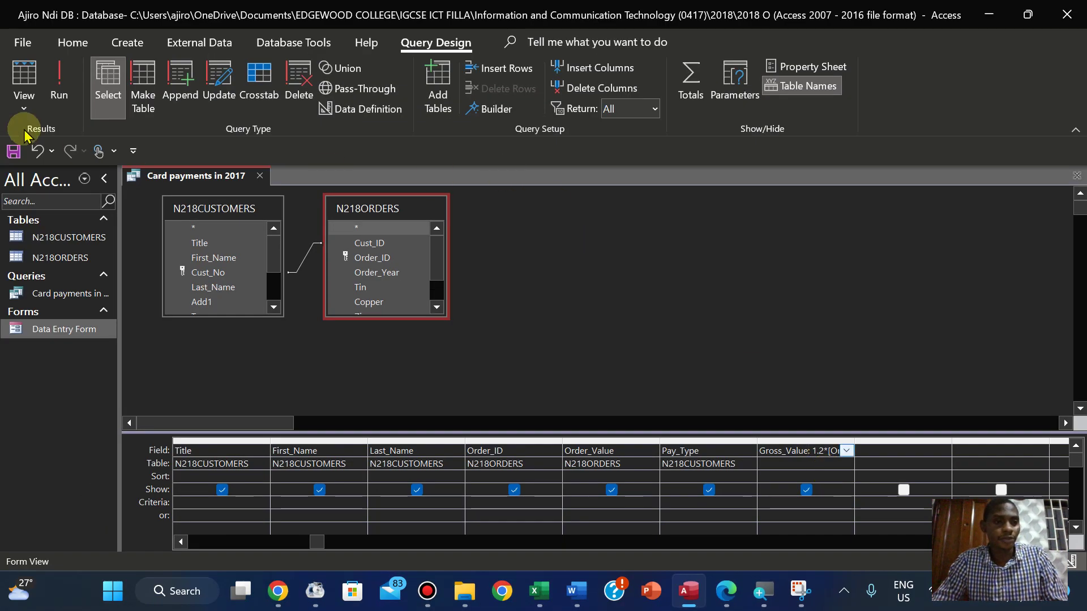
Run the query, return to Design View, and open Gross_Value's Property Sheet
{"action": "left_click", "coordinate": [52, 97]}
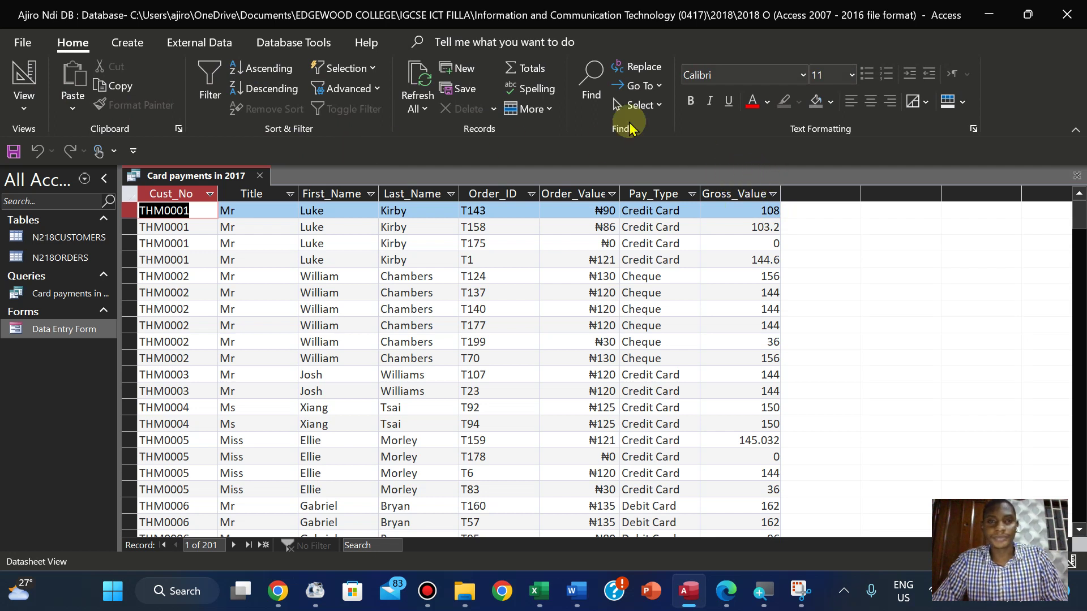
{"action": "left_click", "coordinate": [24, 99]}
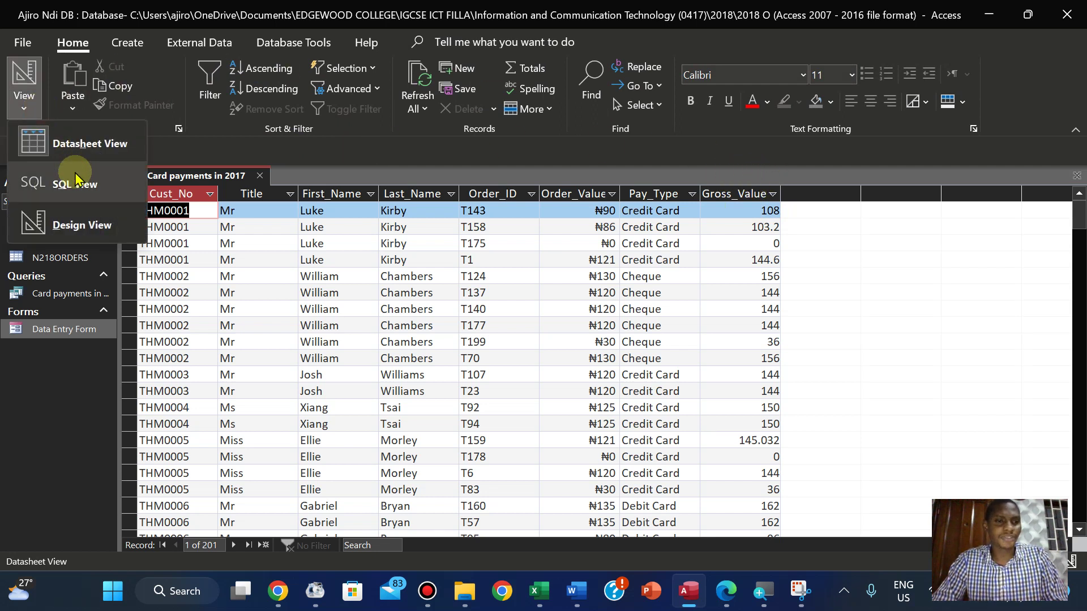
{"action": "left_click", "coordinate": [81, 225]}
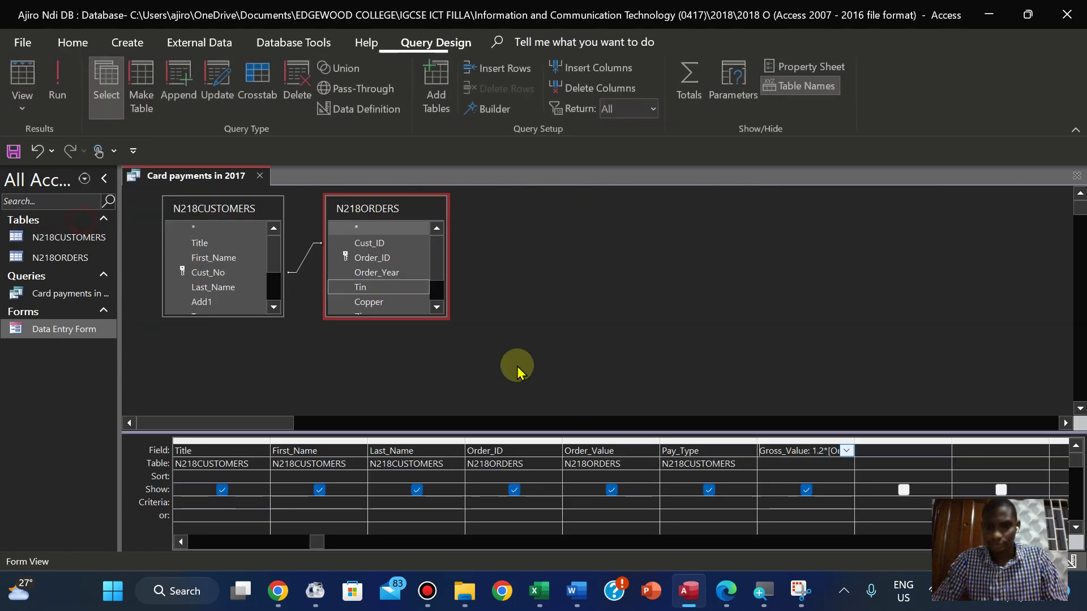
{"action": "left_click", "coordinate": [803, 451]}
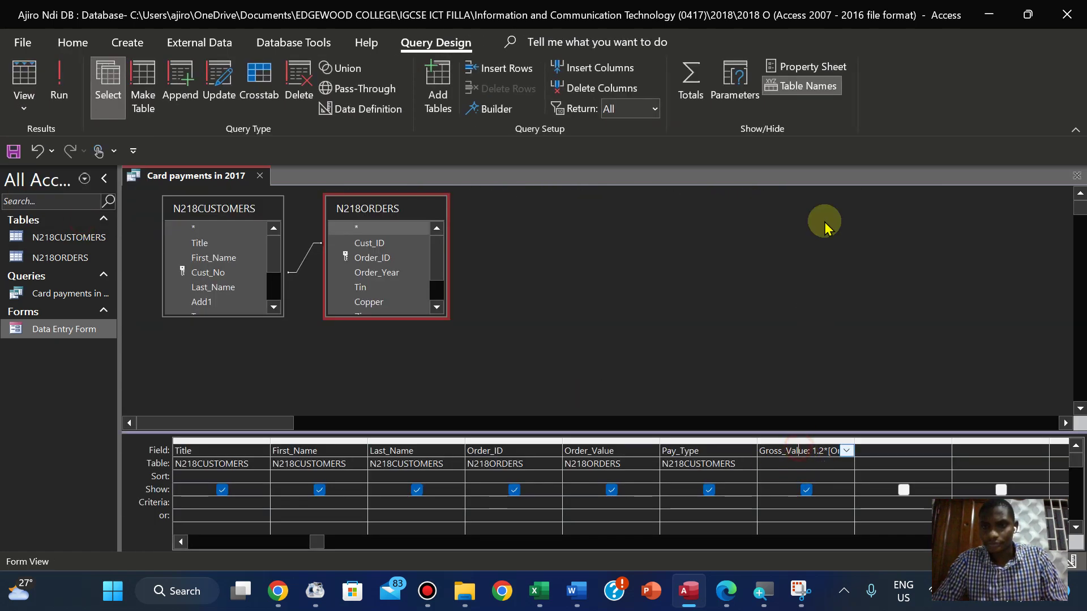
{"action": "left_click", "coordinate": [793, 67]}
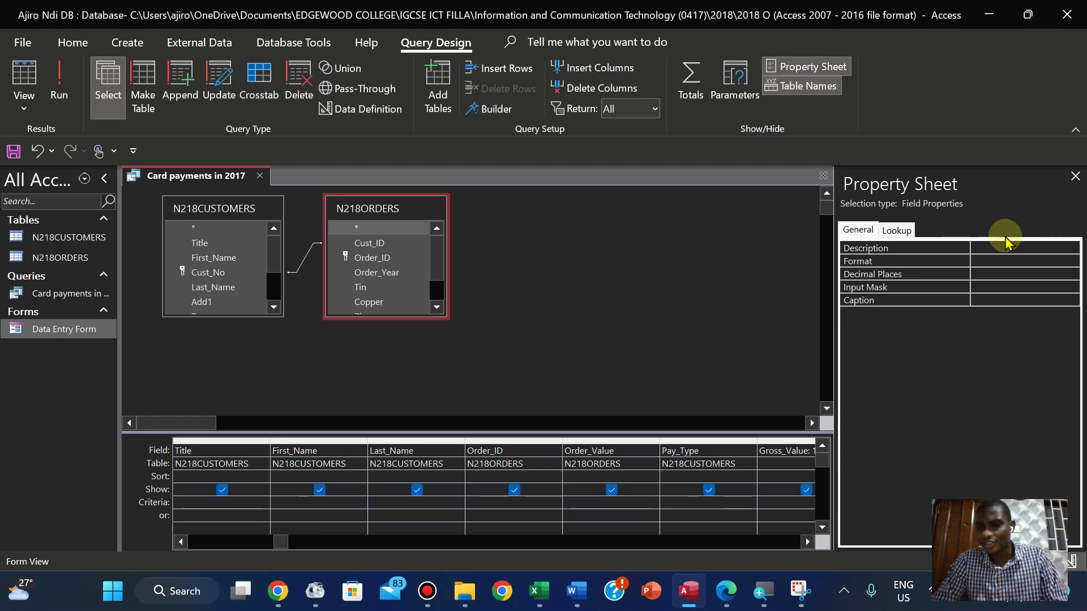
Format Gross_Value as Currency with 0 decimal places and close the Property Sheet
{"action": "left_click", "coordinate": [879, 266]}
{"action": "left_click", "coordinate": [1070, 262]}
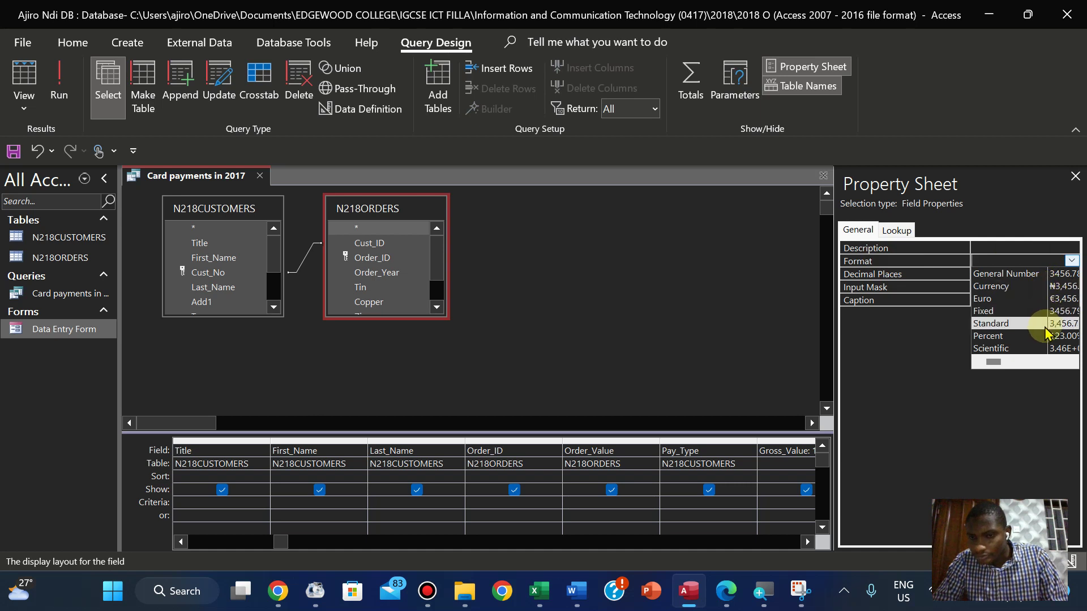
{"action": "left_click", "coordinate": [1042, 286]}
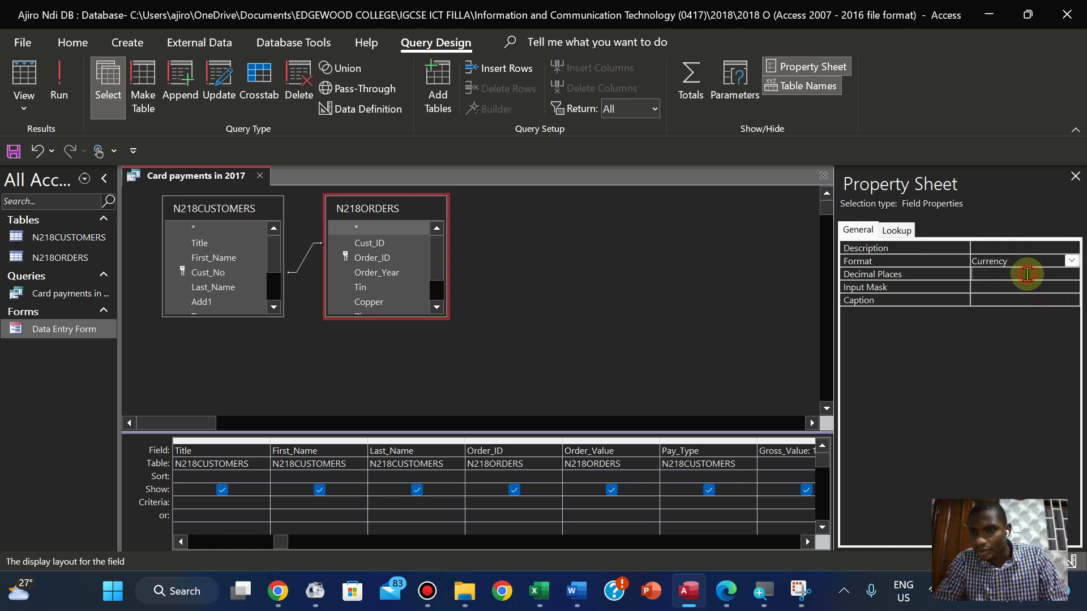
{"action": "left_click", "coordinate": [1027, 275]}
{"action": "left_click", "coordinate": [1072, 274]}
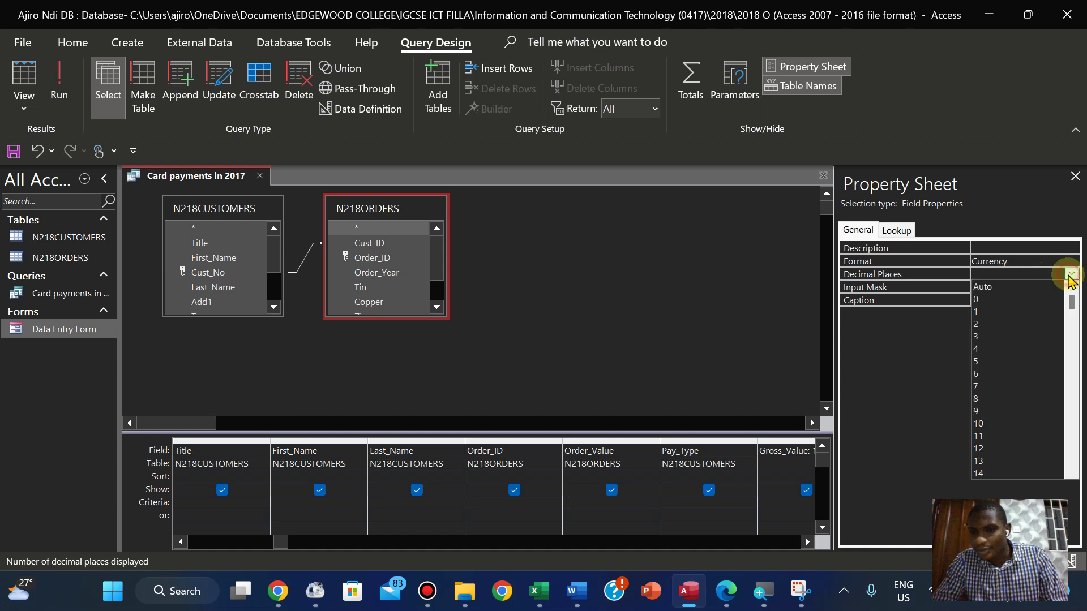
{"action": "left_click", "coordinate": [1007, 299]}
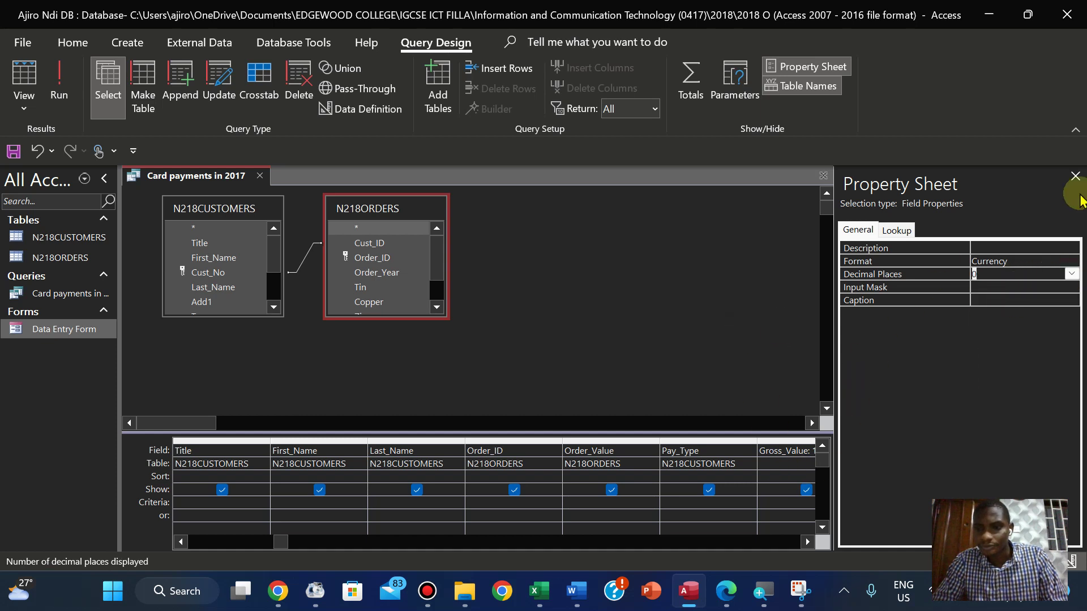
{"action": "left_click", "coordinate": [1074, 177]}
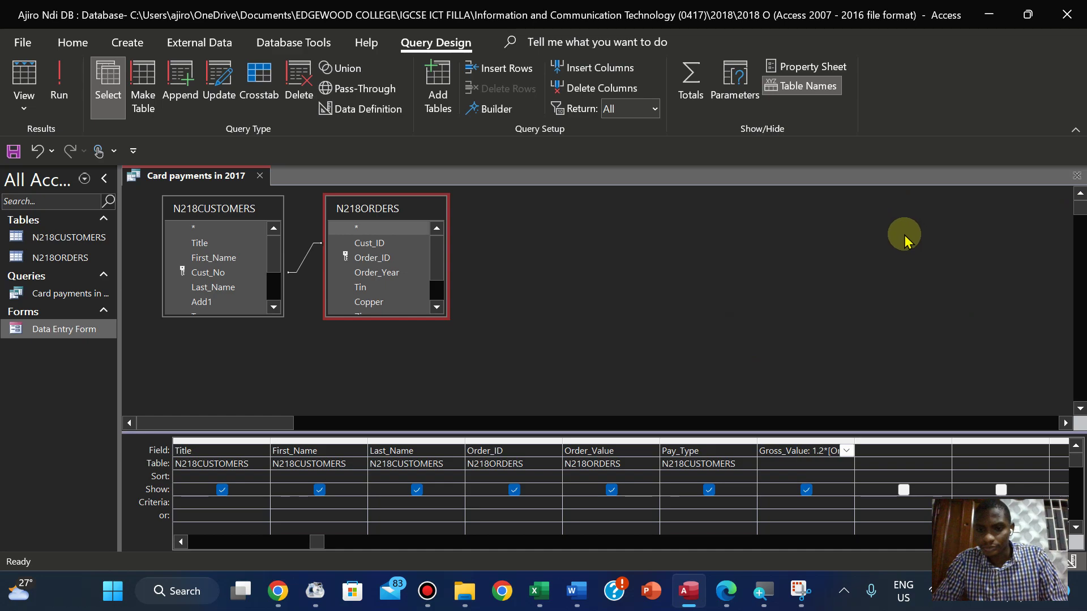
{"action": "left_click", "coordinate": [726, 591]}
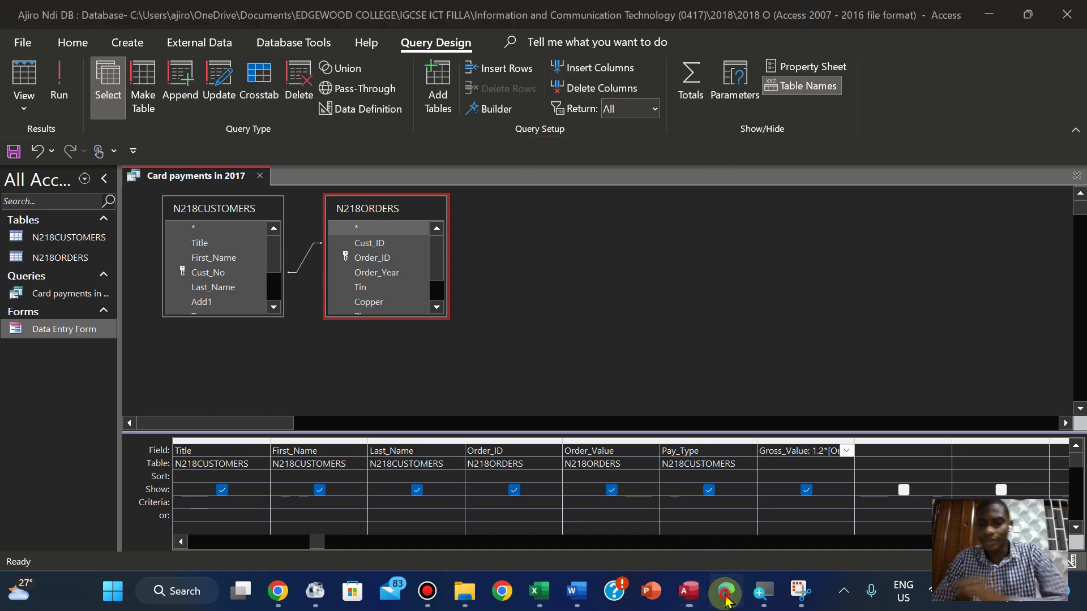
Read the Task 3 currency and decimal-place instructions on page 6, then return to Access
{"action": "left_click_drag", "start_coordinate": [1074, 360], "coordinate": [1076, 290]}
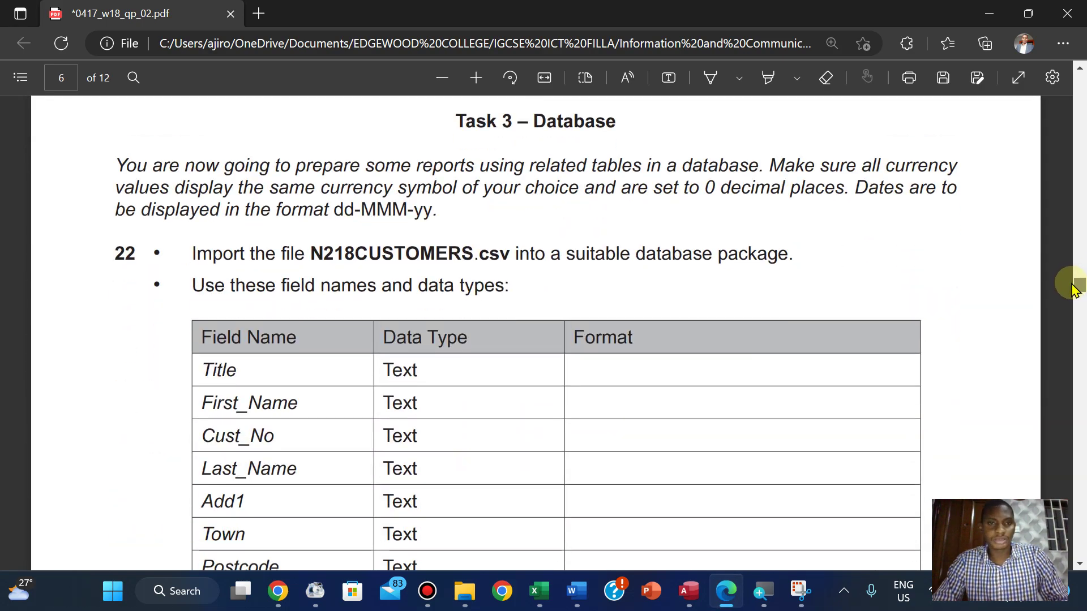
{"action": "left_click_drag", "start_coordinate": [1075, 290], "coordinate": [1075, 291]}
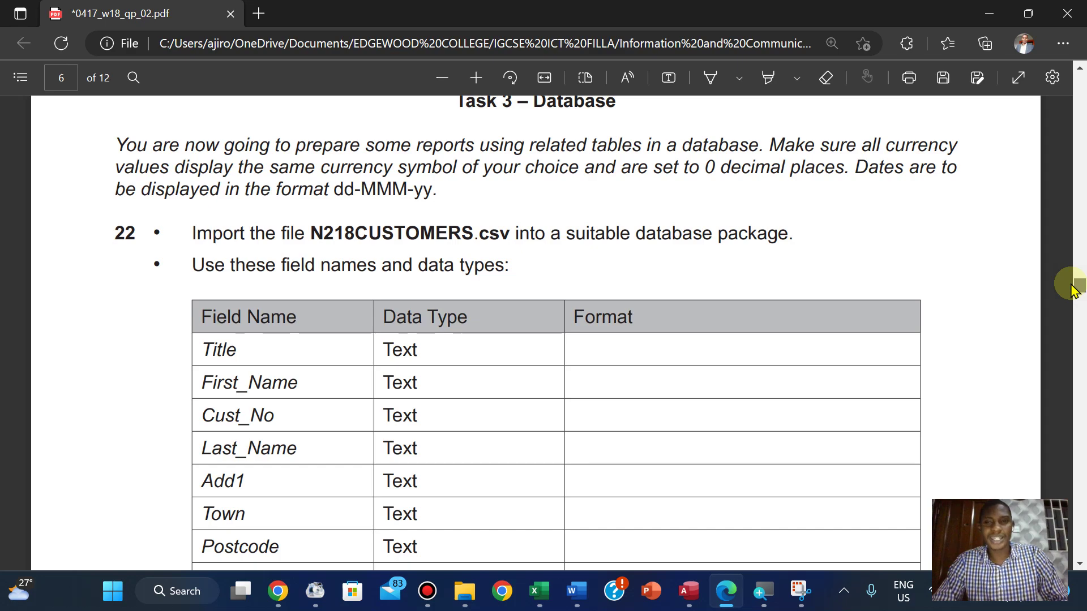
{"action": "left_click_drag", "start_coordinate": [1075, 290], "coordinate": [1061, 371]}
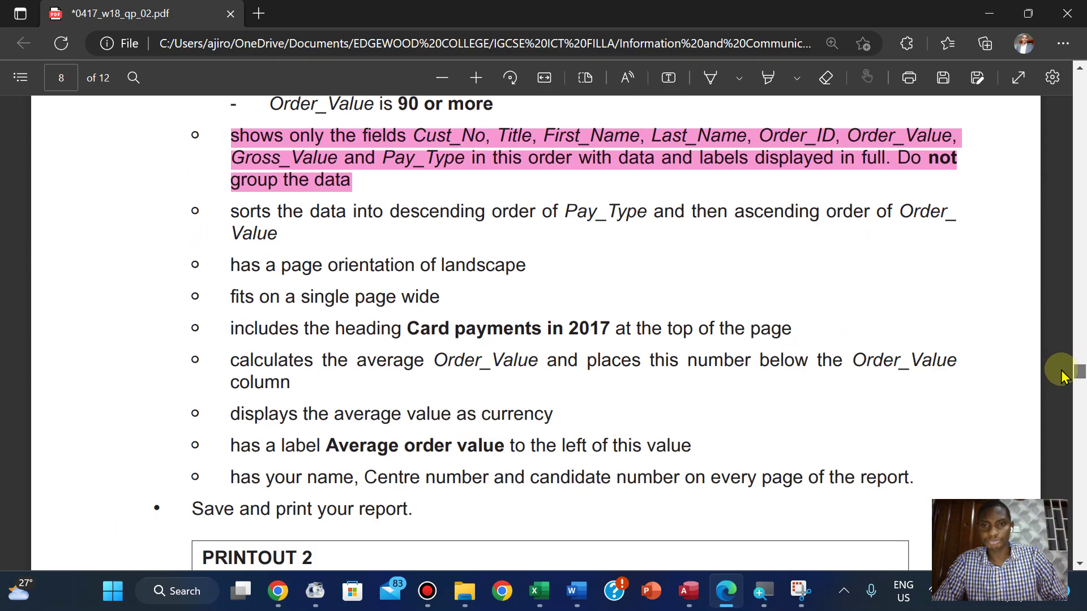
{"action": "left_click", "coordinate": [689, 591]}
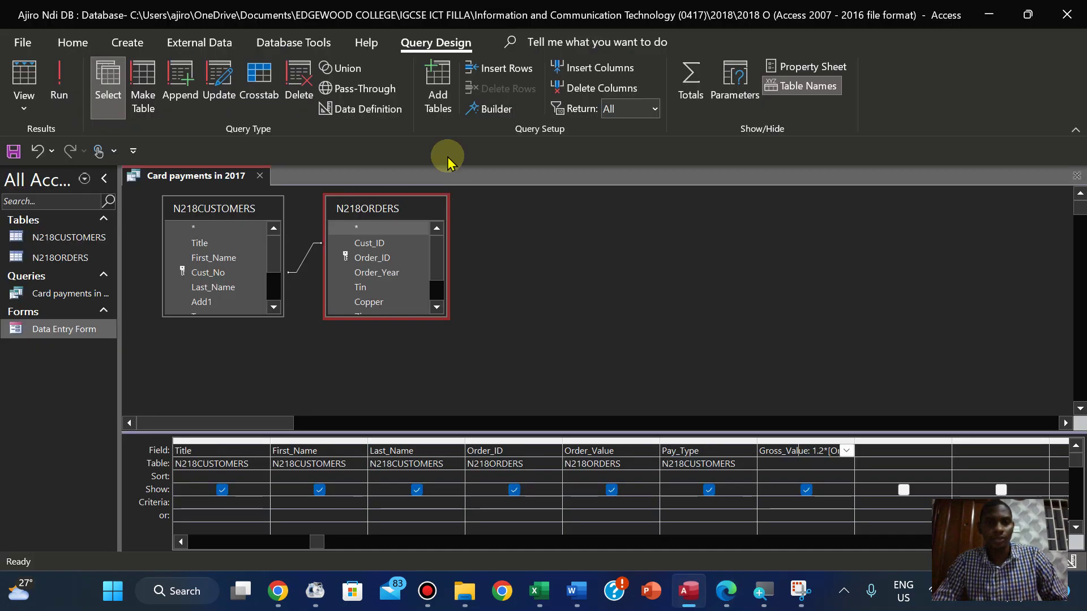
Run the query and auto-fit the Order_Value, Gross_Value, Cust_No, Title, First_Name, Last_Name and Order_ID columns
{"action": "left_click", "coordinate": [56, 84]}
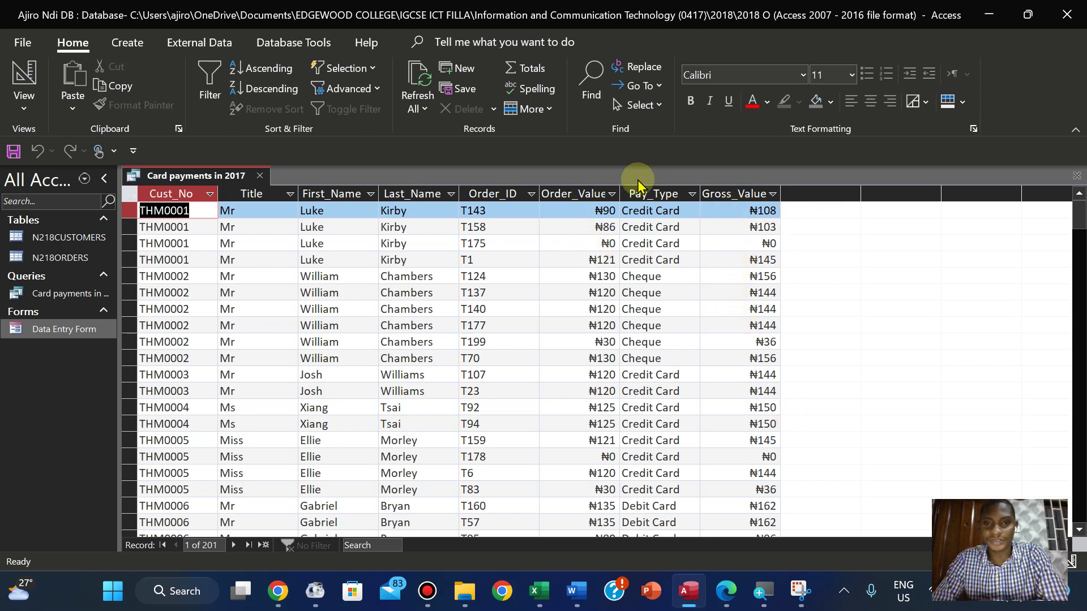
{"action": "double_click", "coordinate": [620, 194]}
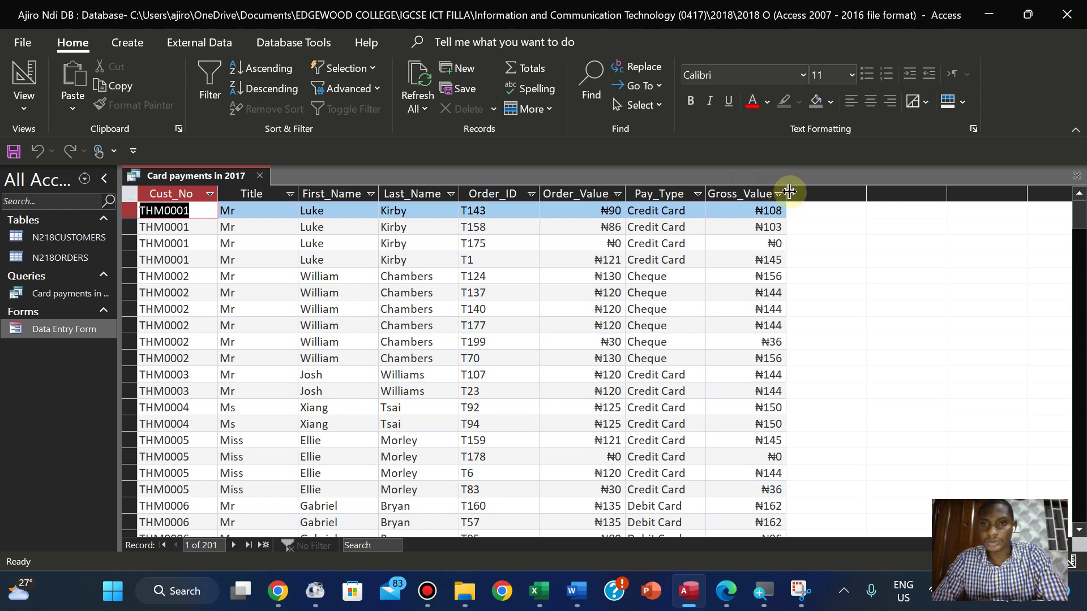
{"action": "double_click", "coordinate": [787, 193]}
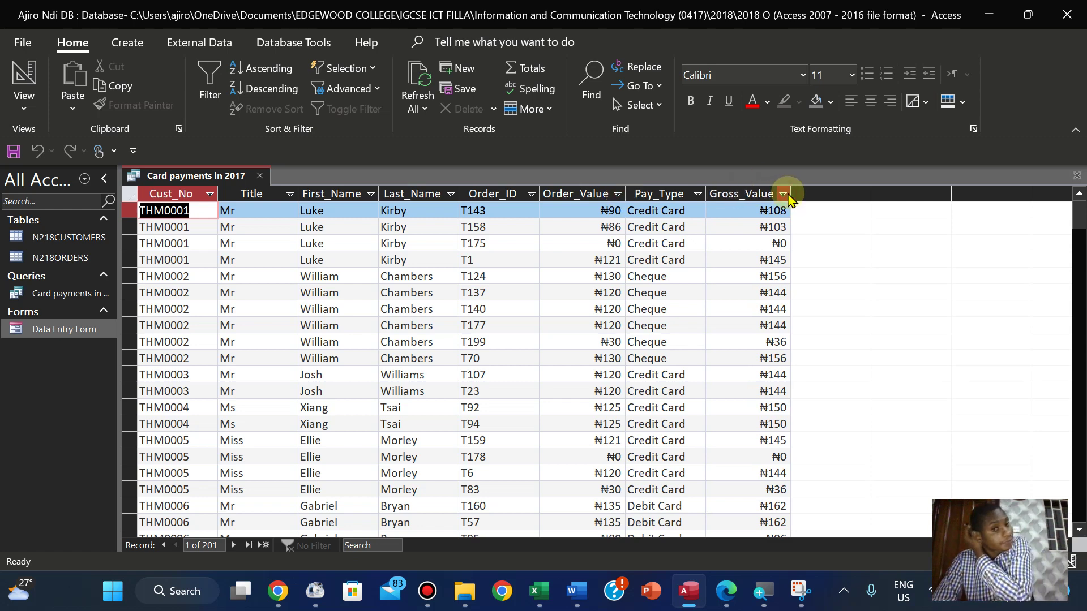
{"action": "double_click", "coordinate": [218, 194]}
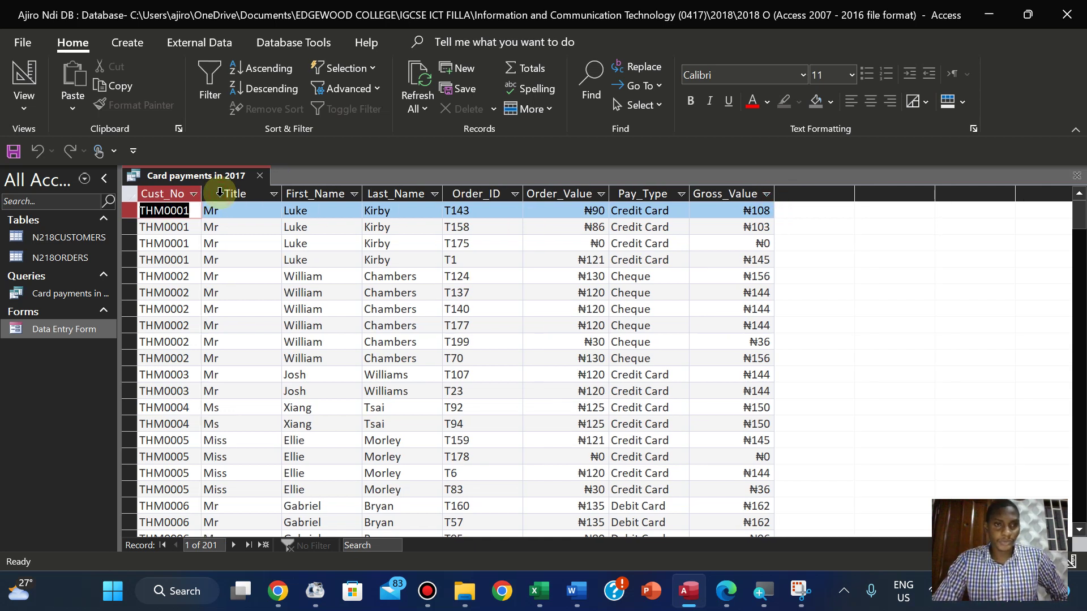
{"action": "double_click", "coordinate": [282, 194]}
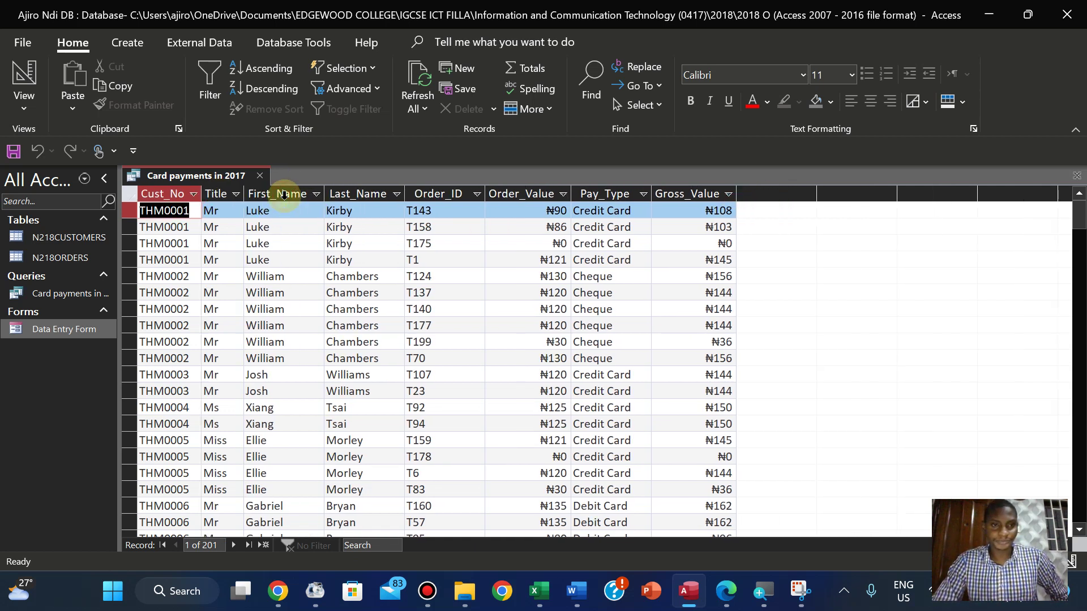
{"action": "double_click", "coordinate": [324, 194]}
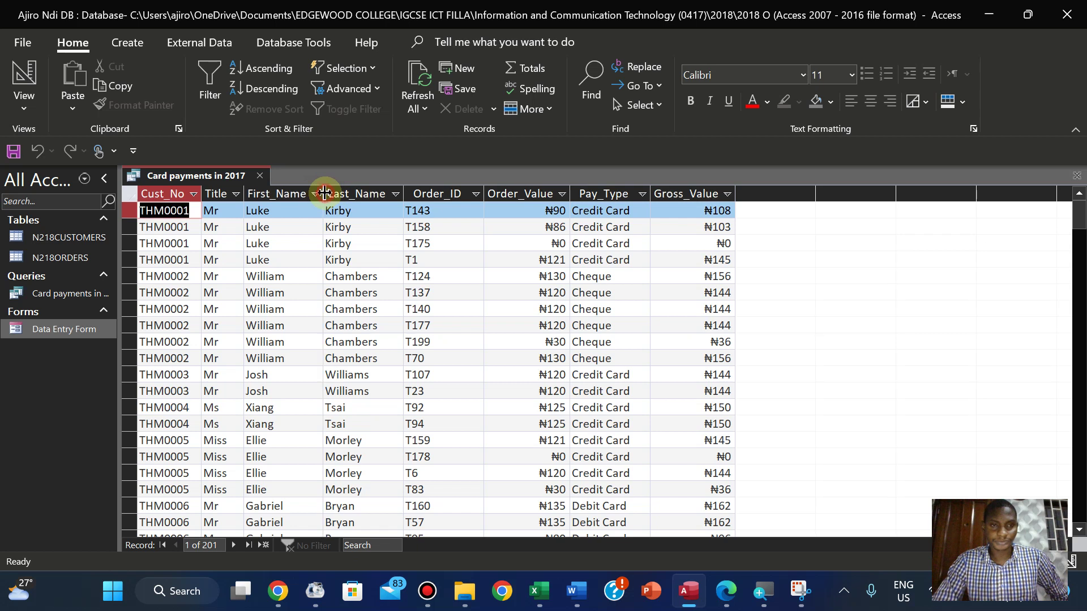
{"action": "double_click", "coordinate": [403, 193]}
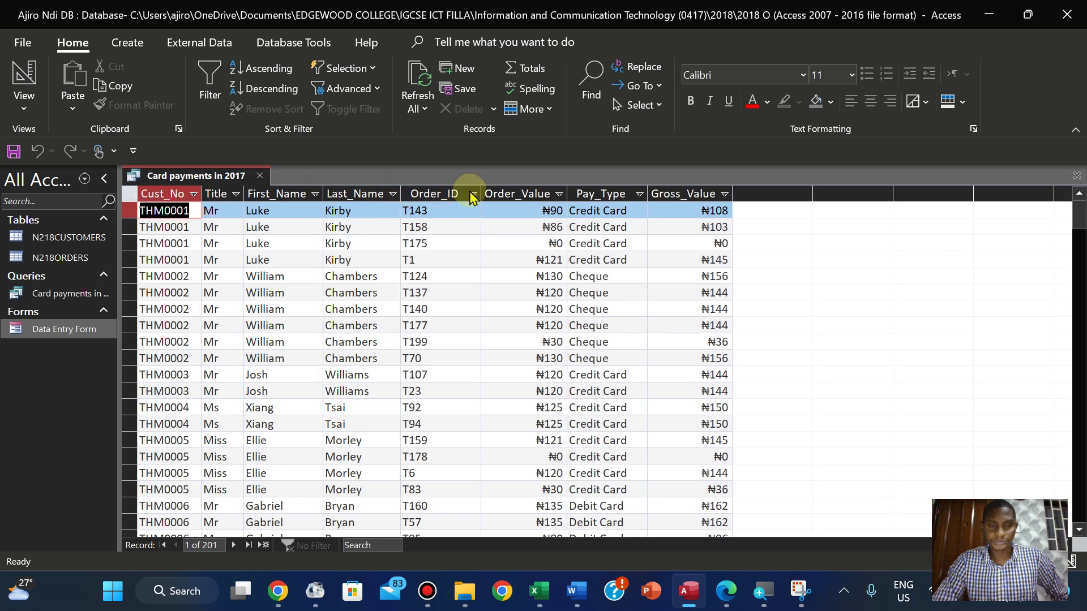
{"action": "double_click", "coordinate": [481, 193]}
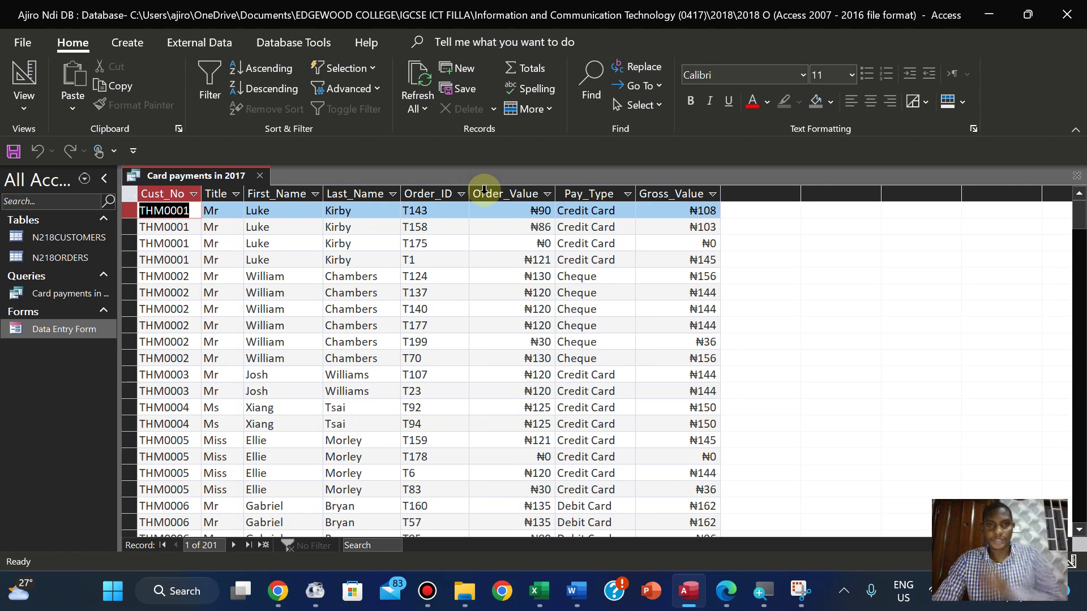
Highlight question 26's Gross_Value requirement in pink in the exam paper
{"action": "left_click", "coordinate": [727, 592]}
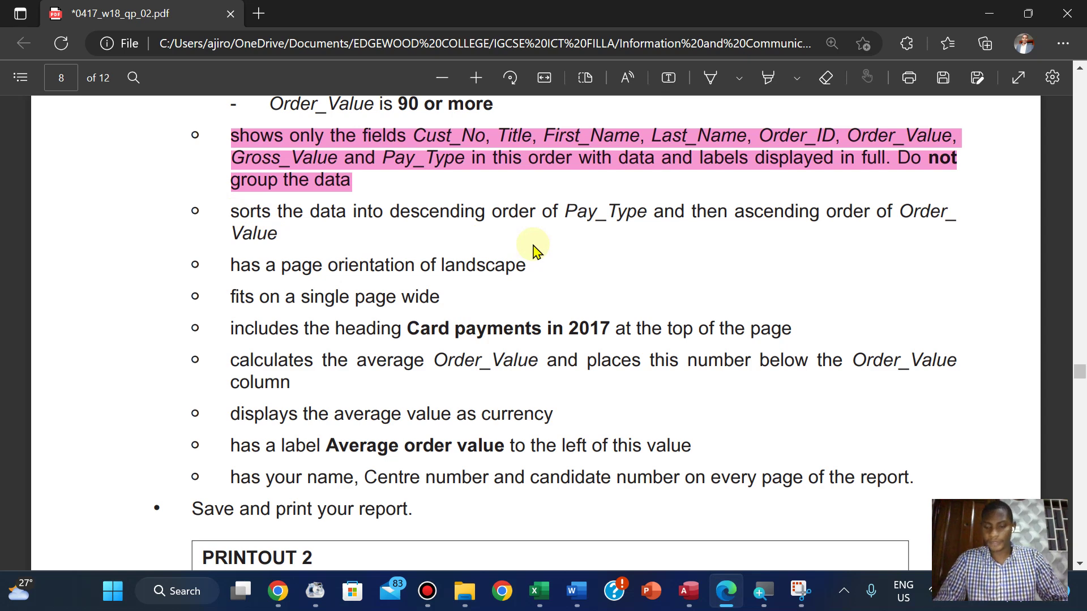
{"action": "scroll", "coordinate": [535, 249], "scroll_direction": "up", "scroll_amount": 5}
{"action": "scroll", "coordinate": [535, 250], "scroll_direction": "down", "scroll_amount": 3}
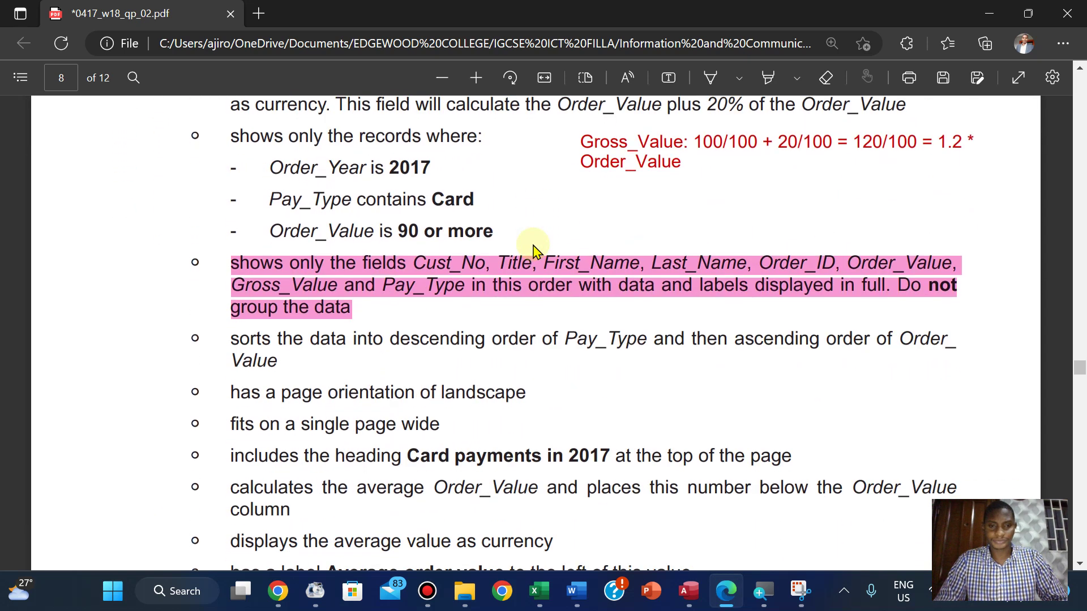
{"action": "scroll", "coordinate": [535, 249], "scroll_direction": "up", "scroll_amount": 2}
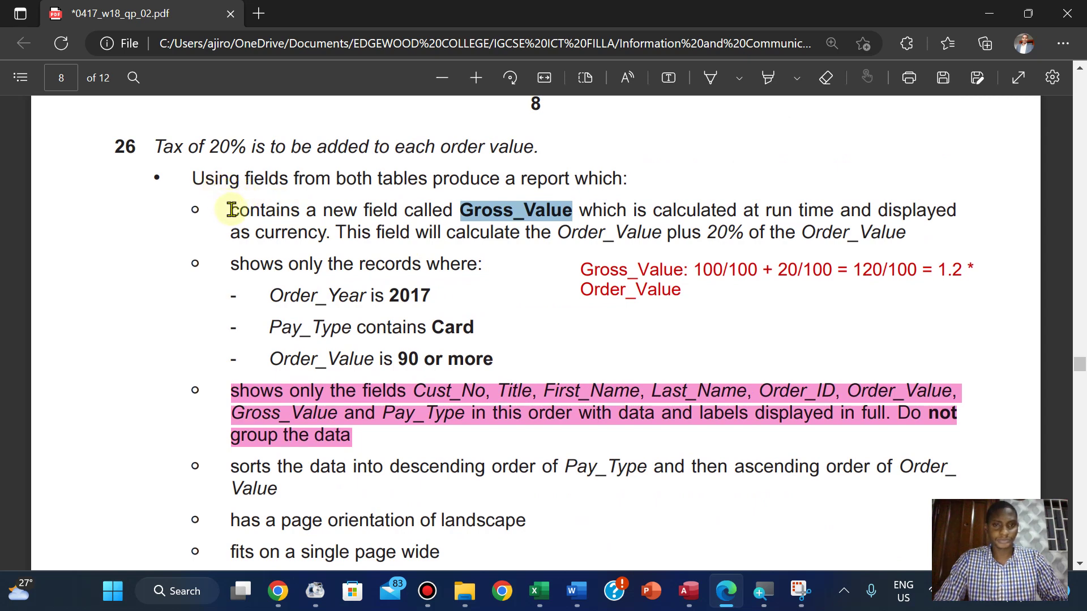
{"action": "left_click_drag", "start_coordinate": [228, 209], "coordinate": [908, 242]}
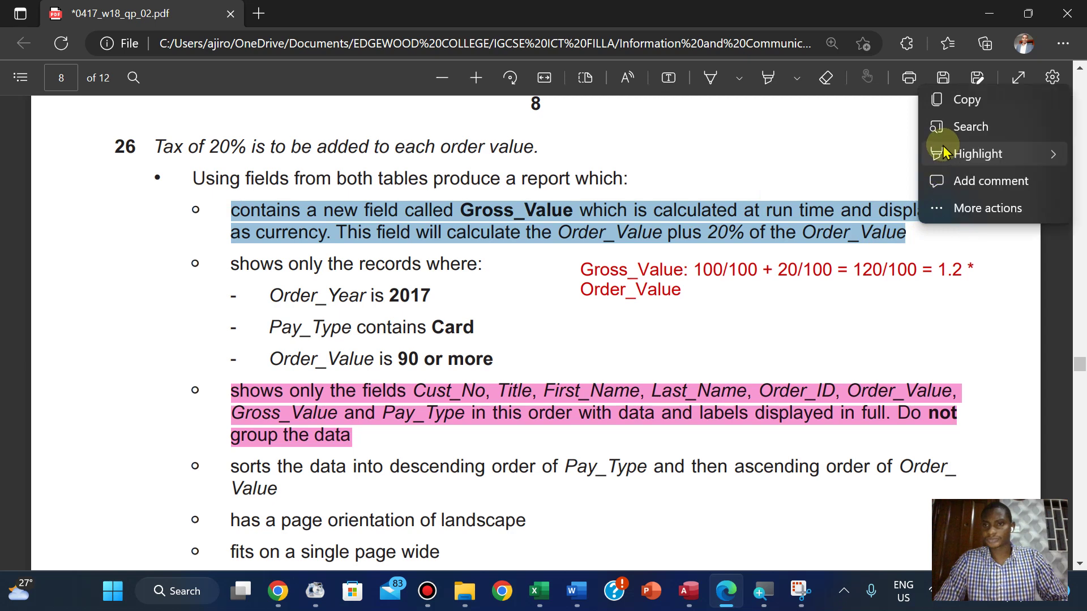
{"action": "mouse_move", "coordinate": [942, 154]}
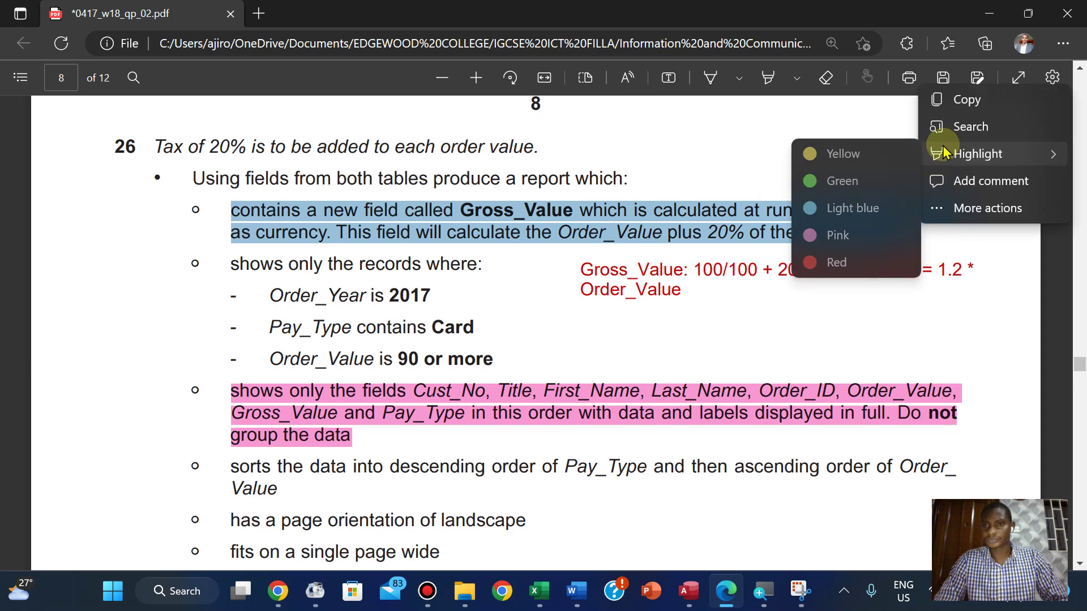
{"action": "left_click", "coordinate": [823, 238]}
Return to the Card payments in 2017 query results in Access
{"action": "scroll", "coordinate": [453, 337], "scroll_direction": "down", "scroll_amount": 1}
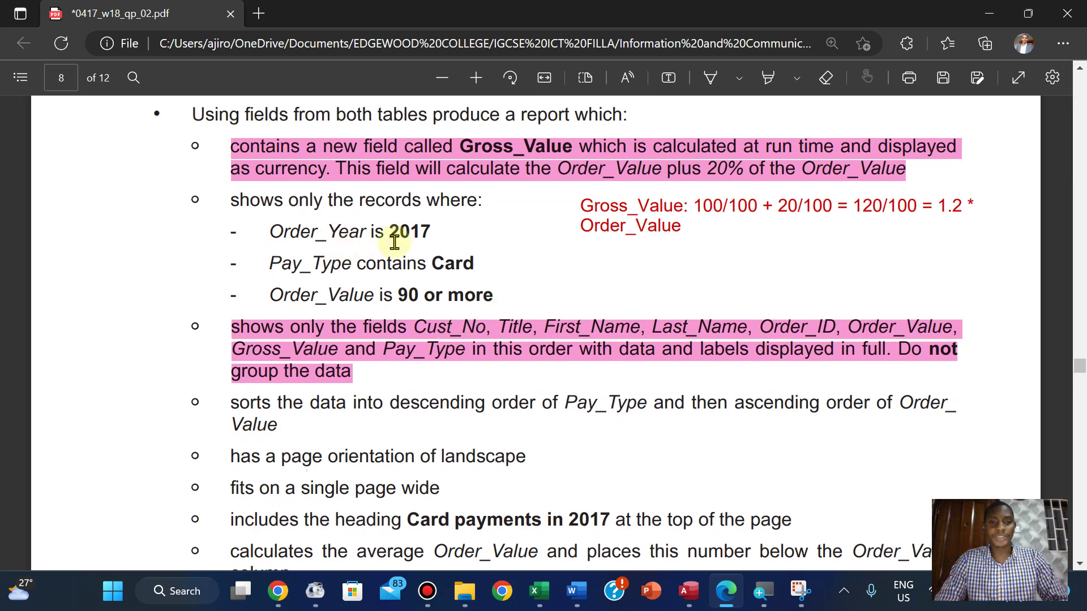
{"action": "mouse_move", "coordinate": [687, 589]}
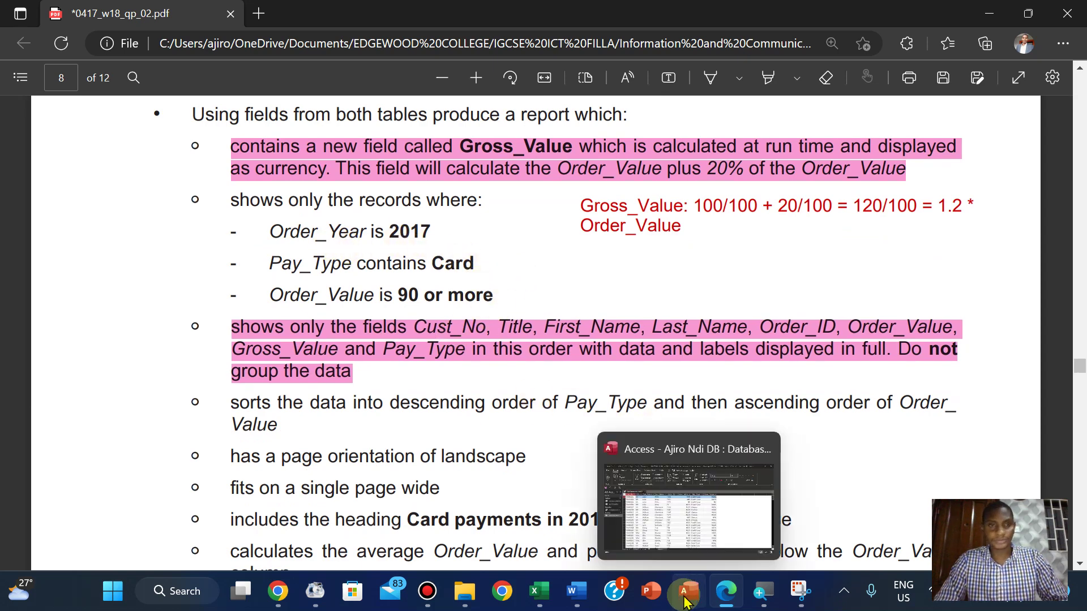
{"action": "left_click", "coordinate": [626, 453]}
{"action": "left_click", "coordinate": [24, 101]}
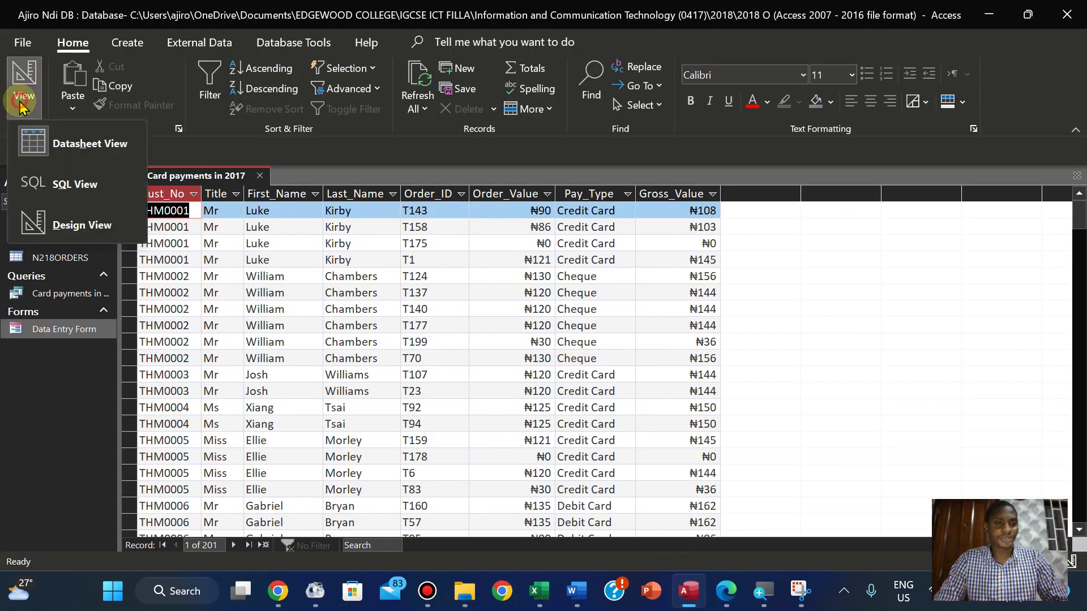
Switch the query to Design View and select the empty Field cell after Gross_Value
{"action": "left_click", "coordinate": [67, 224]}
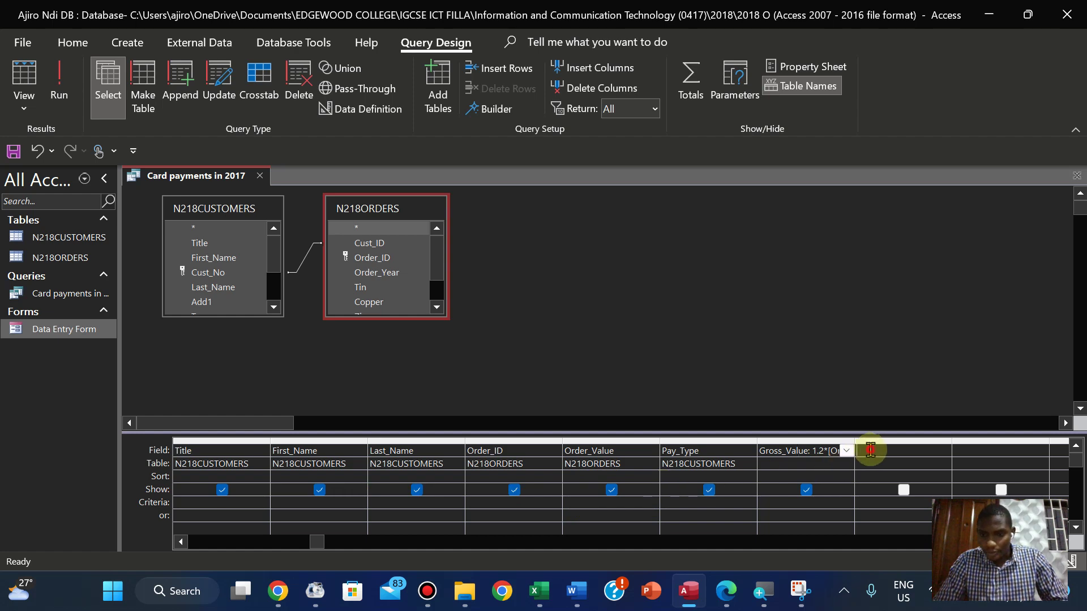
{"action": "left_click", "coordinate": [870, 450]}
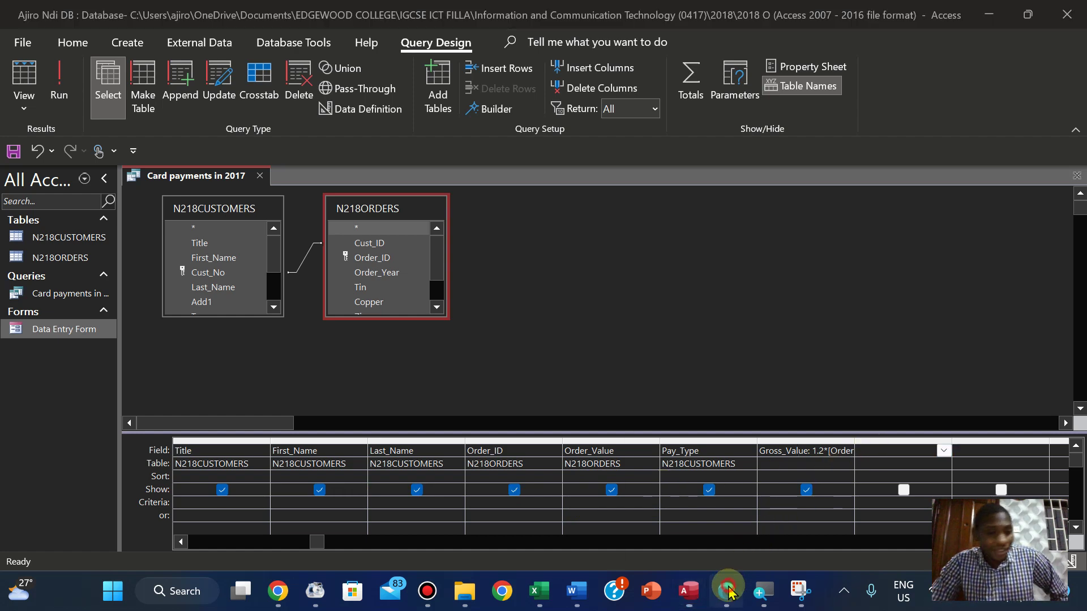
{"action": "left_click", "coordinate": [729, 591]}
{"action": "left_click", "coordinate": [729, 591]}
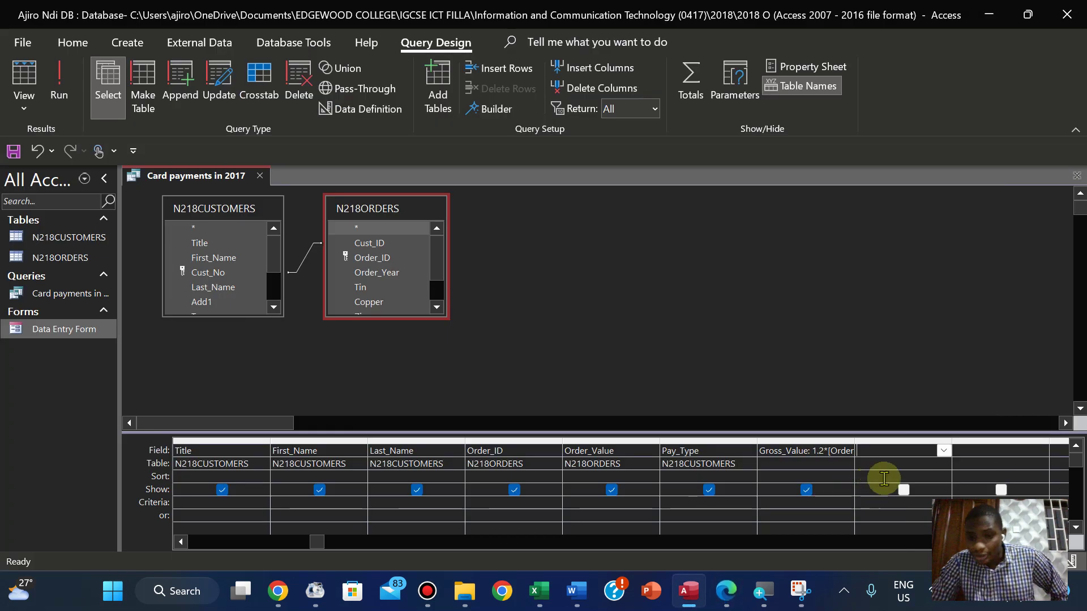
{"action": "left_click", "coordinate": [940, 450]}
{"action": "left_click", "coordinate": [941, 451]}
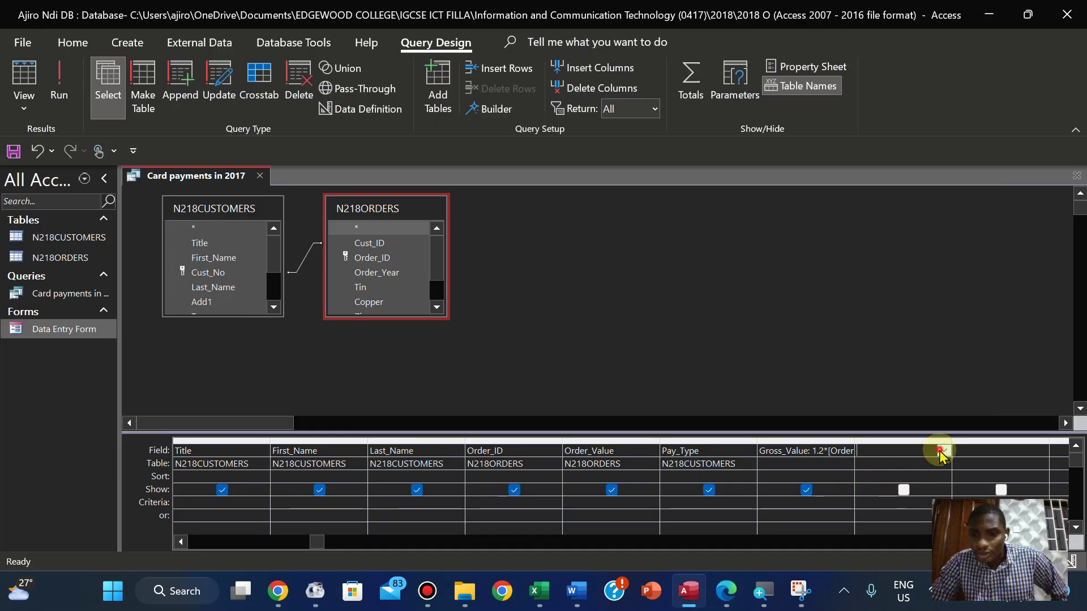
Enlarge the N218ORDERS and N218CUSTOMERS field lists so every field is visible
{"action": "double_click", "coordinate": [376, 317]}
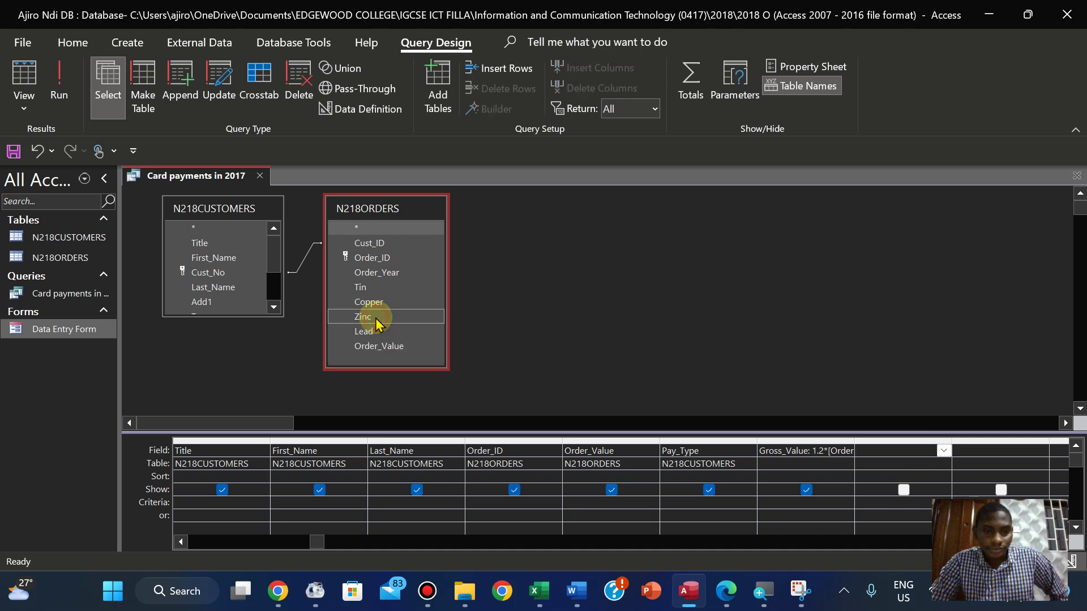
{"action": "left_click", "coordinate": [233, 315]}
{"action": "double_click", "coordinate": [233, 316]}
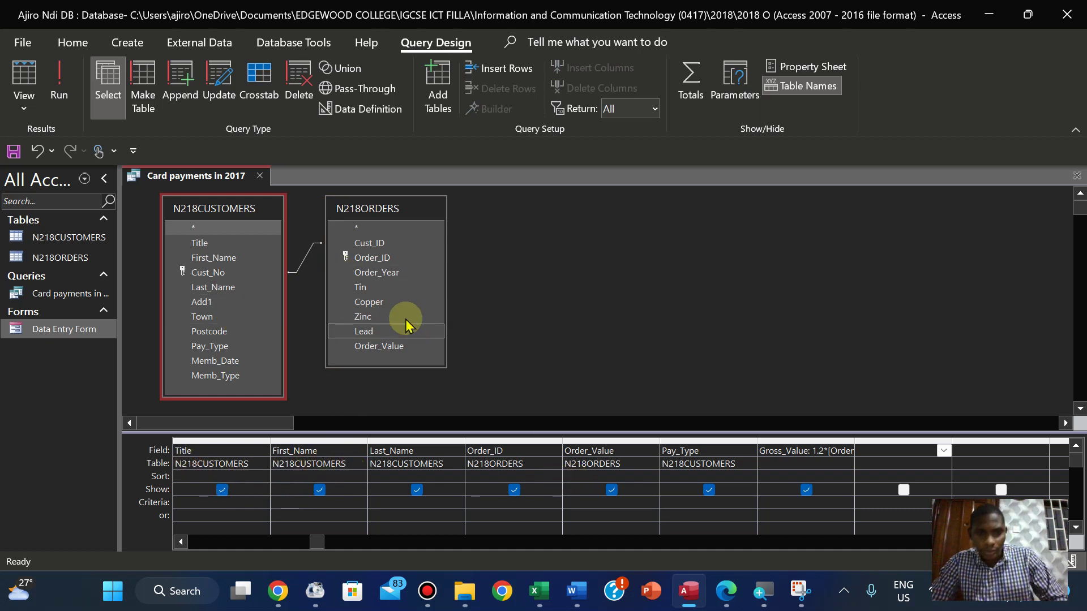
Add Order_Year to the grid with criterion 2017 and run the query, leaving 63 records
{"action": "left_click_drag", "start_coordinate": [380, 274], "coordinate": [883, 451]}
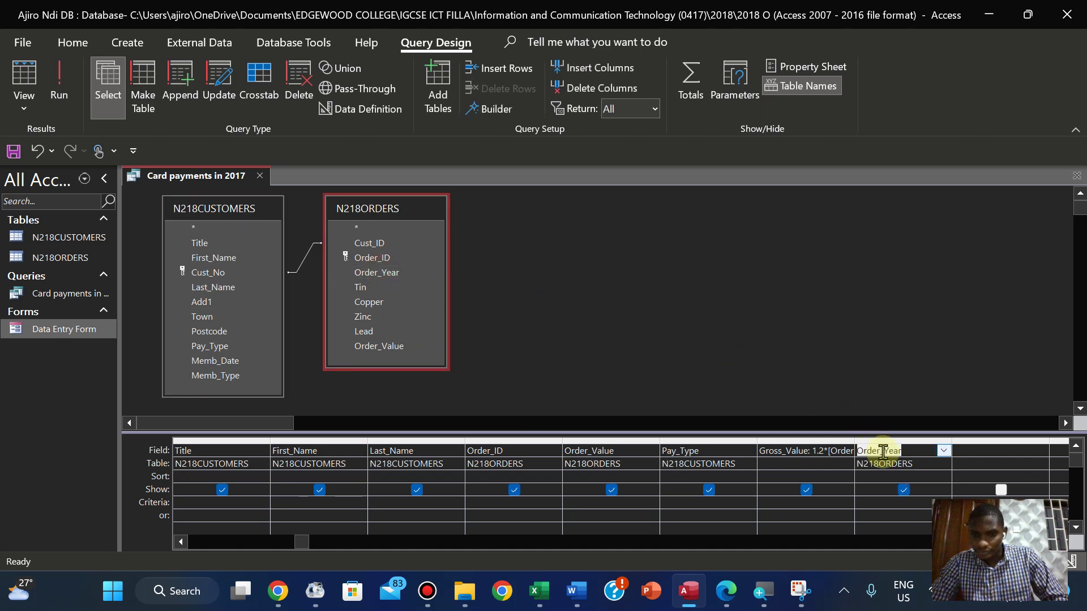
{"action": "left_click", "coordinate": [882, 504]}
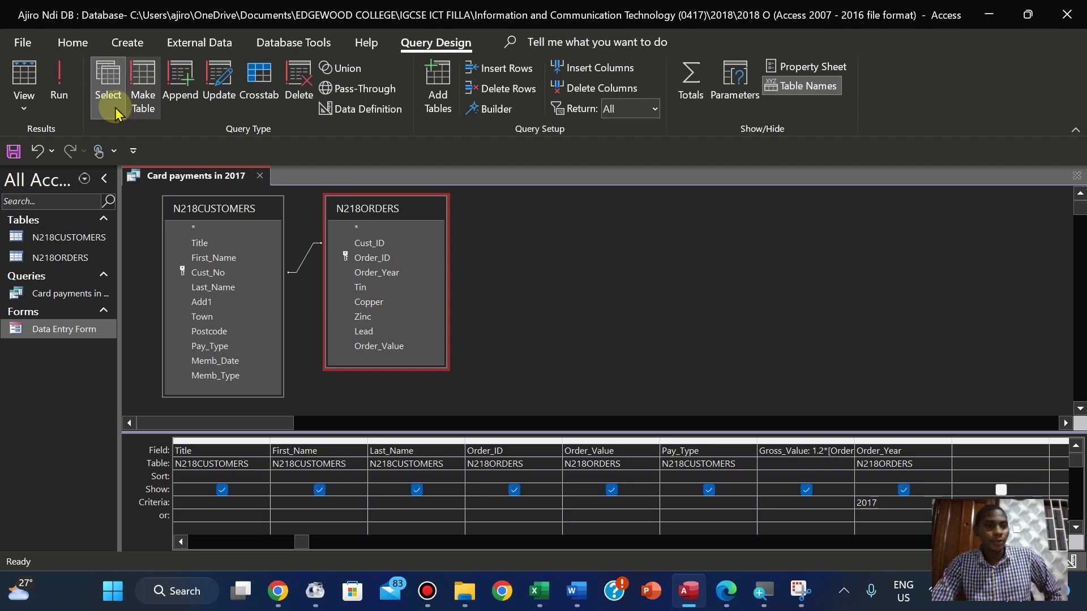
{"action": "left_click", "coordinate": [64, 94]}
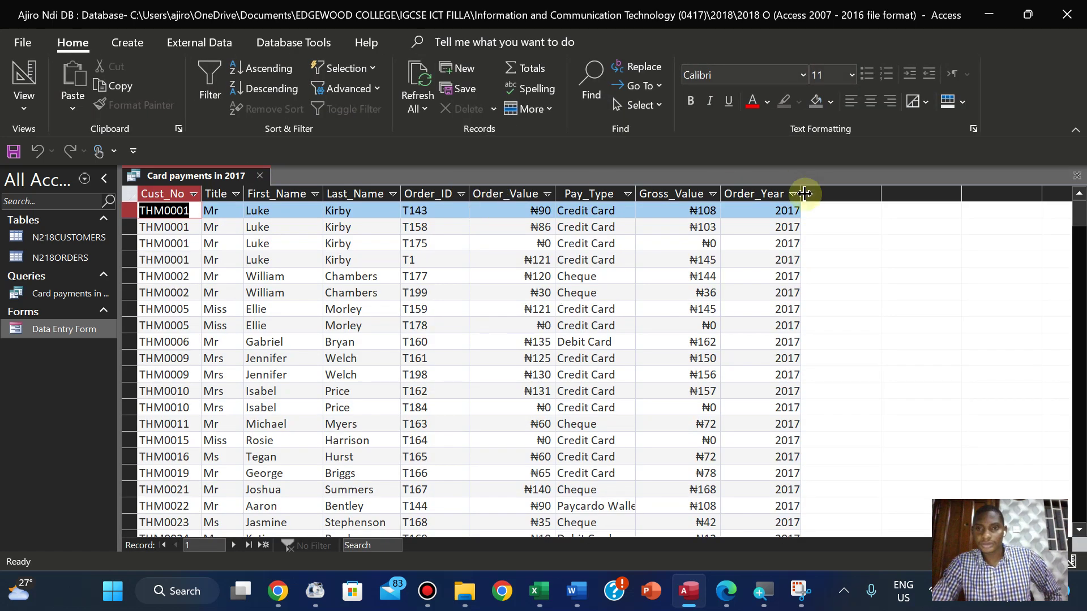
{"action": "left_click", "coordinate": [33, 107]}
Against the question paper, hide Order_Year from the output and rerun the query
{"action": "left_click", "coordinate": [72, 221]}
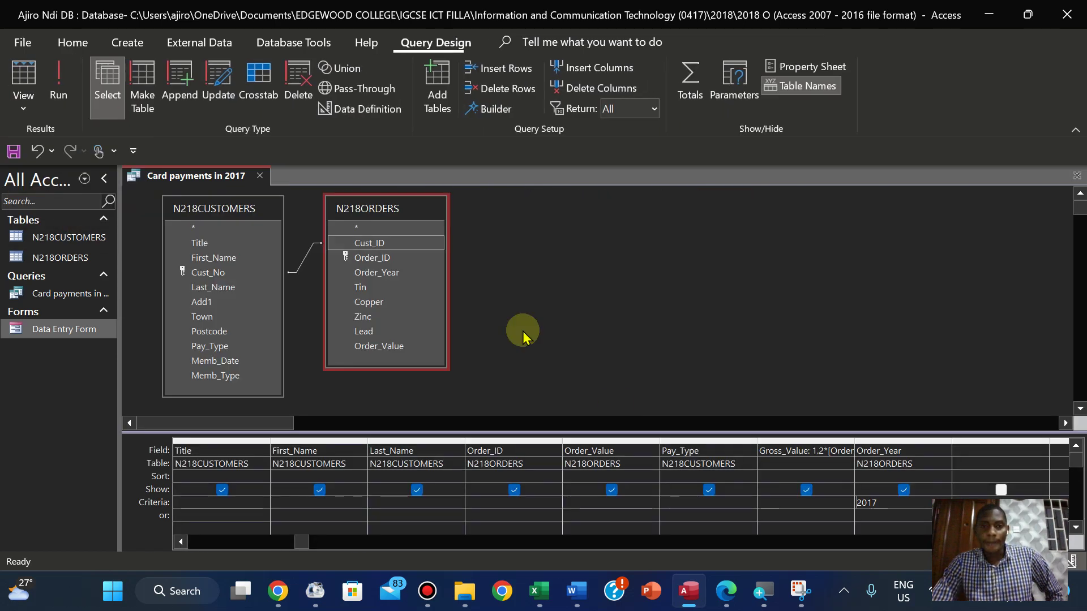
{"action": "left_click", "coordinate": [727, 591]}
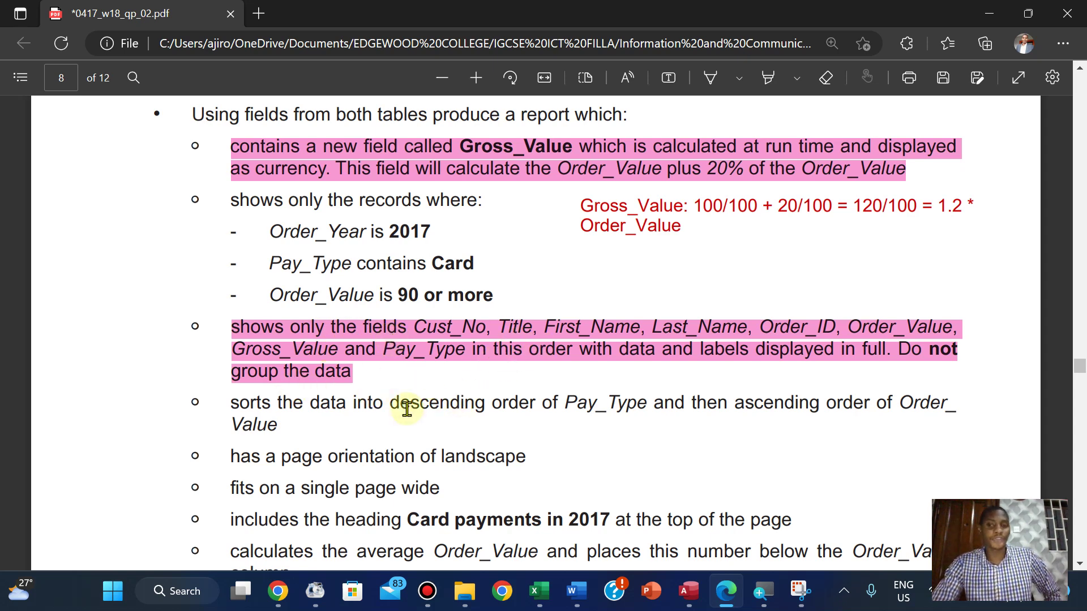
{"action": "left_click", "coordinate": [685, 590]}
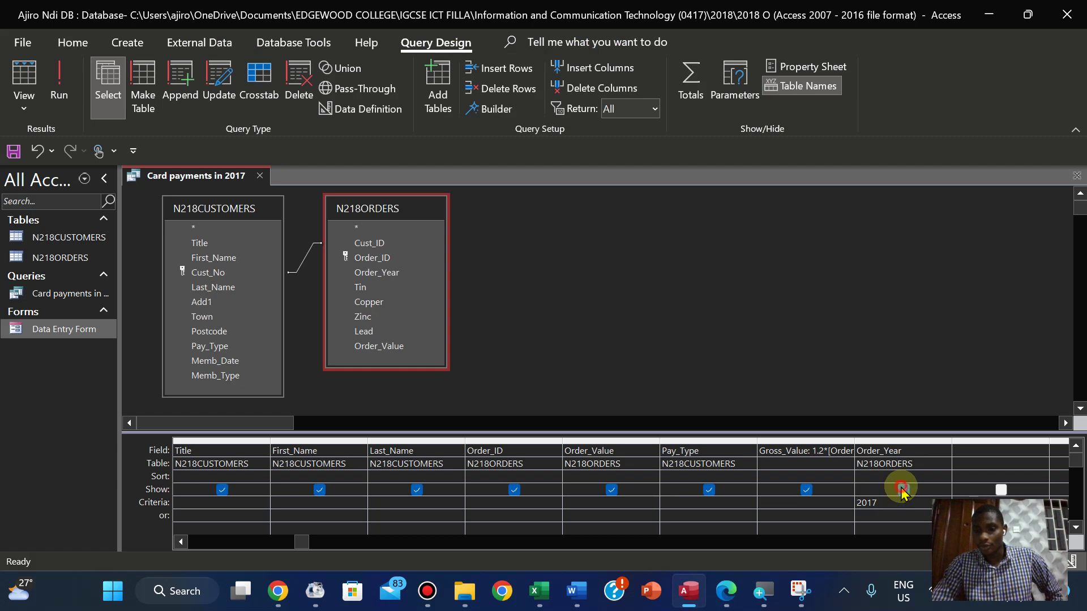
{"action": "left_click", "coordinate": [60, 85]}
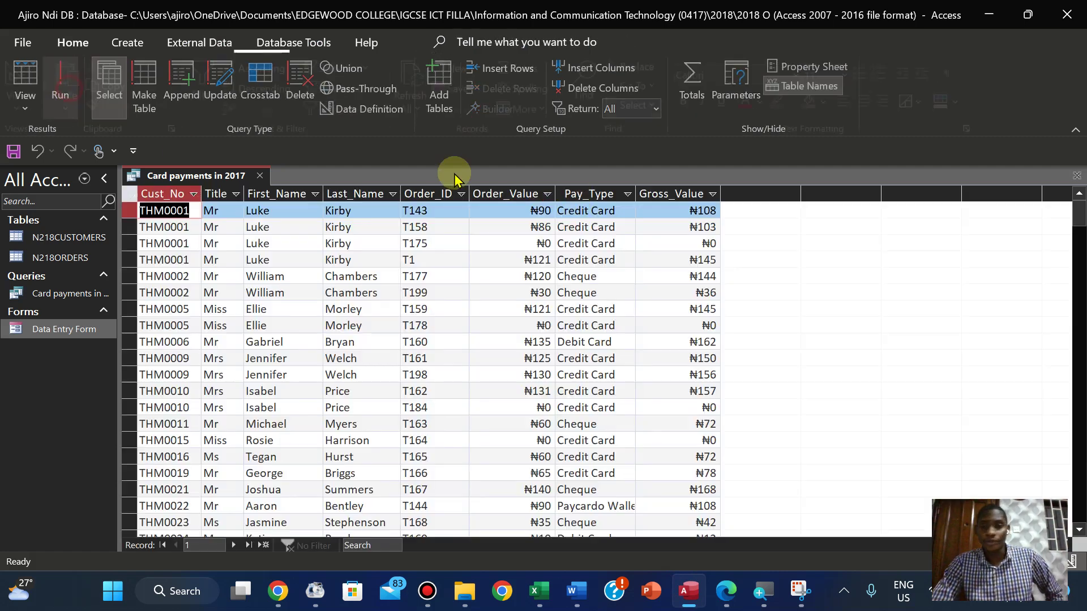
Return to Design View, recheck the paper, and begin a criterion in the Pay_Type column
{"action": "left_click", "coordinate": [23, 100]}
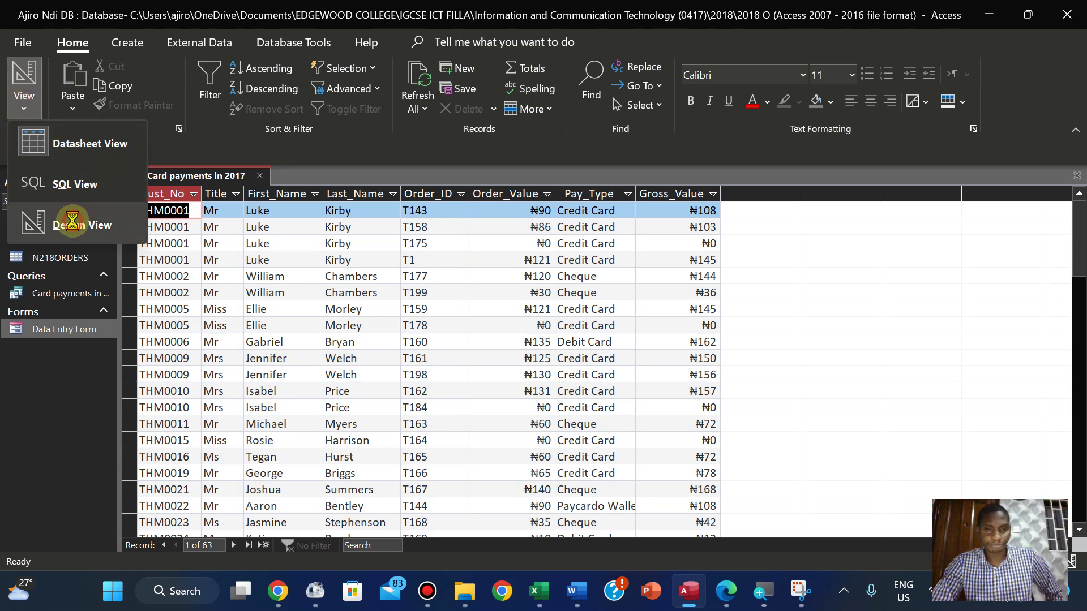
{"action": "left_click", "coordinate": [72, 223]}
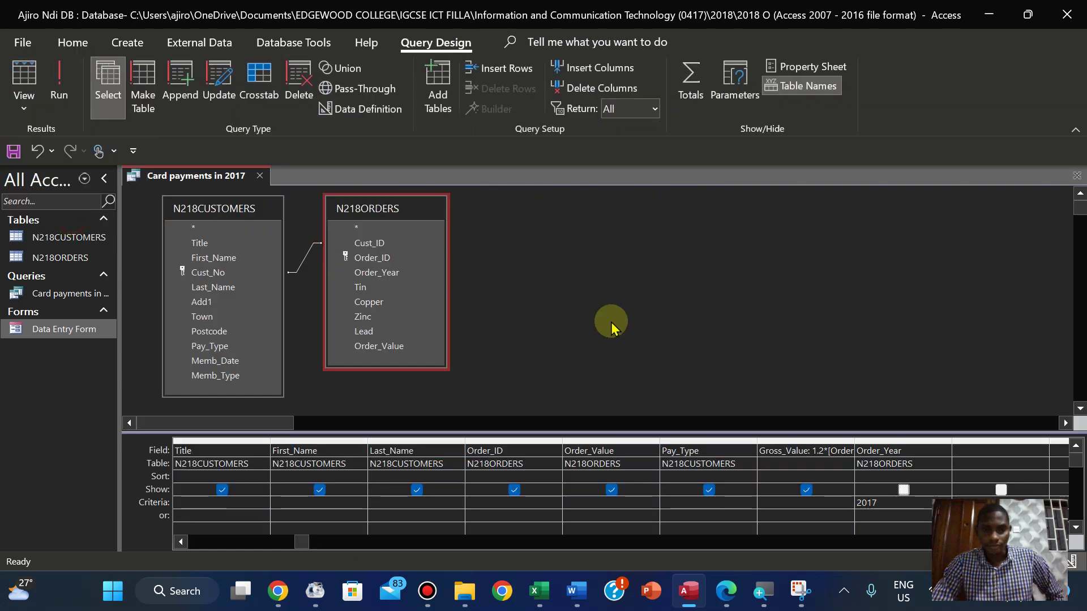
{"action": "left_click", "coordinate": [722, 594]}
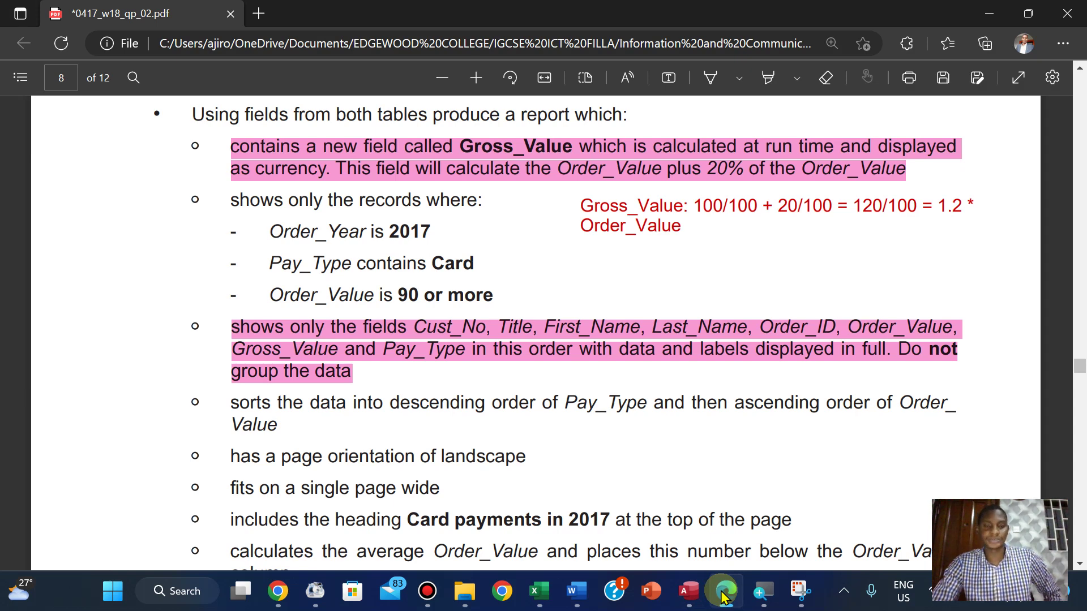
{"action": "left_click", "coordinate": [723, 594]}
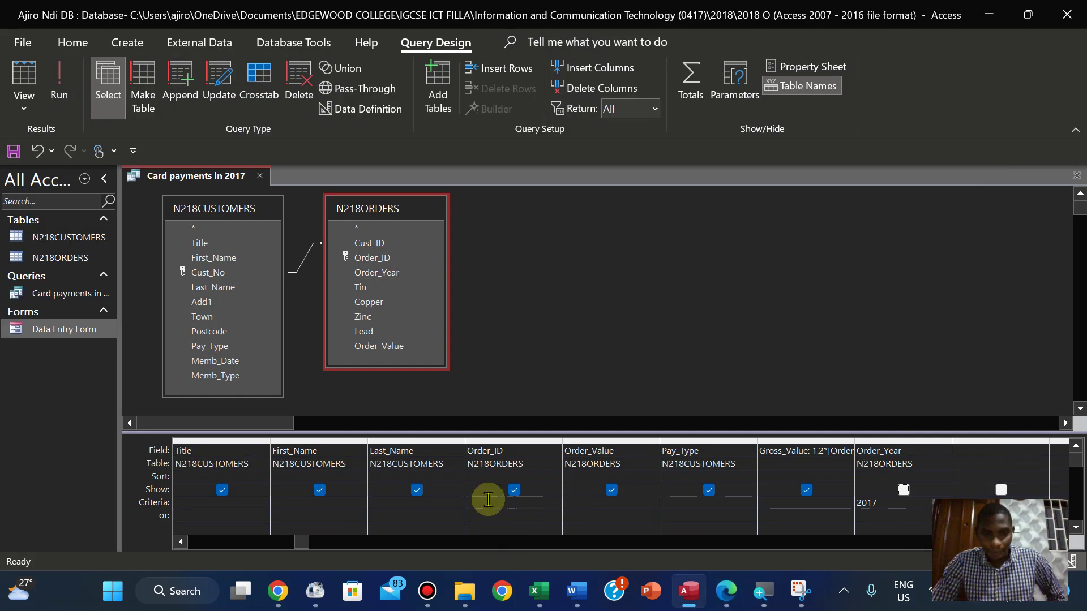
{"action": "left_click", "coordinate": [671, 507]}
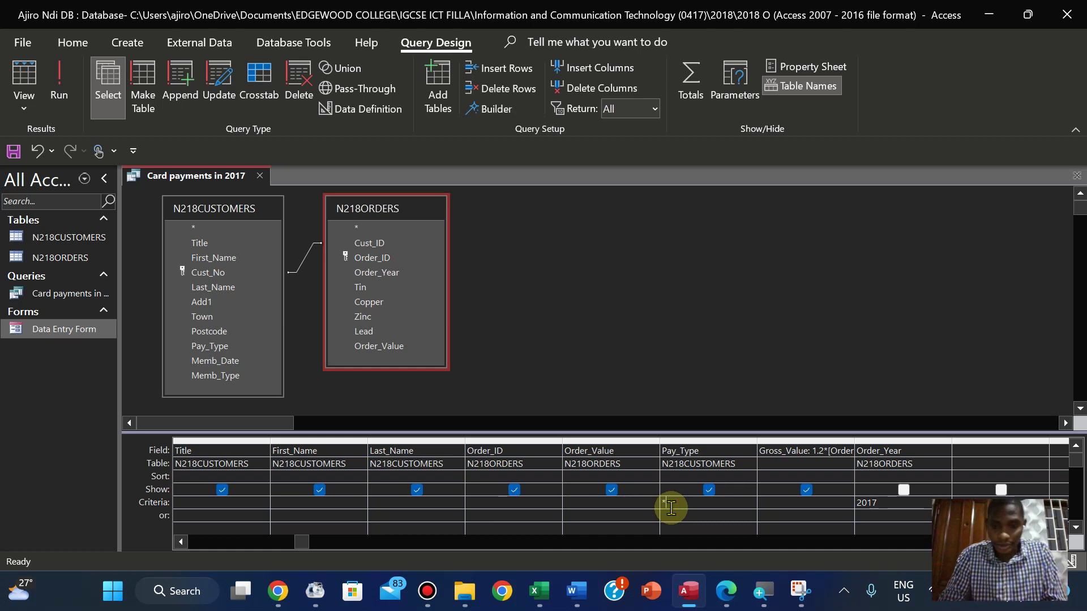
Filter Pay_Type with *card*, run the query for 51 records, and widen the Pay_Type column
{"action": "type", "text": "*card"}
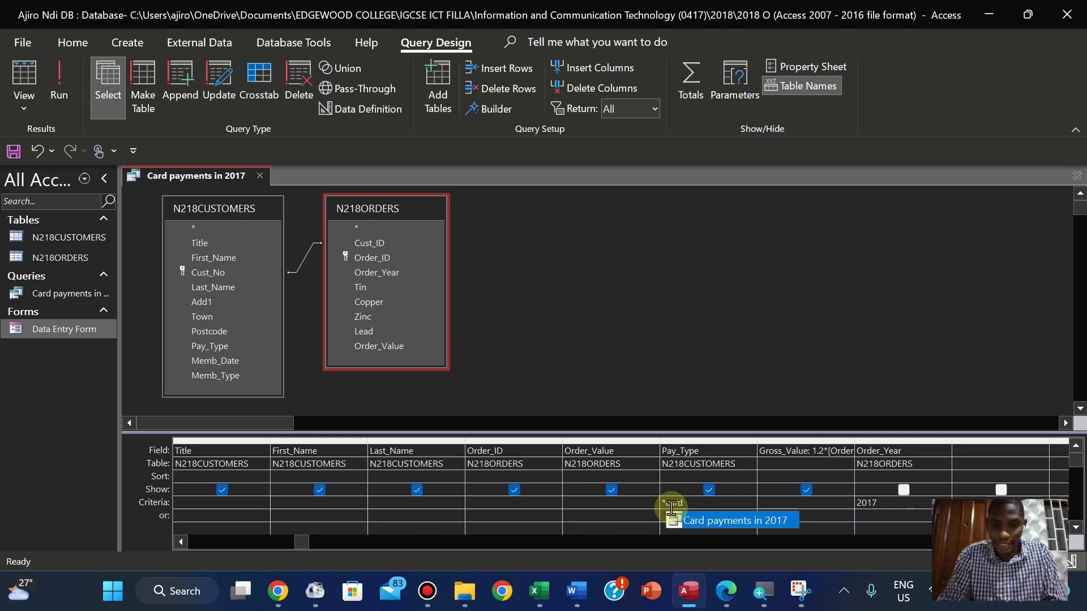
{"action": "type", "text": "*"}
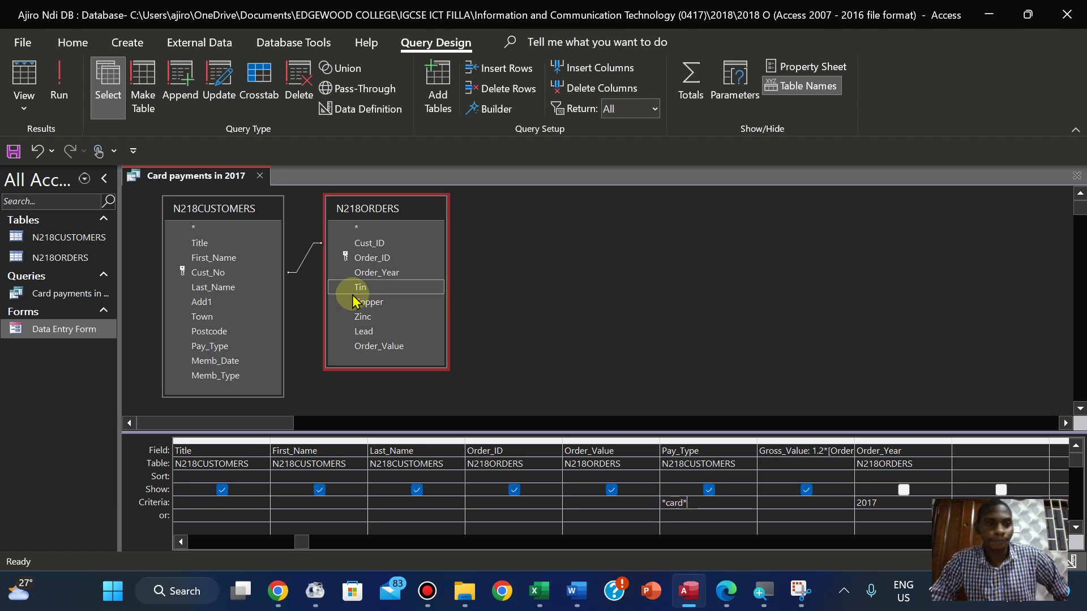
{"action": "left_click", "coordinate": [59, 96]}
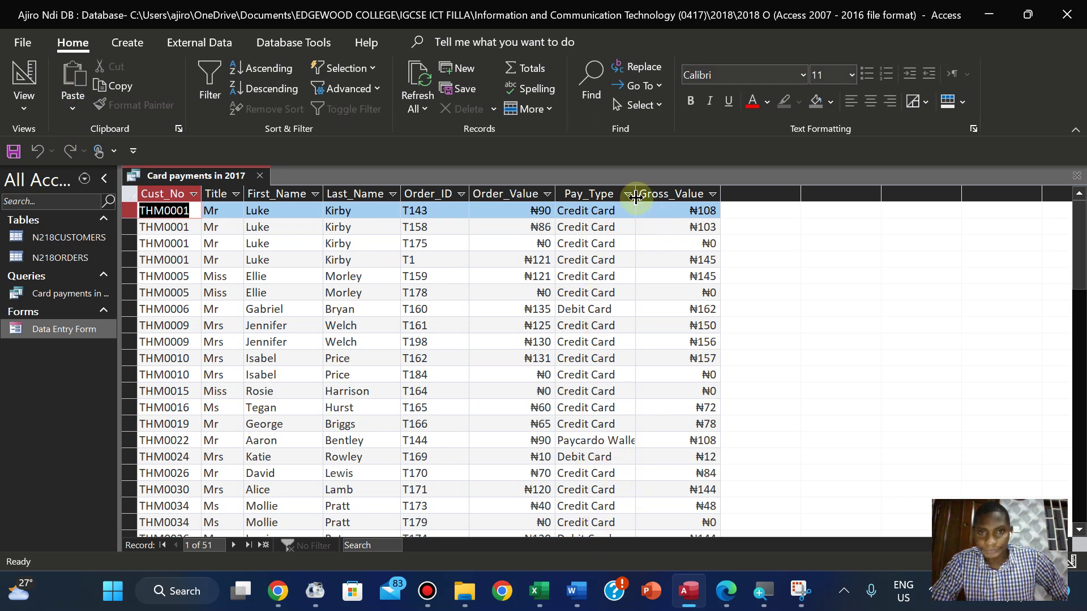
{"action": "double_click", "coordinate": [636, 195]}
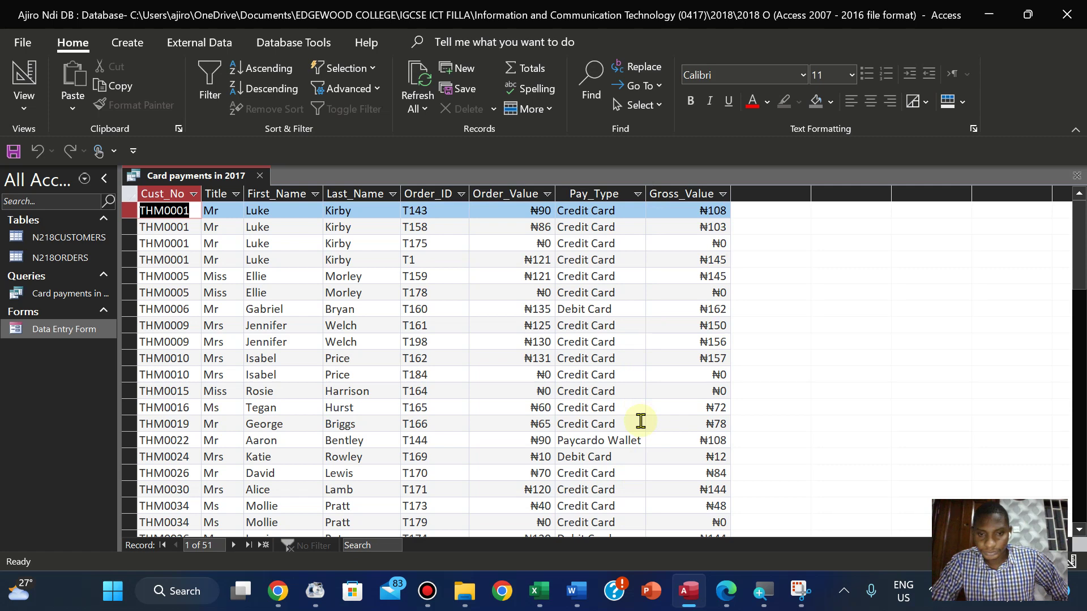
{"action": "mouse_move", "coordinate": [1079, 255]}
{"action": "left_mouse_down"}
{"action": "mouse_move", "coordinate": [1078, 325]}
{"action": "mouse_move", "coordinate": [1079, 249]}
{"action": "left_mouse_up"}
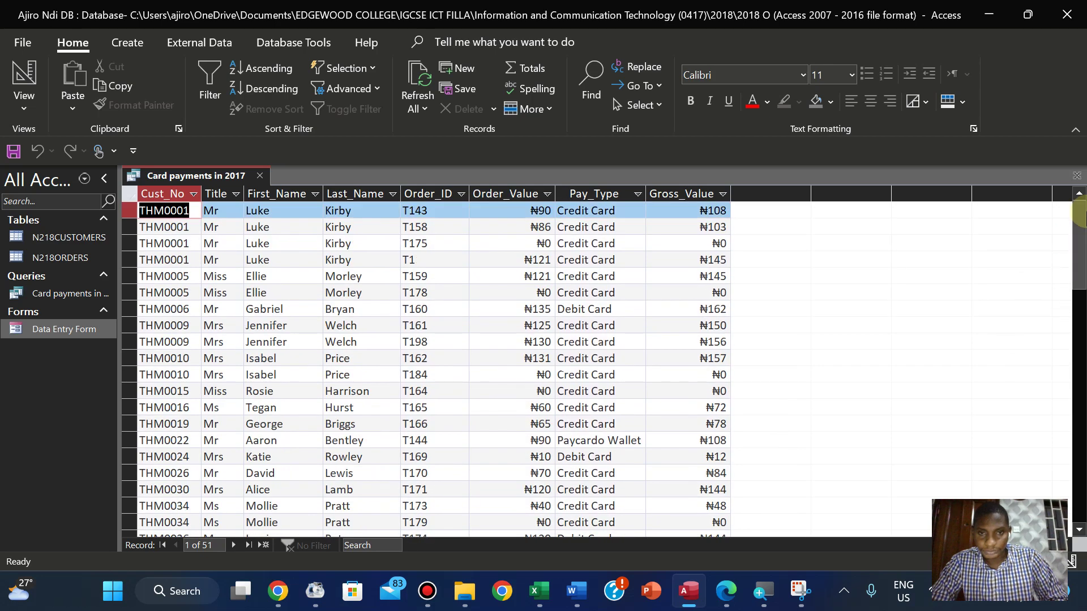
Recheck the question paper and switch the query back to Design View
{"action": "left_click", "coordinate": [725, 589]}
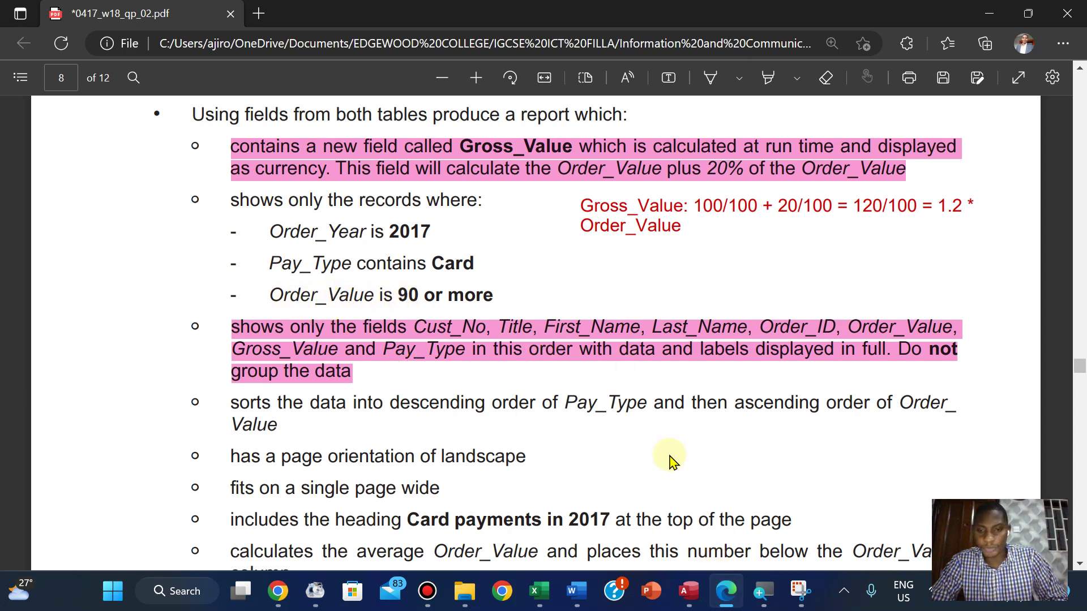
{"action": "left_click", "coordinate": [685, 593]}
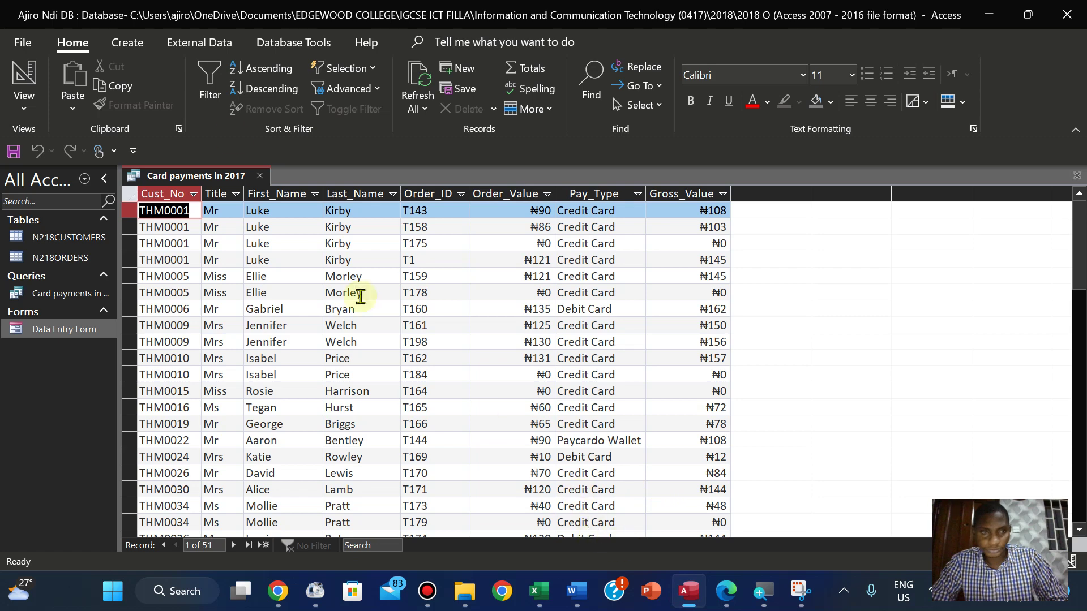
{"action": "left_click", "coordinate": [37, 109]}
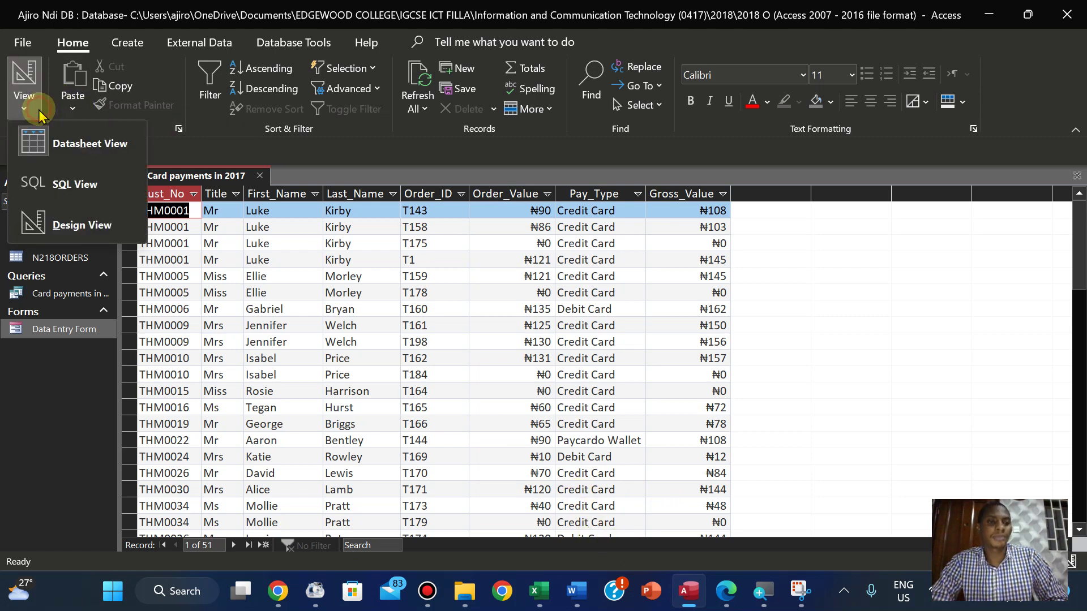
{"action": "left_click", "coordinate": [80, 224]}
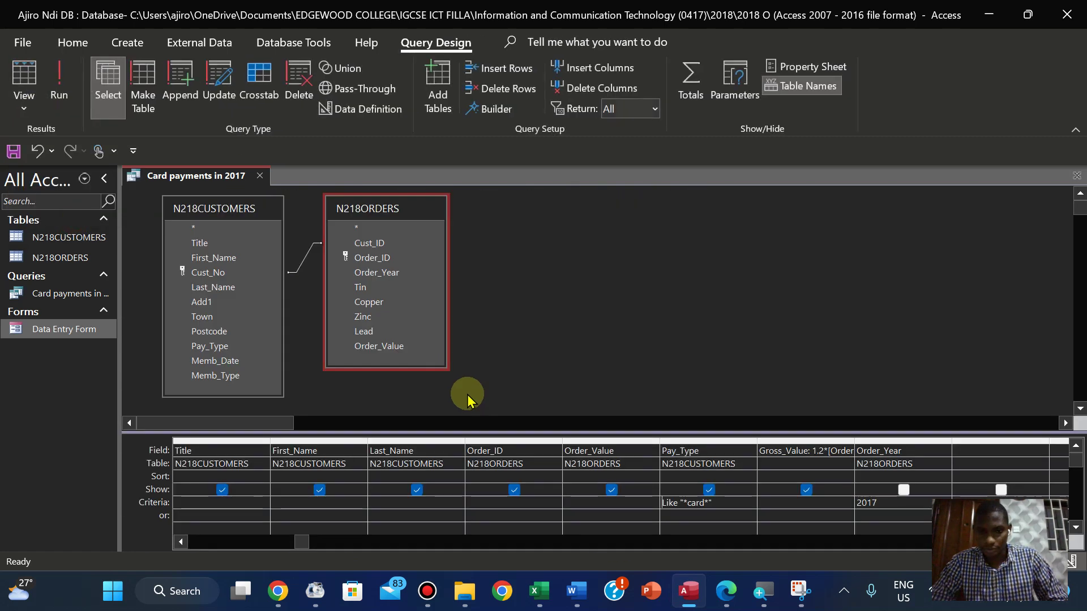
Give Order_Value the criterion >=90 and run the query, returning 28 records
{"action": "left_click", "coordinate": [584, 508]}
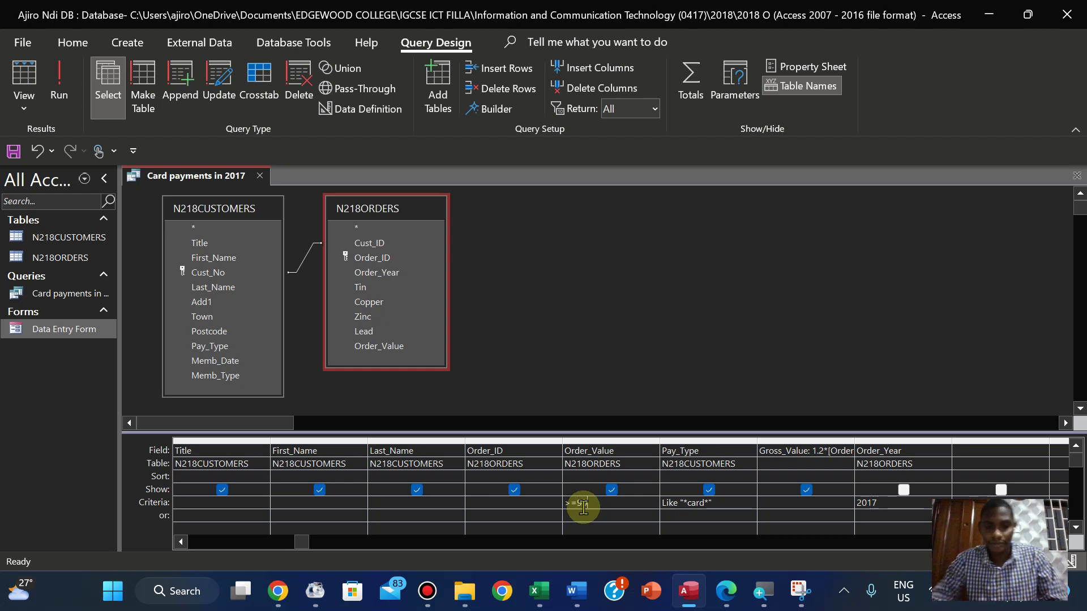
{"action": "left_click", "coordinate": [57, 88]}
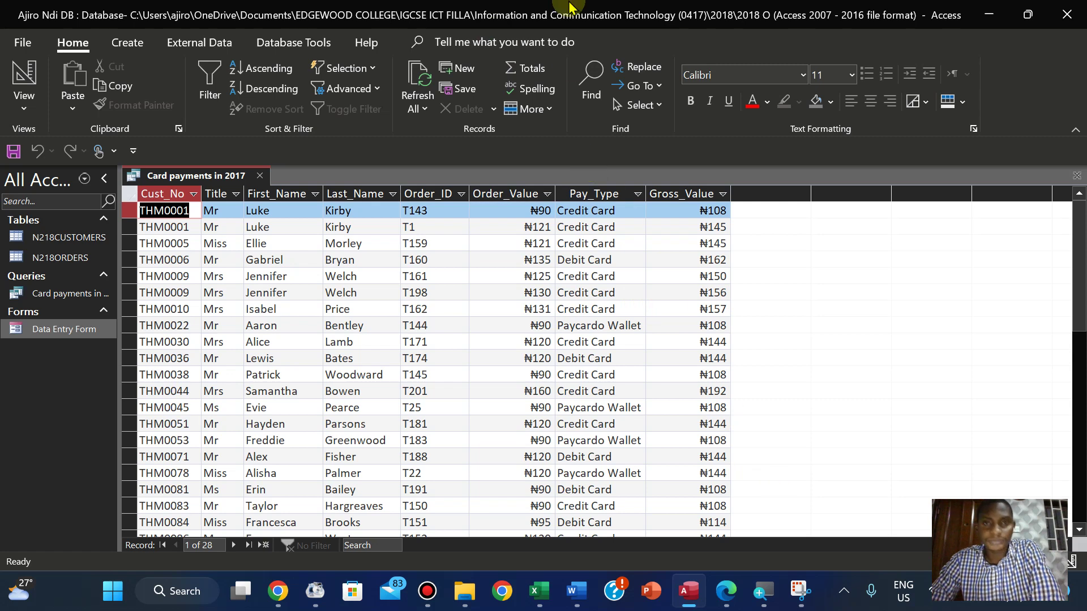
{"action": "mouse_move", "coordinate": [573, 13]}
{"action": "left_click", "coordinate": [621, 12]}
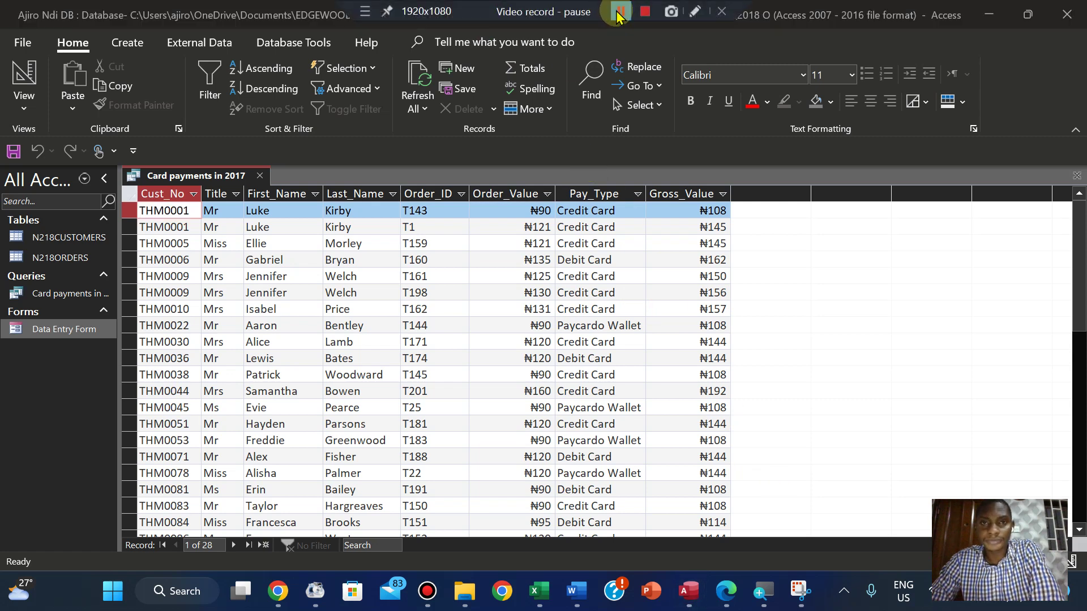
{"action": "left_click", "coordinate": [622, 11]}
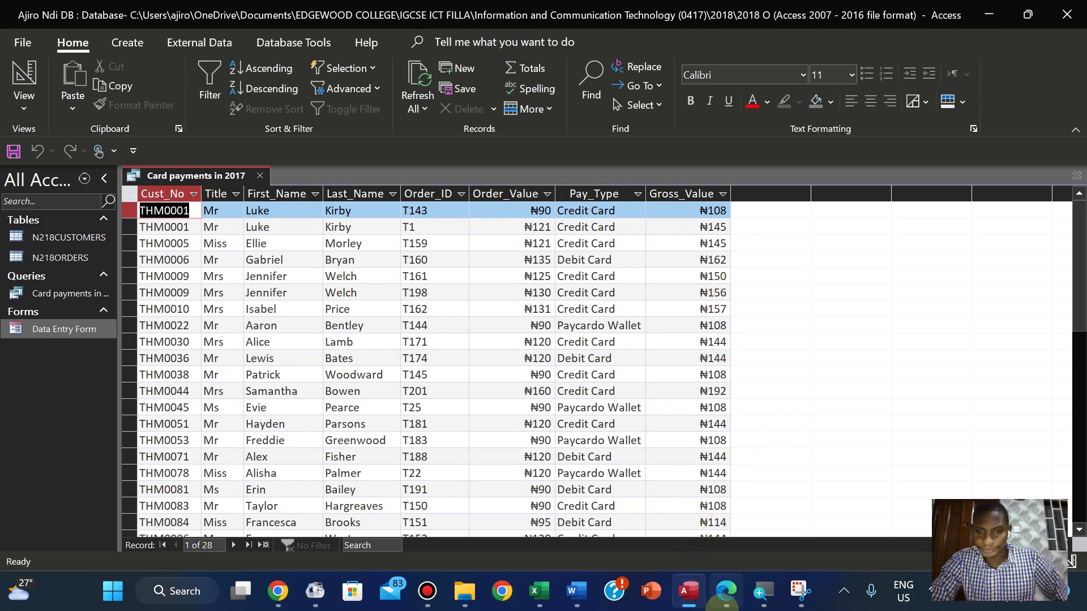
Highlight question 26's record criteria (2017, Card, Order_Value 90 or more) in pink
{"action": "left_click", "coordinate": [726, 603]}
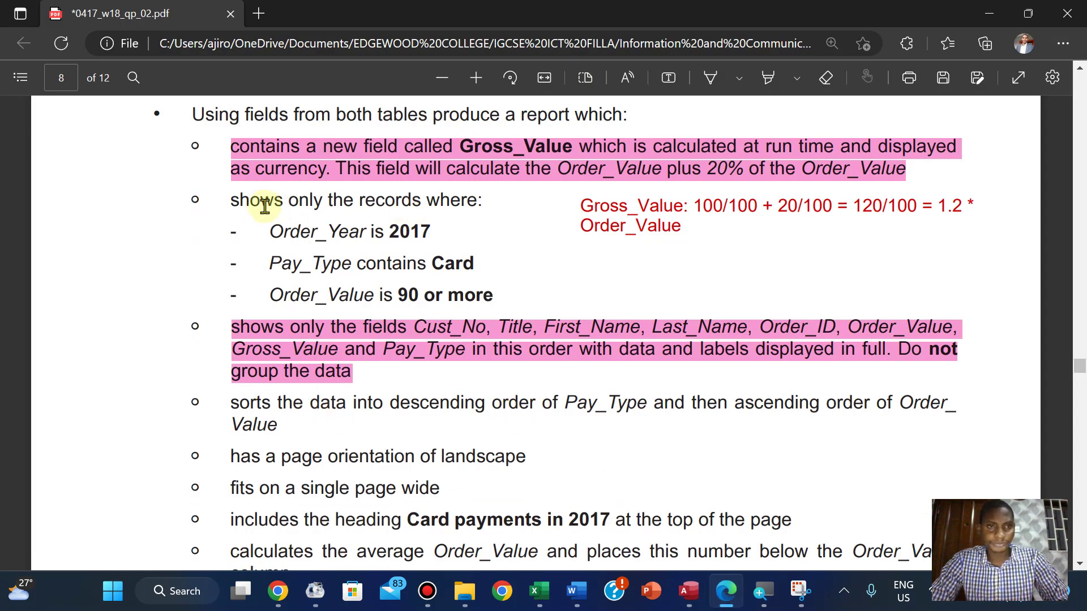
{"action": "left_click_drag", "start_coordinate": [232, 200], "coordinate": [496, 304]}
{"action": "mouse_move", "coordinate": [524, 209]}
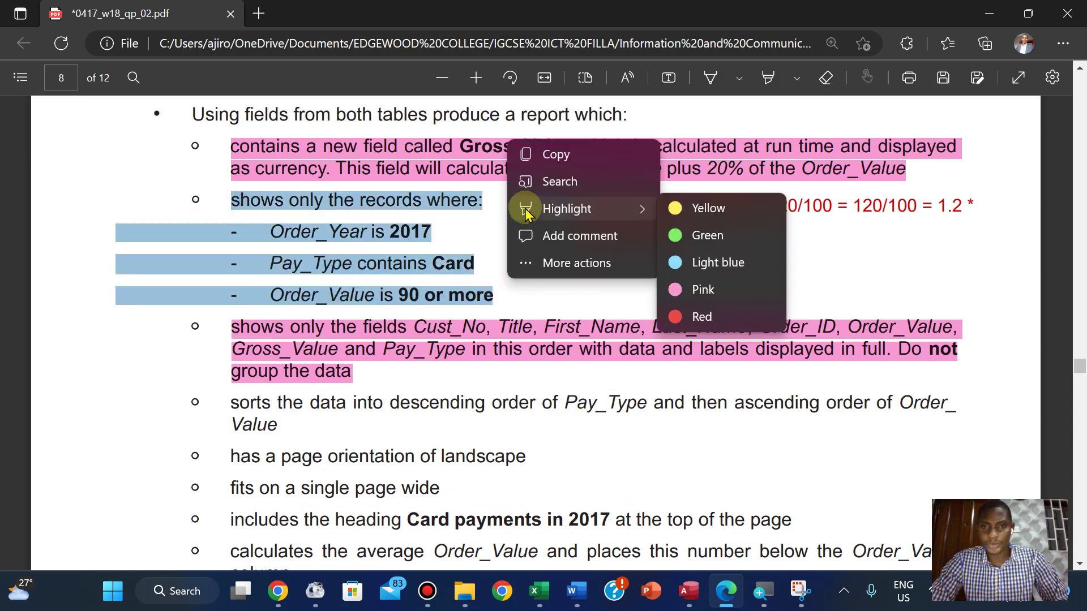
{"action": "left_click", "coordinate": [679, 290]}
Scroll through the remaining requirements of the exam paper, then go back to Access
{"action": "scroll", "coordinate": [679, 289], "scroll_direction": "down", "scroll_amount": 3}
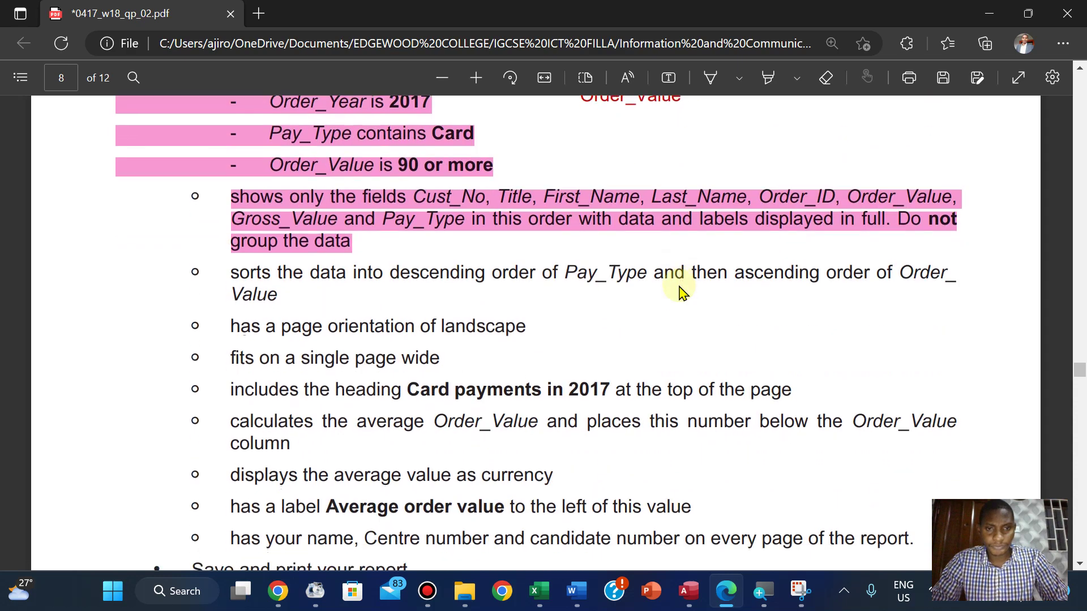
{"action": "scroll", "coordinate": [679, 290], "scroll_direction": "down", "scroll_amount": 1}
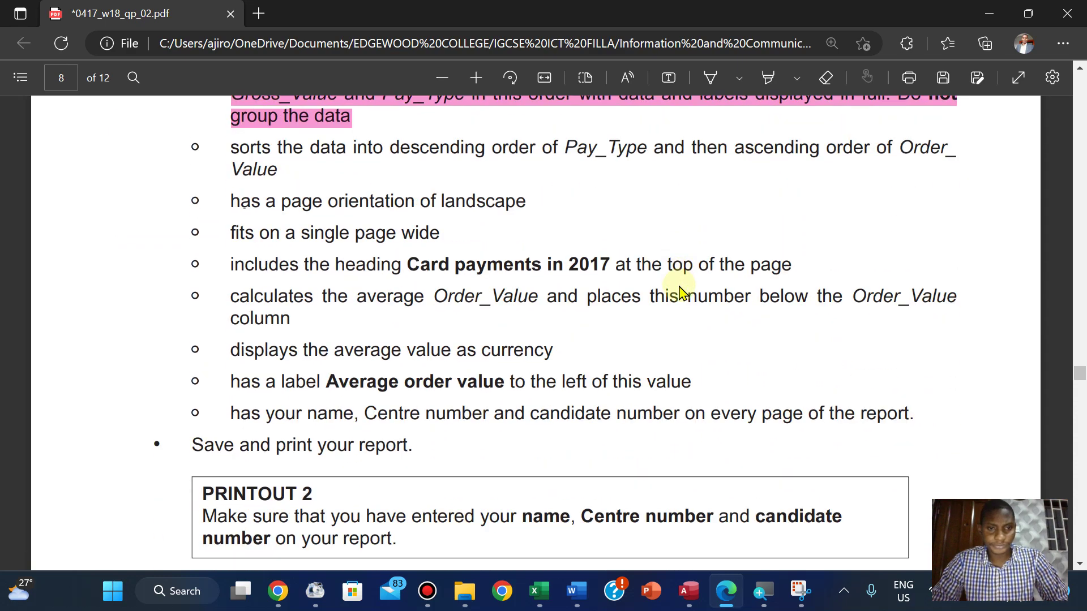
{"action": "scroll", "coordinate": [679, 290], "scroll_direction": "up", "scroll_amount": 3}
{"action": "scroll", "coordinate": [682, 291], "scroll_direction": "down", "scroll_amount": 5}
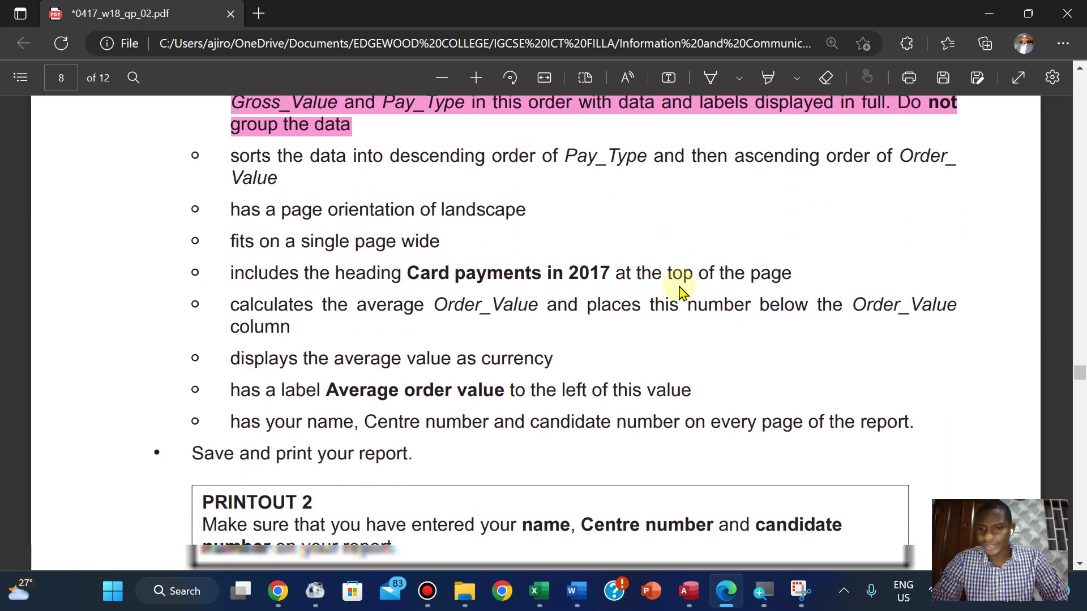
{"action": "scroll", "coordinate": [681, 291], "scroll_direction": "up", "scroll_amount": 3}
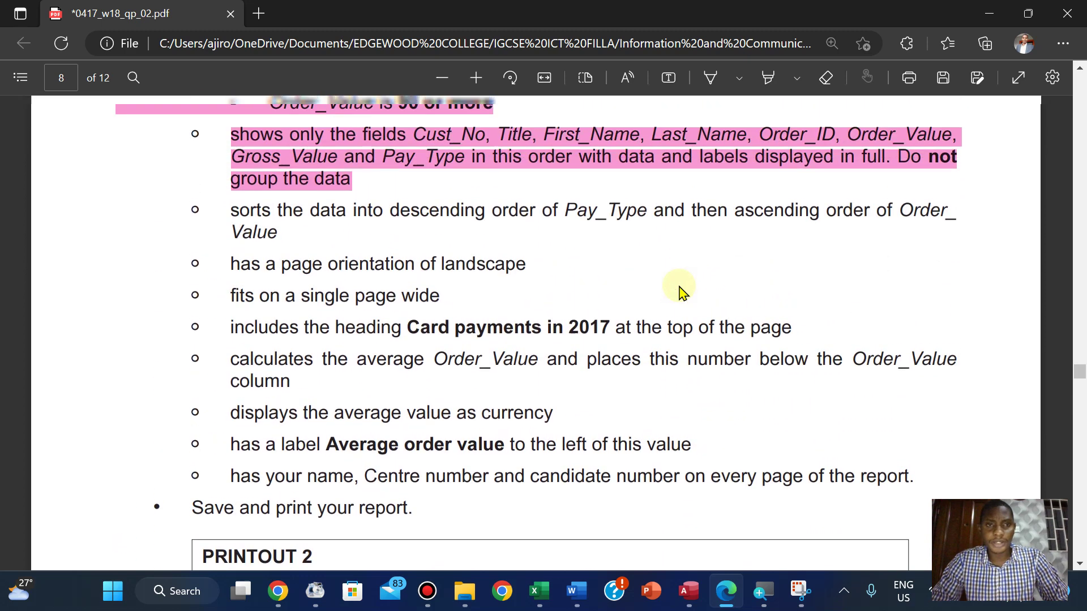
{"action": "scroll", "coordinate": [681, 291], "scroll_direction": "up", "scroll_amount": 1}
{"action": "scroll", "coordinate": [681, 291], "scroll_direction": "up", "scroll_amount": 2}
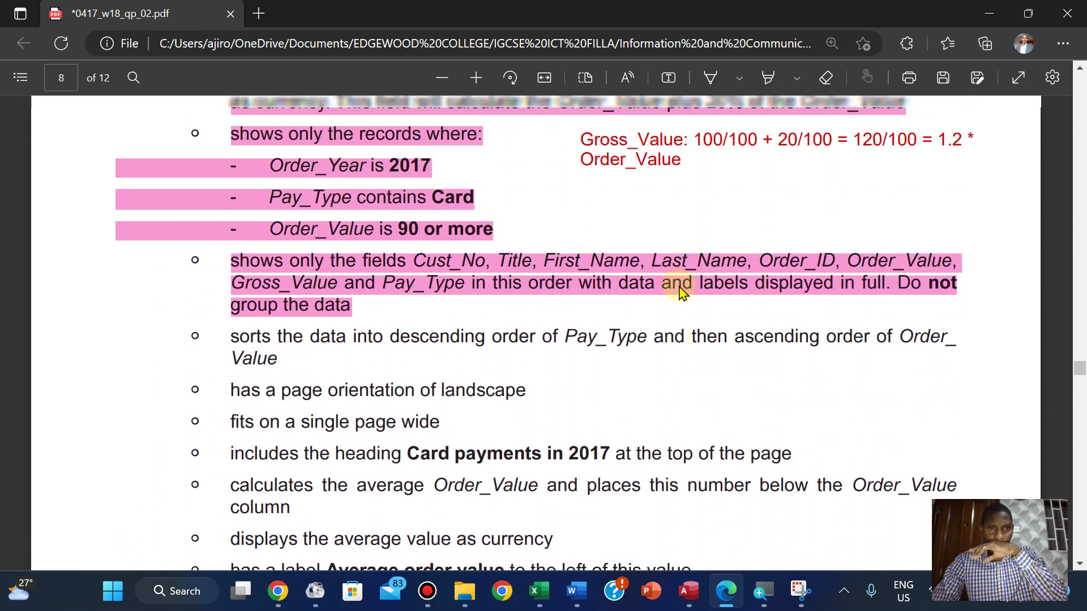
{"action": "scroll", "coordinate": [682, 291], "scroll_direction": "down", "scroll_amount": 1}
{"action": "scroll", "coordinate": [681, 291], "scroll_direction": "down", "scroll_amount": 1}
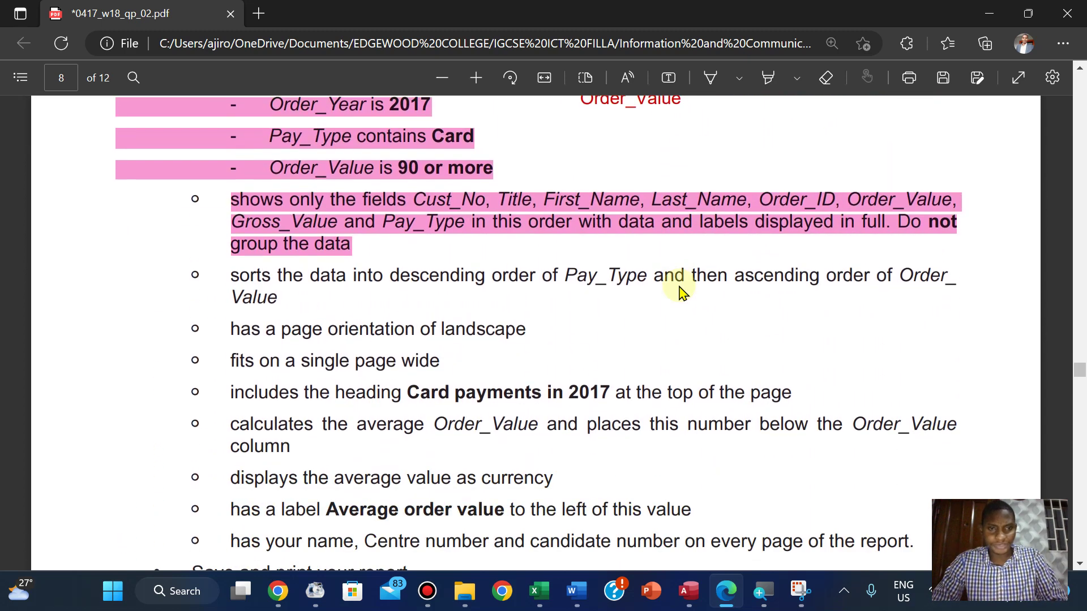
{"action": "left_click", "coordinate": [689, 591]}
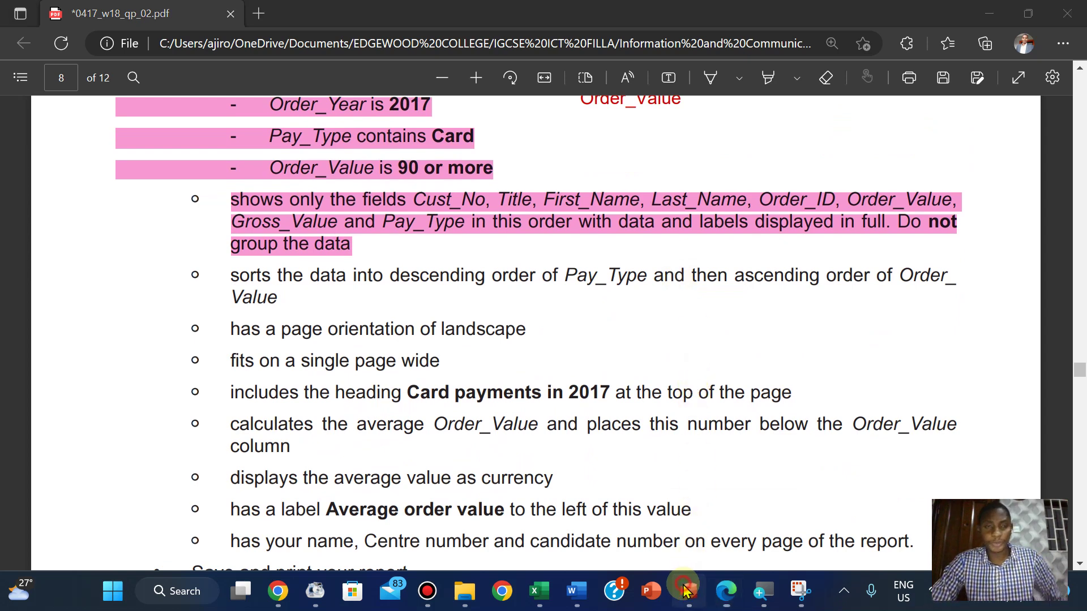
Save and close the Card payments in 2017 query
{"action": "right_click", "coordinate": [229, 177]}
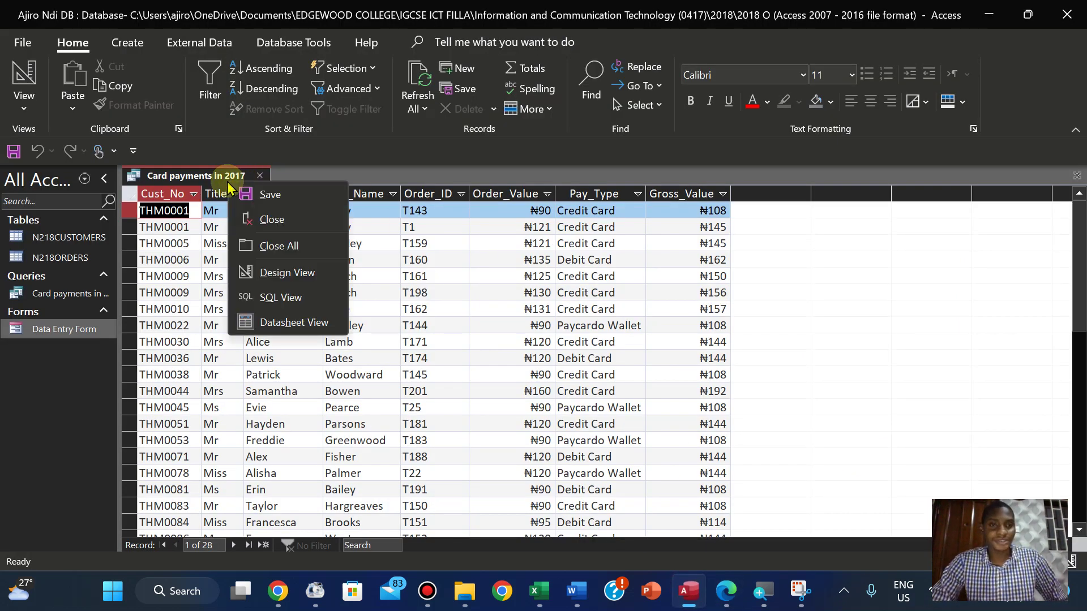
{"action": "left_click", "coordinate": [268, 195]}
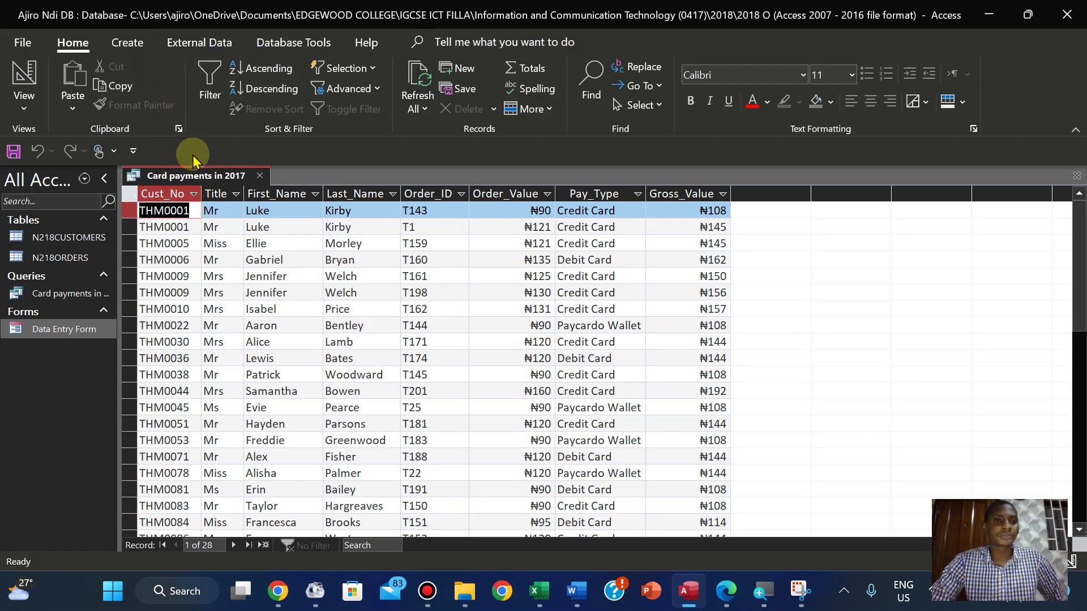
{"action": "right_click", "coordinate": [182, 176]}
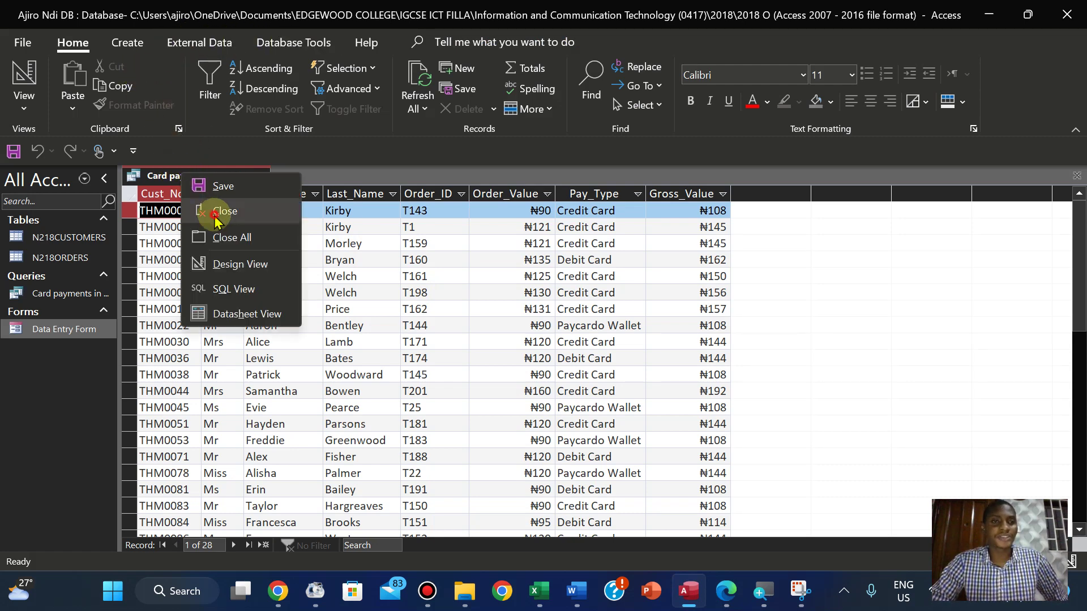
{"action": "left_click", "coordinate": [217, 212]}
Start the Report Wizard on Query: Card payments in 2017 with all its fields added
{"action": "left_click", "coordinate": [129, 45]}
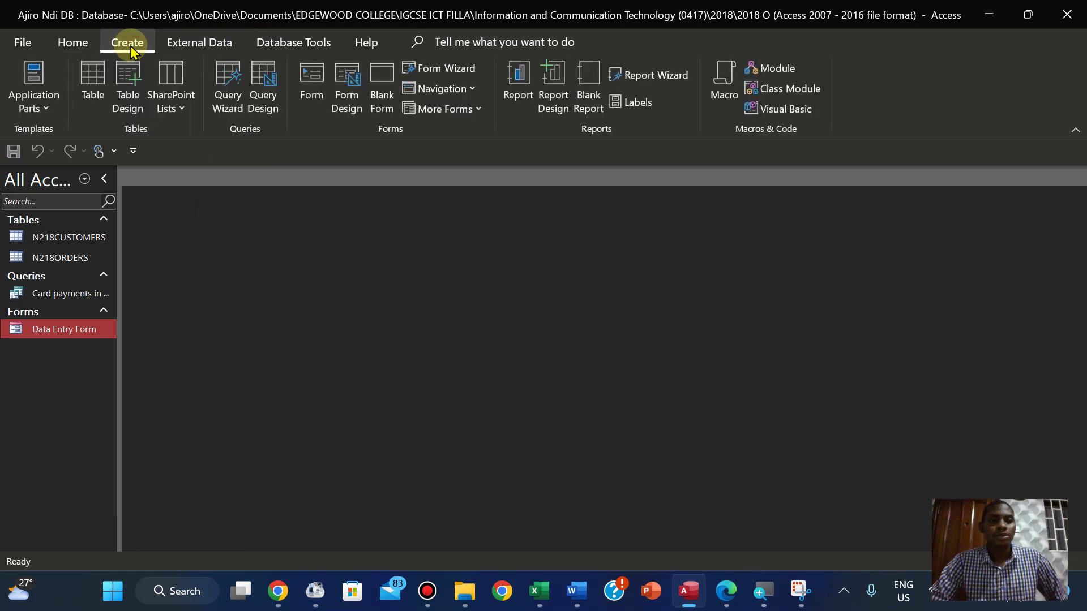
{"action": "left_click", "coordinate": [651, 75]}
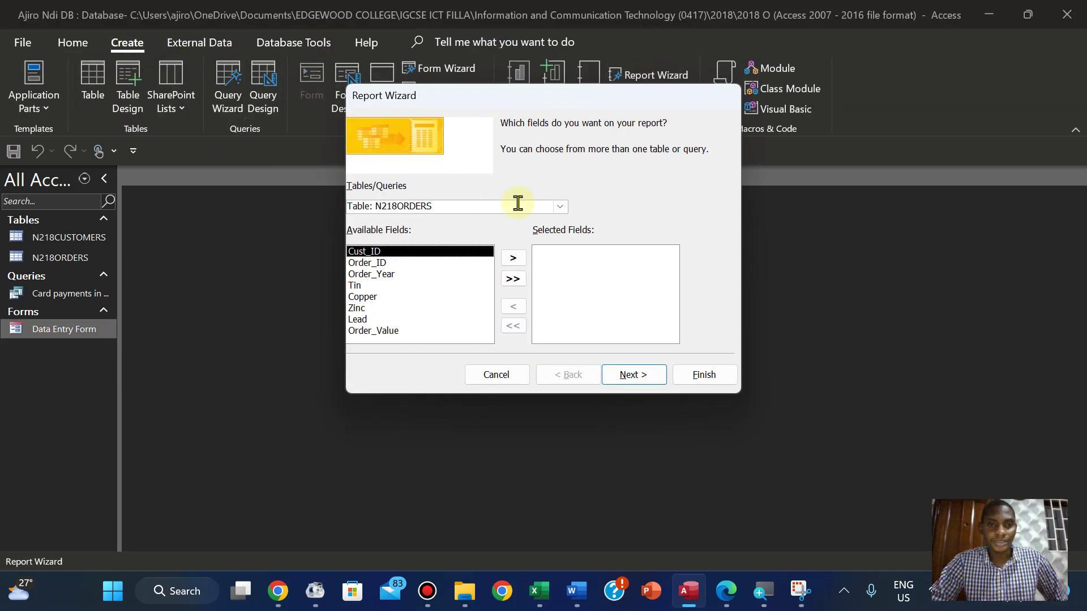
{"action": "left_click", "coordinate": [566, 206]}
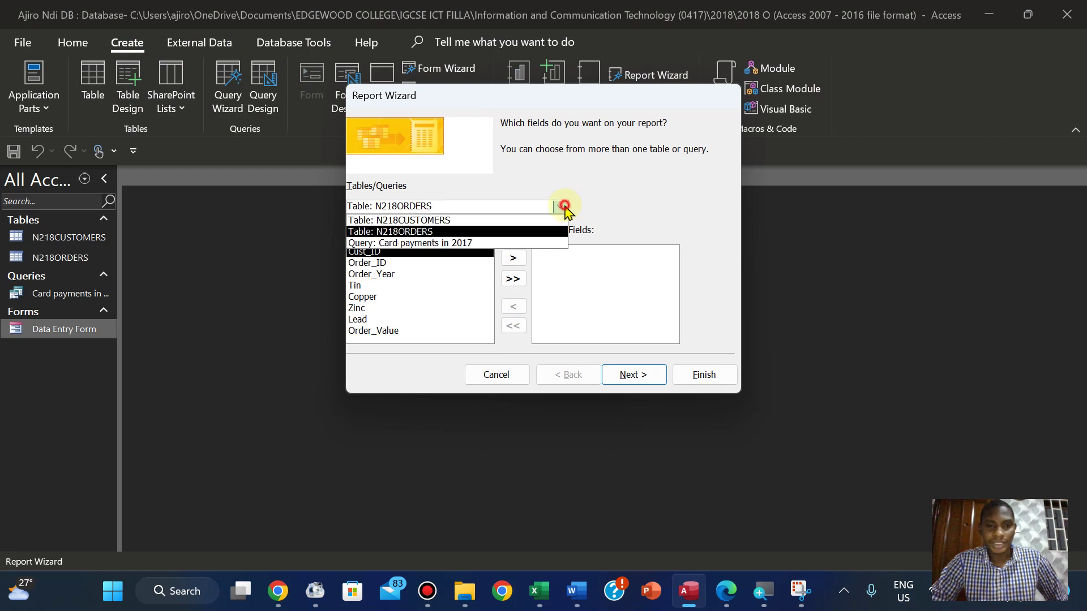
{"action": "left_click", "coordinate": [504, 243]}
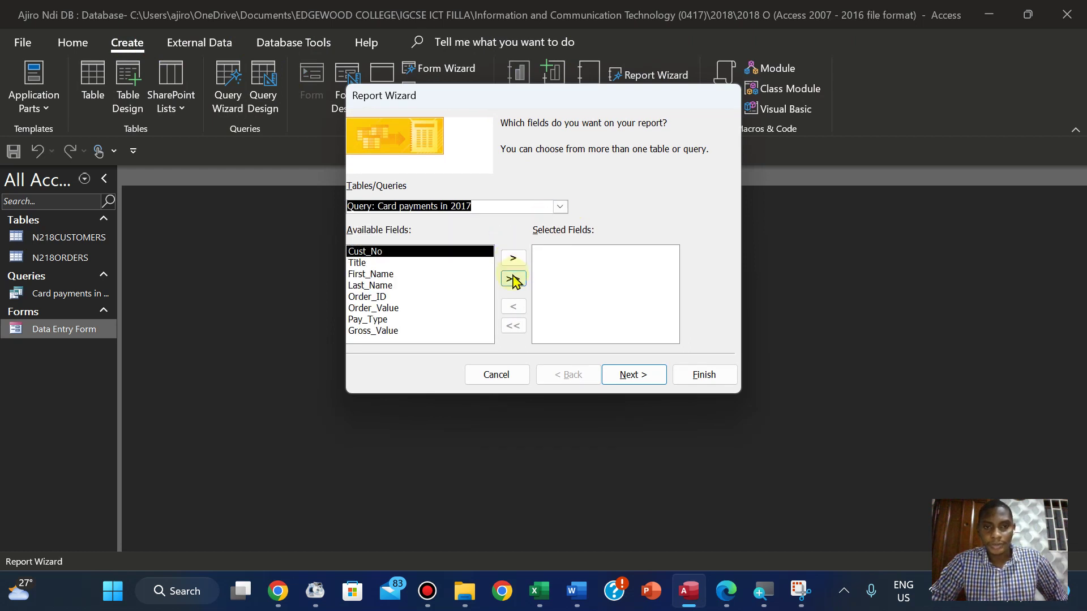
{"action": "left_click", "coordinate": [513, 279]}
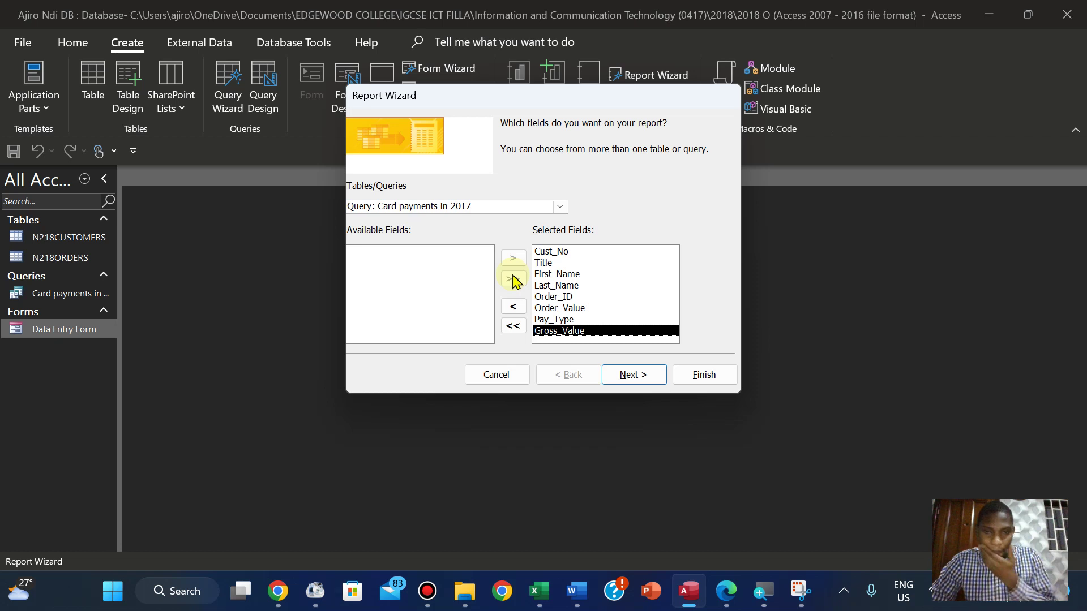
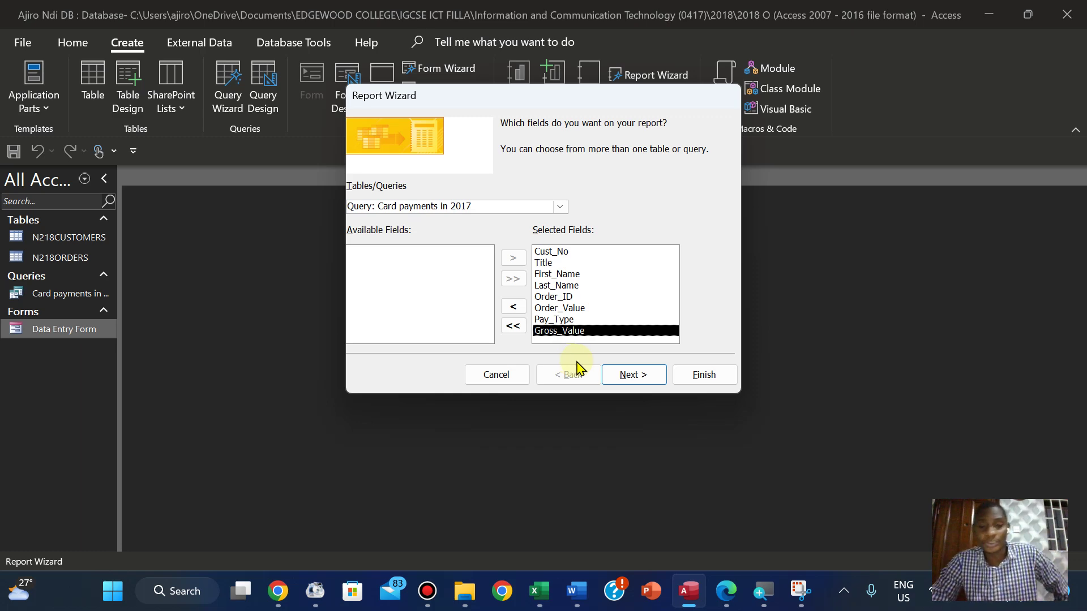
View the report data by N218ORDERS and add no grouping levels
{"action": "left_click", "coordinate": [729, 591]}
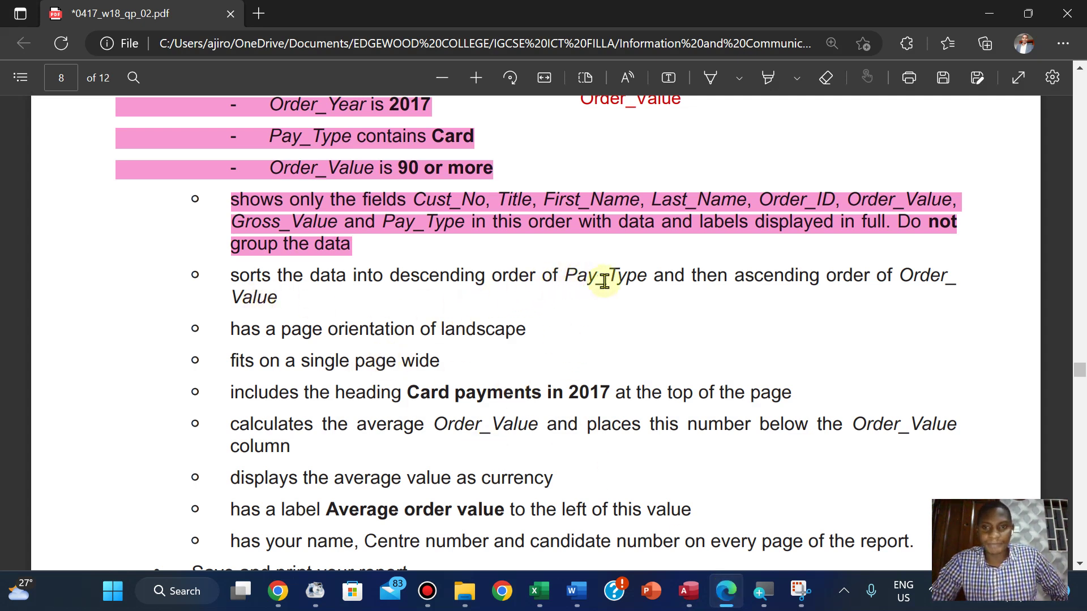
{"action": "left_click", "coordinate": [689, 591]}
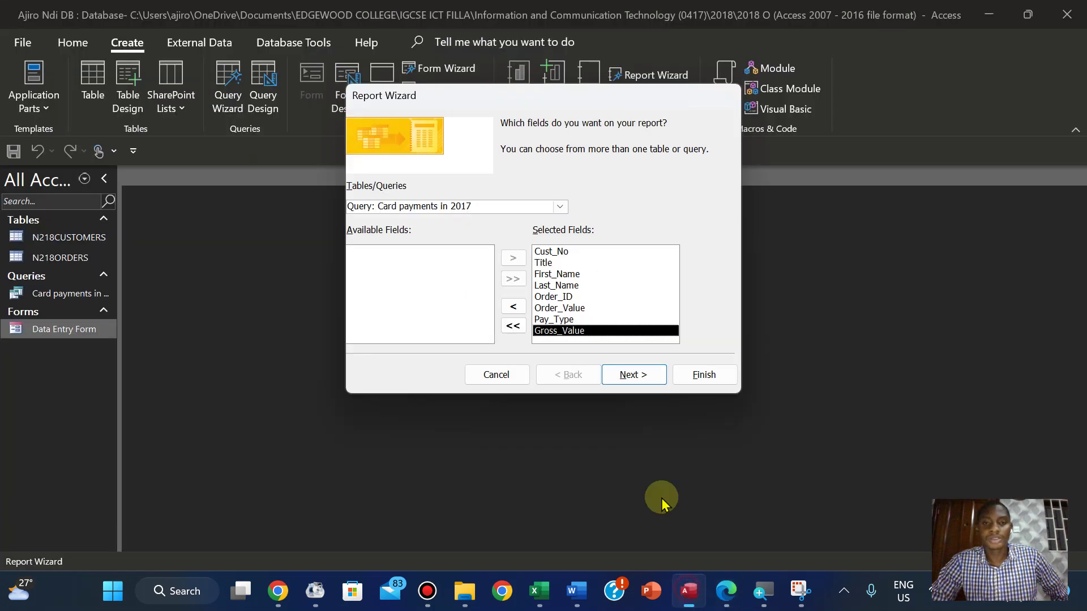
{"action": "left_click", "coordinate": [643, 377]}
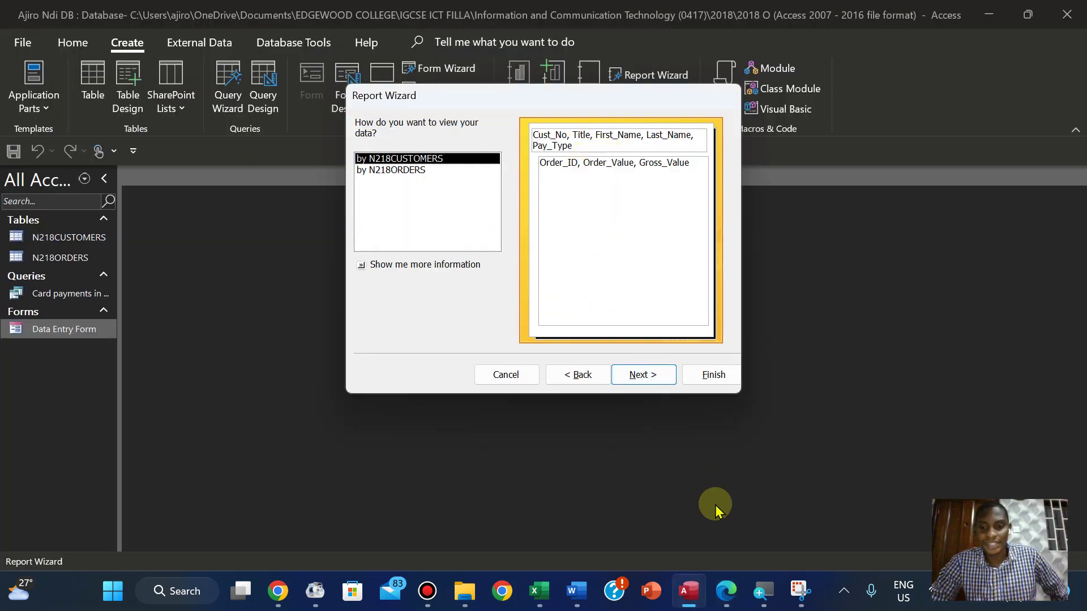
{"action": "left_click", "coordinate": [727, 591]}
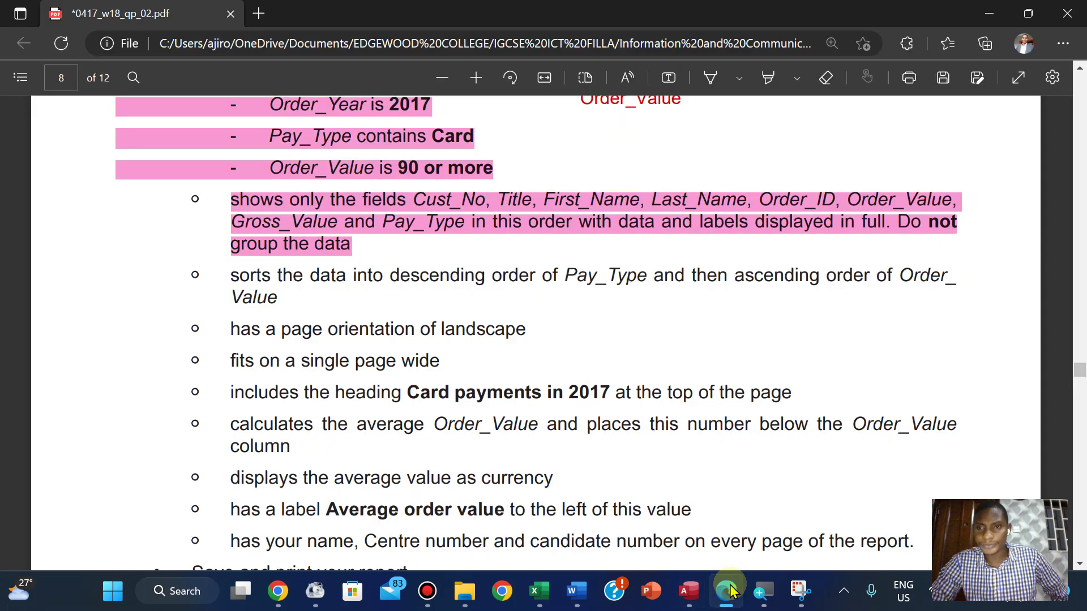
{"action": "left_click", "coordinate": [730, 591]}
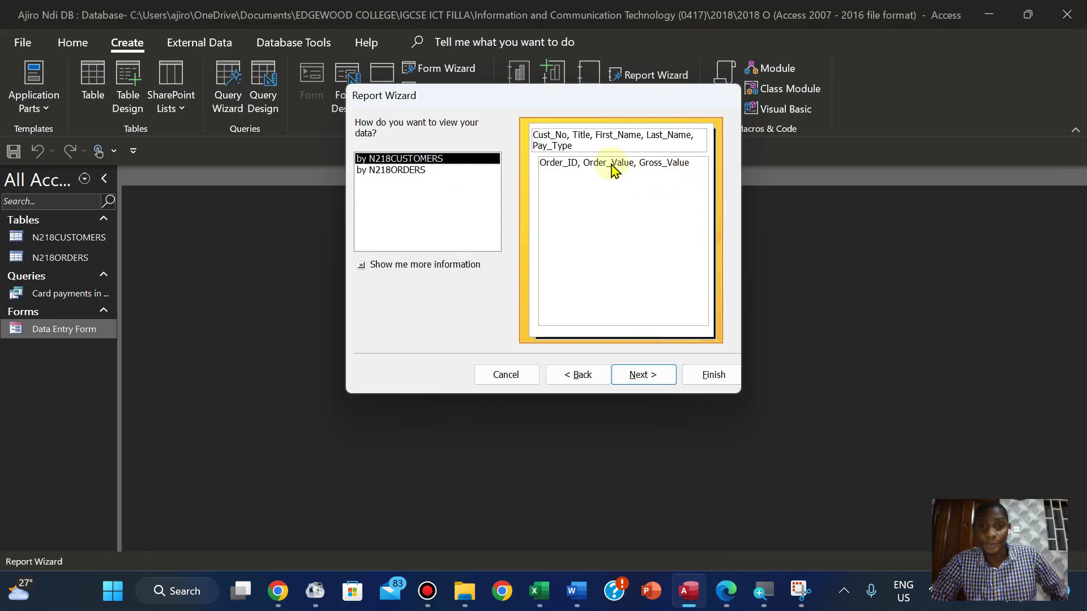
{"action": "left_click", "coordinate": [409, 171]}
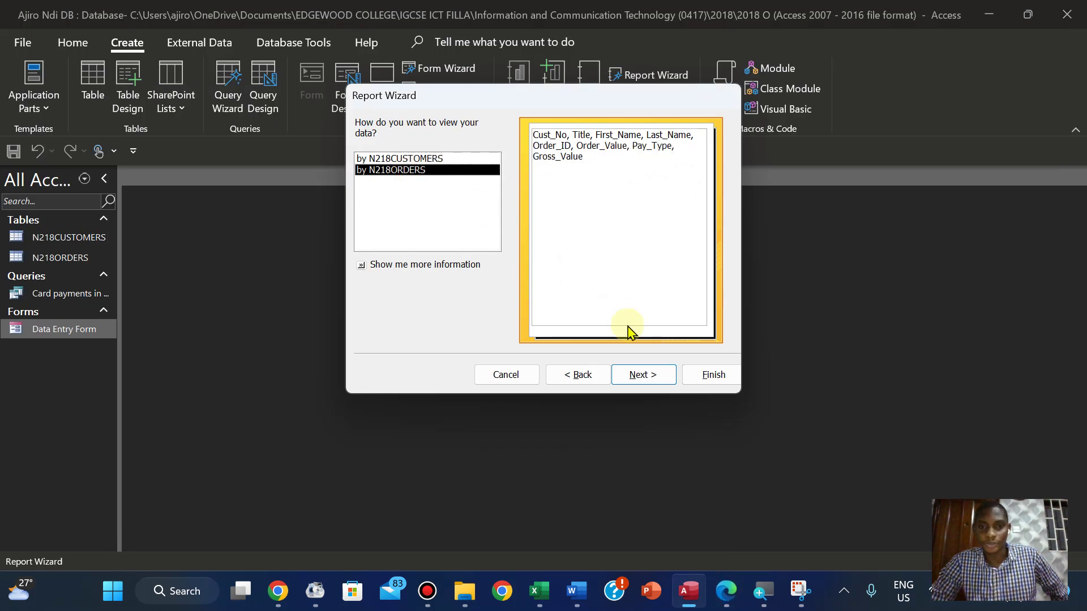
{"action": "left_click", "coordinate": [646, 375]}
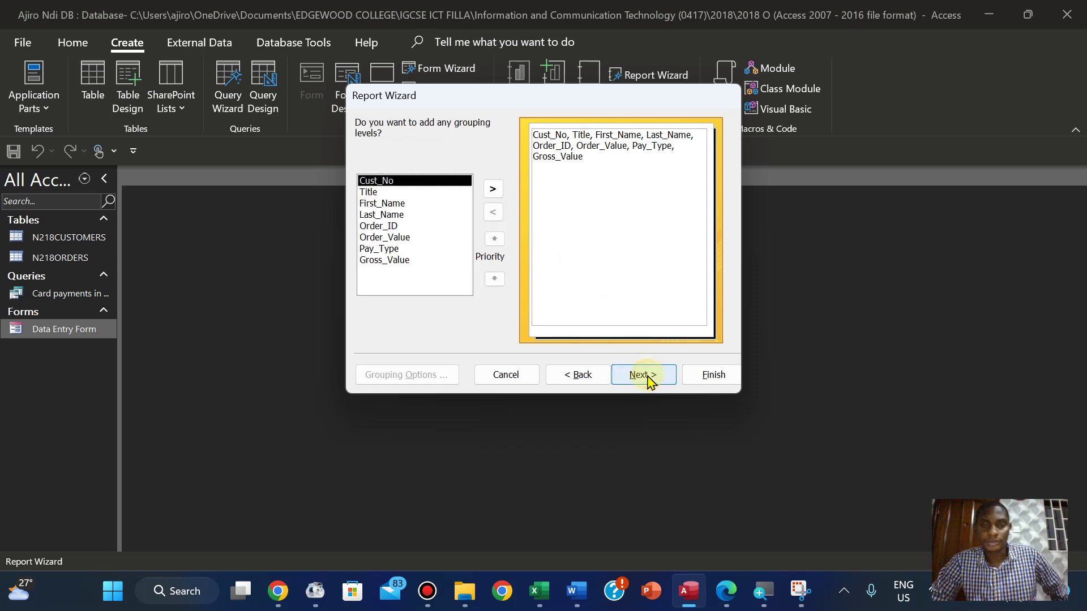
{"action": "left_click", "coordinate": [646, 375]}
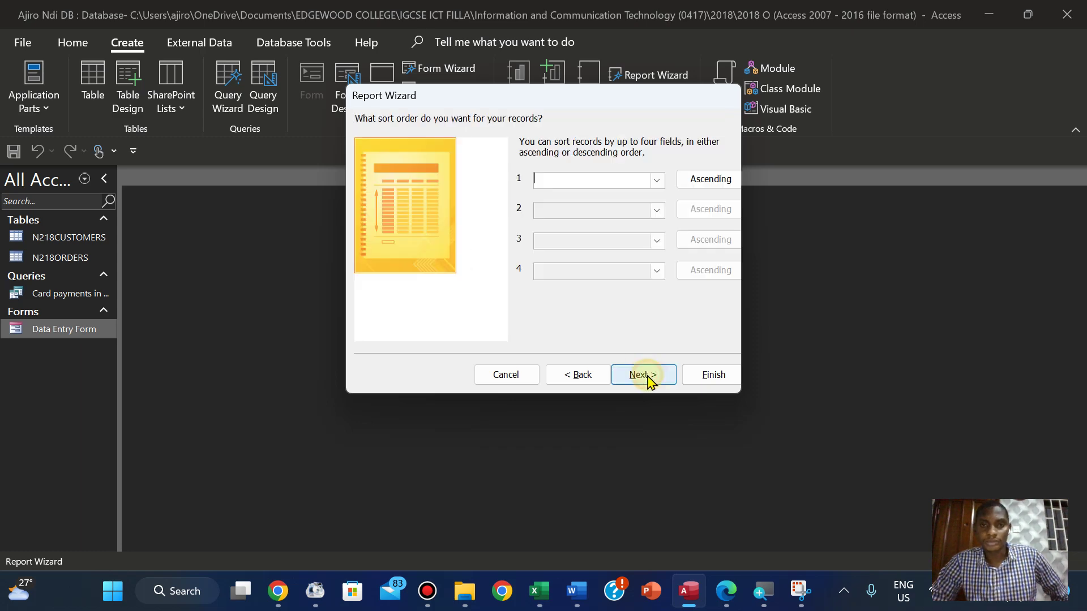
Sort the records by Pay_Type descending, then by Order_Value ascending
{"action": "left_click", "coordinate": [740, 583]}
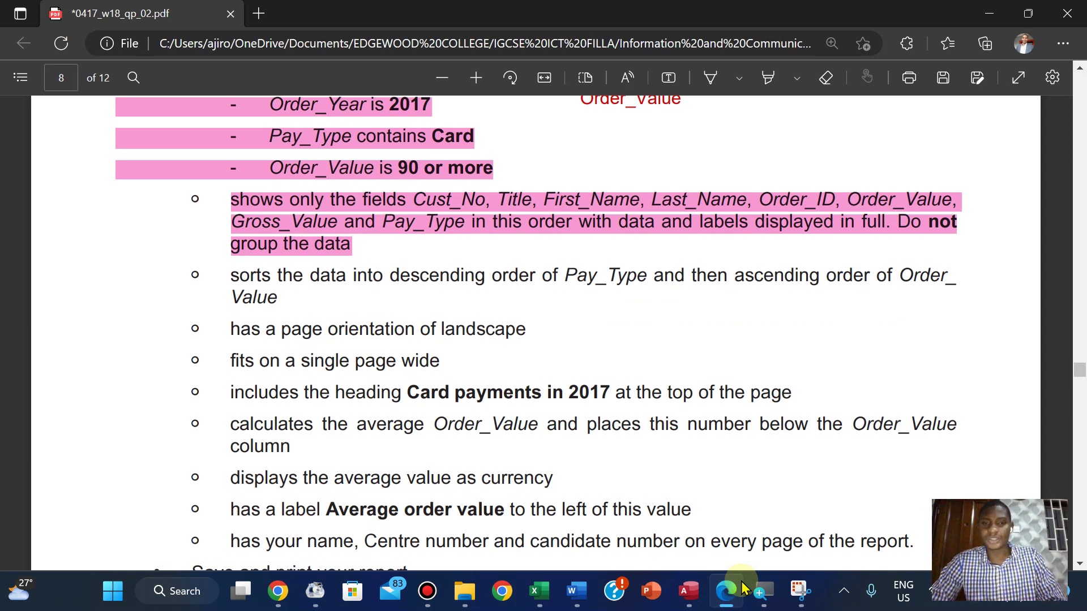
{"action": "left_click", "coordinate": [740, 584]}
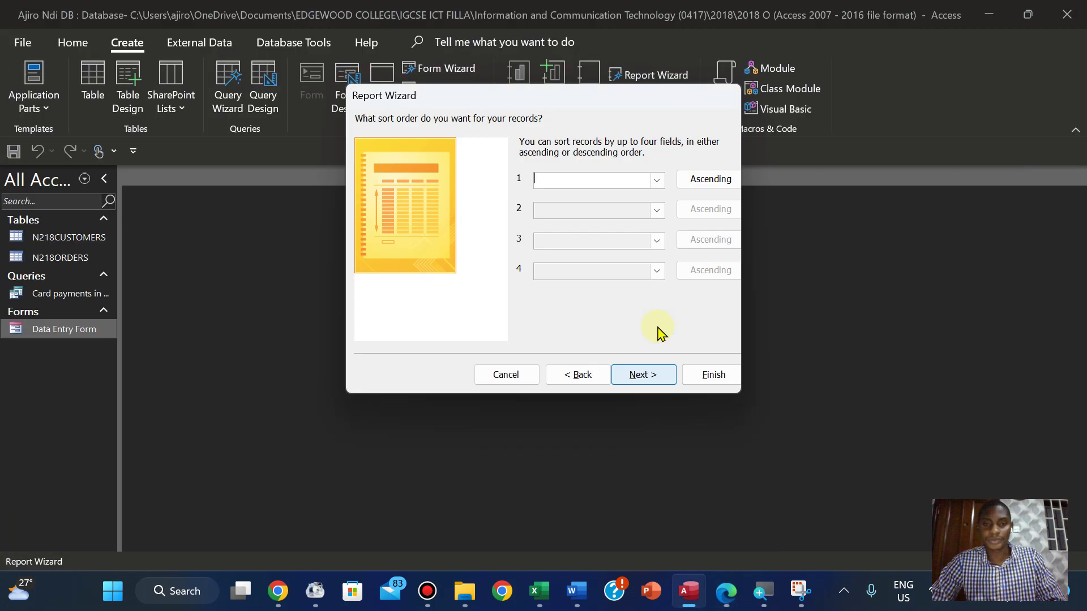
{"action": "left_click", "coordinate": [657, 186]}
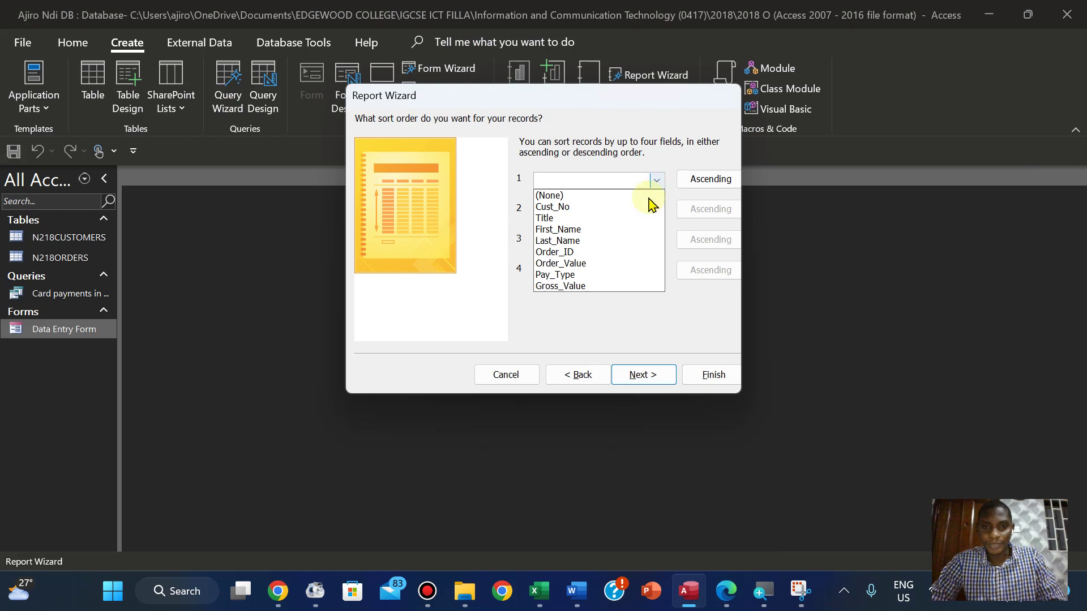
{"action": "left_click", "coordinate": [596, 272]}
{"action": "left_click", "coordinate": [699, 178]}
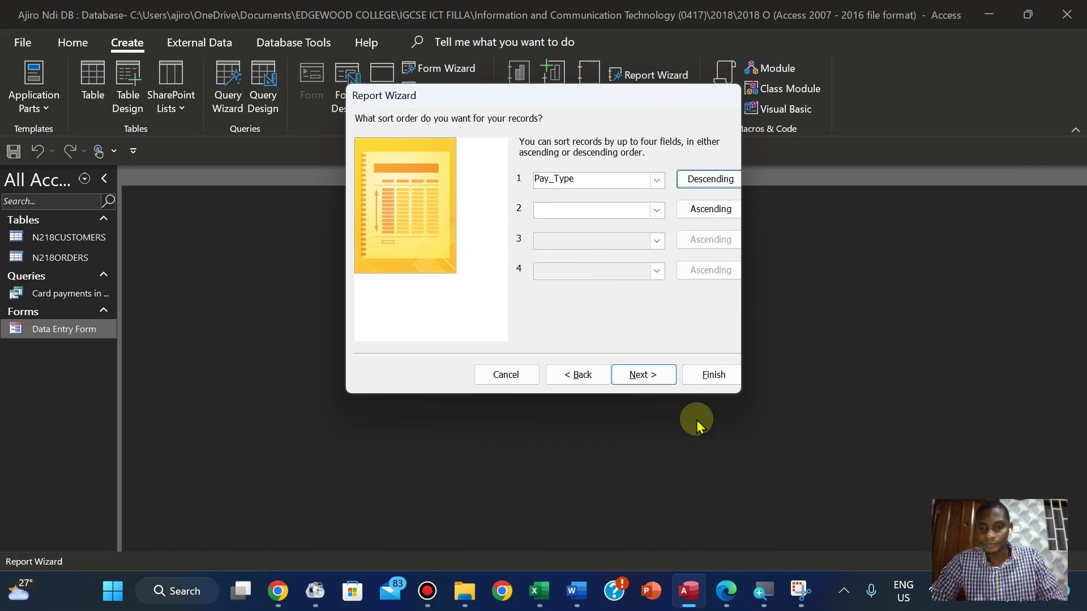
{"action": "left_click", "coordinate": [726, 589]}
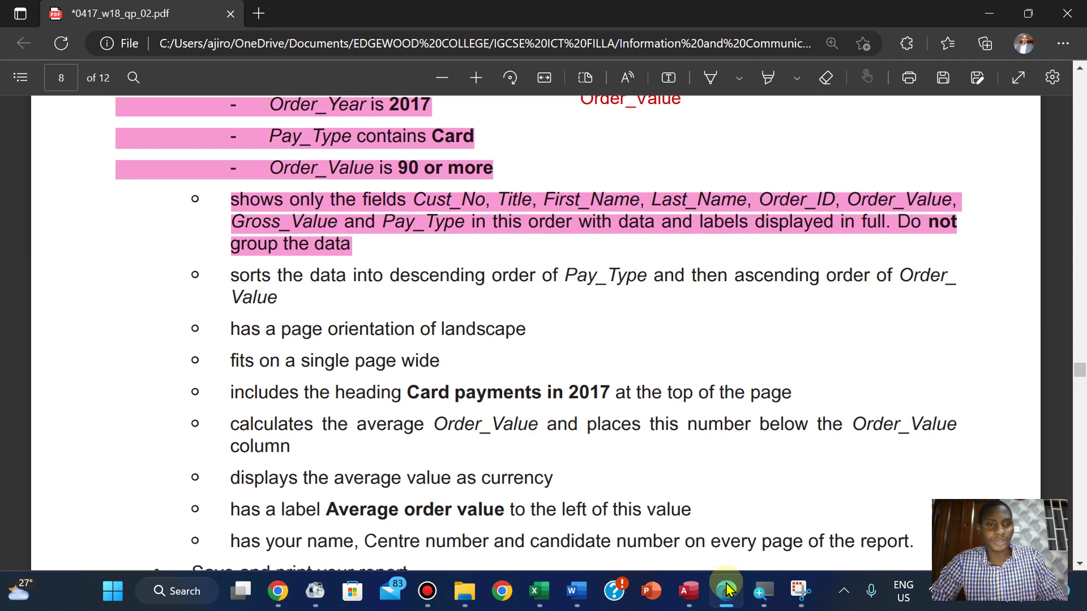
{"action": "left_click", "coordinate": [727, 589]}
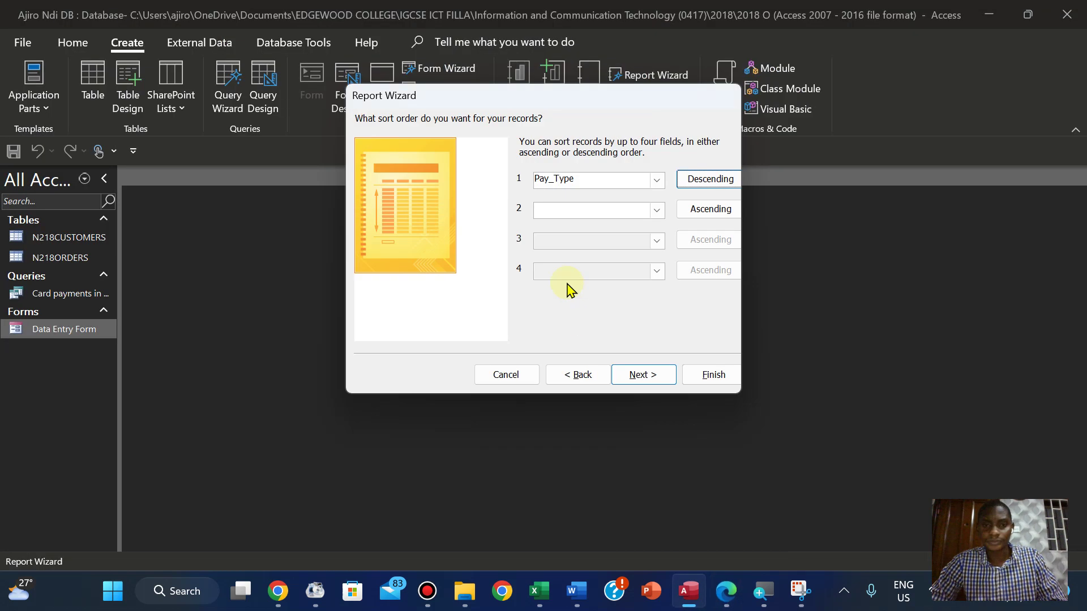
{"action": "left_click", "coordinate": [656, 211]}
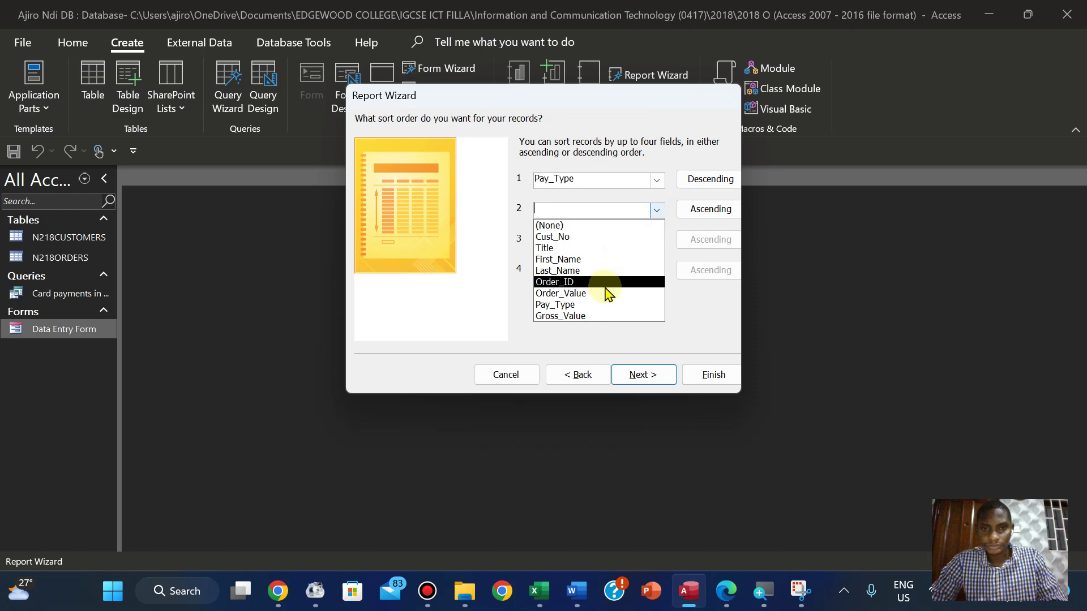
{"action": "left_click", "coordinate": [602, 294]}
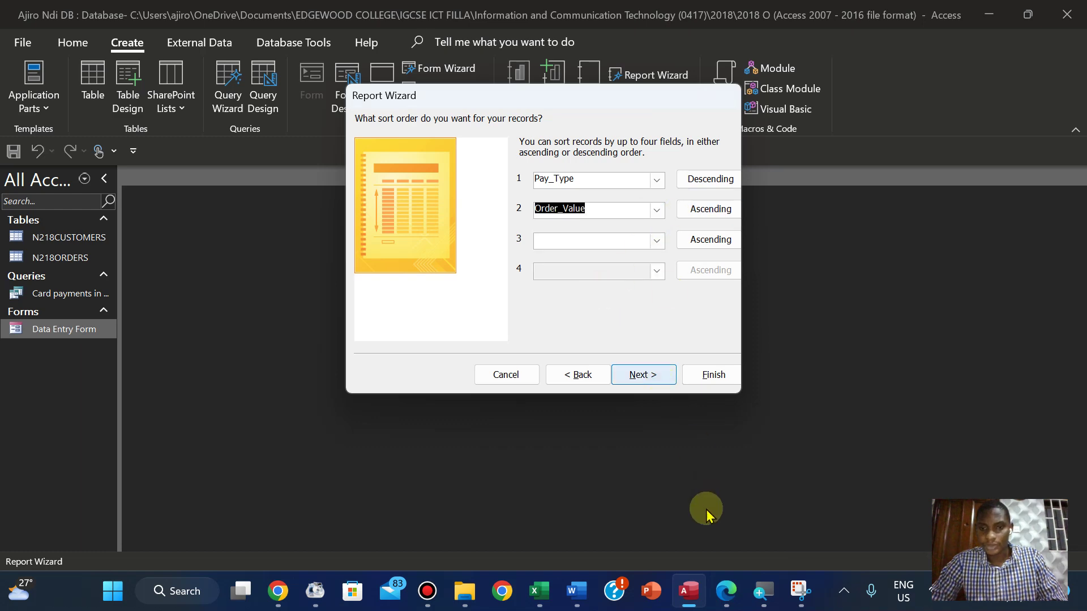
{"action": "left_click", "coordinate": [719, 592]}
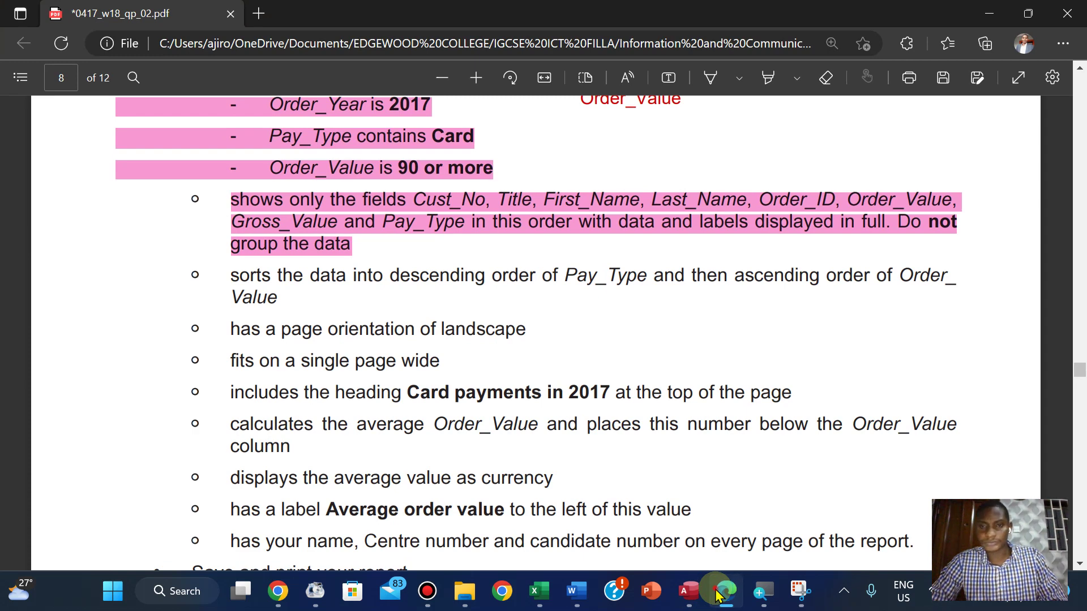
{"action": "left_click", "coordinate": [718, 595]}
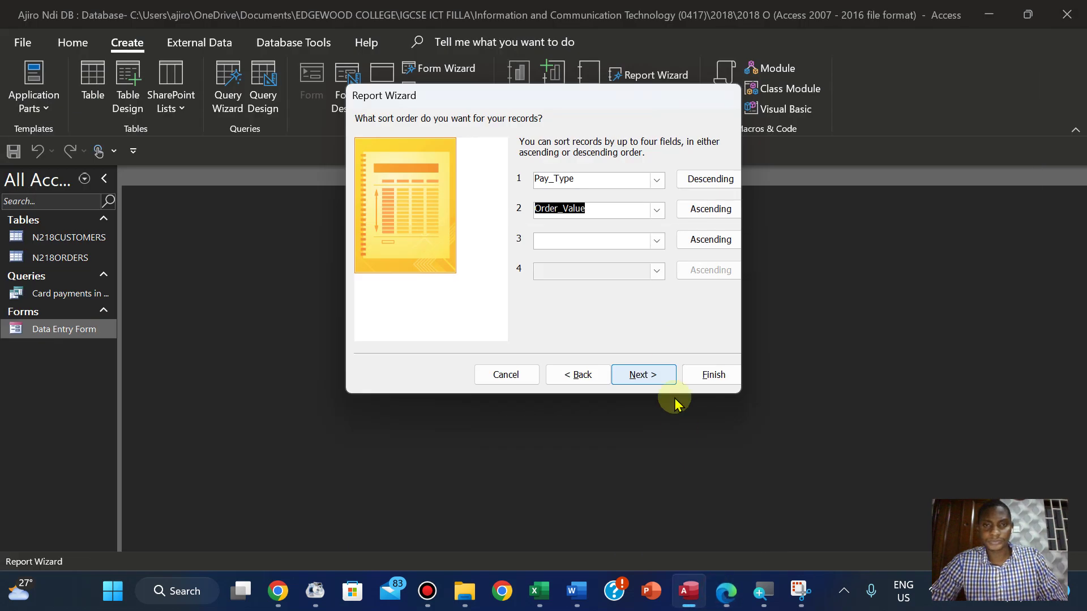
{"action": "left_click", "coordinate": [643, 375]}
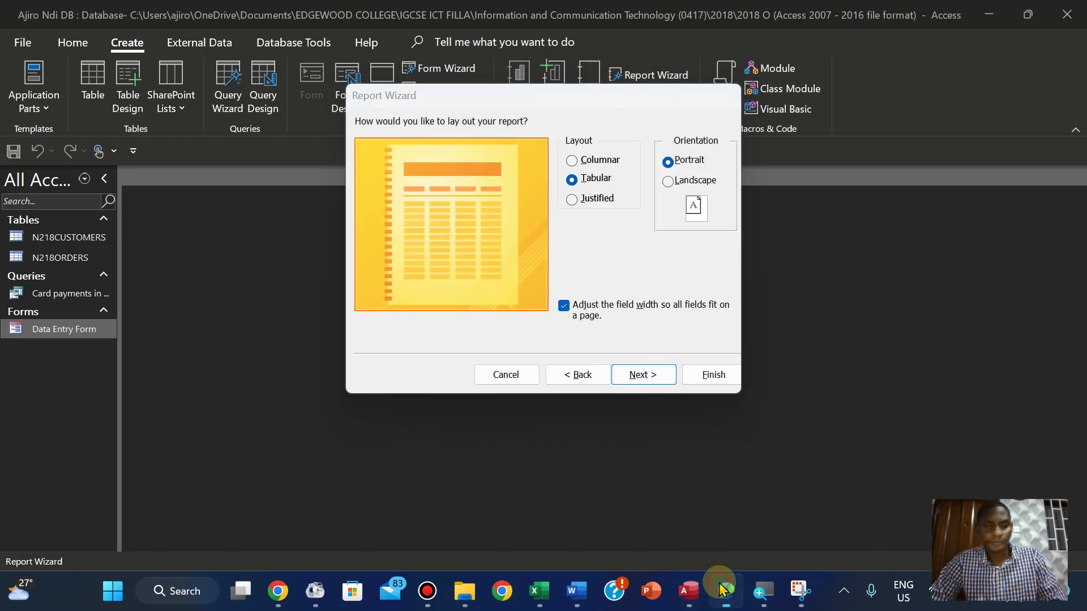
Set the report layout to Landscape orientation
{"action": "left_click", "coordinate": [722, 590]}
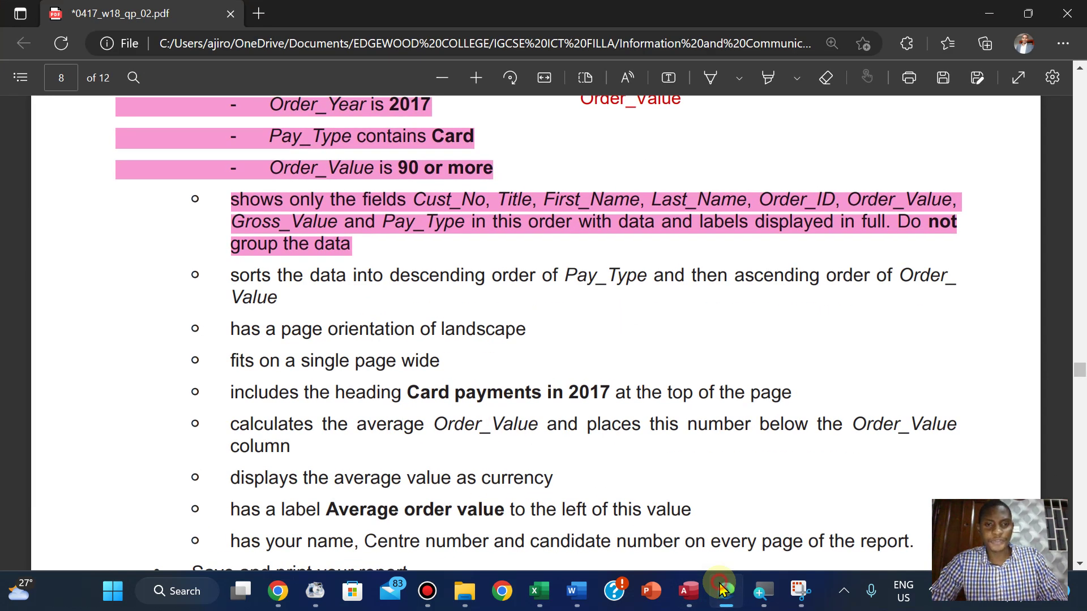
{"action": "left_click", "coordinate": [723, 590]}
{"action": "left_click", "coordinate": [672, 183]}
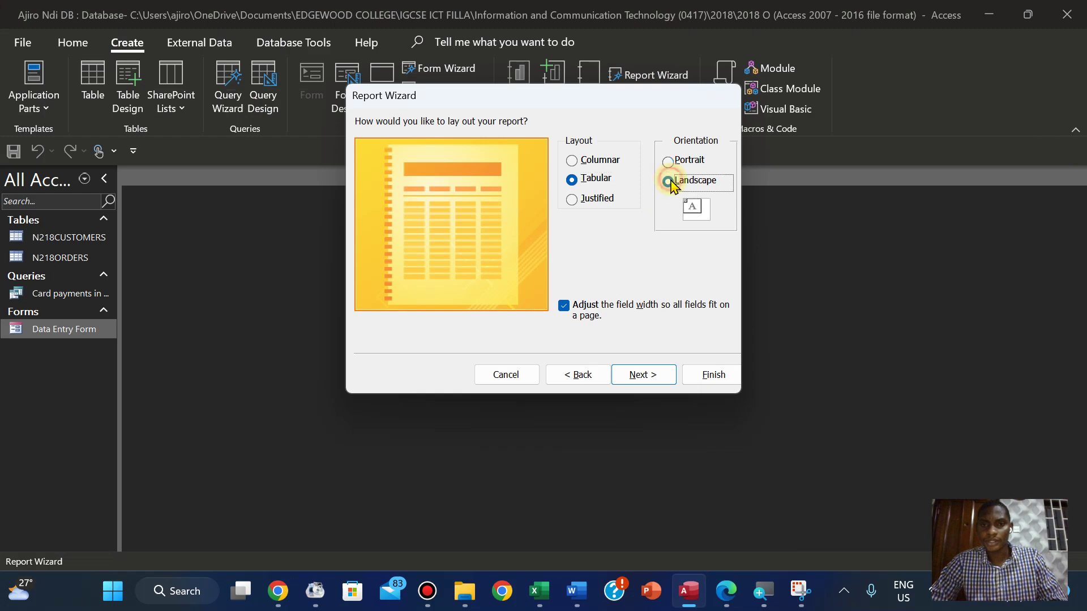
{"action": "left_click", "coordinate": [643, 375]}
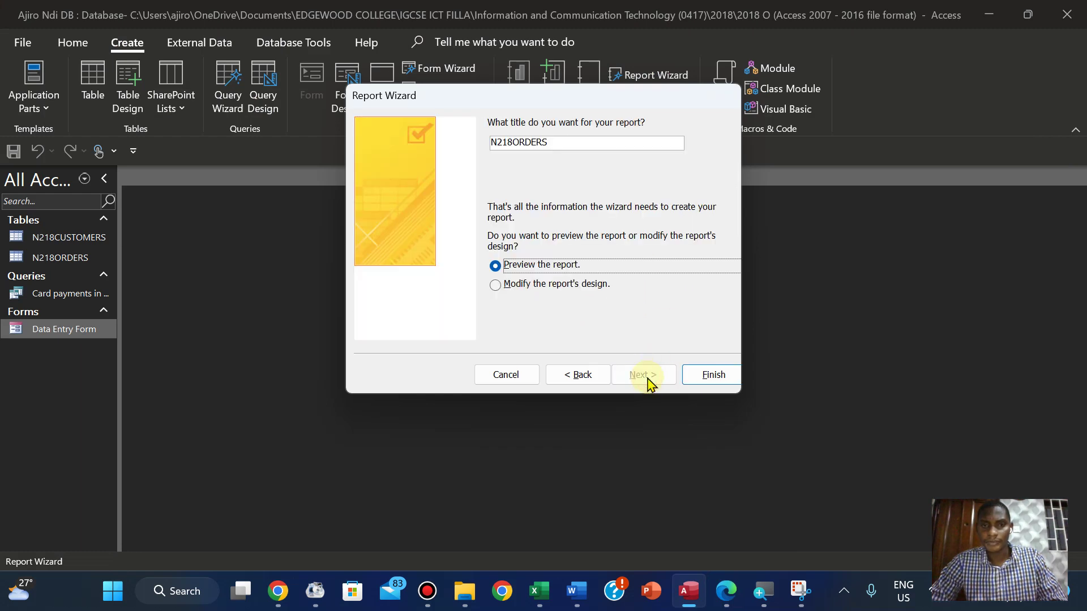
Title the report 'Card payments in 2017', copied from the exam paper, and finish the wizard
{"action": "left_click", "coordinate": [725, 590]}
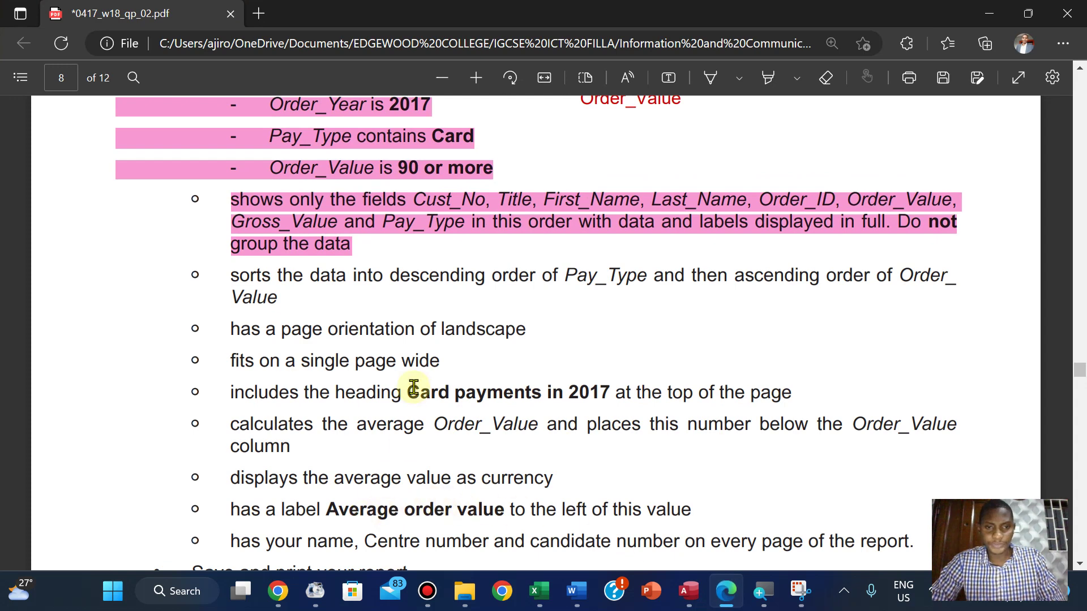
{"action": "left_click_drag", "start_coordinate": [408, 391], "coordinate": [607, 396]}
{"action": "left_click", "coordinate": [628, 253]}
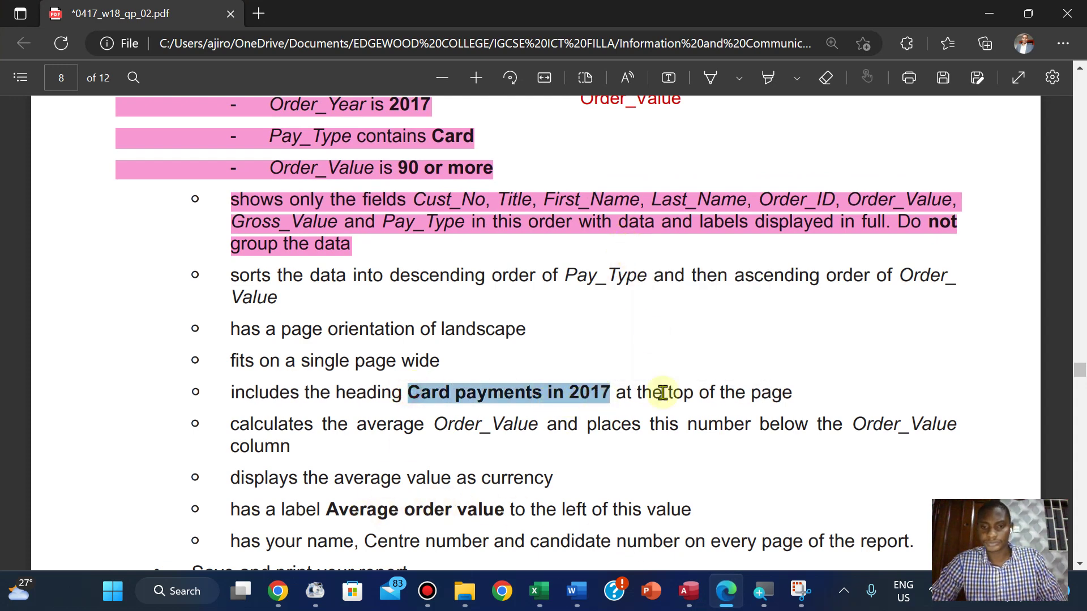
{"action": "left_click", "coordinate": [686, 600]}
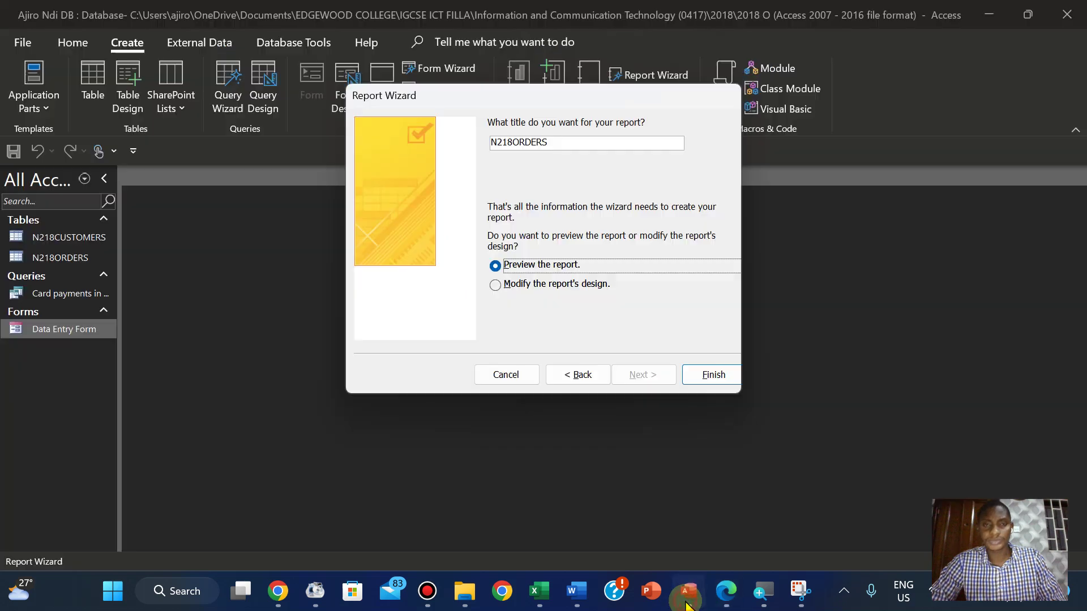
{"action": "double_click", "coordinate": [558, 143]}
{"action": "key", "text": "BackSpace"}
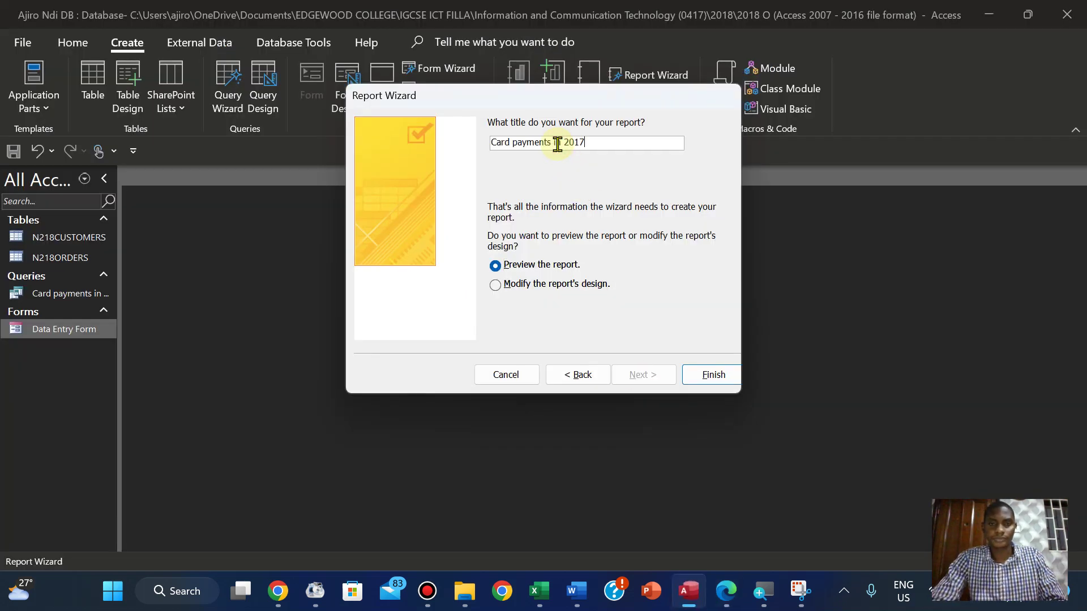
{"action": "left_click", "coordinate": [699, 373]}
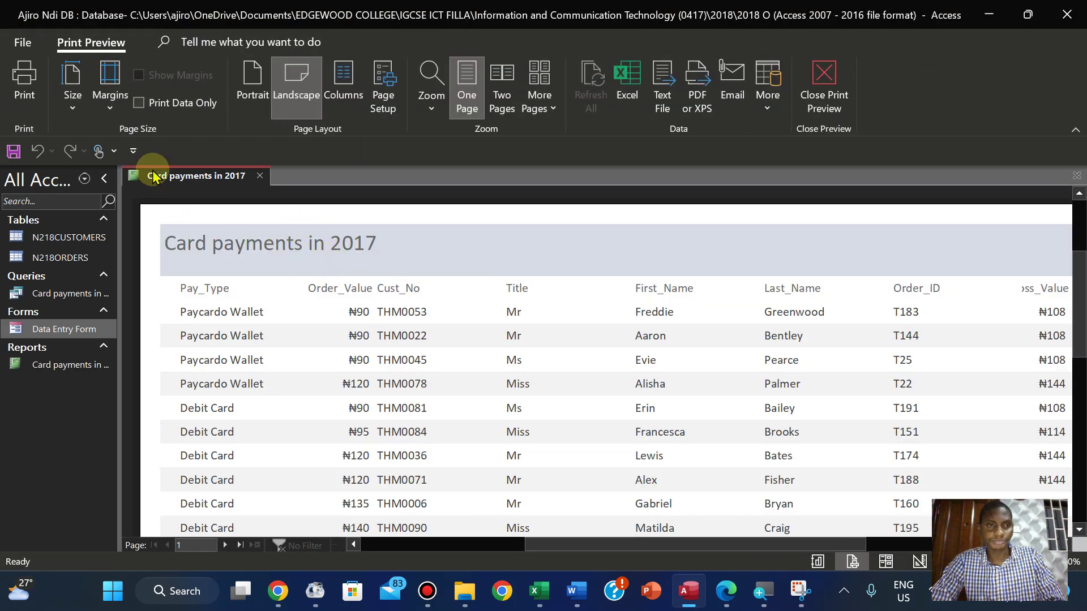
Switch the report to Layout View and resize the Pay_Type and Order_Value columns
{"action": "left_click", "coordinate": [822, 81]}
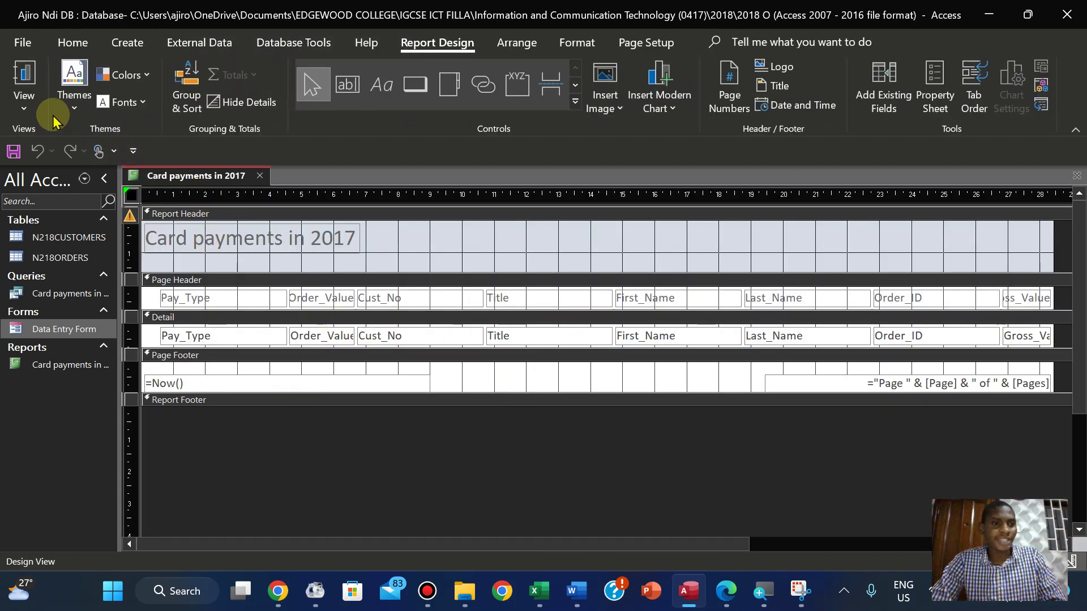
{"action": "left_click", "coordinate": [23, 97]}
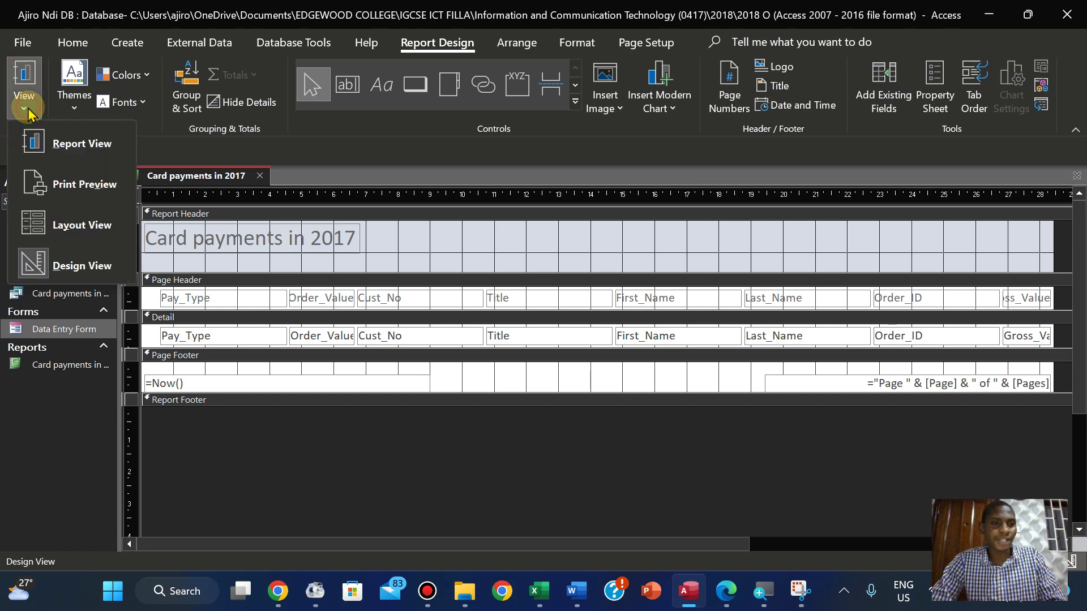
{"action": "left_click", "coordinate": [58, 221]}
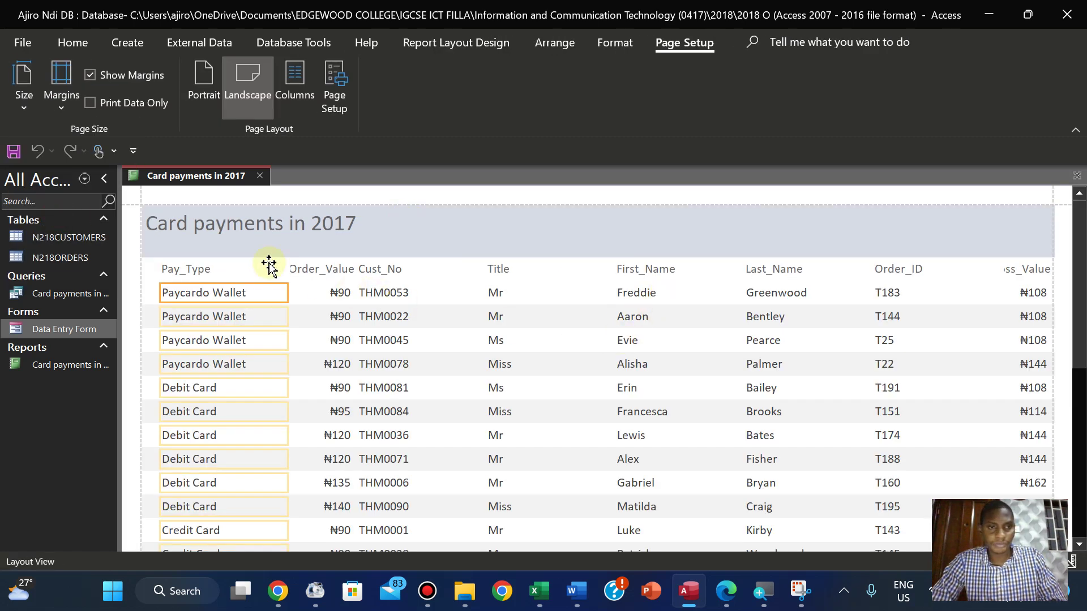
{"action": "left_click", "coordinate": [217, 272]}
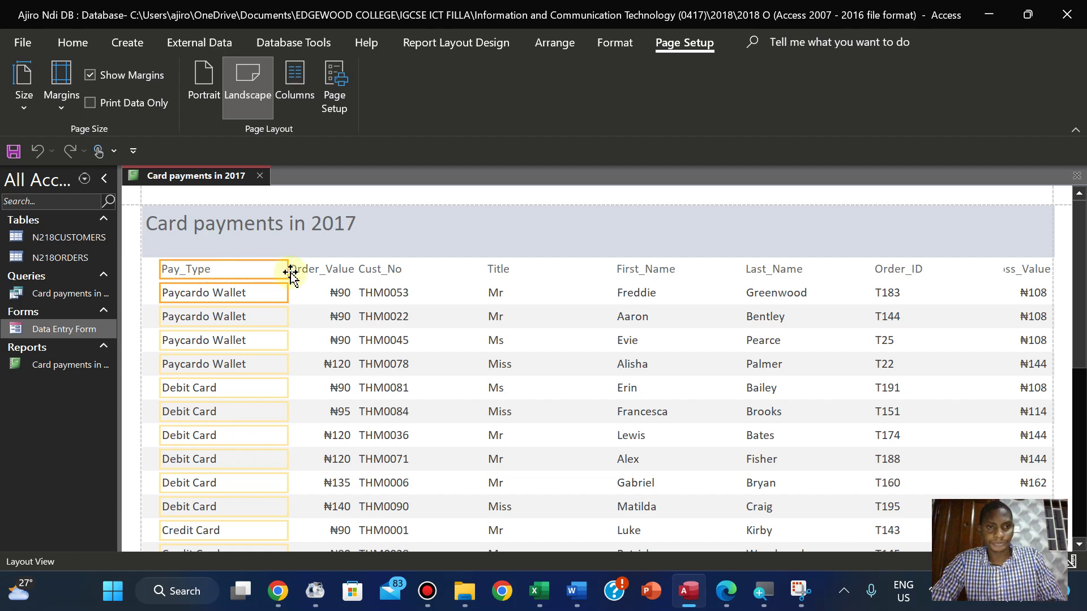
{"action": "left_click_drag", "start_coordinate": [288, 269], "coordinate": [258, 270]}
{"action": "left_click", "coordinate": [317, 250]}
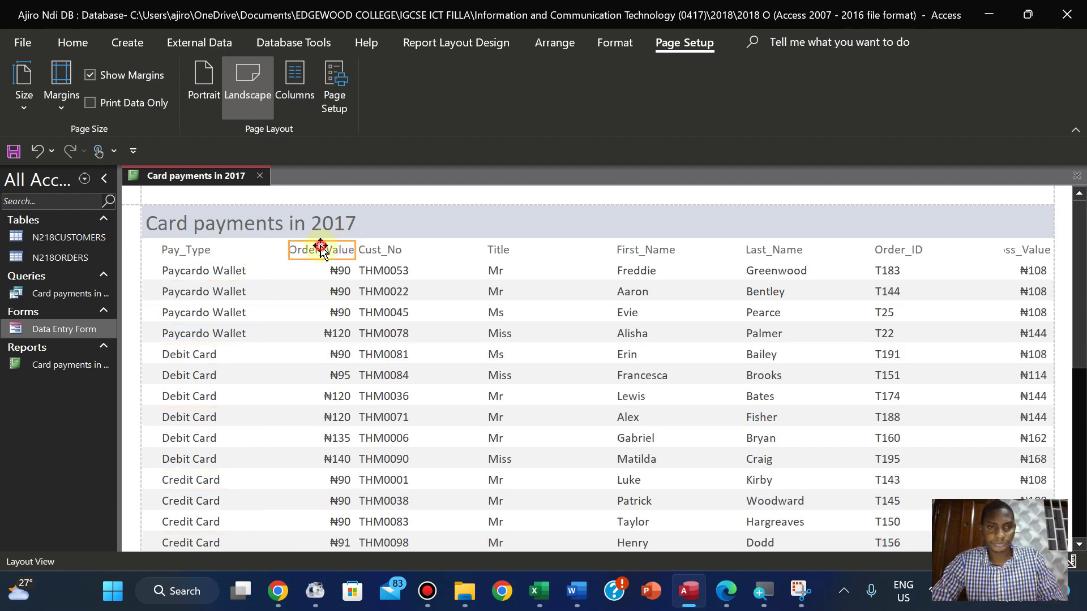
{"action": "left_click", "coordinate": [327, 276]}
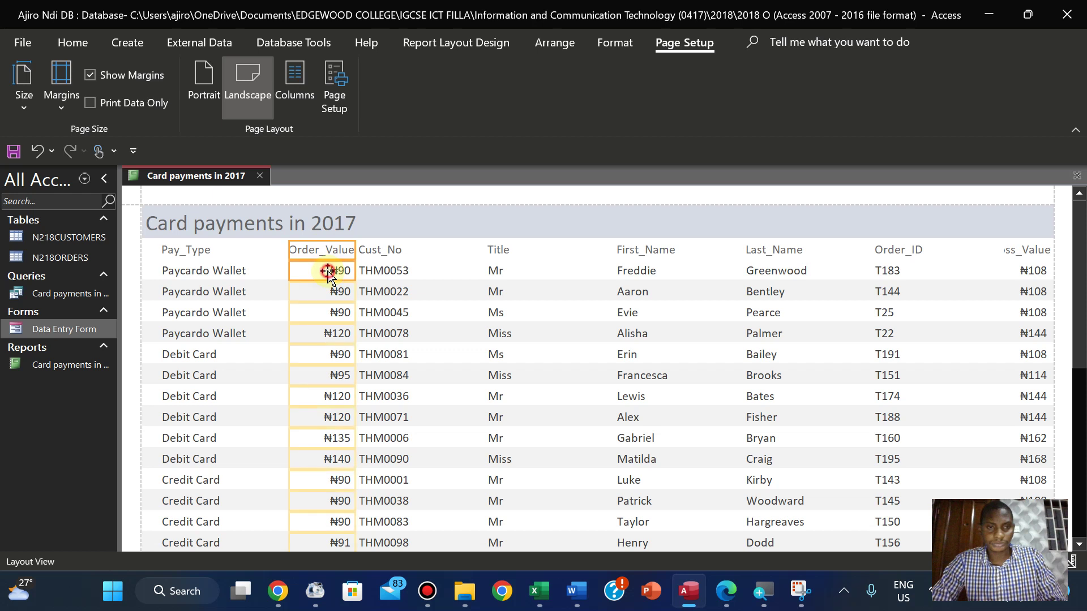
{"action": "left_click", "coordinate": [289, 250], "text": "shift"}
{"action": "left_click_drag", "start_coordinate": [290, 249], "coordinate": [275, 250]}
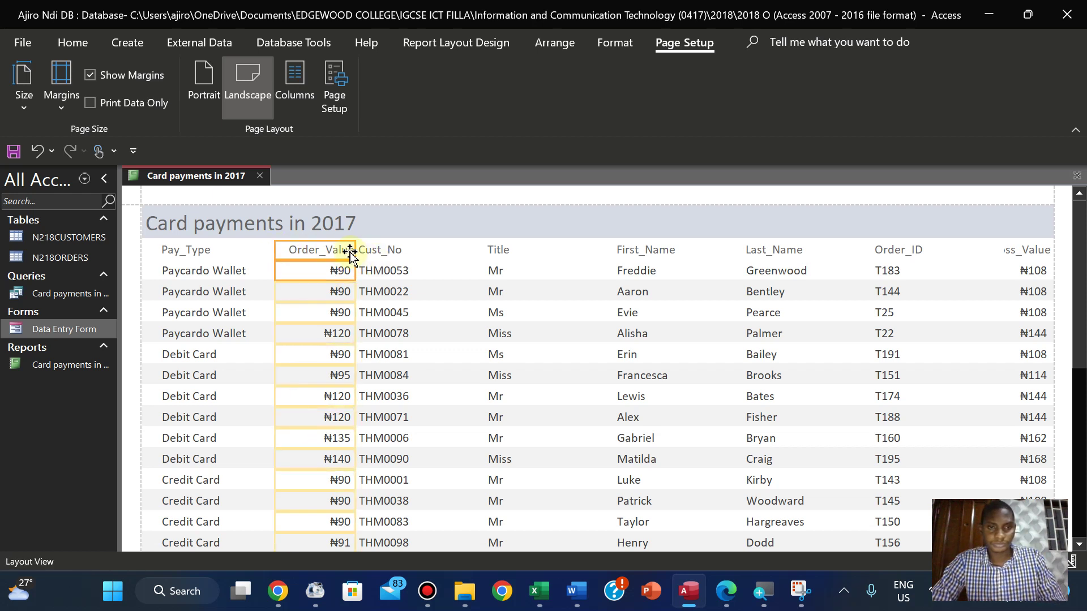
{"action": "left_click_drag", "start_coordinate": [354, 251], "coordinate": [334, 253]}
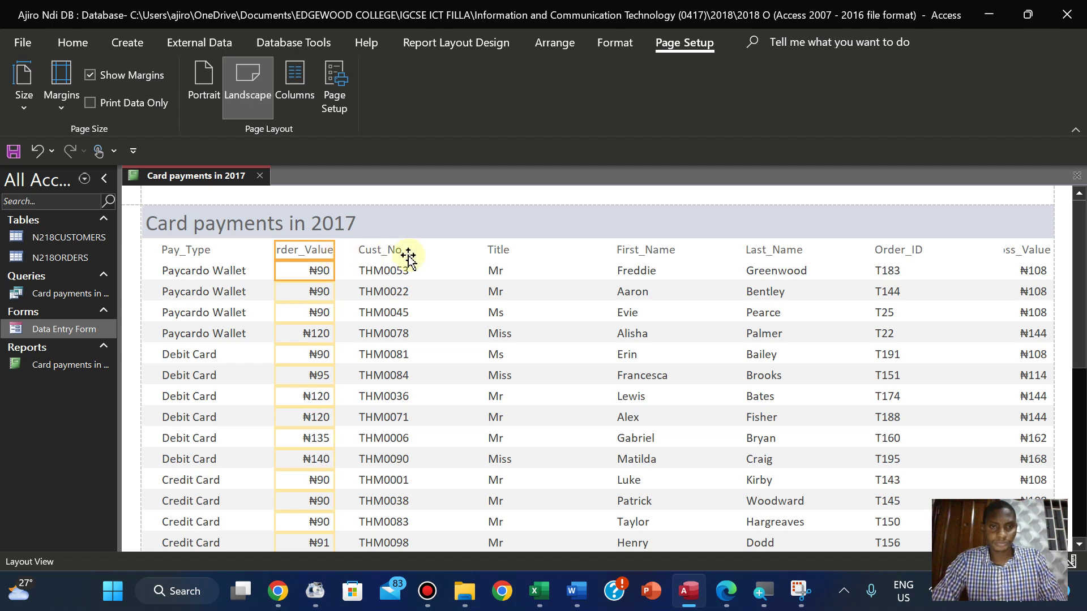
Move Pay_Type out to the right and put a narrowed Cust_No column first
{"action": "left_click", "coordinate": [727, 593]}
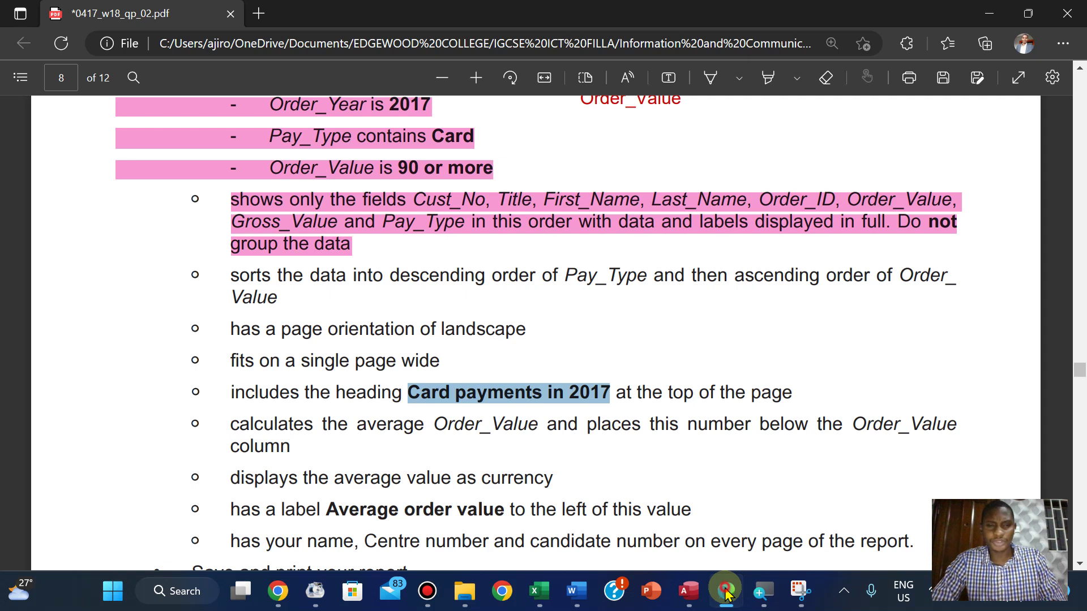
{"action": "left_click", "coordinate": [726, 593]}
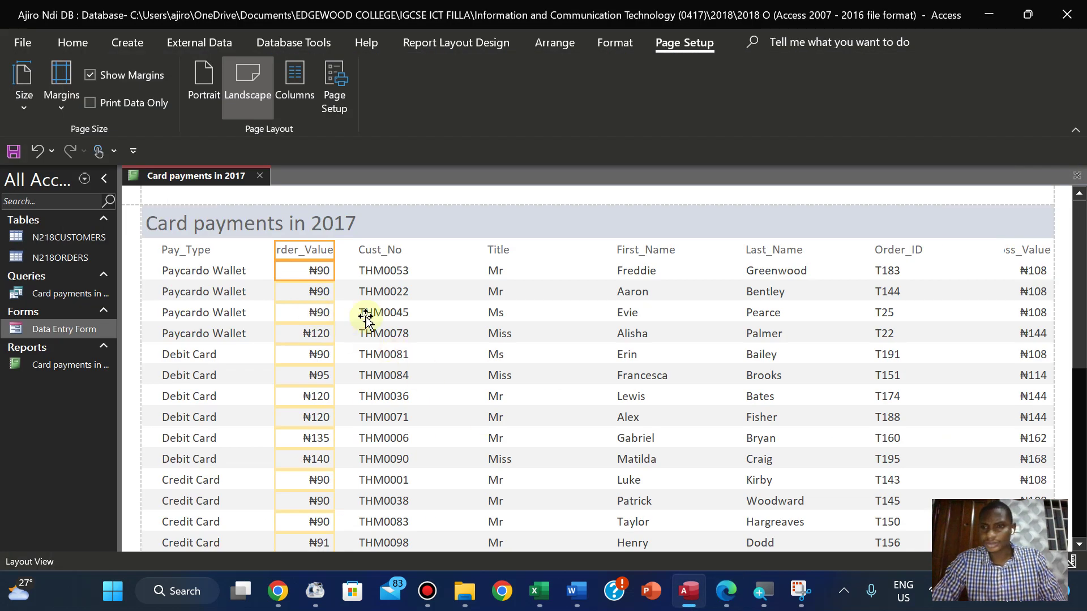
{"action": "left_click", "coordinate": [194, 251]}
{"action": "left_click", "coordinate": [196, 272], "text": "shift"}
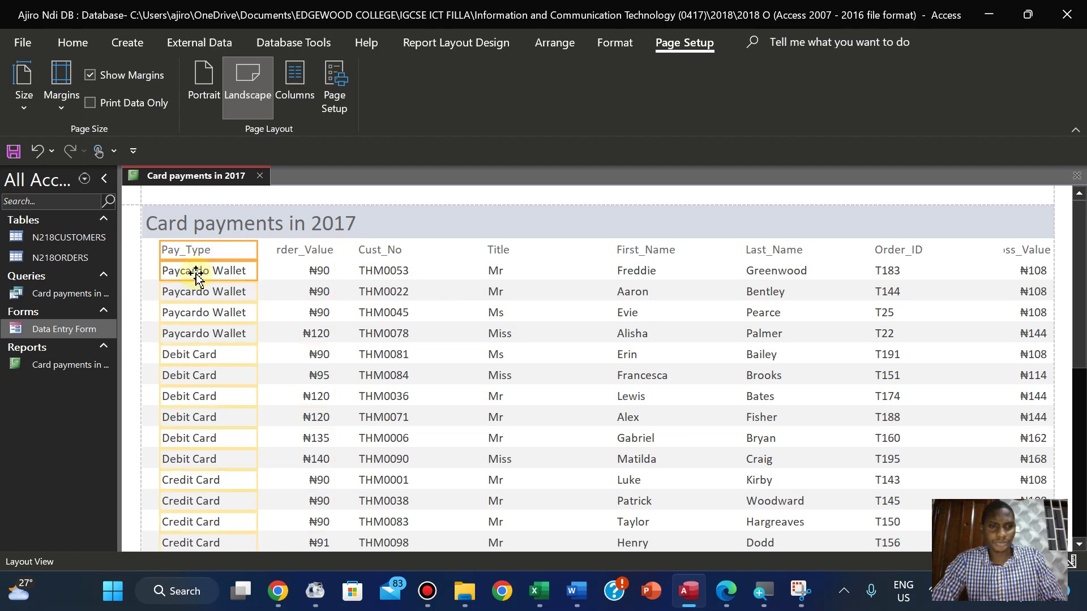
{"action": "left_click_drag", "start_coordinate": [194, 255], "coordinate": [634, 270]}
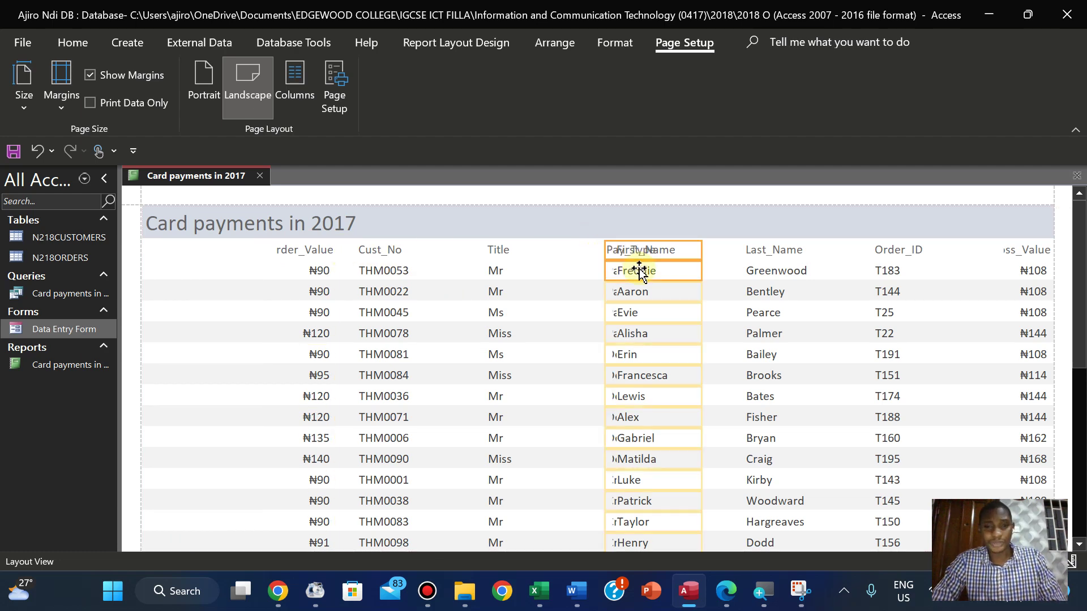
{"action": "left_click", "coordinate": [374, 253]}
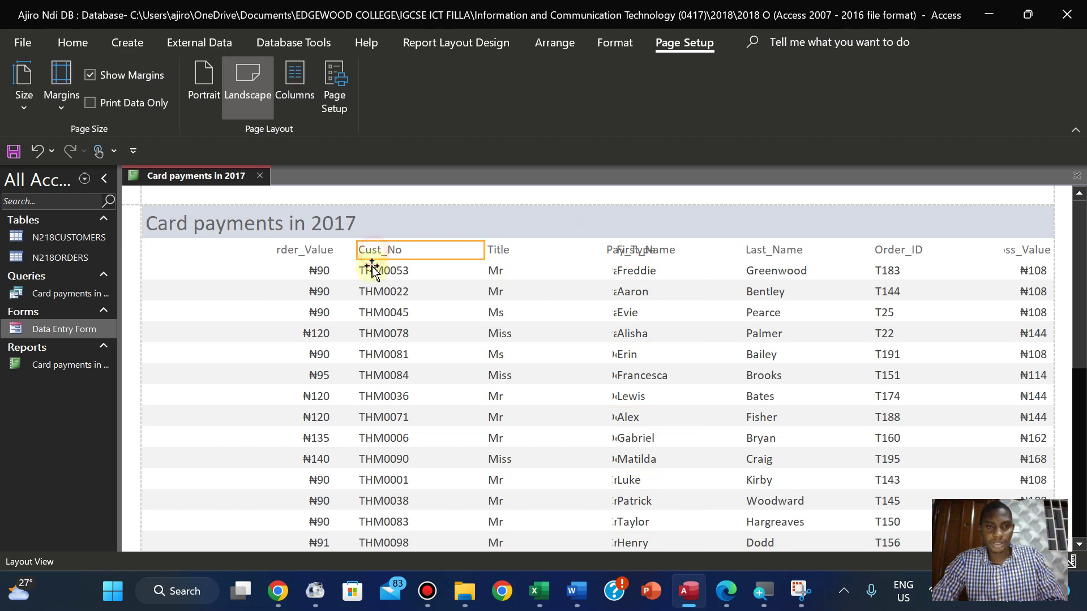
{"action": "left_click", "coordinate": [369, 274]}
{"action": "left_click_drag", "start_coordinate": [377, 272], "coordinate": [172, 260]}
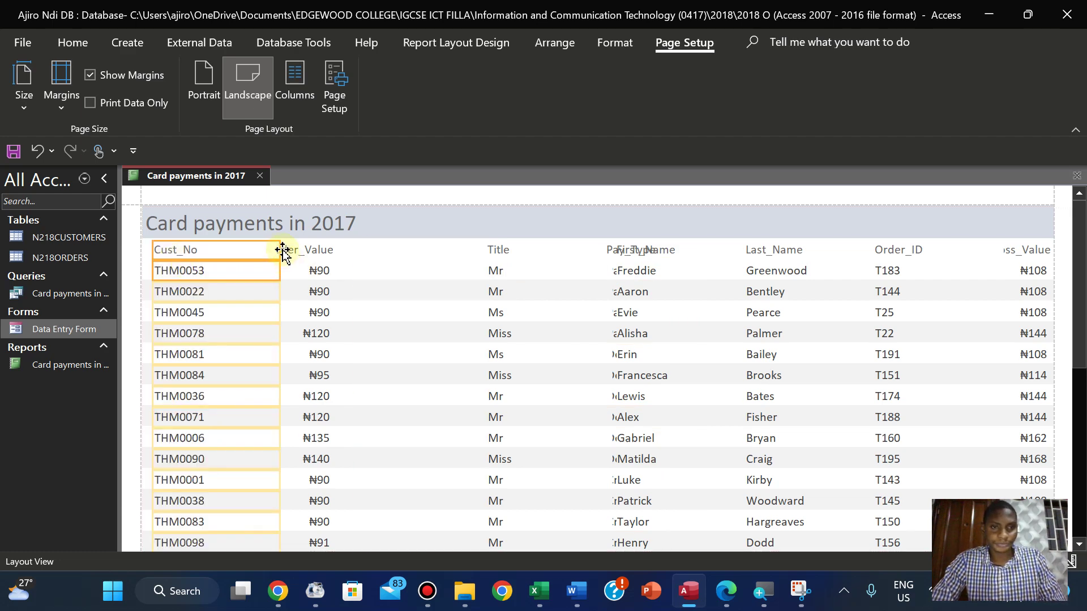
{"action": "left_click_drag", "start_coordinate": [278, 248], "coordinate": [223, 250]}
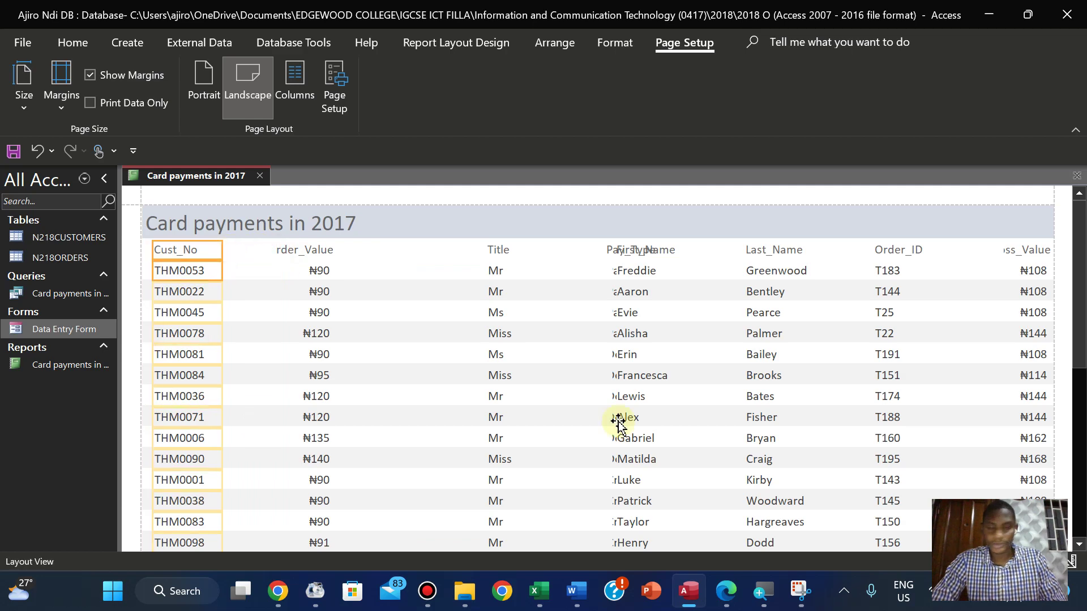
Place the Title column next to Cust_No and narrow it
{"action": "left_click", "coordinate": [729, 592]}
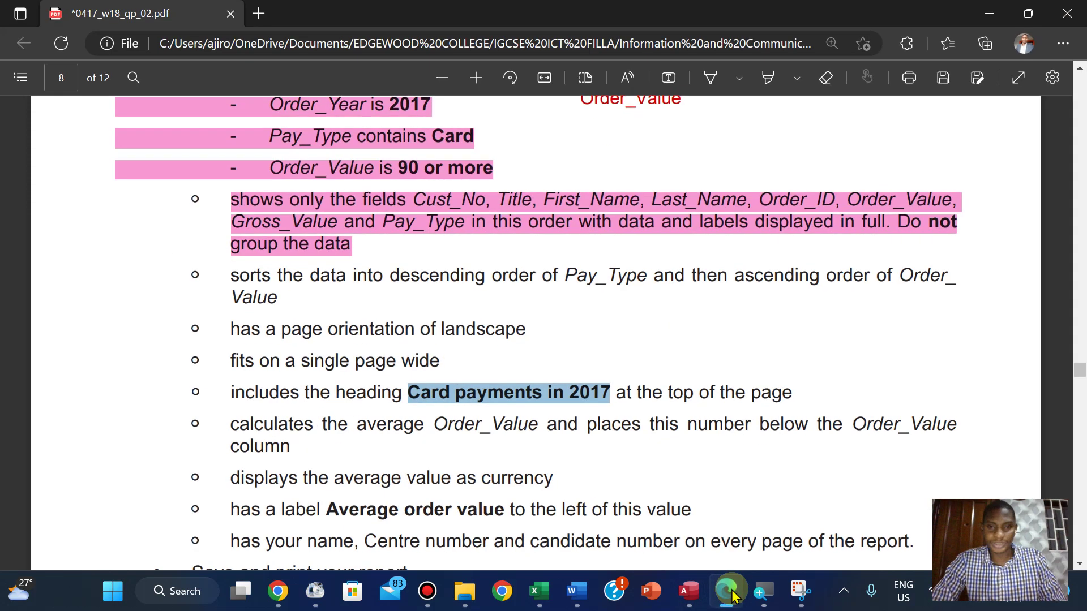
{"action": "left_click", "coordinate": [729, 592]}
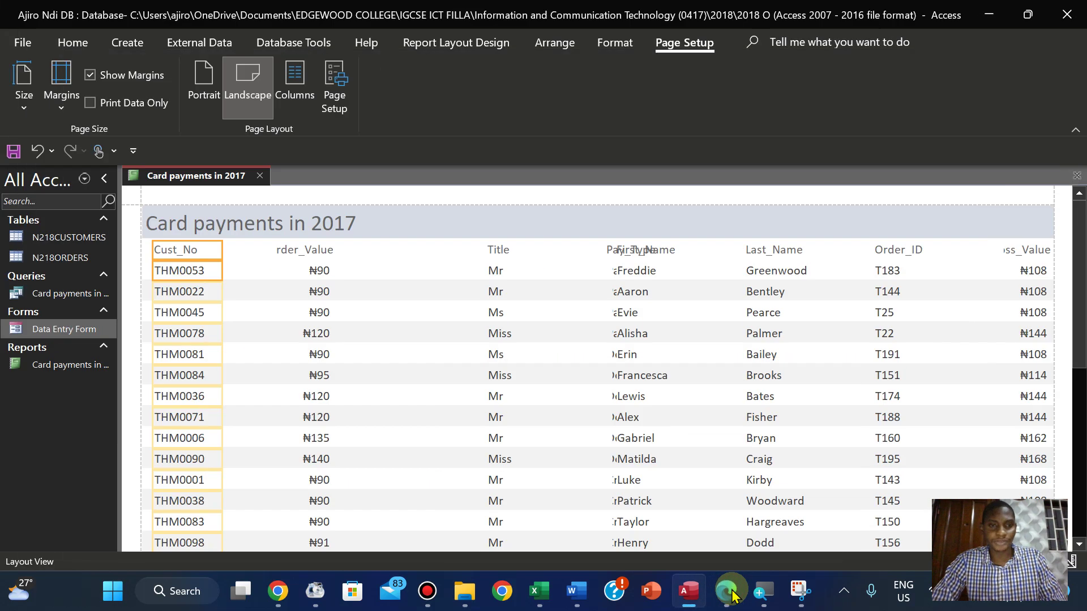
{"action": "left_click", "coordinate": [496, 250]}
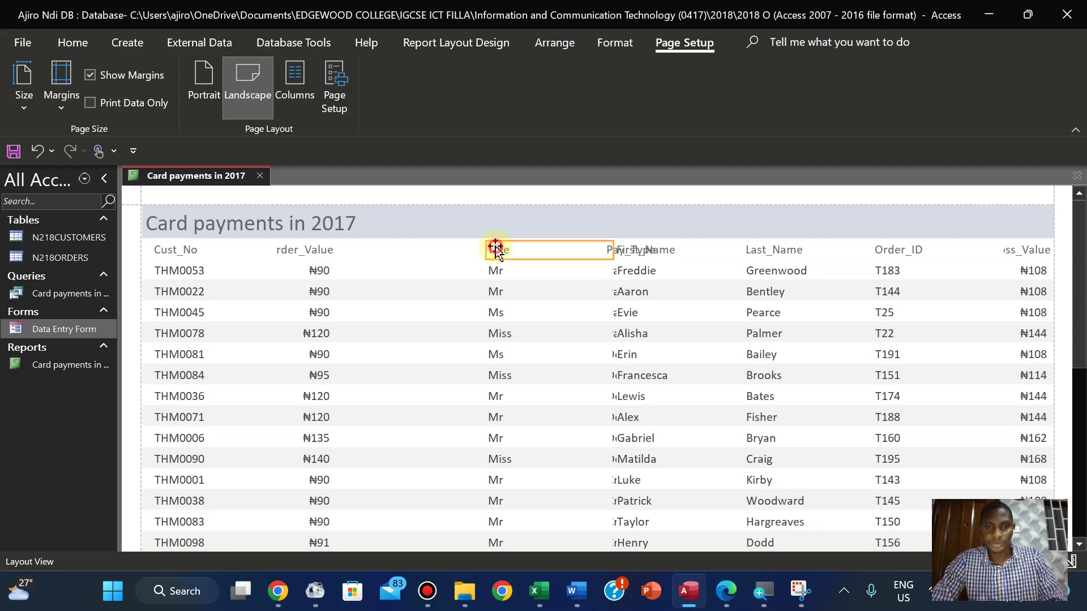
{"action": "left_click", "coordinate": [496, 273], "text": "shift"}
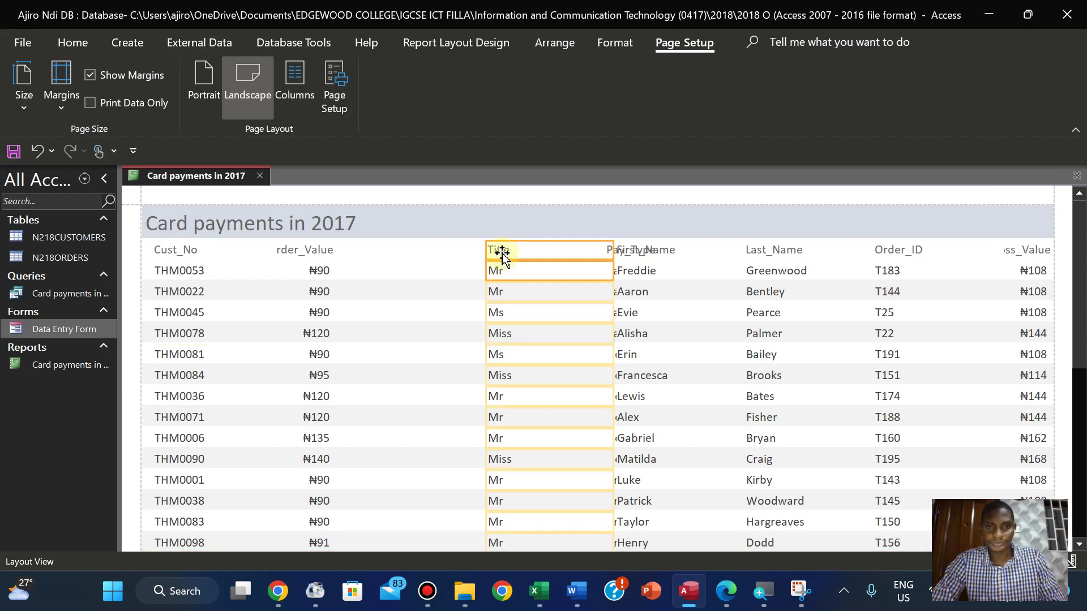
{"action": "left_click_drag", "start_coordinate": [241, 249], "coordinate": [236, 247]}
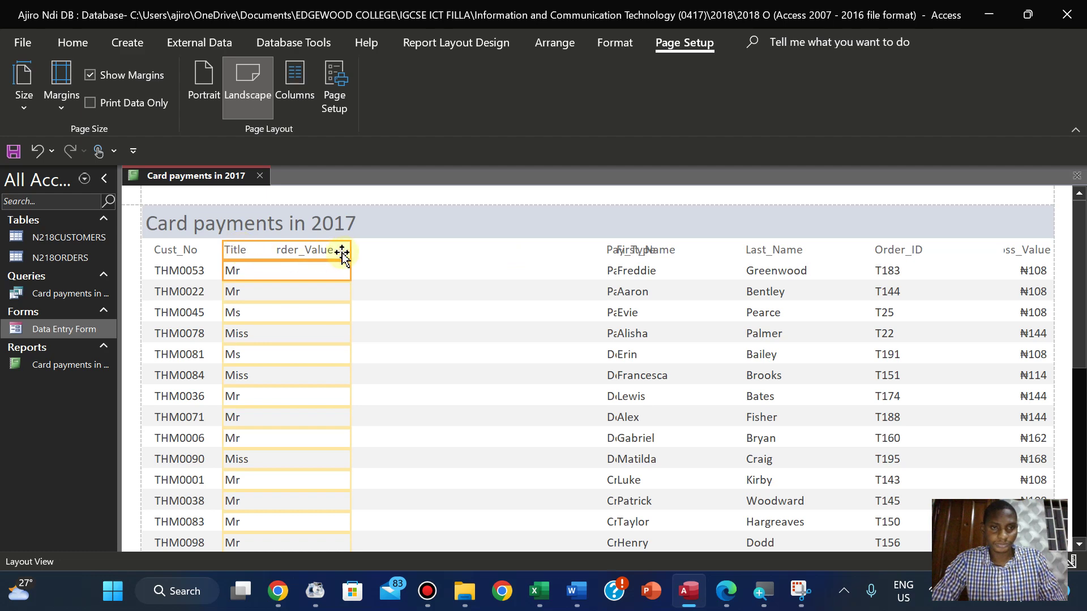
{"action": "left_click_drag", "start_coordinate": [350, 248], "coordinate": [270, 253]}
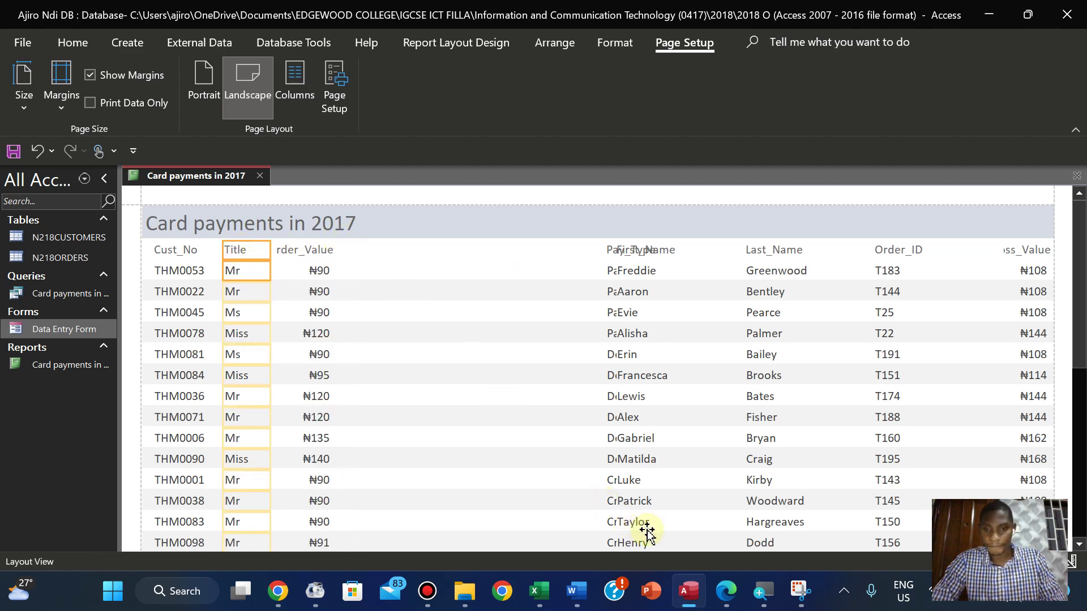
Shift the Order_Value column further right to clear space
{"action": "left_click", "coordinate": [727, 604]}
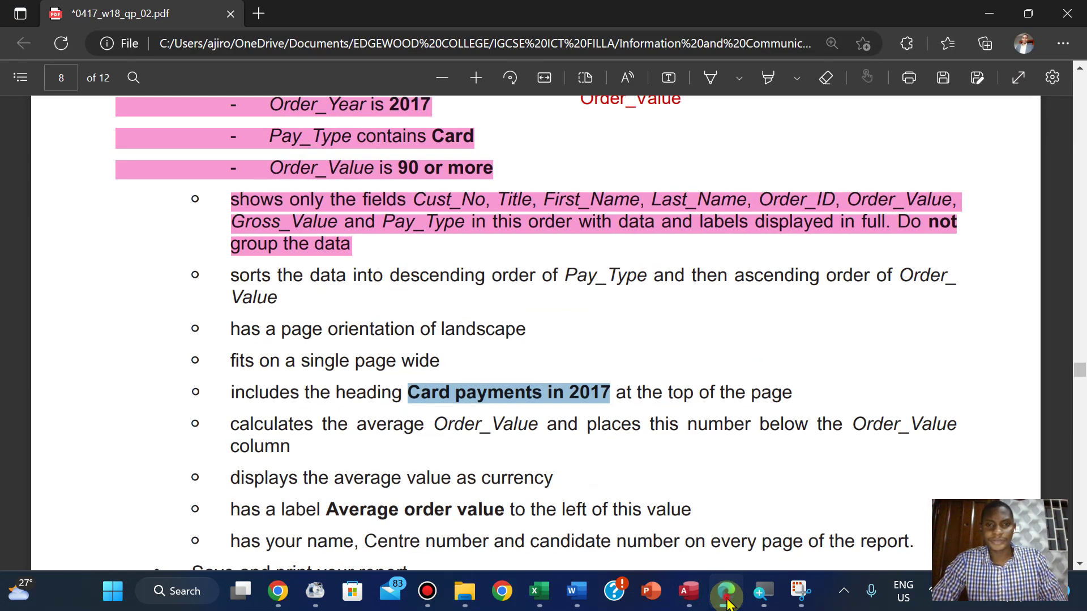
{"action": "left_click", "coordinate": [727, 604]}
{"action": "left_click", "coordinate": [313, 252]}
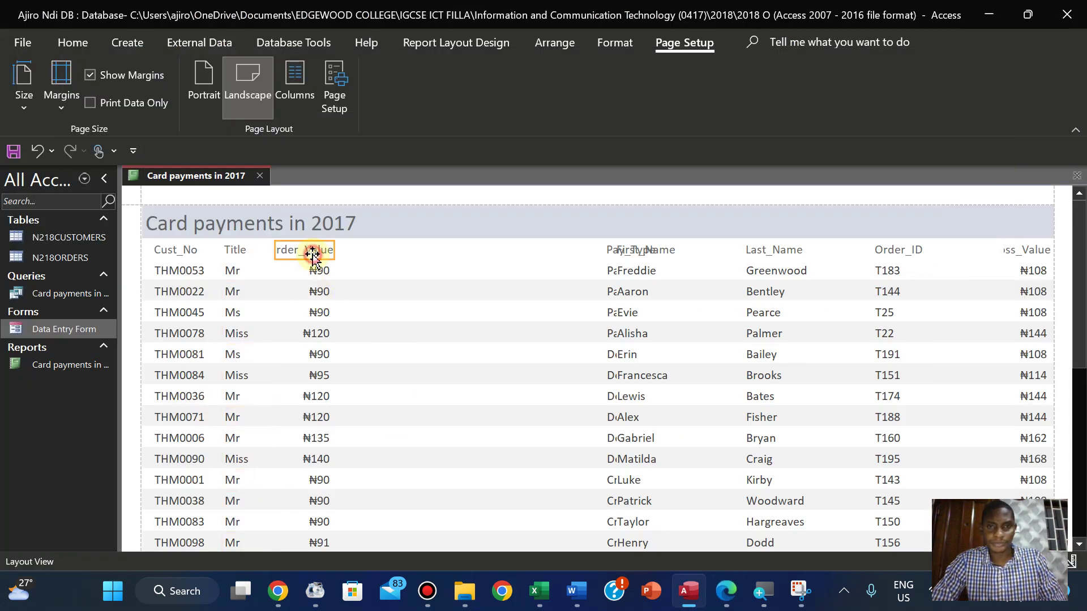
{"action": "left_click", "coordinate": [314, 268]}
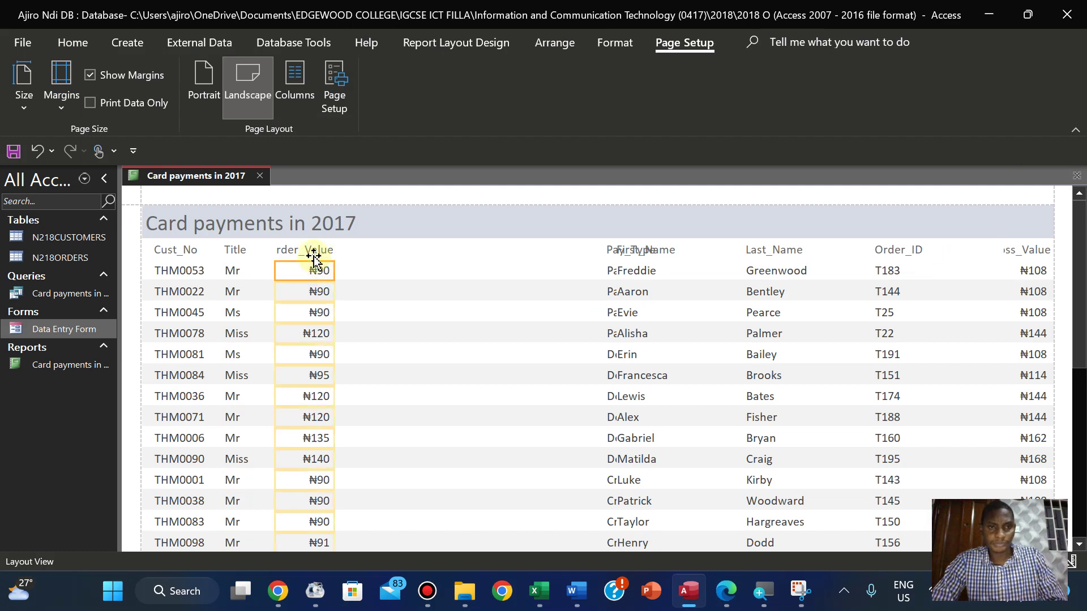
{"action": "left_click", "coordinate": [313, 252]}
{"action": "left_click", "coordinate": [316, 268]}
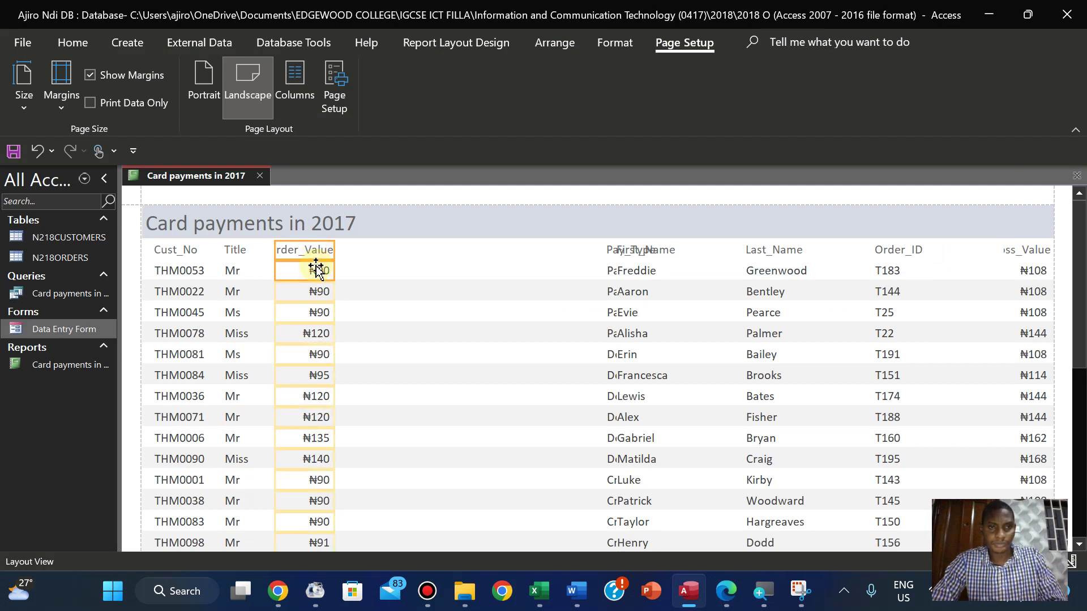
{"action": "left_click_drag", "start_coordinate": [306, 252], "coordinate": [484, 254]}
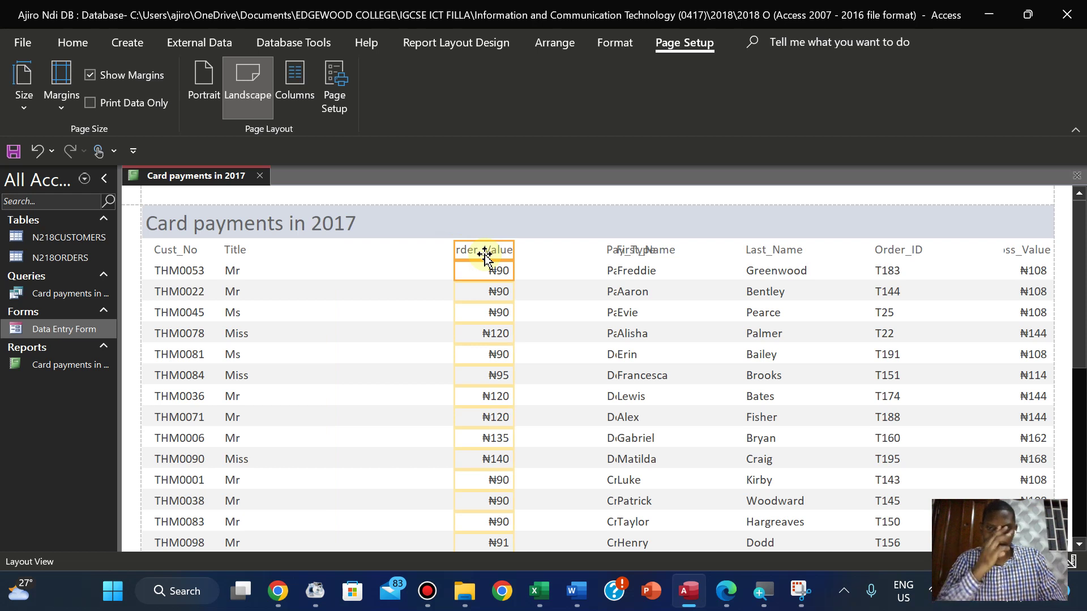
Place First_Name and then Last_Name directly after the Title column
{"action": "left_click", "coordinate": [672, 252]}
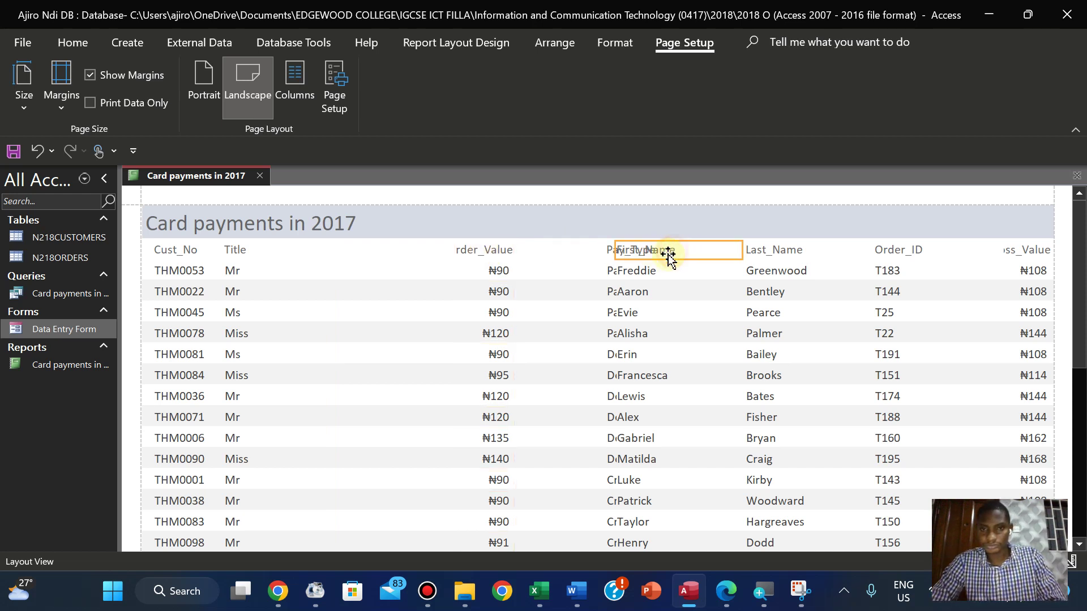
{"action": "left_click", "coordinate": [657, 271]}
{"action": "left_click_drag", "start_coordinate": [657, 267], "coordinate": [291, 252]}
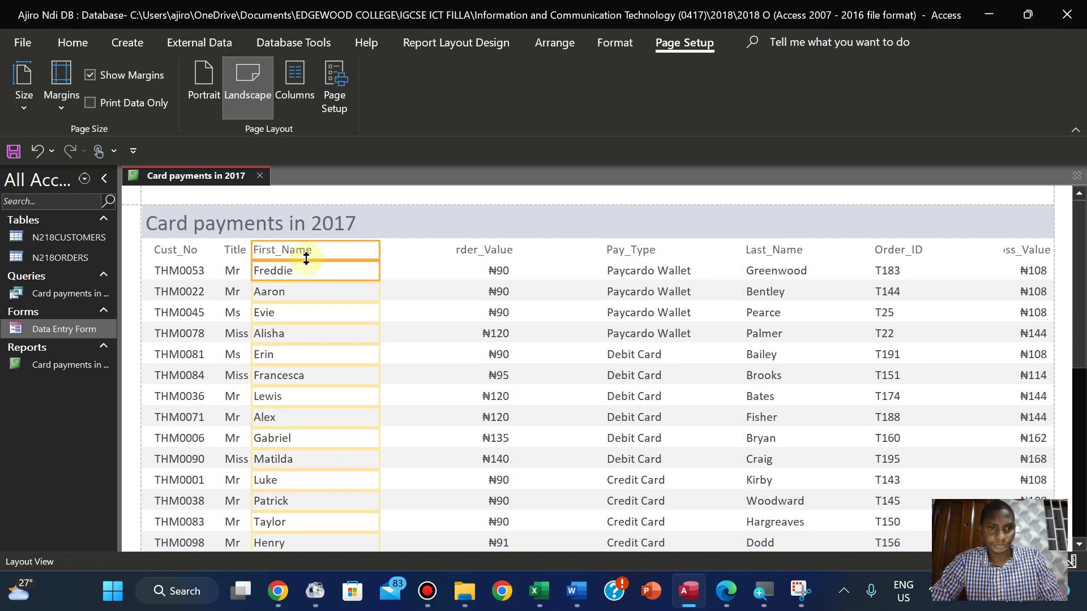
{"action": "left_click_drag", "start_coordinate": [312, 252], "coordinate": [321, 253]}
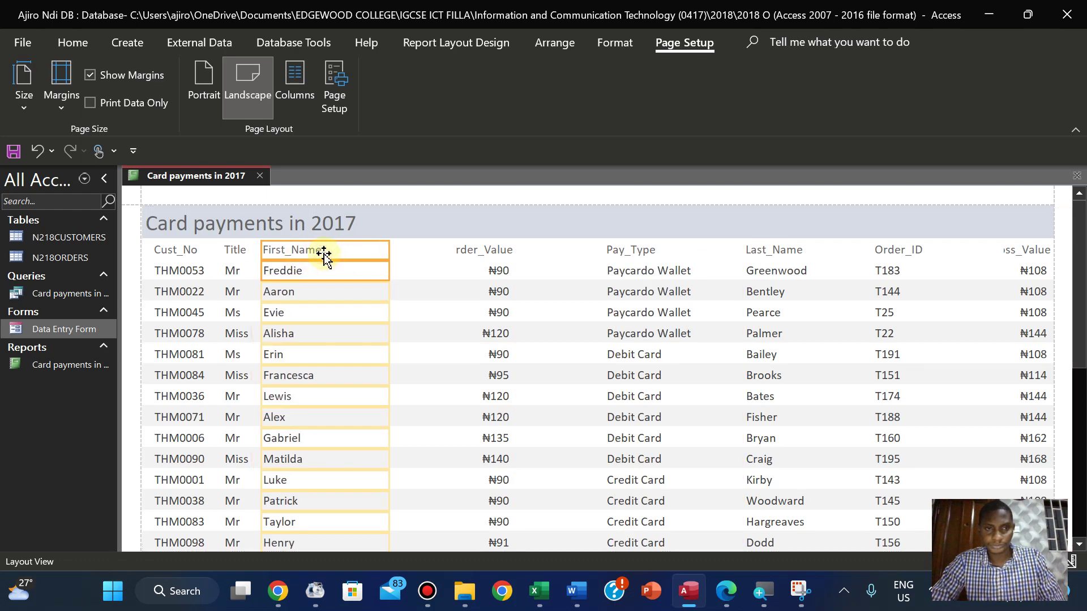
{"action": "left_click", "coordinate": [748, 249]}
{"action": "left_click", "coordinate": [759, 272], "text": "shift"}
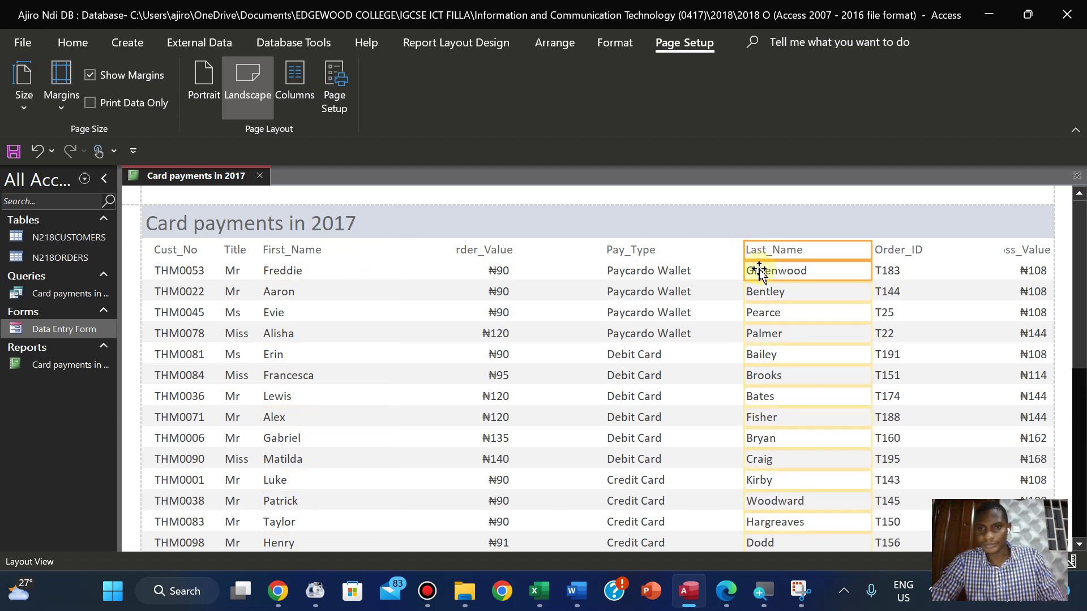
{"action": "left_click_drag", "start_coordinate": [759, 272], "coordinate": [360, 266]}
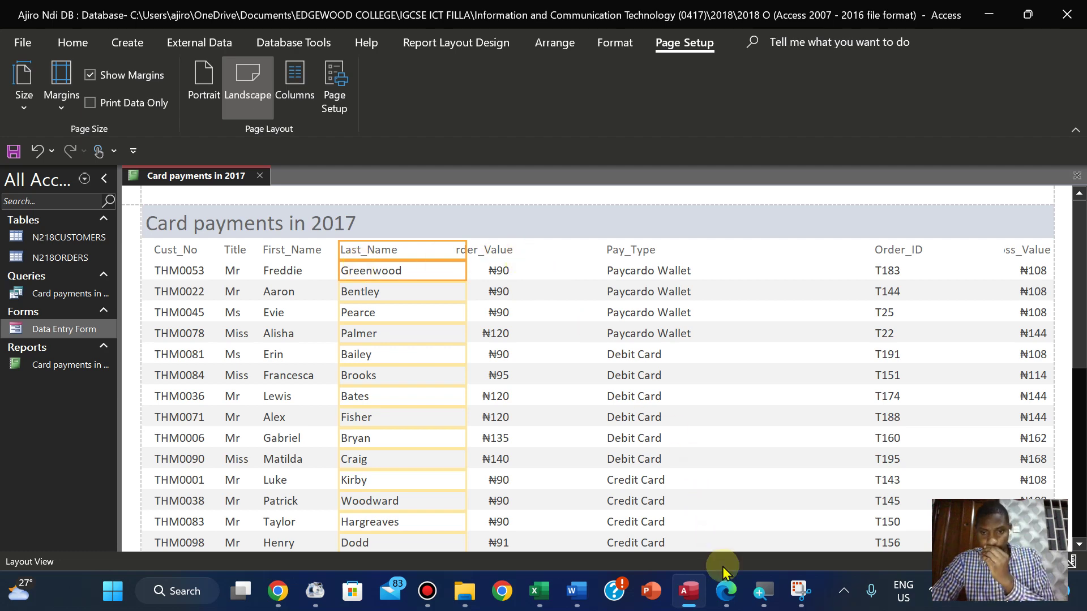
{"action": "left_click", "coordinate": [728, 591]}
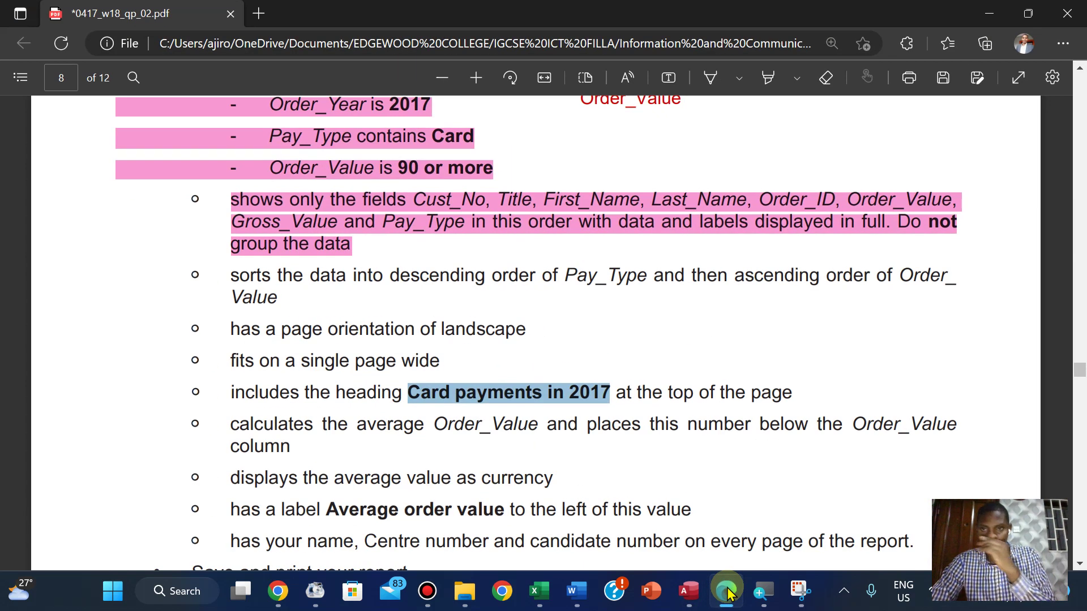
Move Order_Value past Pay_Type, and put a narrowed Order_ID column after Last_Name
{"action": "left_click", "coordinate": [727, 592]}
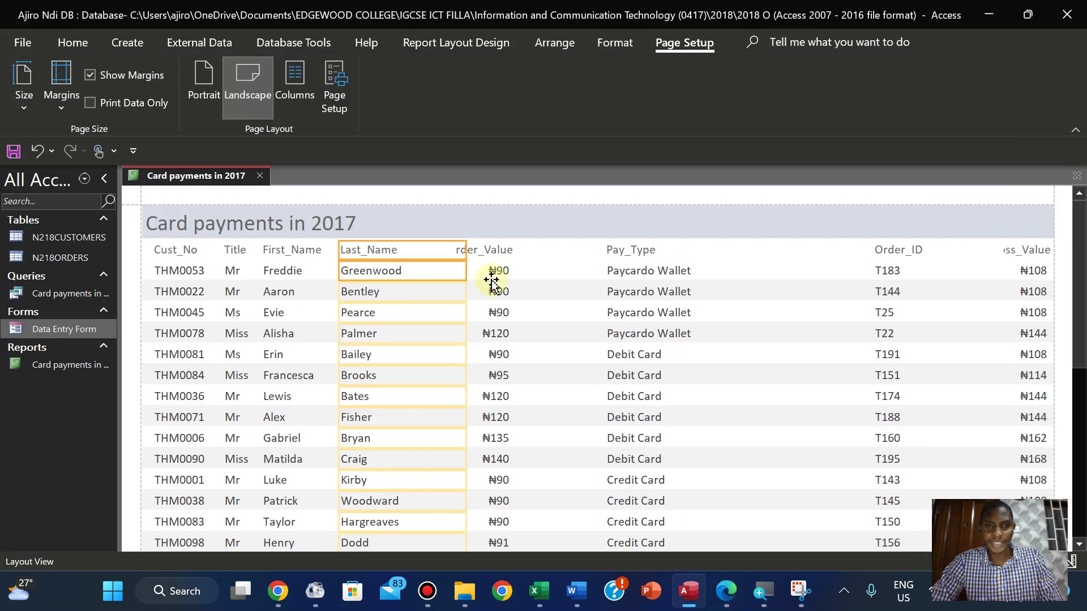
{"action": "left_click", "coordinate": [480, 250]}
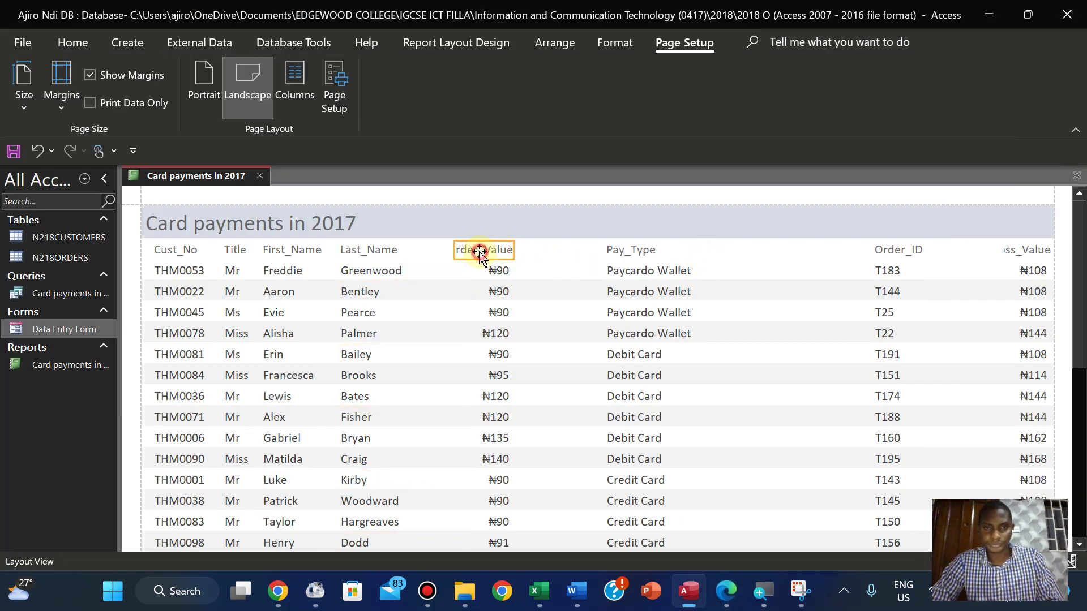
{"action": "left_click", "coordinate": [491, 274]}
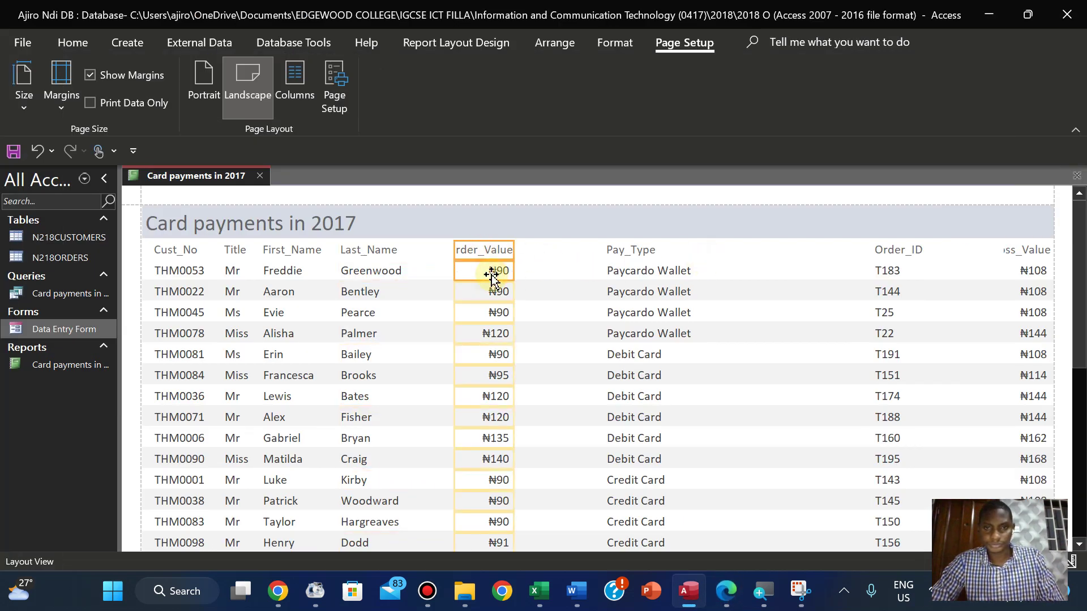
{"action": "left_click_drag", "start_coordinate": [492, 274], "coordinate": [764, 258]}
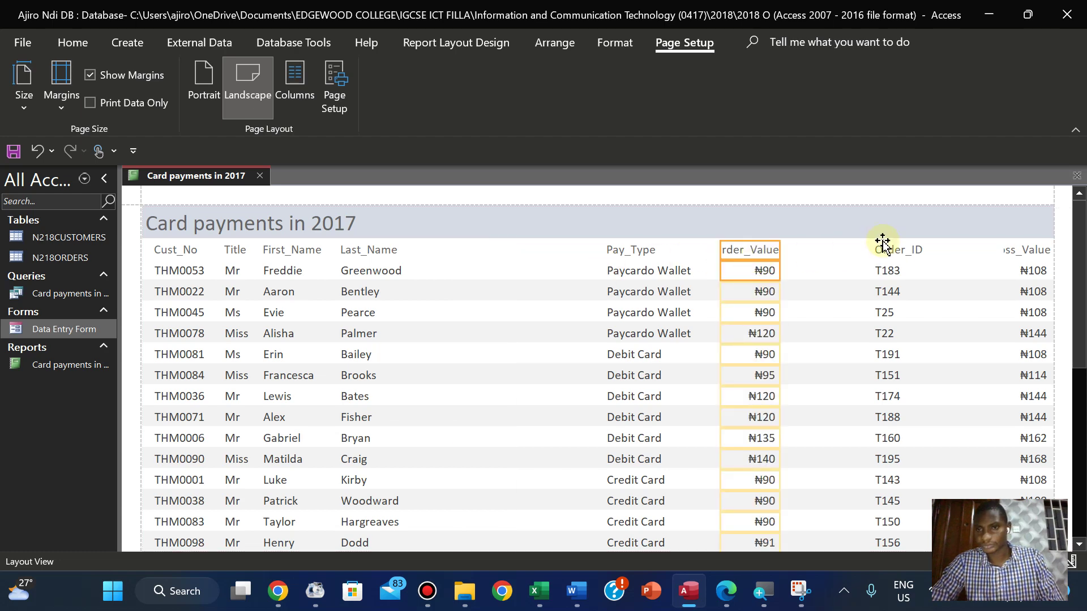
{"action": "left_click", "coordinate": [882, 243]}
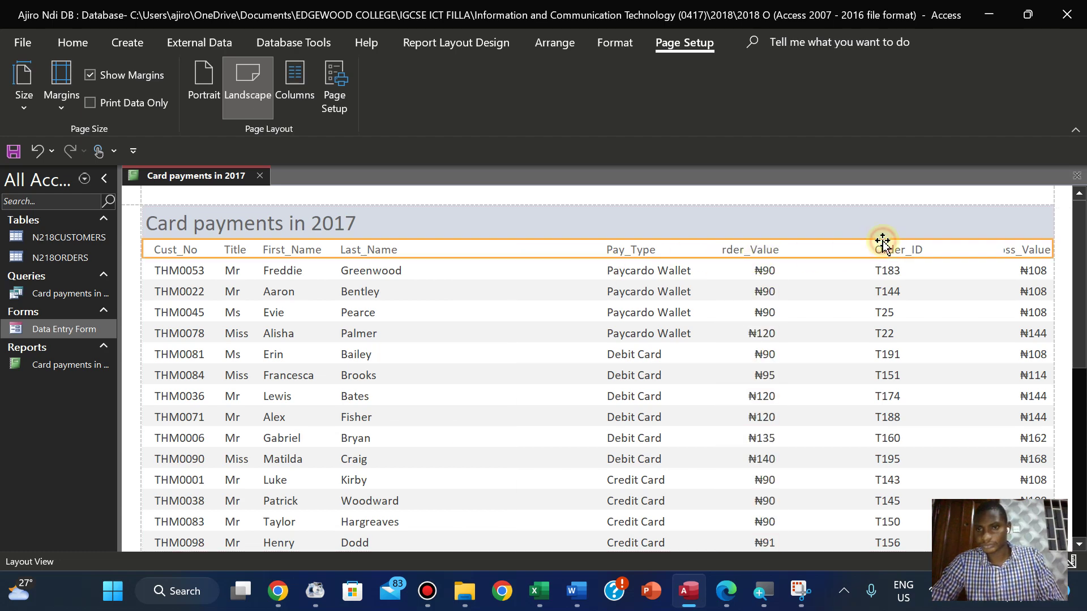
{"action": "left_click", "coordinate": [885, 272]}
{"action": "left_click_drag", "start_coordinate": [887, 273], "coordinate": [459, 262]}
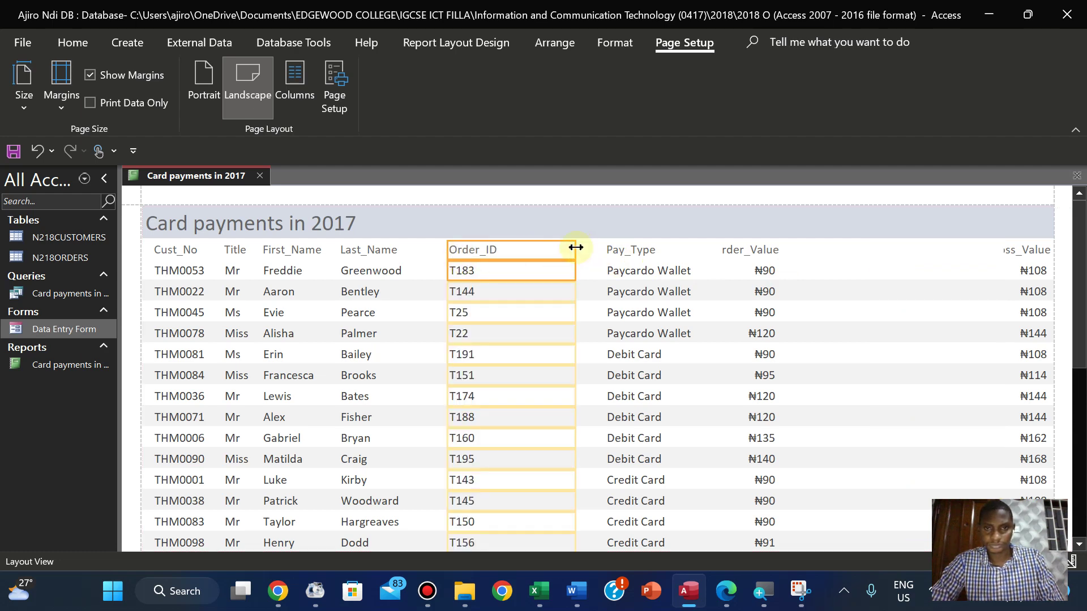
{"action": "left_click_drag", "start_coordinate": [576, 248], "coordinate": [539, 247]}
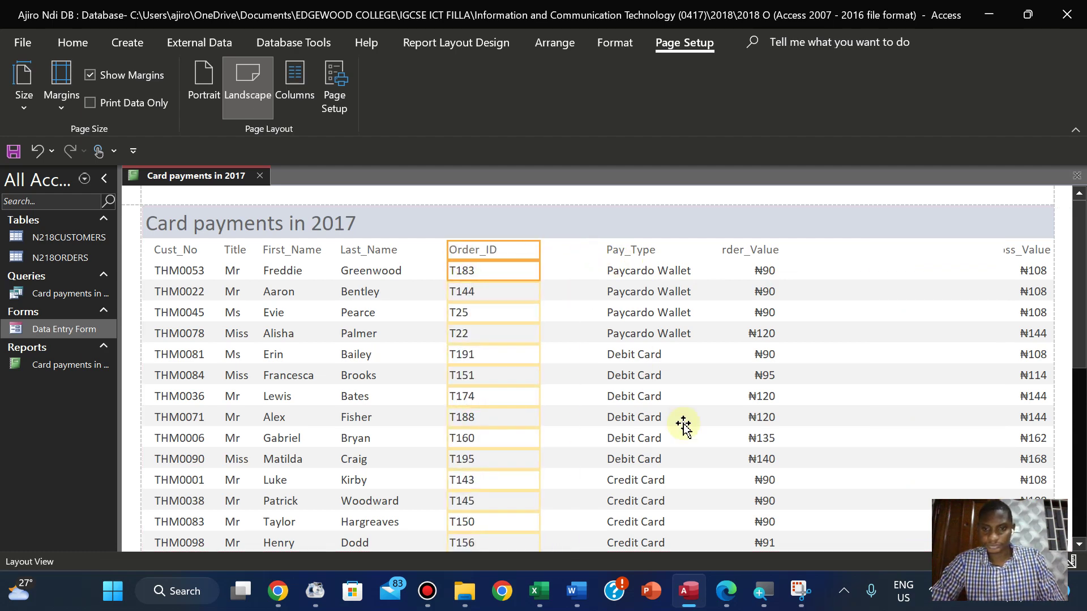
Move Pay_Type to the right and Order_Value to sit right after Order_ID
{"action": "left_click", "coordinate": [724, 590]}
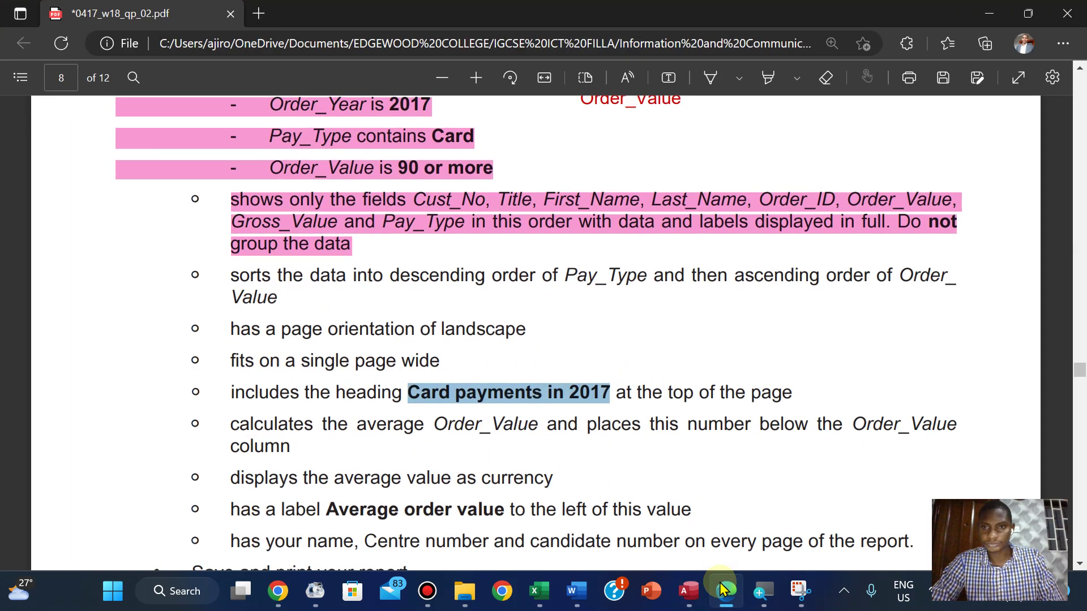
{"action": "left_click", "coordinate": [721, 587]}
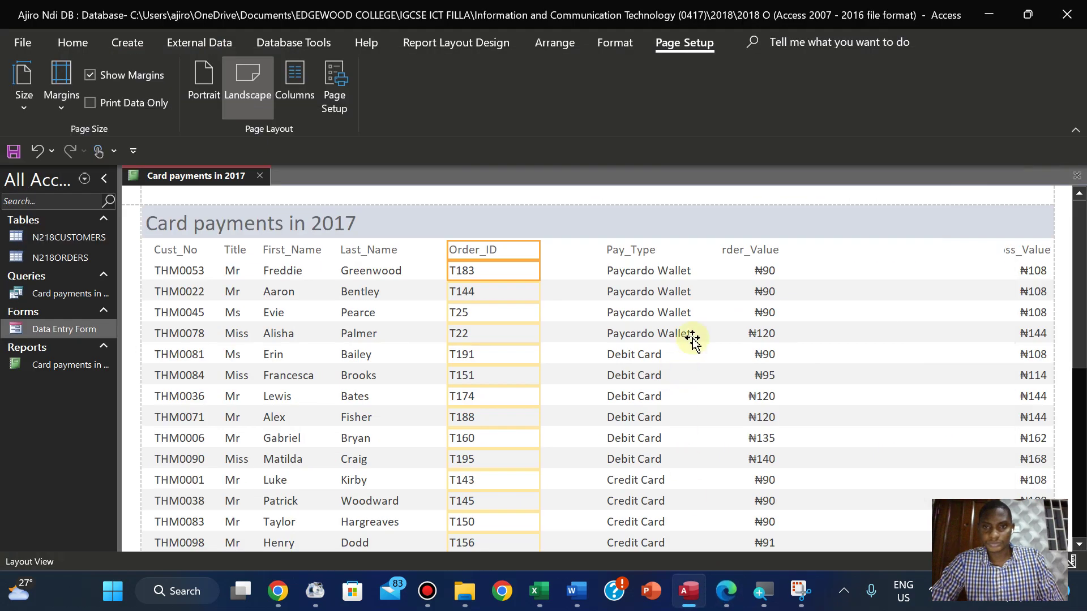
{"action": "left_click", "coordinate": [636, 248]}
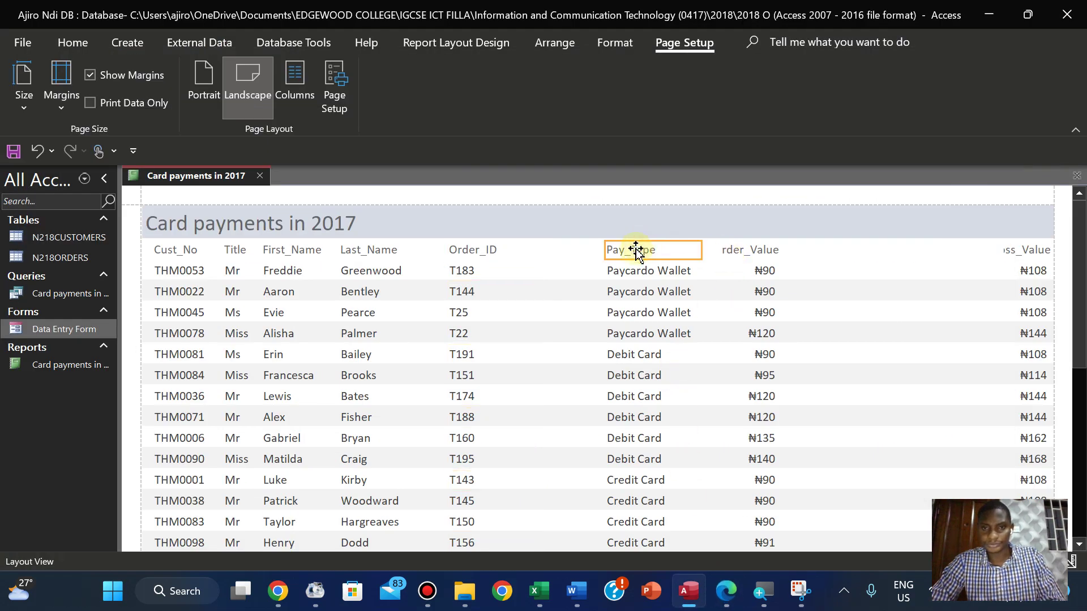
{"action": "left_click", "coordinate": [626, 272]}
{"action": "left_click_drag", "start_coordinate": [627, 272], "coordinate": [833, 261]}
{"action": "left_click", "coordinate": [743, 253]}
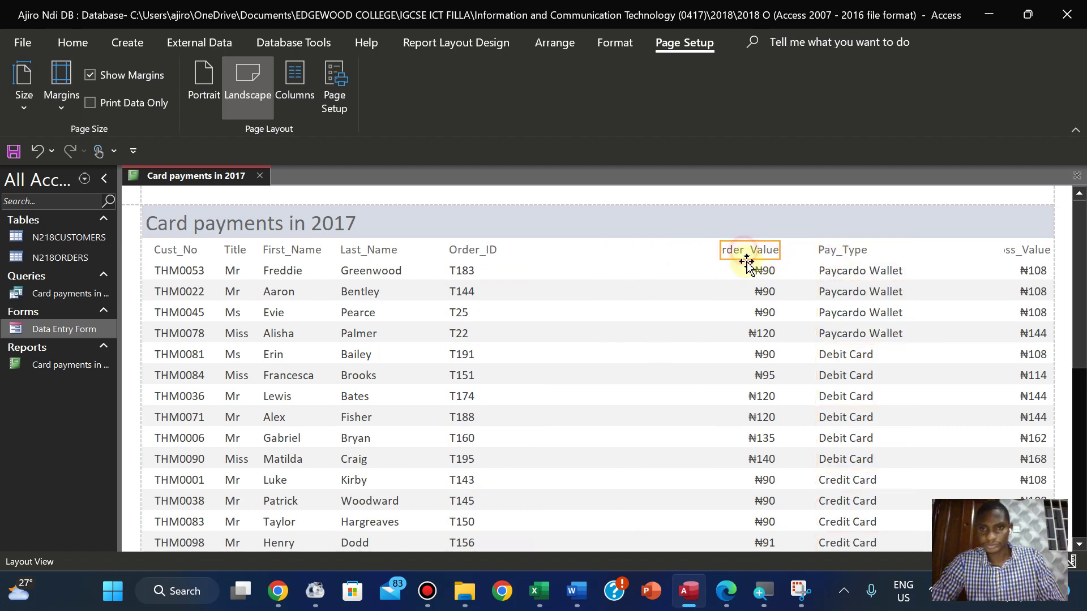
{"action": "left_click", "coordinate": [750, 270]}
{"action": "left_click_drag", "start_coordinate": [751, 270], "coordinate": [533, 249]}
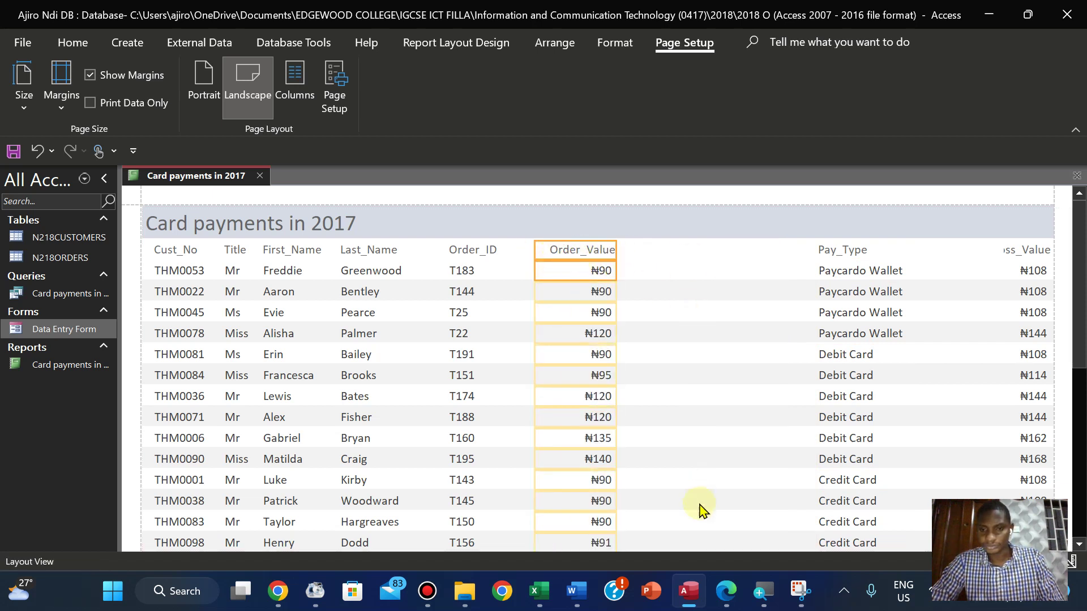
Place the Gross_Value column between Order_Value and Pay_Type
{"action": "left_click", "coordinate": [730, 589]}
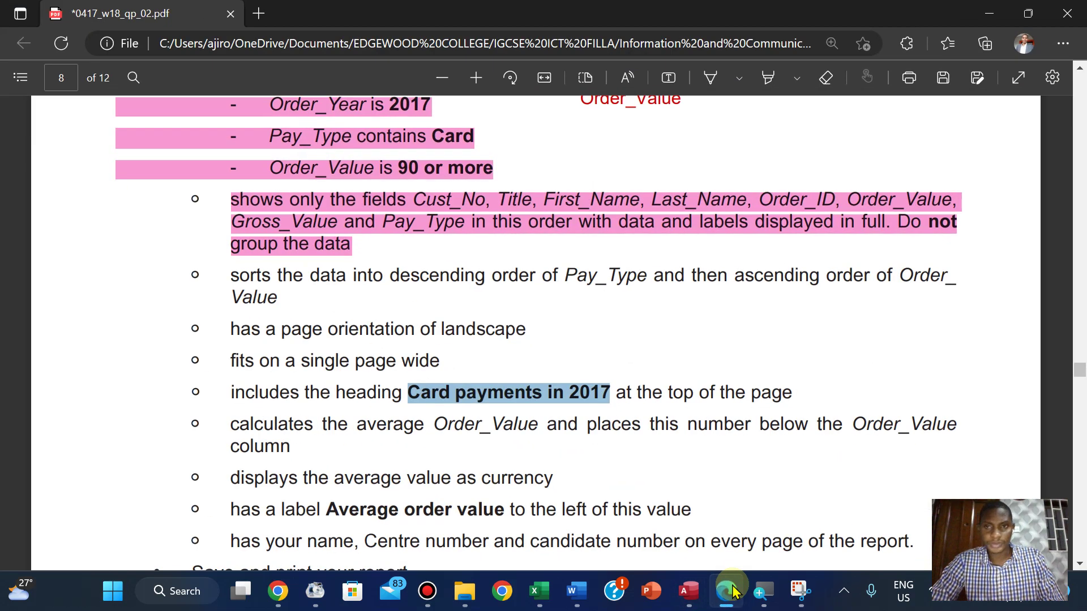
{"action": "left_click", "coordinate": [730, 590]}
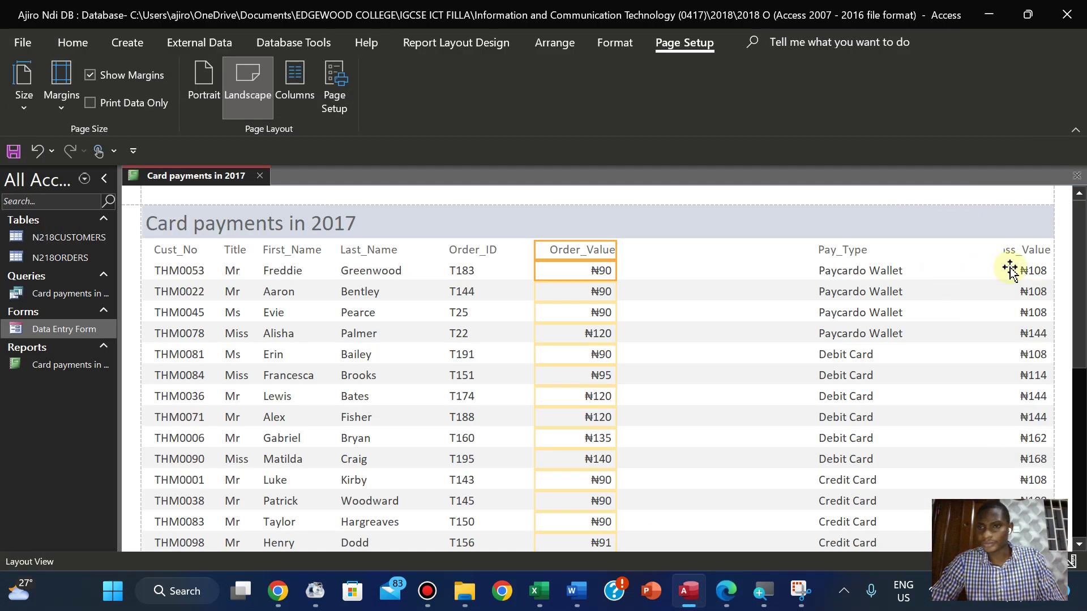
{"action": "left_click", "coordinate": [1010, 253]}
{"action": "left_click", "coordinate": [1014, 270]}
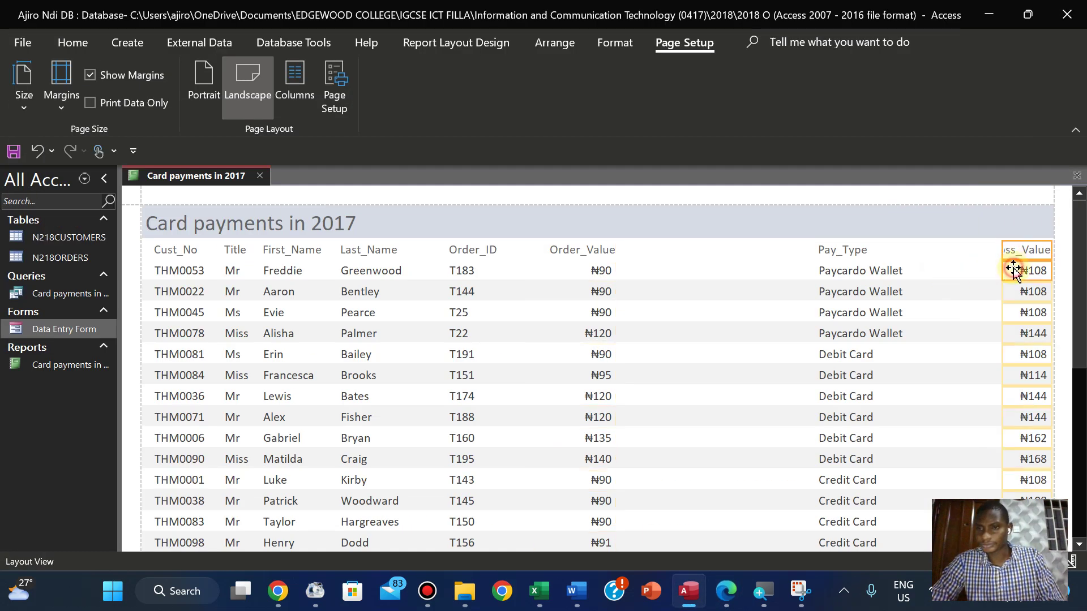
{"action": "left_click_drag", "start_coordinate": [1014, 271], "coordinate": [702, 250]}
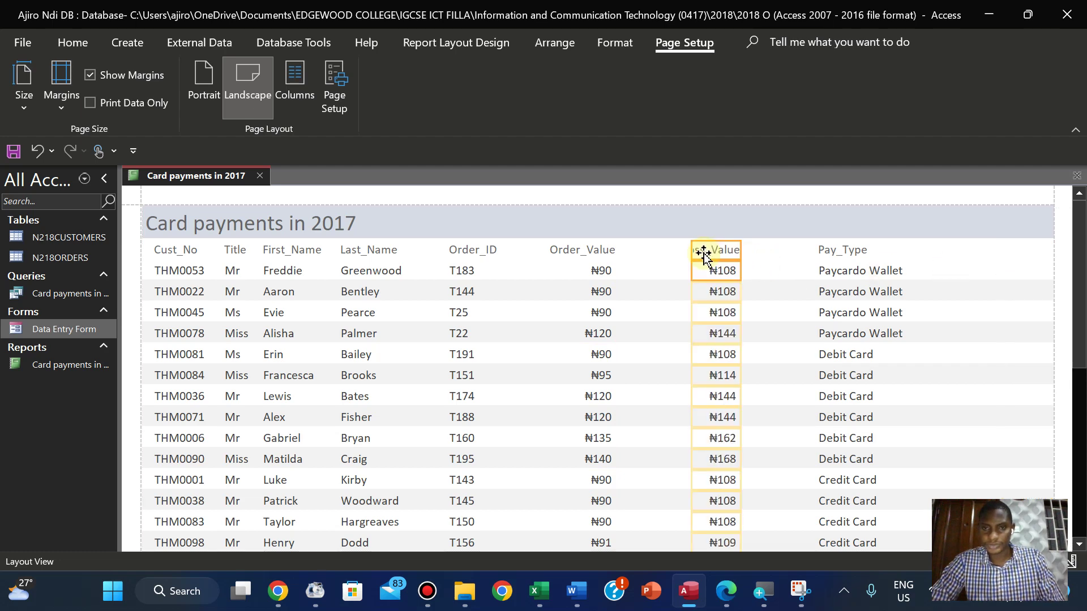
{"action": "left_click", "coordinate": [720, 589]}
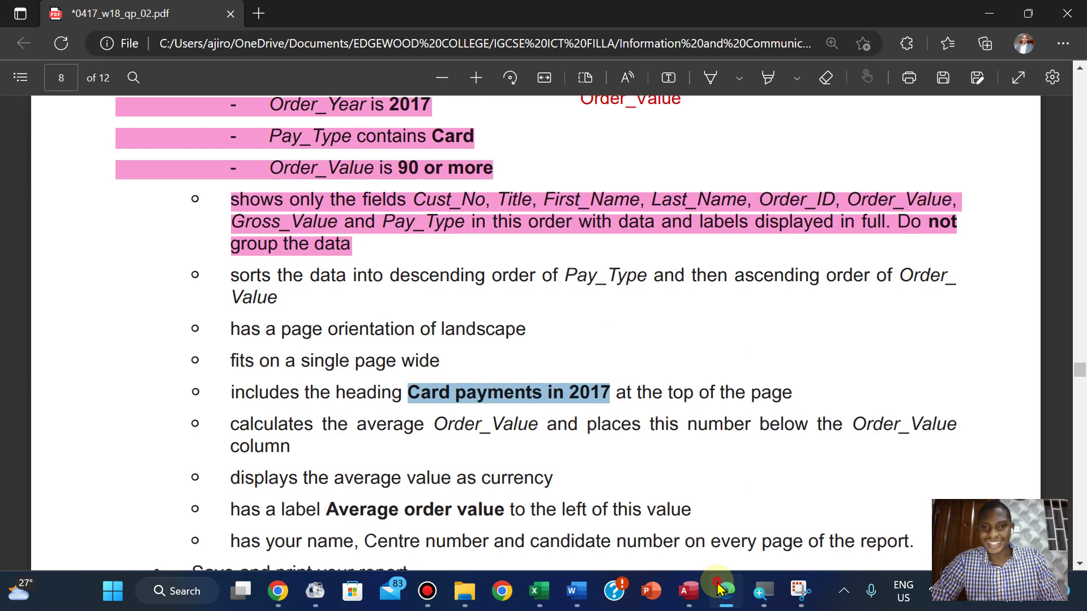
Widen Gross_Value to show its full heading and narrow Last_Name to clear Order_ID
{"action": "left_click", "coordinate": [718, 588]}
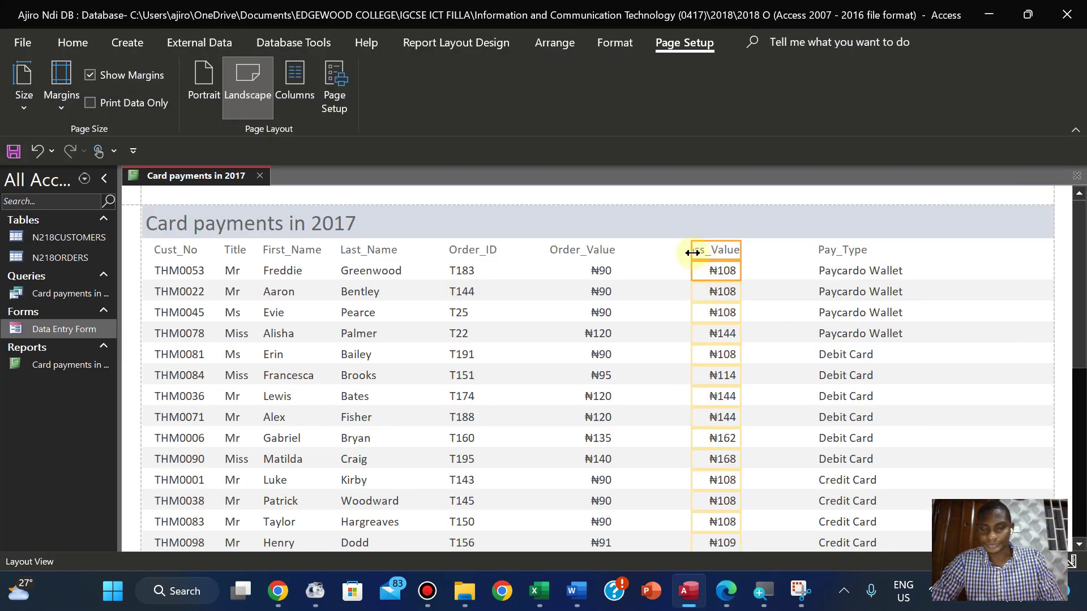
{"action": "left_click_drag", "start_coordinate": [693, 253], "coordinate": [660, 251]}
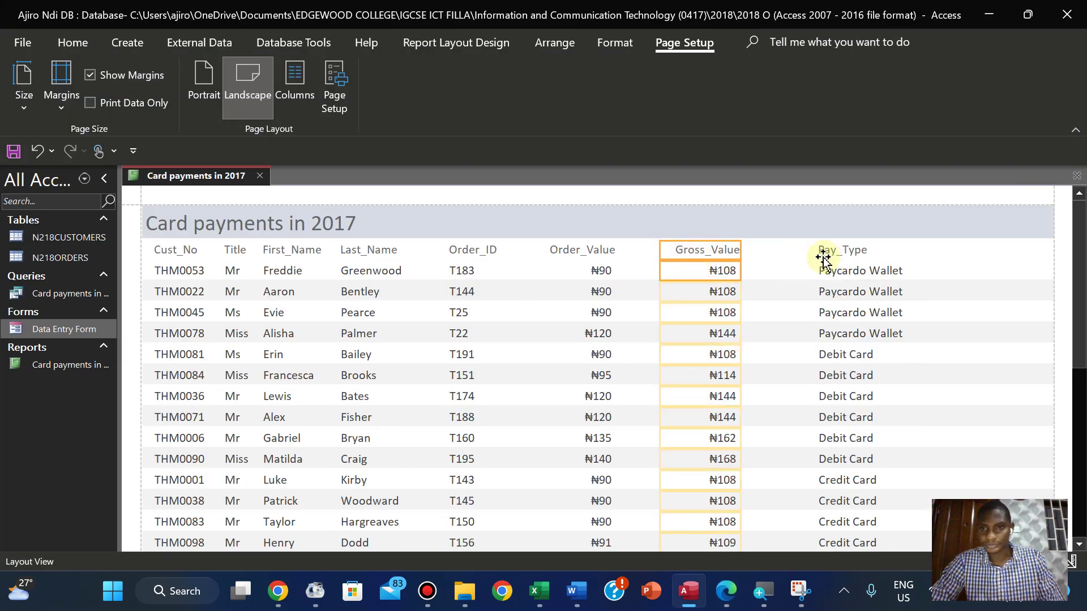
{"action": "left_click", "coordinate": [359, 249]}
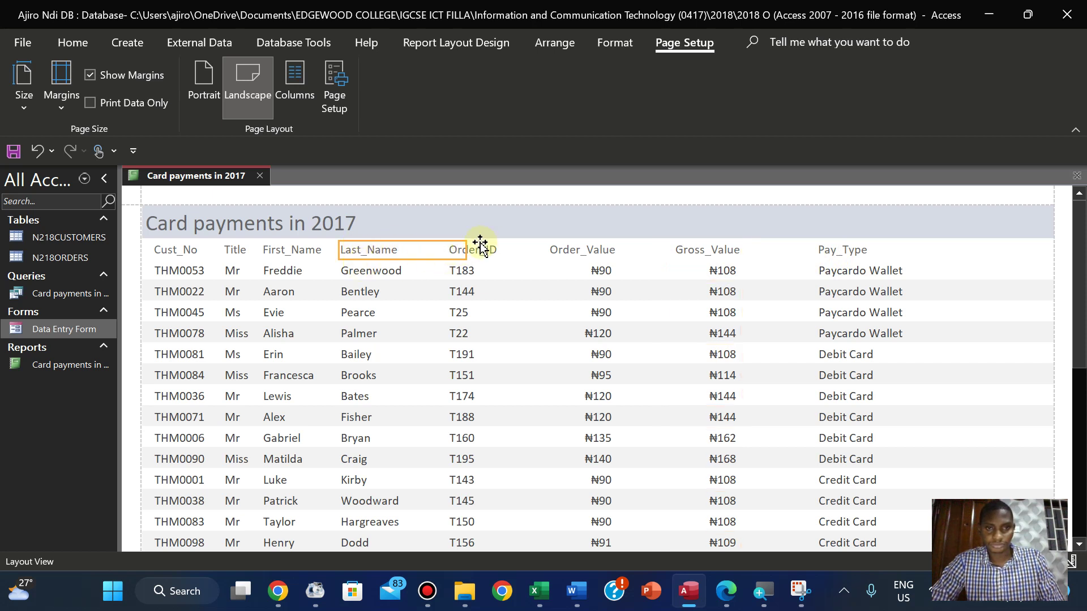
{"action": "left_click", "coordinate": [390, 272], "text": "ctrl"}
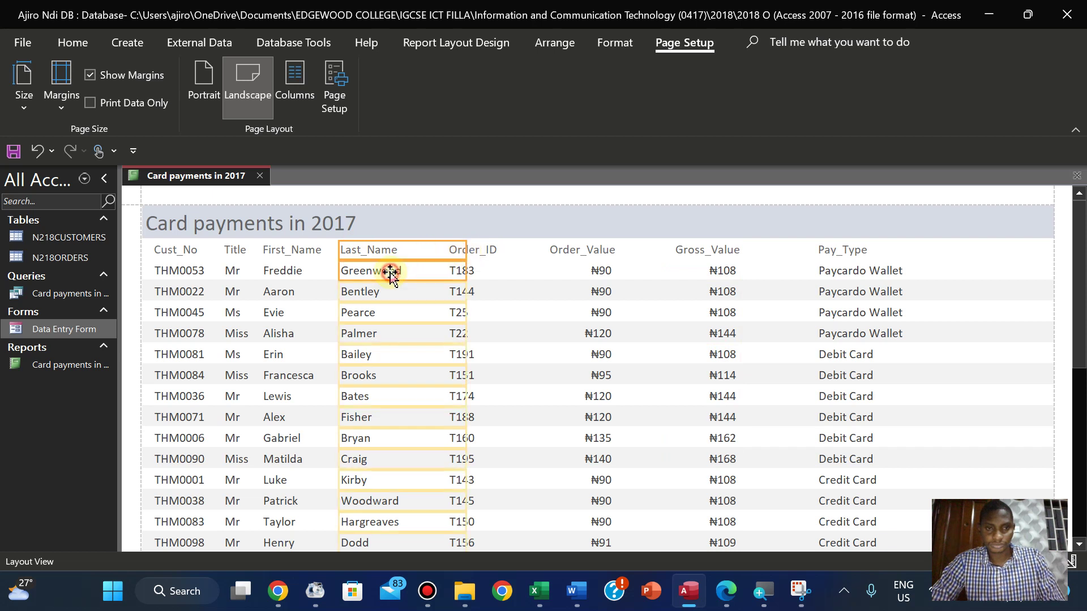
{"action": "left_click_drag", "start_coordinate": [464, 249], "coordinate": [431, 249]}
Select the Order_Value column's heading and values for realignment
{"action": "left_click", "coordinate": [485, 249]}
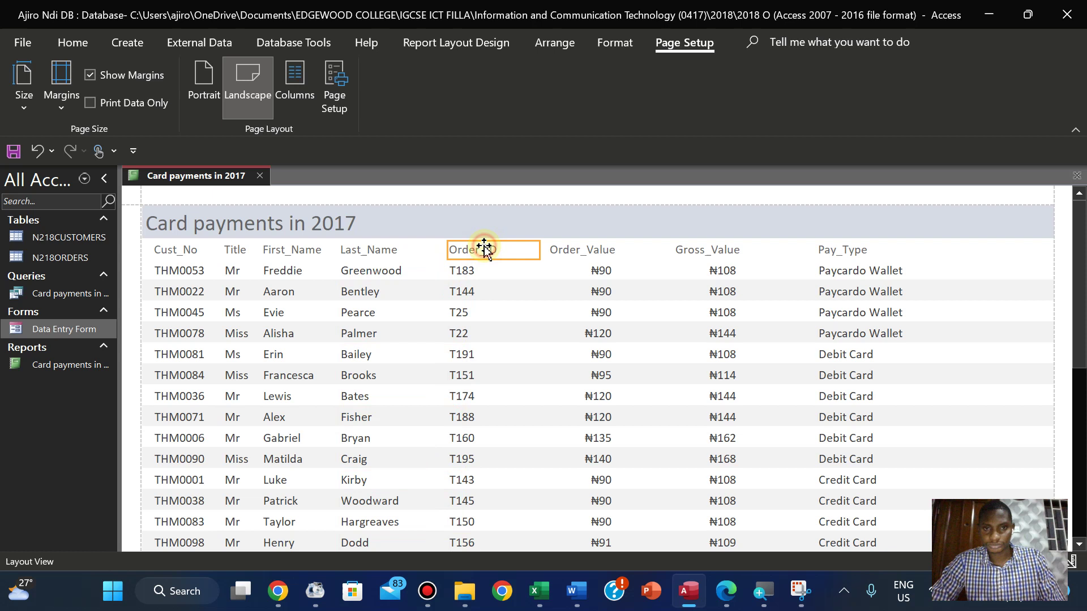
{"action": "left_click", "coordinate": [579, 249]}
{"action": "left_click", "coordinate": [603, 275], "text": "ctrl"}
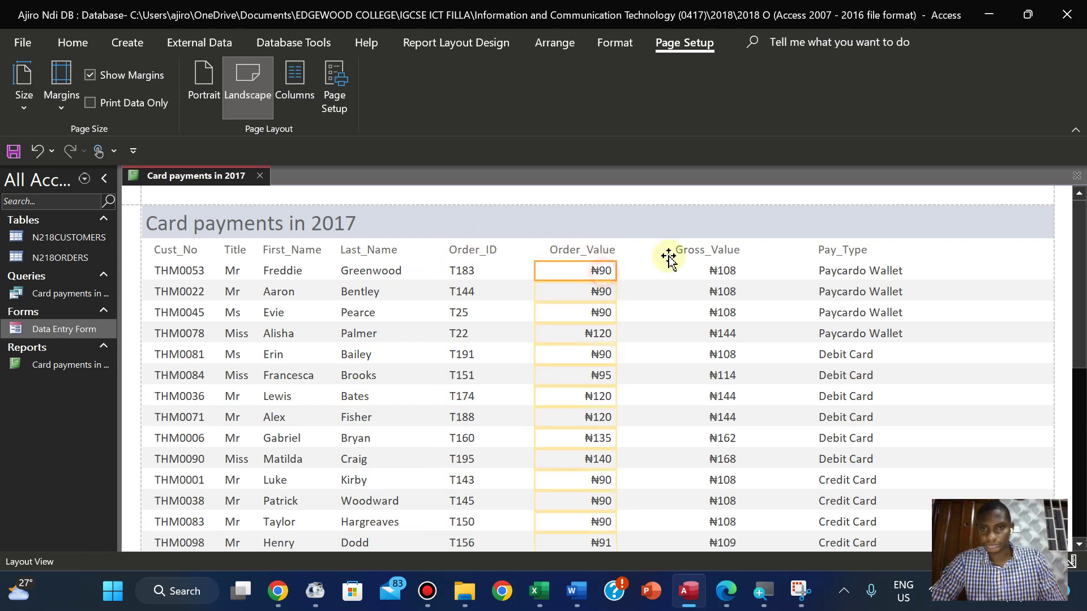
{"action": "left_click", "coordinate": [704, 251]}
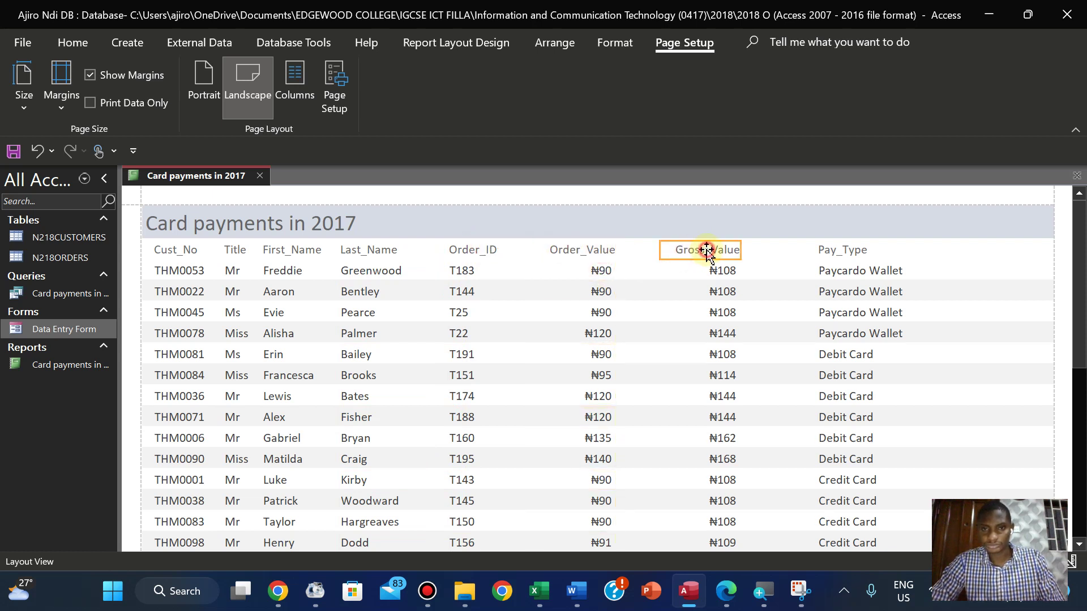
{"action": "left_click", "coordinate": [707, 250]}
{"action": "left_click", "coordinate": [718, 270]}
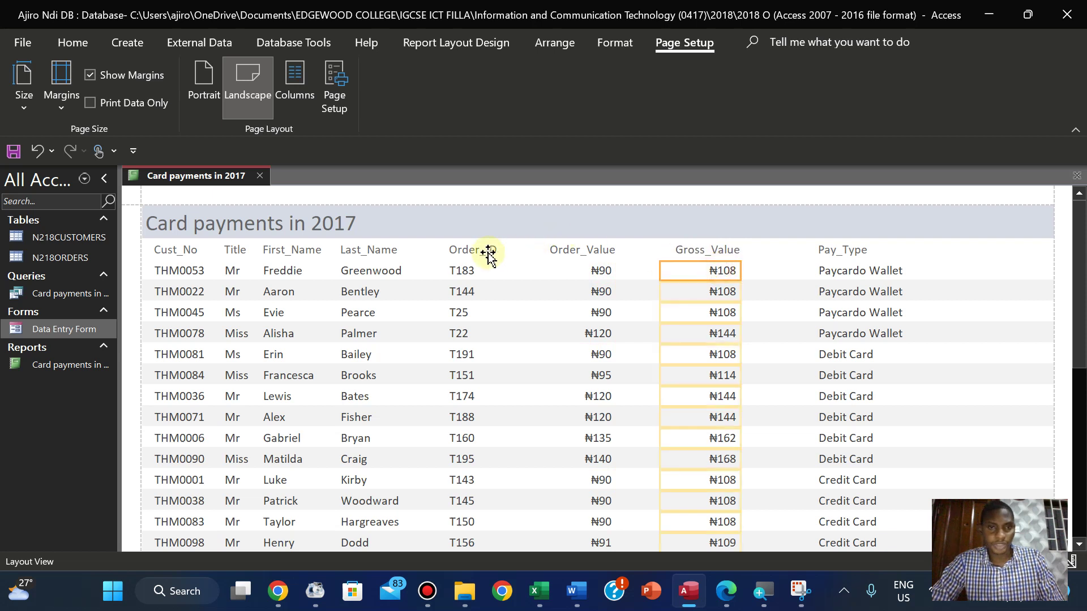
{"action": "left_click", "coordinate": [474, 245]}
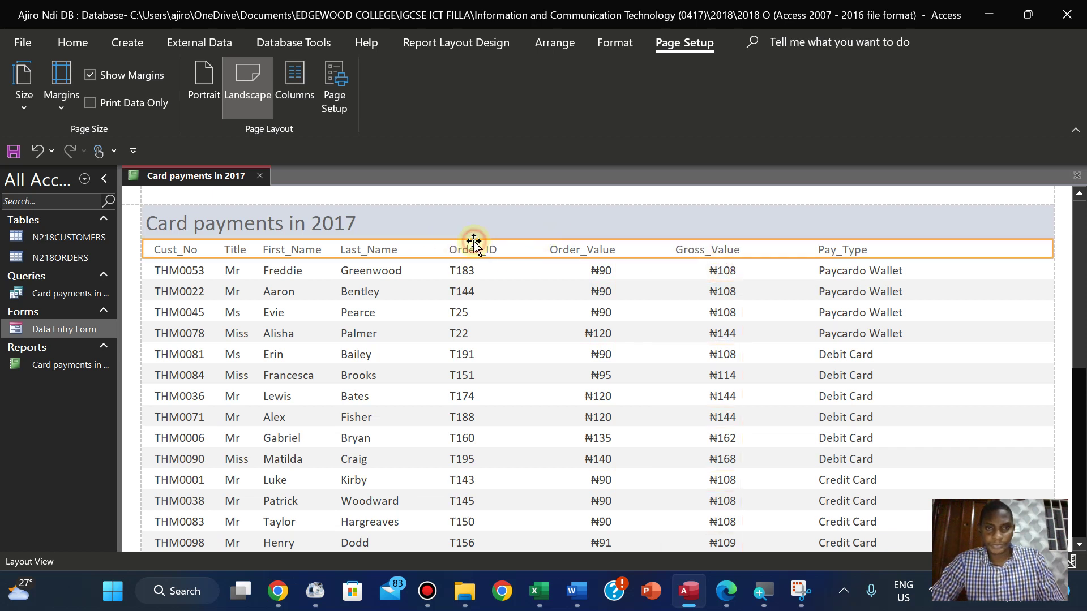
{"action": "left_click", "coordinate": [576, 251]}
{"action": "left_click", "coordinate": [600, 270]}
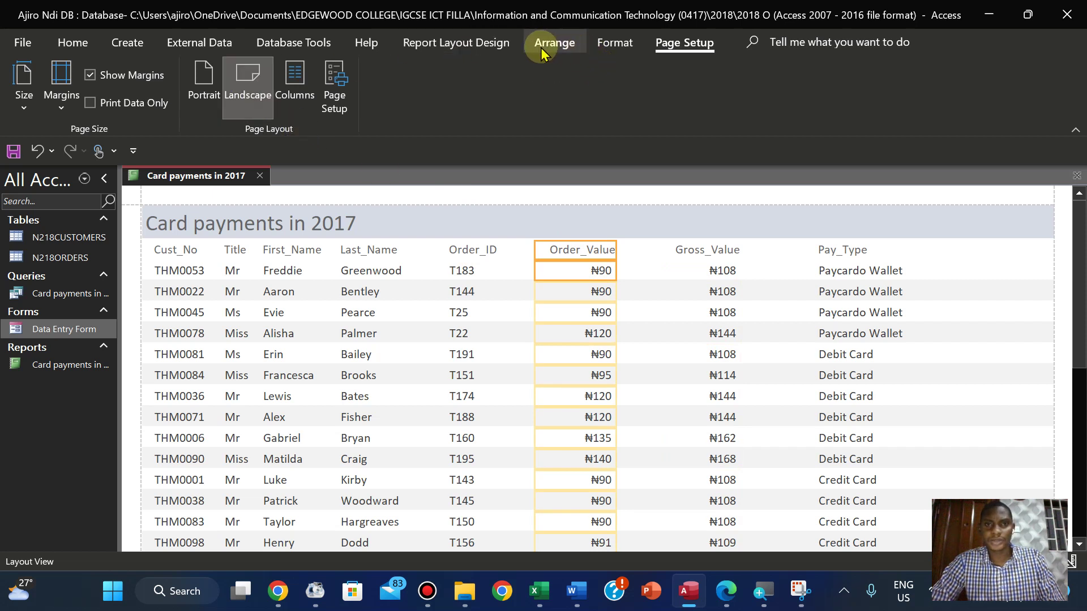
{"action": "left_click", "coordinate": [615, 43]}
Left-align the Order_Value heading and values, then widen the column to the left
{"action": "left_click", "coordinate": [262, 102]}
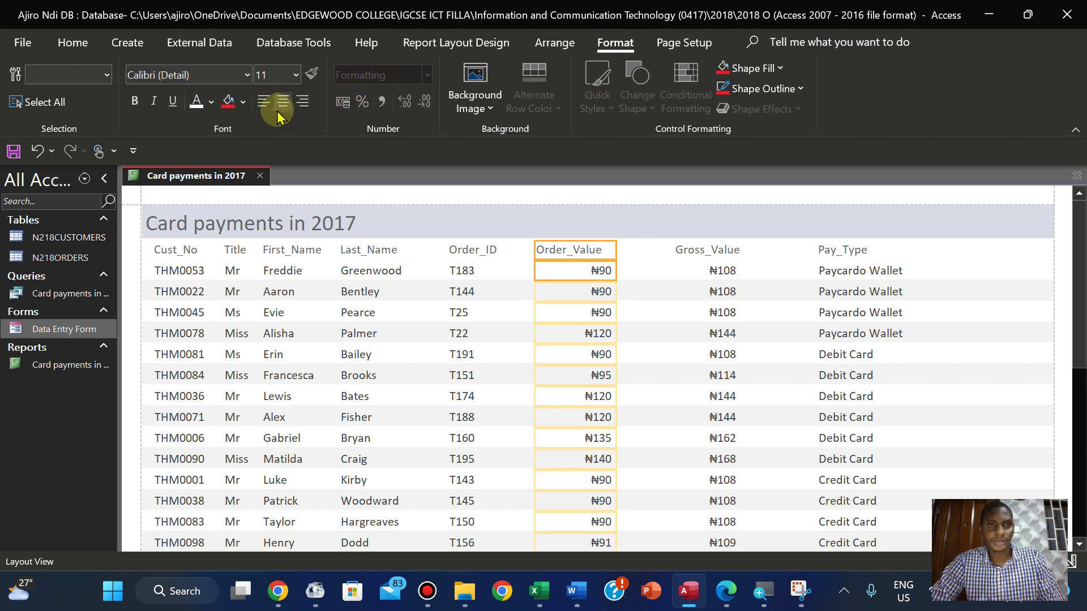
{"action": "left_click", "coordinate": [263, 102]}
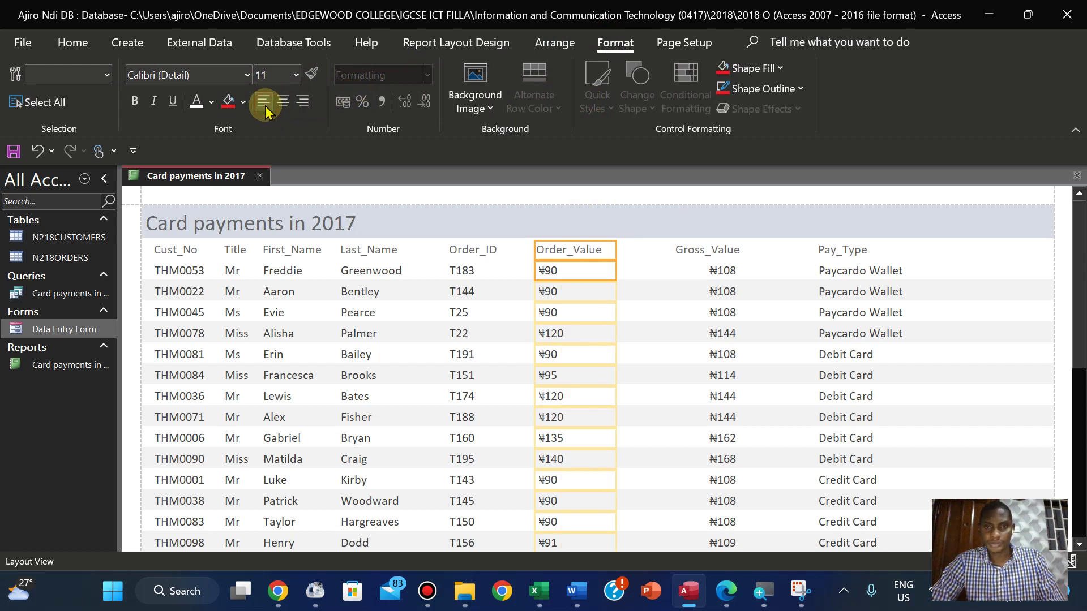
{"action": "left_click", "coordinate": [690, 270]}
{"action": "left_click", "coordinate": [553, 251]}
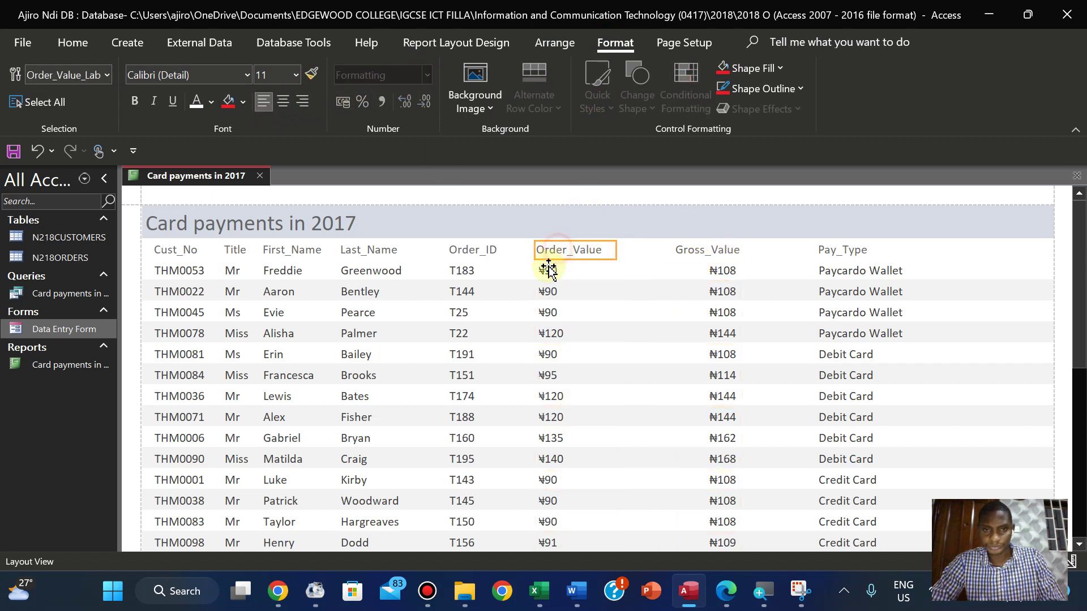
{"action": "left_click", "coordinate": [549, 271]}
{"action": "left_click", "coordinate": [547, 253]}
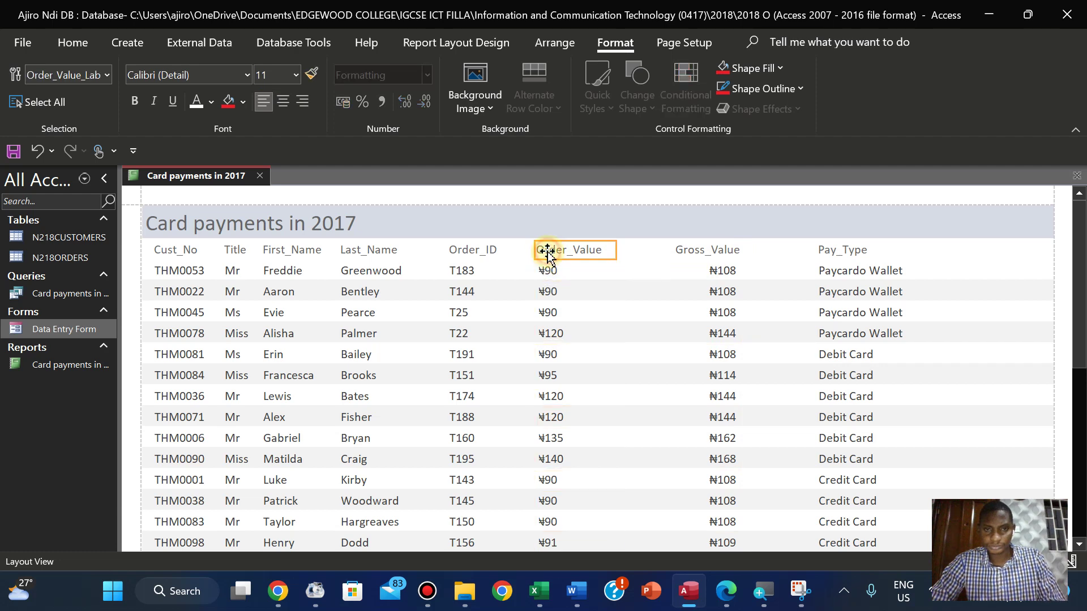
{"action": "left_click", "coordinate": [543, 272], "text": "shift"}
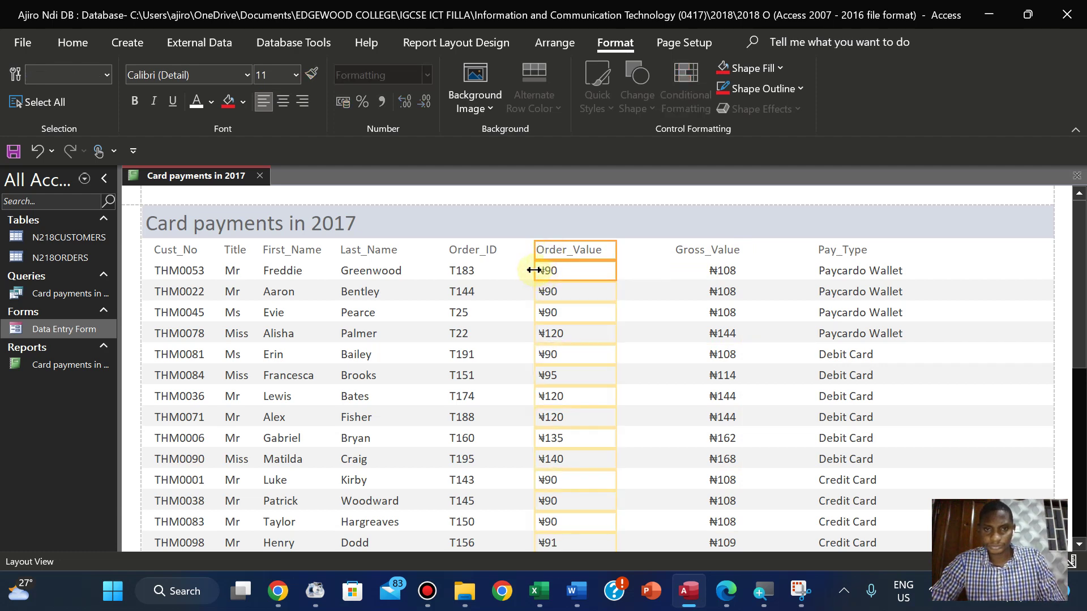
{"action": "left_click_drag", "start_coordinate": [534, 270], "coordinate": [527, 268]}
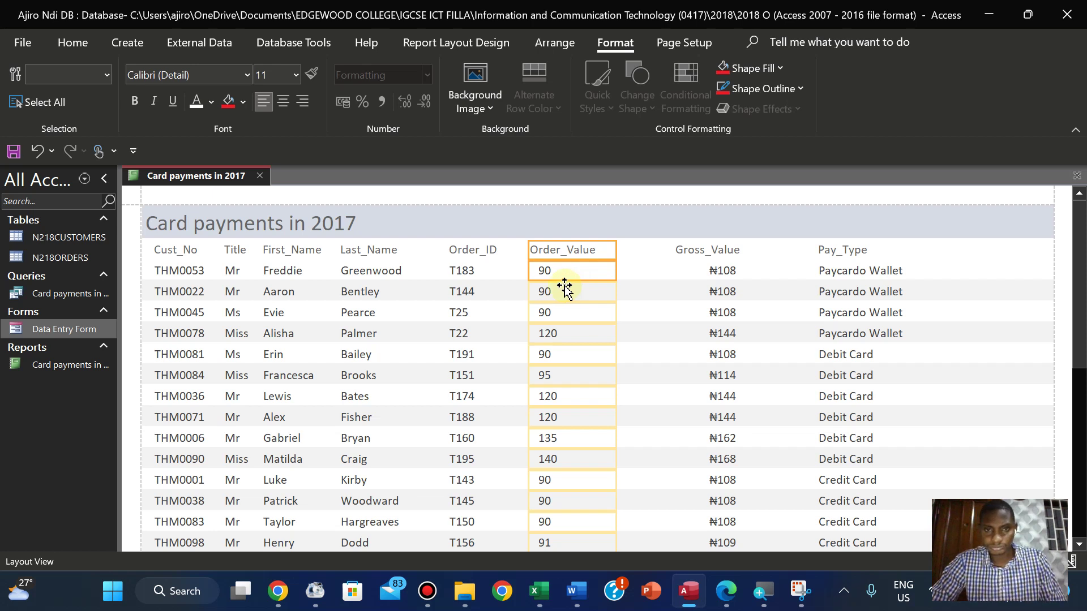
{"action": "left_click_drag", "start_coordinate": [529, 272], "coordinate": [518, 271]}
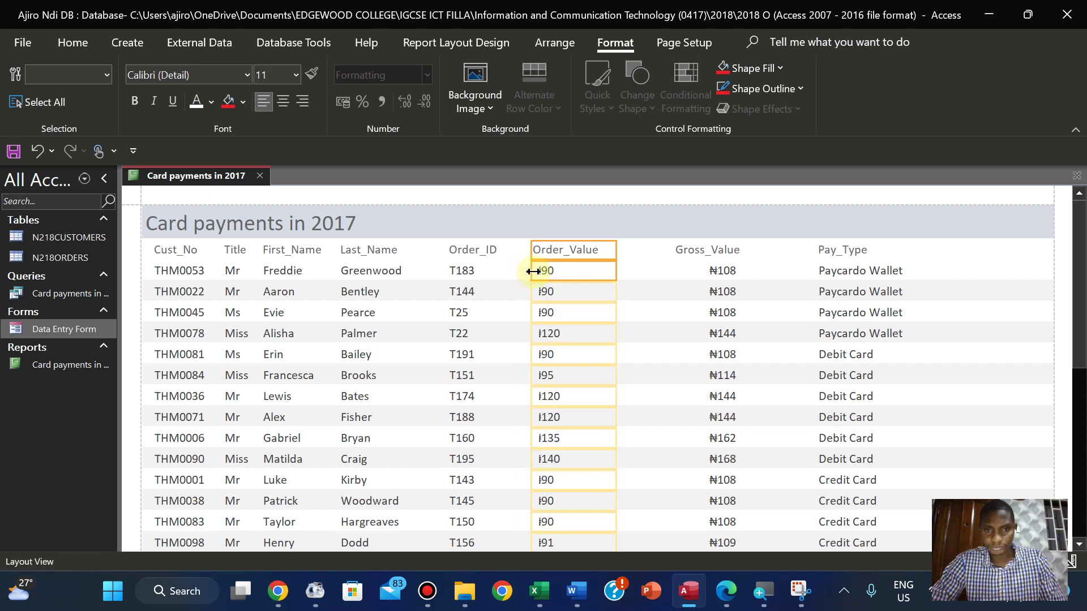
Narrow the Order_ID column and shift Order_Value slightly right so amounts show fully
{"action": "left_click", "coordinate": [489, 272]}
{"action": "left_click", "coordinate": [489, 251]}
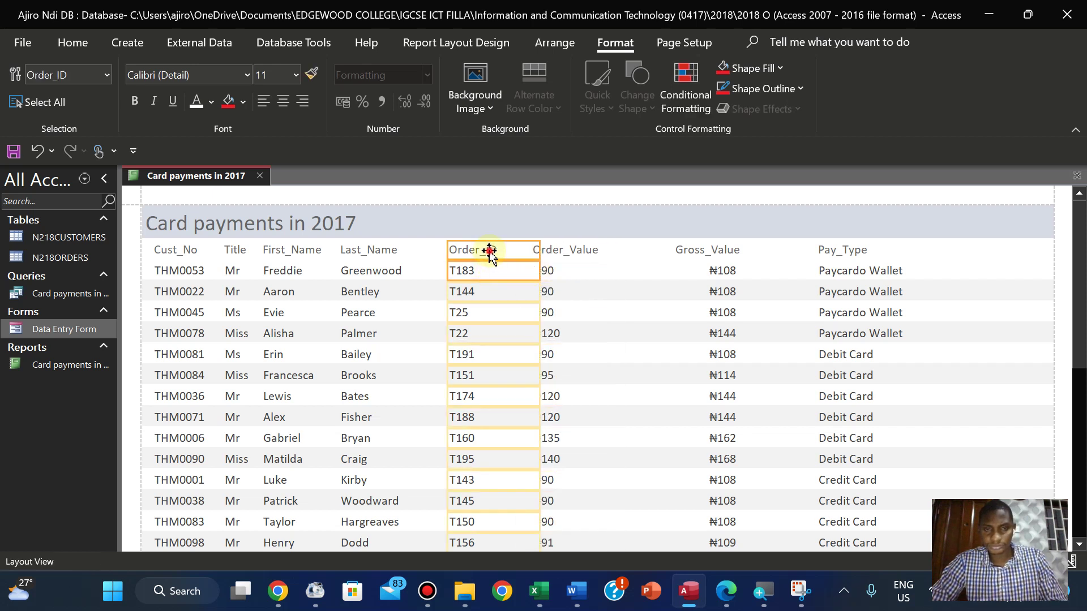
{"action": "left_click", "coordinate": [488, 269], "text": "shift"}
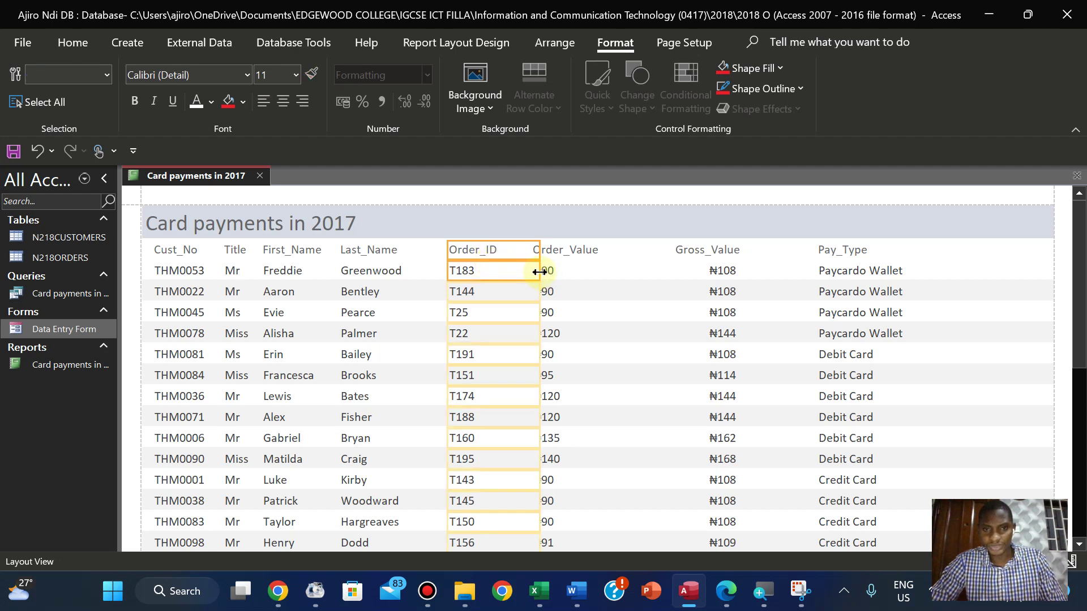
{"action": "left_click_drag", "start_coordinate": [540, 271], "coordinate": [530, 271]}
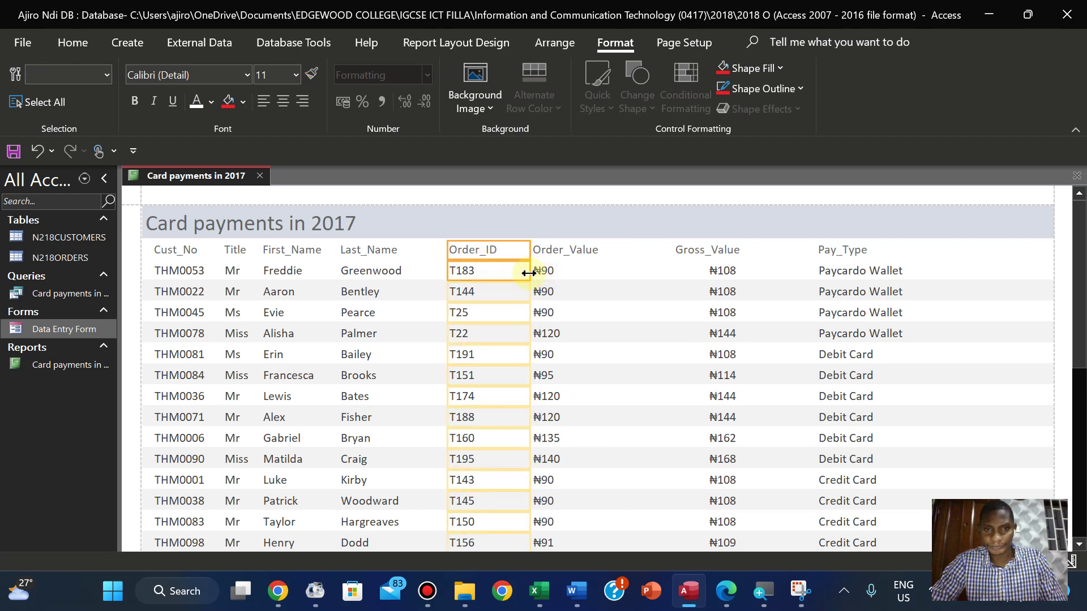
{"action": "left_click", "coordinate": [554, 255]}
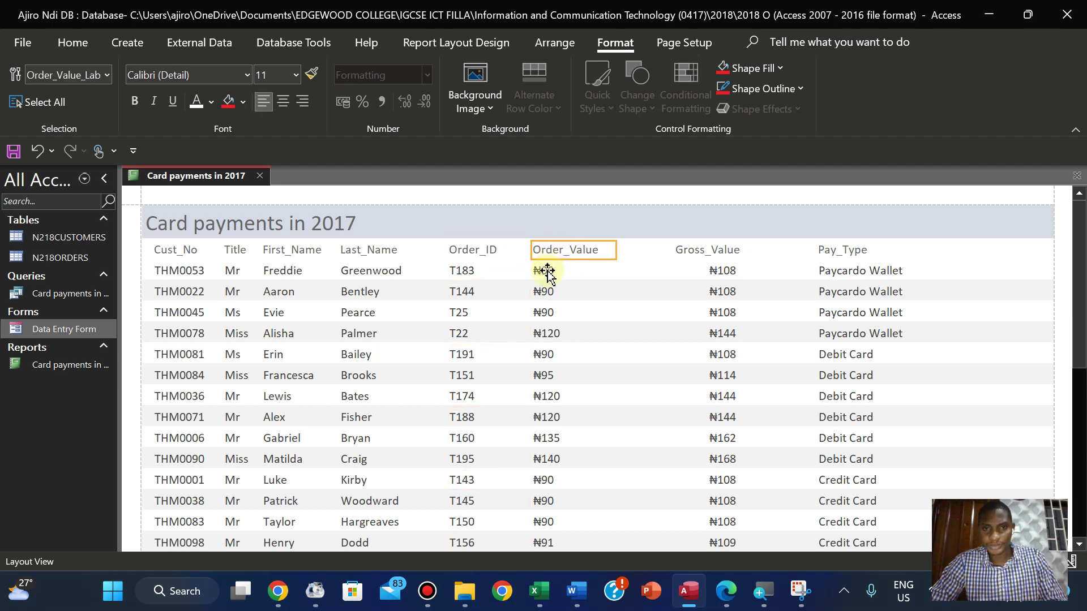
{"action": "left_click", "coordinate": [546, 271], "text": "shift"}
{"action": "left_click_drag", "start_coordinate": [547, 274], "coordinate": [572, 273]}
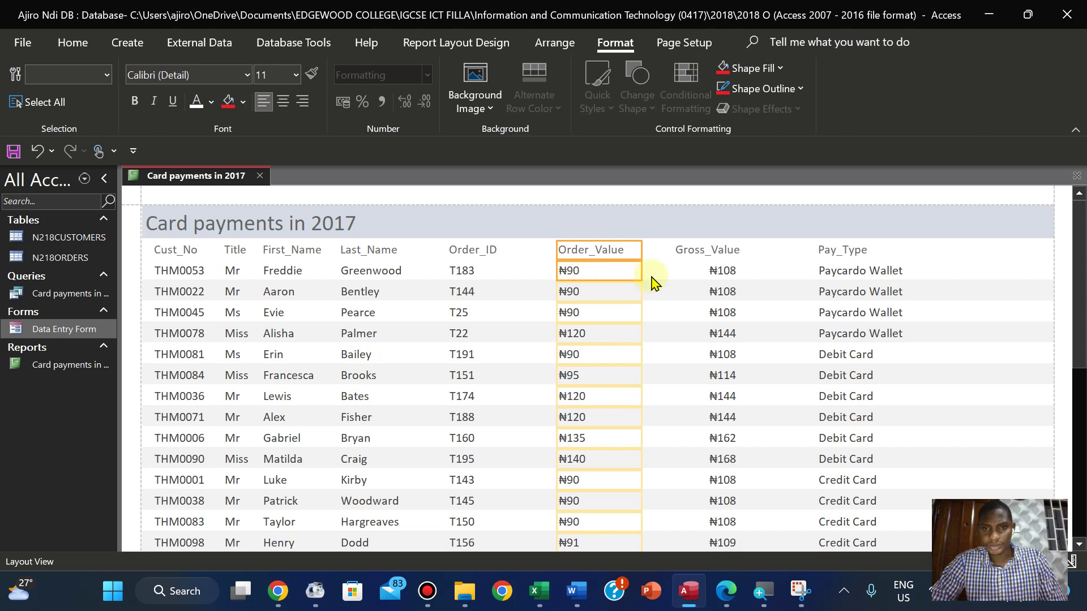
Left-align the Gross_Value column and move Pay_Type closer beside it
{"action": "left_click", "coordinate": [702, 252]}
{"action": "left_click", "coordinate": [722, 273], "text": "shift"}
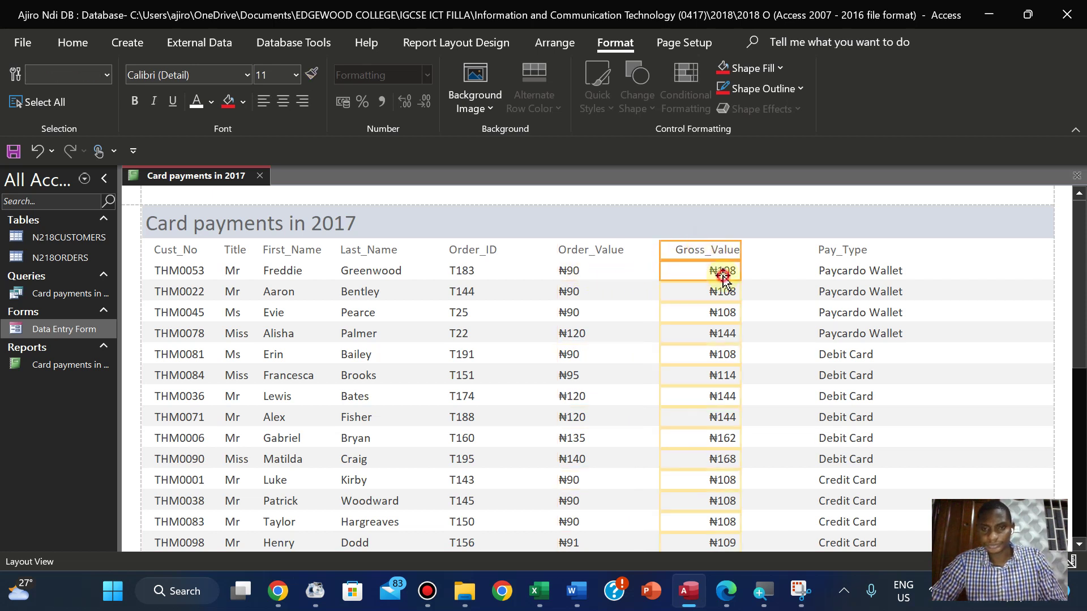
{"action": "left_click", "coordinate": [264, 103]}
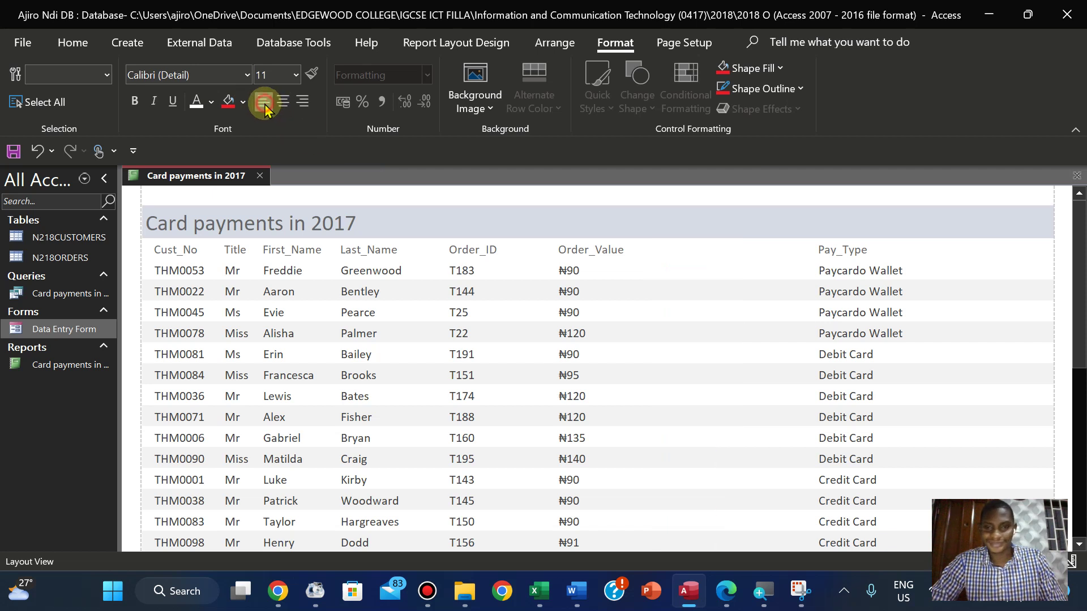
{"action": "left_click", "coordinate": [830, 252]}
{"action": "left_click", "coordinate": [830, 273], "text": "shift"}
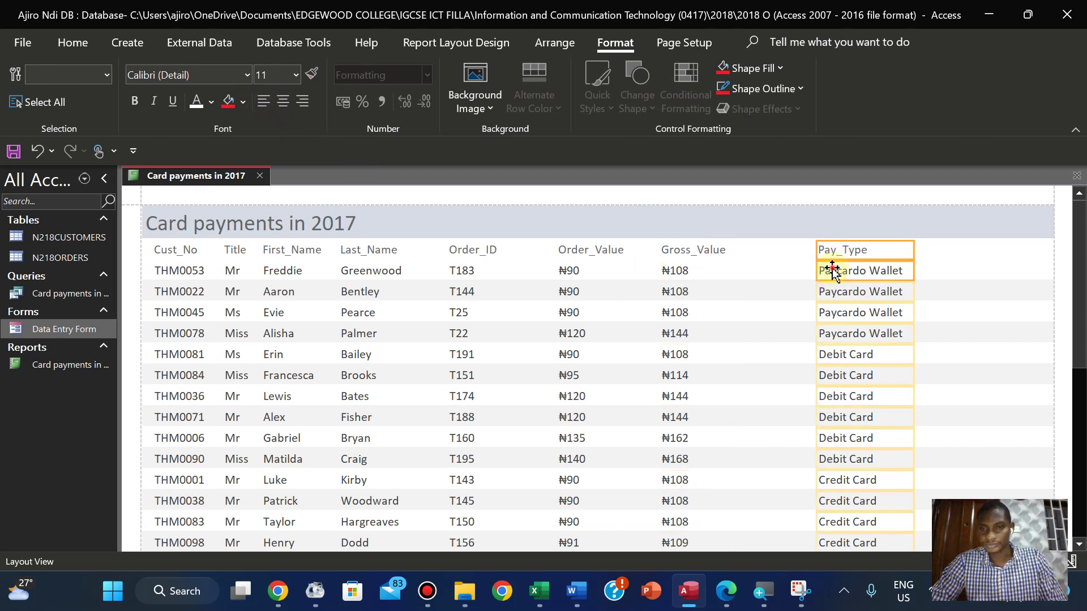
{"action": "left_click_drag", "start_coordinate": [832, 271], "coordinate": [792, 270]}
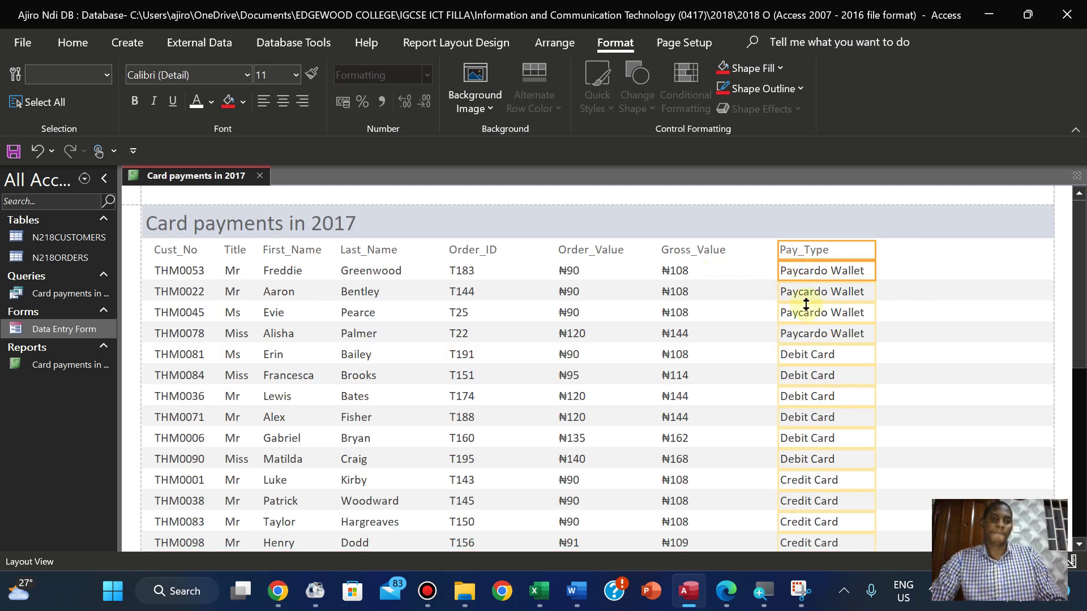
{"action": "left_click", "coordinate": [928, 339]}
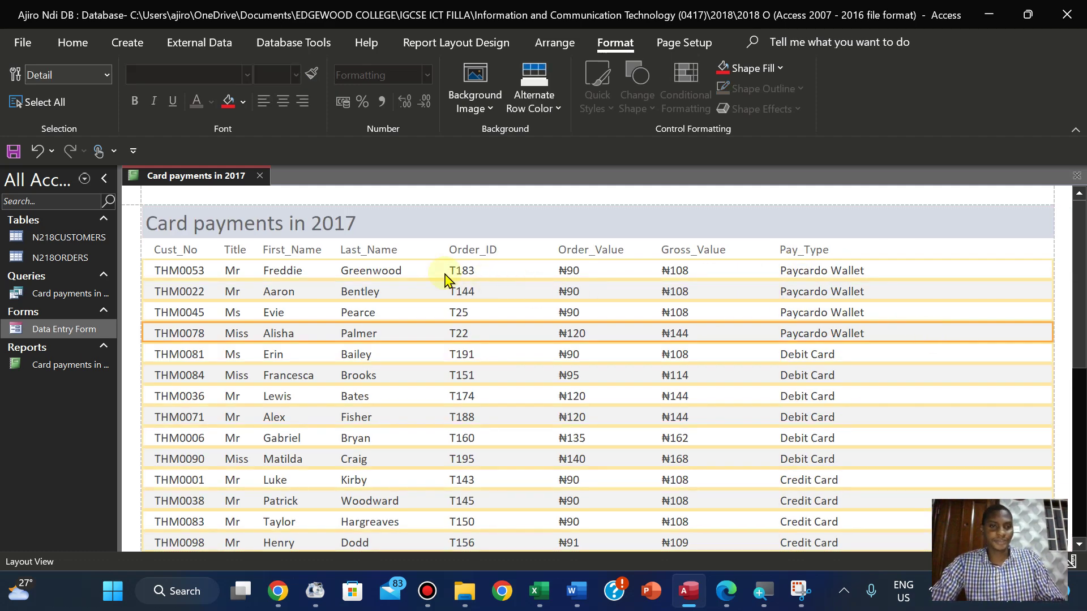
Shift the Pay_Type and Gross_Value columns, labels with values, slightly to the right
{"action": "left_click", "coordinate": [367, 251]}
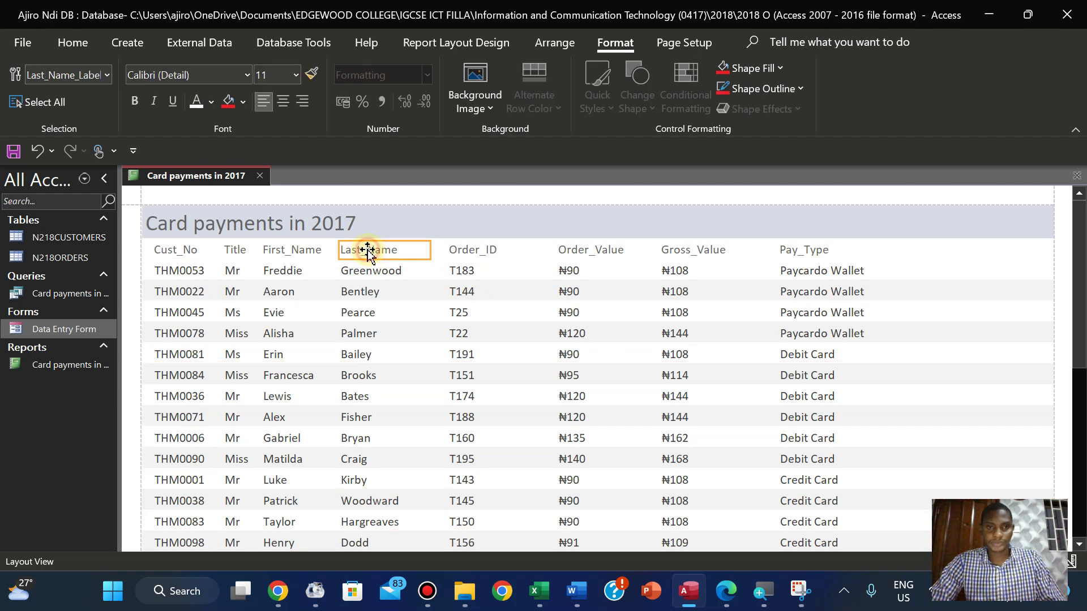
{"action": "left_click", "coordinate": [472, 253]}
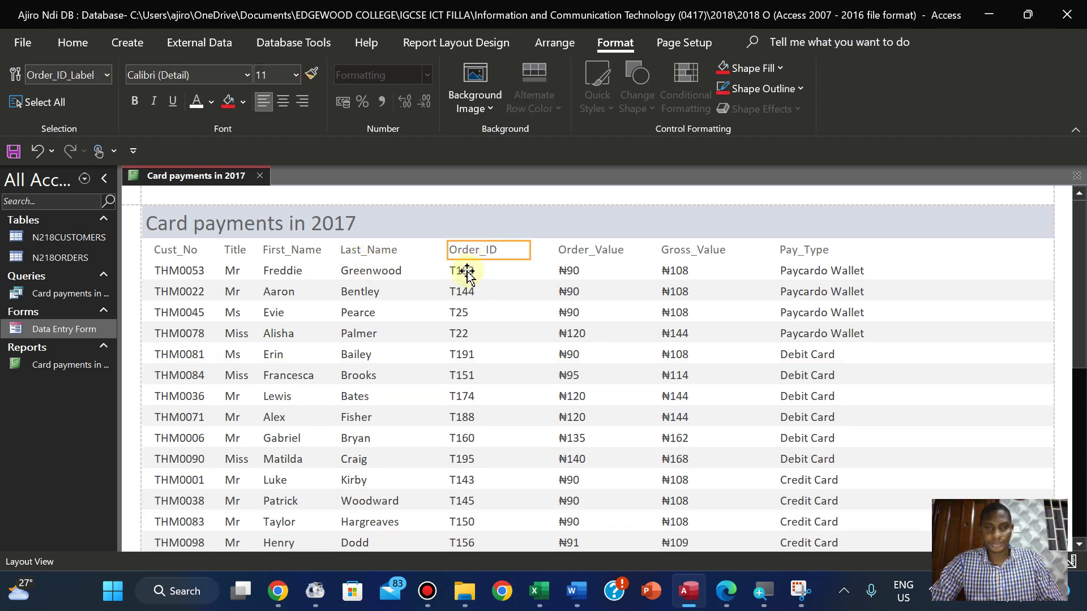
{"action": "left_click", "coordinate": [800, 252]}
{"action": "left_click", "coordinate": [795, 270]}
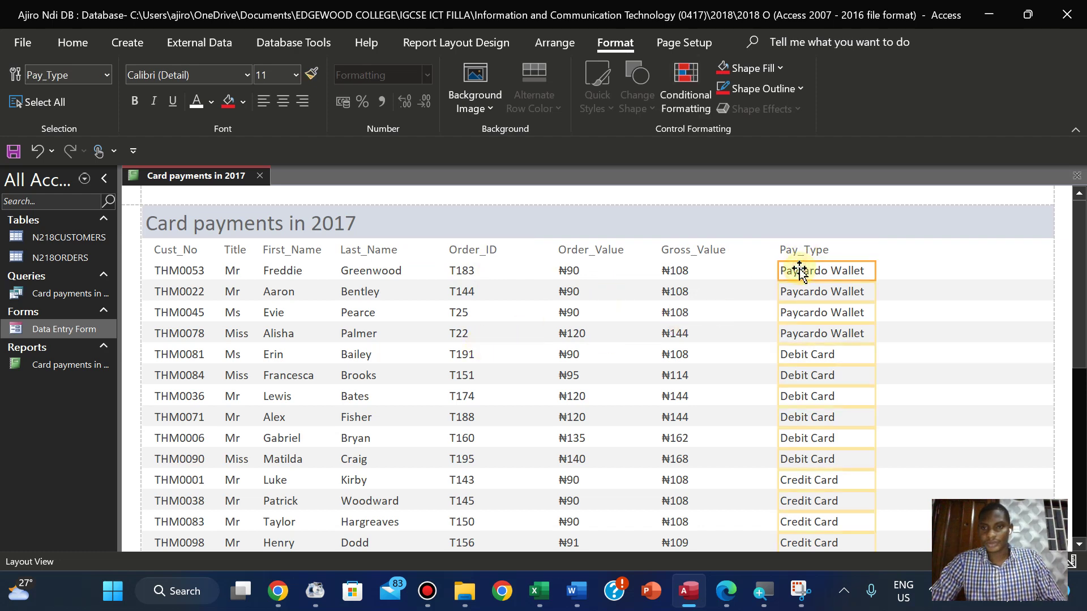
{"action": "left_click", "coordinate": [794, 252], "text": "shift"}
{"action": "left_click_drag", "start_coordinate": [795, 251], "coordinate": [827, 250]}
{"action": "left_click", "coordinate": [705, 252]}
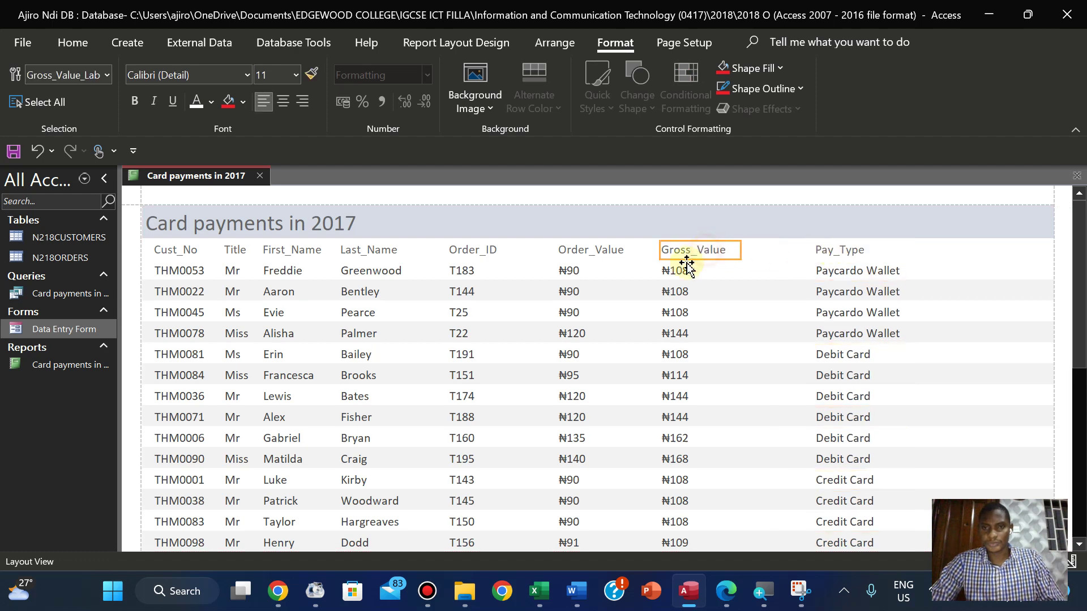
{"action": "left_click", "coordinate": [677, 272], "text": "shift"}
{"action": "left_click_drag", "start_coordinate": [677, 271], "coordinate": [710, 272]}
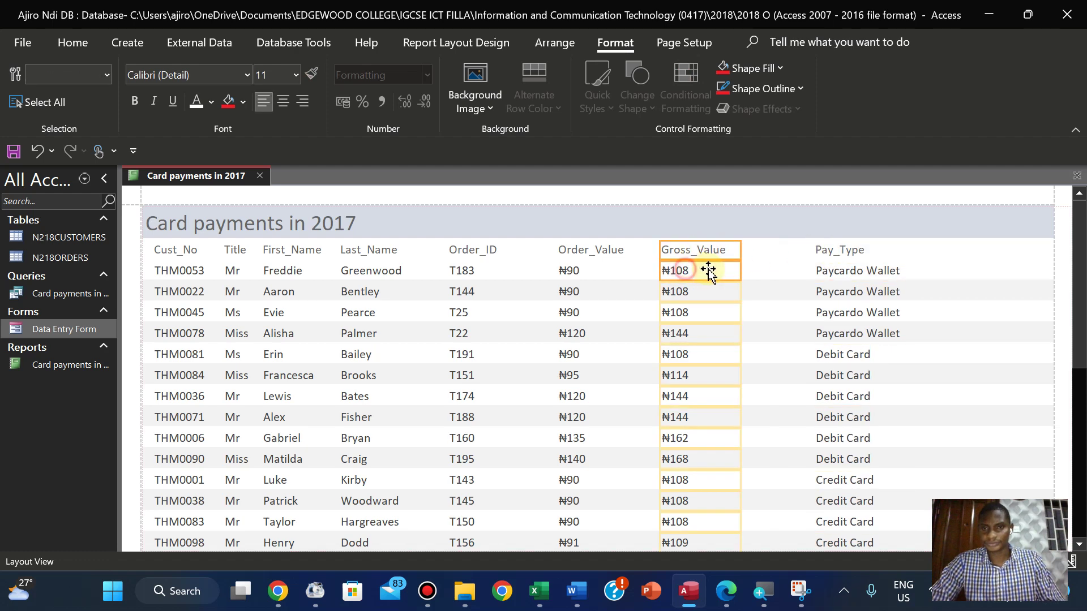
Move the Pay_Type column, label and values, to the report's right edge
{"action": "left_click", "coordinate": [565, 270]}
{"action": "left_click", "coordinate": [570, 249]}
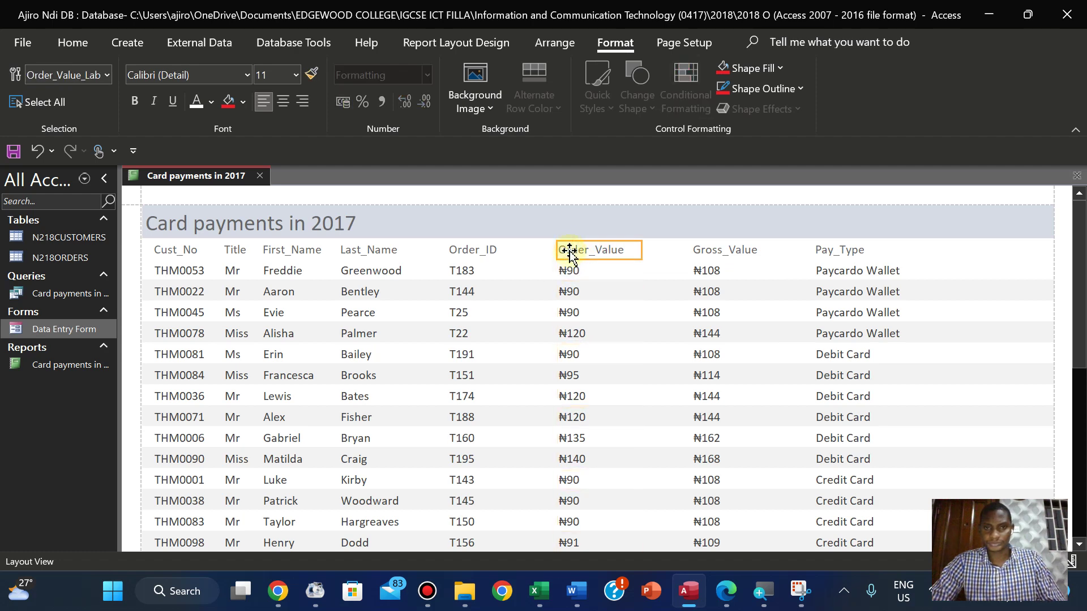
{"action": "left_click", "coordinate": [567, 270], "text": "shift"}
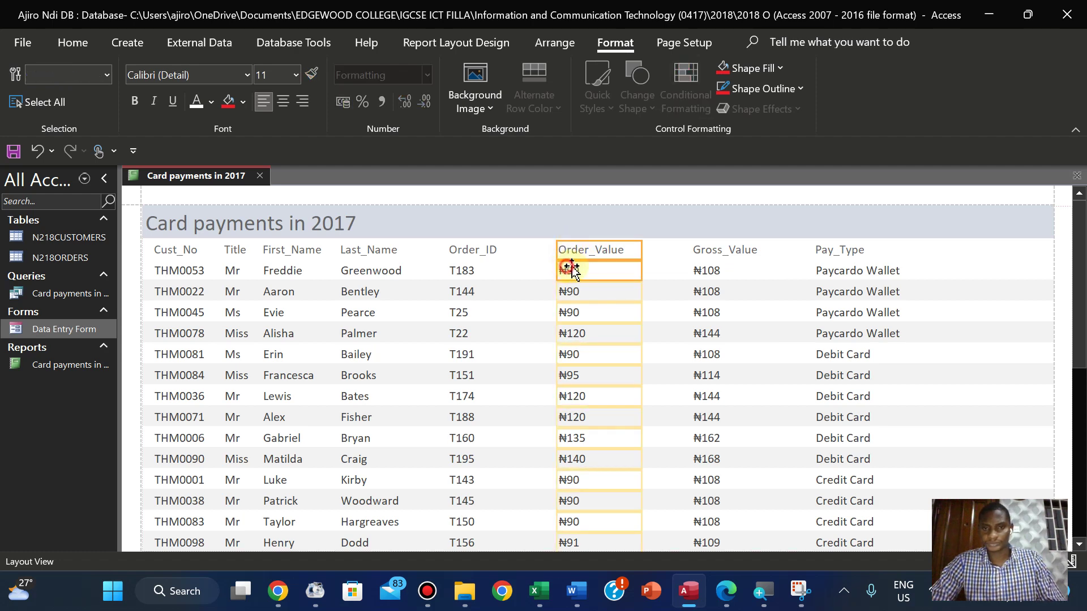
{"action": "left_click", "coordinate": [459, 250]}
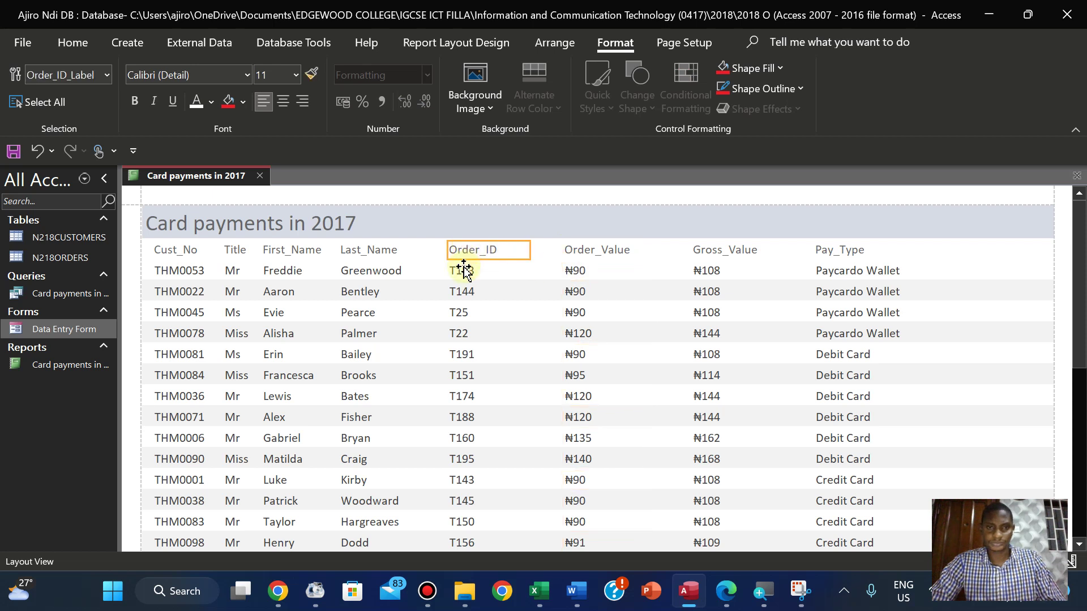
{"action": "left_click", "coordinate": [463, 272]}
{"action": "left_click", "coordinate": [459, 251], "text": "shift"}
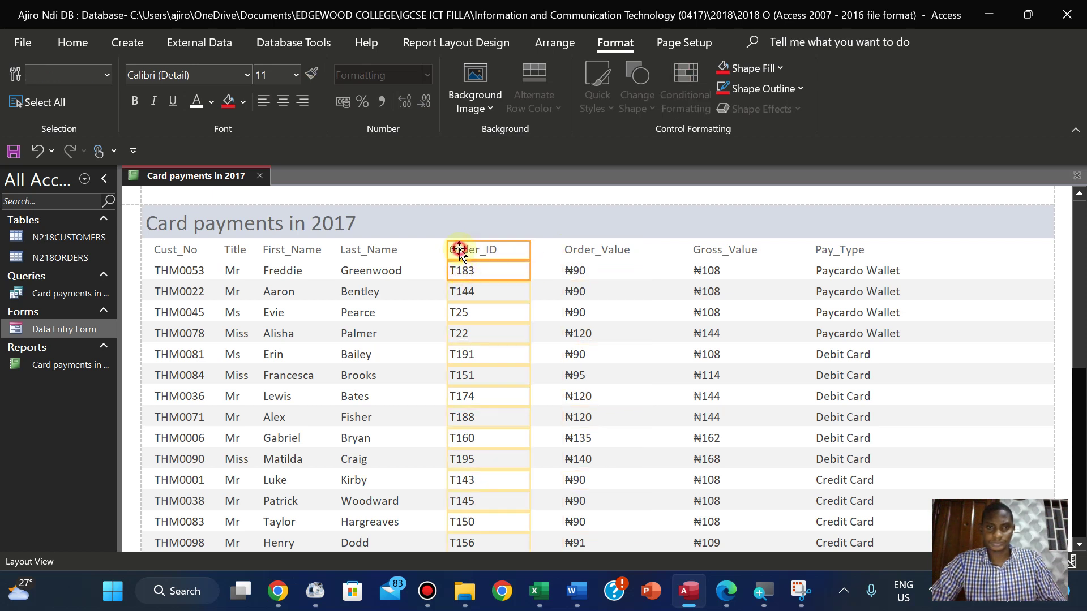
{"action": "left_click", "coordinate": [836, 248]}
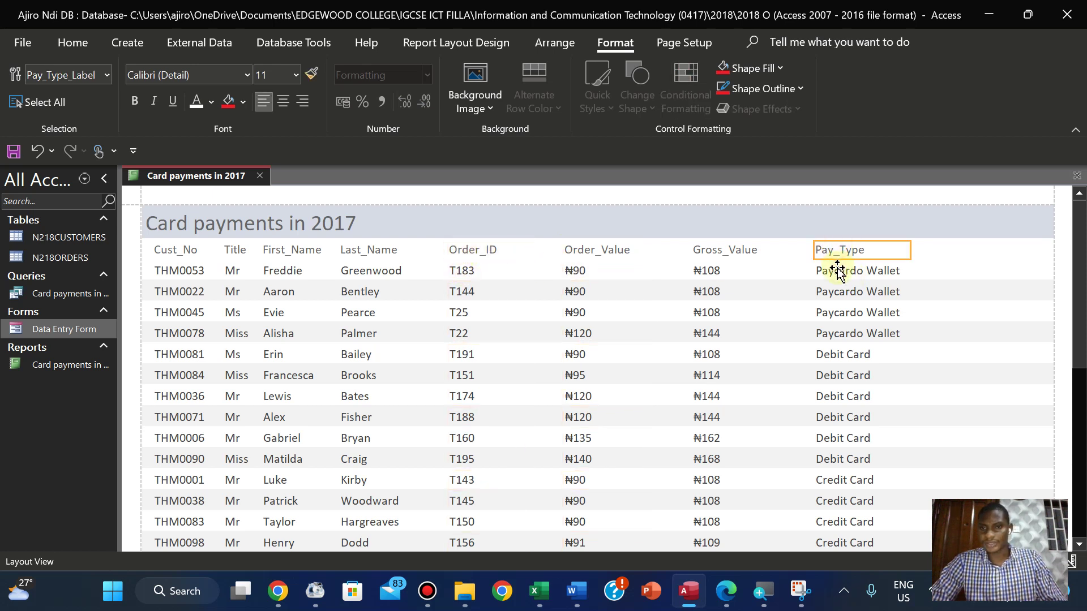
{"action": "left_click", "coordinate": [838, 271], "text": "shift"}
{"action": "left_click_drag", "start_coordinate": [838, 270], "coordinate": [893, 274]}
Move the Gross_Value, Order_Value and Order_ID columns further right to even the spacing
{"action": "left_click", "coordinate": [702, 260]}
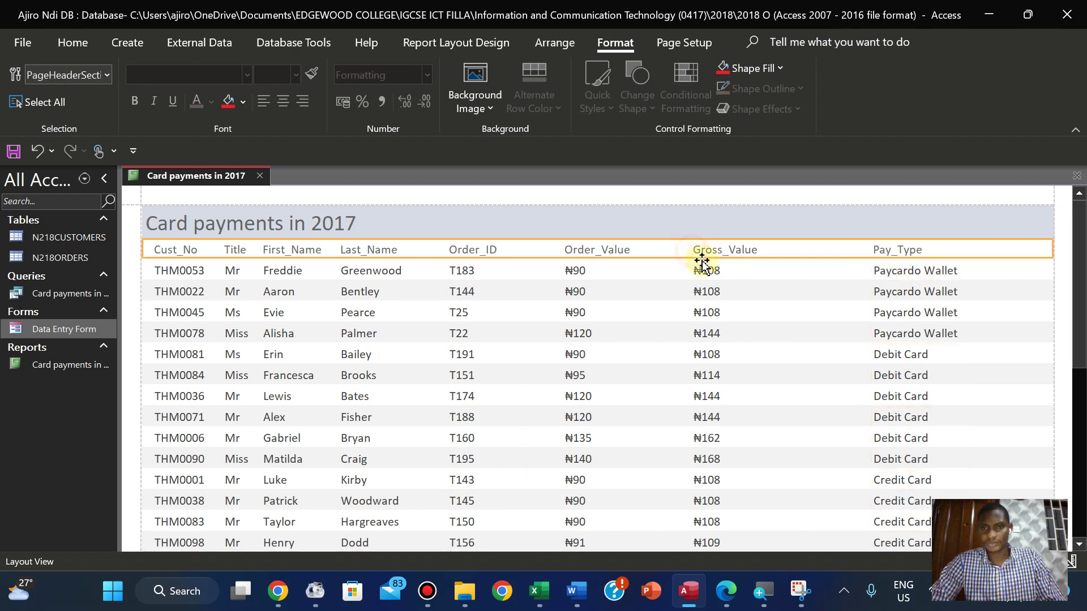
{"action": "left_click", "coordinate": [706, 252]}
{"action": "left_click", "coordinate": [706, 271], "text": "shift"}
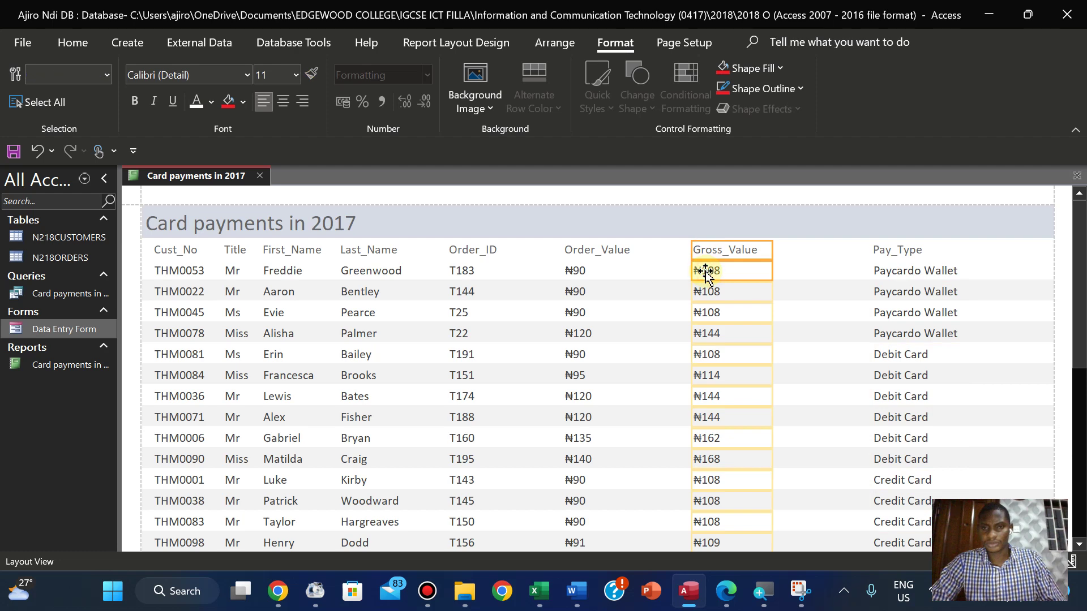
{"action": "left_click_drag", "start_coordinate": [706, 274], "coordinate": [745, 272]}
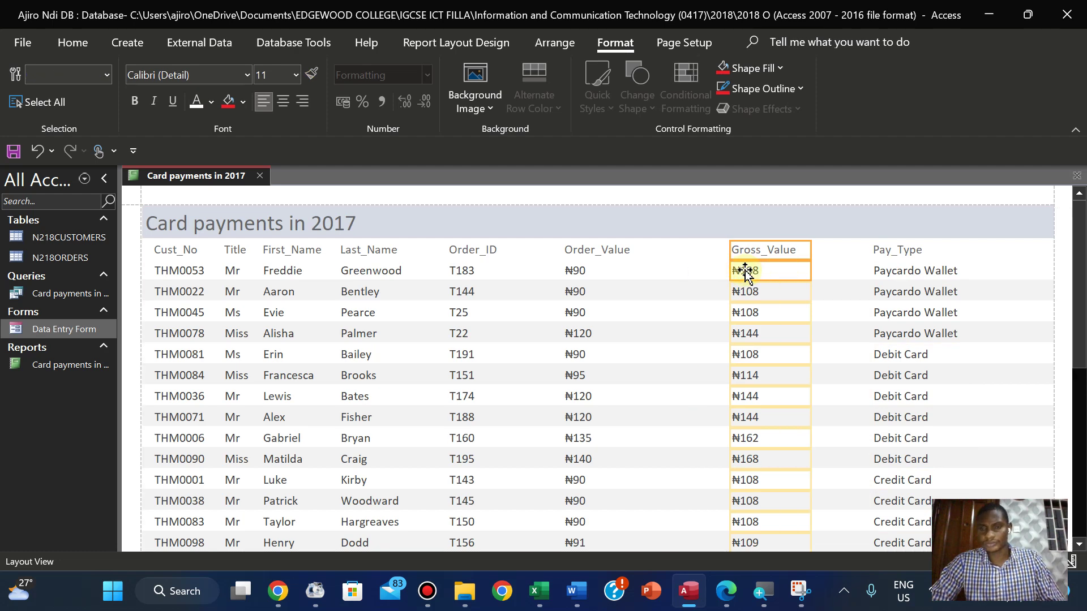
{"action": "left_click", "coordinate": [602, 250]}
{"action": "left_click", "coordinate": [579, 270]}
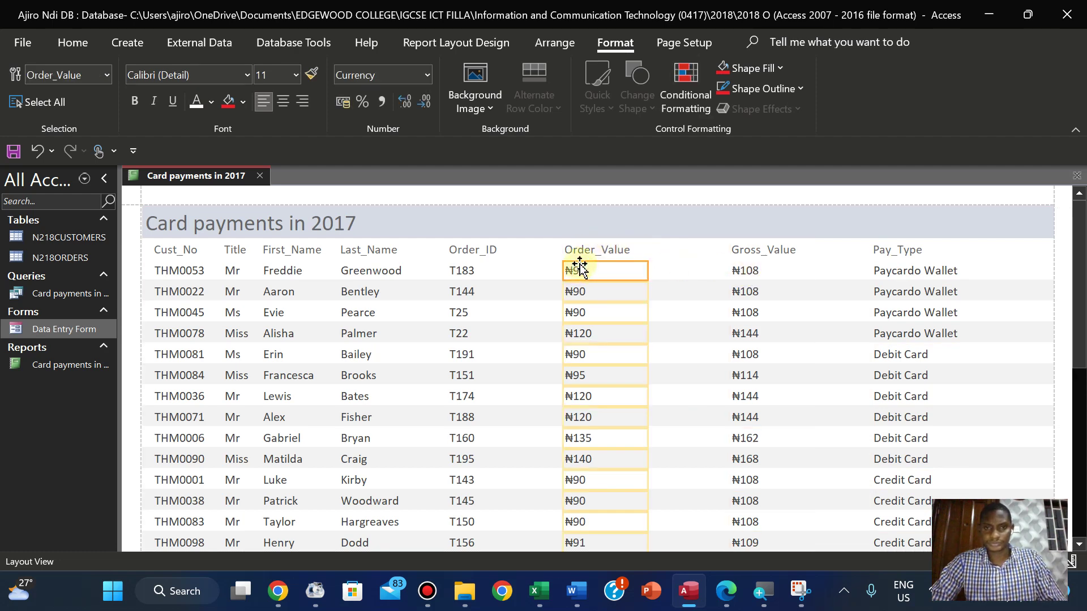
{"action": "left_click", "coordinate": [579, 254], "text": "shift"}
{"action": "left_click_drag", "start_coordinate": [576, 253], "coordinate": [626, 249]}
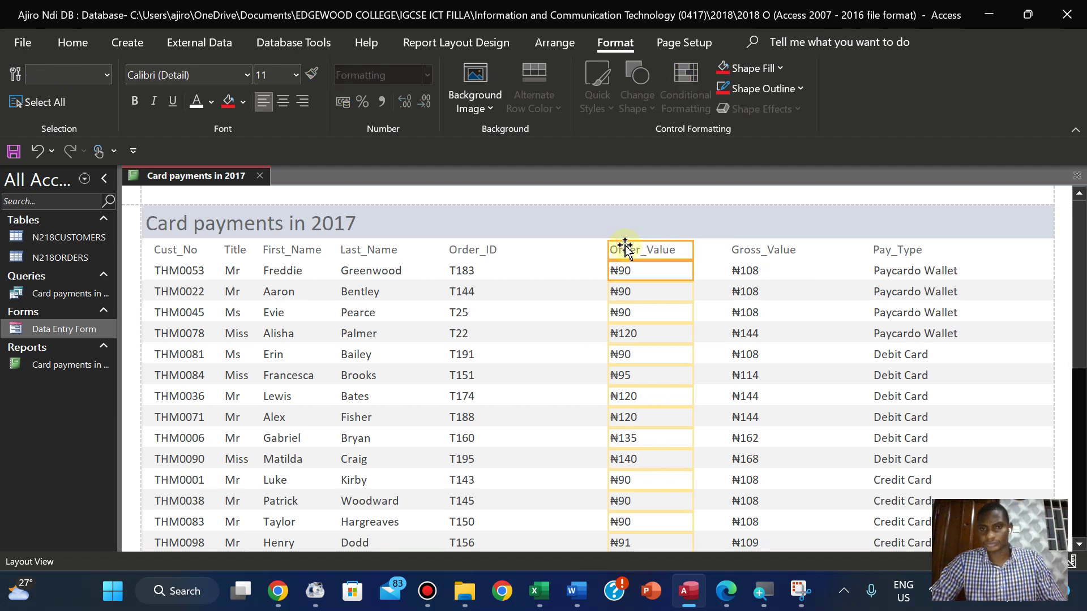
{"action": "left_click", "coordinate": [451, 250]}
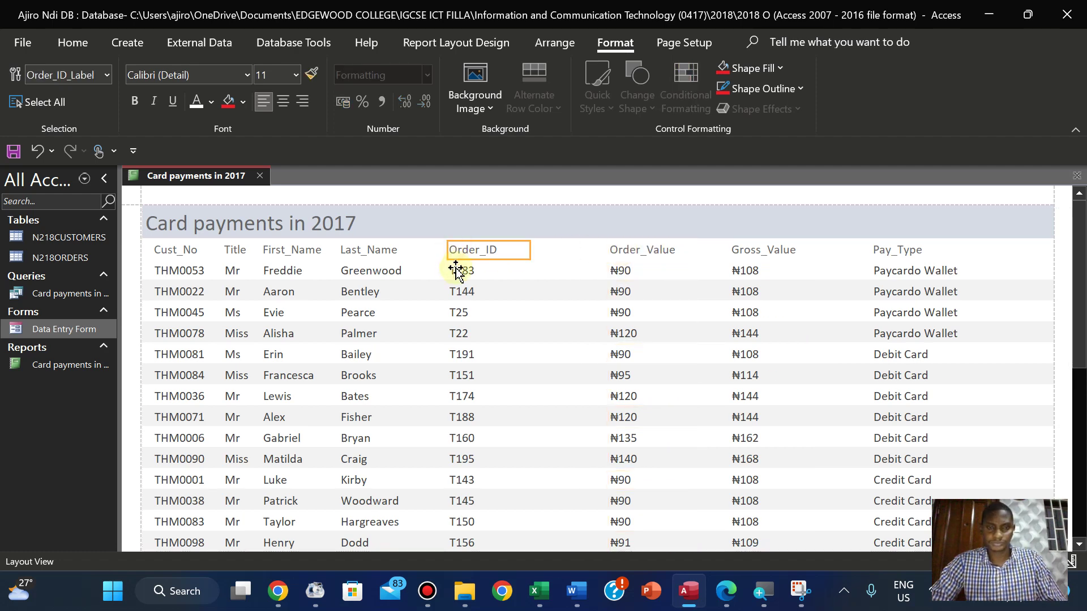
{"action": "left_click", "coordinate": [456, 270], "text": "shift"}
{"action": "left_click_drag", "start_coordinate": [456, 271], "coordinate": [493, 271]}
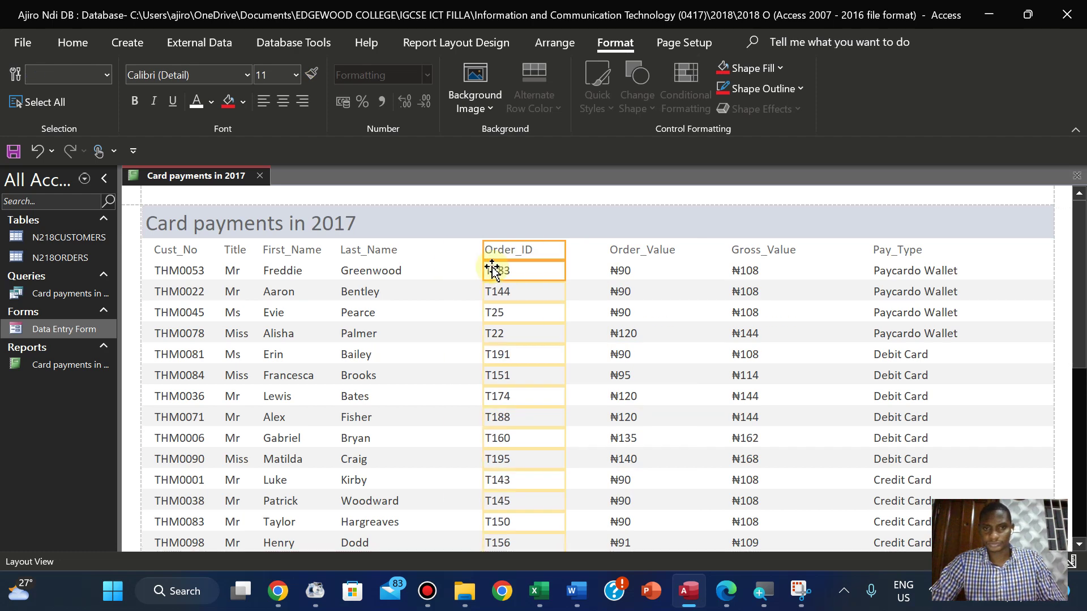
{"action": "left_click", "coordinate": [367, 264]}
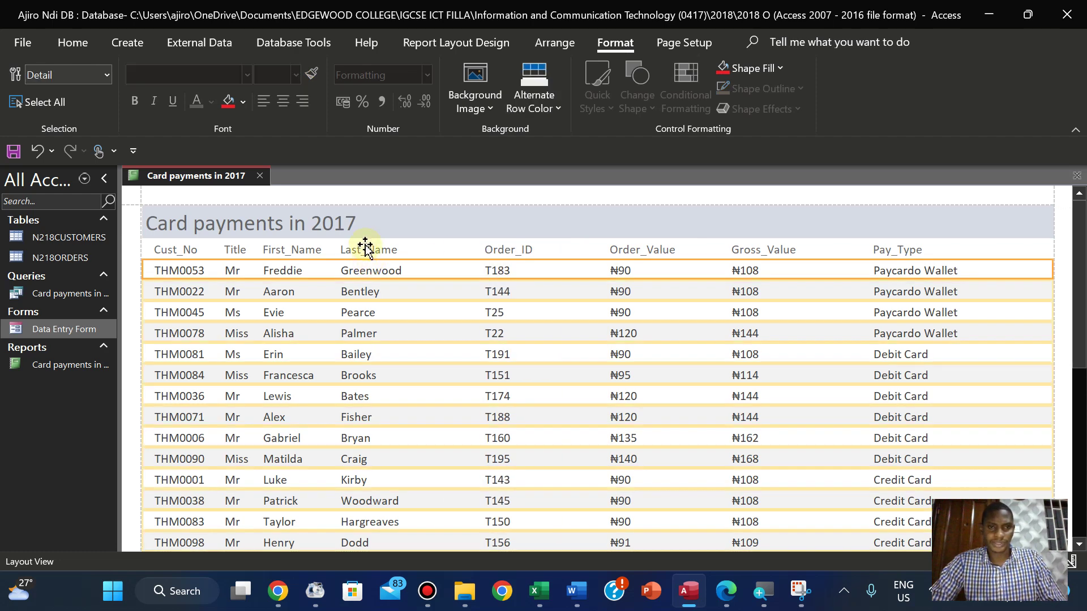
Shift the Last_Name column slightly right and narrow the First_Name column
{"action": "left_click", "coordinate": [365, 248]}
{"action": "left_click", "coordinate": [363, 271]}
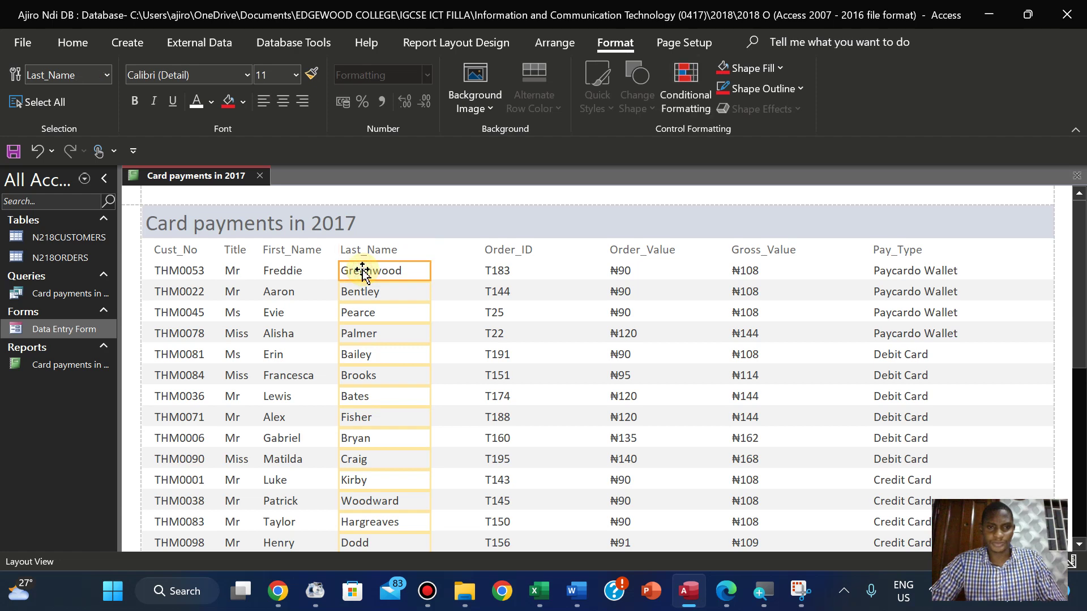
{"action": "left_click", "coordinate": [362, 250], "text": "shift"}
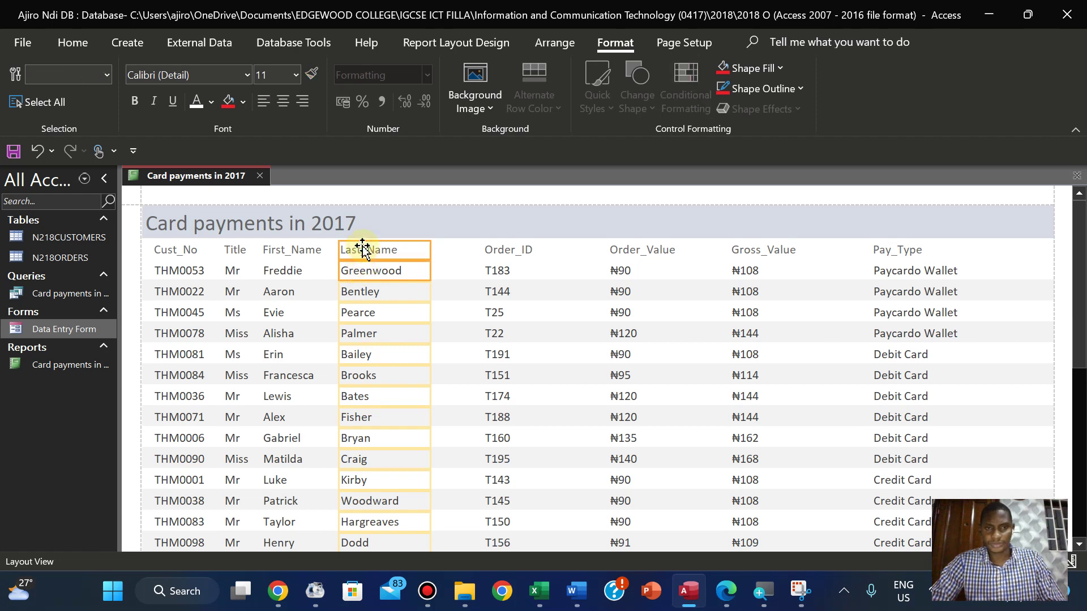
{"action": "left_click_drag", "start_coordinate": [362, 250], "coordinate": [388, 250]}
{"action": "left_click", "coordinate": [303, 250]}
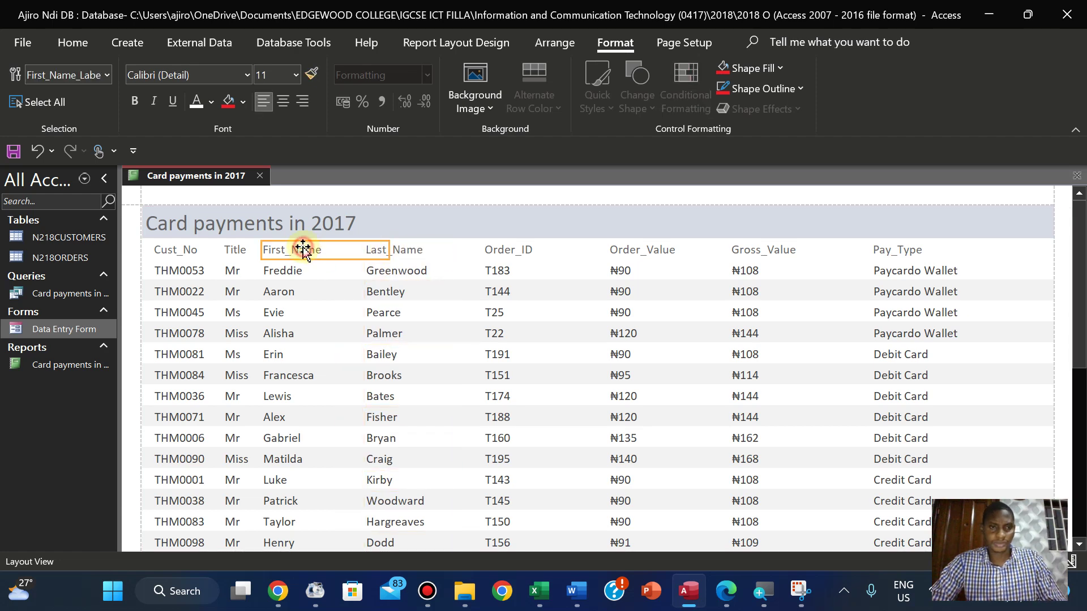
{"action": "left_click", "coordinate": [279, 270], "text": "shift"}
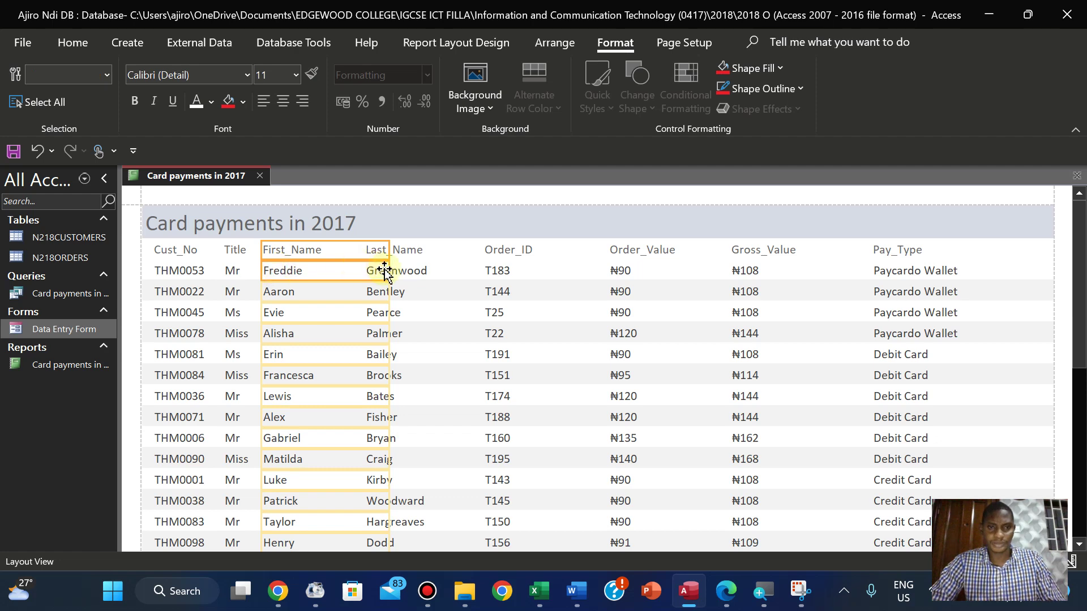
{"action": "left_click_drag", "start_coordinate": [389, 270], "coordinate": [312, 251]}
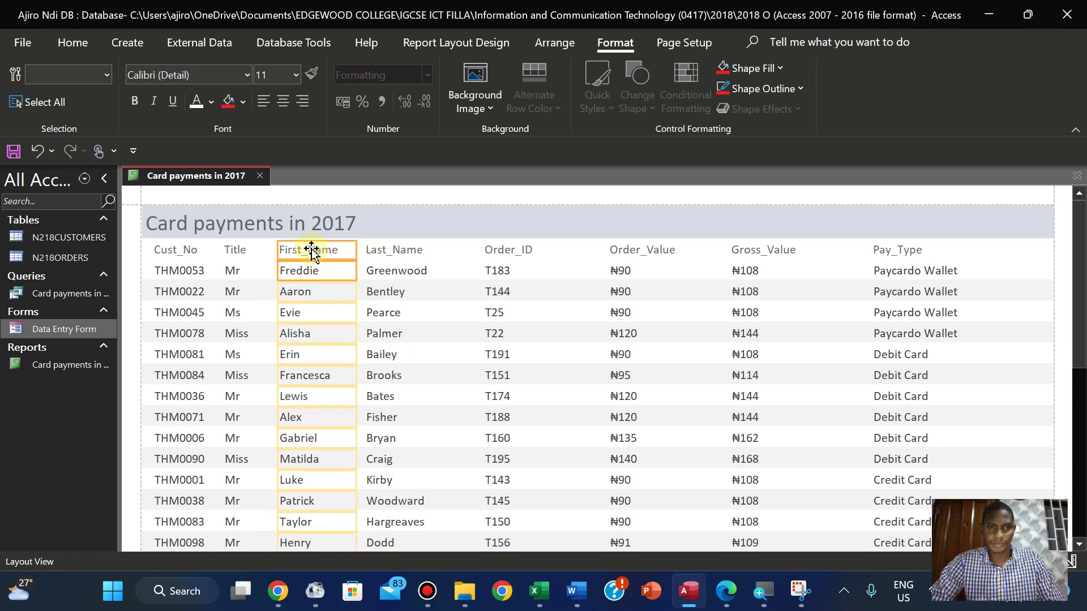
Nudge the Last_Name column a little further right and select the Title and Cust_No columns
{"action": "left_click", "coordinate": [386, 253]}
{"action": "left_click", "coordinate": [389, 273]}
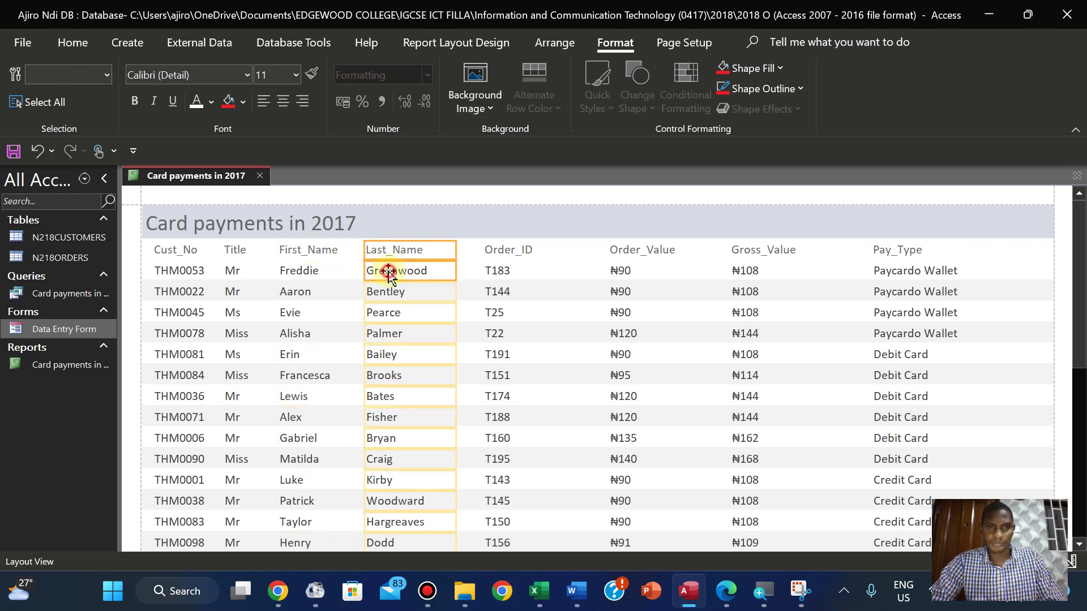
{"action": "left_click", "coordinate": [384, 245], "text": "shift"}
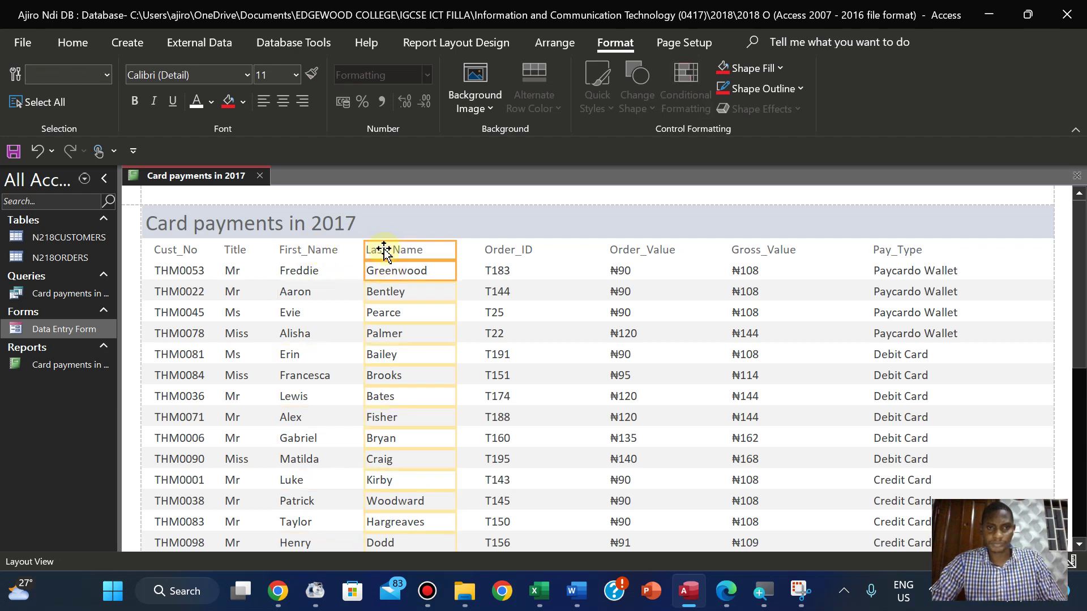
{"action": "left_click_drag", "start_coordinate": [384, 254], "coordinate": [393, 250]}
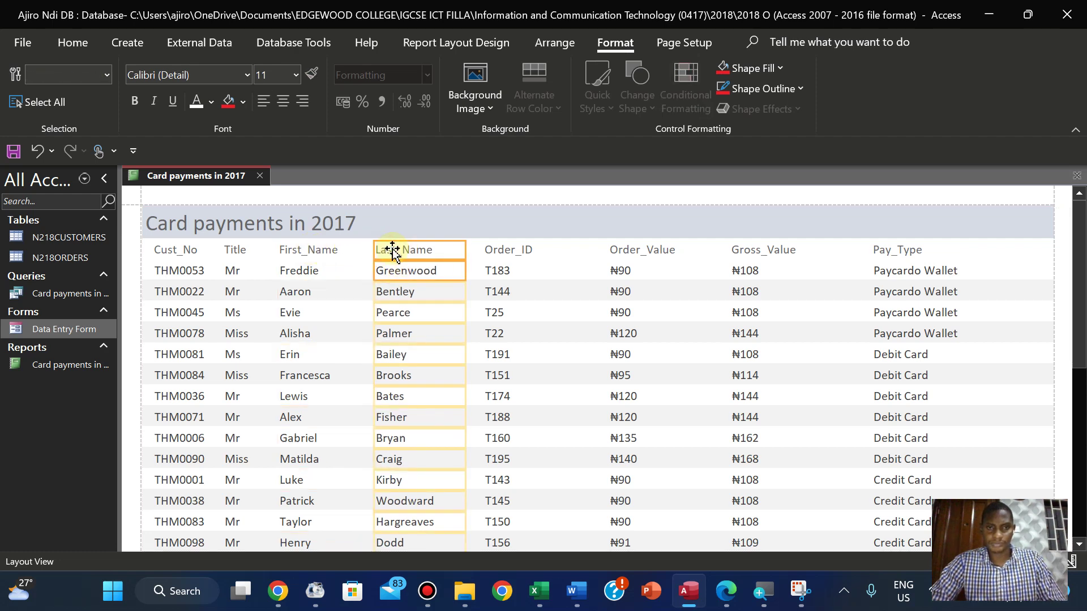
{"action": "left_click", "coordinate": [235, 252]}
{"action": "left_click", "coordinate": [231, 274], "text": "shift"}
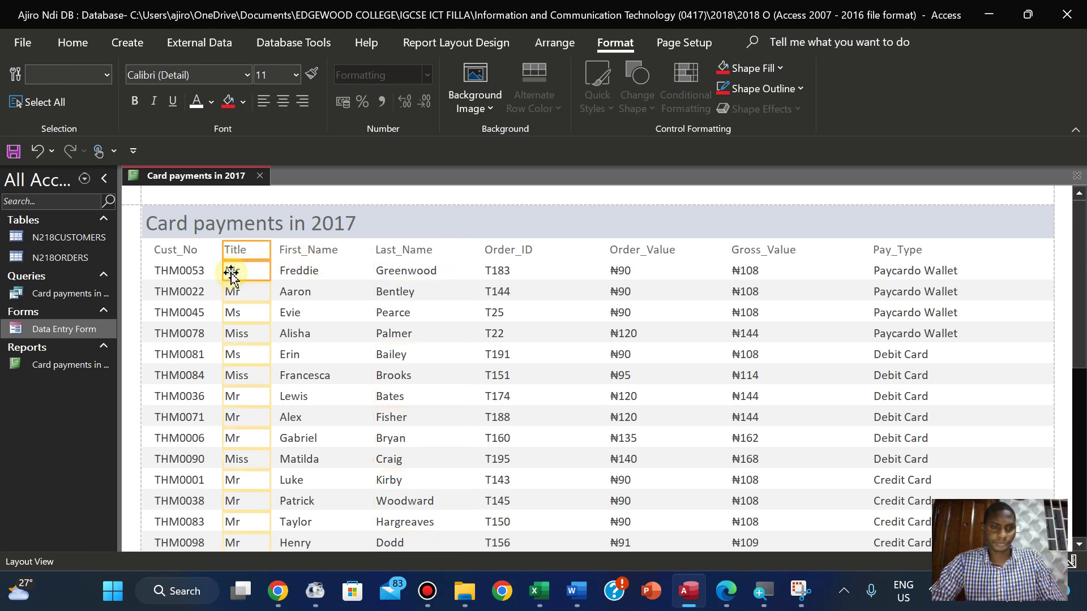
{"action": "left_click", "coordinate": [183, 266]}
{"action": "left_click", "coordinate": [176, 252]}
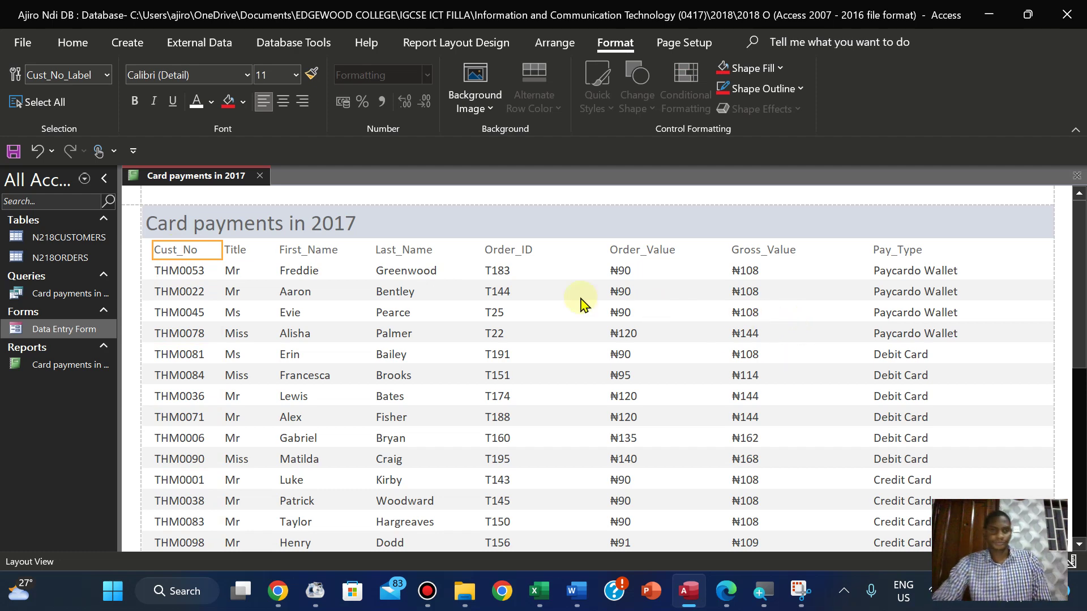
{"action": "left_click", "coordinate": [727, 593]}
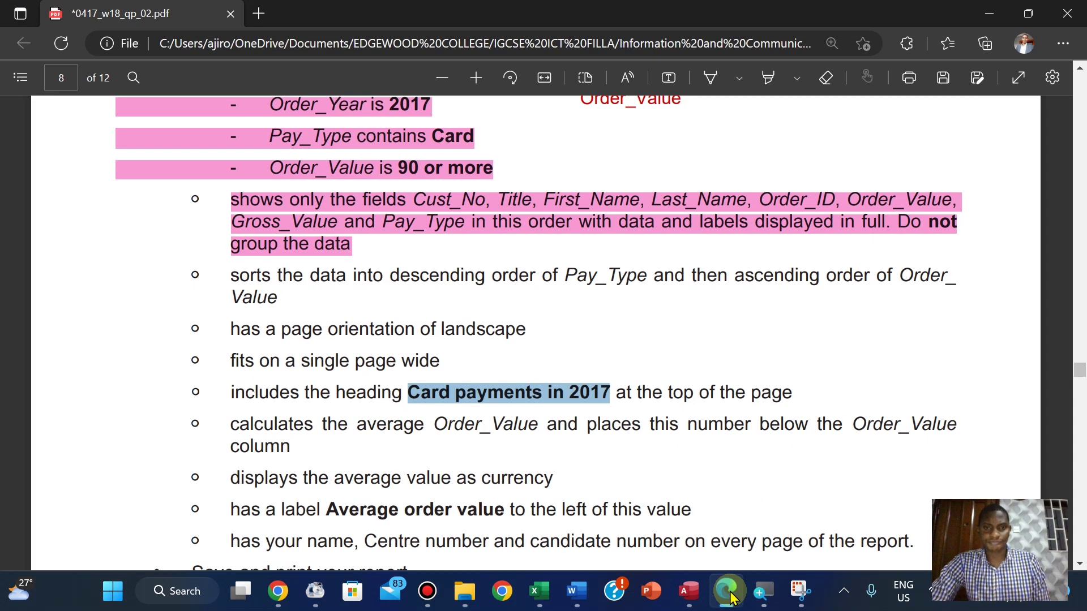
Highlight the sort-order and landscape orientation requirements yellow in the question paper
{"action": "left_click", "coordinate": [235, 274]}
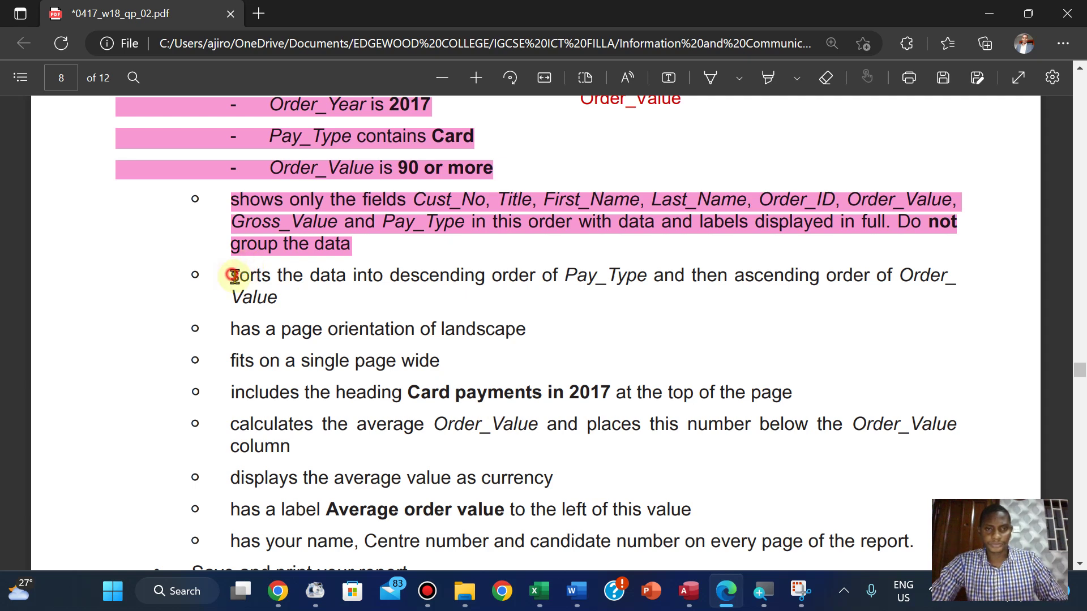
{"action": "left_click_drag", "start_coordinate": [234, 276], "coordinate": [287, 296]}
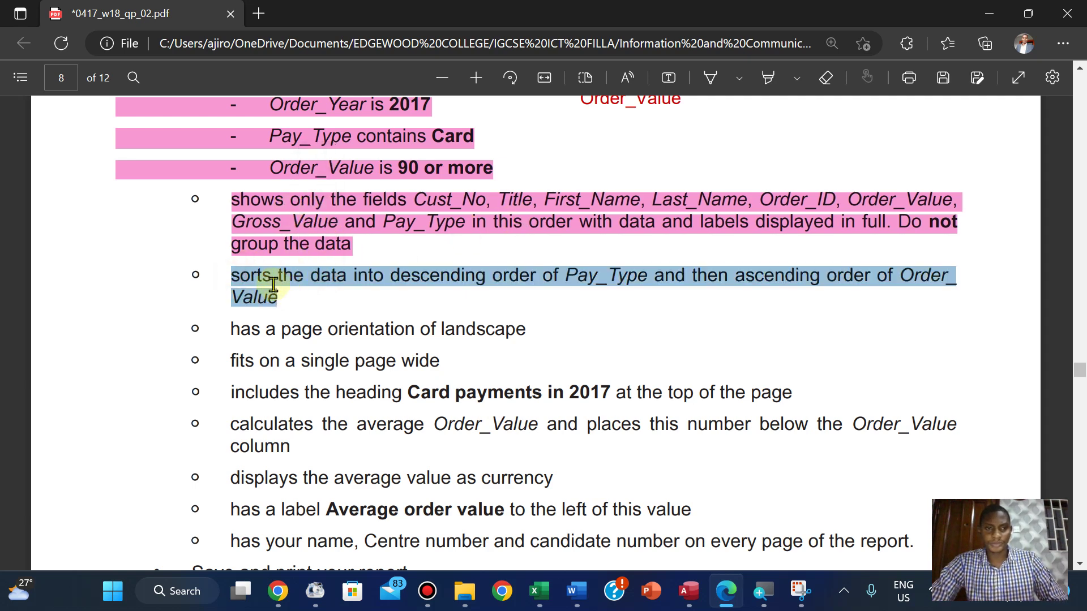
{"action": "right_click", "coordinate": [266, 283]}
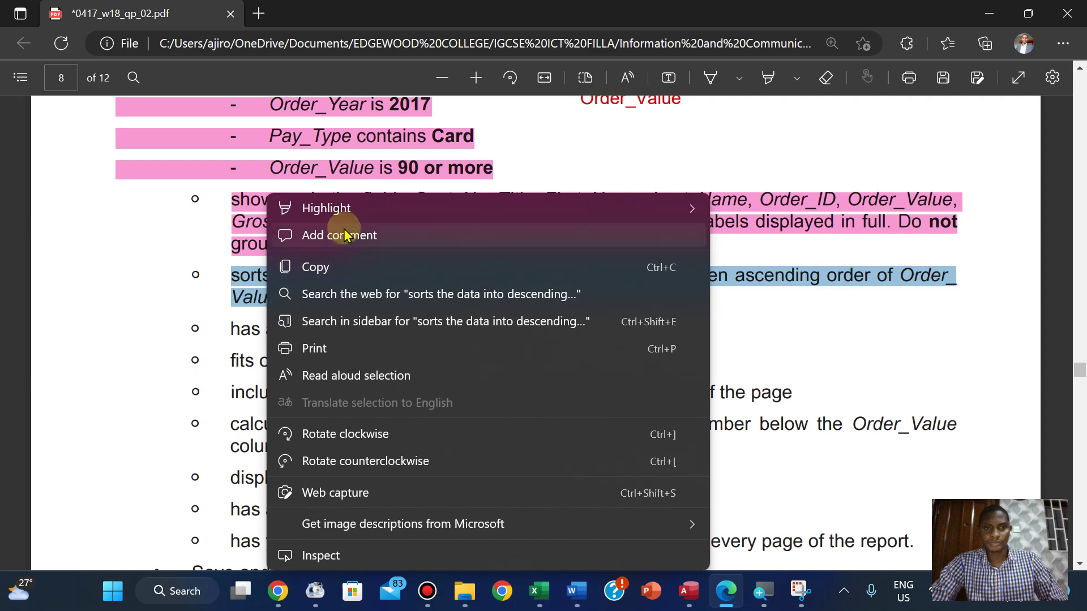
{"action": "mouse_move", "coordinate": [342, 210]}
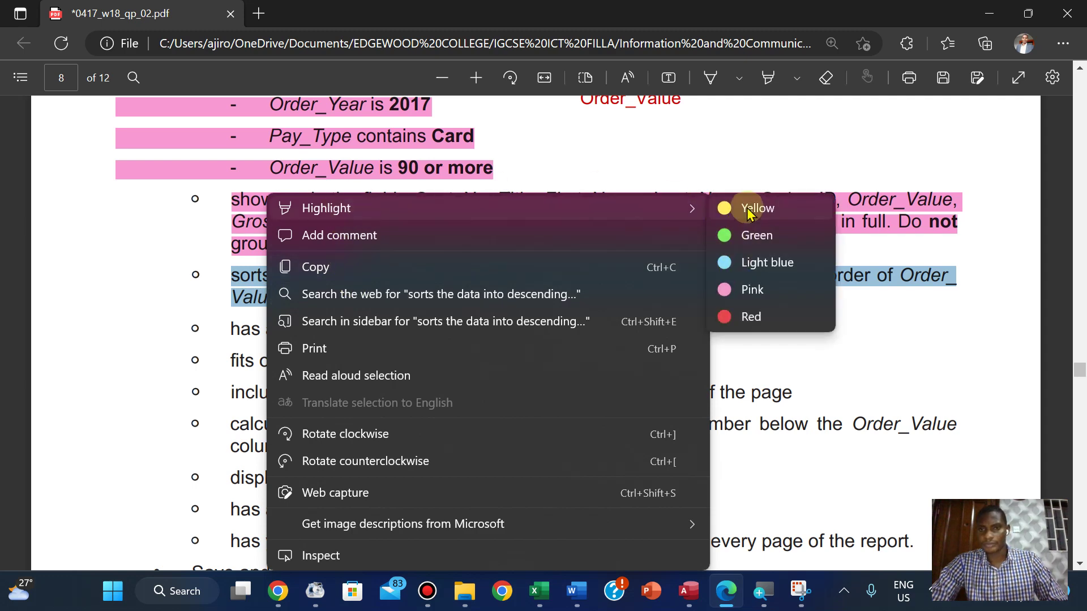
{"action": "left_click", "coordinate": [747, 206]}
{"action": "left_click_drag", "start_coordinate": [231, 328], "coordinate": [531, 333]}
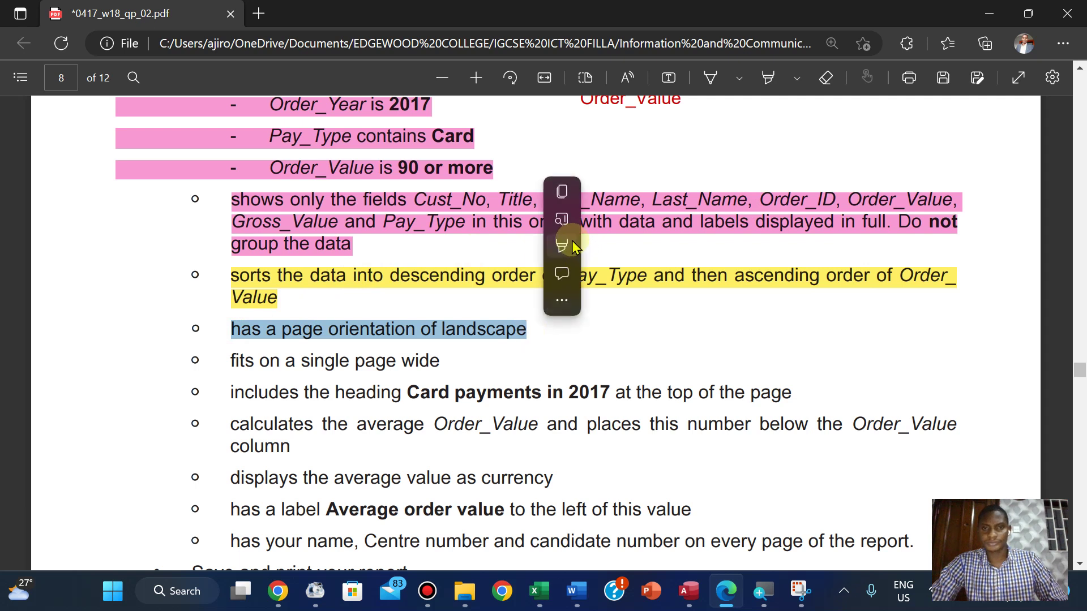
{"action": "mouse_move", "coordinate": [566, 244]}
{"action": "mouse_move", "coordinate": [659, 258]}
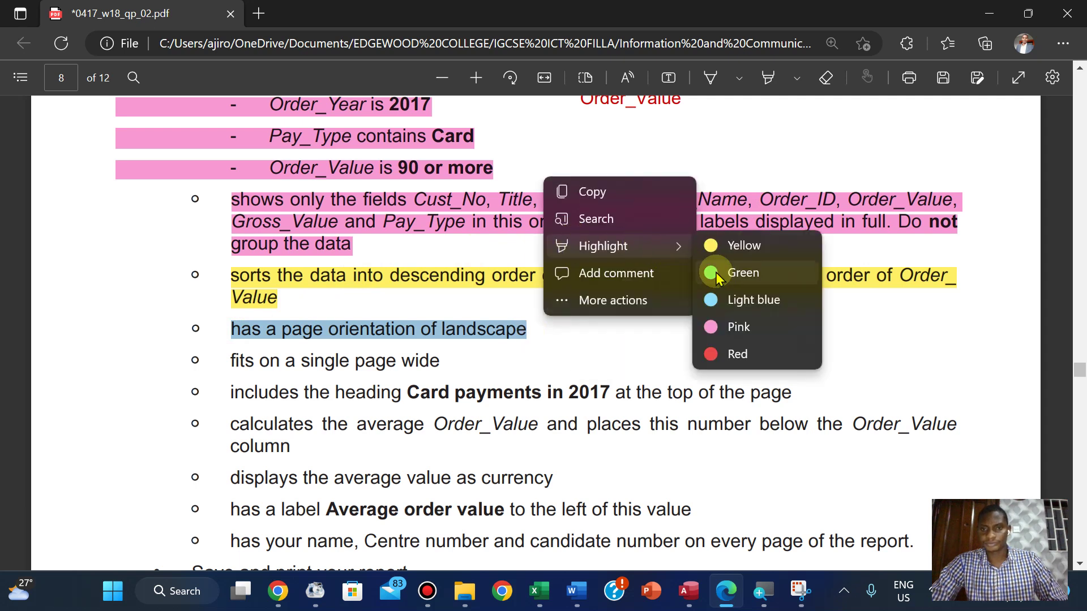
{"action": "left_click", "coordinate": [731, 248]}
Highlight the single-page-wide and 'Card payments in 2017' heading requirements yellow
{"action": "left_click_drag", "start_coordinate": [232, 355], "coordinate": [440, 356]}
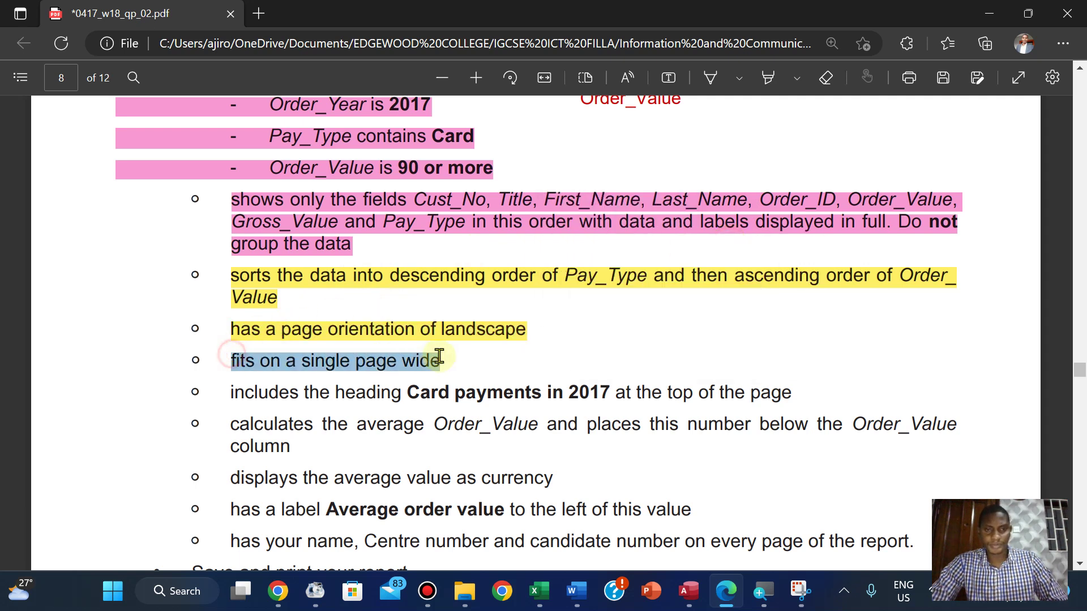
{"action": "mouse_move", "coordinate": [476, 241]}
{"action": "mouse_move", "coordinate": [498, 267]}
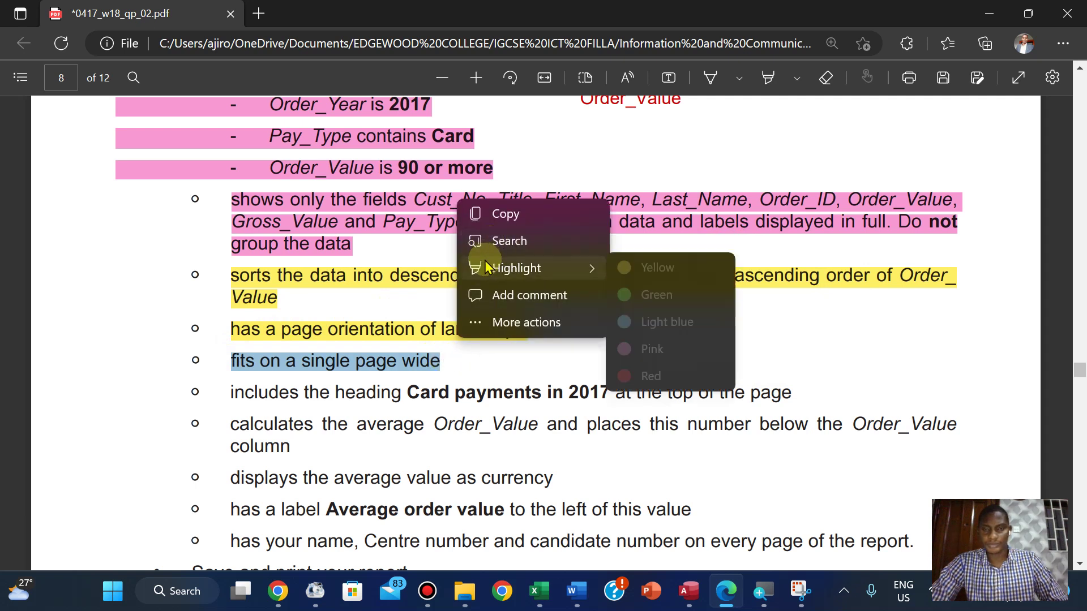
{"action": "left_click", "coordinate": [660, 270]}
{"action": "left_click_drag", "start_coordinate": [233, 393], "coordinate": [793, 393]}
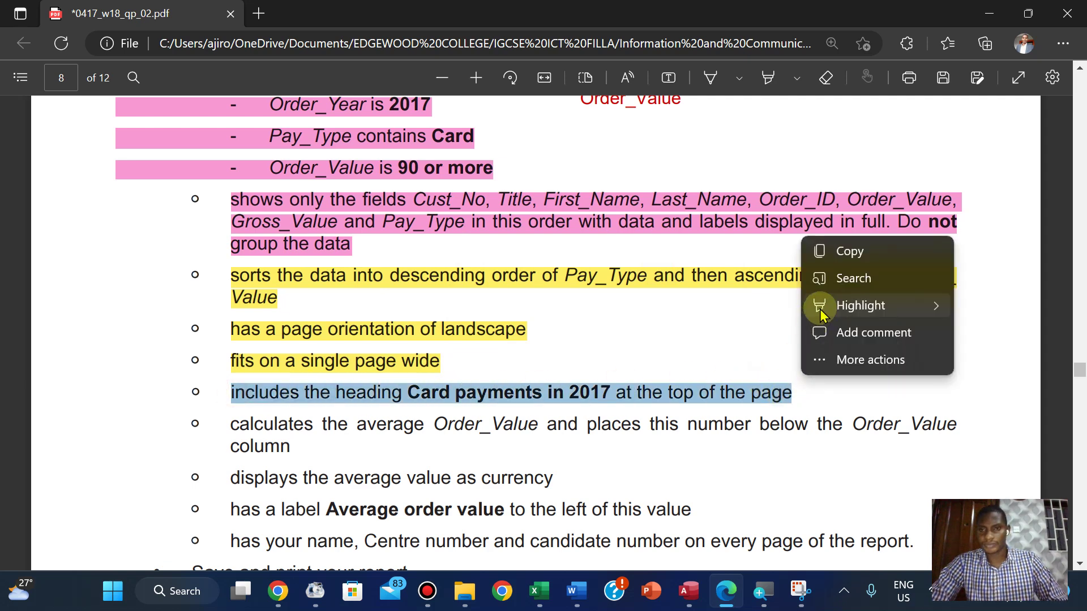
{"action": "mouse_move", "coordinate": [906, 305]}
{"action": "left_click", "coordinate": [983, 317]}
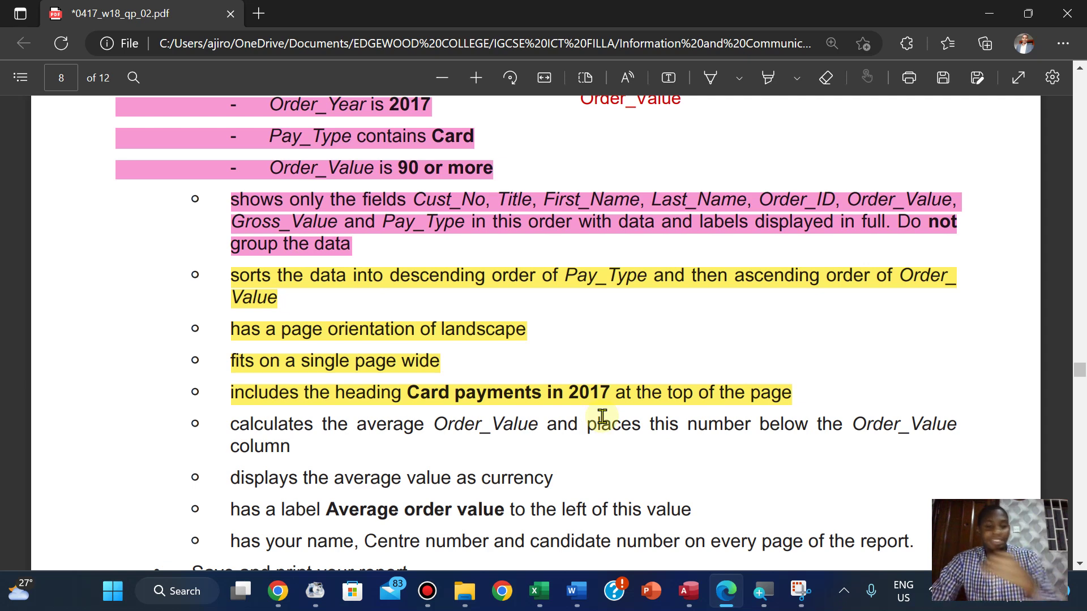
{"action": "left_click", "coordinate": [690, 592]}
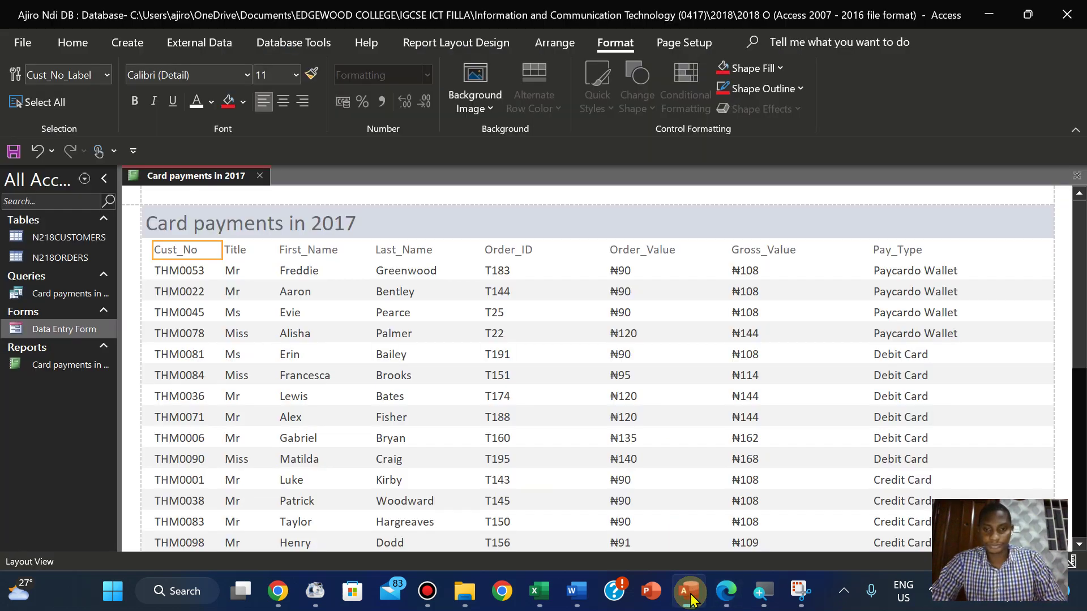
Add an Average total beneath the Order_Value column using Report Layout Design > Totals
{"action": "left_click", "coordinate": [619, 272]}
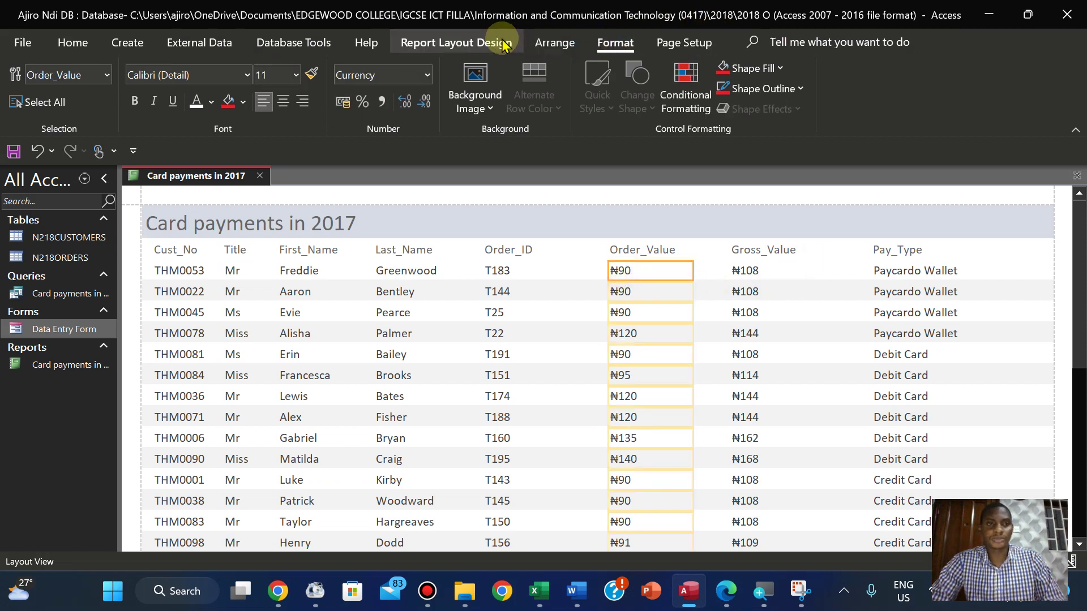
{"action": "left_click", "coordinate": [555, 45]}
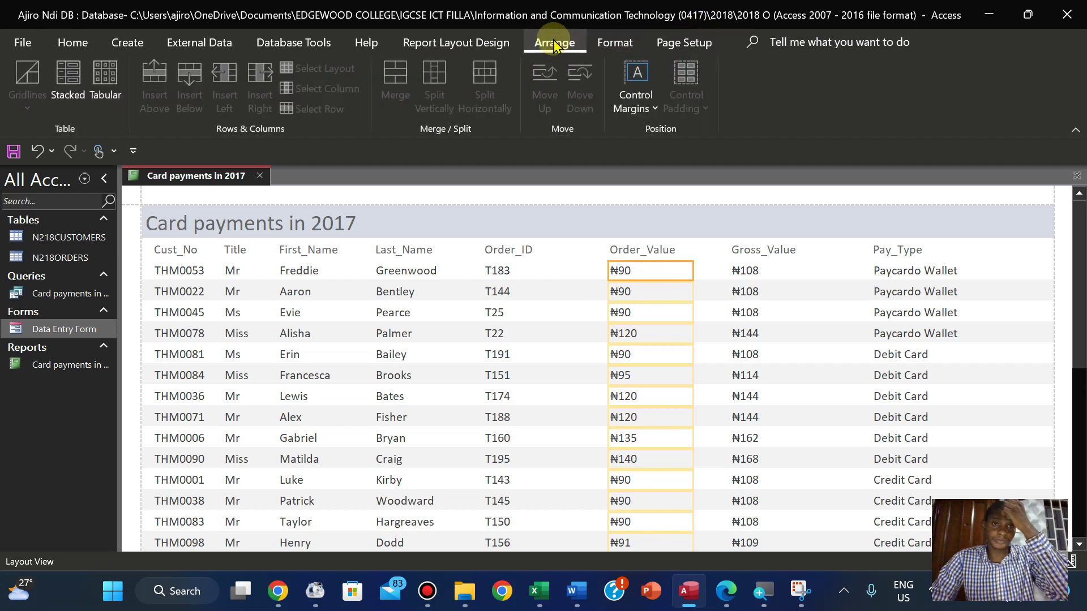
{"action": "left_click", "coordinate": [622, 42]}
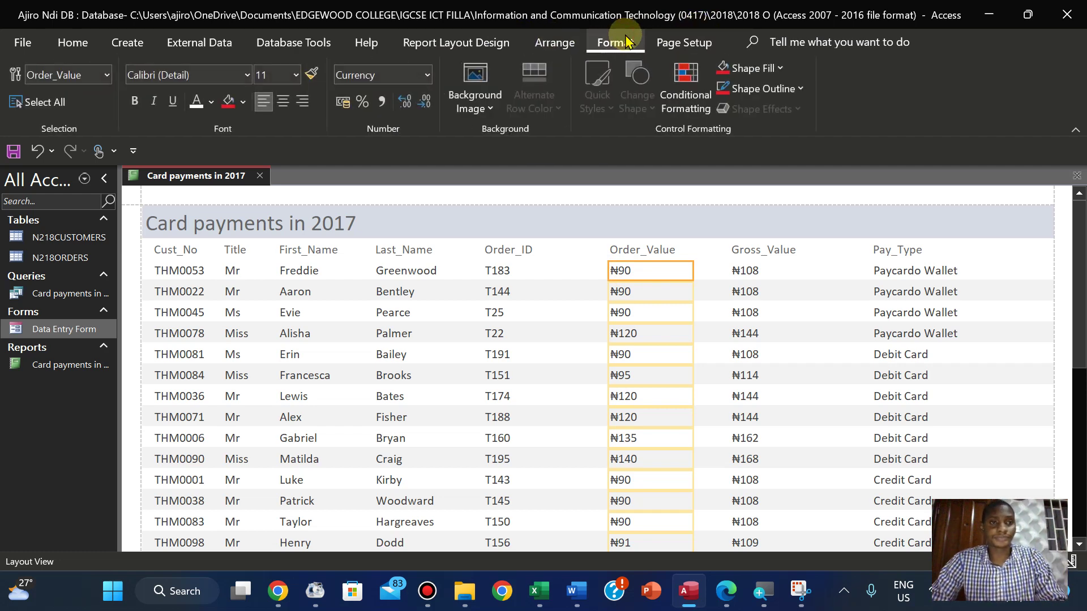
{"action": "left_click", "coordinate": [446, 45]}
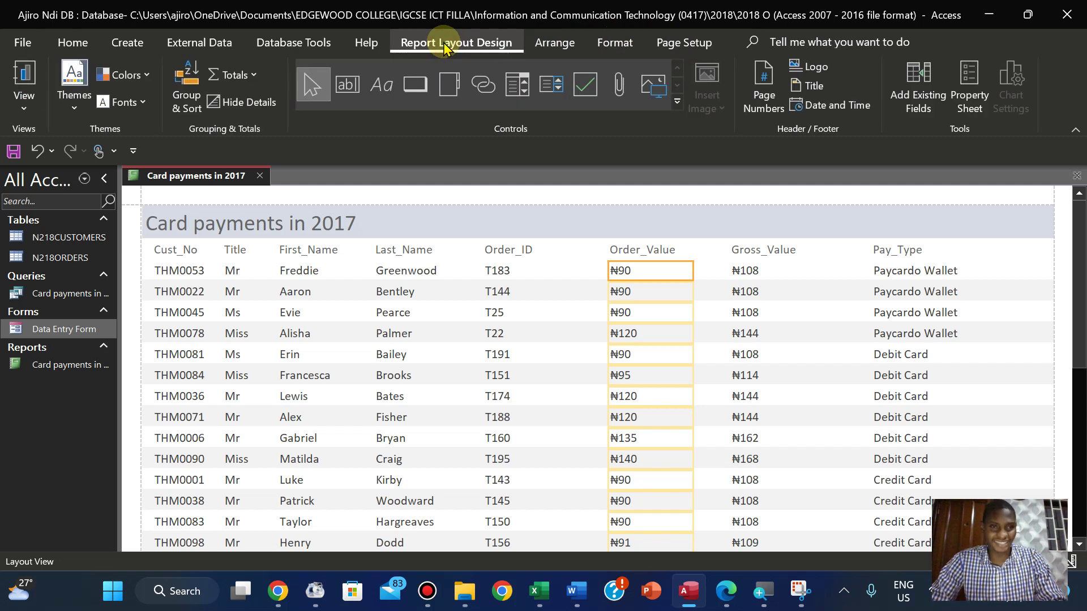
{"action": "left_click", "coordinate": [235, 74]}
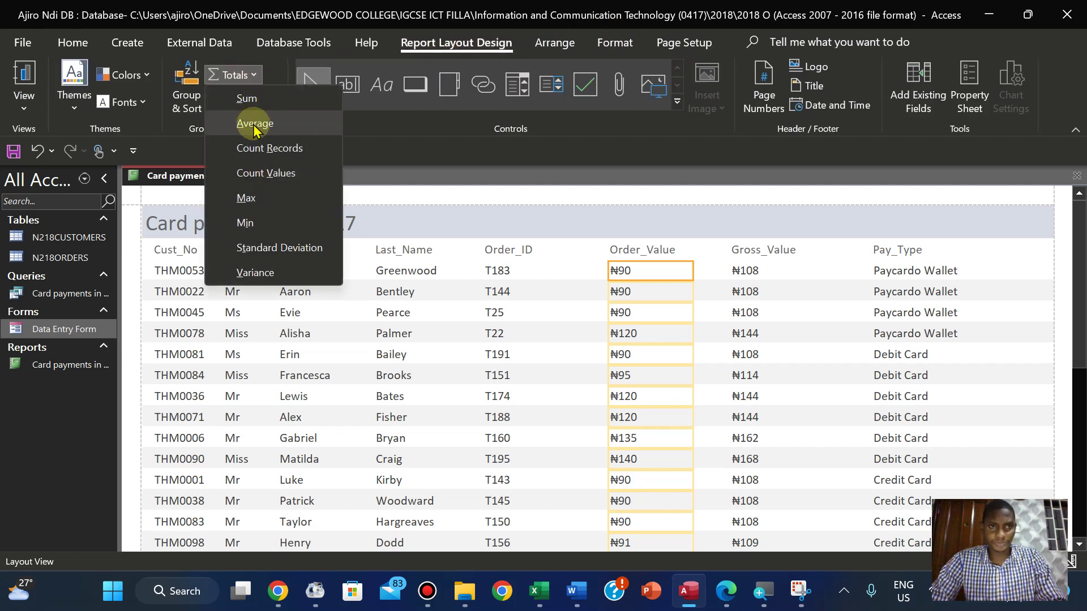
{"action": "left_click", "coordinate": [255, 124]}
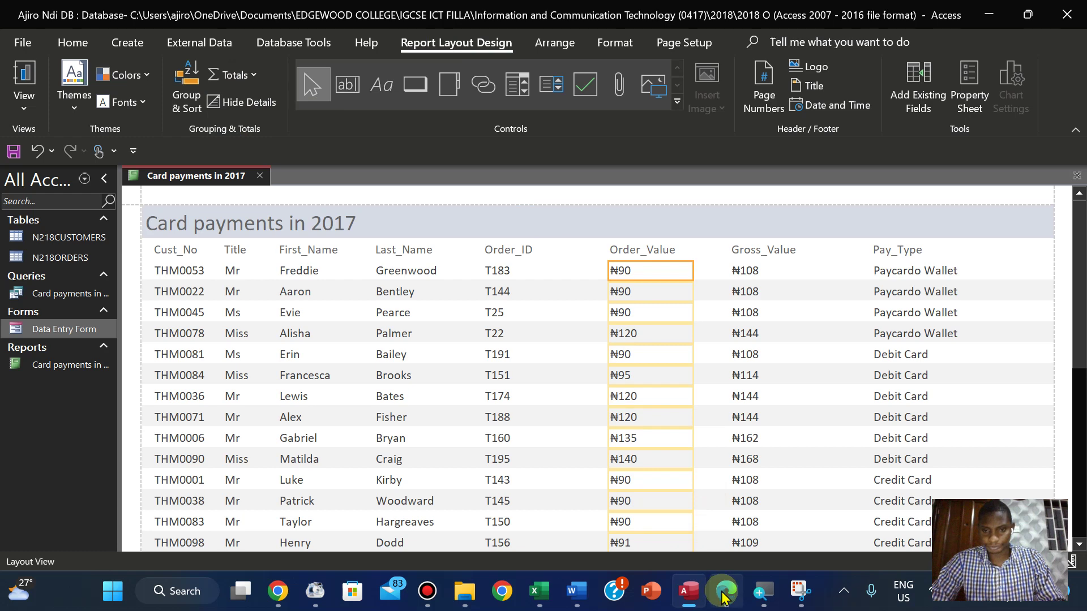
{"action": "left_click", "coordinate": [724, 591]}
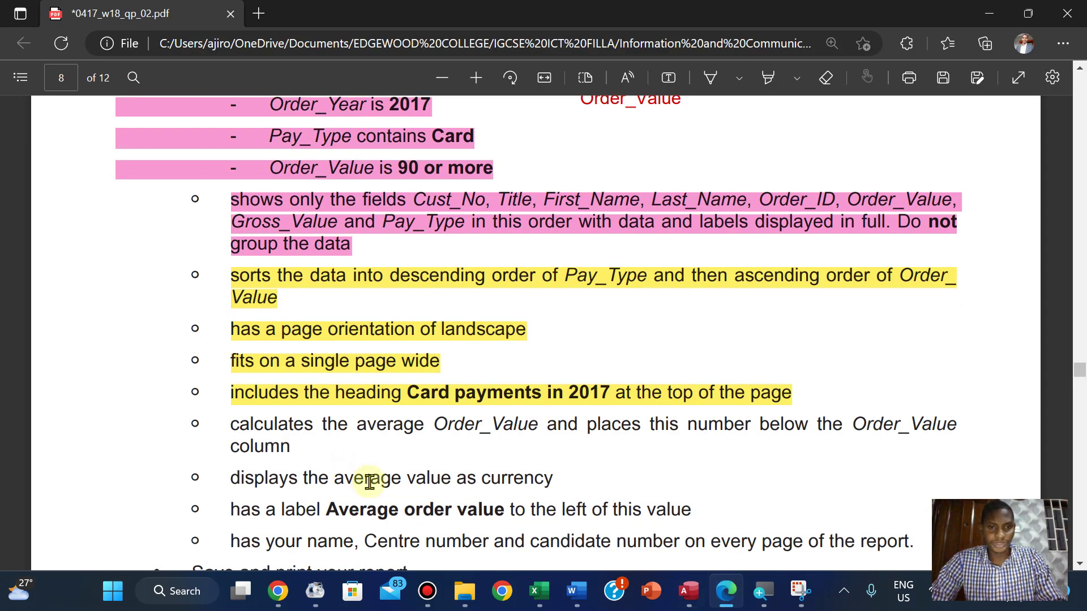
Highlight the currency display requirement yellow in the question paper
{"action": "left_click", "coordinate": [689, 591]}
{"action": "left_click_drag", "start_coordinate": [1074, 262], "coordinate": [1079, 456]}
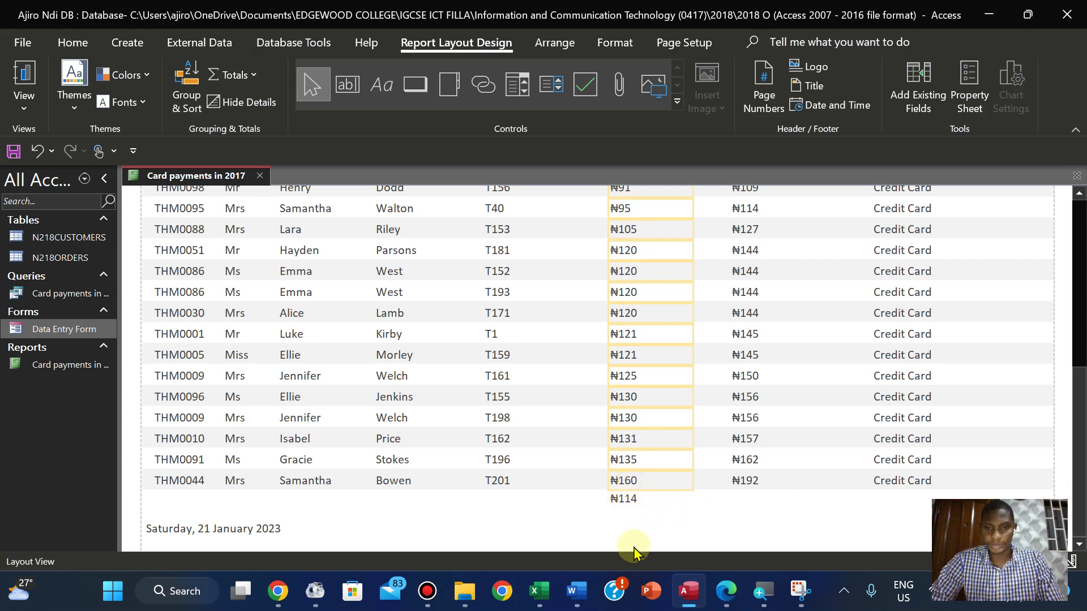
{"action": "left_click", "coordinate": [726, 590]}
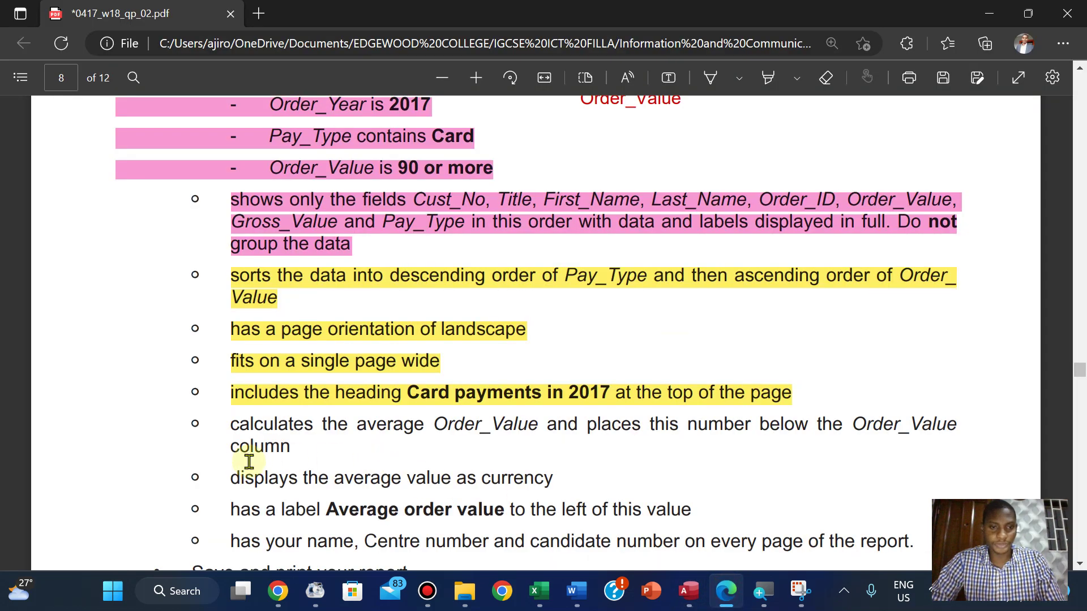
{"action": "left_click_drag", "start_coordinate": [233, 485], "coordinate": [556, 484]}
{"action": "mouse_move", "coordinate": [687, 394]}
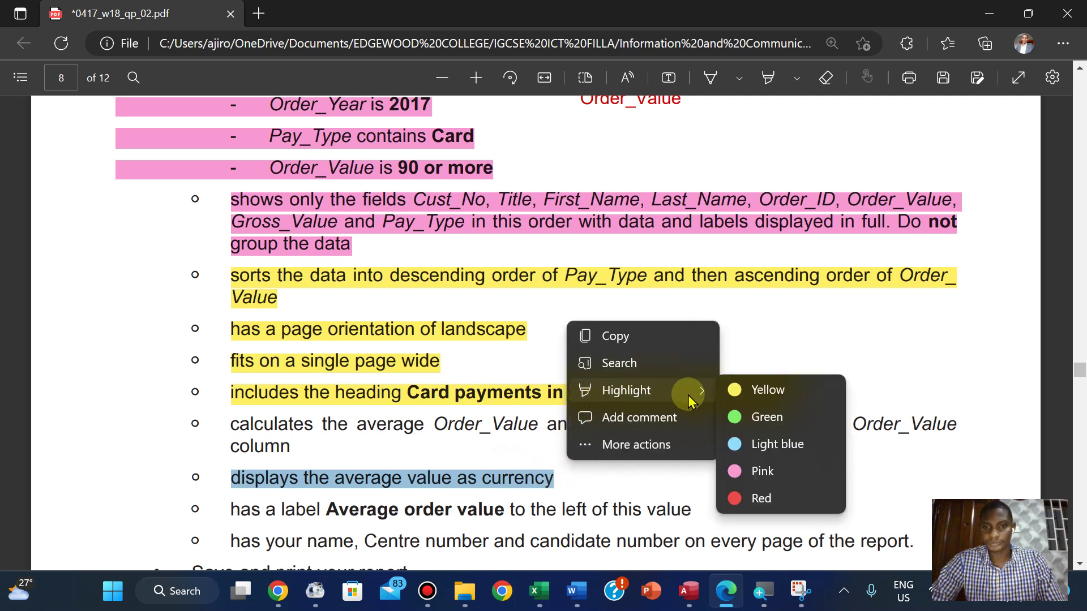
{"action": "left_click", "coordinate": [755, 392]}
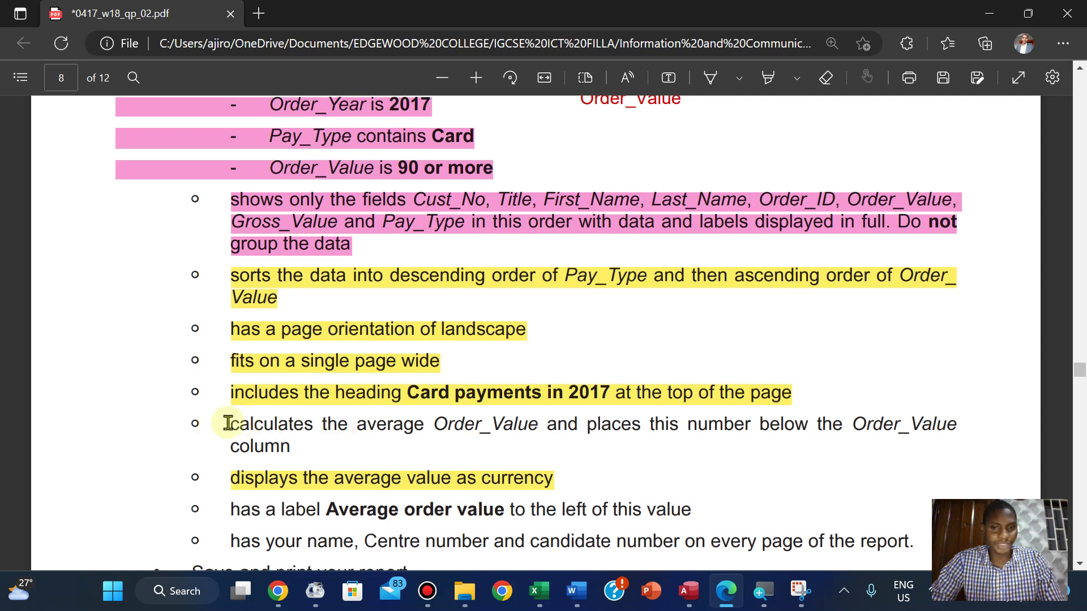
Highlight the average-calculation requirement yellow and copy the wording 'Average order value'
{"action": "left_click_drag", "start_coordinate": [228, 423], "coordinate": [300, 445]}
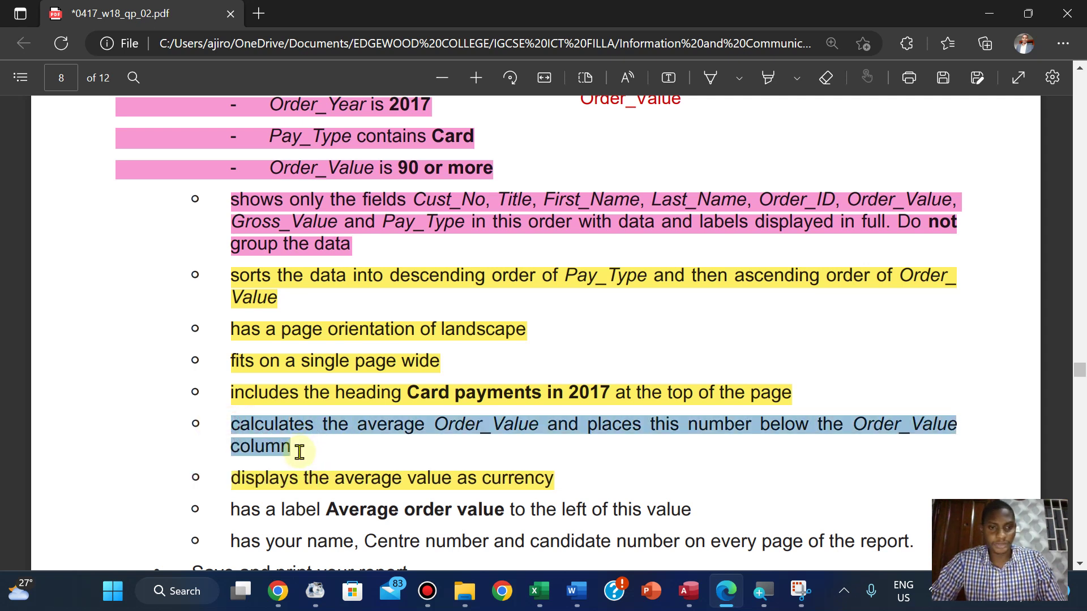
{"action": "mouse_move", "coordinate": [352, 362]}
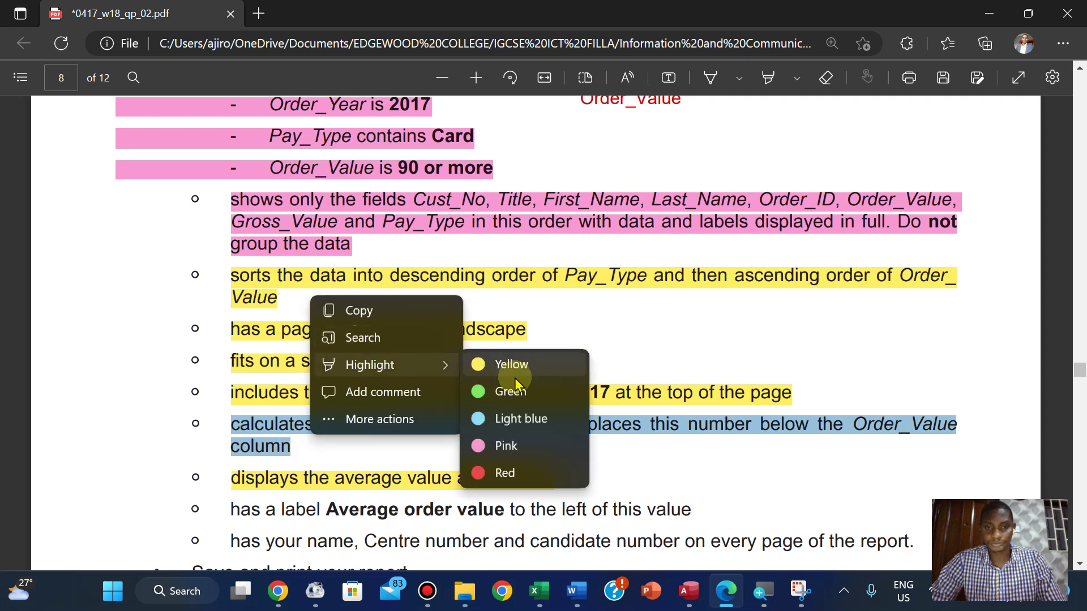
{"action": "left_click", "coordinate": [511, 365]}
{"action": "scroll", "coordinate": [512, 374], "scroll_direction": "down", "scroll_amount": 3}
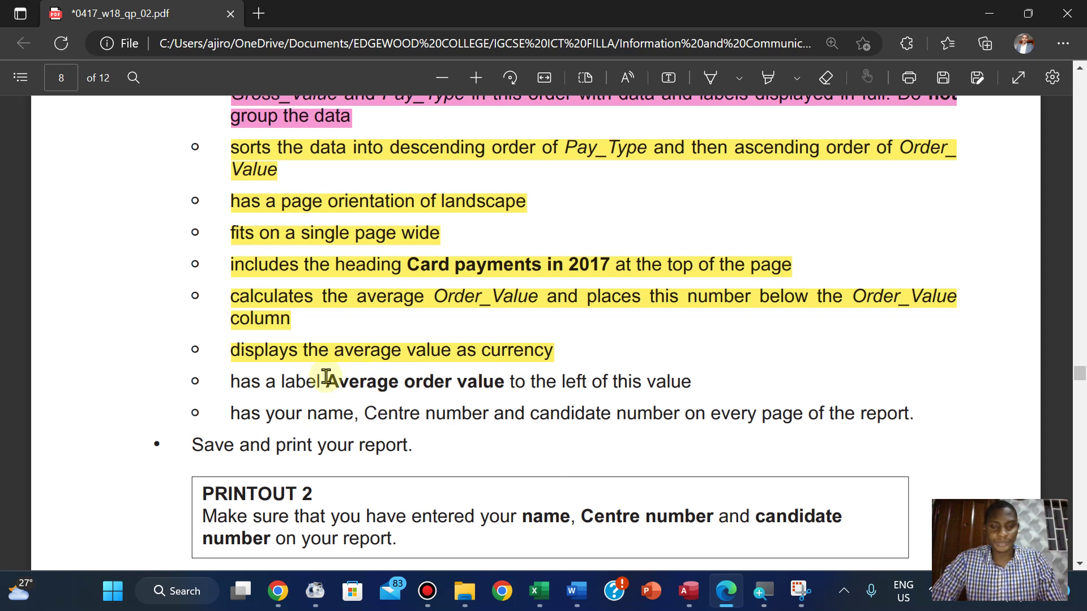
{"action": "left_click_drag", "start_coordinate": [327, 378], "coordinate": [504, 387]}
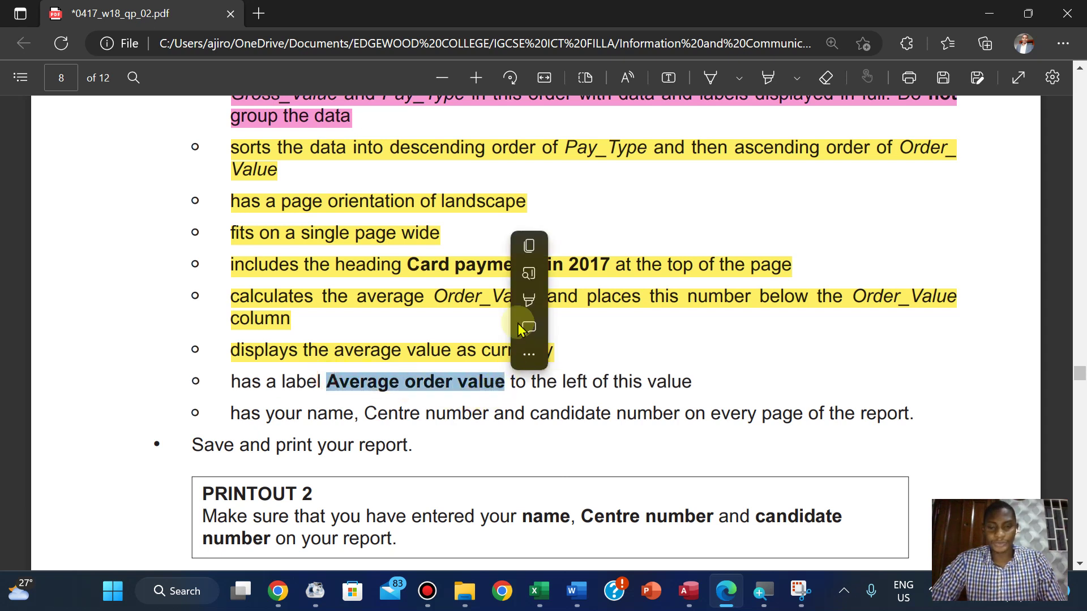
{"action": "left_click", "coordinate": [536, 245]}
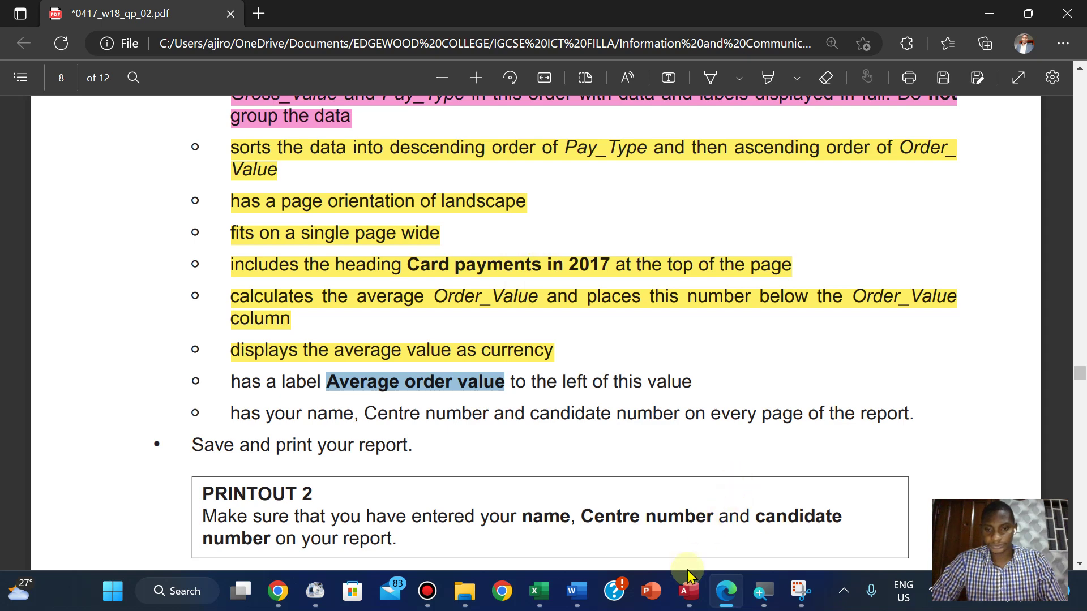
{"action": "left_click", "coordinate": [685, 600]}
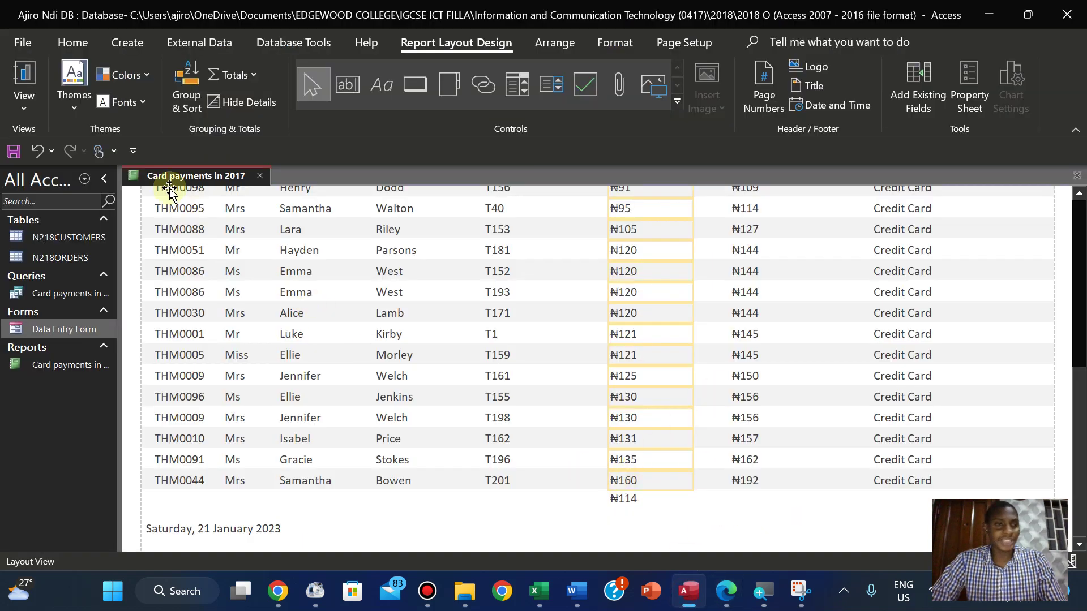
In Design View, widen the =Avg([Order_Value]) footer box and set the page to Landscape
{"action": "left_click", "coordinate": [33, 109]}
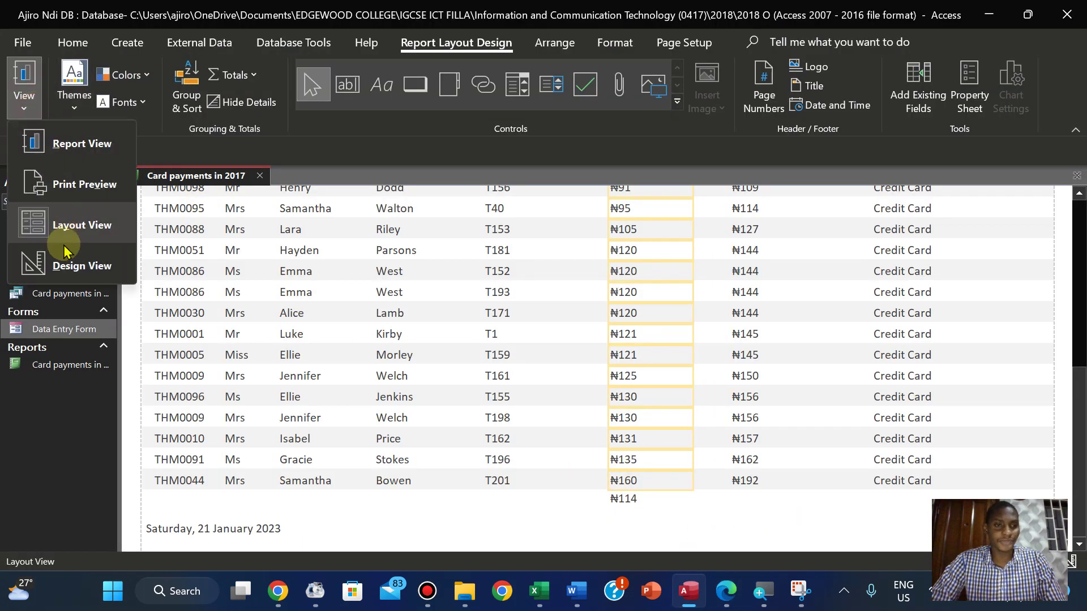
{"action": "left_click", "coordinate": [85, 265]}
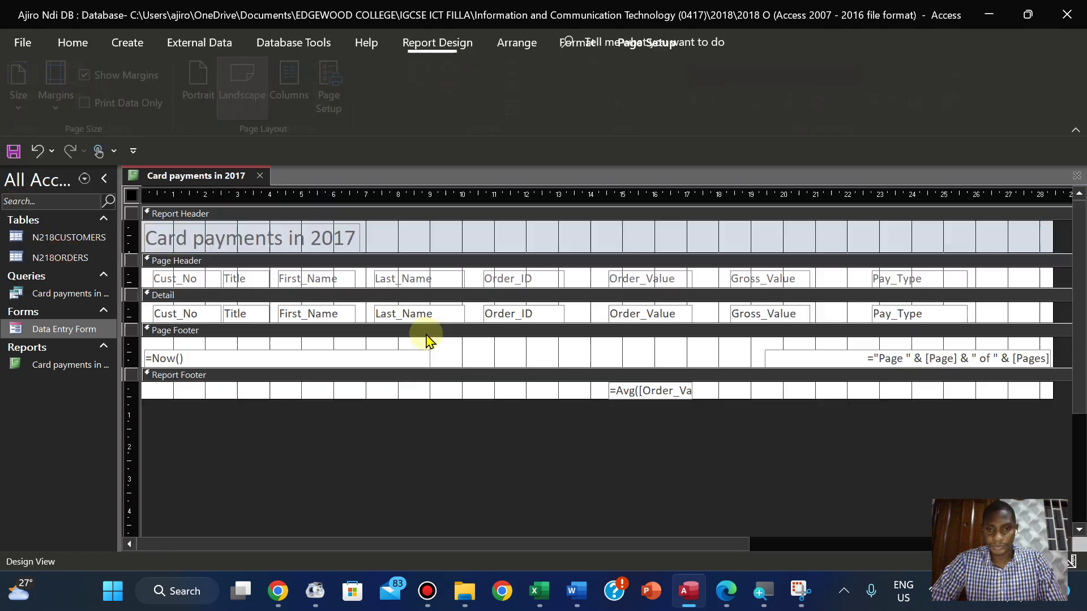
{"action": "left_click", "coordinate": [662, 390]}
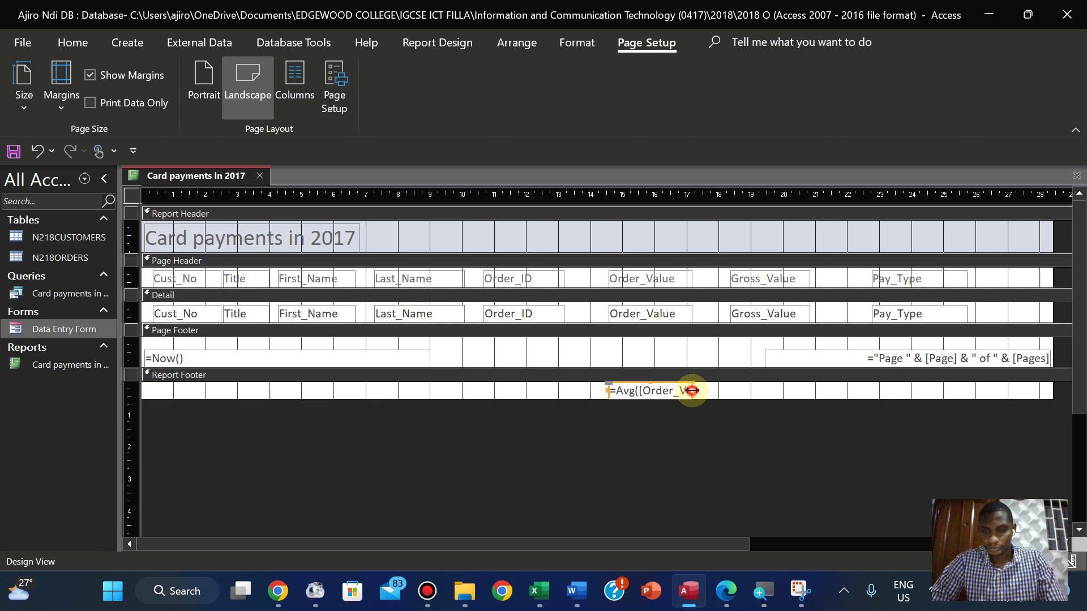
{"action": "left_click_drag", "start_coordinate": [692, 390], "coordinate": [724, 391]}
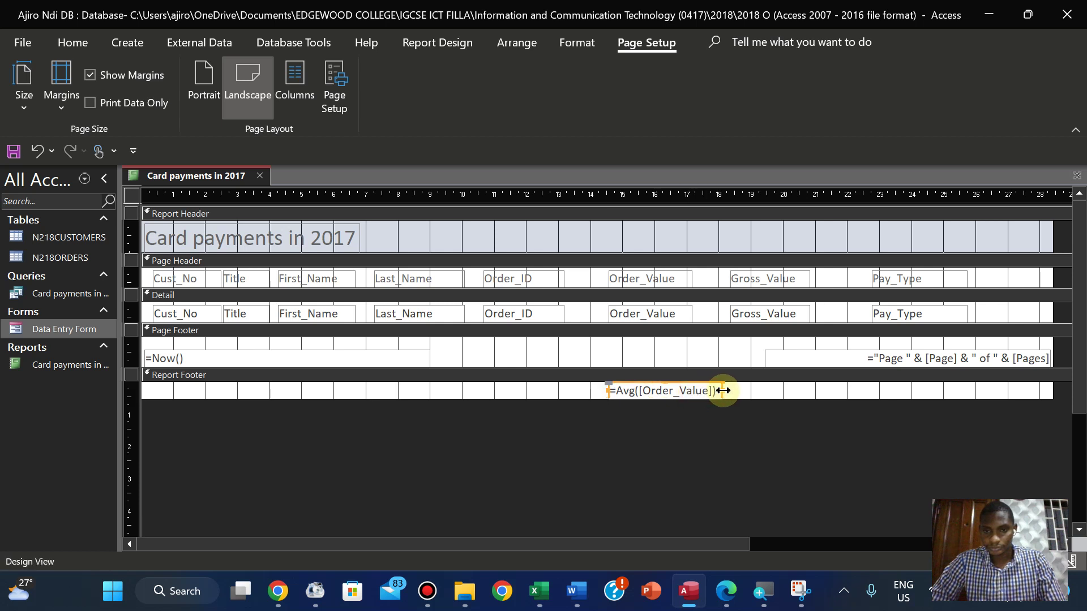
{"action": "left_click", "coordinate": [550, 394]}
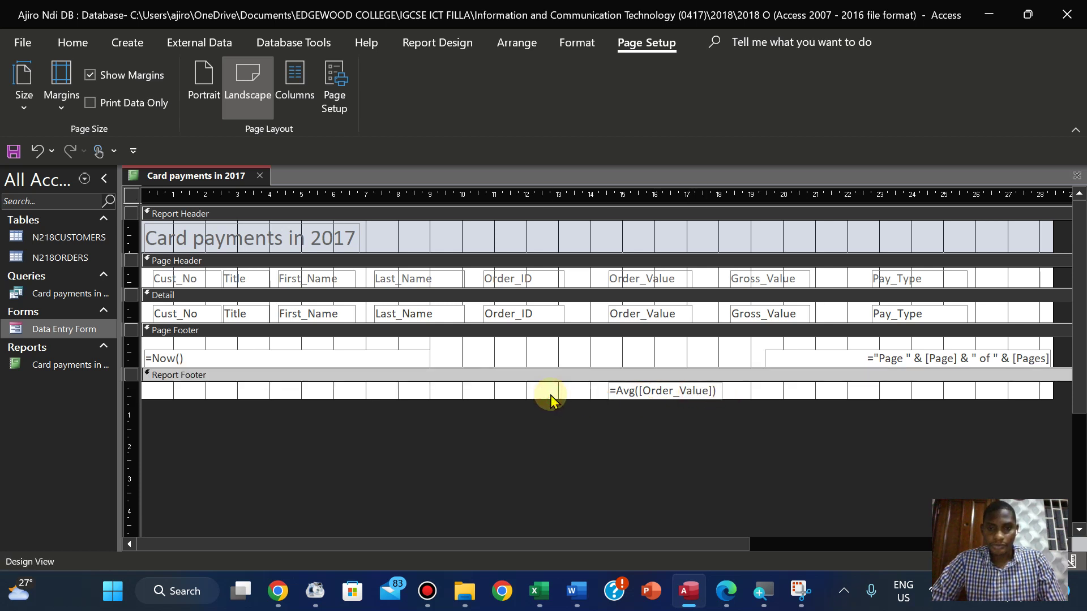
{"action": "left_click", "coordinate": [239, 77]}
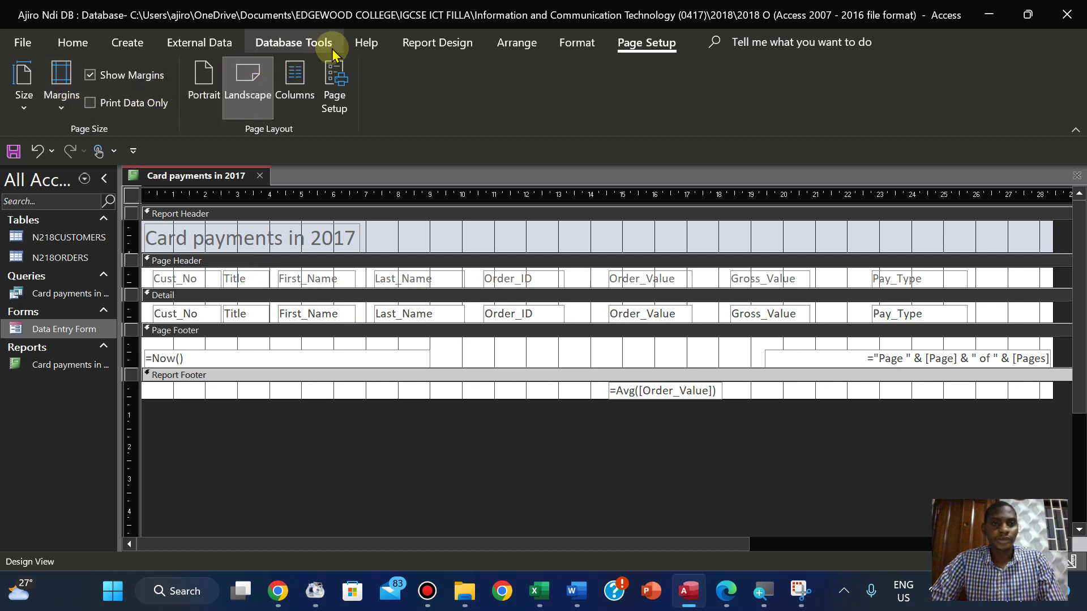
{"action": "left_click", "coordinate": [415, 44]}
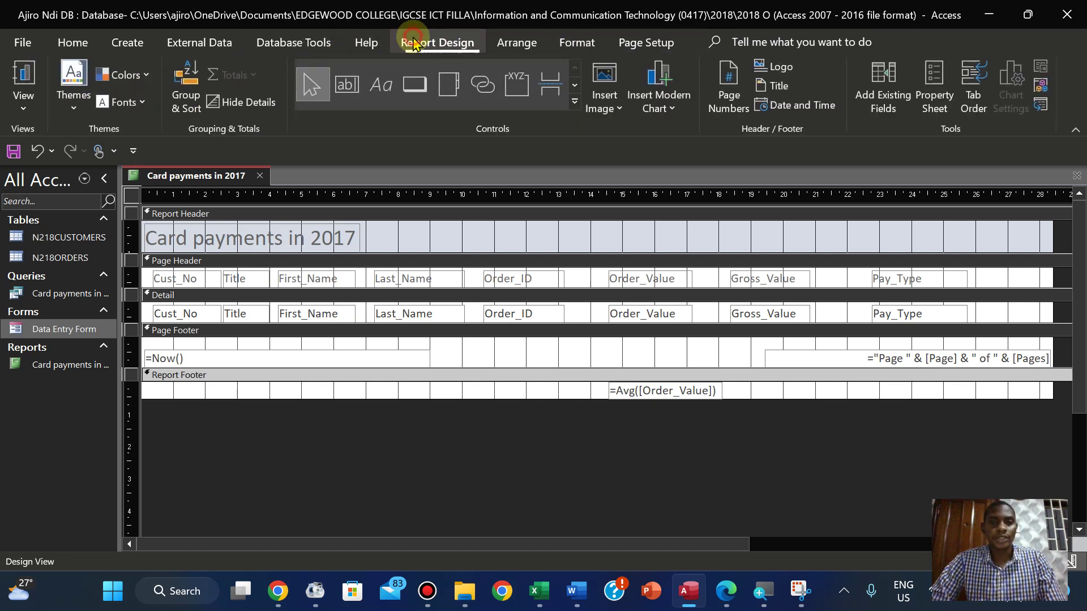
Draw a Report Footer label reading 'Average order value'
{"action": "left_click", "coordinate": [388, 94]}
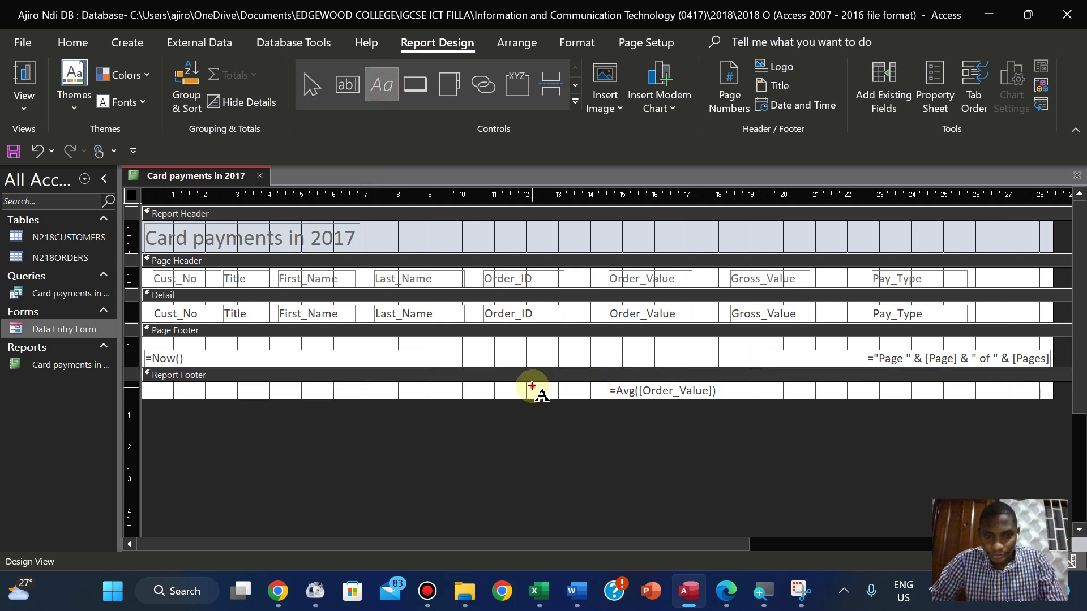
{"action": "left_click_drag", "start_coordinate": [533, 387], "coordinate": [593, 402]}
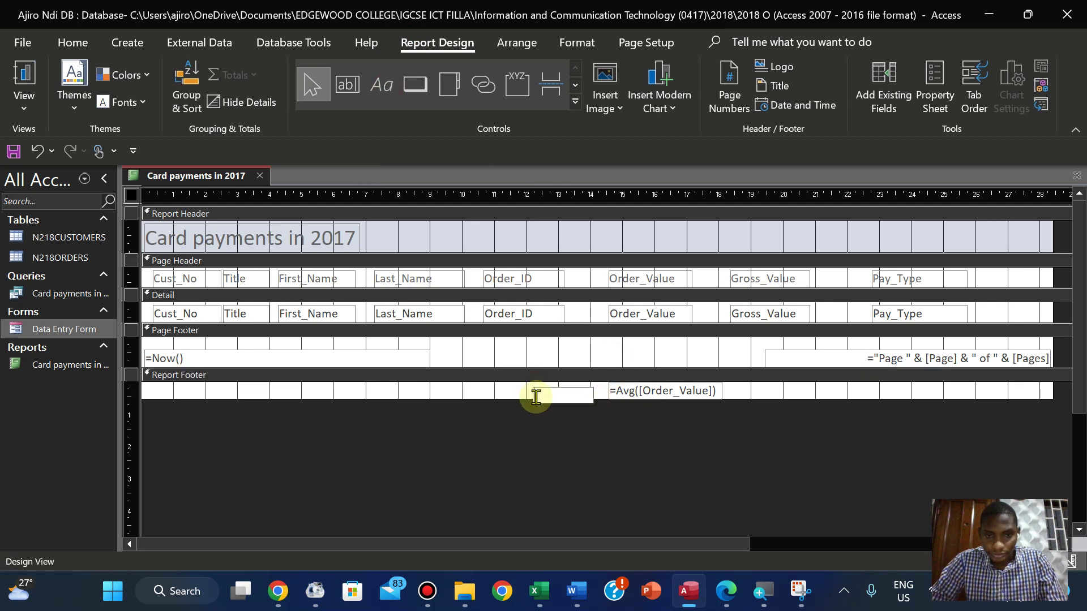
{"action": "type", "text": "Average order value"}
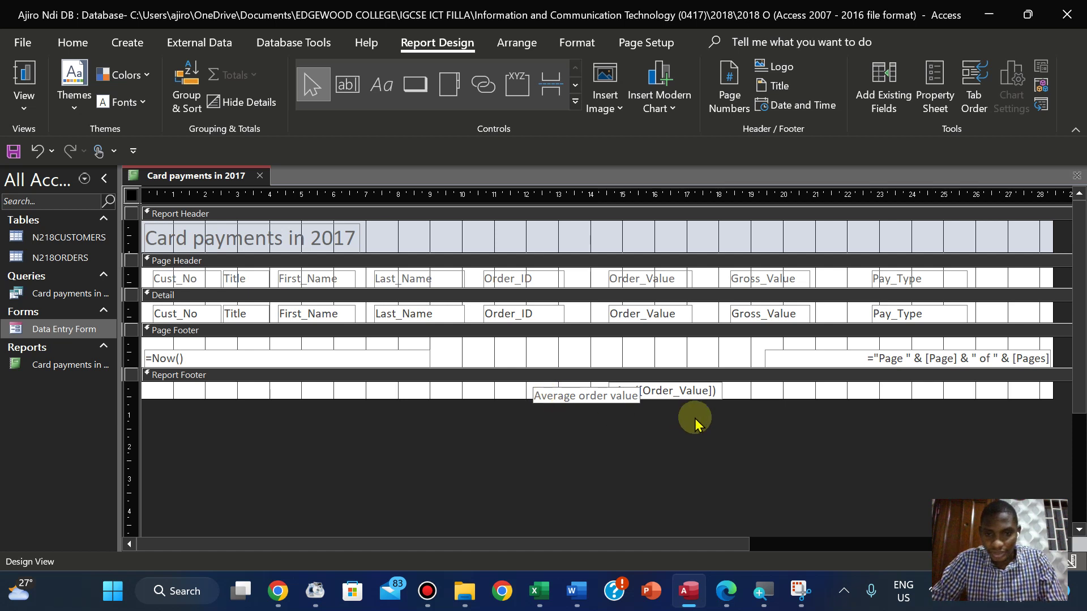
{"action": "left_click", "coordinate": [661, 415]}
Drag and arrow-nudge the label into line just left of the =Avg formula
{"action": "left_click", "coordinate": [556, 396]}
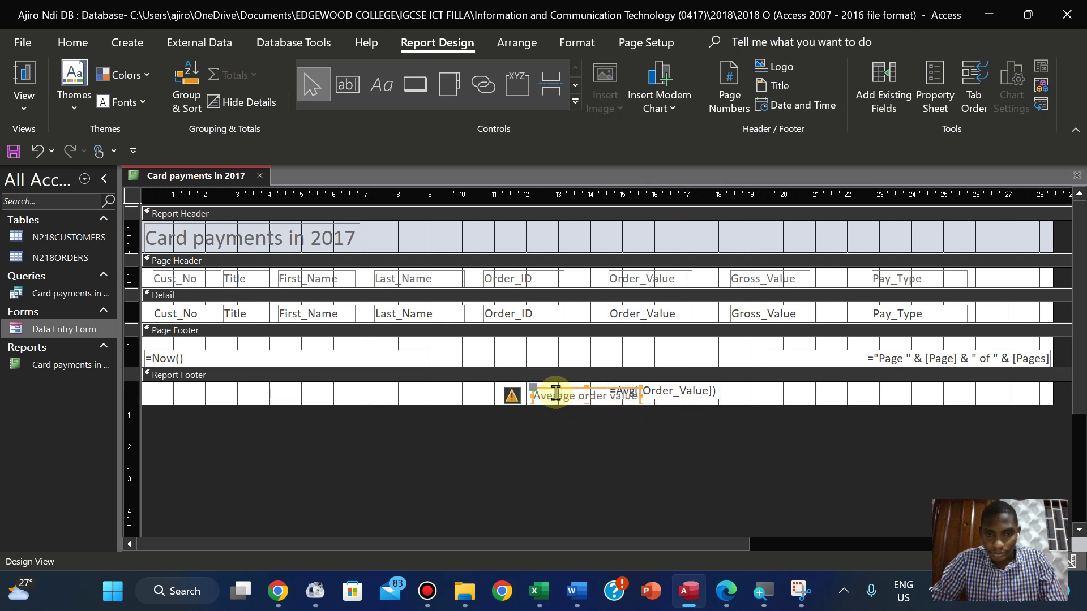
{"action": "left_click_drag", "start_coordinate": [560, 390], "coordinate": [513, 387]}
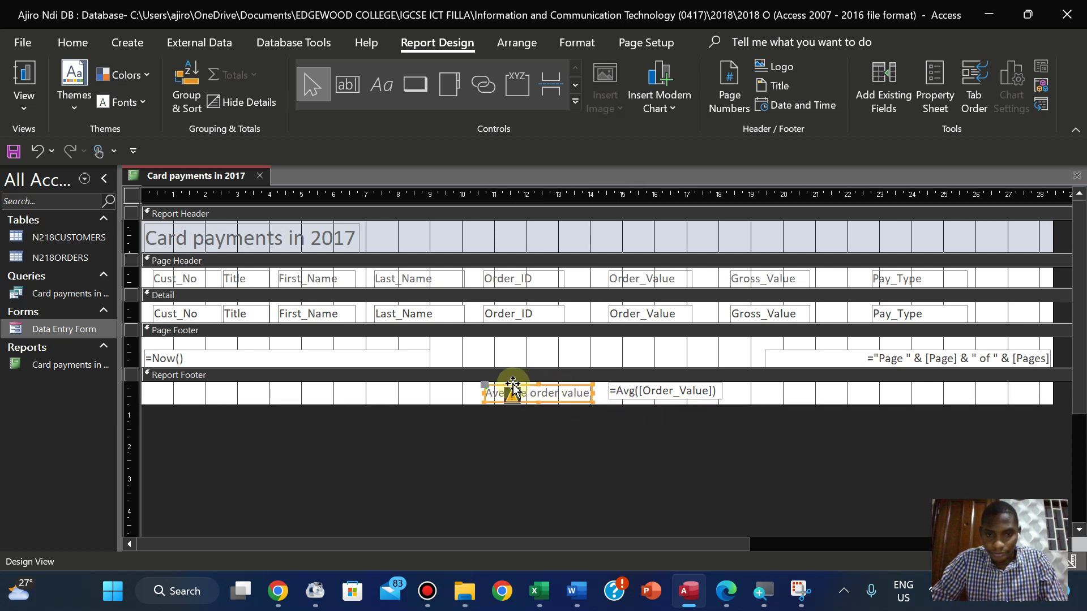
{"action": "key", "text": "Right"}
{"action": "key", "text": "Right"}
{"action": "key", "text": "Right"}
{"action": "key", "text": "Right"}
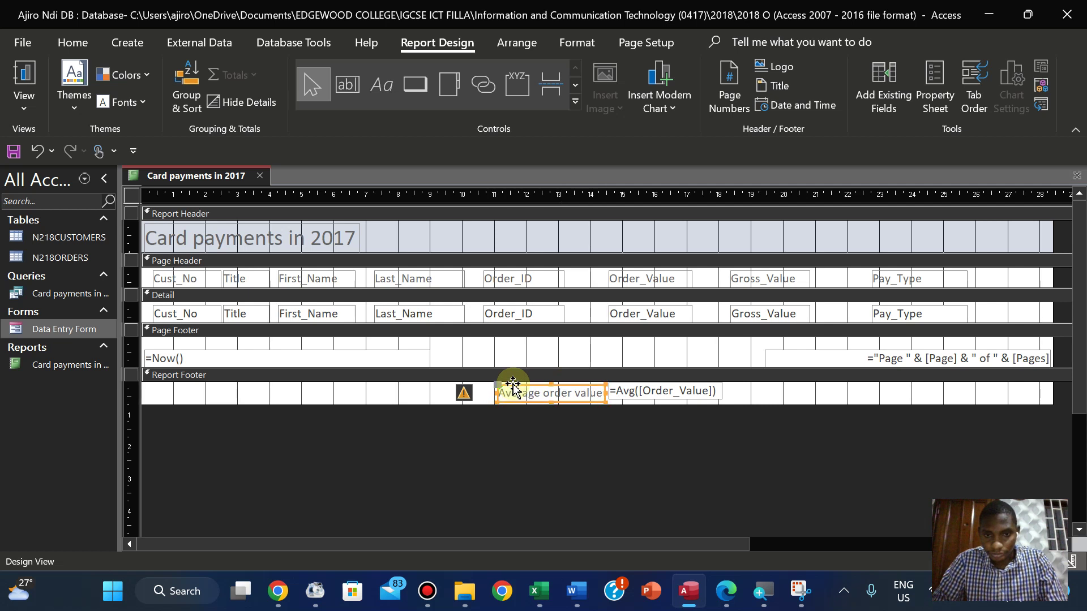
{"action": "key", "text": "Down"}
{"action": "key", "text": "Up"}
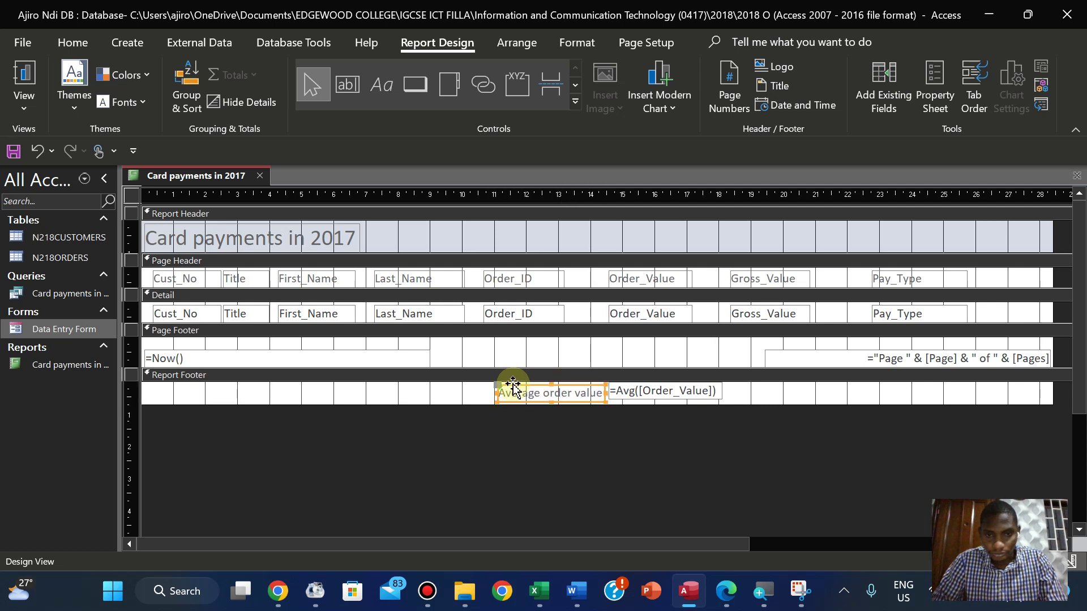
{"action": "key", "text": "Left"}
{"action": "key", "text": "Up"}
{"action": "key", "text": "Down"}
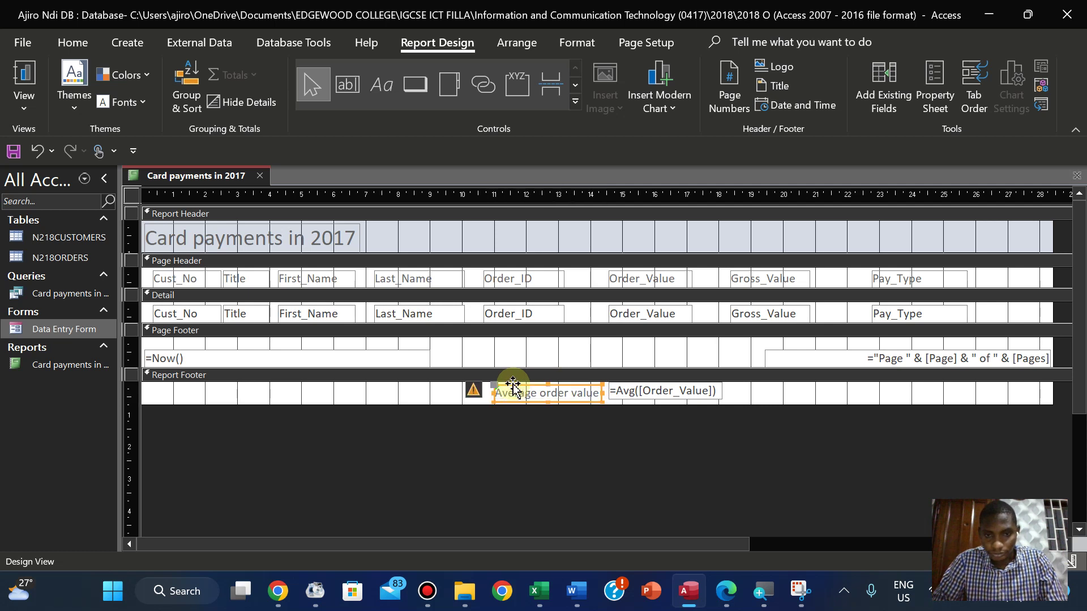
{"action": "left_click", "coordinate": [599, 433]}
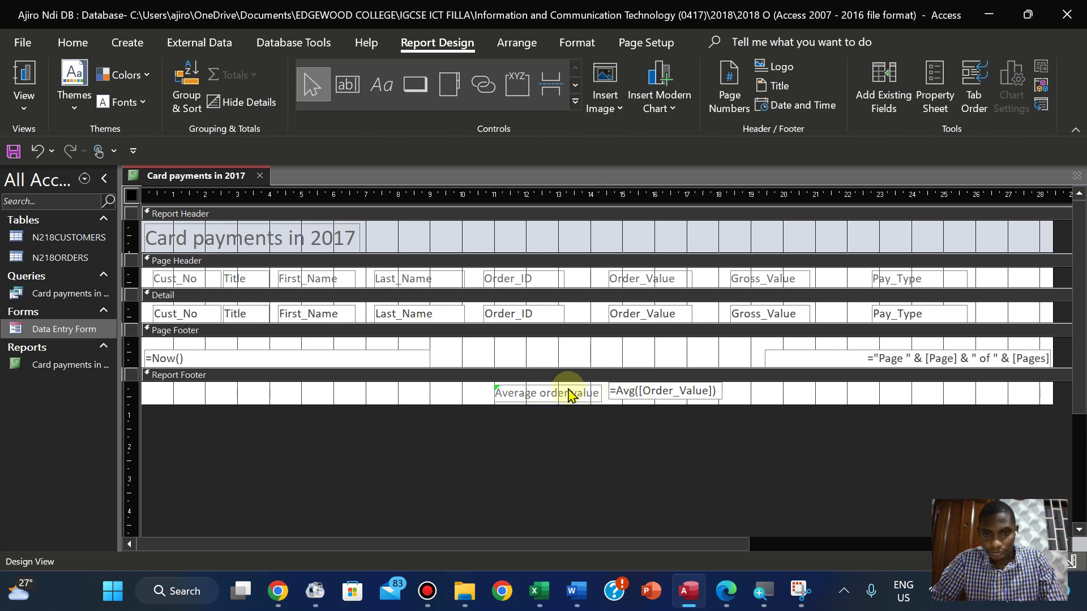
{"action": "left_click_drag", "start_coordinate": [571, 394], "coordinate": [568, 389]}
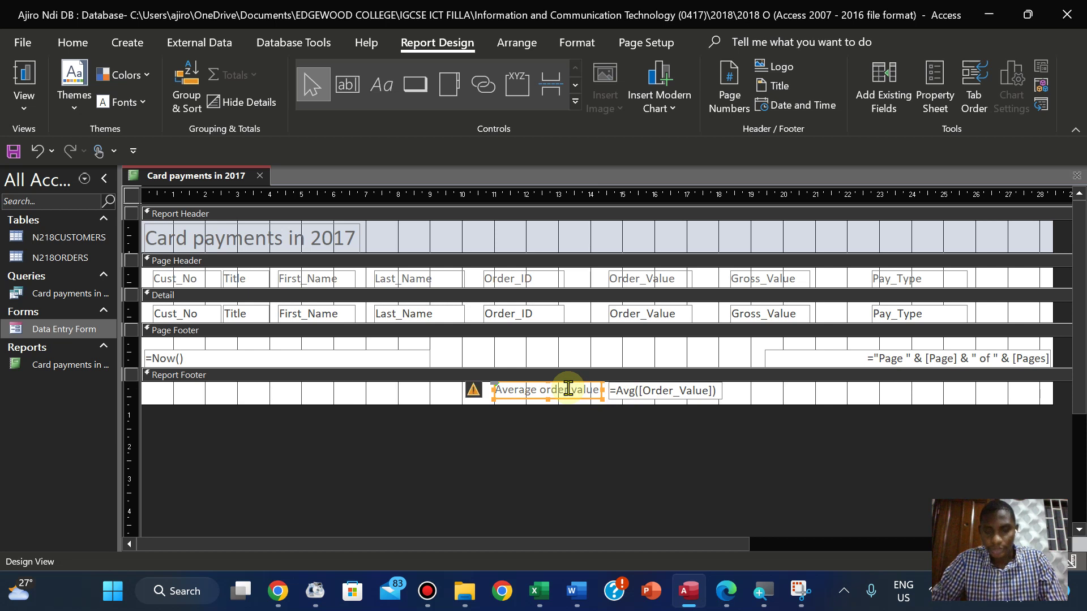
{"action": "left_click", "coordinate": [615, 425]}
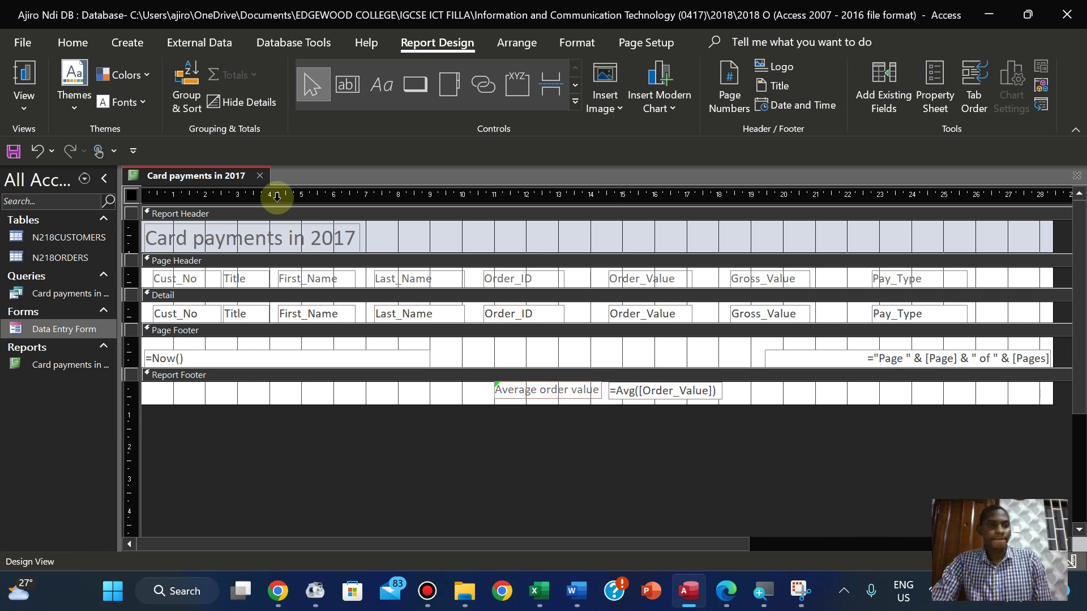
Switch to Layout View and undo an accidental shift of the Cust_No column
{"action": "left_click", "coordinate": [23, 88]}
{"action": "left_click", "coordinate": [74, 224]}
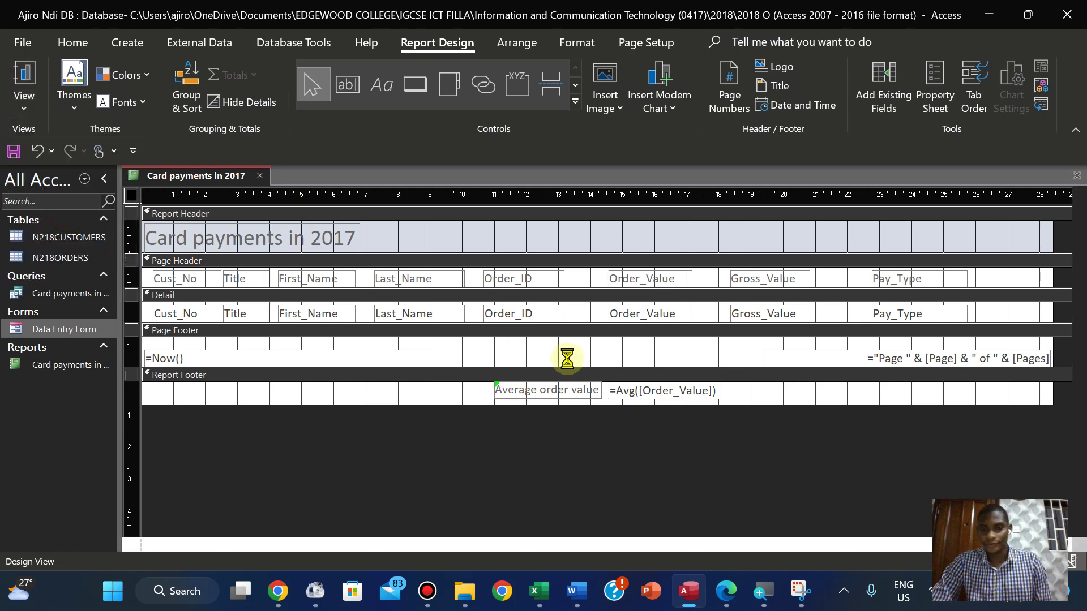
{"action": "key", "text": "Down"}
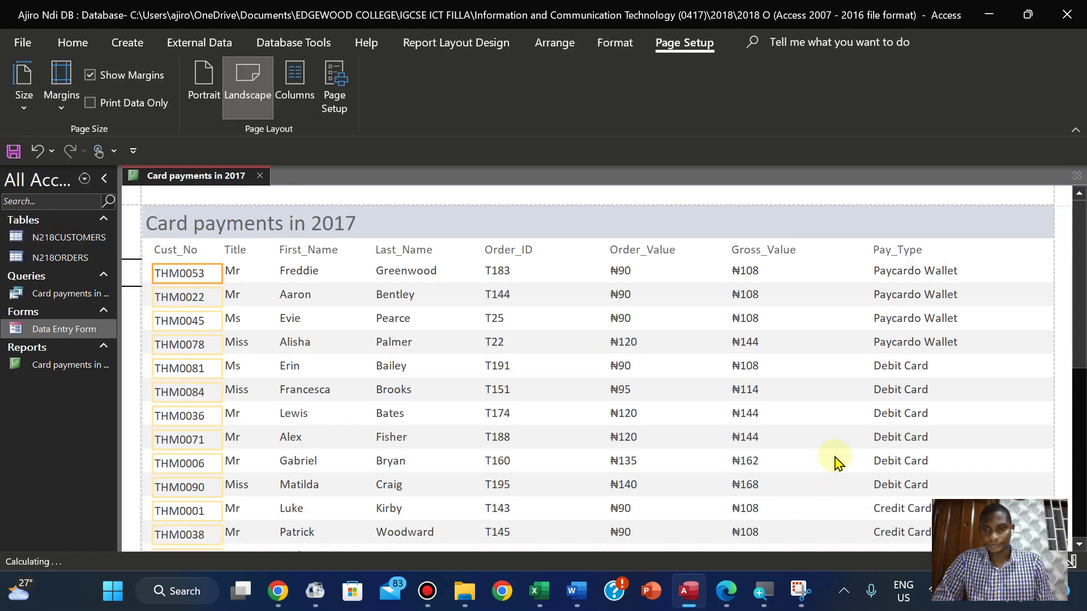
{"action": "key", "text": "Down"}
{"action": "key", "text": "Down"}
{"action": "key", "text": "Down"}
{"action": "key", "text": "Down"}
{"action": "key", "text": "Down"}
{"action": "key", "text": "Down"}
{"action": "key", "text": "Down"}
{"action": "key", "text": "Down"}
{"action": "key", "text": "Down"}
{"action": "key", "text": "Down"}
{"action": "key", "text": "Down"}
{"action": "key", "text": "Down"}
{"action": "key", "text": "Down"}
{"action": "key", "text": "Down"}
{"action": "key", "text": "Down"}
{"action": "key", "text": "Down"}
{"action": "key", "text": "Down"}
{"action": "key", "text": "Down"}
{"action": "key", "text": "Down"}
{"action": "key", "text": "Down"}
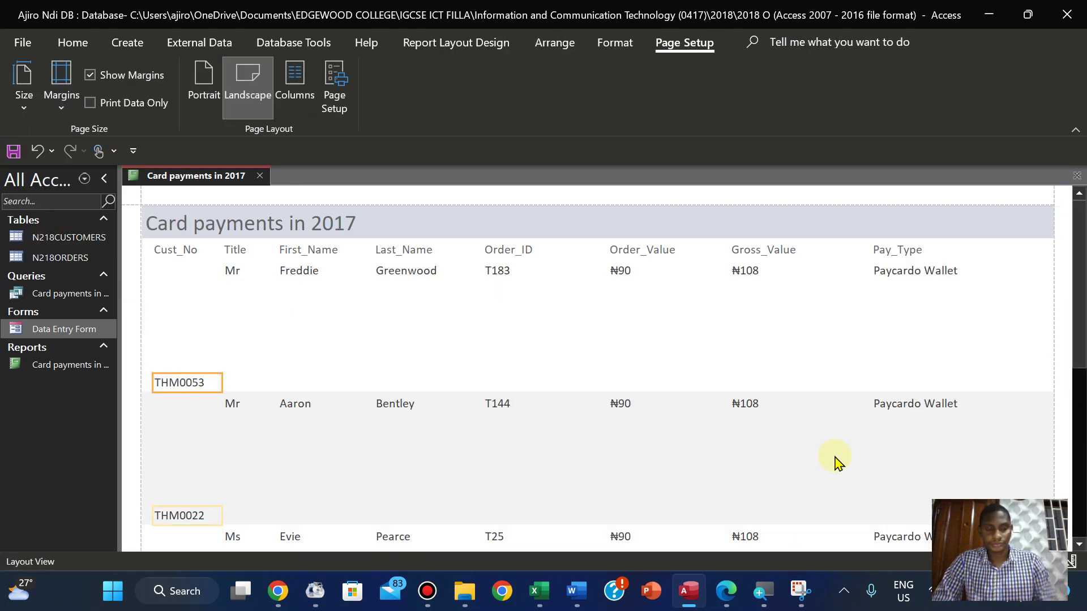
{"action": "key", "text": "ctrl+z"}
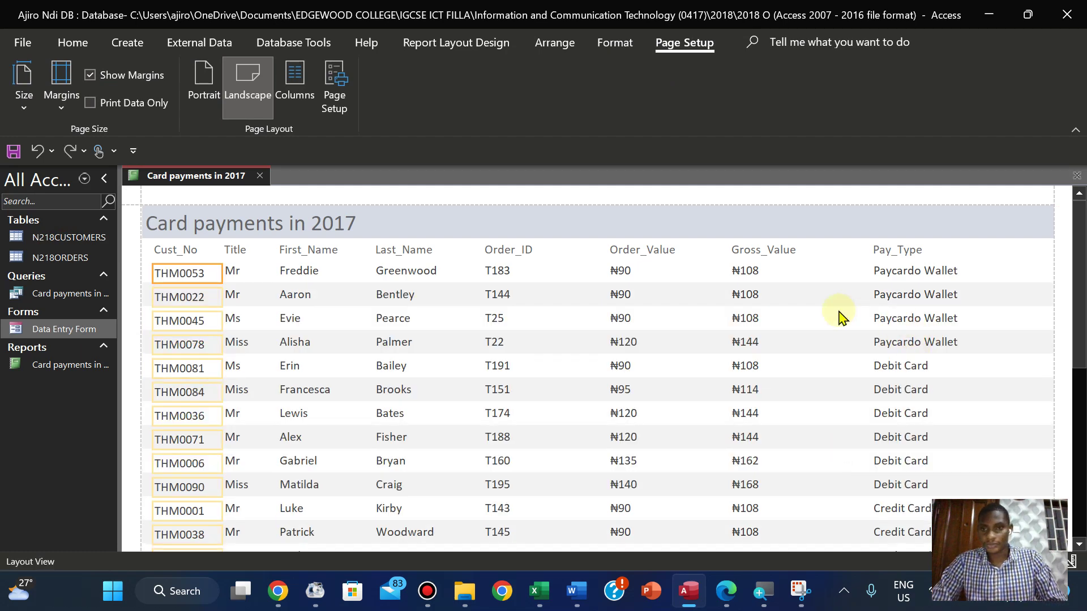
Check the report records and the exam question PDF, then reopen the report views list
{"action": "left_click", "coordinate": [840, 317]}
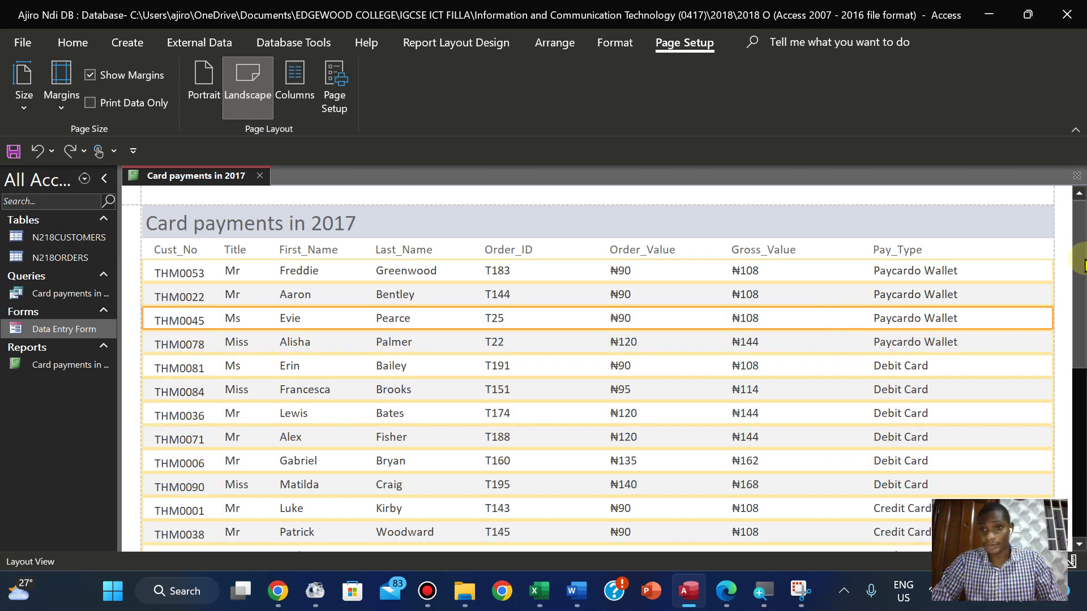
{"action": "left_click_drag", "start_coordinate": [1079, 238], "coordinate": [1081, 510]}
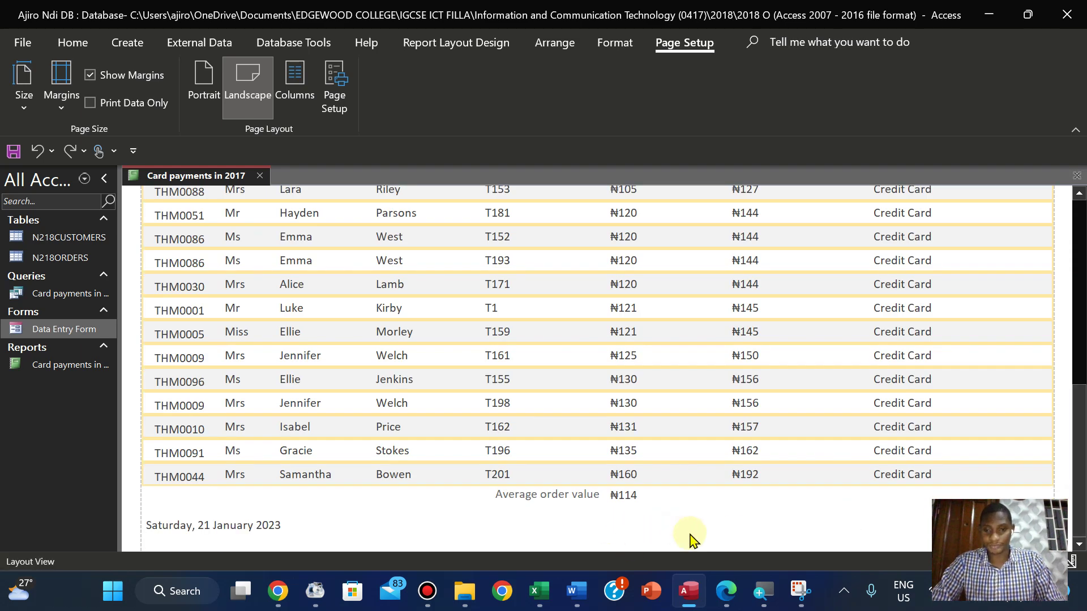
{"action": "left_click", "coordinate": [727, 591]}
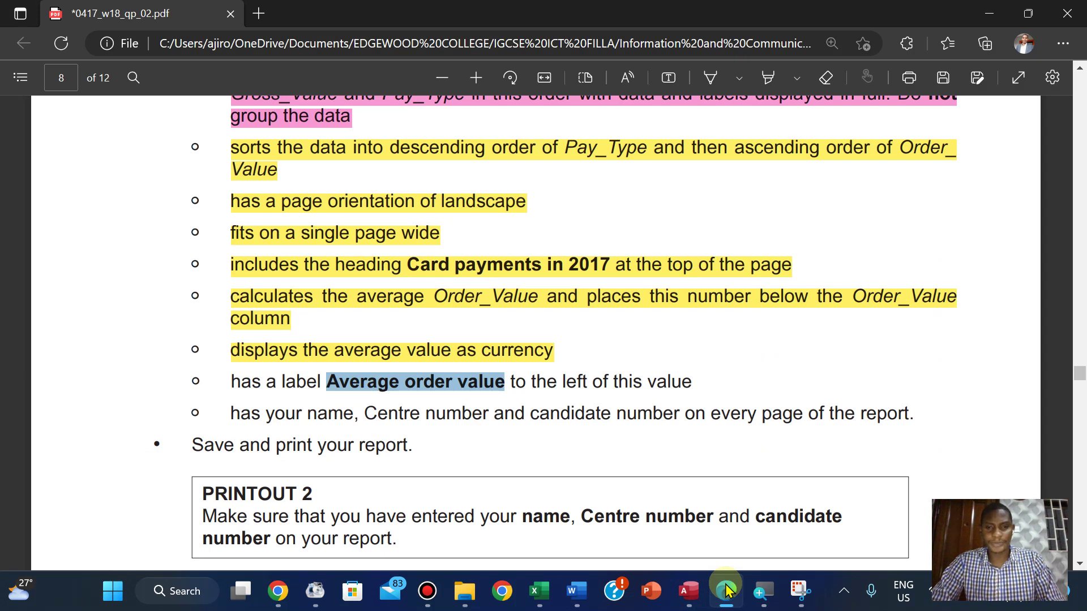
{"action": "left_click", "coordinate": [726, 591]}
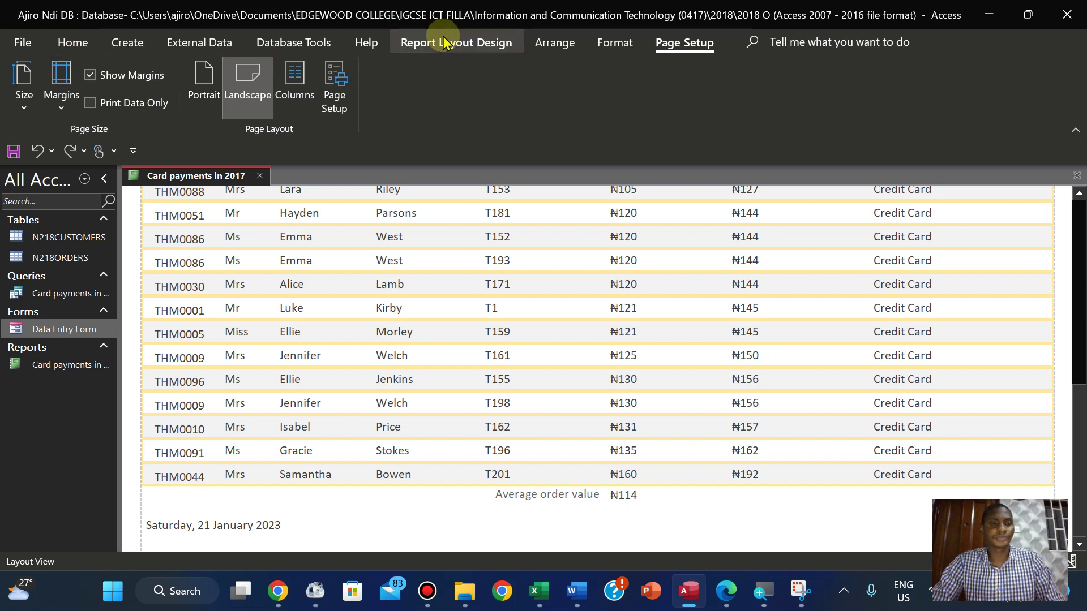
{"action": "left_click", "coordinate": [72, 43]}
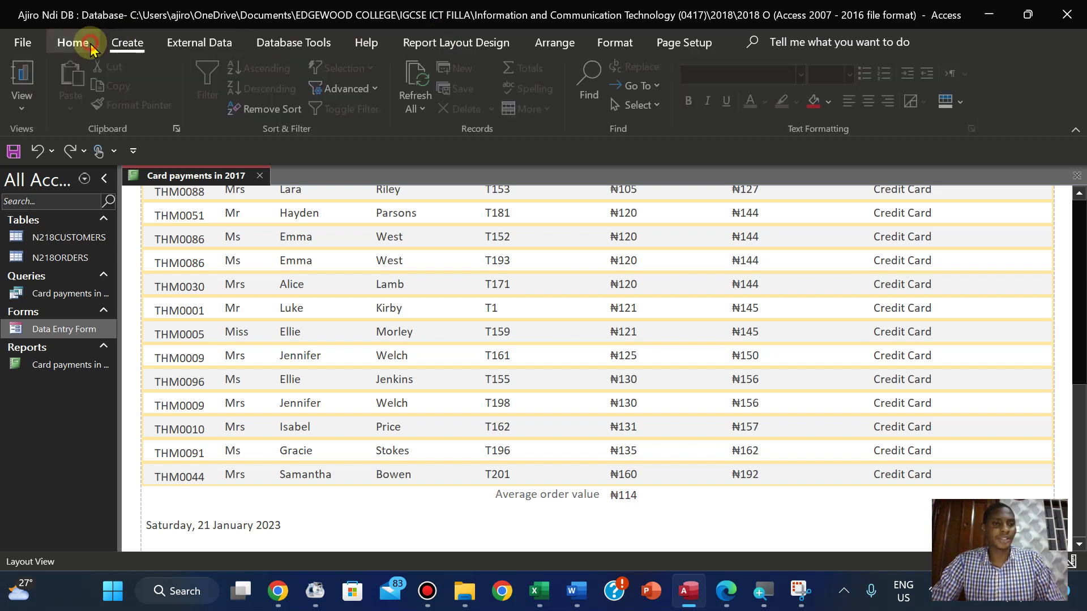
{"action": "left_click", "coordinate": [24, 107]}
In Design View, make the Average order value label text bold
{"action": "left_click", "coordinate": [68, 261]}
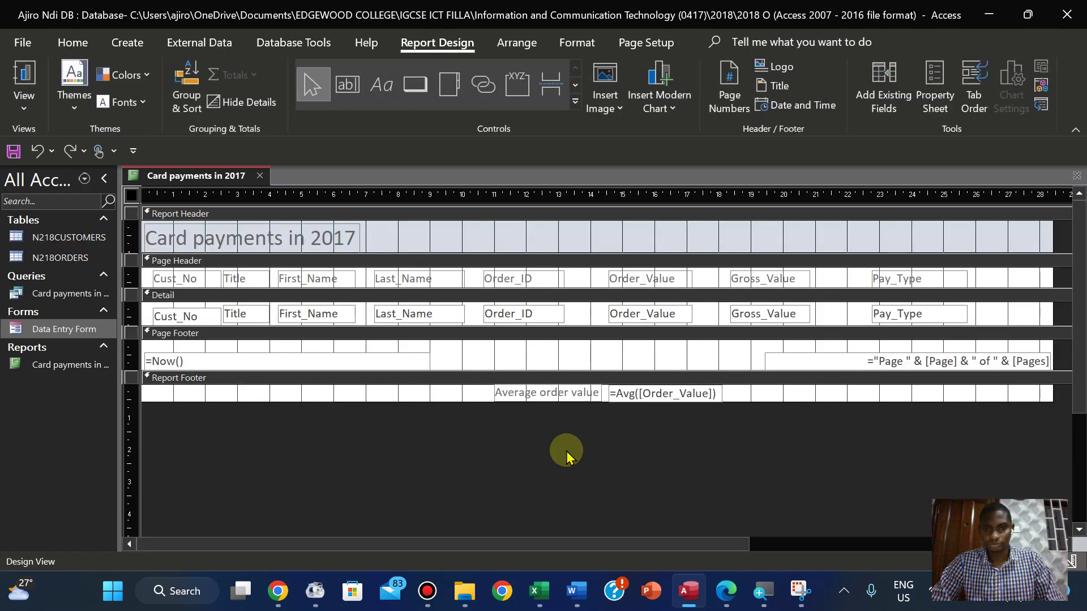
{"action": "left_click", "coordinate": [565, 398]}
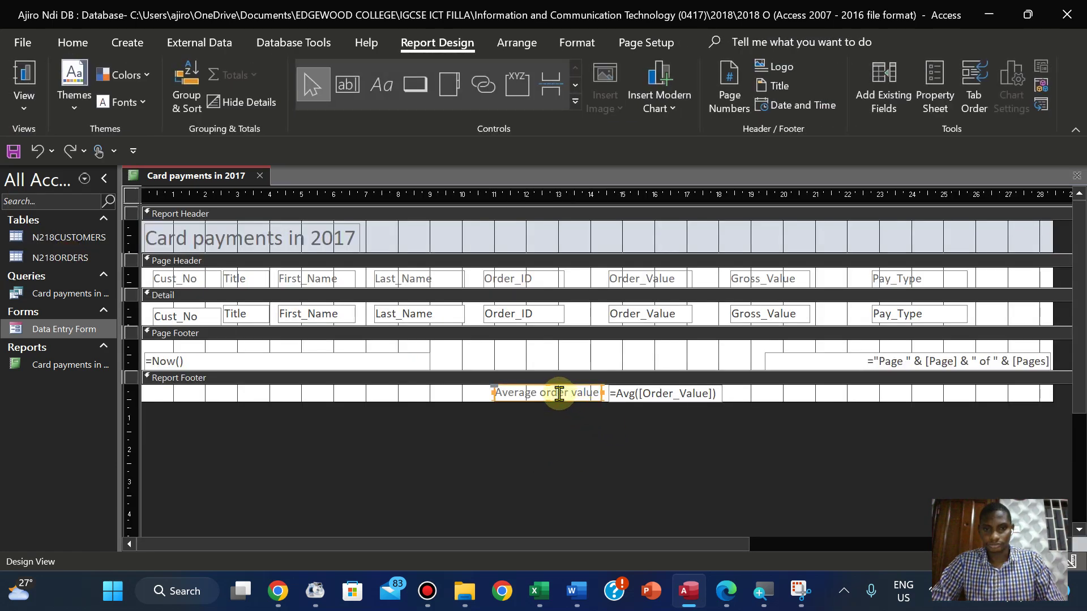
{"action": "left_click", "coordinate": [560, 393]}
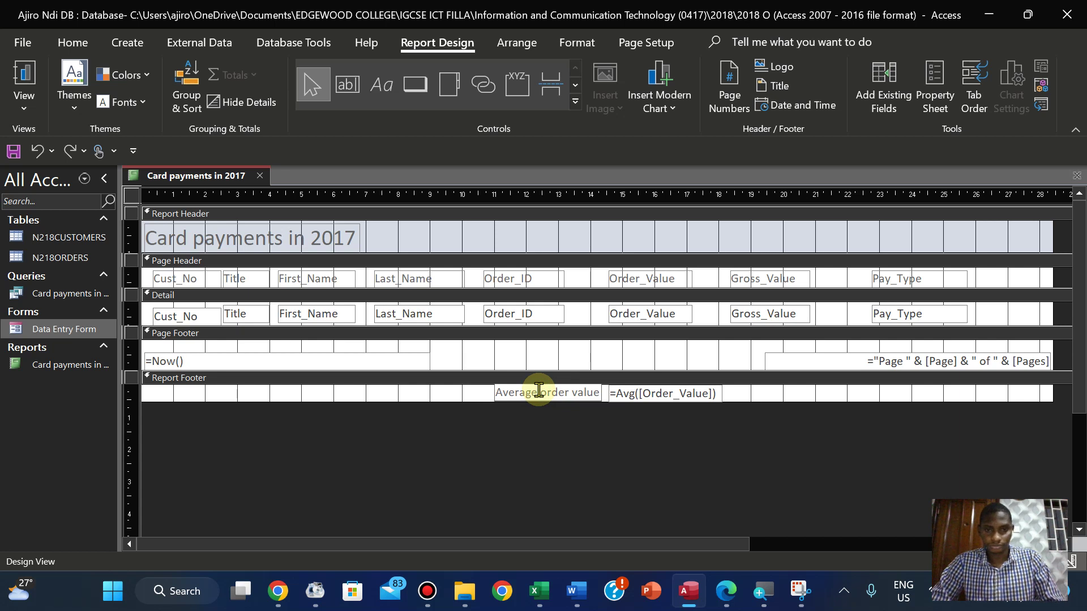
{"action": "left_click_drag", "start_coordinate": [495, 391], "coordinate": [599, 395]}
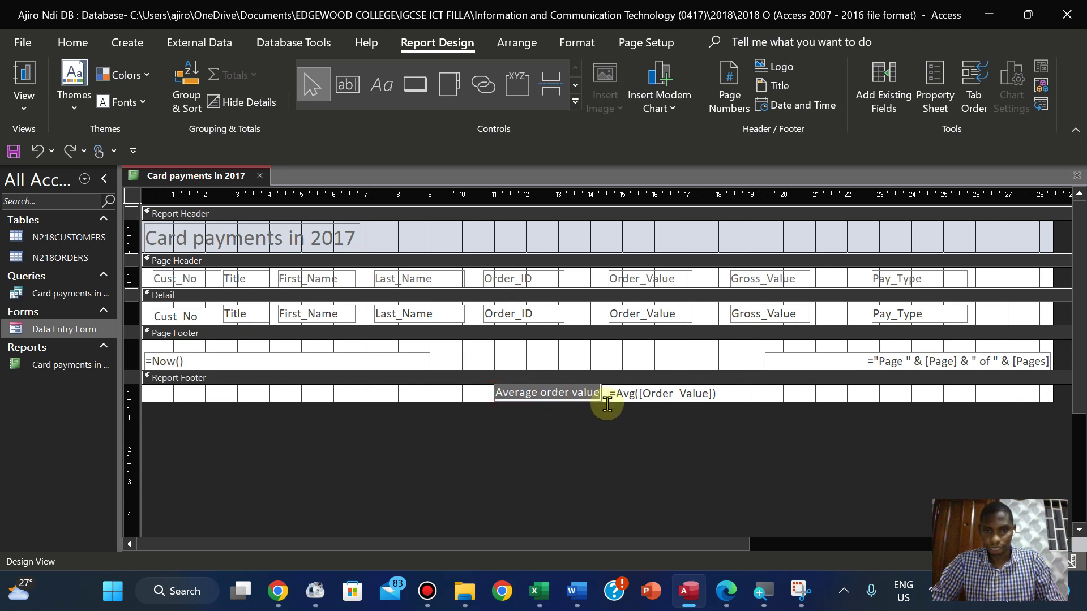
{"action": "left_click", "coordinate": [570, 43]}
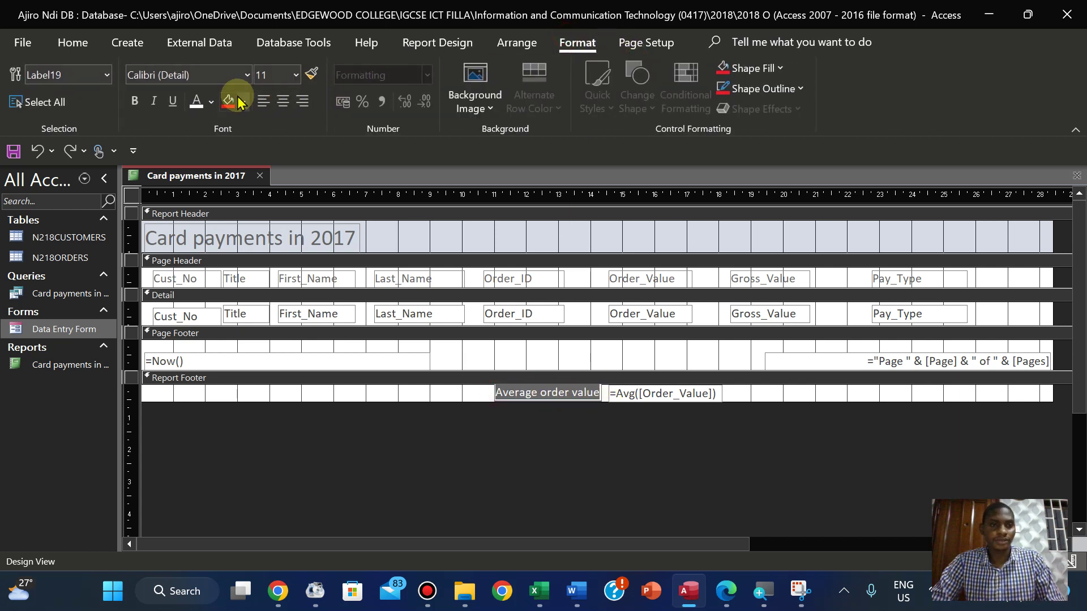
{"action": "left_click", "coordinate": [135, 101]}
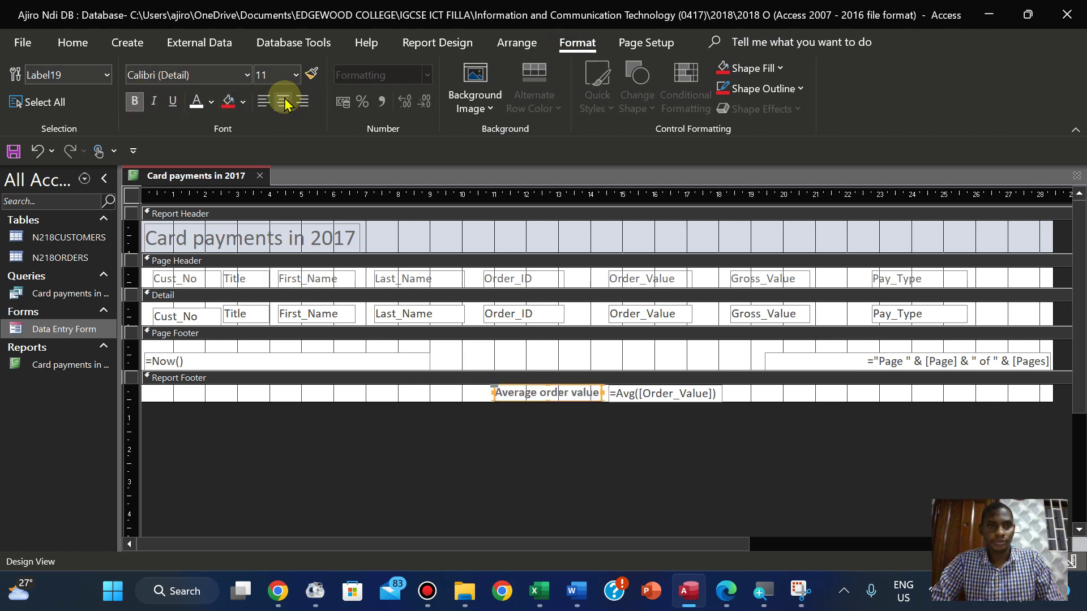
Give the Average order value label a new font colour
{"action": "left_click", "coordinate": [210, 102]}
{"action": "left_click", "coordinate": [211, 171]}
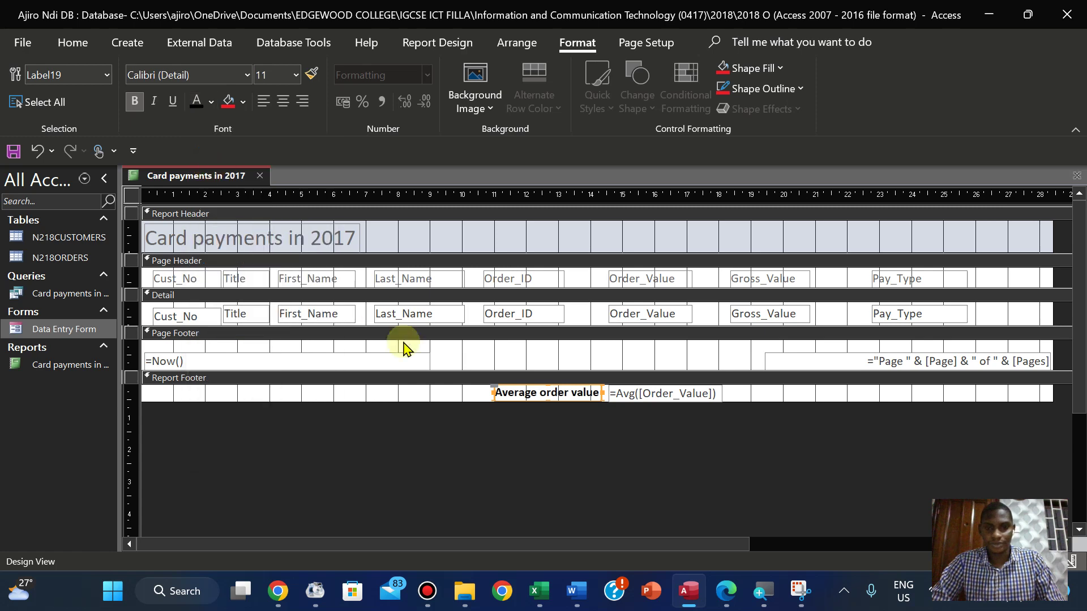
{"action": "left_click", "coordinate": [484, 452]}
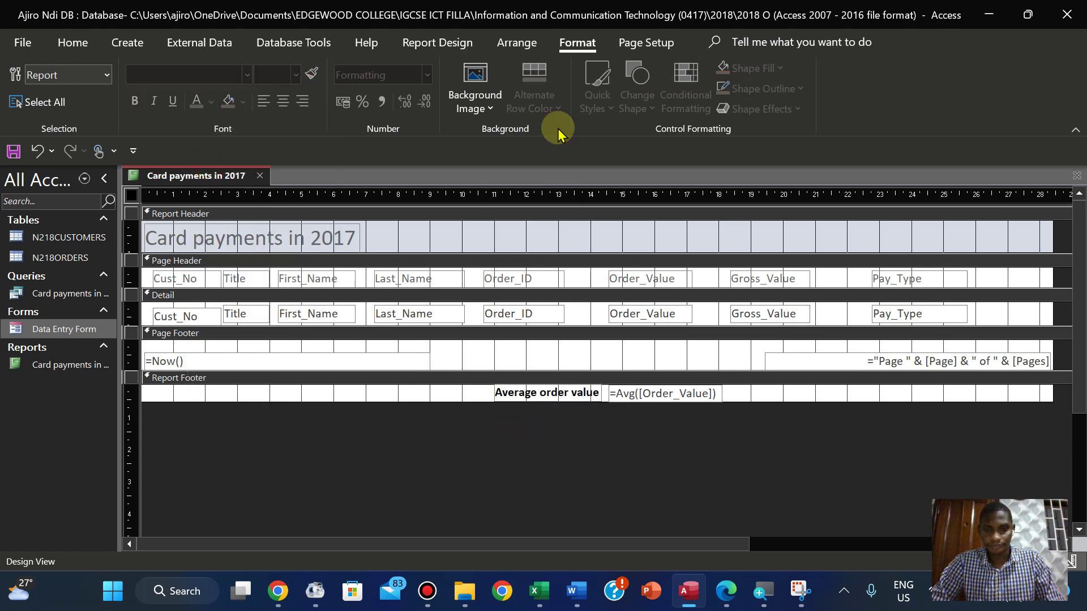
{"action": "left_click", "coordinate": [73, 42]}
{"action": "left_click", "coordinate": [24, 95]}
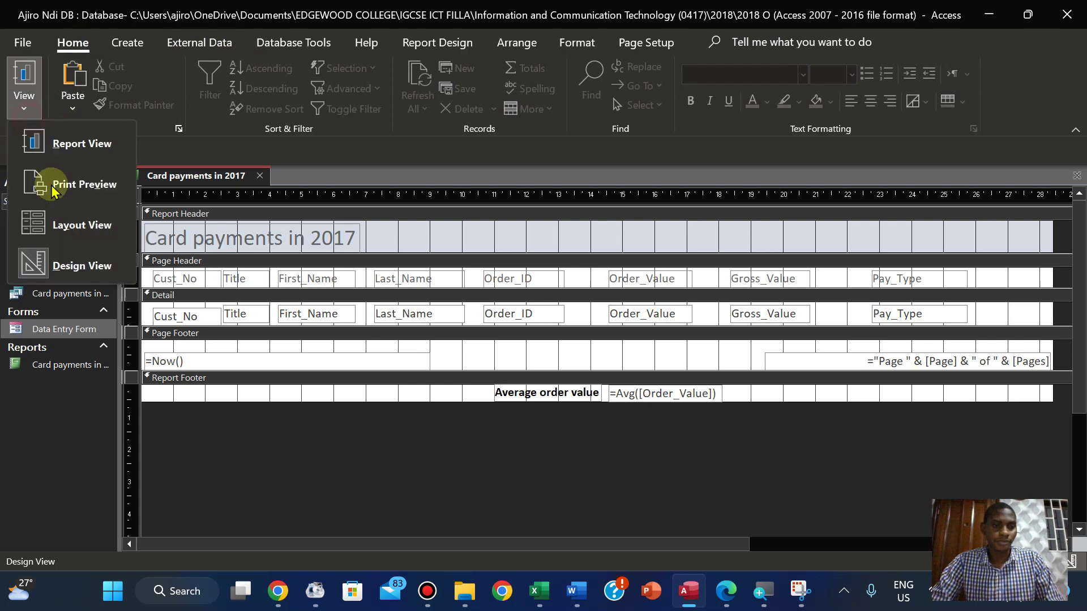
Compare the Layout View report with the question paper requirements, then switch to Design View
{"action": "left_click", "coordinate": [67, 224]}
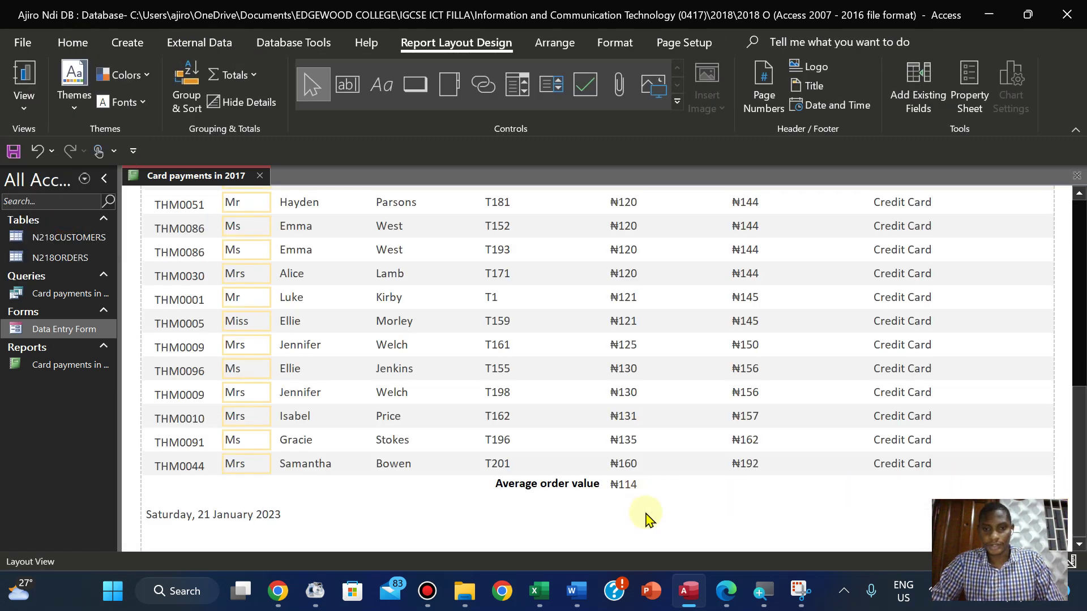
{"action": "left_click", "coordinate": [727, 591]}
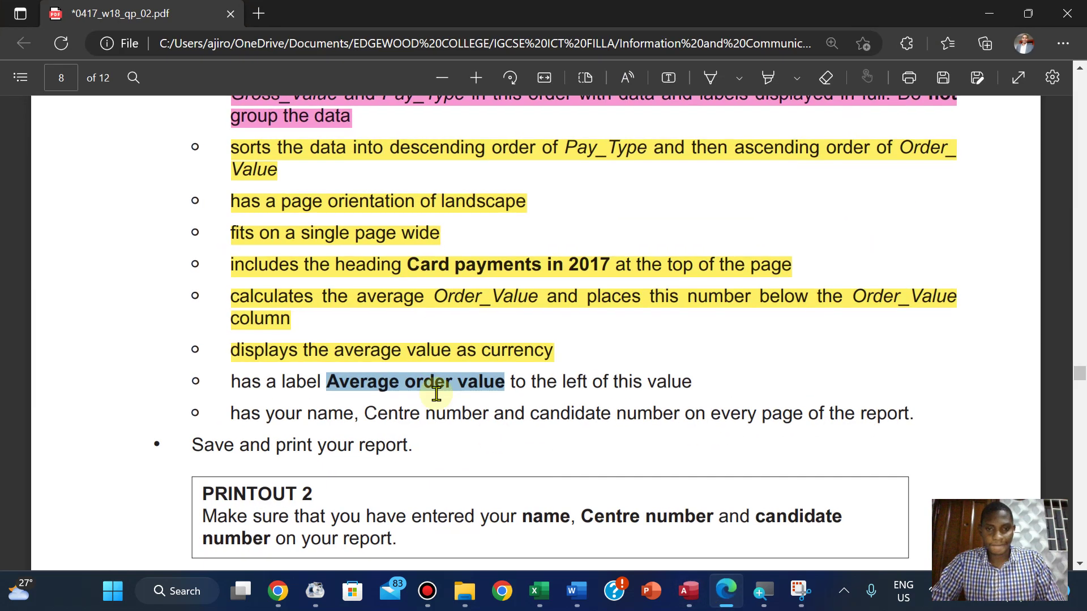
{"action": "left_click", "coordinate": [323, 406]}
{"action": "scroll", "coordinate": [323, 406], "scroll_direction": "down", "scroll_amount": 1}
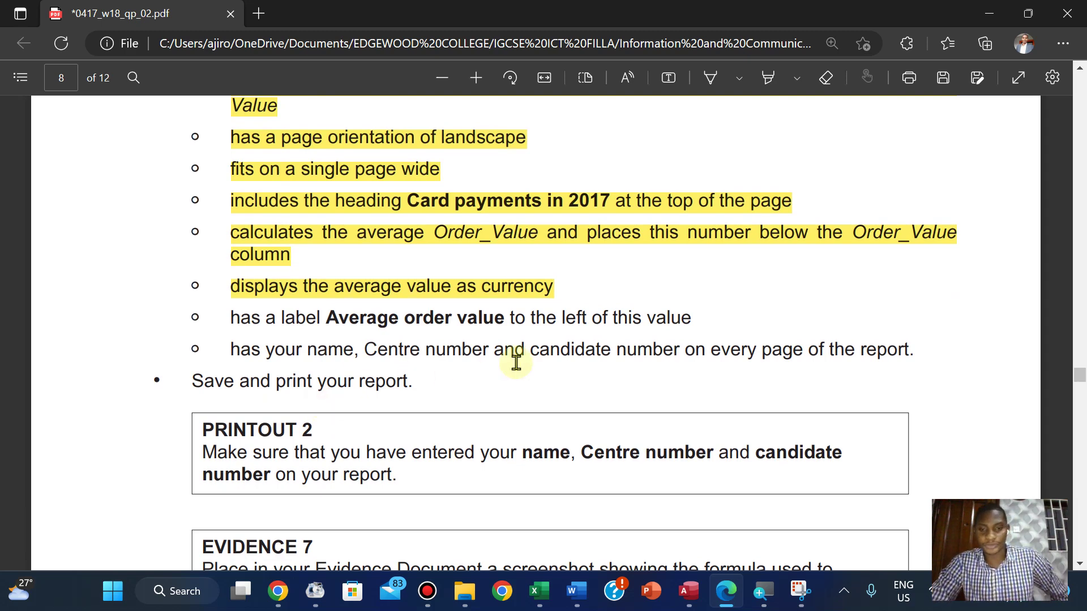
{"action": "left_click", "coordinate": [689, 591]}
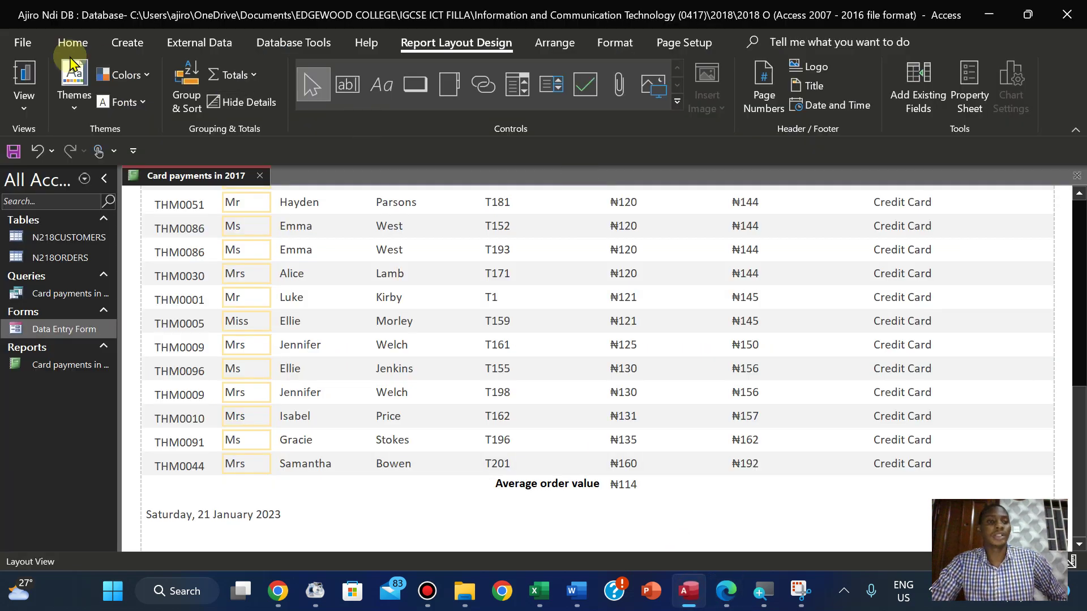
{"action": "left_click", "coordinate": [22, 105]}
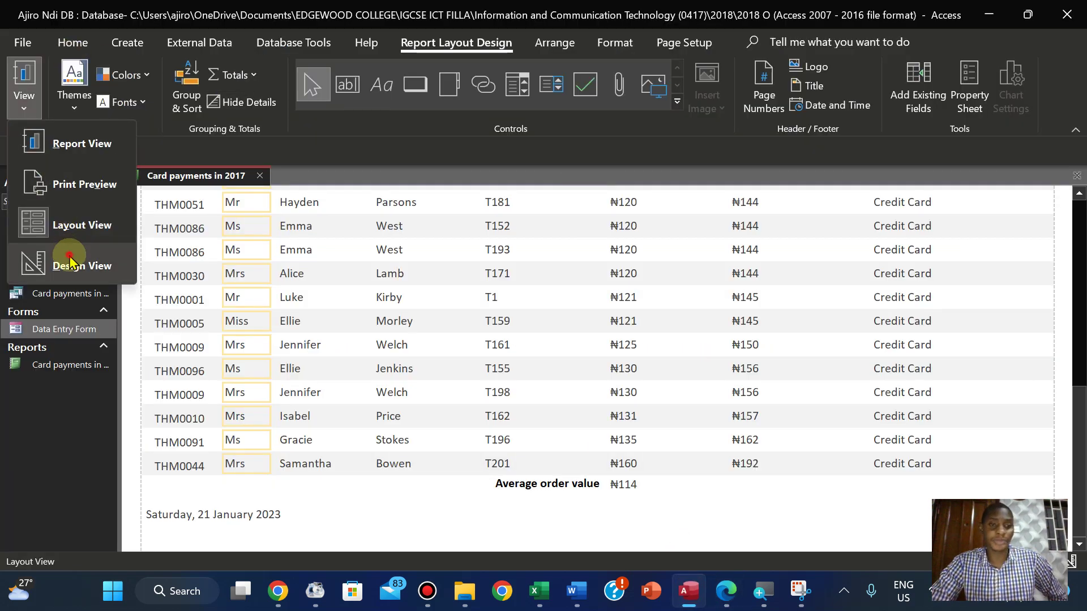
{"action": "left_click", "coordinate": [69, 261]}
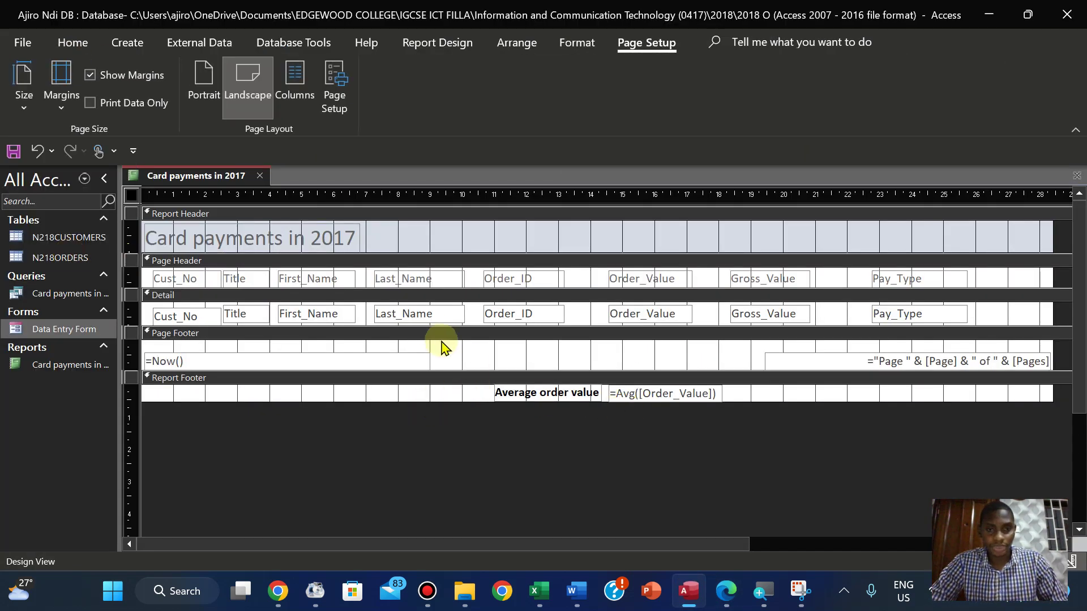
Narrow the =Now() date box and draw a new label in the page footer
{"action": "left_click", "coordinate": [404, 359]}
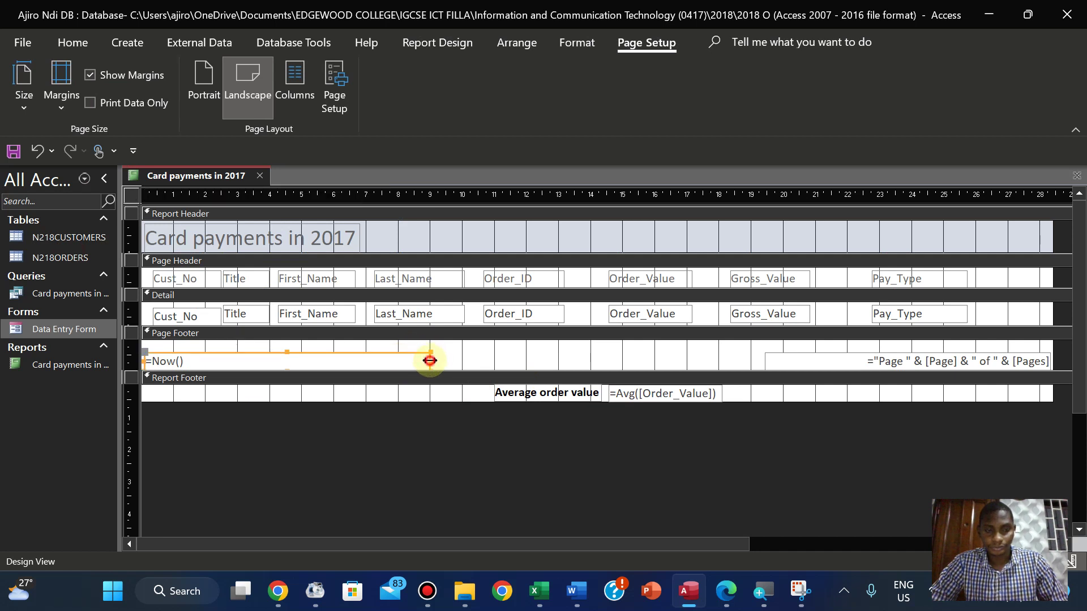
{"action": "left_click_drag", "start_coordinate": [430, 361], "coordinate": [363, 359]}
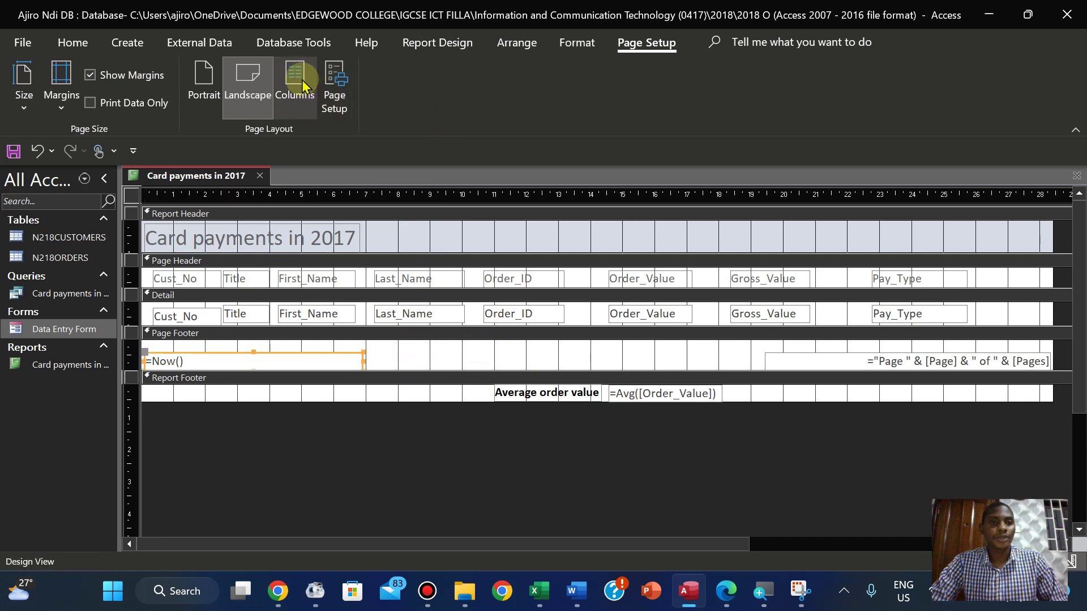
{"action": "left_click", "coordinate": [448, 43]}
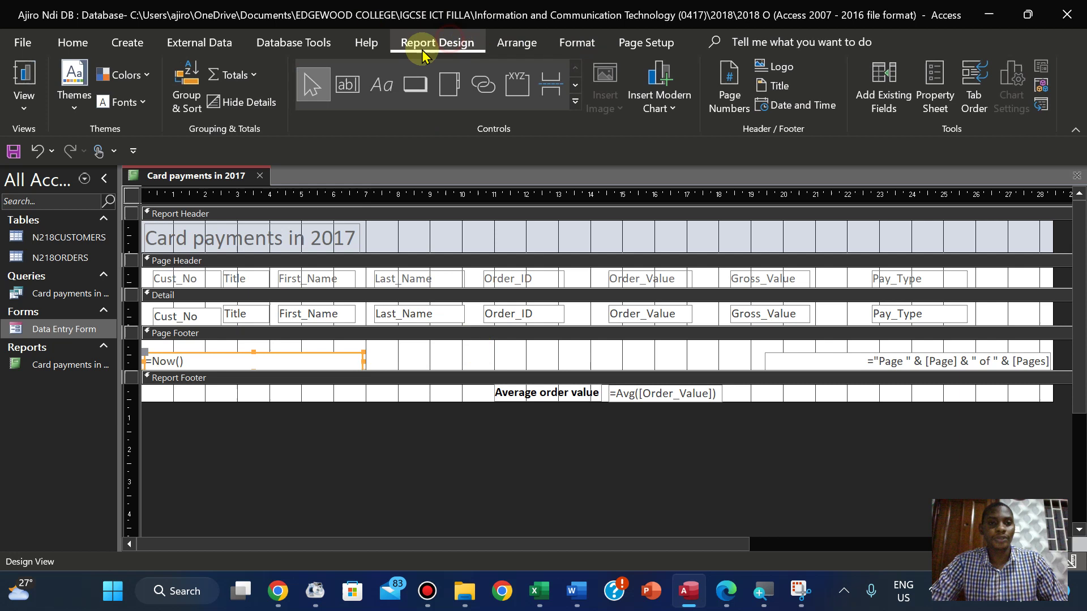
{"action": "left_click", "coordinate": [378, 91]}
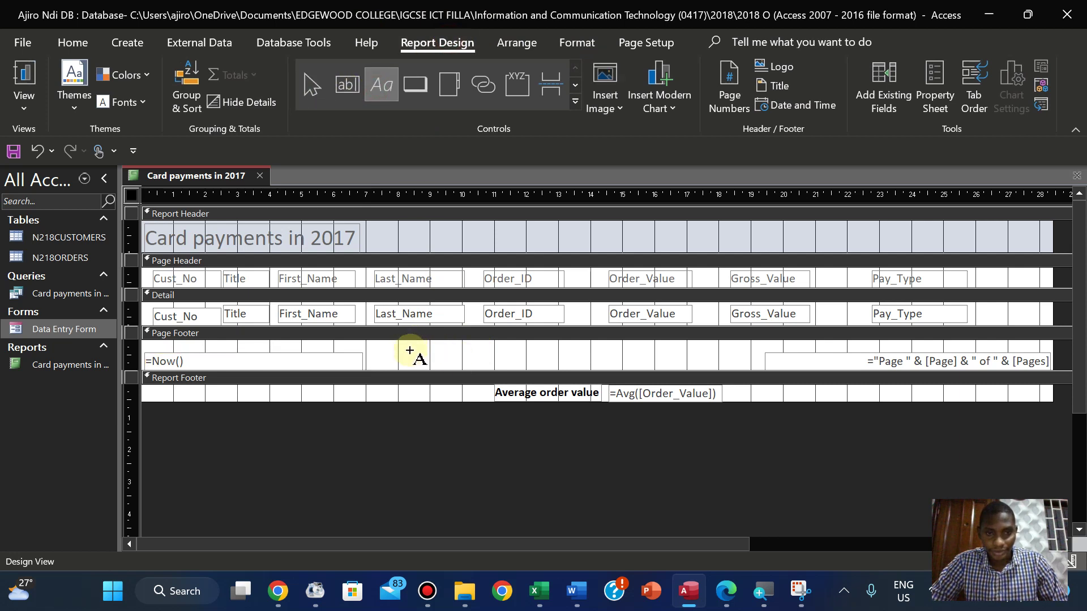
{"action": "left_click_drag", "start_coordinate": [410, 351], "coordinate": [658, 368]}
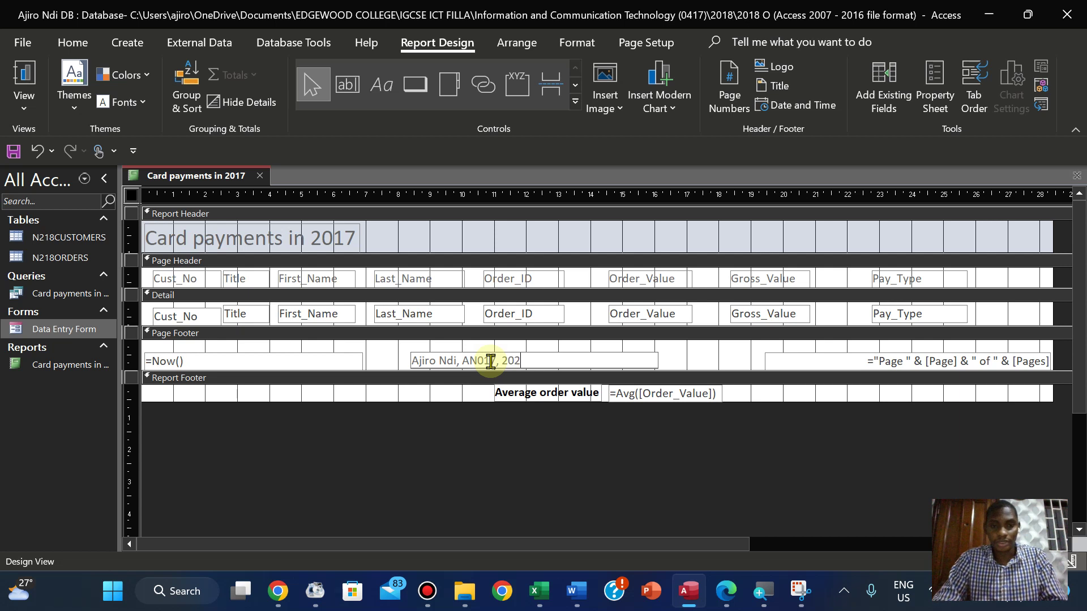
Centre-align the candidate-details footer label text and view the report in Layout View
{"action": "left_click", "coordinate": [722, 354]}
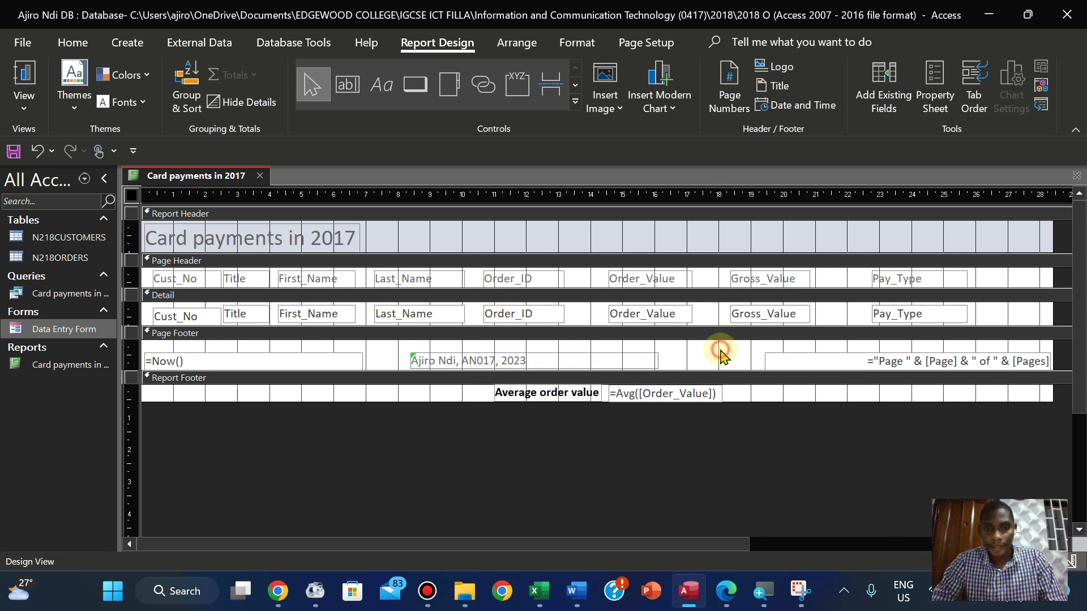
{"action": "left_click", "coordinate": [547, 361]}
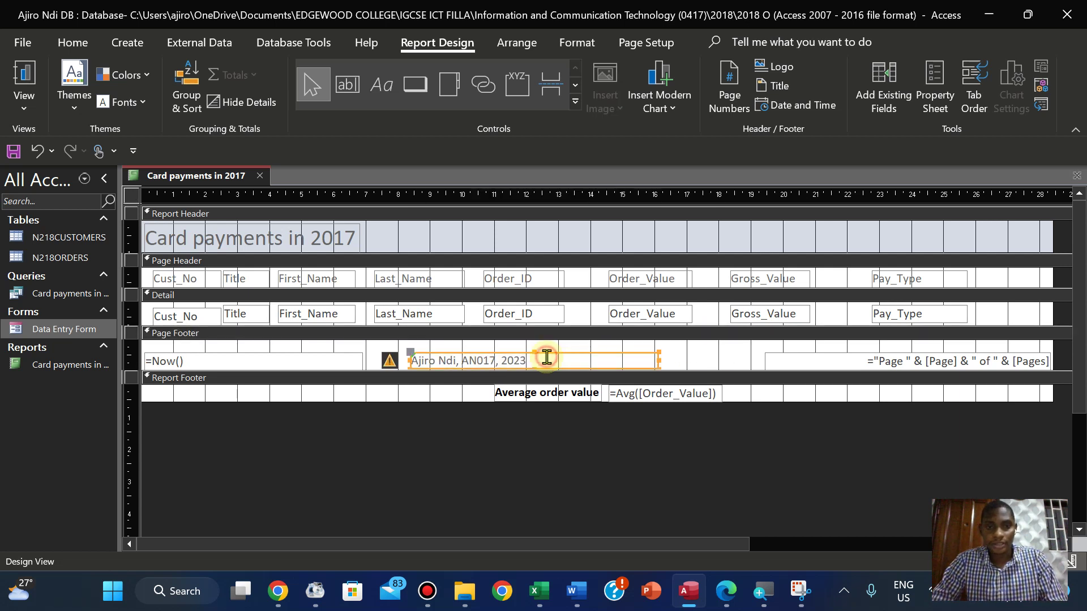
{"action": "left_click", "coordinate": [95, 46]}
{"action": "left_click", "coordinate": [578, 42]}
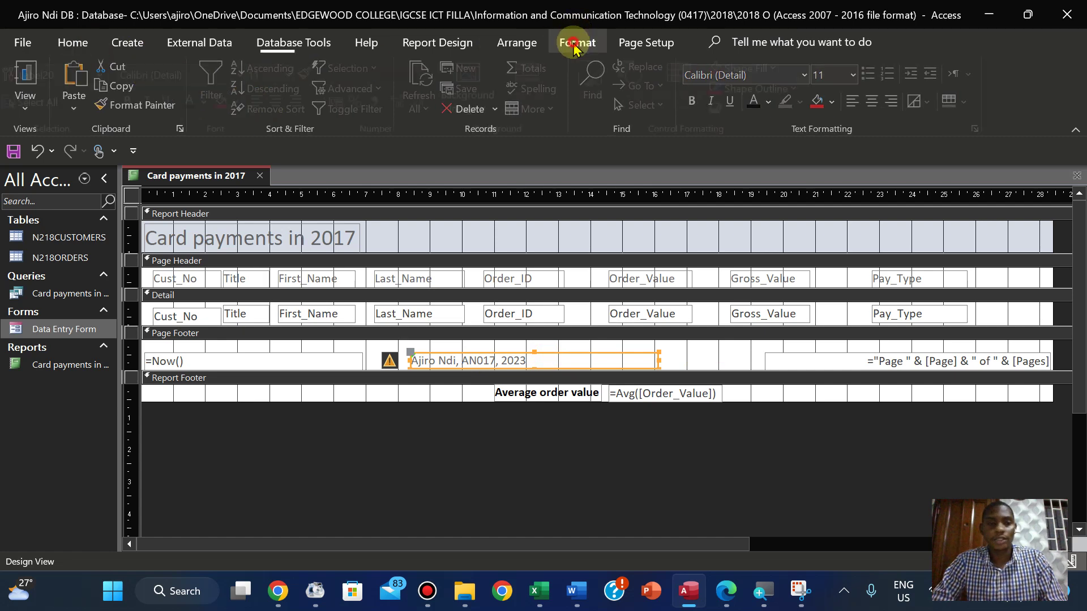
{"action": "left_click", "coordinate": [283, 102]}
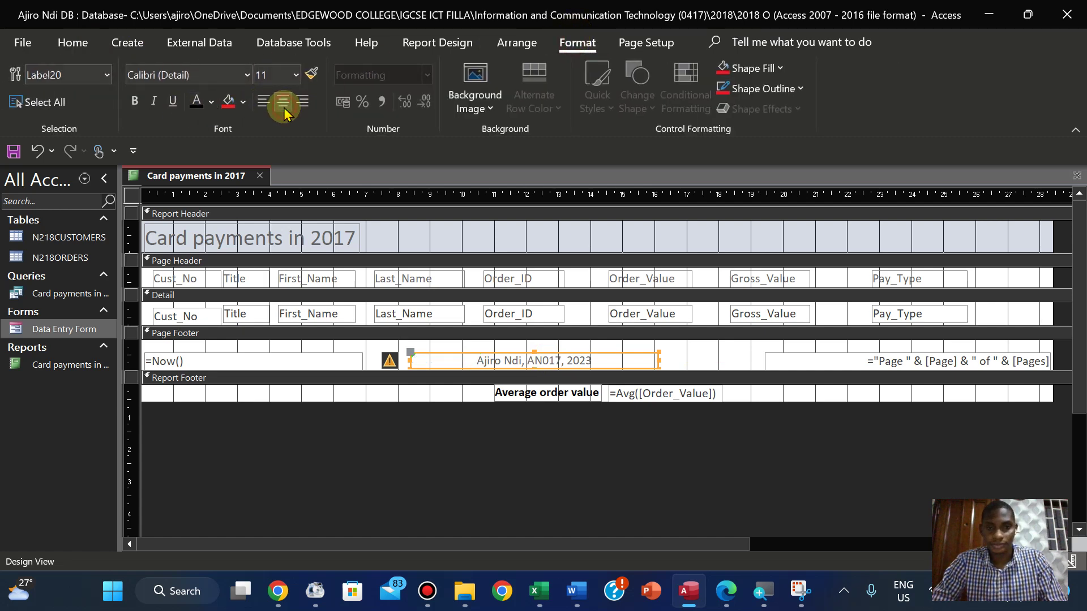
{"action": "left_click", "coordinate": [690, 362]}
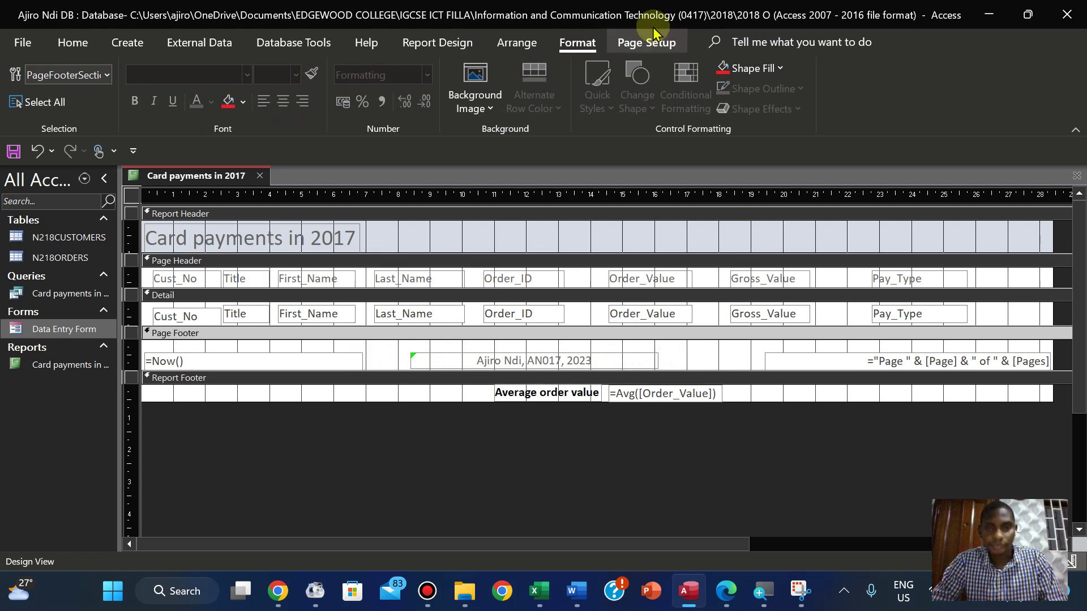
{"action": "left_click", "coordinate": [74, 43]}
{"action": "left_click", "coordinate": [26, 99]}
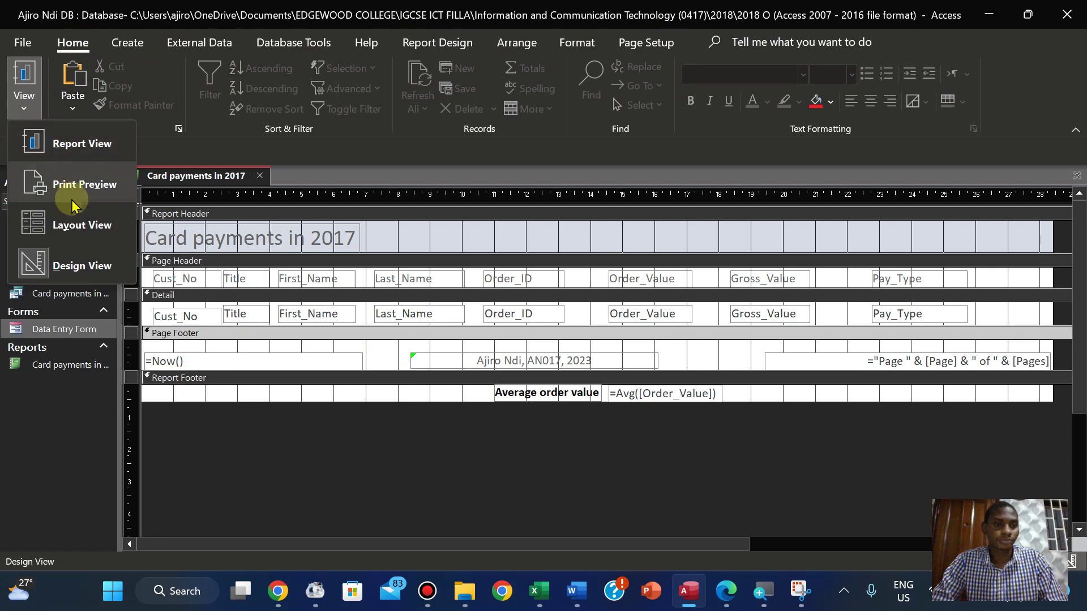
{"action": "left_click", "coordinate": [77, 224]}
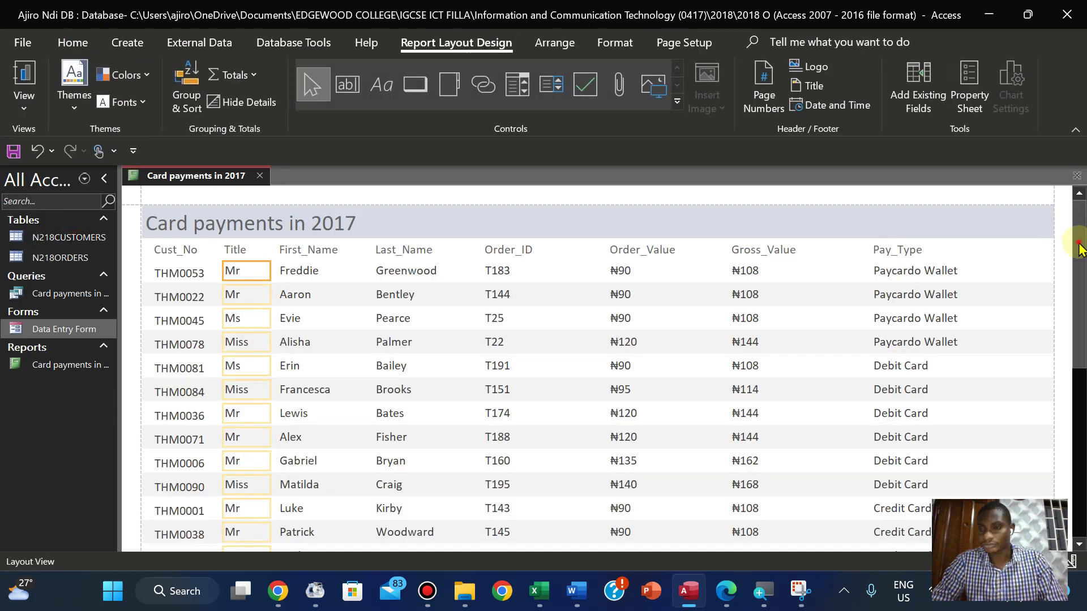
In Design View, nudge the candidate-details footer label three steps to the right
{"action": "scroll", "coordinate": [1053, 396], "scroll_direction": "down", "scroll_amount": 10}
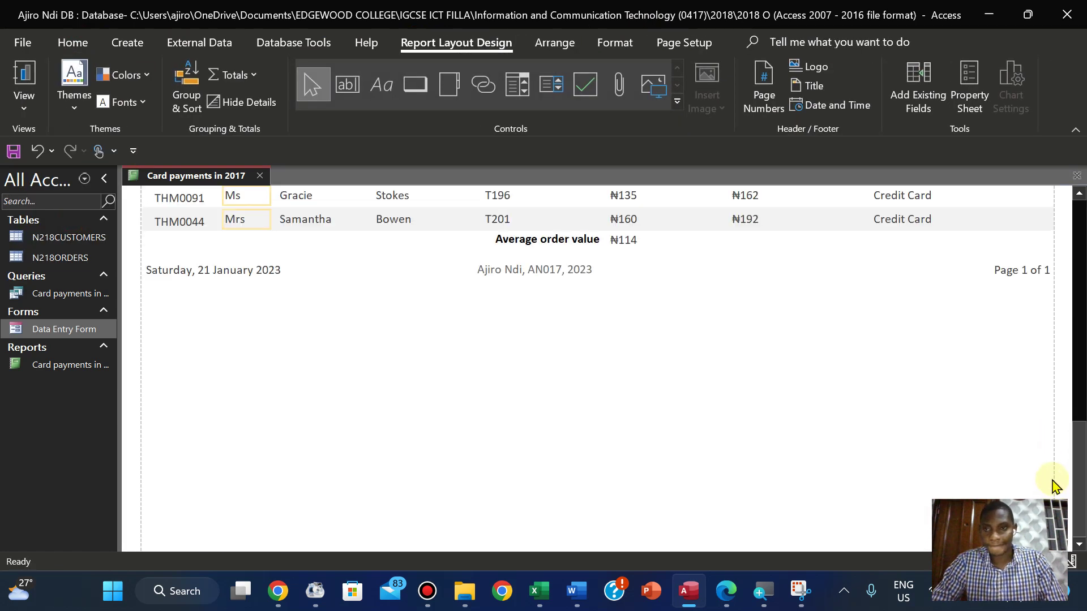
{"action": "scroll", "coordinate": [1055, 469], "scroll_direction": "up", "scroll_amount": 1}
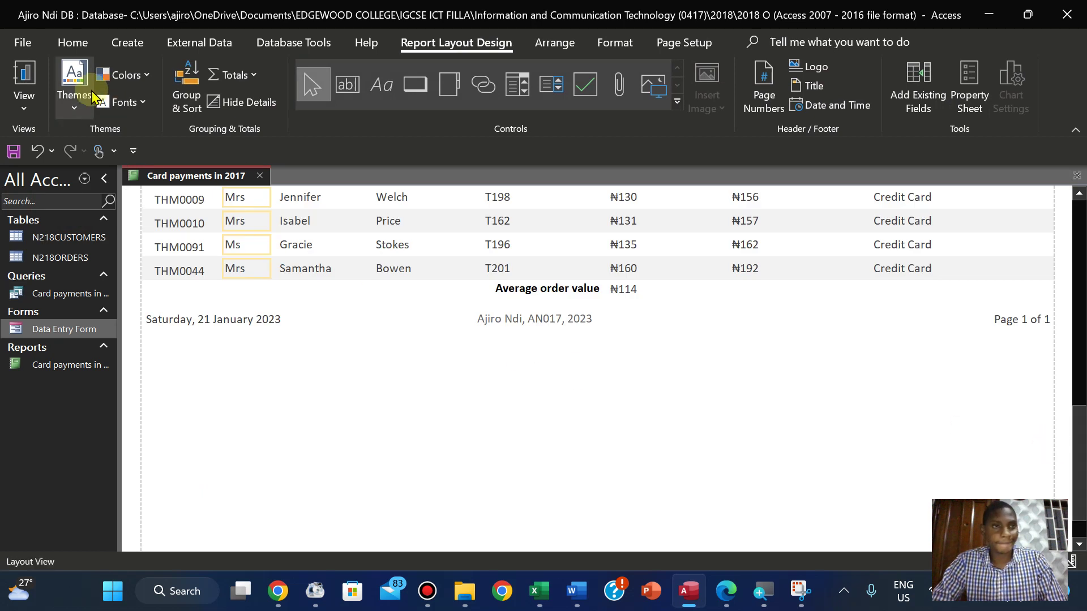
{"action": "left_click", "coordinate": [6, 100]}
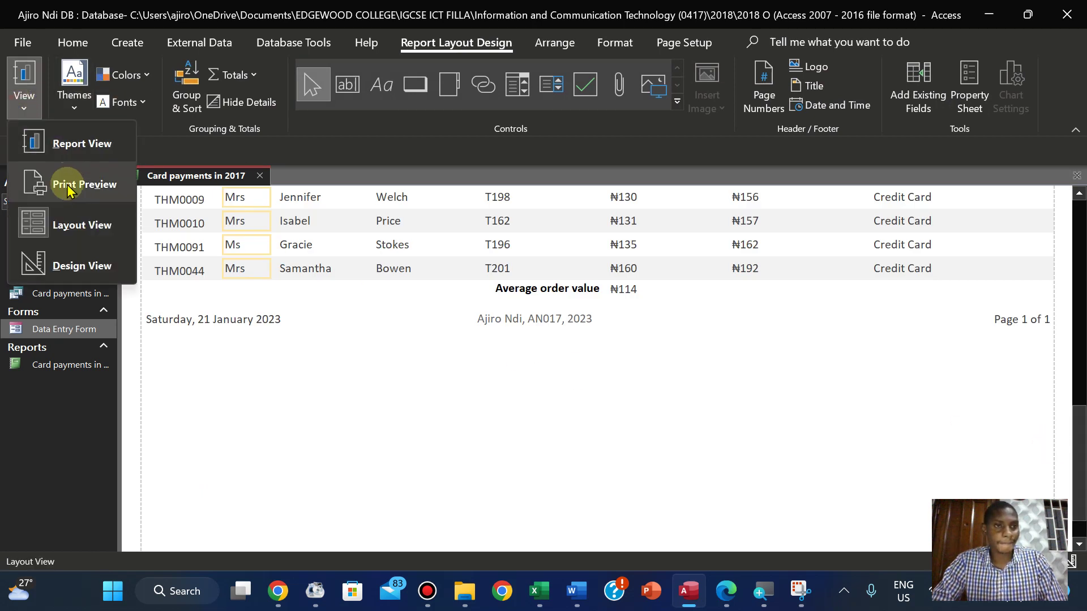
{"action": "left_click", "coordinate": [80, 258]}
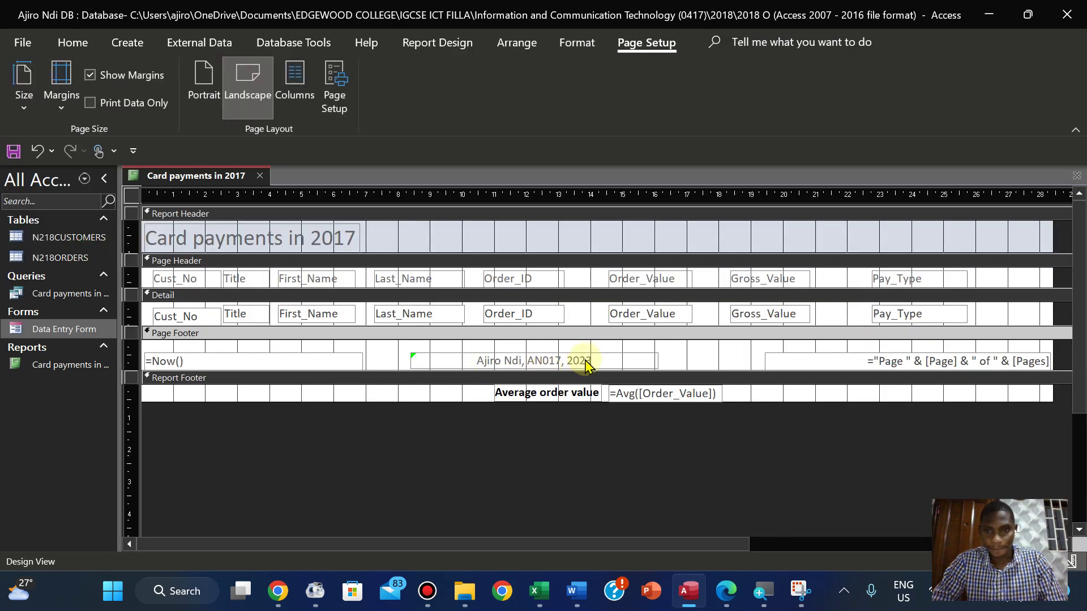
{"action": "left_click", "coordinate": [589, 362]}
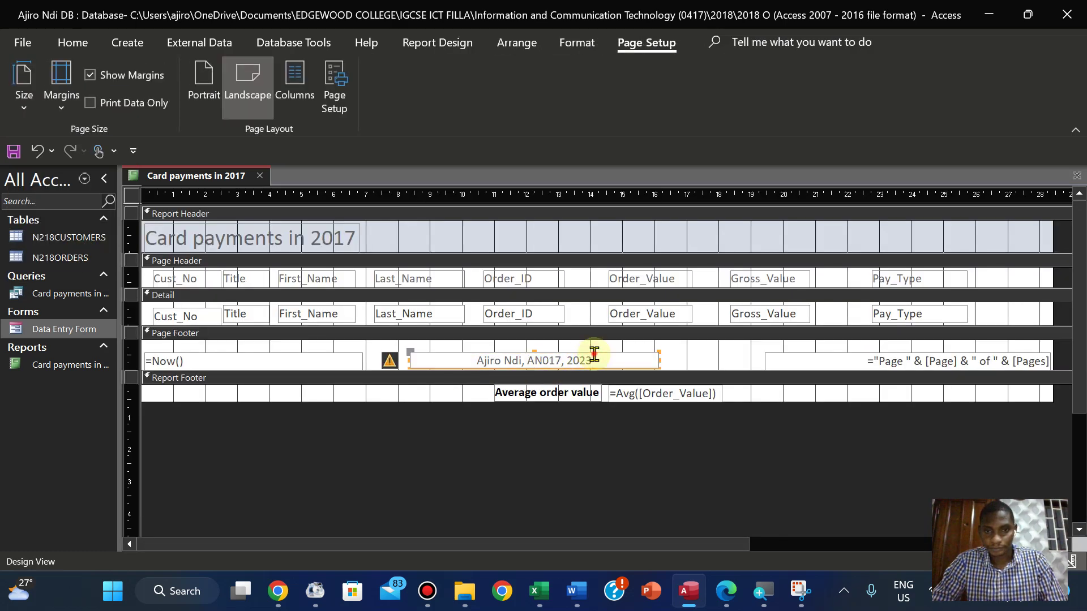
{"action": "key", "text": "Right"}
{"action": "key", "text": "Right"}
{"action": "key", "text": "Right"}
{"action": "key", "text": "Right"}
{"action": "key", "text": "Right"}
{"action": "key", "text": "Right"}
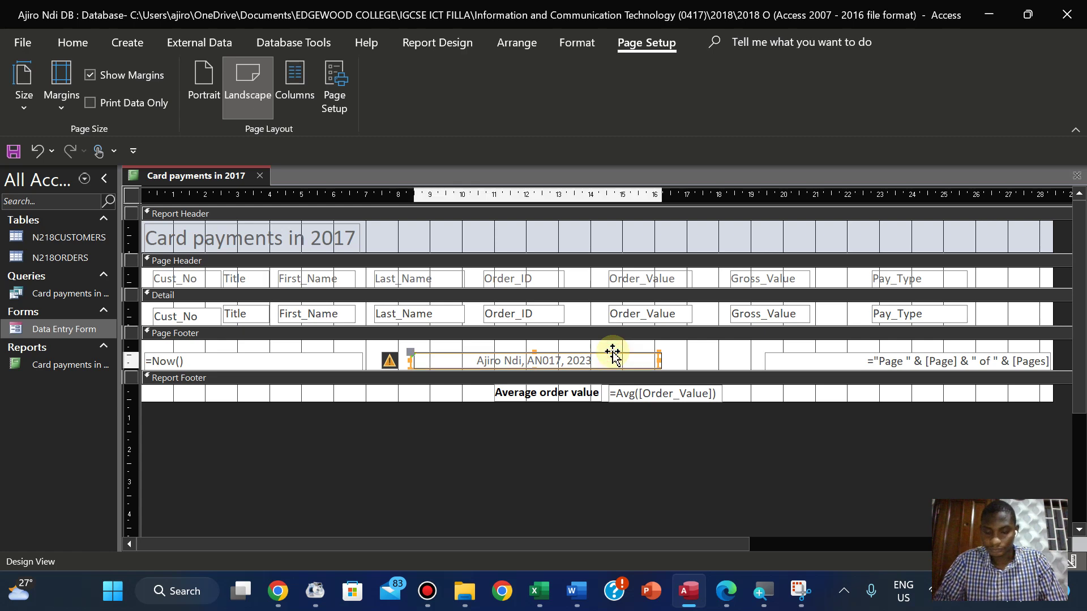
{"action": "key", "text": "Right"}
{"action": "key", "text": "Right"}
{"action": "key", "text": "Right"}
{"action": "key", "text": "Right"}
{"action": "key", "text": "Right"}
{"action": "key", "text": "Right"}
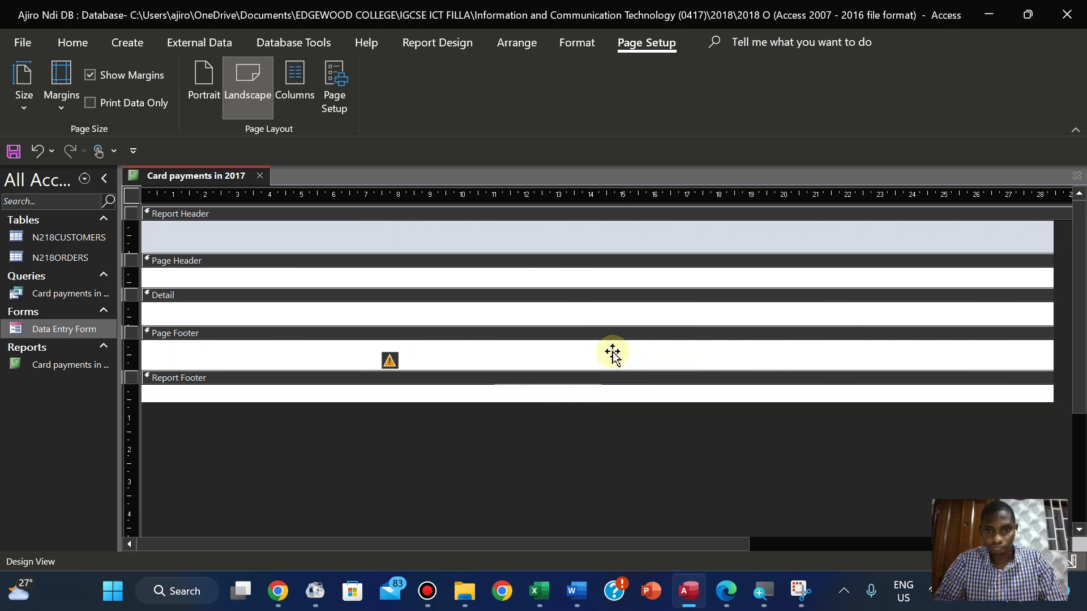
{"action": "key", "text": "Right"}
{"action": "key", "text": "Right"}
{"action": "key", "text": "Right"}
{"action": "key", "text": "Right"}
{"action": "key", "text": "Right"}
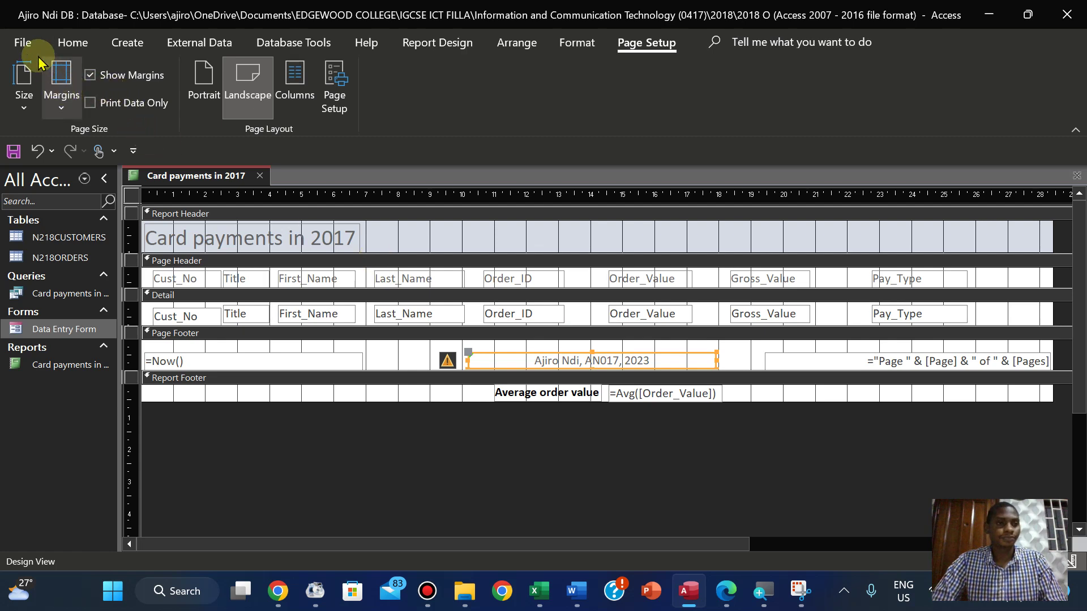
Show the Card payments in 2017 report with its data in Report View
{"action": "left_click", "coordinate": [72, 42]}
{"action": "left_click", "coordinate": [24, 91]}
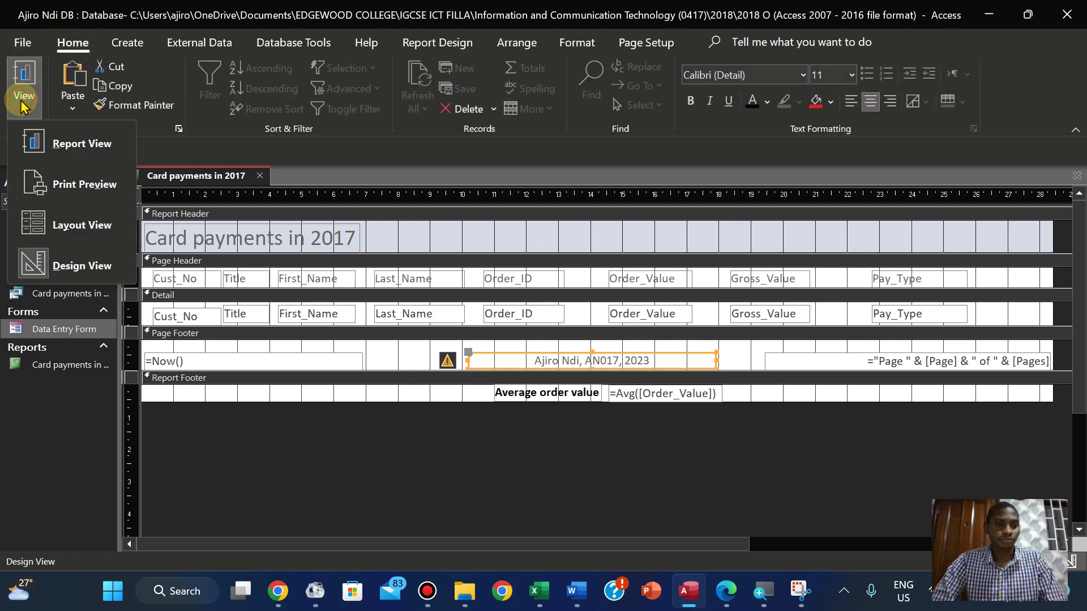
{"action": "left_click", "coordinate": [58, 160]}
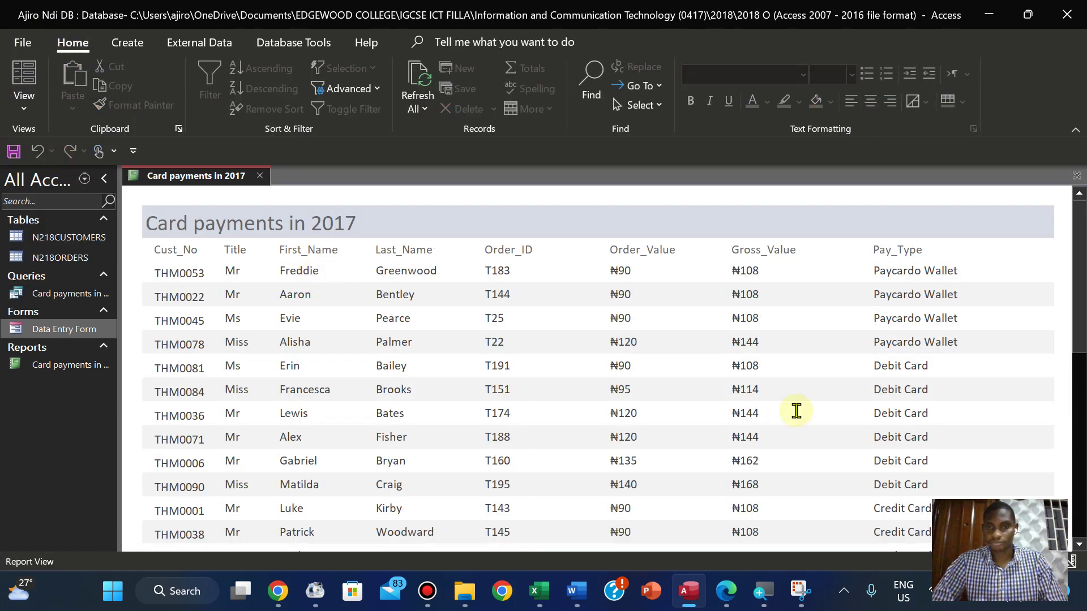
Open Print Preview of the landscape report and page to page 2 to confirm two pages
{"action": "left_click_drag", "start_coordinate": [1077, 275], "coordinate": [1081, 524]}
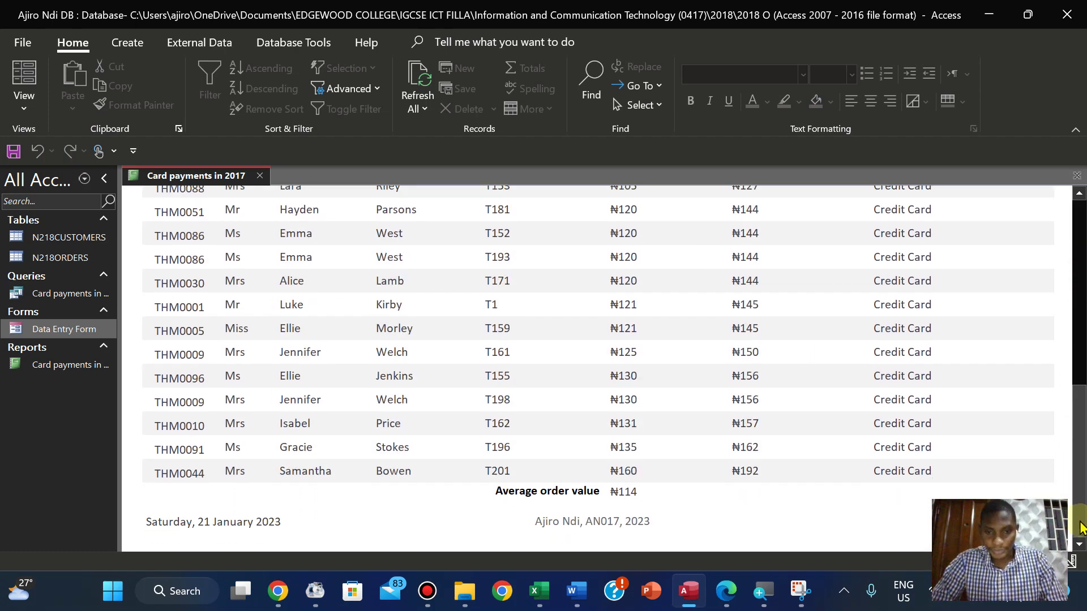
{"action": "left_click_drag", "start_coordinate": [1078, 485], "coordinate": [1059, 551]}
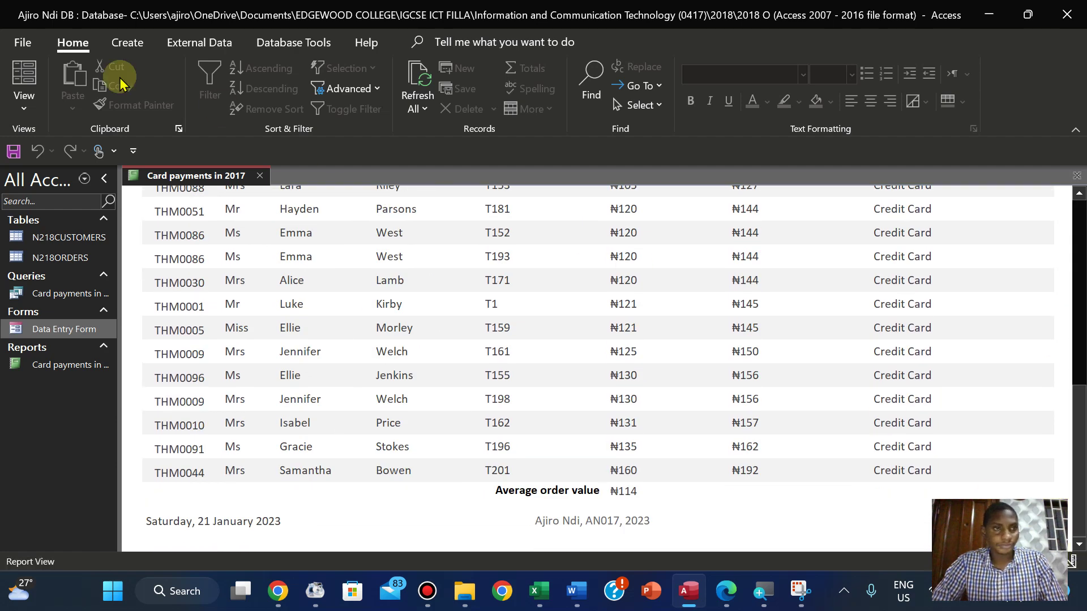
{"action": "left_click", "coordinate": [21, 105]}
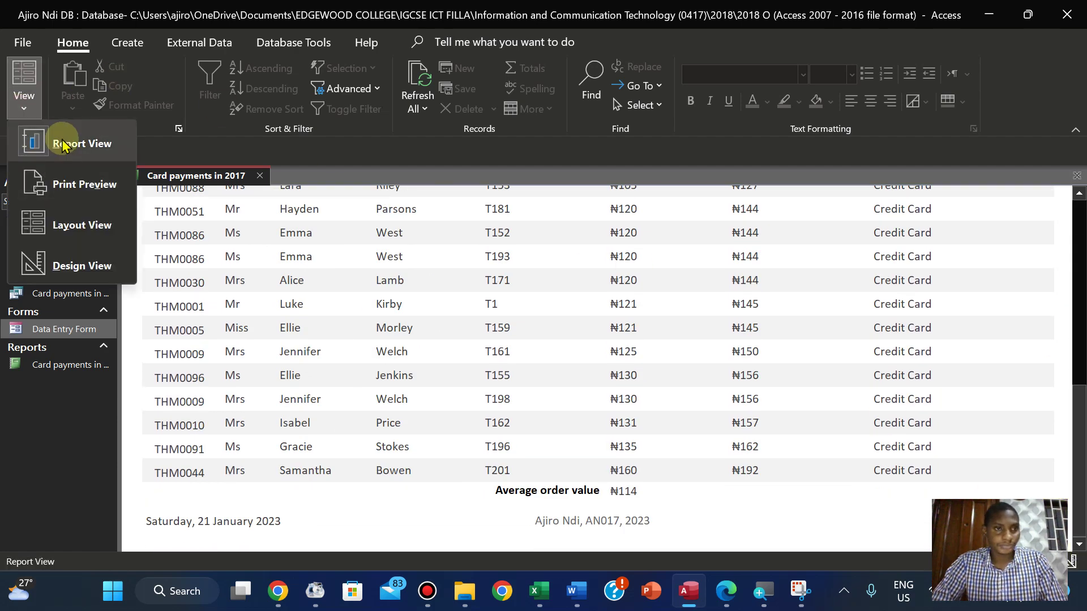
{"action": "left_click", "coordinate": [69, 183]}
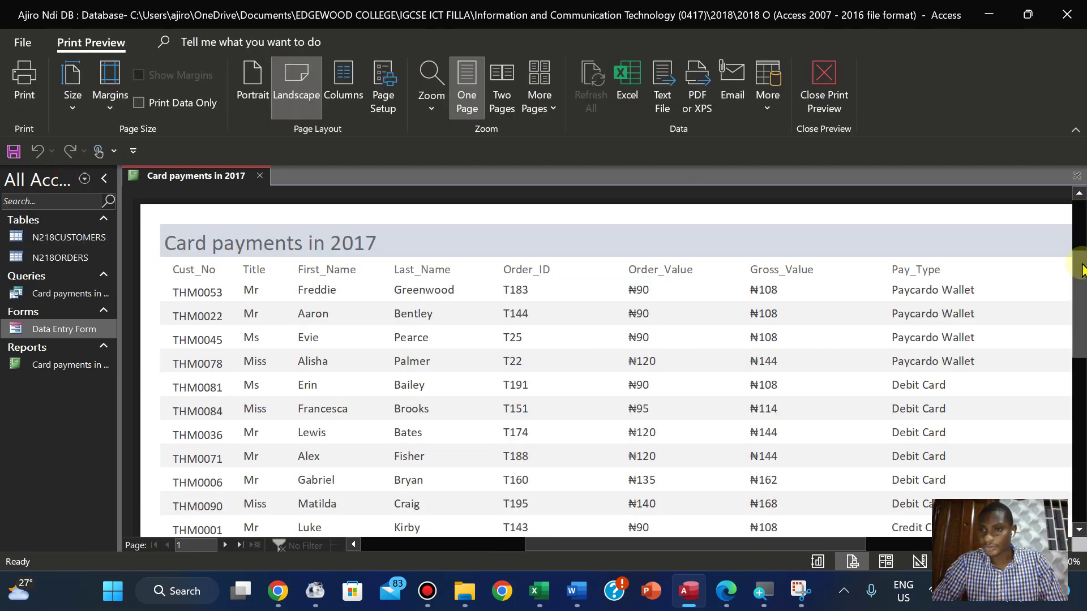
{"action": "left_click_drag", "start_coordinate": [1082, 269], "coordinate": [1081, 433]}
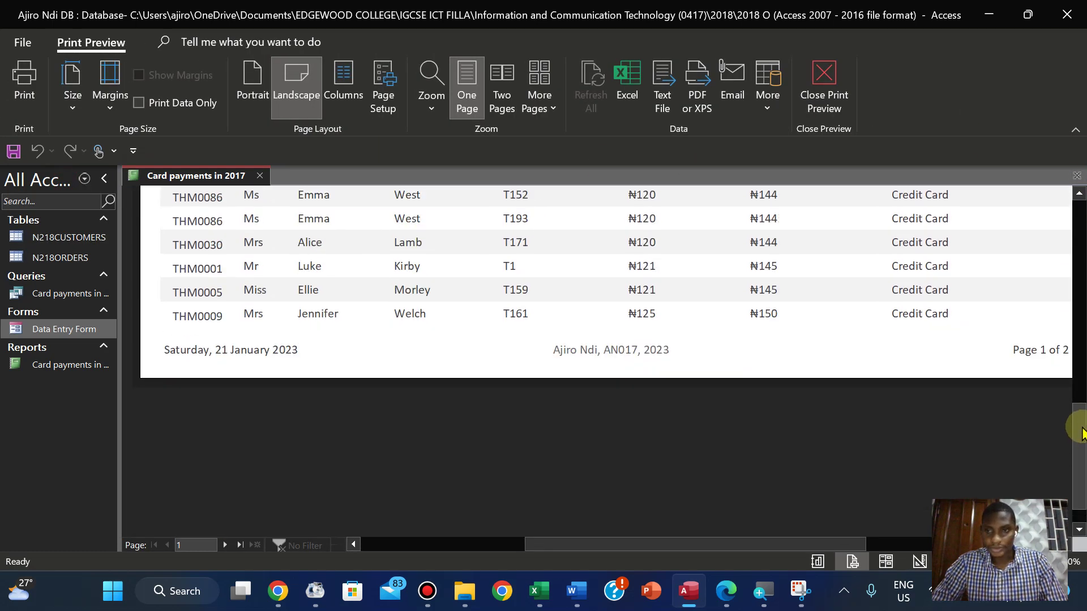
{"action": "left_click", "coordinate": [224, 545]}
Highlight the last two report requirement lines yellow on the exam paper
{"action": "left_click_drag", "start_coordinate": [1079, 447], "coordinate": [1072, 318]}
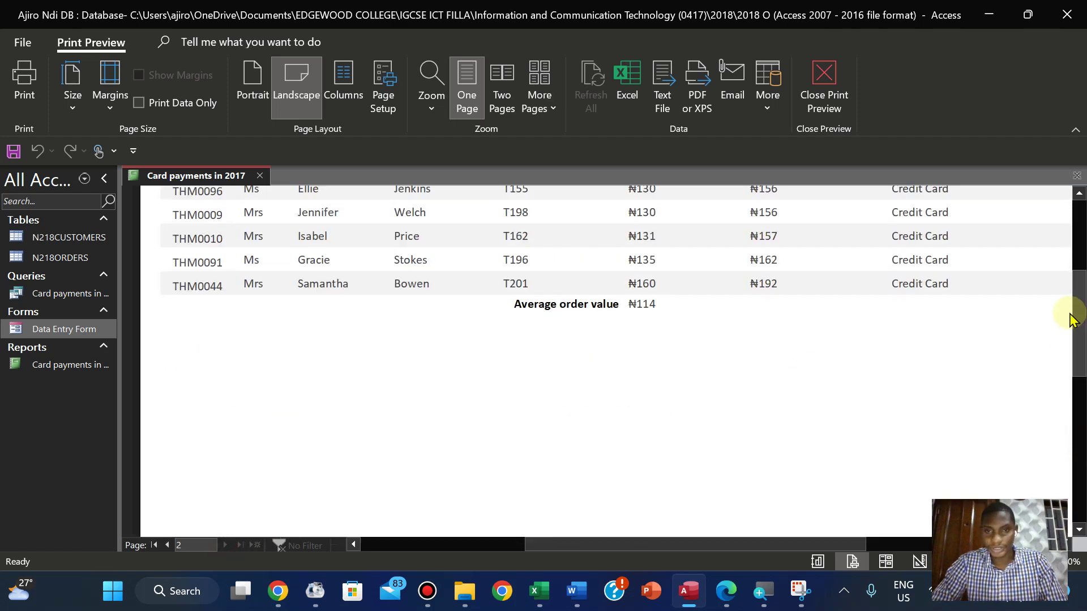
{"action": "left_click", "coordinate": [736, 593]}
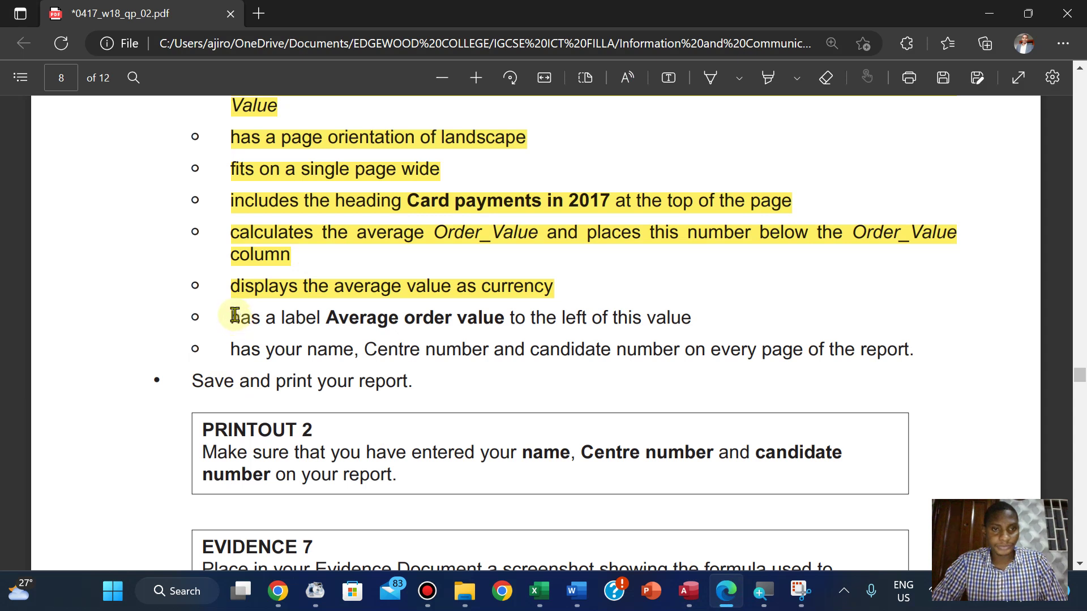
{"action": "left_click_drag", "start_coordinate": [234, 315], "coordinate": [922, 356]}
{"action": "mouse_move", "coordinate": [966, 263]}
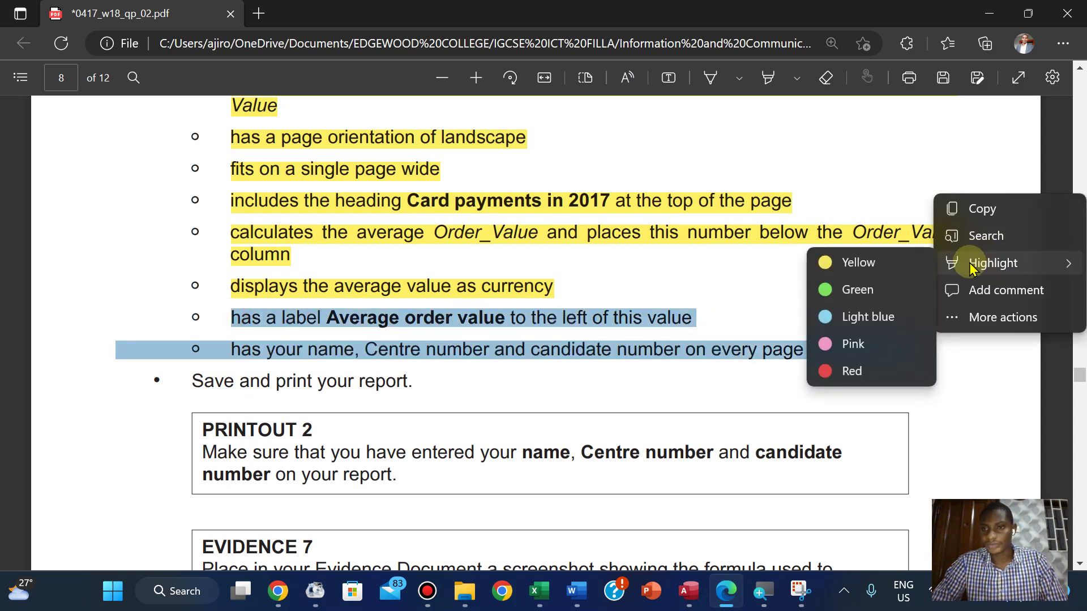
{"action": "left_click", "coordinate": [834, 263]}
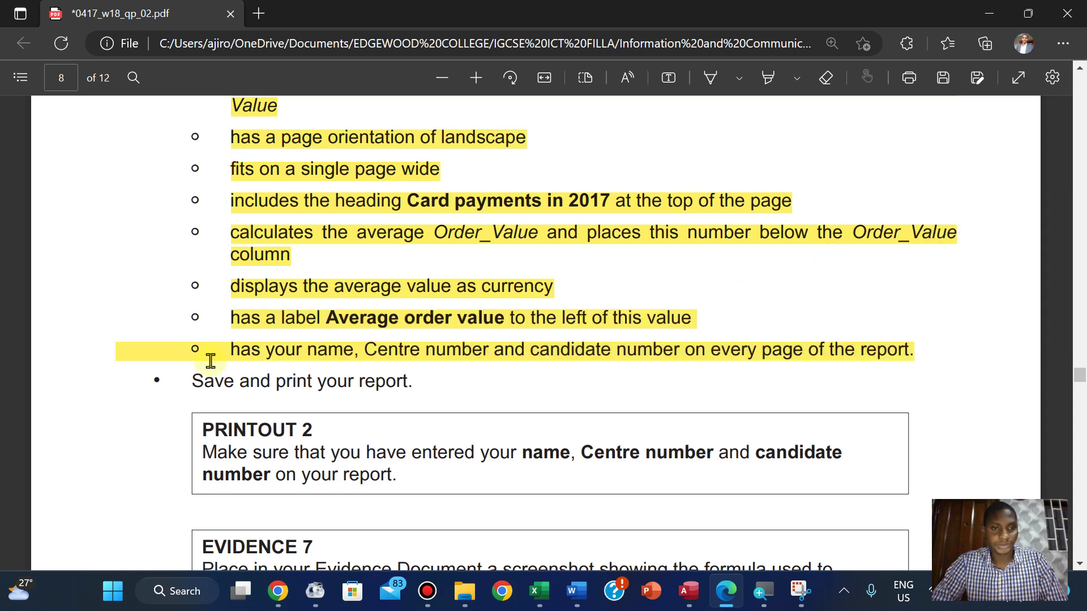
Highlight 'Save and print your report.' in yellow, then return to Access
{"action": "left_click_drag", "start_coordinate": [192, 382], "coordinate": [406, 389]}
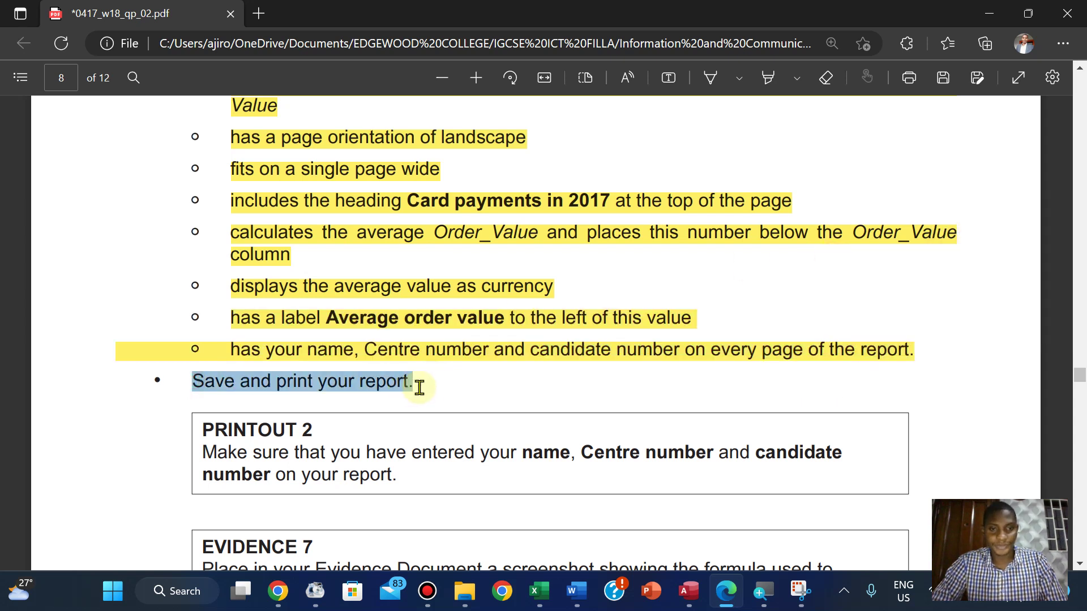
{"action": "mouse_move", "coordinate": [453, 296]}
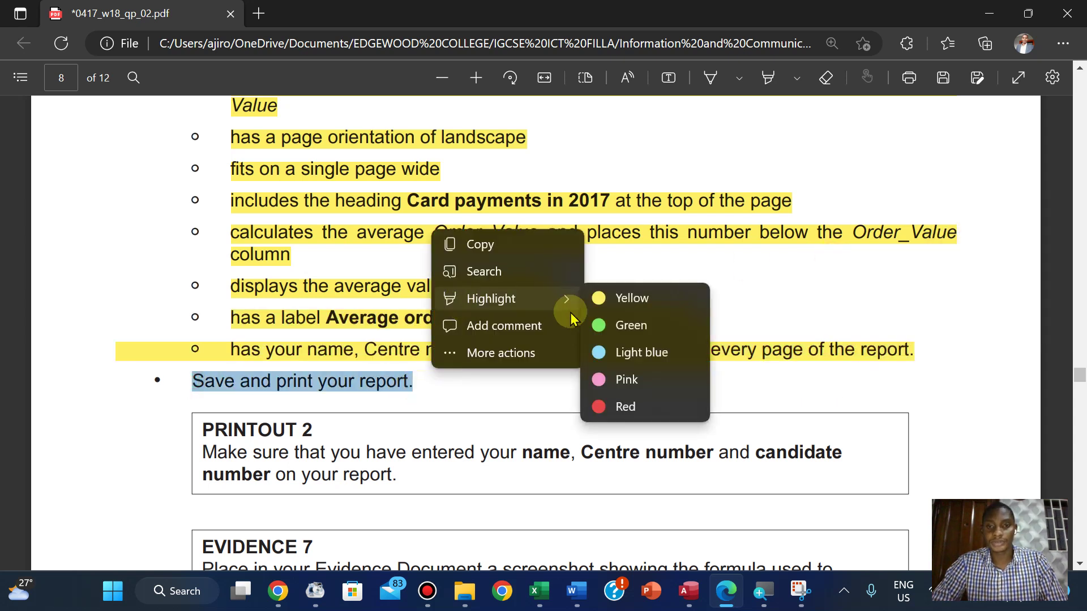
{"action": "left_click", "coordinate": [599, 297]}
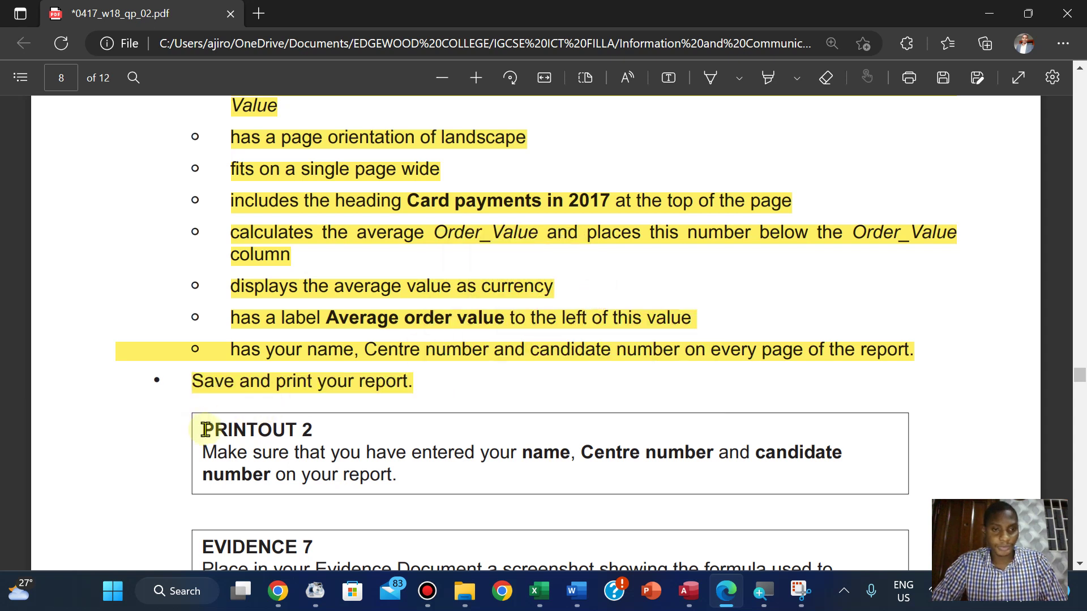
{"action": "left_click_drag", "start_coordinate": [205, 431], "coordinate": [331, 421]}
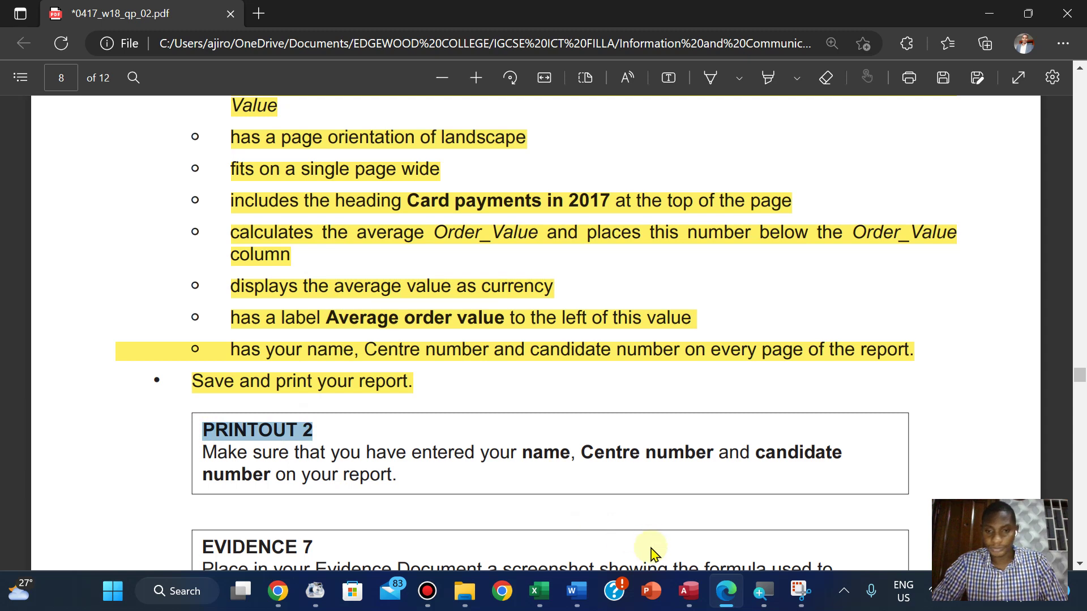
{"action": "left_click", "coordinate": [688, 592]}
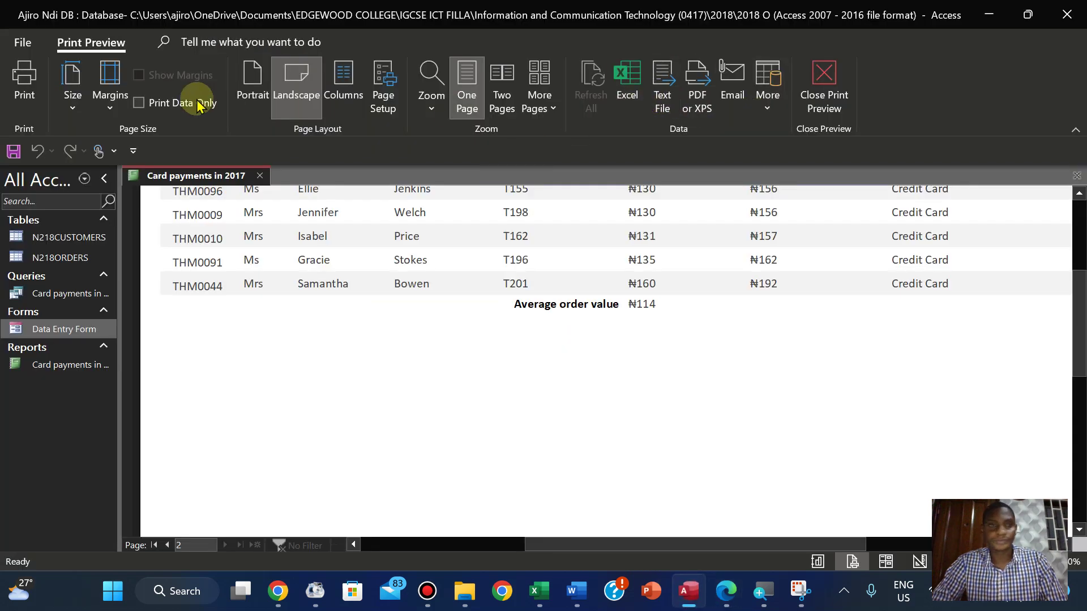
Print the report with Microsoft Print to PDF as PRINTOUT 2 in 2018 Oct - Nov > 0417_w18_sf_02
{"action": "left_click", "coordinate": [25, 85]}
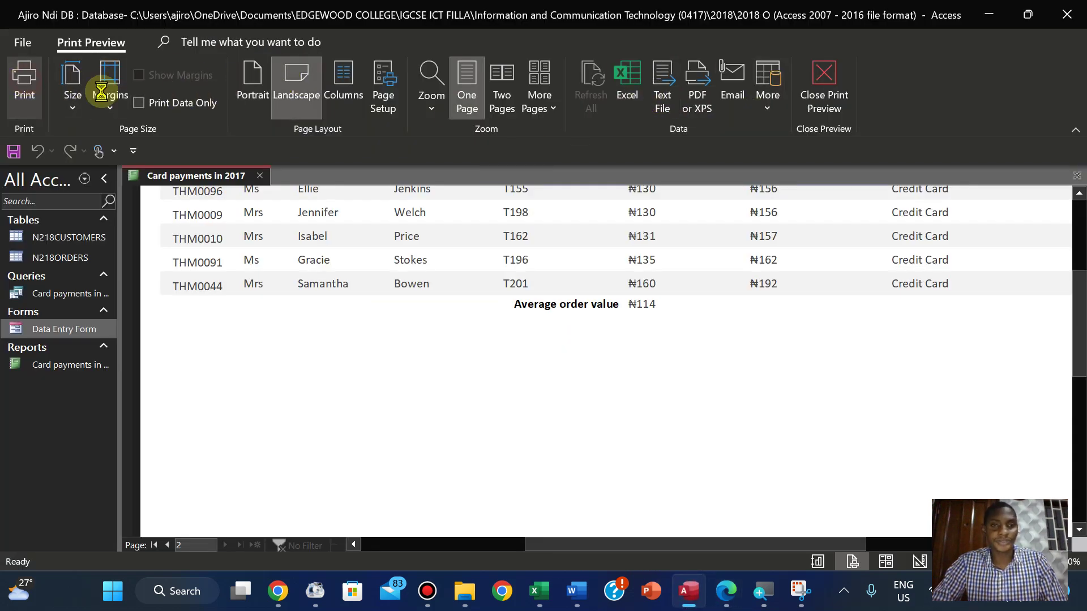
{"action": "left_click", "coordinate": [629, 343]}
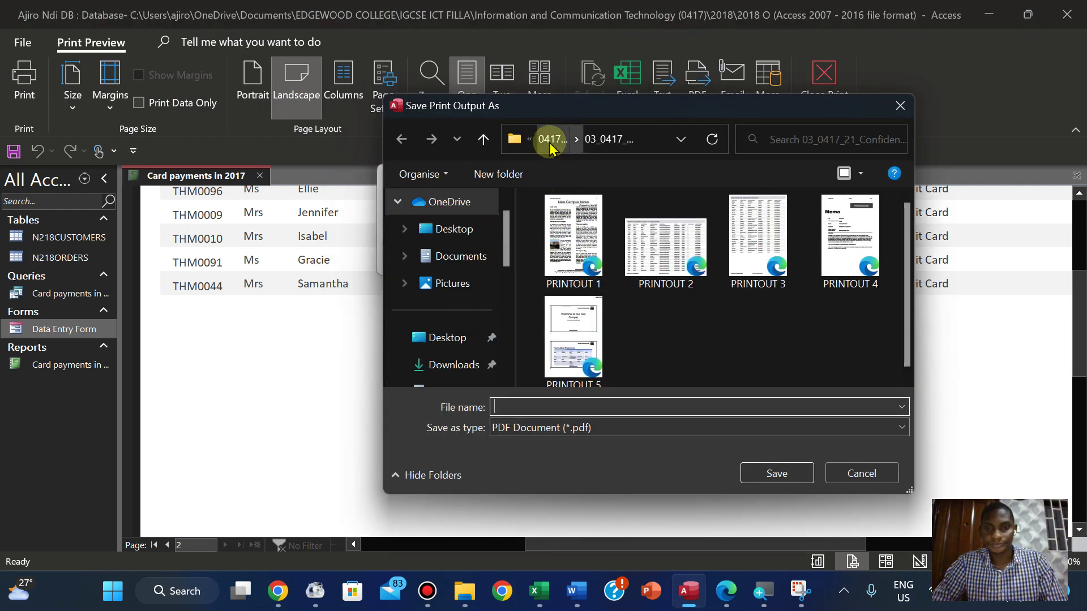
{"action": "left_click", "coordinate": [549, 145]}
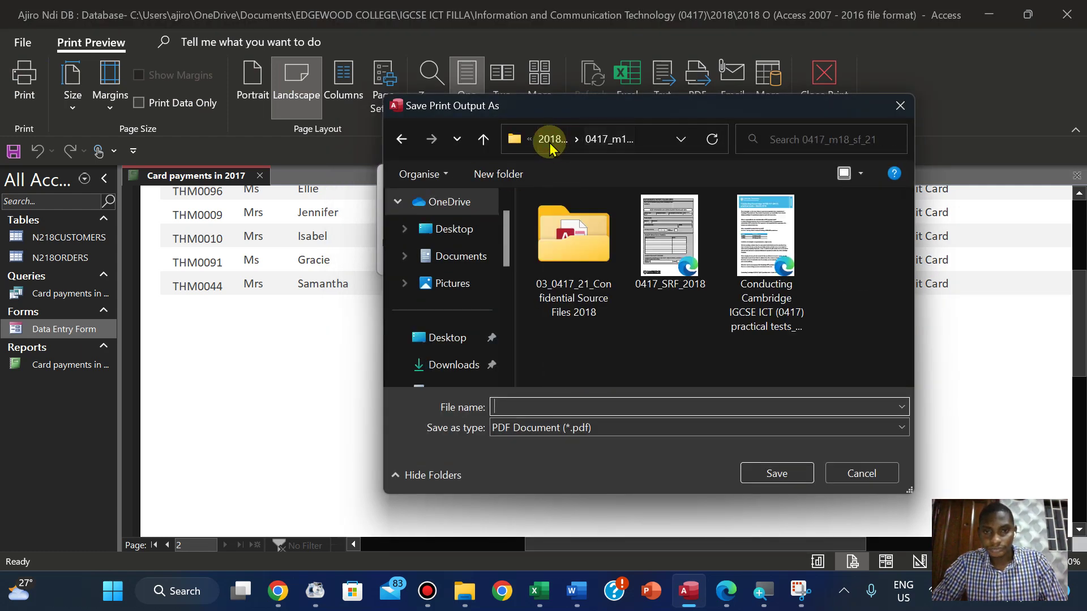
{"action": "left_click", "coordinate": [550, 141]}
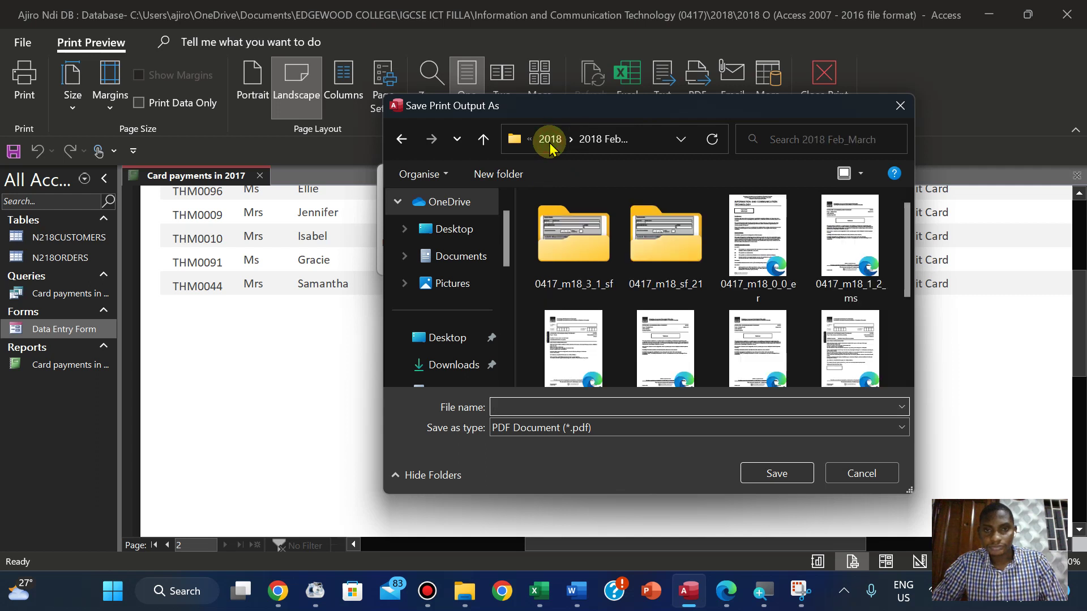
{"action": "left_click", "coordinate": [550, 140]}
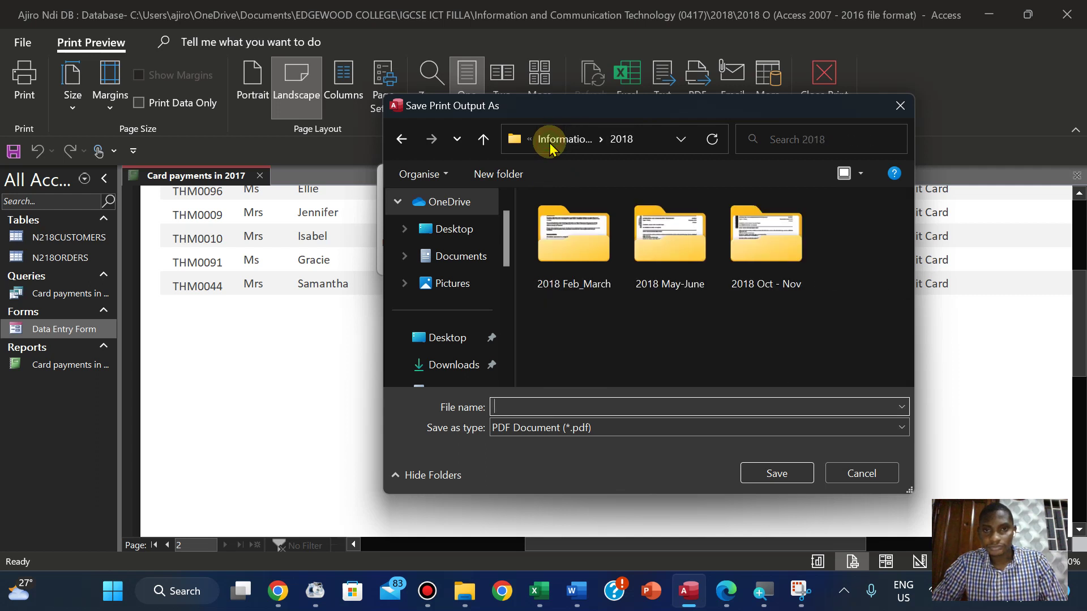
{"action": "double_click", "coordinate": [804, 248]}
{"action": "double_click", "coordinate": [586, 272]}
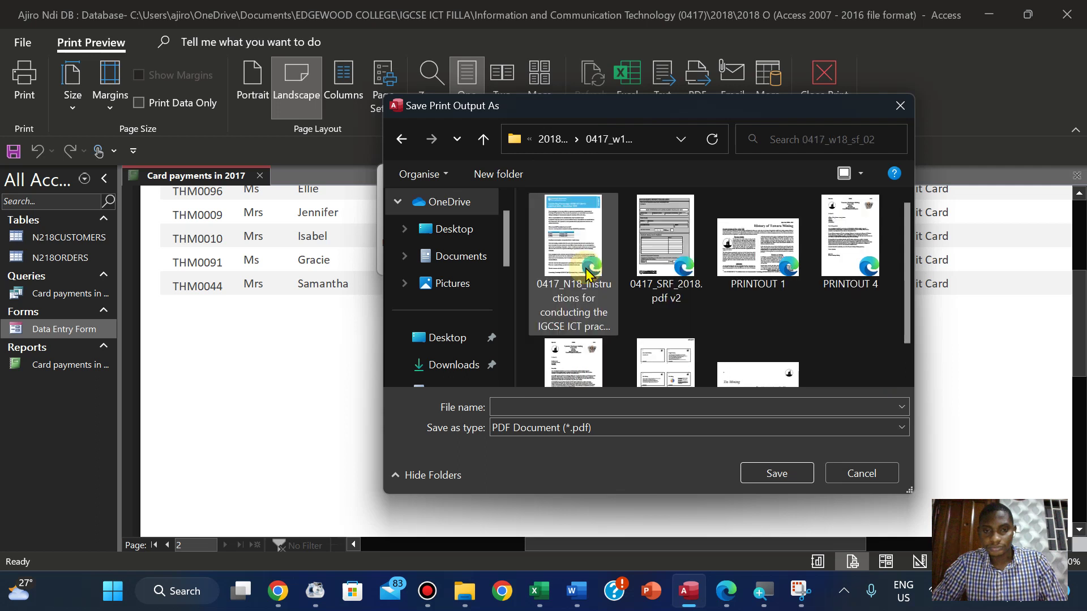
{"action": "left_click", "coordinate": [530, 413]}
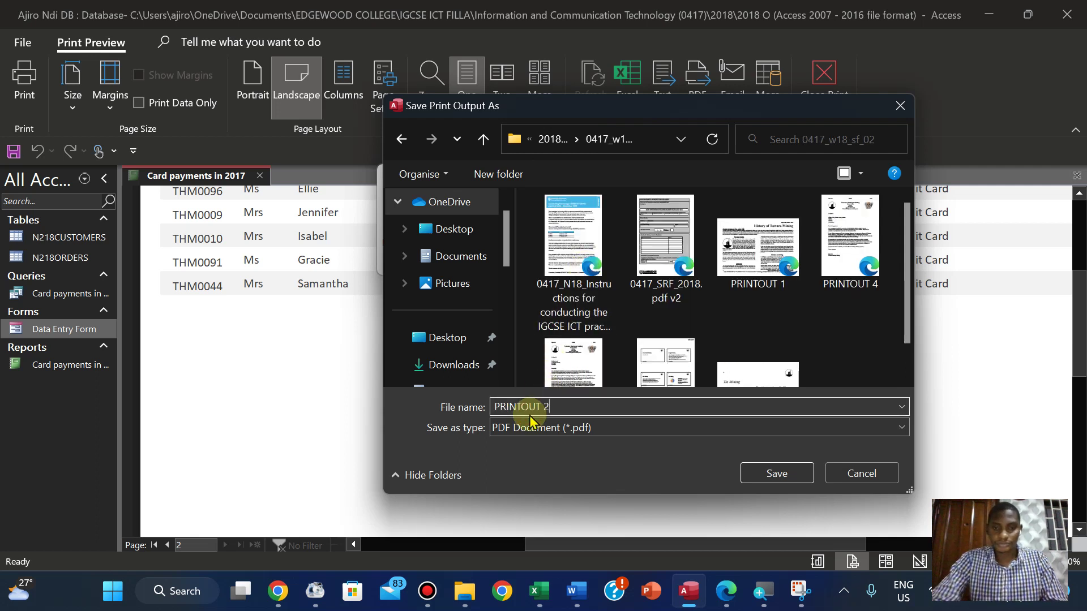
{"action": "left_click", "coordinate": [777, 473]}
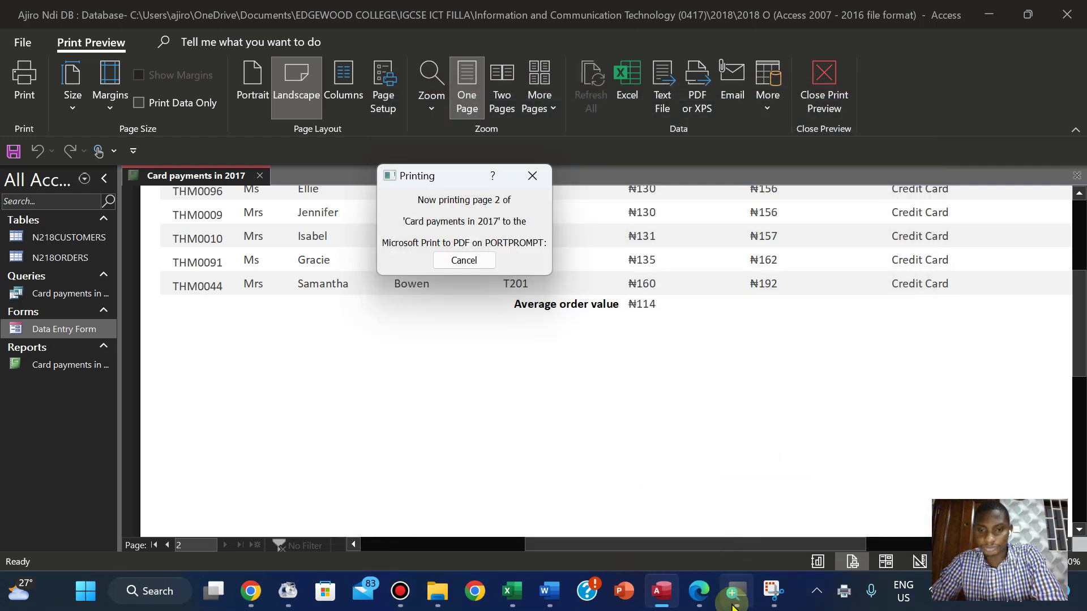
{"action": "left_click", "coordinate": [702, 601]}
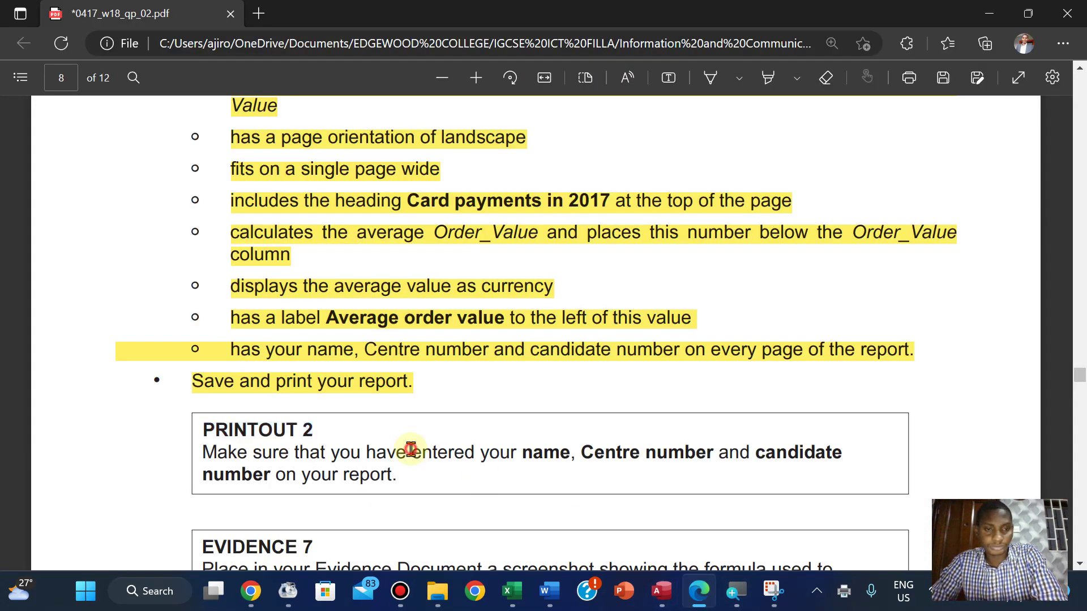
Highlight the PRINTOUT 2 instruction text green on the exam paper
{"action": "scroll", "coordinate": [411, 449], "scroll_direction": "down", "scroll_amount": 2}
{"action": "scroll", "coordinate": [412, 445], "scroll_direction": "up", "scroll_amount": 1}
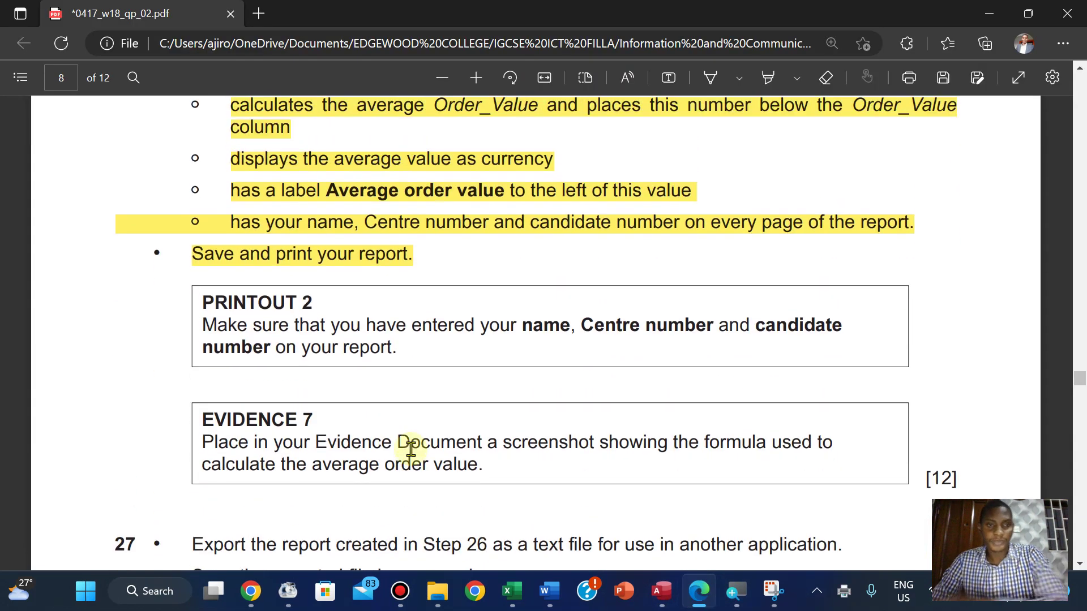
{"action": "left_click_drag", "start_coordinate": [205, 304], "coordinate": [419, 355]}
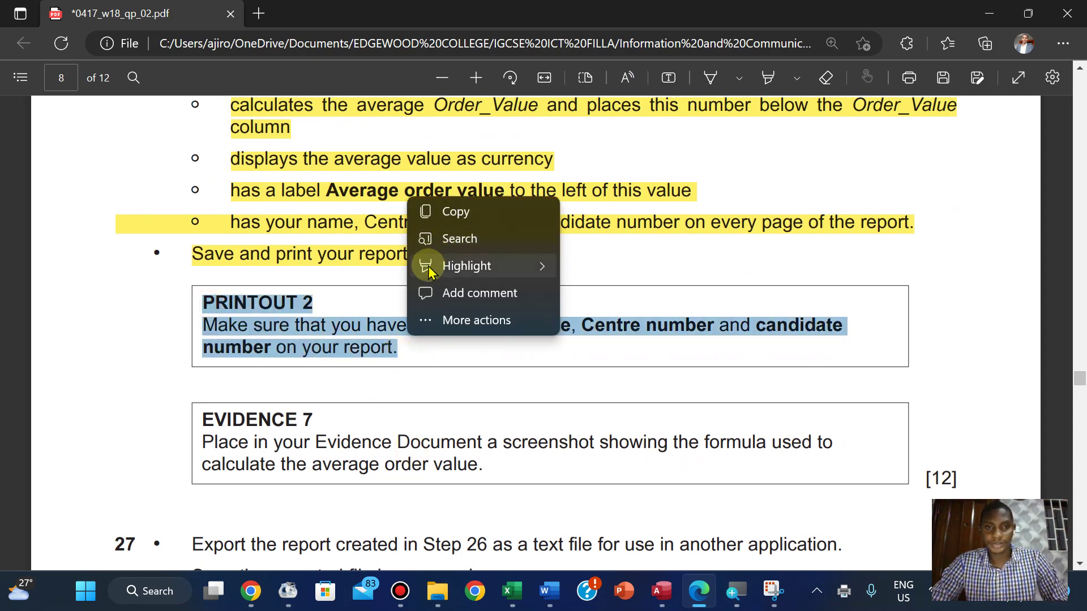
{"action": "mouse_move", "coordinate": [453, 266]}
{"action": "scroll", "coordinate": [604, 294], "scroll_direction": "down", "scroll_amount": 2}
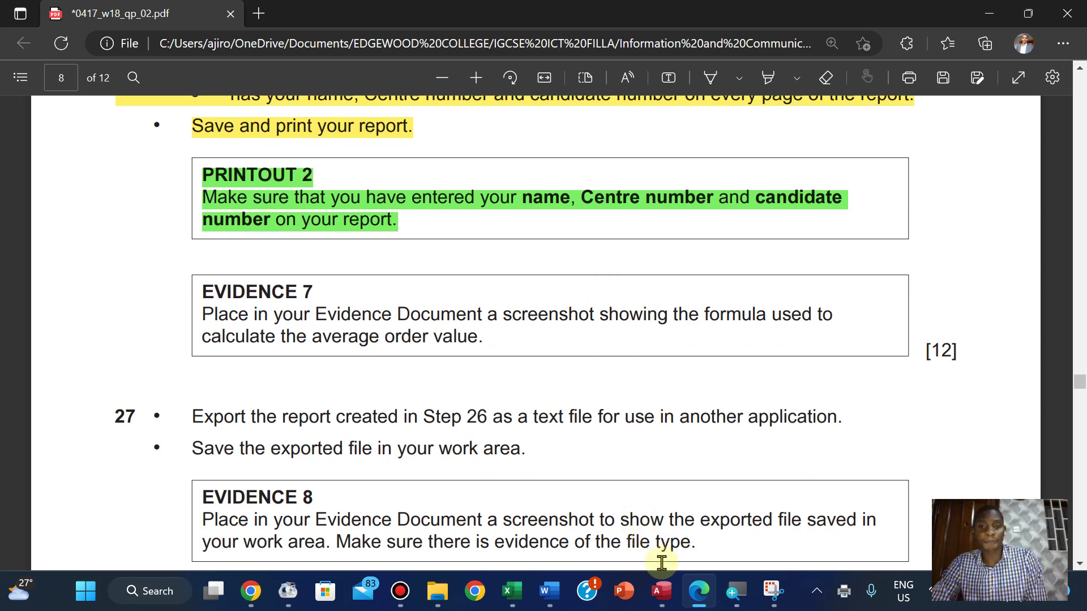
{"action": "left_click", "coordinate": [662, 591]}
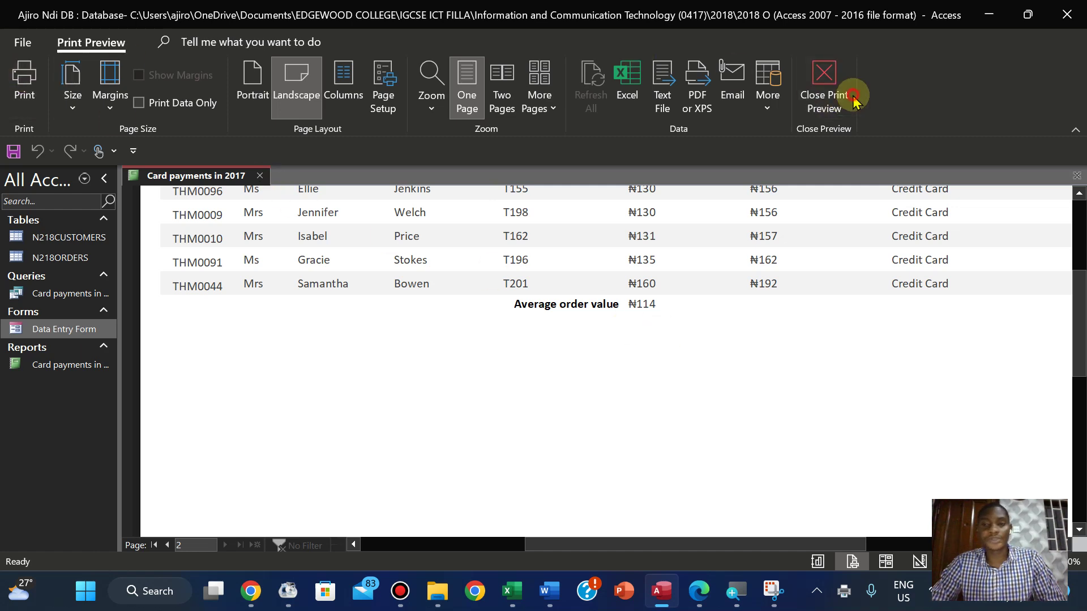
Close Print Preview and reopen the Card payments in 2017 report in Design View
{"action": "left_click", "coordinate": [820, 96]}
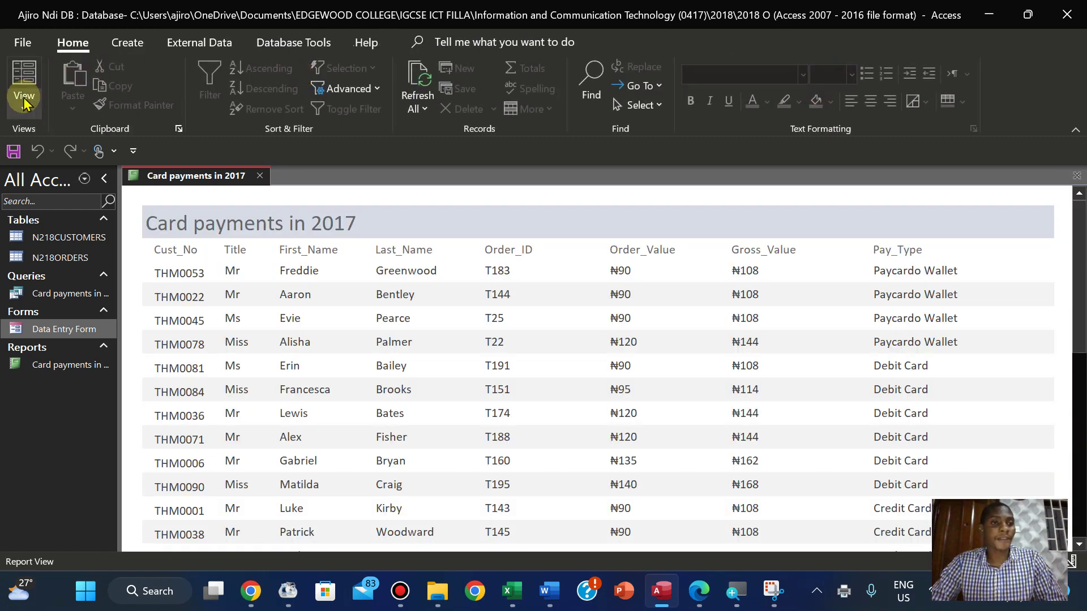
{"action": "left_click", "coordinate": [24, 97]}
{"action": "left_click", "coordinate": [73, 263]}
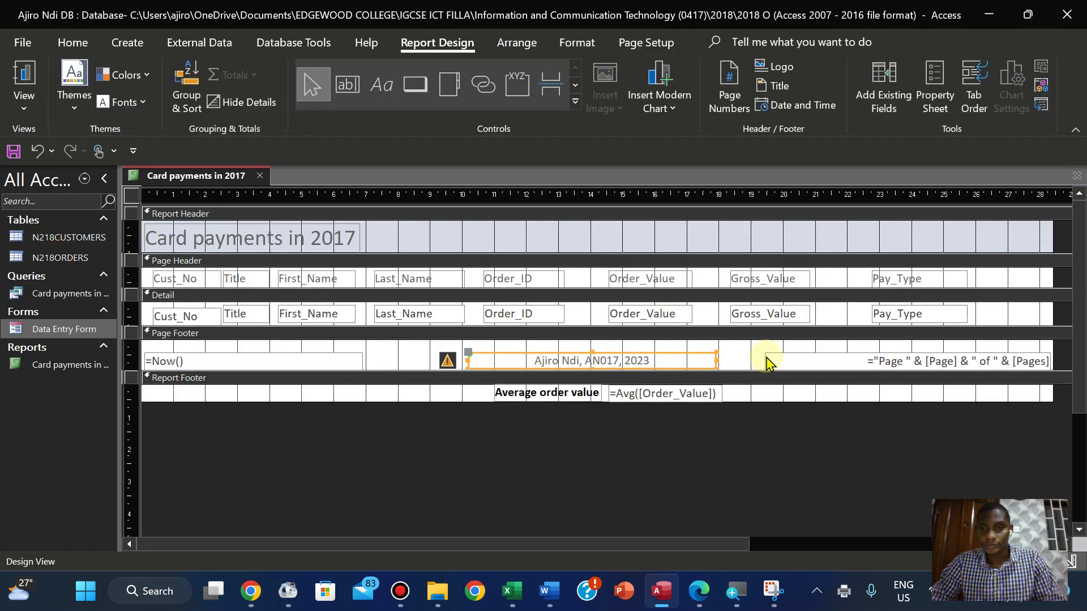
{"action": "left_click", "coordinate": [667, 431]}
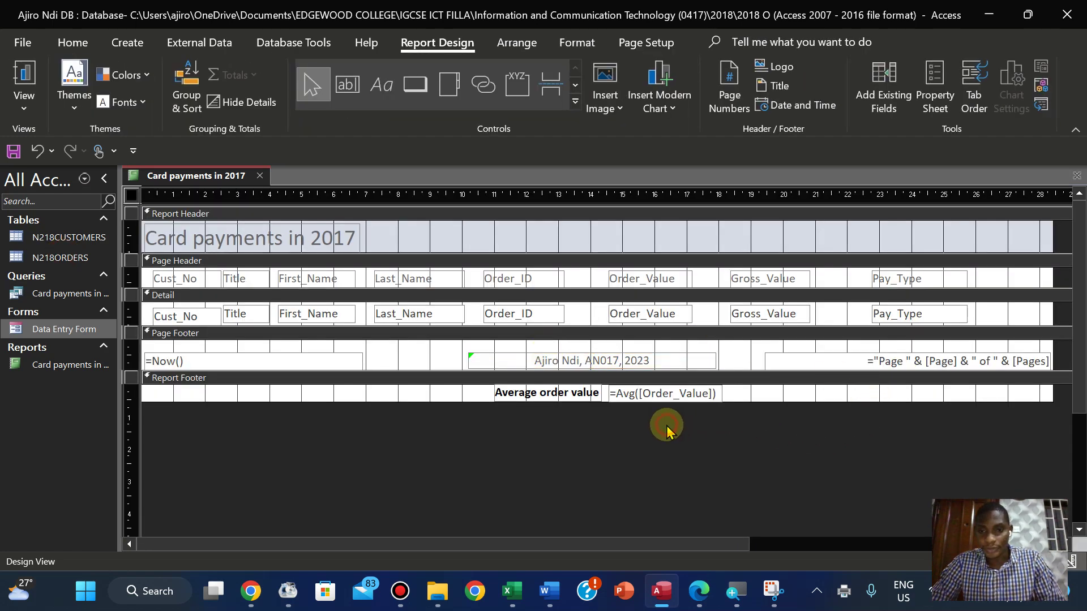
Capture the =Avg([Order_Value]) formula box with Snipping Tool
{"action": "left_click", "coordinate": [772, 591]}
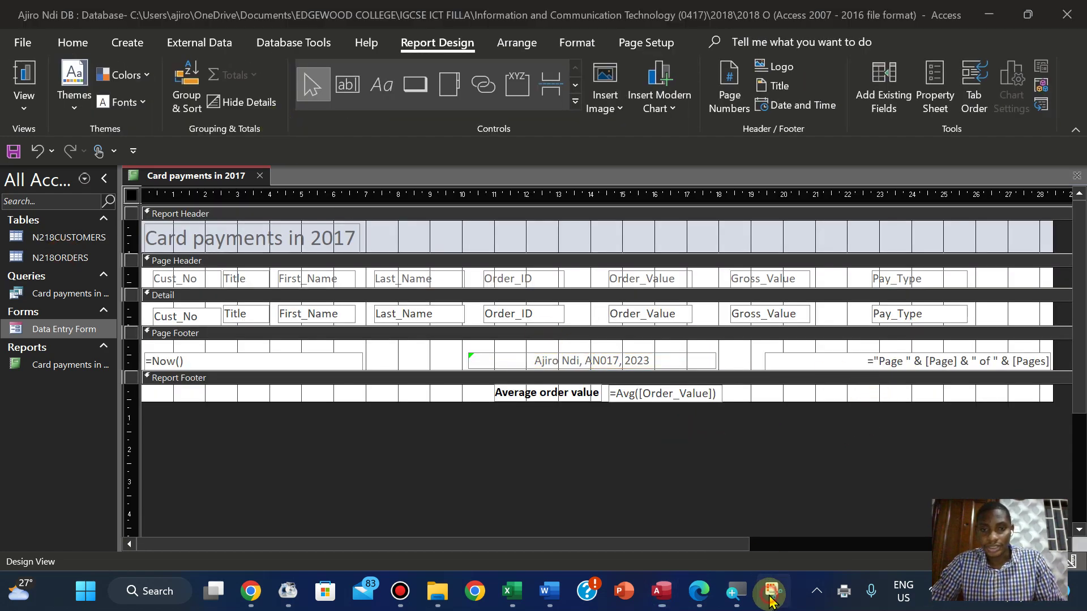
{"action": "left_click", "coordinate": [376, 186]}
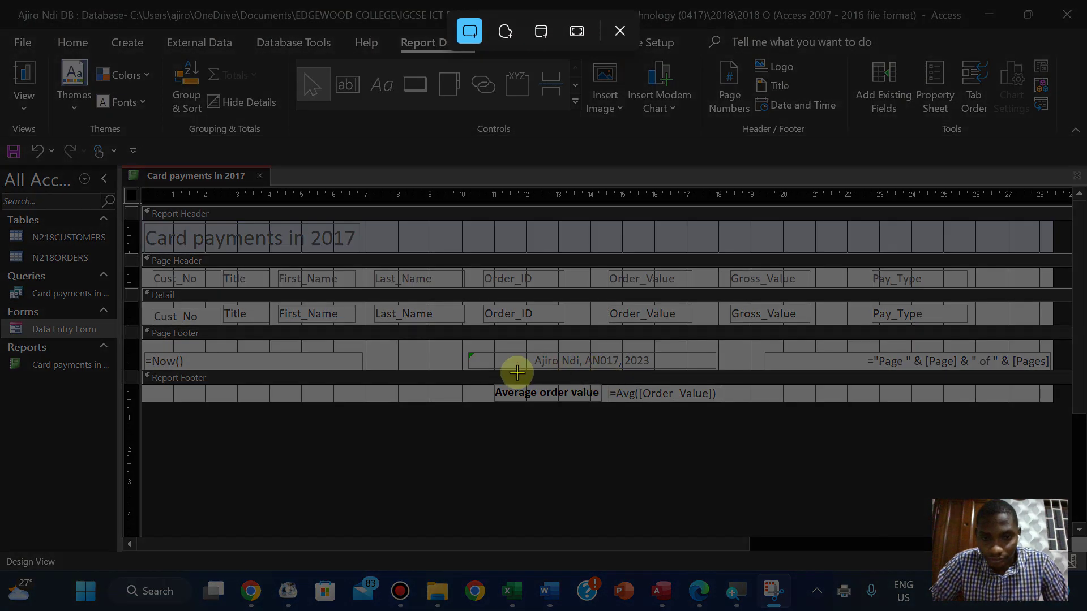
{"action": "left_click_drag", "start_coordinate": [602, 376], "coordinate": [737, 401]}
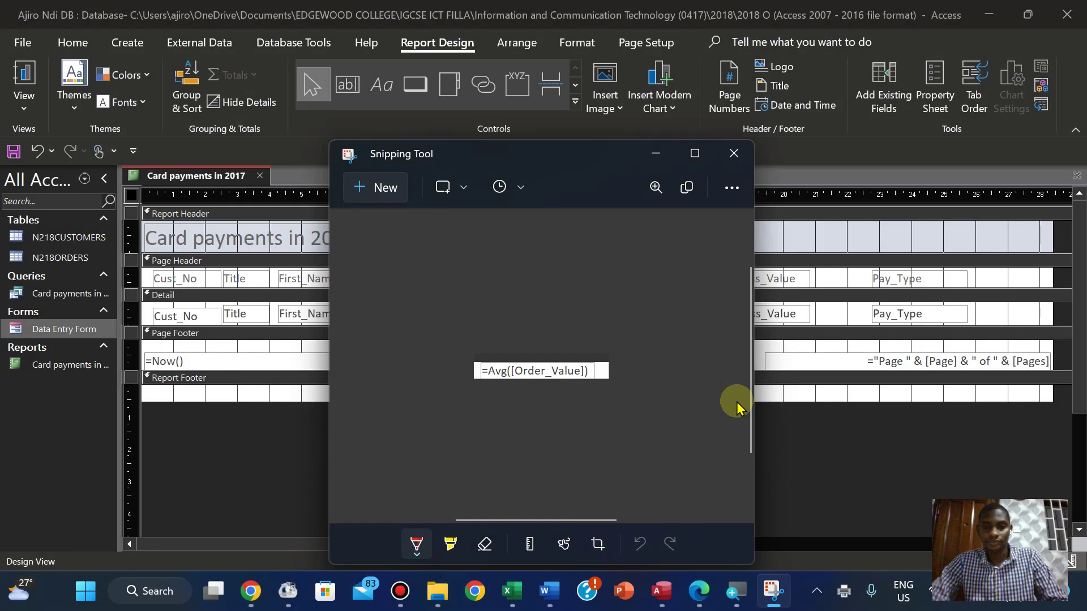
{"action": "left_click", "coordinate": [702, 594]}
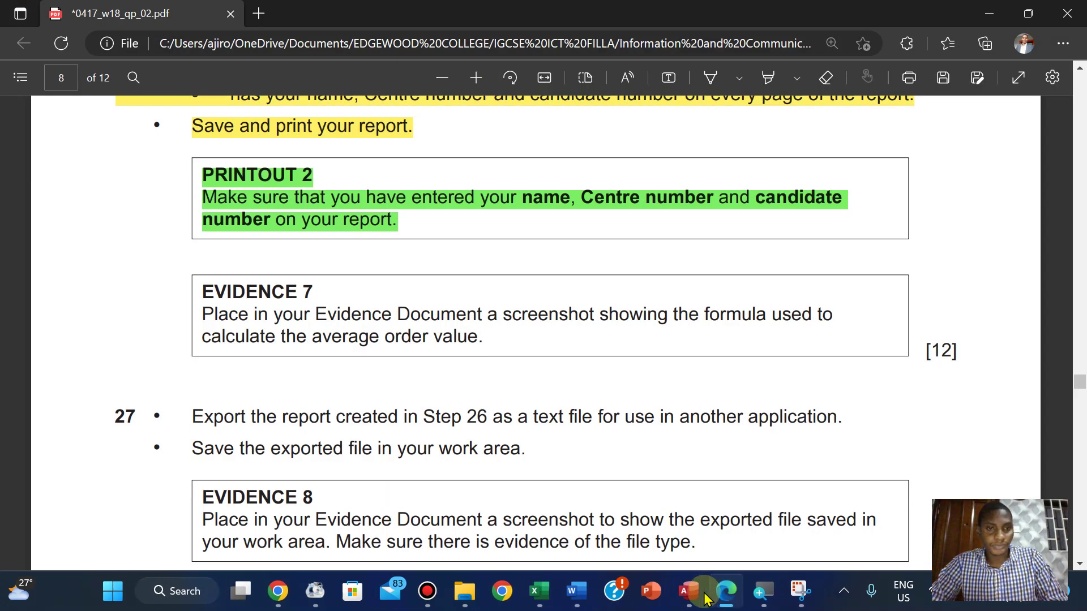
{"action": "mouse_move", "coordinate": [679, 598]}
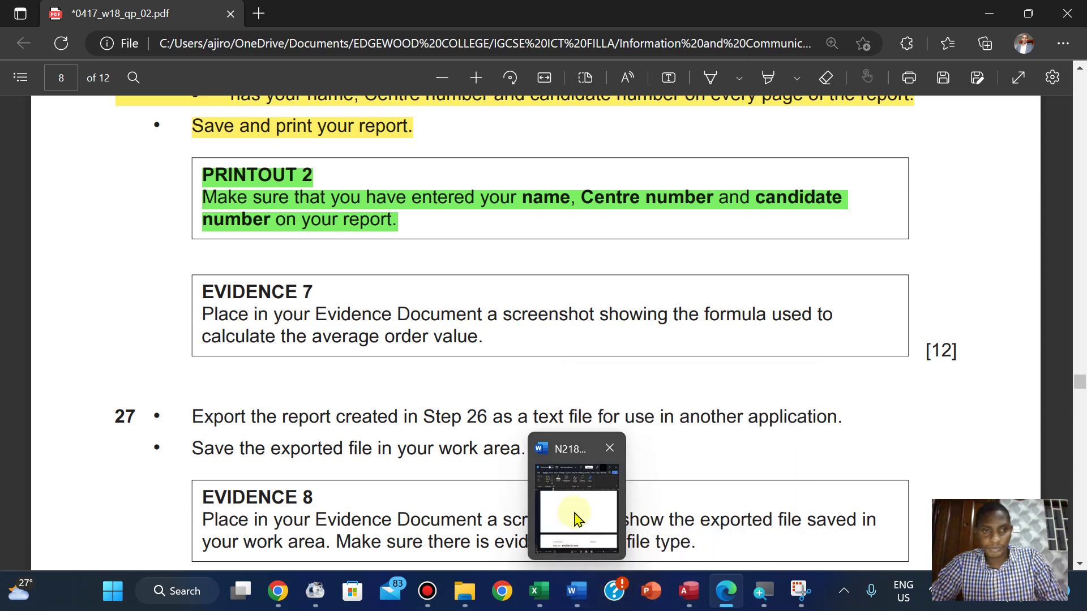
Paste the formula screenshot under Step 26 – Evidence 7 in Word and enlarge it about threefold
{"action": "left_click", "coordinate": [572, 515]}
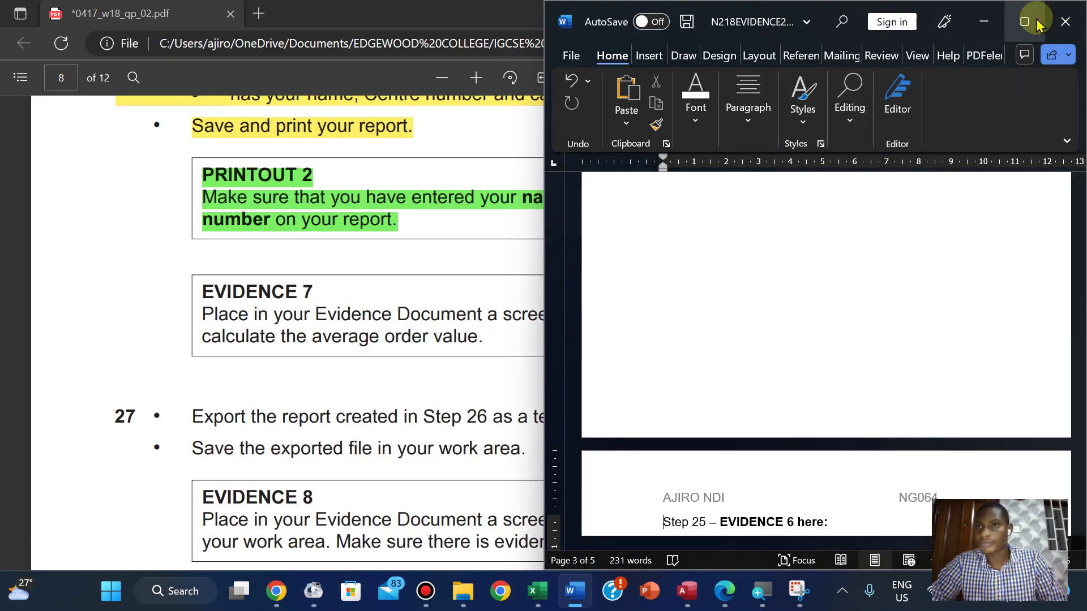
{"action": "left_click", "coordinate": [1026, 22]}
{"action": "left_click_drag", "start_coordinate": [1078, 320], "coordinate": [1075, 364]}
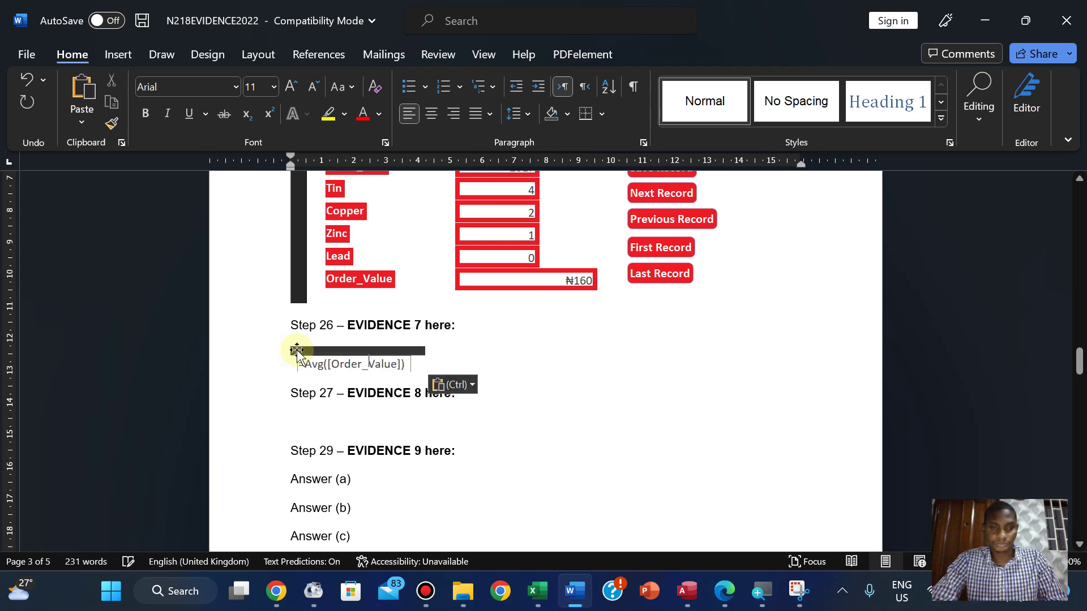
{"action": "key", "text": "ctrl+v"}
{"action": "left_click", "coordinate": [407, 365]}
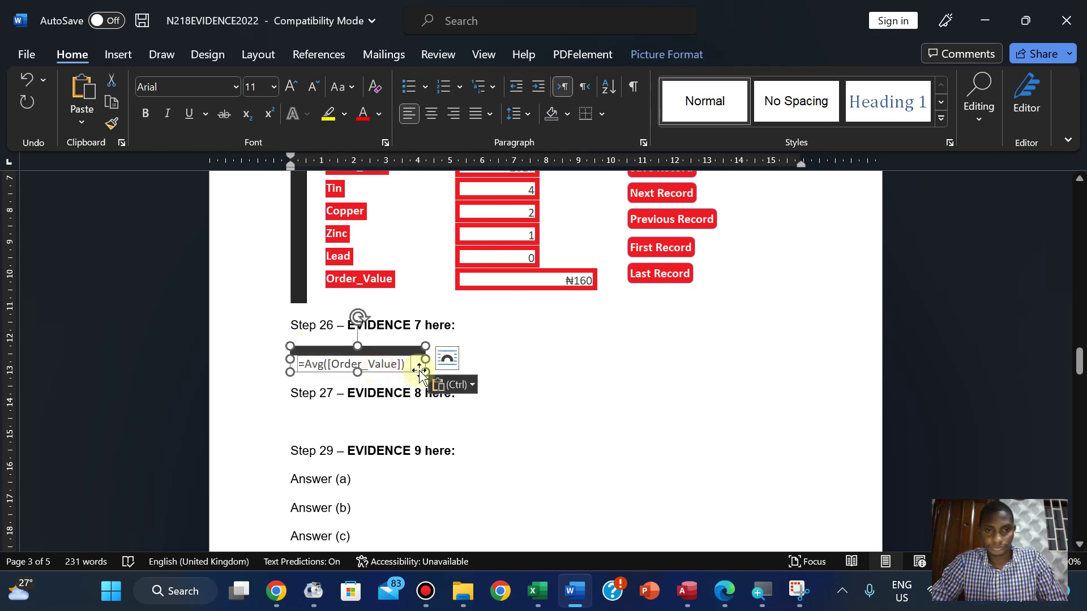
{"action": "left_click_drag", "start_coordinate": [423, 371], "coordinate": [600, 420]}
{"action": "left_click", "coordinate": [583, 450]}
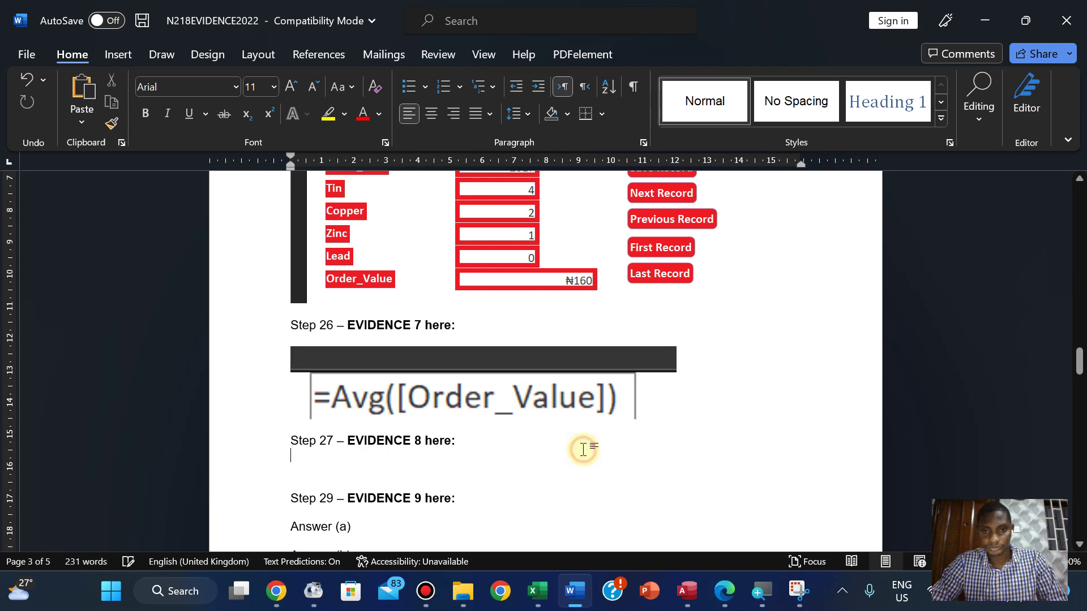
{"action": "left_click", "coordinate": [724, 595]}
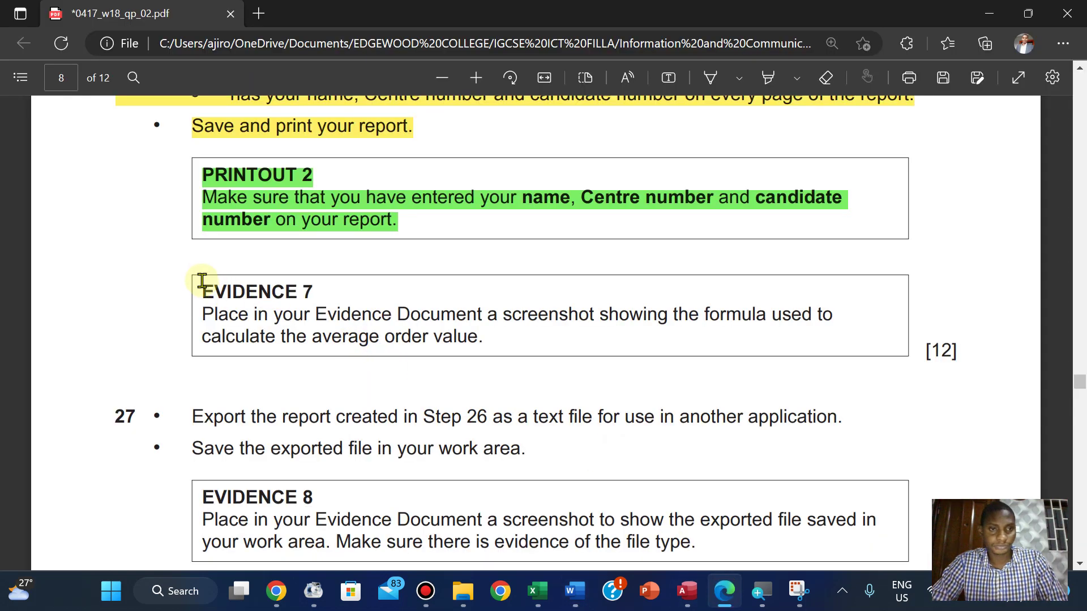
Highlight the EVIDENCE 7 instruction text, through [12], in green
{"action": "left_click_drag", "start_coordinate": [203, 281], "coordinate": [957, 353]}
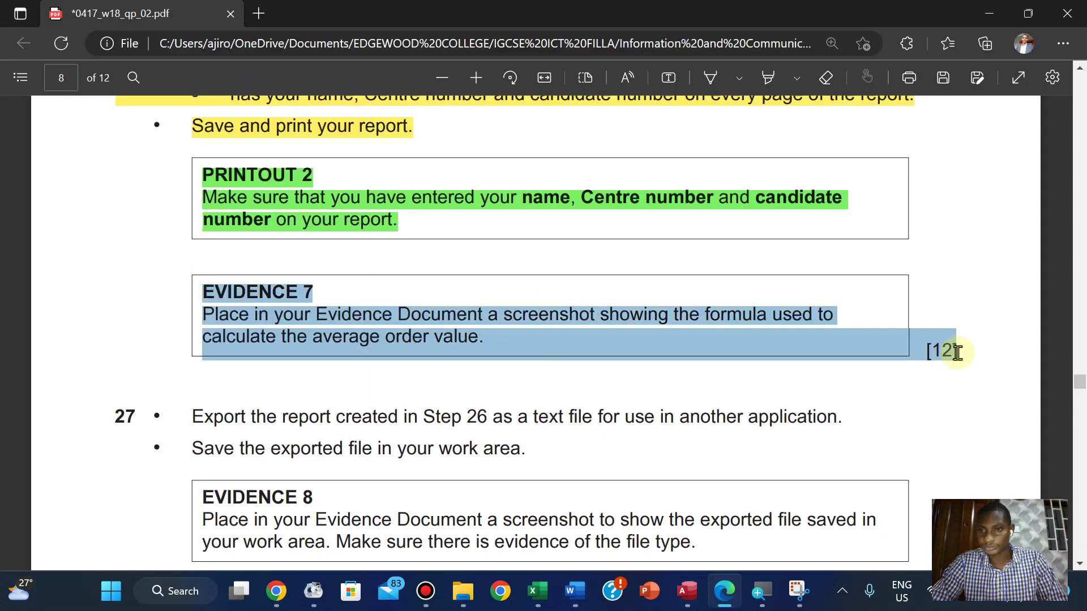
{"action": "mouse_move", "coordinate": [989, 265]}
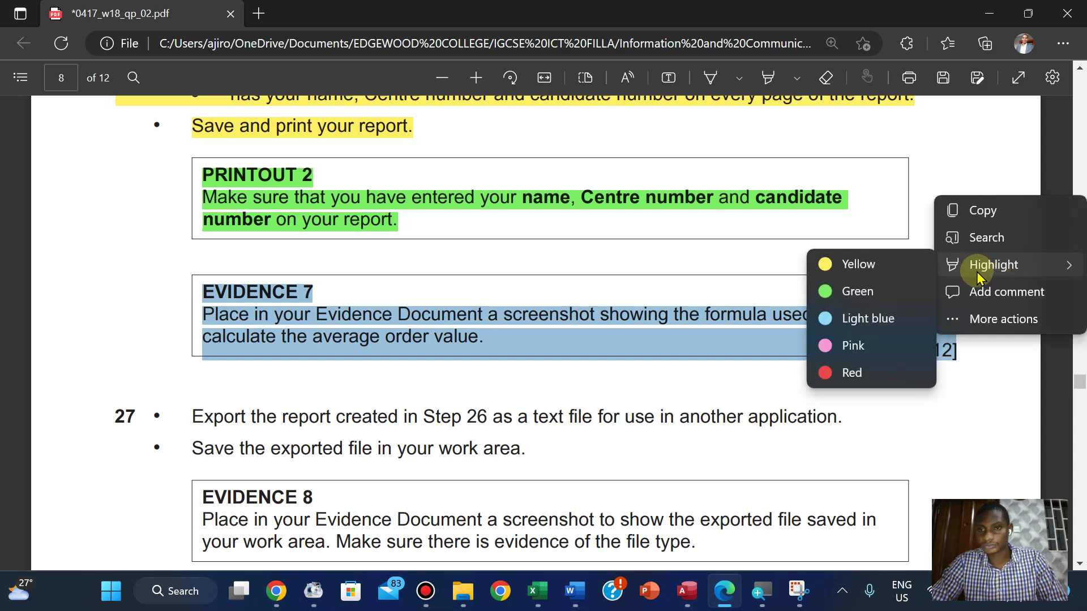
{"action": "left_click", "coordinate": [872, 300]}
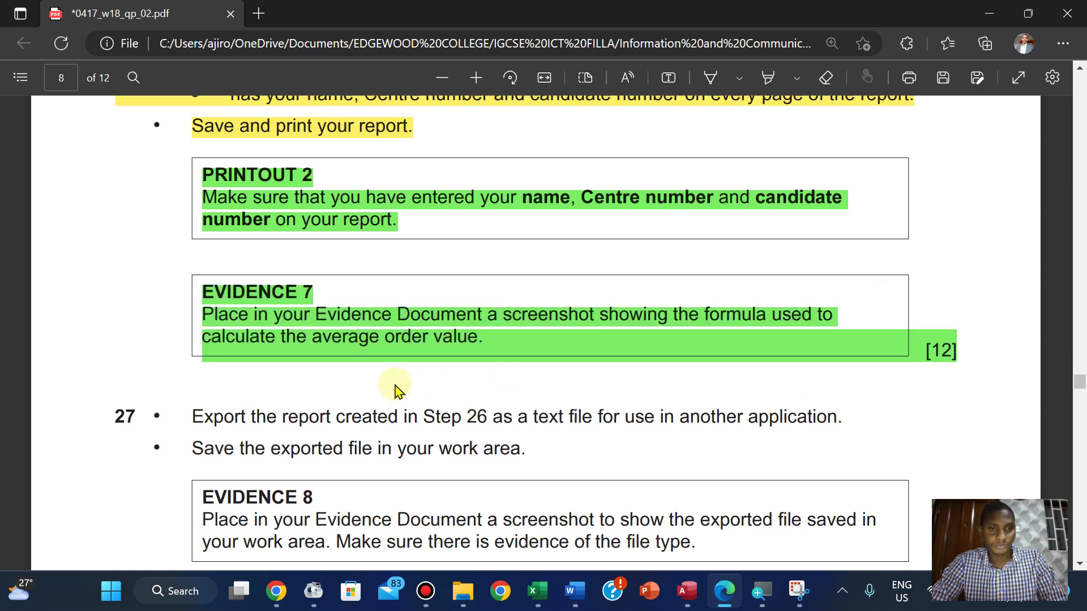
{"action": "scroll", "coordinate": [400, 391], "scroll_direction": "down", "scroll_amount": 1}
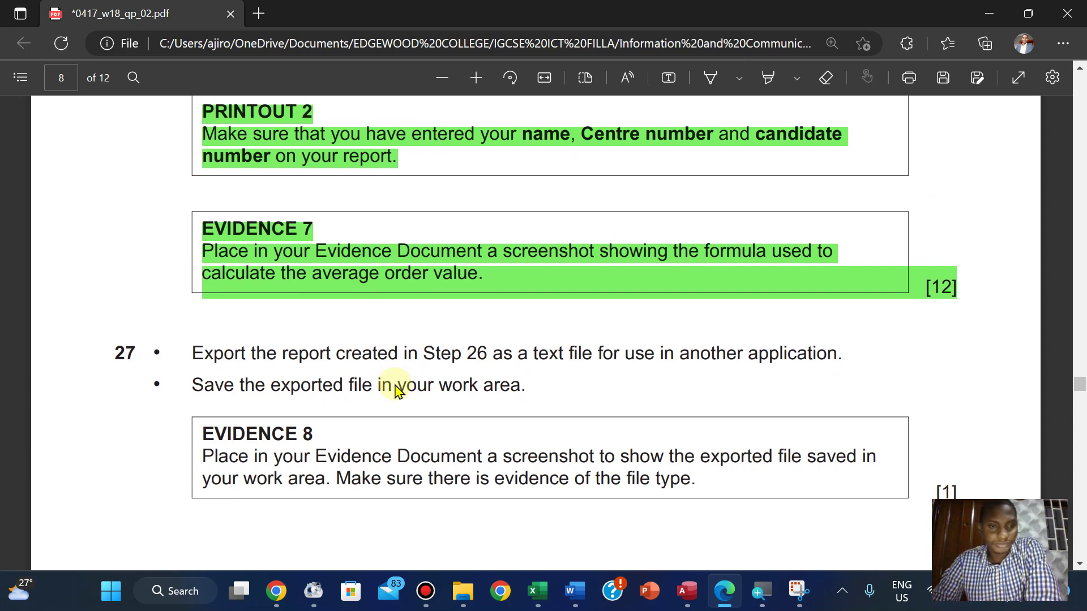
{"action": "scroll", "coordinate": [400, 391], "scroll_direction": "down", "scroll_amount": 10}
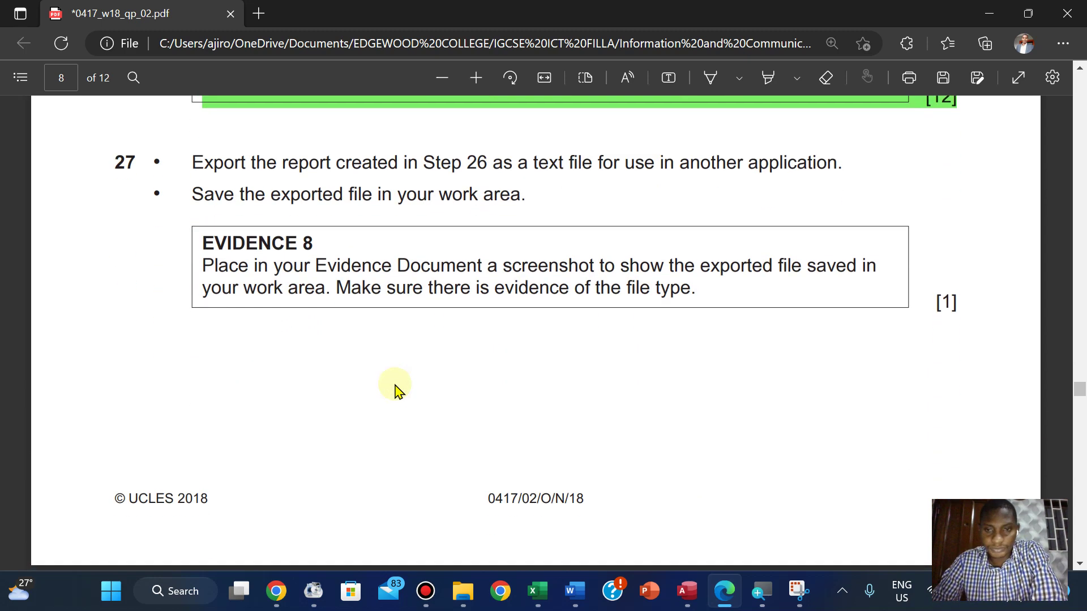
{"action": "scroll", "coordinate": [400, 391], "scroll_direction": "up", "scroll_amount": 12}
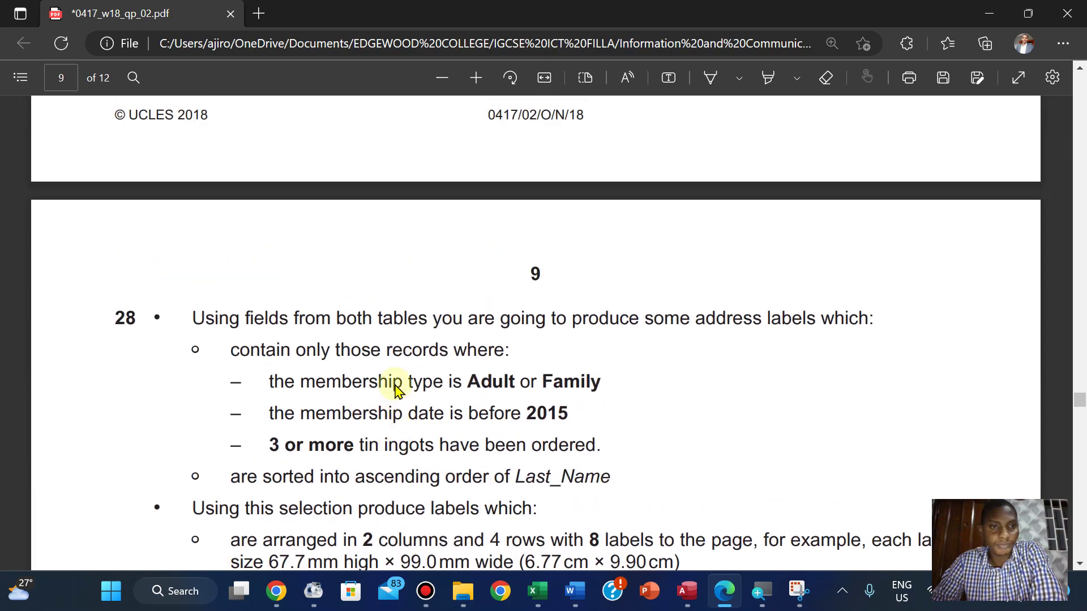
{"action": "scroll", "coordinate": [396, 391], "scroll_direction": "down", "scroll_amount": 3}
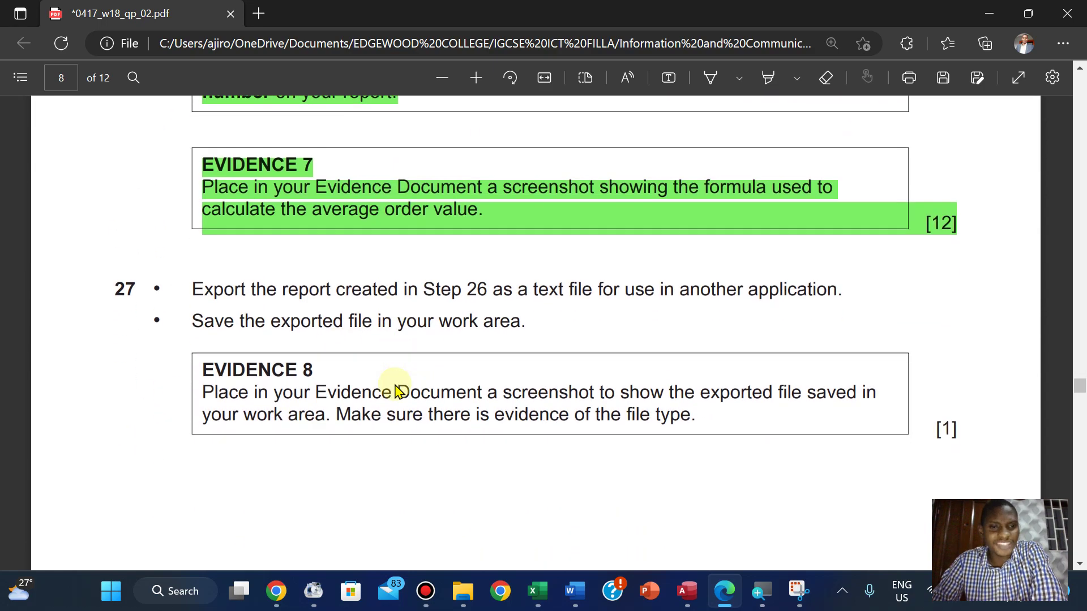
{"action": "scroll", "coordinate": [399, 391], "scroll_direction": "up", "scroll_amount": 10}
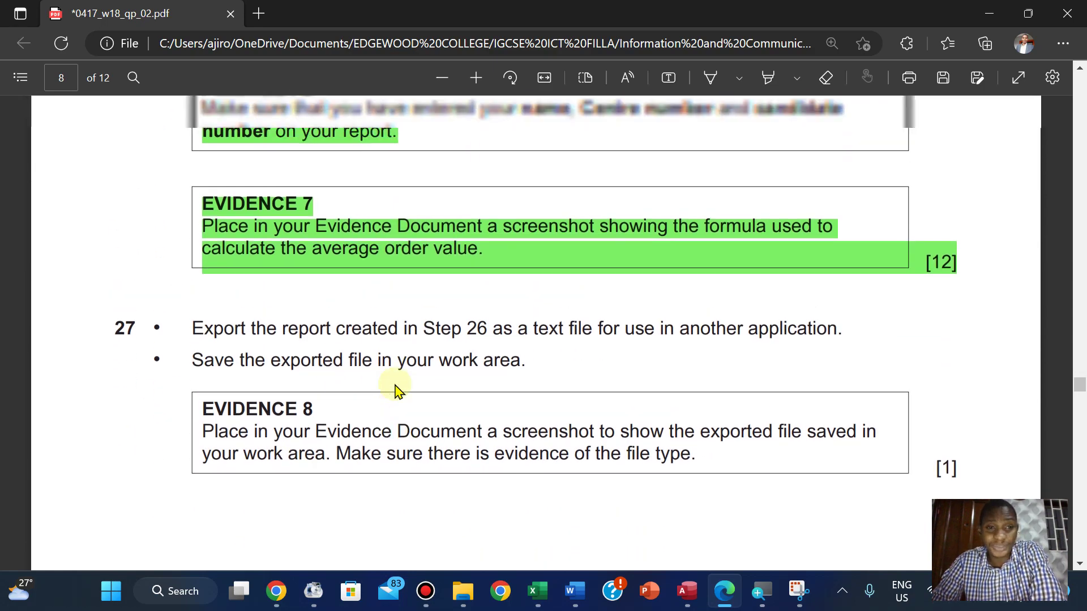
{"action": "scroll", "coordinate": [399, 390], "scroll_direction": "up", "scroll_amount": 1}
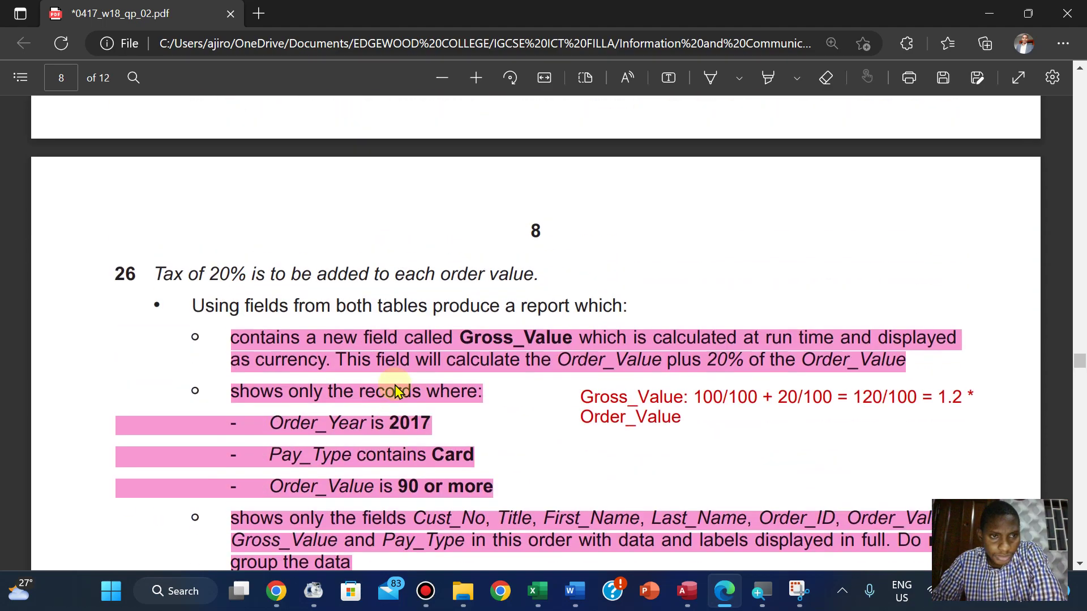
{"action": "scroll", "coordinate": [399, 391], "scroll_direction": "down", "scroll_amount": 11}
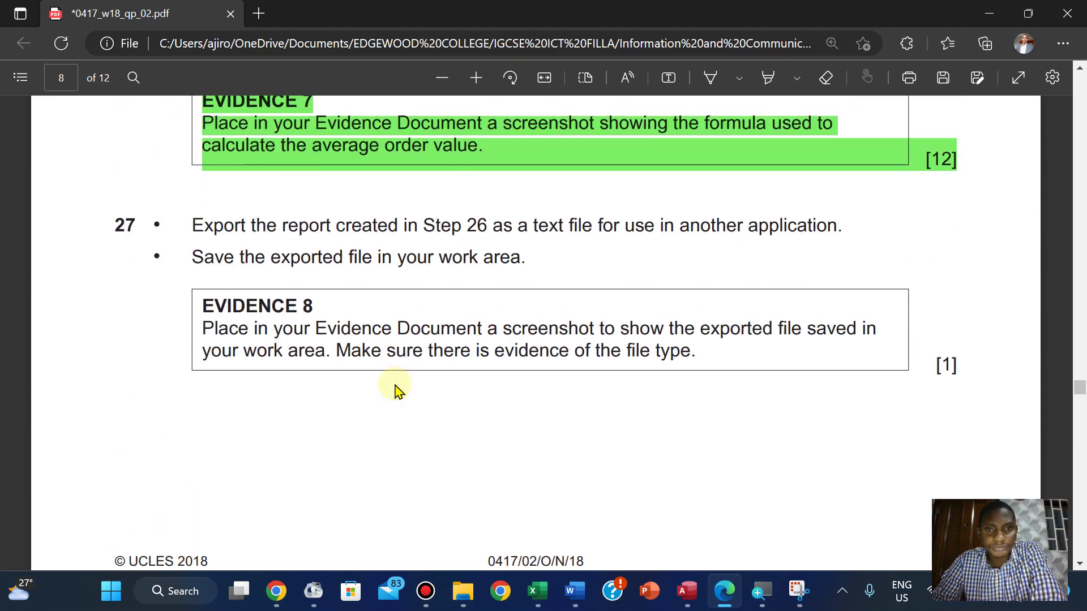
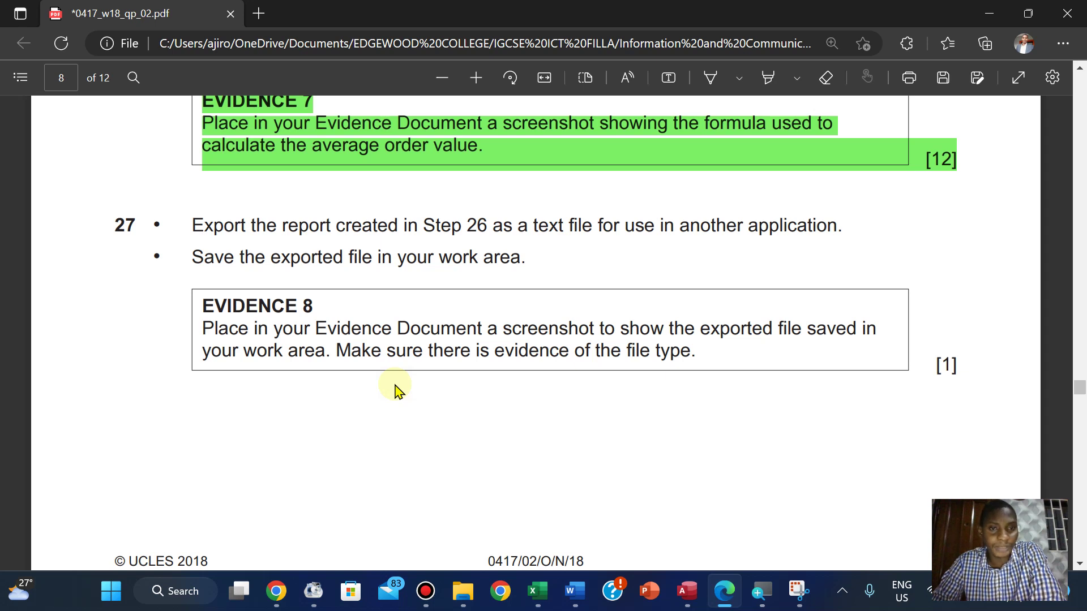
Read step 27's text-file export task in the exam paper, then return to the Access report
{"action": "scroll", "coordinate": [399, 390], "scroll_direction": "up", "scroll_amount": 1}
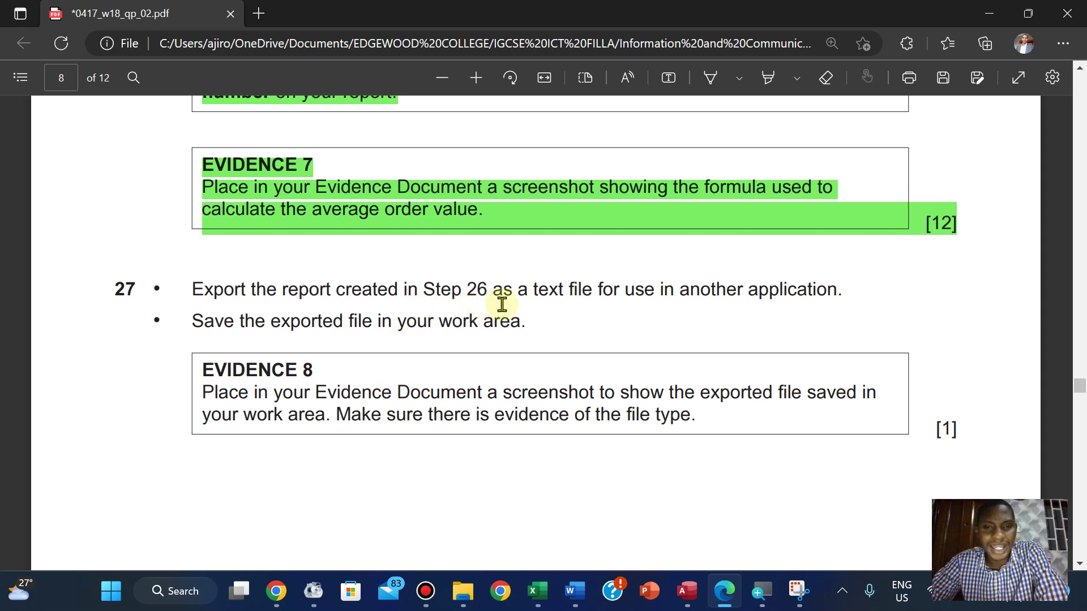
{"action": "left_click", "coordinate": [687, 591]}
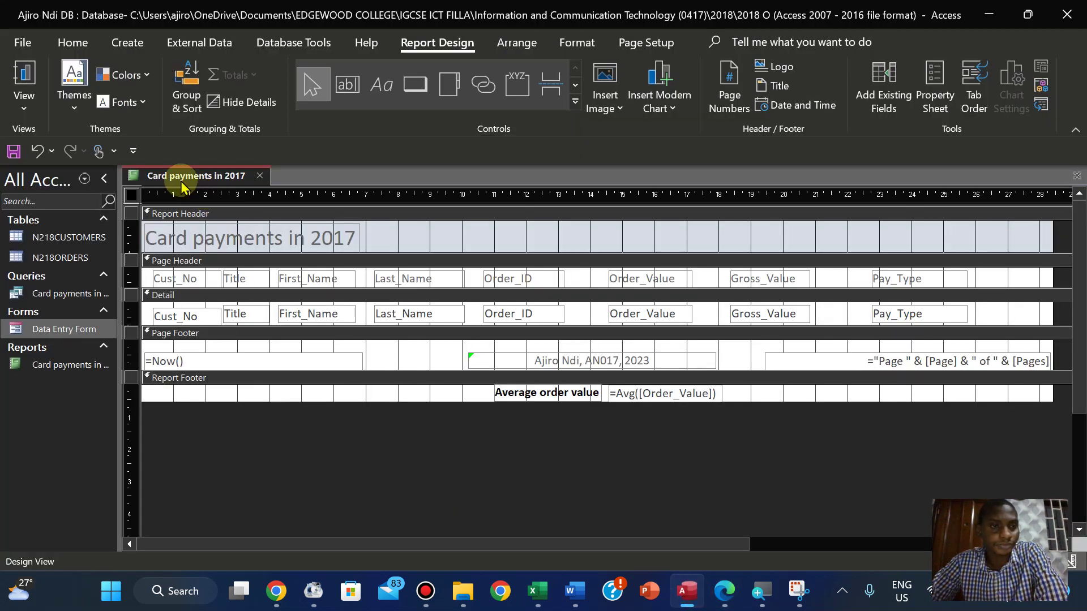
Switch the report to Layout View and start a Text File export
{"action": "left_click", "coordinate": [21, 112]}
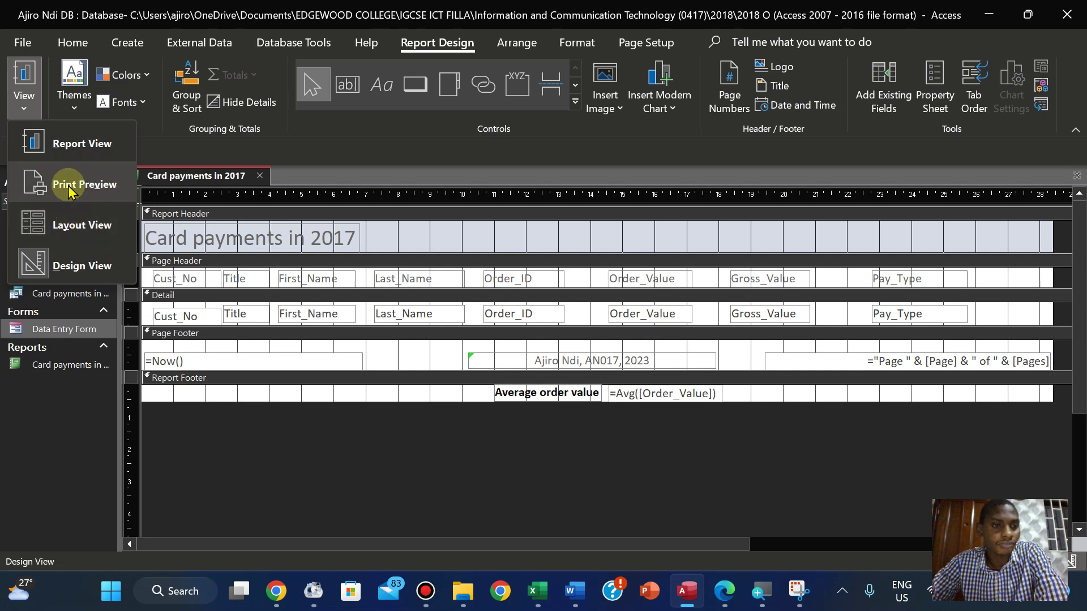
{"action": "left_click", "coordinate": [59, 224]}
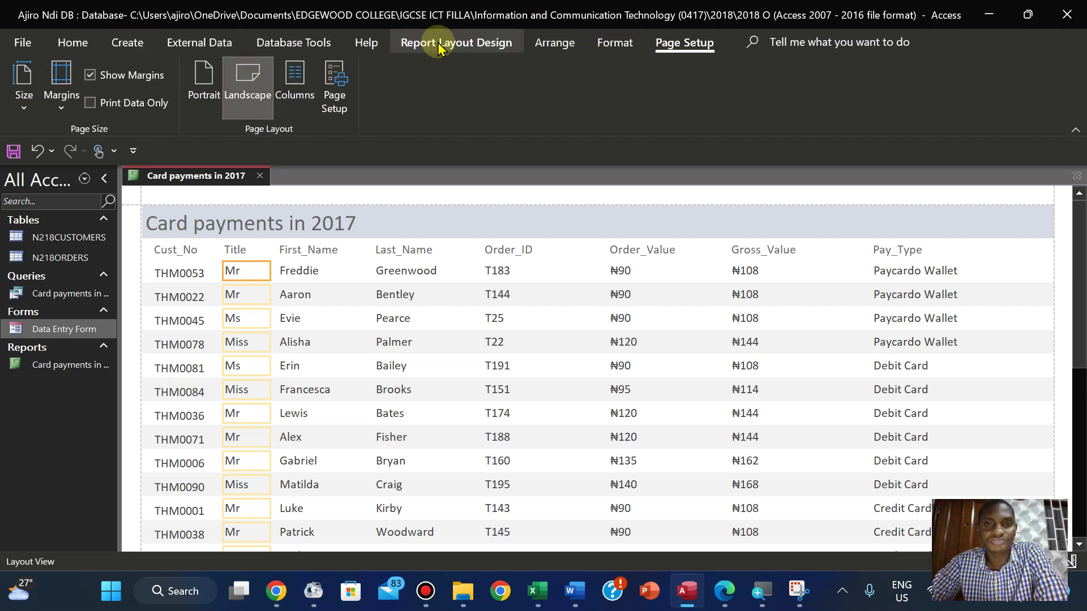
{"action": "left_click", "coordinate": [230, 49]}
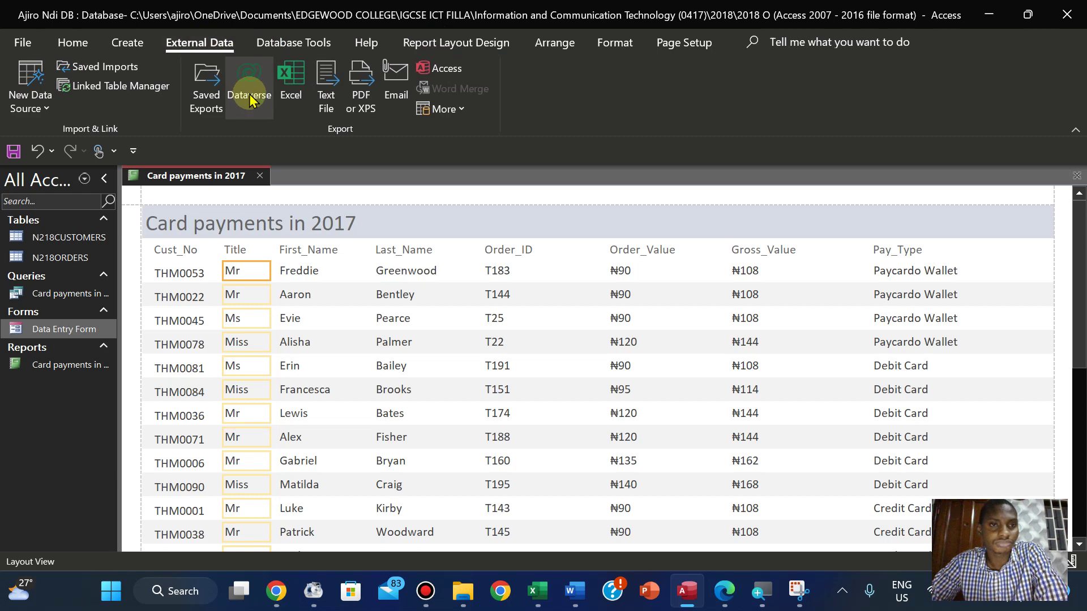
{"action": "left_click", "coordinate": [333, 99]}
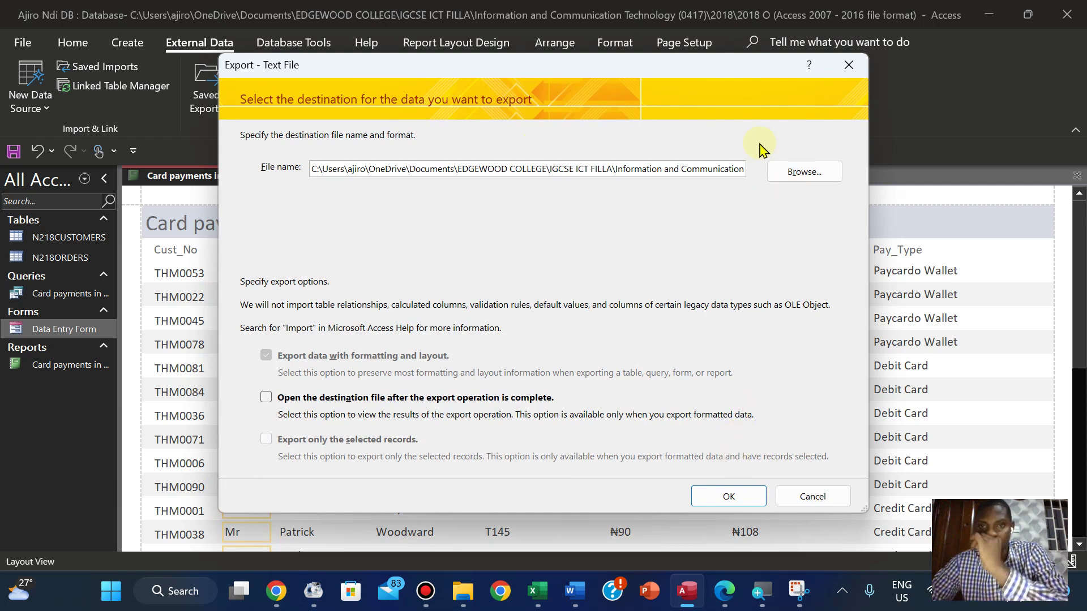
Export the report as text into the 0417_w18_sf_02 folder with Windows encoding
{"action": "left_click", "coordinate": [795, 171]}
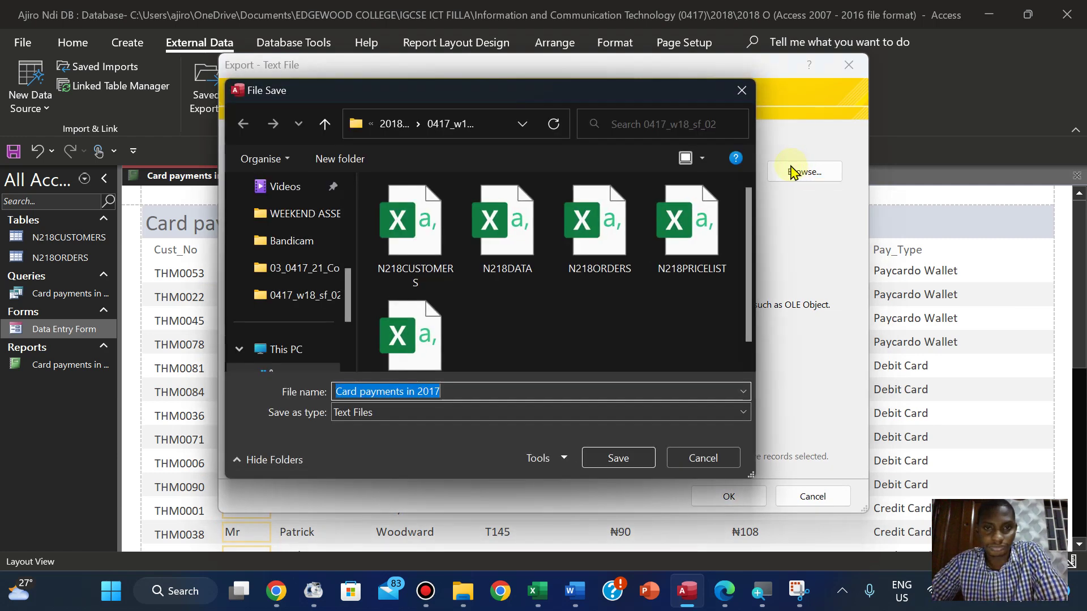
{"action": "left_click", "coordinate": [397, 125]}
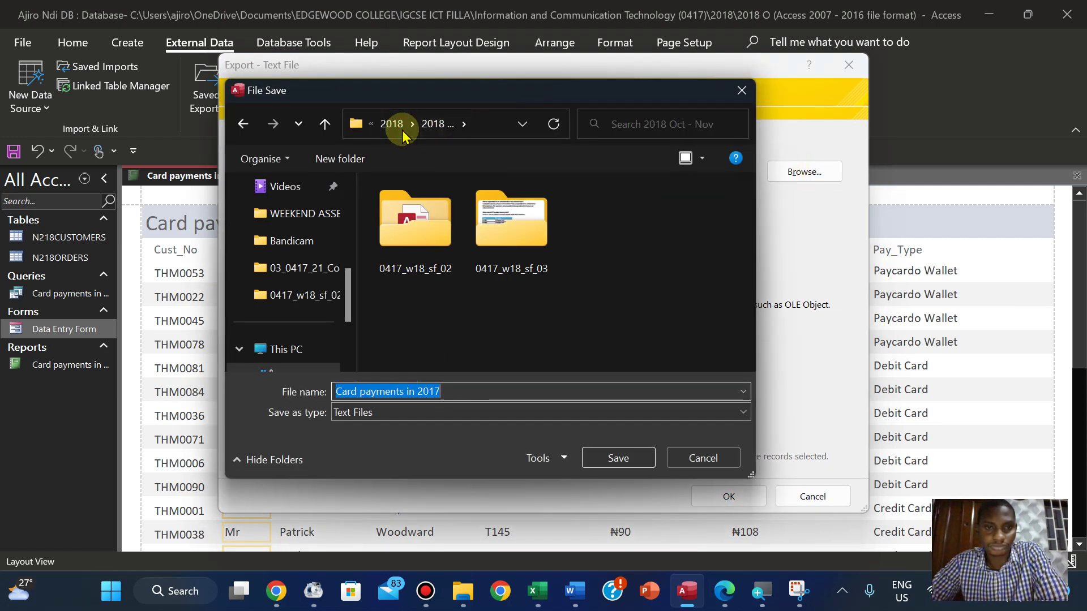
{"action": "double_click", "coordinate": [415, 220]}
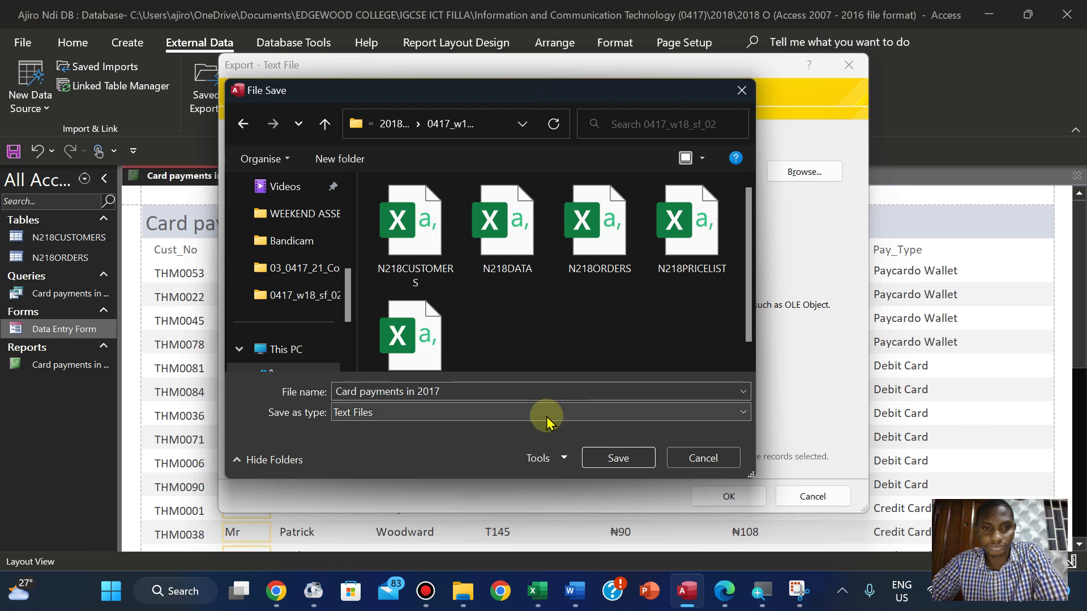
{"action": "left_click", "coordinate": [748, 354]}
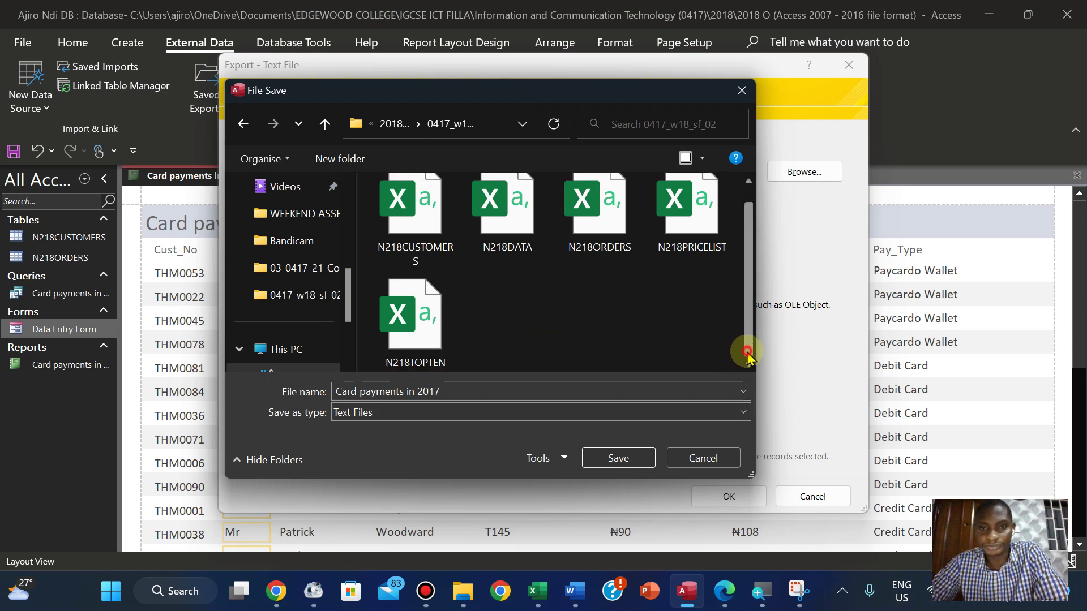
{"action": "left_click", "coordinate": [636, 466]}
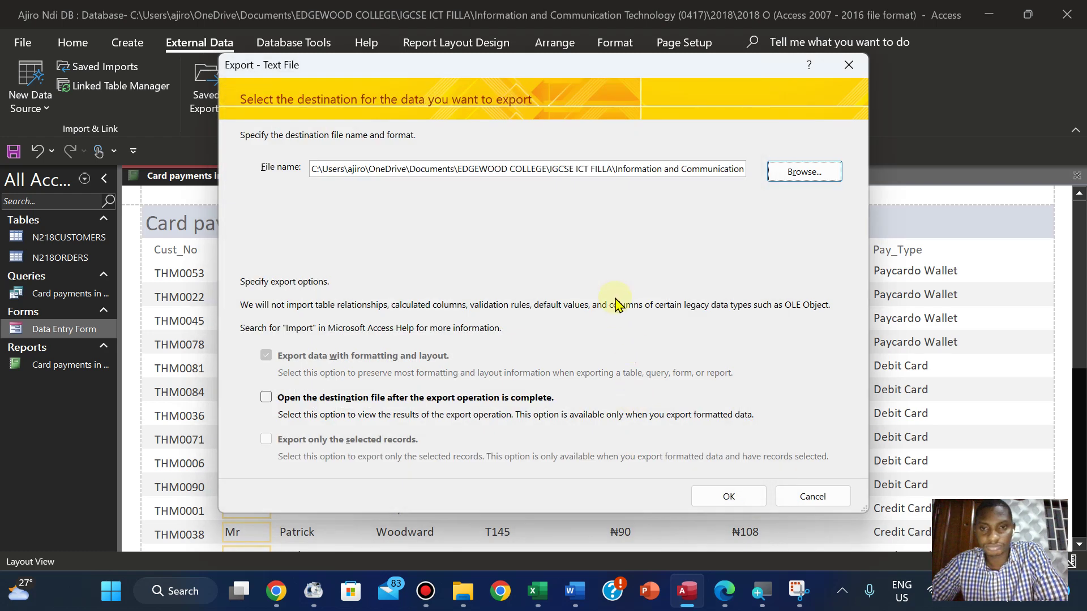
{"action": "left_click", "coordinate": [733, 496]}
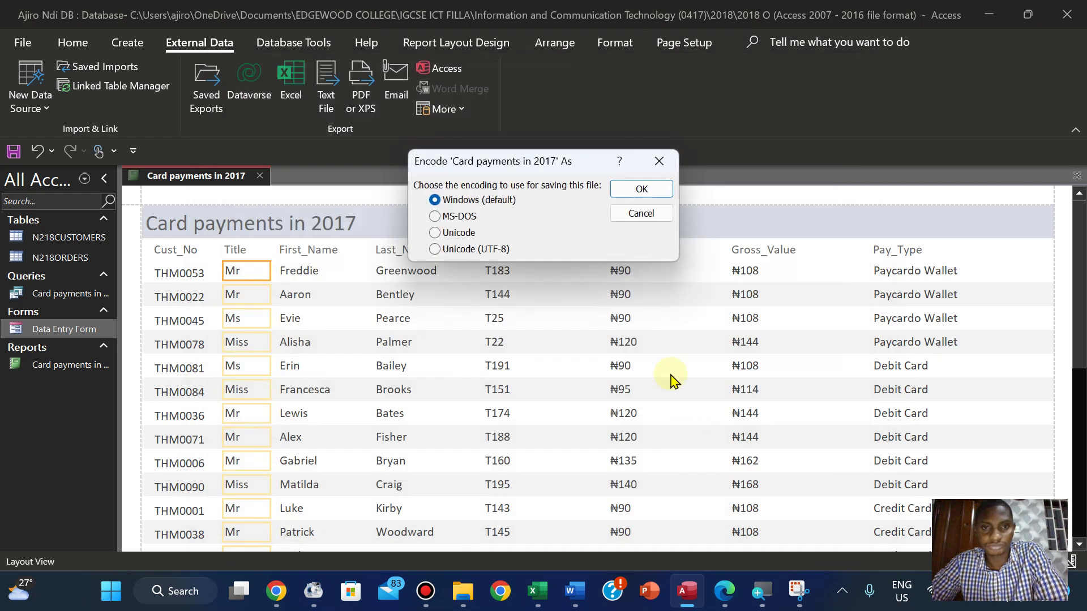
{"action": "left_click", "coordinate": [641, 189]}
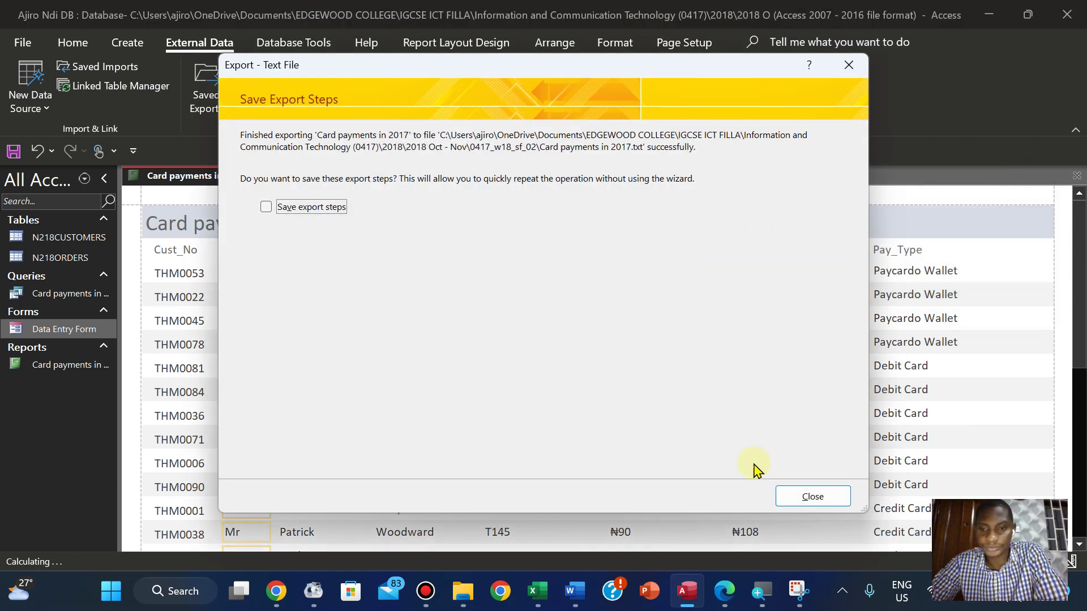
{"action": "left_click", "coordinate": [811, 497]}
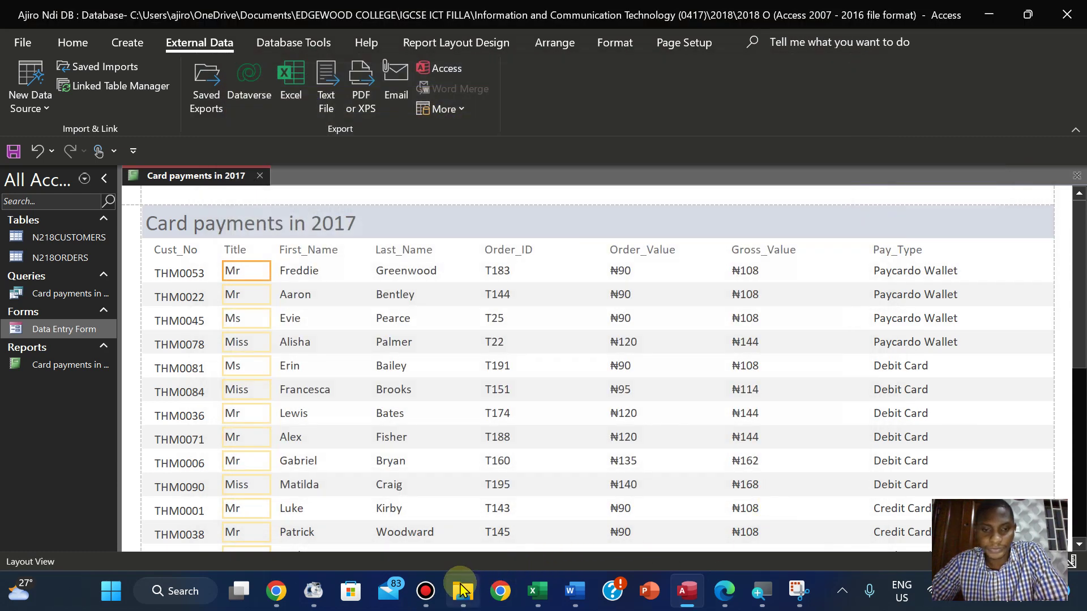
Open Card payments in 2017.txt in Notepad to check it, then close it
{"action": "left_click", "coordinate": [464, 590]}
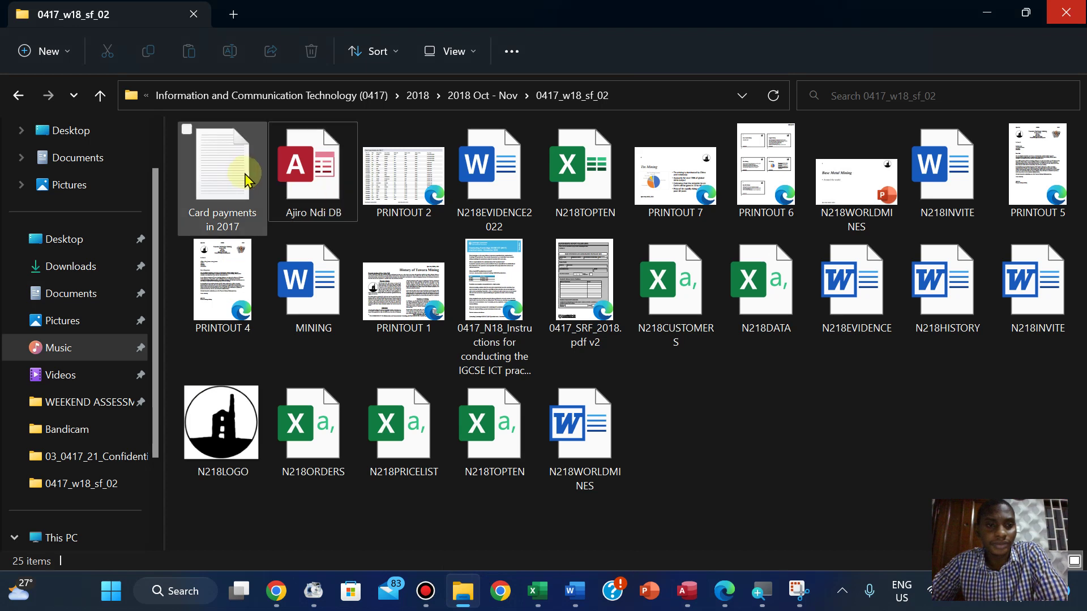
{"action": "left_click", "coordinate": [242, 177]}
{"action": "double_click", "coordinate": [242, 177]}
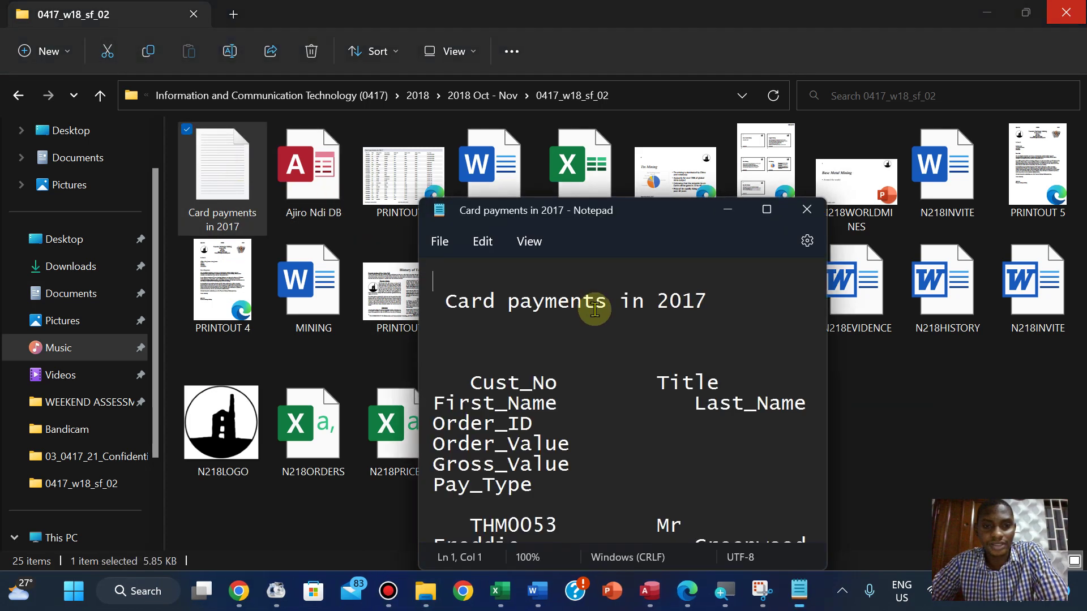
{"action": "left_click", "coordinate": [768, 210]}
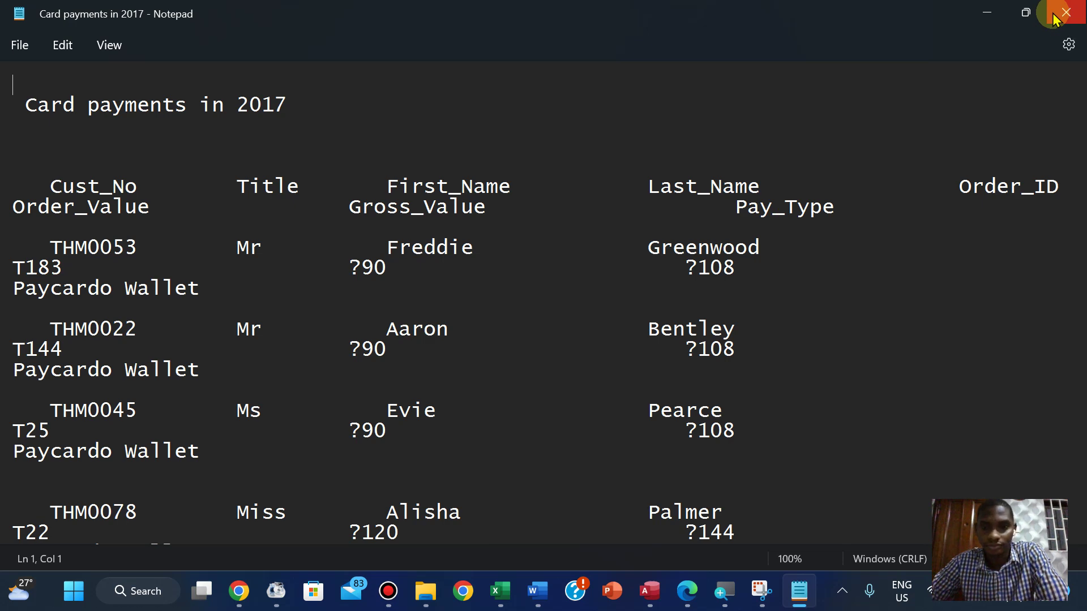
{"action": "left_click", "coordinate": [1055, 19]}
{"action": "left_click", "coordinate": [676, 601]}
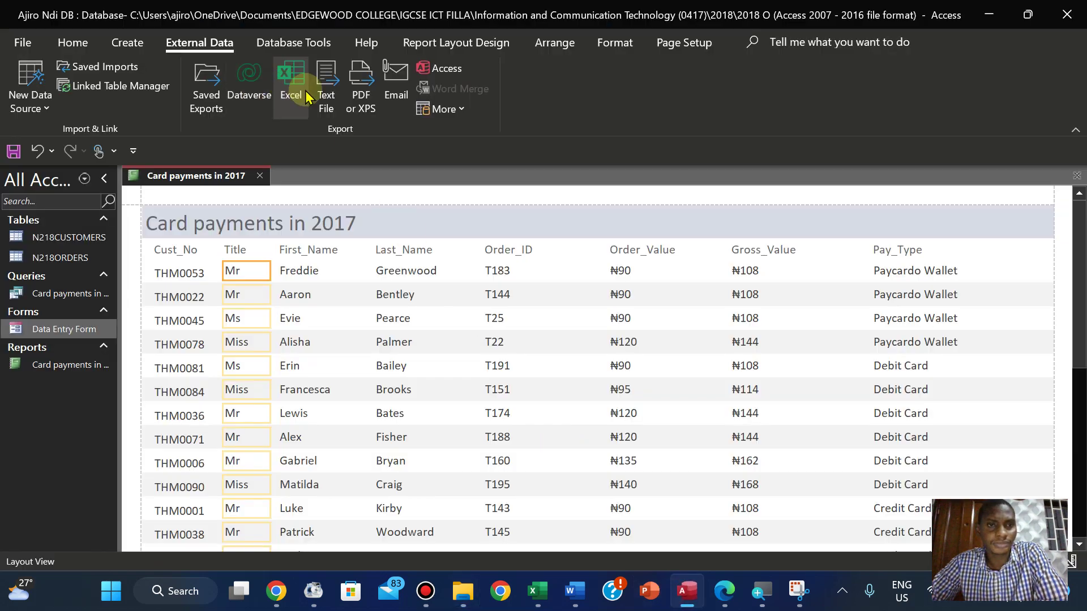
Begin a text file export again, then cancel it at the replace prompt
{"action": "left_click", "coordinate": [326, 98]}
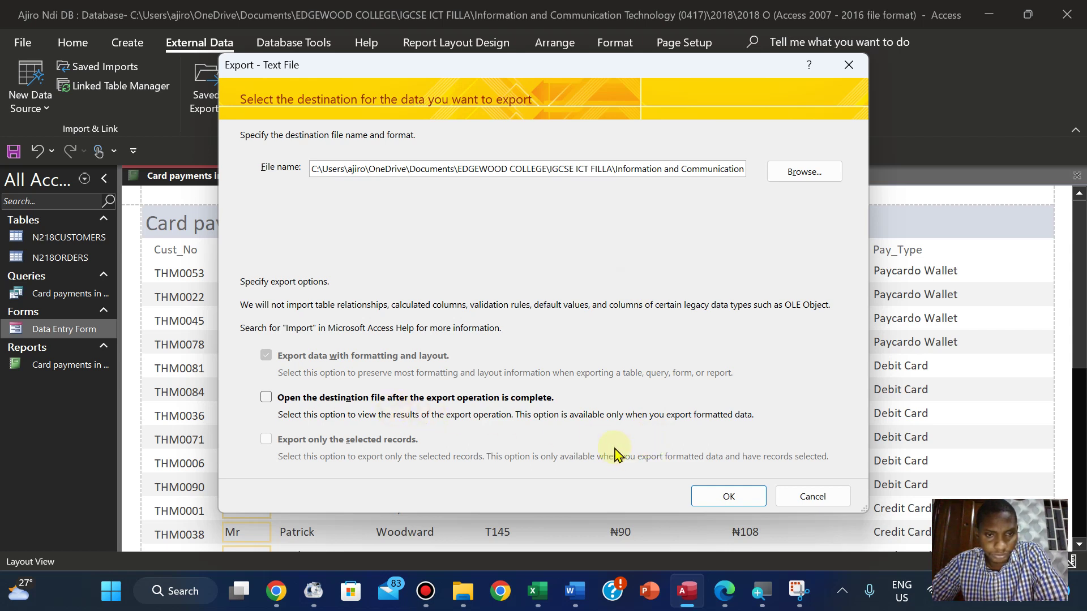
{"action": "left_click", "coordinate": [729, 498]}
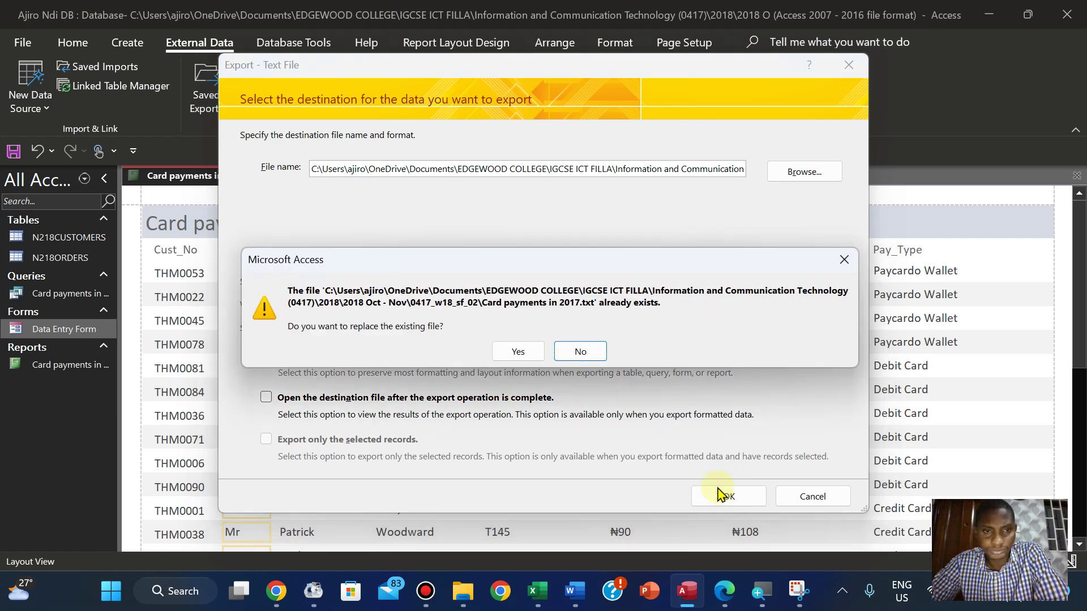
{"action": "left_click", "coordinate": [841, 264]}
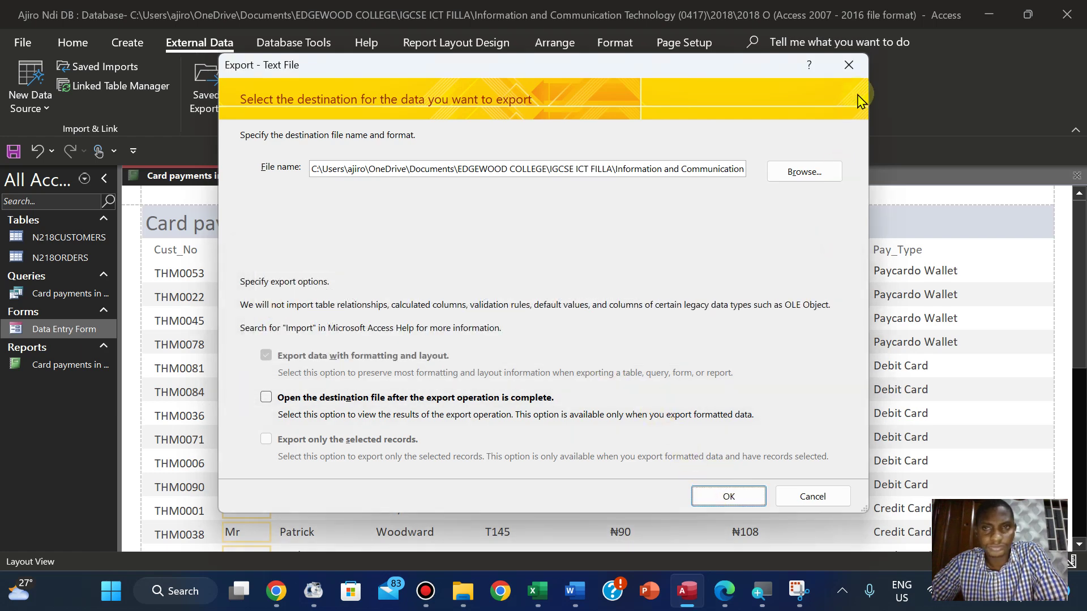
{"action": "left_click", "coordinate": [849, 65]}
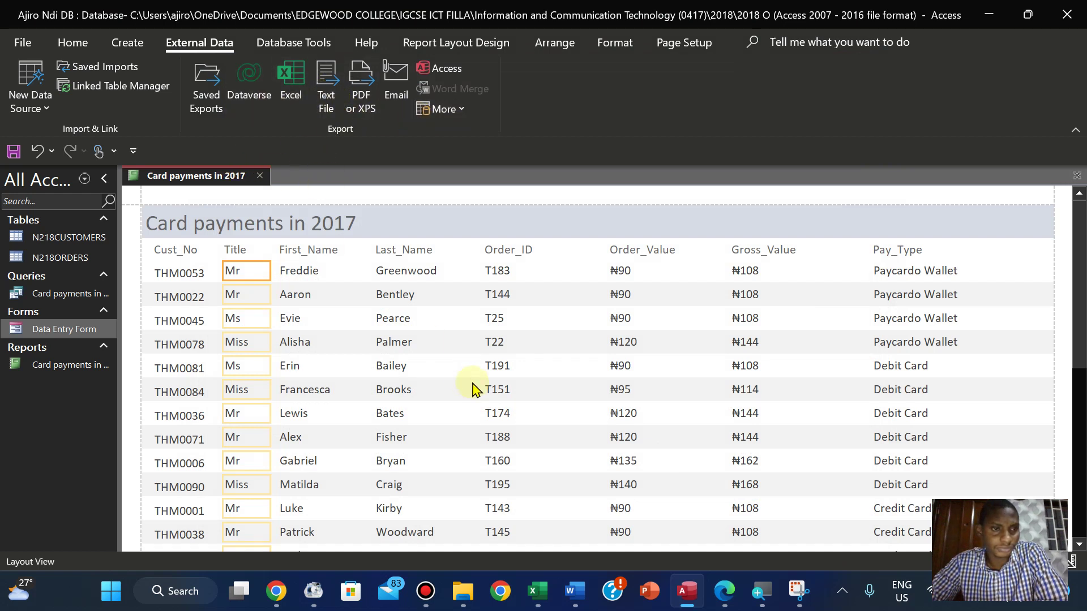
Save the report and re-export it, replacing Card payments in 2017.txt with Windows encoding
{"action": "right_click", "coordinate": [212, 179]}
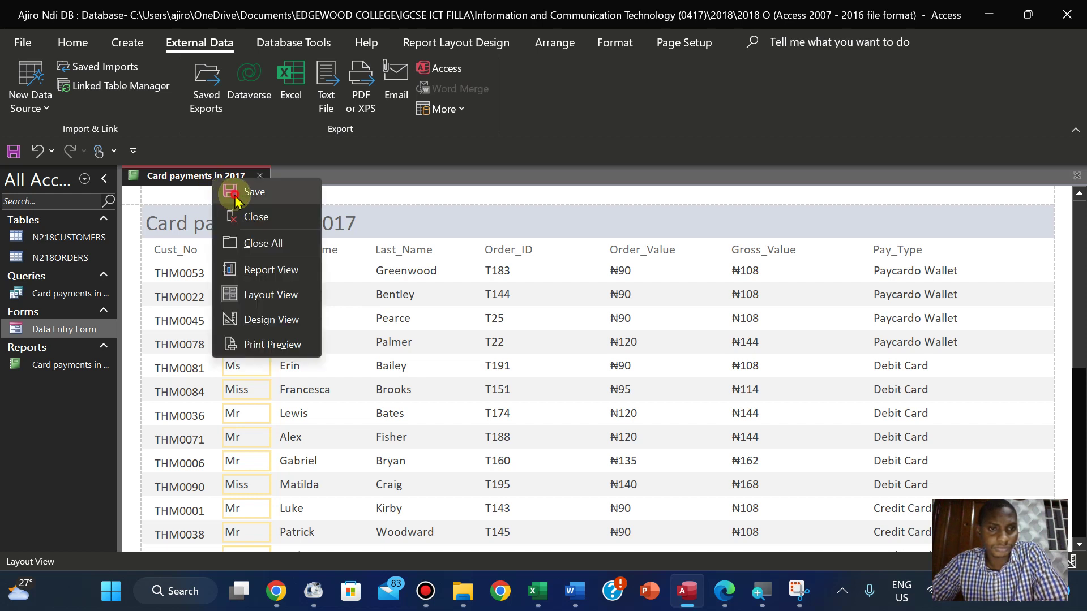
{"action": "left_click", "coordinate": [234, 194]}
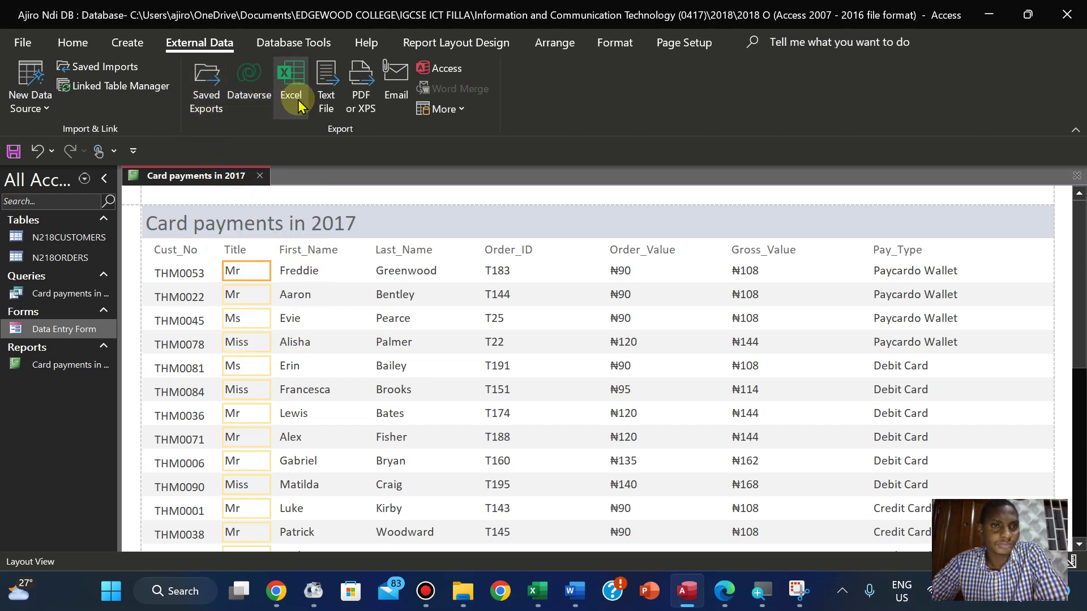
{"action": "left_click", "coordinate": [334, 98]}
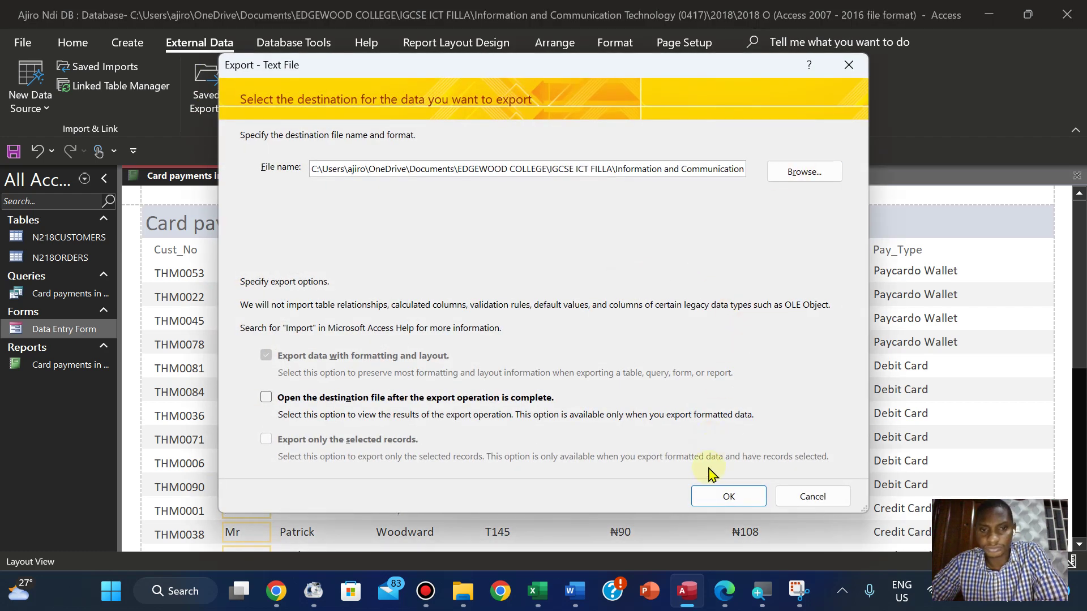
{"action": "left_click", "coordinate": [725, 495]}
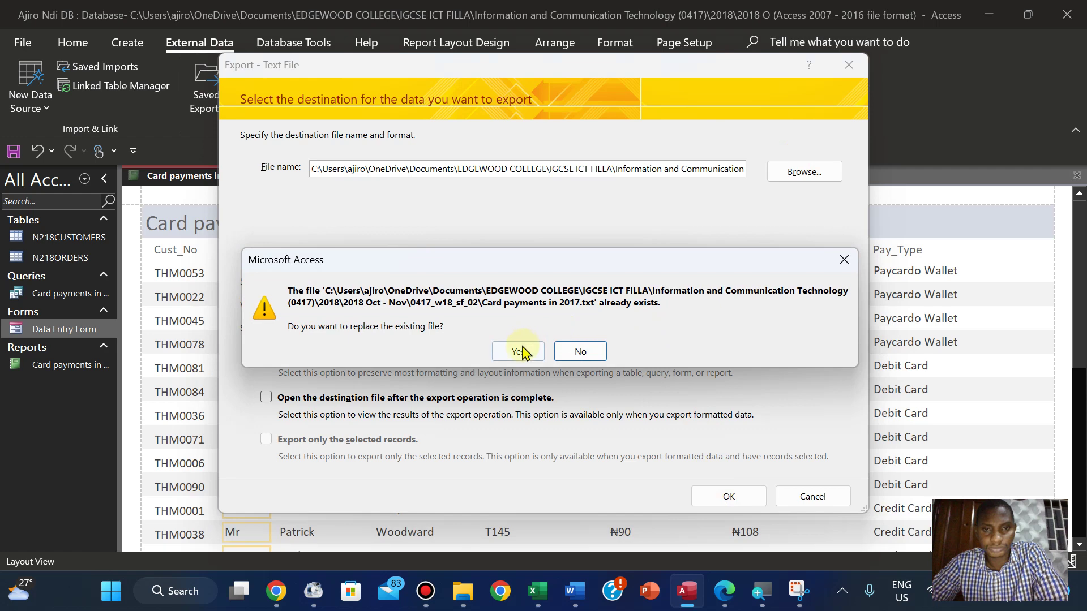
{"action": "left_click", "coordinate": [519, 352]}
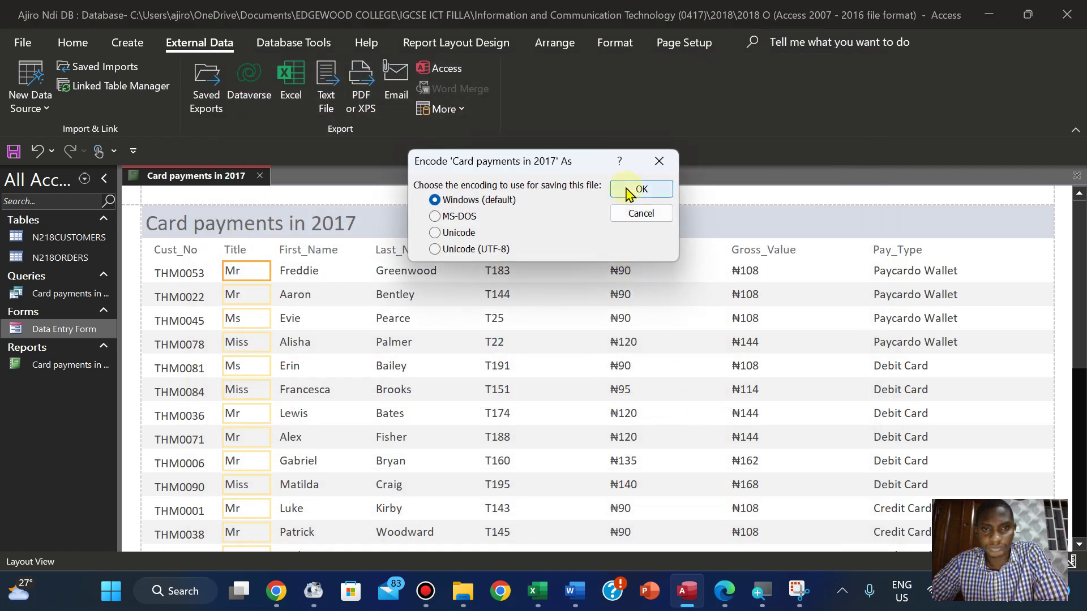
{"action": "left_click", "coordinate": [630, 192]}
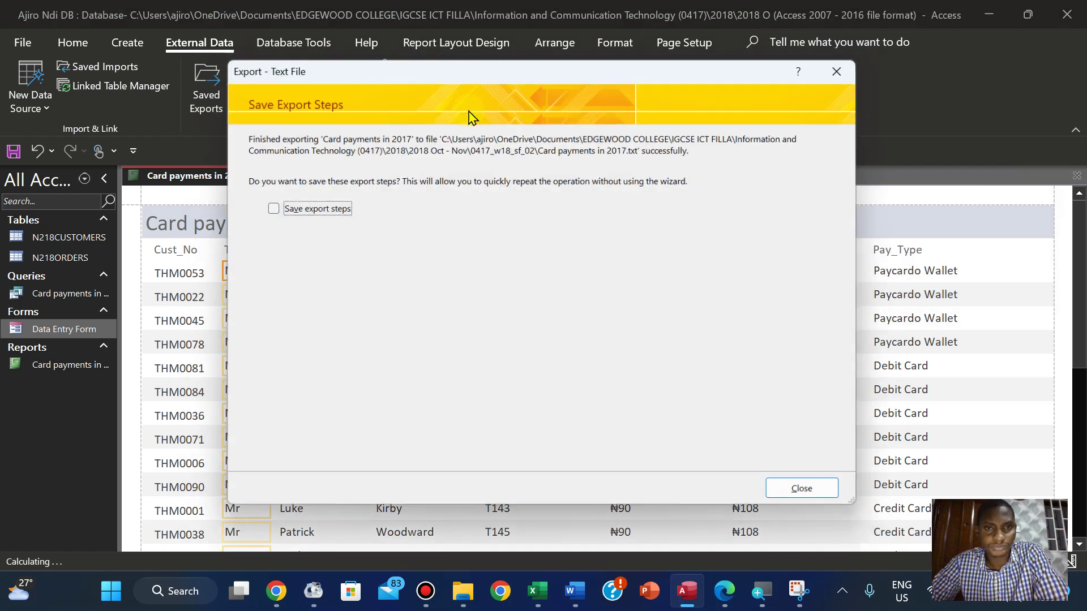
{"action": "left_click", "coordinate": [799, 499]}
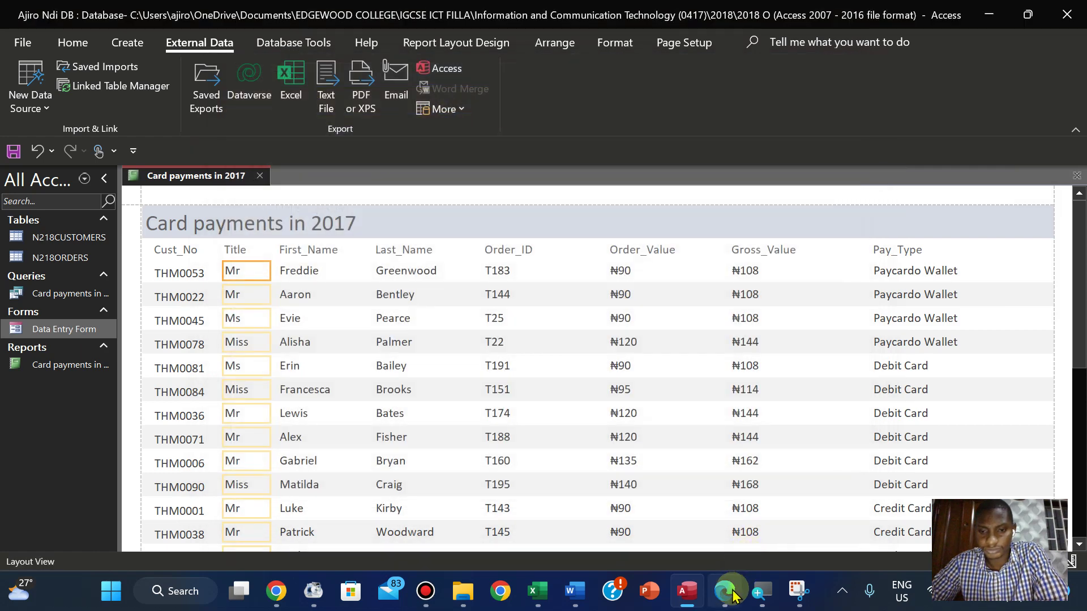
{"action": "left_click", "coordinate": [727, 593]}
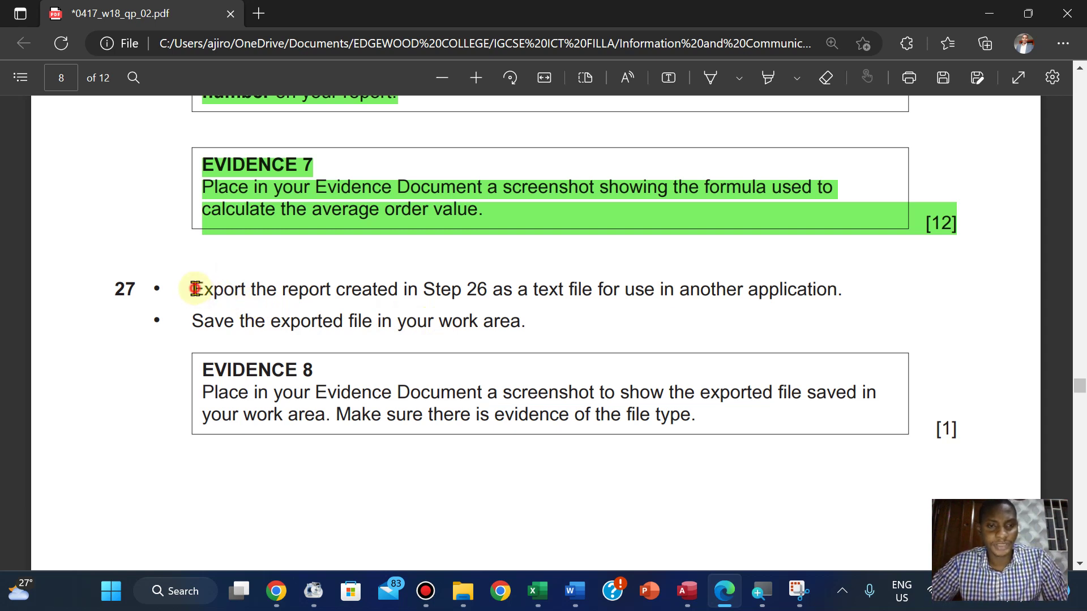
Highlight both instruction lines of step 27 in green in the exam paper
{"action": "left_click_drag", "start_coordinate": [192, 289], "coordinate": [525, 325]}
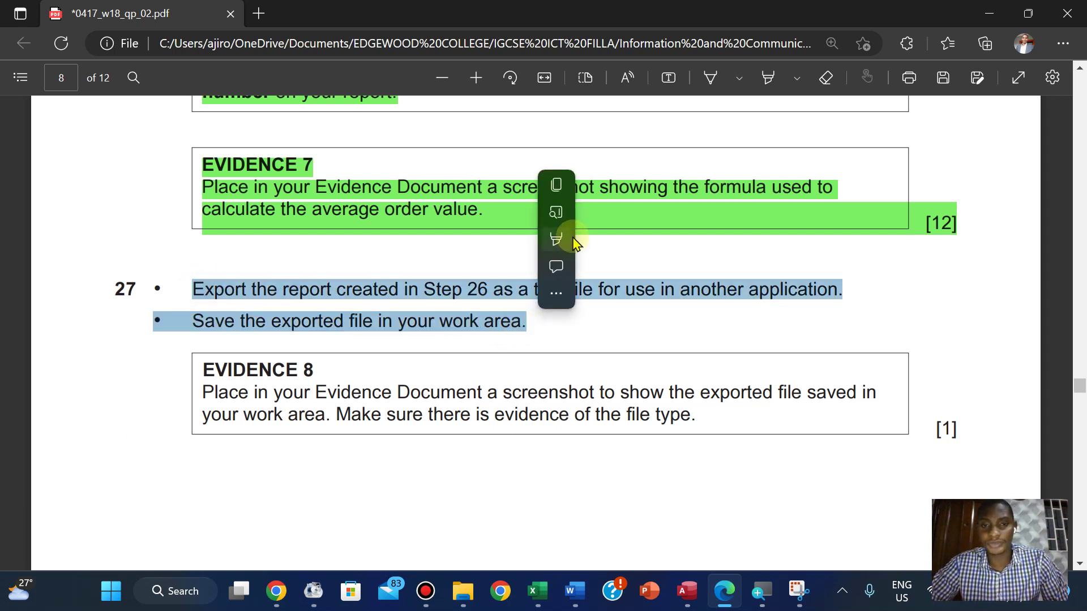
{"action": "mouse_move", "coordinate": [578, 239]}
{"action": "left_click", "coordinate": [722, 267]}
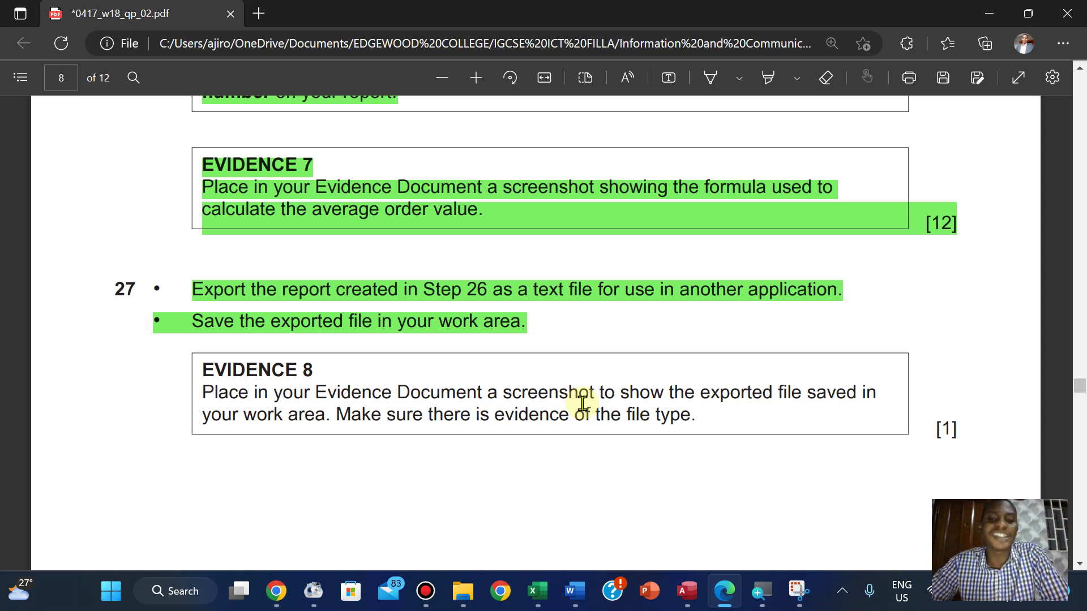
{"action": "left_click", "coordinate": [473, 587]}
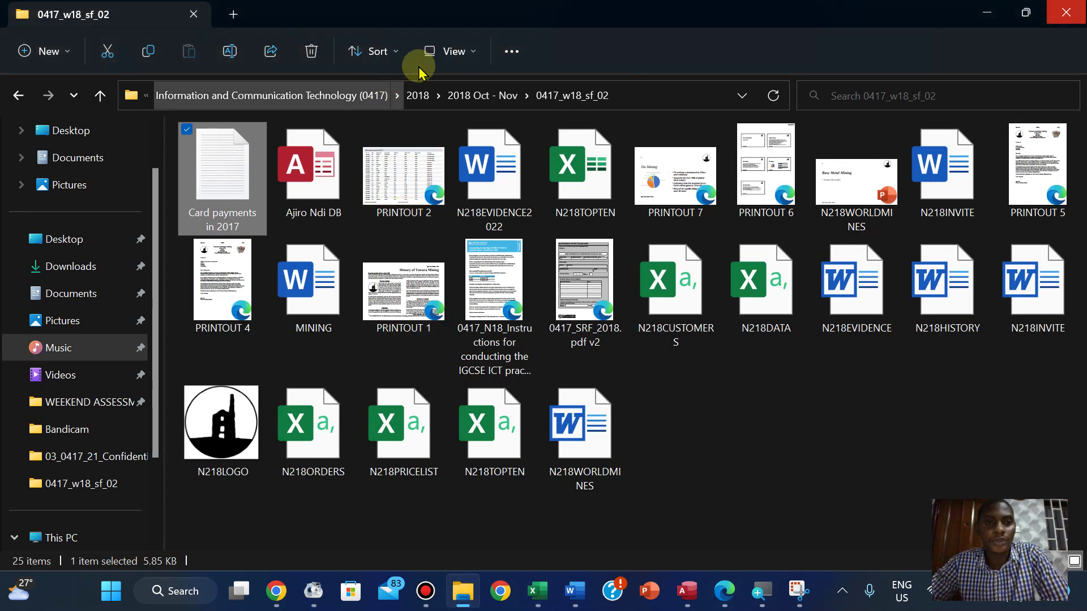
Show the folder in Details view and snip its path with the exported text file
{"action": "left_click", "coordinate": [447, 51]}
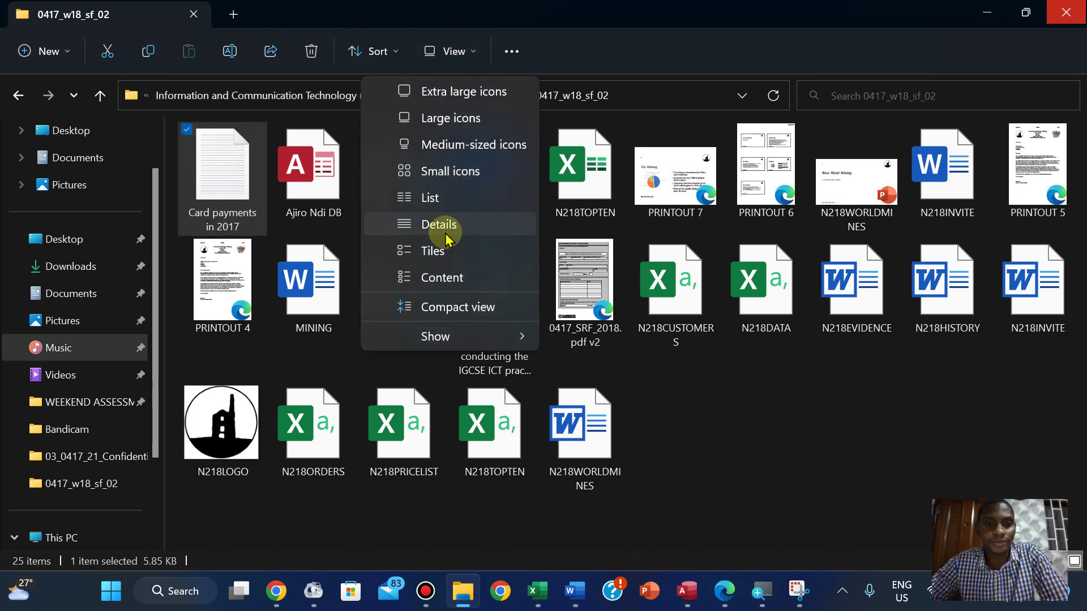
{"action": "left_click", "coordinate": [447, 222]}
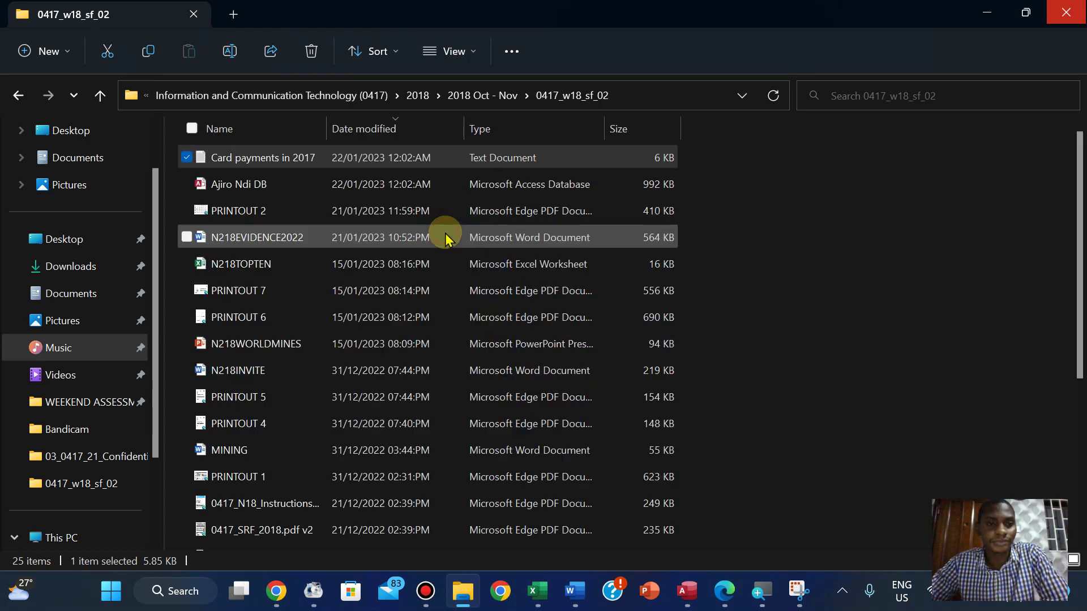
{"action": "left_click", "coordinate": [825, 243]}
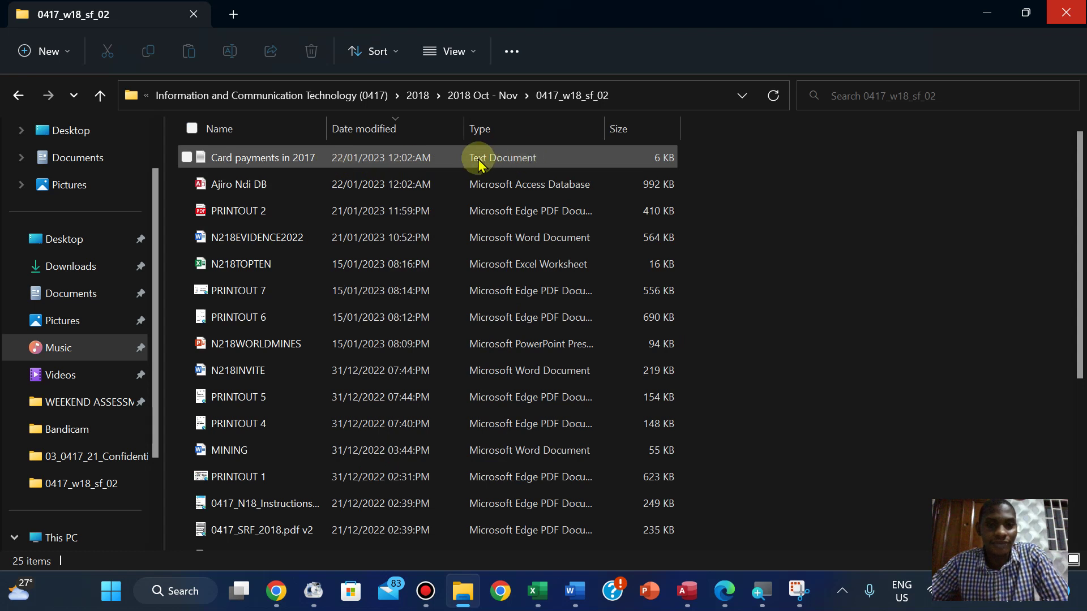
{"action": "left_click", "coordinate": [765, 233]}
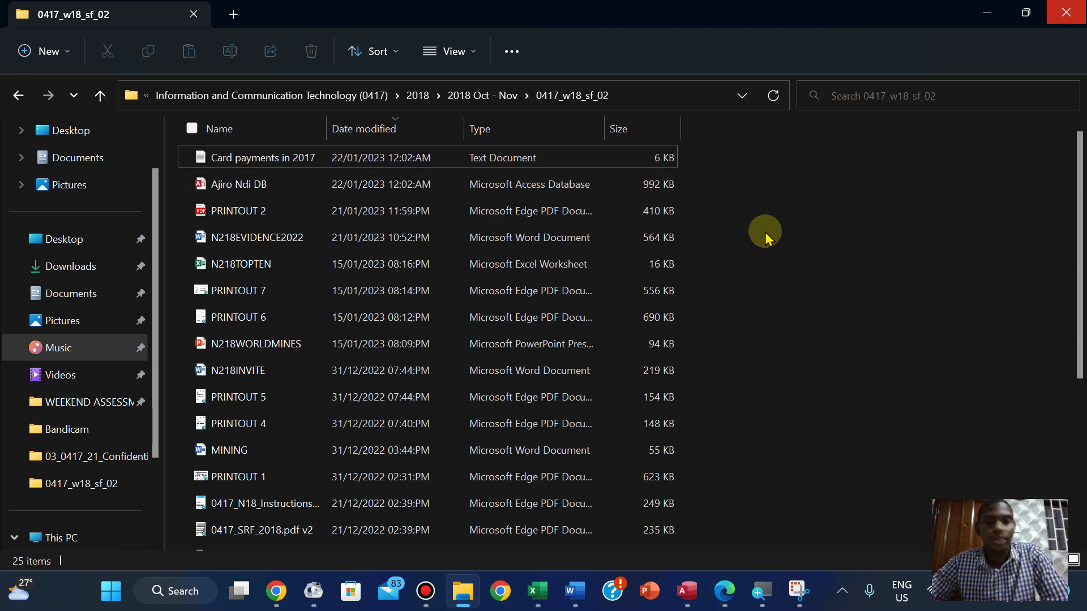
{"action": "left_click", "coordinate": [798, 586]}
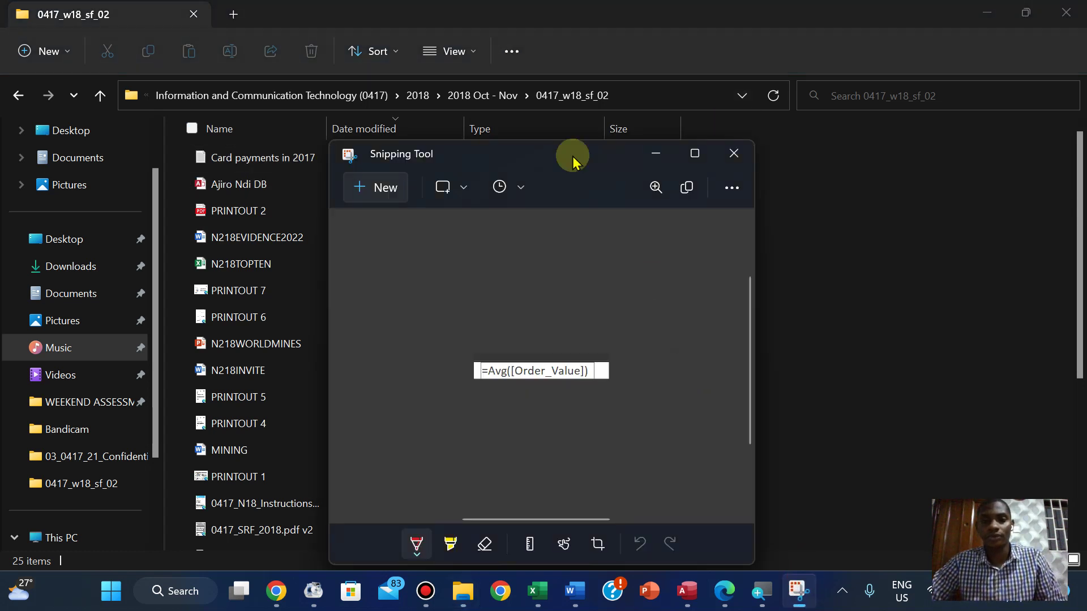
{"action": "left_click", "coordinate": [365, 188]}
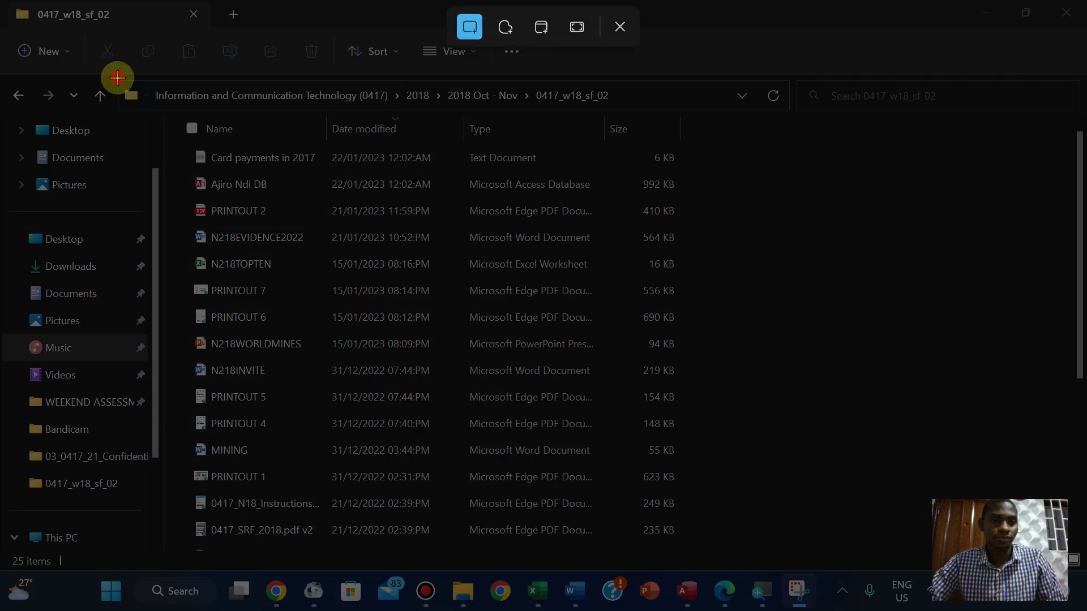
{"action": "left_click_drag", "start_coordinate": [118, 78], "coordinate": [723, 169]}
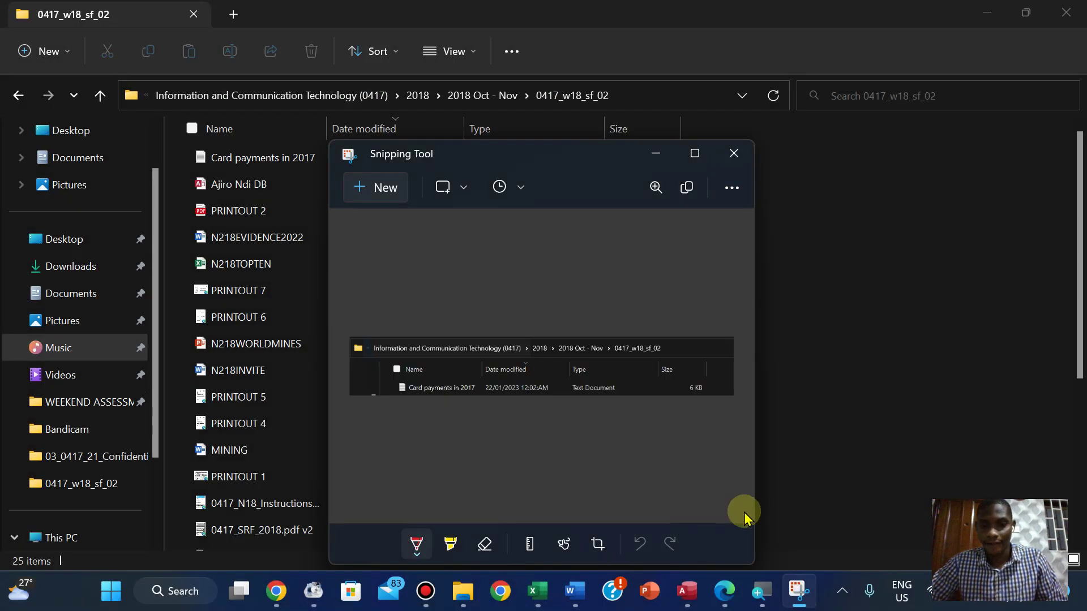
Paste the folder screenshot into Word on the blank line below Step 27
{"action": "left_click", "coordinate": [725, 591]}
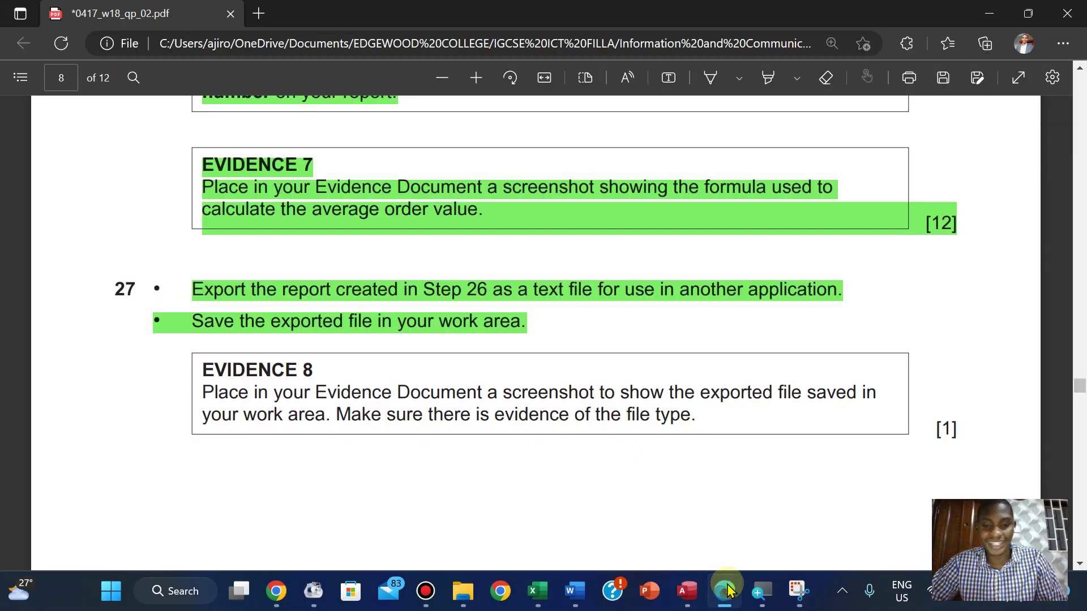
{"action": "mouse_move", "coordinate": [573, 591]}
{"action": "left_click", "coordinate": [576, 504]}
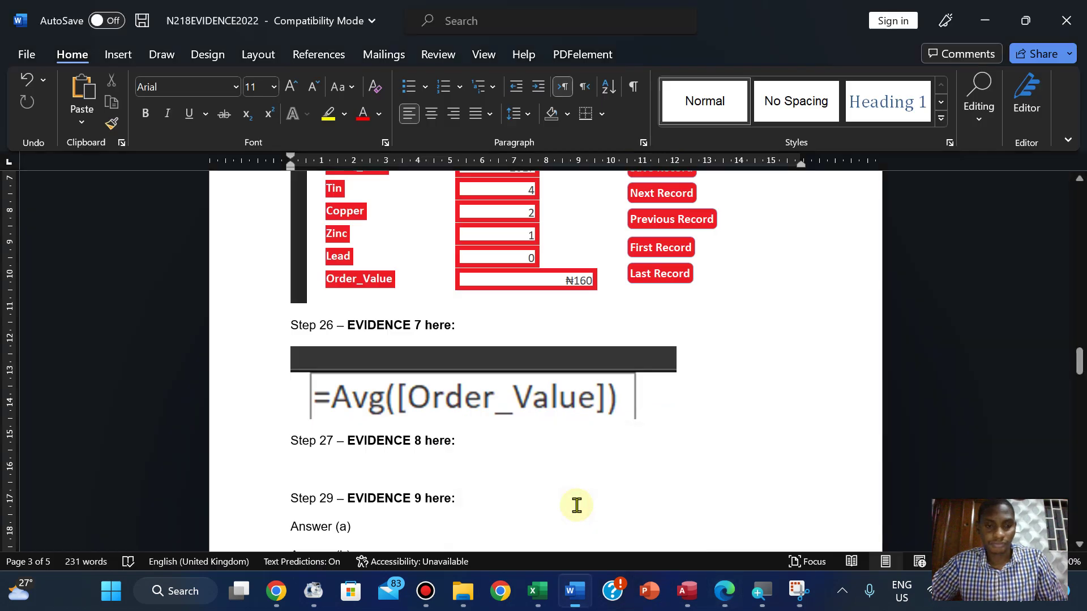
{"action": "left_click", "coordinate": [291, 476]}
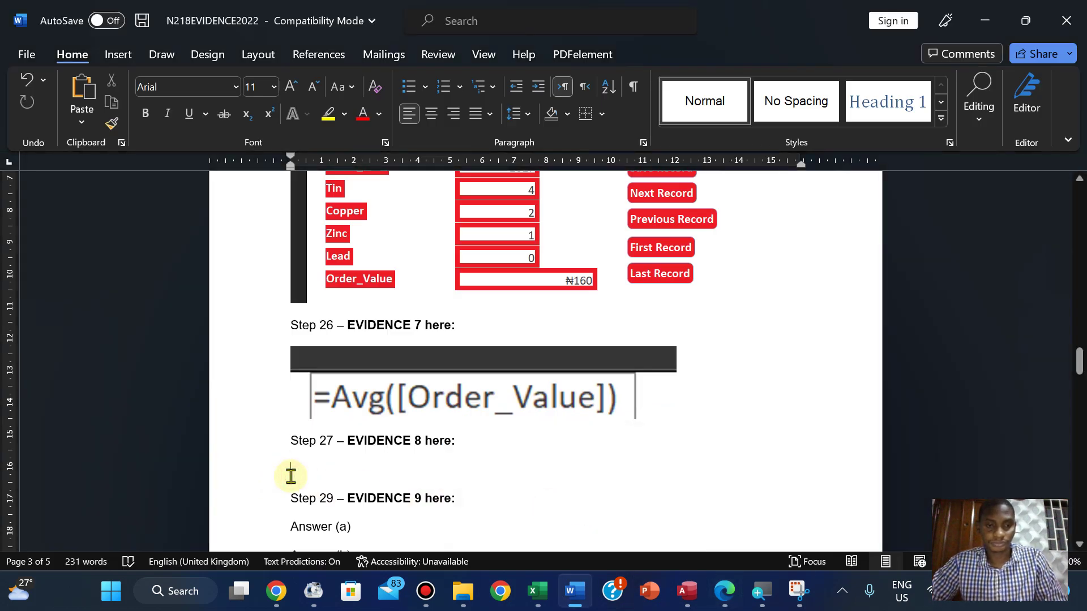
{"action": "key", "text": "ctrl+v"}
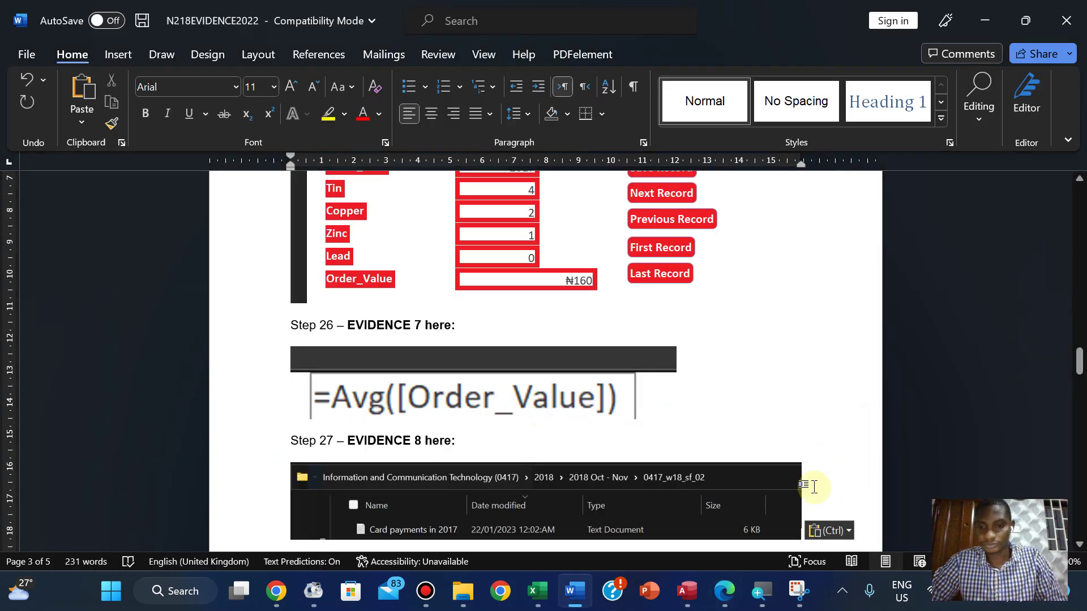
{"action": "left_click", "coordinate": [725, 591]}
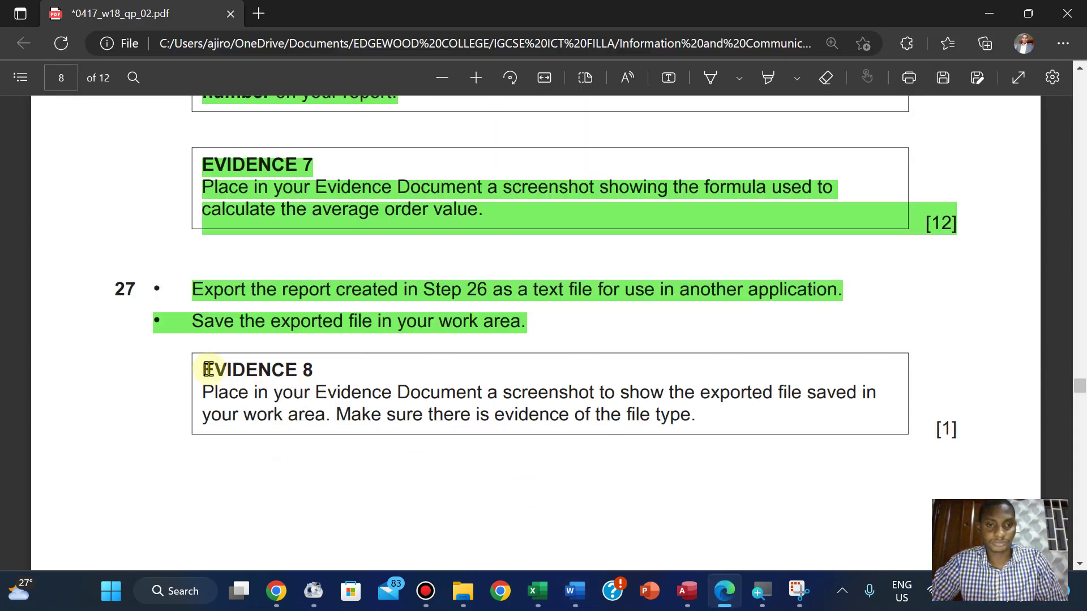
Highlight the EVIDENCE 8 box text green and read question 28's address-label task
{"action": "left_click_drag", "start_coordinate": [208, 369], "coordinate": [961, 424]}
{"action": "mouse_move", "coordinate": [982, 385]}
{"action": "mouse_move", "coordinate": [963, 335]}
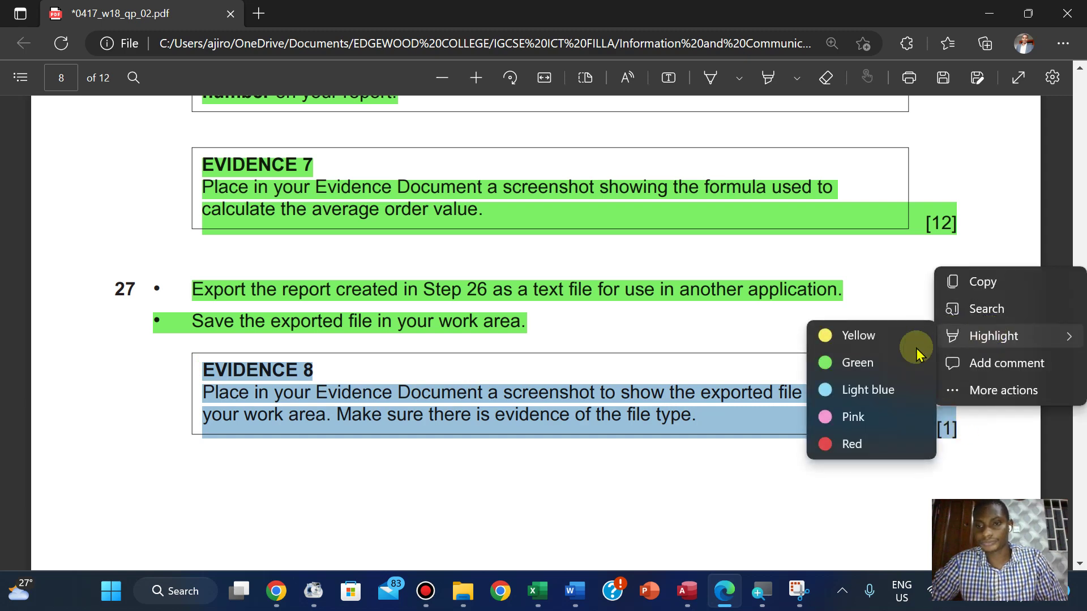
{"action": "left_click", "coordinate": [831, 368]}
{"action": "scroll", "coordinate": [831, 371], "scroll_direction": "down", "scroll_amount": 10}
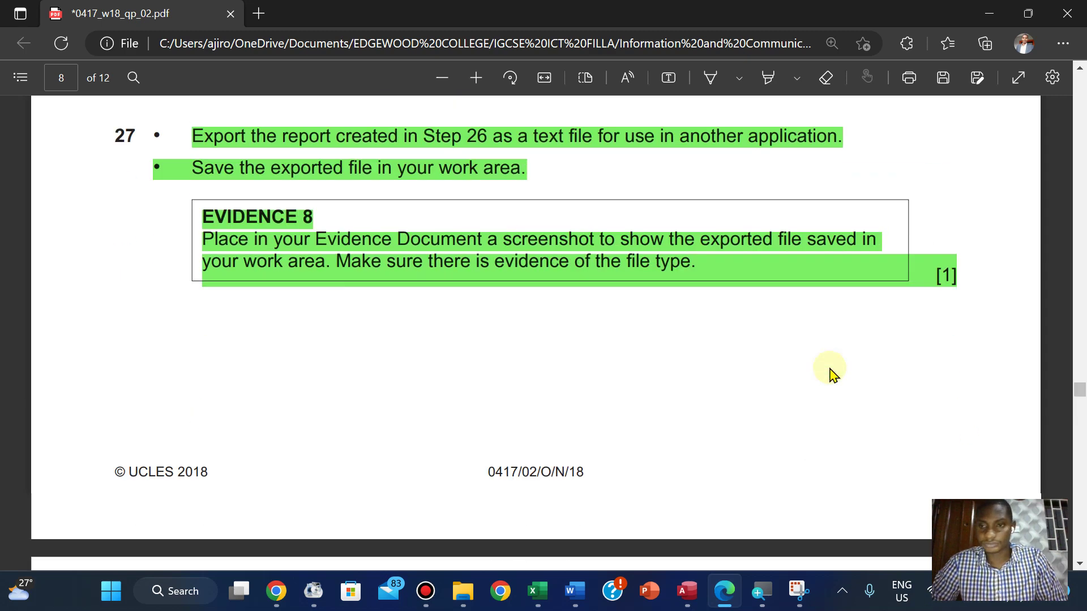
{"action": "scroll", "coordinate": [830, 371], "scroll_direction": "up", "scroll_amount": 1}
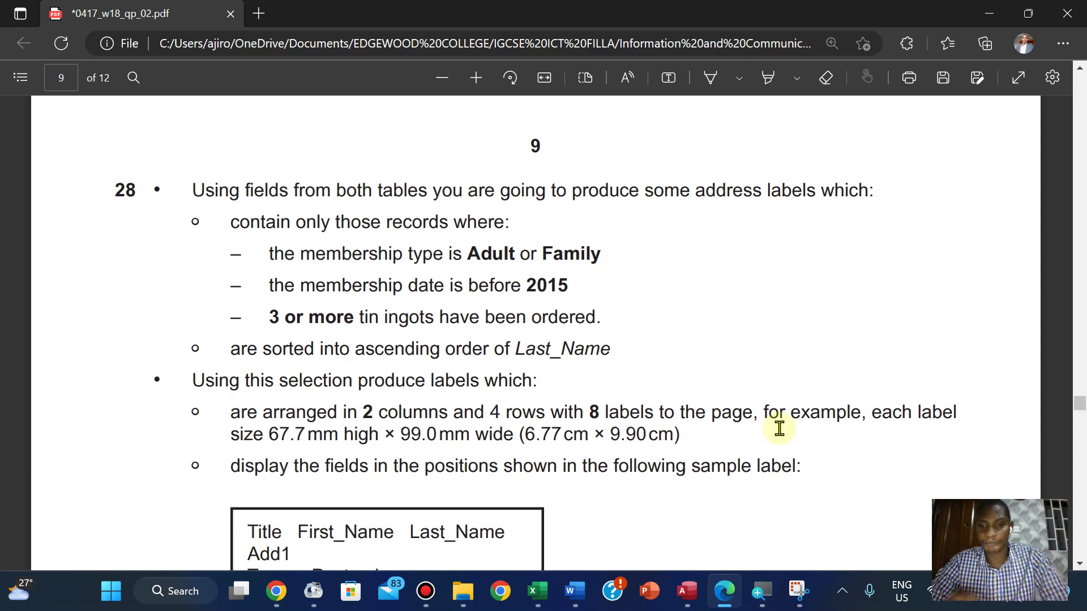
{"action": "left_click", "coordinate": [687, 591]}
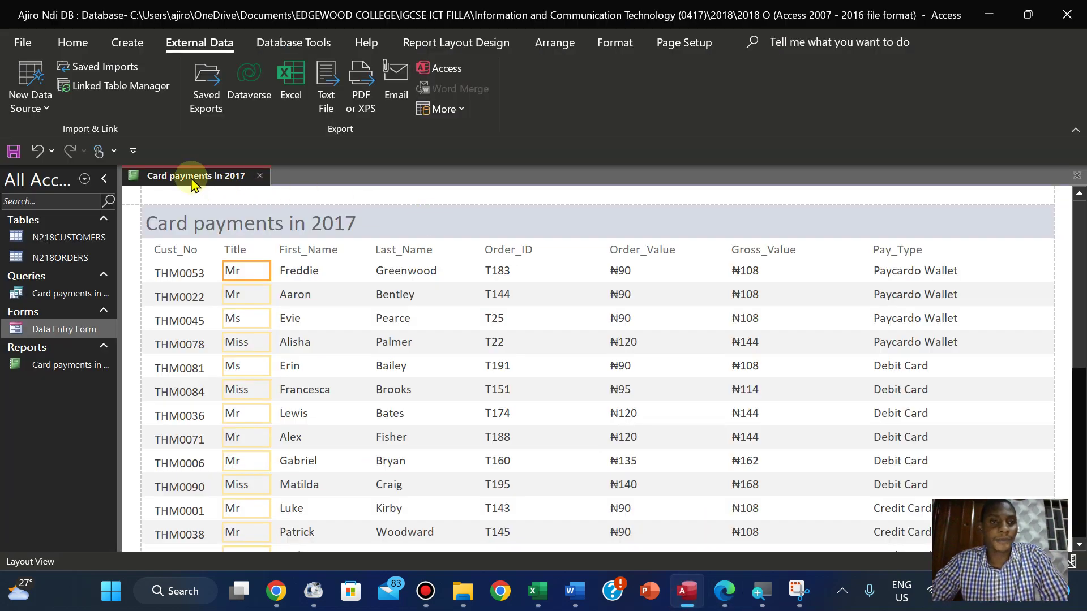
Close the Card payments in 2017 report and check question 28's label requirements
{"action": "right_click", "coordinate": [192, 177]}
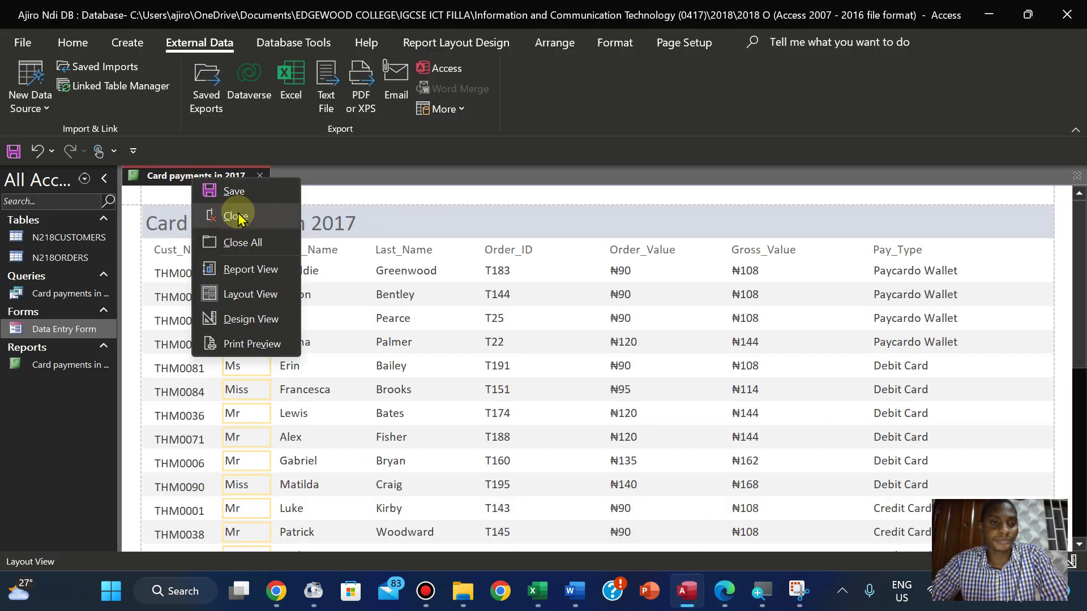
{"action": "left_click", "coordinate": [238, 218]}
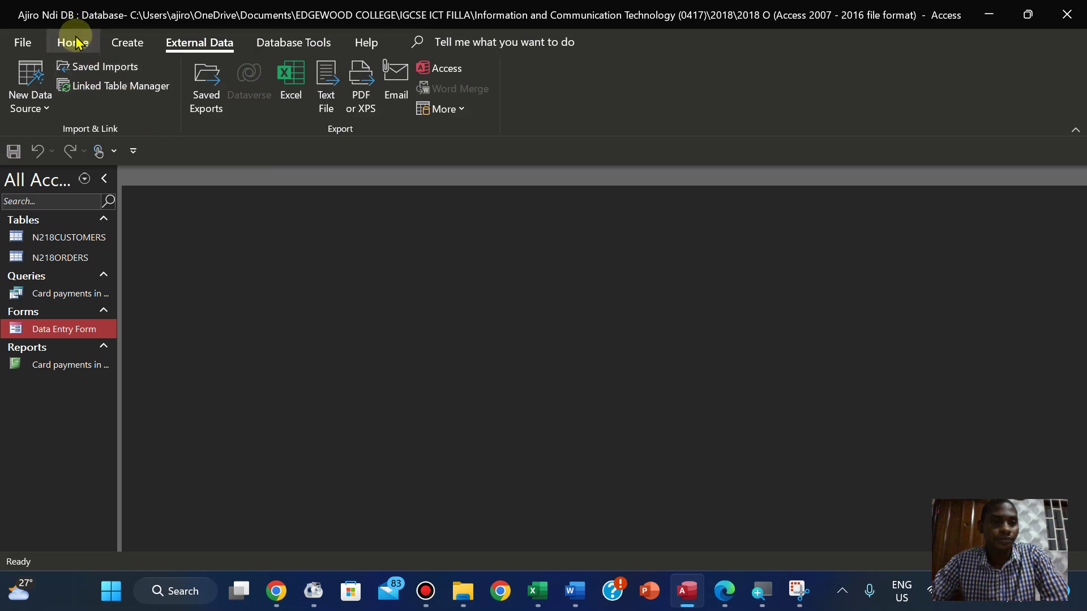
{"action": "left_click", "coordinate": [127, 43]}
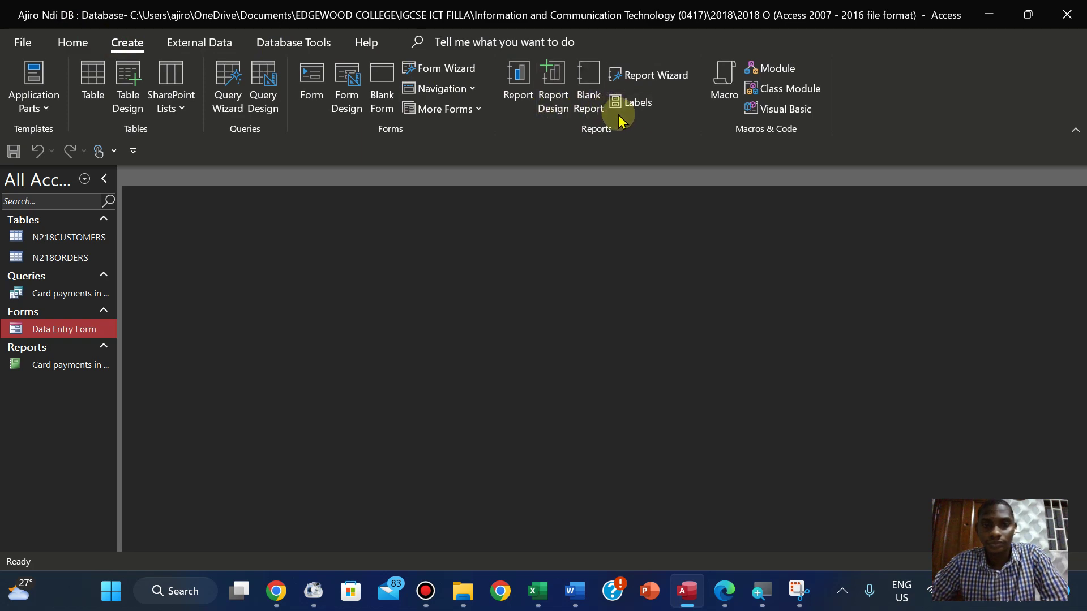
{"action": "left_click", "coordinate": [725, 592]}
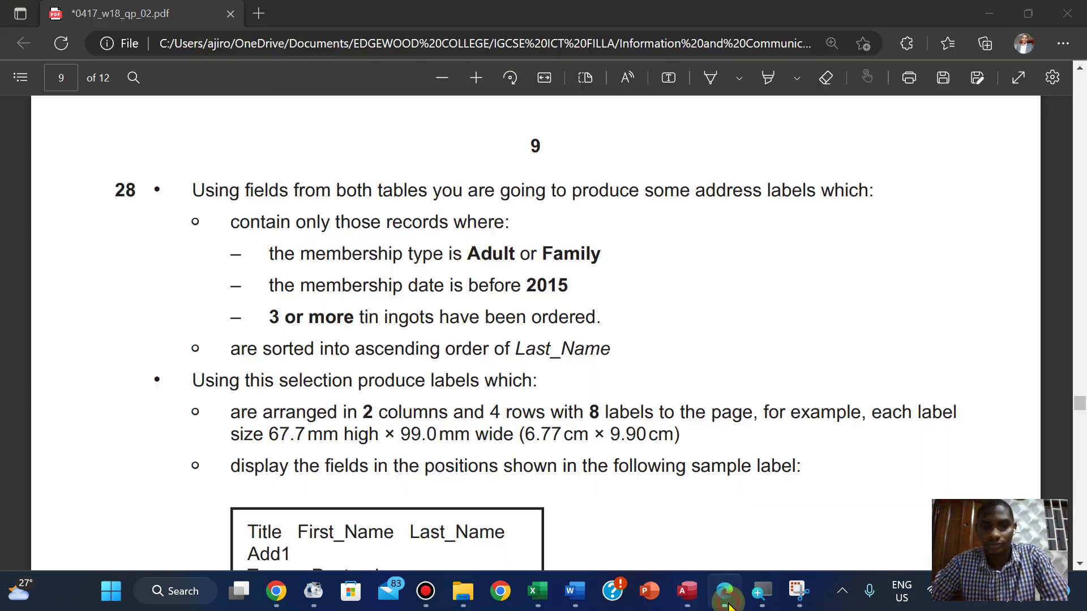
{"action": "left_click", "coordinate": [729, 605]}
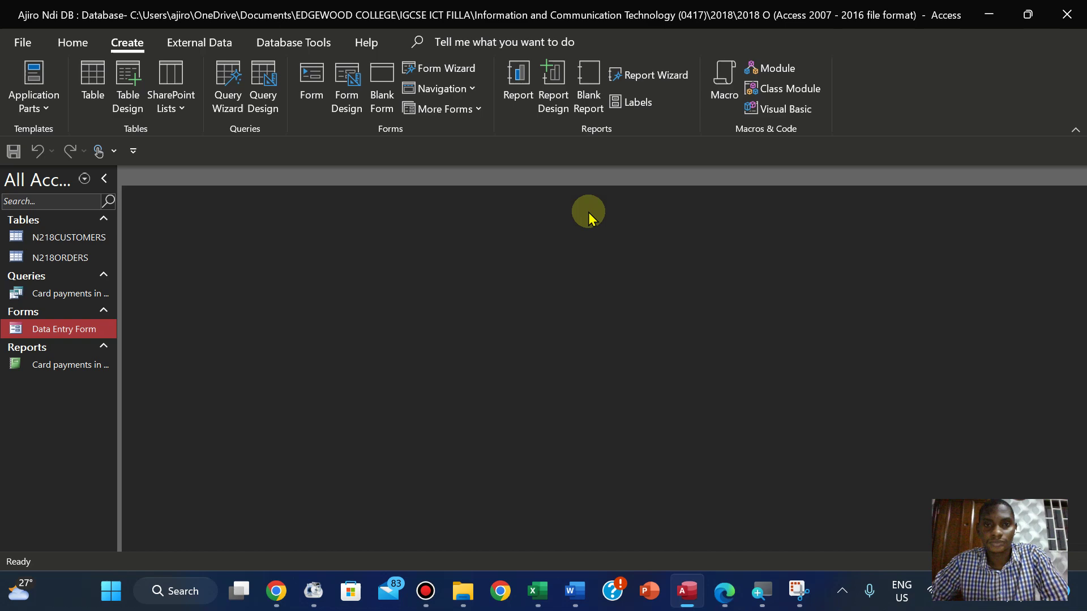
Start the Label Wizard, compare it with the exam's label specifications, then cancel it
{"action": "left_click", "coordinate": [630, 116]}
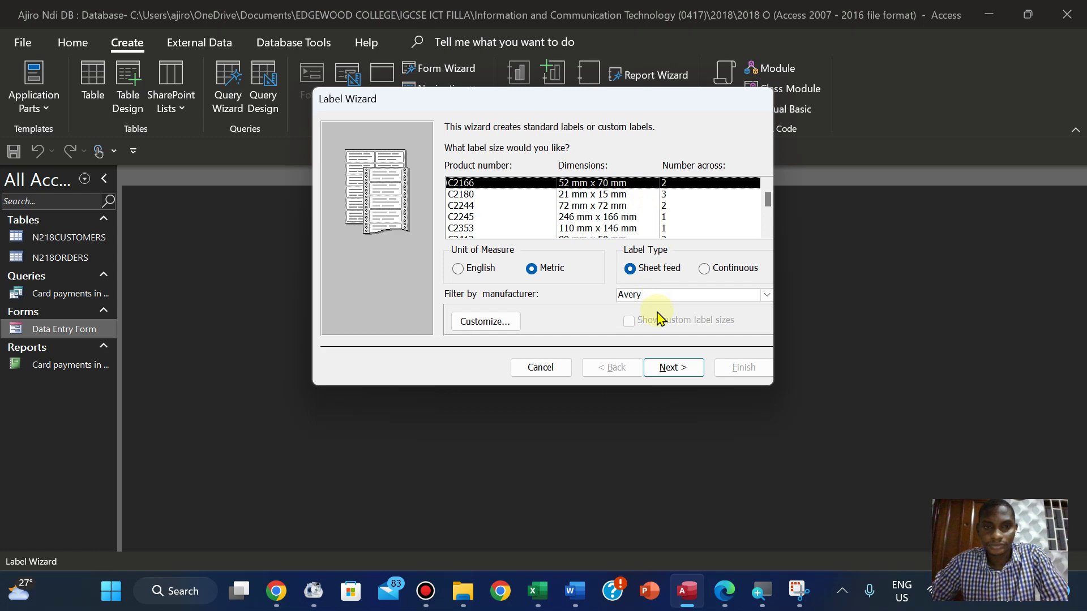
{"action": "left_click", "coordinate": [728, 601]}
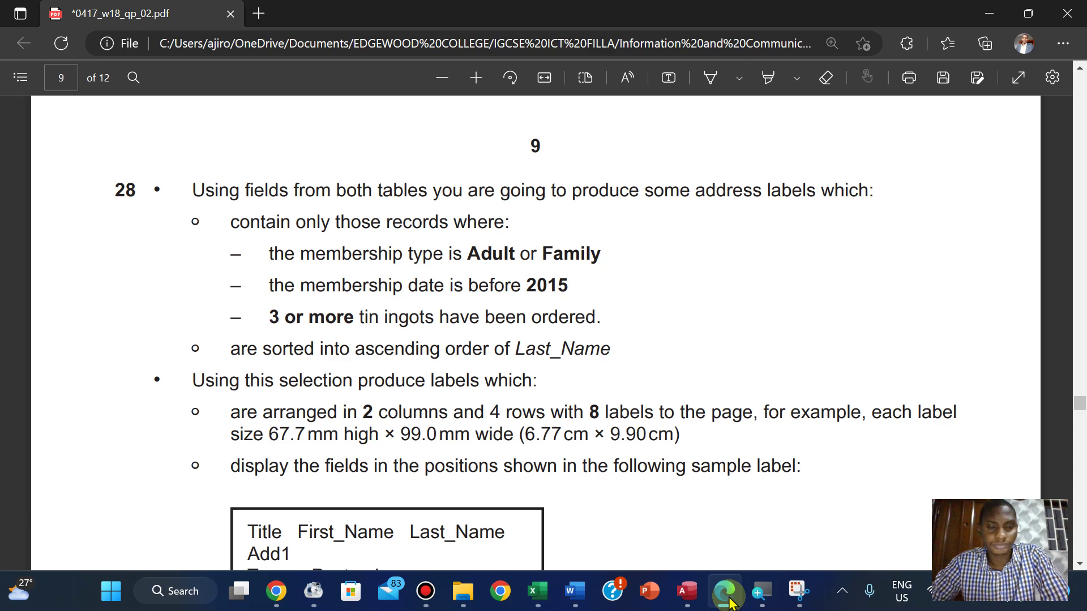
{"action": "left_click", "coordinate": [729, 602]}
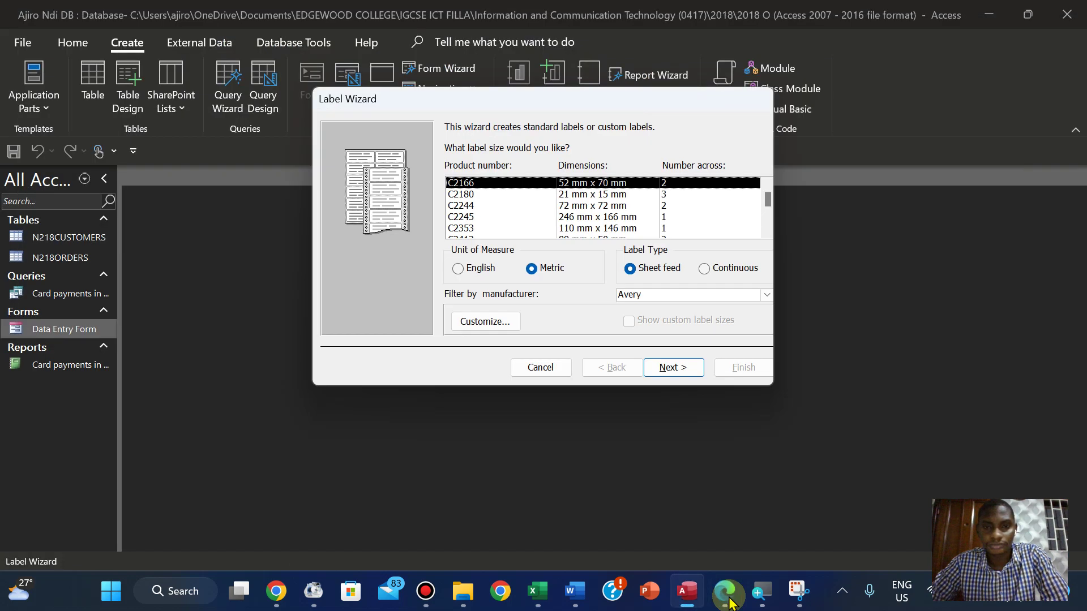
{"action": "left_click", "coordinate": [729, 601]}
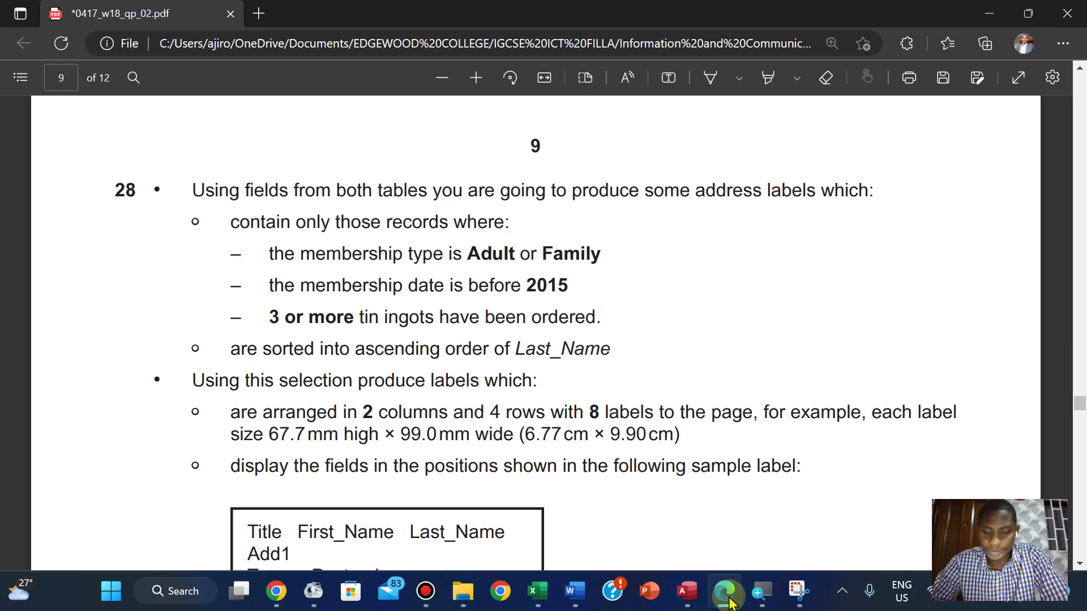
{"action": "key", "text": "Down"}
{"action": "key", "text": "Down"}
{"action": "key", "text": "Up"}
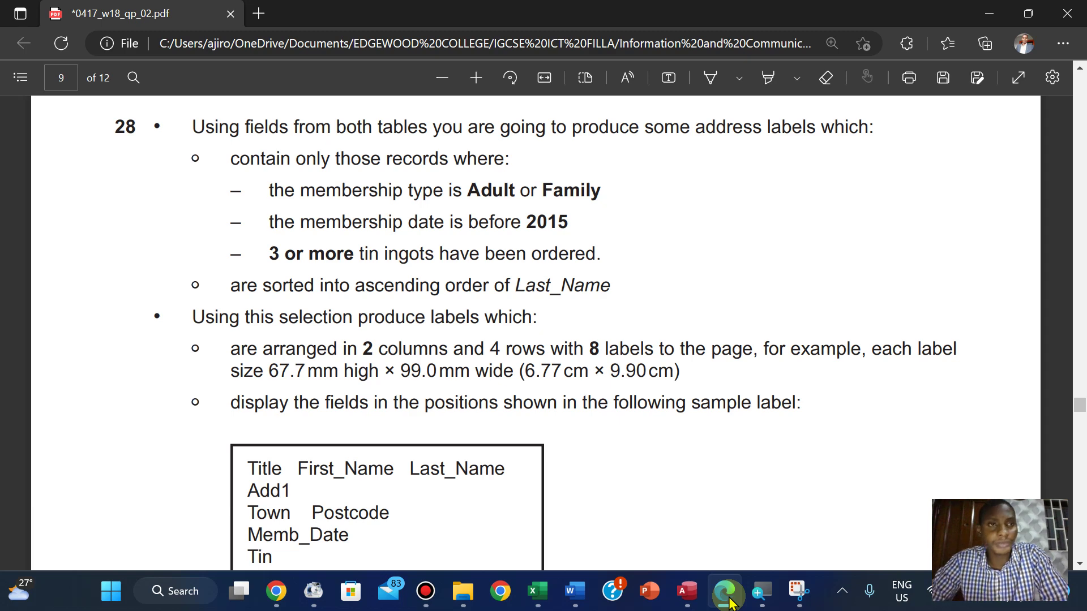
{"action": "left_click", "coordinate": [730, 601]}
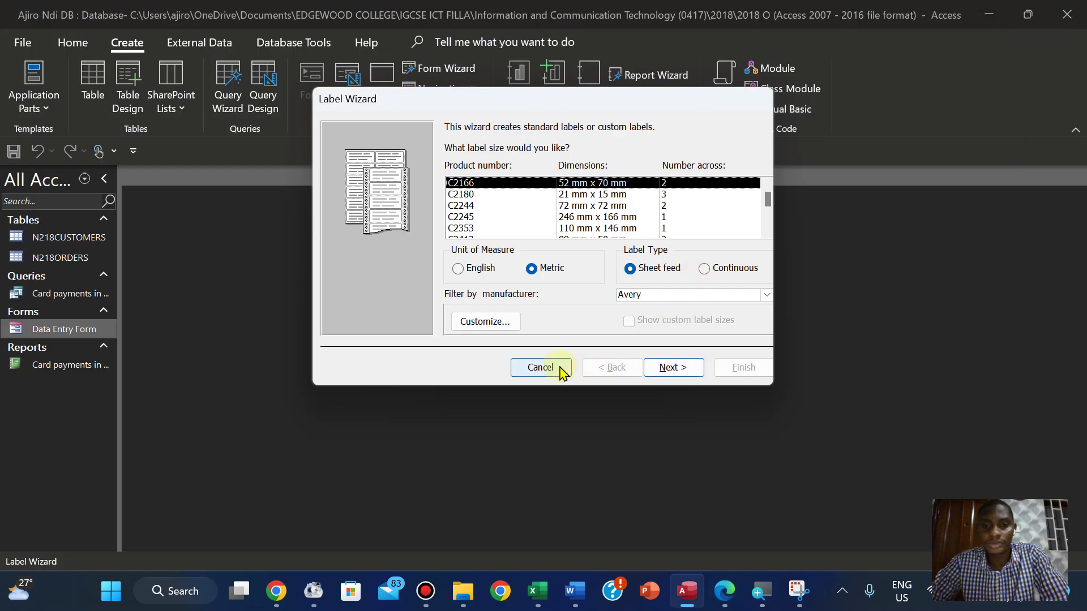
{"action": "left_click", "coordinate": [540, 369]}
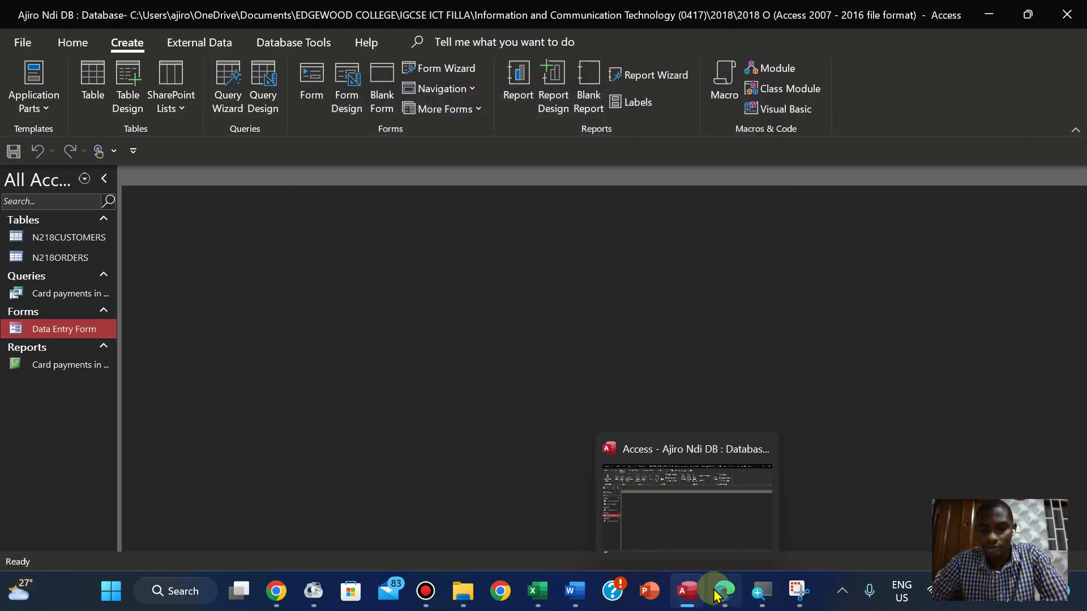
Review question 28's record criteria in the exam paper
{"action": "left_click", "coordinate": [719, 595]}
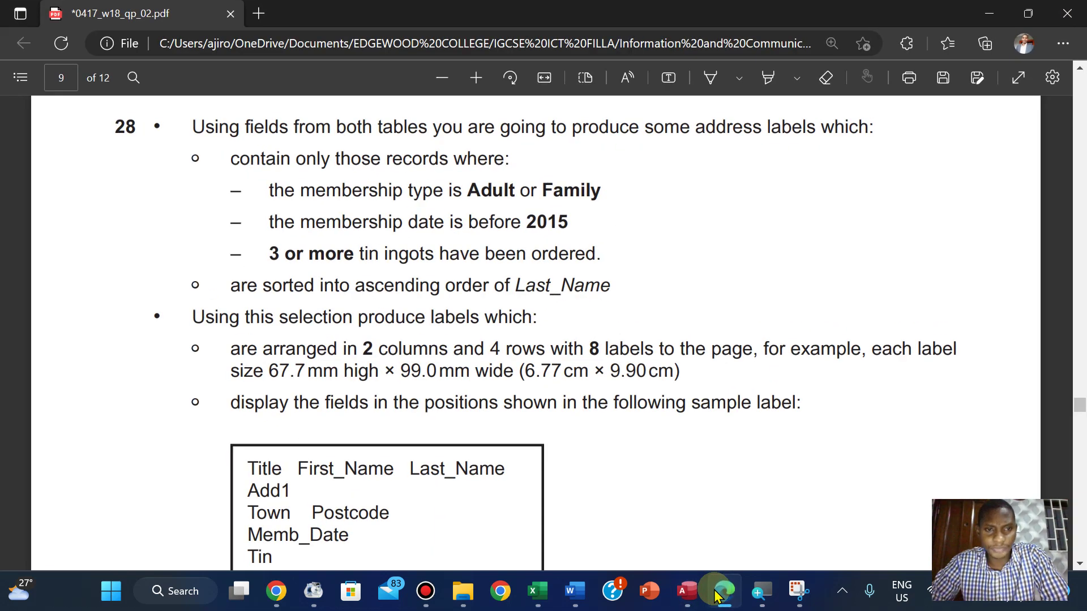
{"action": "key", "text": "Down"}
{"action": "key", "text": "Down"}
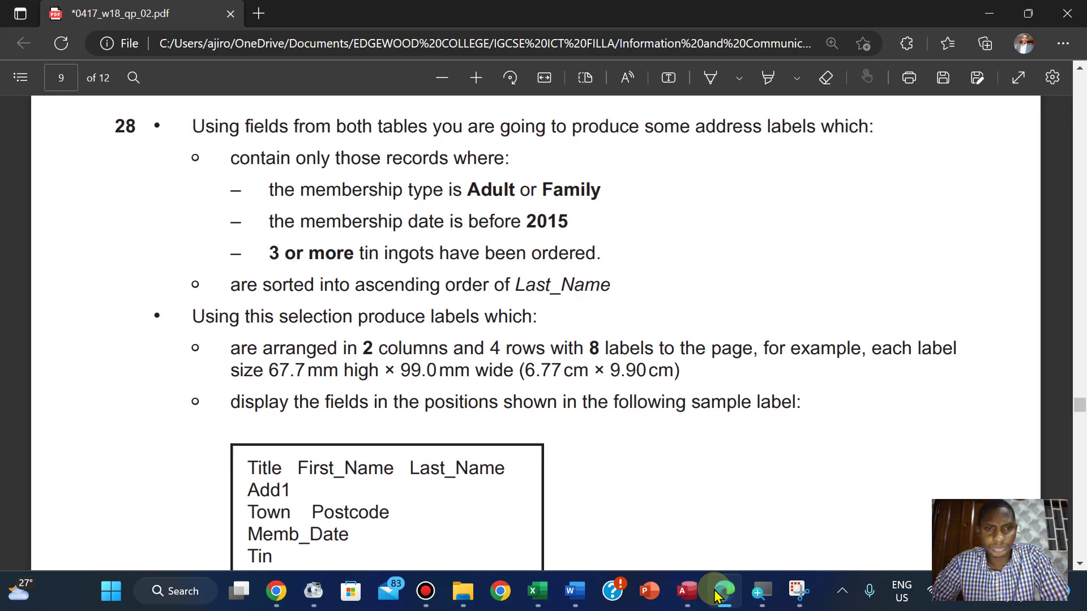
{"action": "key", "text": "Up"}
{"action": "key", "text": "Up"}
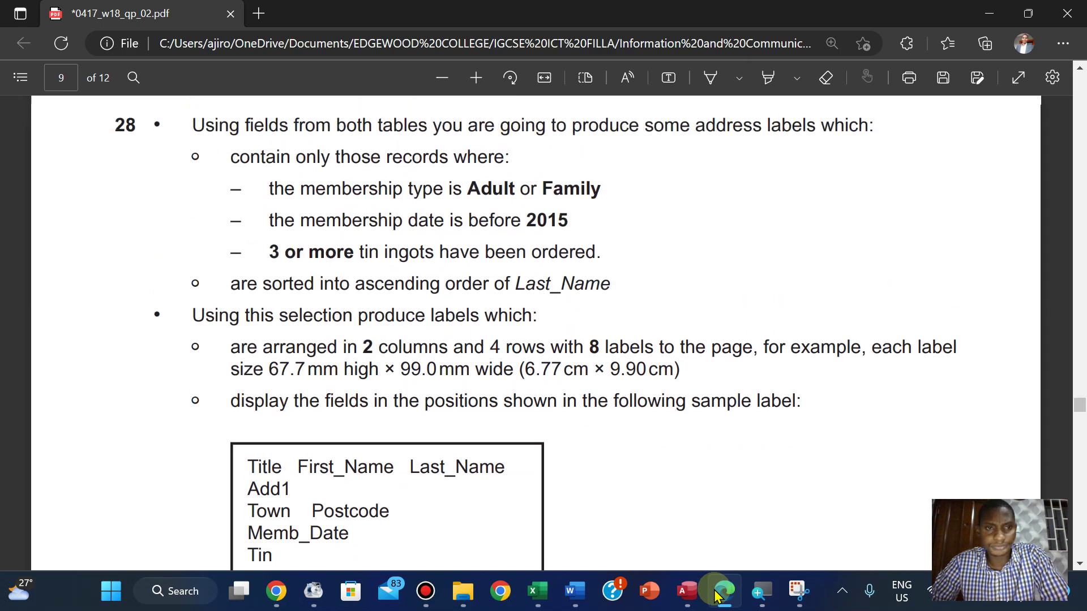
{"action": "key", "text": "Down"}
{"action": "key", "text": "Down"}
{"action": "key", "text": "Up"}
{"action": "key", "text": "Up"}
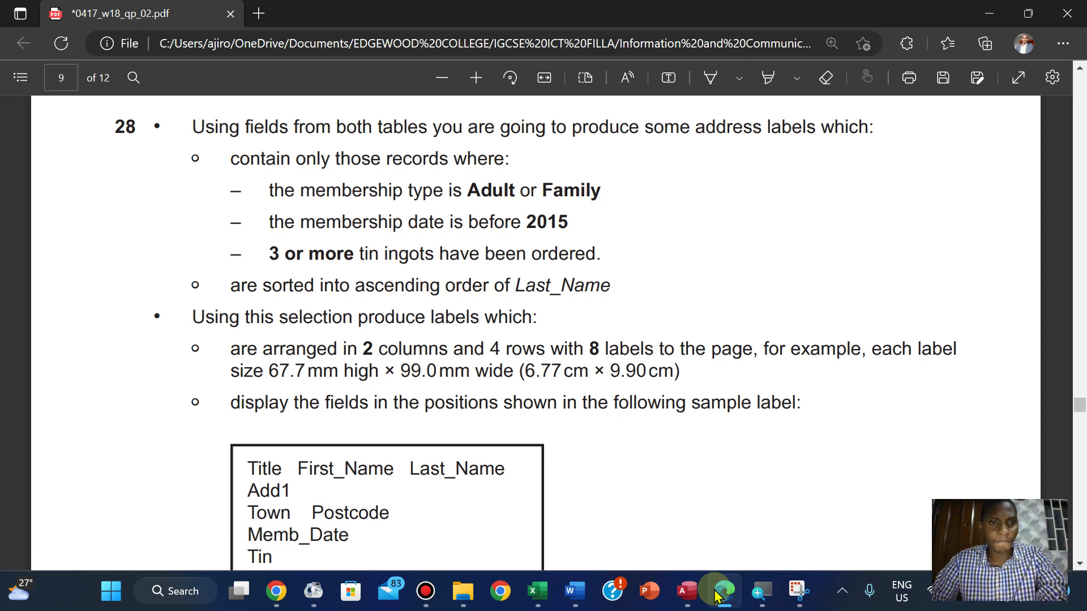
Scroll to question 28's 67.7 mm × 99.0 mm label size, sample label and VIP Invitation! heading
{"action": "key", "text": "Down"}
{"action": "key", "text": "Down"}
{"action": "key", "text": "Down"}
{"action": "key", "text": "Down"}
{"action": "key", "text": "Down"}
{"action": "key", "text": "Down"}
{"action": "key", "text": "Down"}
{"action": "key", "text": "Up"}
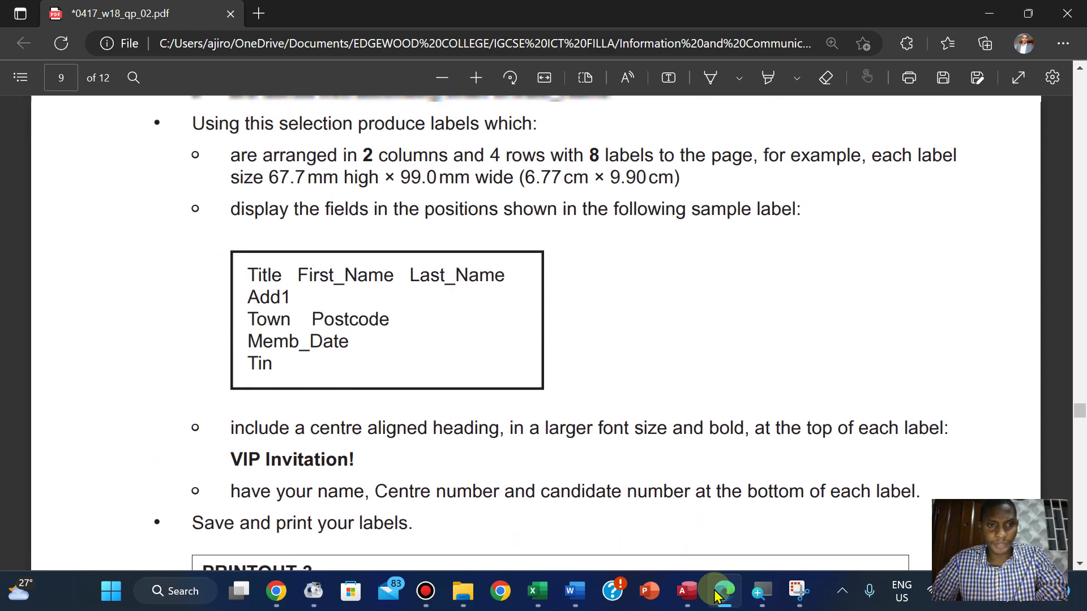
{"action": "key", "text": "Up"}
{"action": "key", "text": "Up"}
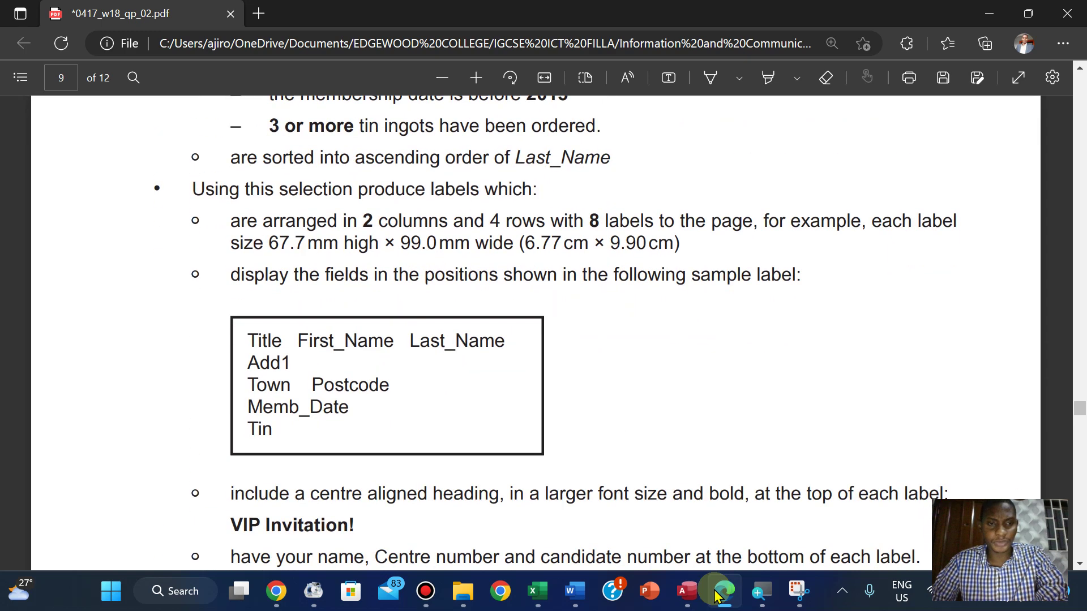
{"action": "key", "text": "Up"}
{"action": "key", "text": "Up"}
{"action": "key", "text": "Up"}
{"action": "key", "text": "Up"}
{"action": "key", "text": "Up"}
{"action": "key", "text": "Up"}
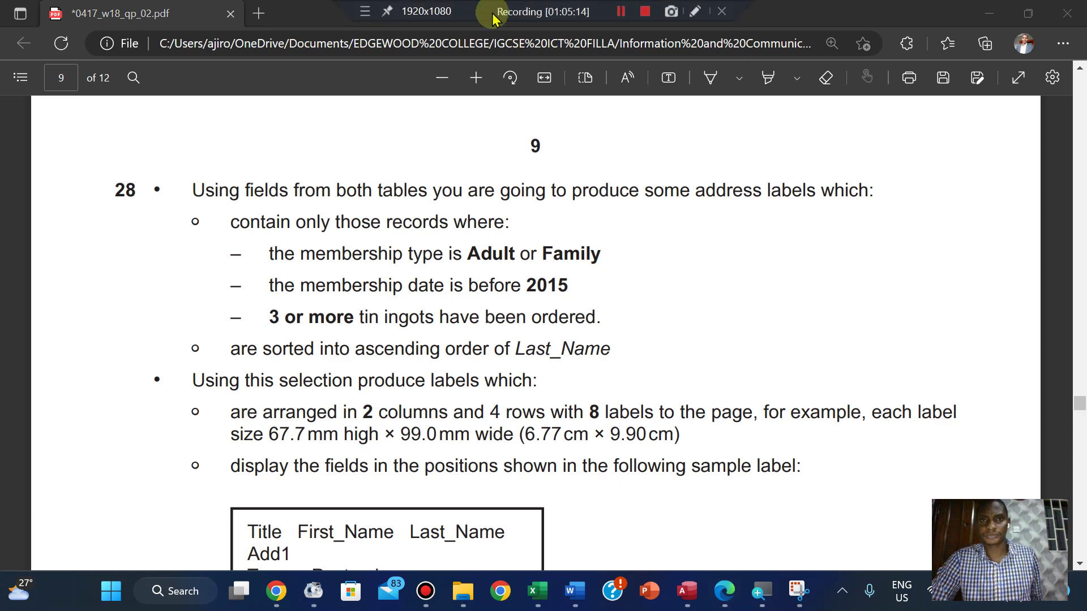
{"action": "scroll", "coordinate": [342, 316], "scroll_direction": "down", "scroll_amount": 1}
{"action": "scroll", "coordinate": [343, 320], "scroll_direction": "up", "scroll_amount": 1}
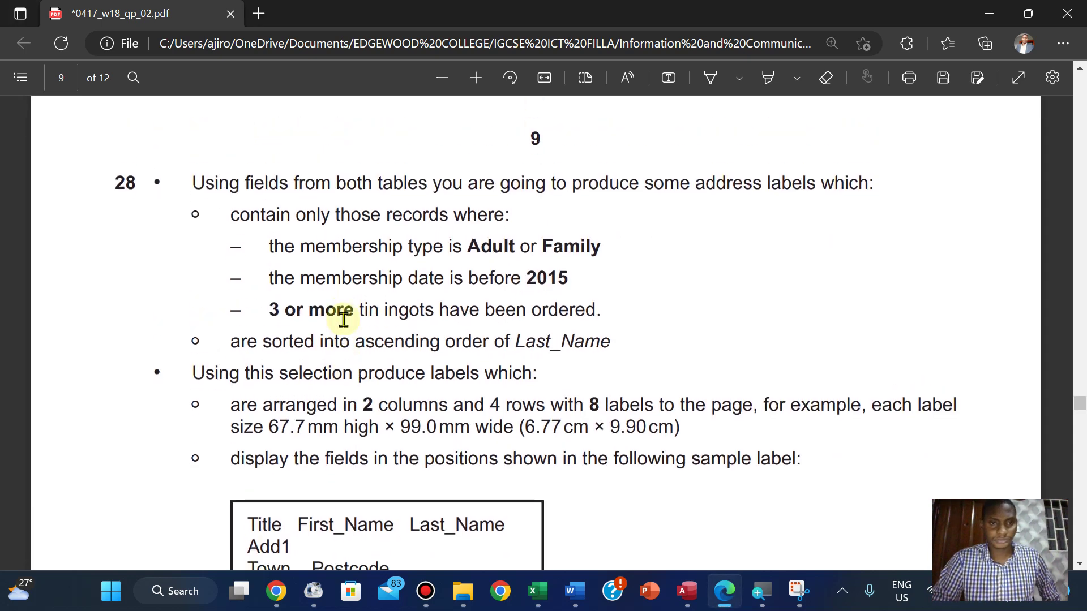
{"action": "scroll", "coordinate": [343, 320], "scroll_direction": "down", "scroll_amount": 2}
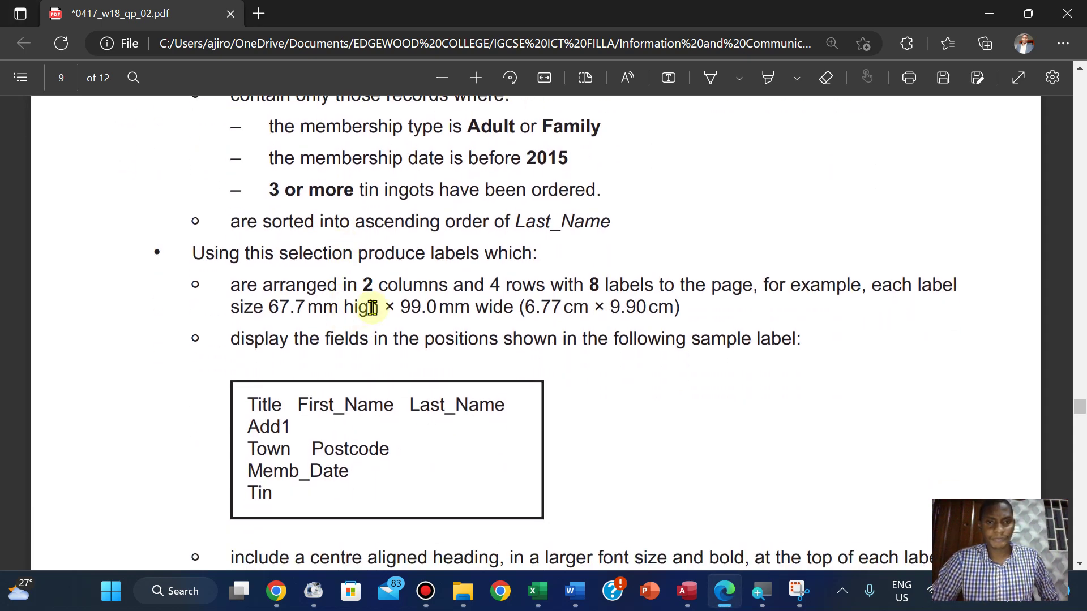
{"action": "scroll", "coordinate": [489, 205], "scroll_direction": "down", "scroll_amount": 1}
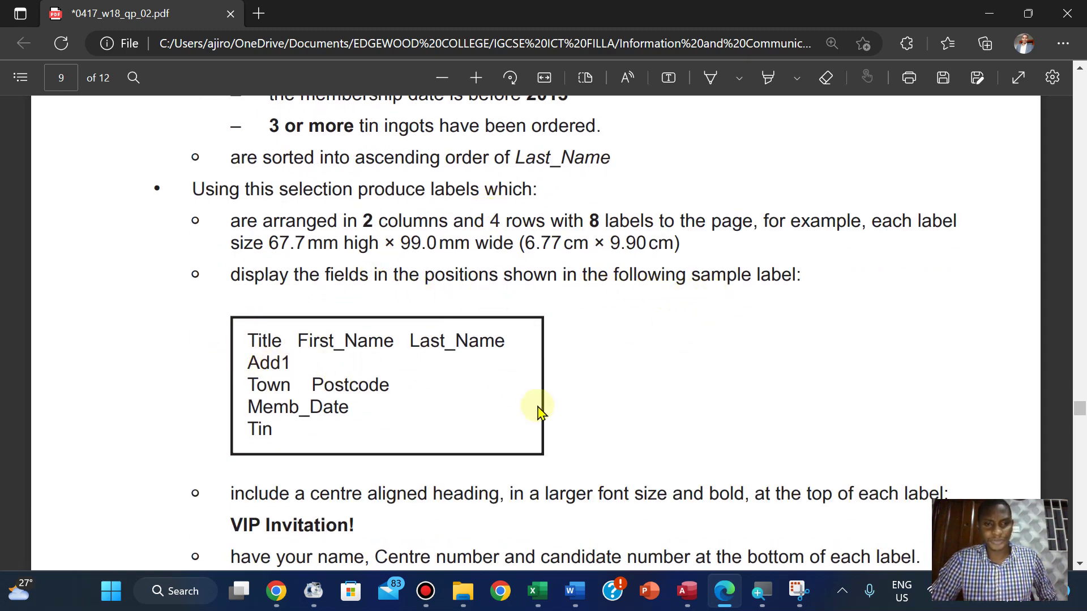
Start a Simple Query Wizard and add Title, First_Name and Last_Name from N218CUSTOMERS
{"action": "left_click", "coordinate": [687, 591]}
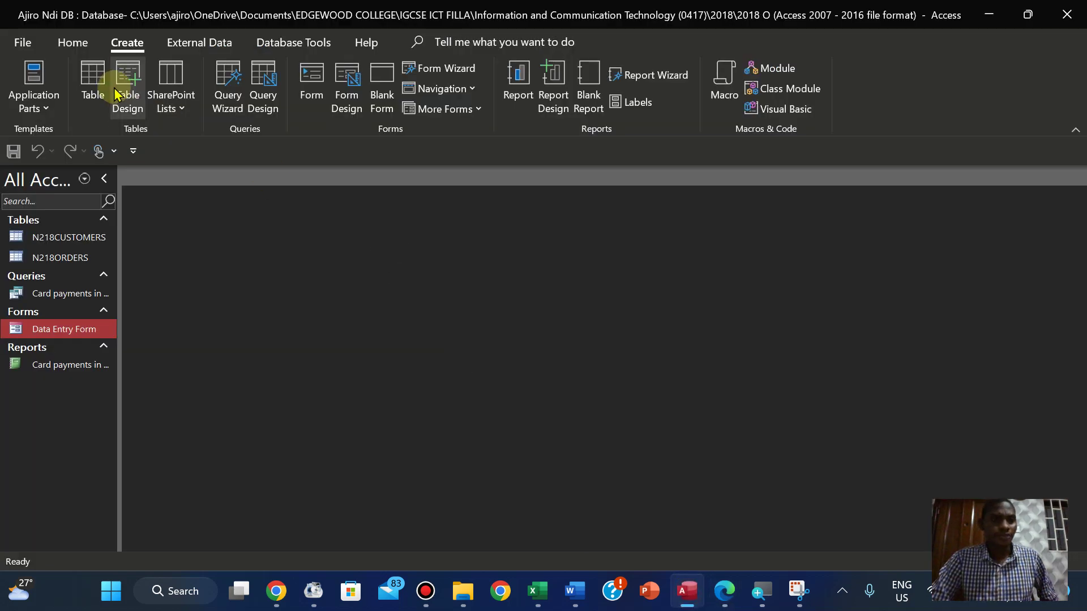
{"action": "left_click", "coordinate": [226, 94]}
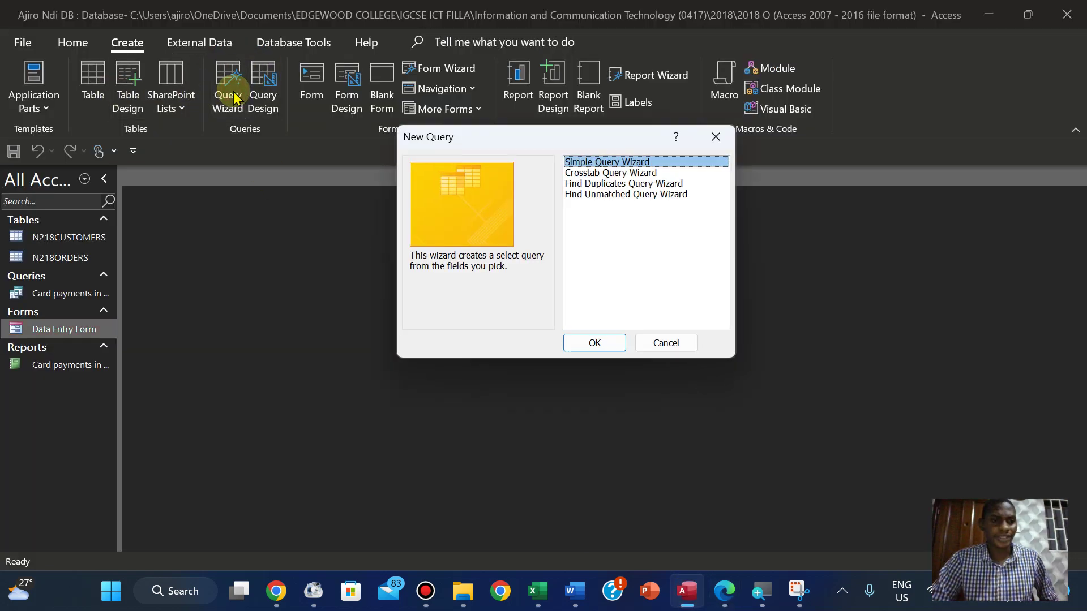
{"action": "left_click", "coordinate": [593, 343]}
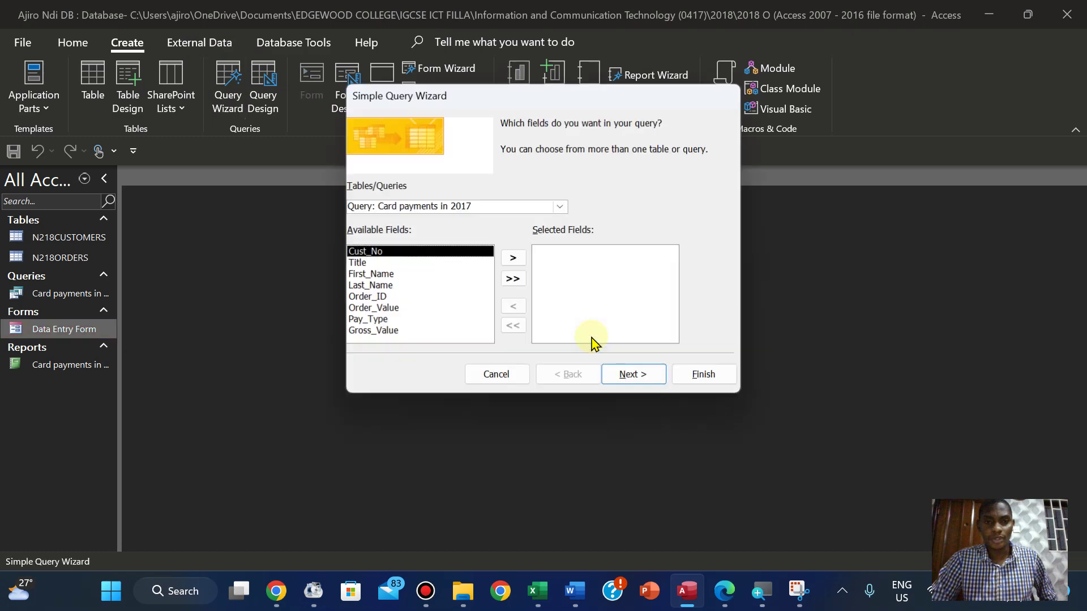
{"action": "left_click", "coordinate": [561, 207]}
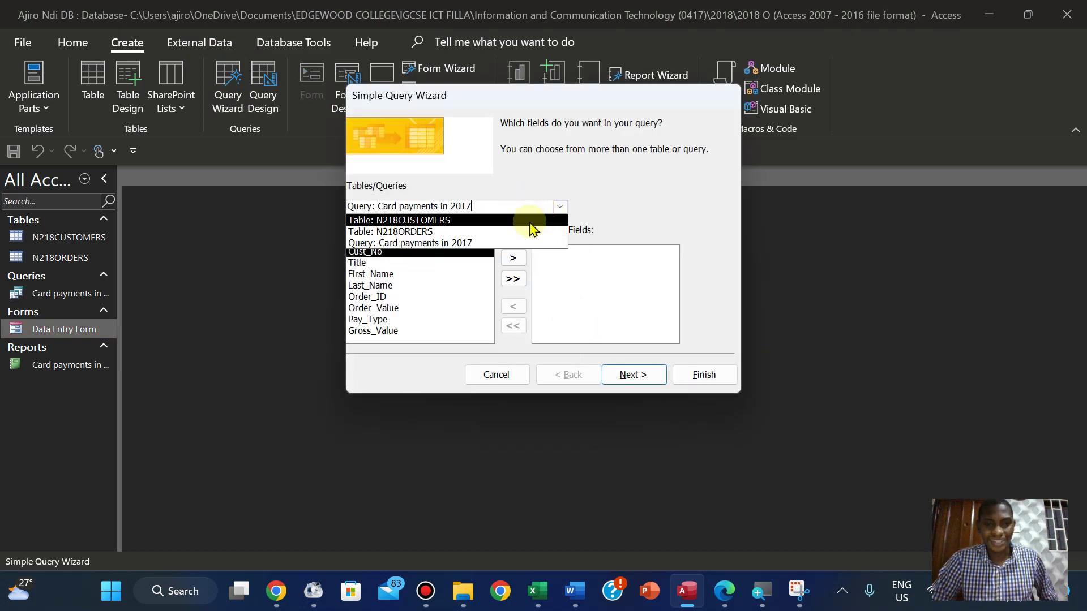
{"action": "left_click", "coordinate": [531, 221]}
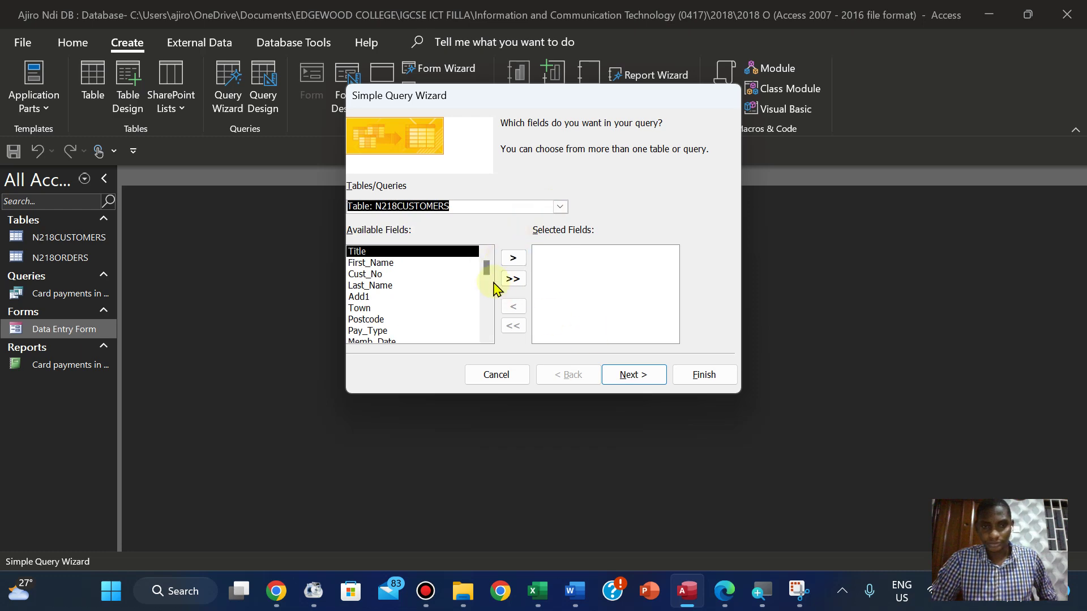
{"action": "left_click", "coordinate": [513, 258]}
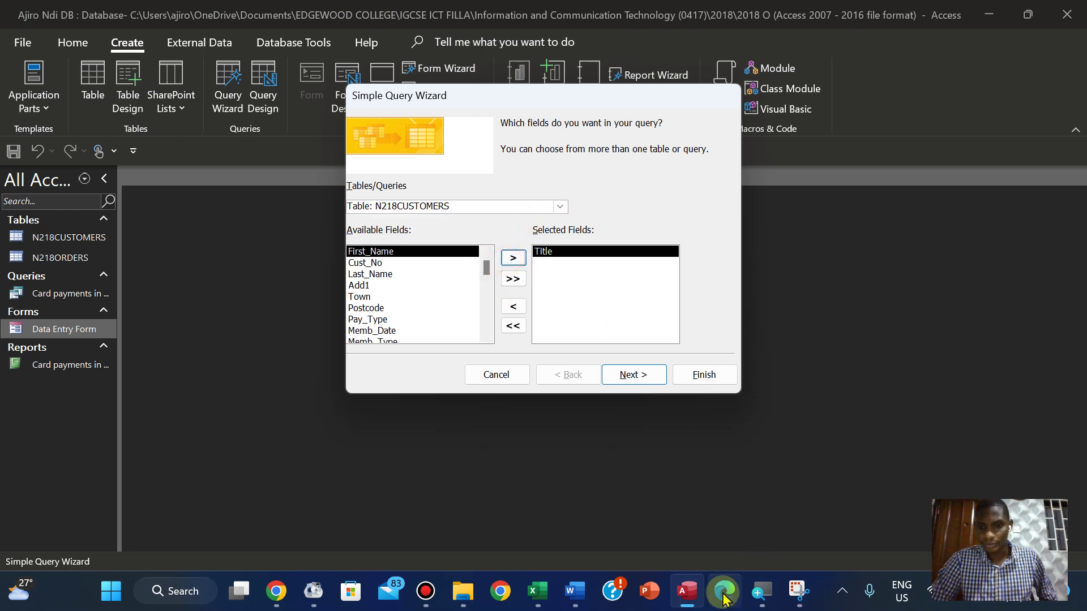
{"action": "left_click", "coordinate": [723, 591]}
{"action": "left_click", "coordinate": [723, 594]}
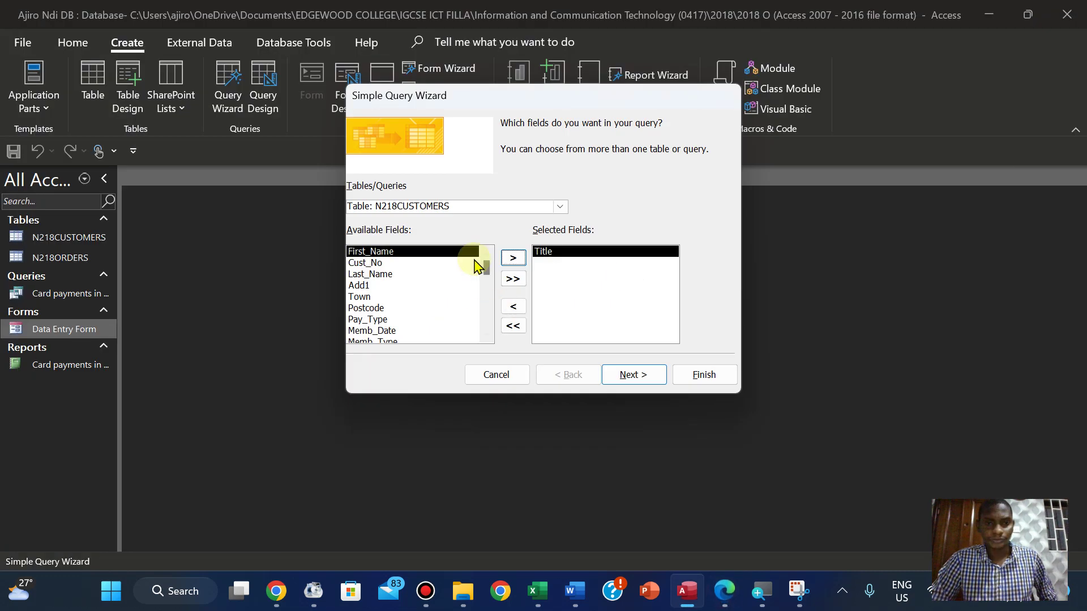
{"action": "left_click", "coordinate": [511, 259]}
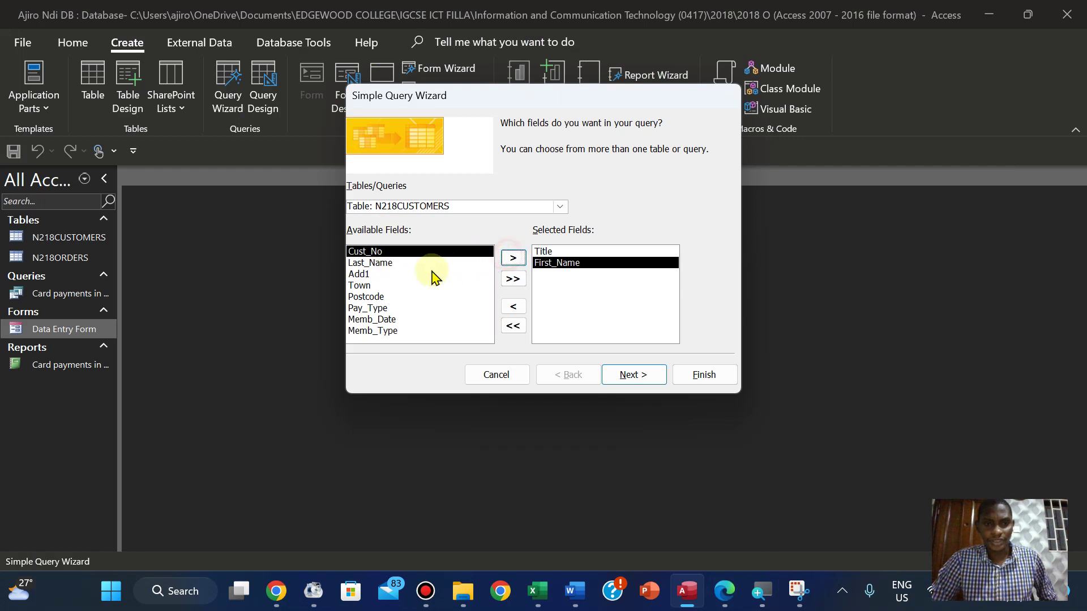
{"action": "left_click", "coordinate": [394, 264]}
{"action": "left_click", "coordinate": [505, 262]}
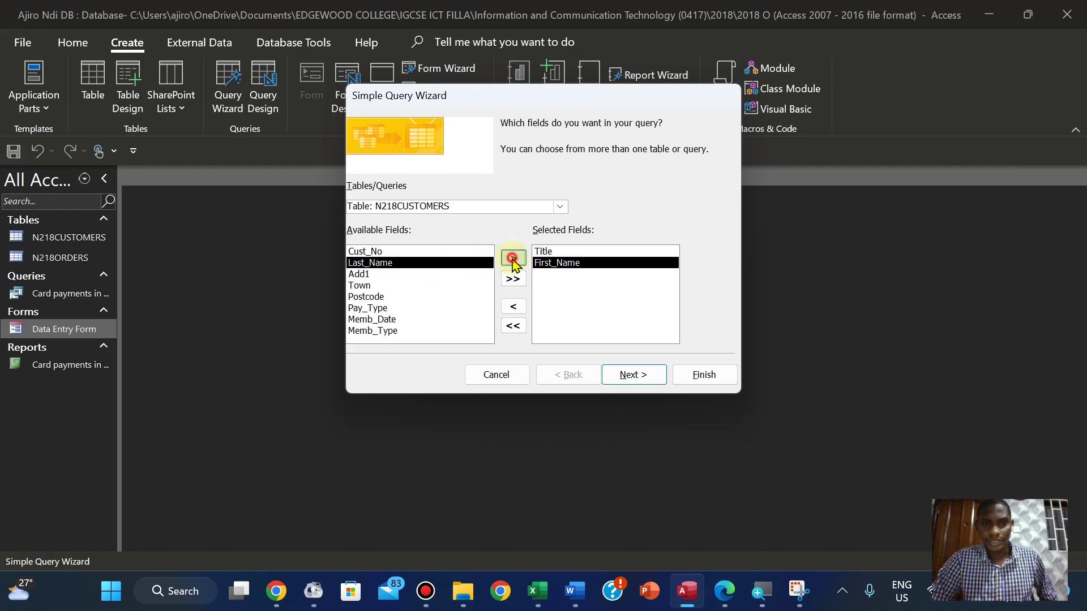
Add the Add1, Town, Postcode and Memb_Date fields from N218CUSTOMERS, checking the exam paper
{"action": "left_click", "coordinate": [724, 589]}
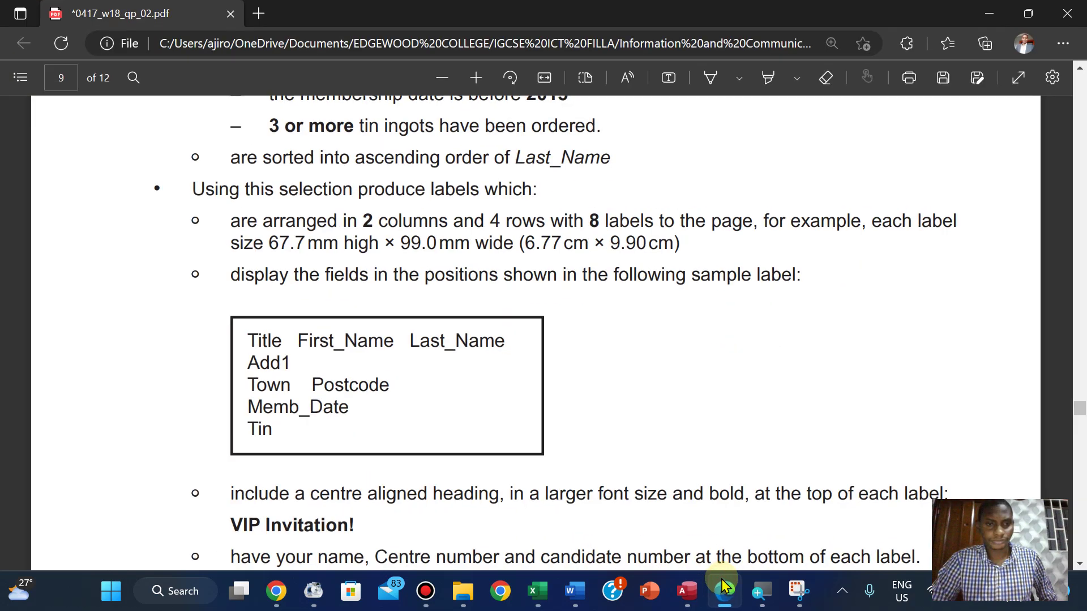
{"action": "left_click", "coordinate": [724, 588]}
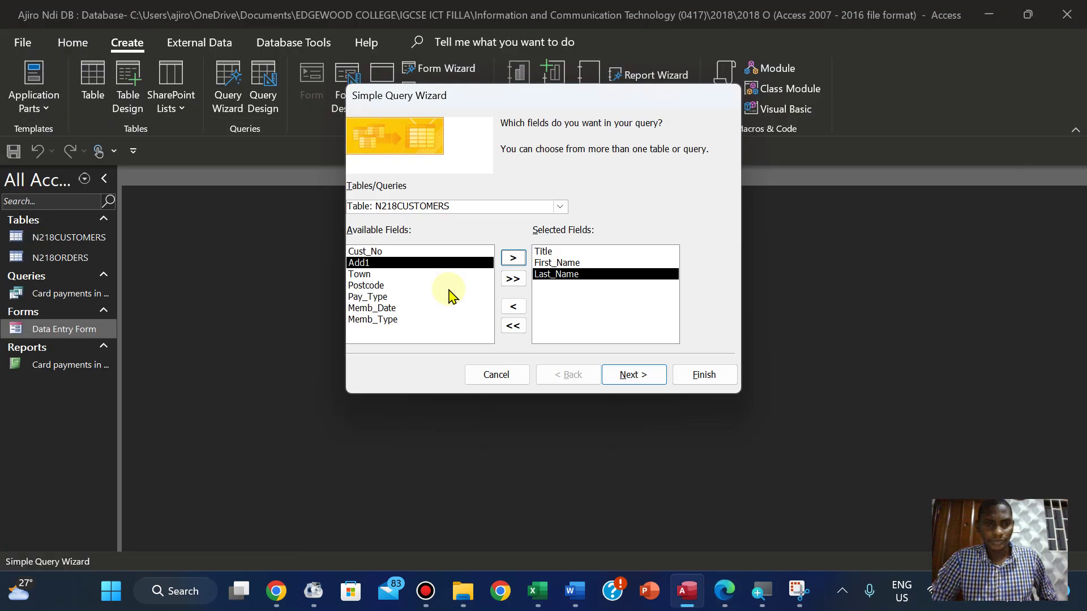
{"action": "left_click", "coordinate": [513, 258]}
{"action": "left_click", "coordinate": [726, 590]}
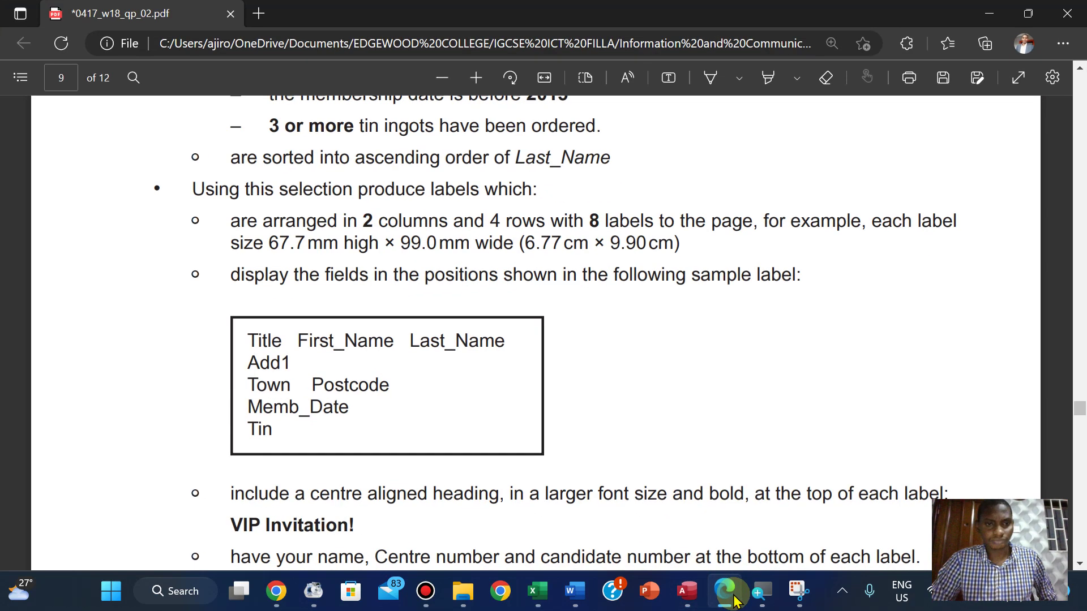
{"action": "left_click", "coordinate": [734, 598]}
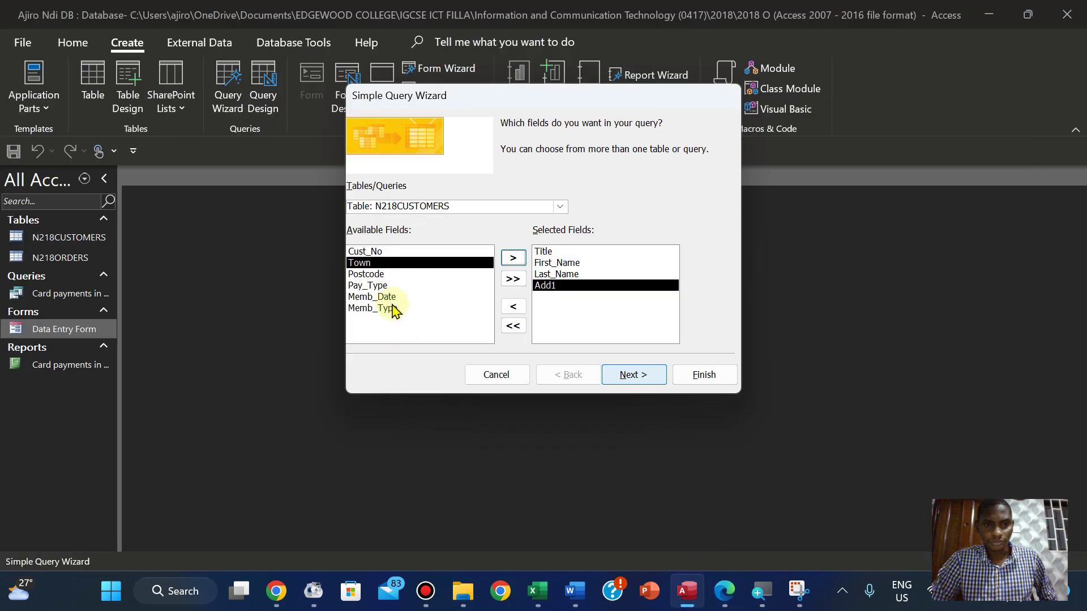
{"action": "left_click", "coordinate": [512, 259]}
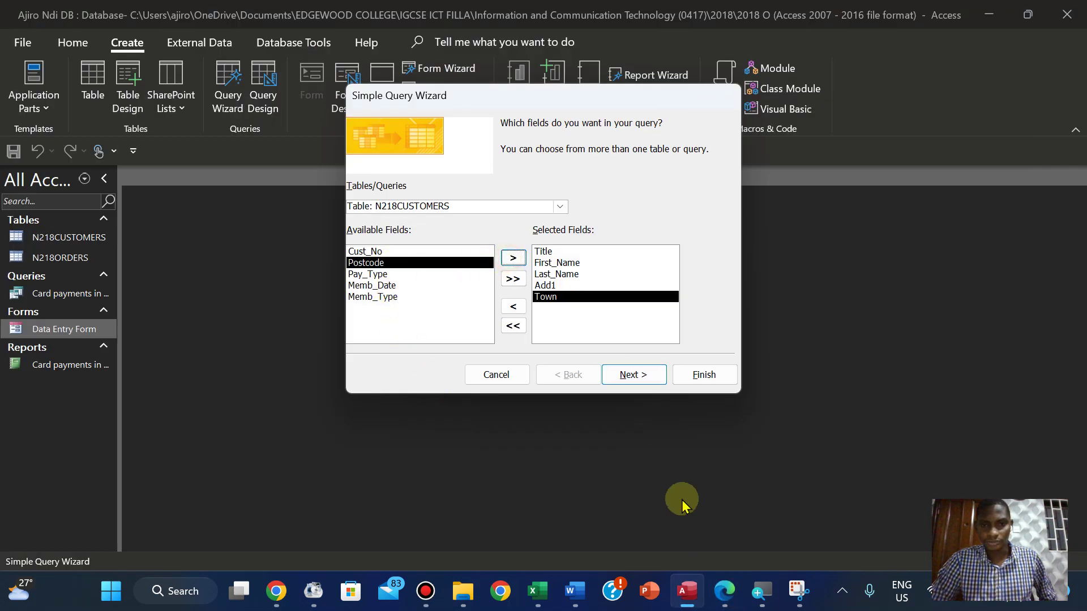
{"action": "left_click", "coordinate": [732, 596]}
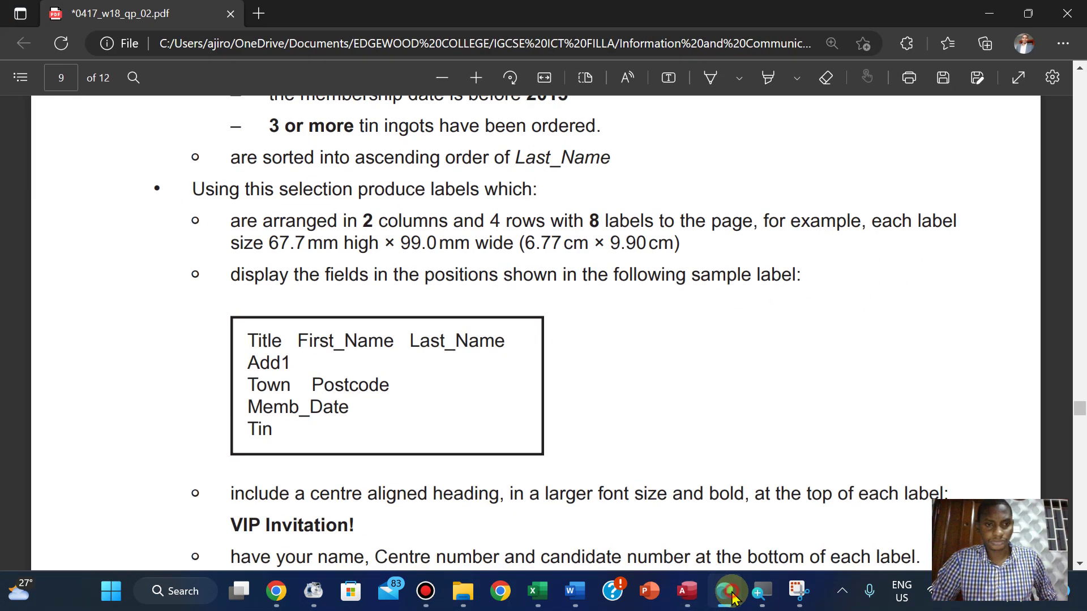
{"action": "left_click", "coordinate": [732, 596]}
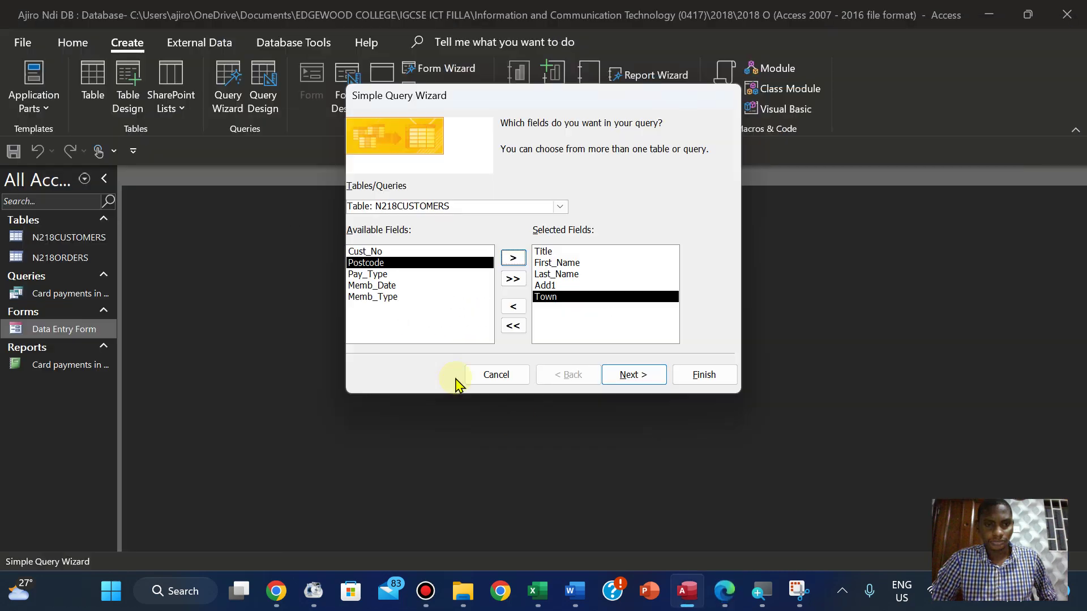
{"action": "left_click", "coordinate": [513, 258]}
{"action": "left_click", "coordinate": [724, 597]}
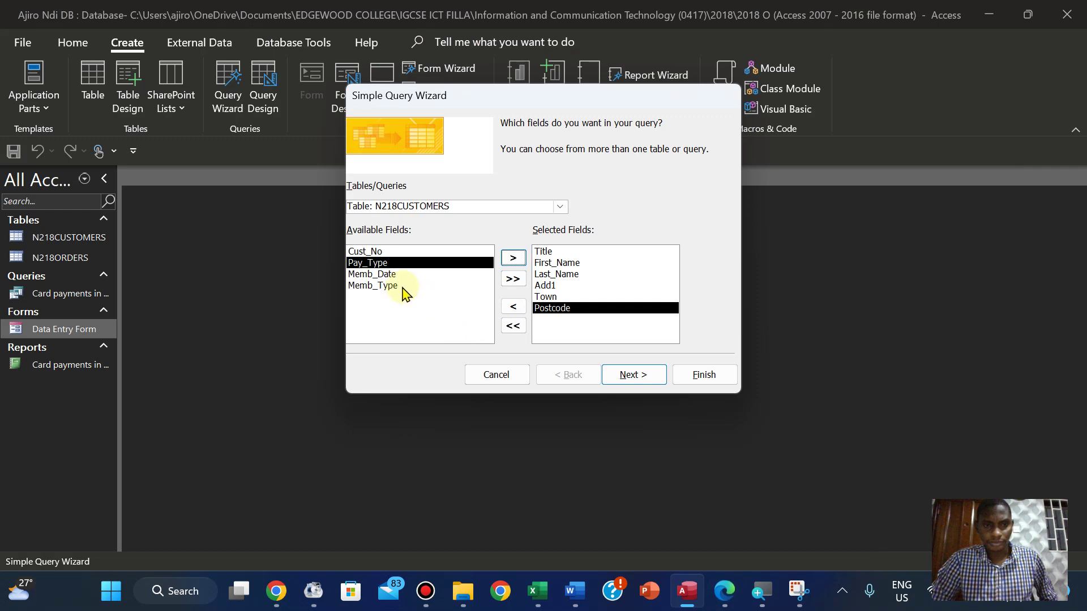
{"action": "left_click", "coordinate": [395, 274]}
{"action": "left_click", "coordinate": [515, 260]}
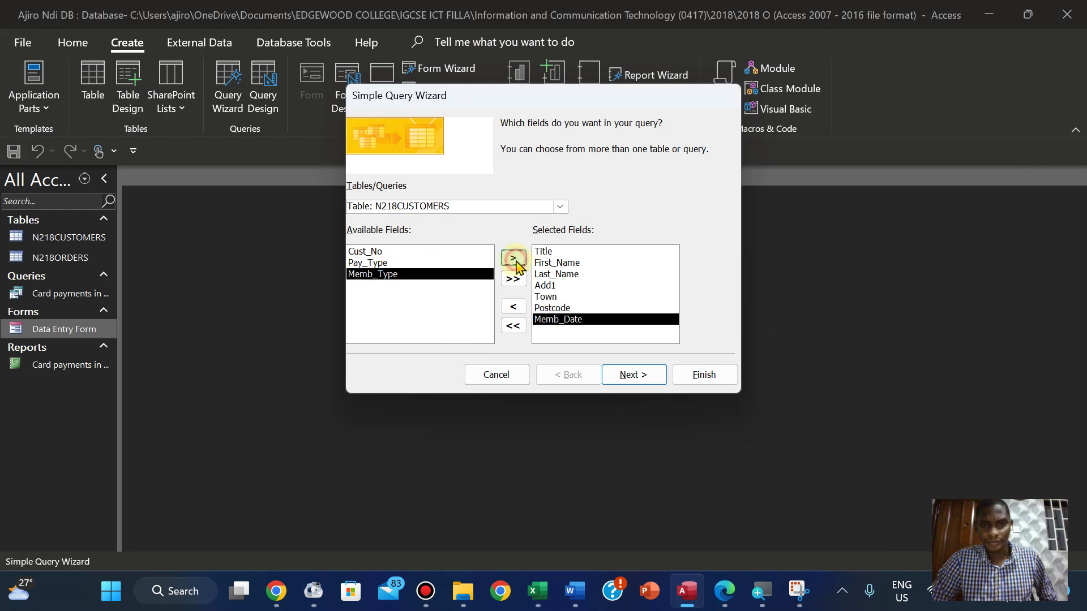
{"action": "left_click", "coordinate": [724, 589]}
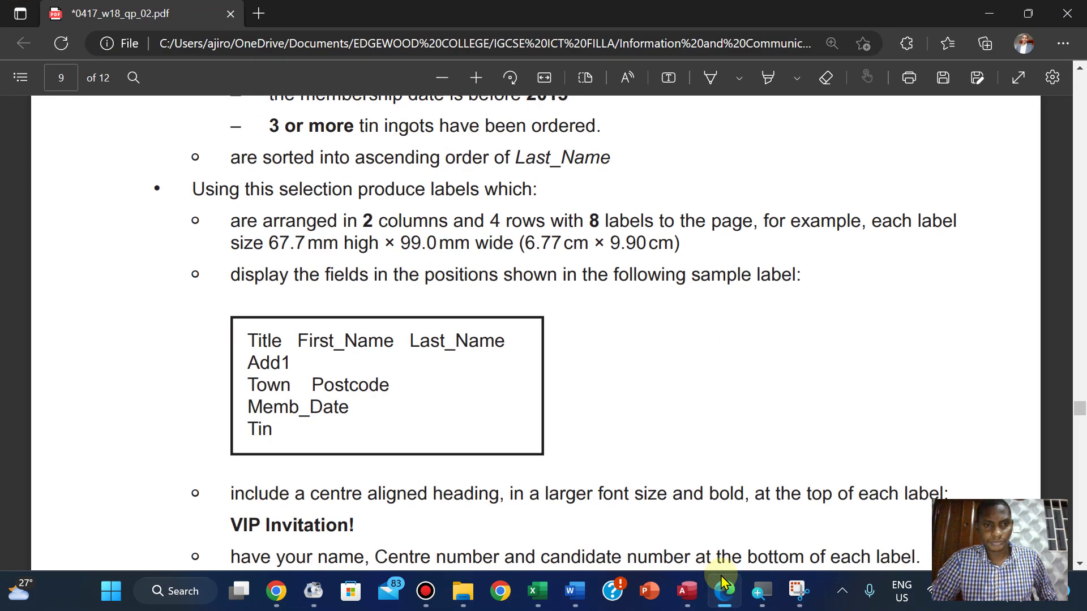
{"action": "left_click", "coordinate": [724, 589]}
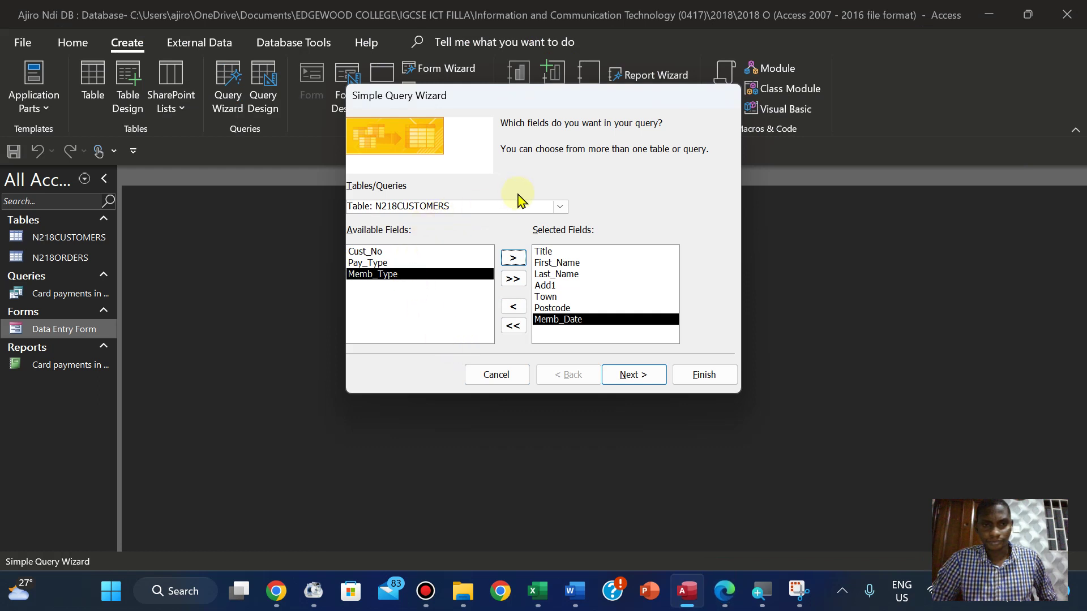
Add the Tin field from the N218ORDERS table to the query
{"action": "left_click", "coordinate": [559, 207]}
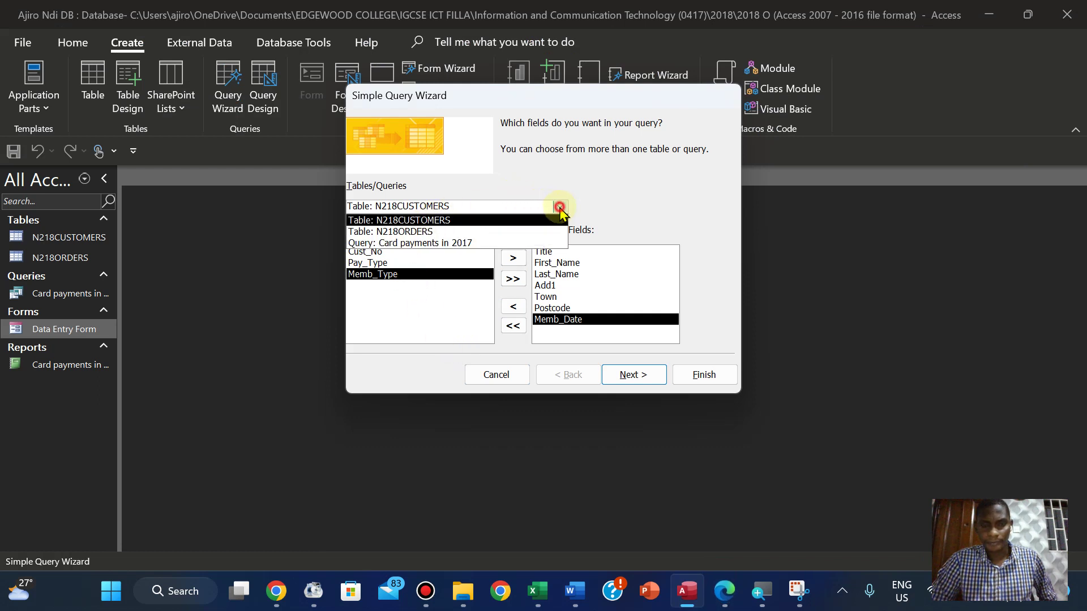
{"action": "left_click", "coordinate": [517, 232]}
{"action": "left_click", "coordinate": [373, 285]}
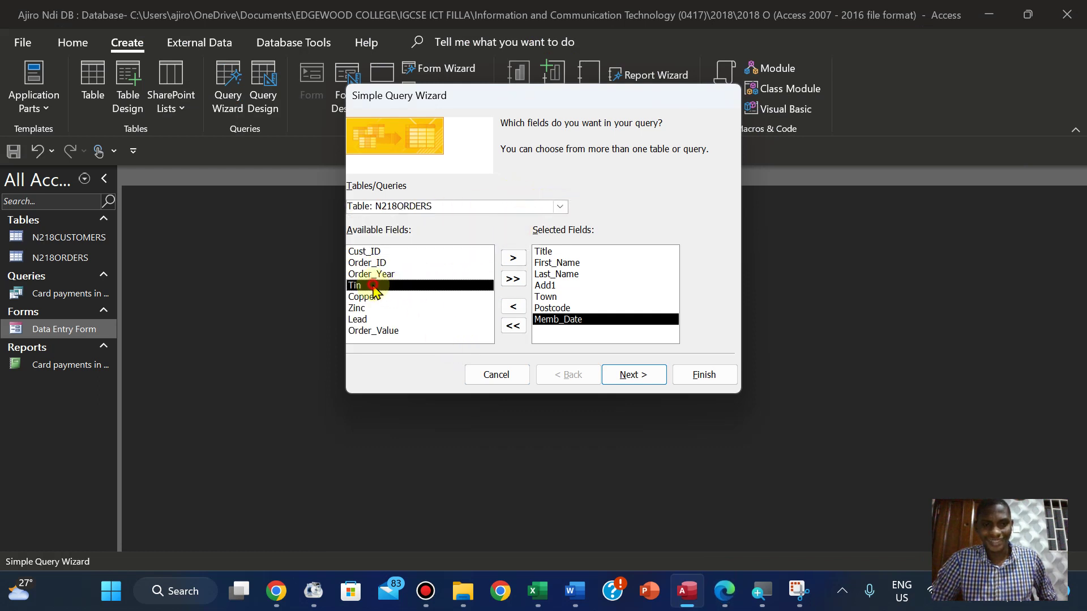
{"action": "left_click", "coordinate": [520, 259]}
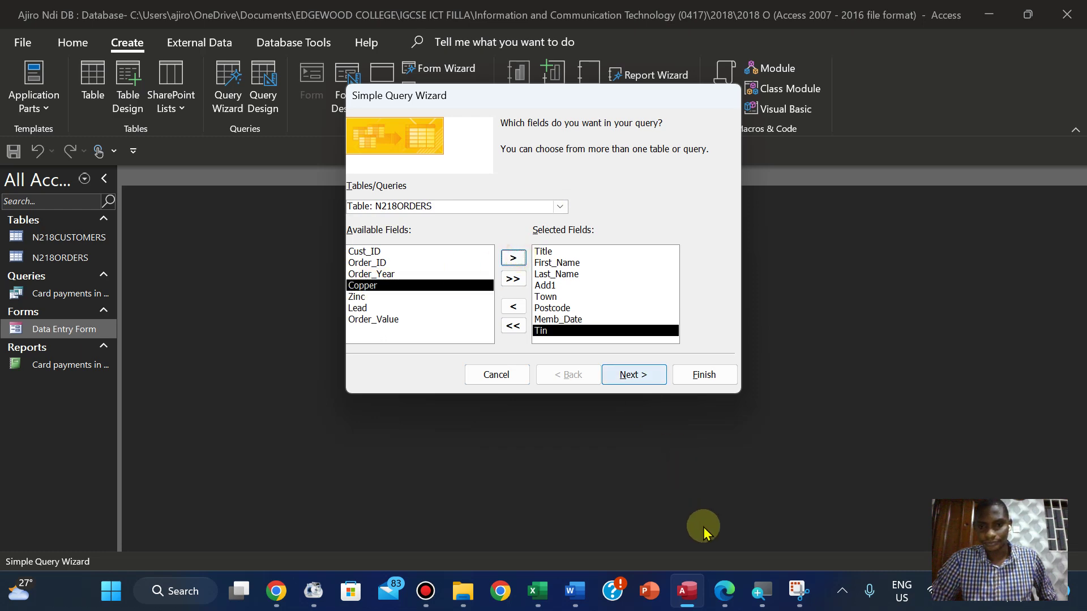
{"action": "left_click", "coordinate": [724, 589]}
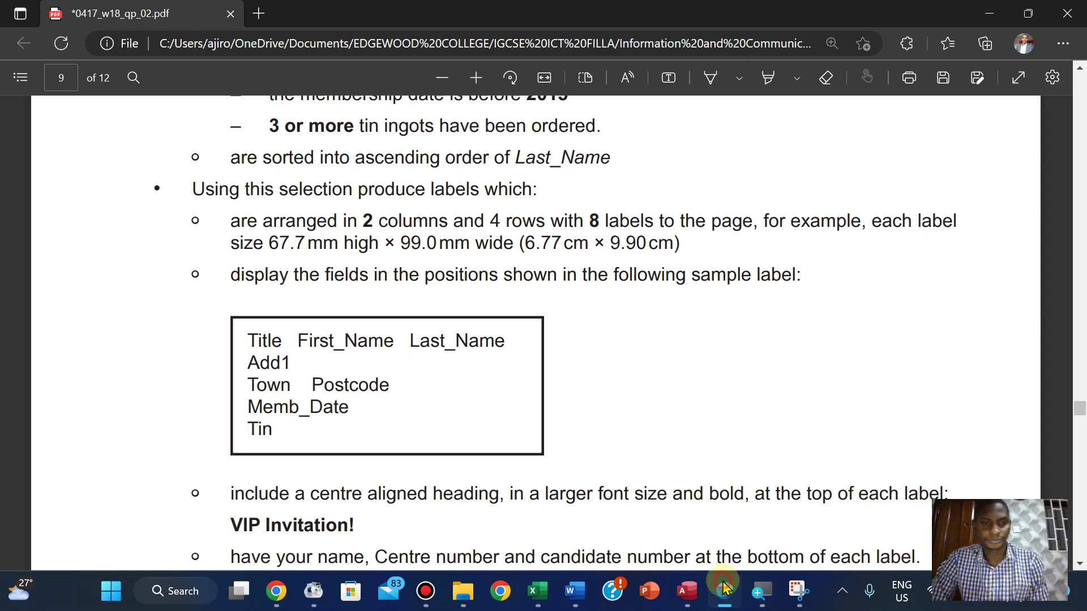
{"action": "left_click", "coordinate": [724, 589]}
Choose a detail query and copy the 'VIP Invitation!' heading from the exam paper
{"action": "left_click", "coordinate": [631, 376]}
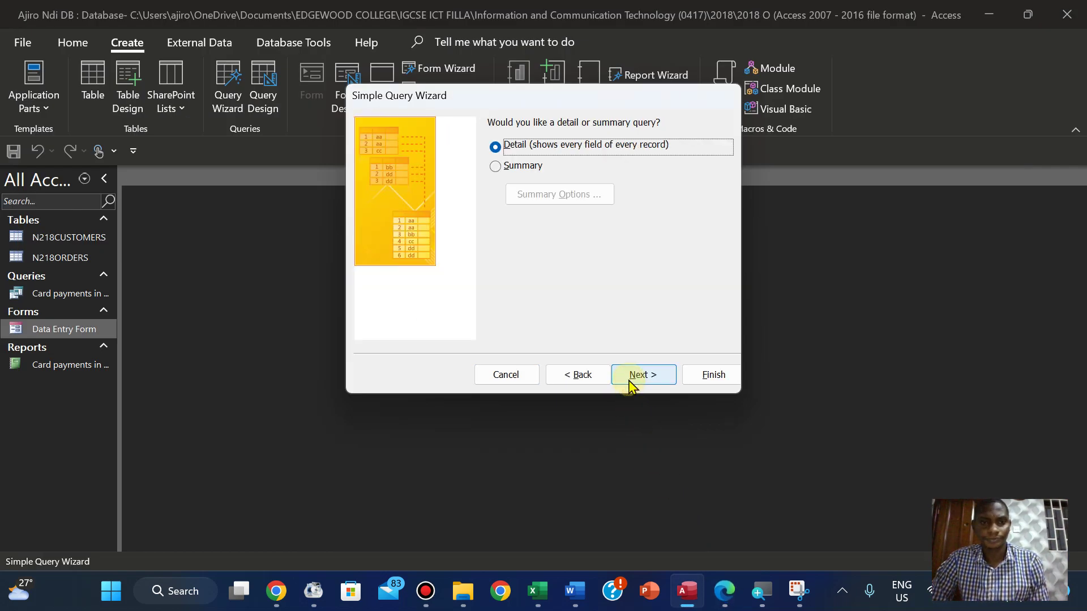
{"action": "left_click", "coordinate": [632, 376]}
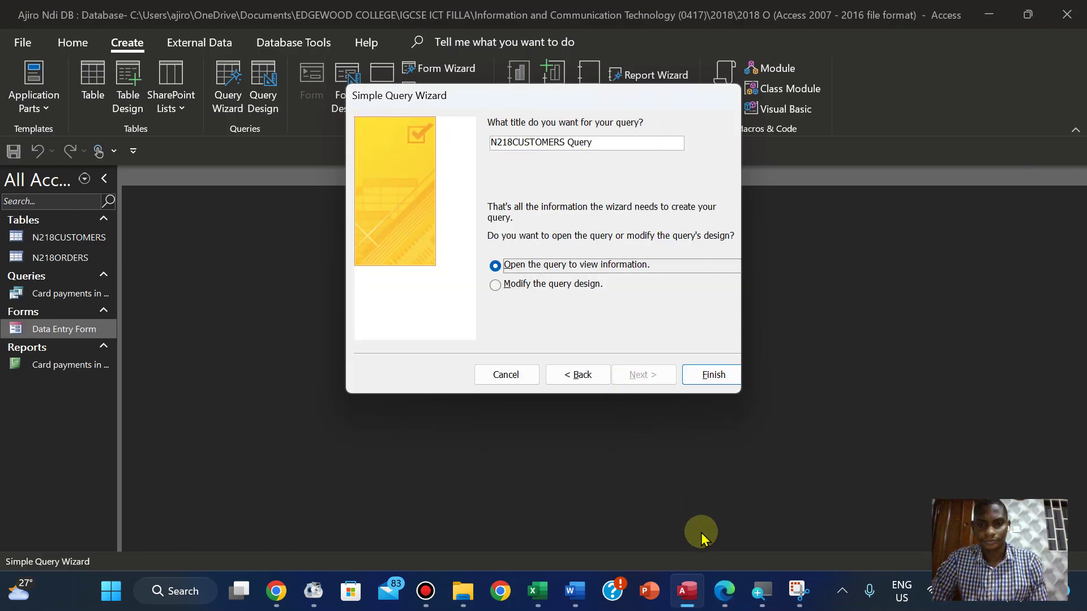
{"action": "left_click", "coordinate": [725, 589]}
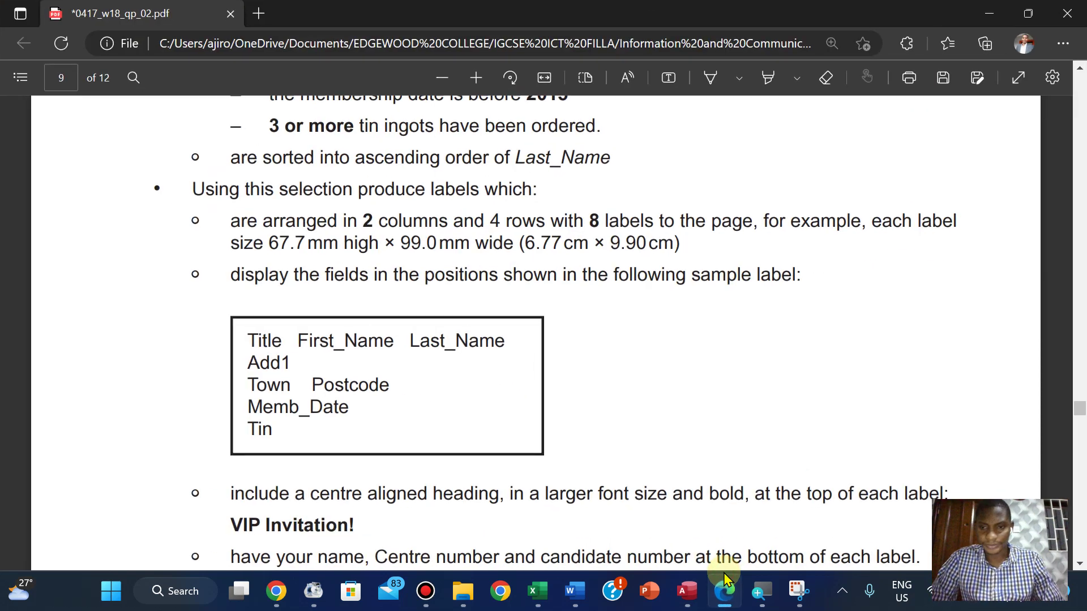
{"action": "key", "text": "Down"}
{"action": "key", "text": "Down"}
{"action": "key", "text": "Down"}
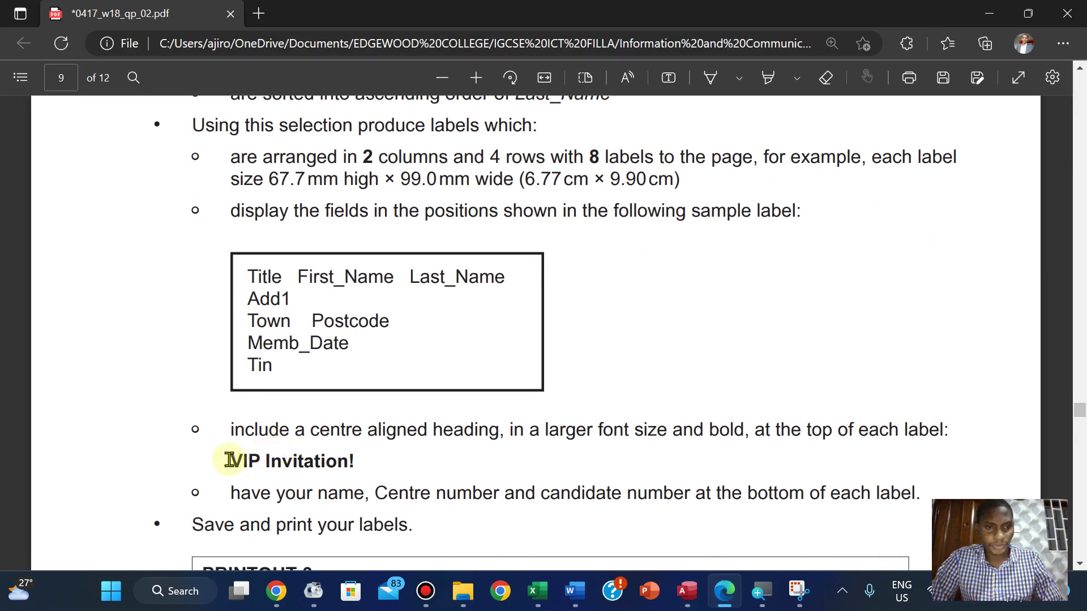
{"action": "left_click_drag", "start_coordinate": [230, 460], "coordinate": [362, 464]}
{"action": "key", "text": "ctrl+c"}
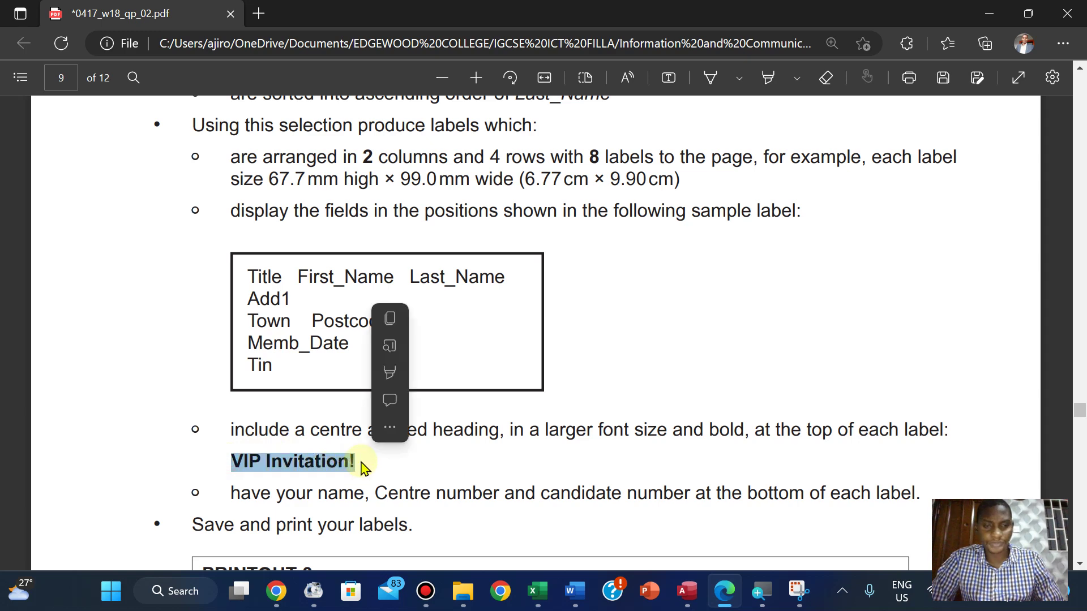
{"action": "left_click", "coordinate": [390, 319]}
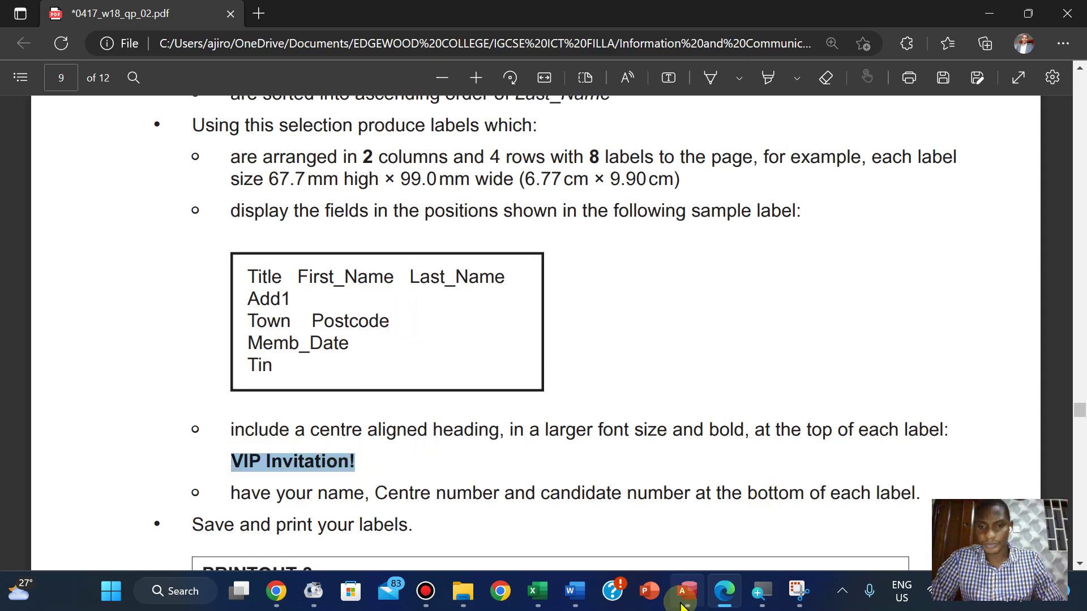
Title the query 'VIP Invitation', dropping the invalid '!', and finish the wizard
{"action": "left_click", "coordinate": [687, 591]}
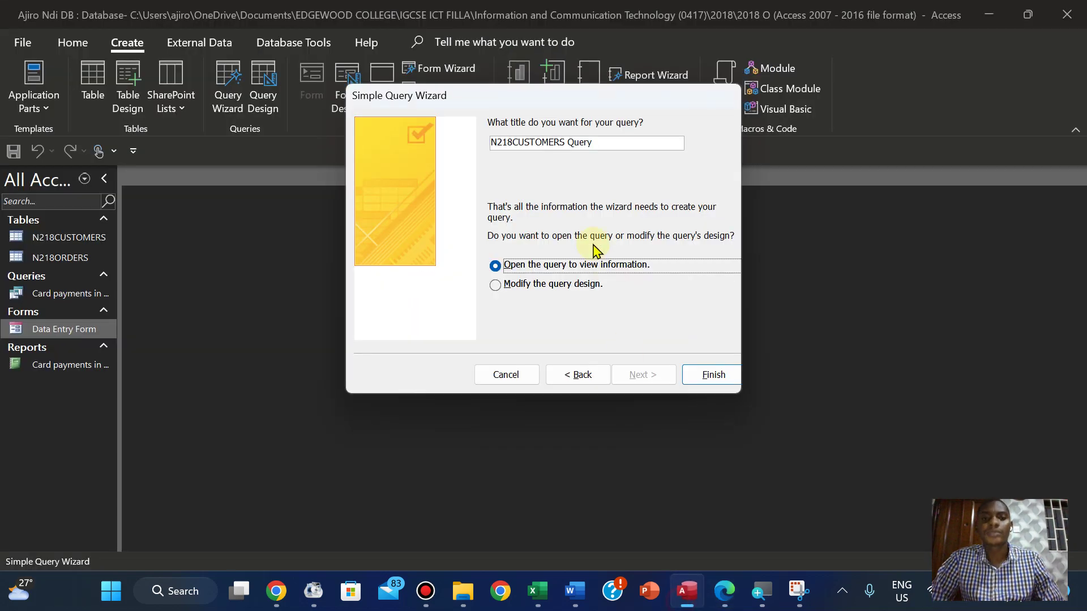
{"action": "left_click", "coordinate": [601, 142]}
{"action": "key", "text": "BackSpace"}
{"action": "key", "text": "BackSpace"}
{"action": "key", "text": "BackSpace"}
{"action": "key", "text": "BackSpace"}
{"action": "key", "text": "BackSpace"}
{"action": "key", "text": "BackSpace"}
{"action": "key", "text": "BackSpace"}
{"action": "key", "text": "BackSpace"}
{"action": "key", "text": "BackSpace"}
{"action": "key", "text": "BackSpace"}
{"action": "key", "text": "BackSpace"}
{"action": "key", "text": "BackSpace"}
{"action": "key", "text": "BackSpace"}
{"action": "key", "text": "BackSpace"}
{"action": "key", "text": "BackSpace"}
{"action": "key", "text": "BackSpace"}
{"action": "key", "text": "BackSpace"}
{"action": "key", "text": "BackSpace"}
{"action": "key", "text": "BackSpace"}
{"action": "key", "text": "ctrl+v"}
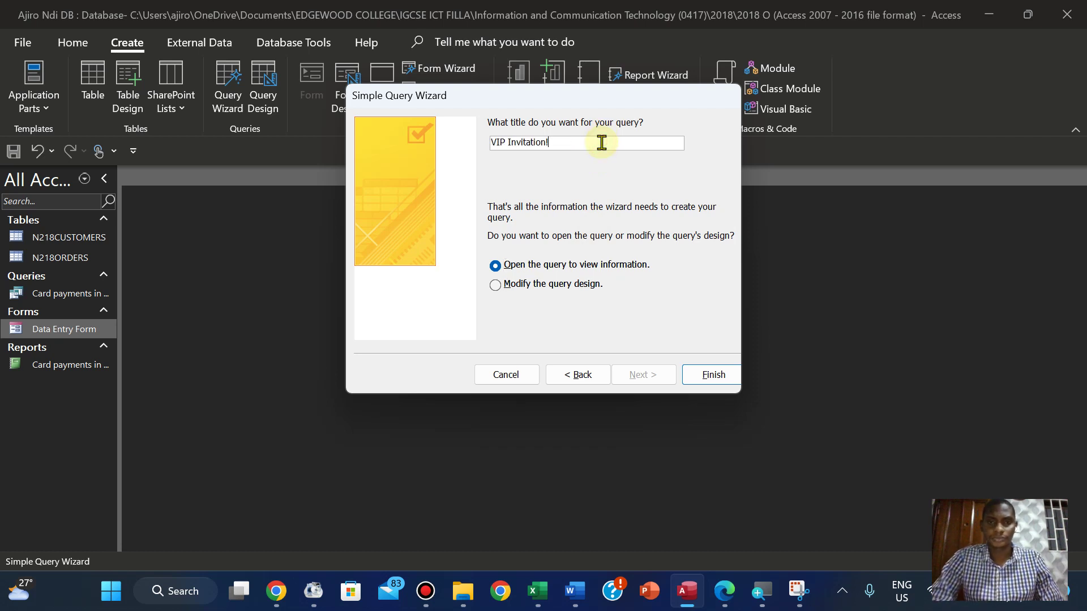
{"action": "left_click", "coordinate": [701, 377]}
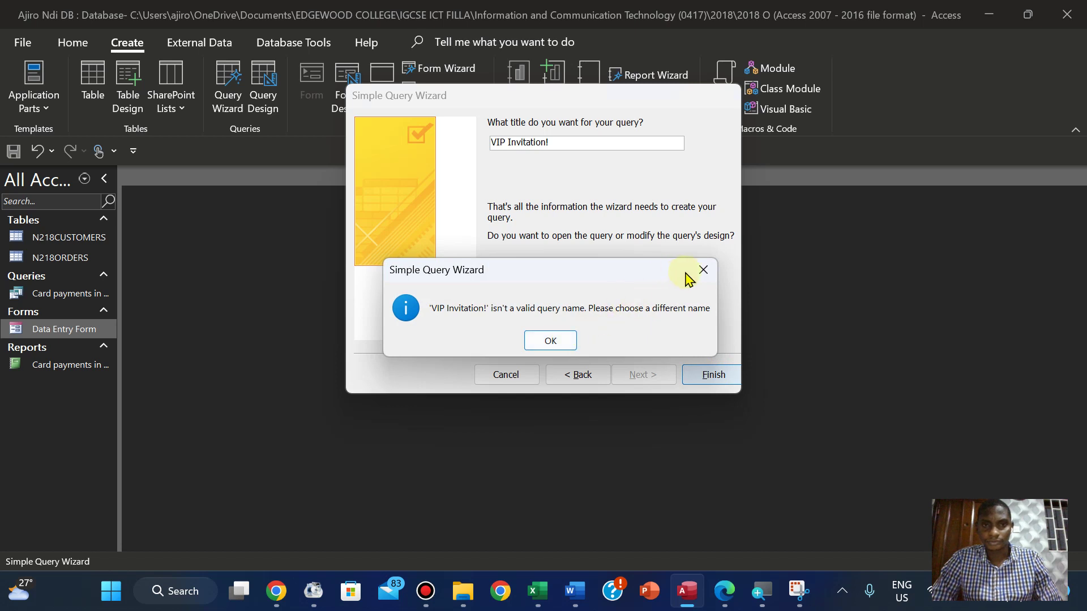
{"action": "left_click", "coordinate": [703, 270]}
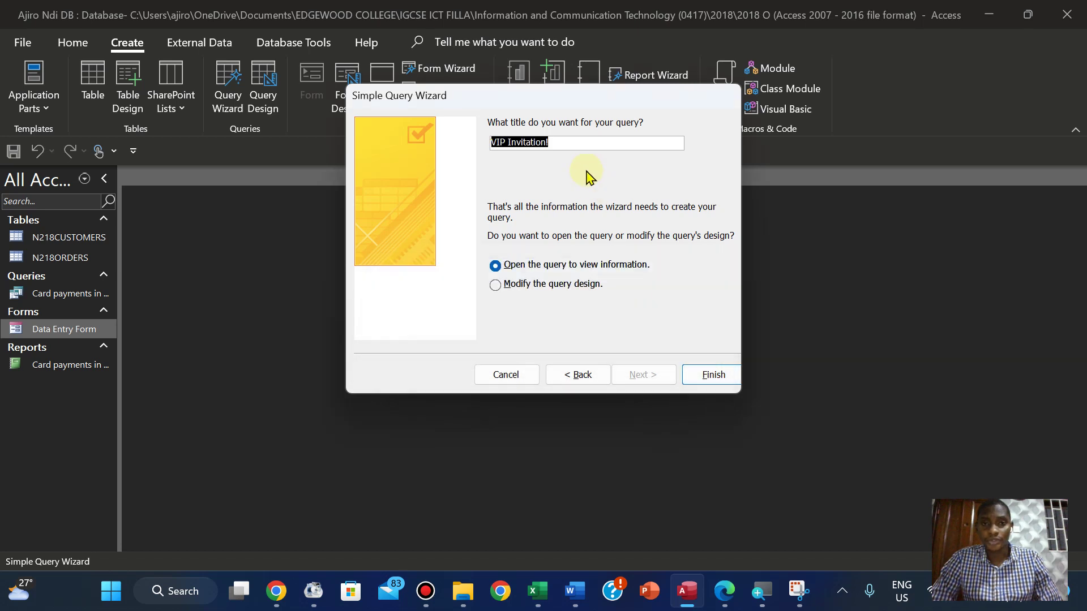
{"action": "left_click", "coordinate": [565, 140]}
{"action": "key", "text": "BackSpace"}
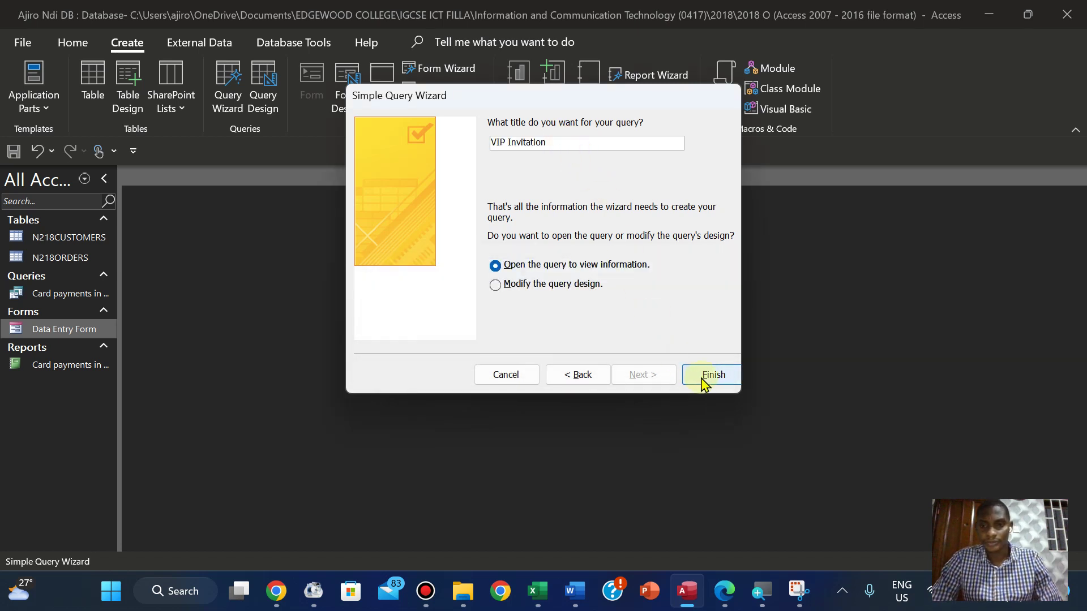
{"action": "left_click", "coordinate": [707, 376]}
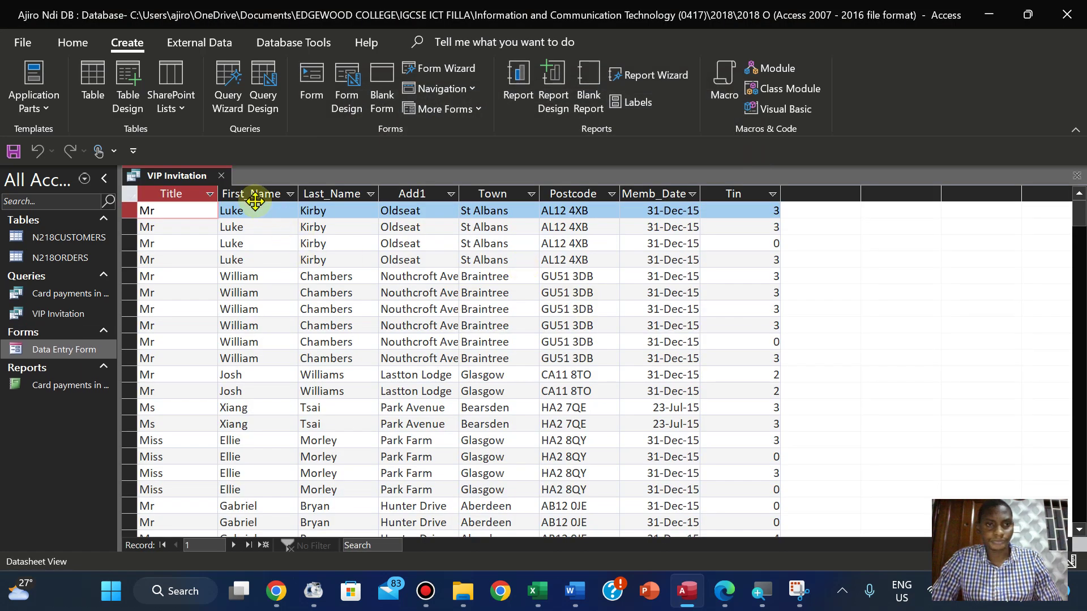
Autofit the Title, First_Name, Town, Postcode, Memb_Date and Tin columns to their contents
{"action": "double_click", "coordinate": [218, 199]}
{"action": "double_click", "coordinate": [260, 194]}
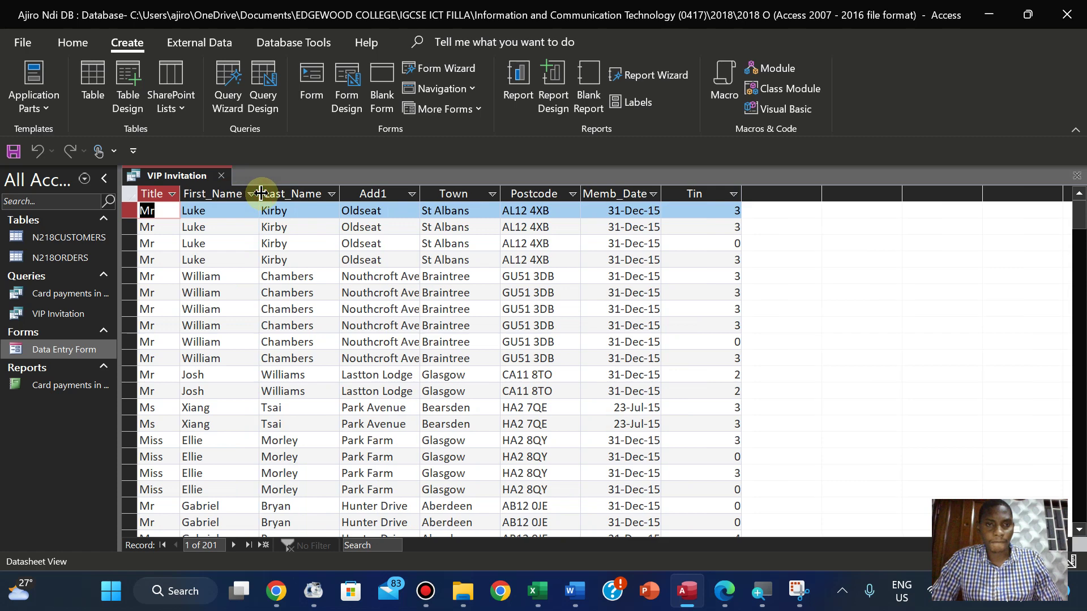
{"action": "left_click", "coordinate": [493, 194]}
{"action": "left_click", "coordinate": [501, 196]}
{"action": "double_click", "coordinate": [501, 192]}
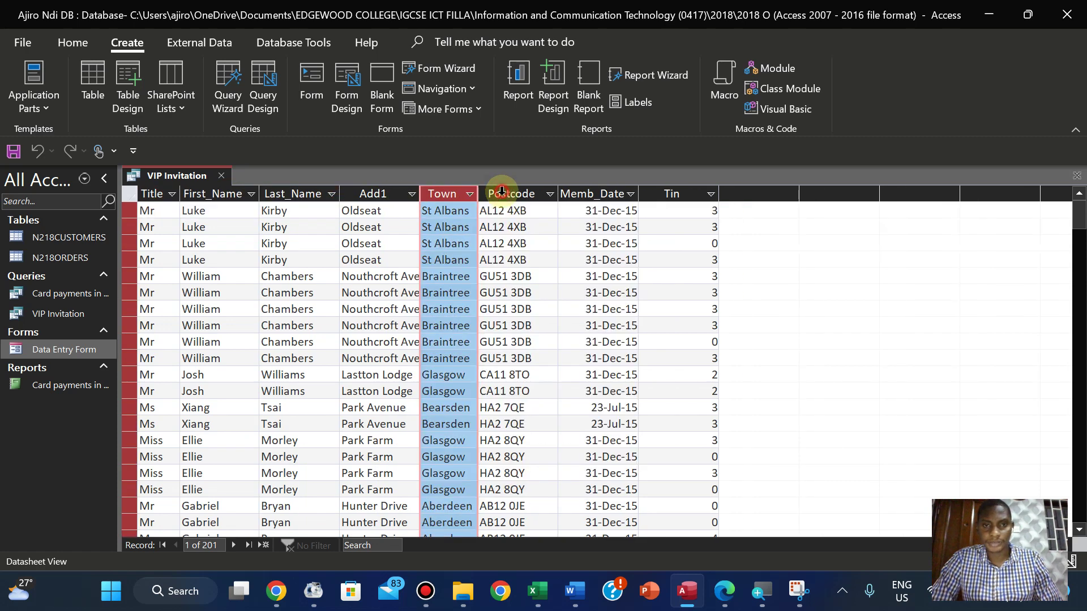
{"action": "double_click", "coordinate": [559, 194]}
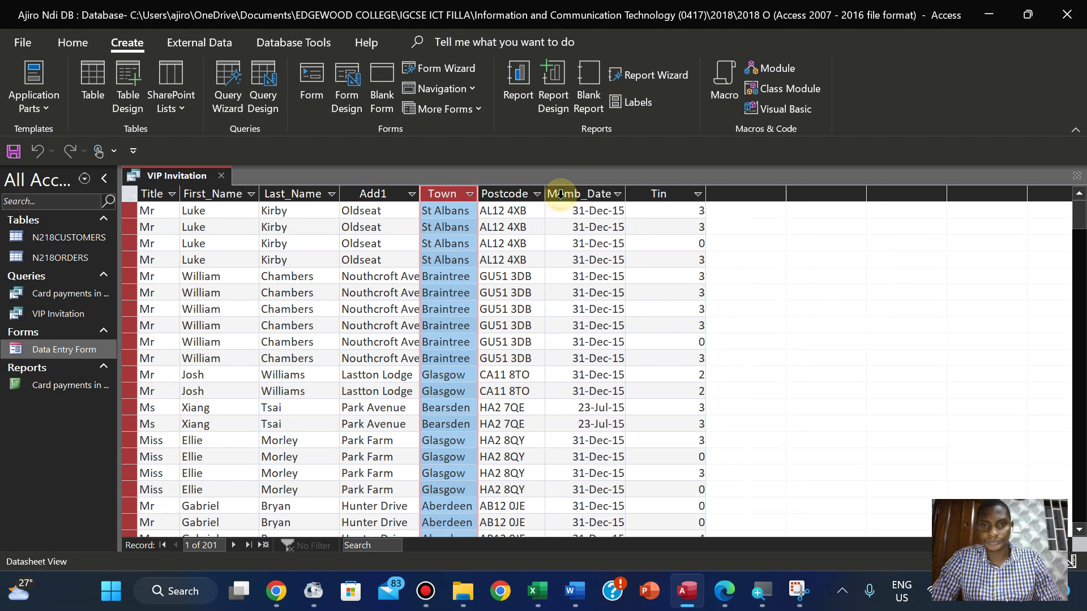
{"action": "double_click", "coordinate": [626, 194]}
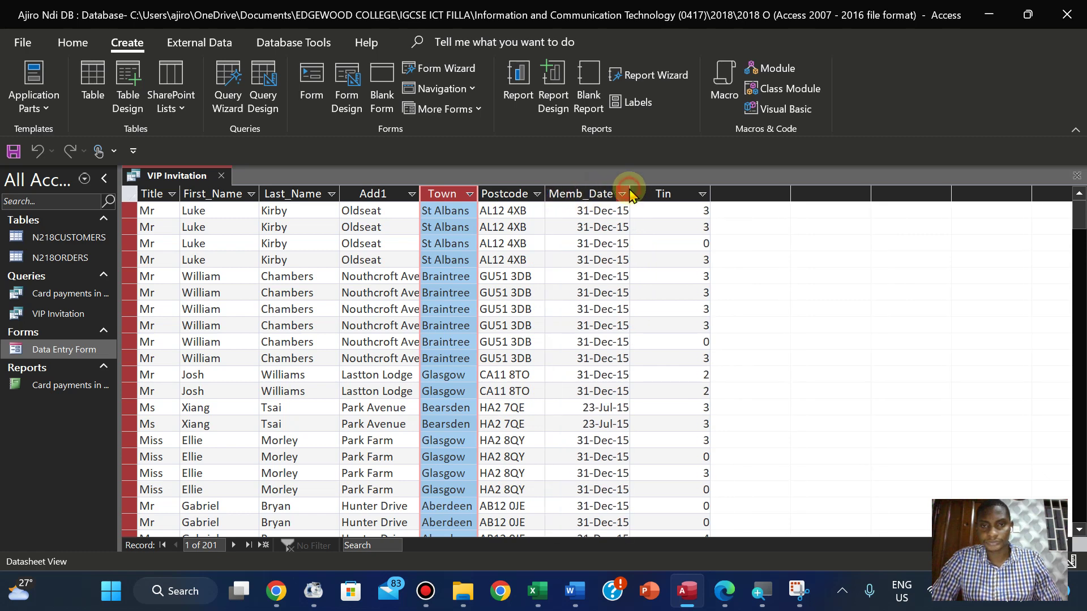
{"action": "double_click", "coordinate": [710, 194]}
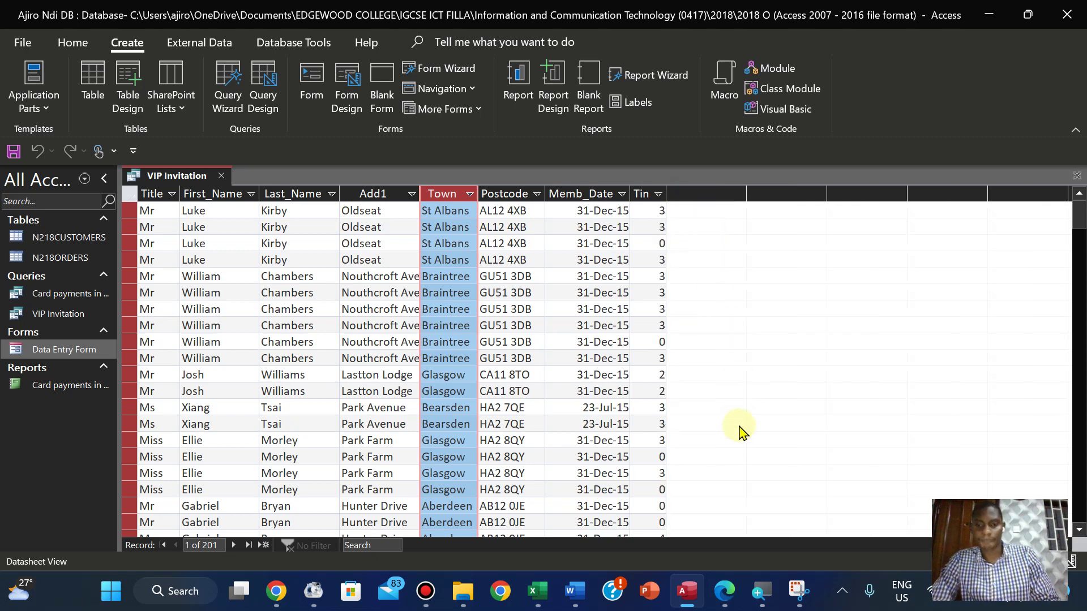
{"action": "left_click", "coordinate": [292, 309]}
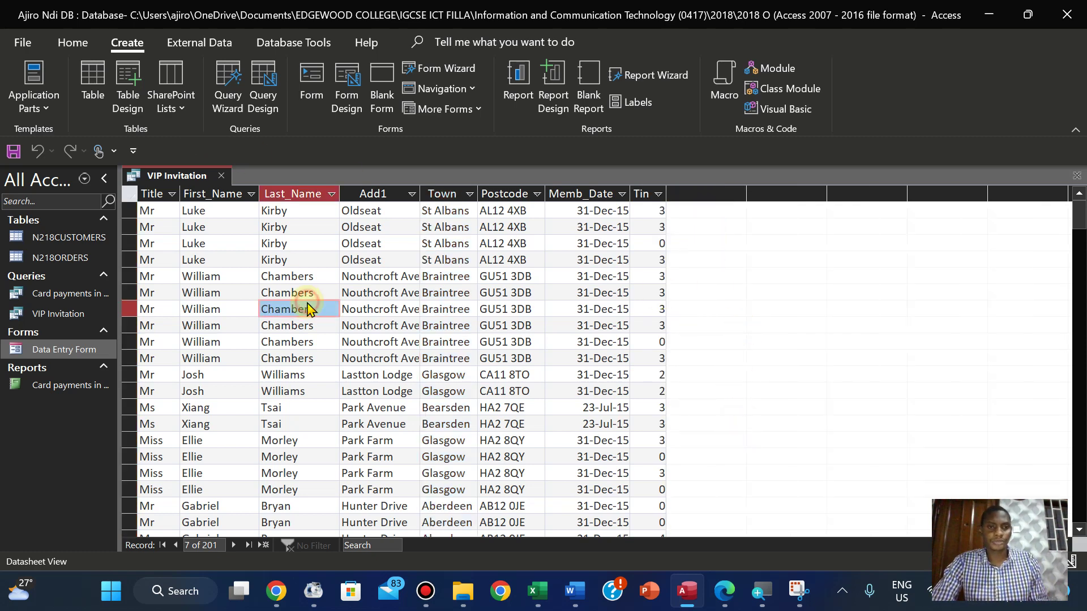
Switch to Design View and expand the N218ORDERS and N218CUSTOMERS field lists
{"action": "left_click", "coordinate": [72, 42]}
{"action": "left_click", "coordinate": [23, 102]}
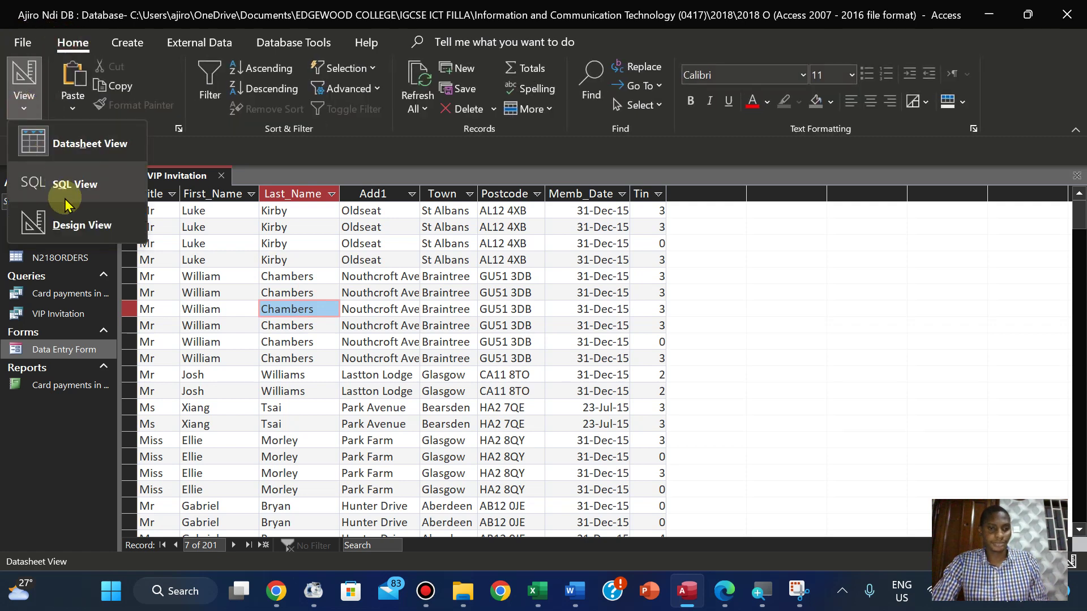
{"action": "left_click", "coordinate": [64, 226]}
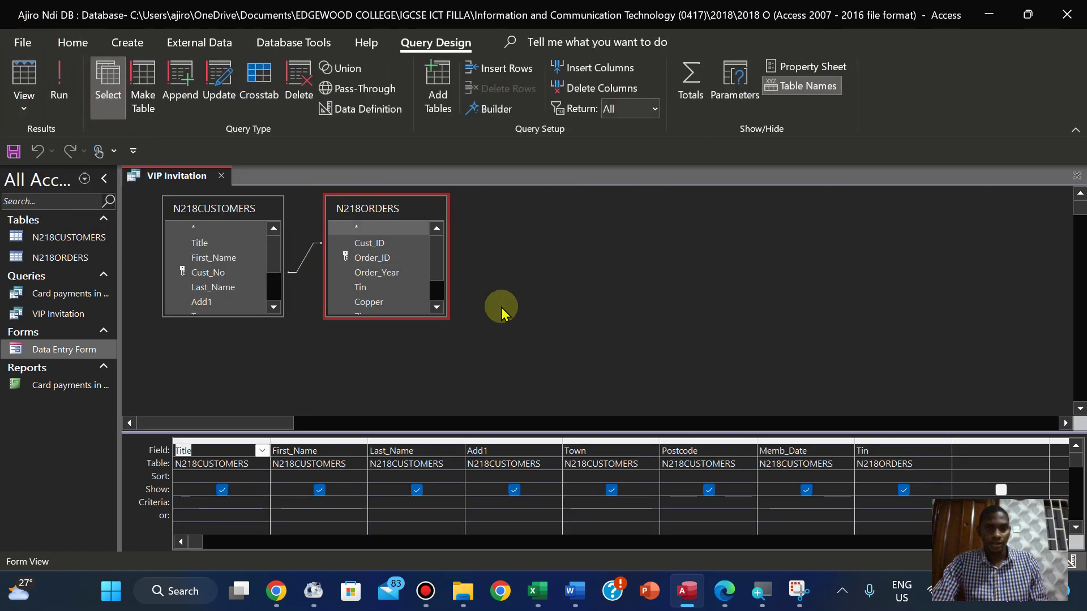
{"action": "double_click", "coordinate": [398, 318]}
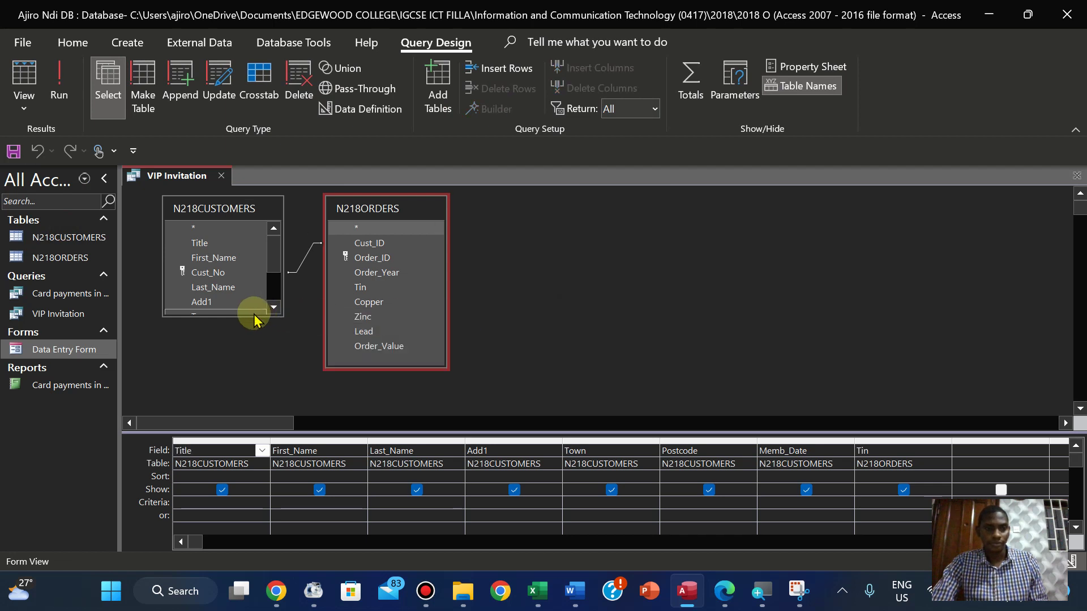
{"action": "double_click", "coordinate": [234, 314]}
{"action": "left_click", "coordinate": [655, 347]}
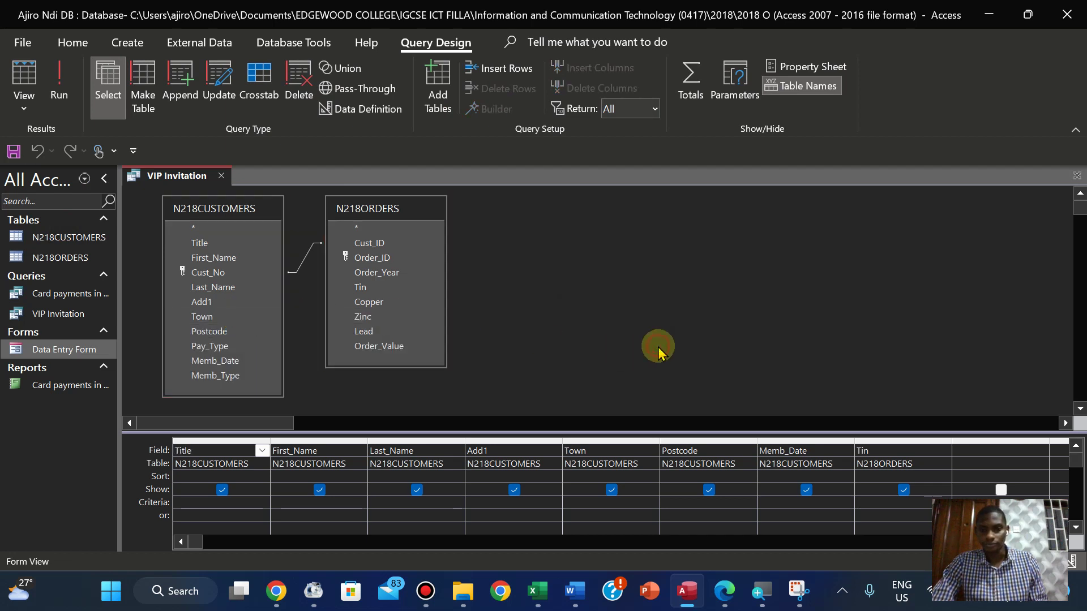
Copy 'Adult or Family' from question 28's criteria in the exam PDF
{"action": "left_click", "coordinate": [729, 591]}
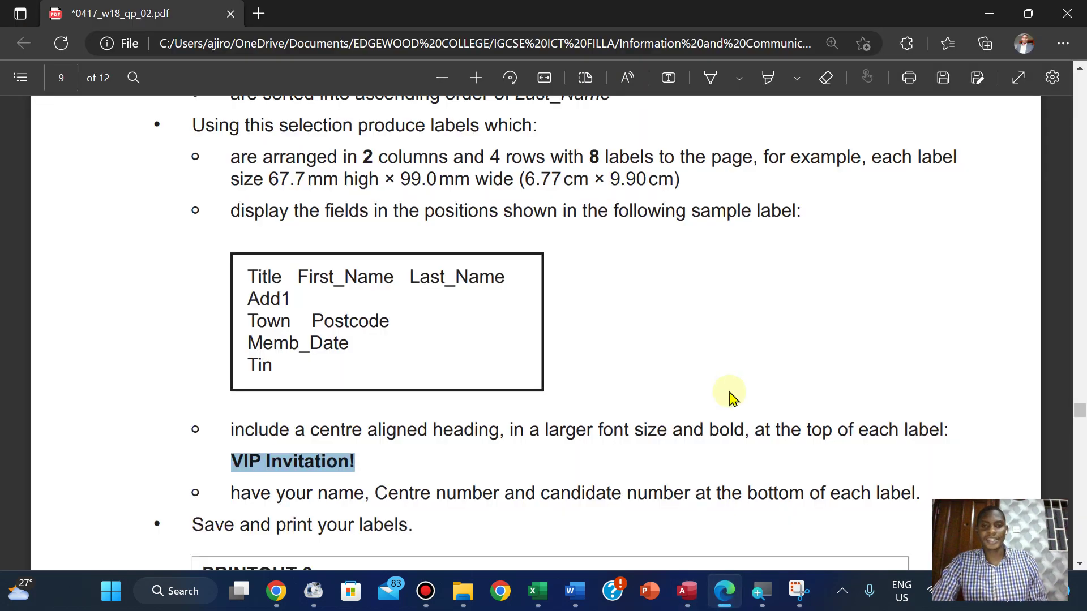
{"action": "scroll", "coordinate": [730, 395], "scroll_direction": "up", "scroll_amount": 5}
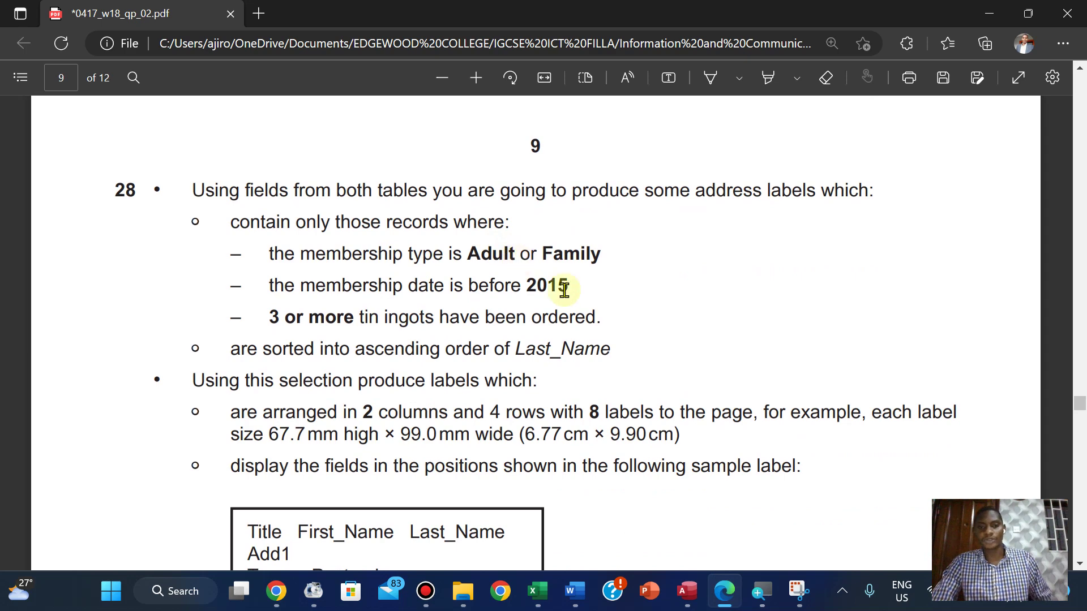
{"action": "left_click_drag", "start_coordinate": [470, 255], "coordinate": [604, 253]}
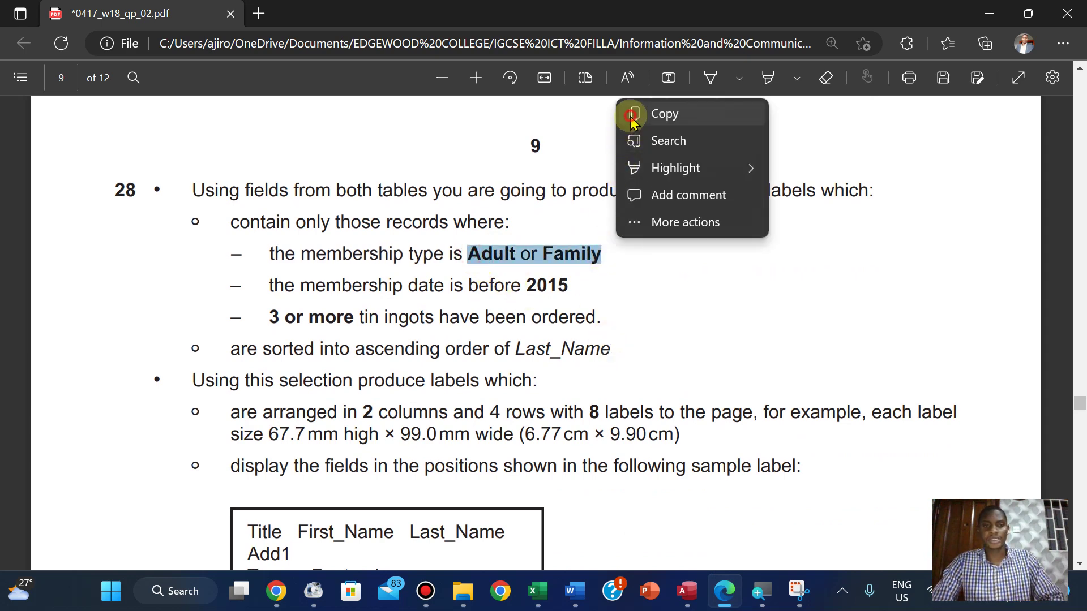
{"action": "left_click", "coordinate": [634, 117]}
{"action": "left_click", "coordinate": [685, 590]}
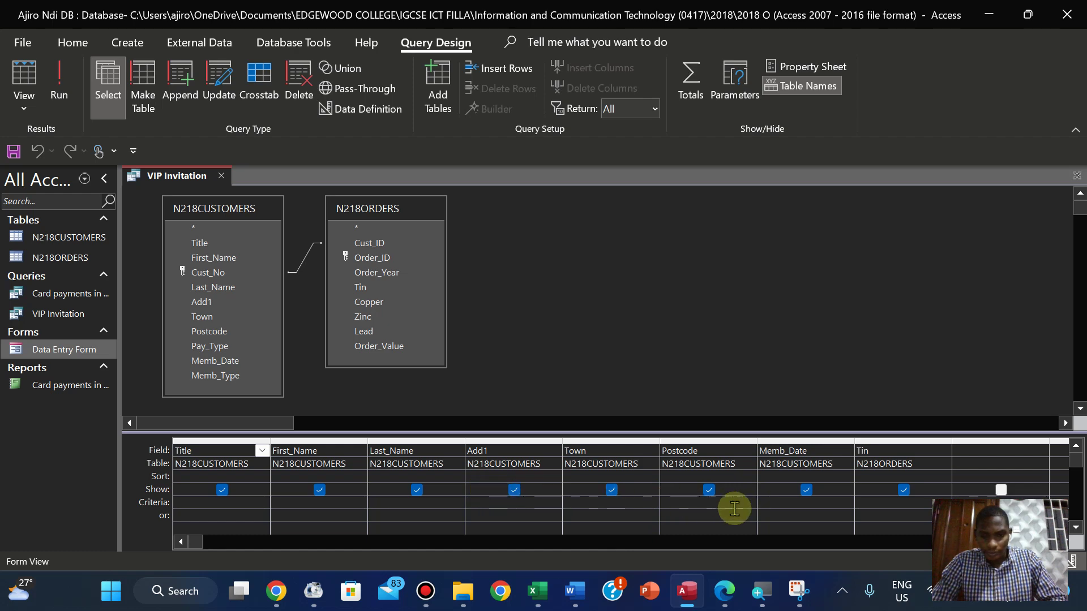
{"action": "left_click", "coordinate": [727, 602]}
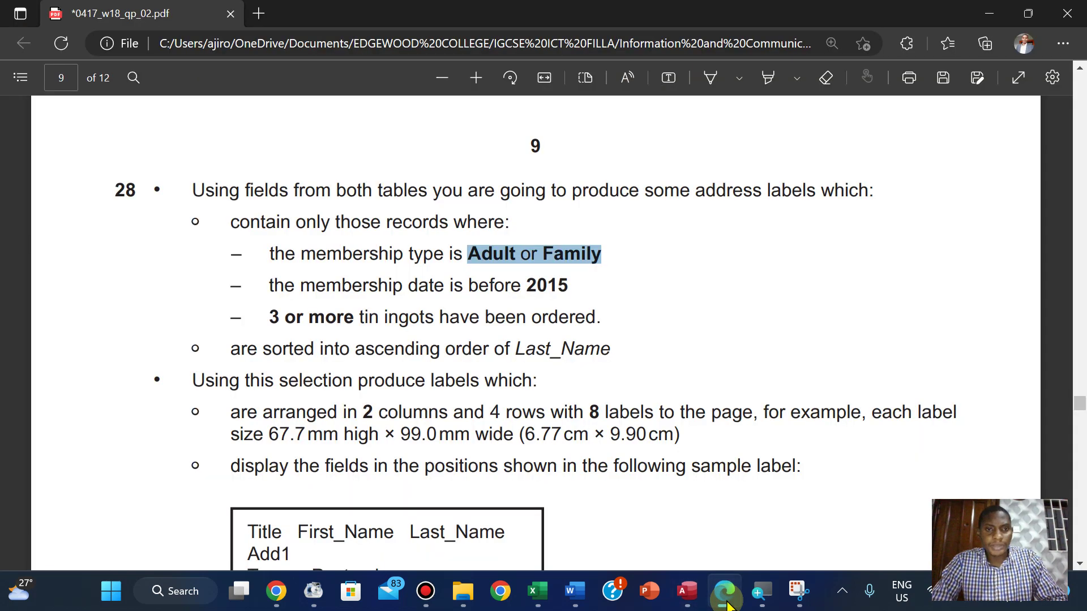
{"action": "left_click", "coordinate": [727, 602]}
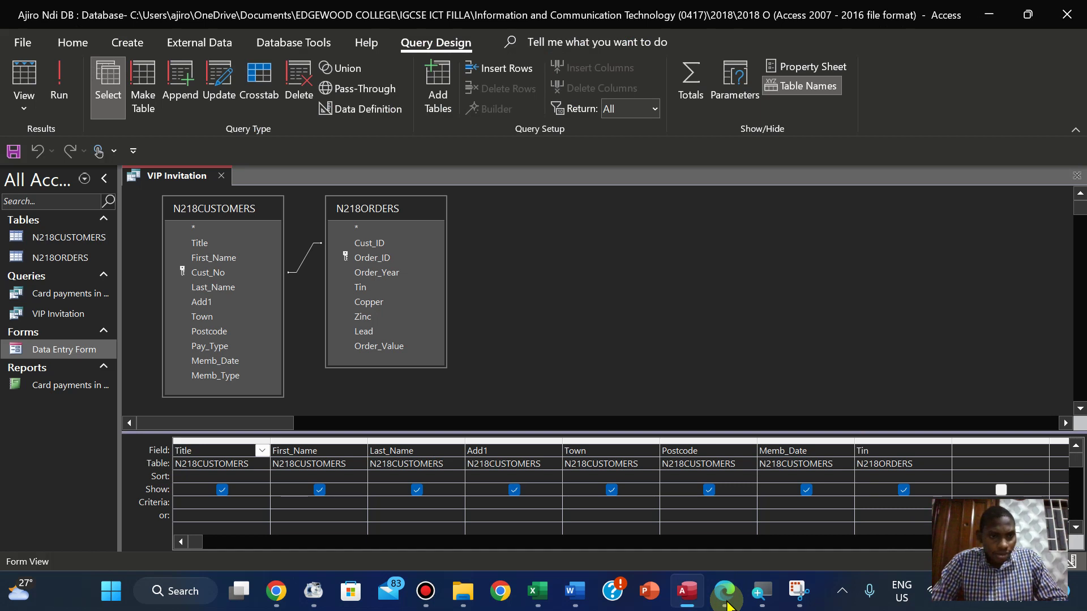
Add Memb_Type from N218CUSTOMERS as a new query column and test-run the query
{"action": "left_click", "coordinate": [988, 452]}
{"action": "left_click", "coordinate": [206, 379]}
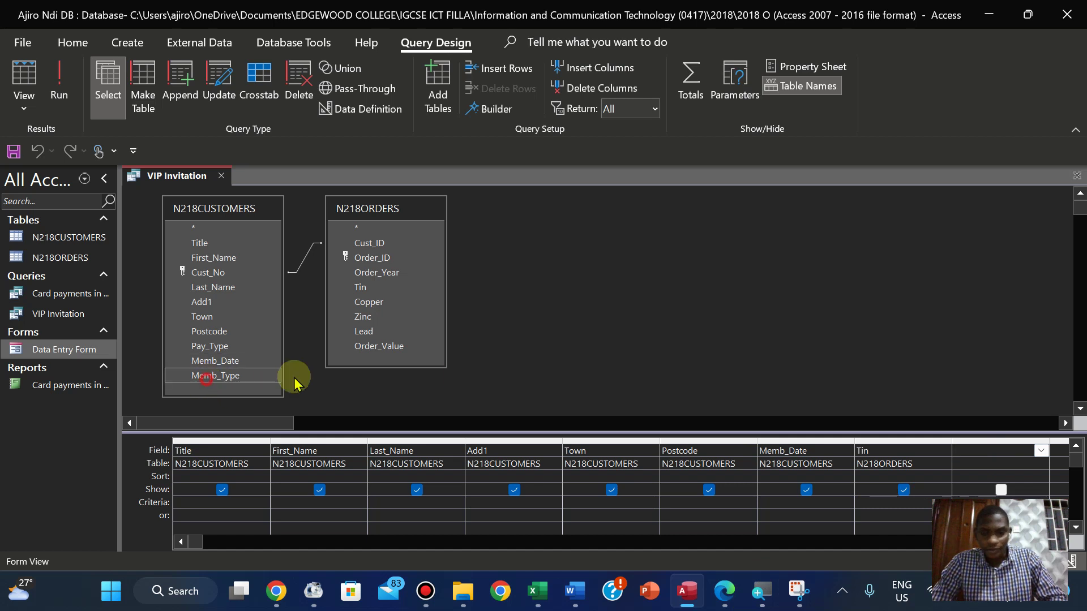
{"action": "left_click_drag", "start_coordinate": [294, 384], "coordinate": [983, 449]}
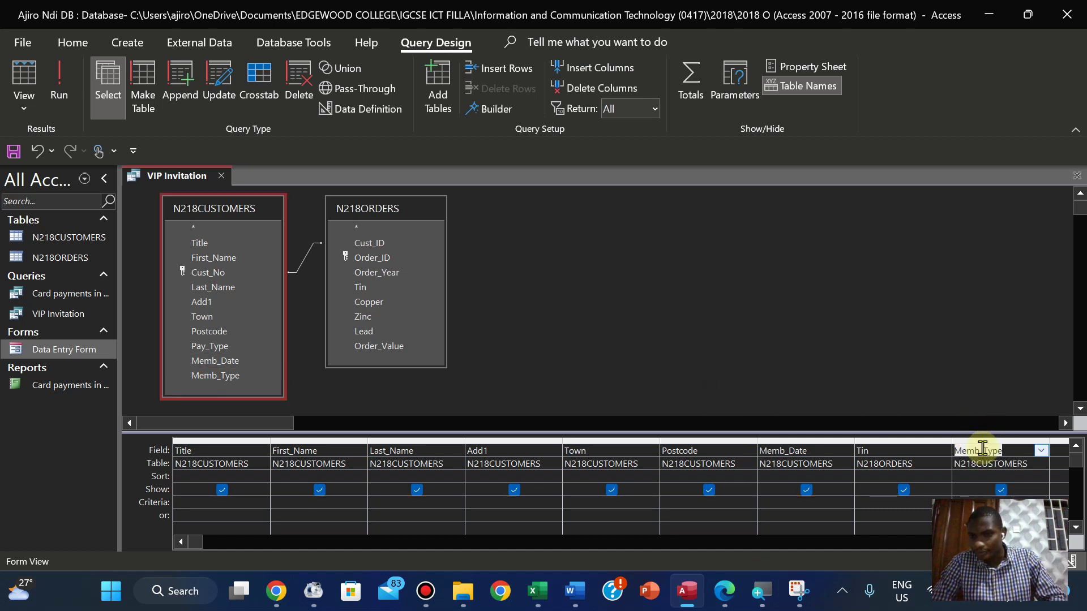
{"action": "left_click", "coordinate": [975, 506]}
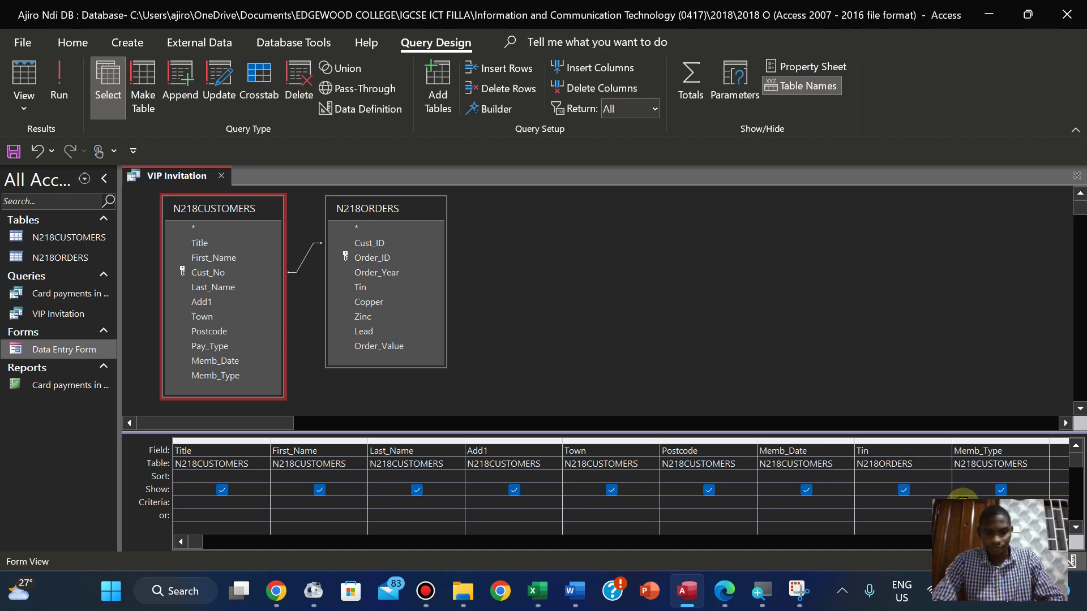
{"action": "left_click", "coordinate": [52, 94]}
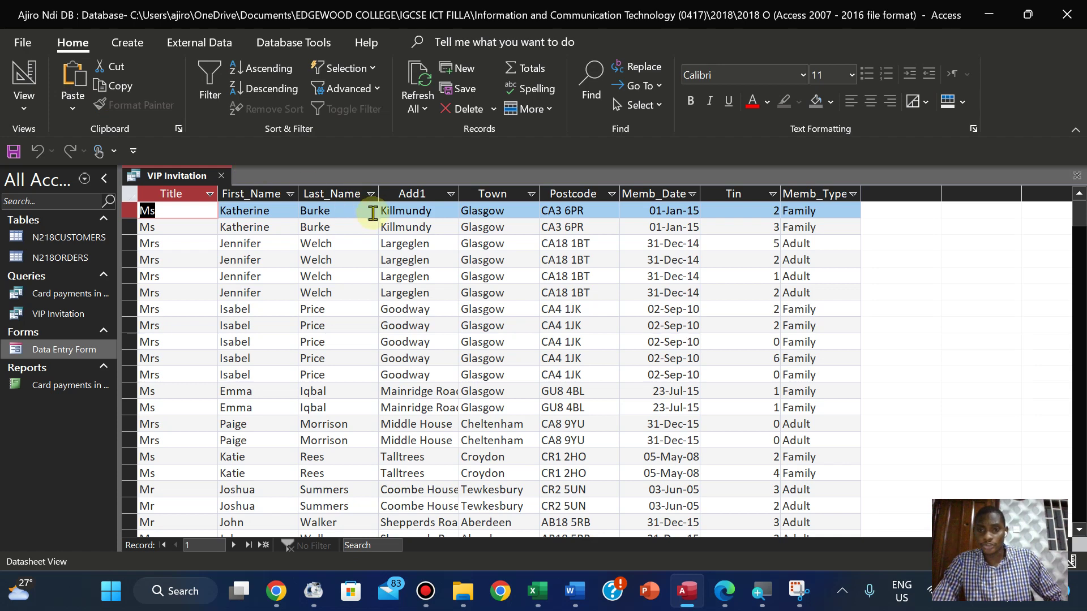
{"action": "left_click", "coordinate": [10, 101]}
{"action": "left_click", "coordinate": [51, 223]}
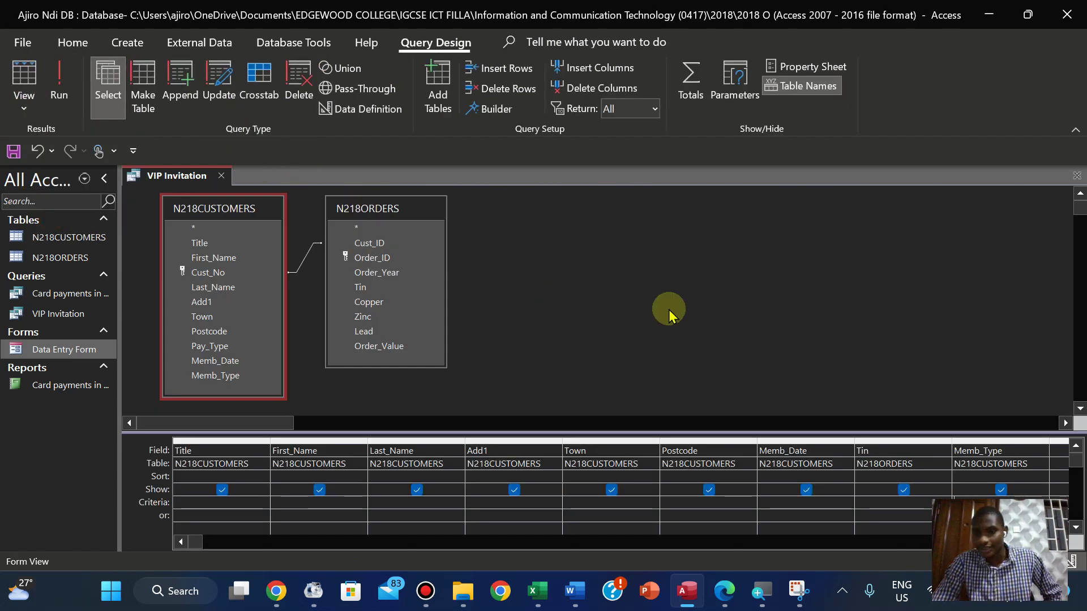
Untick Show for Memb_Type, rerun to get 38 records, and return to Design View
{"action": "left_click", "coordinate": [1017, 451]}
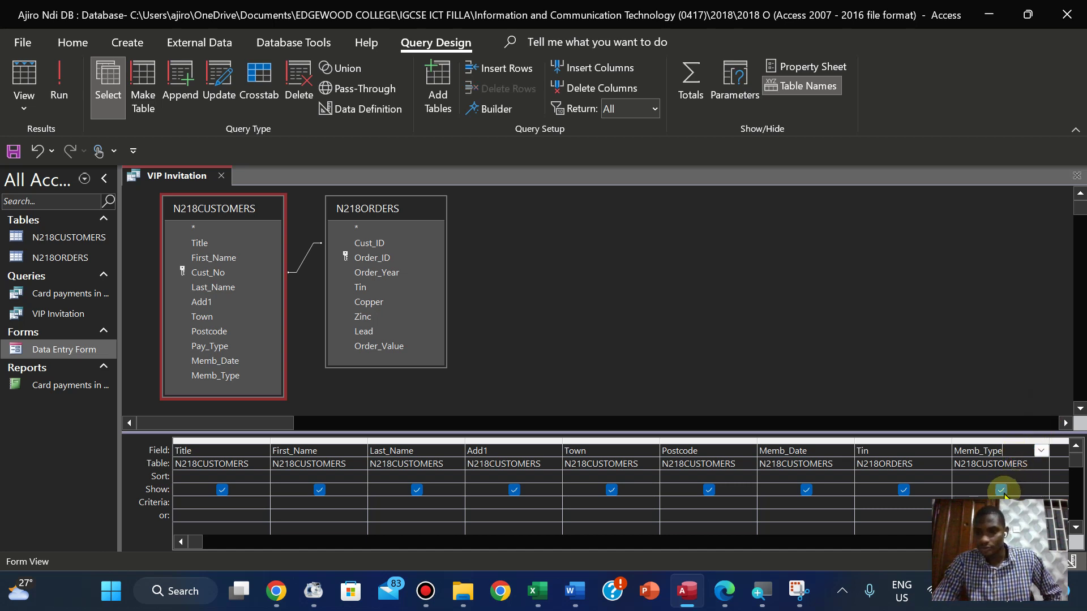
{"action": "left_click", "coordinate": [59, 82]}
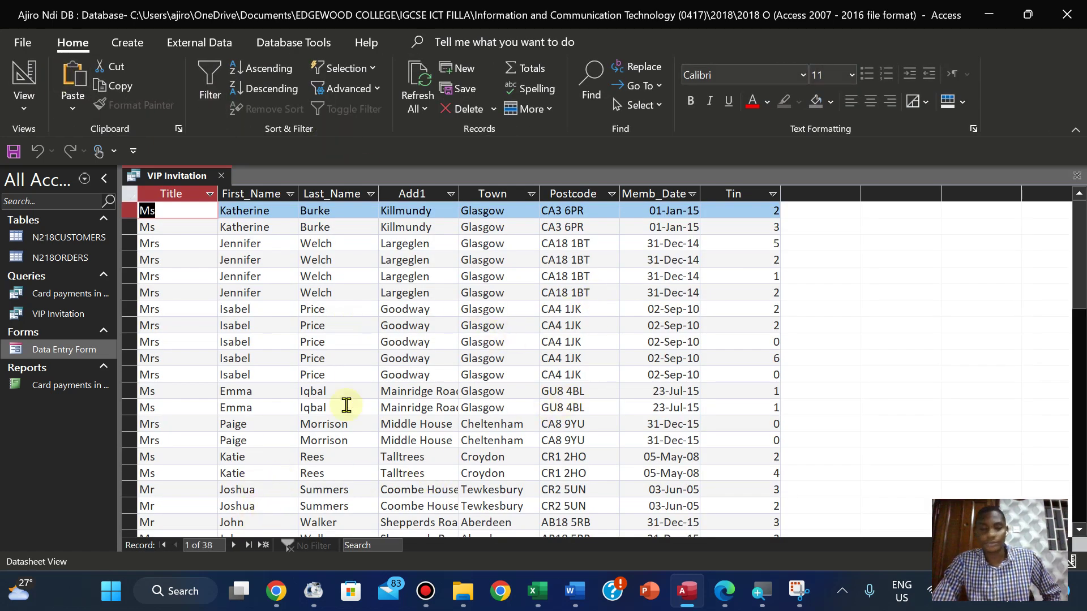
{"action": "left_click", "coordinate": [27, 111]}
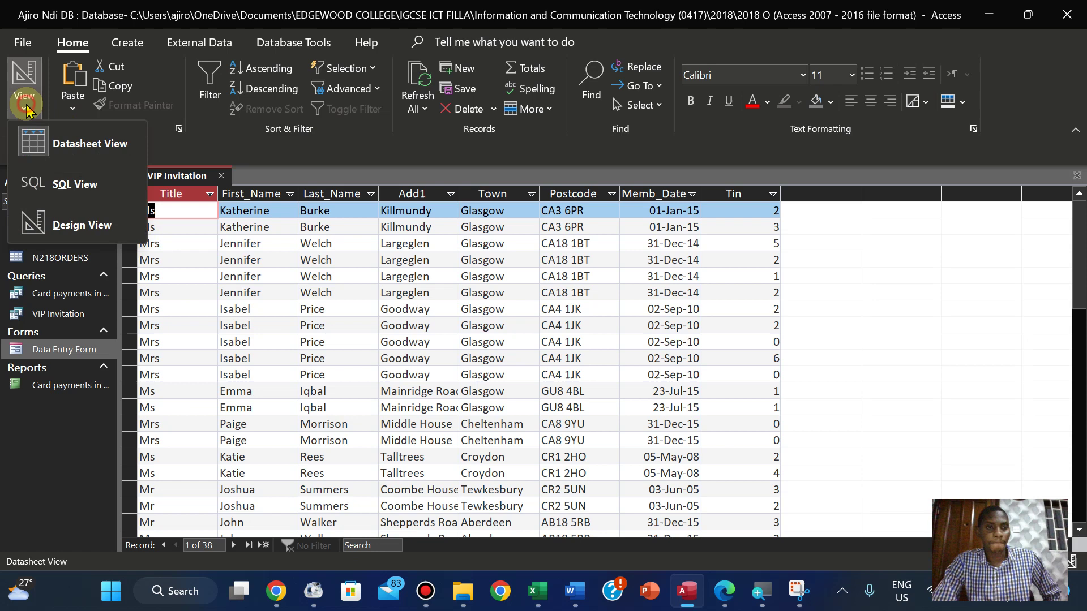
{"action": "left_click", "coordinate": [84, 232]}
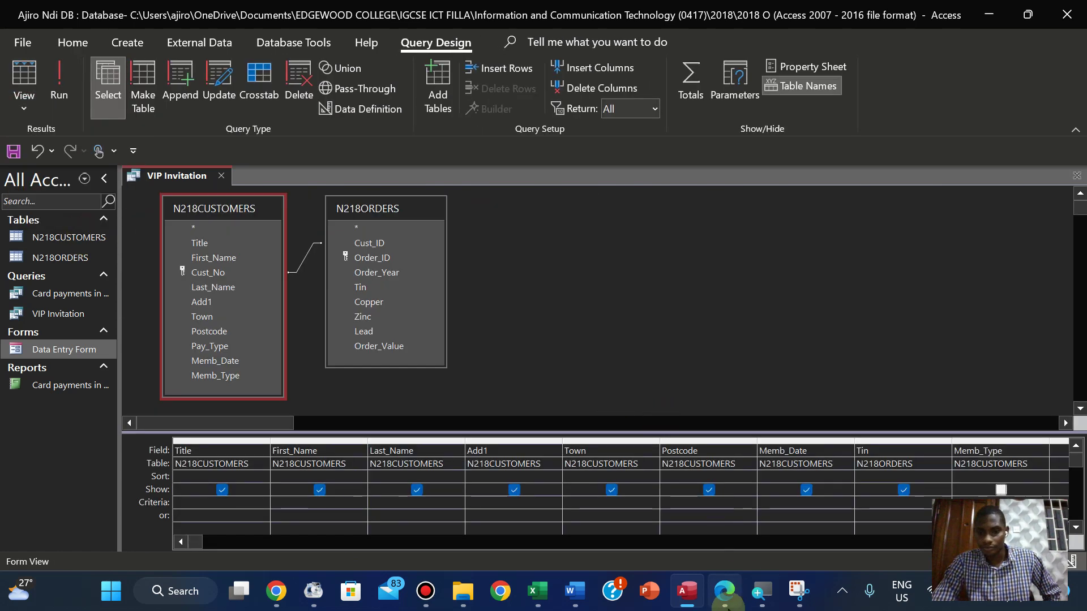
Check the exam's date condition and enter <2015 as the Memb_Date criterion
{"action": "left_click", "coordinate": [724, 591]}
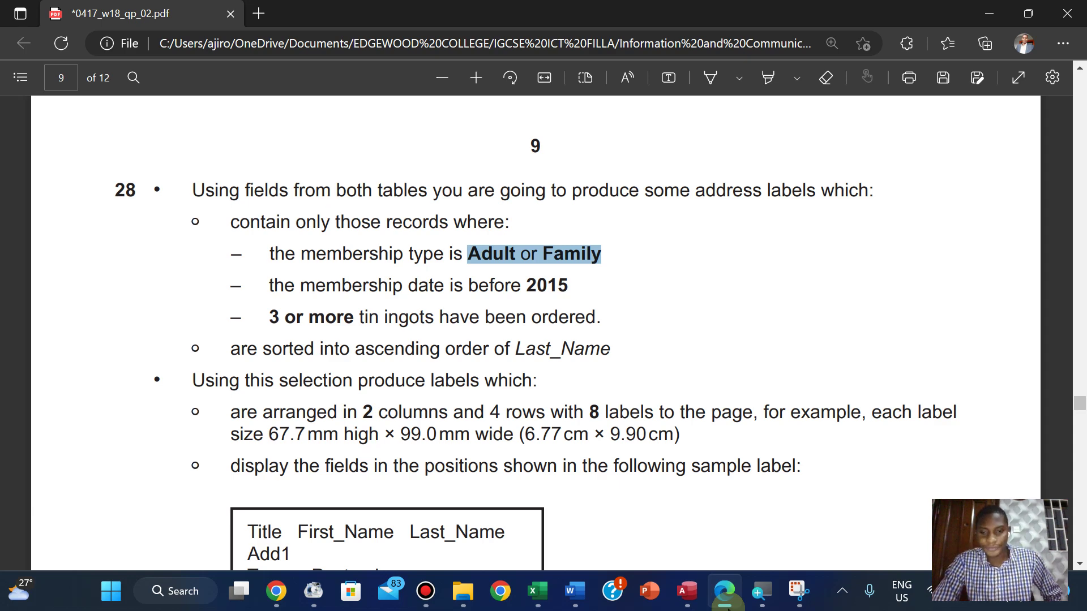
{"action": "left_click", "coordinate": [726, 605]}
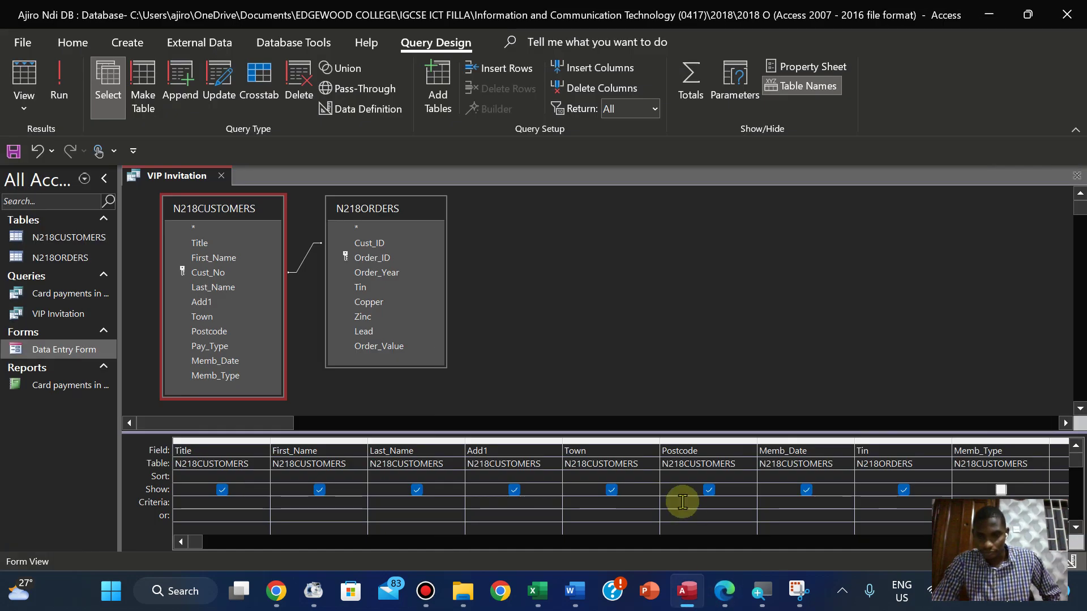
{"action": "left_click", "coordinate": [772, 503]}
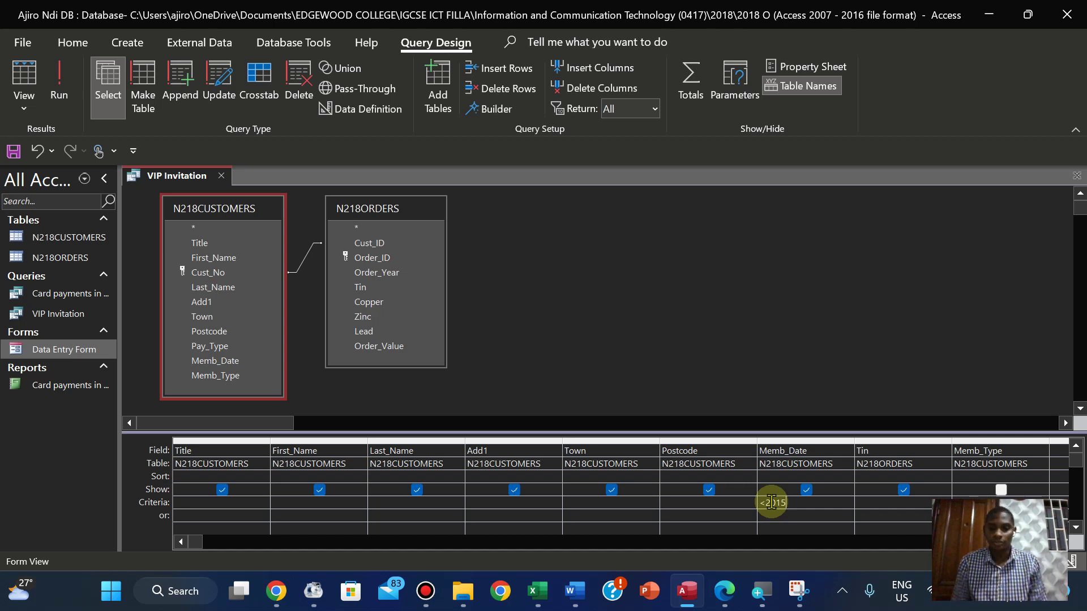
{"action": "left_click", "coordinate": [726, 591]}
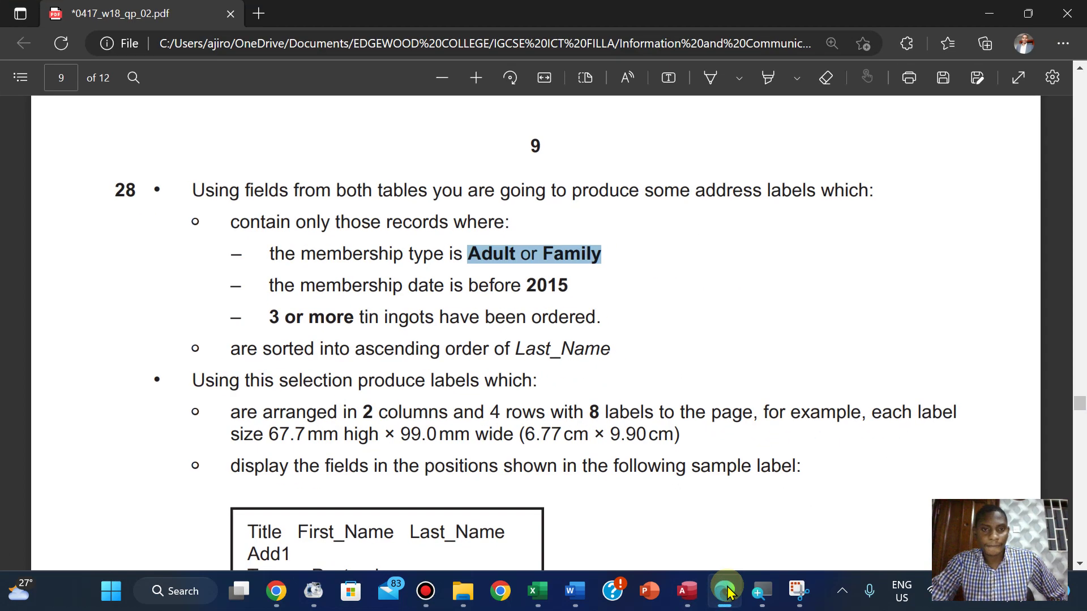
{"action": "left_click", "coordinate": [728, 591]}
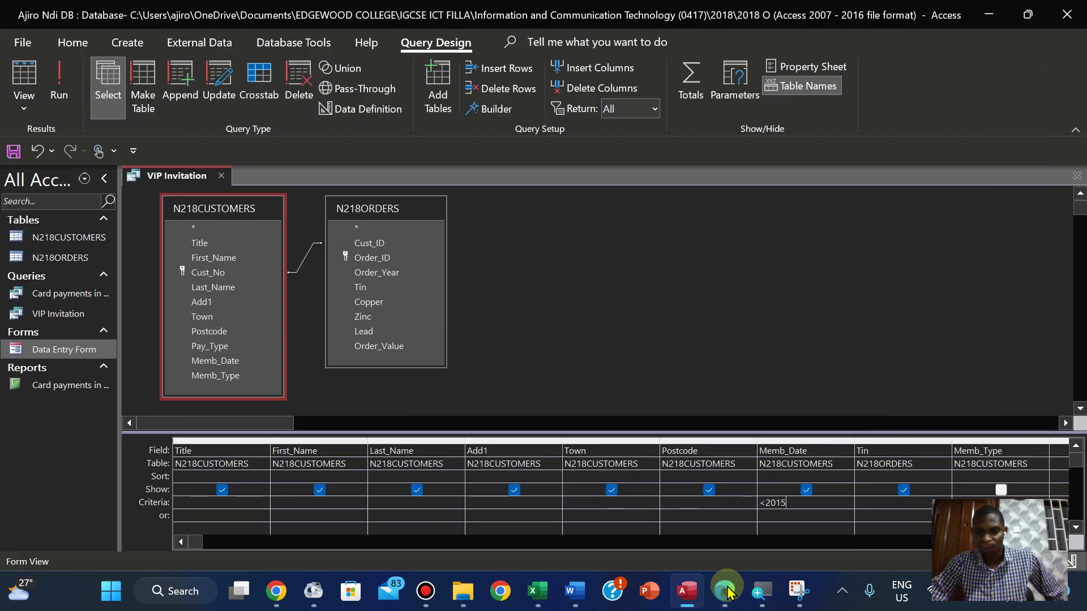
Test the query with the <2015 criterion, then without any Memb_Date criterion
{"action": "left_click", "coordinate": [59, 82]}
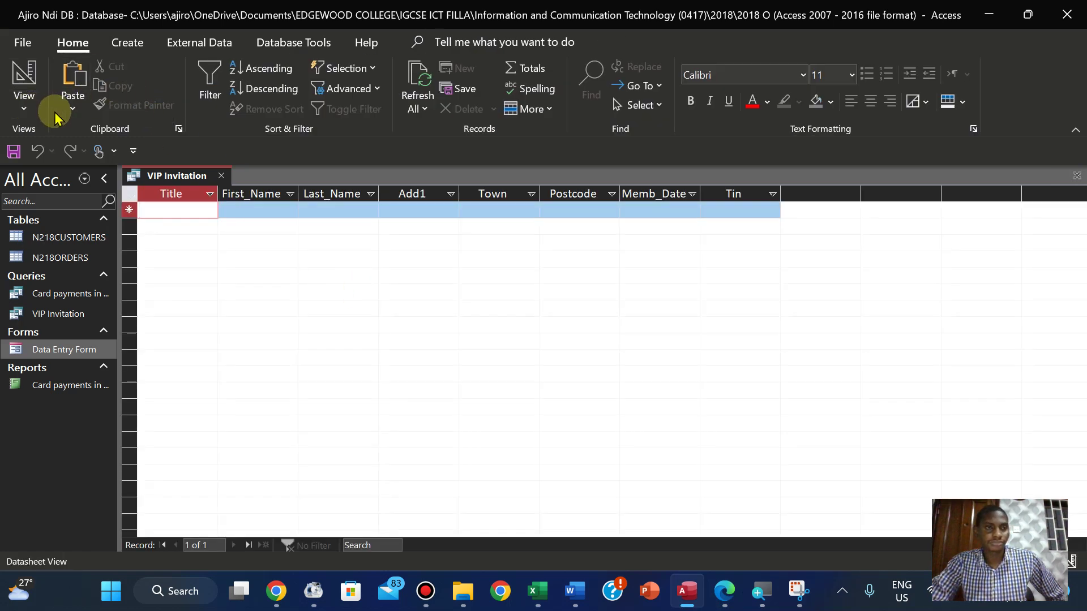
{"action": "left_click", "coordinate": [24, 102]}
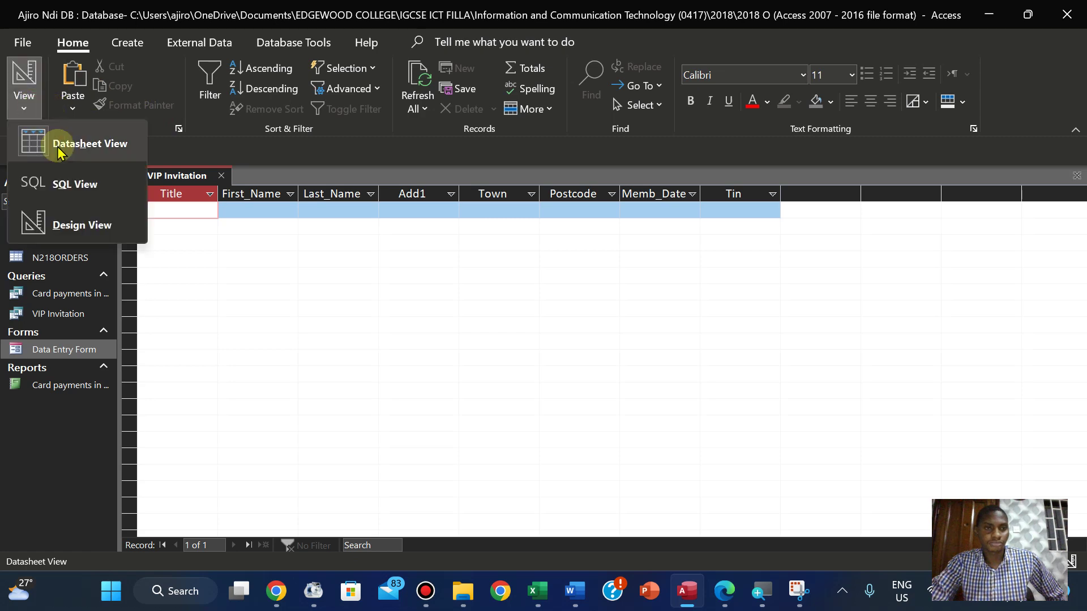
{"action": "left_click", "coordinate": [88, 231]}
{"action": "left_click", "coordinate": [796, 506]}
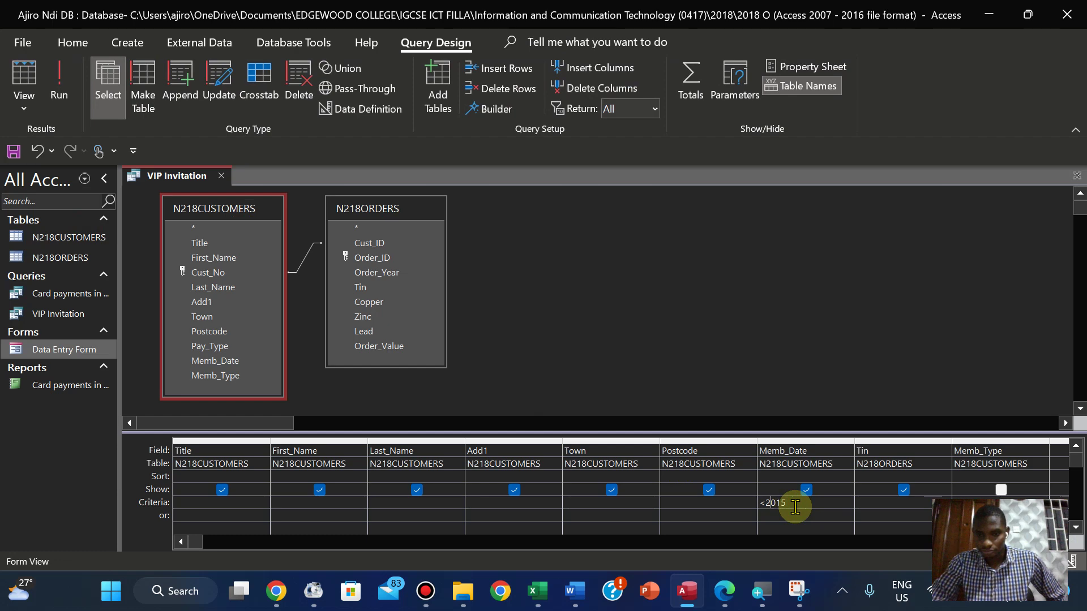
{"action": "left_click", "coordinate": [51, 74]}
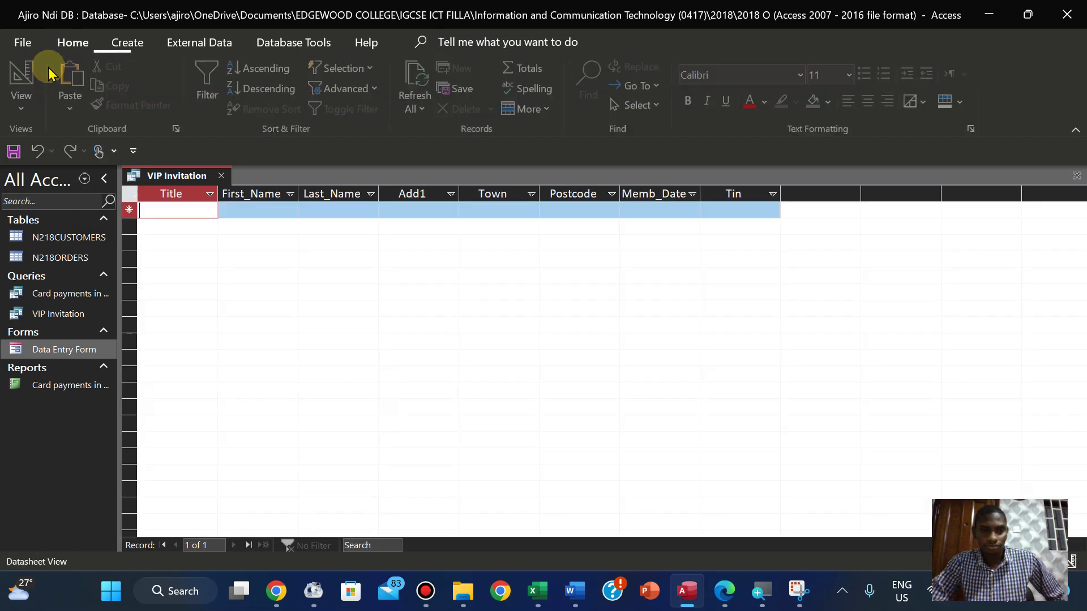
{"action": "left_click", "coordinate": [26, 101]}
{"action": "left_click", "coordinate": [82, 221]}
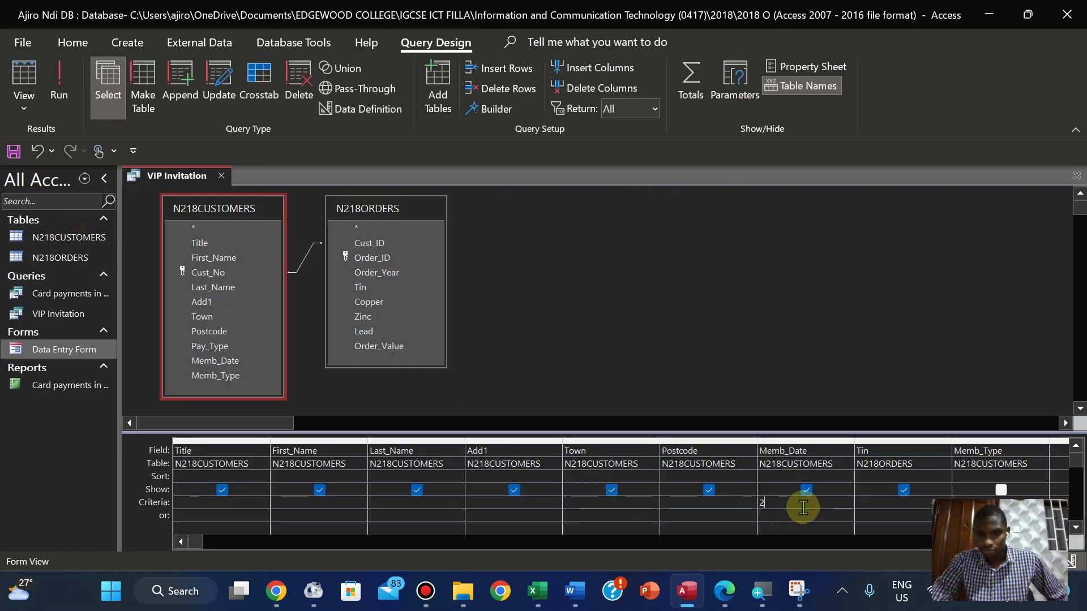
{"action": "left_click", "coordinate": [73, 90]}
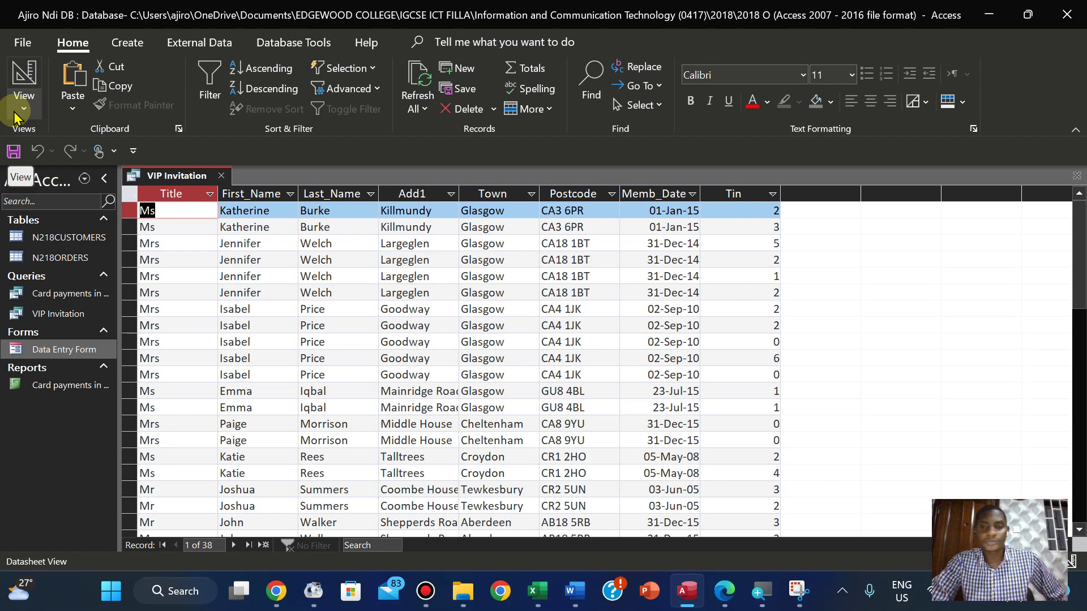
{"action": "left_click", "coordinate": [14, 116]}
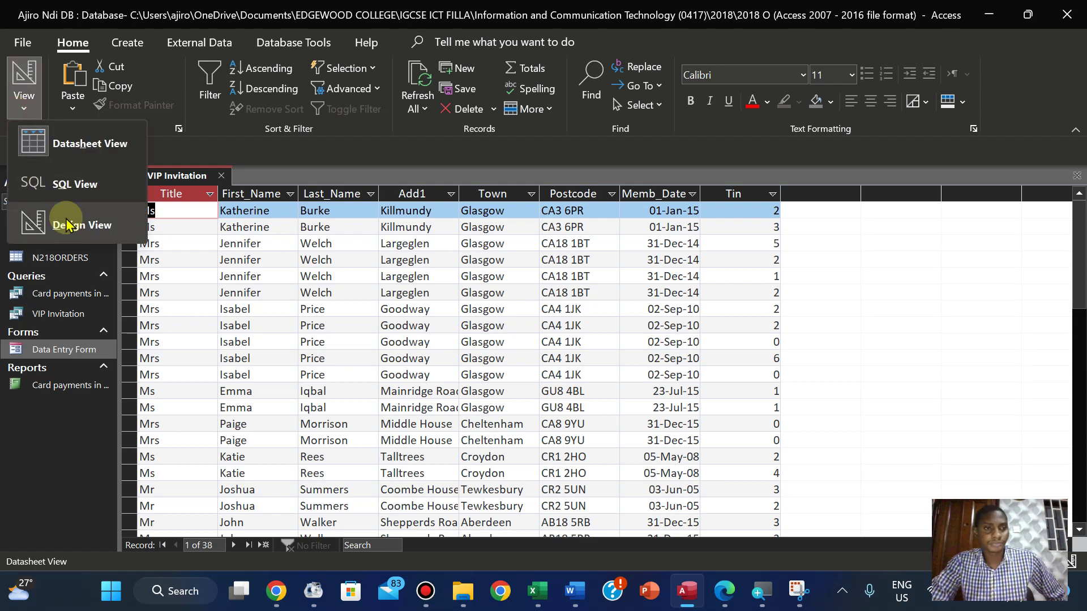
{"action": "left_click", "coordinate": [56, 228]}
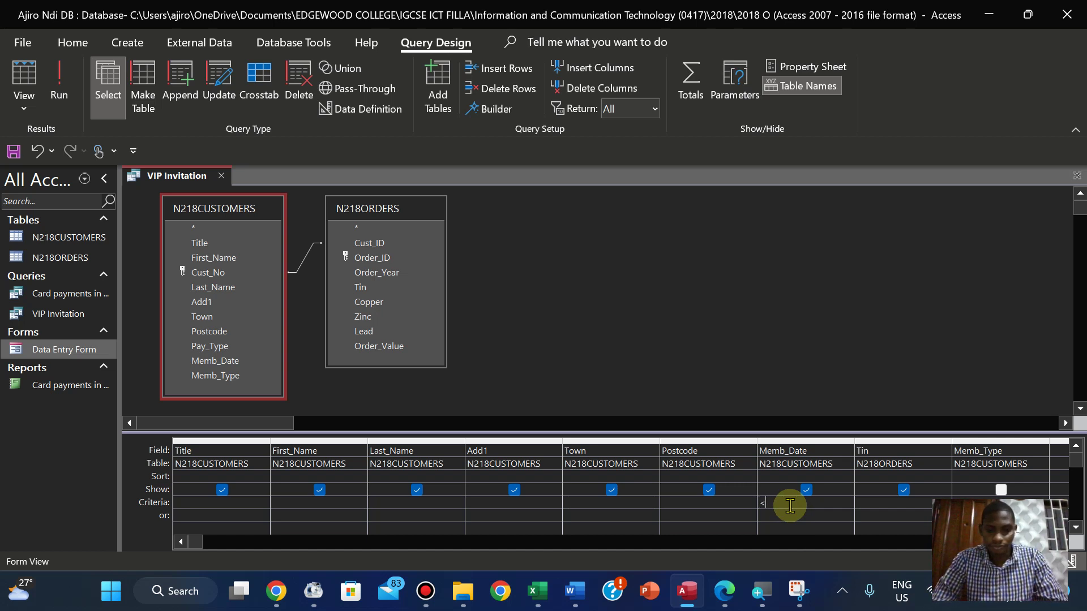
{"action": "key", "text": "BackSpace"}
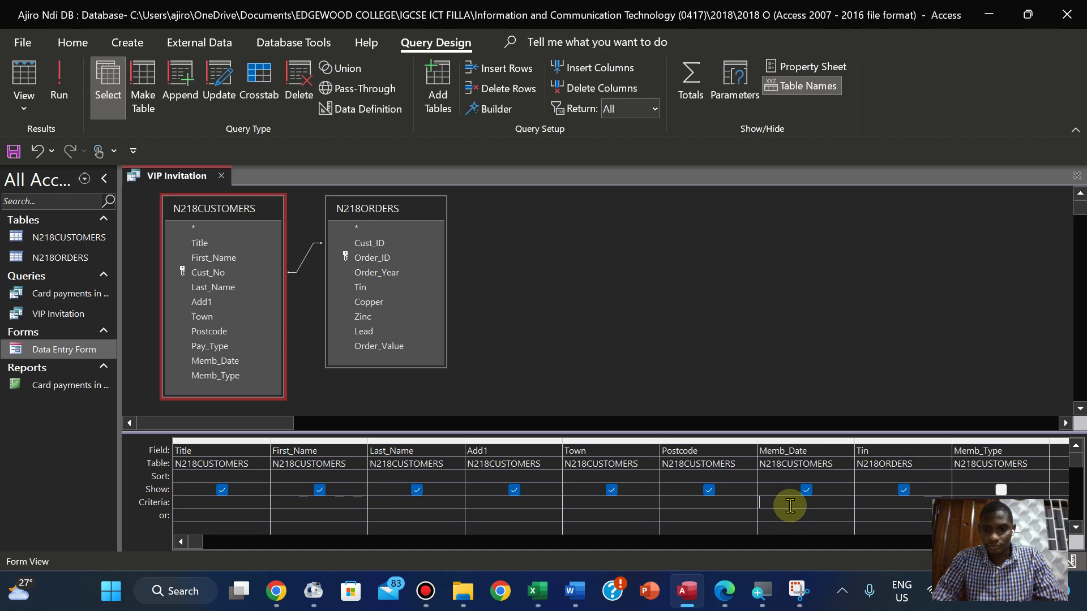
{"action": "left_click", "coordinate": [58, 110]}
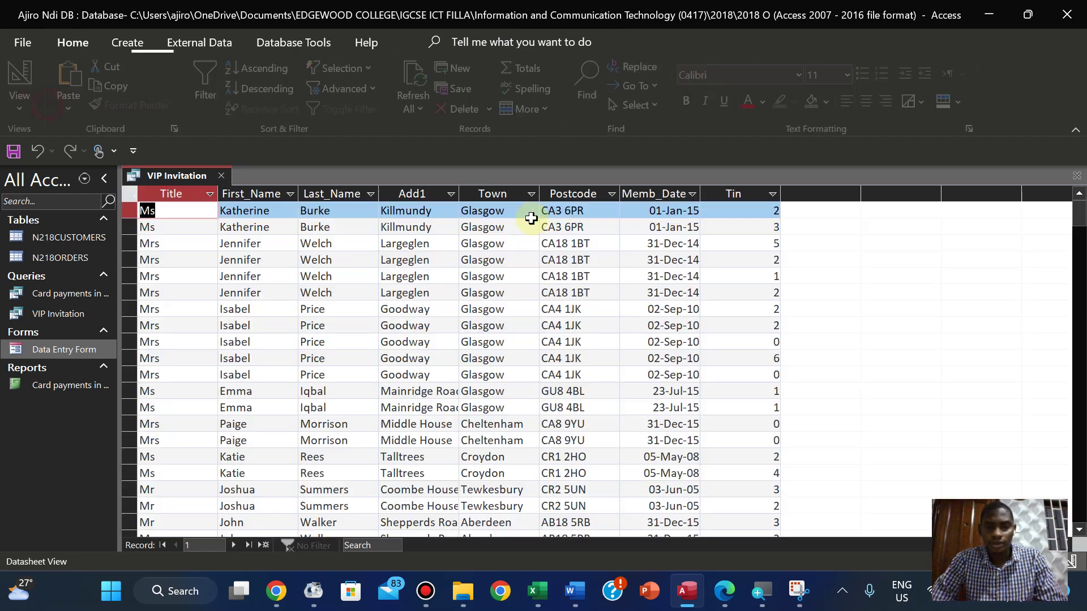
Set the Memb_Date criterion to <01-Jan-15 and run the query for 19 records
{"action": "left_click_drag", "start_coordinate": [648, 214], "coordinate": [700, 211]}
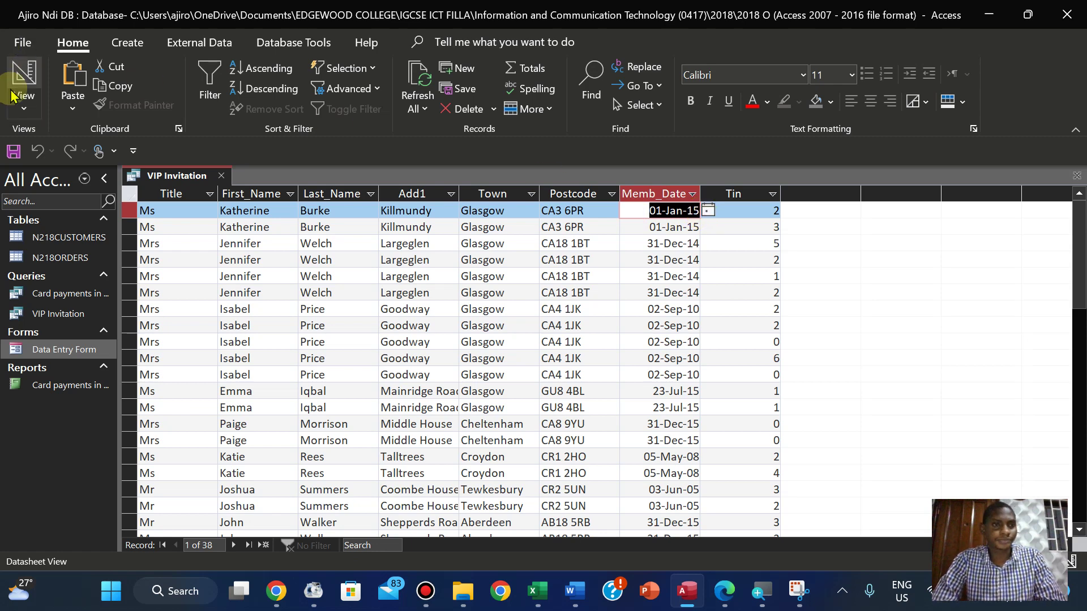
{"action": "left_click", "coordinate": [20, 105]}
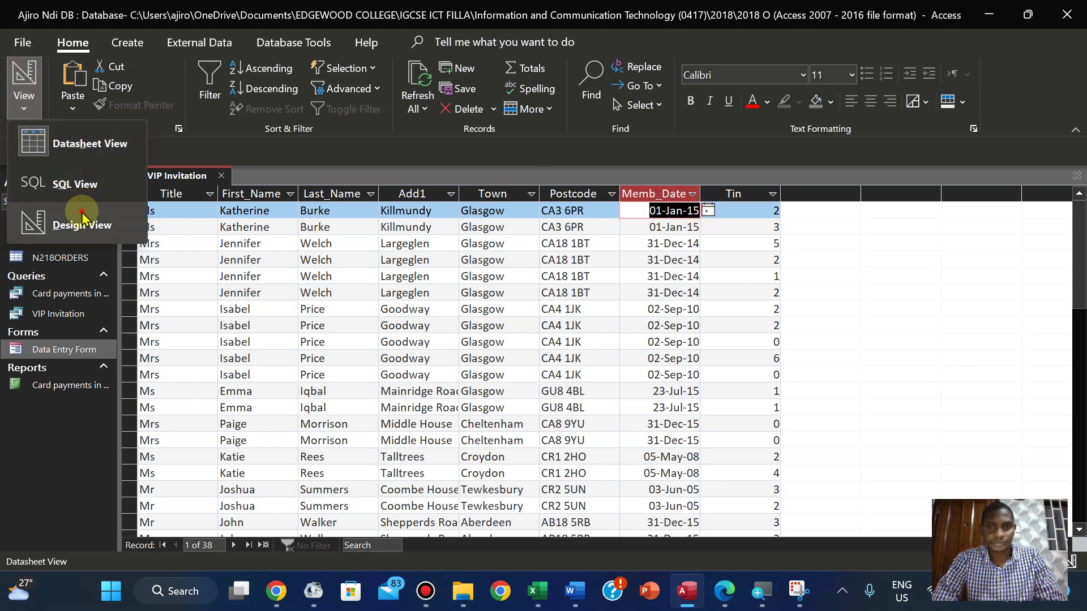
{"action": "left_click", "coordinate": [74, 223]}
{"action": "type", "text": "<"}
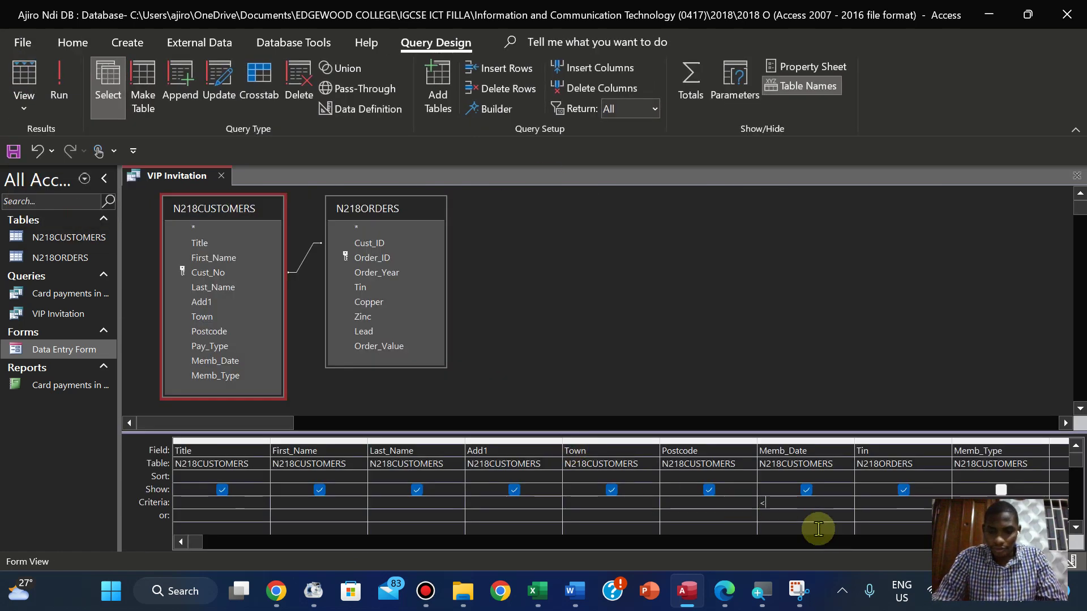
{"action": "type", "text": "01-Jan-15"}
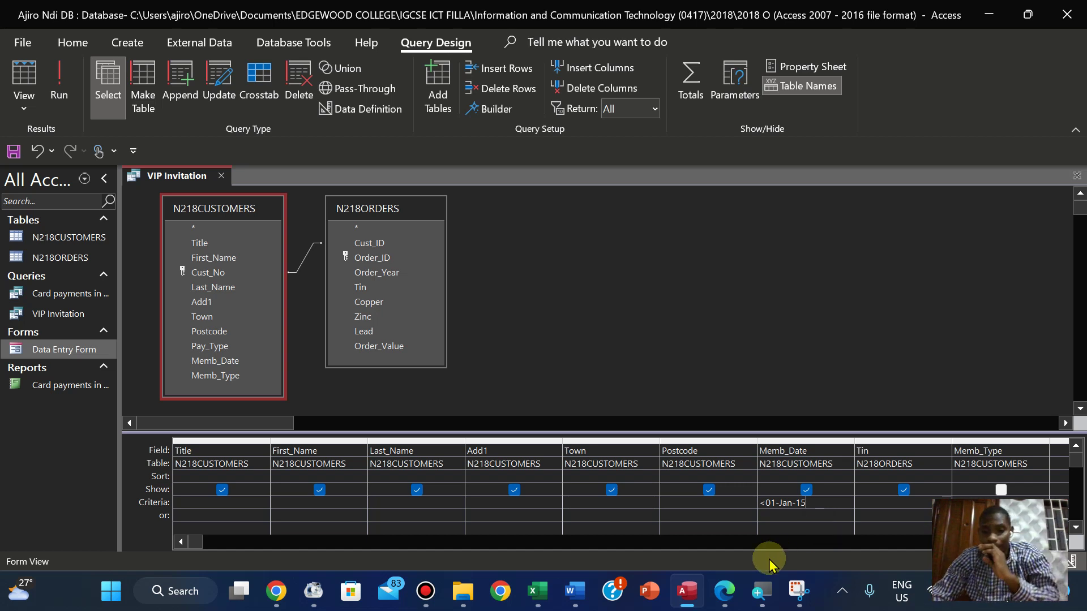
{"action": "left_click", "coordinate": [717, 605]}
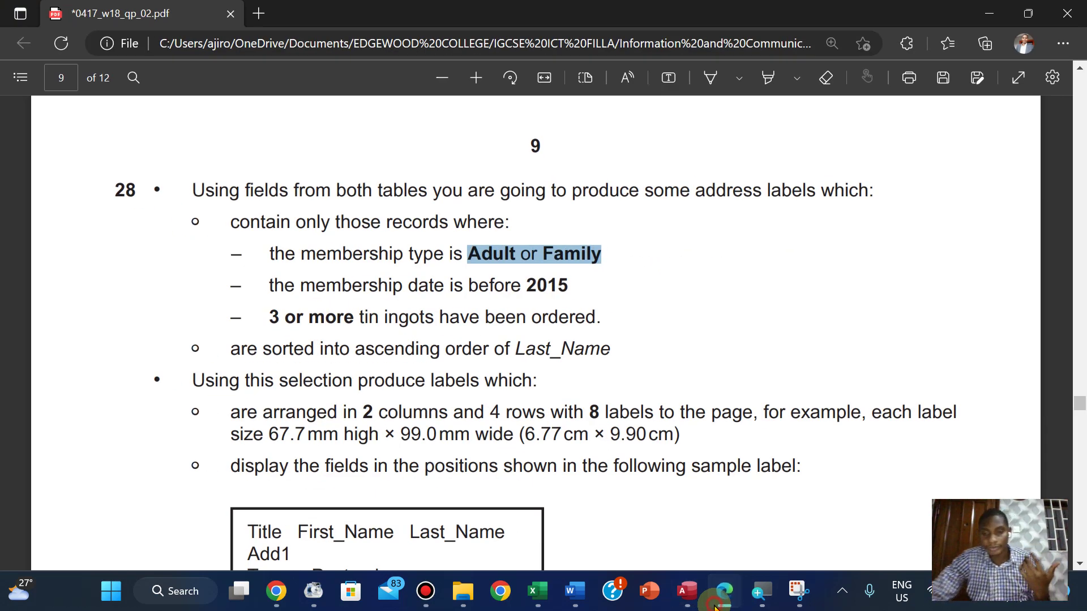
{"action": "left_click", "coordinate": [716, 604]}
{"action": "left_click", "coordinate": [717, 605]}
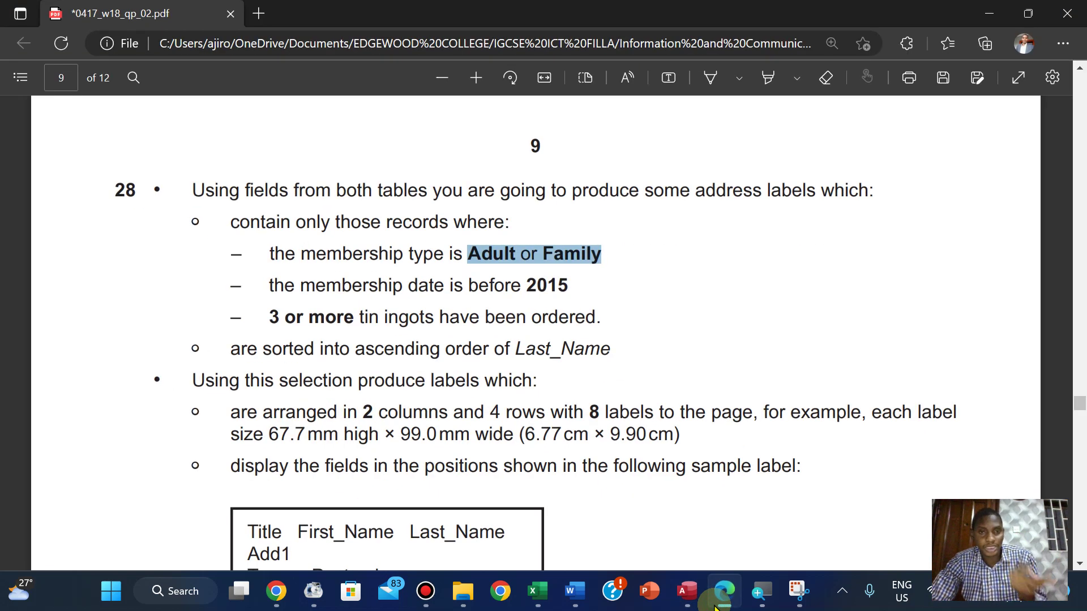
{"action": "left_click", "coordinate": [716, 605]}
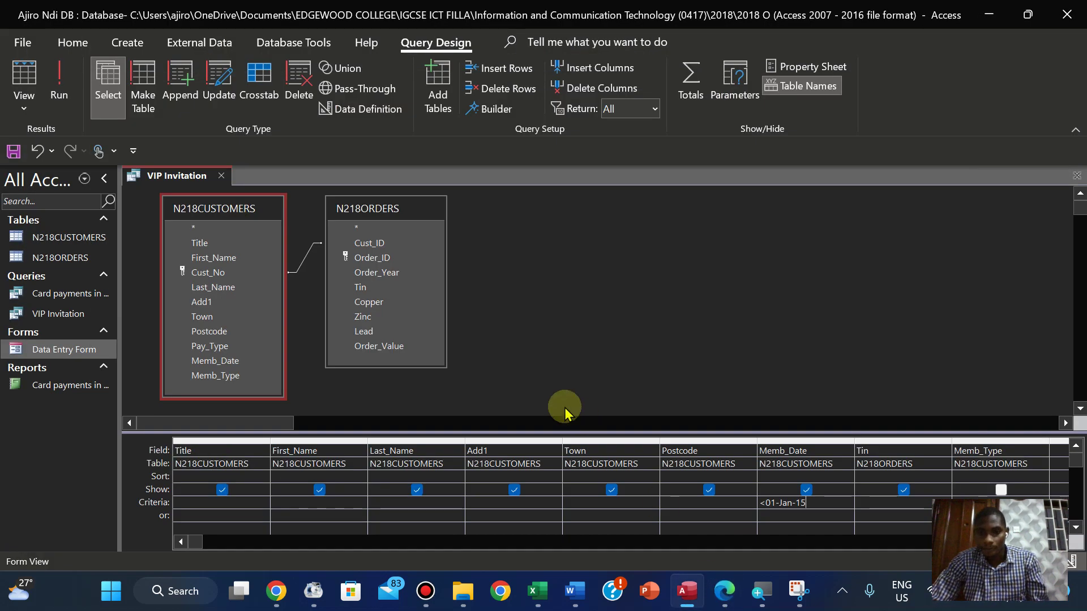
{"action": "left_click", "coordinate": [65, 95]}
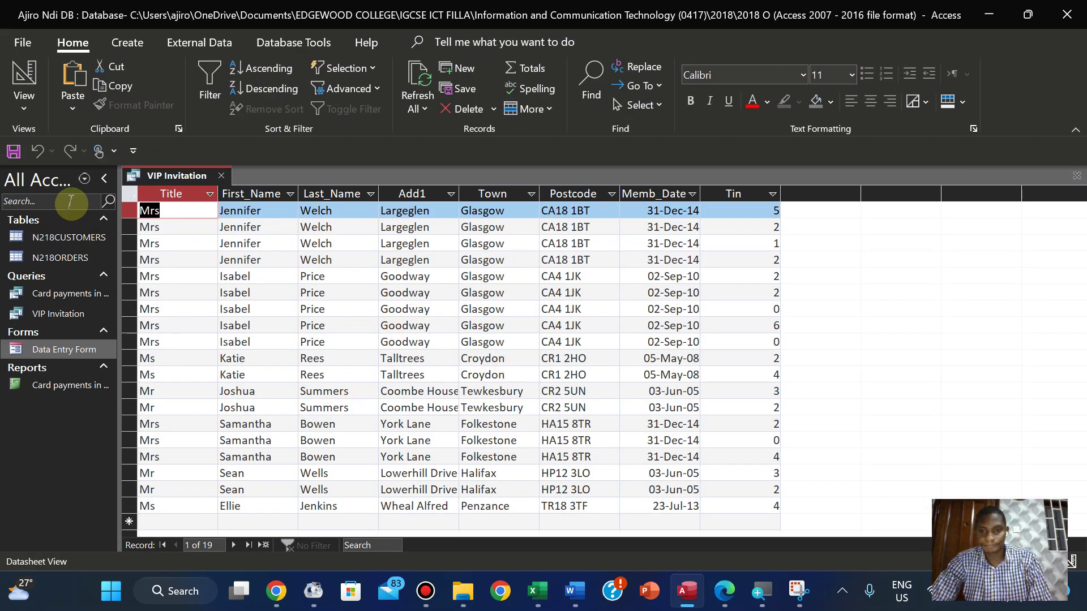
Run the VIP Invitation query after checking the exam paper, returning 7 records
{"action": "left_click", "coordinate": [24, 105]}
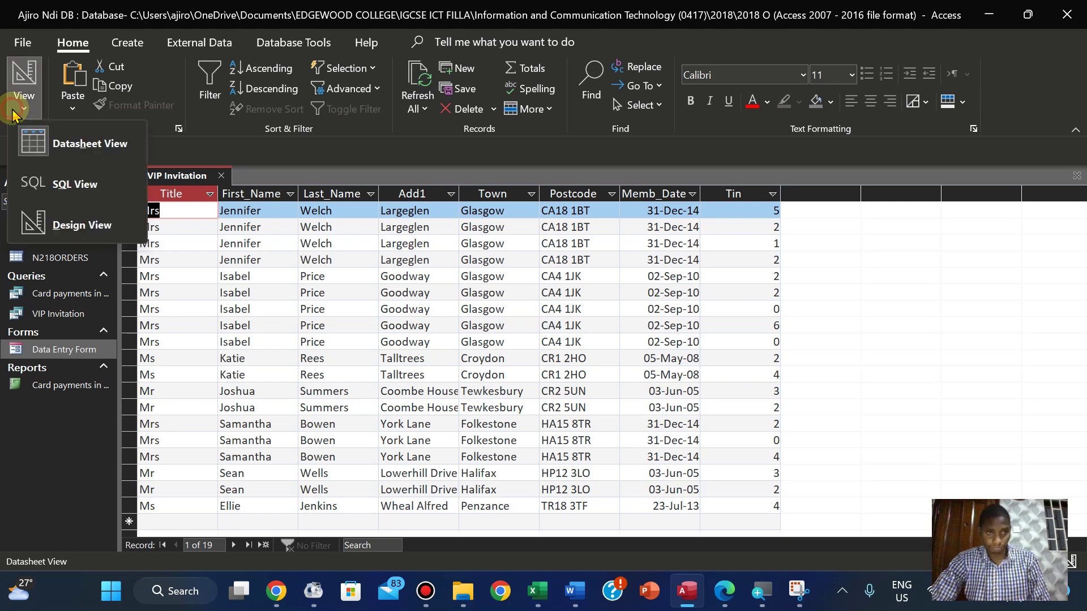
{"action": "left_click", "coordinate": [77, 221]}
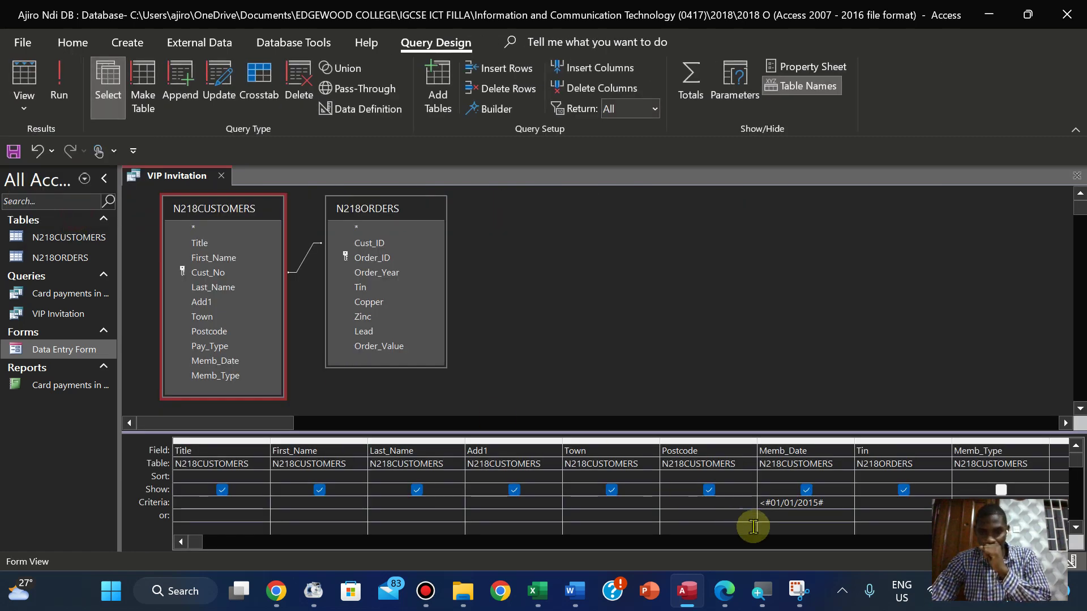
{"action": "left_click", "coordinate": [732, 601]}
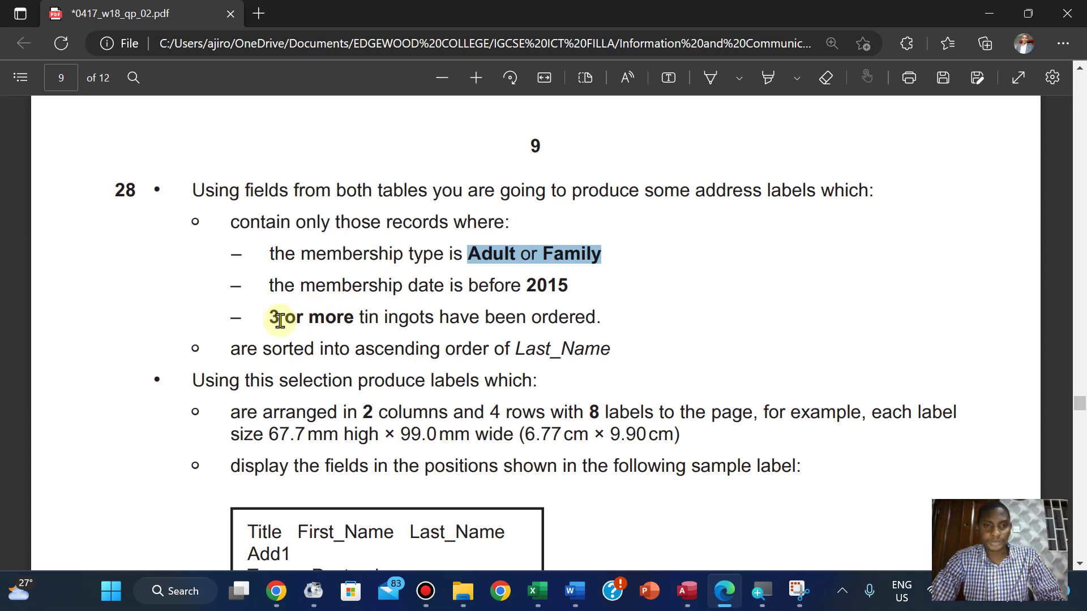
{"action": "left_click", "coordinate": [688, 586]}
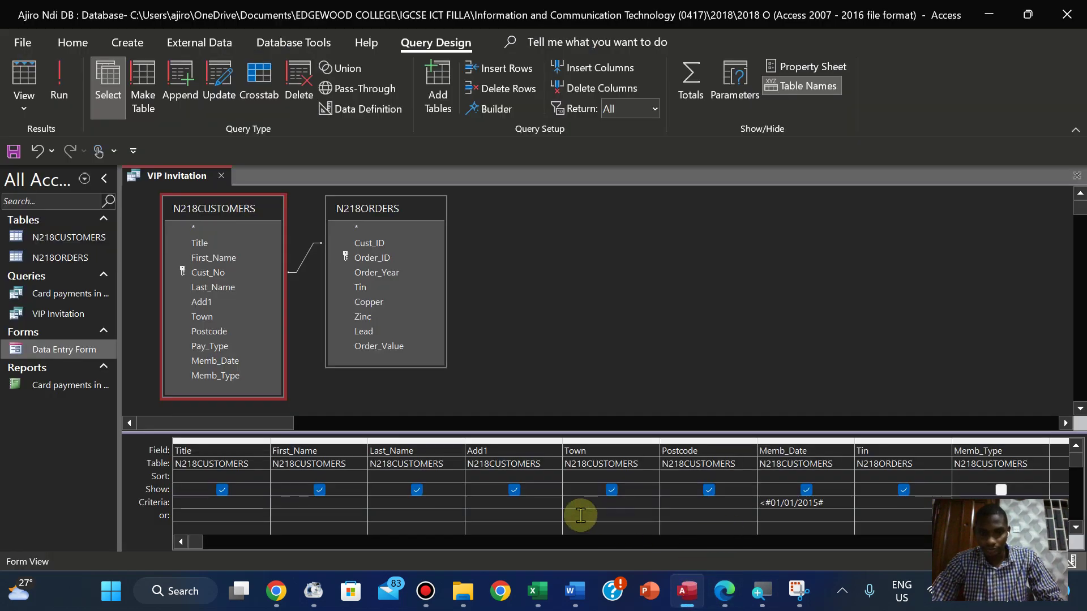
{"action": "left_click", "coordinate": [728, 584]}
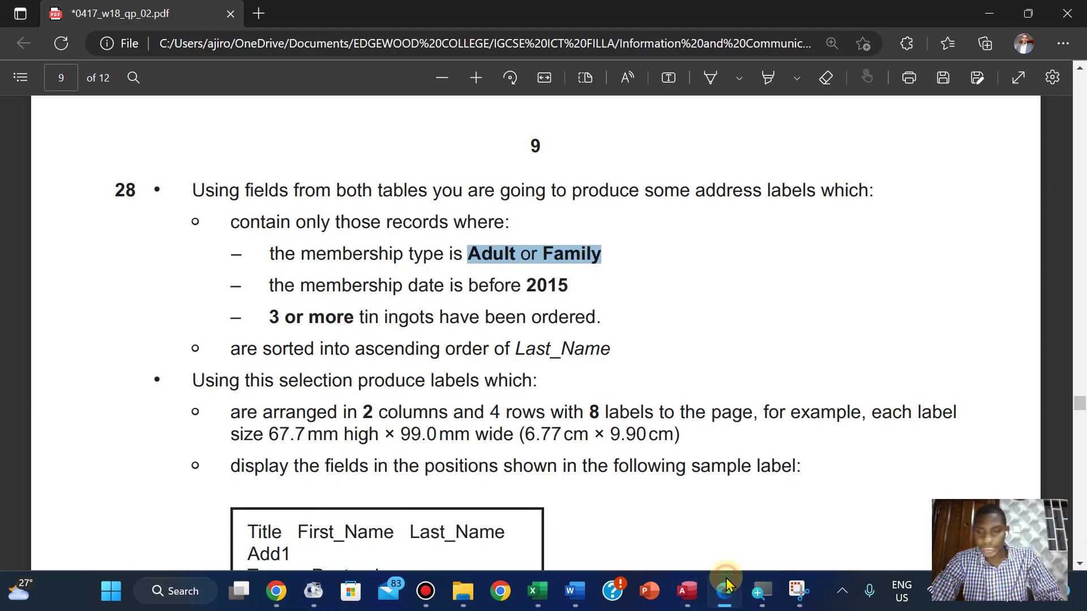
{"action": "left_click", "coordinate": [726, 586]}
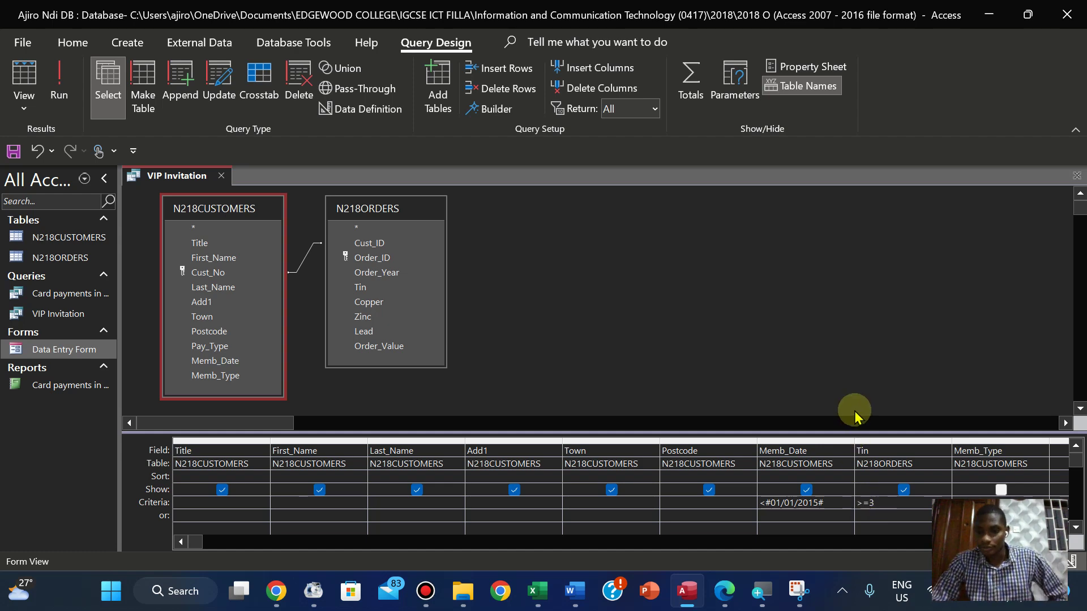
{"action": "left_click", "coordinate": [60, 91]}
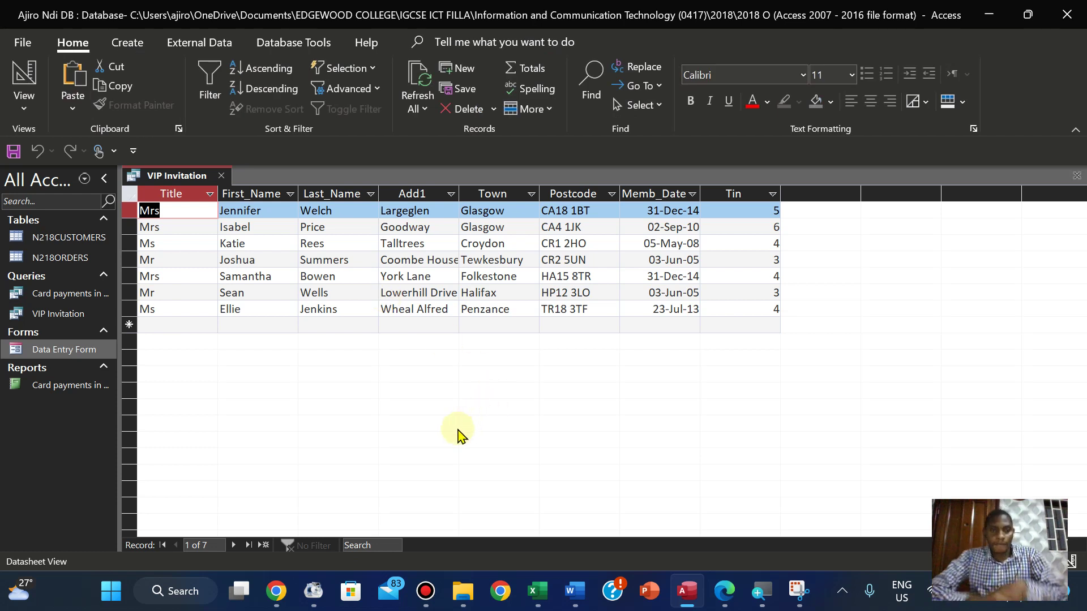
Save the VIP Invitation query from its tab's right-click menu
{"action": "right_click", "coordinate": [177, 173]}
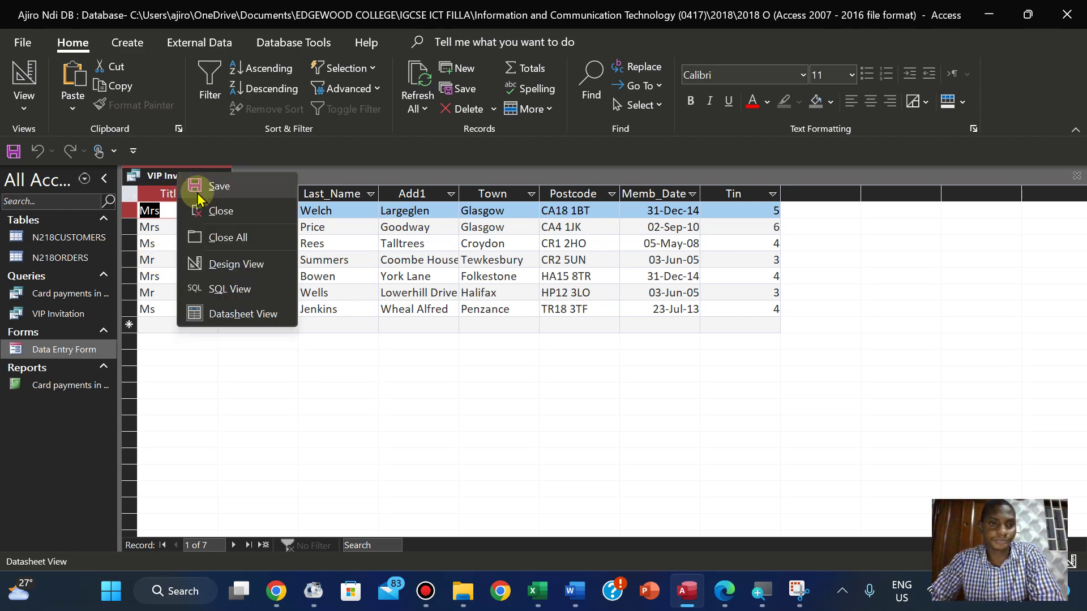
{"action": "left_click", "coordinate": [198, 192]}
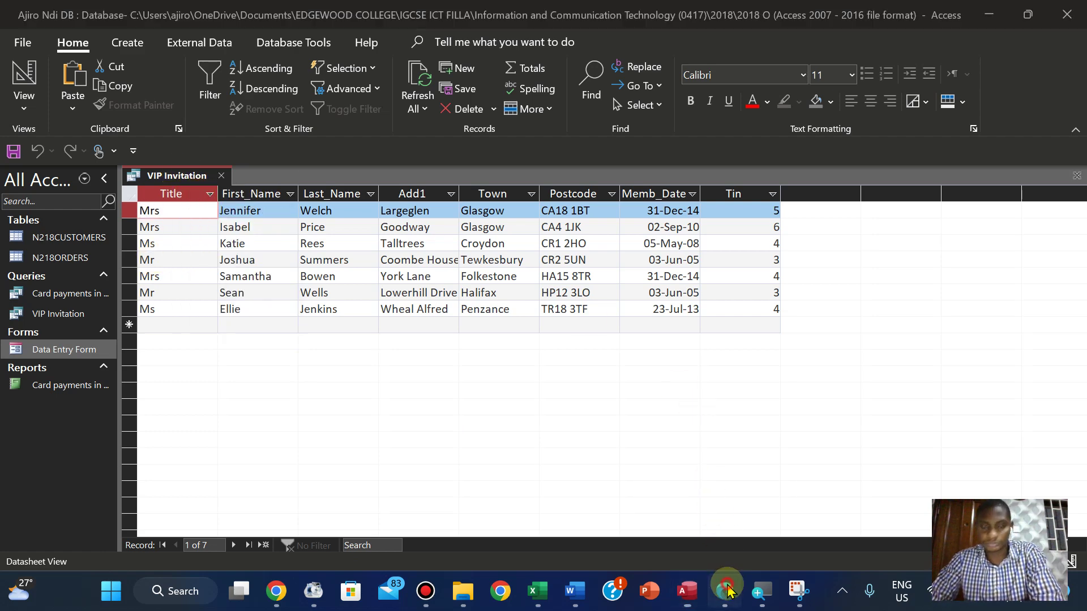
{"action": "left_click", "coordinate": [725, 591]}
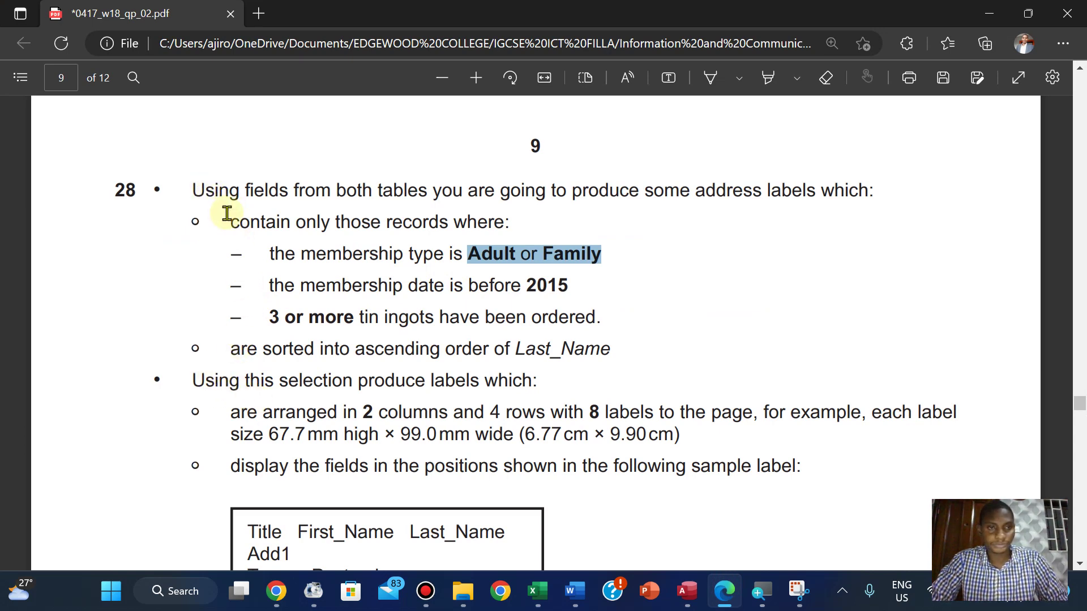
Highlight question 28's 'contain only those records where' criteria lines in pink
{"action": "left_click", "coordinate": [232, 224]}
{"action": "left_click_drag", "start_coordinate": [231, 224], "coordinate": [607, 314]}
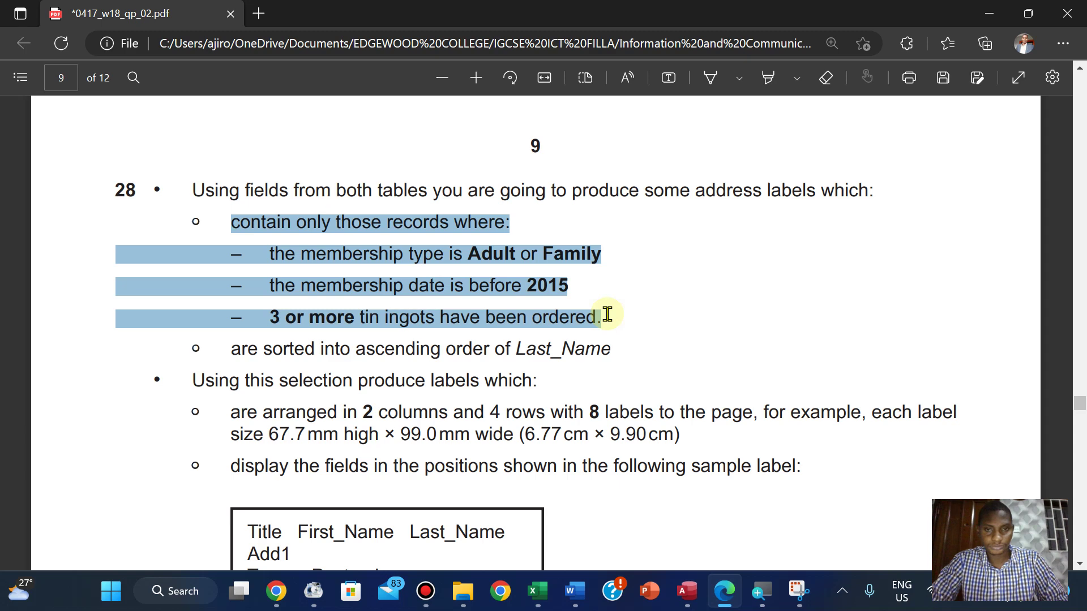
{"action": "left_click_drag", "start_coordinate": [607, 314], "coordinate": [607, 316]}
{"action": "mouse_move", "coordinate": [640, 224]}
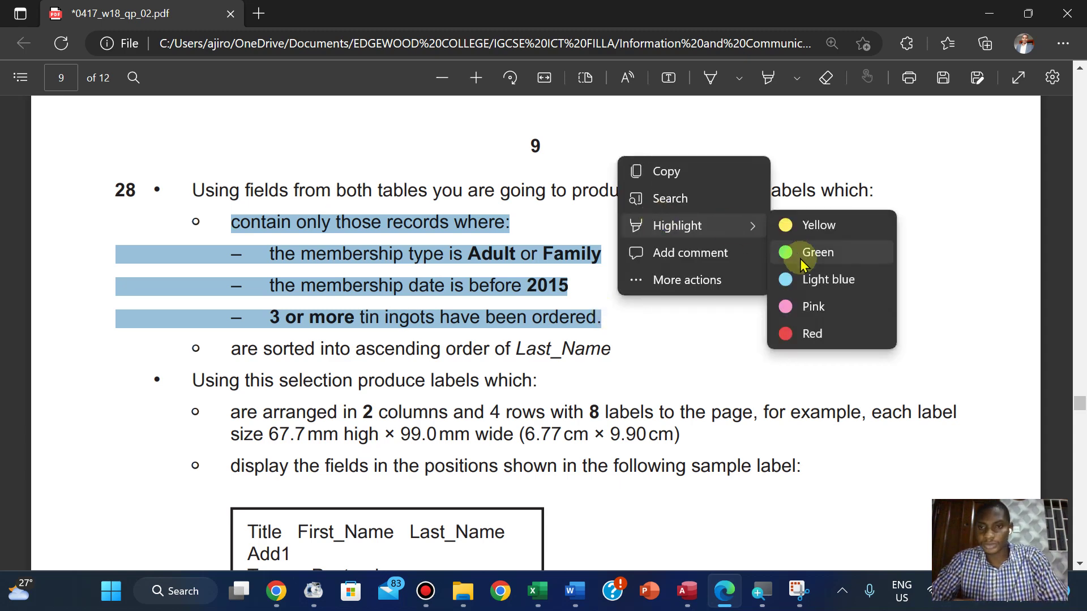
{"action": "left_click", "coordinate": [814, 305]}
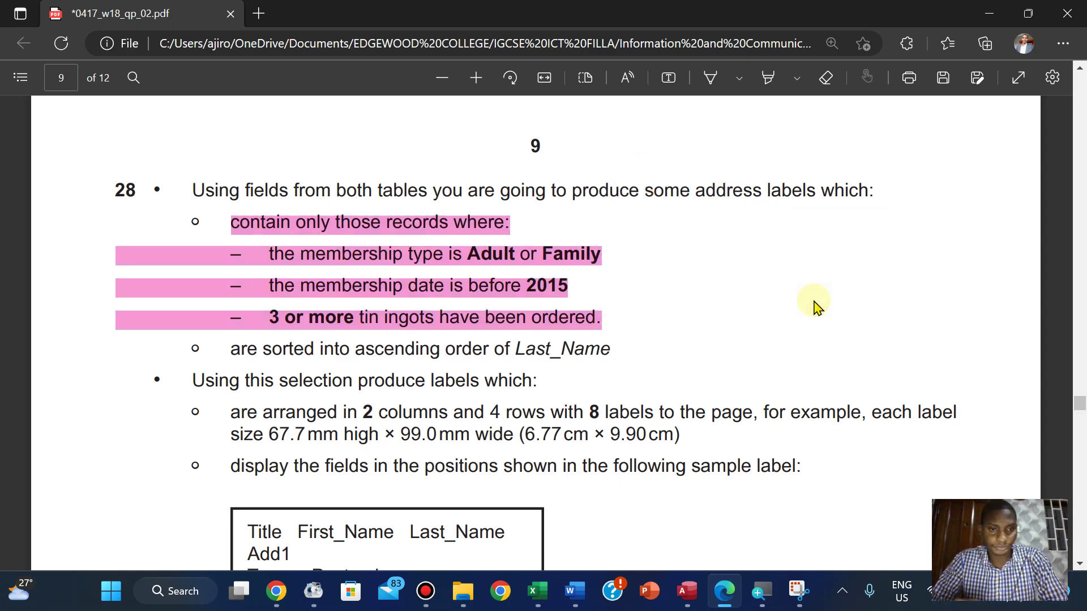
{"action": "scroll", "coordinate": [815, 305], "scroll_direction": "down", "scroll_amount": 1}
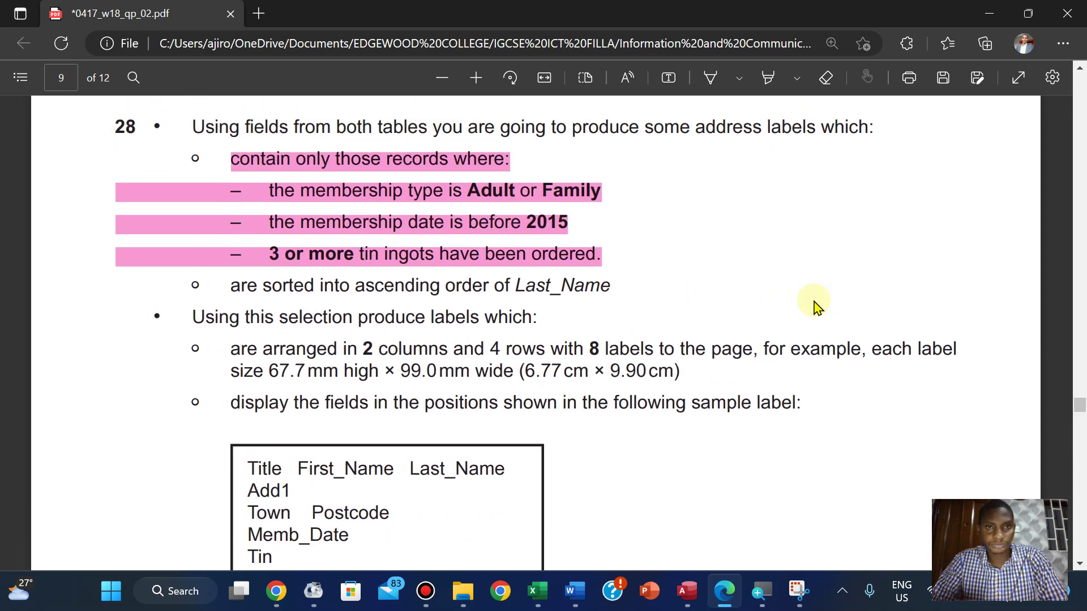
{"action": "scroll", "coordinate": [814, 306], "scroll_direction": "up", "scroll_amount": 1}
{"action": "scroll", "coordinate": [814, 306], "scroll_direction": "down", "scroll_amount": 1}
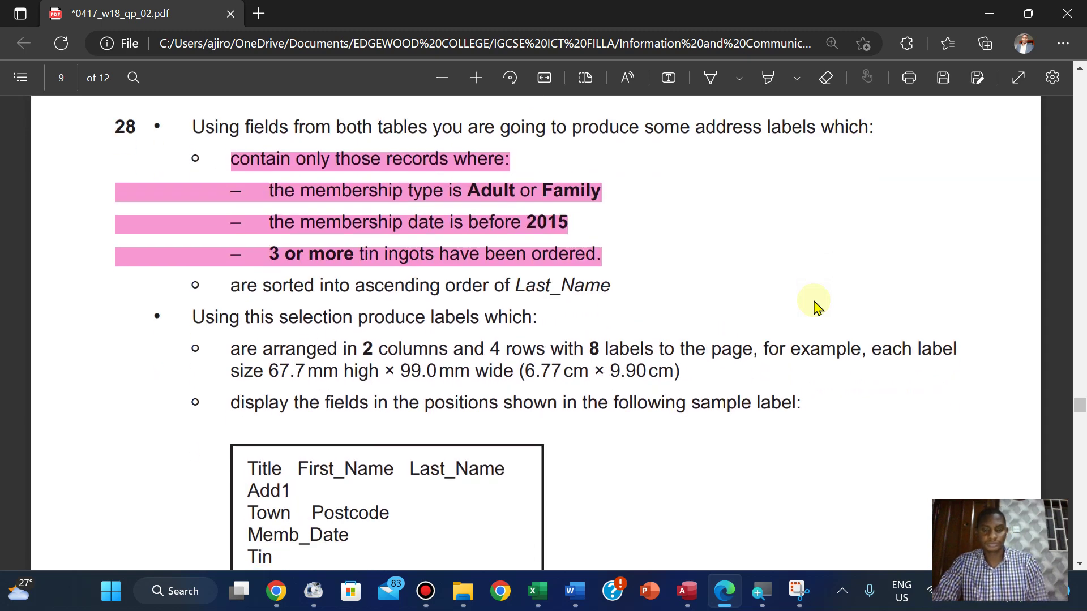
{"action": "left_click", "coordinate": [687, 592]}
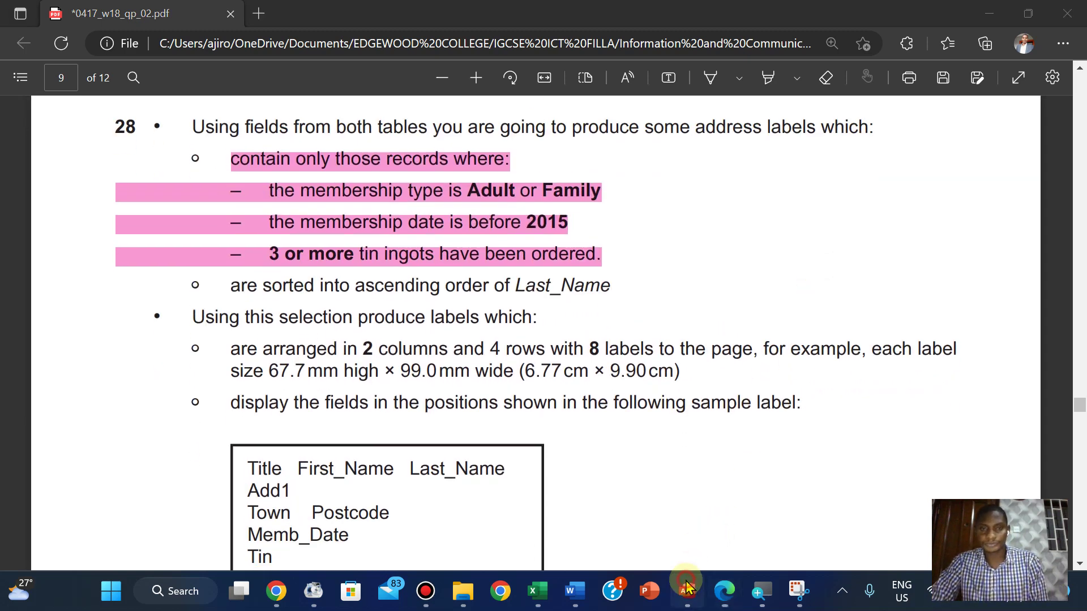
{"action": "mouse_move", "coordinate": [589, 6]}
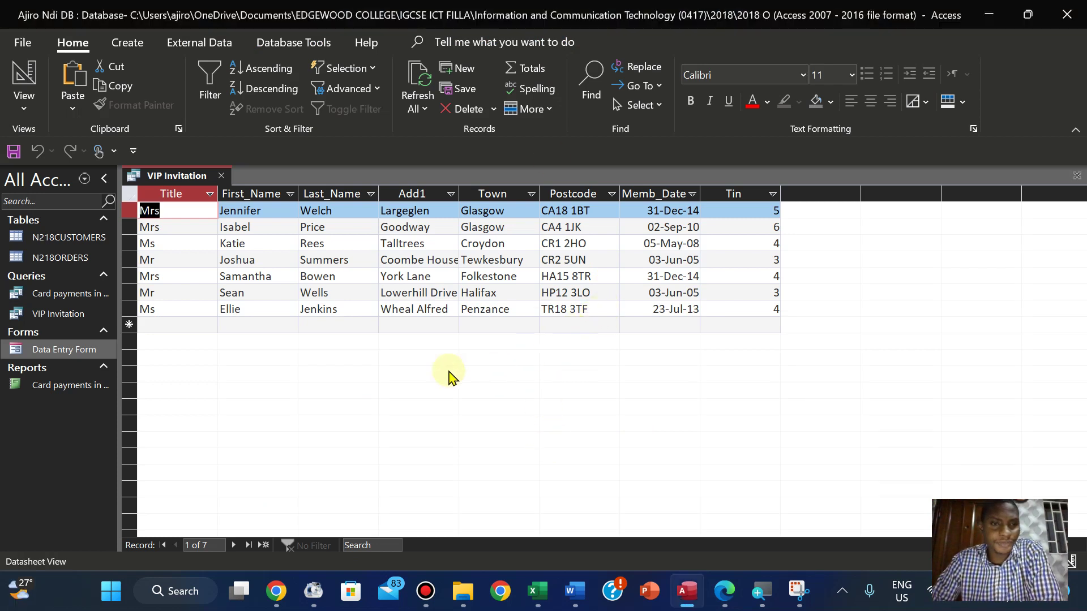
{"action": "left_click", "coordinate": [727, 593]}
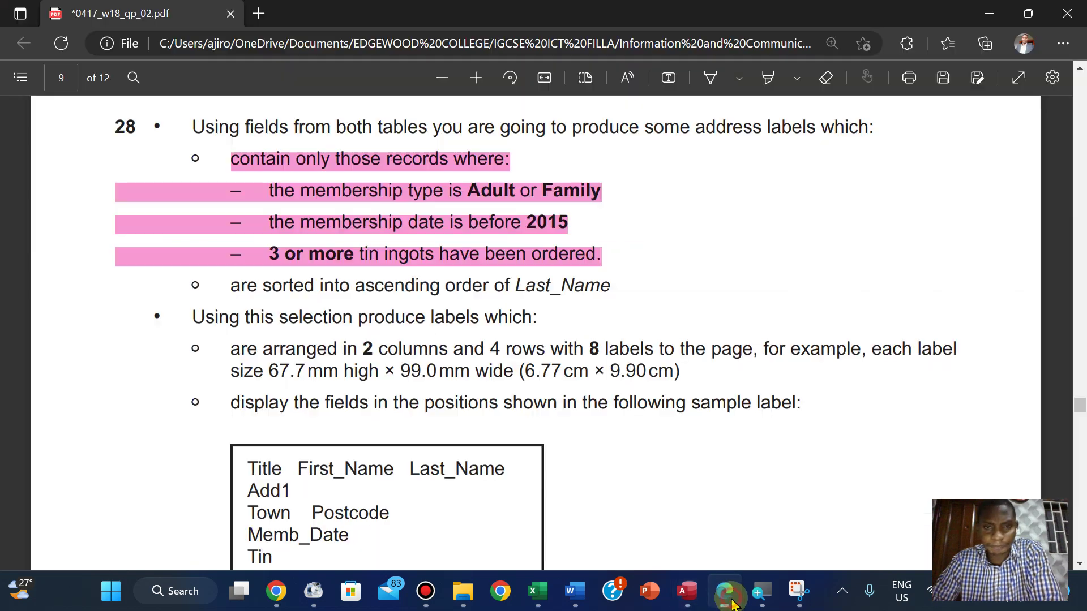
Launch the Label Wizard, keeping the default label size and Arial 8 font
{"action": "left_click", "coordinate": [730, 601]}
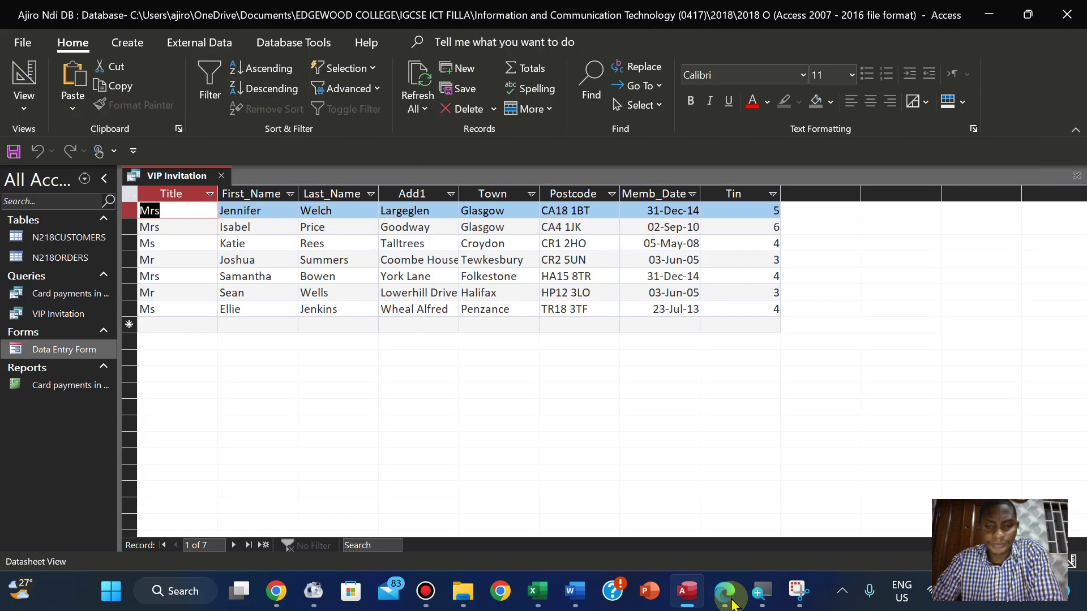
{"action": "left_click", "coordinate": [122, 51]}
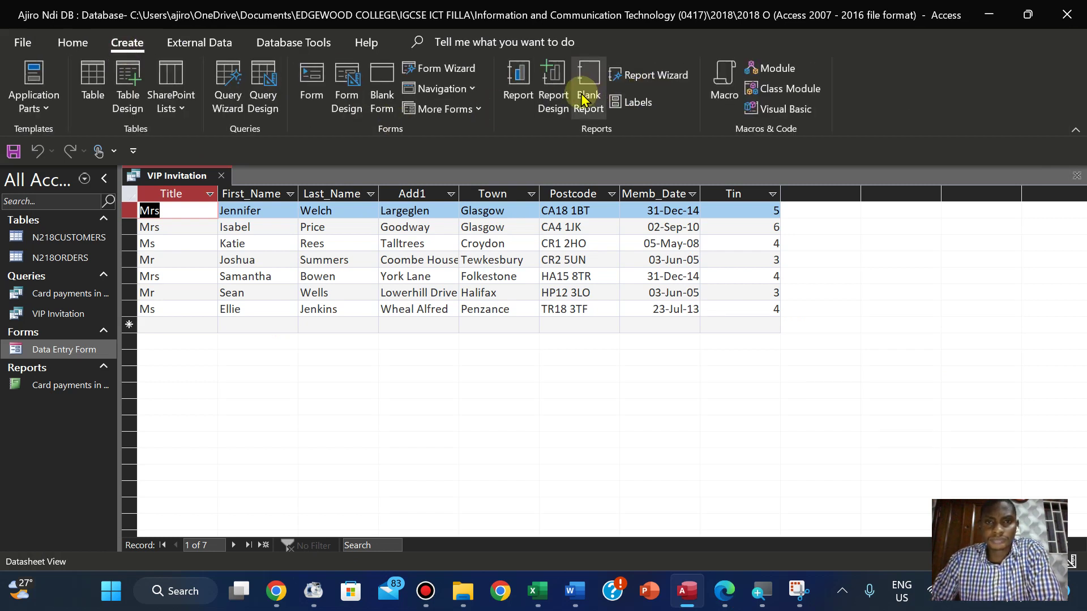
{"action": "left_click", "coordinate": [637, 105]}
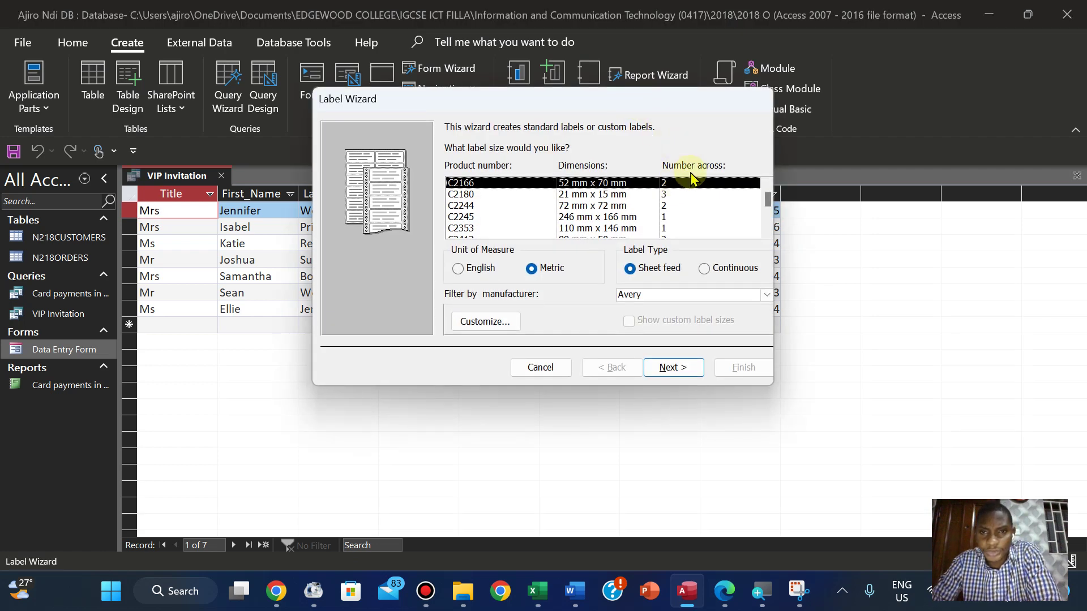
{"action": "left_click", "coordinate": [724, 586]}
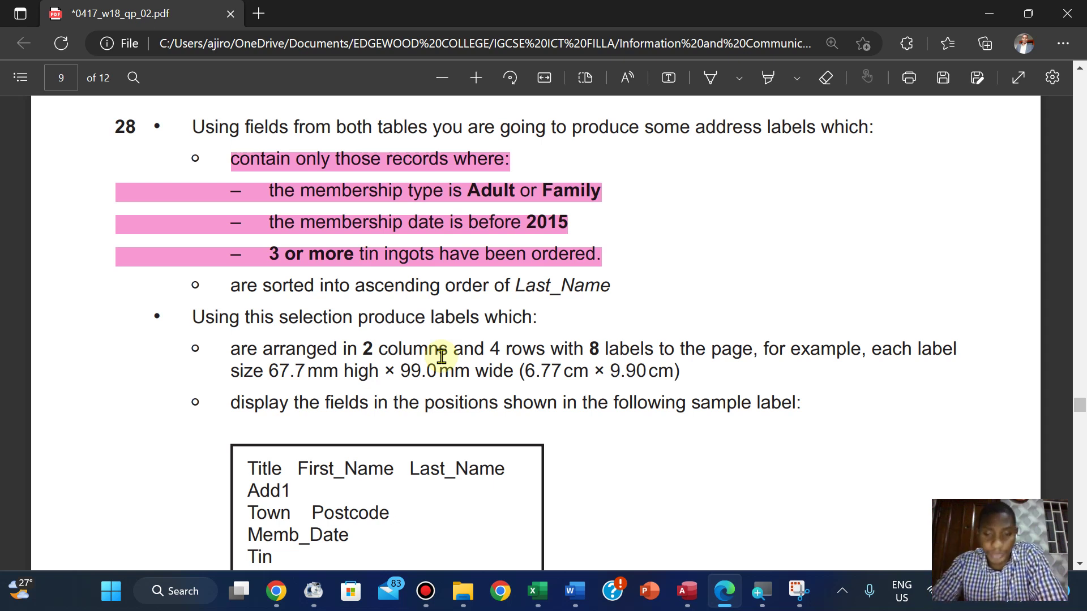
{"action": "left_click", "coordinate": [717, 596]}
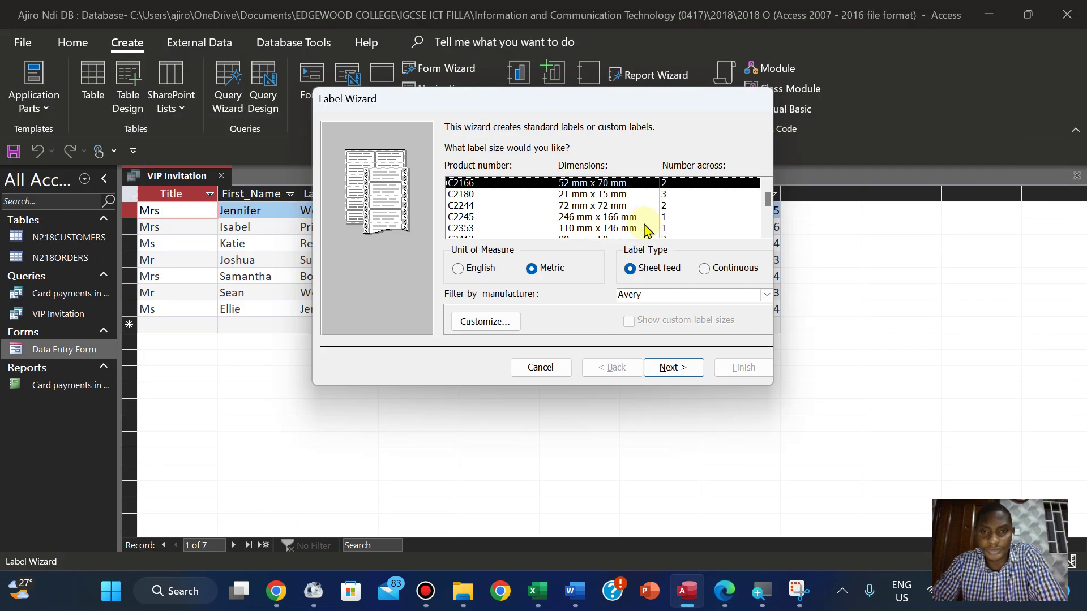
{"action": "left_click", "coordinate": [672, 368]}
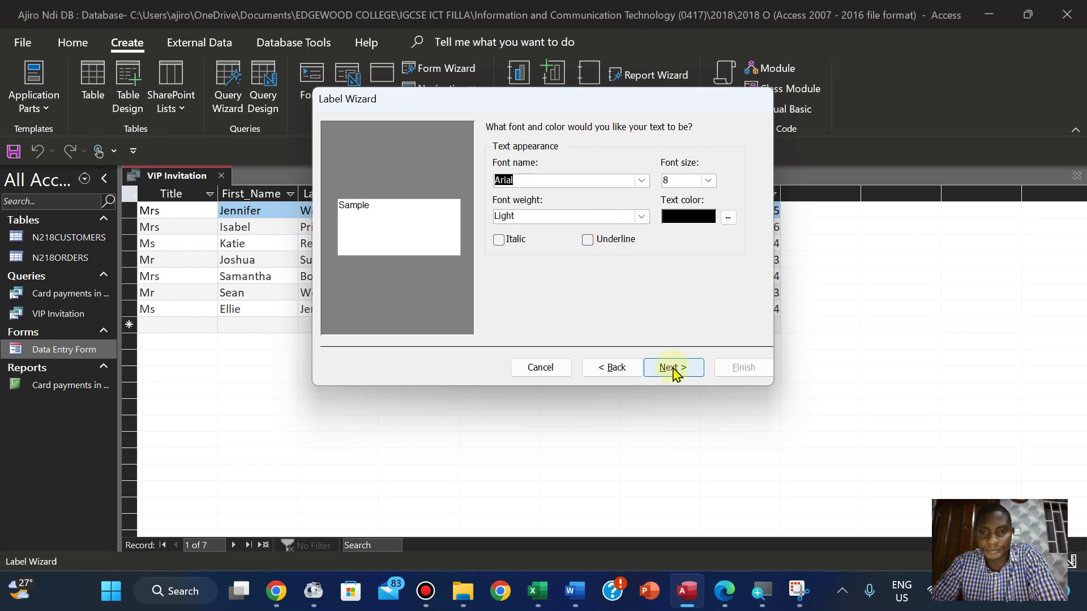
{"action": "left_click", "coordinate": [674, 370]}
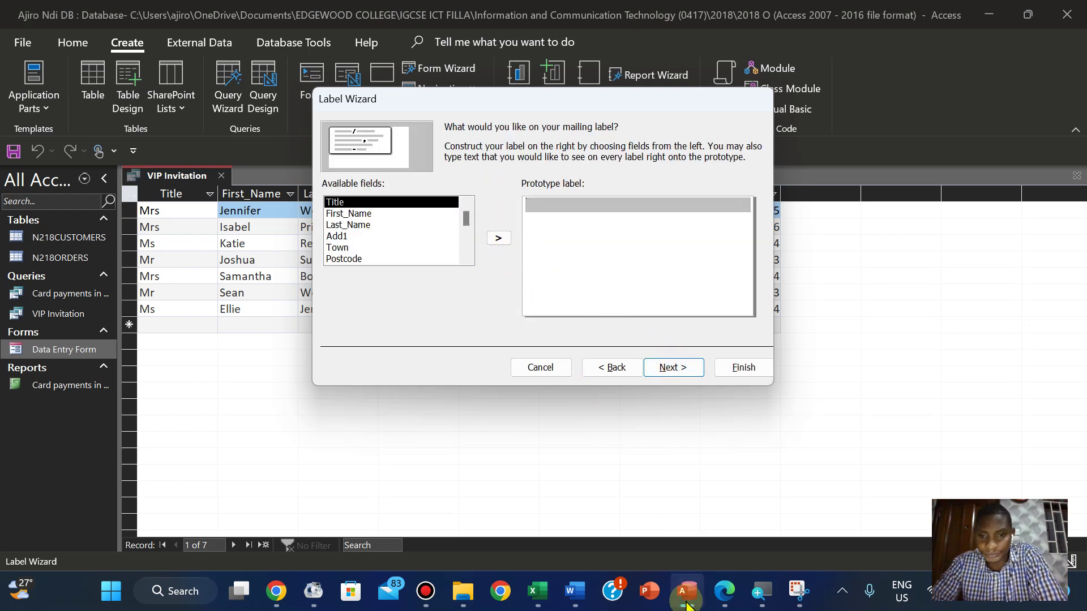
Copy the heading 'VIP Invitation!' from the exam paper onto the label's first line
{"action": "left_click", "coordinate": [723, 592]}
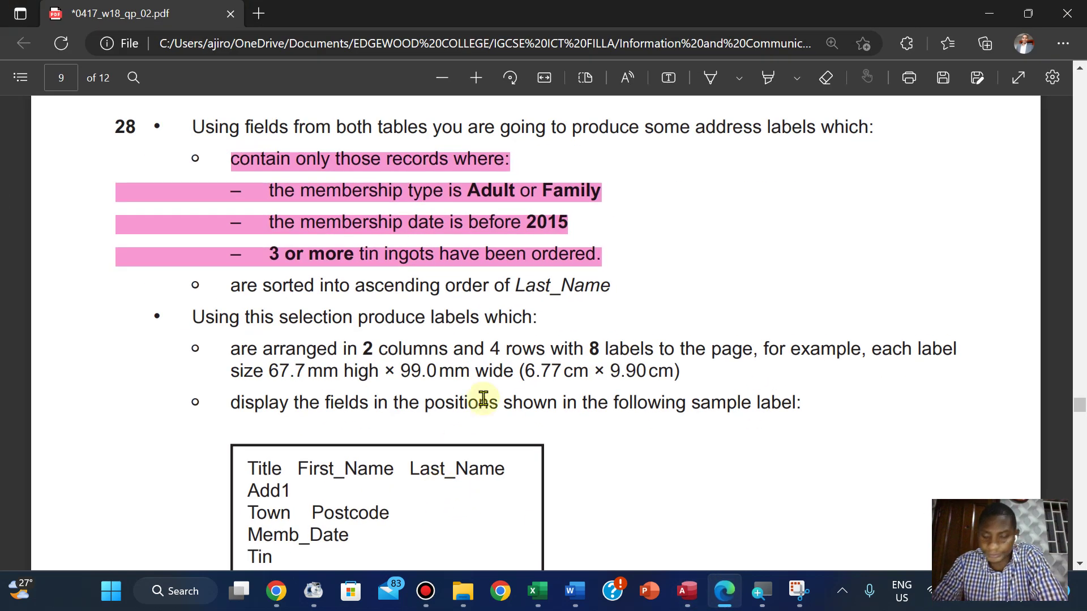
{"action": "scroll", "coordinate": [483, 398], "scroll_direction": "down", "scroll_amount": 9}
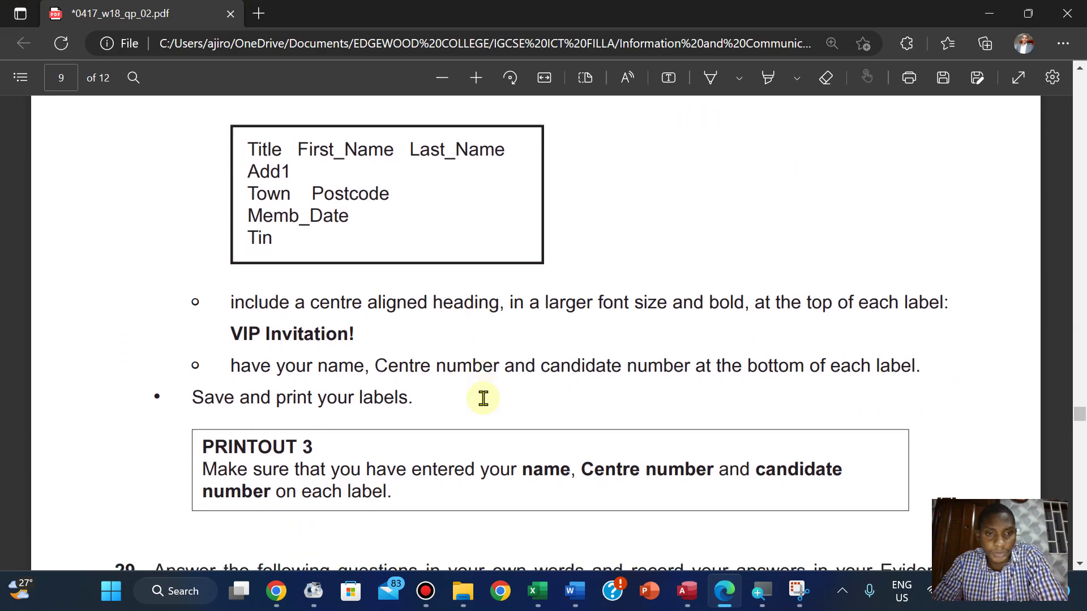
{"action": "left_click_drag", "start_coordinate": [232, 270], "coordinate": [355, 275]}
{"action": "key", "text": "ctrl+c"}
{"action": "left_click", "coordinate": [376, 126]}
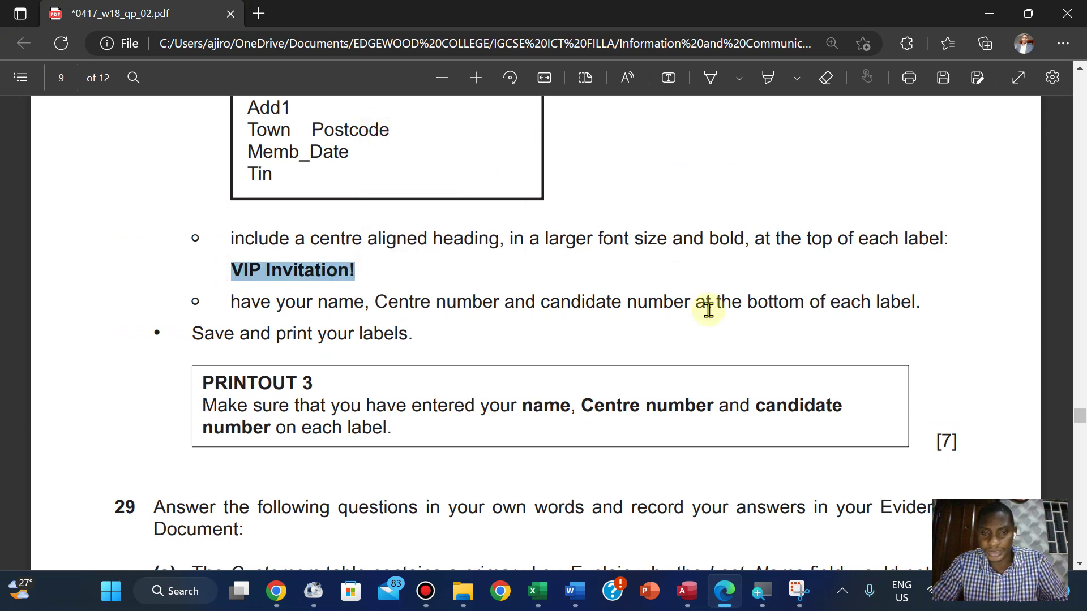
{"action": "left_click", "coordinate": [687, 591]}
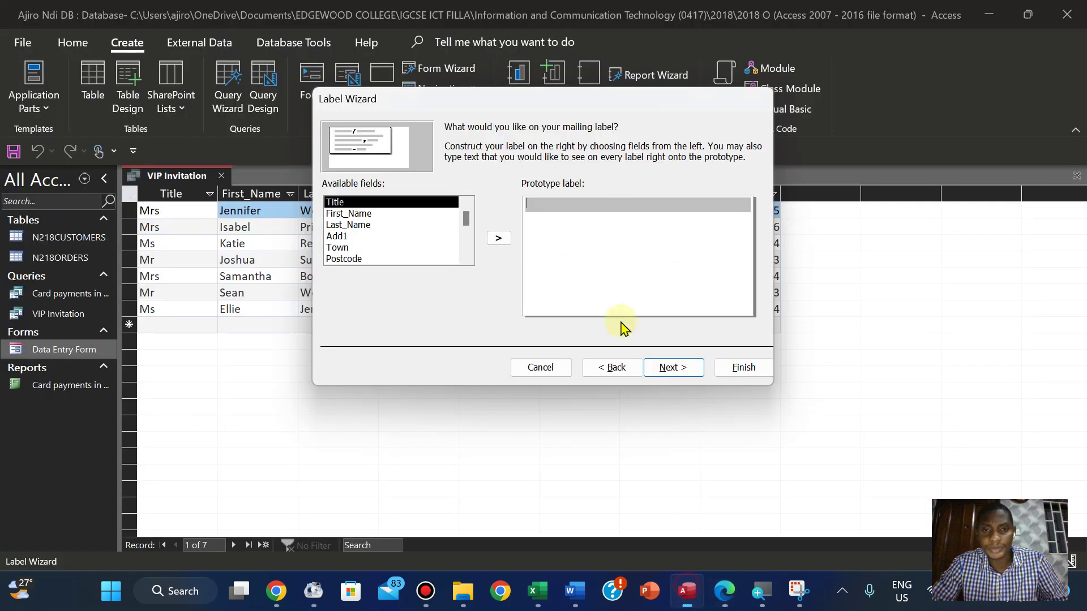
{"action": "left_click", "coordinate": [552, 210]}
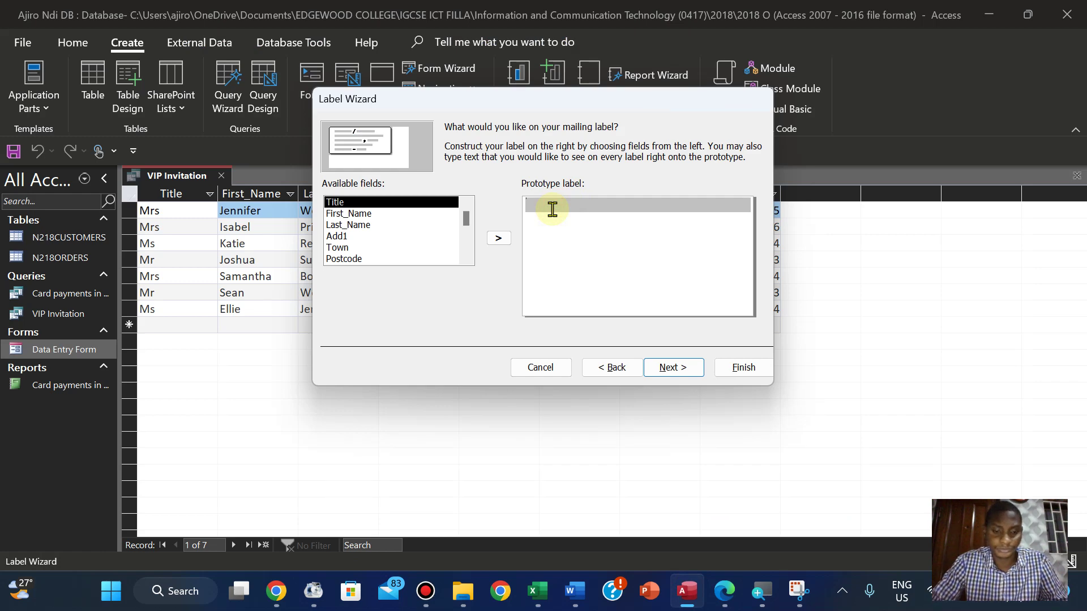
{"action": "key", "text": "ctrl+v"}
{"action": "key", "text": "Return"}
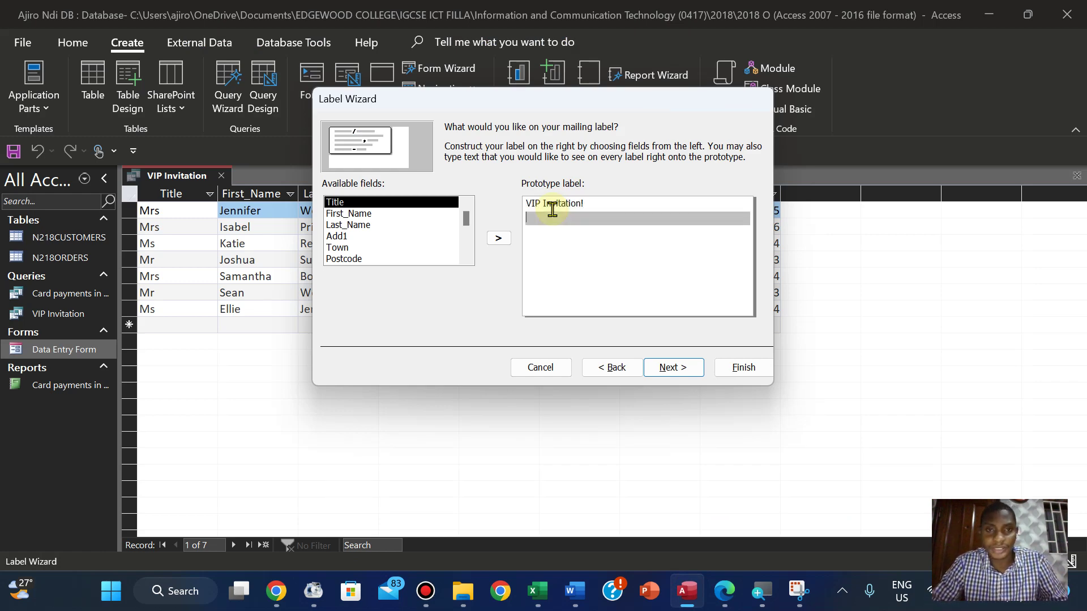
Add Title, First_Name and Last_Name together on the label's second line
{"action": "left_click", "coordinate": [722, 594]}
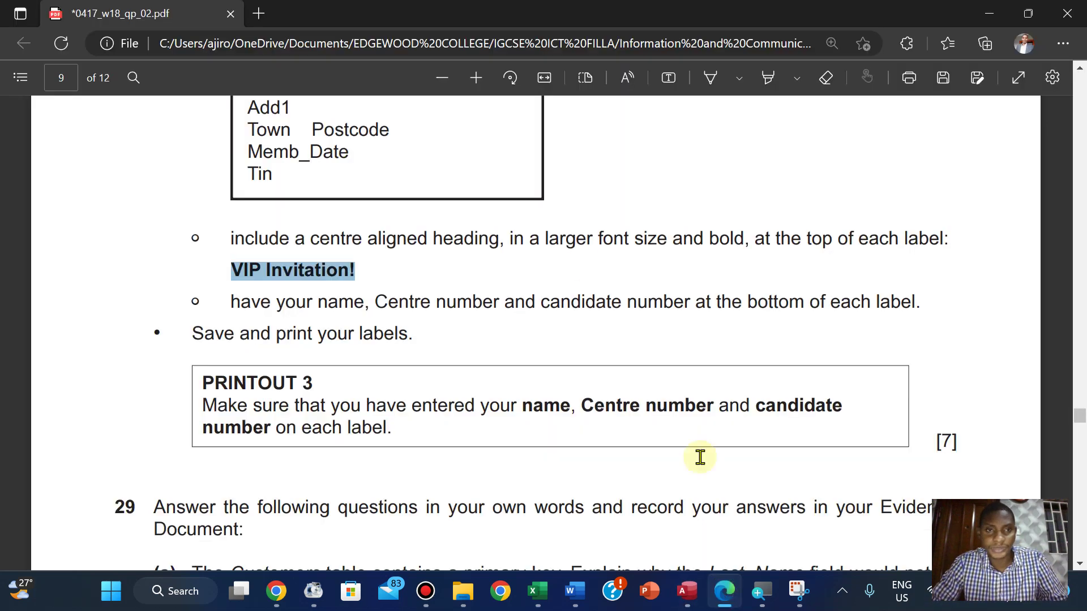
{"action": "left_click", "coordinate": [695, 267]}
{"action": "scroll", "coordinate": [696, 268], "scroll_direction": "up", "scroll_amount": 3}
{"action": "scroll", "coordinate": [696, 267], "scroll_direction": "down", "scroll_amount": 1}
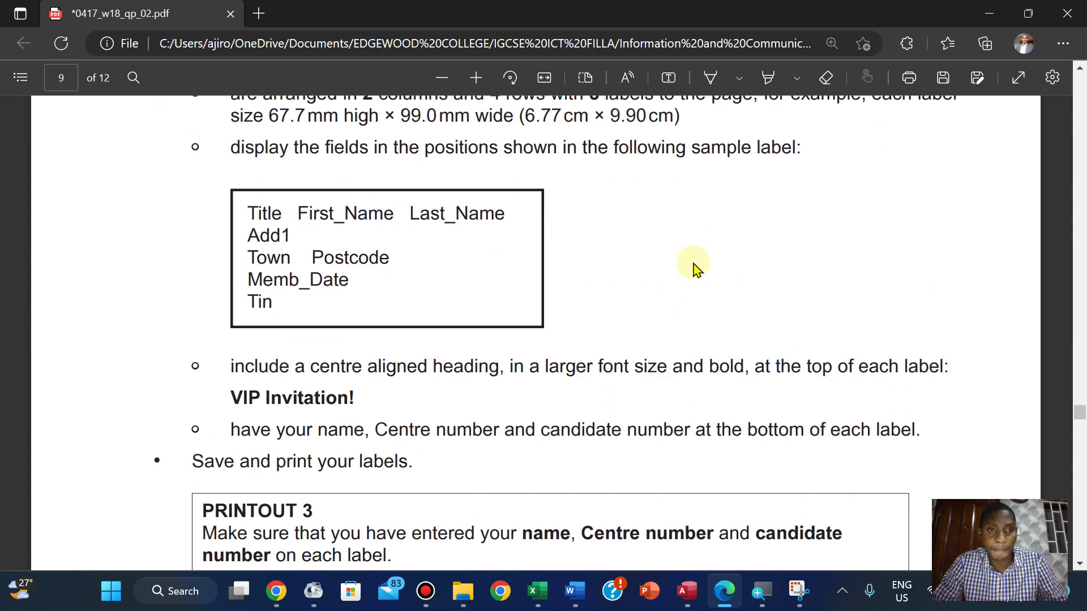
{"action": "left_click", "coordinate": [687, 593]}
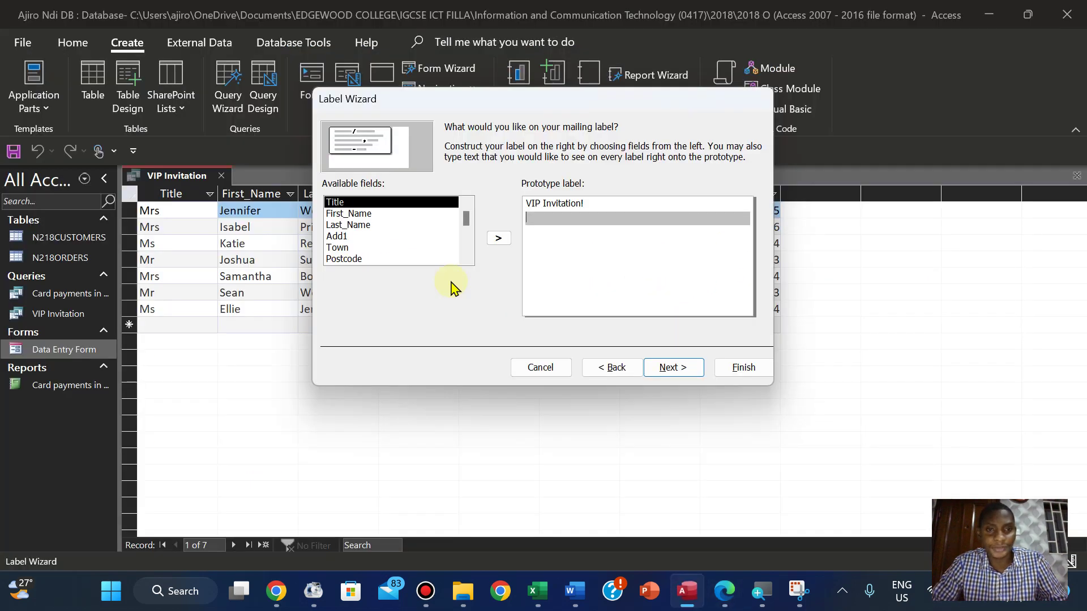
{"action": "left_click", "coordinate": [501, 238]}
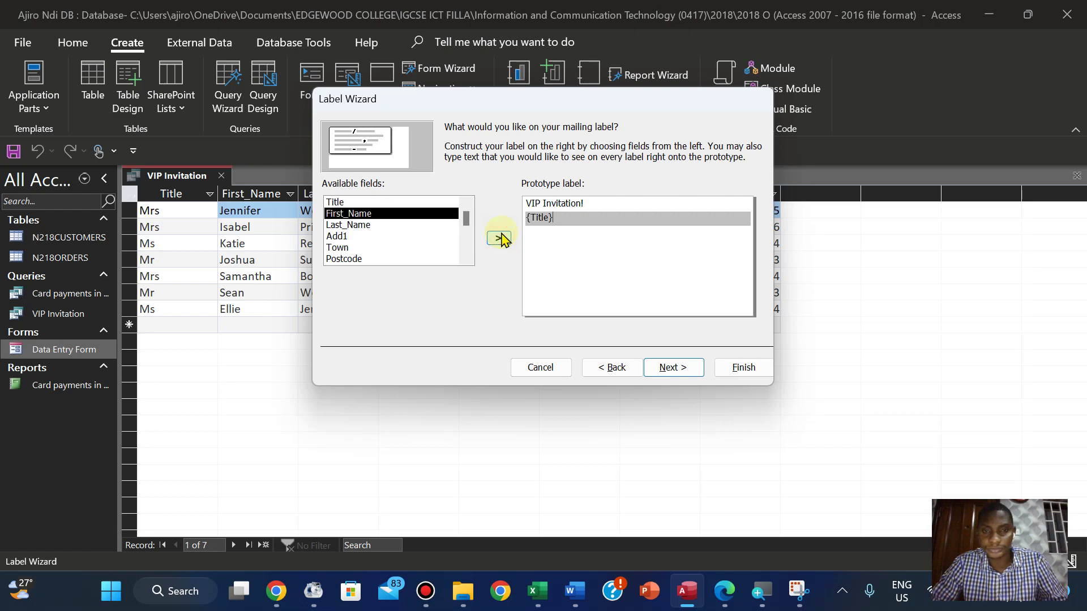
{"action": "left_click", "coordinate": [729, 600]}
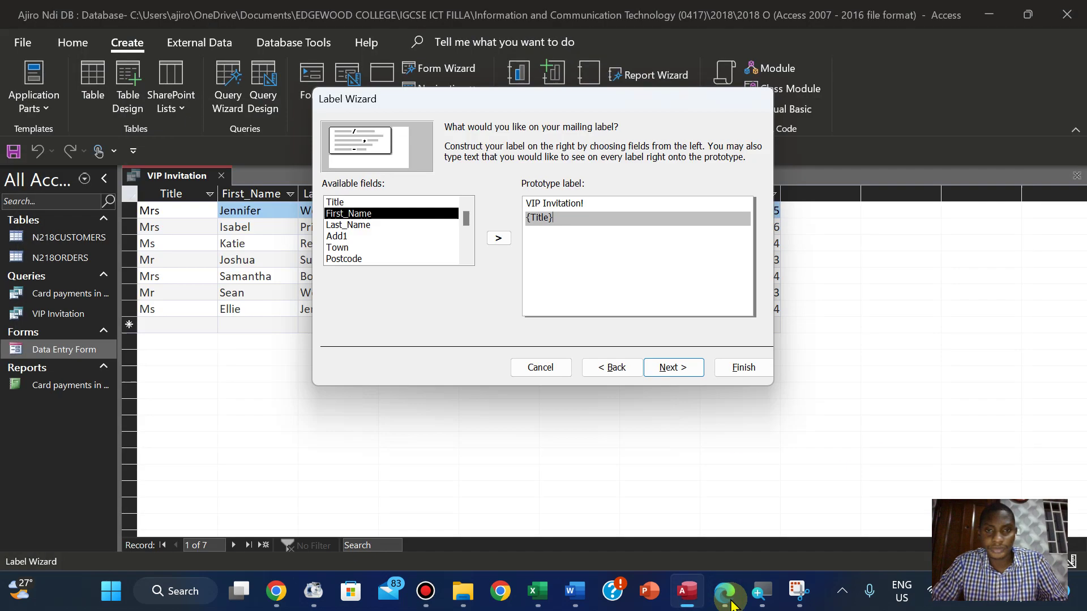
{"action": "left_click", "coordinate": [730, 601]}
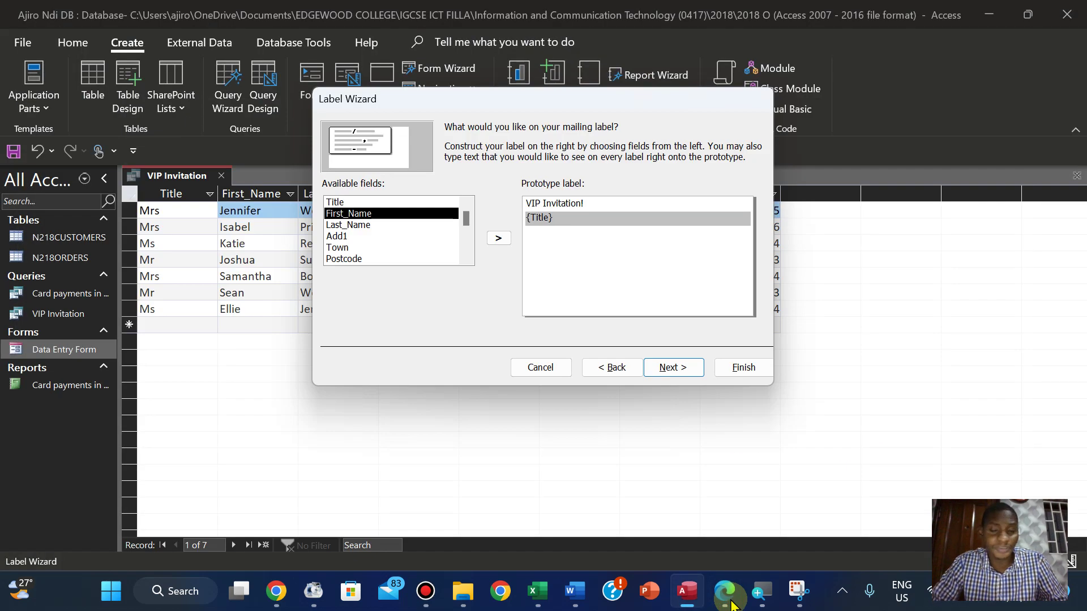
{"action": "left_click", "coordinate": [498, 238]}
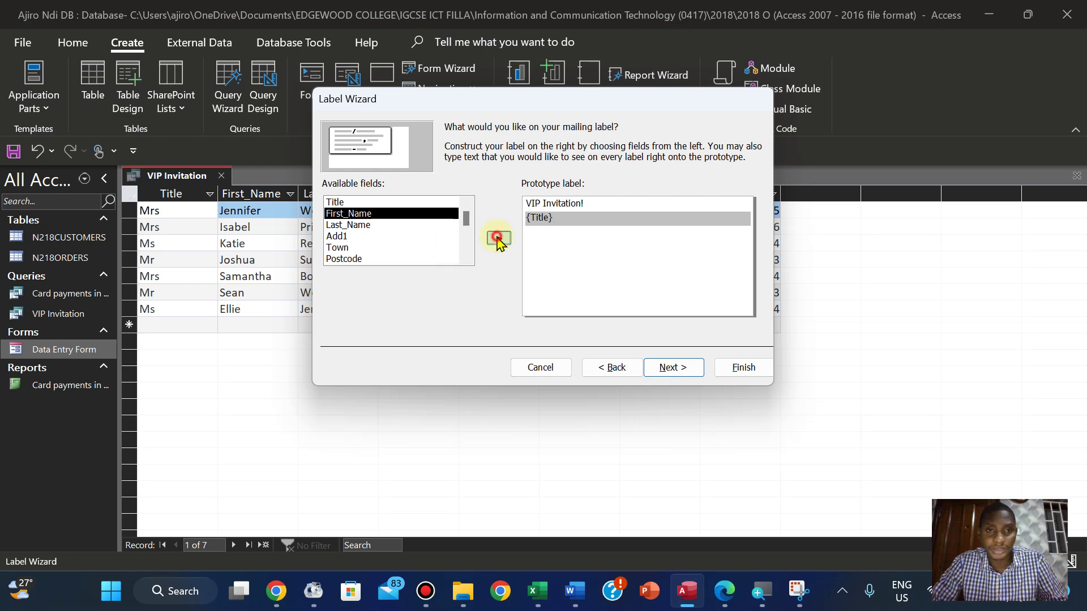
{"action": "left_click", "coordinate": [726, 599]}
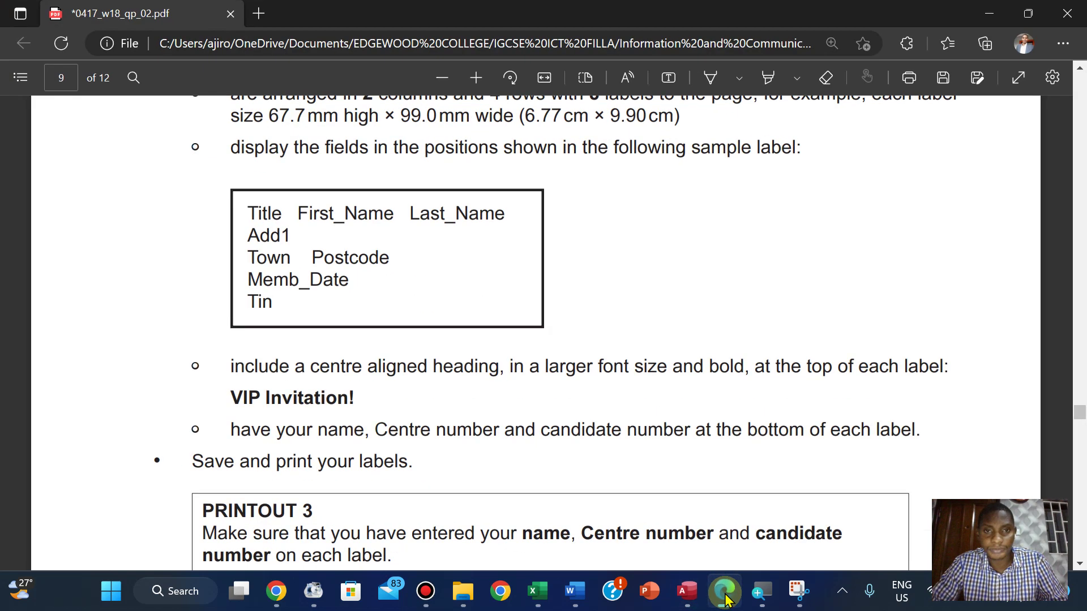
{"action": "left_click", "coordinate": [727, 599]}
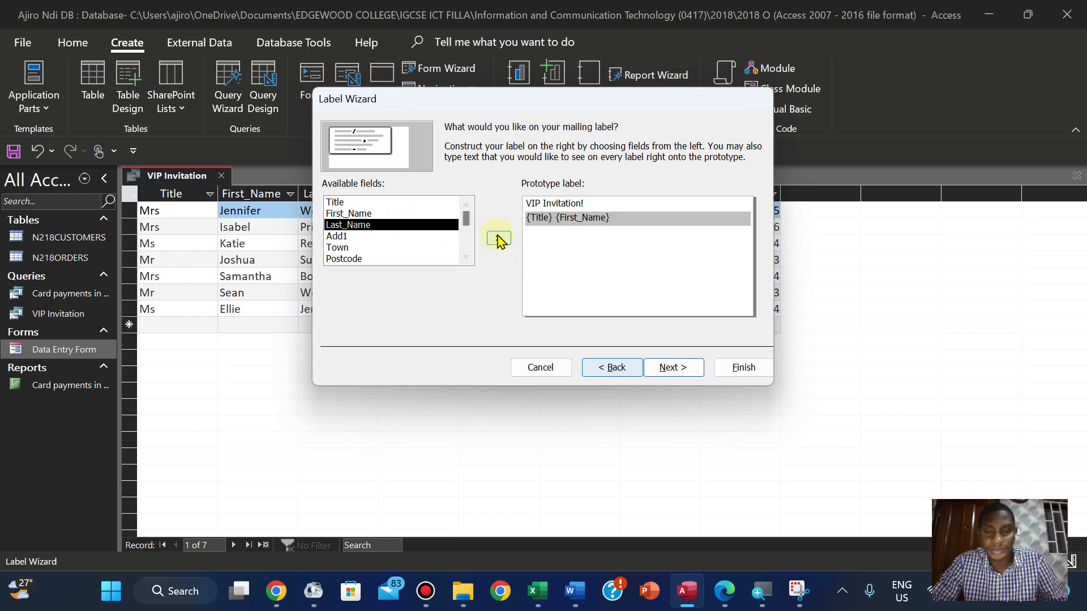
{"action": "left_click", "coordinate": [498, 239]}
{"action": "left_click", "coordinate": [499, 239]}
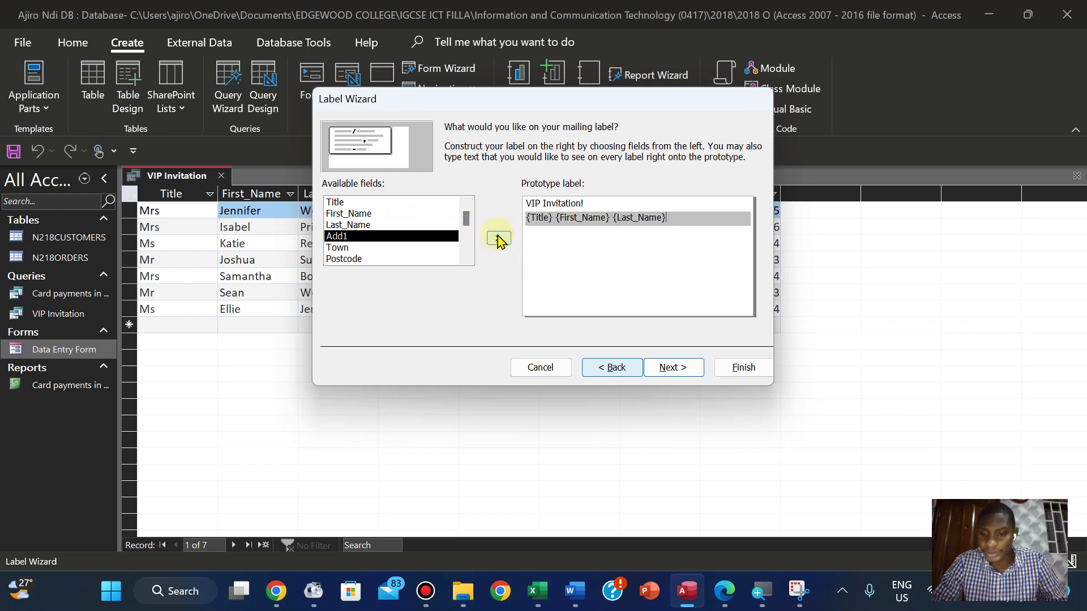
{"action": "key", "text": "Return"}
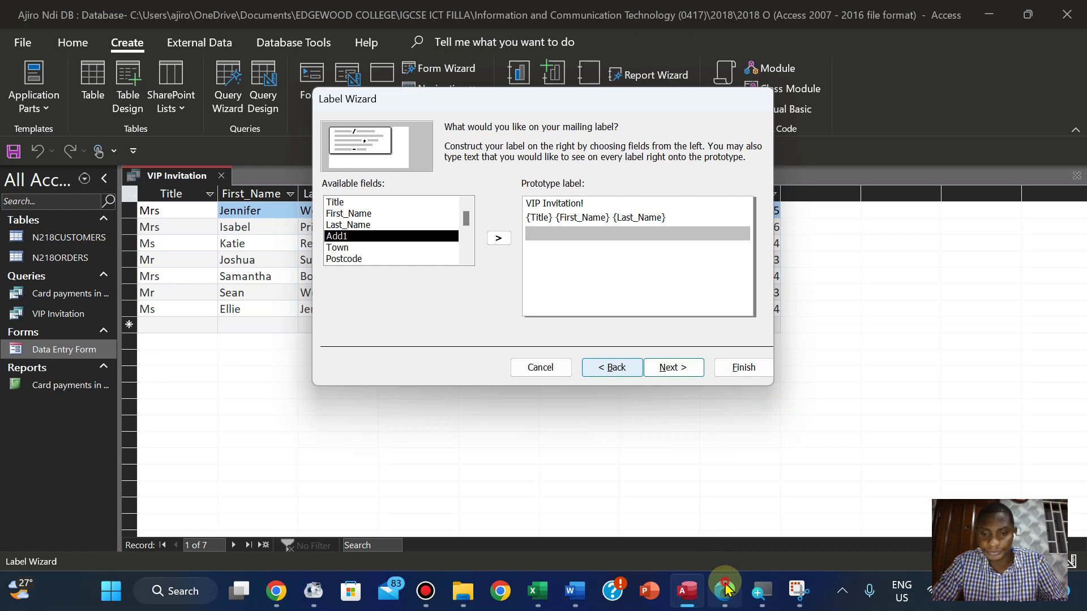
Add Add1 on its own line, then Town and Postcode on the next line
{"action": "left_click", "coordinate": [725, 590]}
{"action": "left_click", "coordinate": [725, 590]}
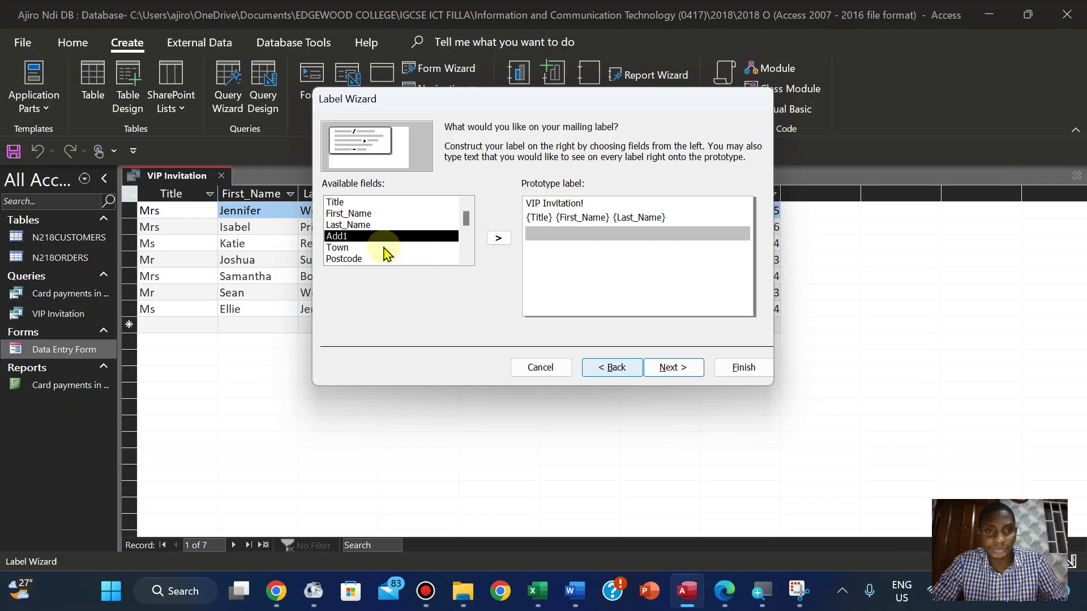
{"action": "left_click", "coordinate": [496, 238]}
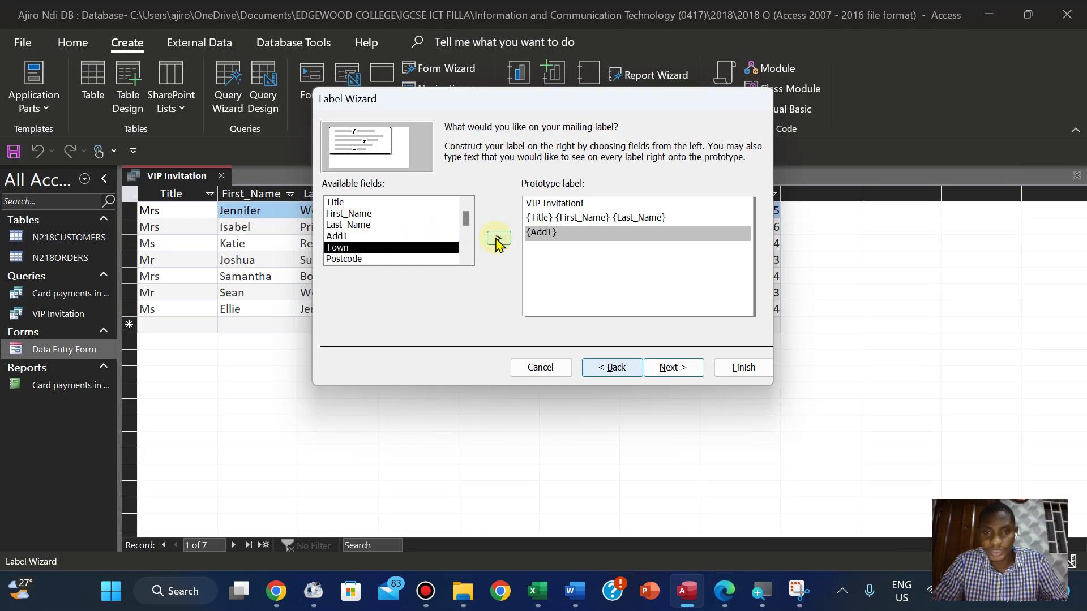
{"action": "key", "text": "Return"}
{"action": "left_click", "coordinate": [724, 592]}
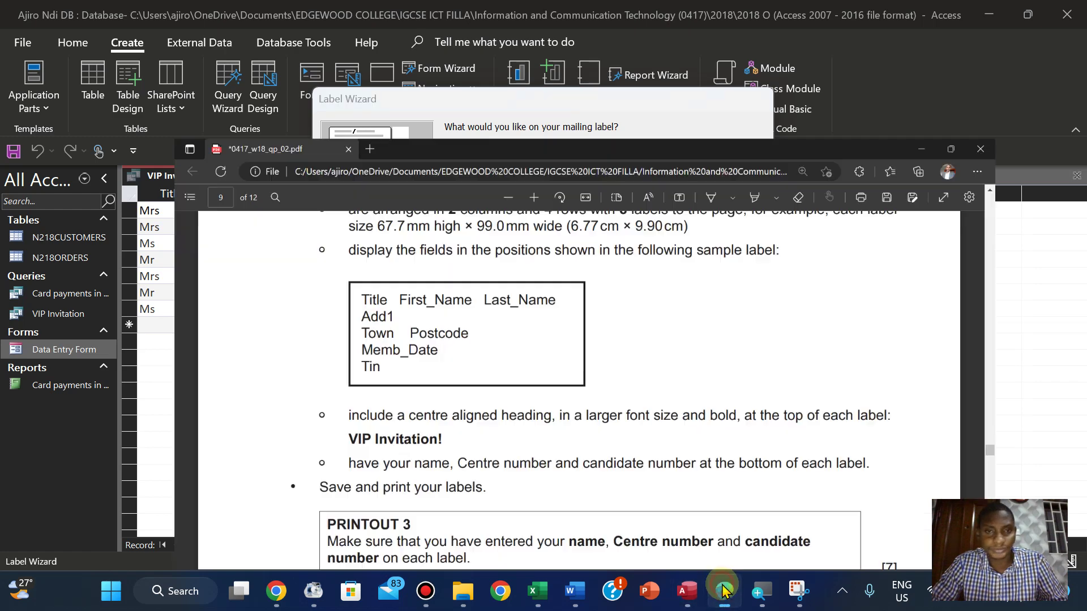
{"action": "left_click", "coordinate": [724, 591]}
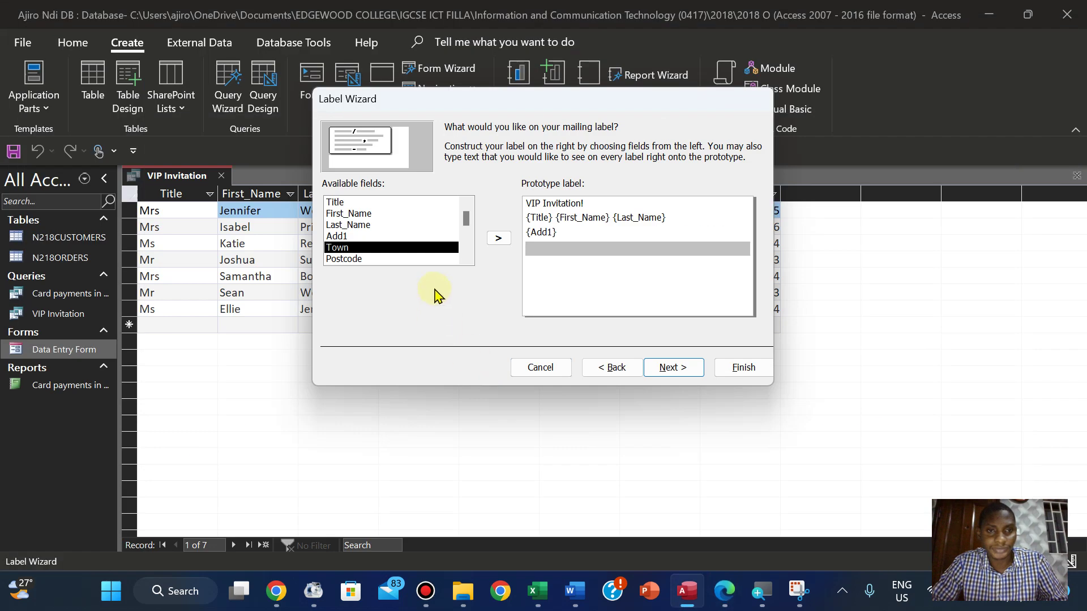
{"action": "left_click", "coordinate": [497, 239]}
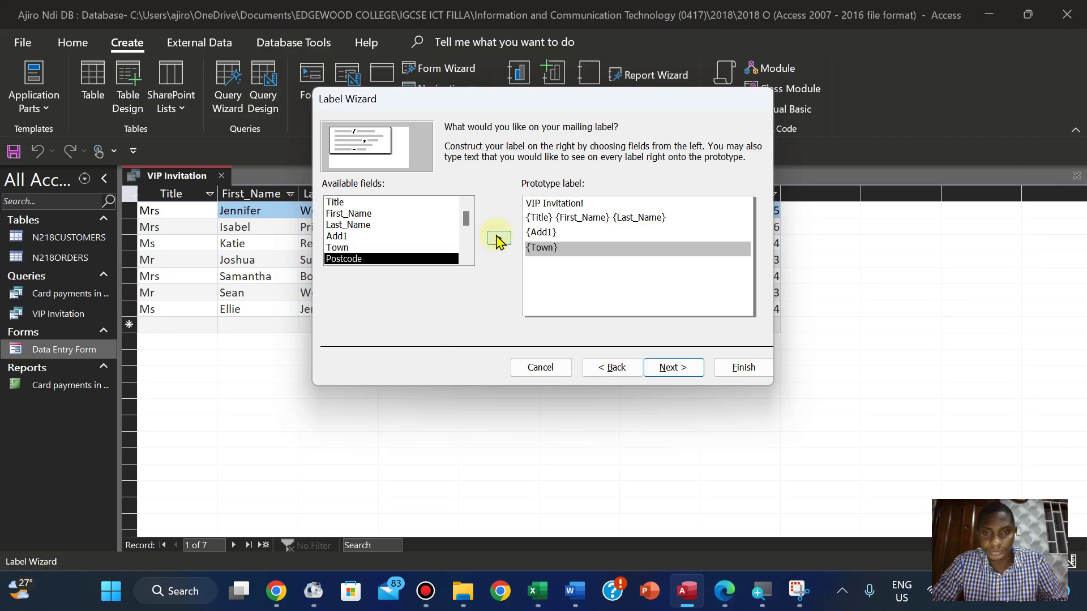
{"action": "left_click", "coordinate": [718, 598]}
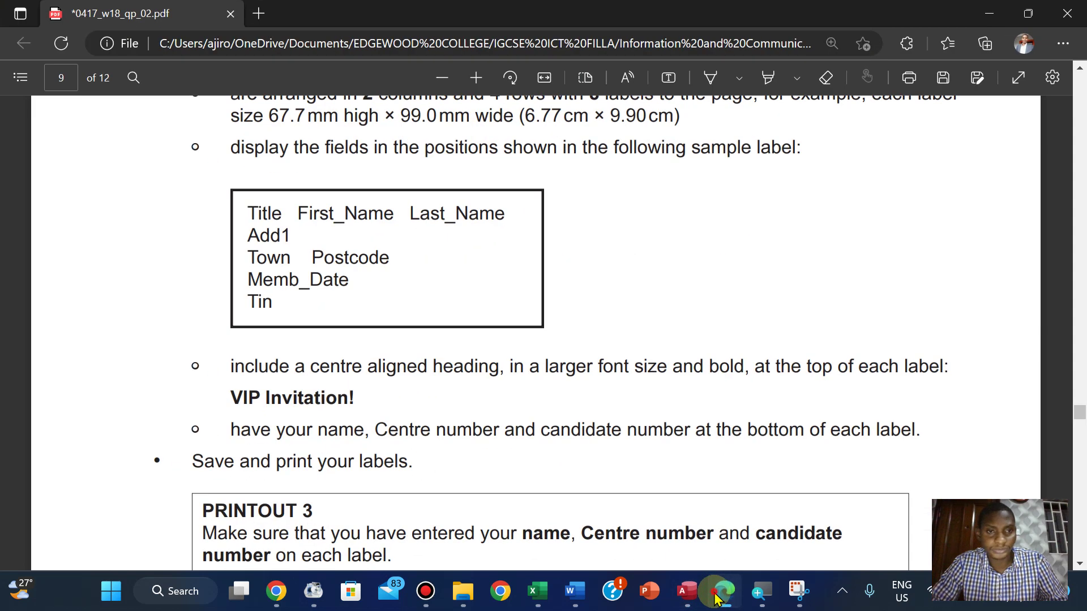
{"action": "left_click", "coordinate": [716, 597]}
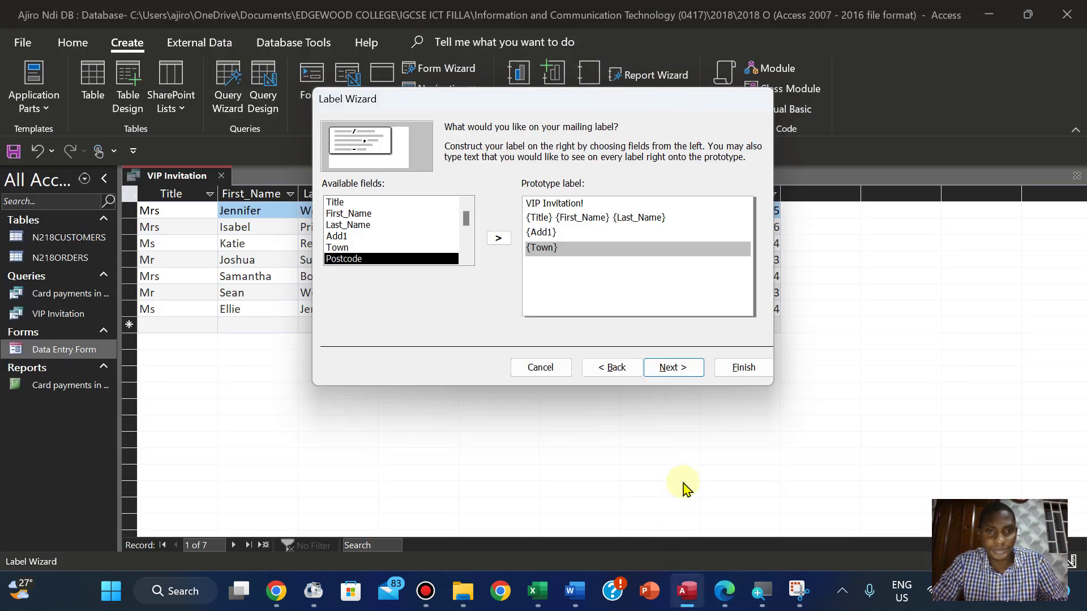
{"action": "left_click", "coordinate": [500, 241]}
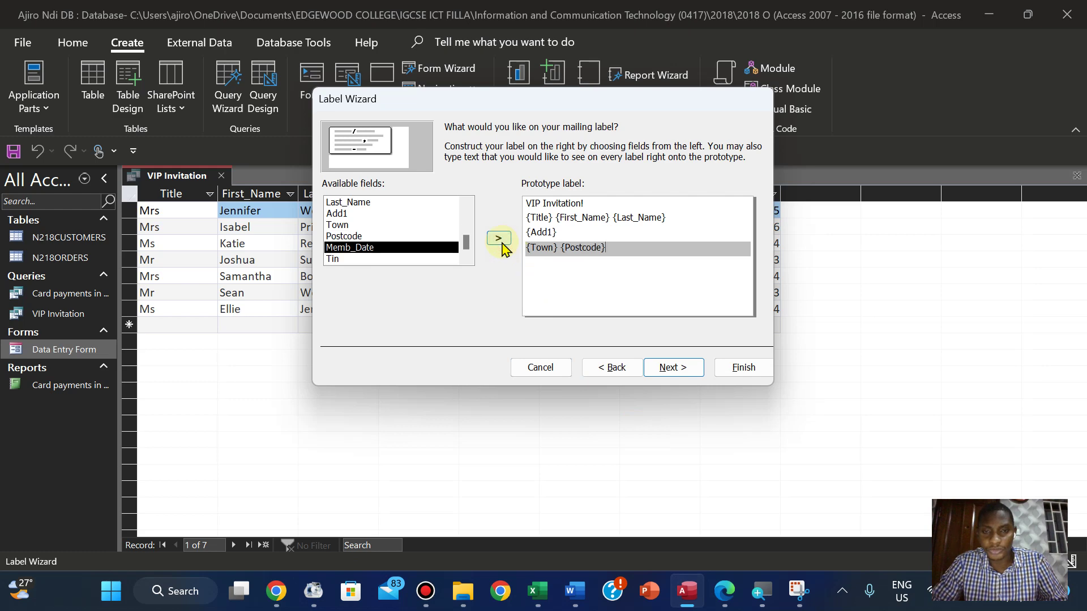
{"action": "key", "text": "Return"}
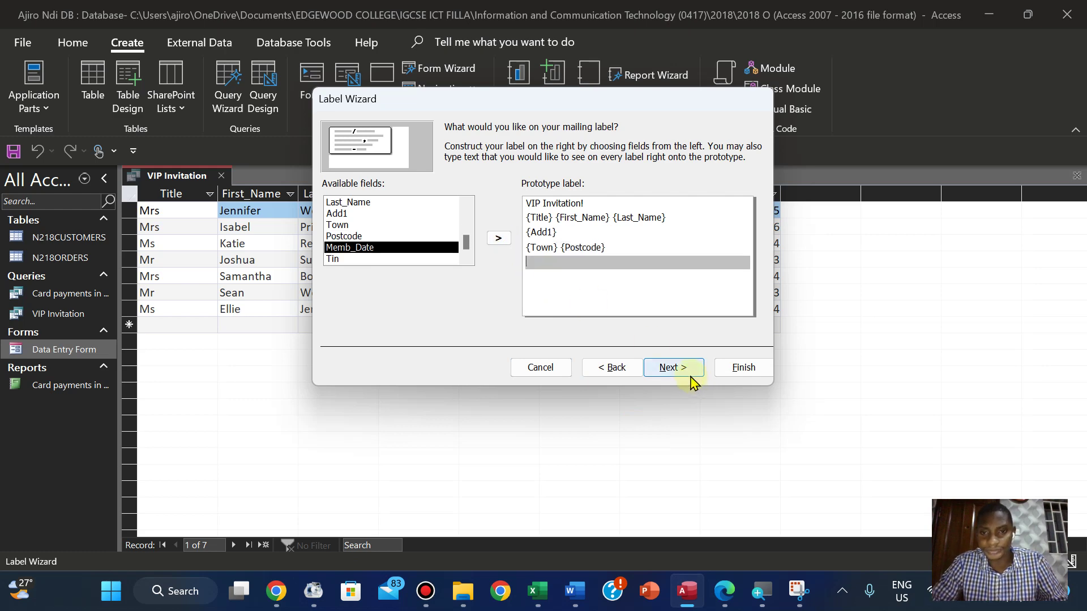
Add Memb_Date and Tin on separate lines, leaving space for the bottom candidate-details line
{"action": "left_click", "coordinate": [725, 591]}
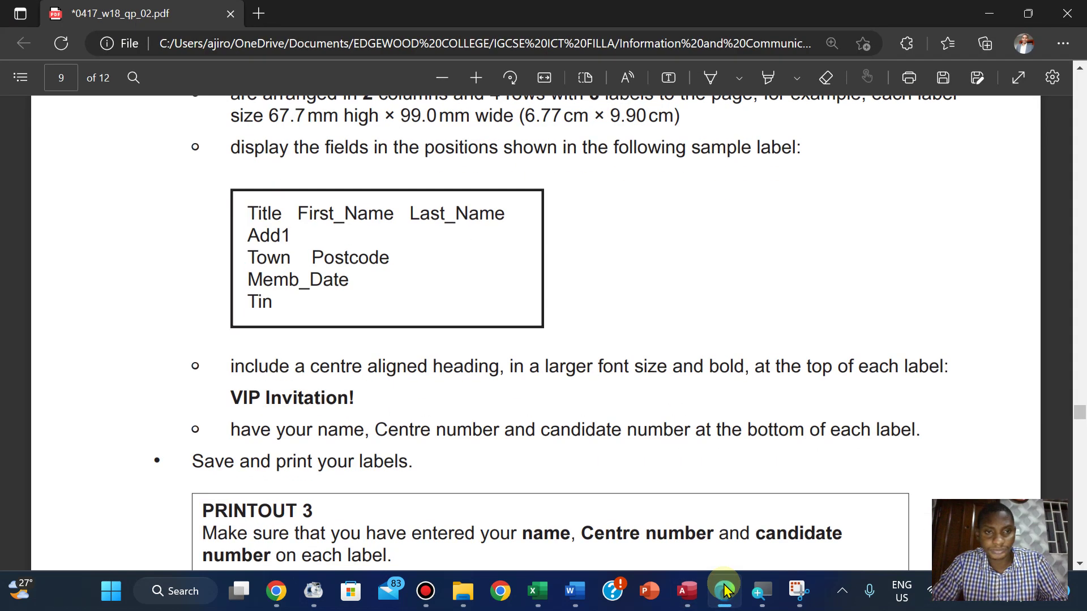
{"action": "left_click", "coordinate": [724, 591]}
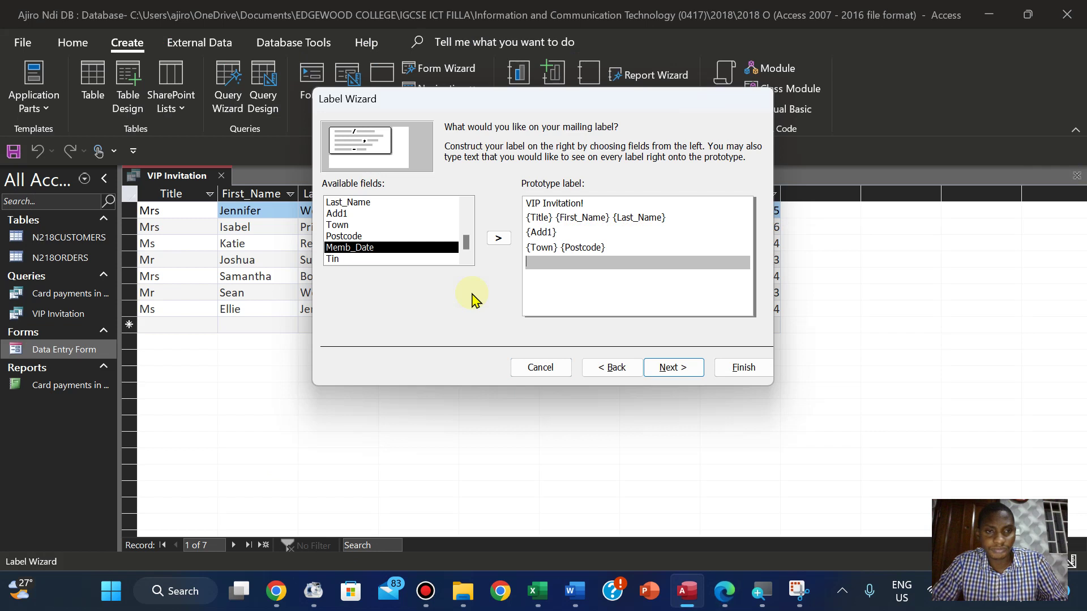
{"action": "left_click", "coordinate": [490, 242]}
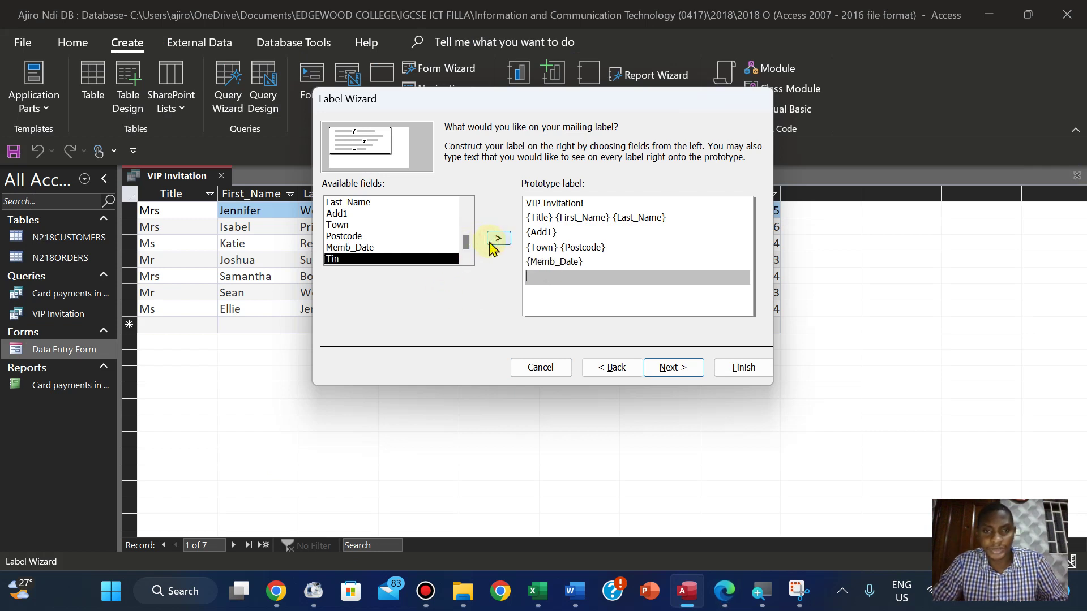
{"action": "left_click", "coordinate": [497, 240]}
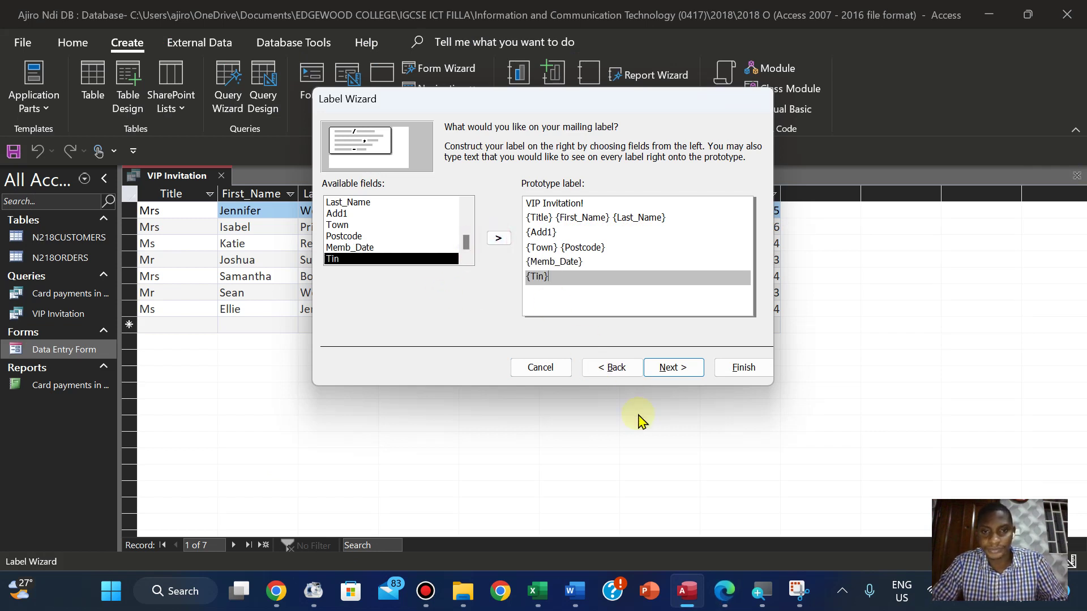
{"action": "left_click", "coordinate": [724, 591]}
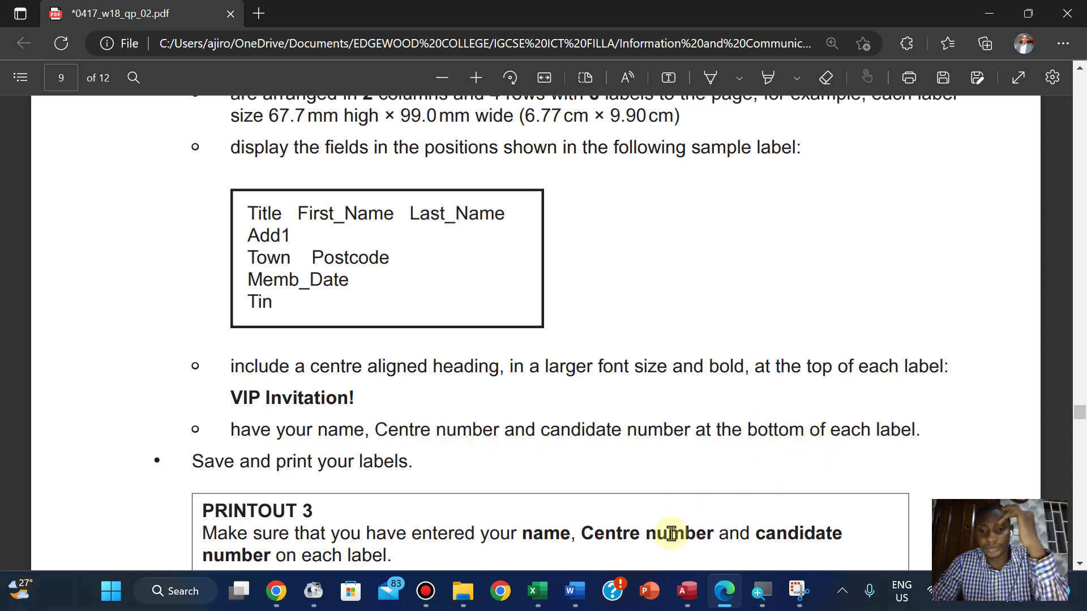
{"action": "left_click", "coordinate": [696, 604]}
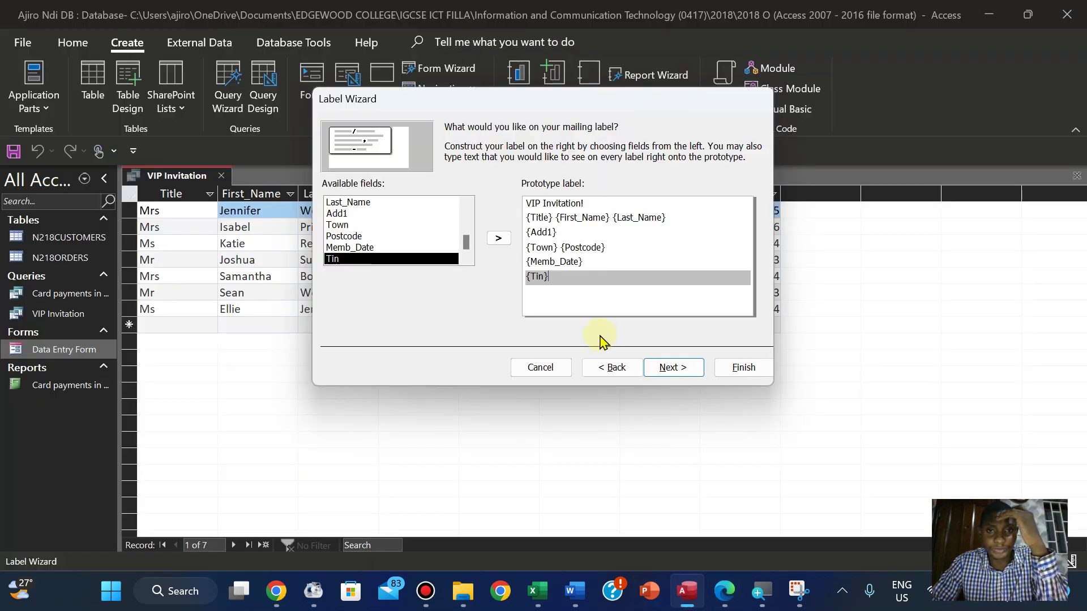
{"action": "key", "text": "Return"}
{"action": "key", "text": "Return"}
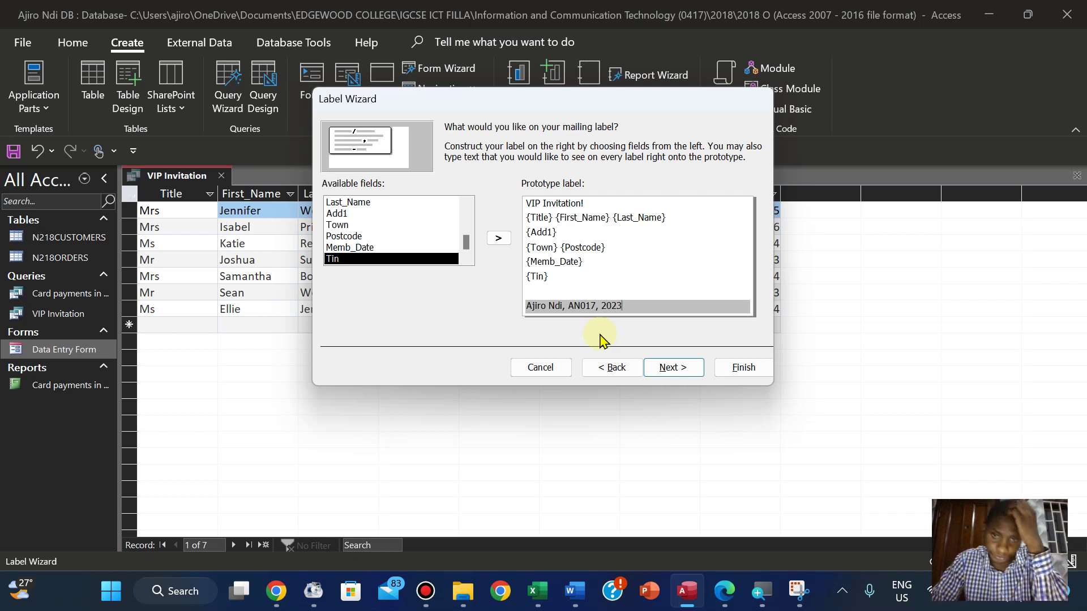
{"action": "left_click", "coordinate": [674, 368]}
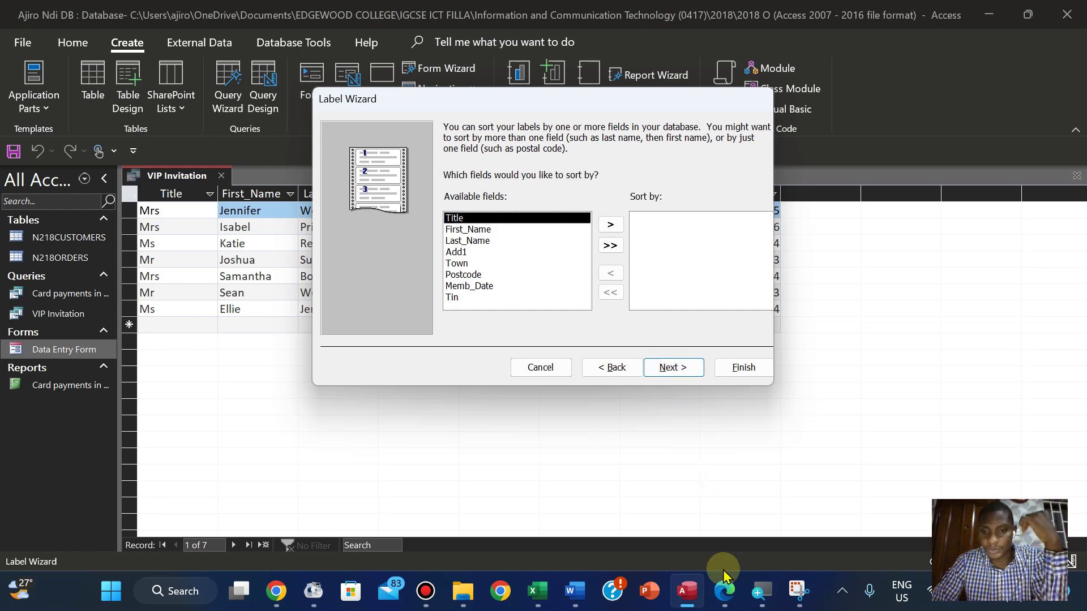
Check the paper's sorting requirement and set Last_Name as the labels' sort field
{"action": "left_click", "coordinate": [726, 589]}
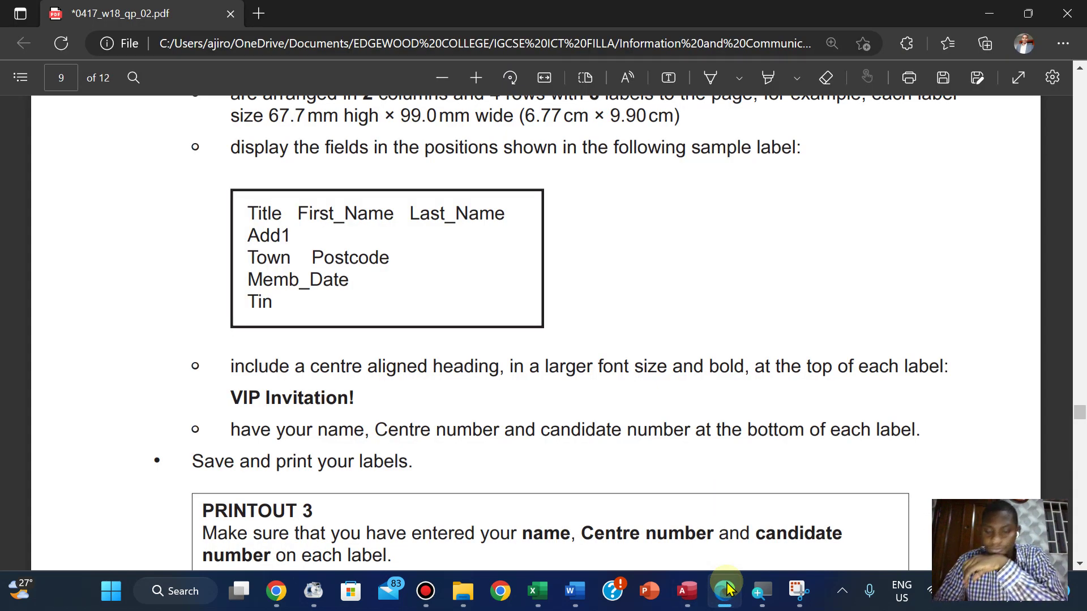
{"action": "key", "text": "Down"}
{"action": "key", "text": "Down"}
{"action": "key", "text": "Up"}
{"action": "key", "text": "Up"}
{"action": "key", "text": "Up"}
{"action": "key", "text": "Up"}
{"action": "key", "text": "Up"}
{"action": "key", "text": "Up"}
{"action": "key", "text": "Up"}
{"action": "key", "text": "Up"}
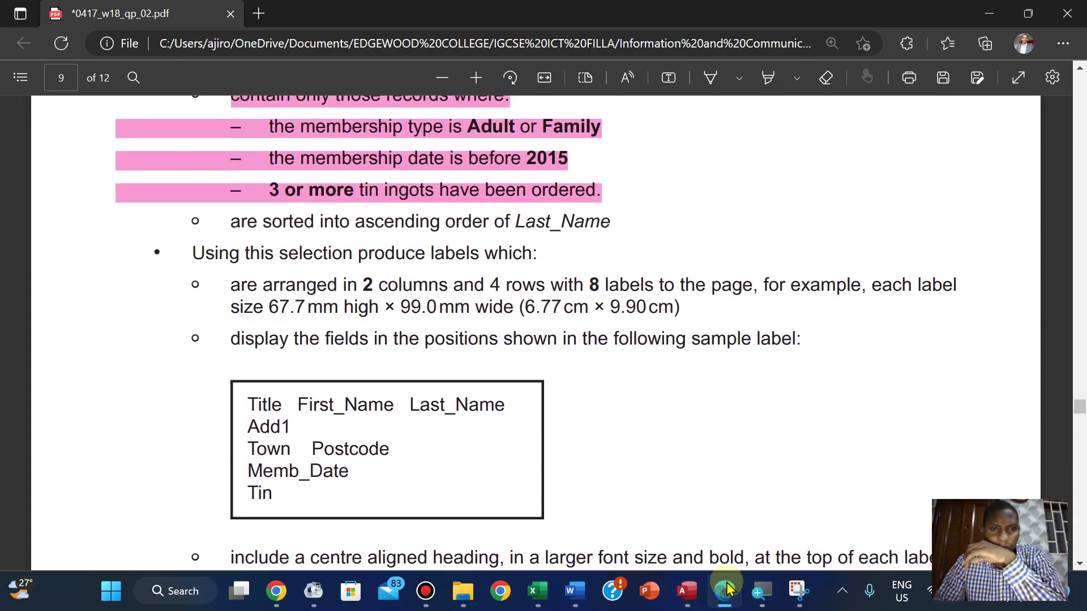
{"action": "left_click", "coordinate": [686, 591]}
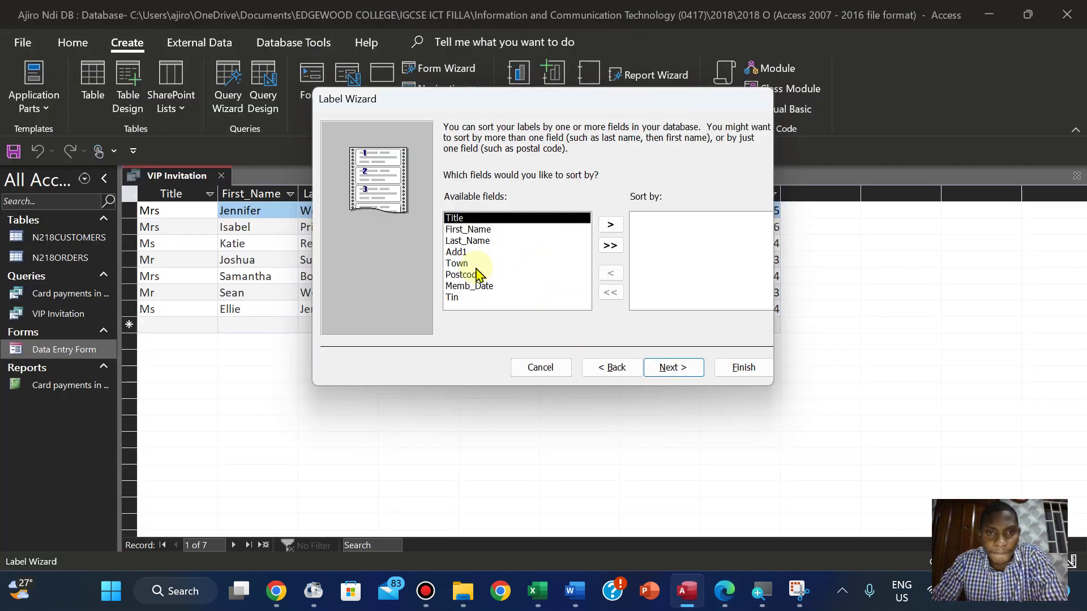
{"action": "left_click", "coordinate": [469, 242]}
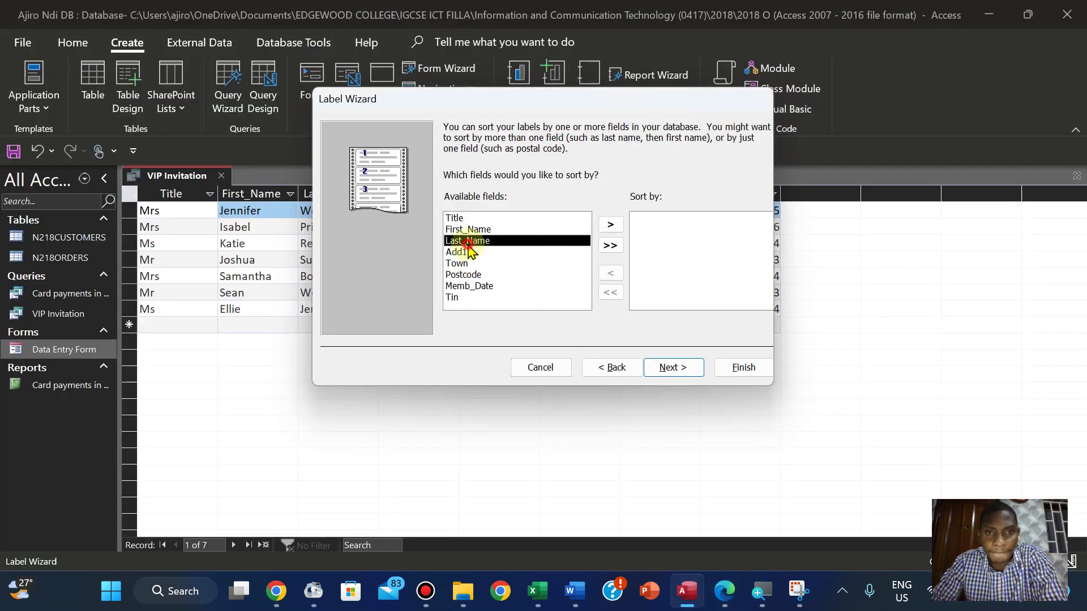
{"action": "left_click", "coordinate": [611, 227]}
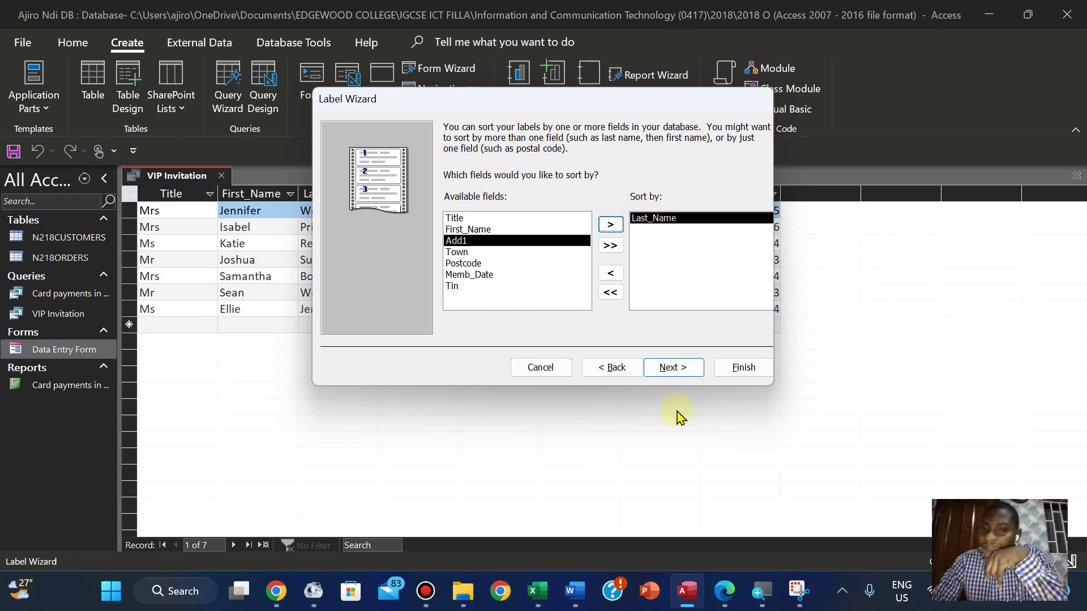
{"action": "left_click", "coordinate": [723, 595]}
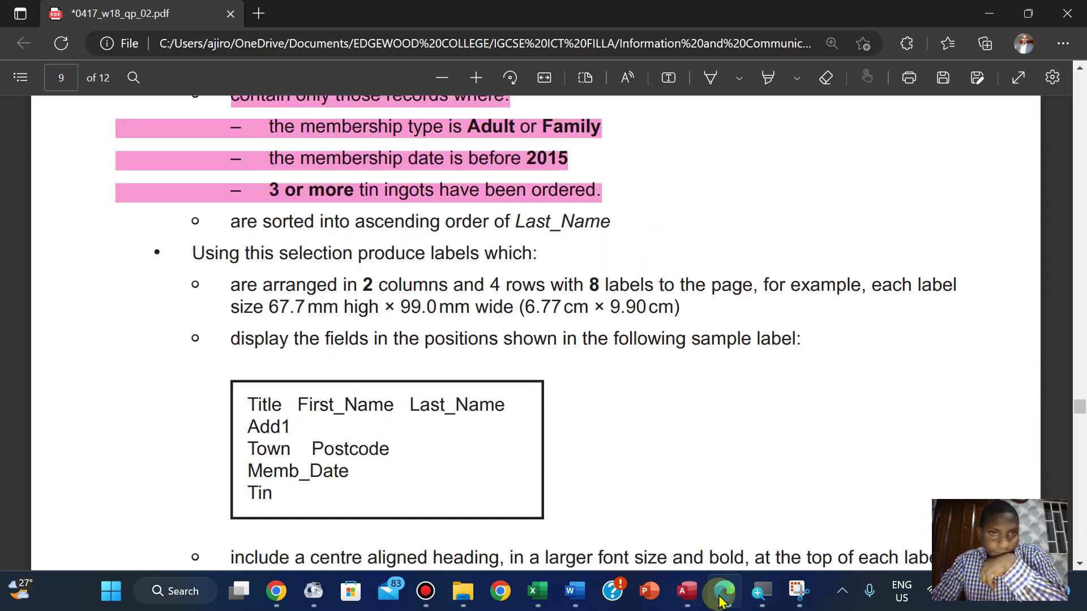
{"action": "left_click", "coordinate": [721, 600]}
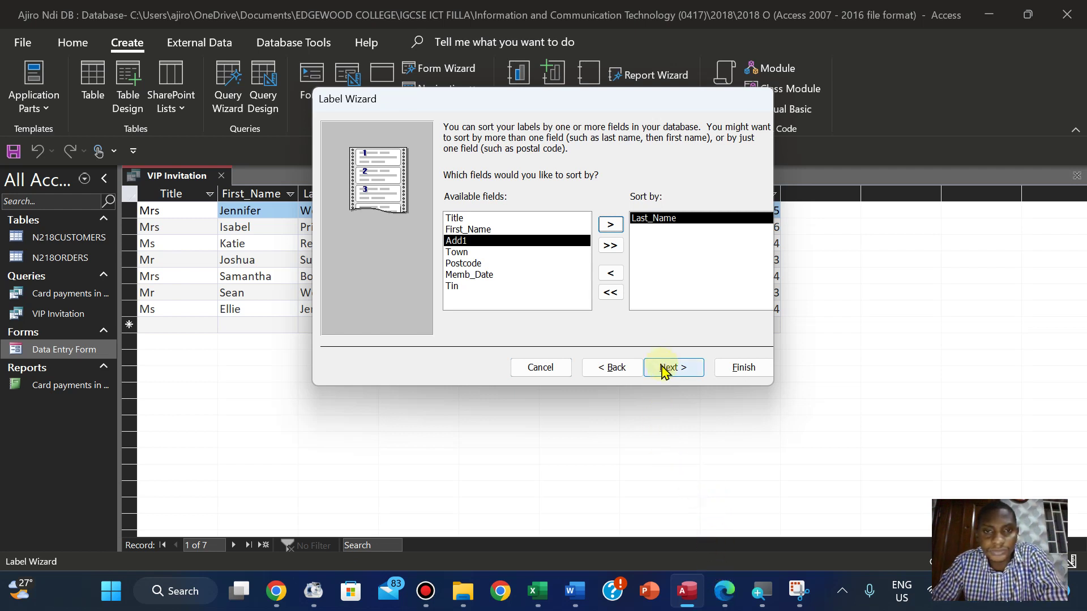
{"action": "left_click", "coordinate": [666, 368]}
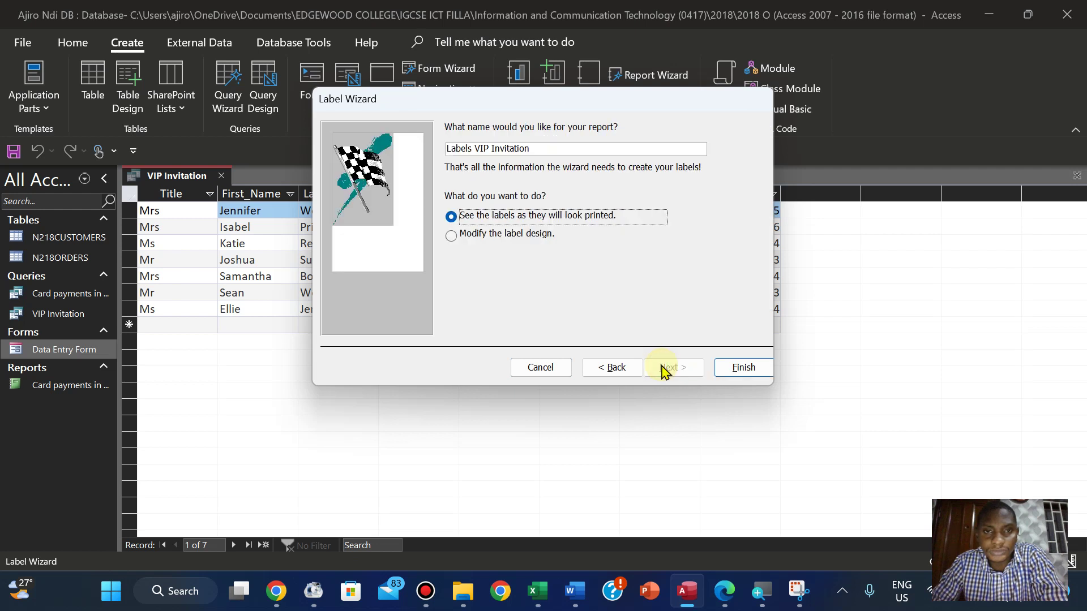
Name the report 'Labels - VIP Invitation', preview its seven labels, then open Design View
{"action": "left_click", "coordinate": [477, 149]}
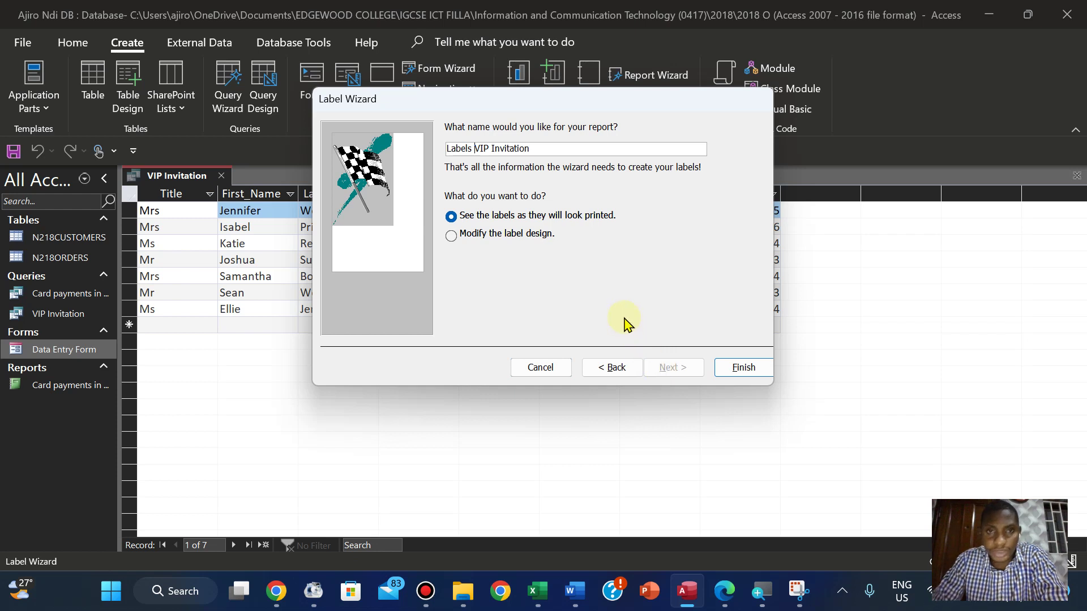
{"action": "type", "text": "-"}
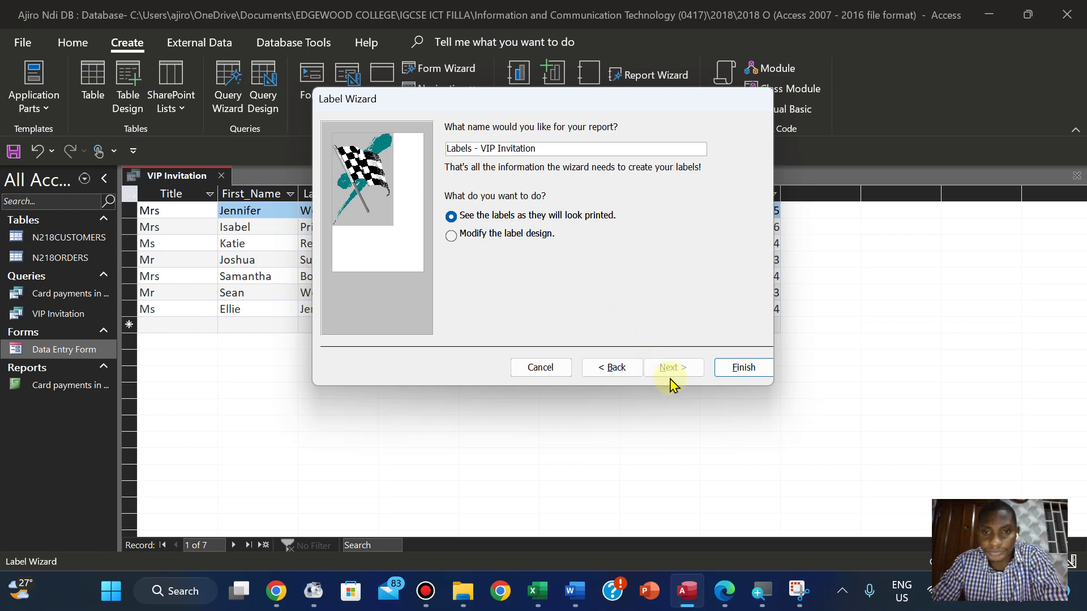
{"action": "left_click", "coordinate": [728, 369]}
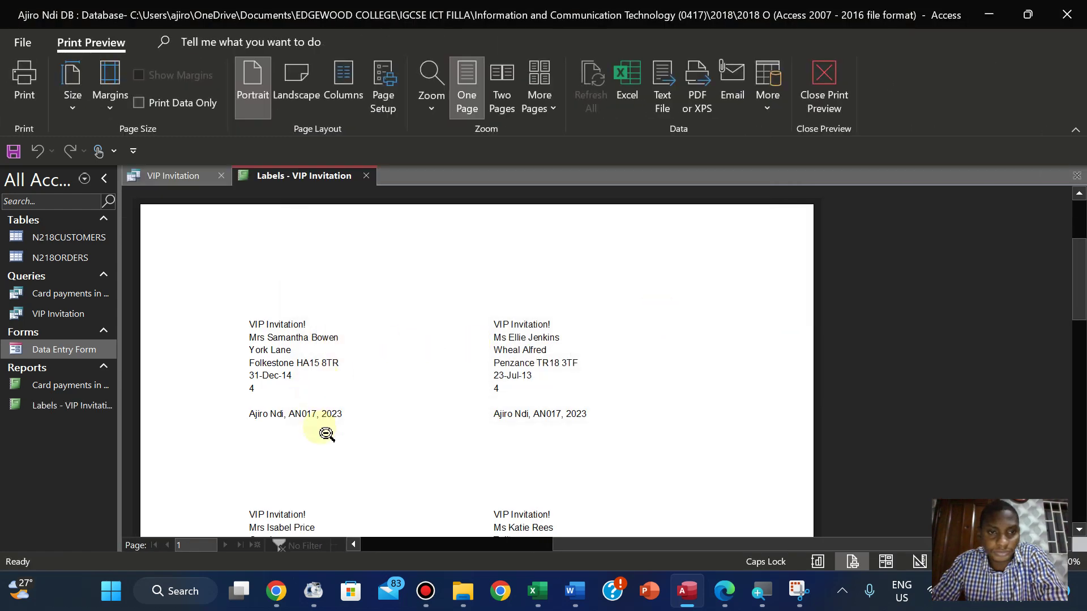
{"action": "left_click", "coordinate": [519, 431]}
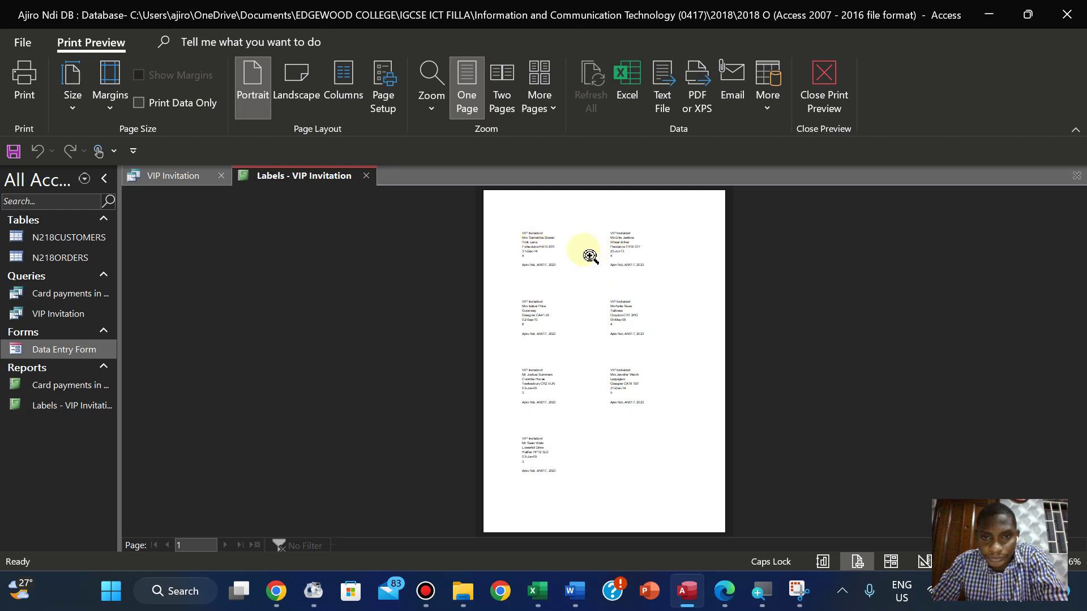
{"action": "left_click", "coordinate": [623, 420]}
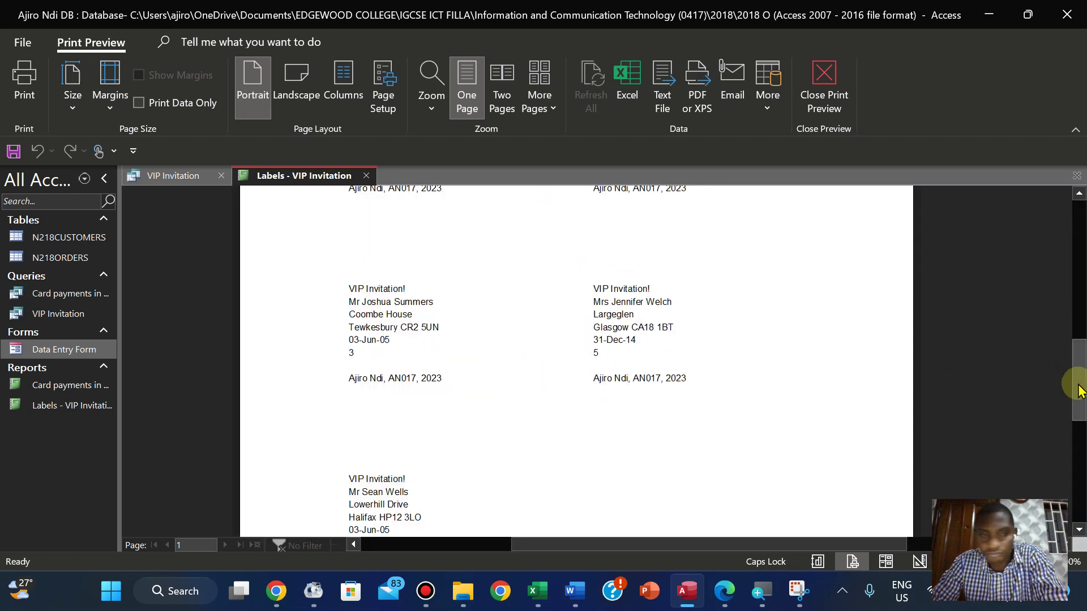
{"action": "left_click_drag", "start_coordinate": [1079, 391], "coordinate": [1057, 291]}
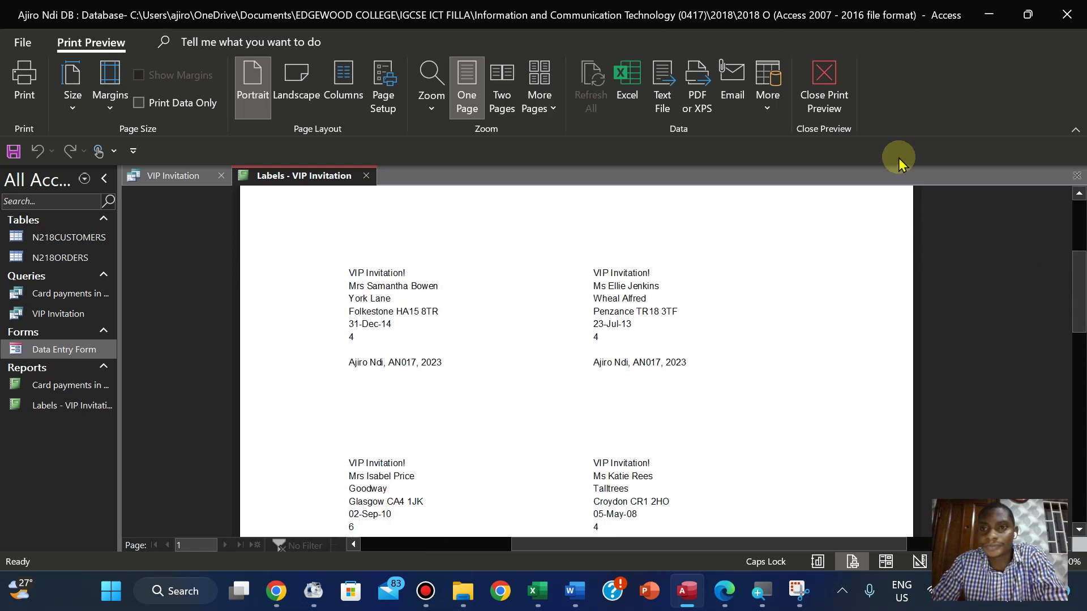
{"action": "left_click", "coordinate": [825, 85]}
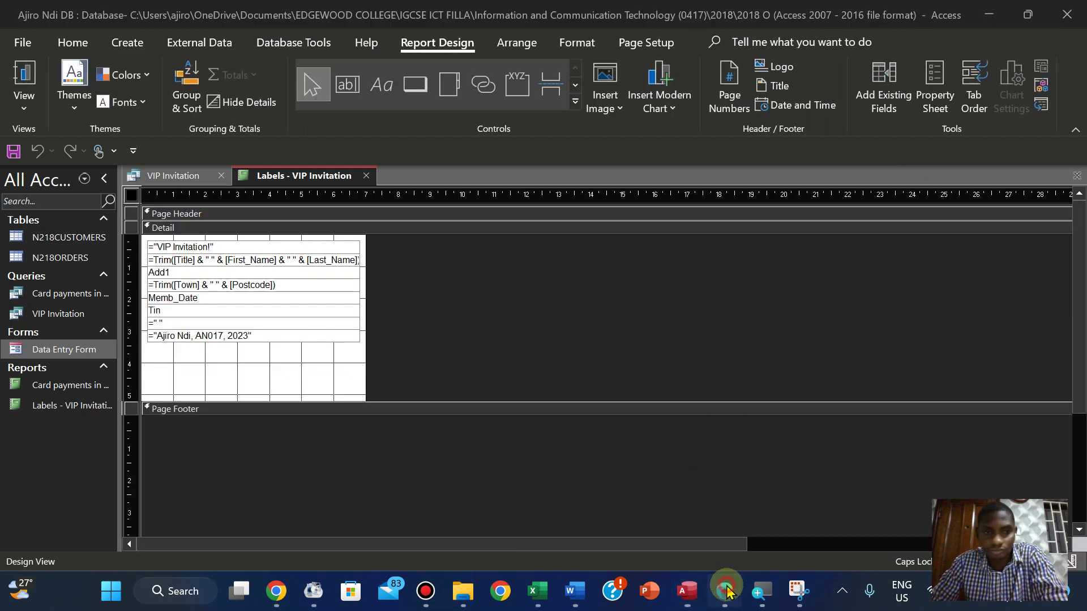
Format the VIP Invitation! heading as centred, bold, size 12 text
{"action": "left_click", "coordinate": [726, 591]}
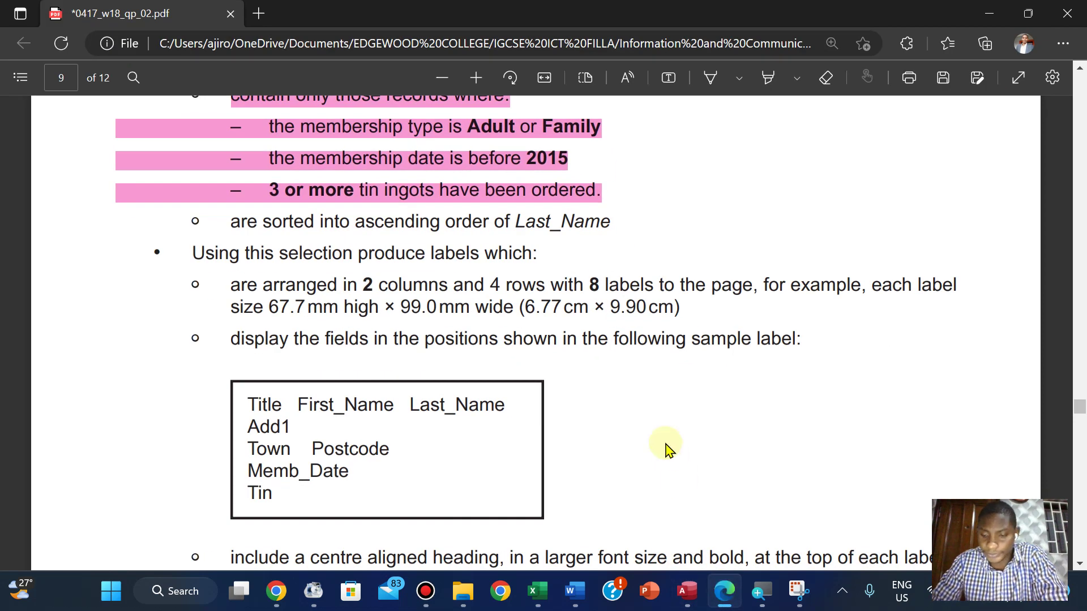
{"action": "scroll", "coordinate": [667, 449], "scroll_direction": "down", "scroll_amount": 5}
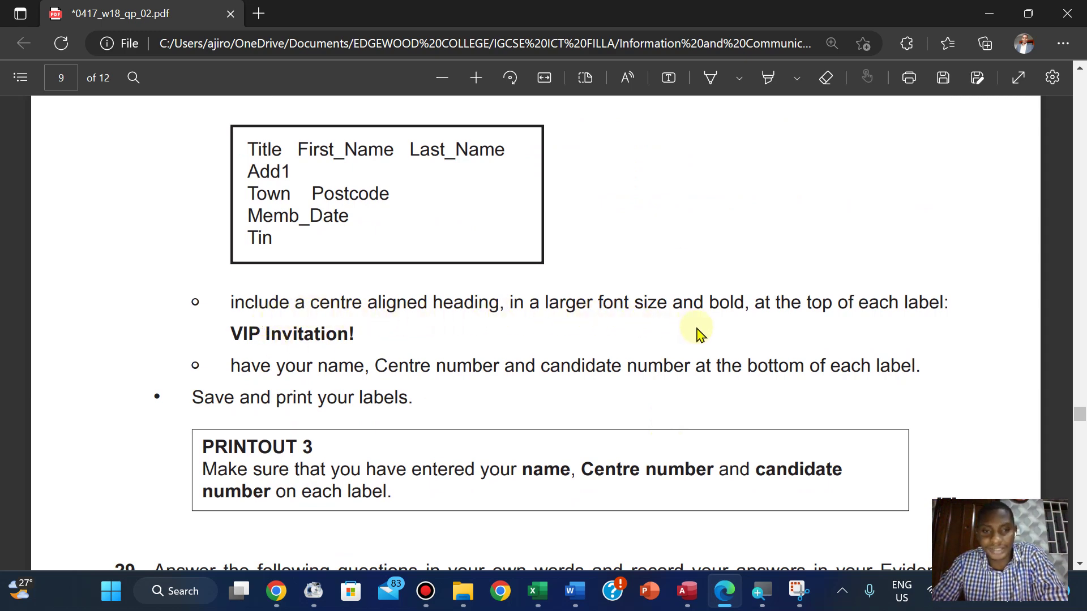
{"action": "left_click", "coordinate": [687, 591]}
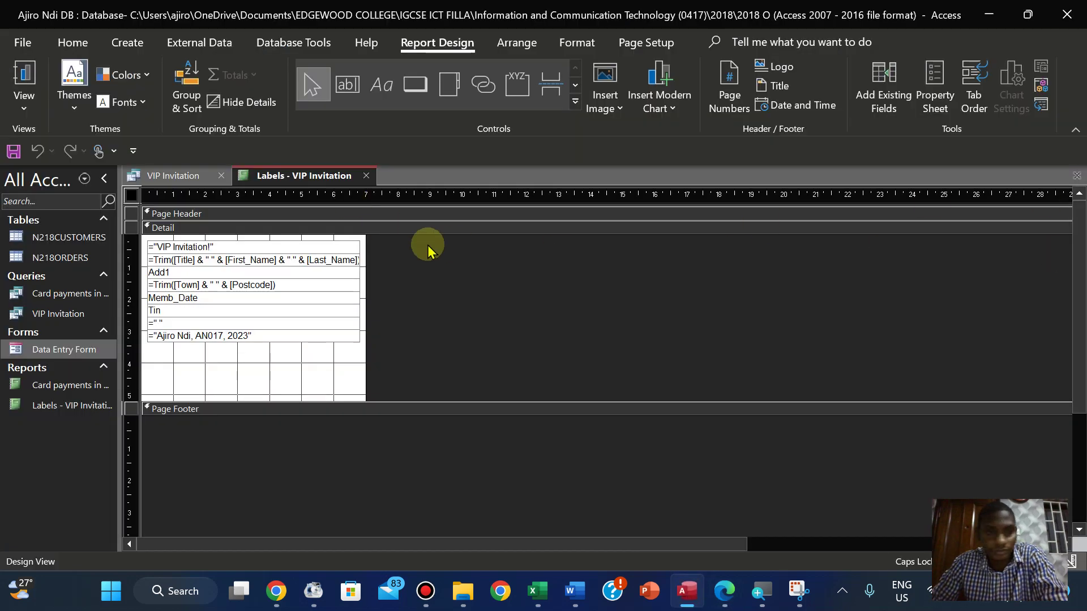
{"action": "left_click", "coordinate": [214, 247]}
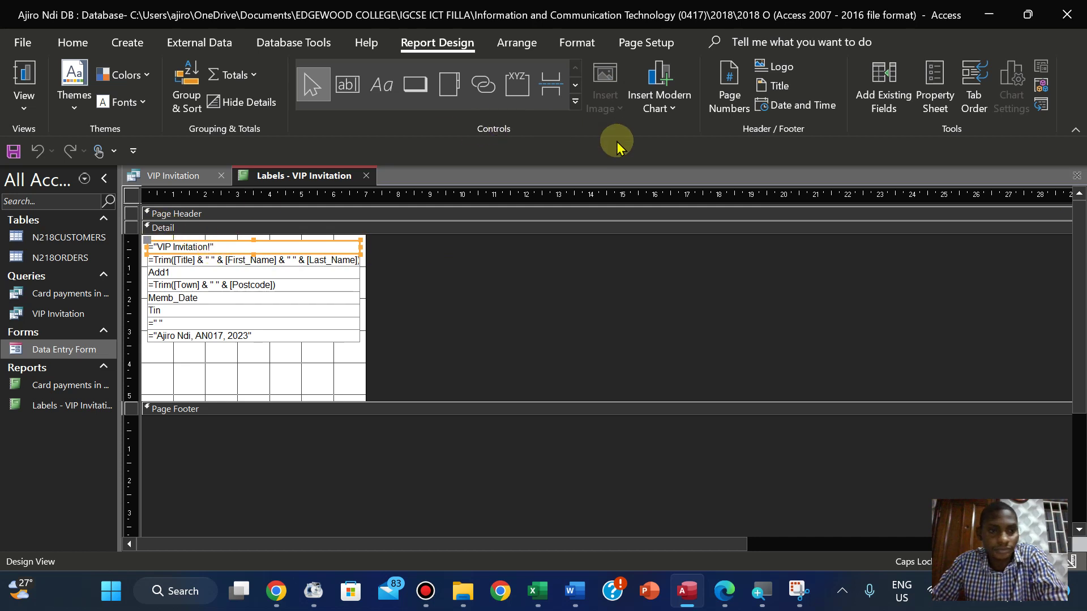
{"action": "left_click", "coordinate": [579, 45]}
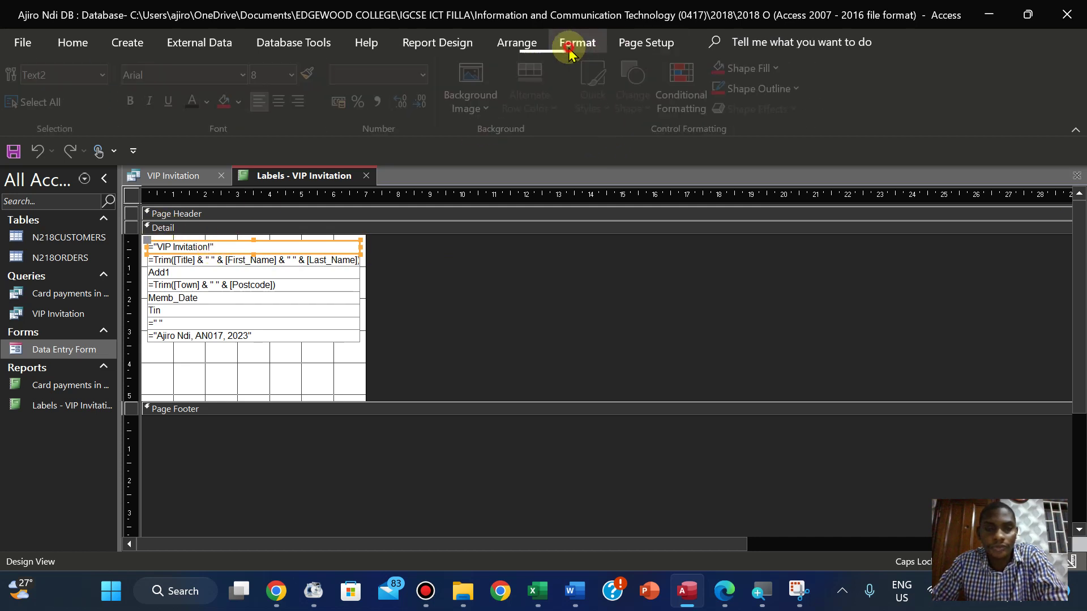
{"action": "left_click", "coordinate": [281, 103]}
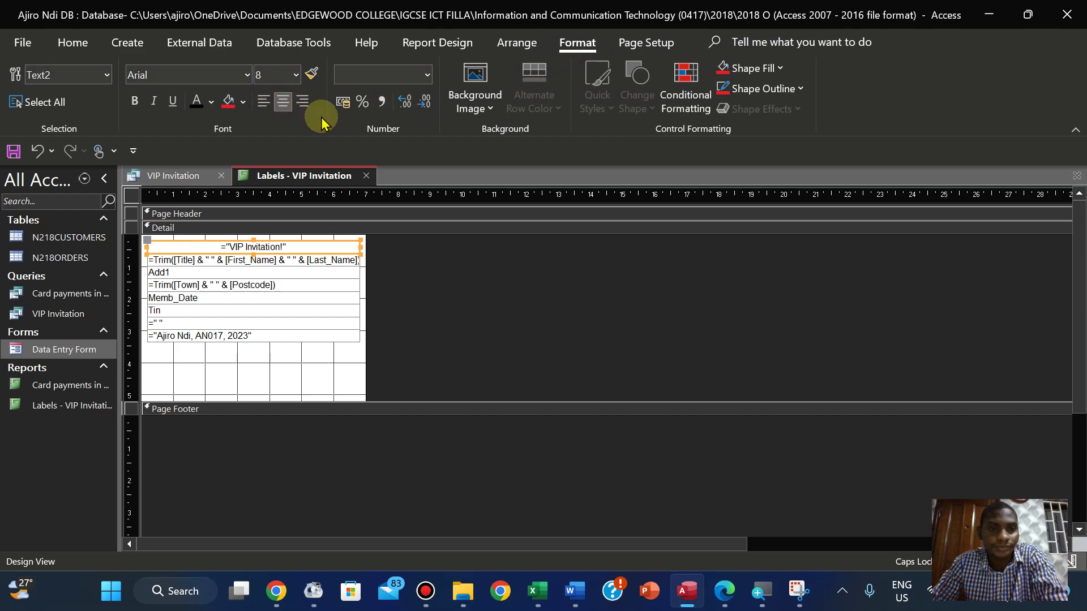
{"action": "left_click", "coordinate": [725, 591]}
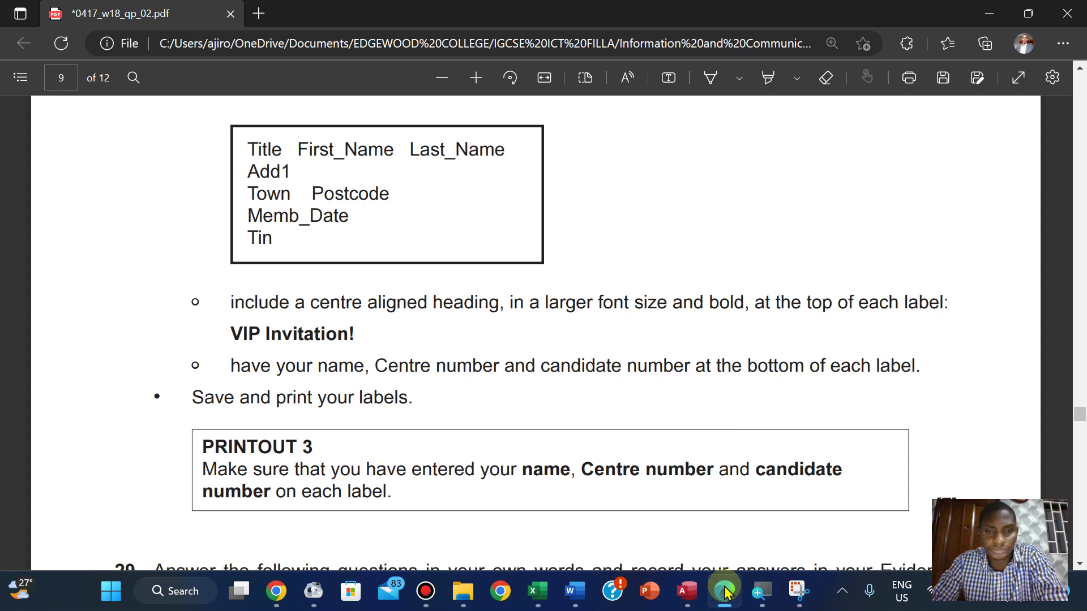
{"action": "left_click", "coordinate": [724, 591]}
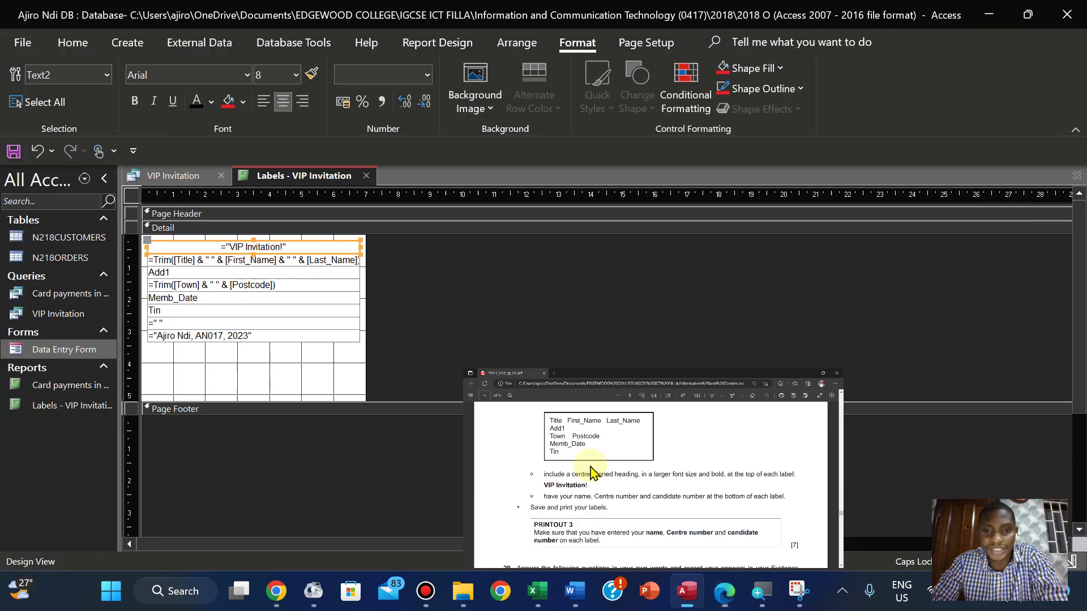
{"action": "left_click", "coordinate": [134, 102]}
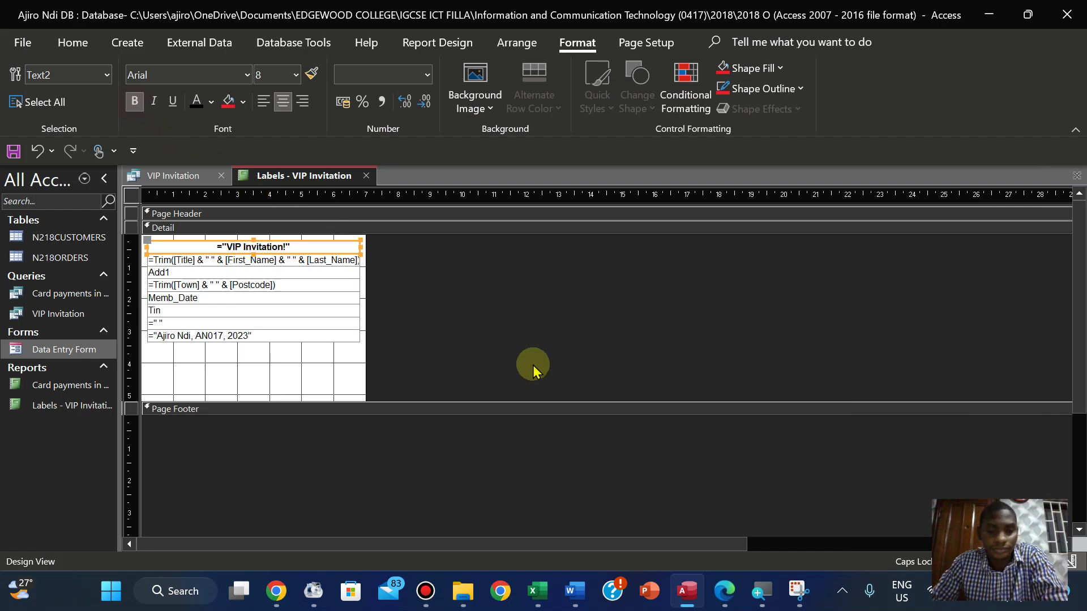
{"action": "left_click", "coordinate": [717, 591]}
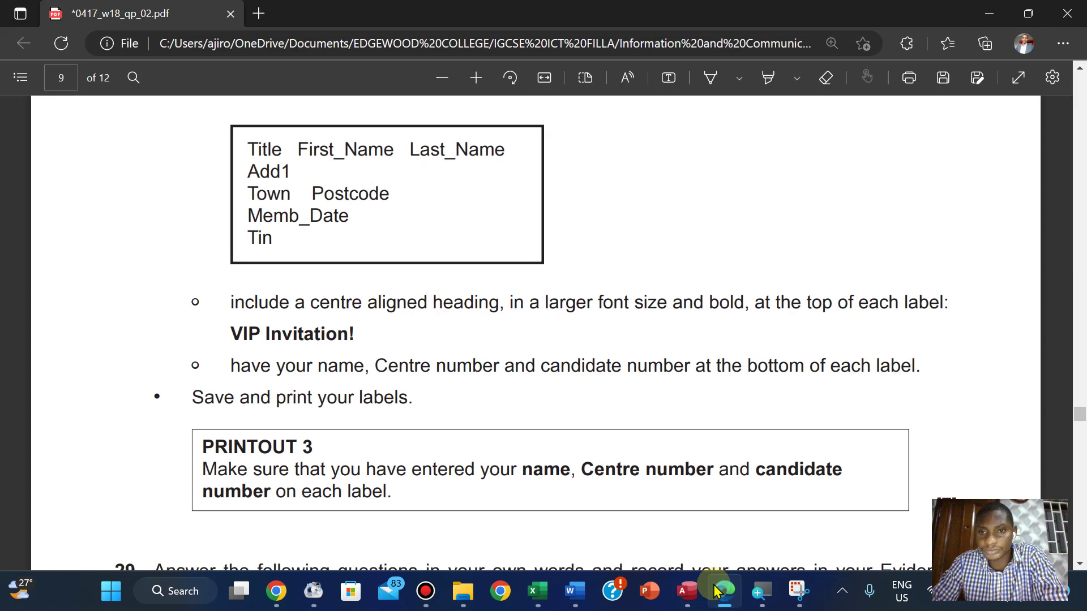
{"action": "left_click", "coordinate": [718, 591]}
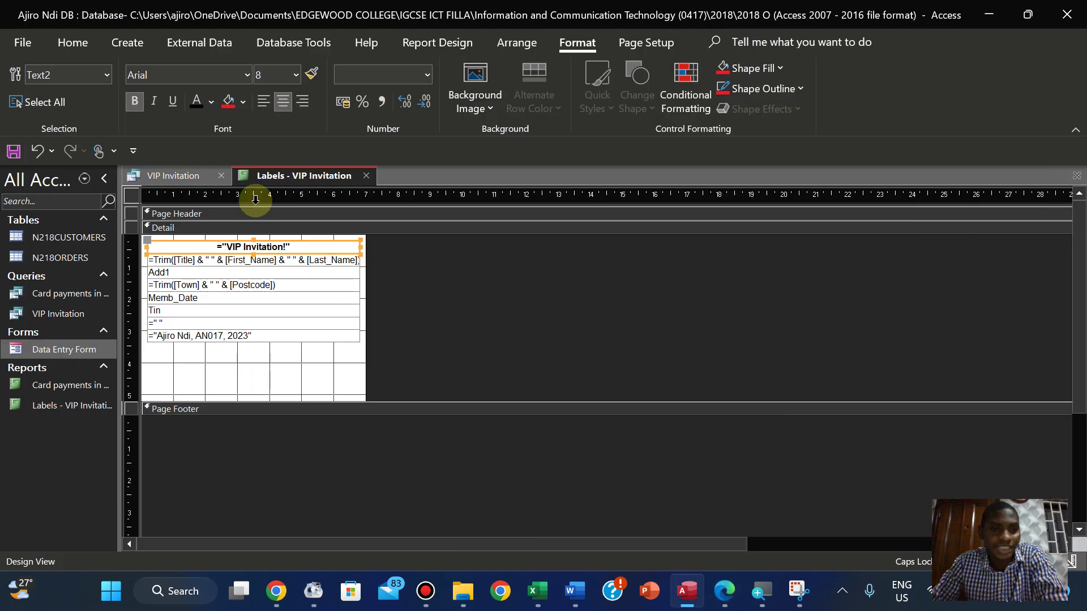
{"action": "left_click", "coordinate": [295, 75]}
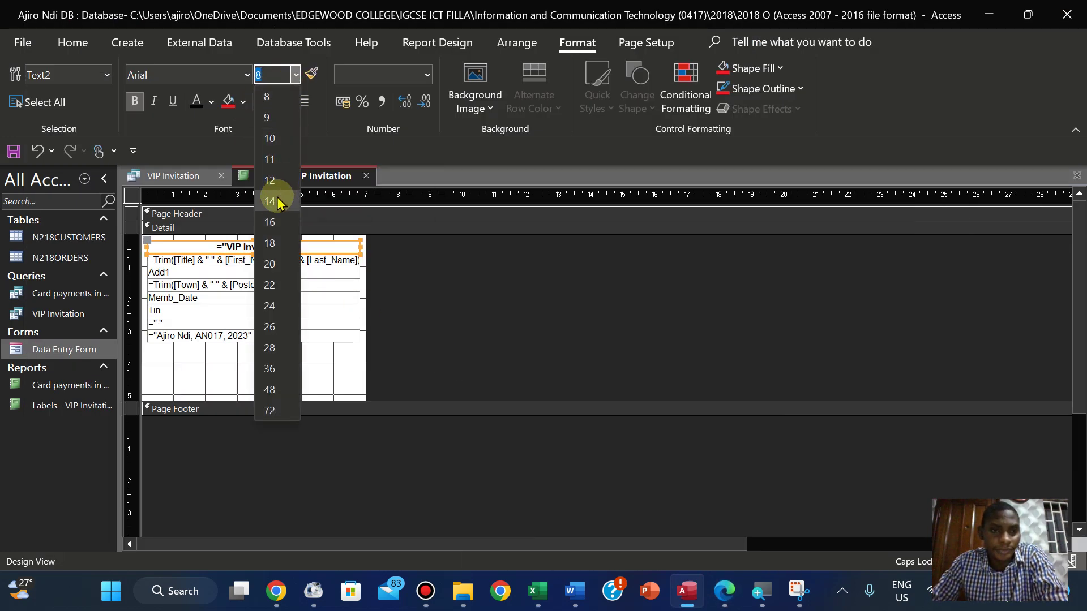
{"action": "left_click", "coordinate": [270, 181]}
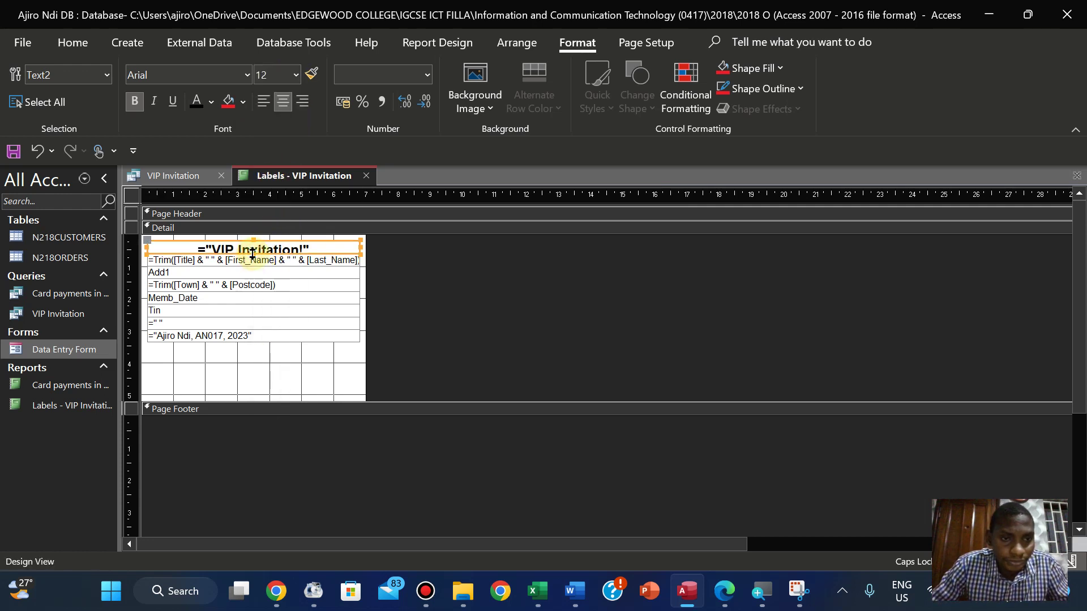
Make the heading box taller and shift the name, address, Memb_Date, Tin and candidate lines down
{"action": "left_click", "coordinate": [253, 254]}
{"action": "left_click_drag", "start_coordinate": [253, 254], "coordinate": [250, 260]}
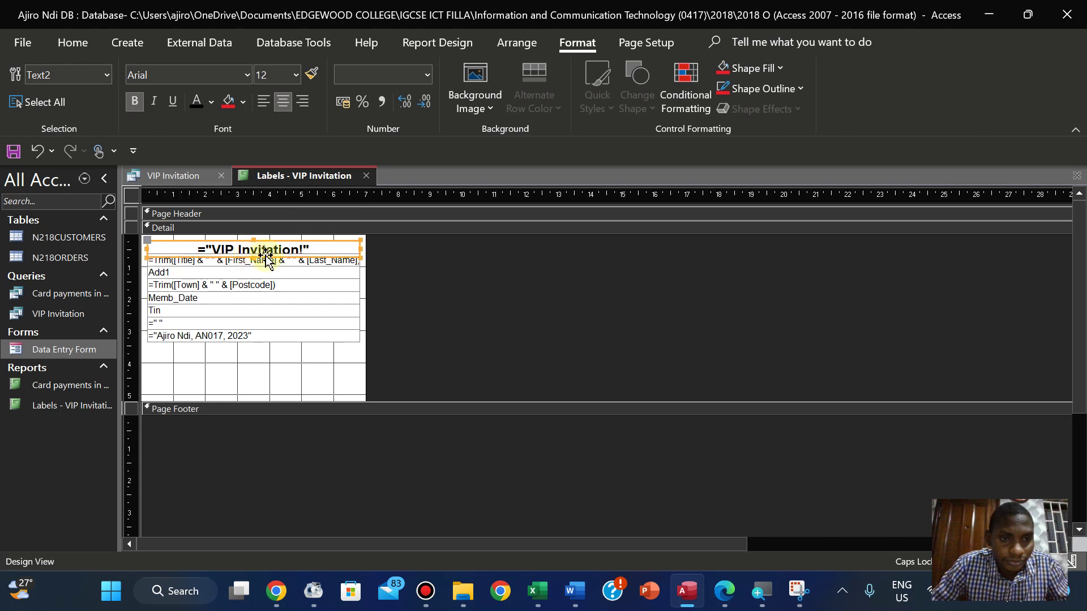
{"action": "left_click", "coordinate": [211, 262]}
{"action": "left_click", "coordinate": [180, 274], "text": "shift"}
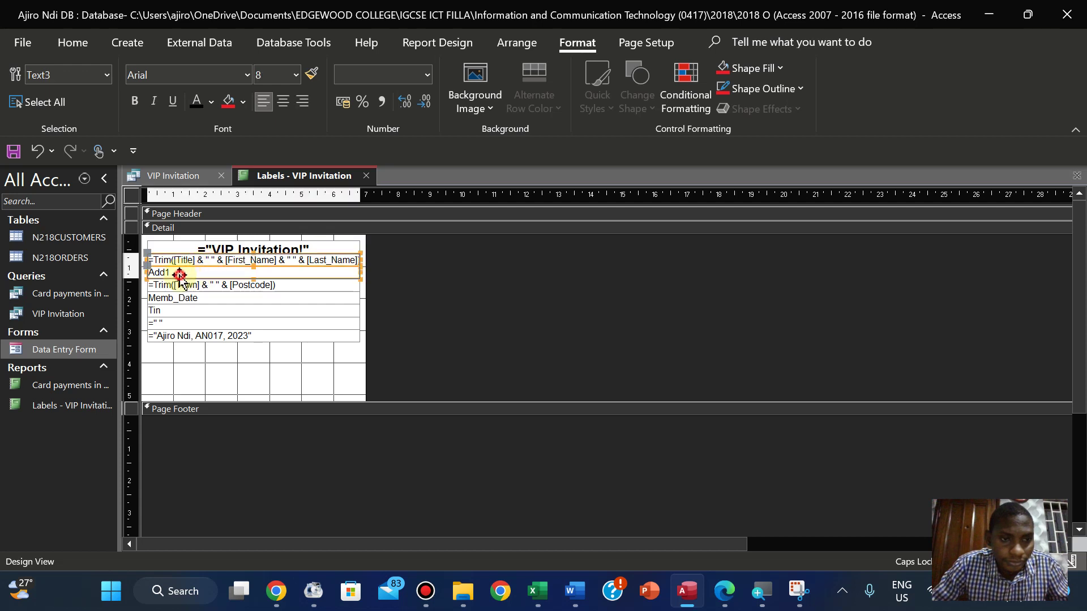
{"action": "left_click", "coordinate": [180, 287], "text": "shift"}
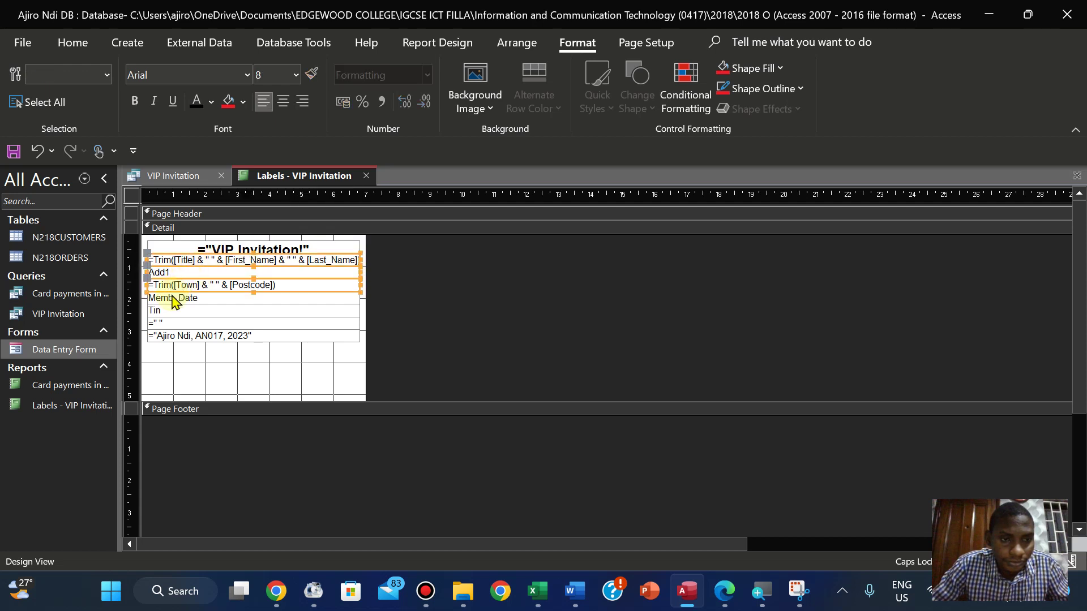
{"action": "left_click", "coordinate": [171, 298], "text": "shift"}
{"action": "left_click", "coordinate": [163, 311], "text": "shift"}
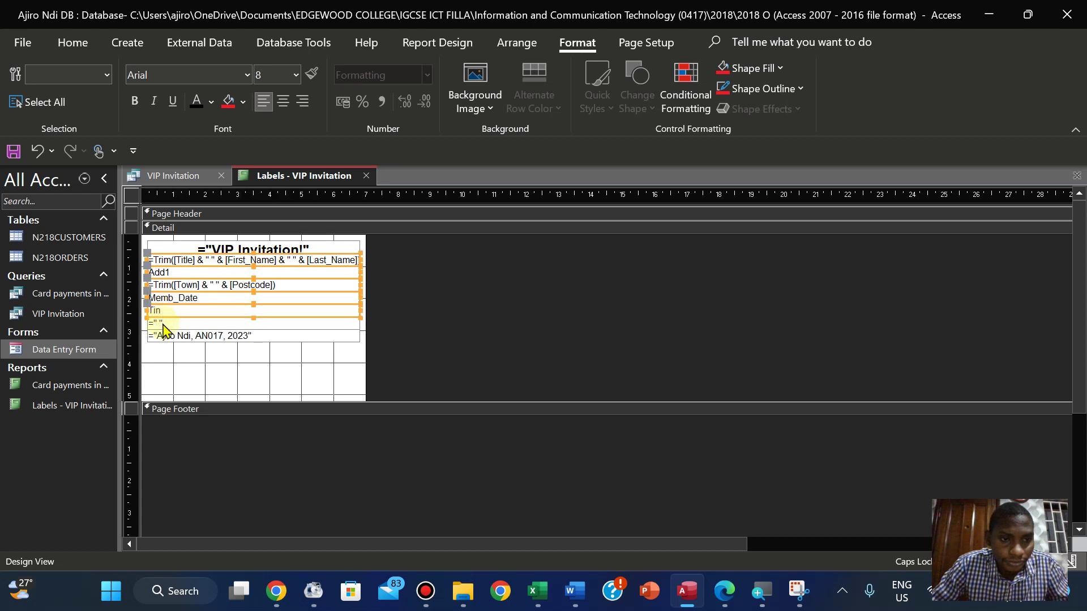
{"action": "left_click", "coordinate": [164, 324], "text": "shift"}
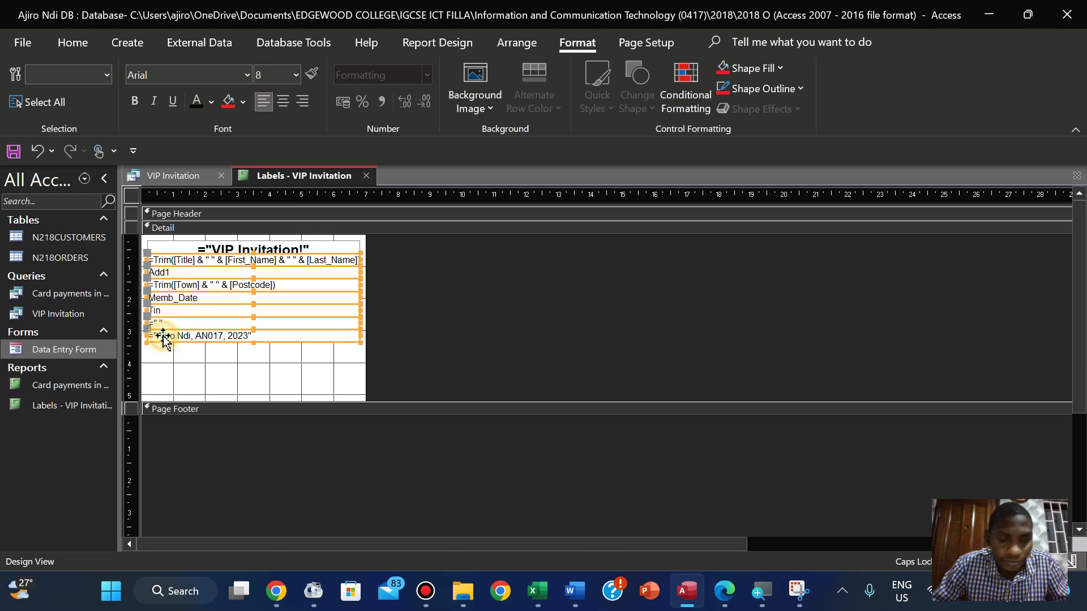
{"action": "left_click", "coordinate": [163, 336], "text": "shift"}
{"action": "key", "text": "Down"}
{"action": "key", "text": "Down"}
{"action": "key", "text": "Down"}
{"action": "key", "text": "Down"}
{"action": "key", "text": "Down"}
{"action": "key", "text": "Up"}
{"action": "key", "text": "Up"}
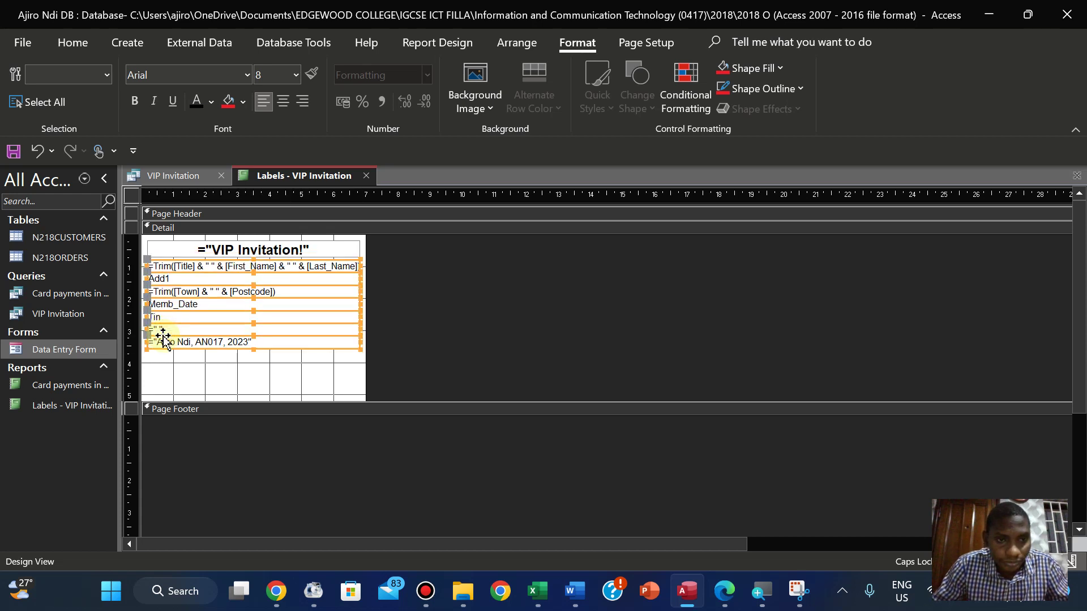
{"action": "left_click", "coordinate": [433, 313]}
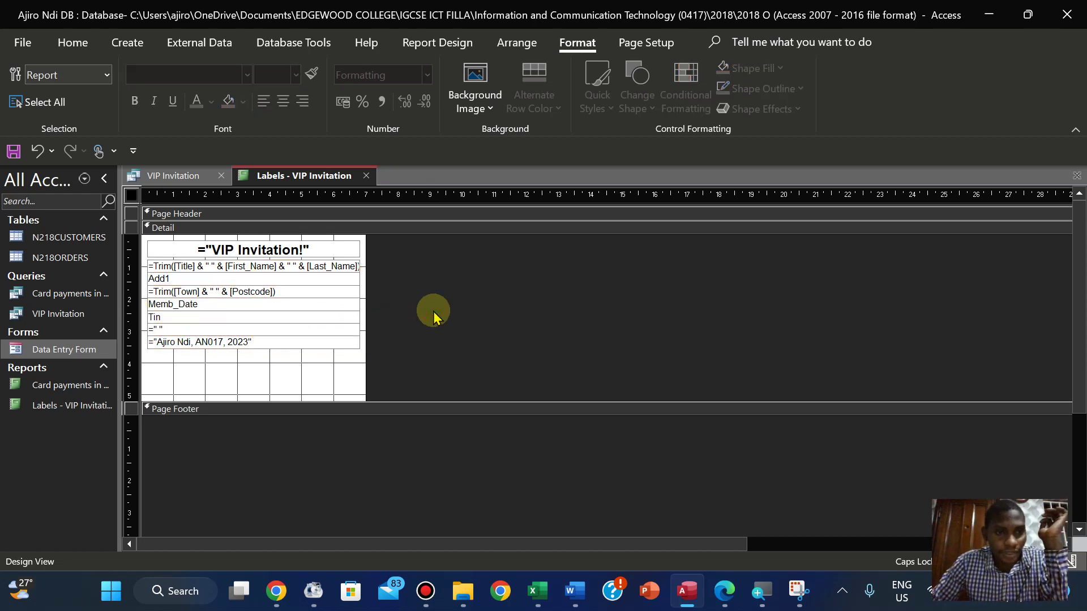
Highlight question 28's heading and name-line requirements green in the exam paper
{"action": "left_click", "coordinate": [724, 591]}
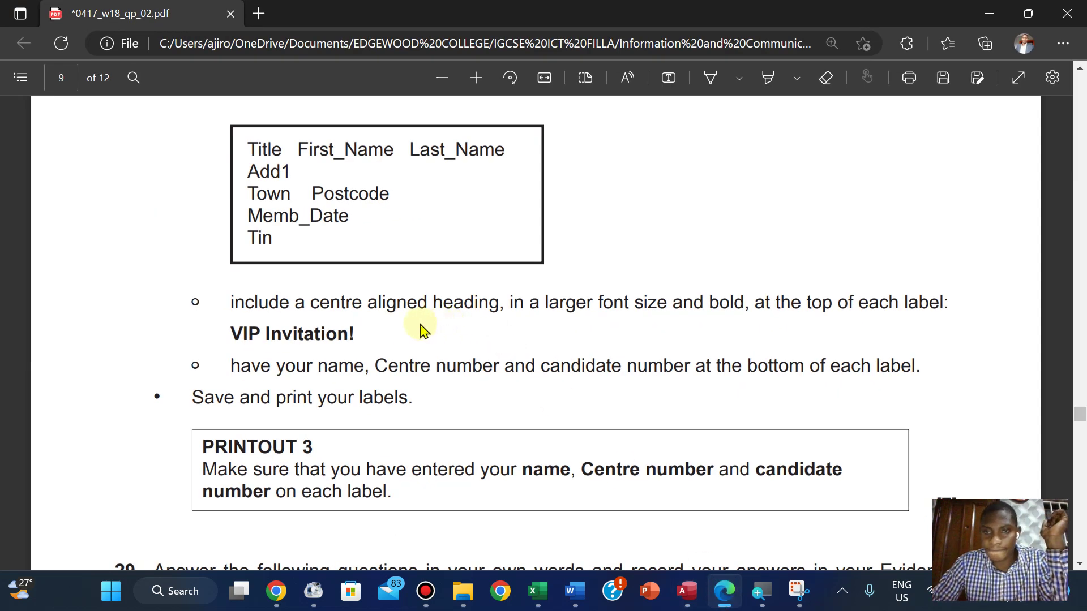
{"action": "left_click_drag", "start_coordinate": [232, 301], "coordinate": [921, 356]}
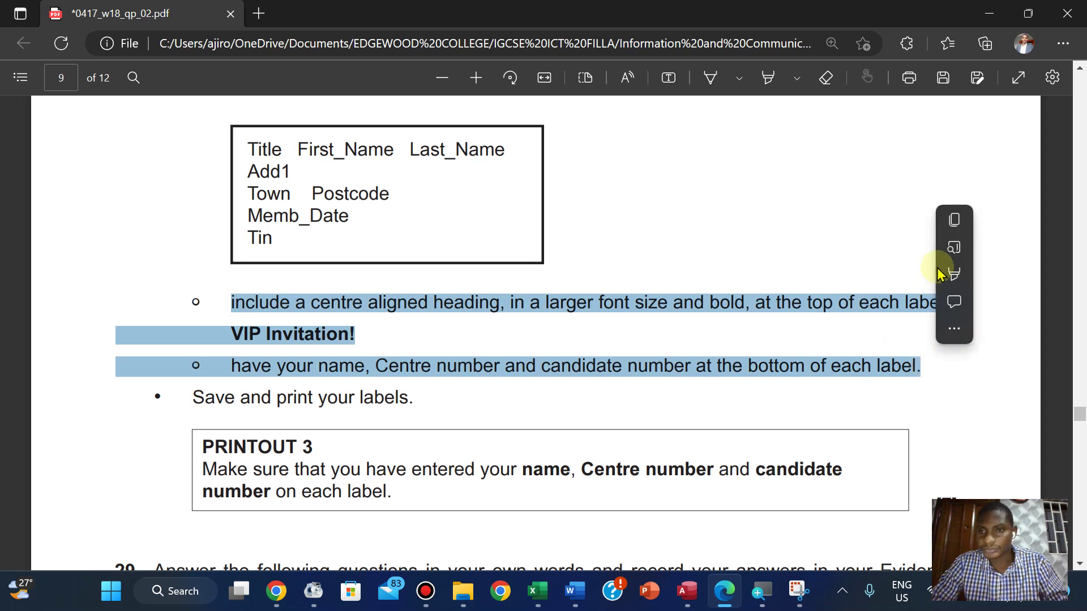
{"action": "mouse_move", "coordinate": [942, 269]}
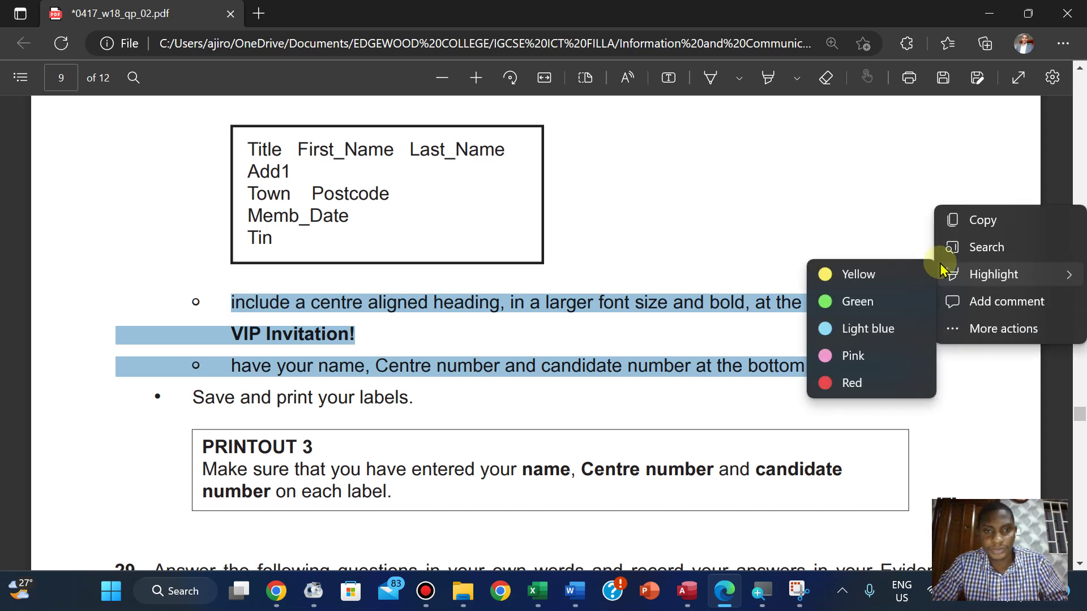
{"action": "left_click", "coordinate": [856, 306]}
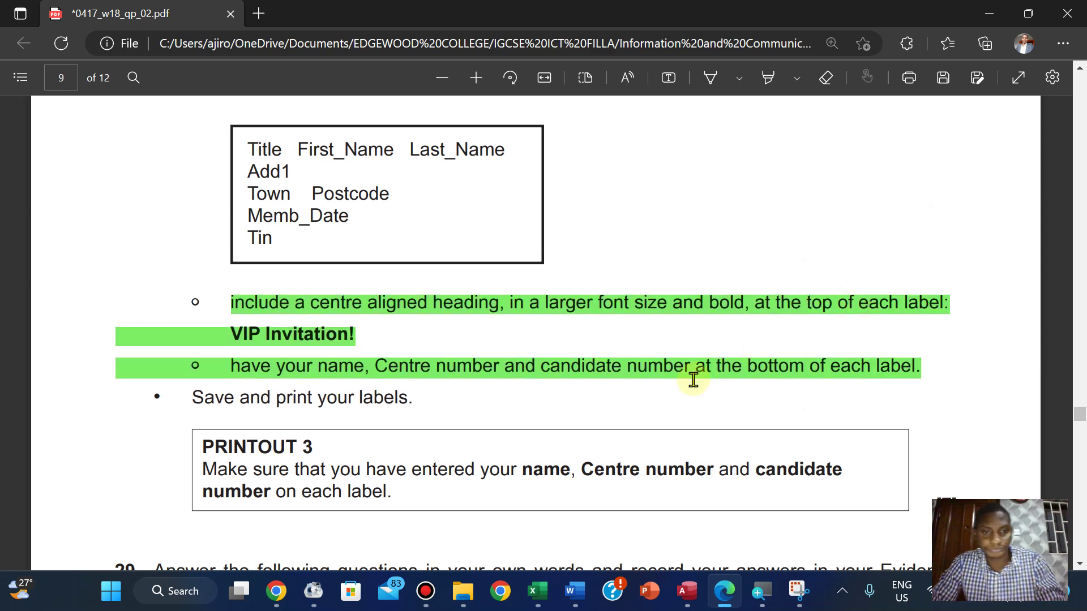
{"action": "left_click", "coordinate": [696, 595]}
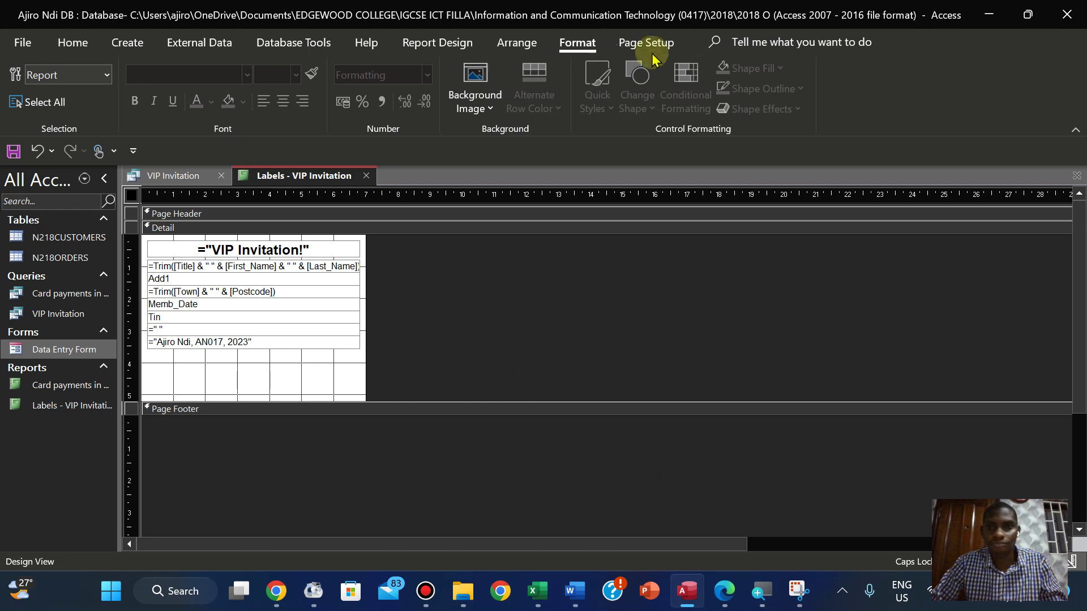
View the labels report filled with record data in Report View, then in Print Preview
{"action": "left_click", "coordinate": [73, 45]}
{"action": "left_click", "coordinate": [27, 101]}
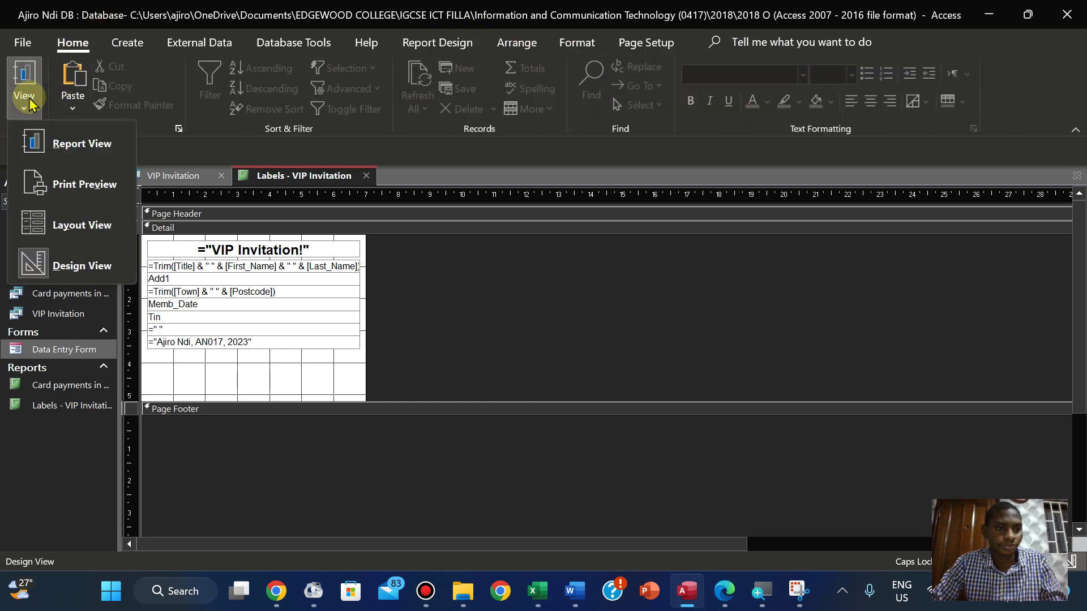
{"action": "left_click", "coordinate": [72, 148]}
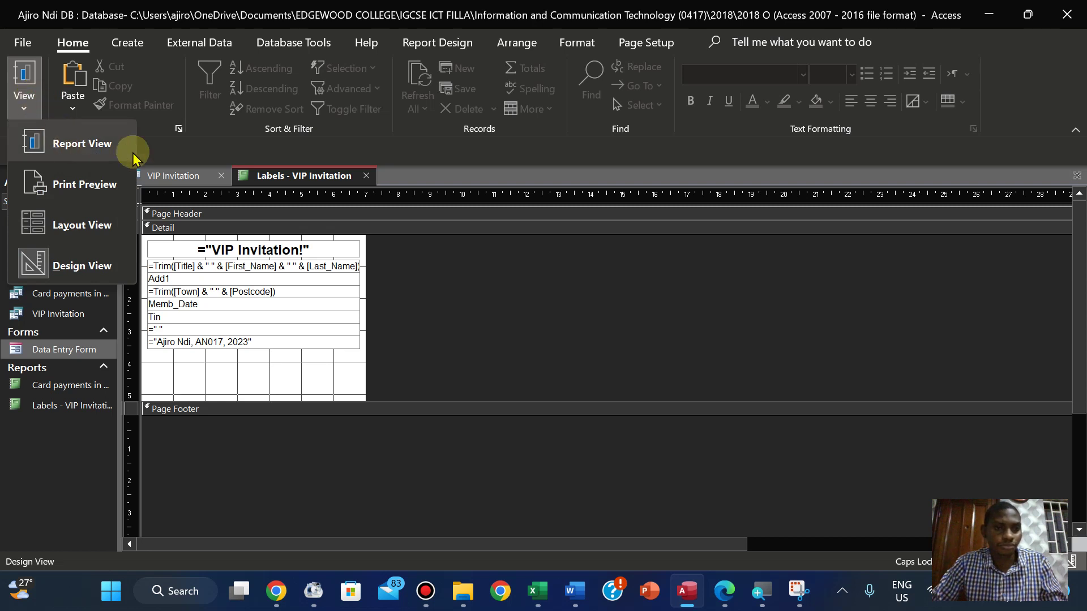
{"action": "left_click", "coordinate": [168, 181]}
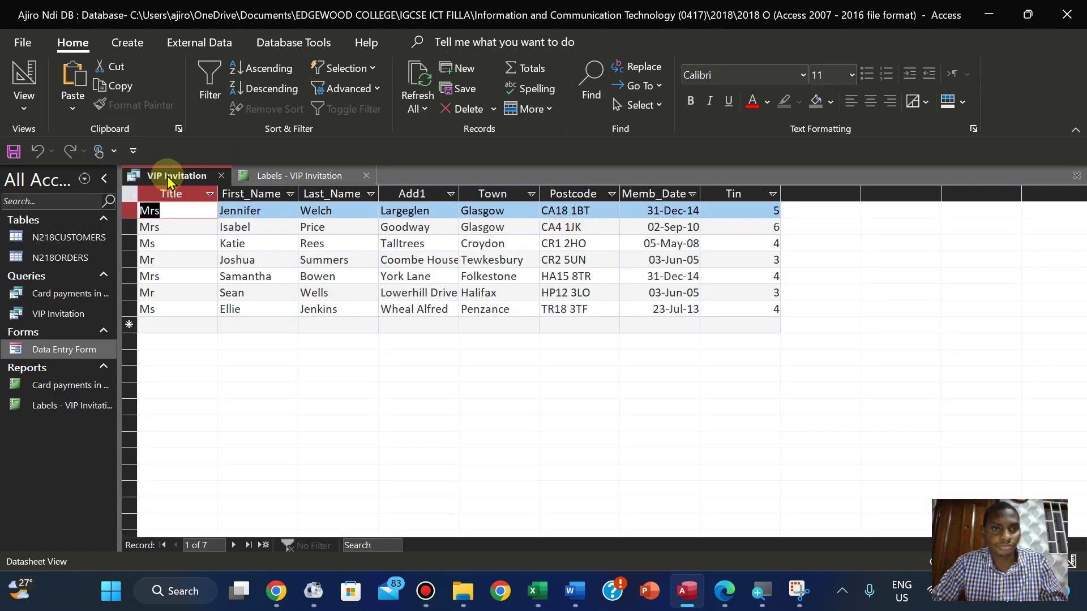
{"action": "left_click", "coordinate": [272, 175]}
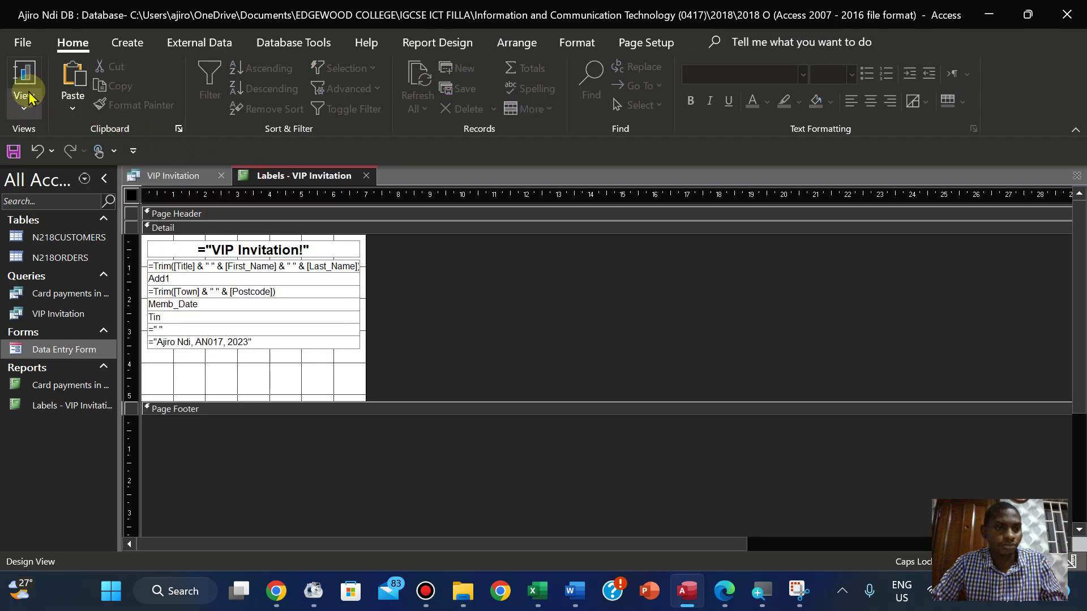
{"action": "left_click", "coordinate": [24, 99]}
{"action": "left_click", "coordinate": [56, 136]}
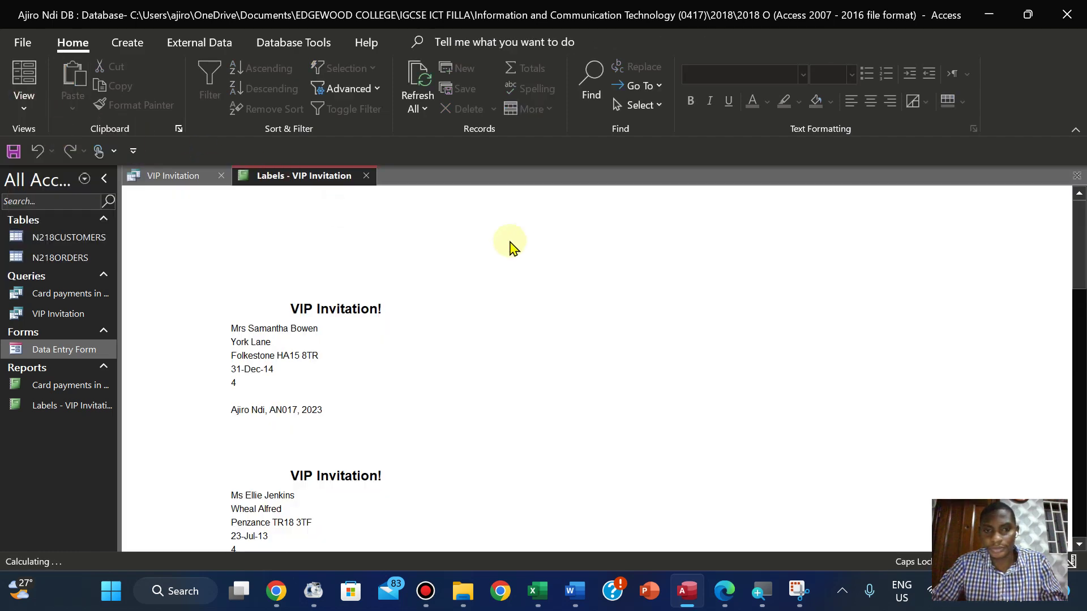
{"action": "left_click_drag", "start_coordinate": [1079, 245], "coordinate": [1048, 231]}
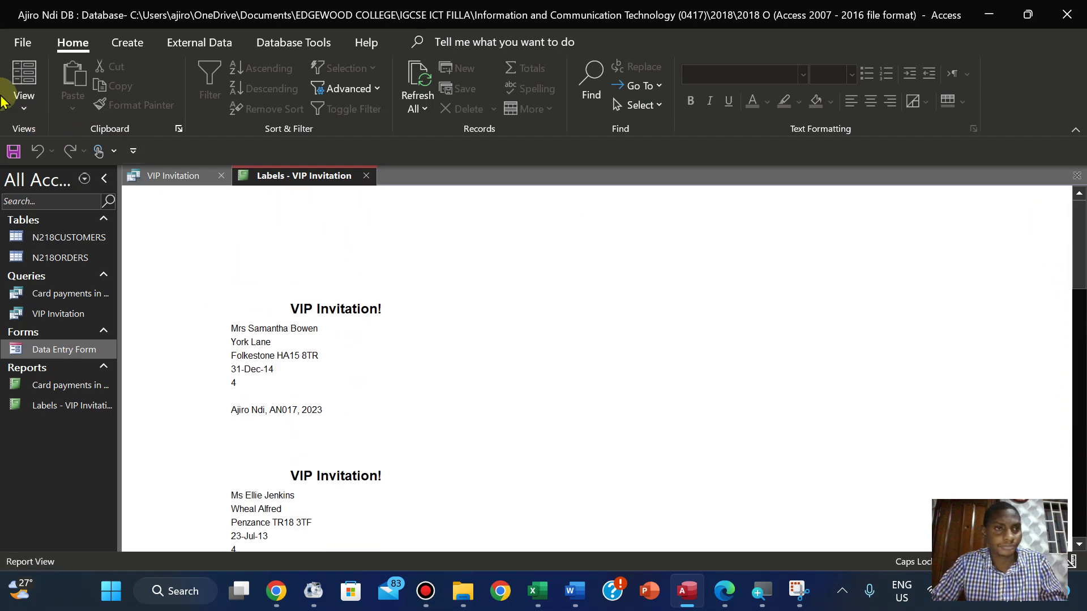
{"action": "left_click", "coordinate": [23, 107]}
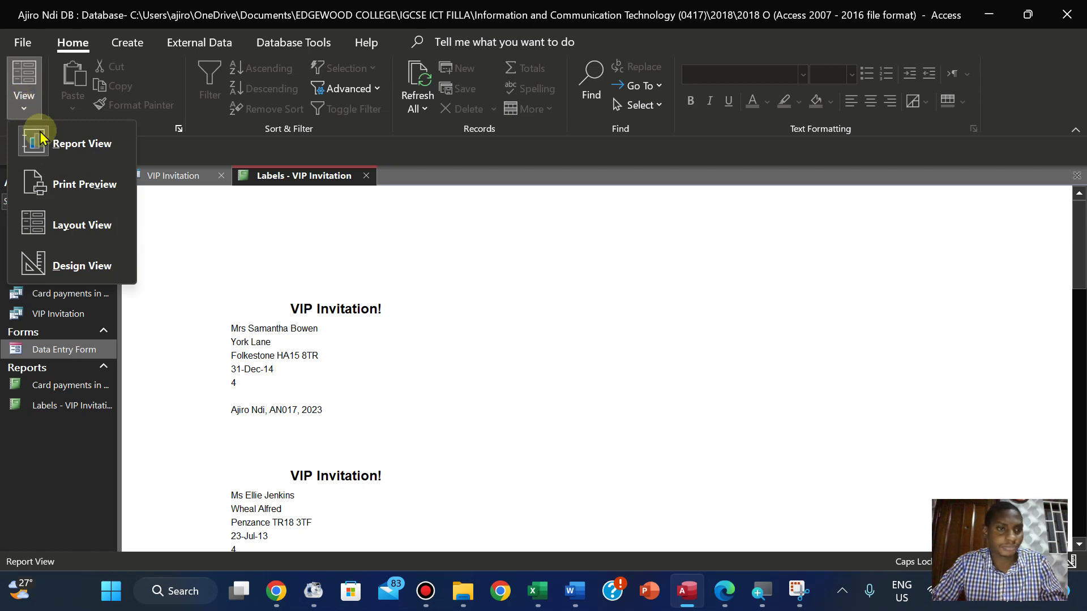
{"action": "left_click", "coordinate": [79, 187]}
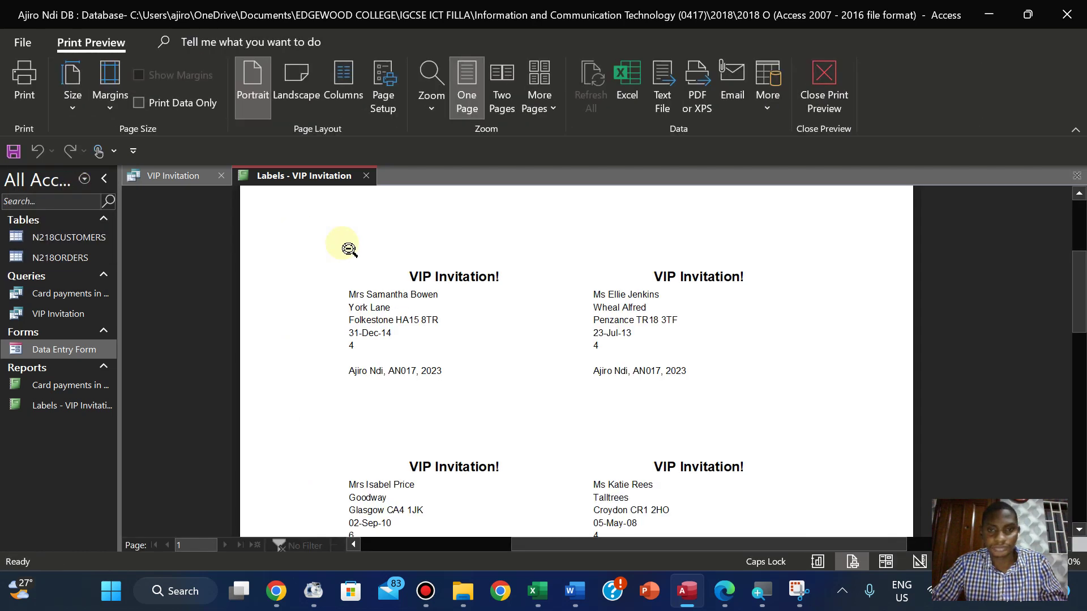
Scroll down the print preview to check the remaining rows of labels
{"action": "left_click_drag", "start_coordinate": [1079, 303], "coordinate": [983, 332]}
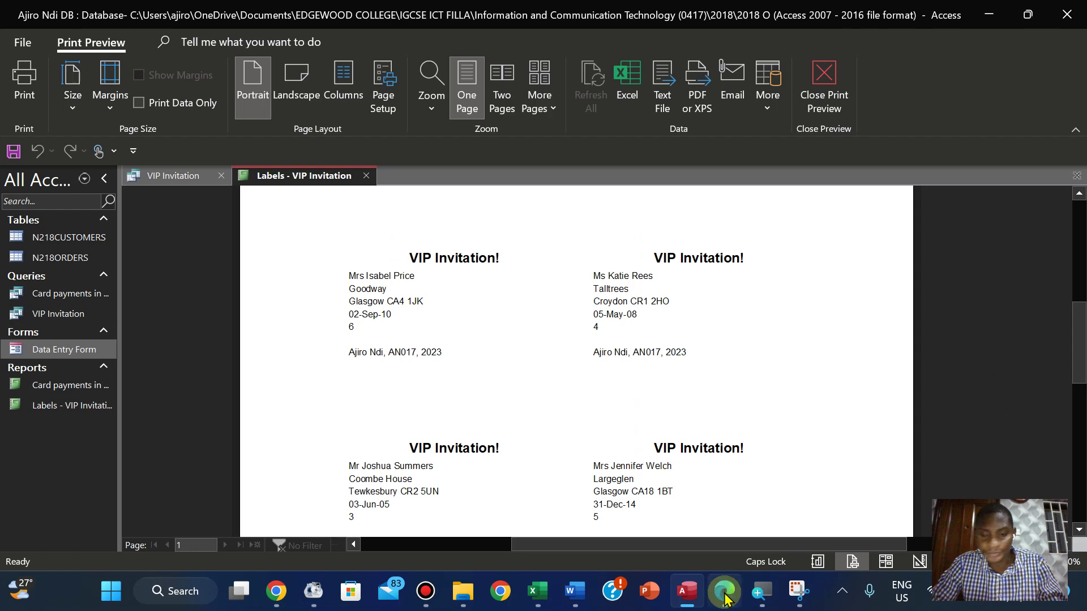
{"action": "left_click", "coordinate": [726, 594]}
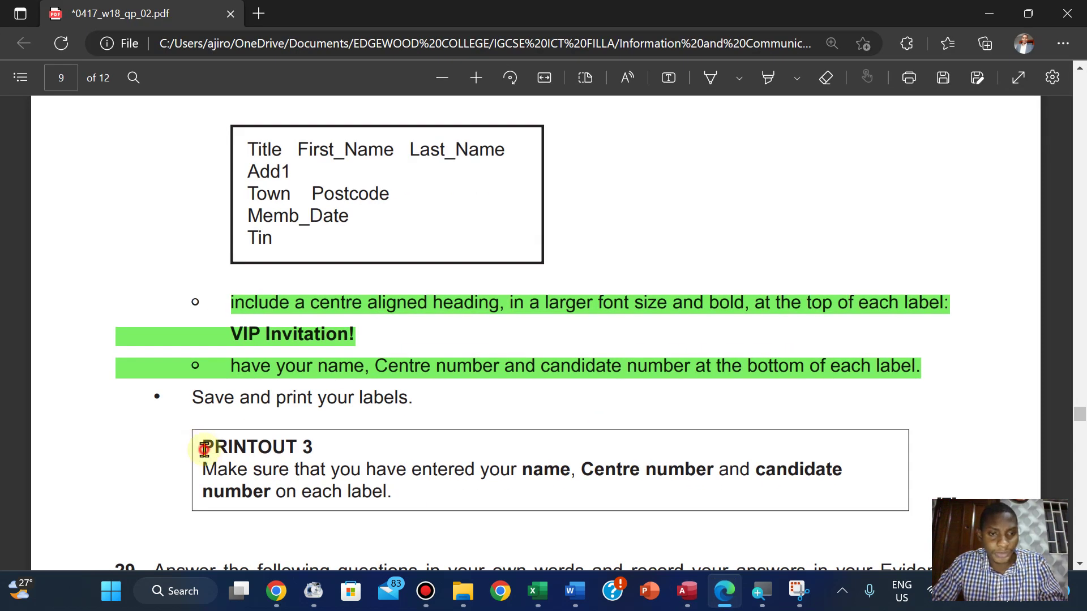
Mark the PRINTOUT 3 heading in the exam paper to reread its requirement
{"action": "left_click_drag", "start_coordinate": [204, 449], "coordinate": [310, 446]}
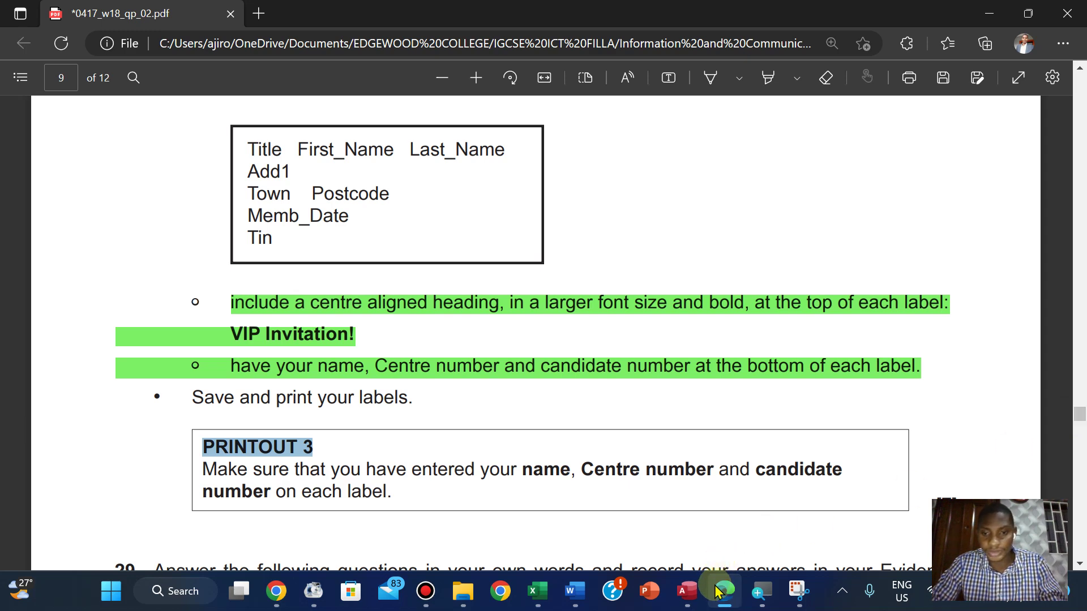
{"action": "left_click", "coordinate": [686, 591]}
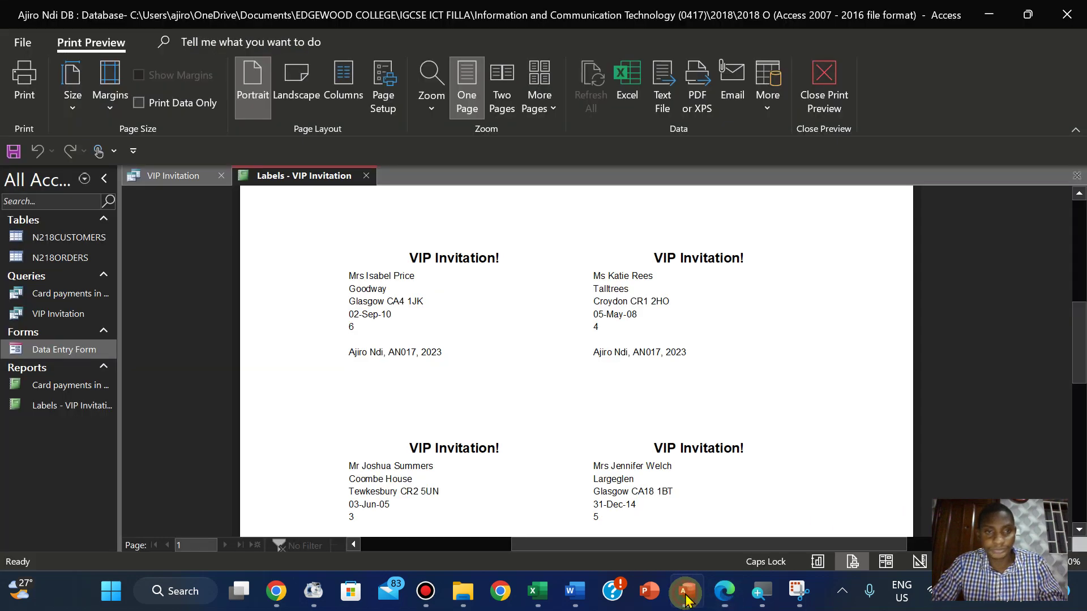
Print the labels report to PDF as 'PRINTOUT 3' in the 0417_w18_sf_02 folder
{"action": "left_click", "coordinate": [24, 99]}
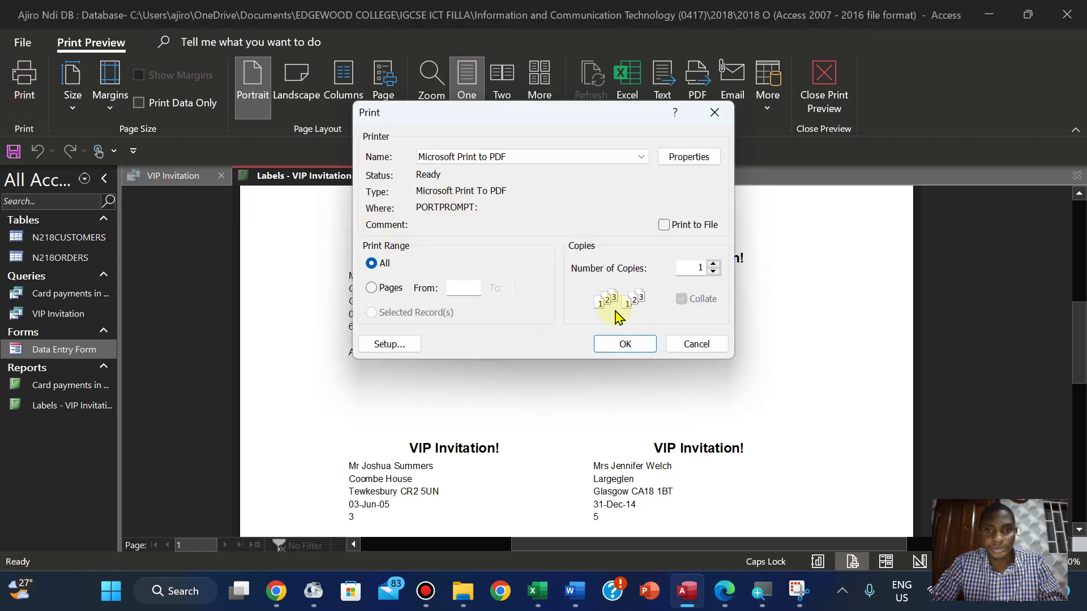
{"action": "left_click", "coordinate": [623, 343]}
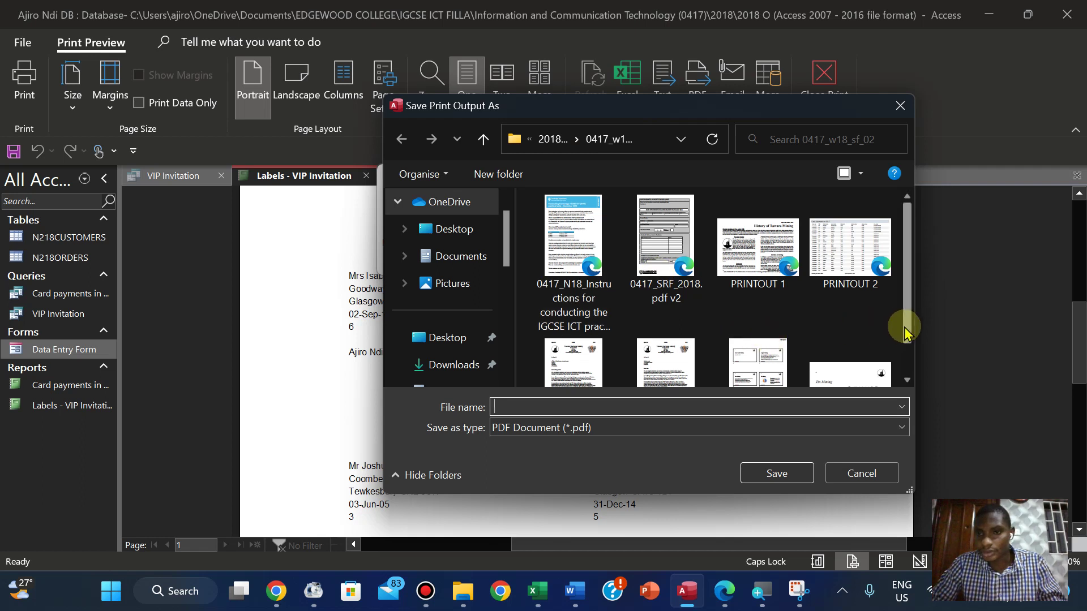
{"action": "mouse_move", "coordinate": [904, 333]}
{"action": "left_mouse_down"}
{"action": "mouse_move", "coordinate": [906, 369]}
{"action": "mouse_move", "coordinate": [903, 318]}
{"action": "left_mouse_up"}
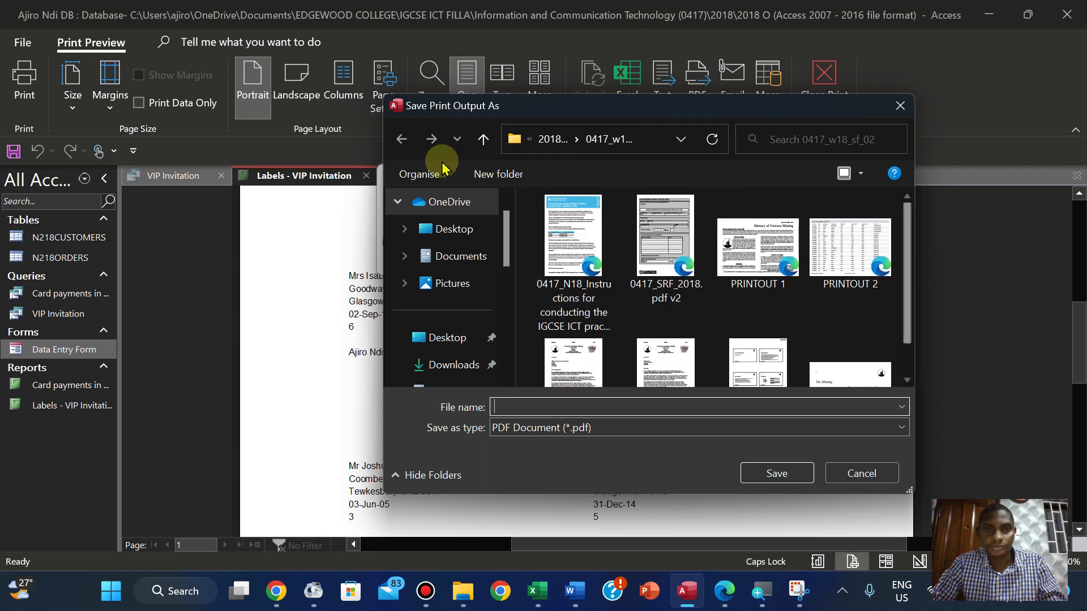
{"action": "left_click", "coordinate": [553, 139]}
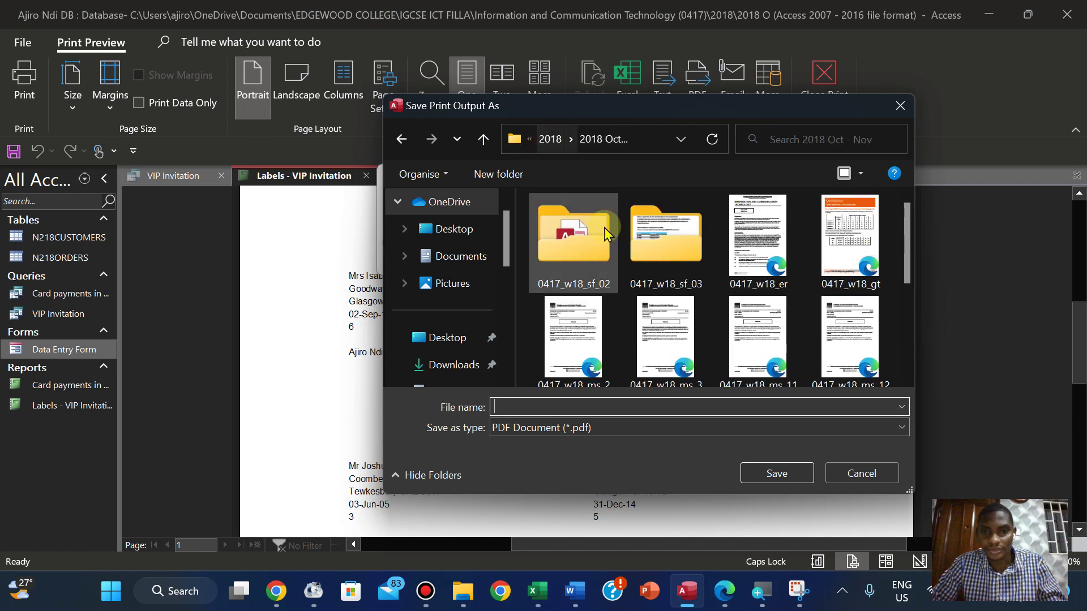
{"action": "double_click", "coordinate": [594, 254]}
{"action": "left_click", "coordinate": [530, 409]}
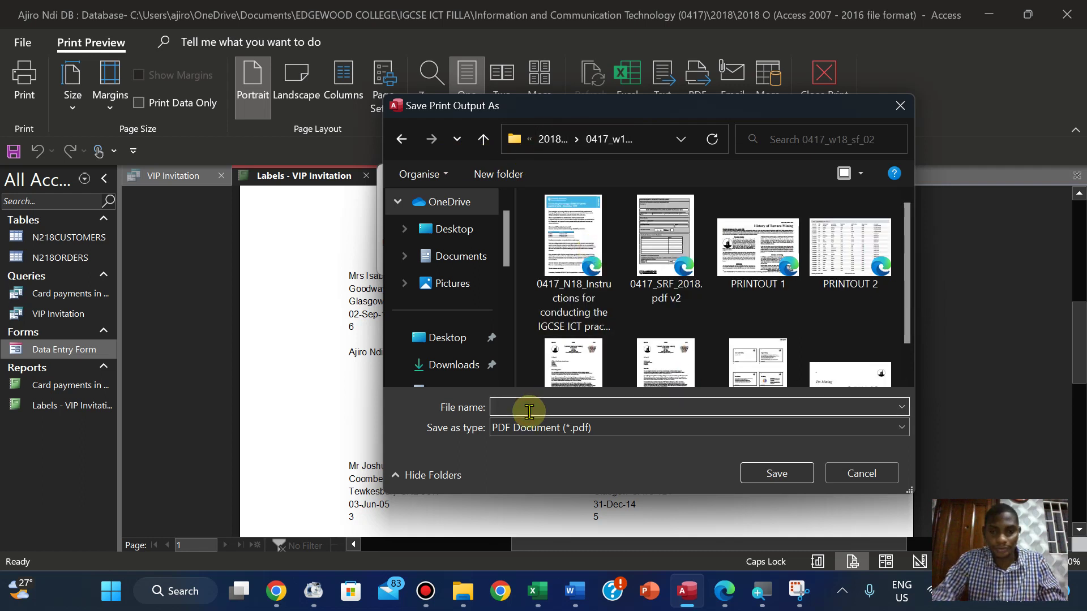
{"action": "type", "text": "PRINTOUT 3"}
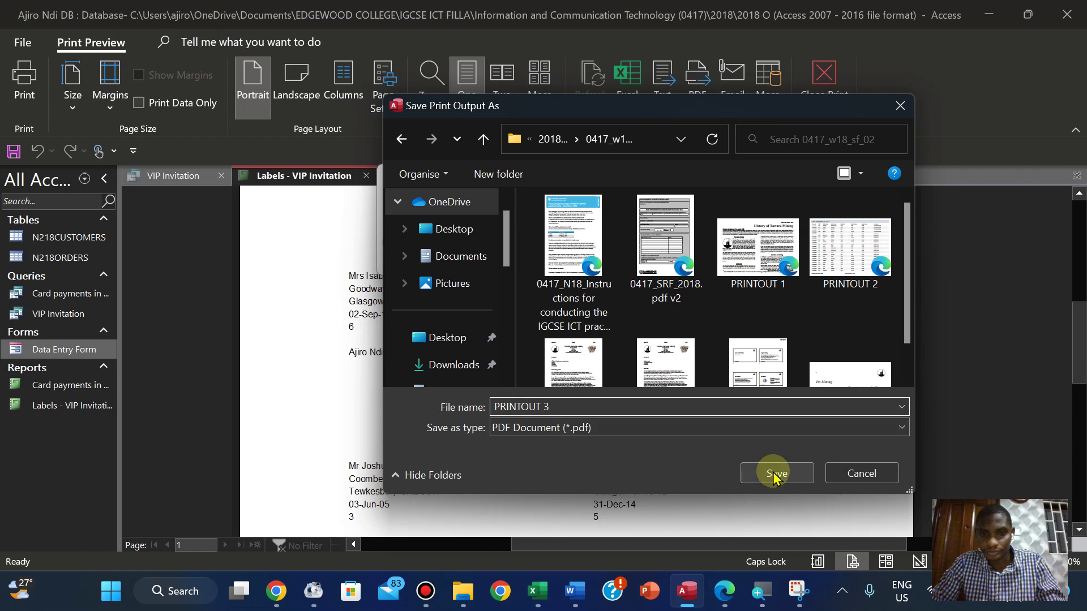
{"action": "left_click", "coordinate": [775, 475]}
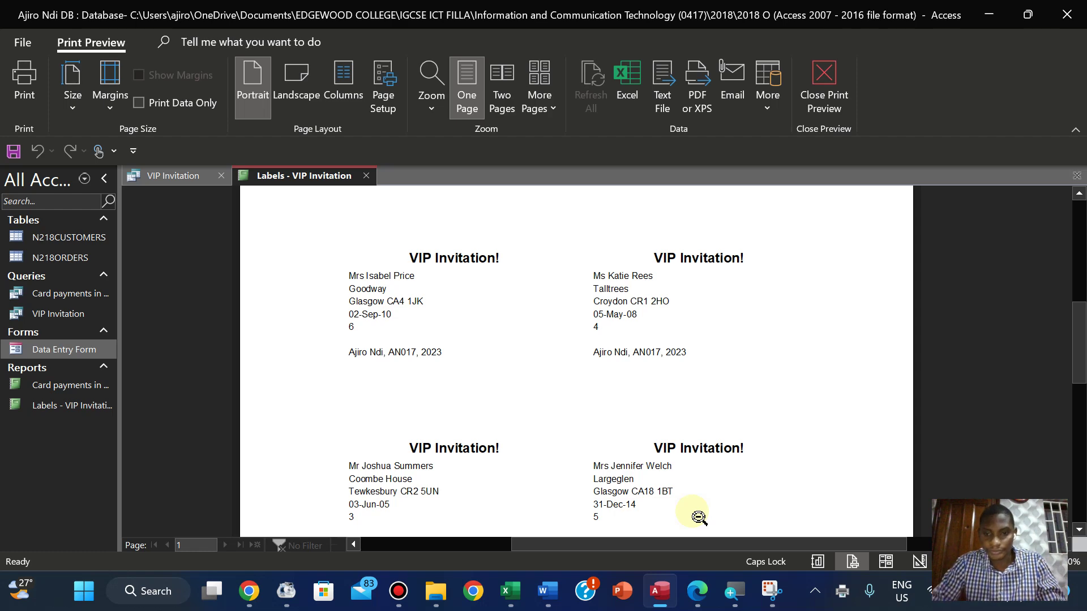
Highlight 'Save and print your labels' through the PRINTOUT 3 box green, then read question 29
{"action": "left_click", "coordinate": [697, 591]}
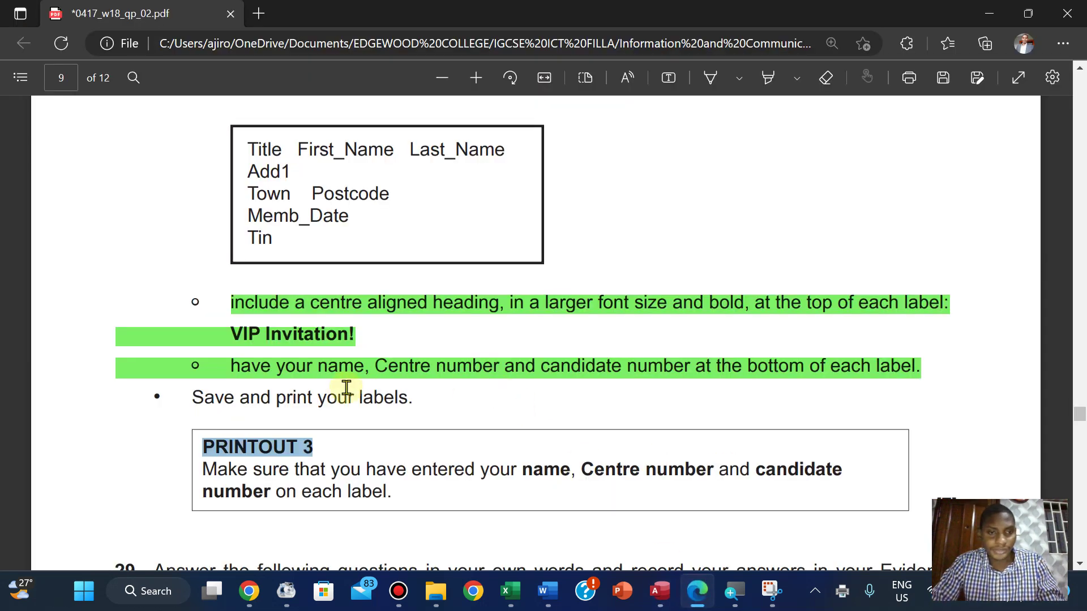
{"action": "scroll", "coordinate": [339, 389], "scroll_direction": "down", "scroll_amount": 2}
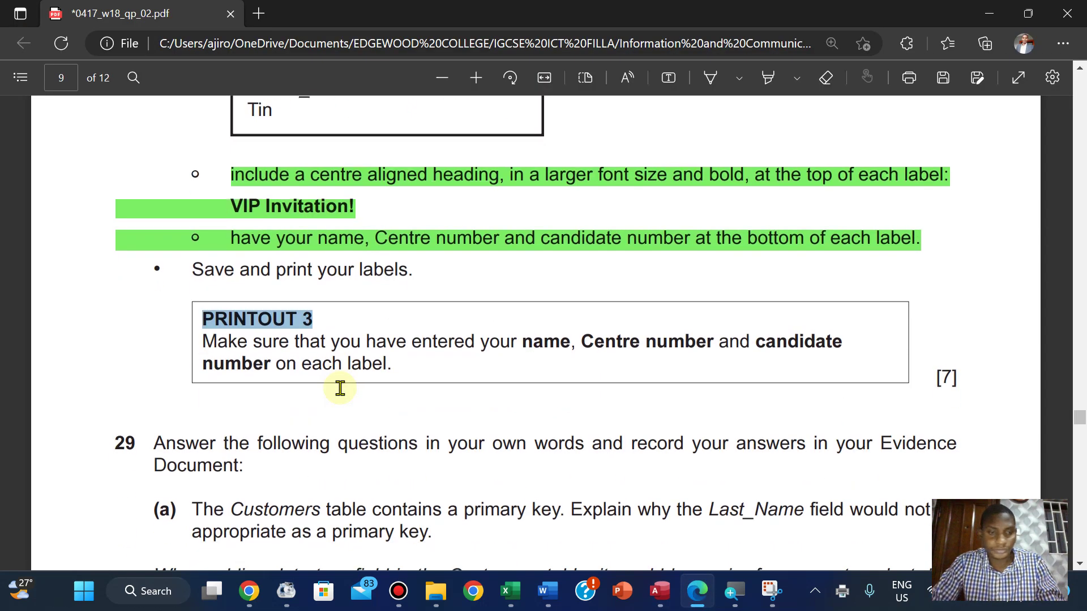
{"action": "left_click", "coordinate": [192, 303]}
{"action": "left_click_drag", "start_coordinate": [196, 269], "coordinate": [964, 384]}
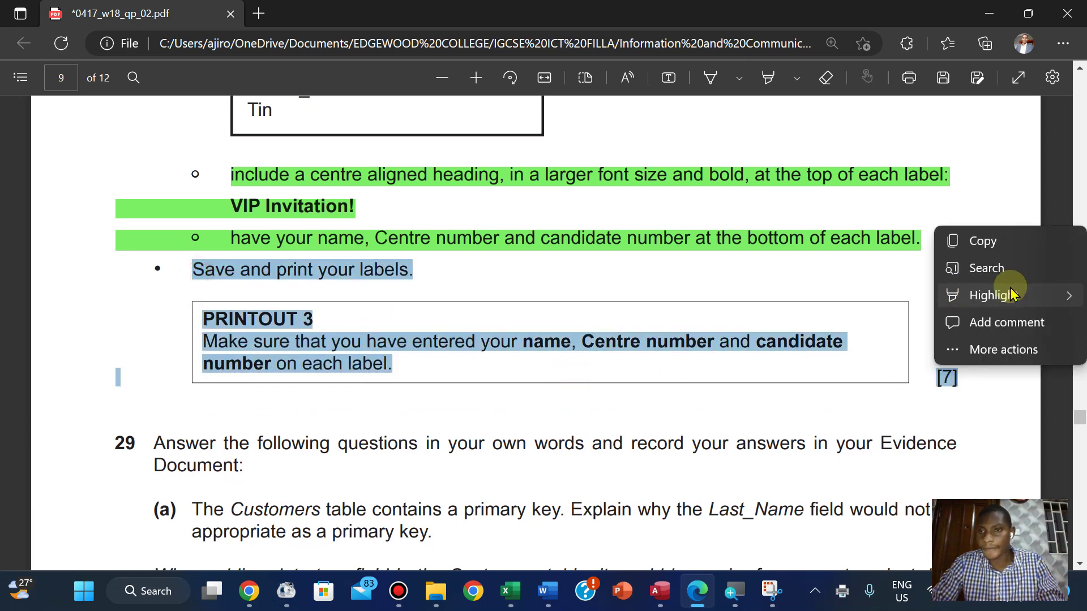
{"action": "mouse_move", "coordinate": [1009, 295]}
{"action": "left_click", "coordinate": [850, 323]}
{"action": "scroll", "coordinate": [849, 325], "scroll_direction": "down", "scroll_amount": 6}
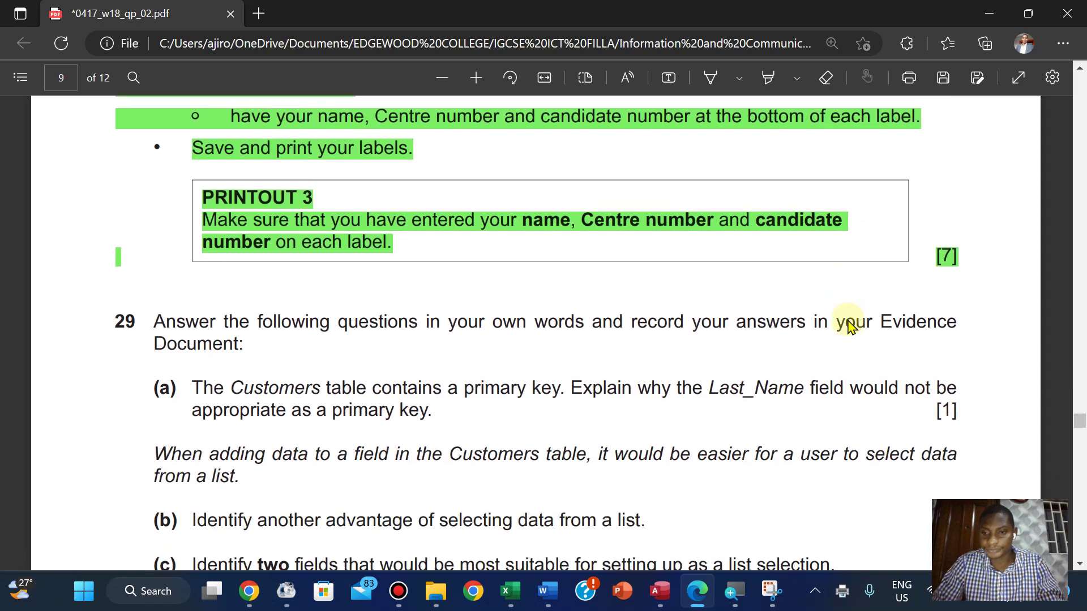
{"action": "scroll", "coordinate": [850, 326], "scroll_direction": "up", "scroll_amount": 3}
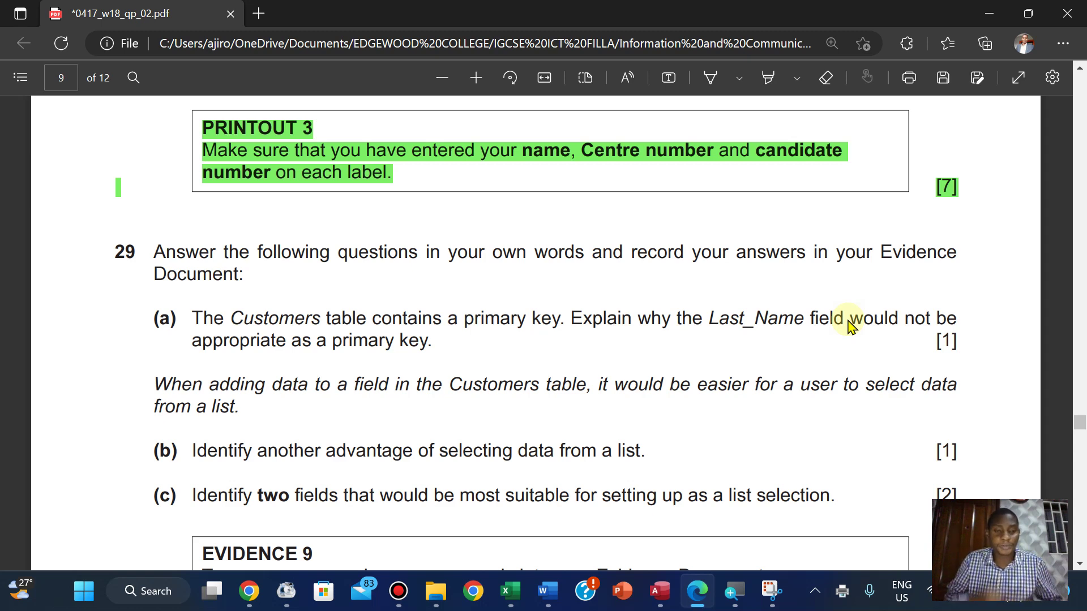
{"action": "scroll", "coordinate": [850, 325], "scroll_direction": "down", "scroll_amount": 4}
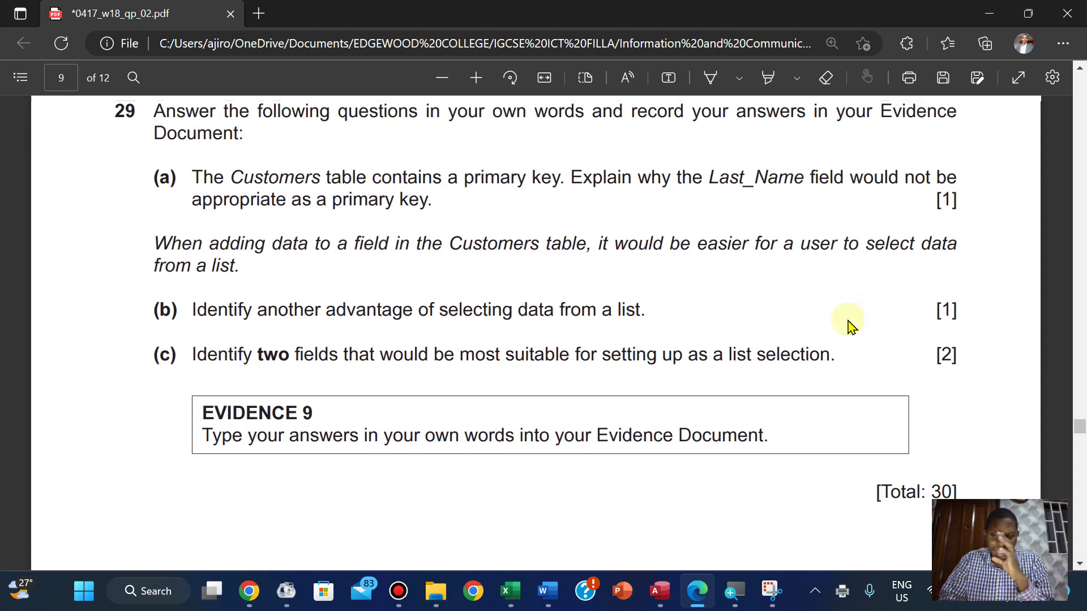
{"action": "scroll", "coordinate": [849, 326], "scroll_direction": "up", "scroll_amount": 4}
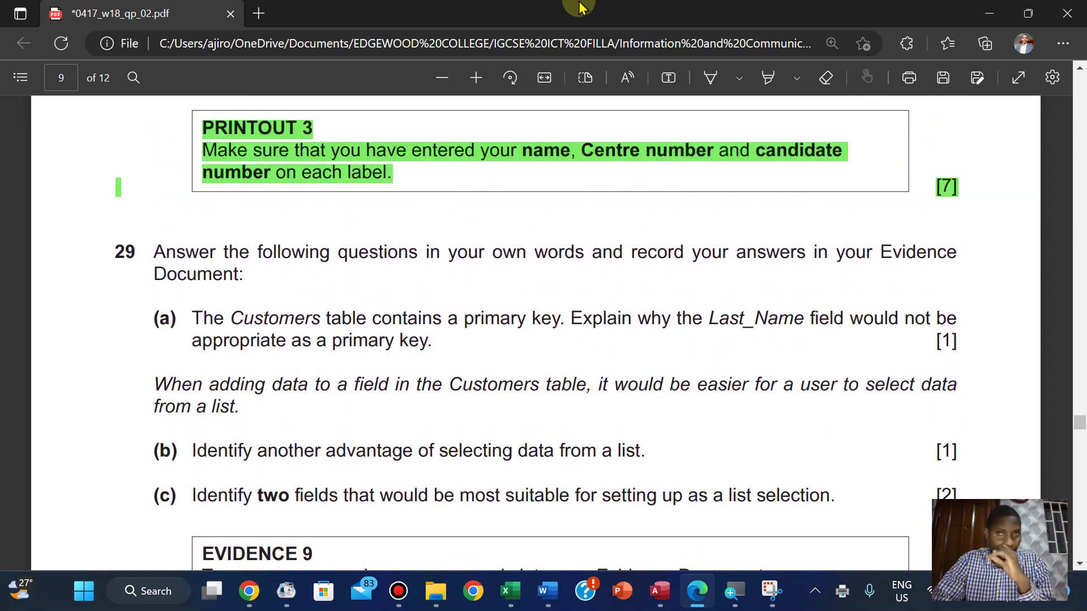
{"action": "mouse_move", "coordinate": [582, 6]}
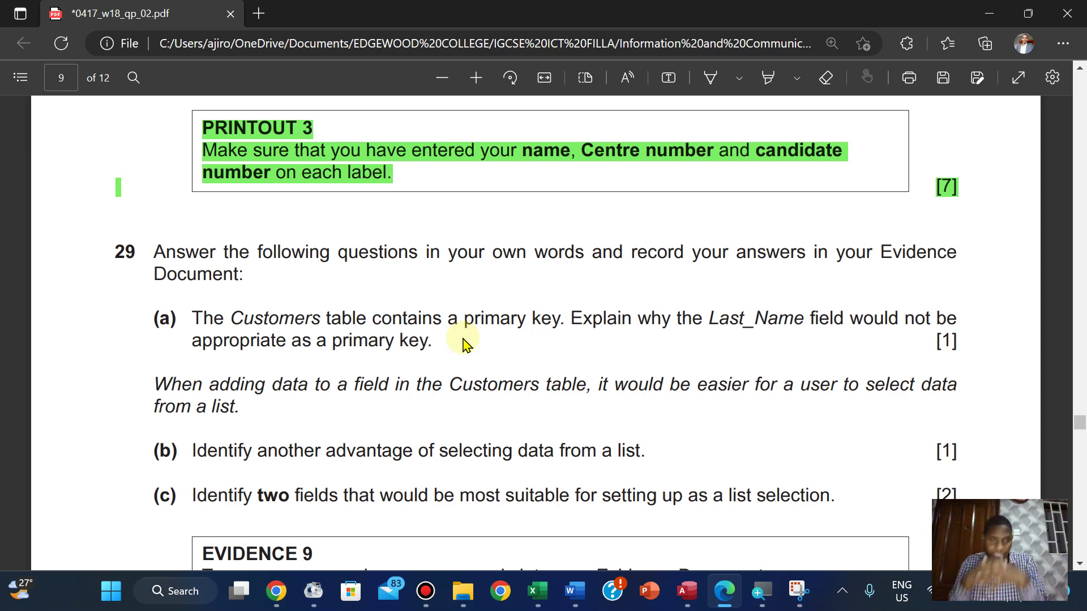
Switch to the N218EVIDENCE2022 Word document and place the cursor at the Step 29 answer (a) bullet
{"action": "mouse_move", "coordinate": [573, 591]}
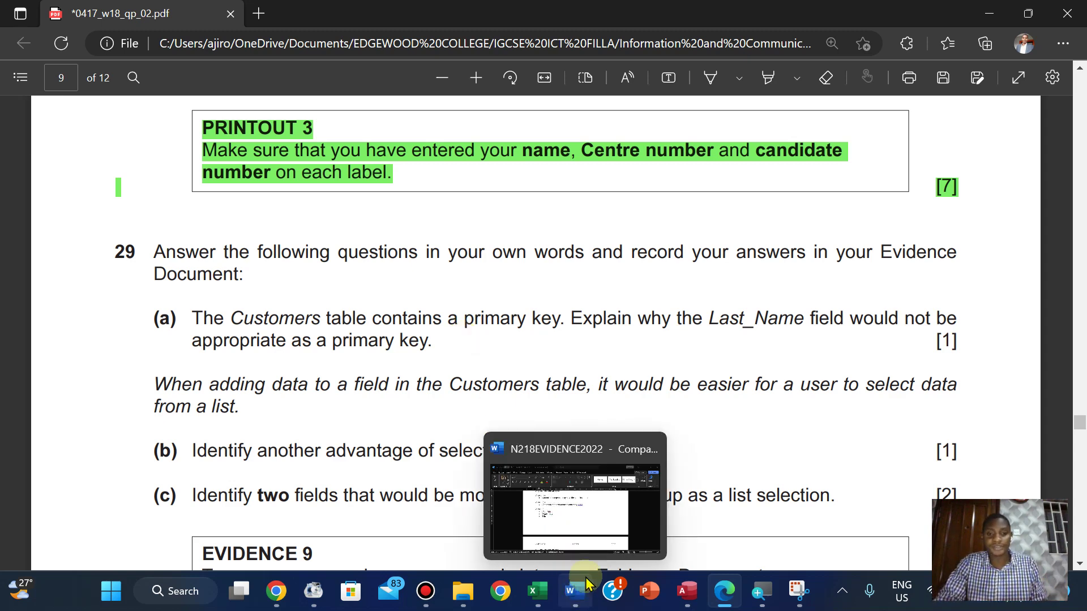
{"action": "left_click", "coordinate": [601, 526]}
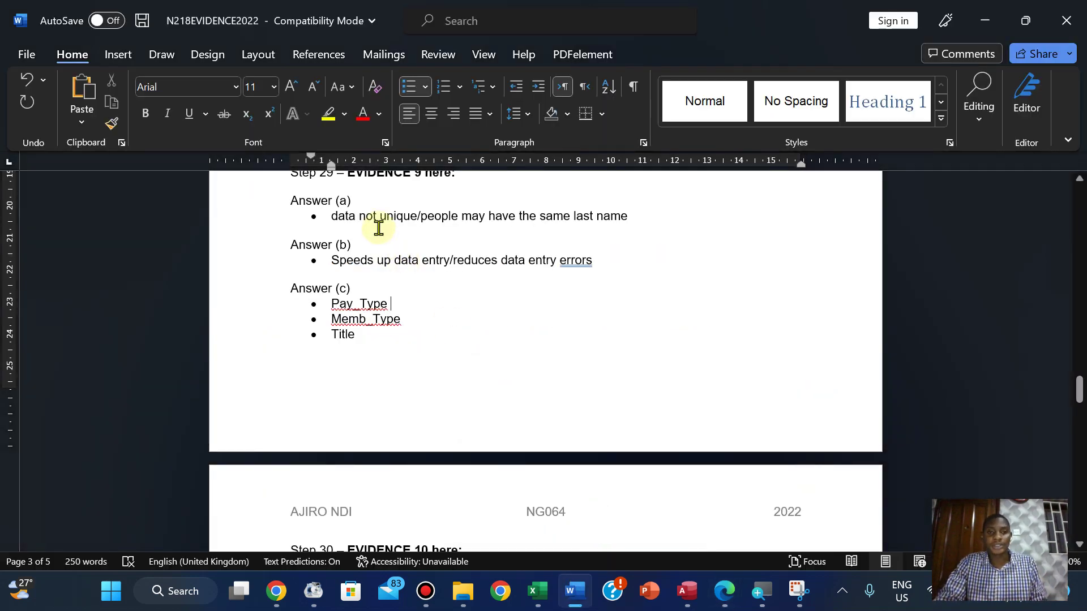
{"action": "left_click", "coordinate": [379, 226]}
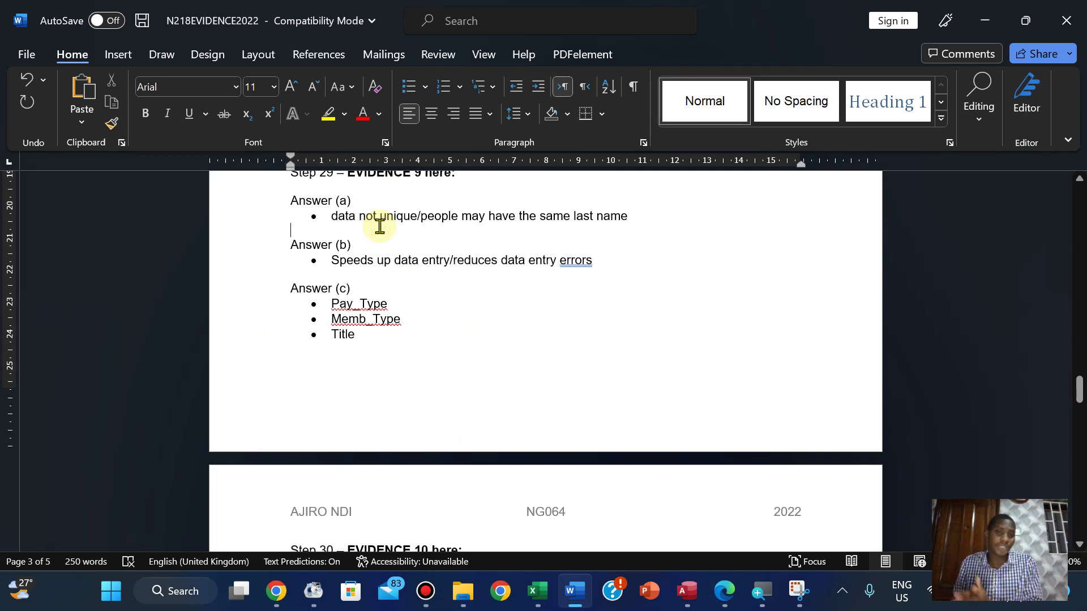
{"action": "left_click", "coordinate": [373, 221]}
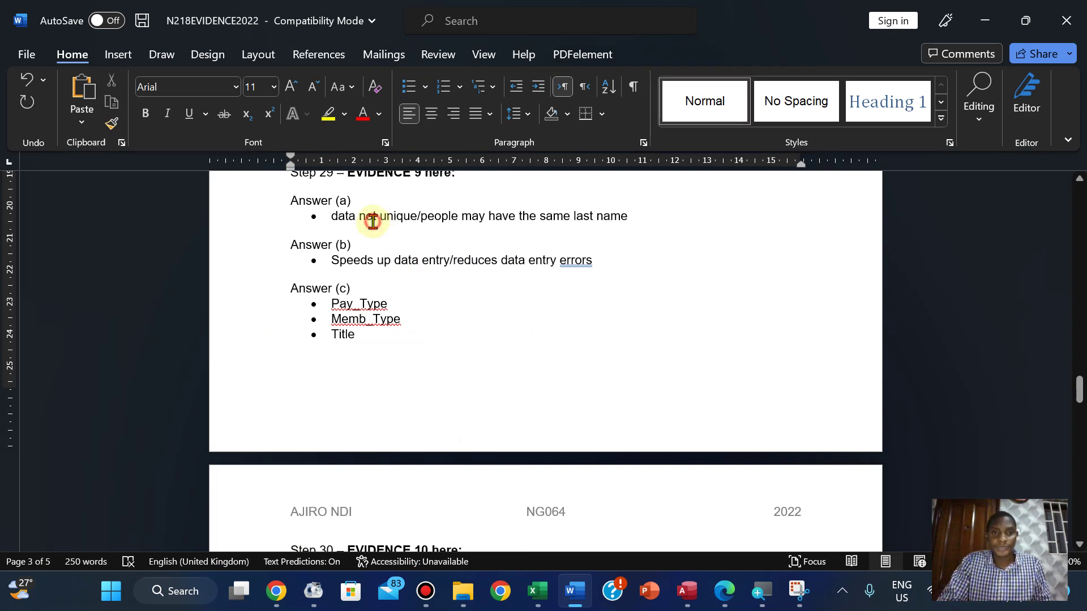
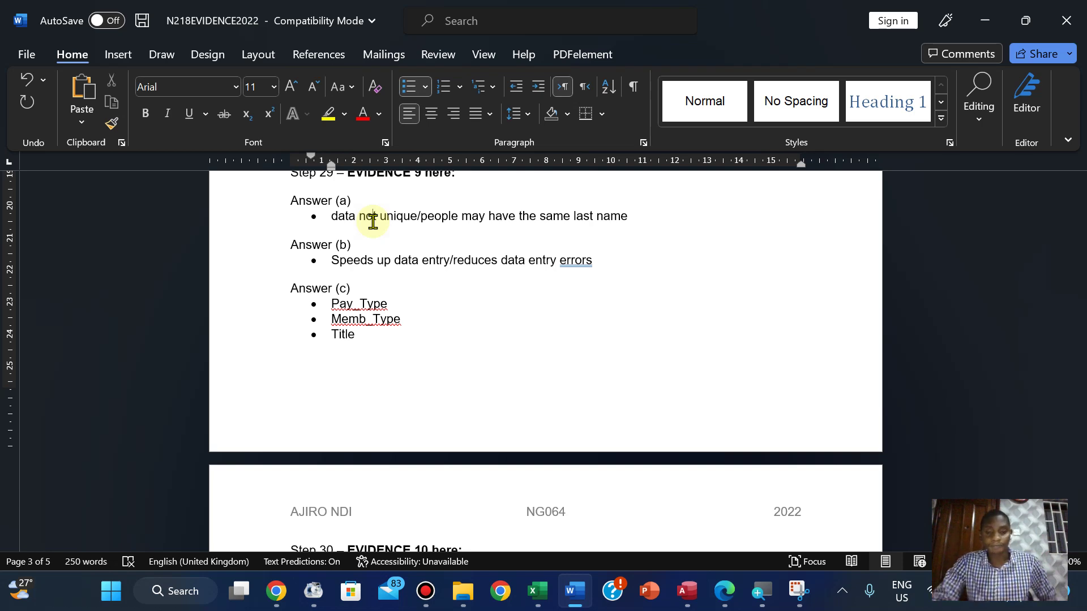
Reread question 29 in the exam paper, then return to the Word evidence document
{"action": "left_click", "coordinate": [722, 595]}
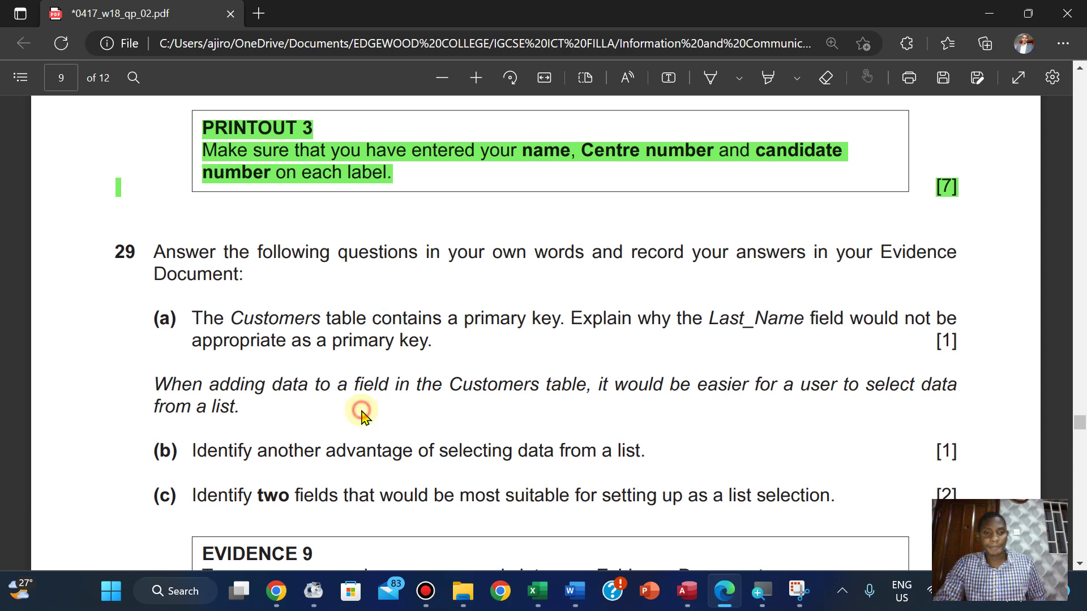
{"action": "scroll", "coordinate": [362, 417], "scroll_direction": "down", "scroll_amount": 1}
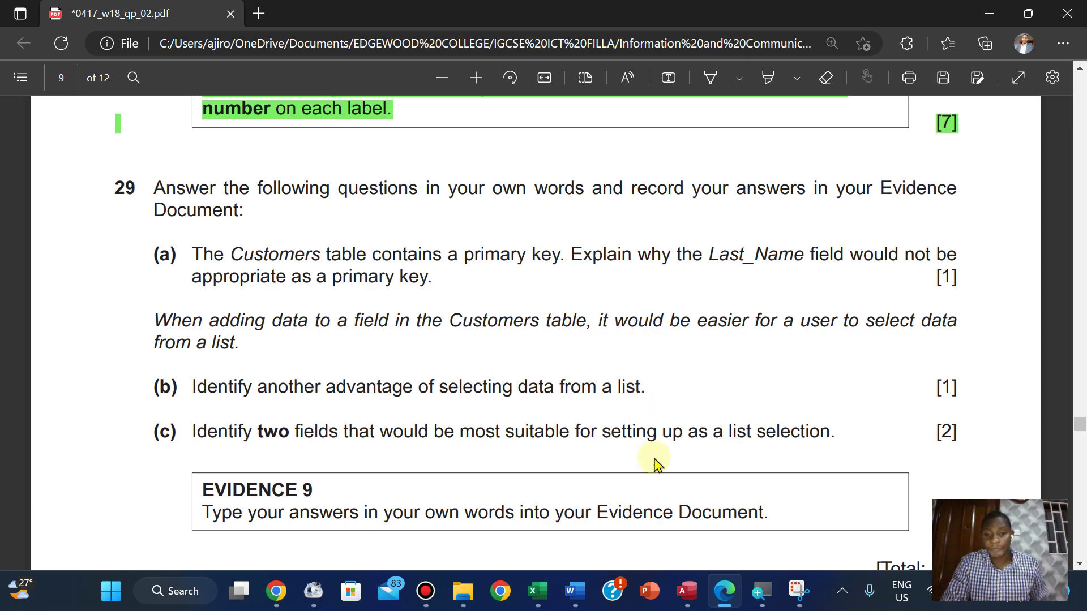
{"action": "left_click", "coordinate": [572, 592]}
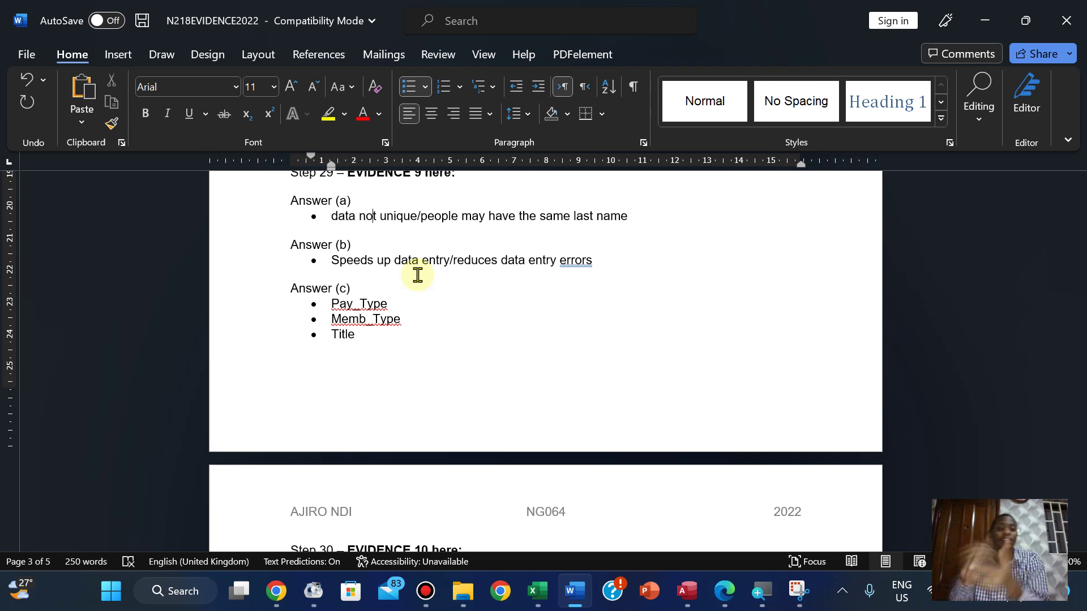
Split Answer (b) into 'Speeds up data entry' and 'reduces data entry errors' bullets
{"action": "left_click", "coordinate": [455, 266]}
{"action": "key", "text": "BackSpace"}
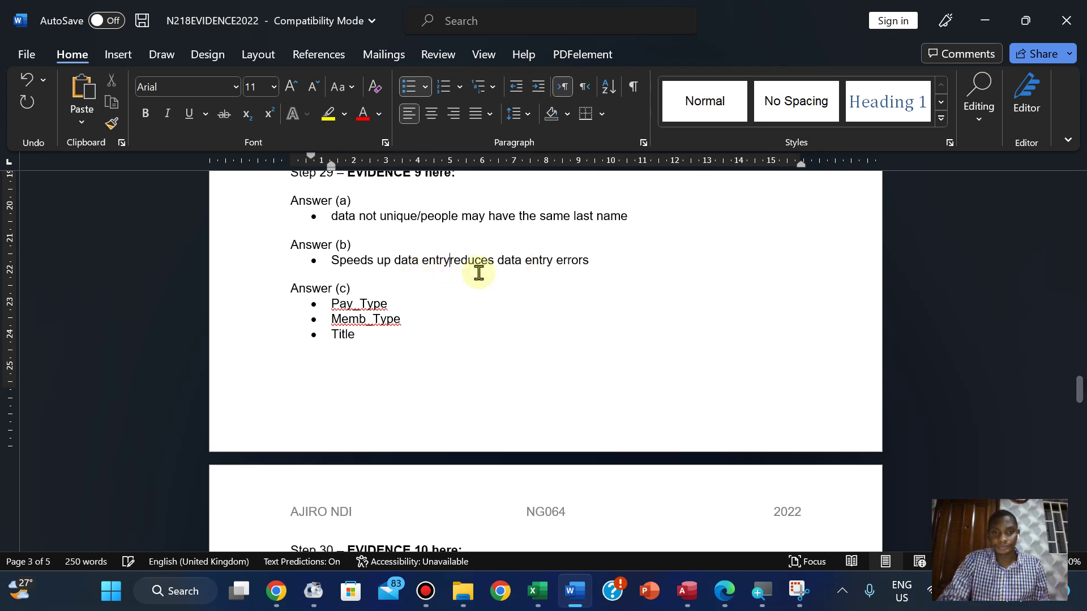
{"action": "key", "text": "Return"}
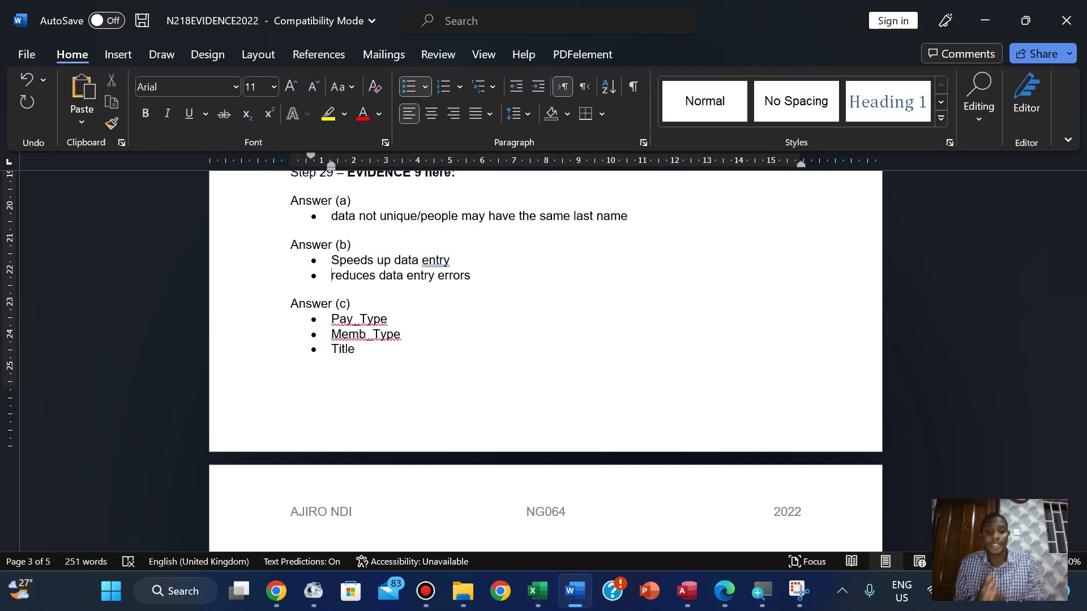
Compare the Word answers with question 29, ending on the exam paper at Evidence 9
{"action": "left_click", "coordinate": [715, 586]}
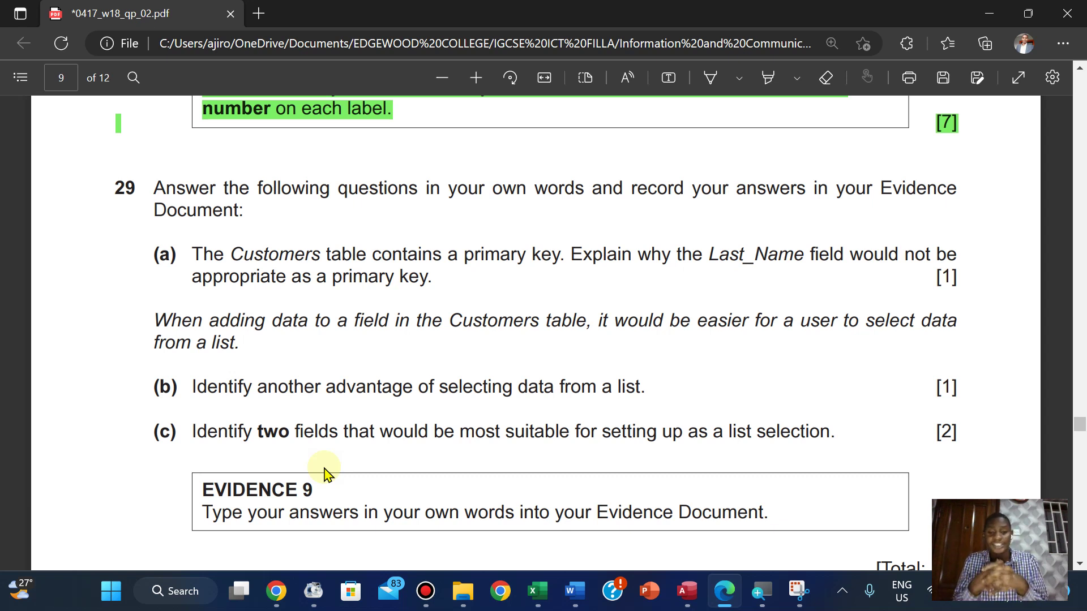
{"action": "mouse_move", "coordinate": [574, 590]}
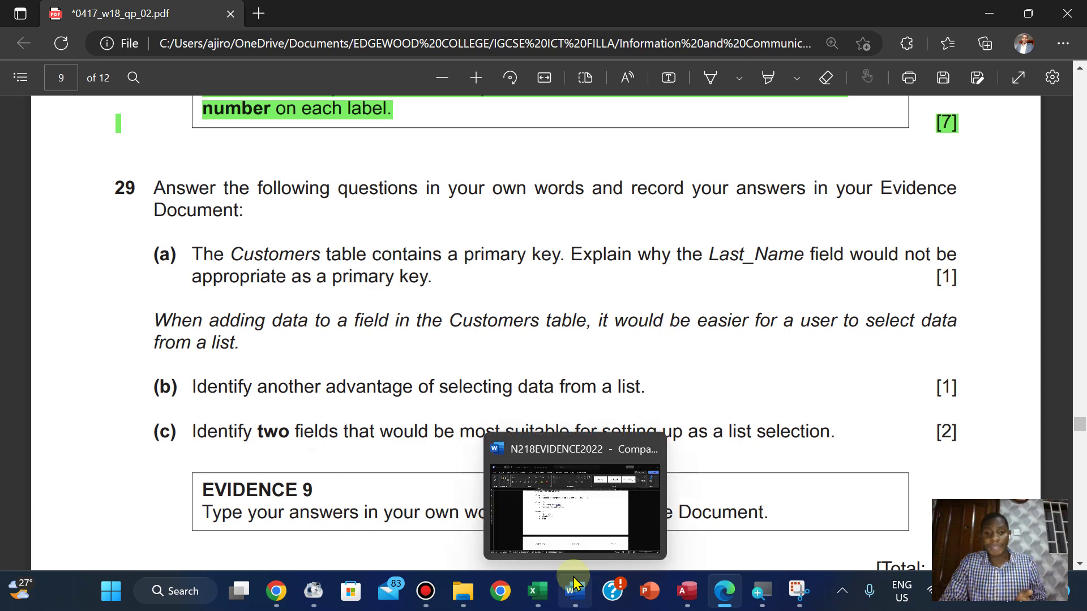
{"action": "left_click", "coordinate": [570, 524]}
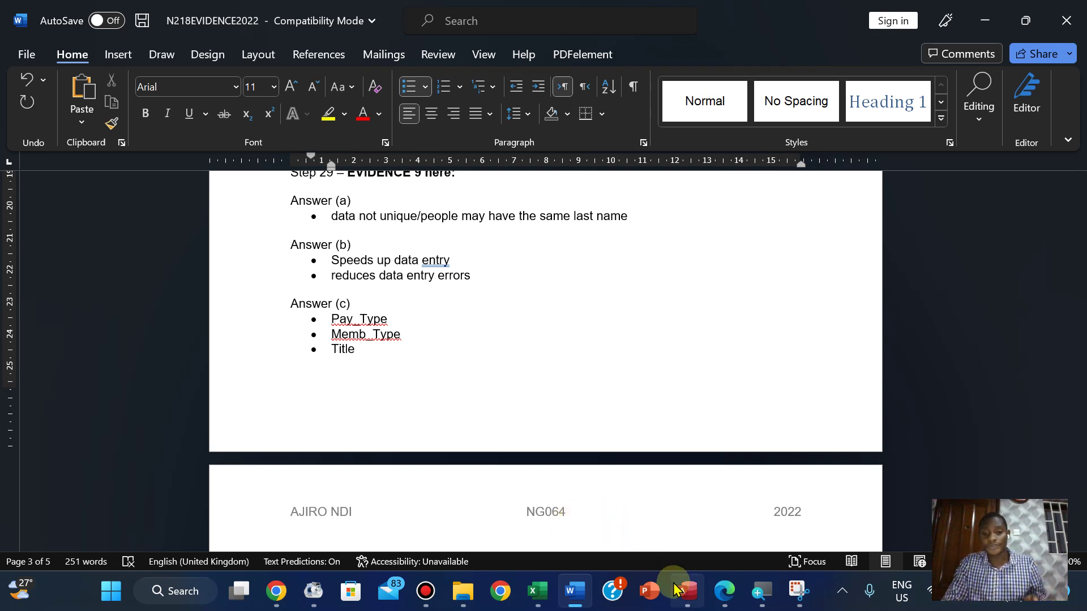
{"action": "mouse_move", "coordinate": [675, 588]}
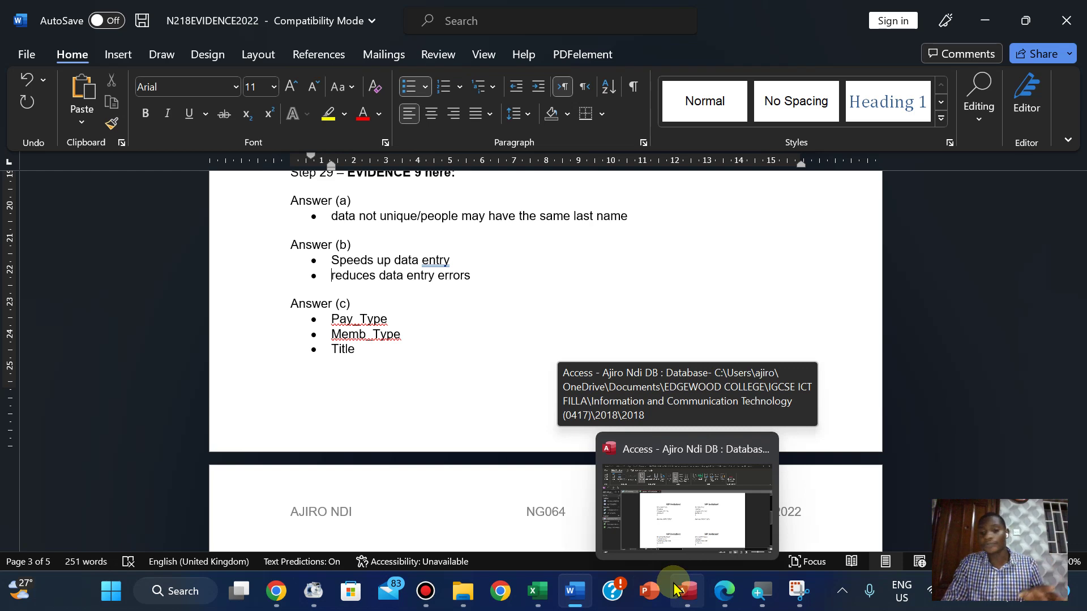
{"action": "left_click", "coordinate": [723, 592]}
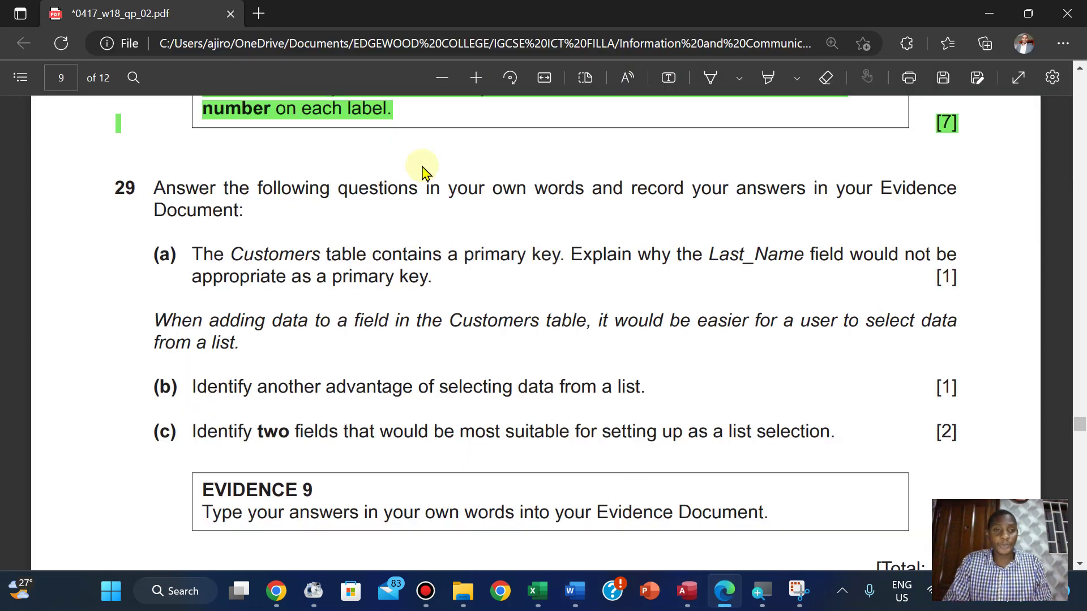
Highlight question 29 and its Evidence 9 box green in the exam PDF
{"action": "left_click_drag", "start_coordinate": [153, 188], "coordinate": [906, 566]}
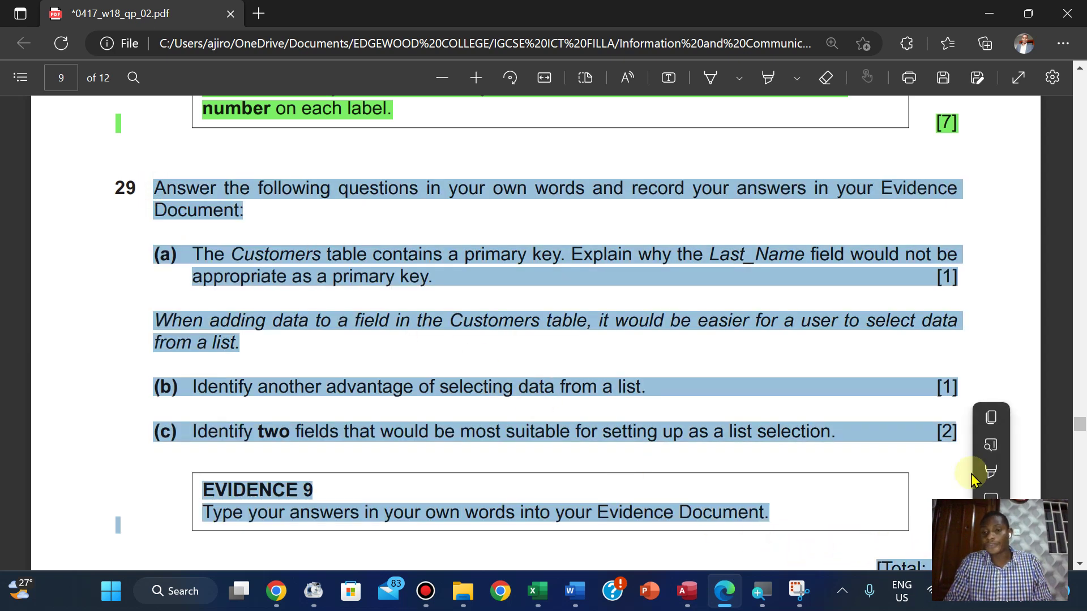
{"action": "right_click", "coordinate": [935, 403]}
{"action": "mouse_move", "coordinate": [994, 473]}
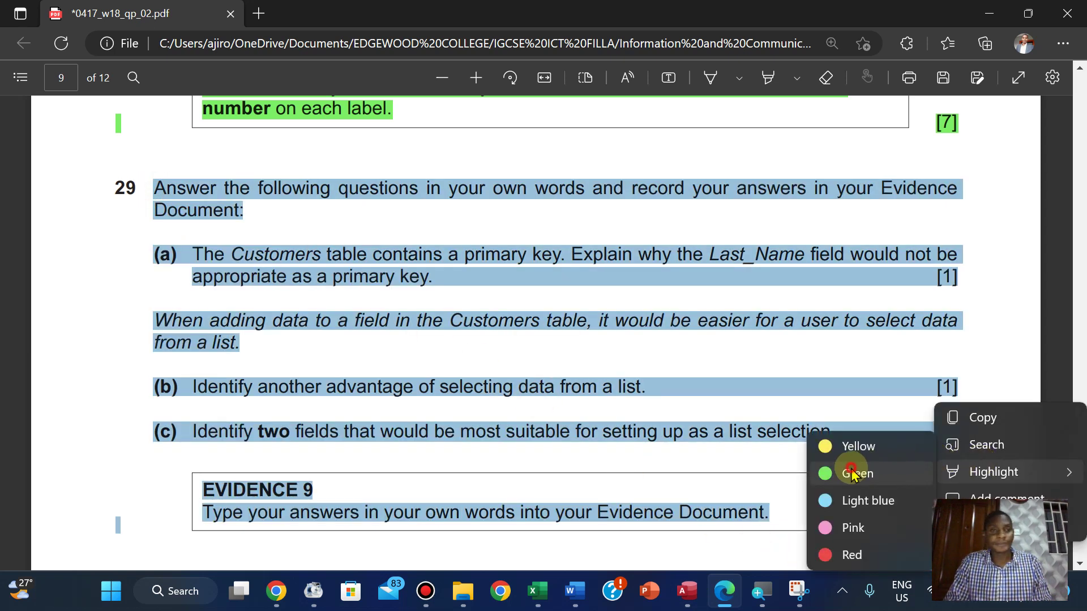
{"action": "left_click", "coordinate": [855, 474]}
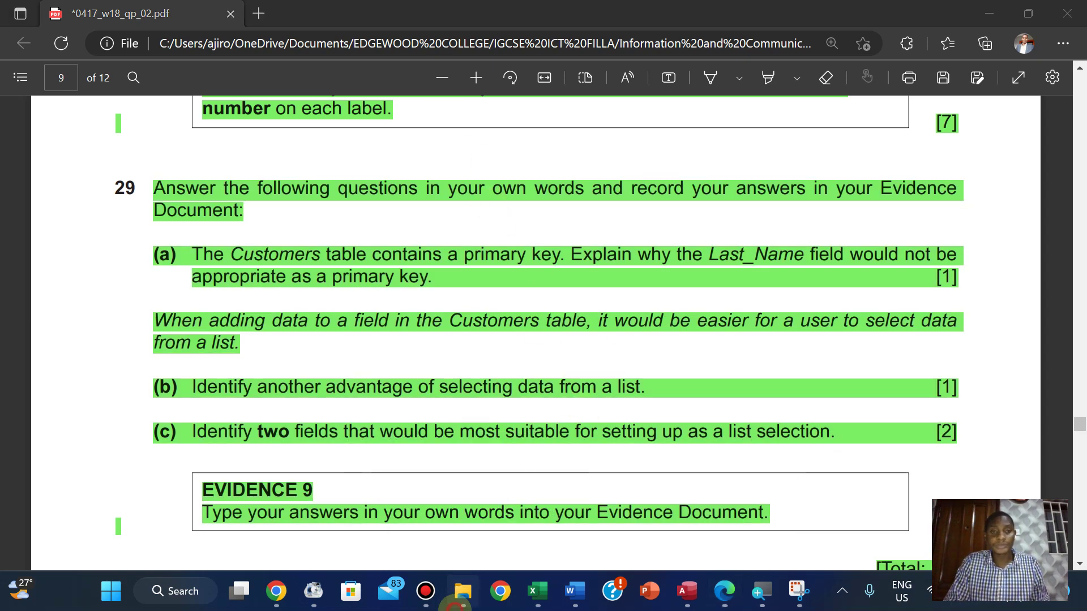
{"action": "left_click", "coordinate": [461, 593]}
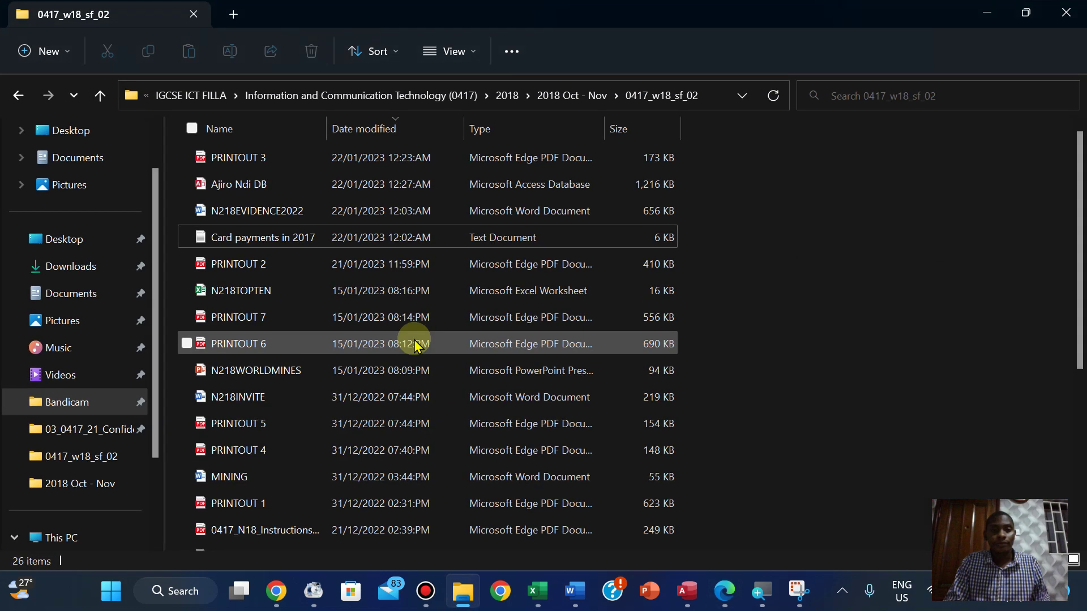
Open PRINTOUT 3 and scroll through the VIP Invitation labels to check them
{"action": "double_click", "coordinate": [274, 163]}
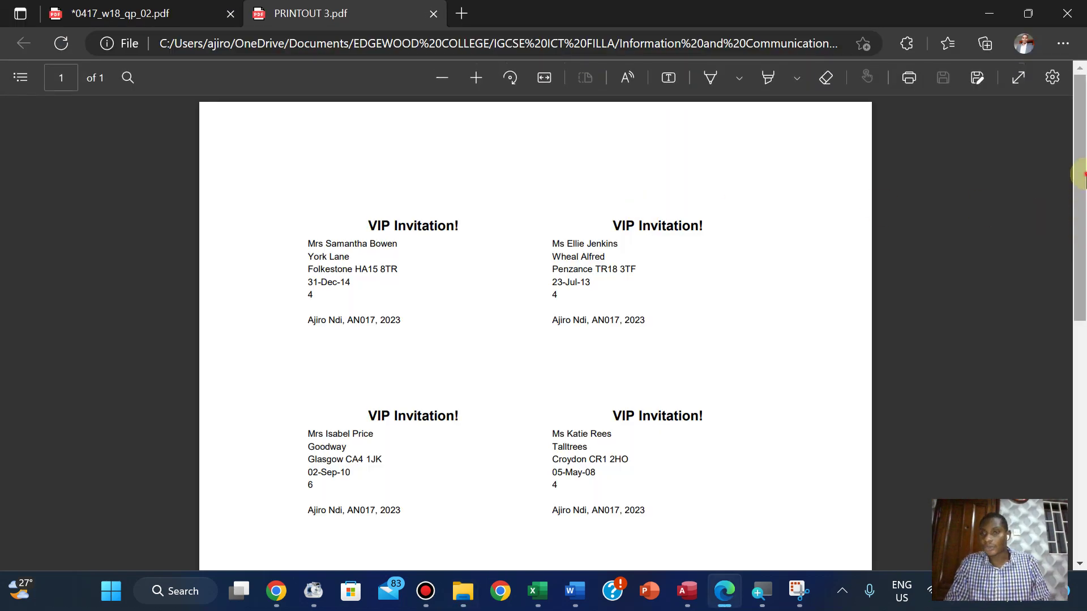
{"action": "left_click_drag", "start_coordinate": [1083, 232], "coordinate": [1076, 451]}
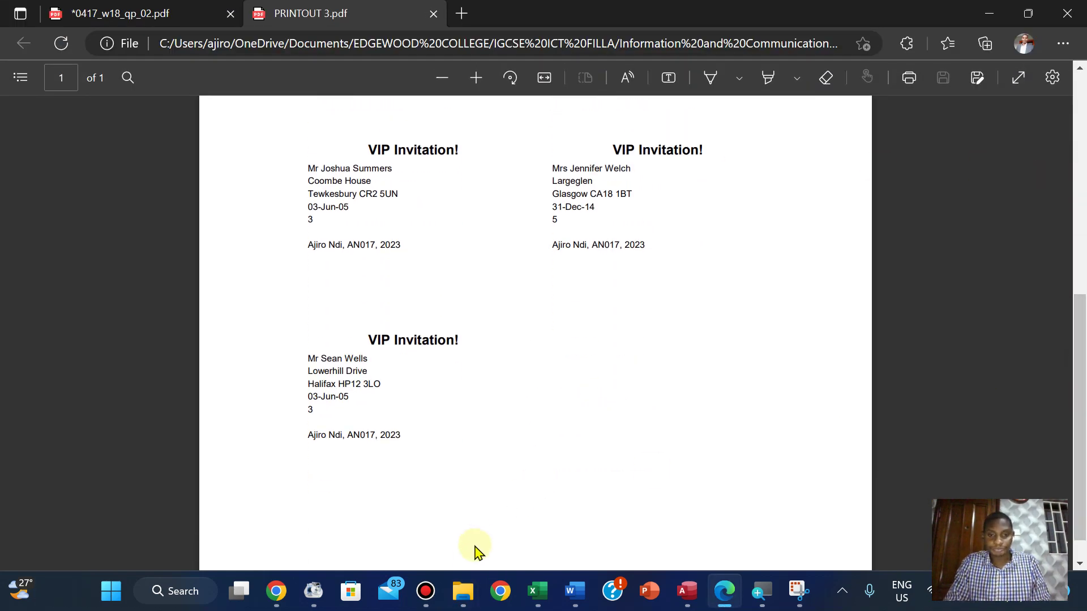
{"action": "left_click", "coordinate": [463, 591]}
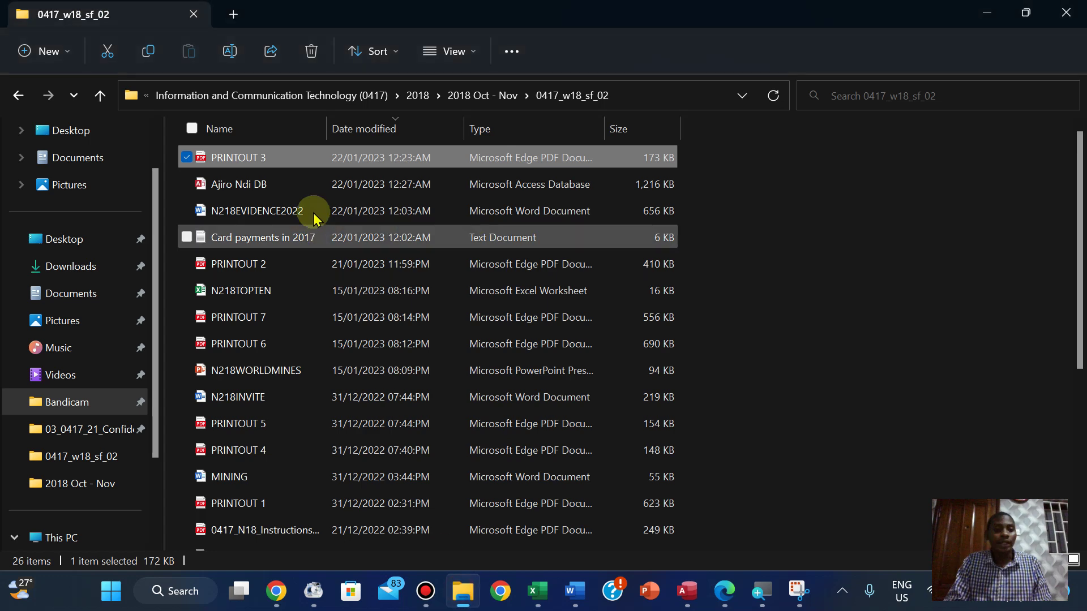
Open PRINTOUT 2 to review the card payments report, then return to the exam paper
{"action": "double_click", "coordinate": [264, 278]}
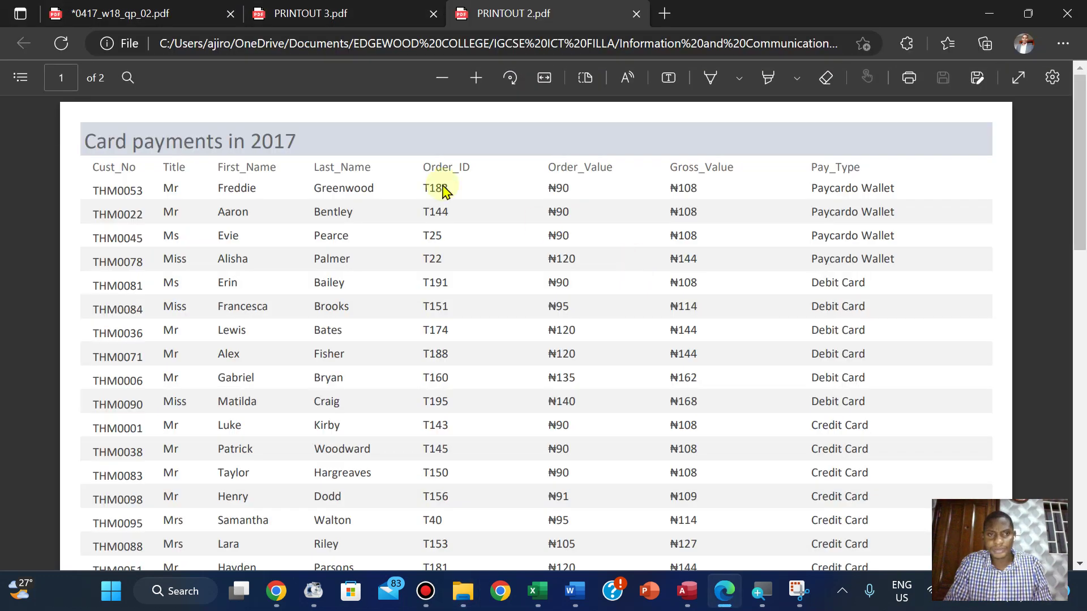
{"action": "left_click_drag", "start_coordinate": [1082, 168], "coordinate": [1082, 339]}
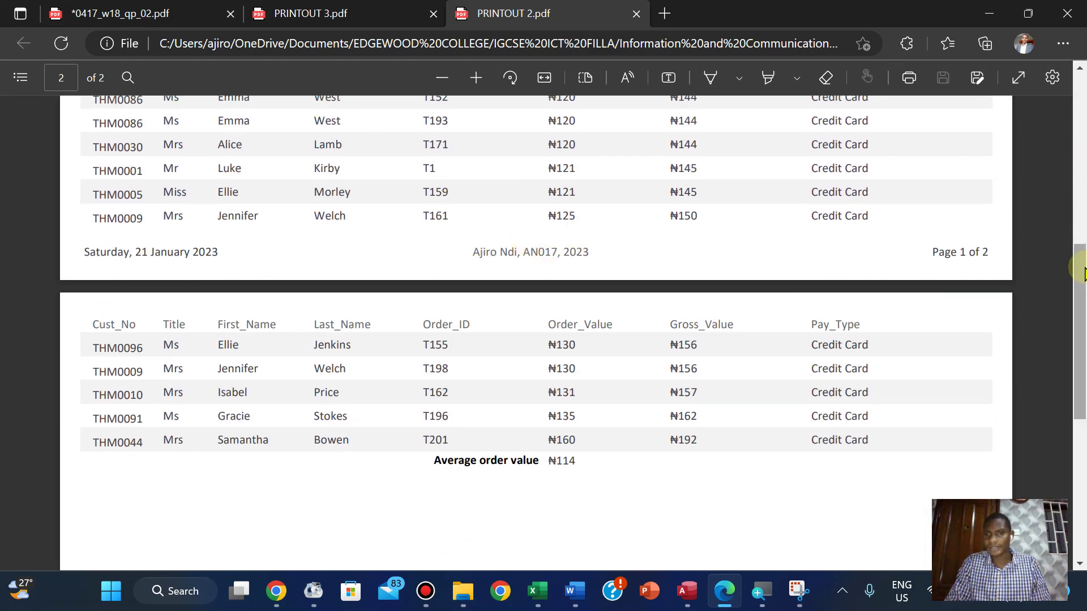
{"action": "left_click_drag", "start_coordinate": [1082, 279], "coordinate": [1036, 189]}
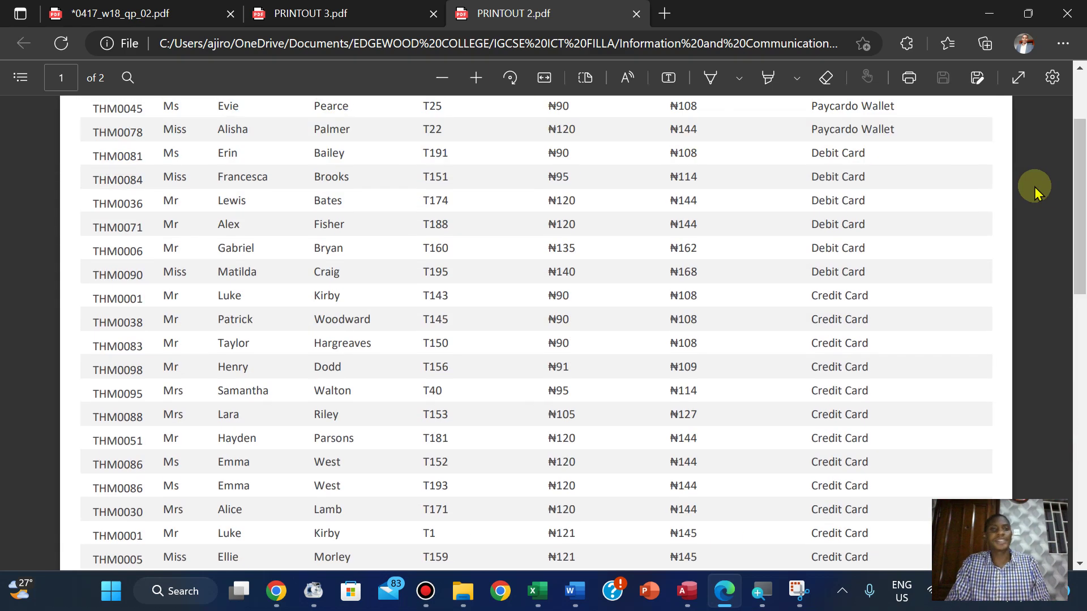
{"action": "left_click", "coordinate": [119, 13]}
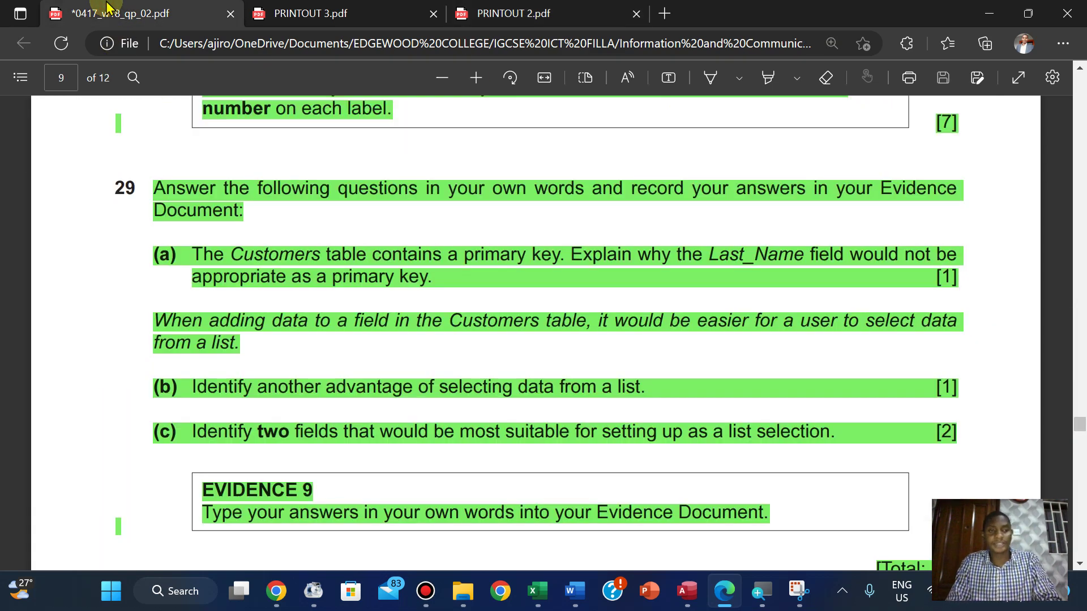
{"action": "mouse_move", "coordinate": [517, 2]}
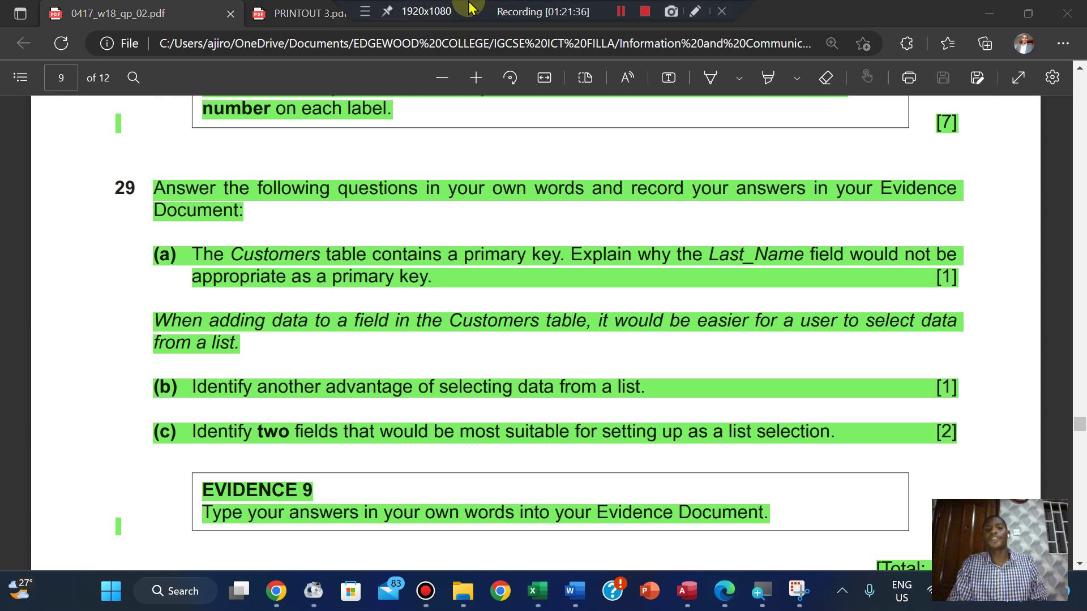